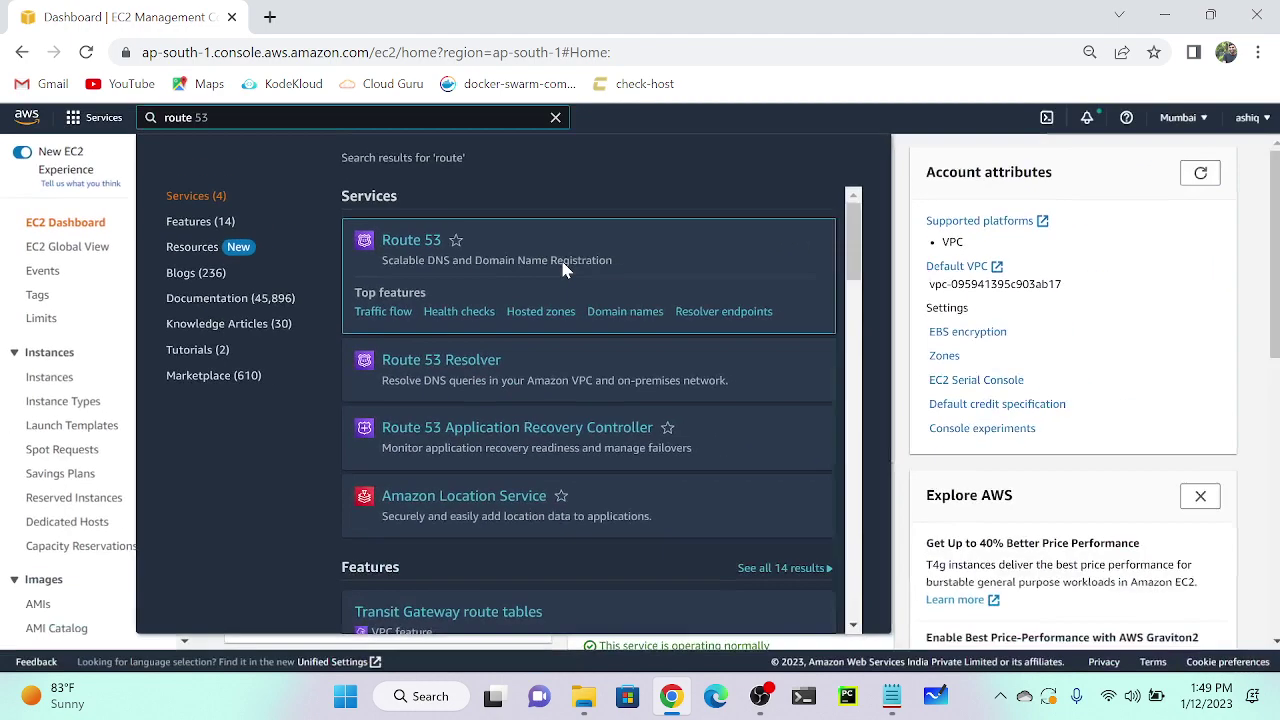
# Open the Route 53 service and review its DNS management, traffic management, availability monitoring and domain registration sections.
pyautogui.click(424, 247)
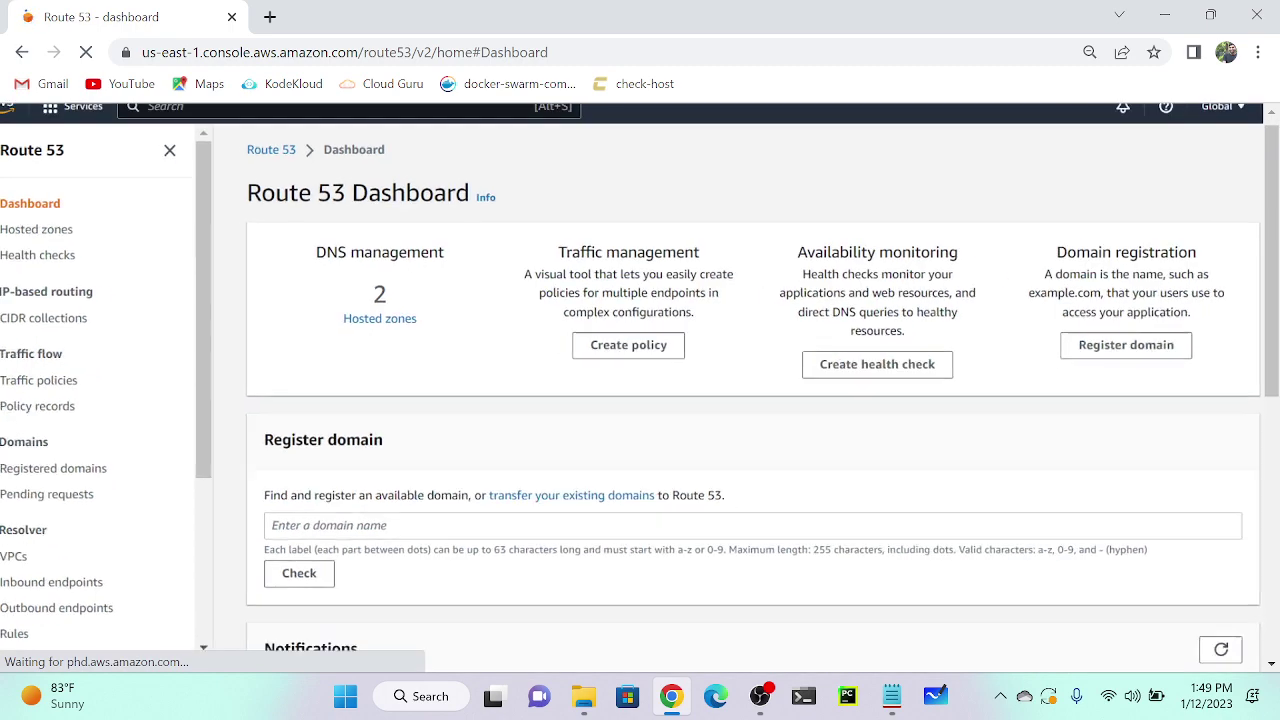
pyautogui.hotkey('ctrl', '+')
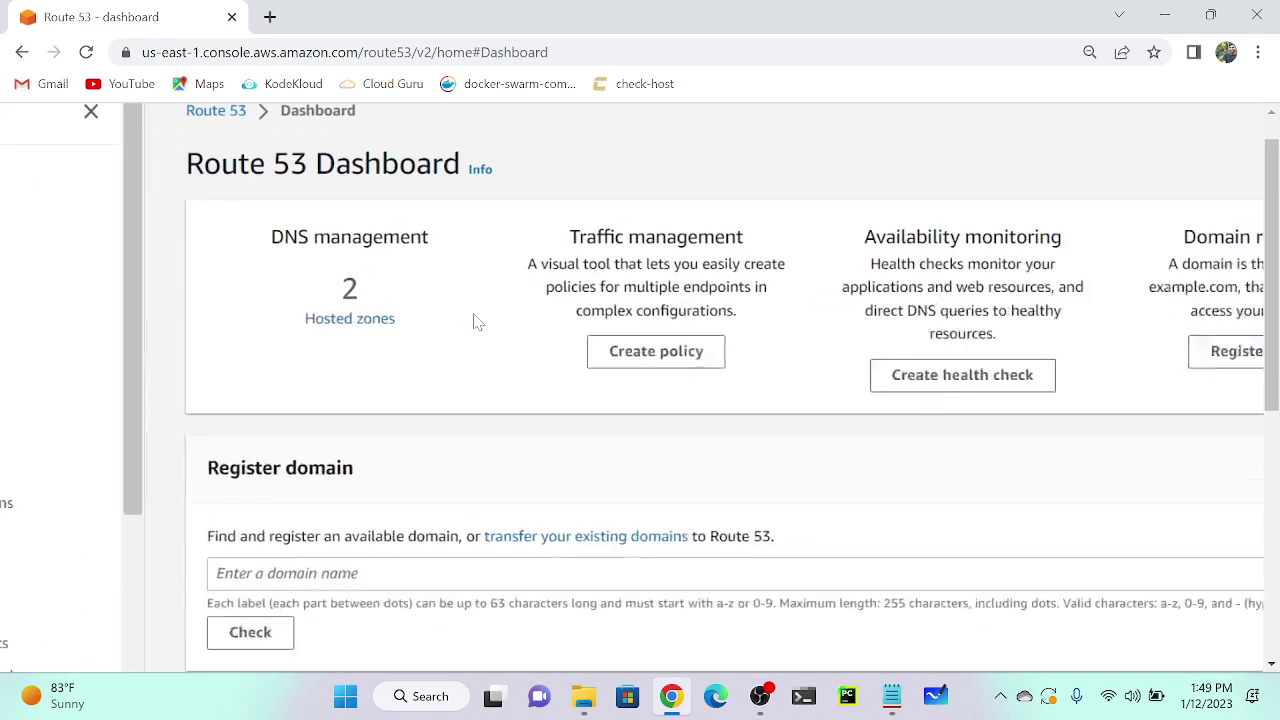
pyautogui.hotkey('ctrl', '+')
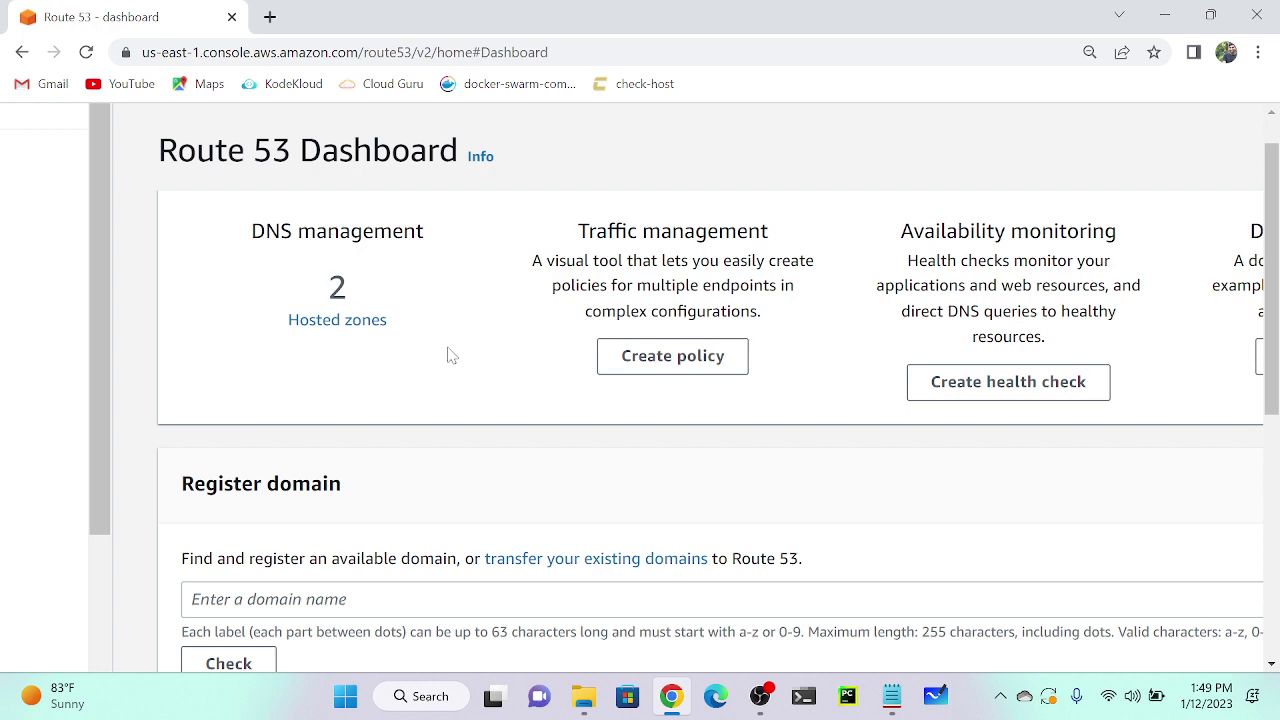
pyautogui.hscroll(4, 449, 354)
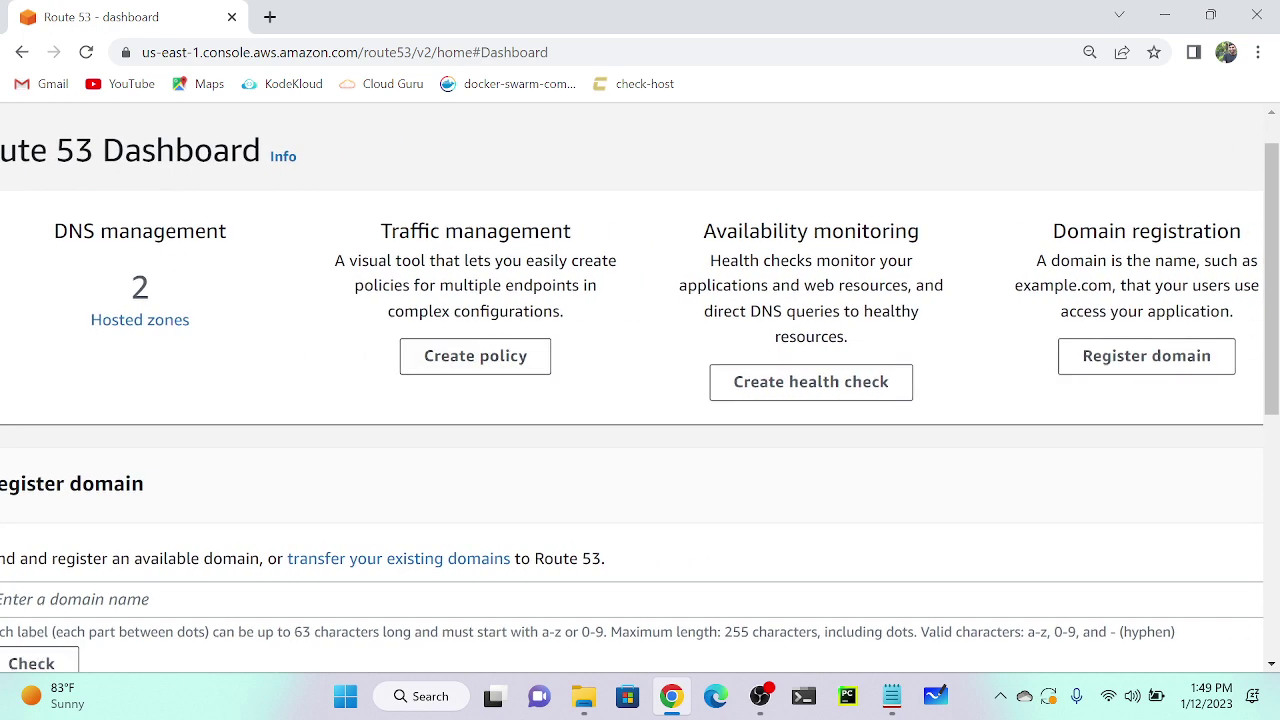
pyautogui.hscroll(3, 815, 248)
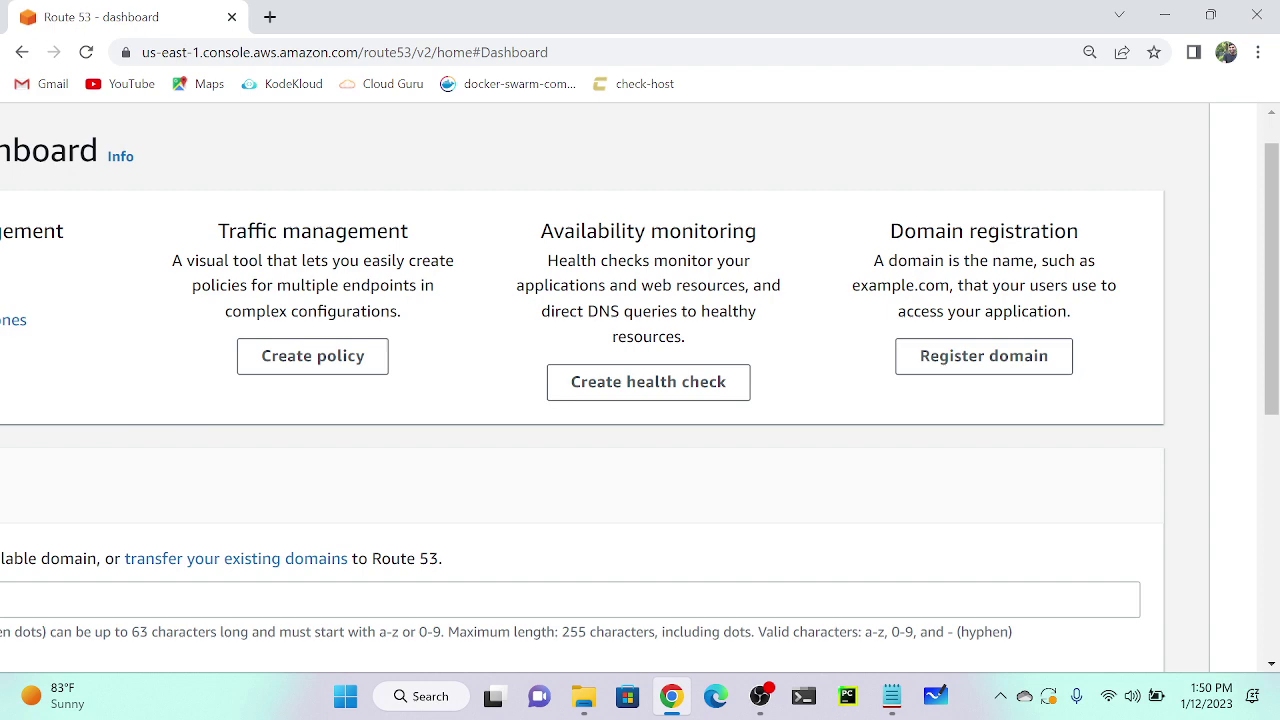
pyautogui.hscroll(-5, 552, 250)
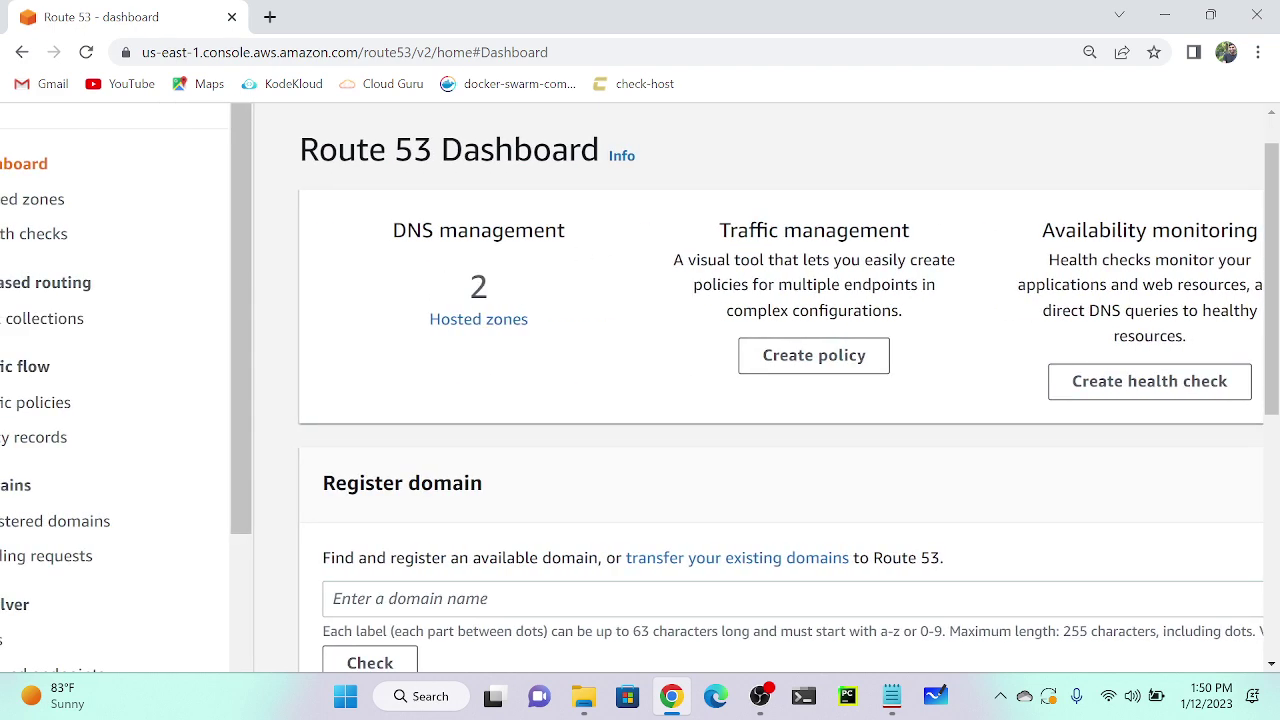
# Open the Route 53 hosted zones list and enlarge it to read the existing zones.
pyautogui.click(478, 326)
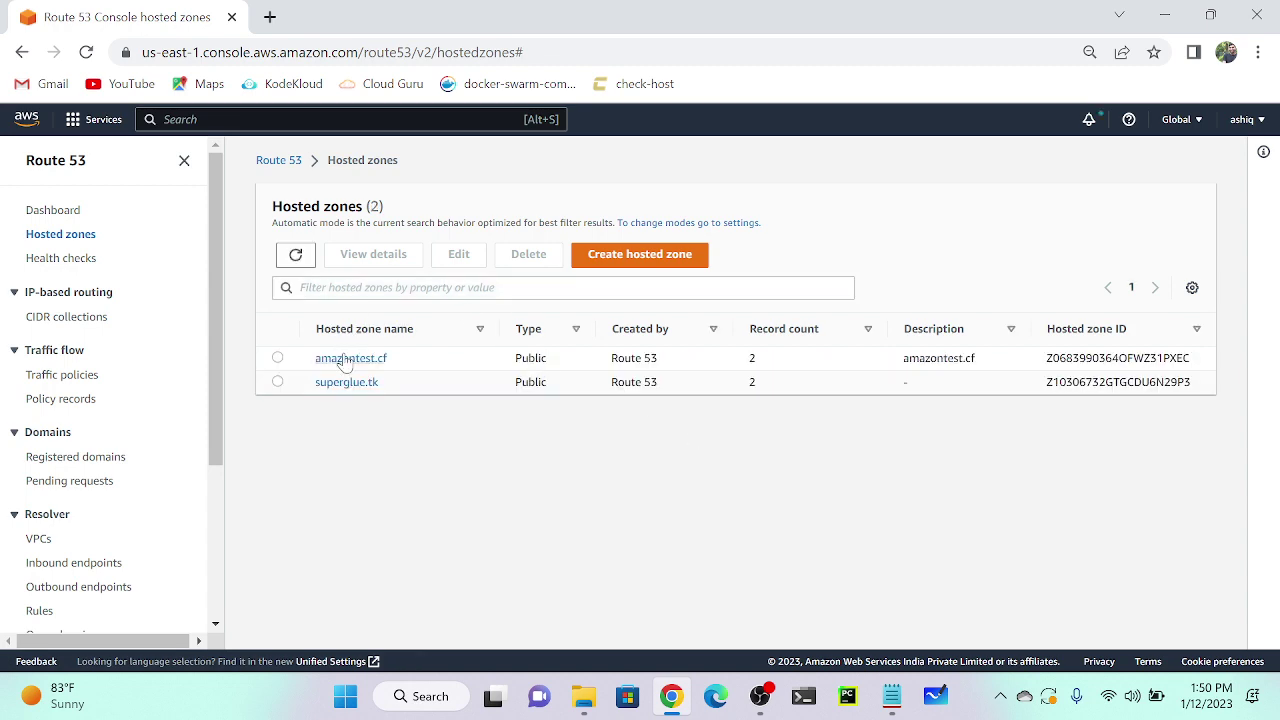
pyautogui.hotkey('ctrl', '+')
pyautogui.hotkey('ctrl', '+')
pyautogui.hotkey('ctrl', '+')
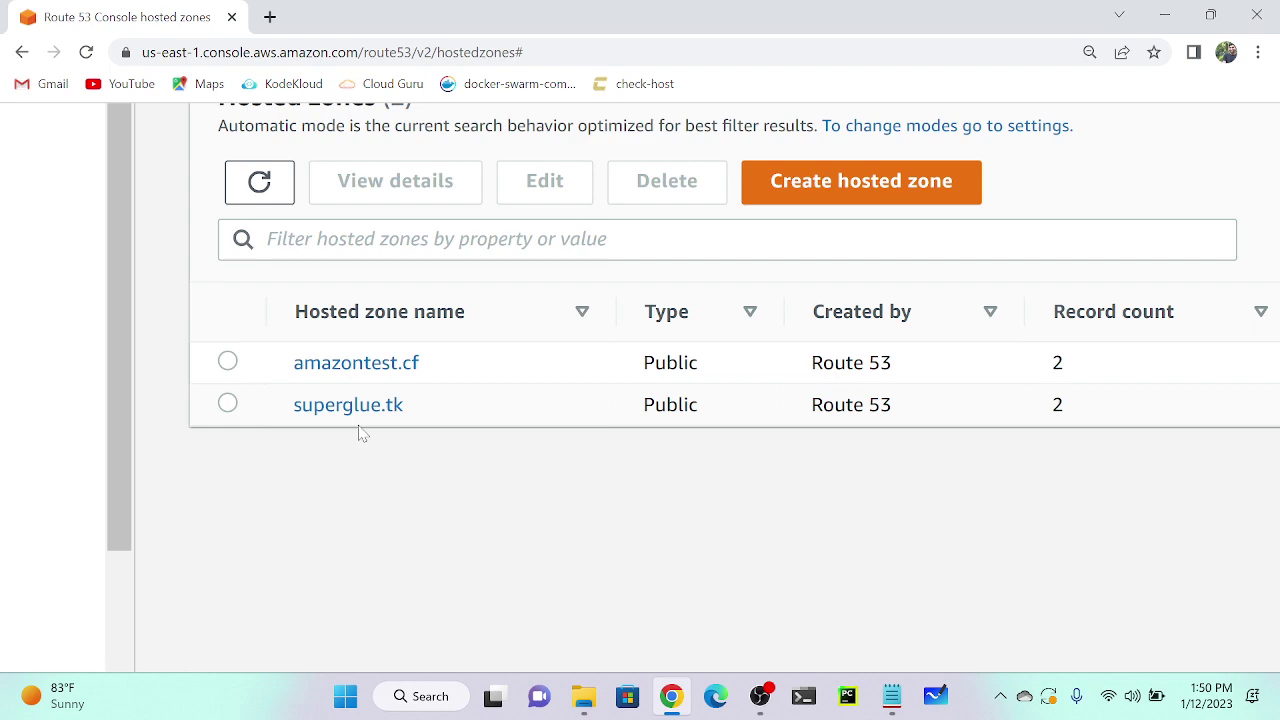
# Start creating a new hosted zone and activate its domain name entry.
pyautogui.click(813, 188)
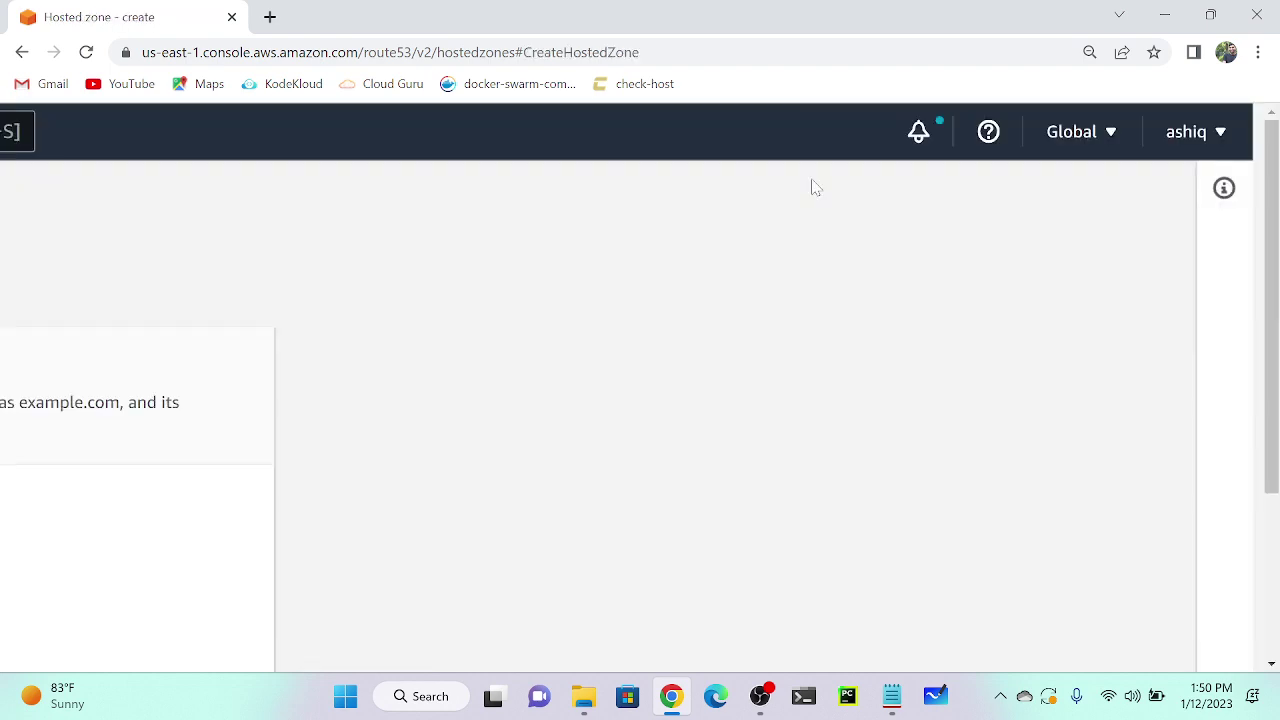
pyautogui.hotkey('ctrl', '+')
pyautogui.hotkey('ctrl', '+')
pyautogui.hotkey('ctrl', '+')
pyautogui.hotkey('ctrl', '+')
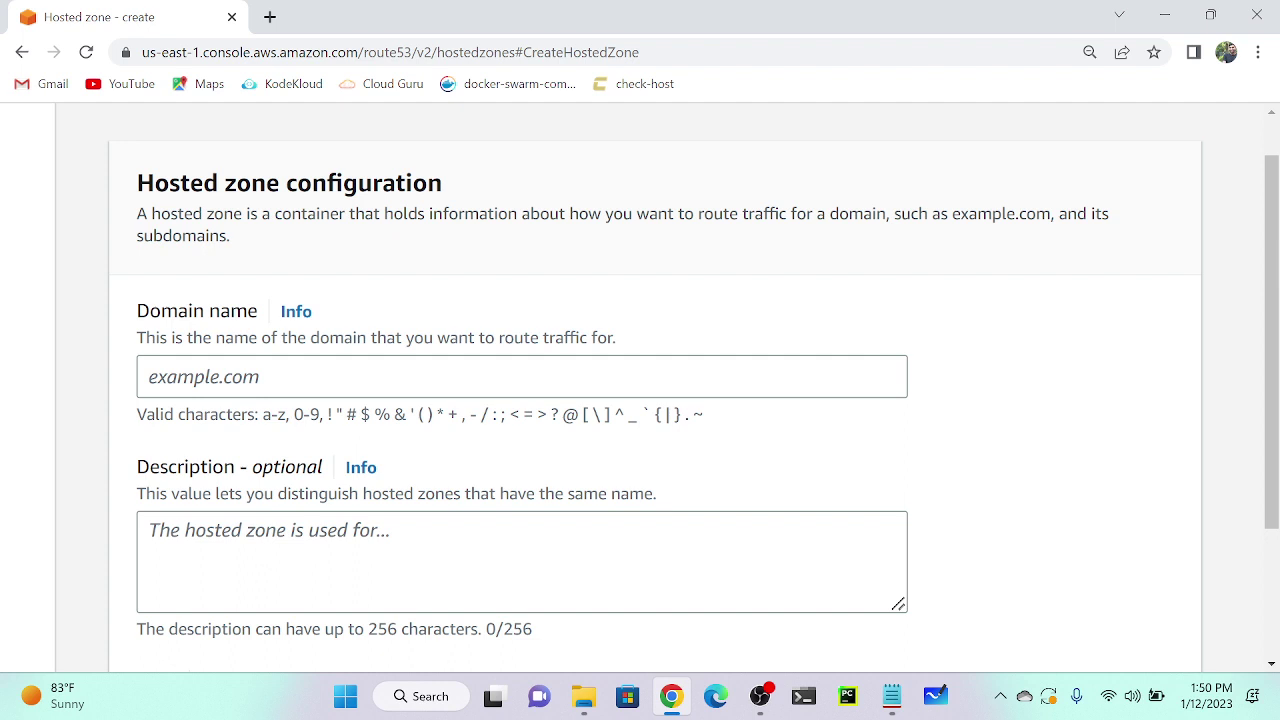
pyautogui.click(300, 376)
pyautogui.write(',ddkajb')
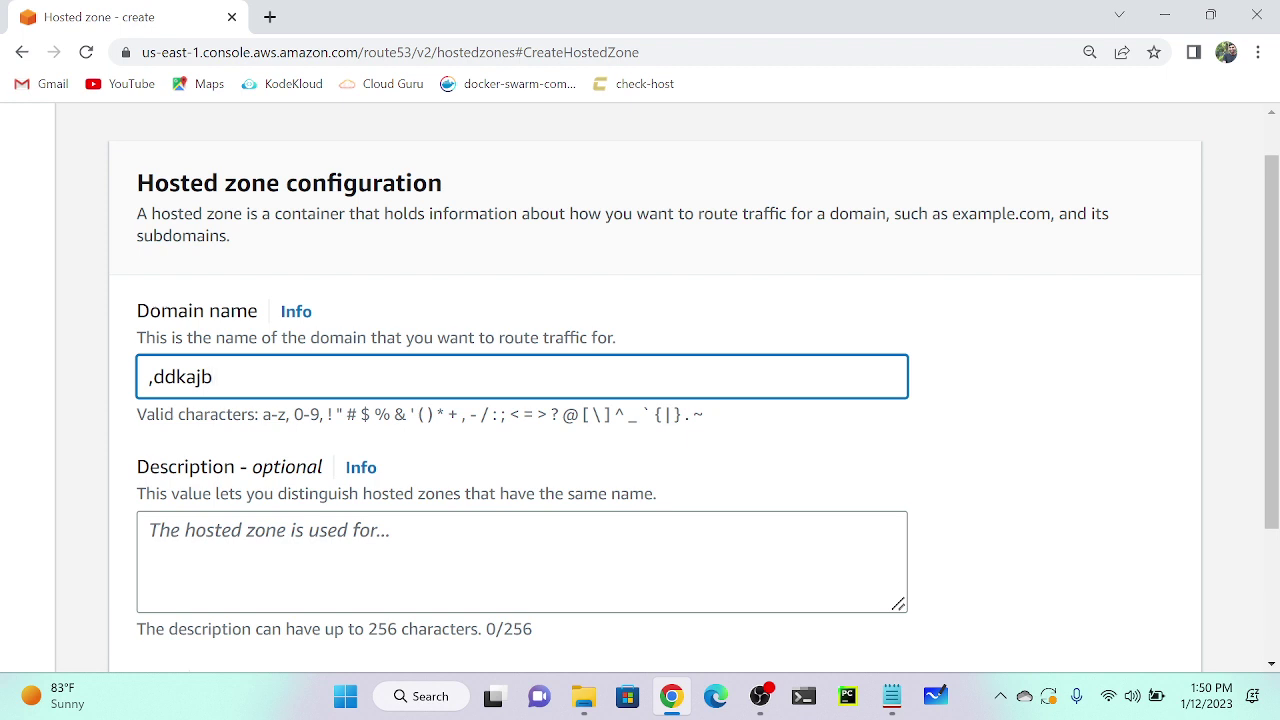
pyautogui.press('BackSpace')
pyautogui.press('BackSpace')
pyautogui.press('BackSpace')
pyautogui.press('BackSpace')
pyautogui.press('BackSpace')
pyautogui.press('BackSpace')
pyautogui.press('BackSpace')
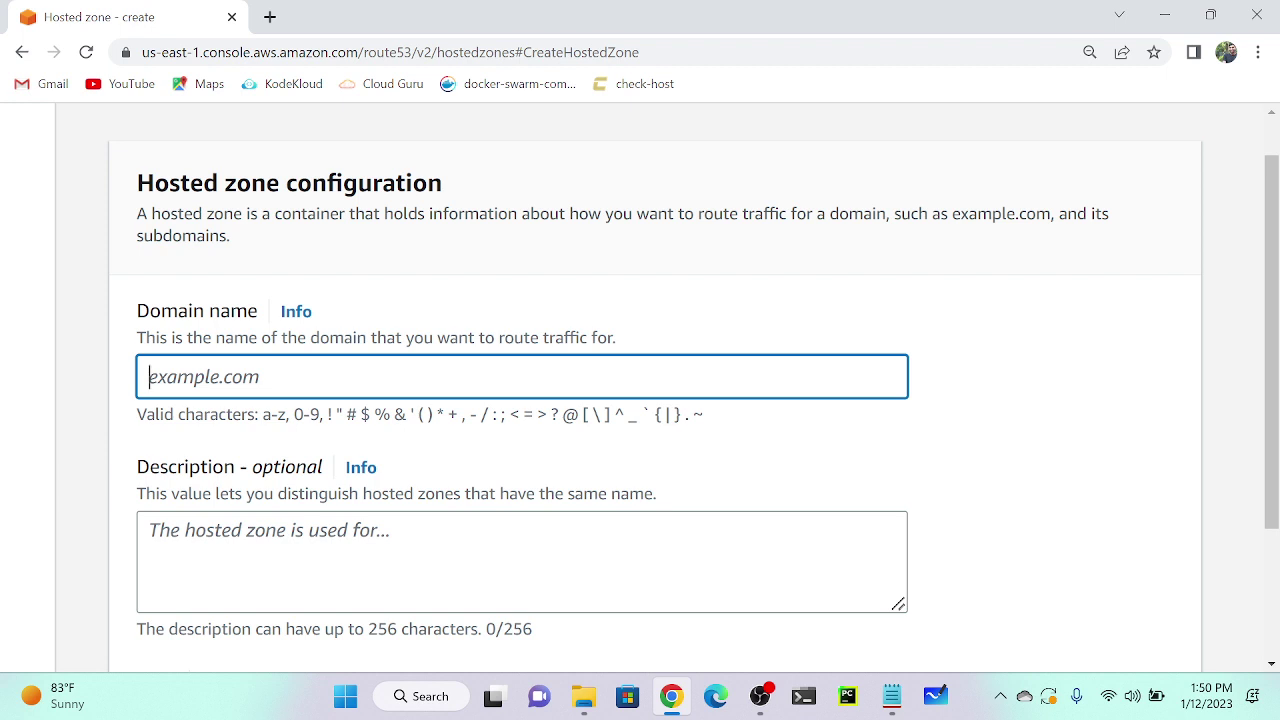
# Enter the personal .com domain as the hosted zone's domain name and "my test" as its description.
pyautogui.write('ashiq.com')
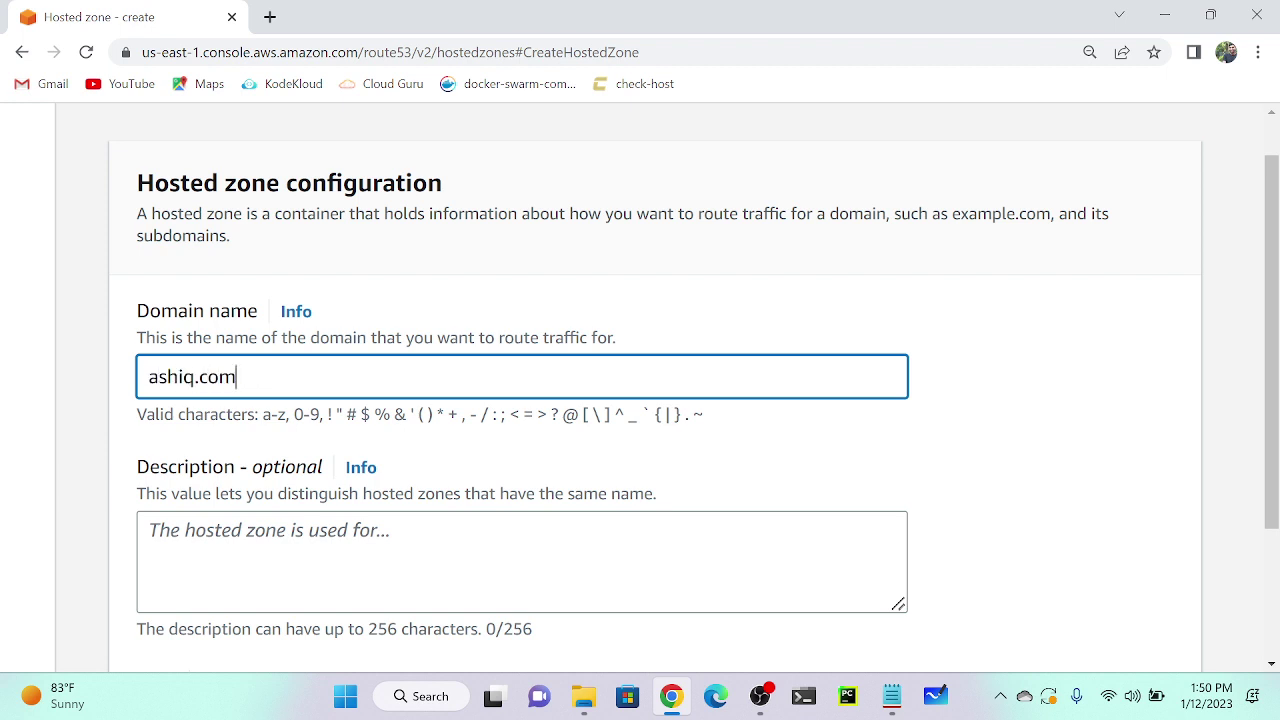
pyautogui.scroll(-1, 694, 388)
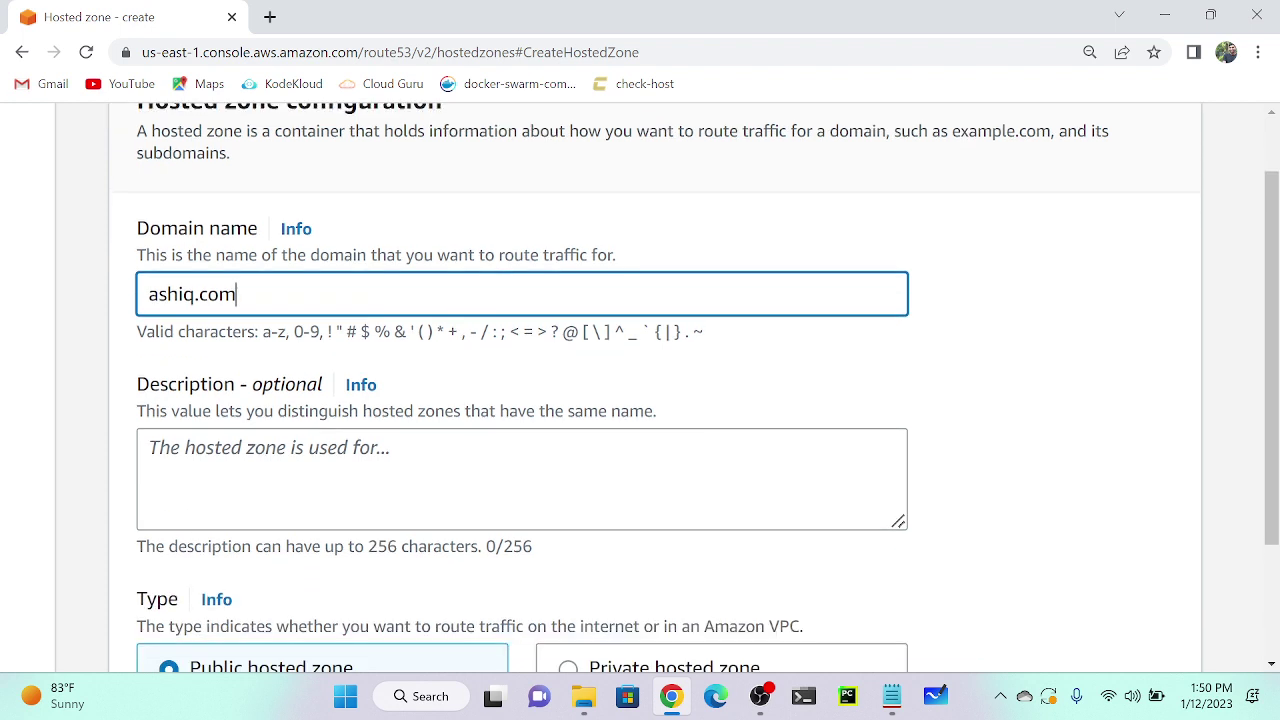
pyautogui.click(150, 388)
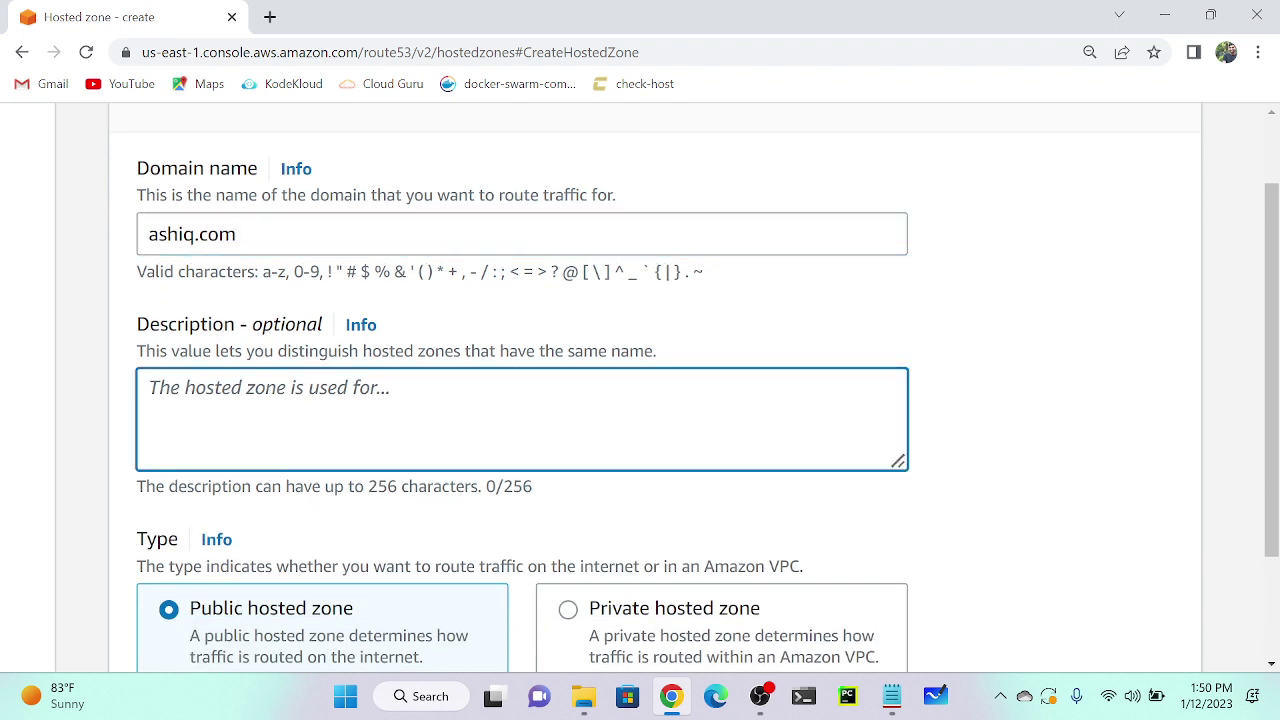
pyautogui.write('my test')
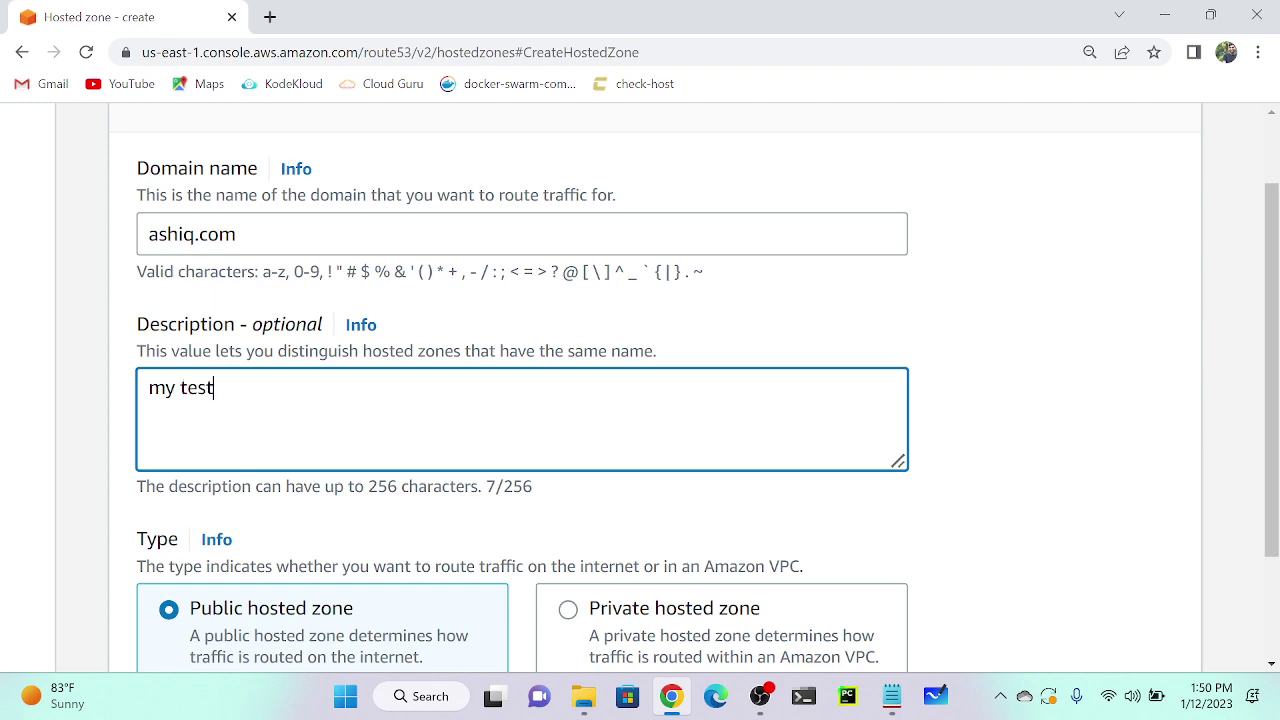
# Compare the two hosted zone types and select Private hosted zone.
pyautogui.scroll(-3, 285, 400)
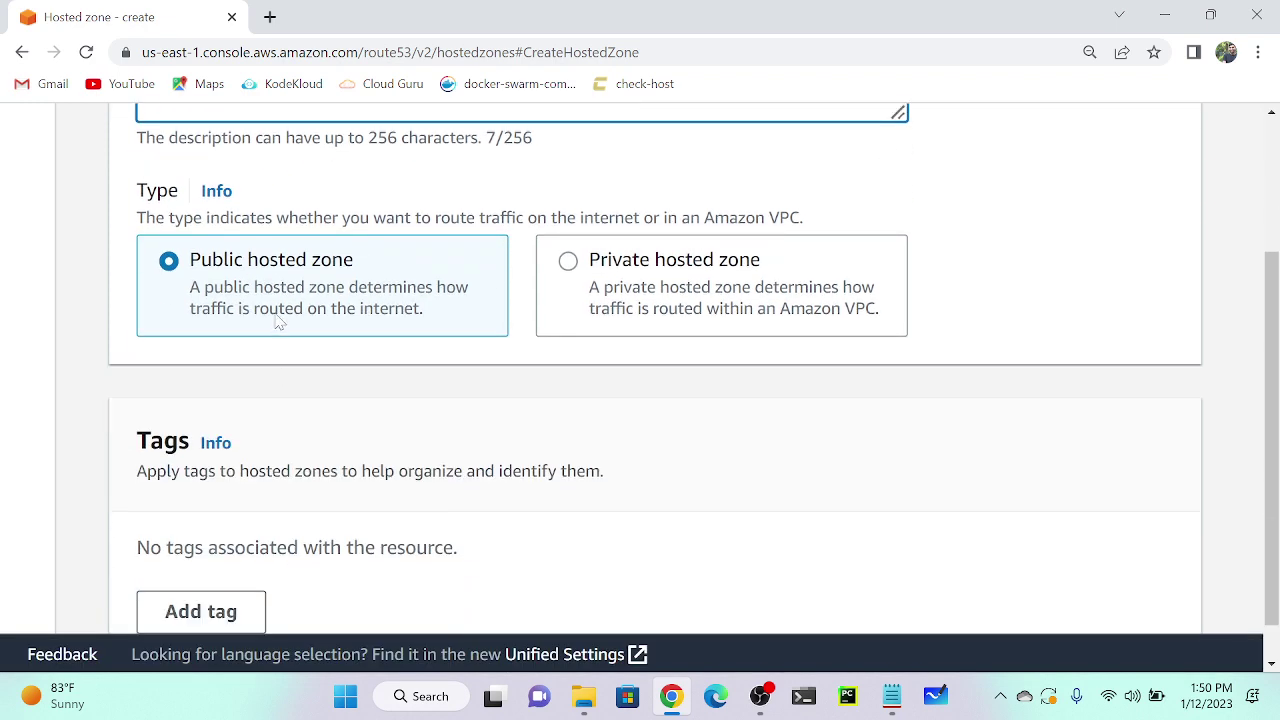
pyautogui.hotkey('ctrl', '+')
pyautogui.hotkey('ctrl', '+')
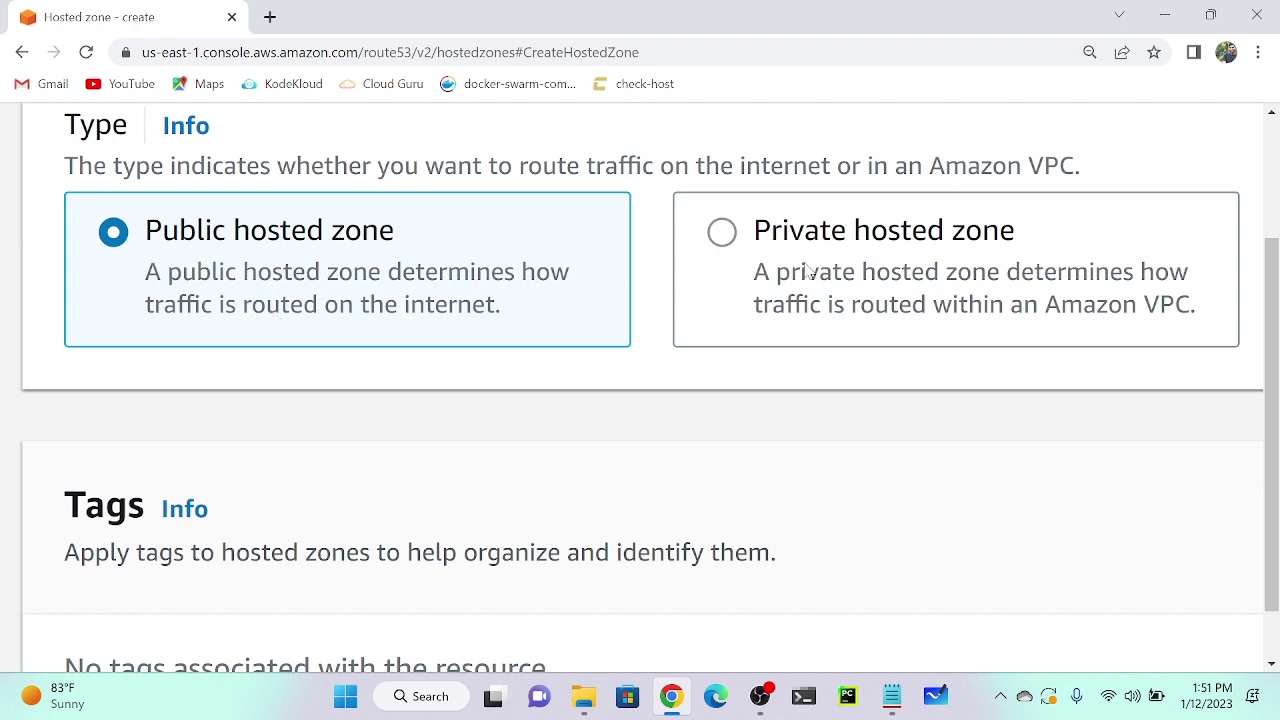
pyautogui.click(846, 266)
pyautogui.hotkey('ctrl', '-')
pyautogui.hotkey('ctrl', '-')
pyautogui.hotkey('ctrl', '-')
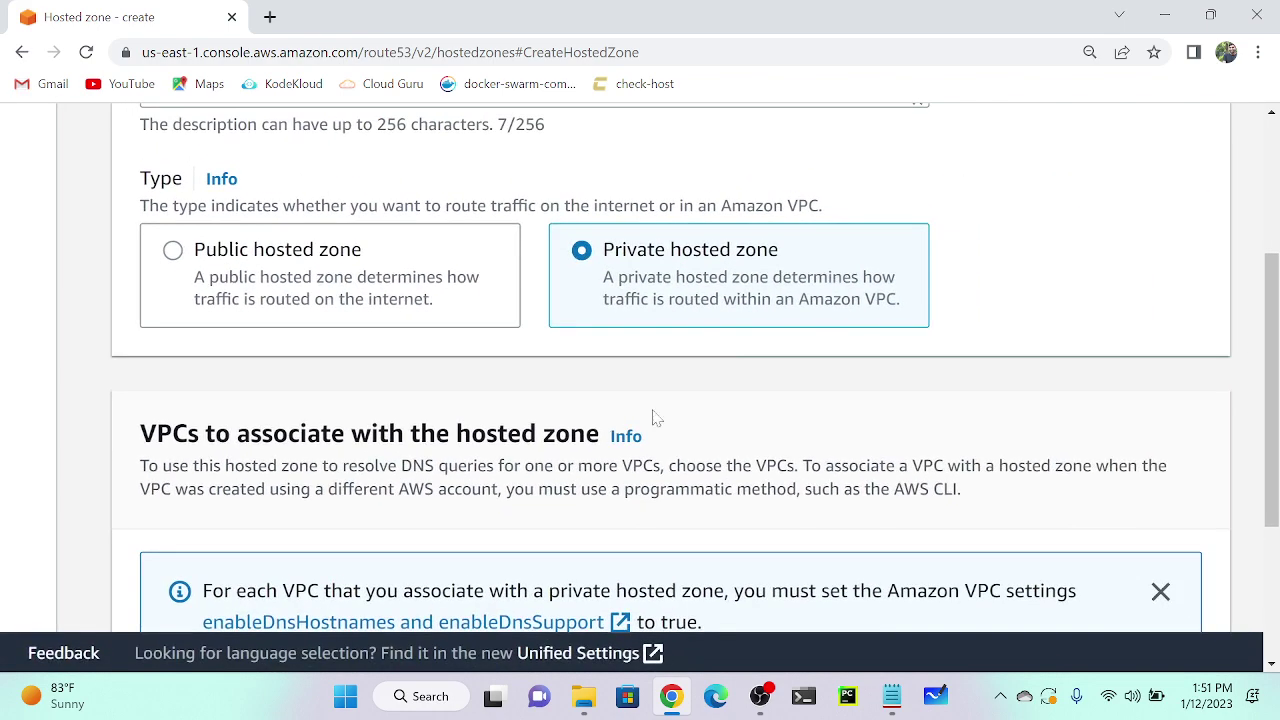
# Examine the region and VPC ID options for associating VPCs with the private hosted zone.
pyautogui.scroll(-5, 651, 420)
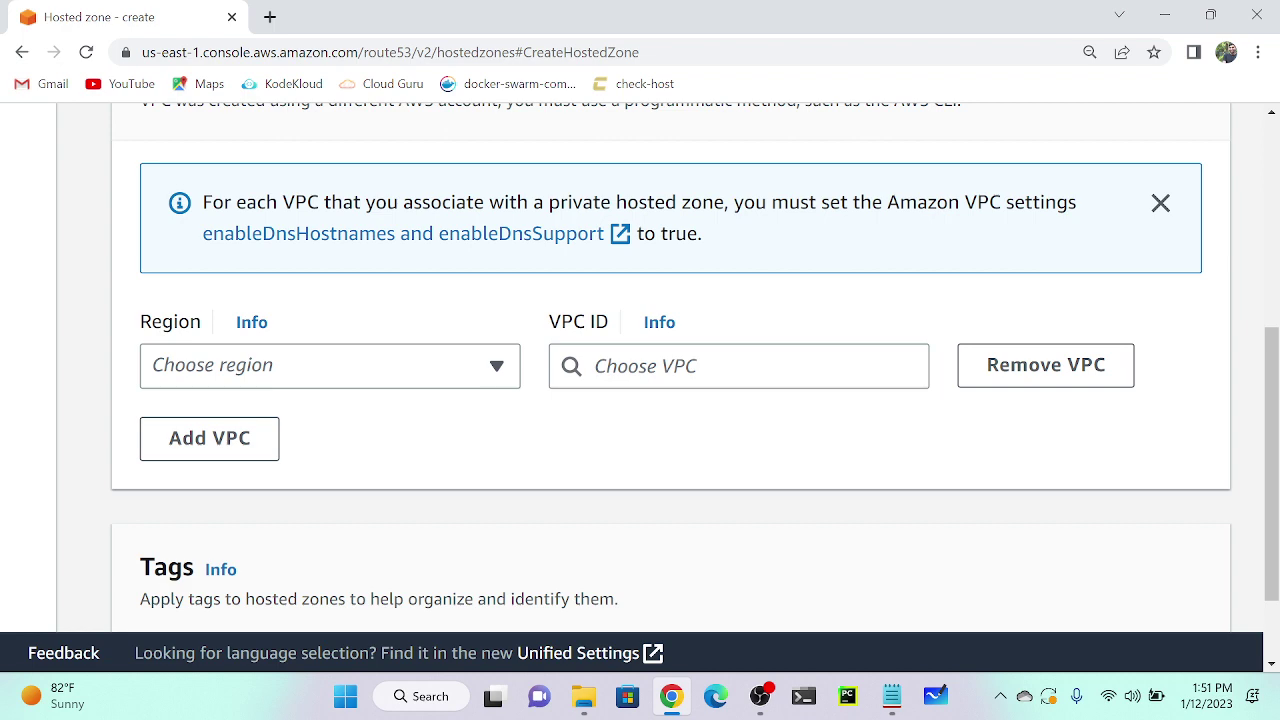
pyautogui.scroll(2, 420, 232)
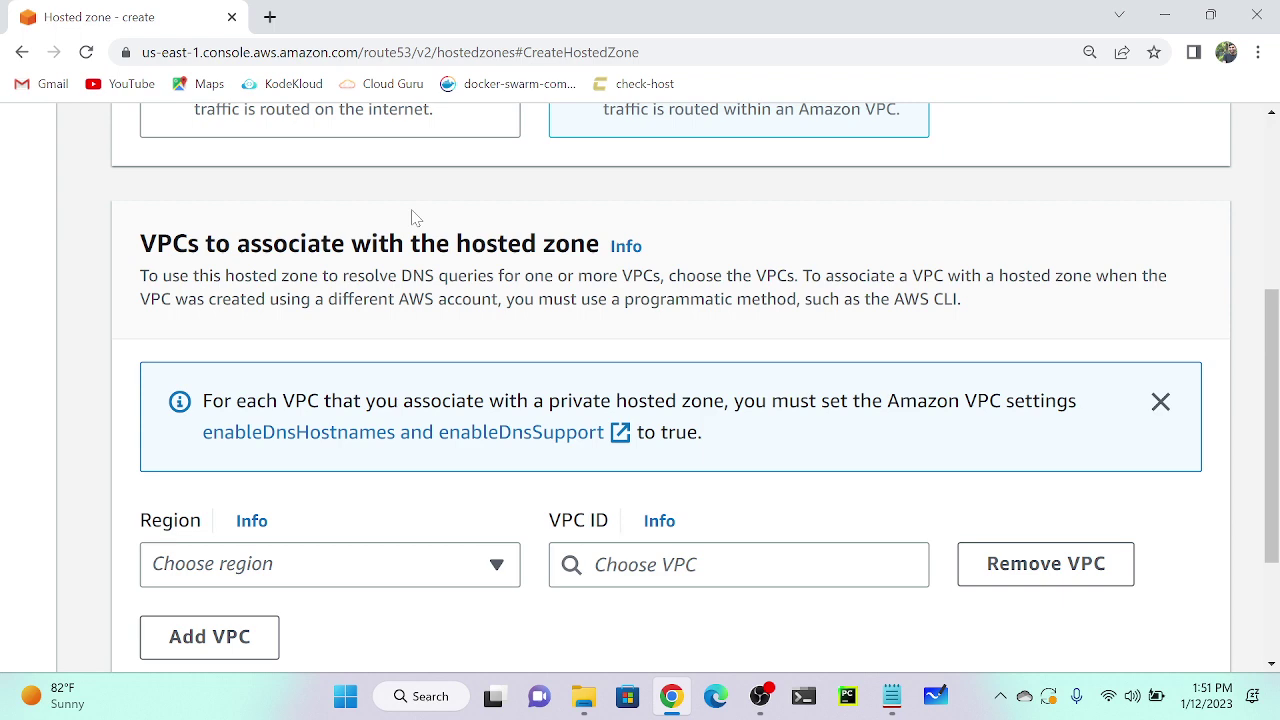
pyautogui.scroll(-2, 416, 218)
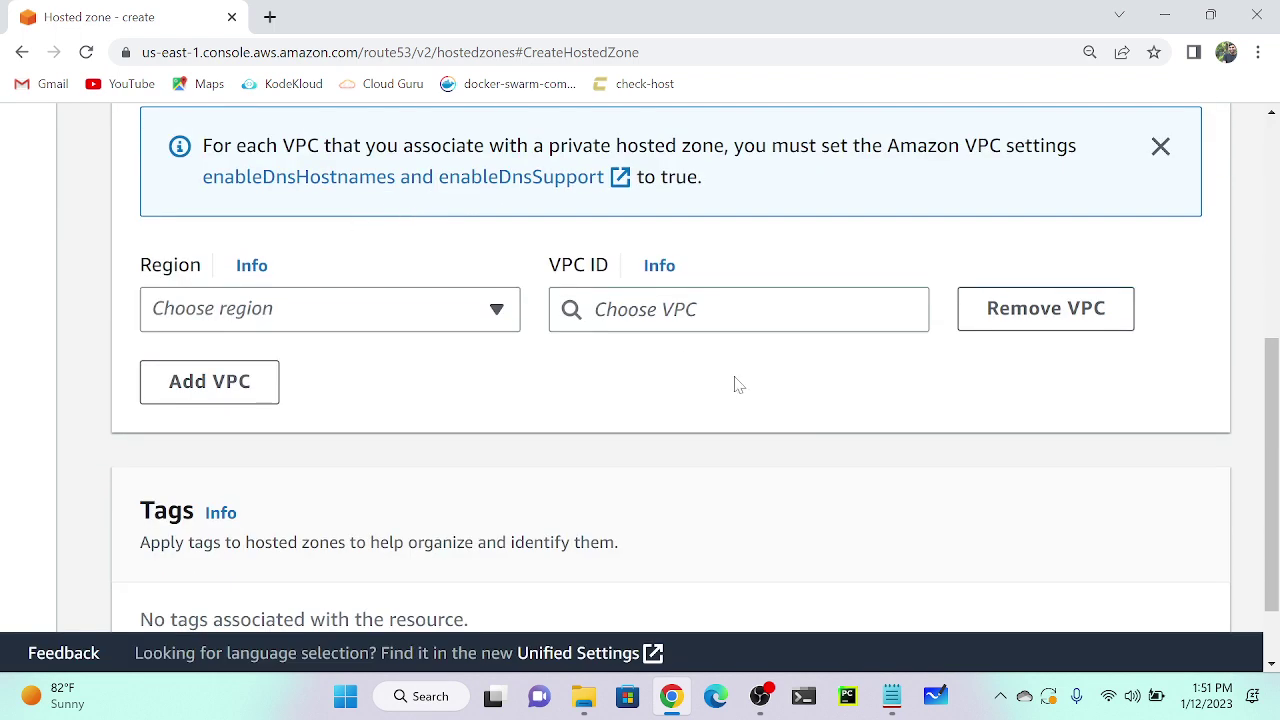
pyautogui.click(746, 316)
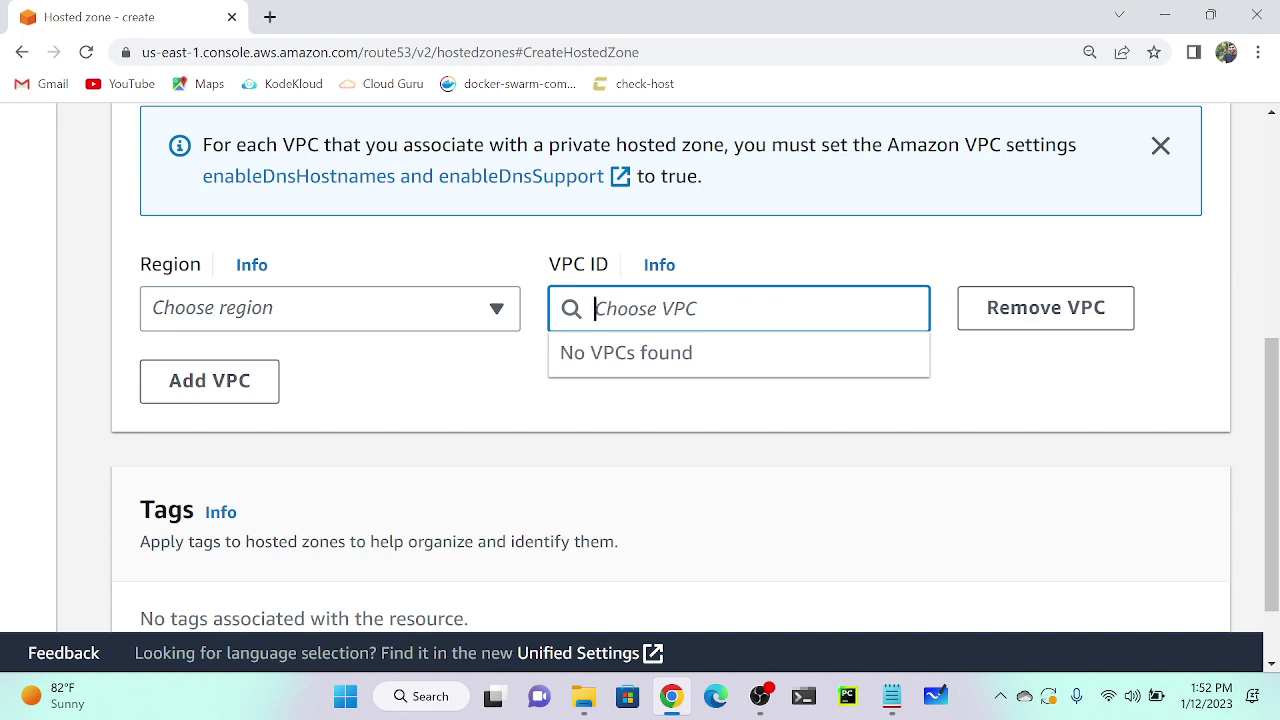
pyautogui.hotkey('ctrl', '-')
pyautogui.hotkey('ctrl', '-')
pyautogui.hotkey('ctrl', '-')
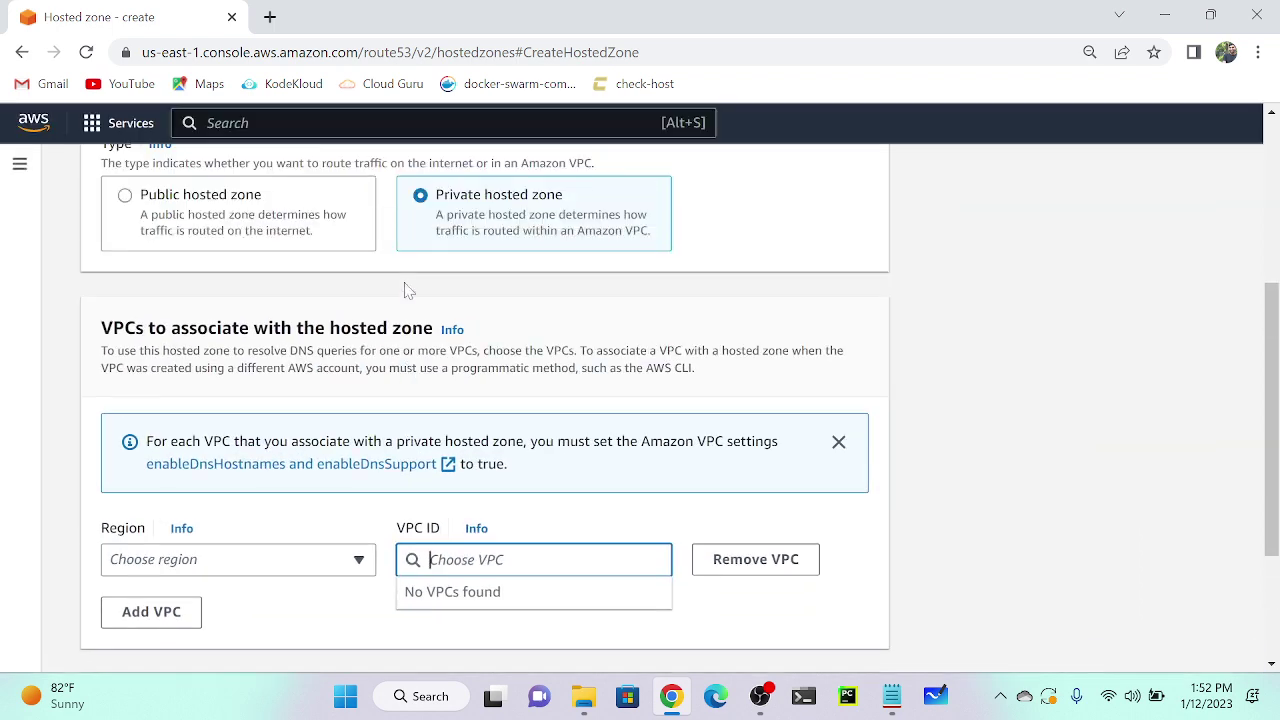
# Create the zone with the type Public hosted zone and review its records.
pyautogui.scroll(1, 408, 290)
pyautogui.click(266, 289)
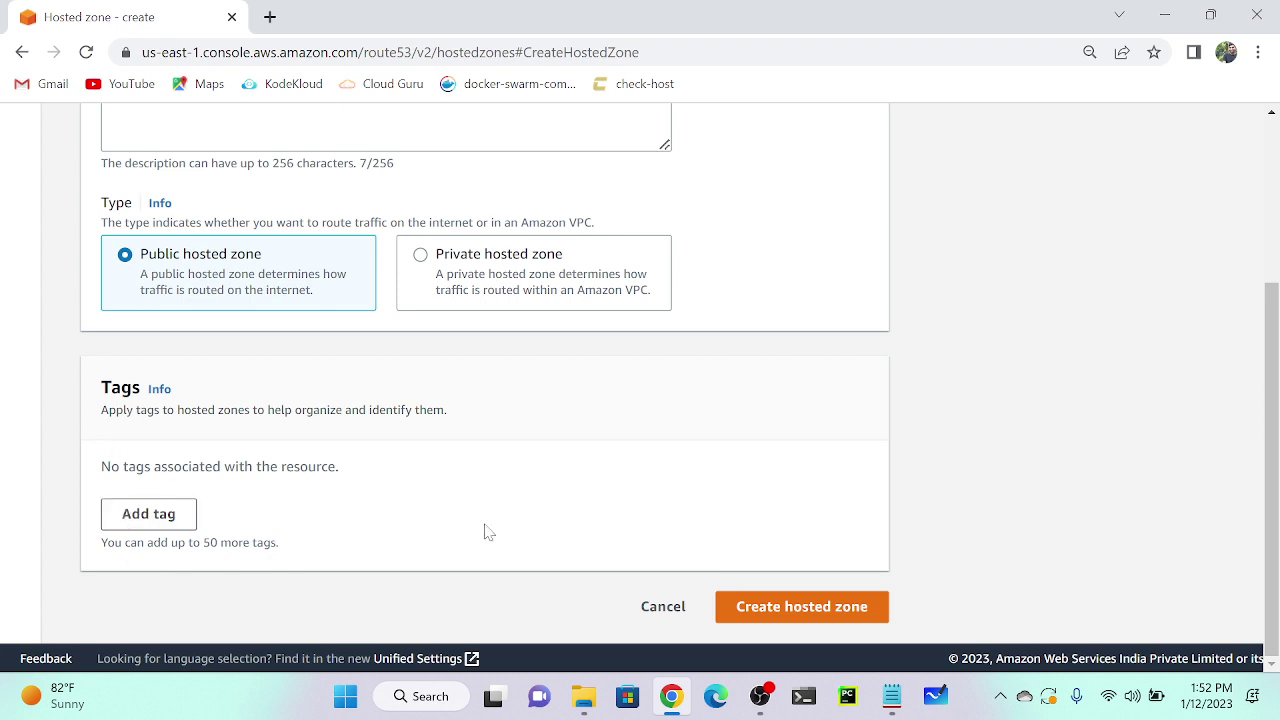
pyautogui.click(809, 619)
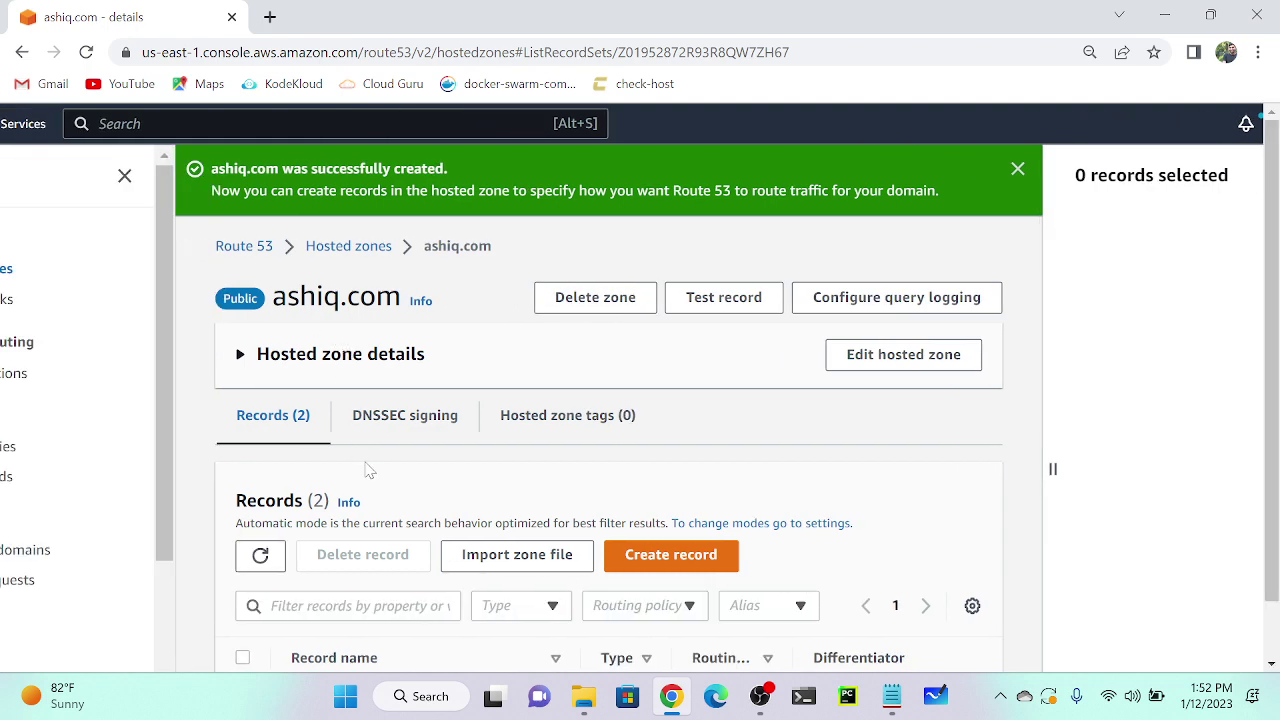
pyautogui.scroll(-2, 366, 470)
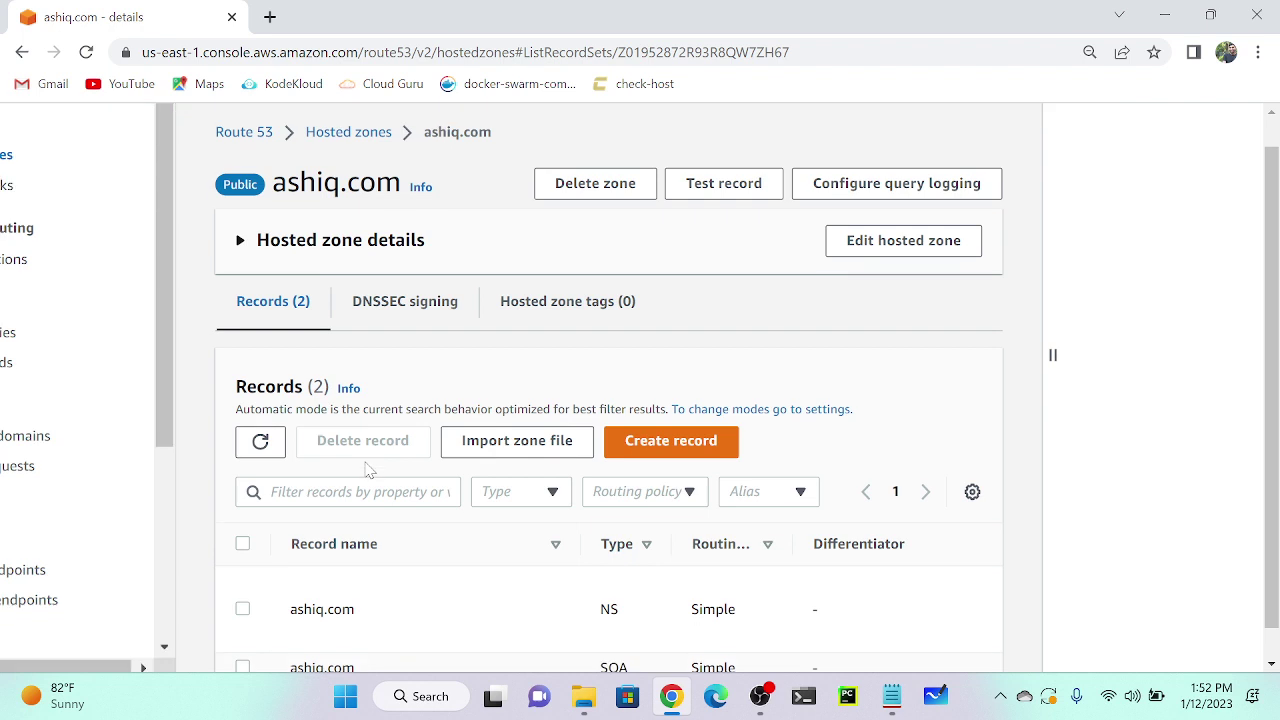
pyautogui.scroll(-2, 366, 470)
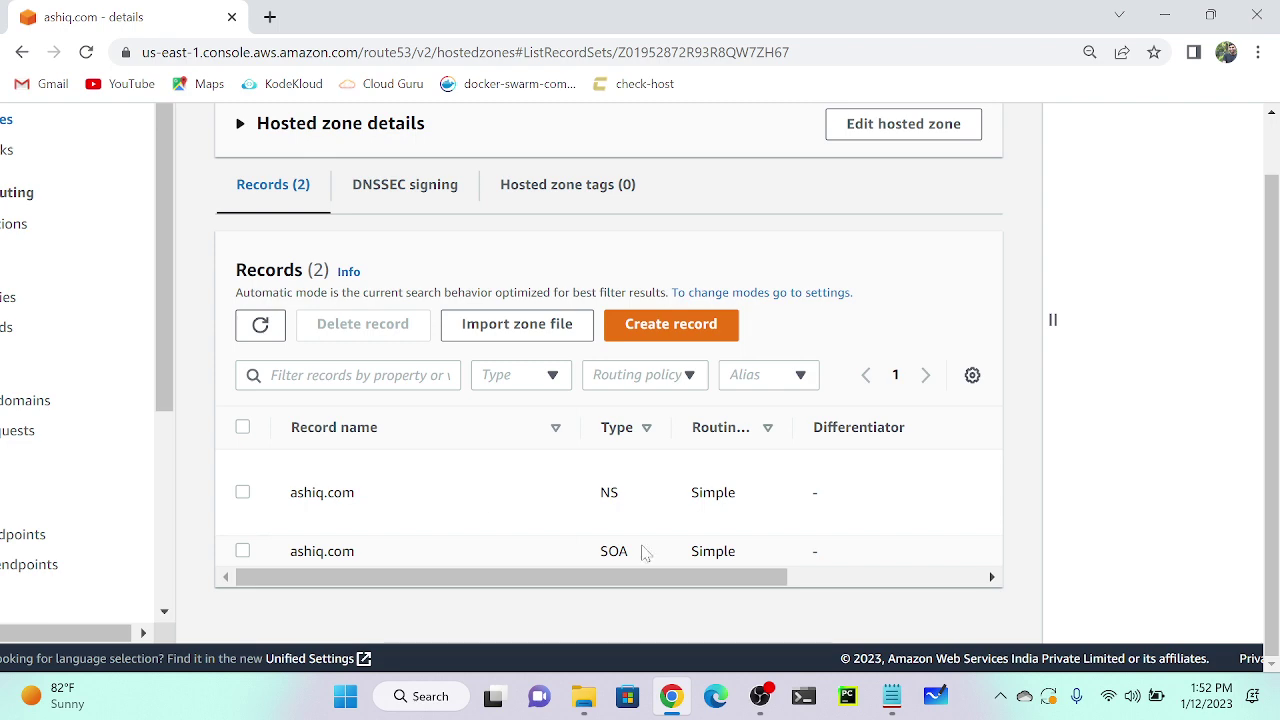
# Switch to the 12-route53 notes in Notepad and read the explanations of Route 53, public and private hosted zones.
pyautogui.click(891, 696)
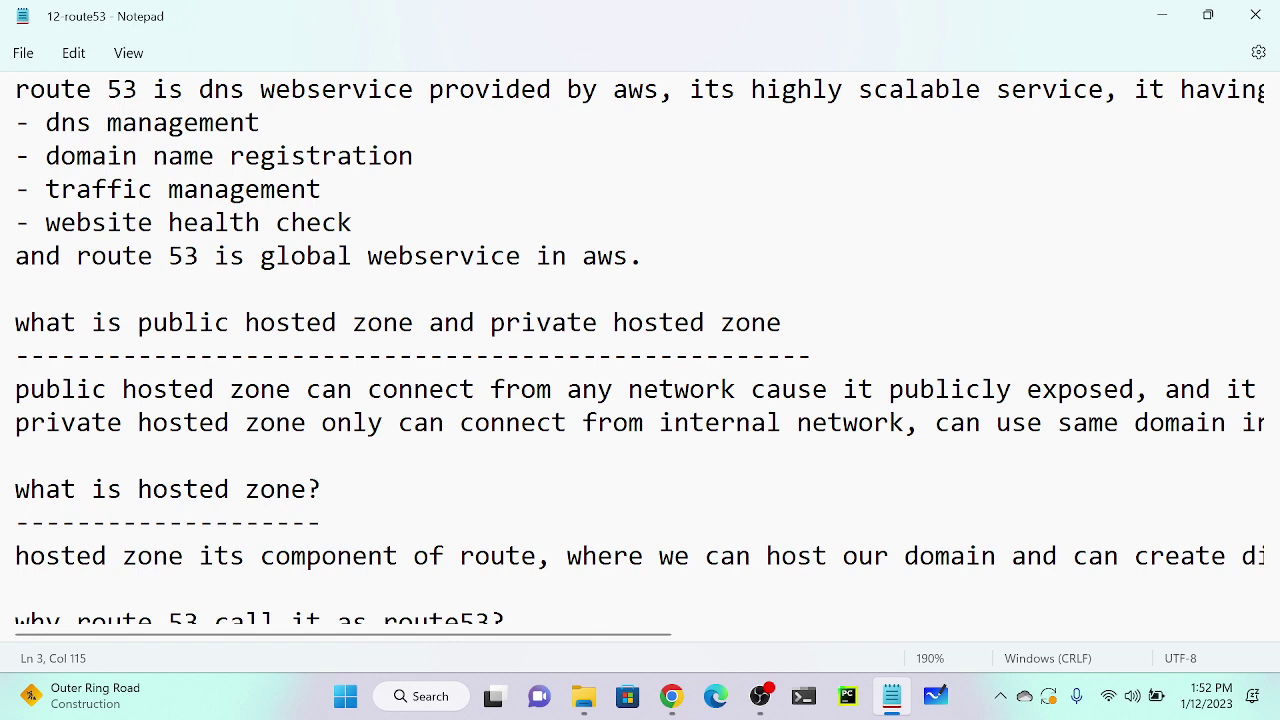
pyautogui.hotkey('ctrl', '-')
pyautogui.hotkey('ctrl', '-')
pyautogui.hotkey('ctrl', '-')
pyautogui.hotkey('ctrl', '-')
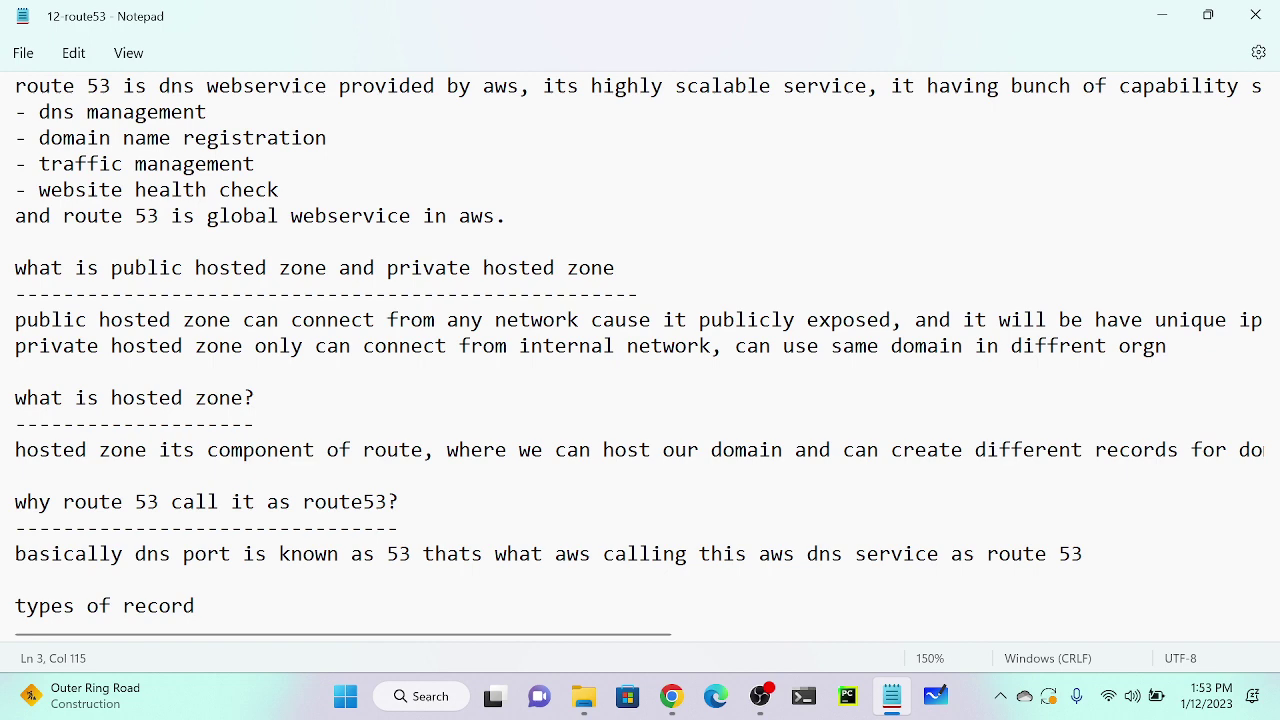
pyautogui.hscroll(10, 640, 356)
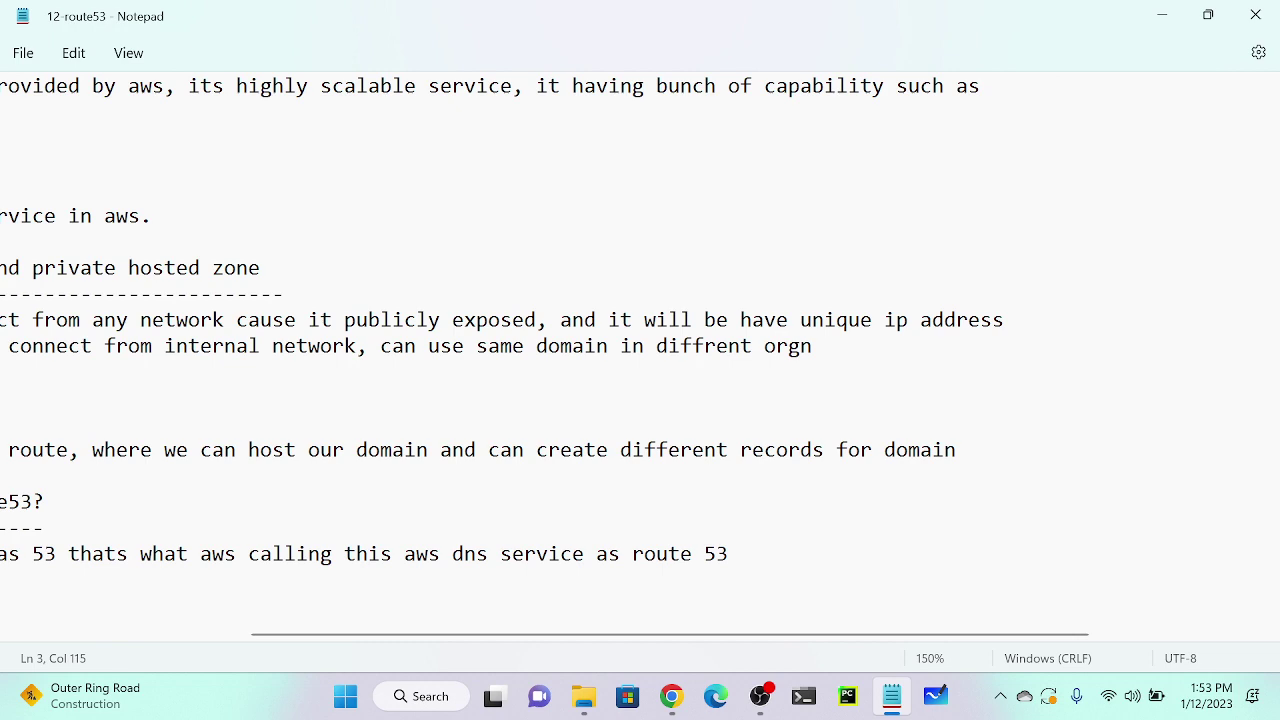
pyautogui.hscroll(-10, 640, 356)
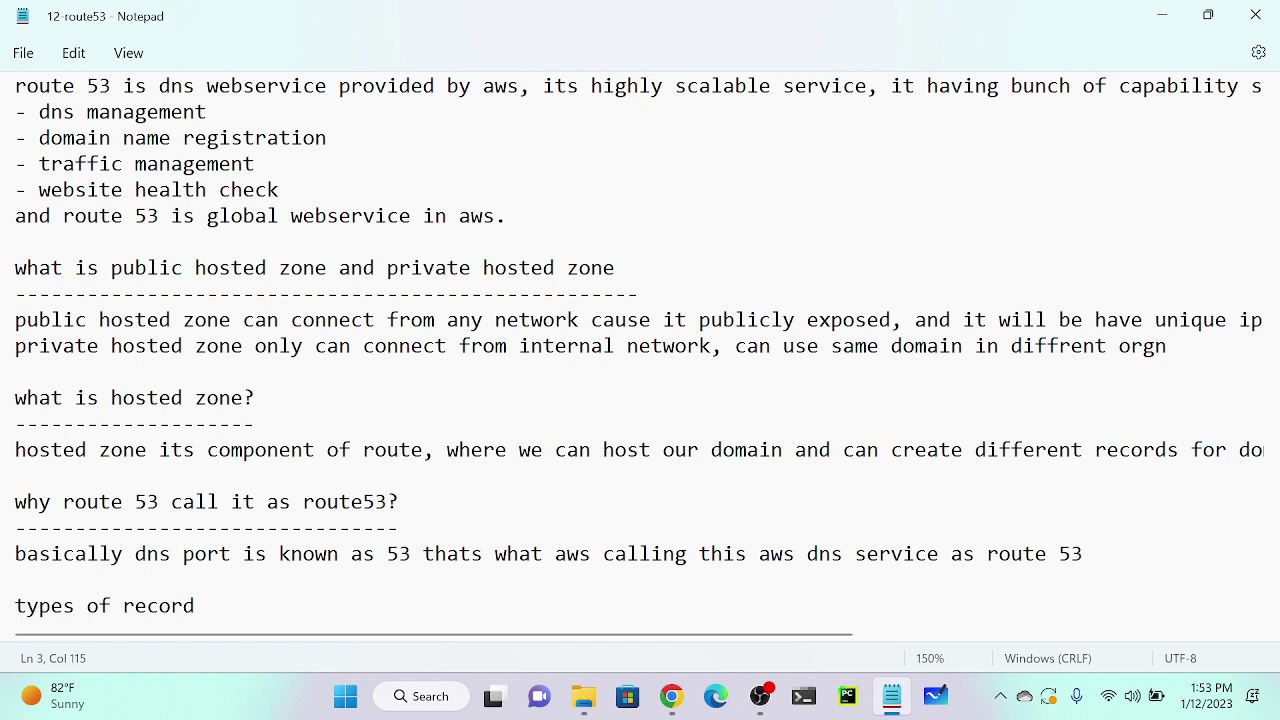
pyautogui.hscroll(6, 640, 356)
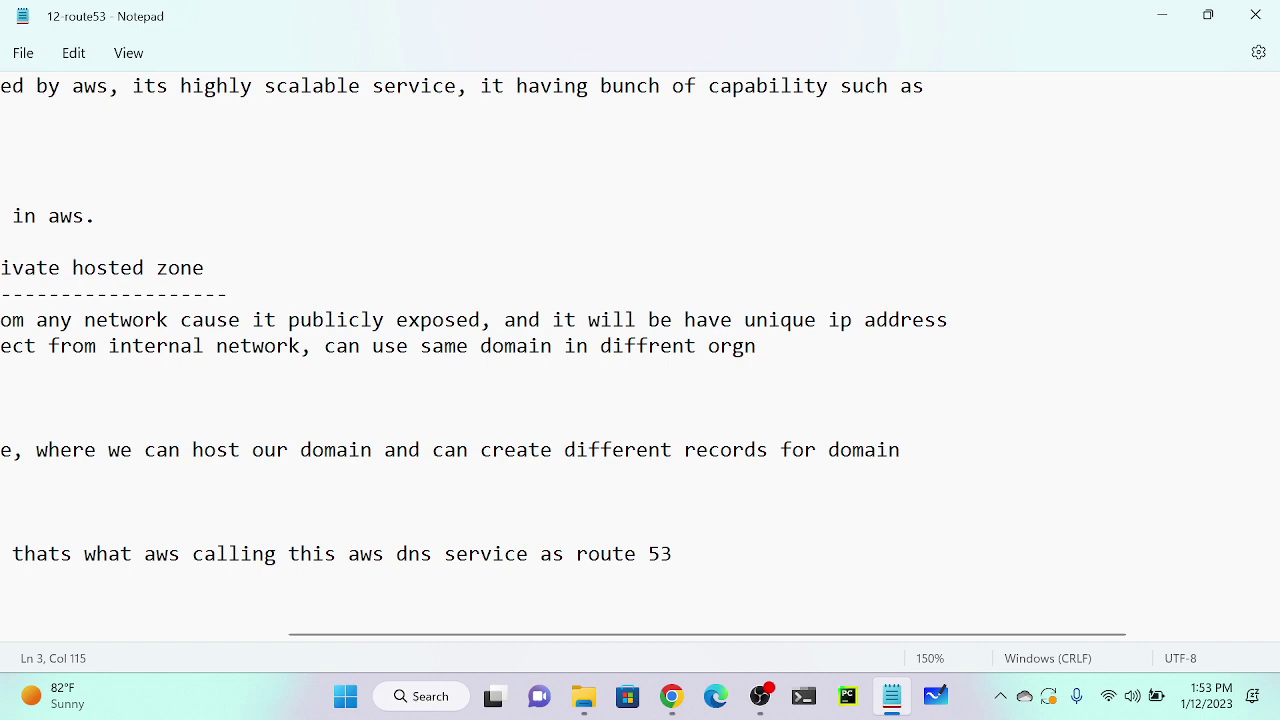
pyautogui.hscroll(-6, 640, 356)
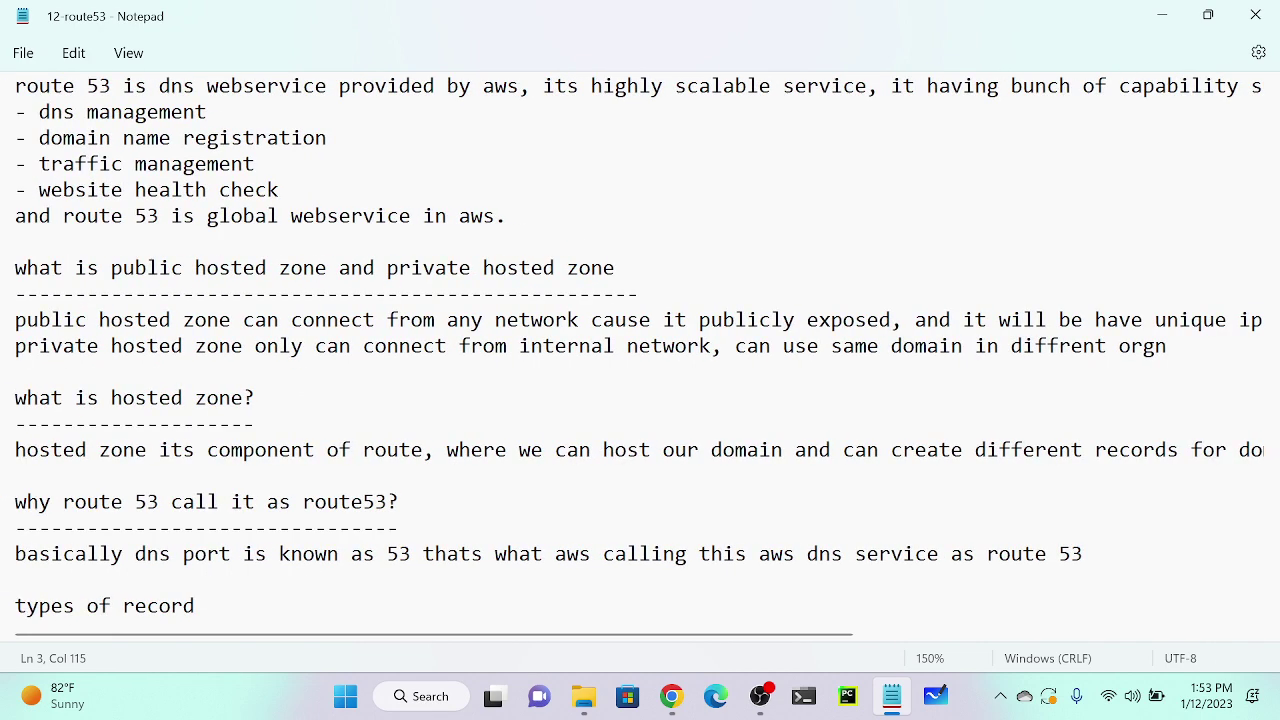
pyautogui.hscroll(5, 640, 356)
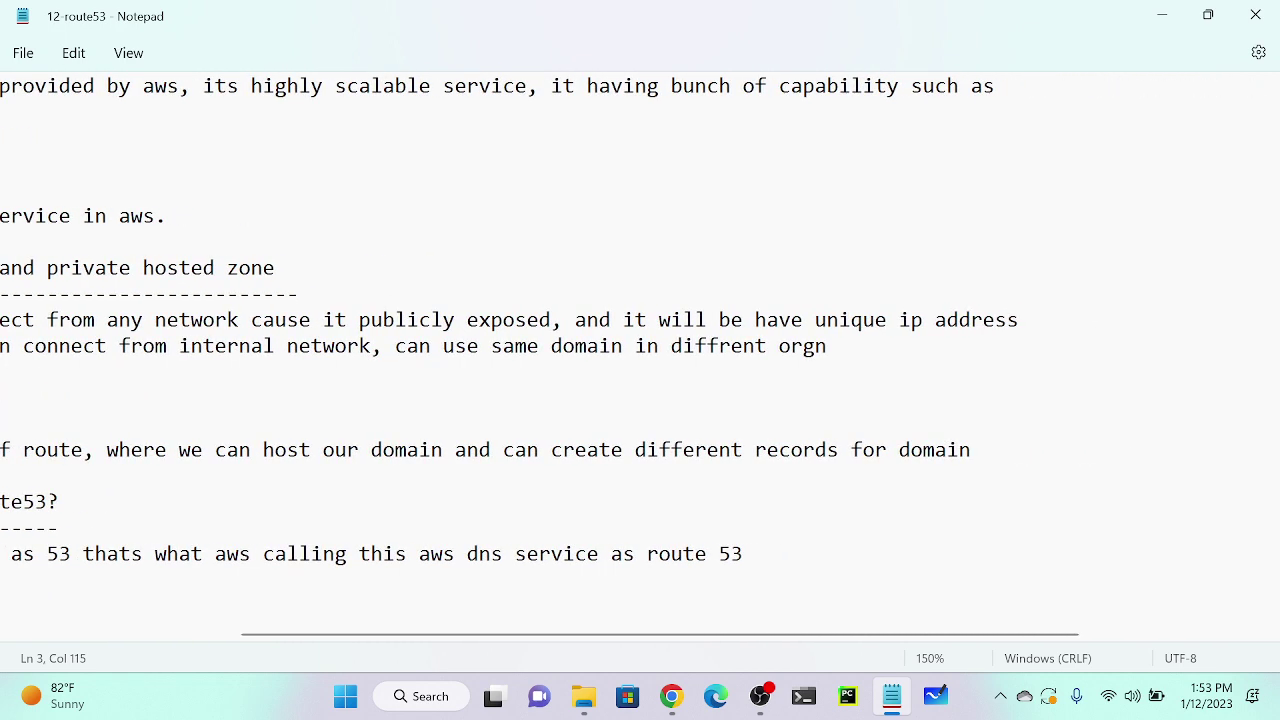
# Insert "53" after "component of route" in the hosted zone definition and save the notes.
pyautogui.click(827, 345)
pyautogui.hscroll(-3, 640, 350)
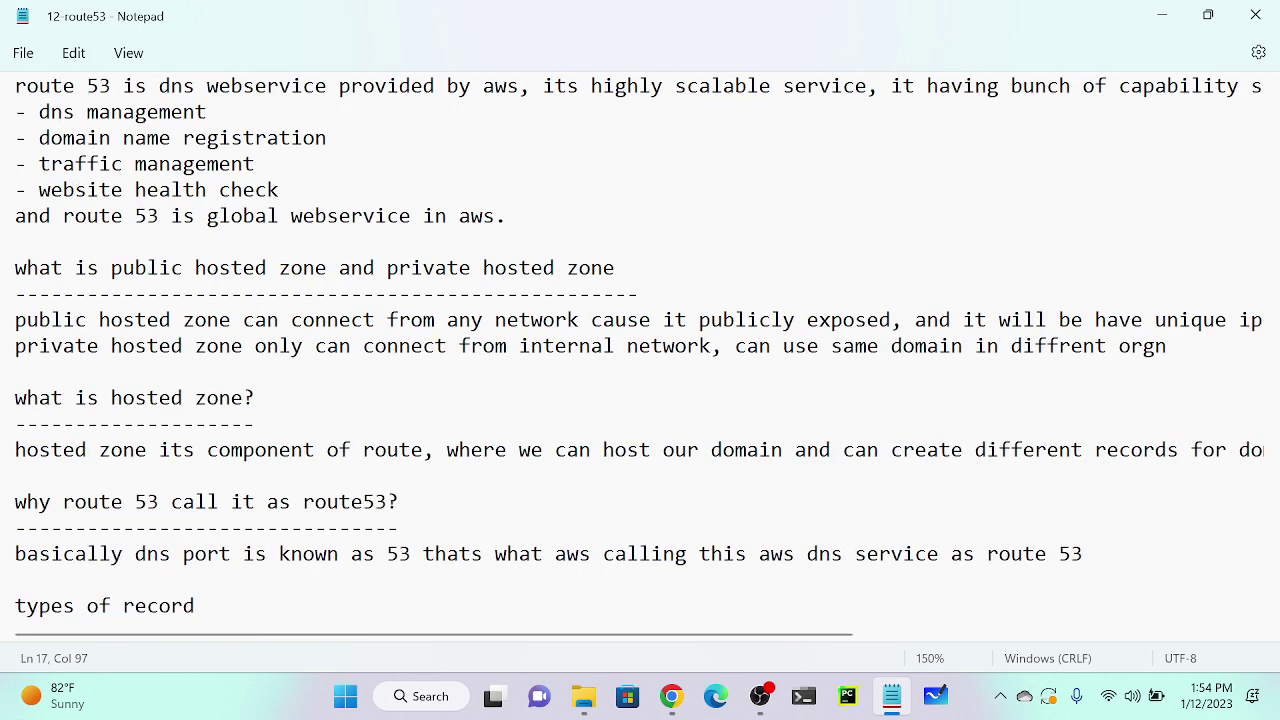
pyautogui.scroll(-2, 640, 350)
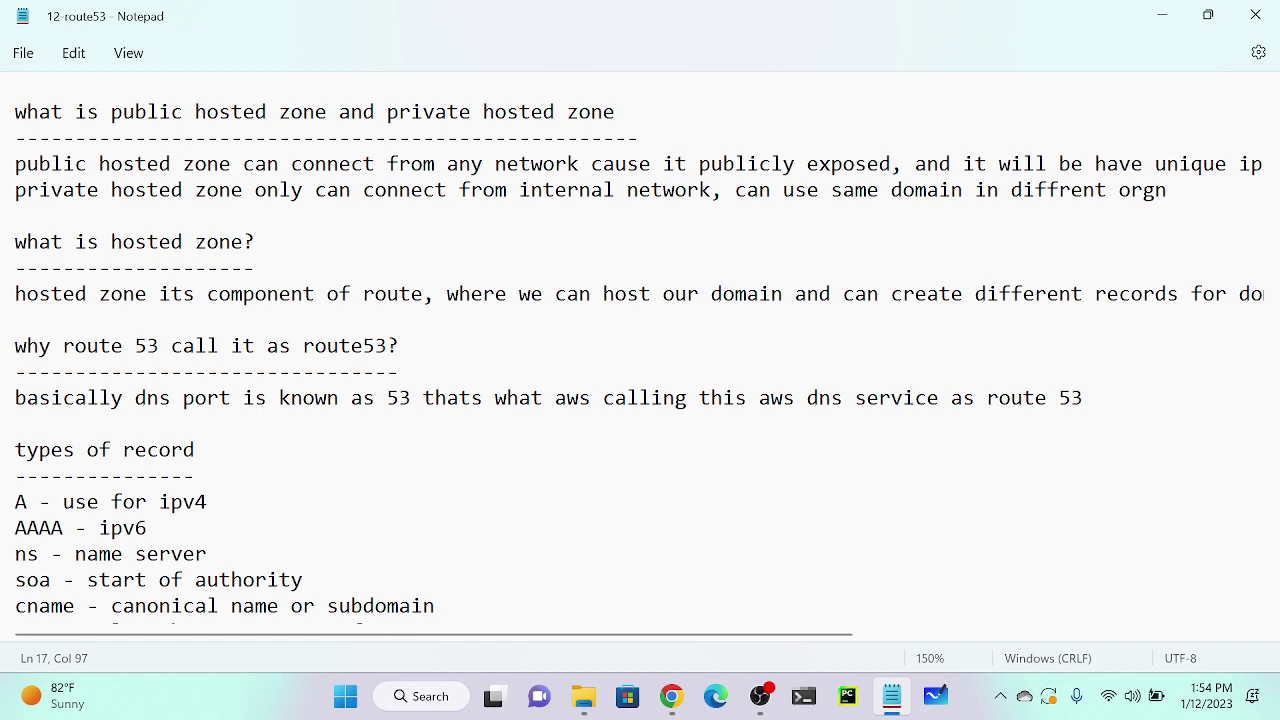
pyautogui.click(423, 294)
pyautogui.write('53')
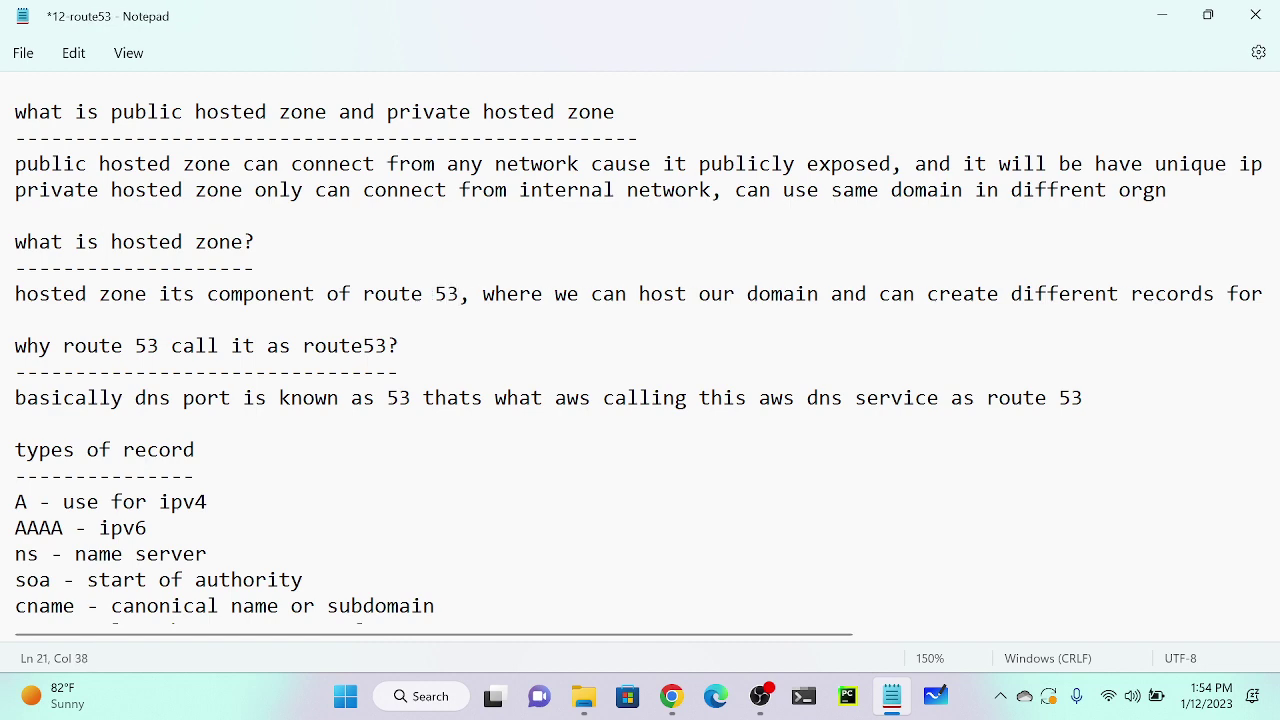
pyautogui.hotkey('ctrl', 's')
# Read the notes on what a hosted zone is, why the service is called Route 53, and the record types.
pyautogui.hscroll(5, 634, 400)
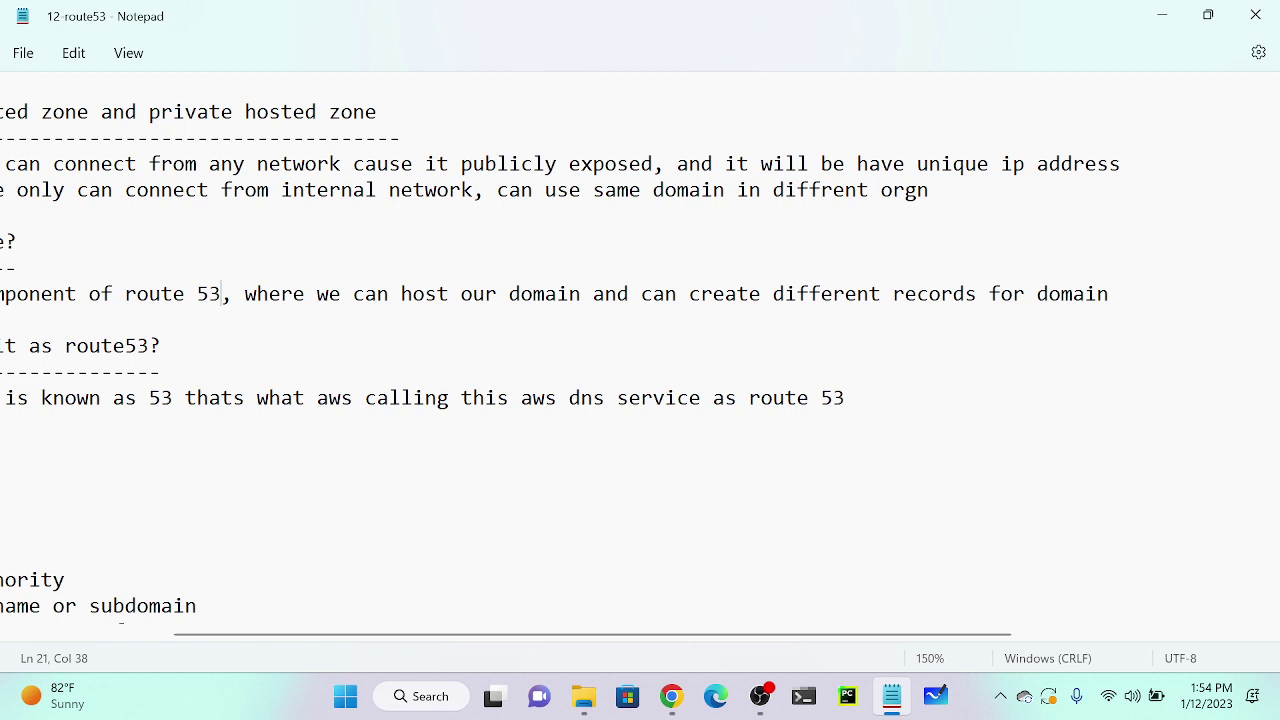
pyautogui.hscroll(-3, 640, 350)
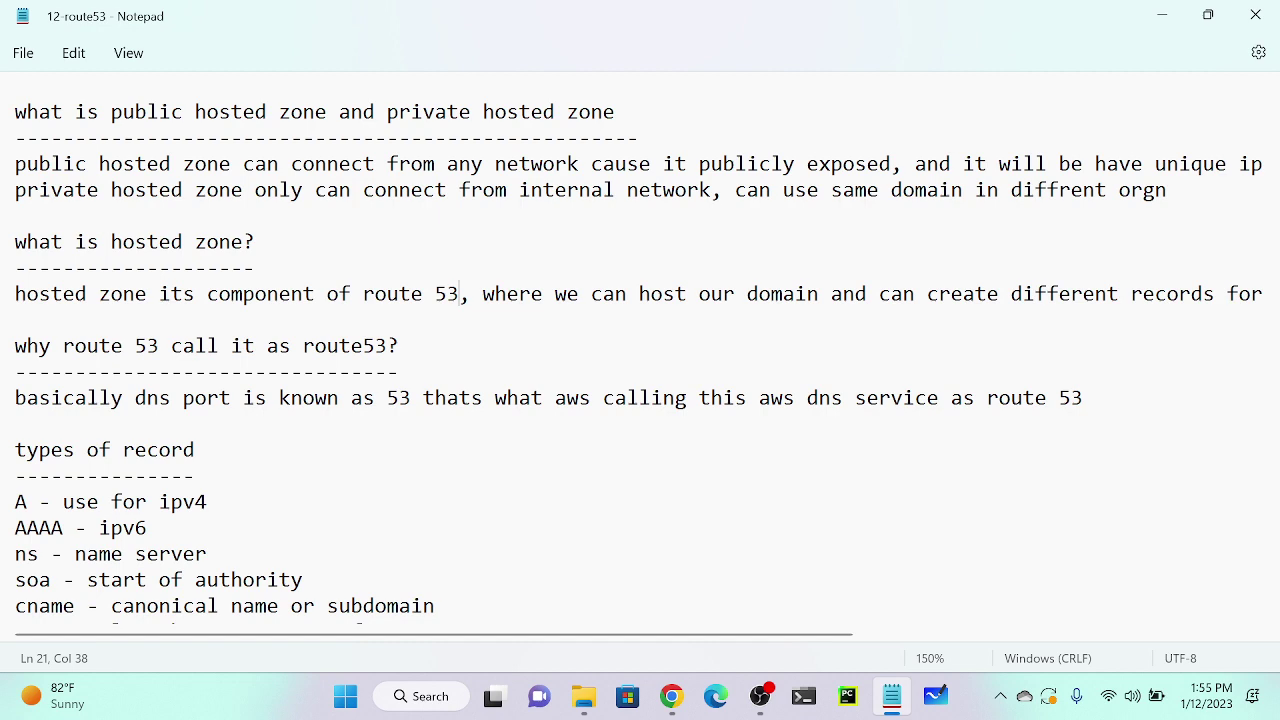
pyautogui.scroll(-2, 646, 348)
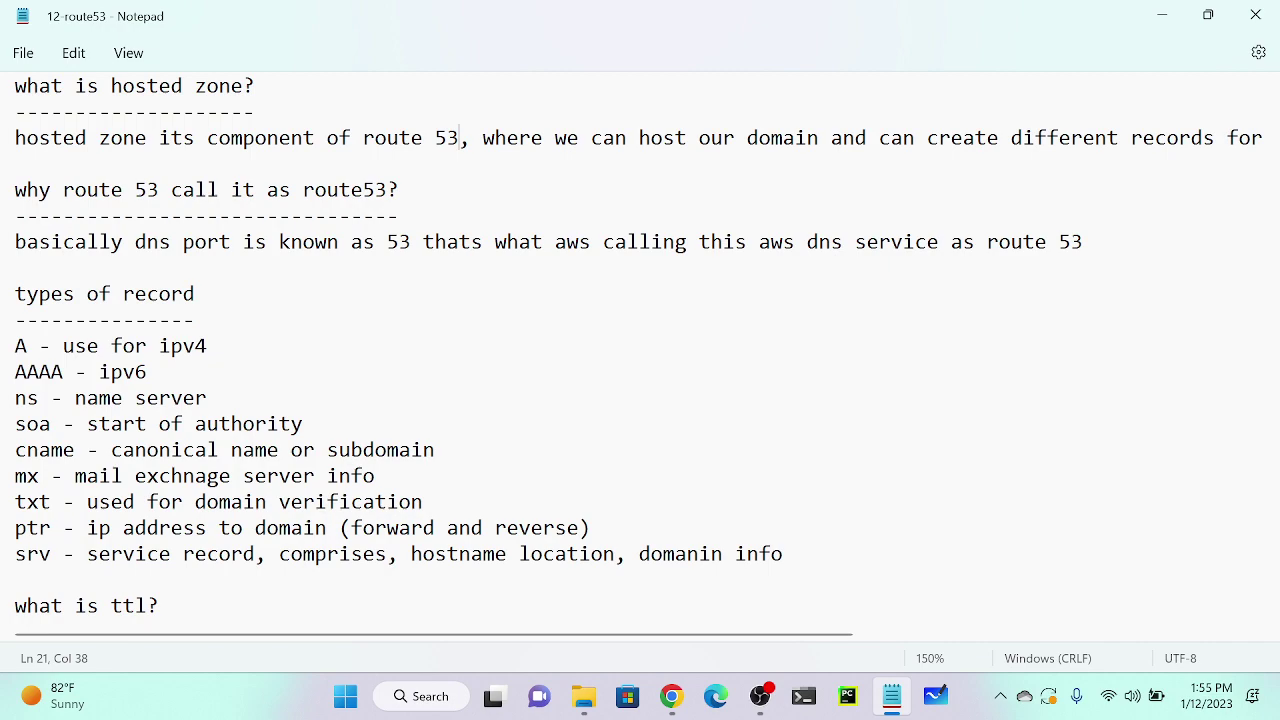
pyautogui.scroll(1, 646, 348)
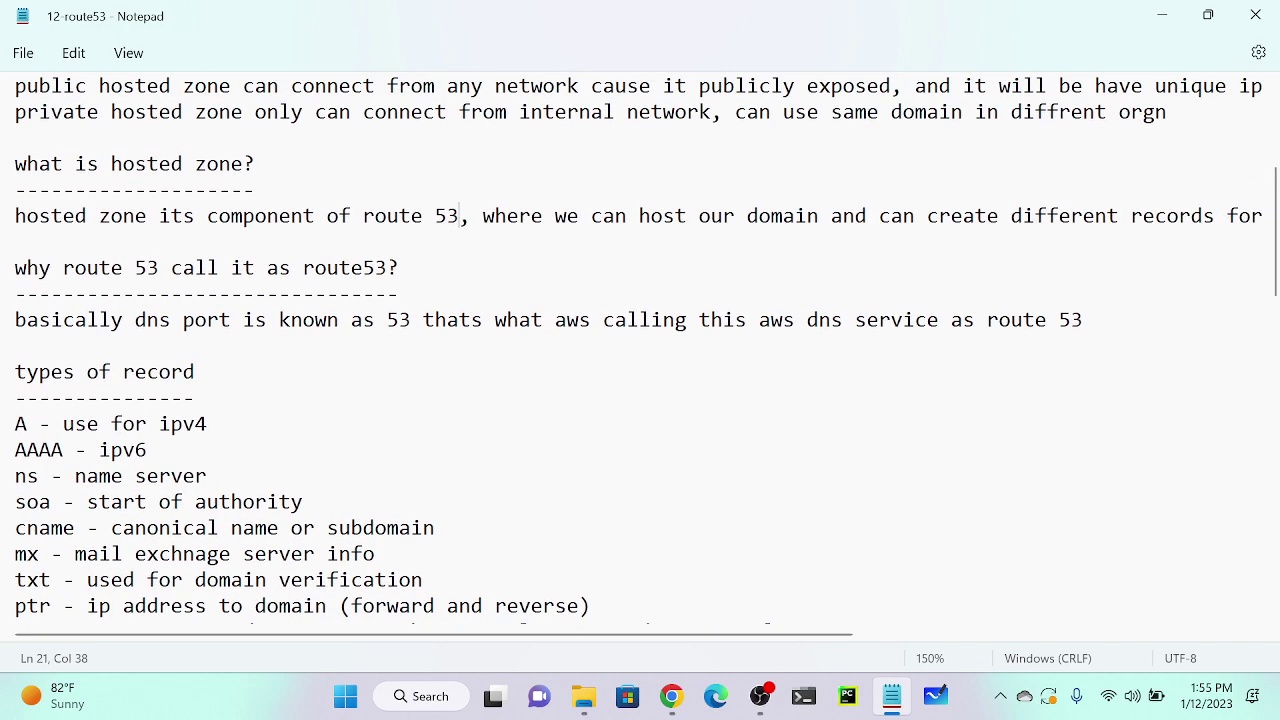
pyautogui.hscroll(3, 646, 348)
pyautogui.hscroll(-3, 640, 350)
pyautogui.hscroll(3, 640, 350)
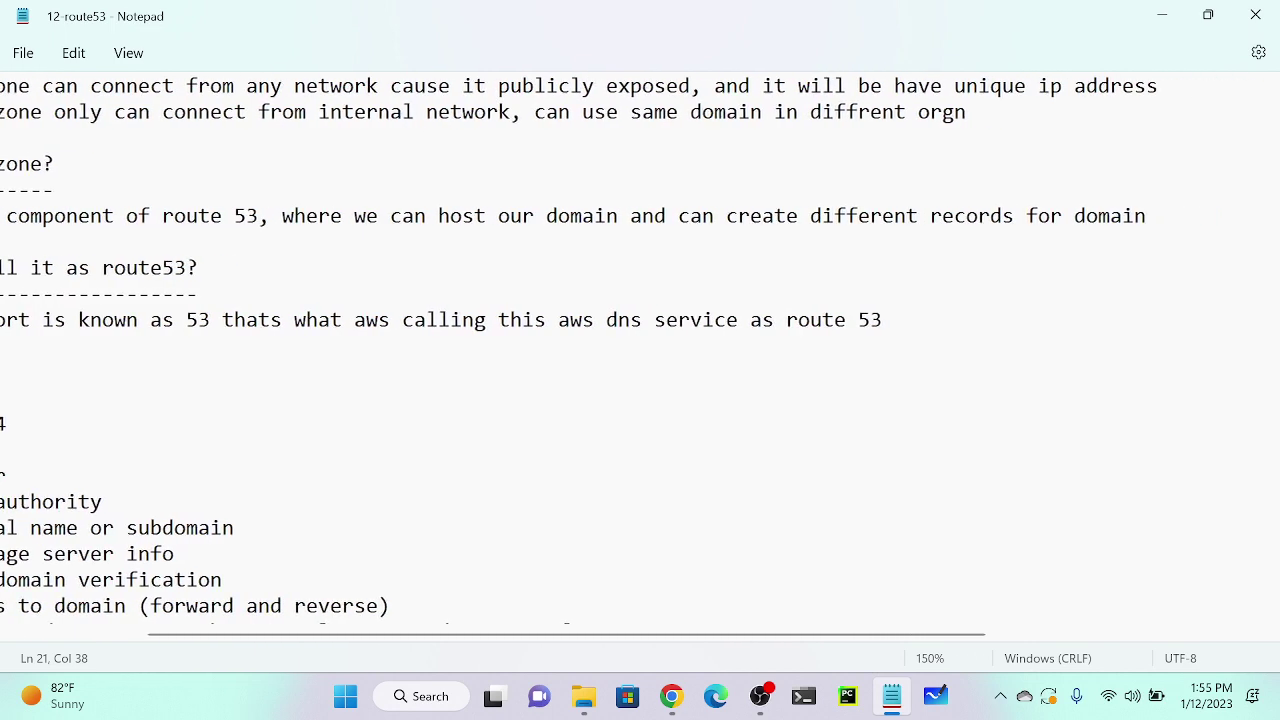
pyautogui.hscroll(-3, 640, 350)
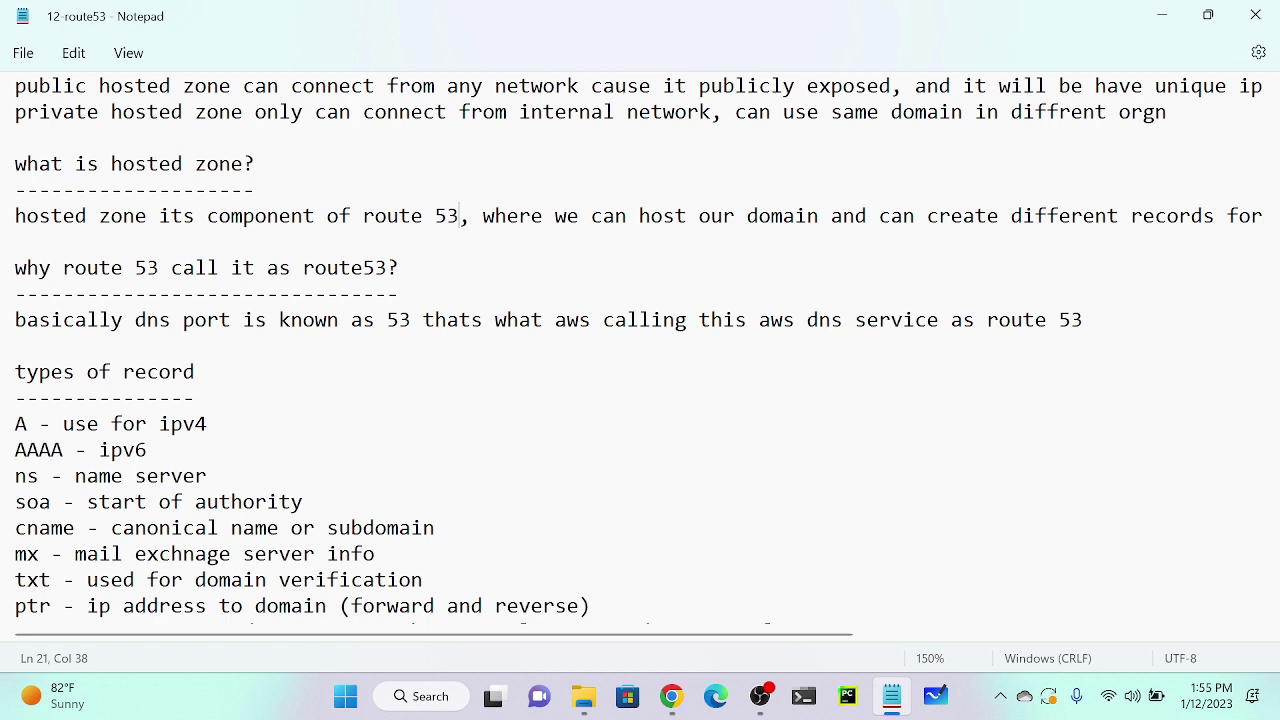
# Switch to the Route 53 console in Chrome and examine the name servers in the NS record's value.
pyautogui.click(1165, 12)
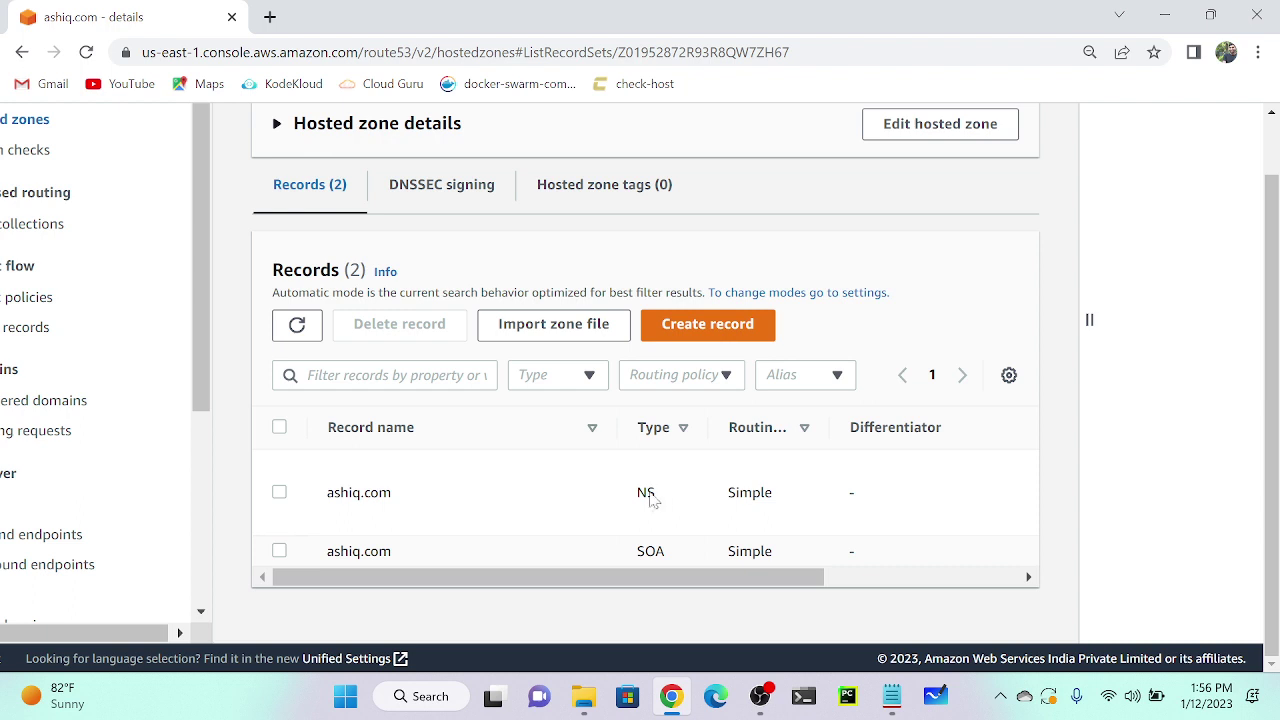
pyautogui.hscroll(1, 640, 500)
pyautogui.hscroll(5, 638, 500)
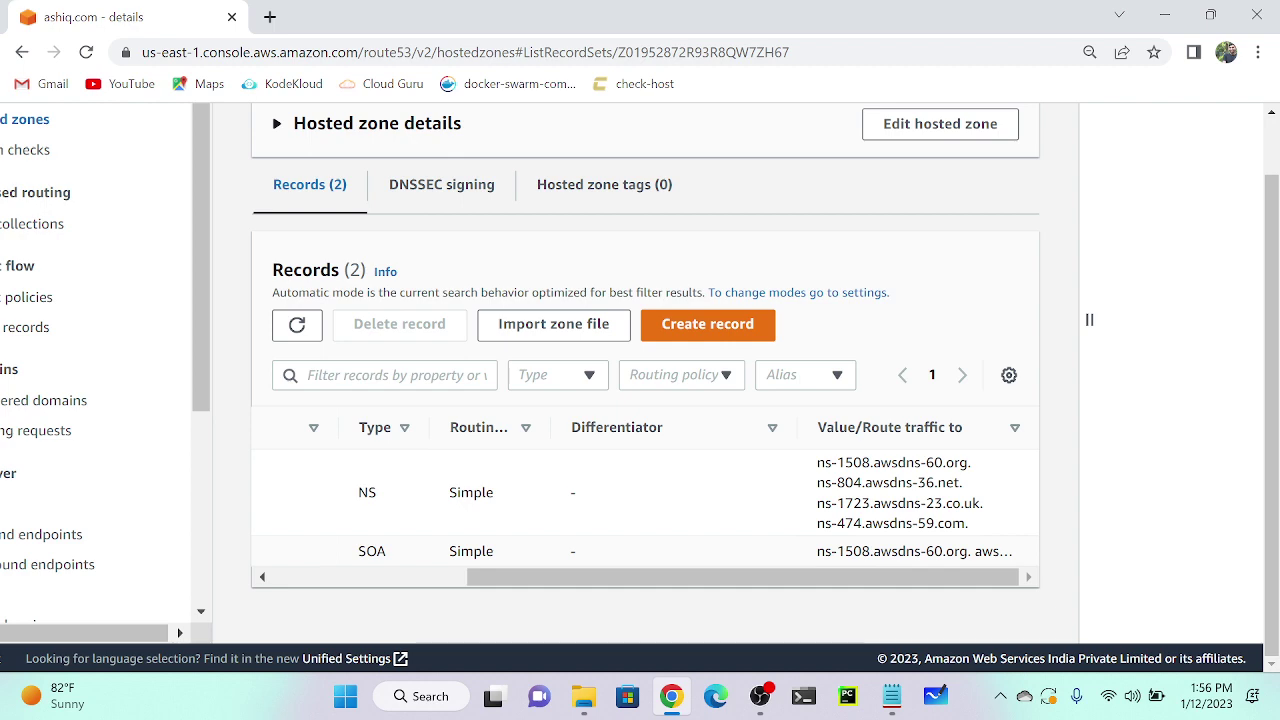
pyautogui.hotkey('ctrl', '+')
pyautogui.hotkey('ctrl', '+')
pyautogui.hotkey('ctrl', '+')
pyautogui.hotkey('ctrl', '+')
pyautogui.hotkey('ctrl', '+')
pyautogui.hotkey('ctrl', '+')
pyautogui.hotkey('ctrl', '+')
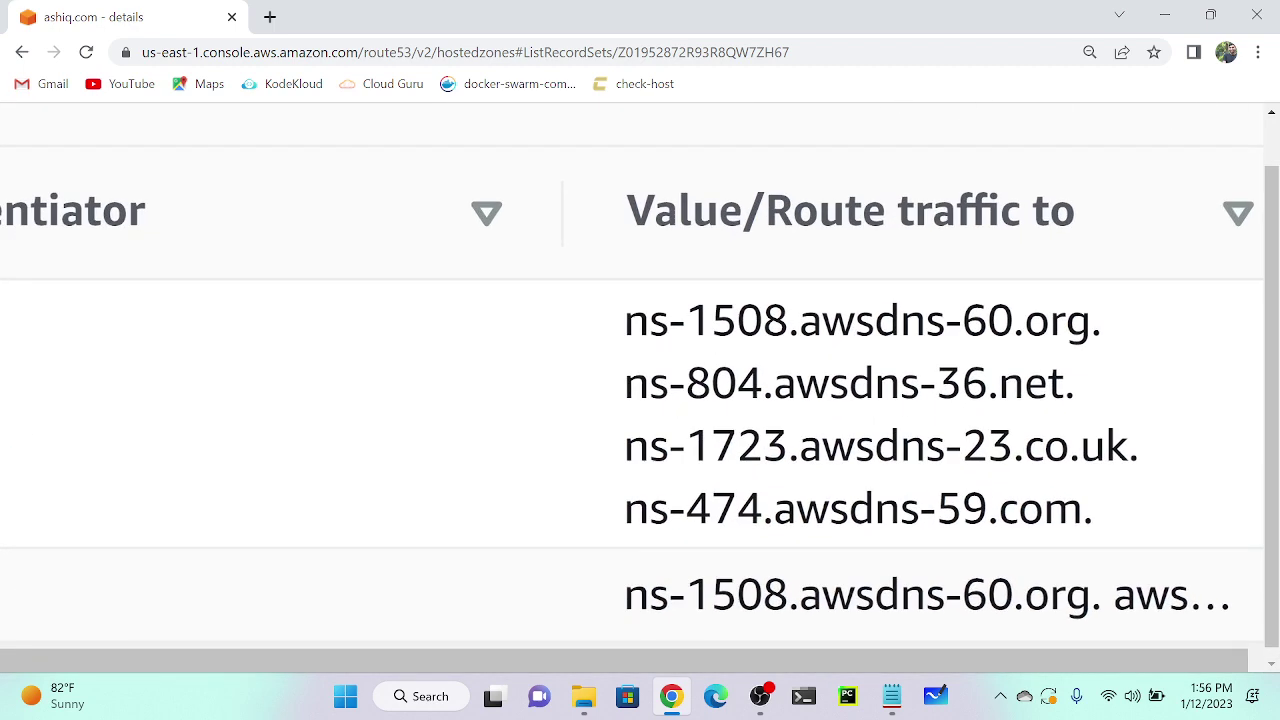
pyautogui.hscroll(1, 1205, 668)
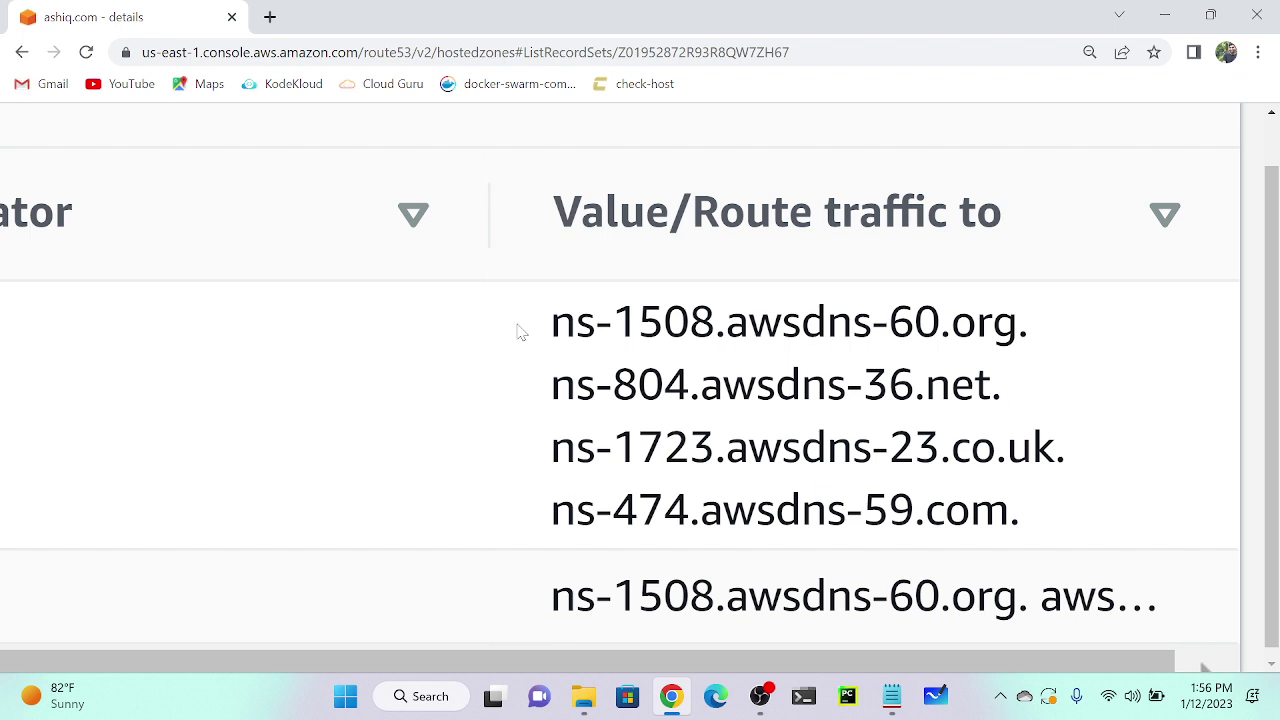
pyautogui.doubleClick(572, 321)
pyautogui.moveTo(572, 321); pyautogui.dragTo(1058, 352)
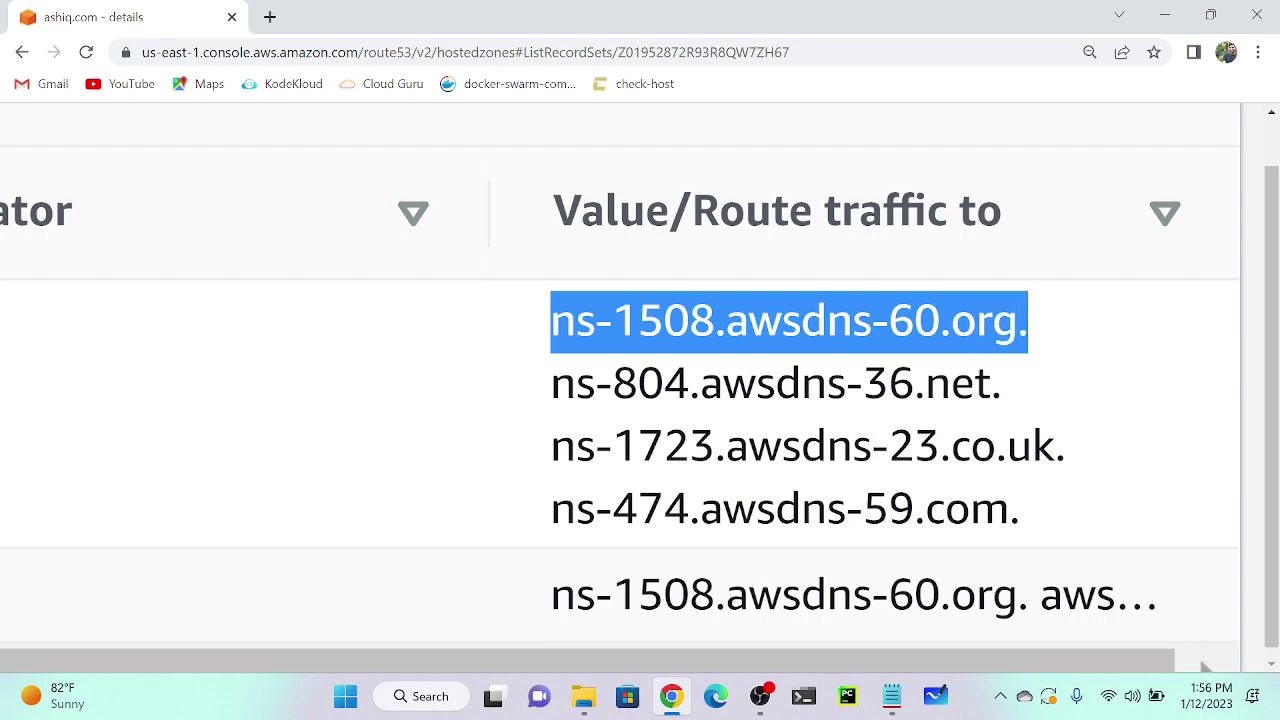
# Compare the record name, type, routing policy, differentiator and value of the NS and SOA records.
pyautogui.hotkey('ctrl', '-')
pyautogui.hotkey('ctrl', '-')
pyautogui.hotkey('ctrl', '-')
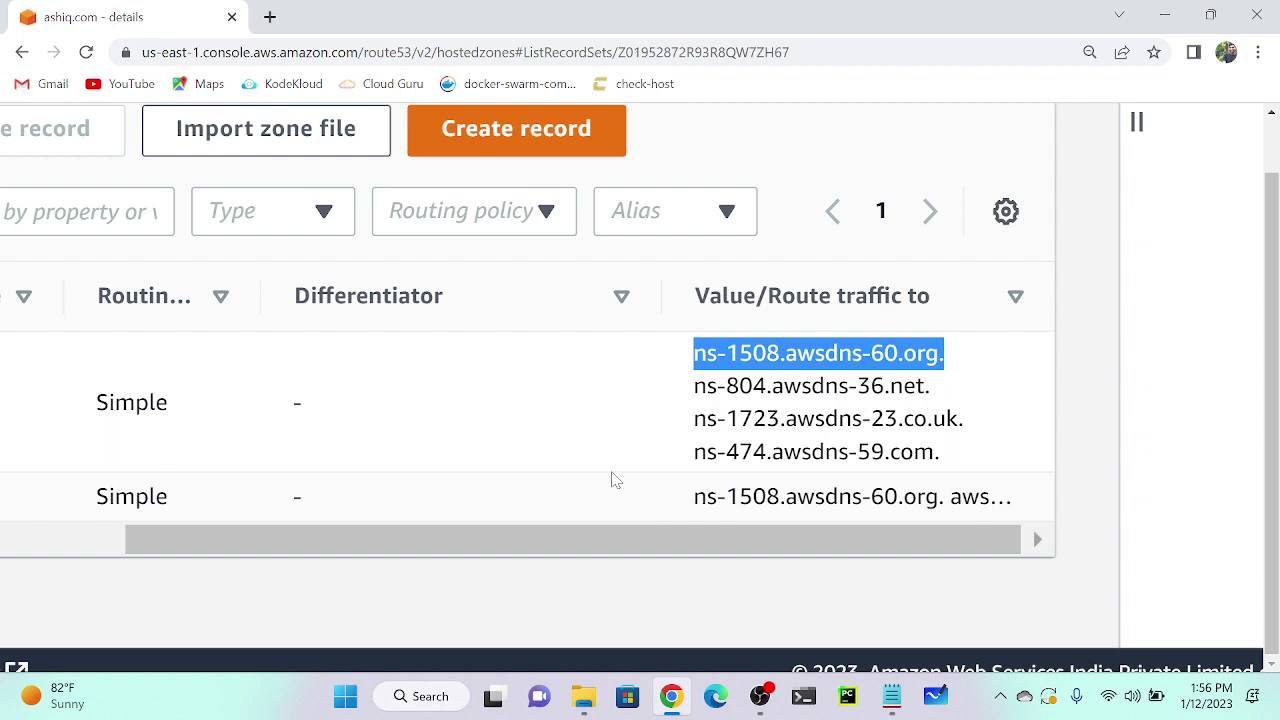
pyautogui.hscroll(-5, 615, 480)
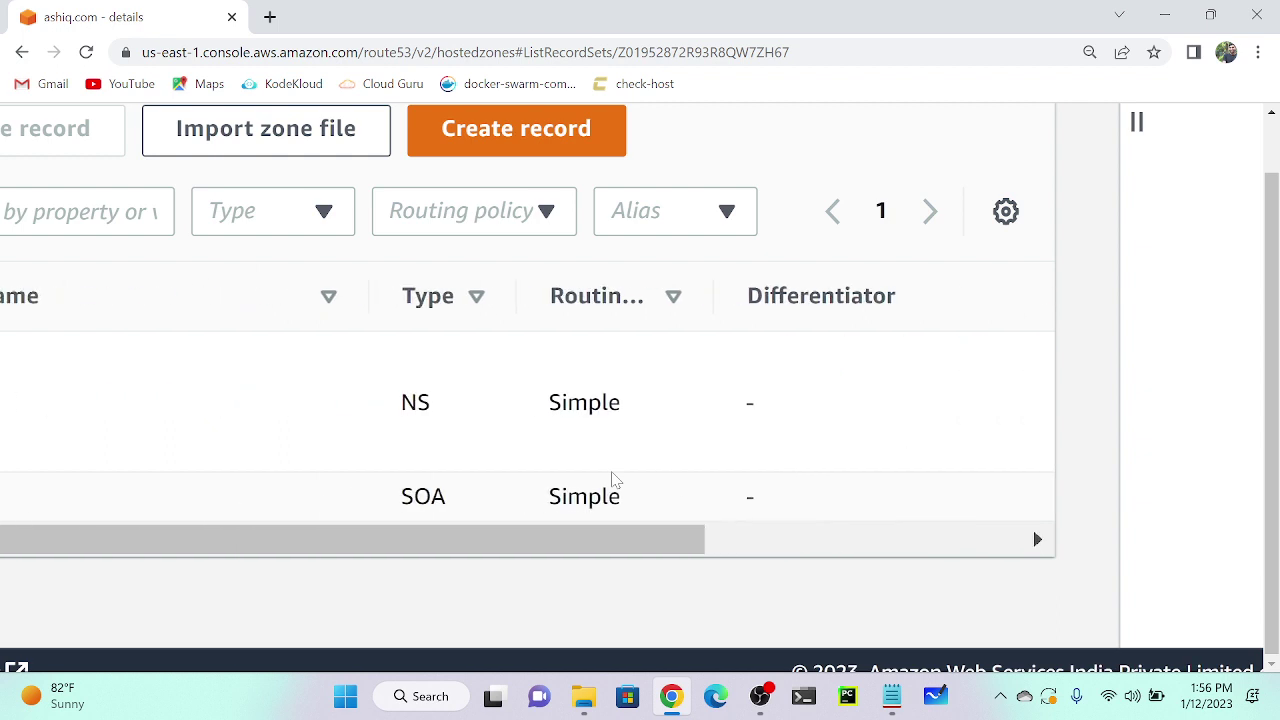
pyautogui.hscroll(-5, 615, 480)
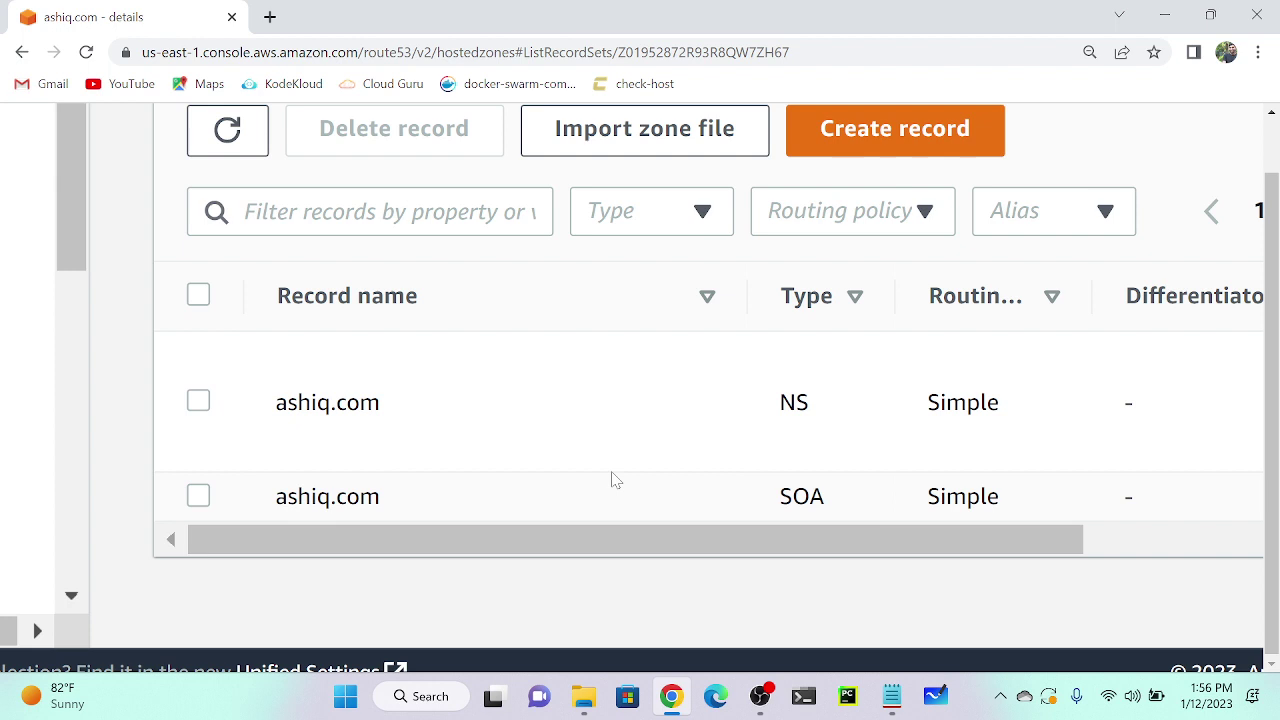
pyautogui.hscroll(5, 615, 480)
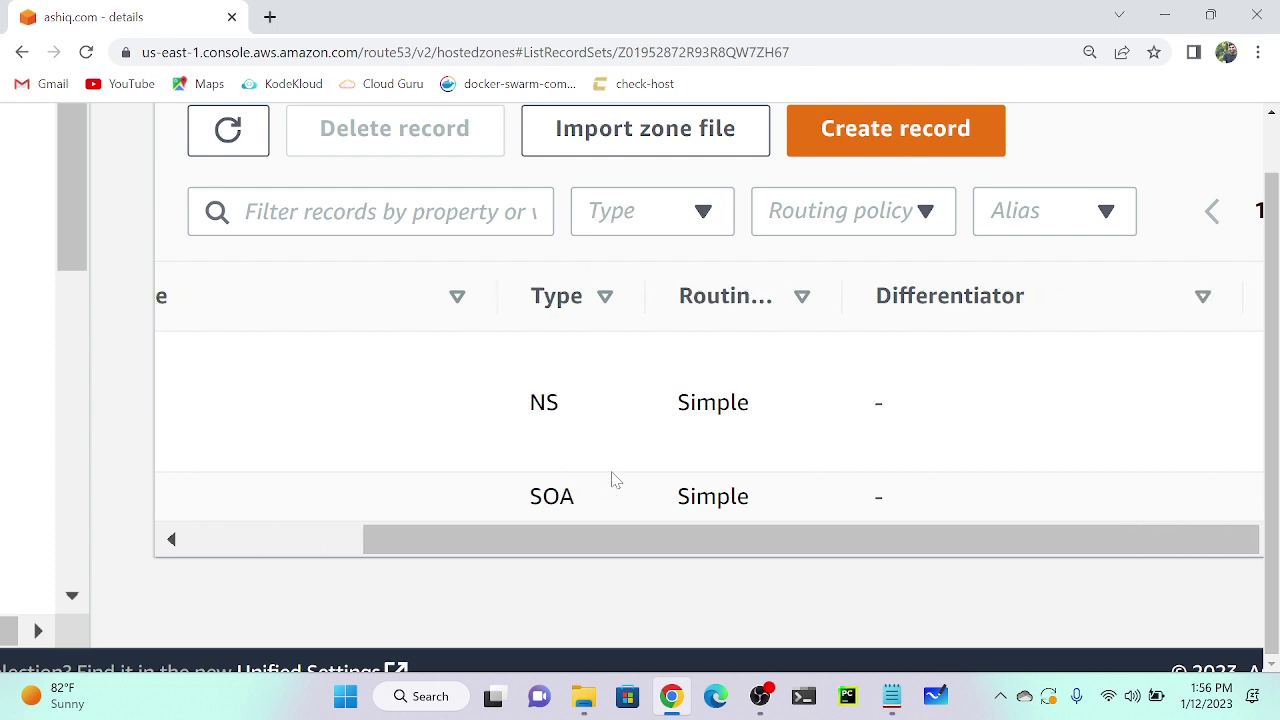
pyautogui.hotkey('ctrl', '+')
pyautogui.hotkey('ctrl', '+')
pyautogui.hotkey('ctrl', '+')
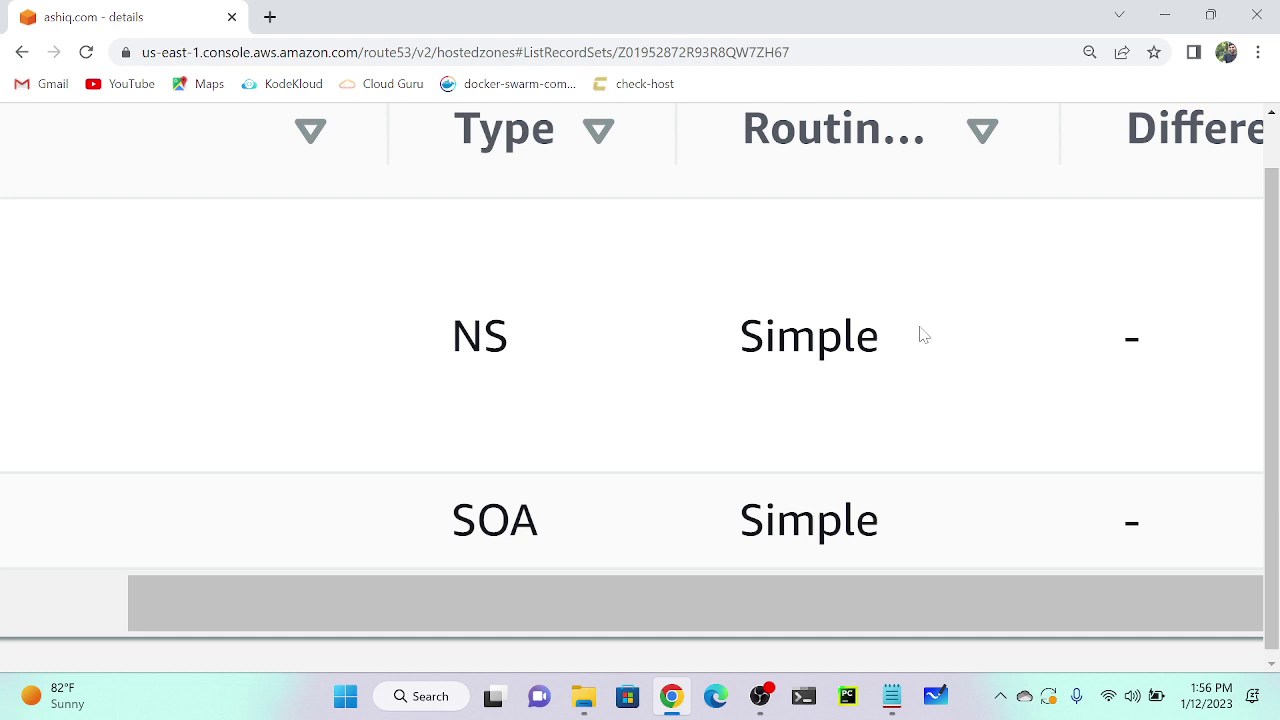
pyautogui.hscroll(5, 923, 335)
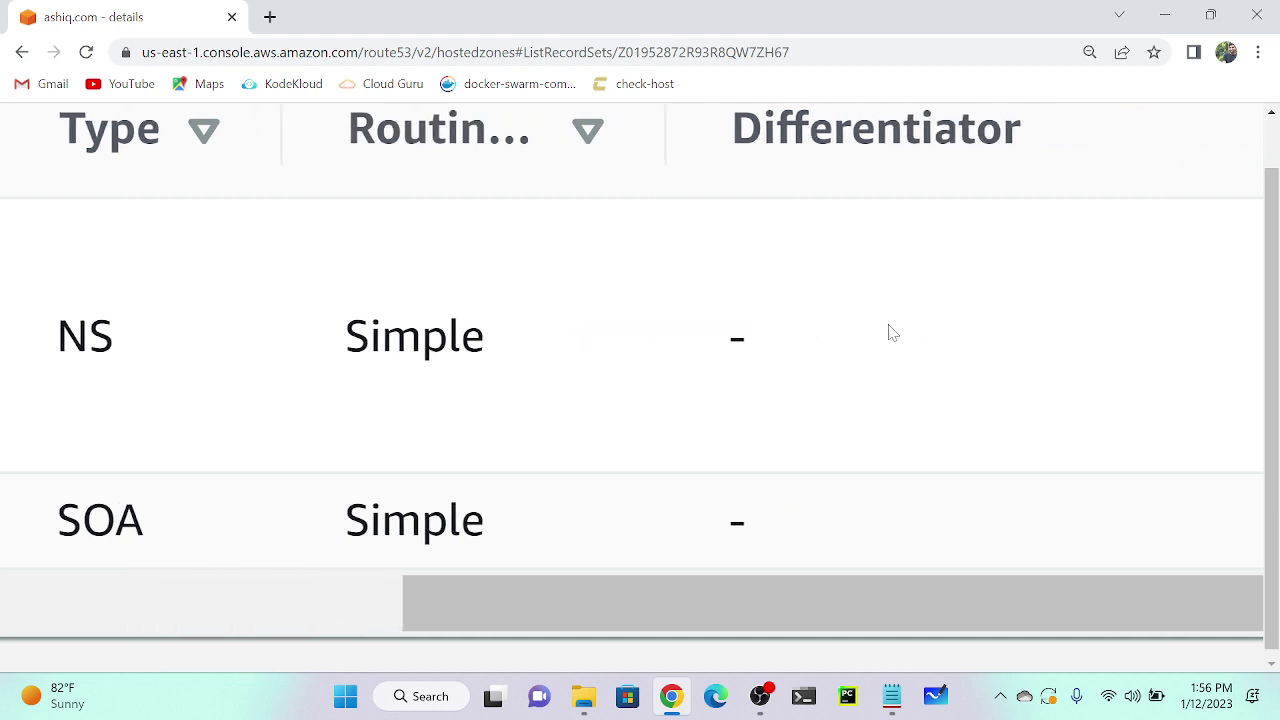
pyautogui.hotkey('ctrl', '-')
pyautogui.hotkey('ctrl', '-')
pyautogui.hotkey('ctrl', '-')
pyautogui.hscroll(5, 893, 333)
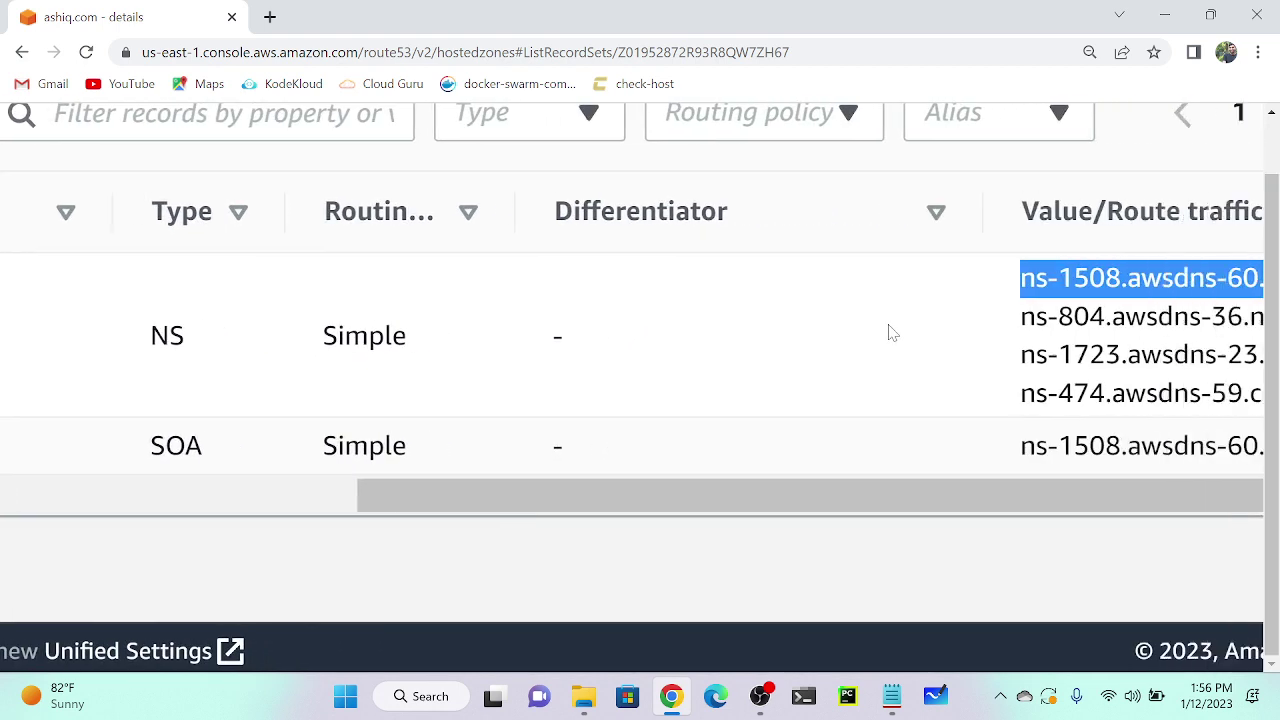
pyautogui.hscroll(5, 893, 333)
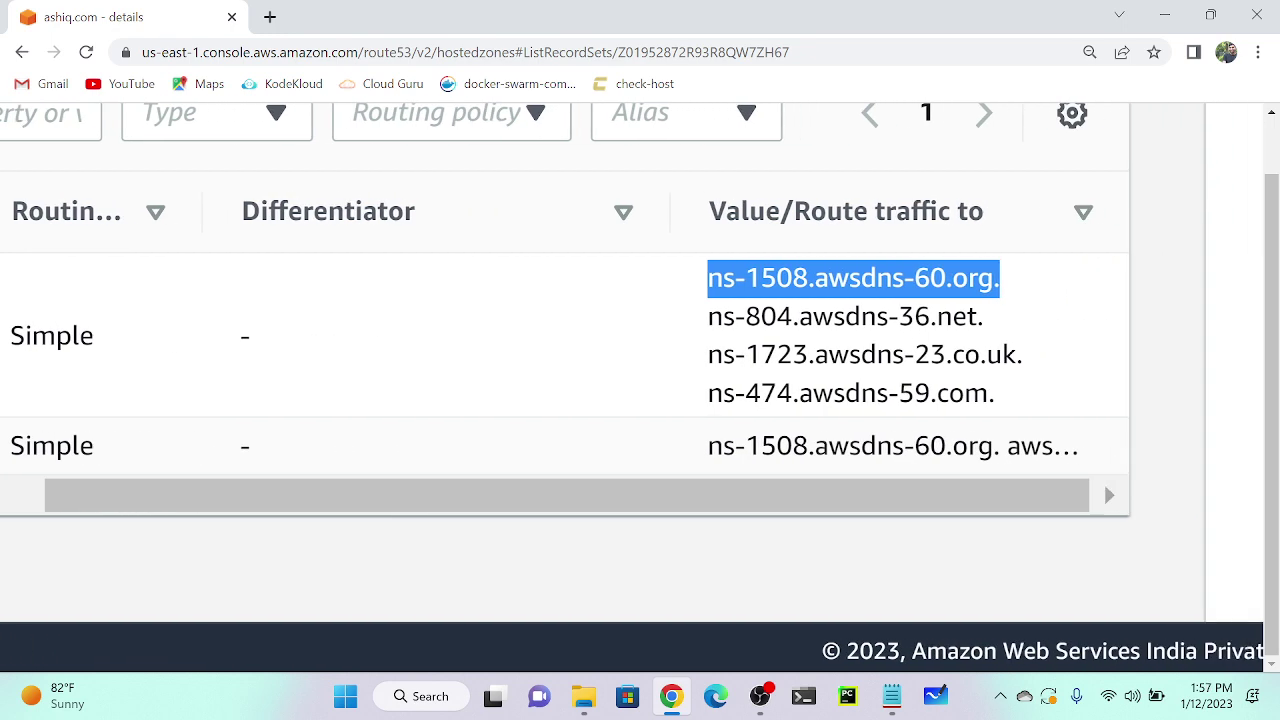
pyautogui.hscroll(-4, 892, 333)
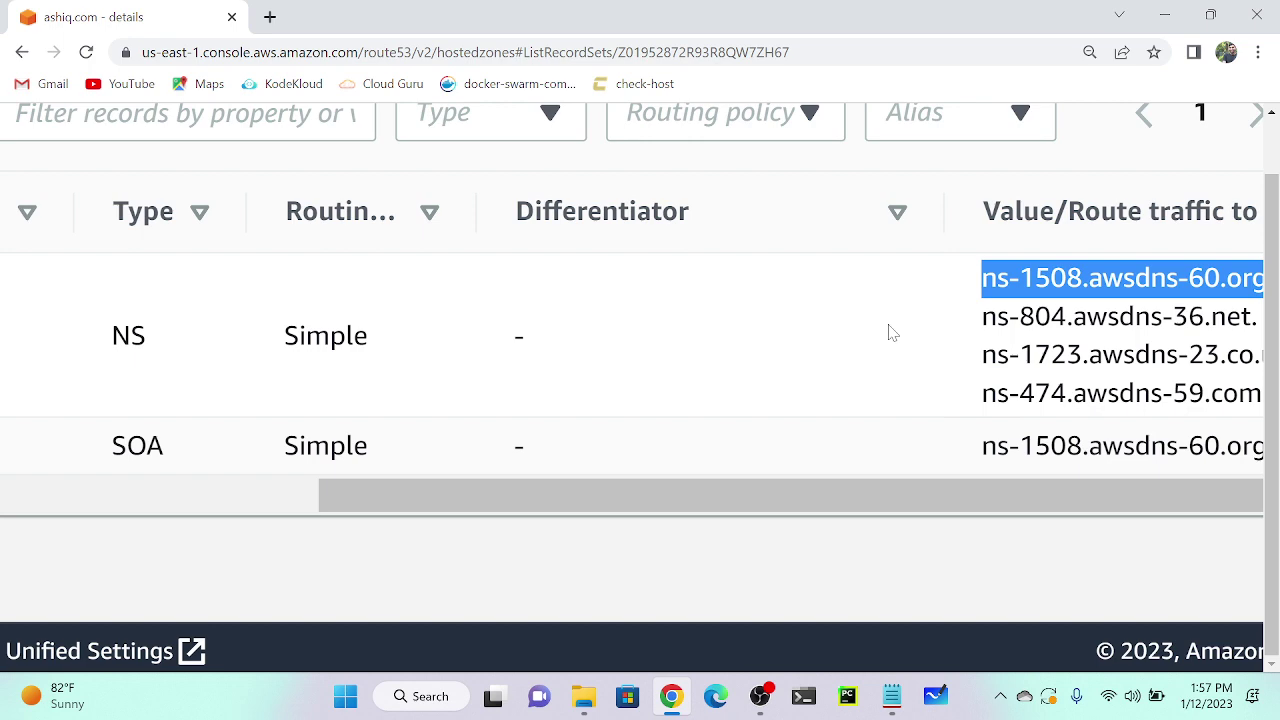
pyautogui.hotkey('ctrl', '-')
pyautogui.hotkey('ctrl', '-')
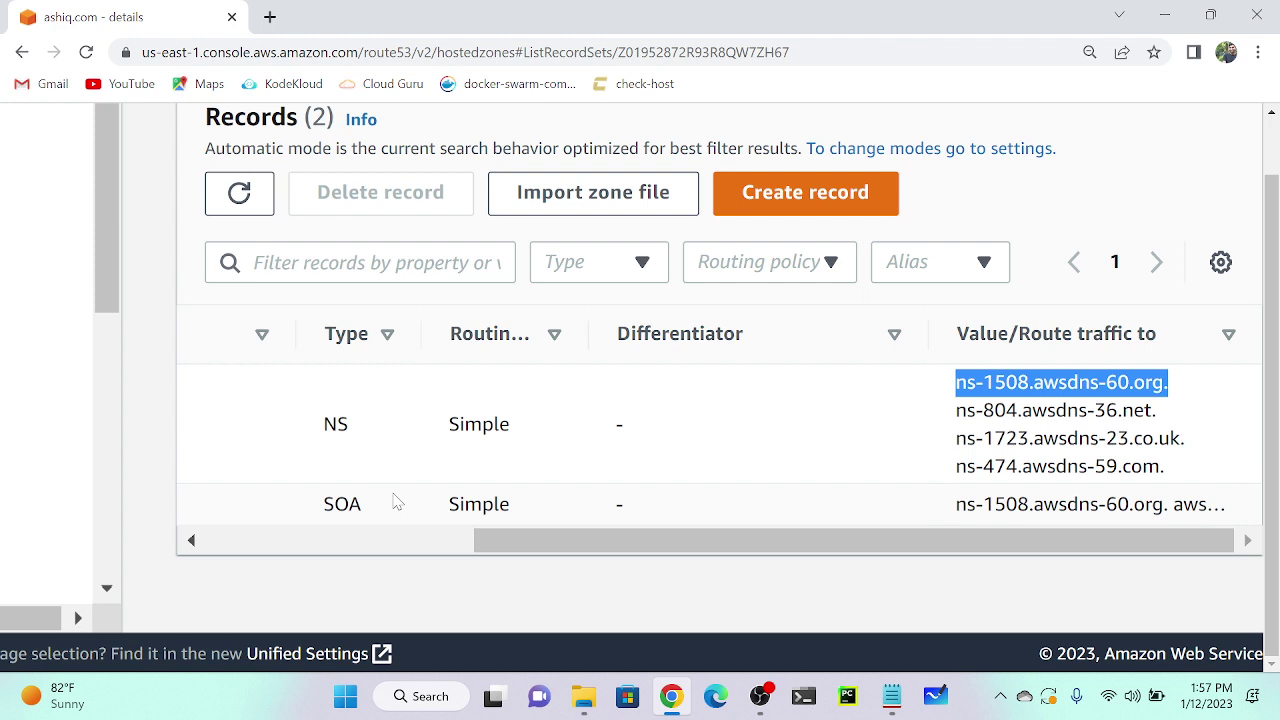
# Select the SOA record and bring up its value, alias and TTL details.
pyautogui.click(698, 514)
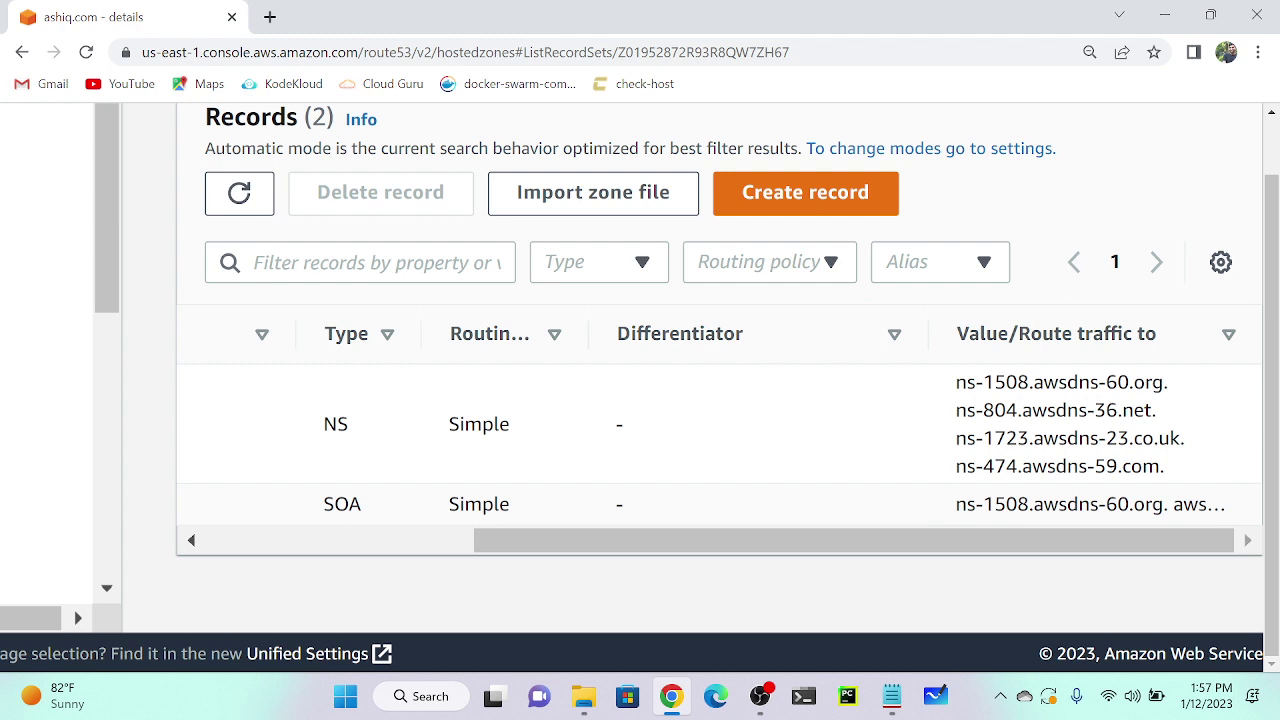
pyautogui.hscroll(-5, 520, 484)
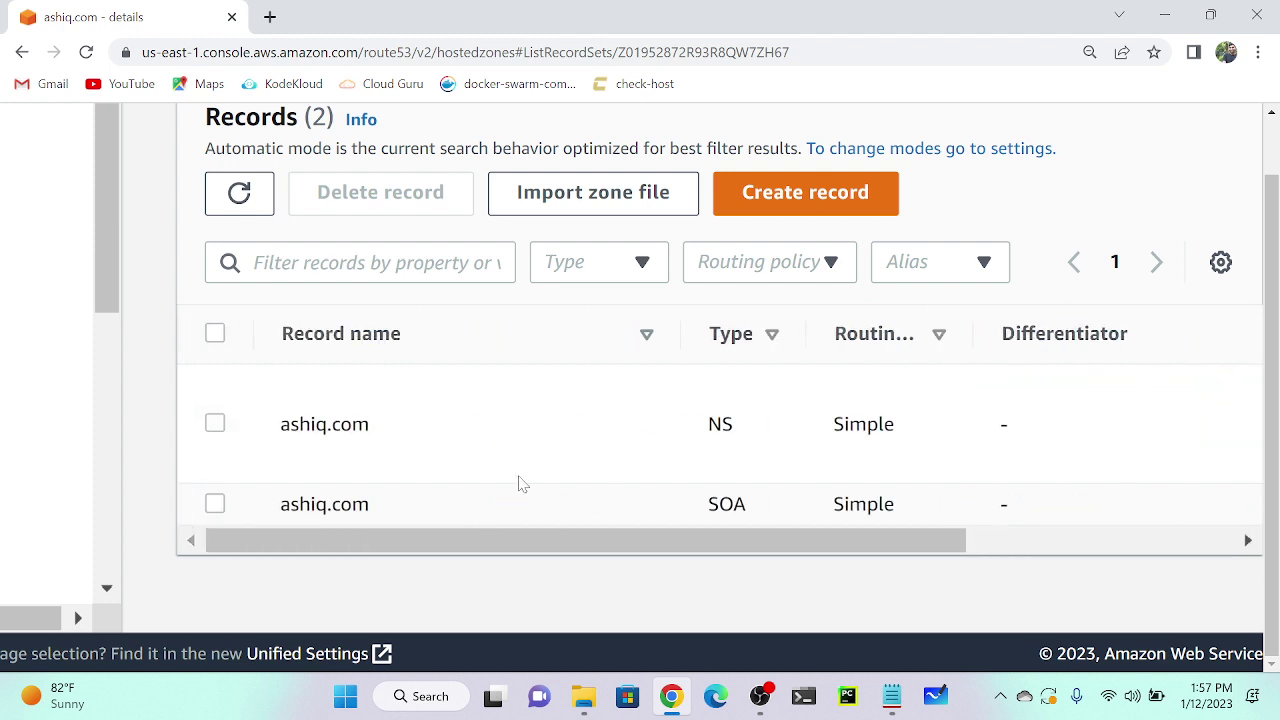
pyautogui.click(215, 504)
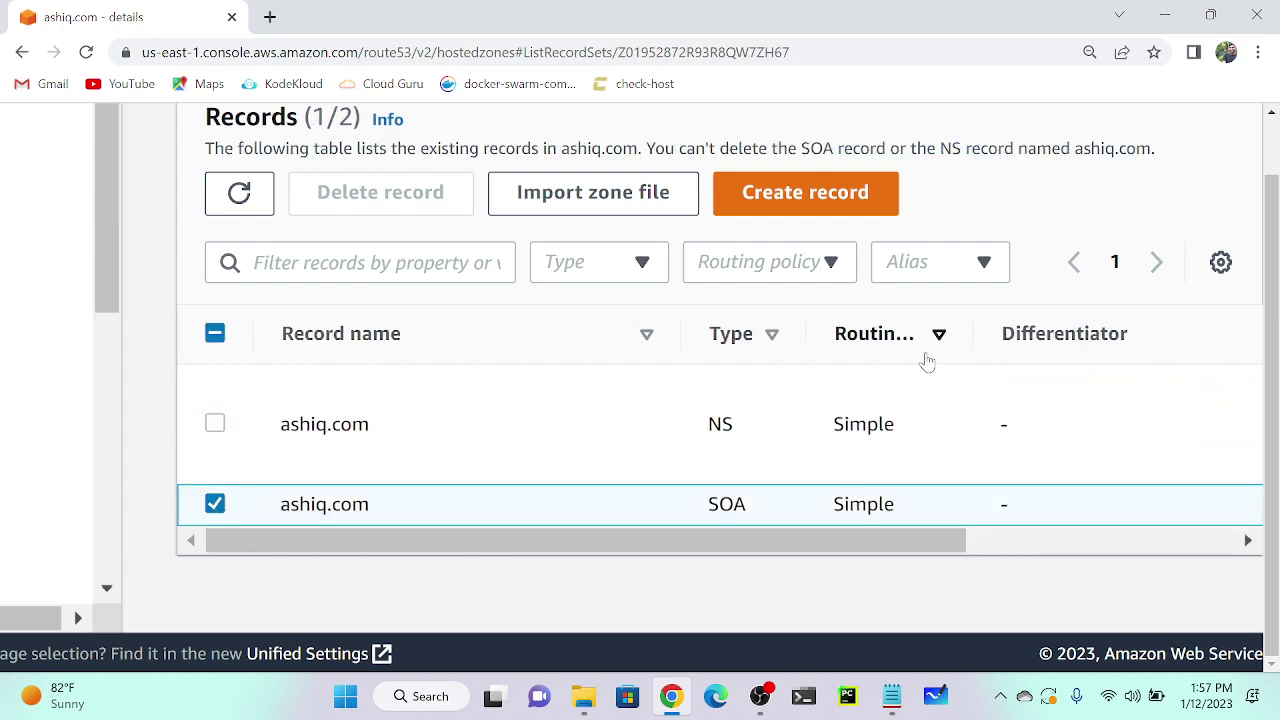
pyautogui.hscroll(5, 927, 362)
pyautogui.hscroll(2, 1080, 583)
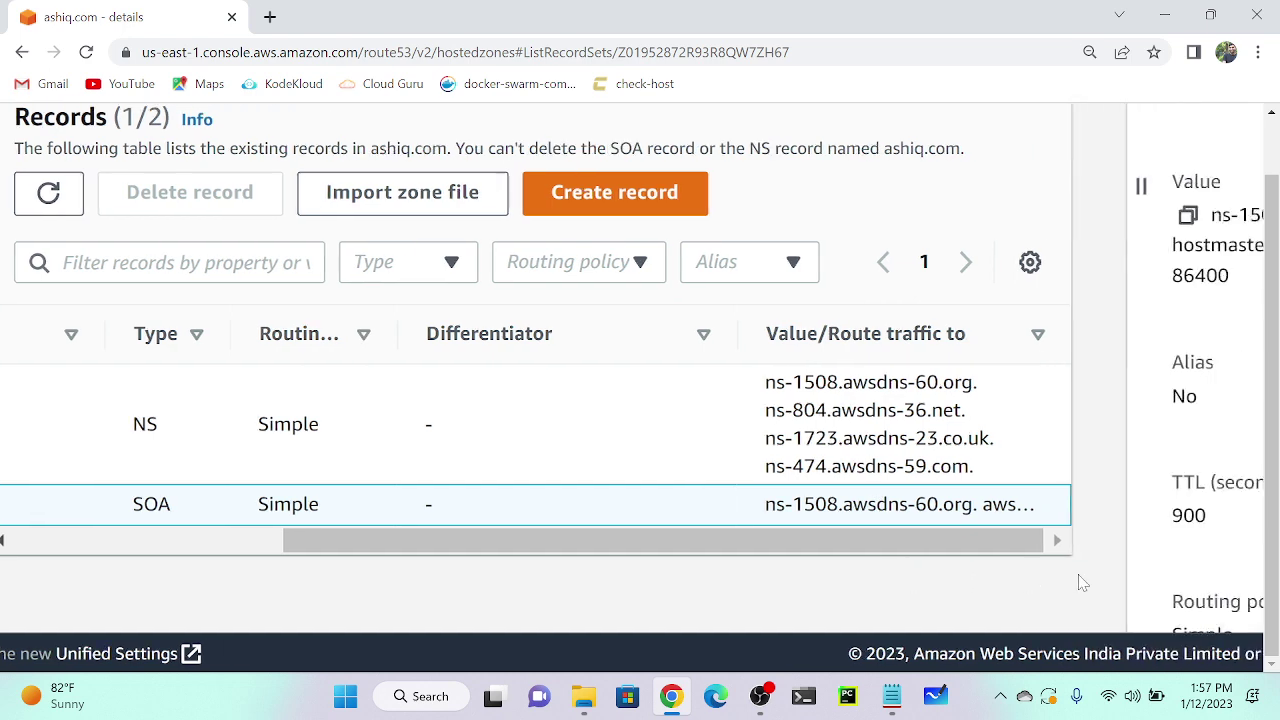
pyautogui.hscroll(5, 1080, 583)
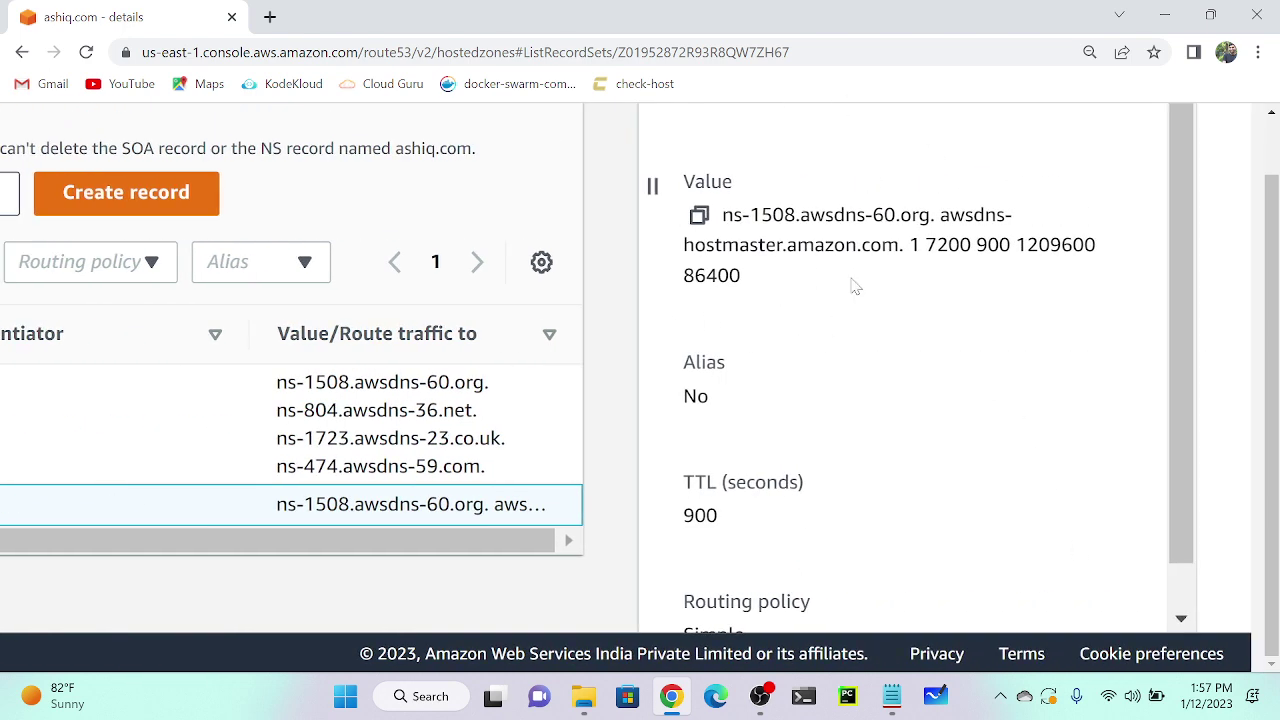
# Examine the parts of the SOA record's value: primary name server, hostmaster address and timing numbers, comparing the name server with the NS record.
pyautogui.moveTo(722, 216); pyautogui.dragTo(936, 216)
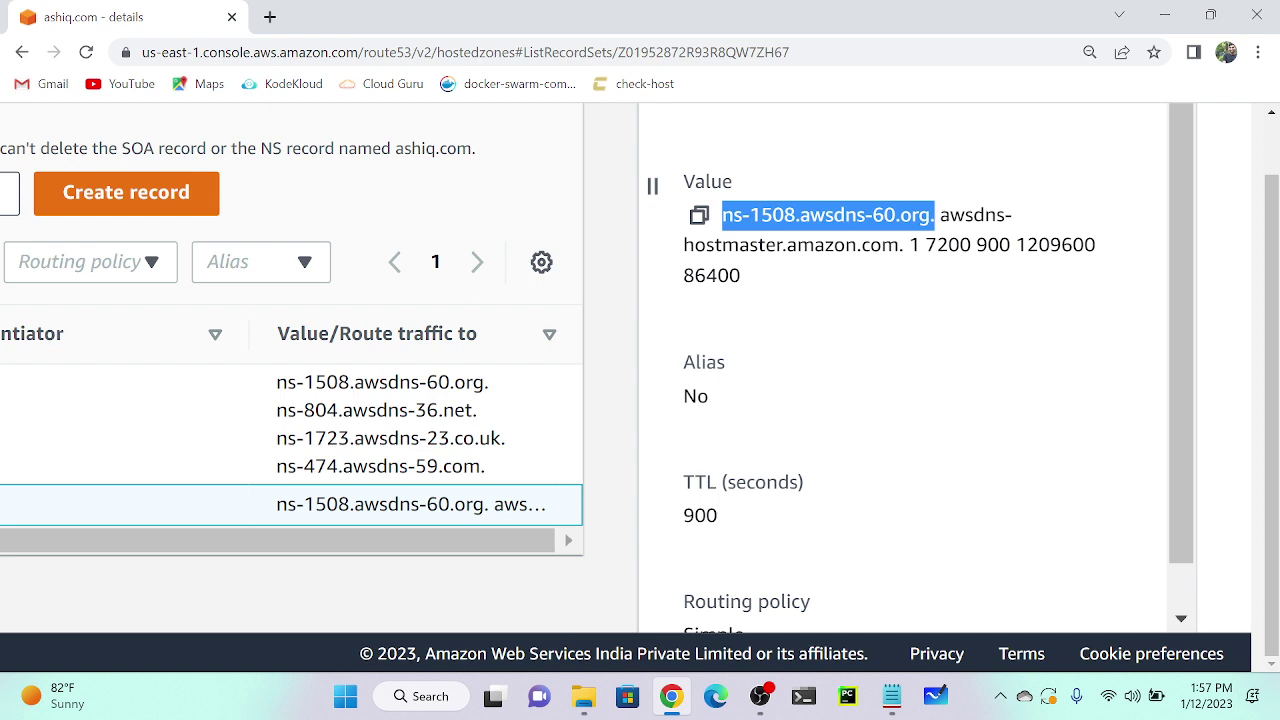
pyautogui.moveTo(277, 382); pyautogui.dragTo(486, 382)
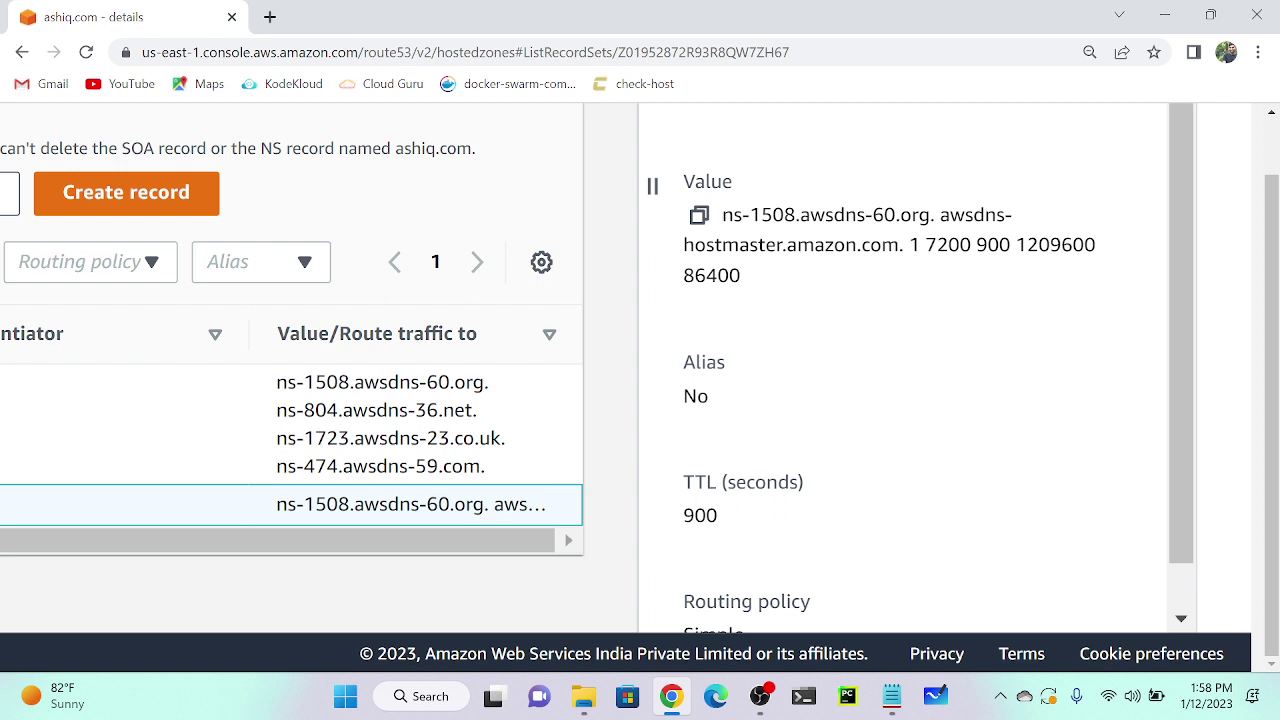
pyautogui.moveTo(940, 214); pyautogui.dragTo(899, 245)
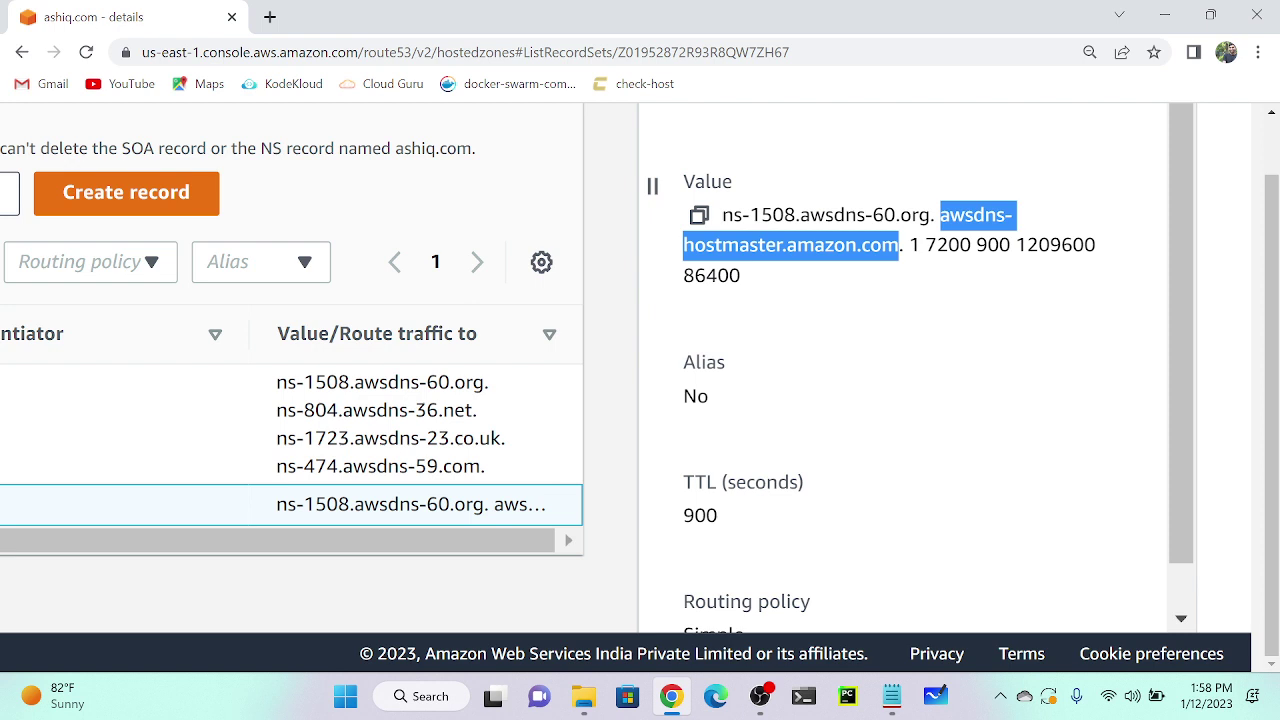
pyautogui.click(993, 244)
pyautogui.doubleClick(993, 244)
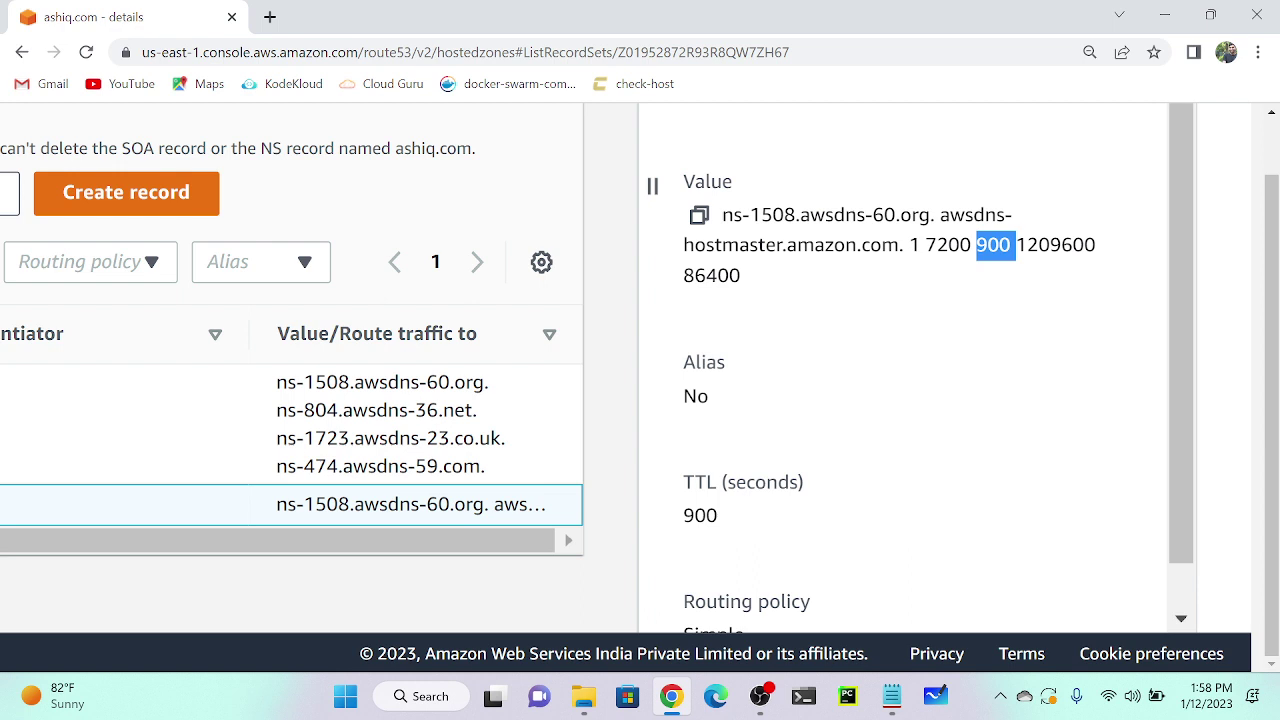
pyautogui.tripleClick(770, 216)
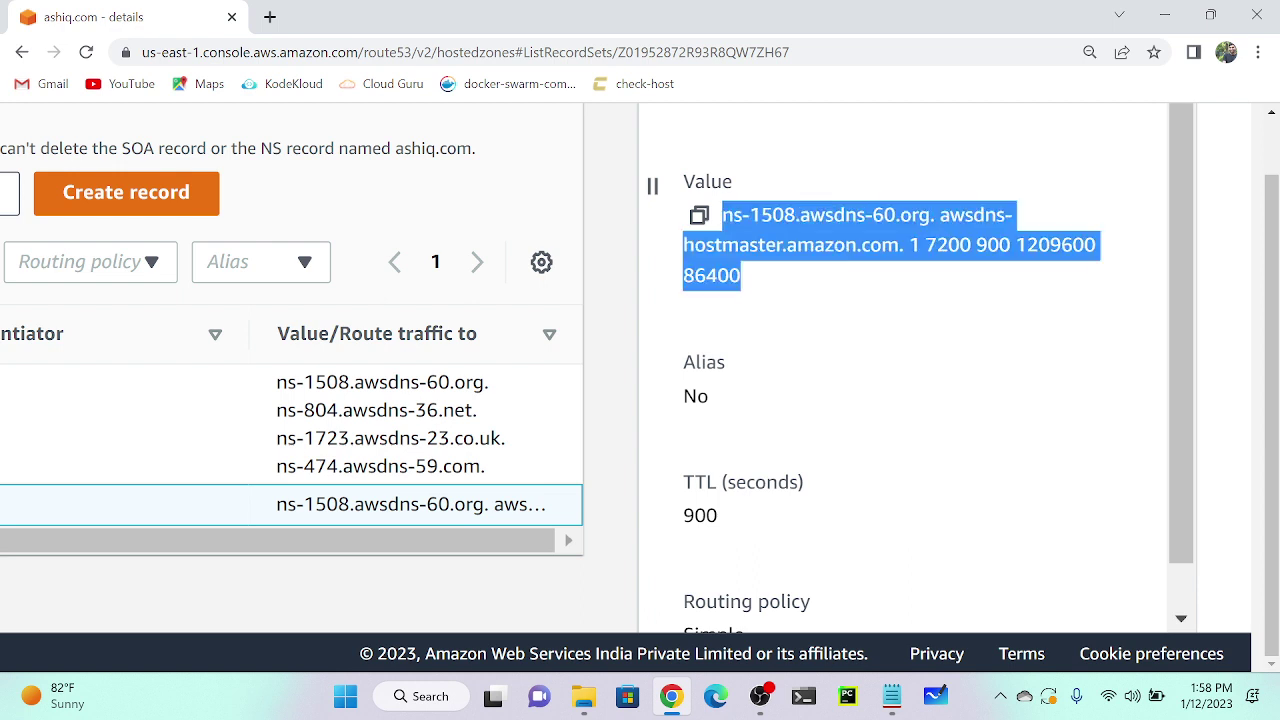
pyautogui.click(760, 244)
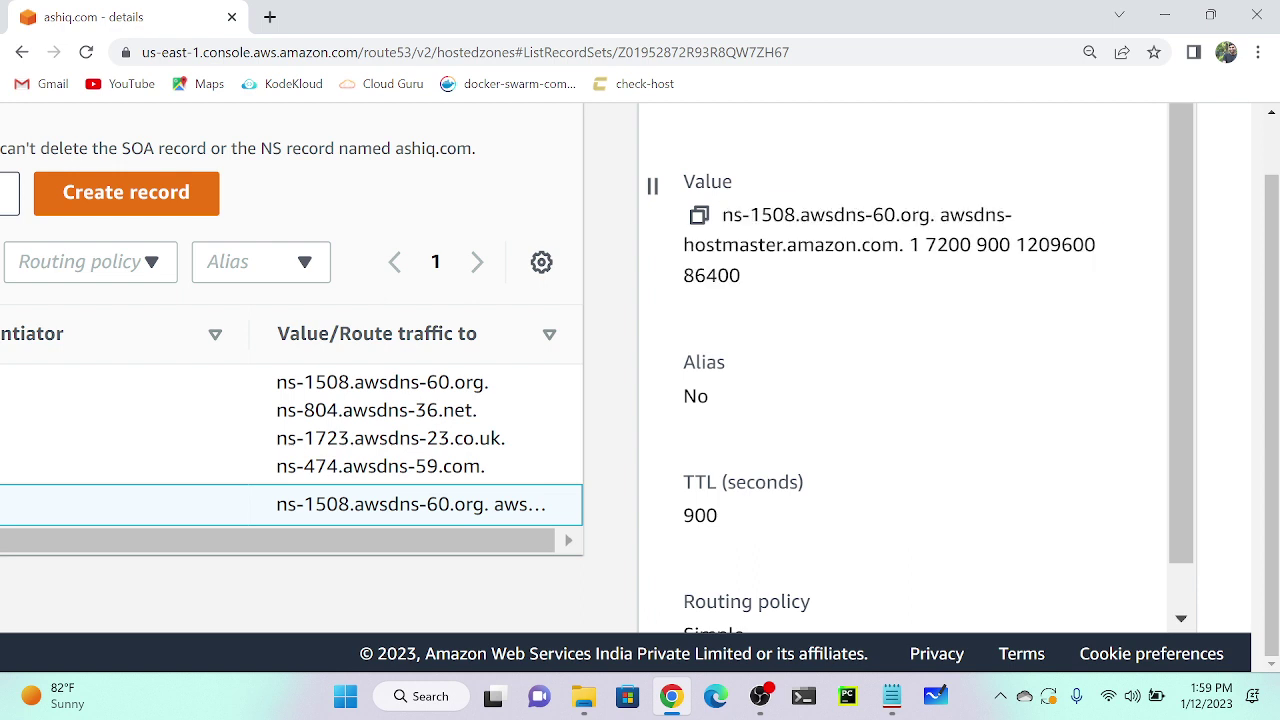
# Examine the hostmaster entry, the serial number 1 and the 900-second interval within the SOA record's value.
pyautogui.doubleClick(972, 215)
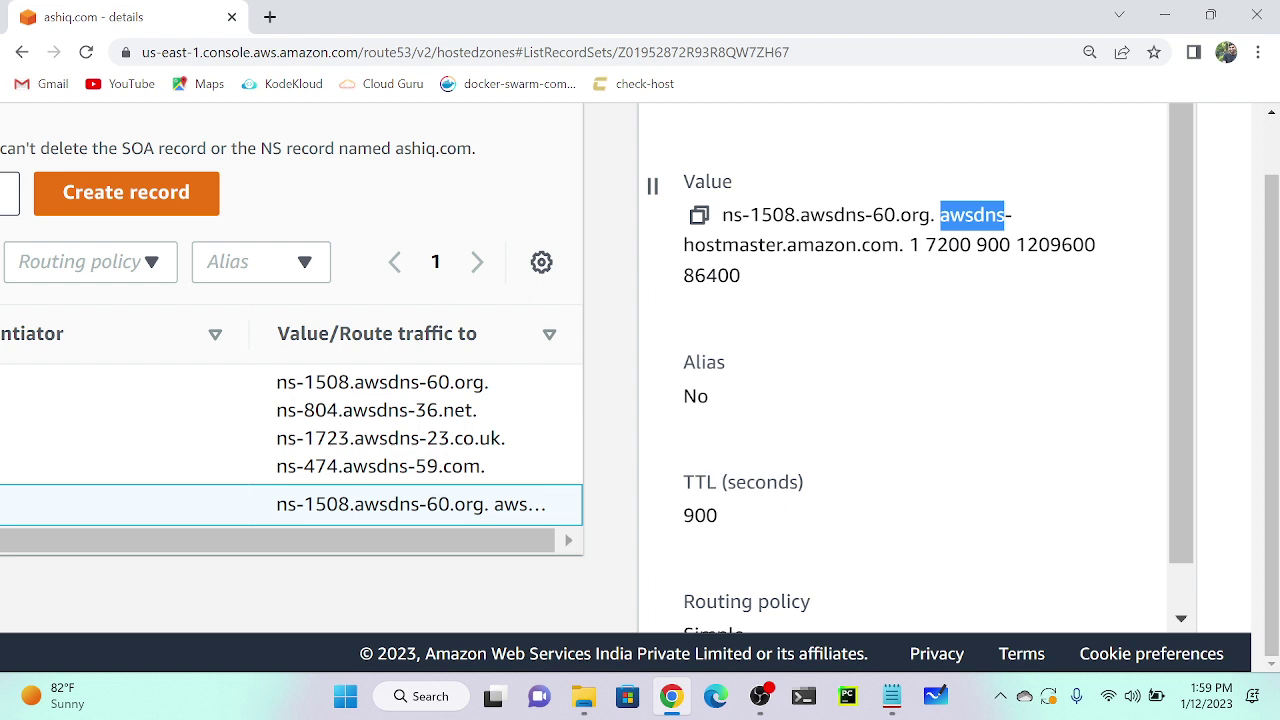
pyautogui.doubleClick(992, 244)
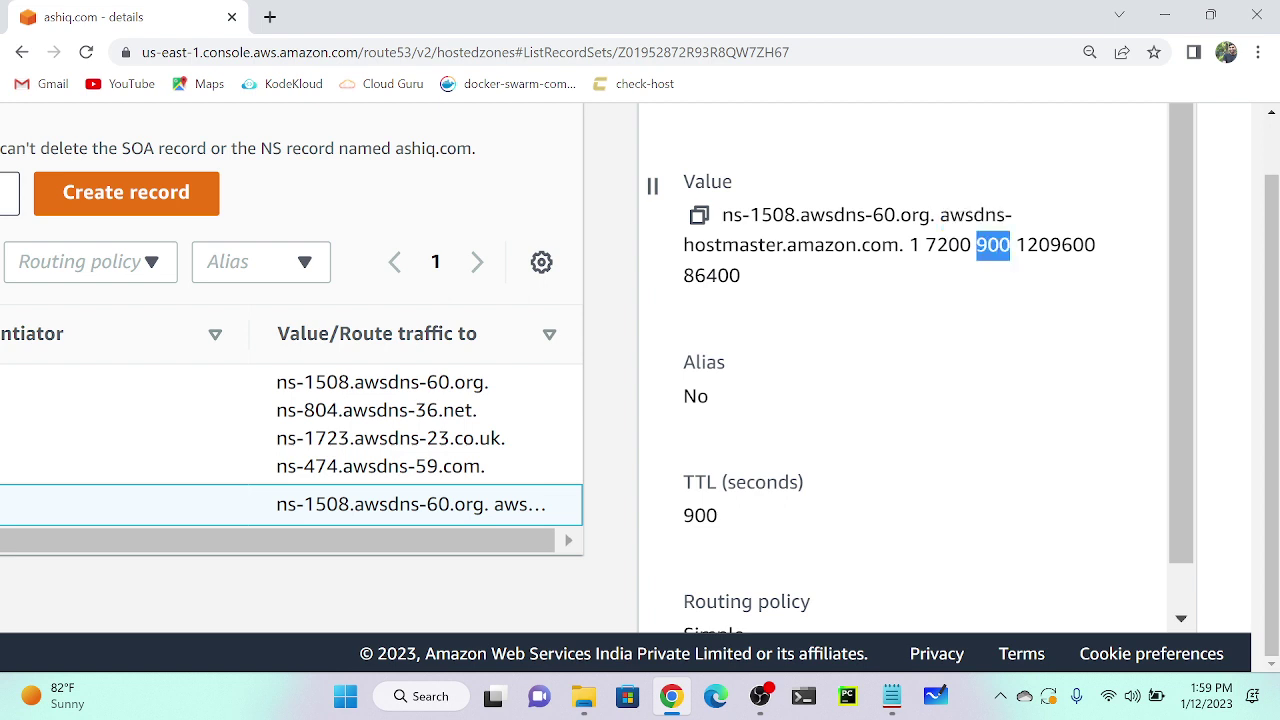
pyautogui.doubleClick(914, 244)
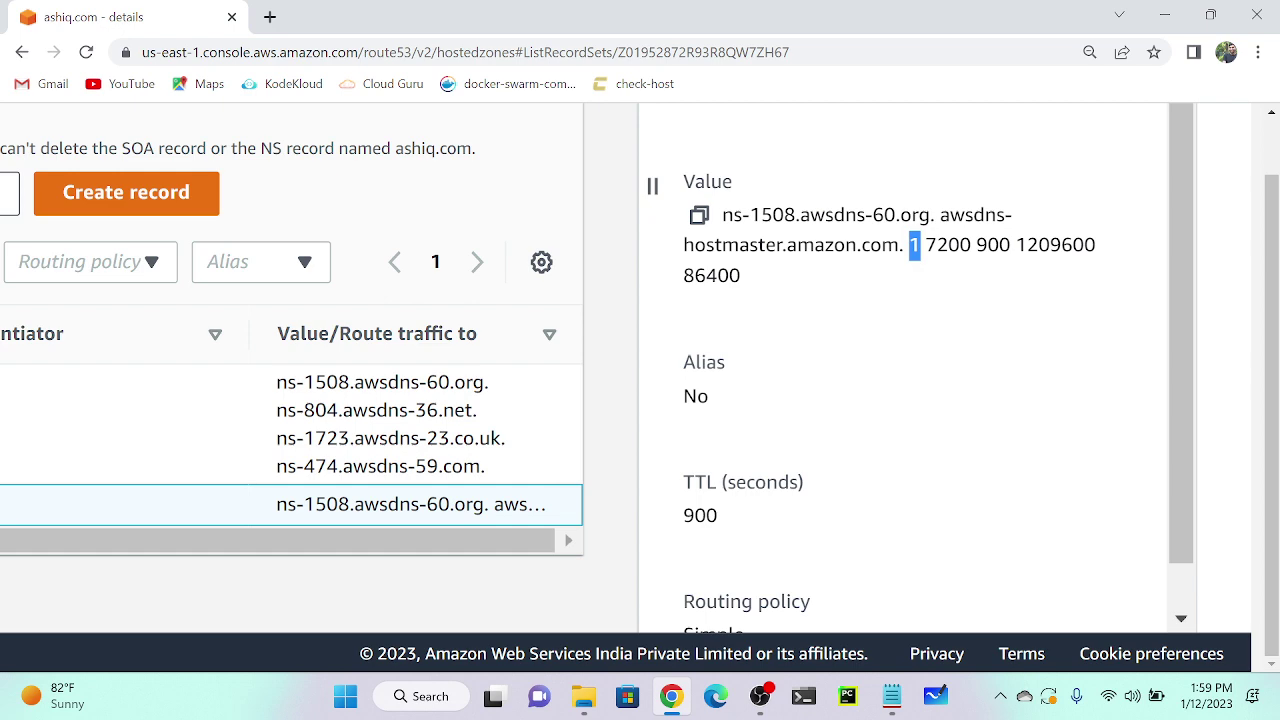
pyautogui.hotkey('ctrl', '-')
pyautogui.hotkey('ctrl', '-')
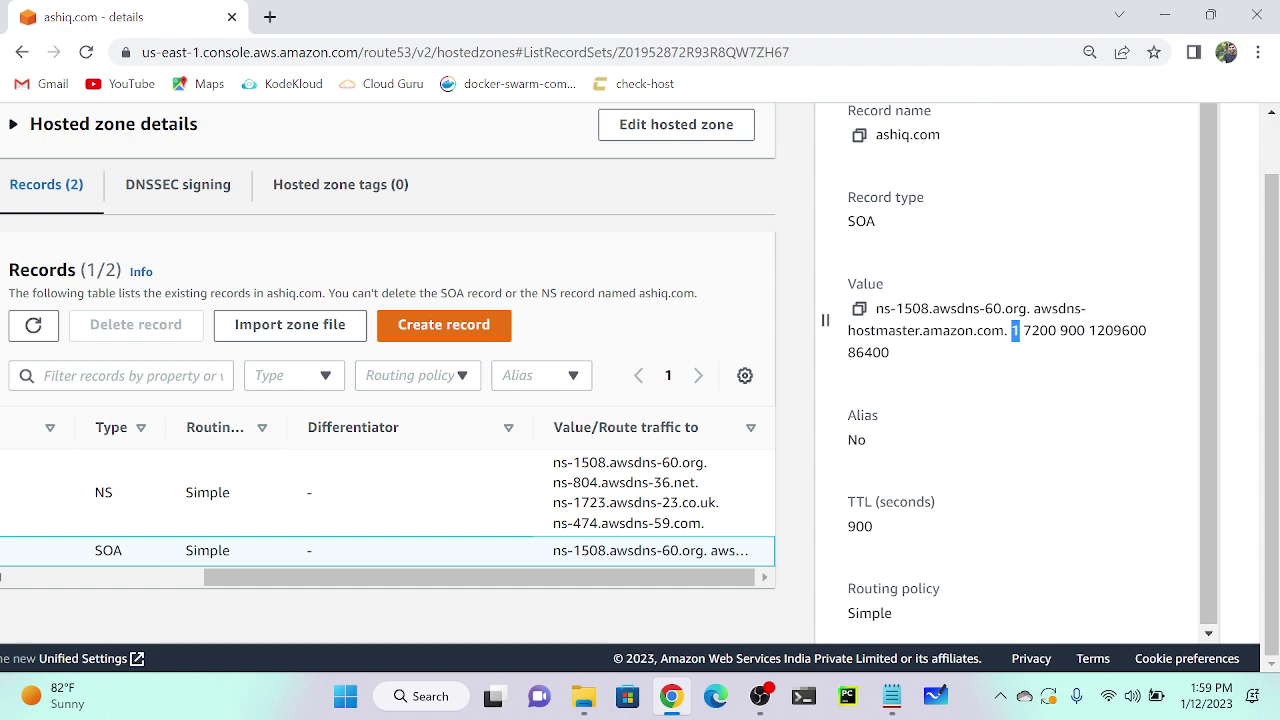
# Switch to the 12-route53 notes in Notepad and review the DNS record types from A and AAAA through MX and TXT.
pyautogui.click(893, 695)
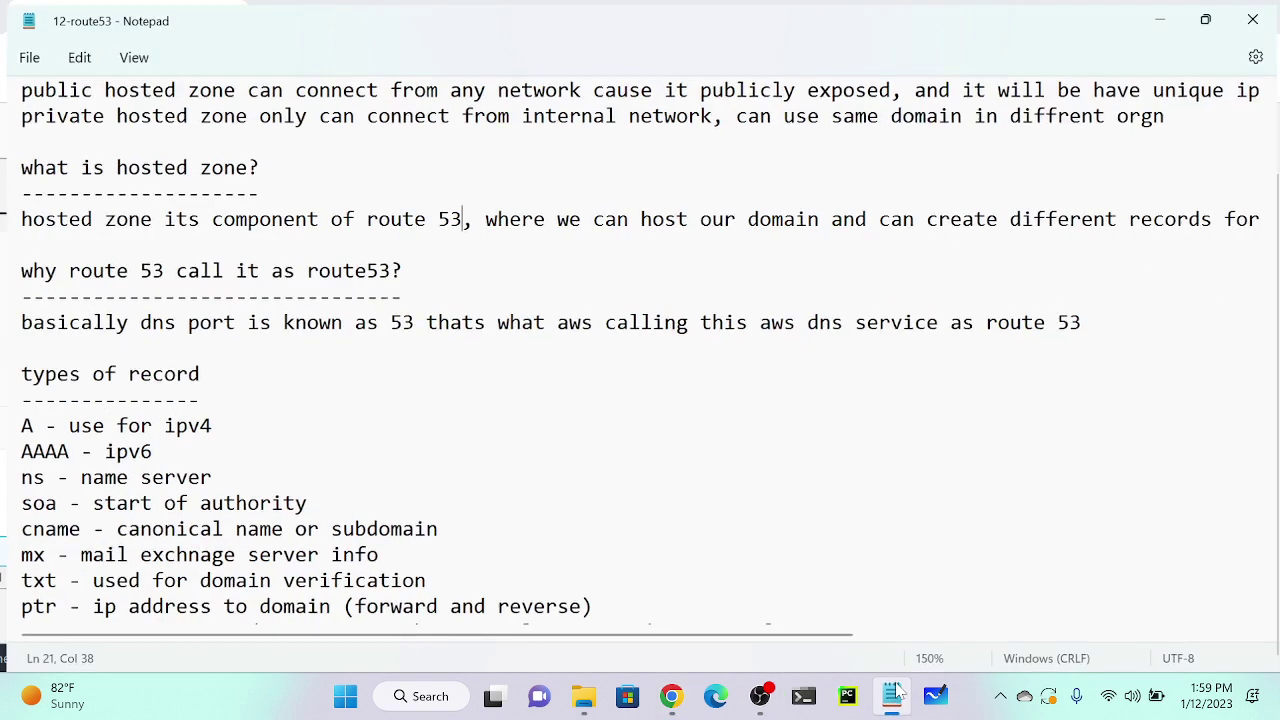
pyautogui.scroll(-1, 640, 350)
pyautogui.scroll(-1, 640, 350)
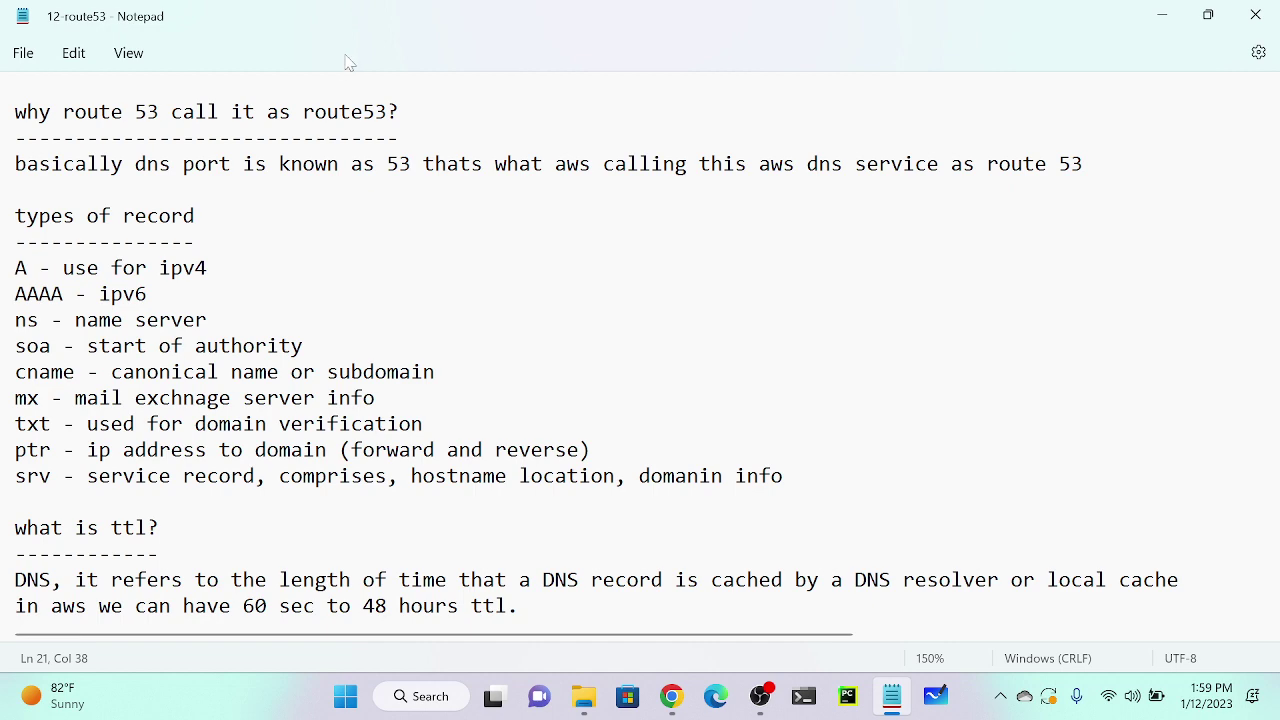
pyautogui.moveTo(357, 23); pyautogui.dragTo(565, 55)
pyautogui.scroll(9, 745, 279)
pyautogui.scroll(-2, 745, 279)
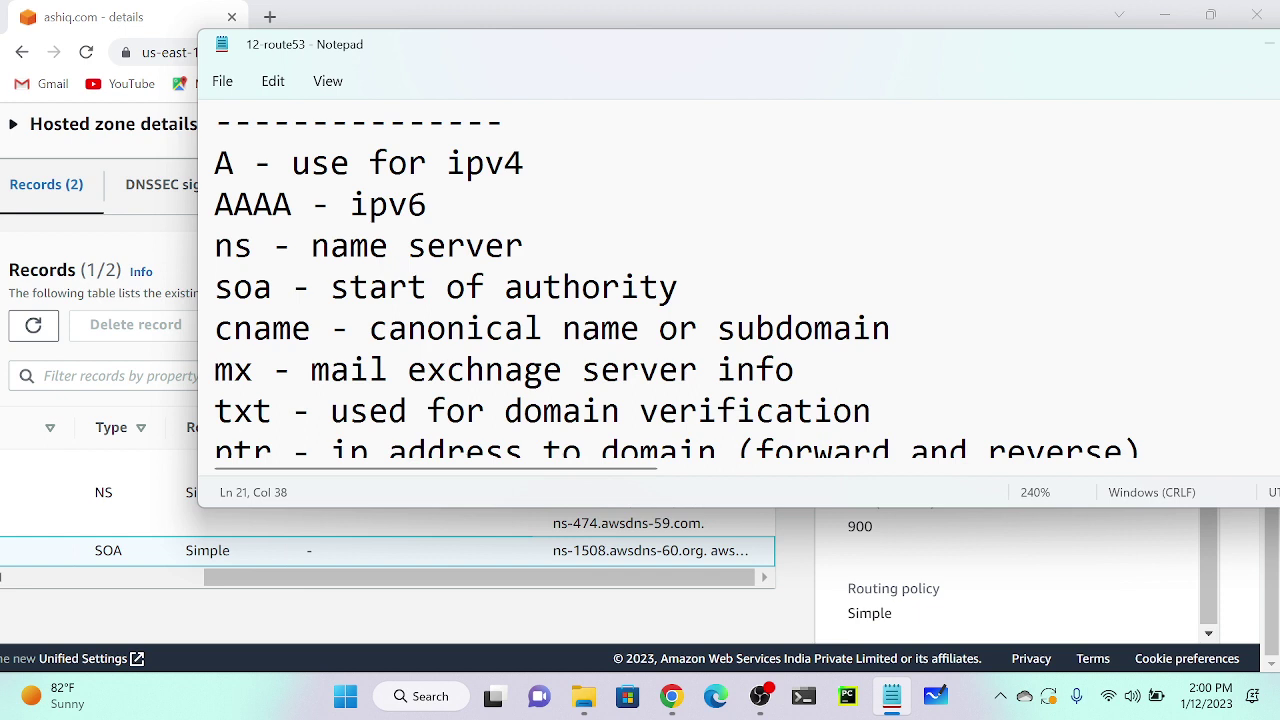
pyautogui.click(272, 163)
pyautogui.scroll(-1, 745, 278)
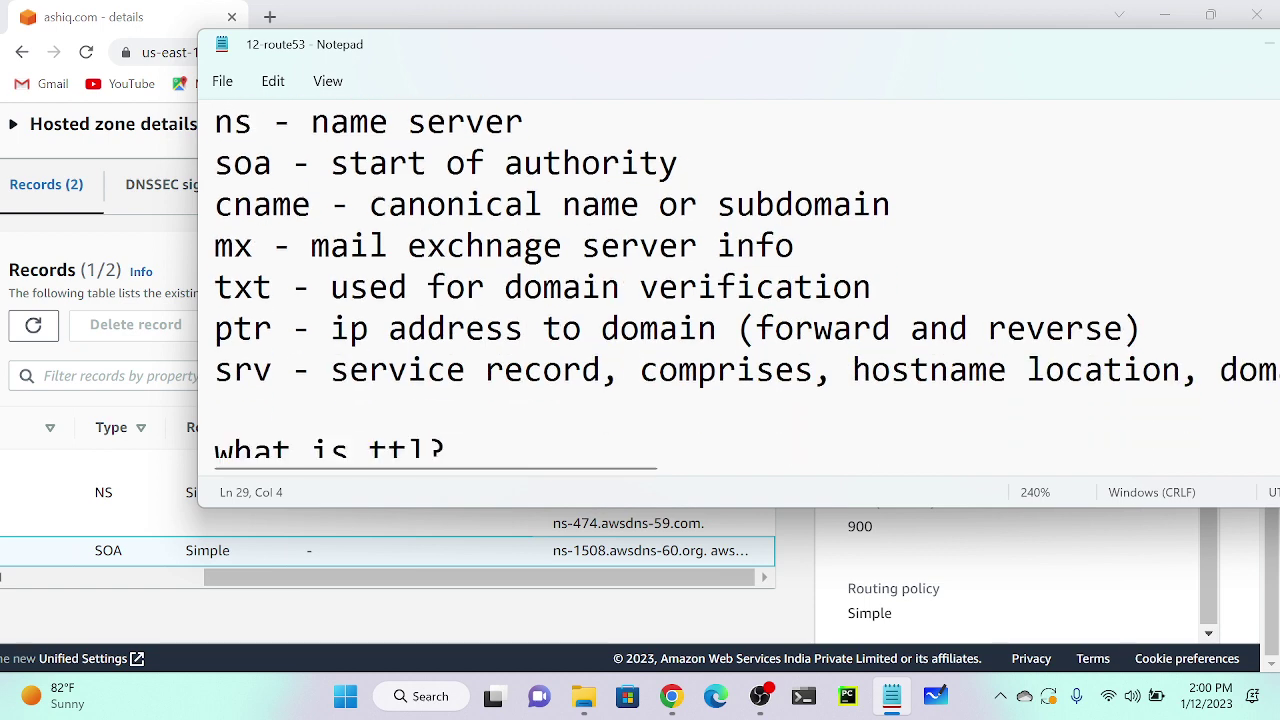
pyautogui.scroll(1, 745, 283)
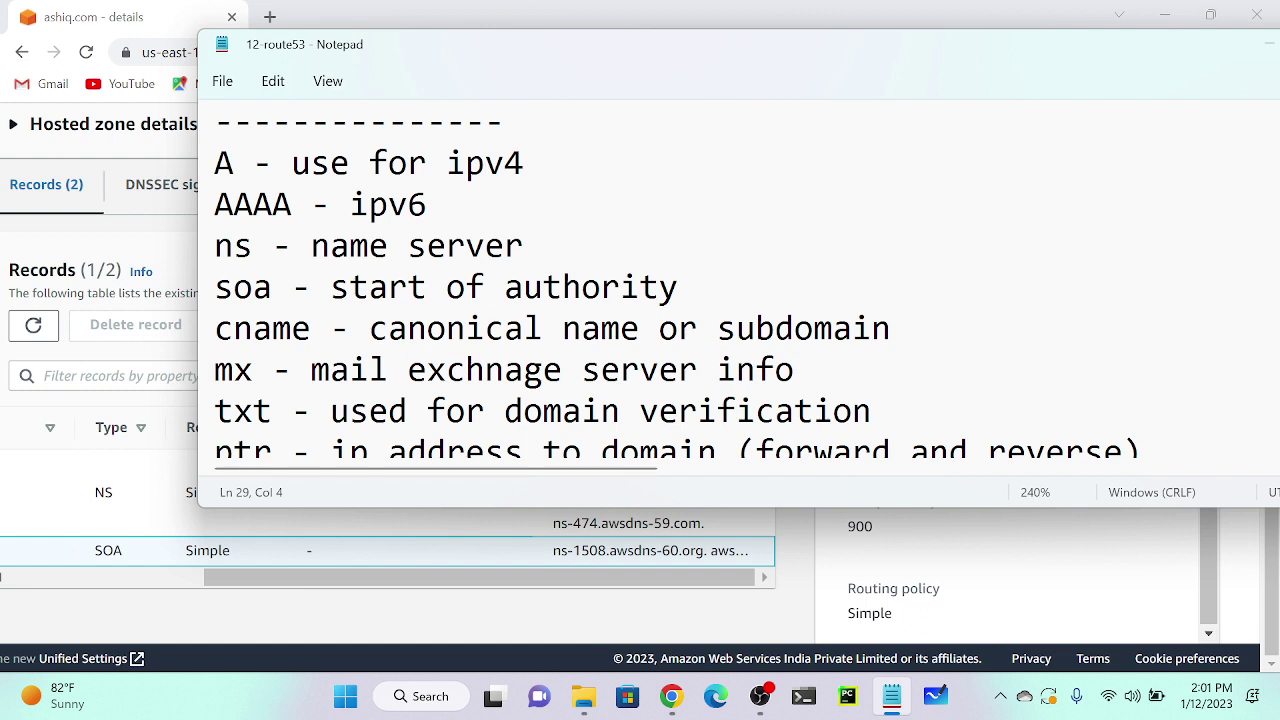
pyautogui.scroll(-1, 676, 283)
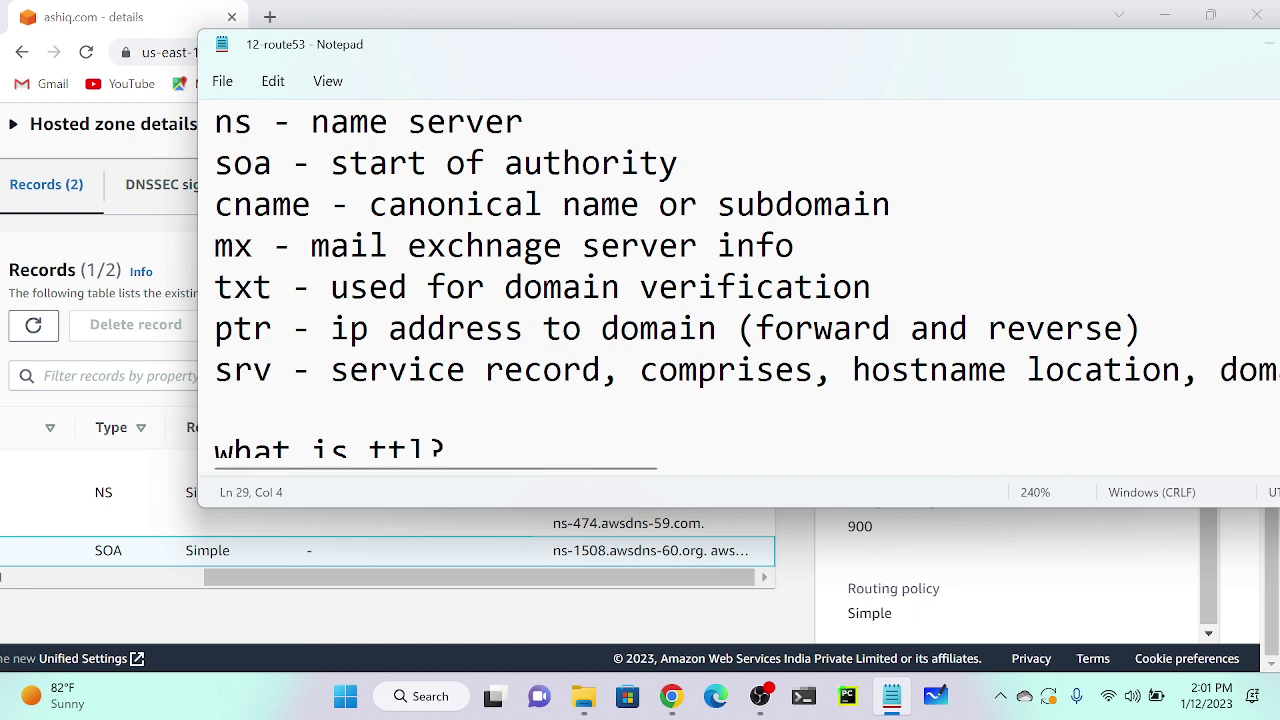
pyautogui.click(311, 245)
# Switch to Windows PowerShell and look up the IP addresses of facebook.com with nslookup.
pyautogui.click(803, 696)
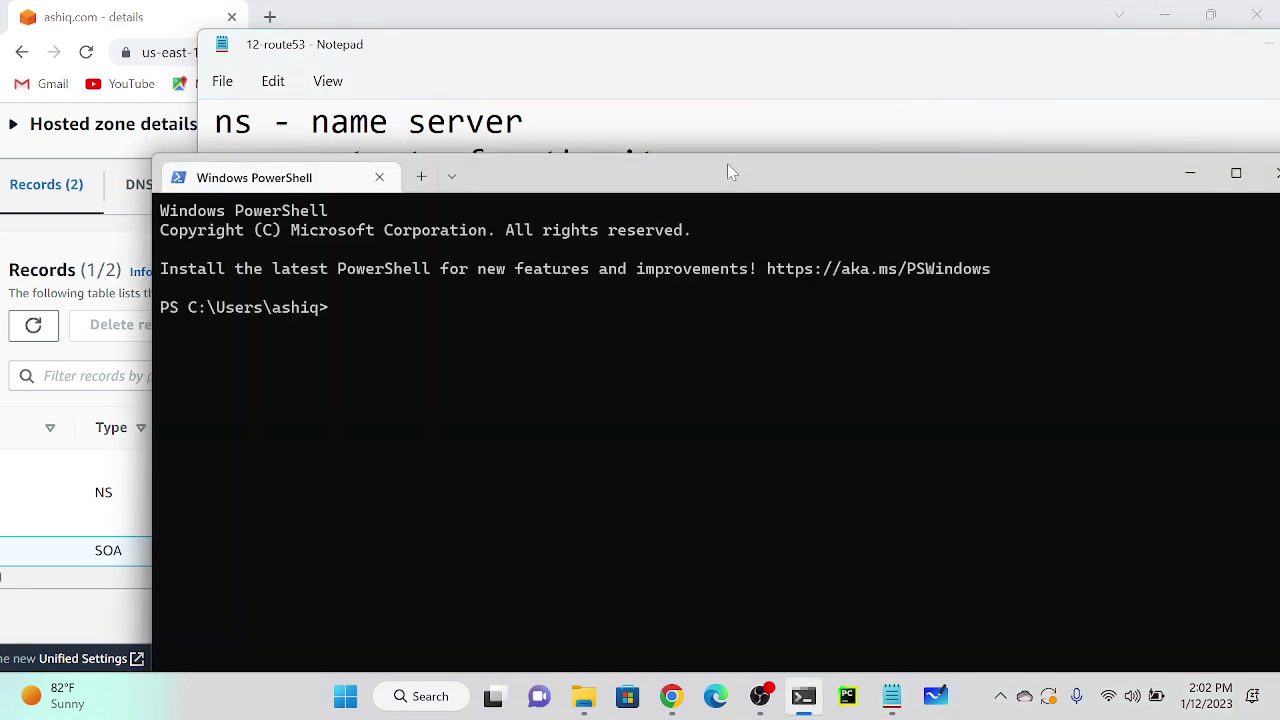
pyautogui.moveTo(727, 165); pyautogui.dragTo(668, 51)
pyautogui.write('nslooku')
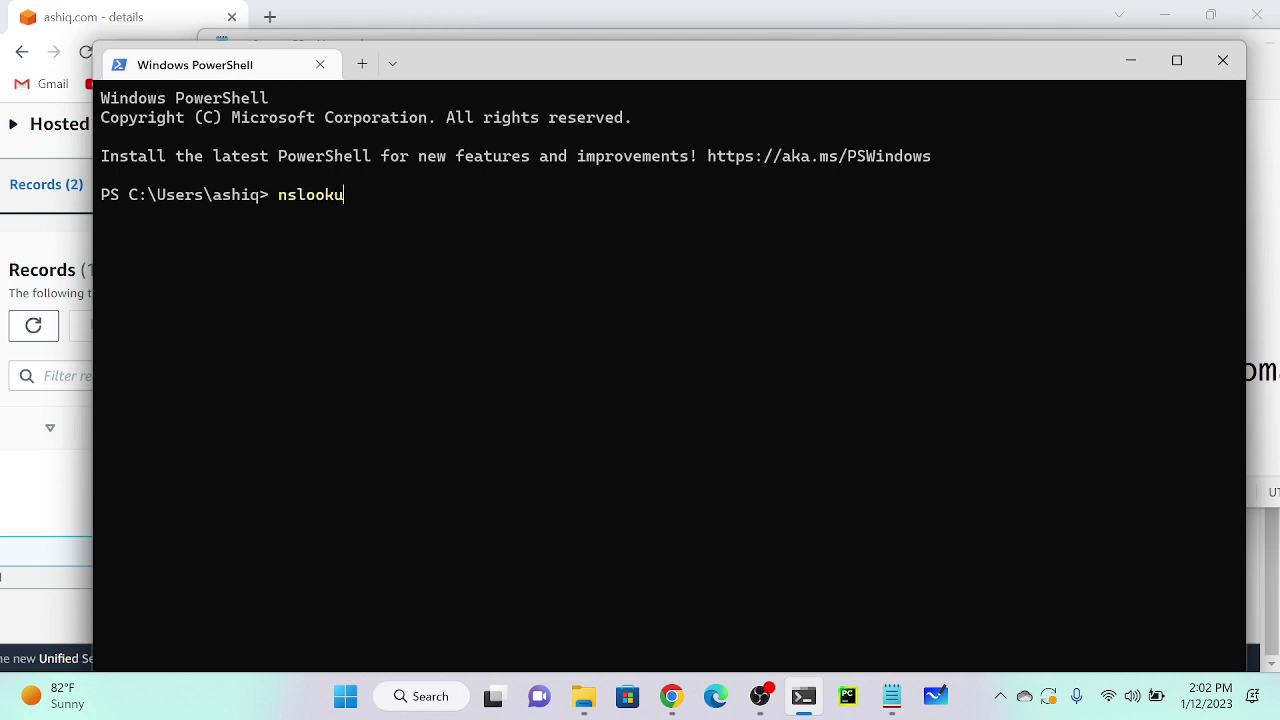
pyautogui.write('p facebook.com')
pyautogui.press('Return')
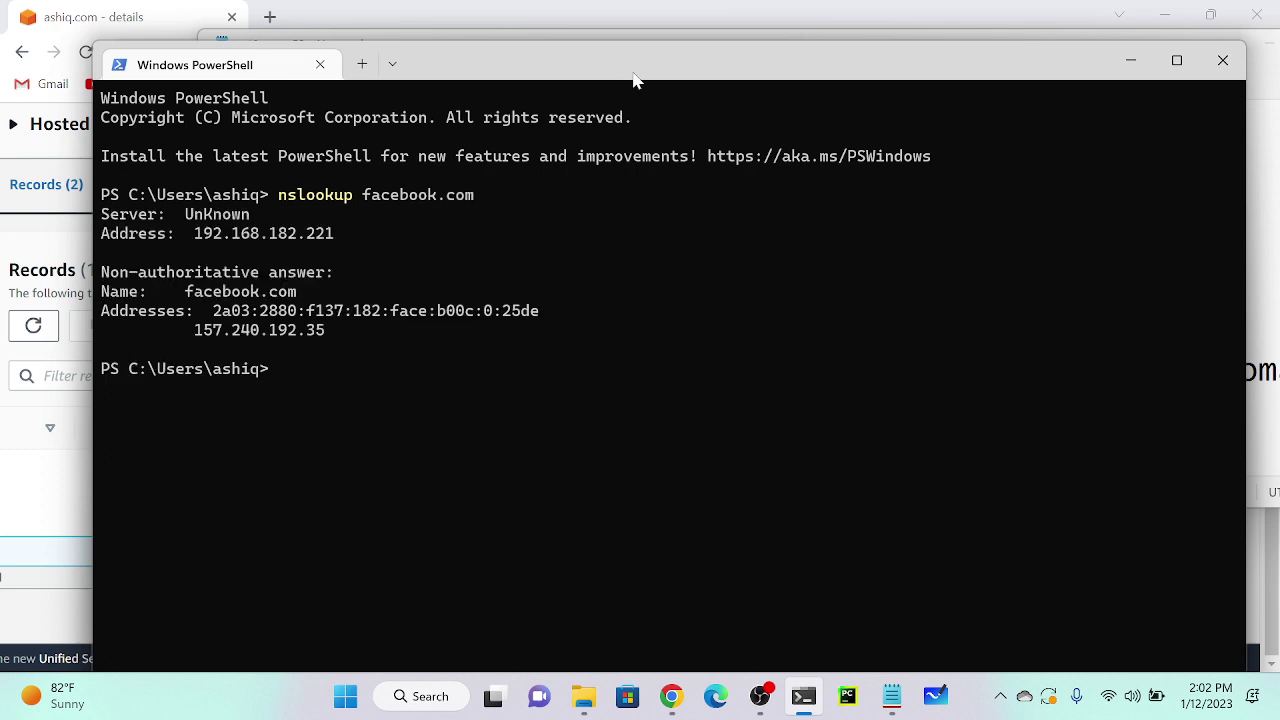
# Copy the resolved address 157.240.192.35 and open it in a new Chrome tab, proceeding past the certificate warning.
pyautogui.moveTo(189, 330); pyautogui.dragTo(330, 342)
pyautogui.hotkey('ctrl', 'c')
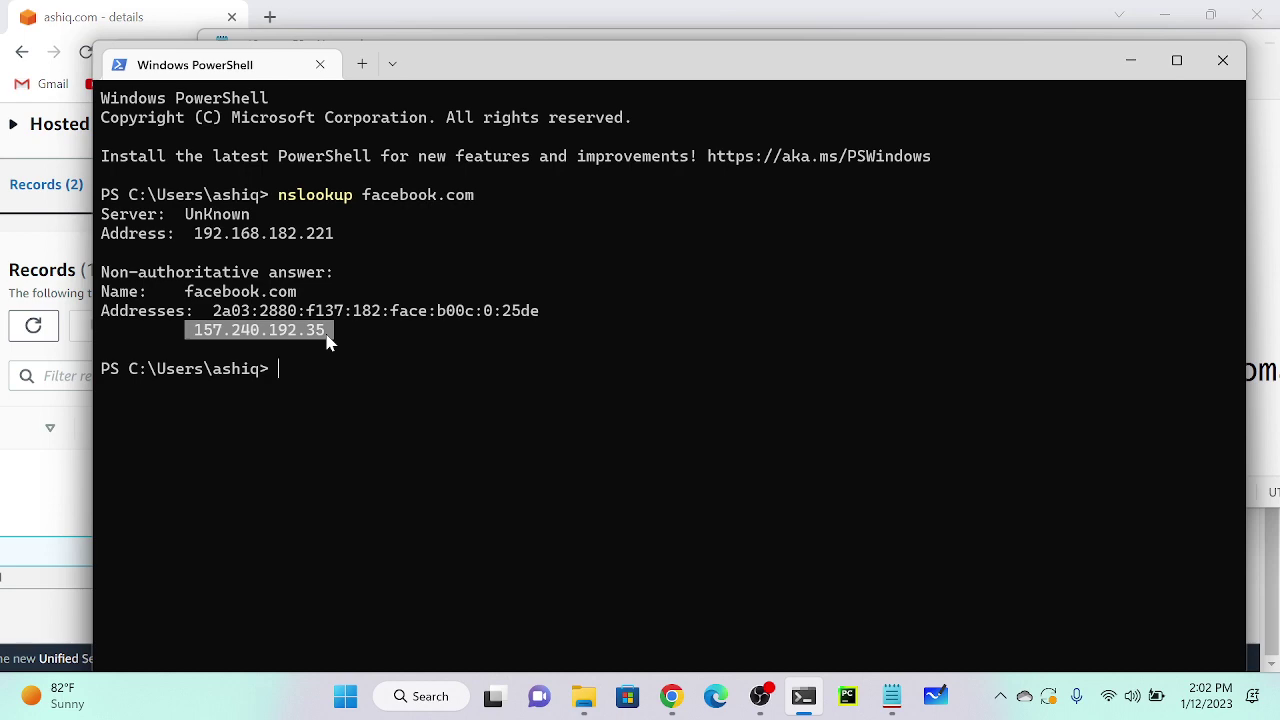
pyautogui.rightClick(330, 342)
pyautogui.click(269, 16)
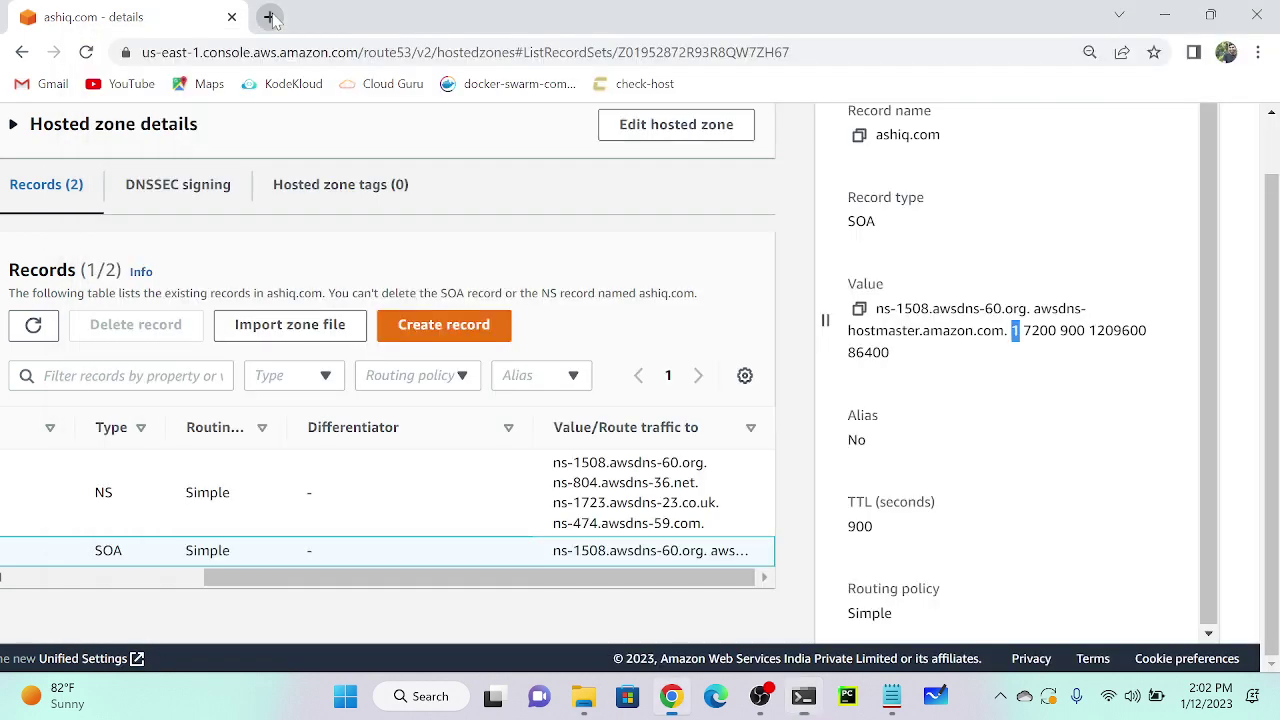
pyautogui.hotkey('ctrl', 'v')
pyautogui.press('Return')
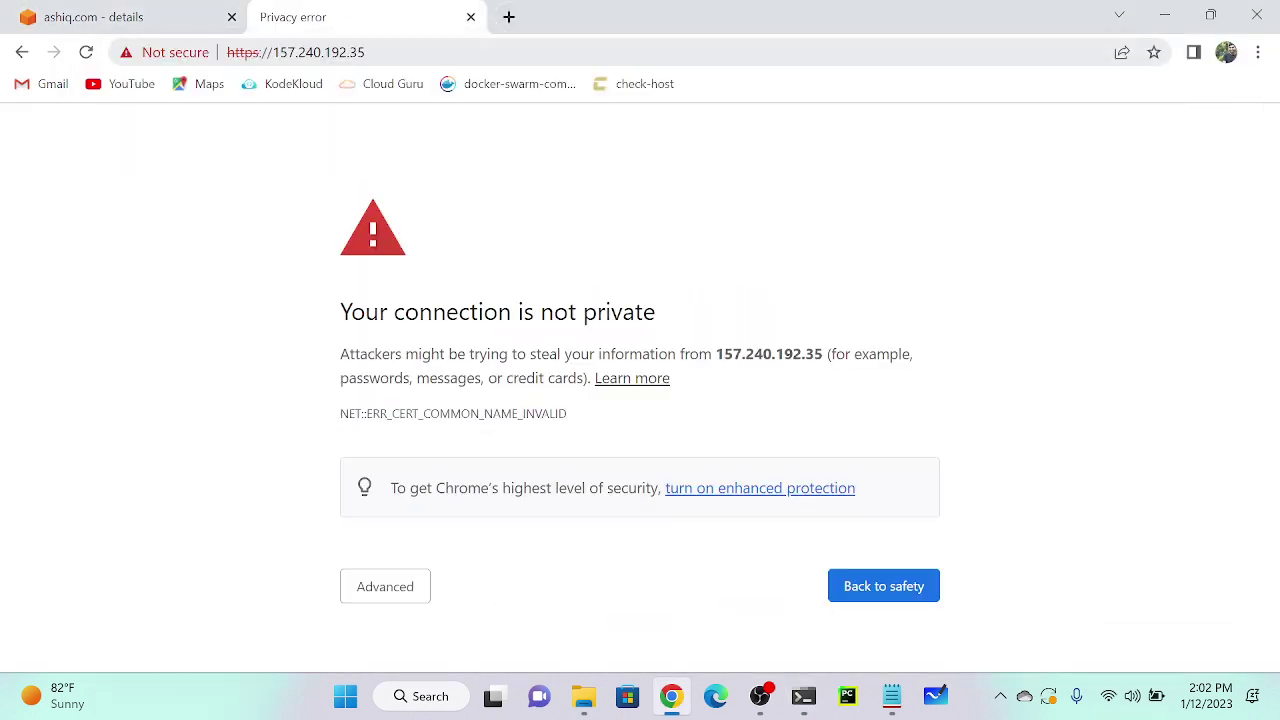
pyautogui.click(397, 586)
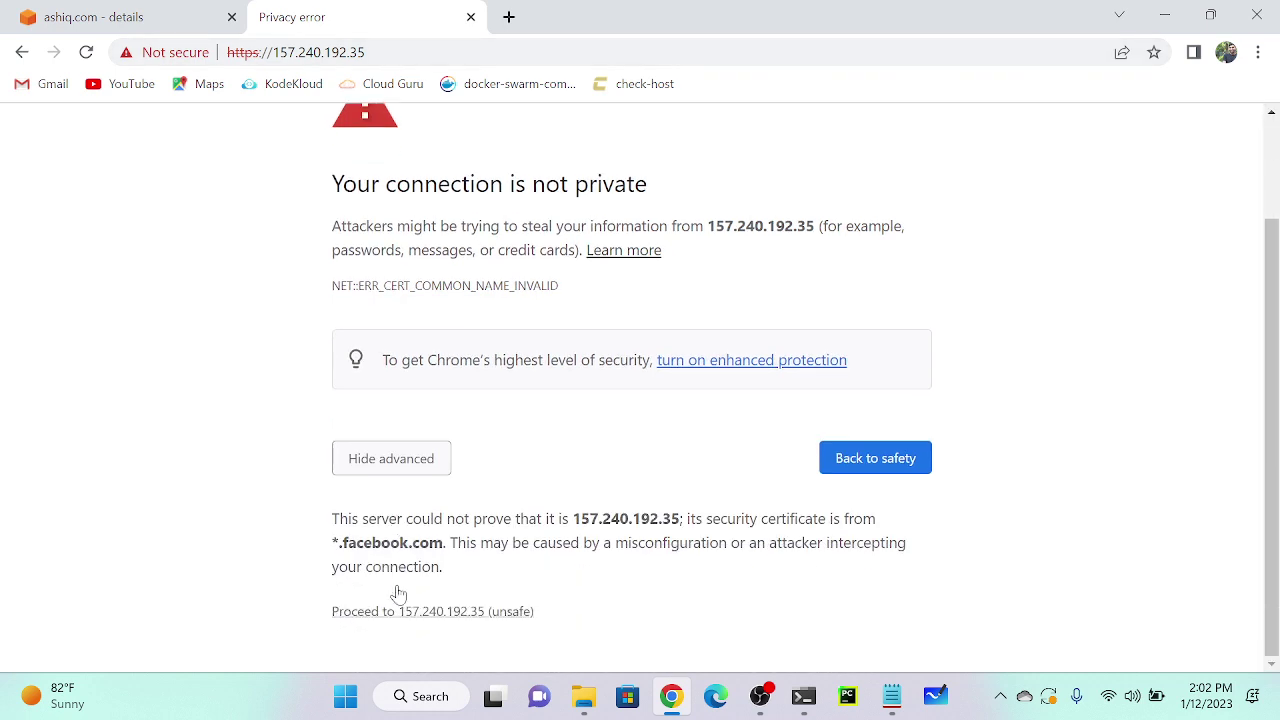
pyautogui.click(456, 613)
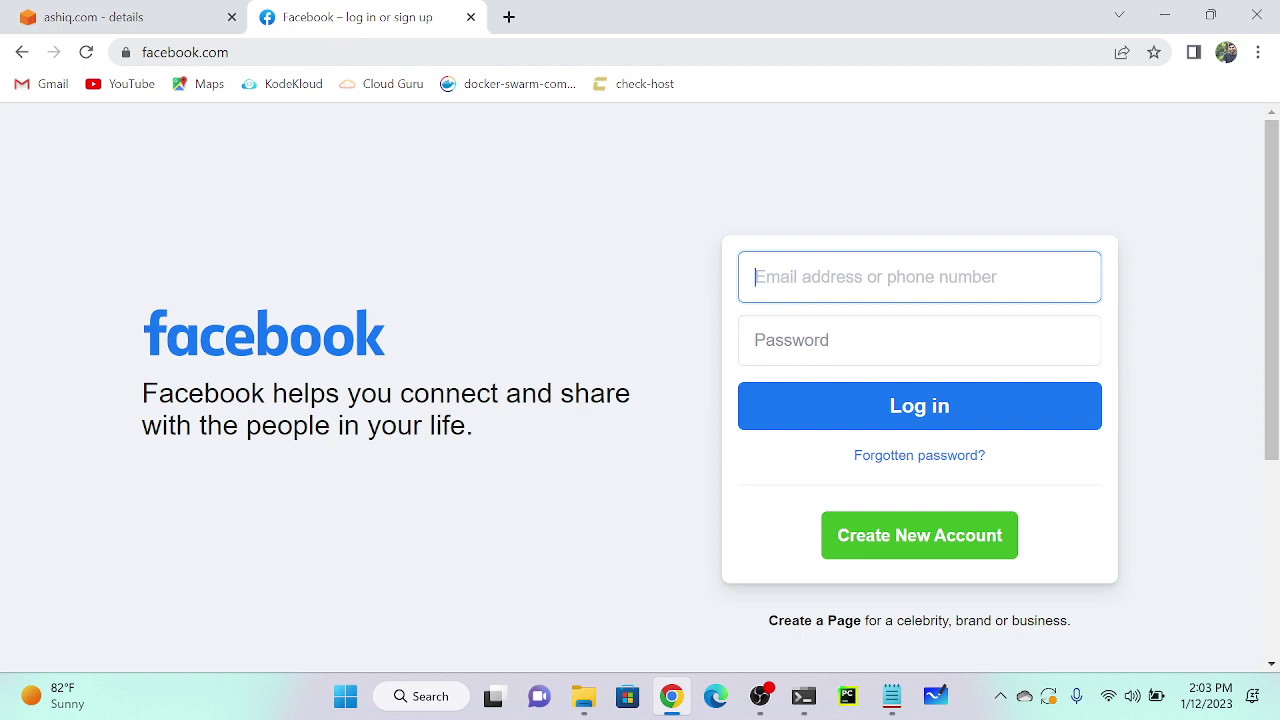
# Return to PowerShell and run a reverse nslookup on 157.240.192.35.
pyautogui.click(804, 696)
pyautogui.press('Up')
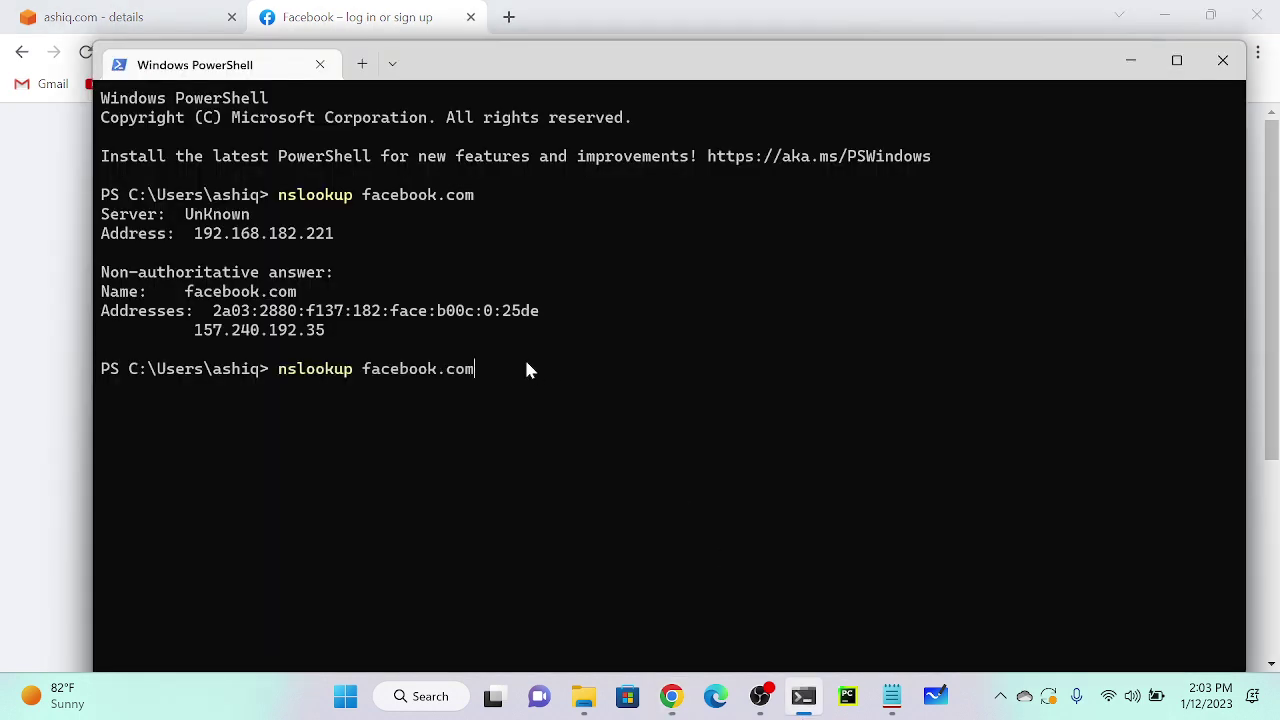
pyautogui.press('BackSpace')
pyautogui.press('BackSpace')
pyautogui.press('BackSpace')
pyautogui.press('BackSpace')
pyautogui.press('BackSpace')
pyautogui.press('BackSpace')
pyautogui.press('BackSpace')
pyautogui.press('BackSpace')
pyautogui.press('BackSpace')
pyautogui.press('BackSpace')
pyautogui.press('BackSpace')
pyautogui.press('BackSpace')
pyautogui.rightClick(528, 370)
pyautogui.press('Return')
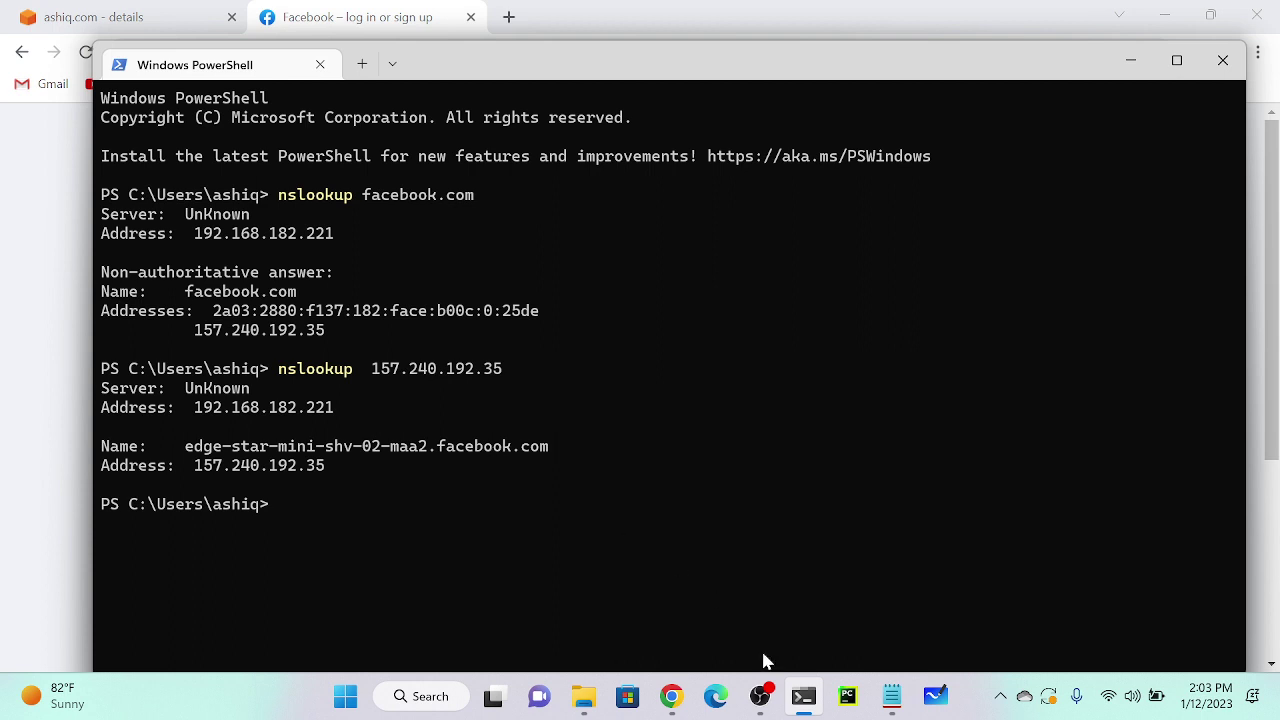
# Go back to the Notepad notes and read the PTR and SRV record descriptions in full.
pyautogui.click(889, 704)
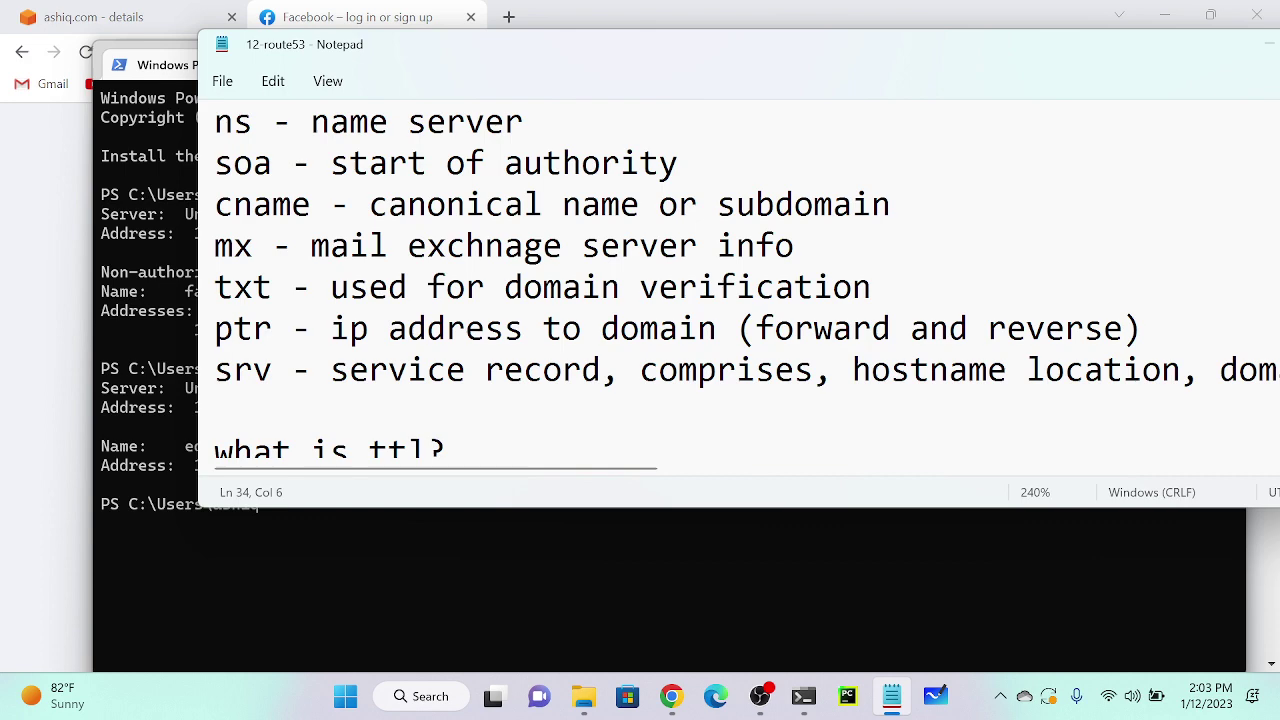
pyautogui.hscroll(5, 736, 286)
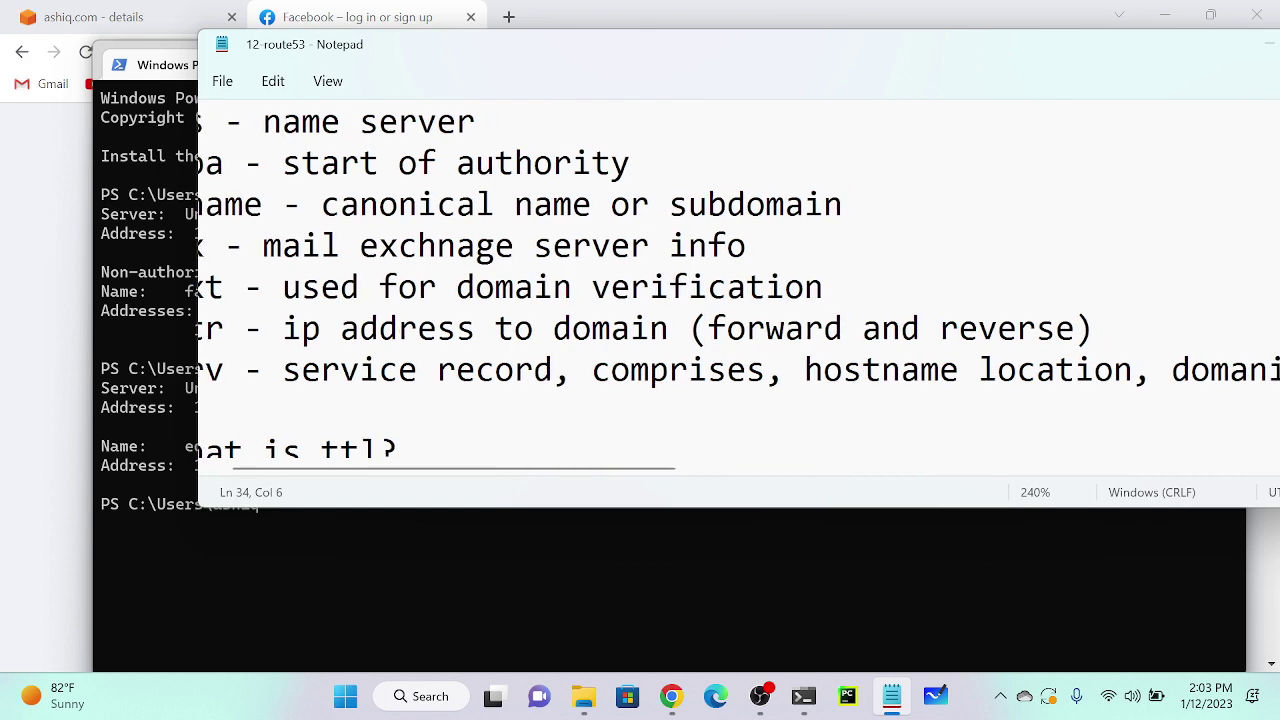
pyautogui.hscroll(7, 736, 286)
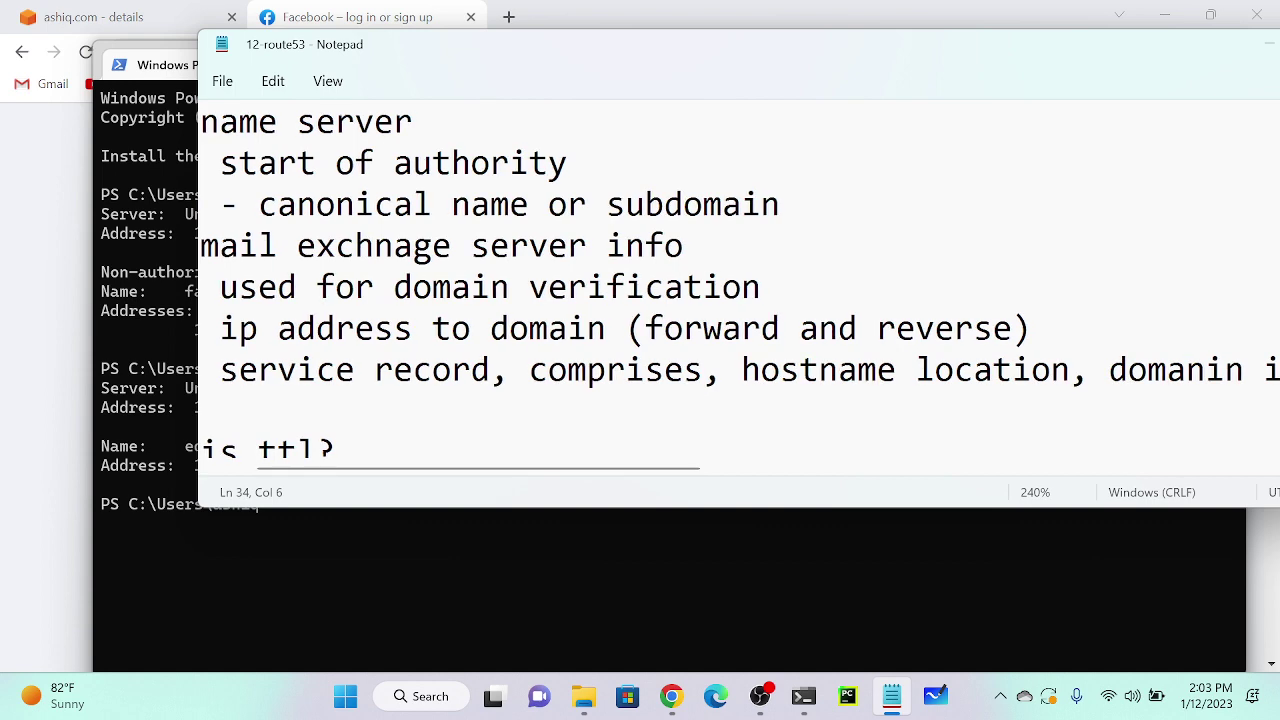
pyautogui.hscroll(-5, 736, 286)
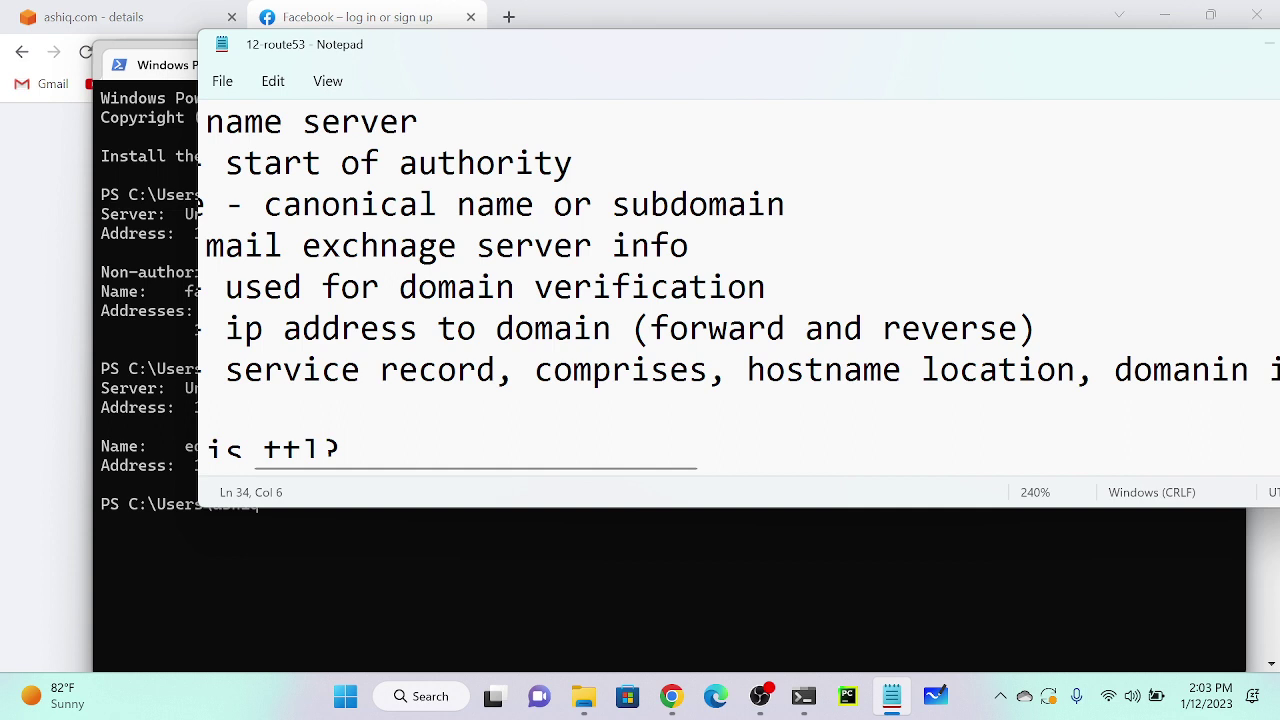
pyautogui.hscroll(-3, 738, 286)
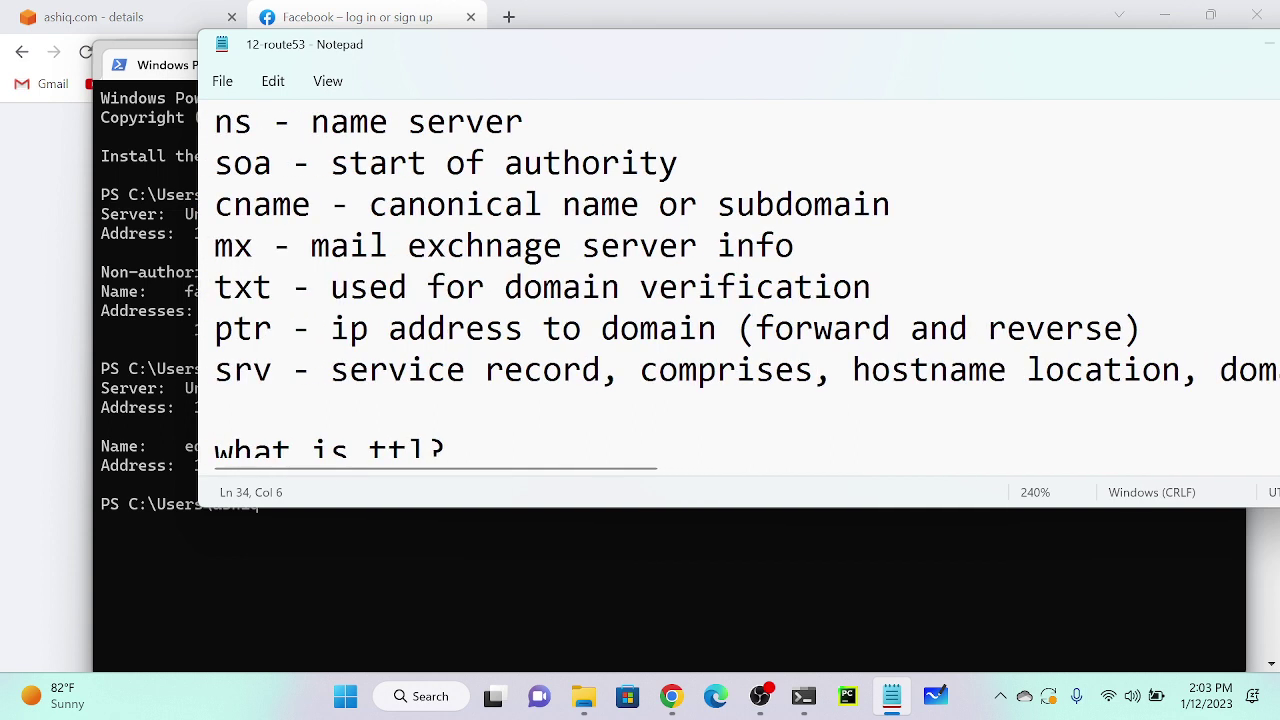
pyautogui.hscroll(5, 738, 286)
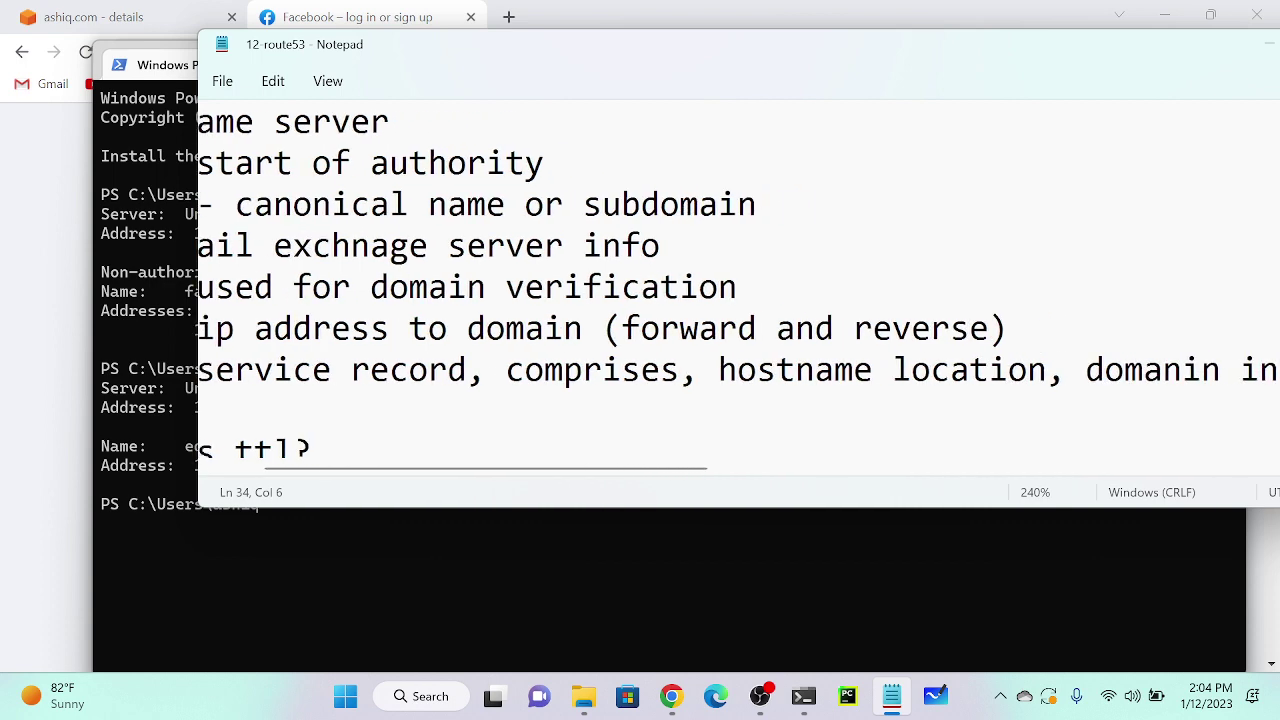
pyautogui.hscroll(6, 738, 286)
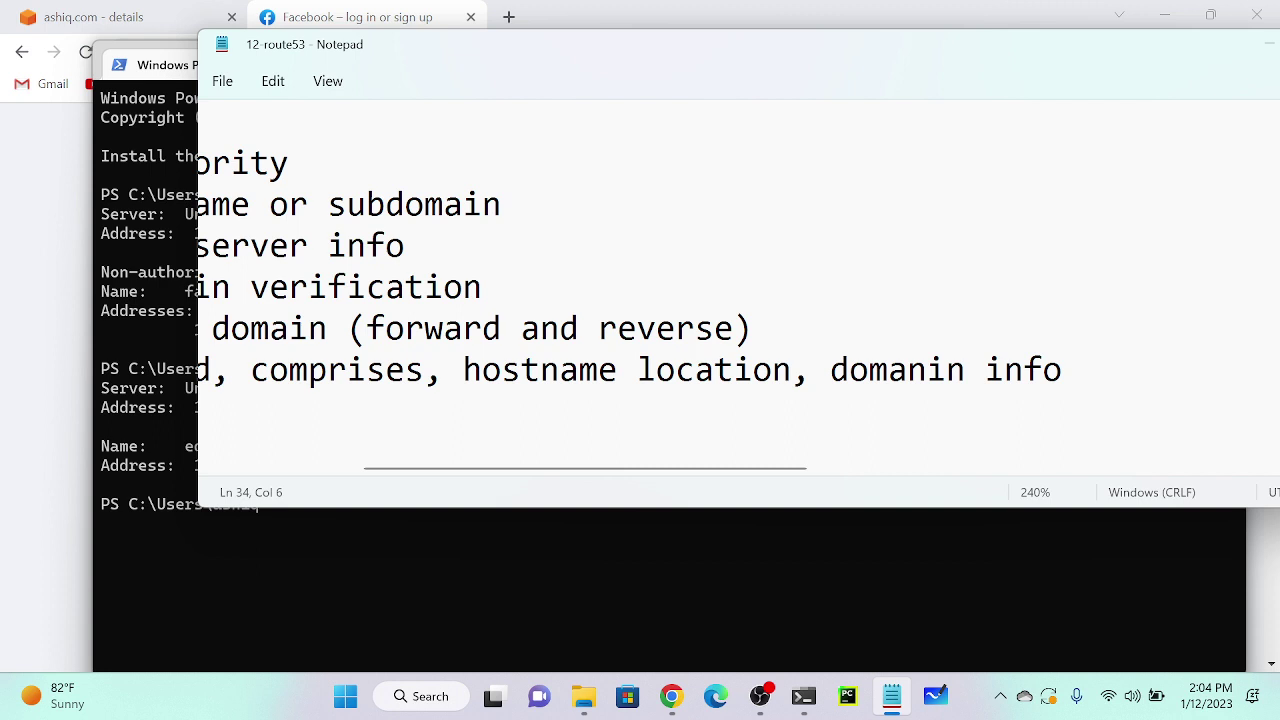
pyautogui.hscroll(-5, 738, 292)
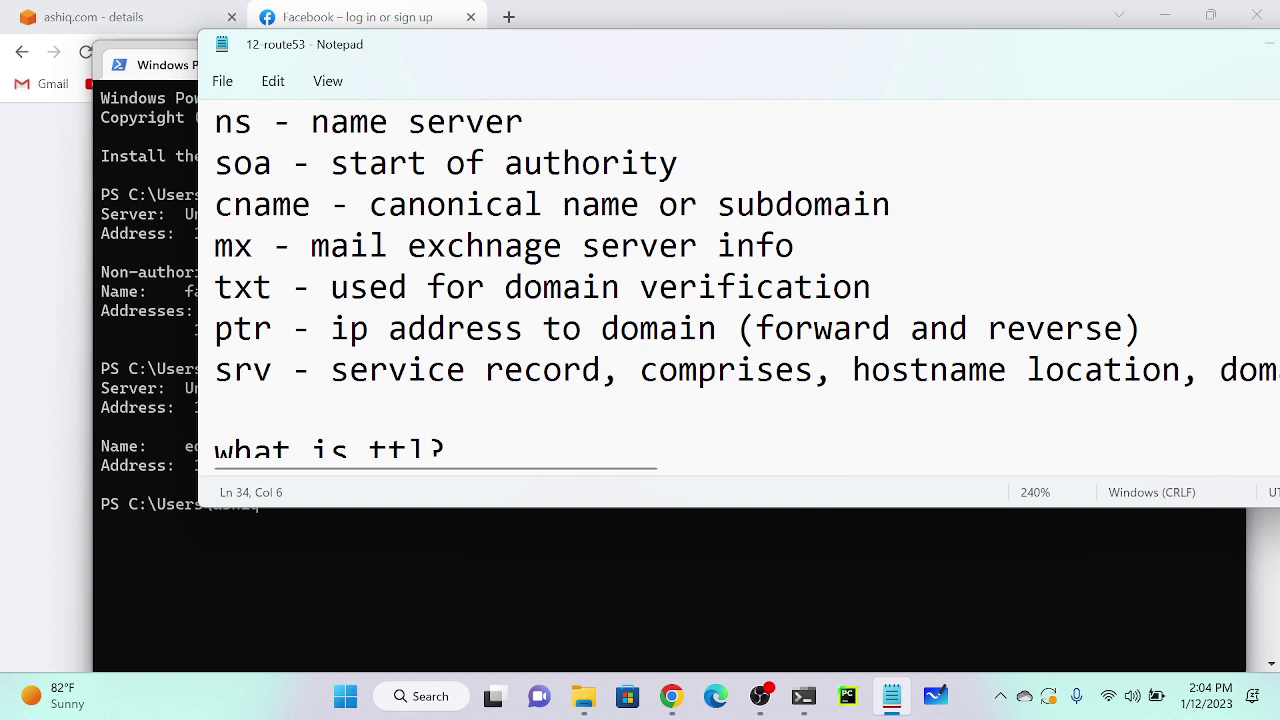
# Maximize the notes window at 160% text zoom and read the TTL, alias and DNS firewall sections.
pyautogui.scroll(-2, 745, 277)
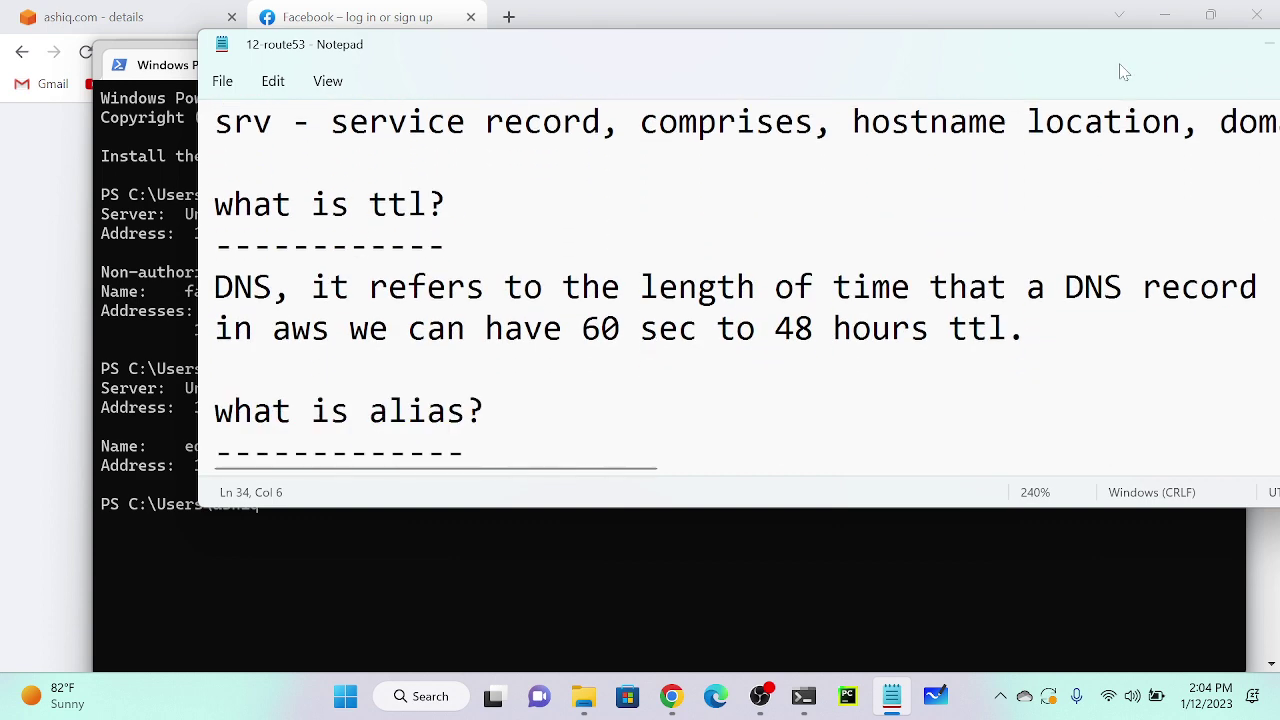
pyautogui.moveTo(1032, 62); pyautogui.dragTo(877, 120)
pyautogui.click(1179, 110)
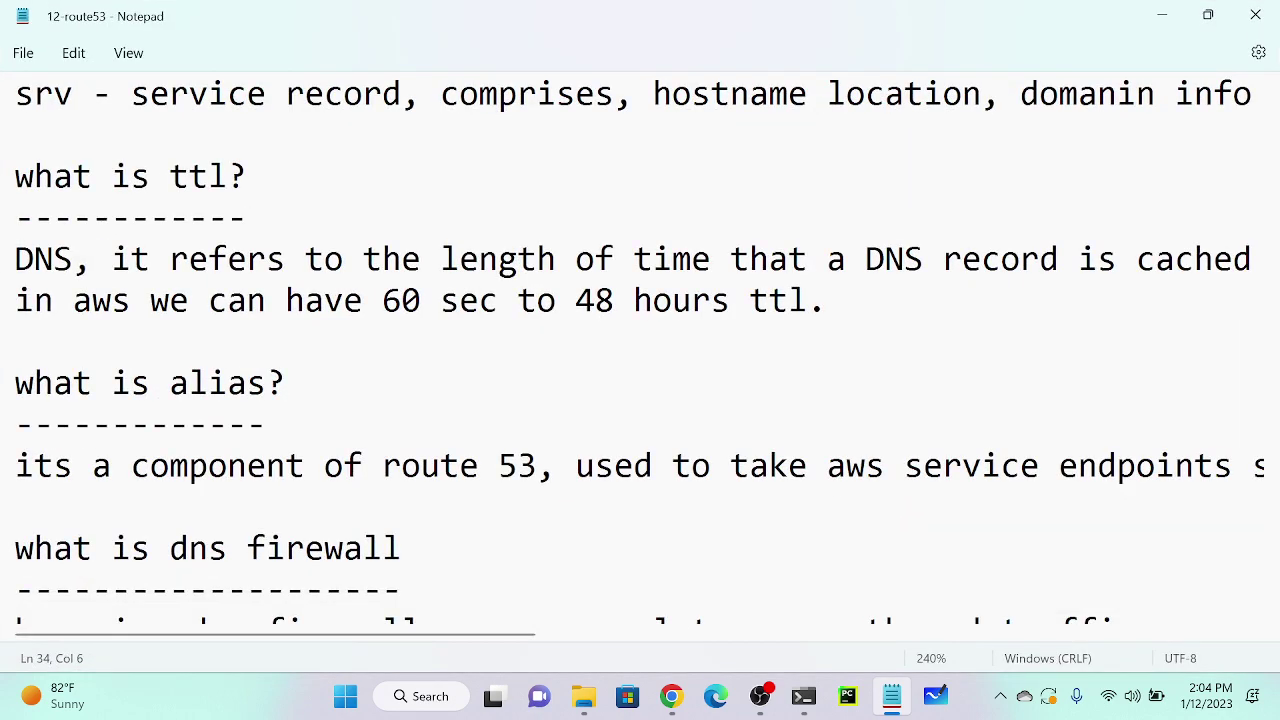
pyautogui.hotkey('ctrl', '-')
pyautogui.hotkey('ctrl', '-')
pyautogui.hotkey('ctrl', '-')
pyautogui.hotkey('ctrl', '-')
pyautogui.hotkey('ctrl', '-')
pyautogui.hotkey('ctrl', '-')
pyautogui.hotkey('ctrl', '-')
pyautogui.hotkey('ctrl', '-')
pyautogui.hotkey('ctrl', '-')
pyautogui.hotkey('ctrl', '-')
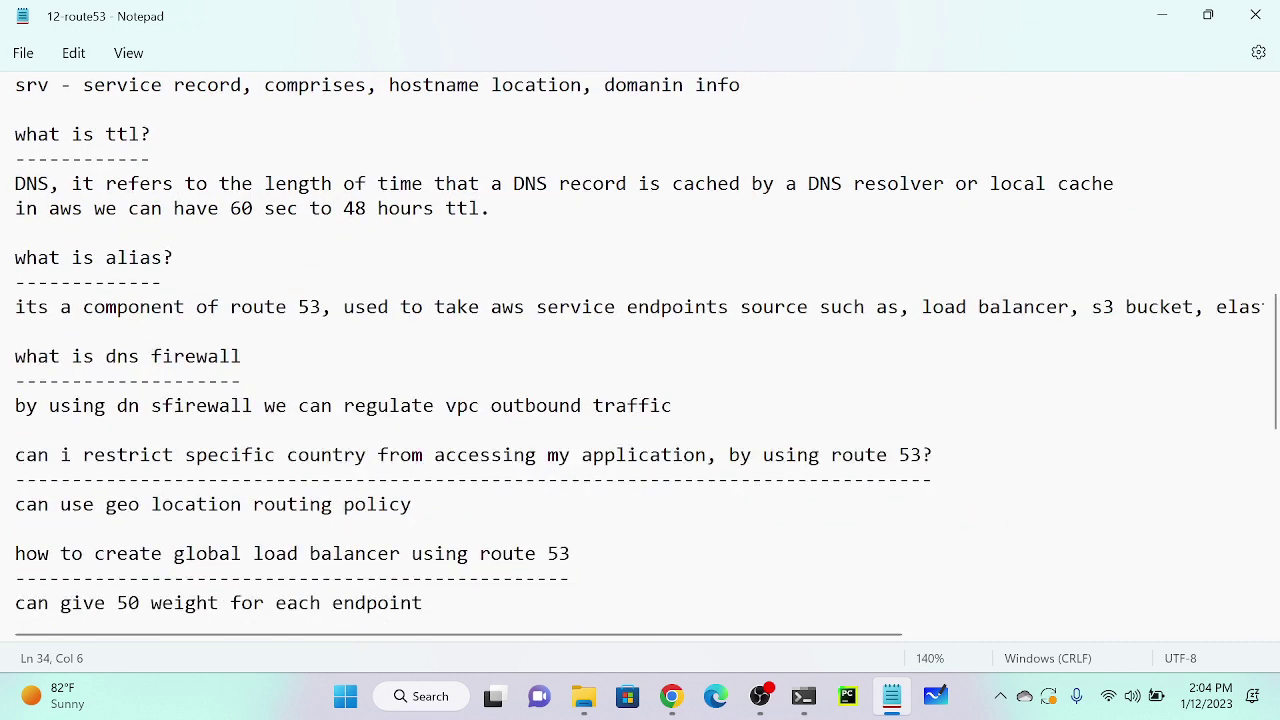
pyautogui.hotkey('ctrl', '+')
pyautogui.hotkey('ctrl', '+')
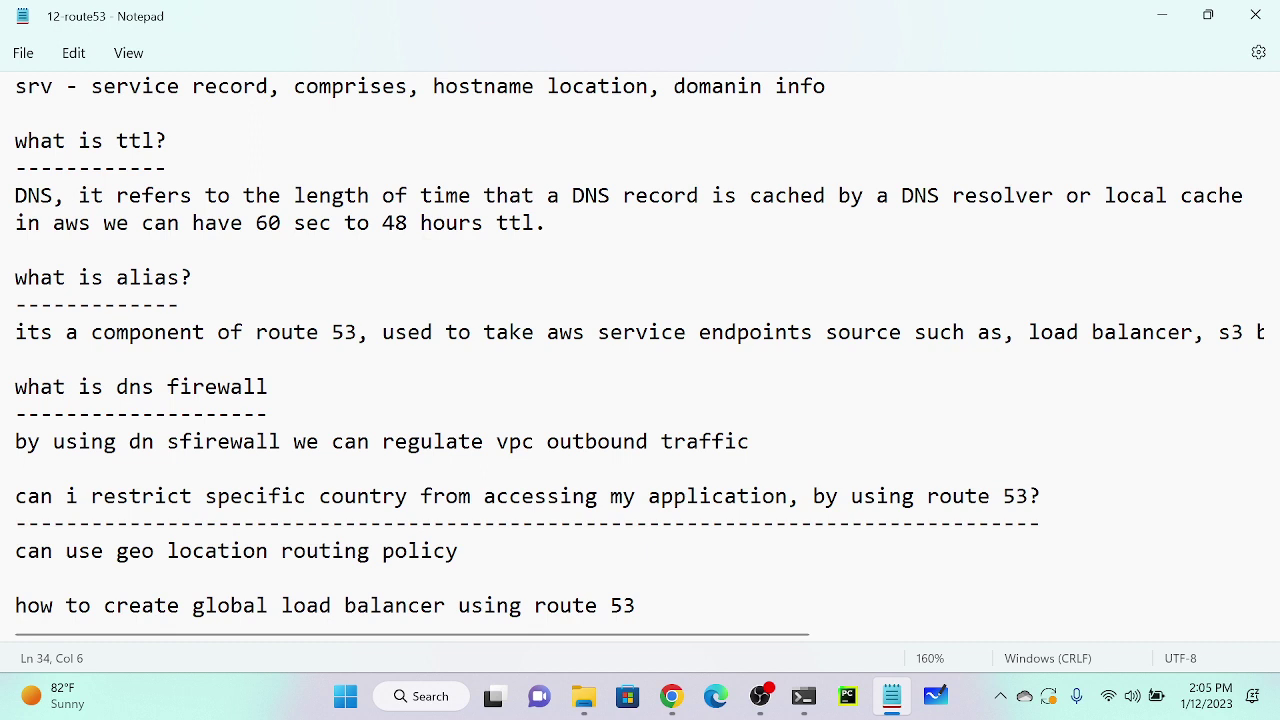
# Delete the leading "DNS, " from the definition under "what is ttl?" so it starts with "it refers to".
pyautogui.click(79, 195)
pyautogui.press('BackSpace')
pyautogui.press('BackSpace')
pyautogui.press('BackSpace')
pyautogui.press('BackSpace')
pyautogui.press('BackSpace')
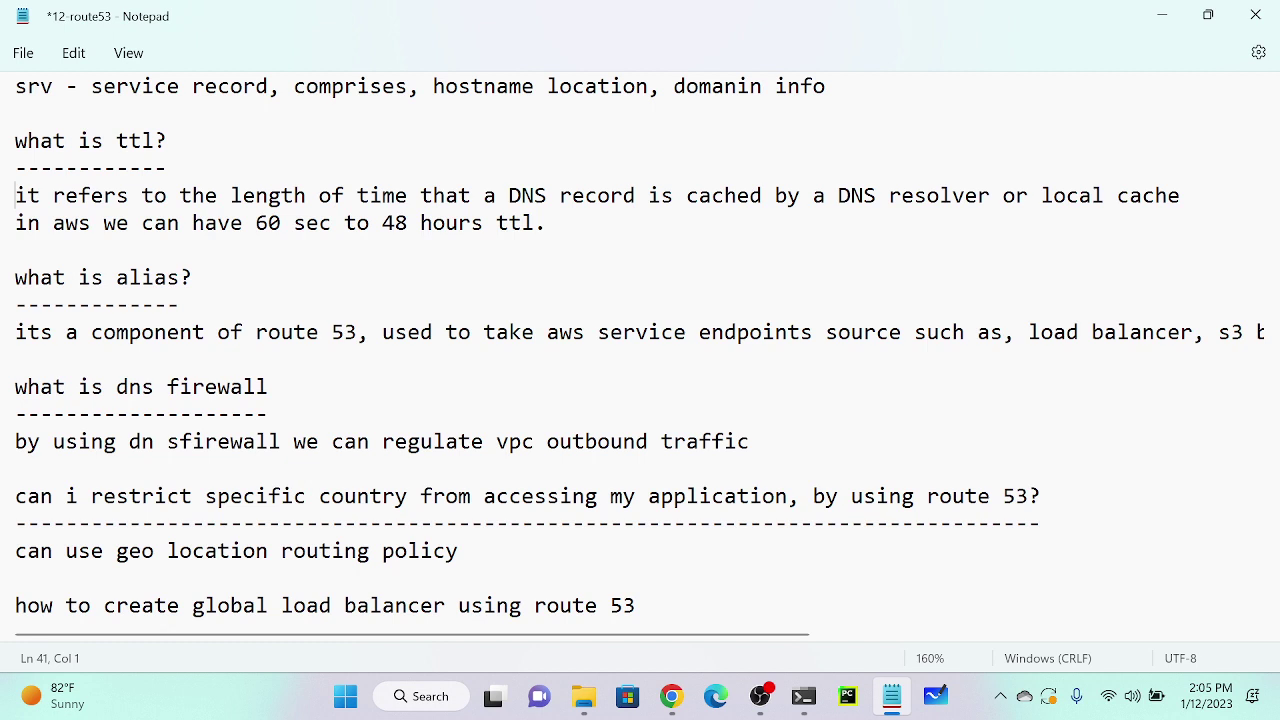
# End the first line of the TTL definition with a period, save the notes and minimize their window.
pyautogui.click(1181, 195)
pyautogui.write('.')
pyautogui.hotkey('ctrl', 's')
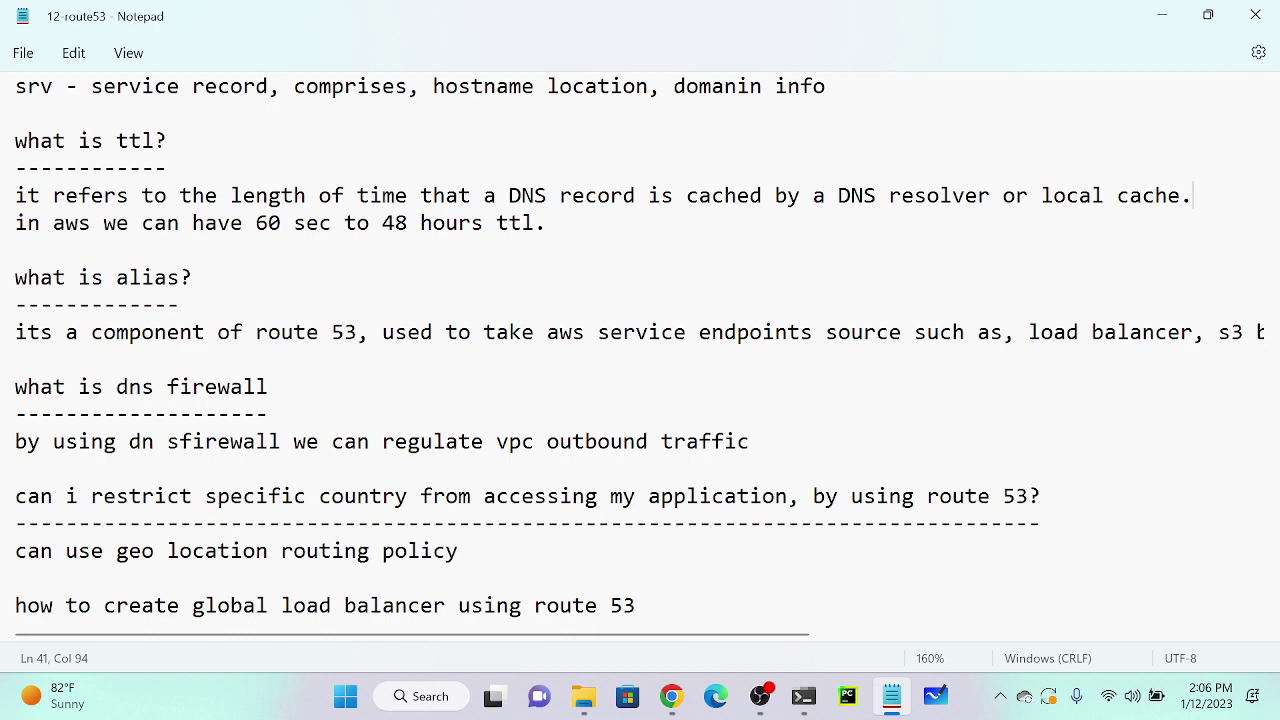
pyautogui.click(1162, 16)
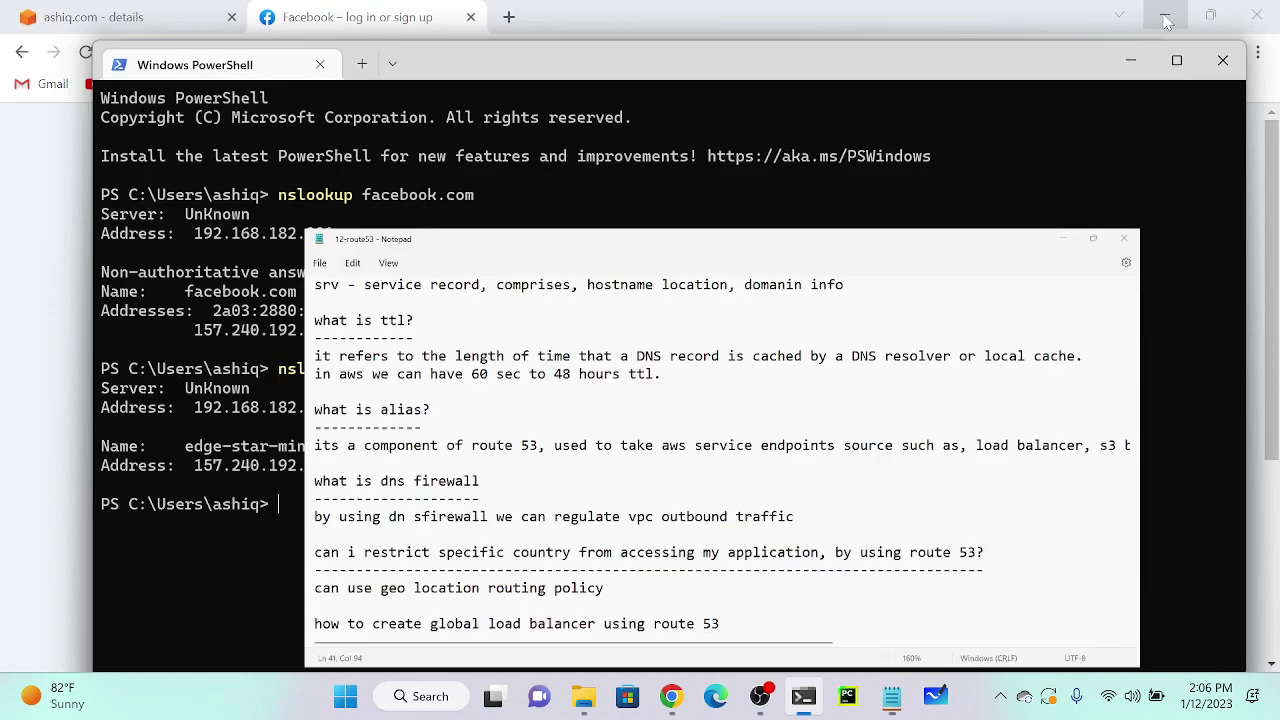
# Return to the AWS console tab, search the services for ec2 and open the EC2 dashboard in a new browser tab.
pyautogui.click(200, 17)
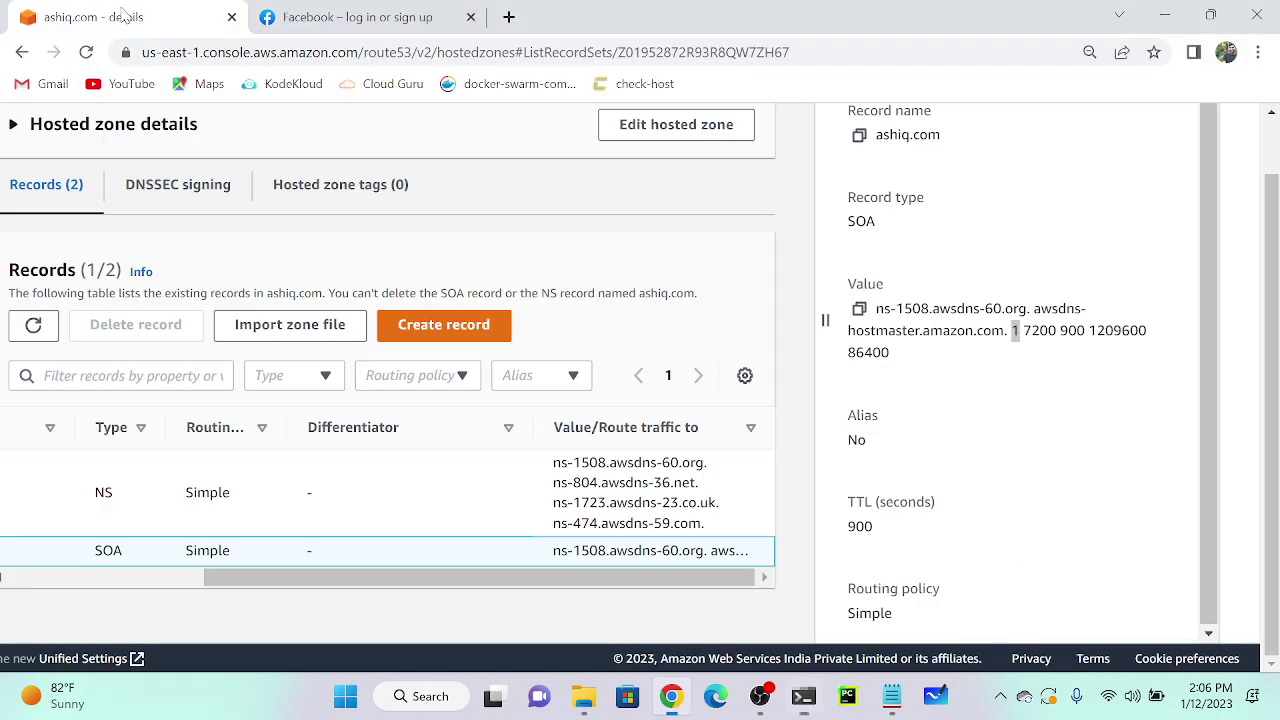
pyautogui.scroll(1, 380, 197)
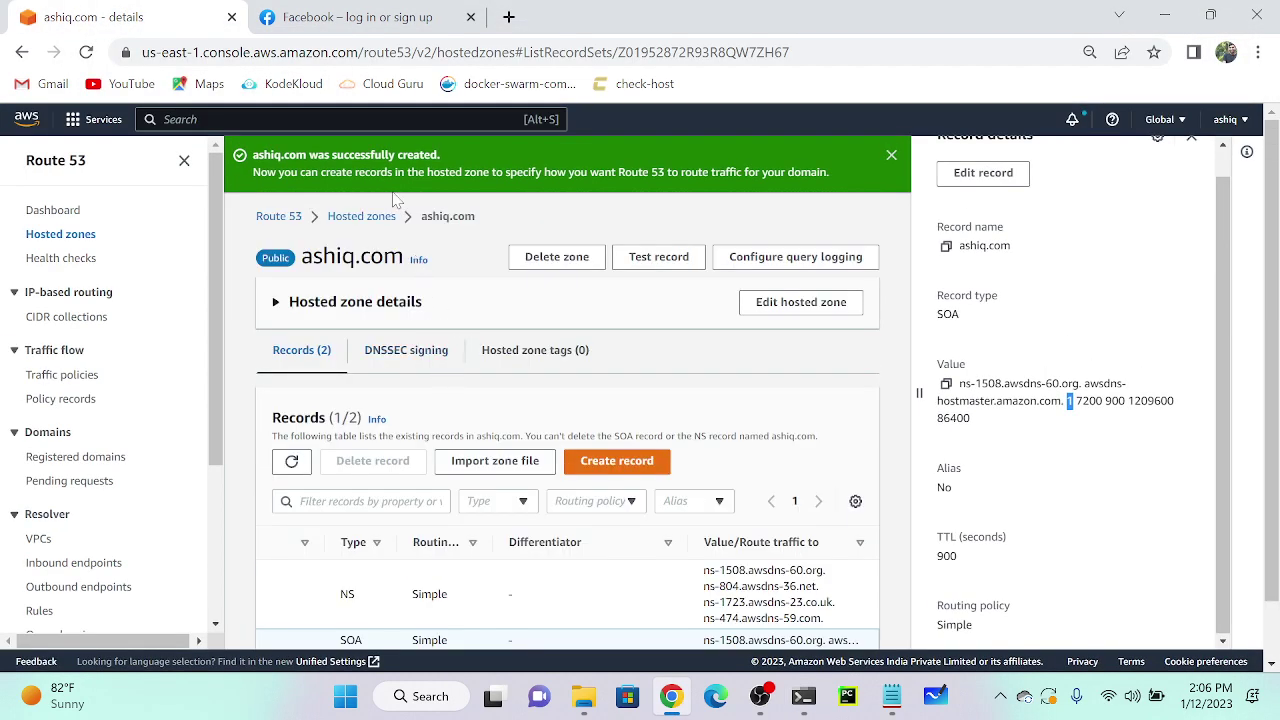
pyautogui.click(250, 119)
pyautogui.write('vm')
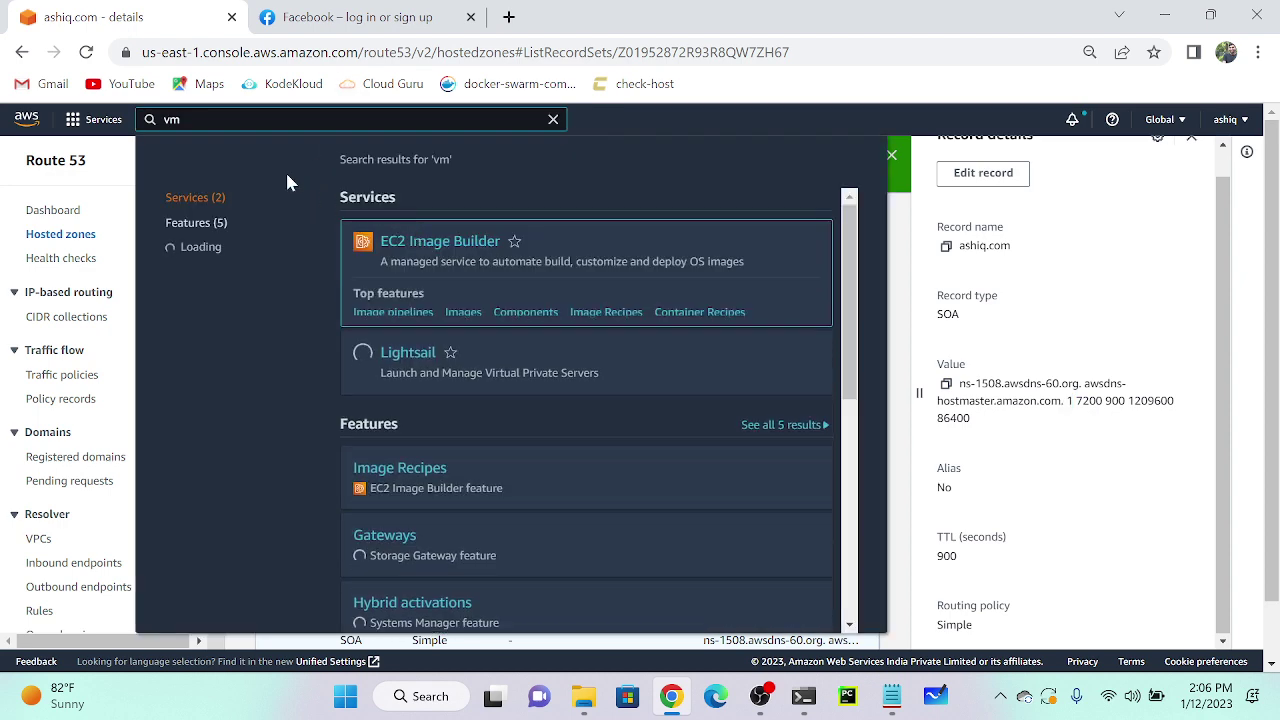
pyautogui.press('BackSpace')
pyautogui.press('BackSpace')
pyautogui.write('ec2')
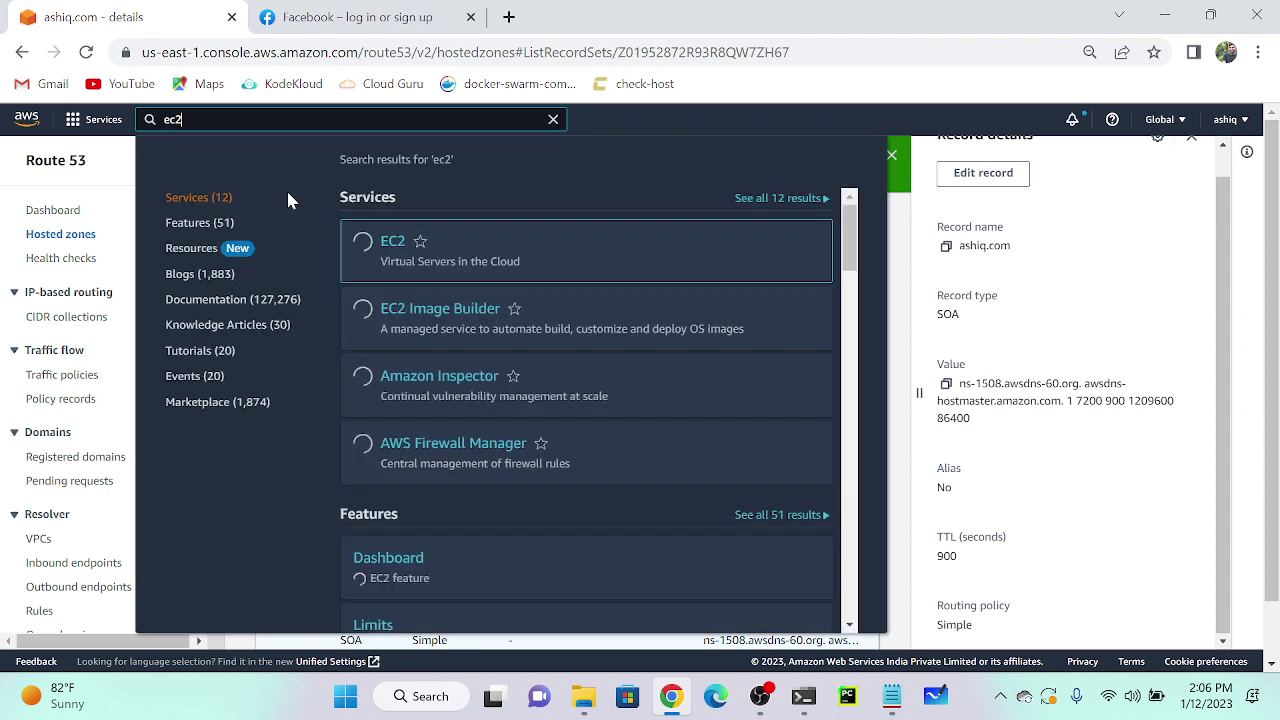
pyautogui.rightClick(390, 243)
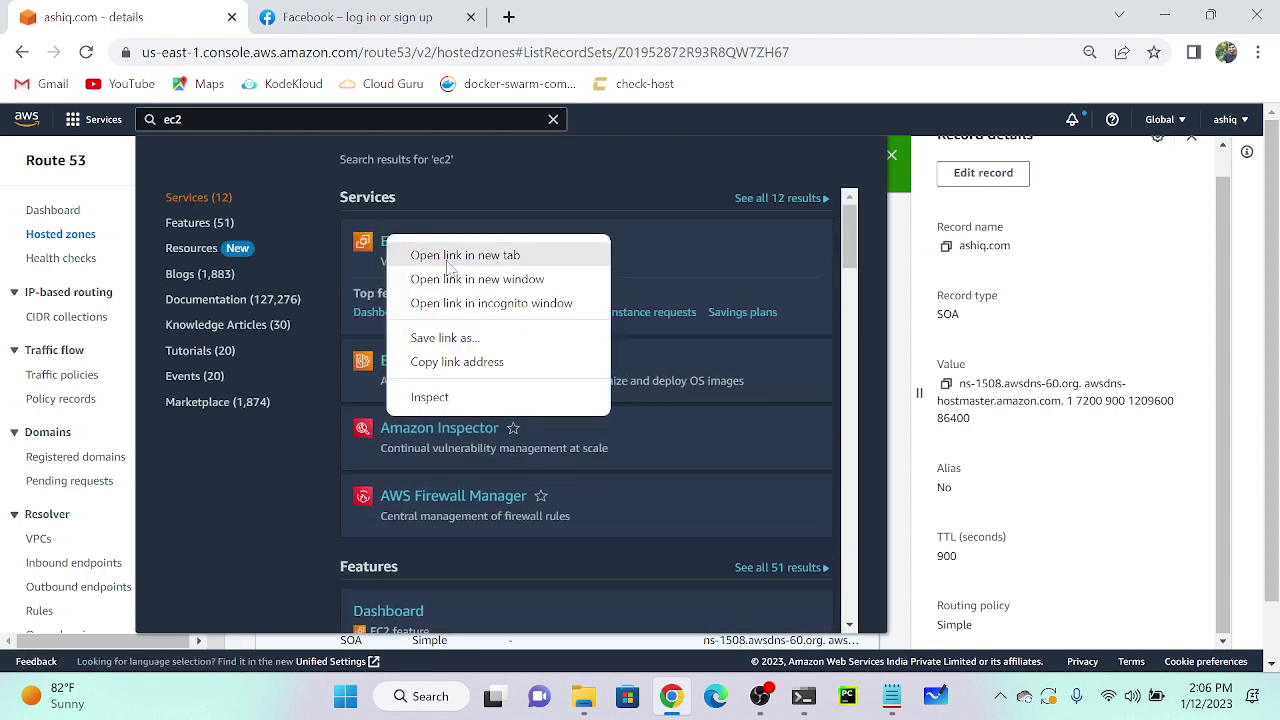
pyautogui.click(412, 255)
pyautogui.click(352, 14)
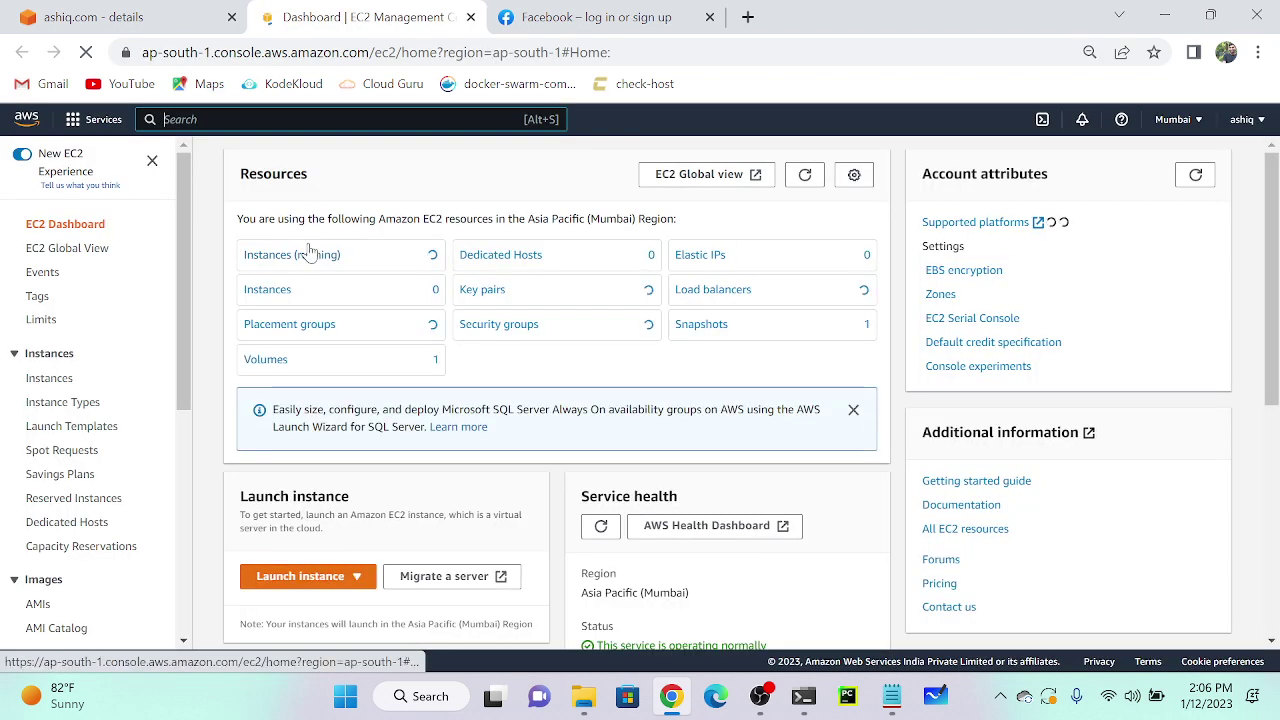
# Start a new instance launch from the unfiltered EC2 instances list and name the instance vm.
pyautogui.click(310, 254)
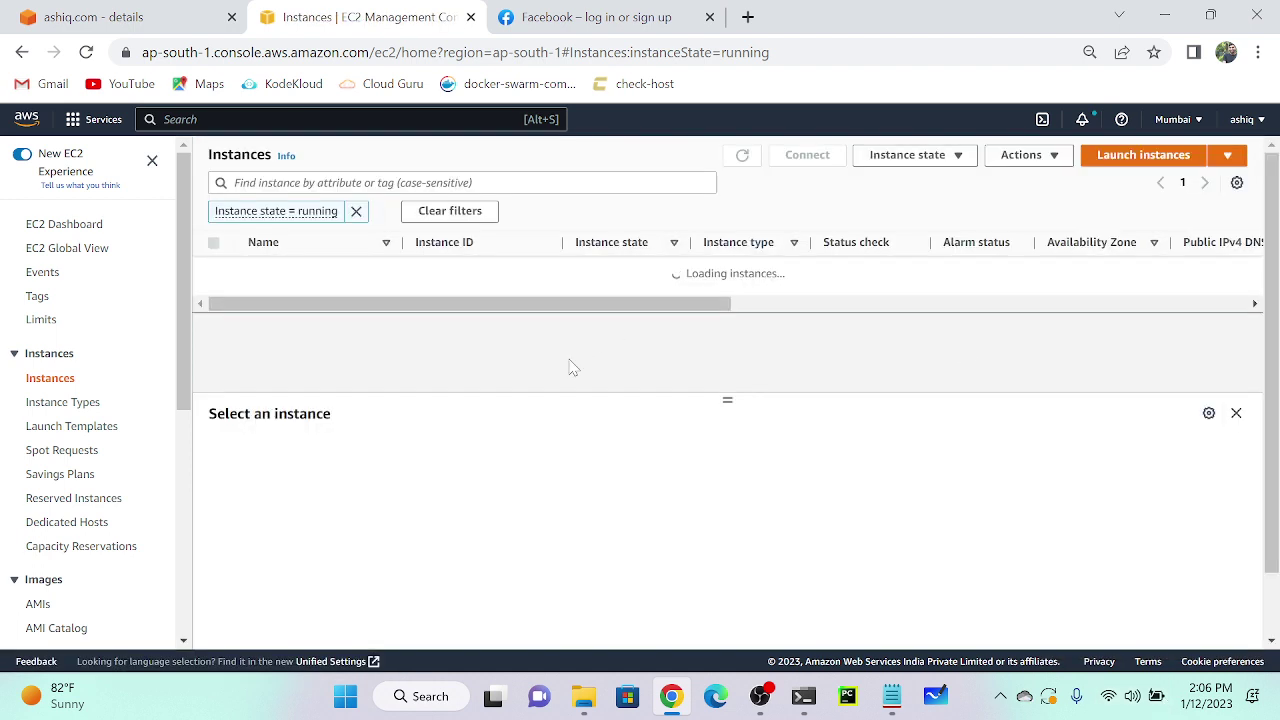
pyautogui.click(356, 211)
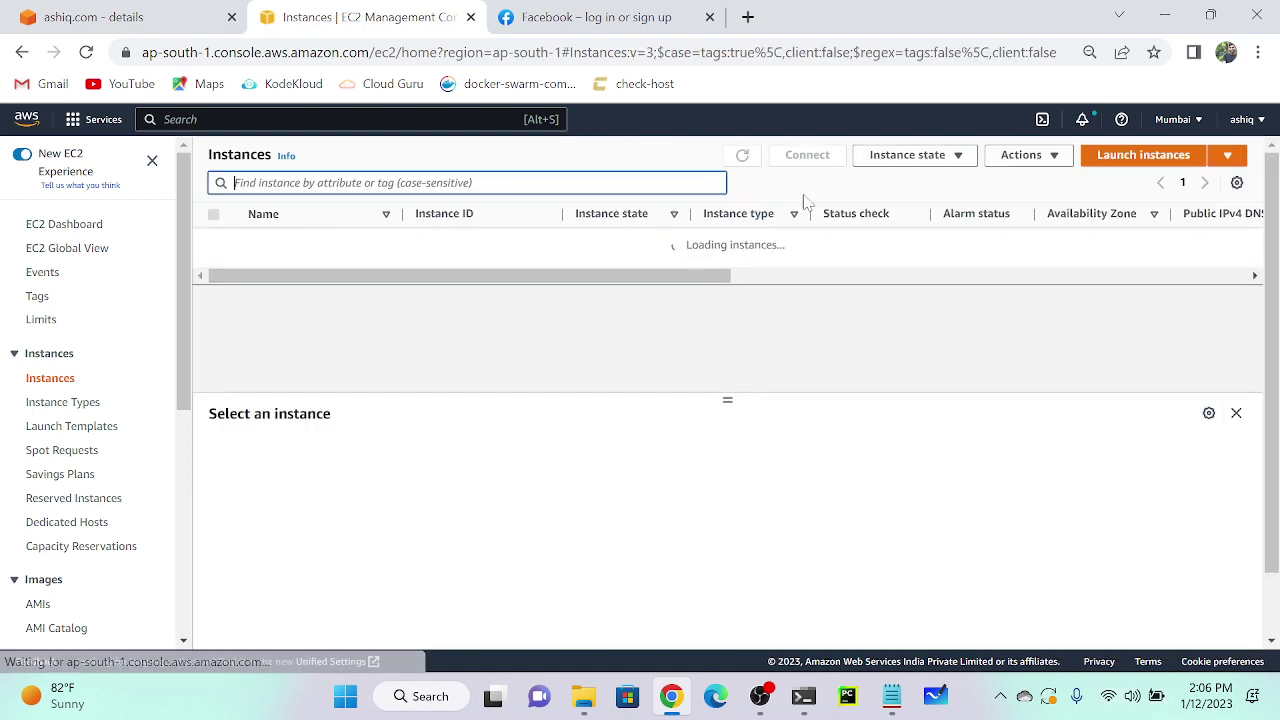
pyautogui.click(1108, 163)
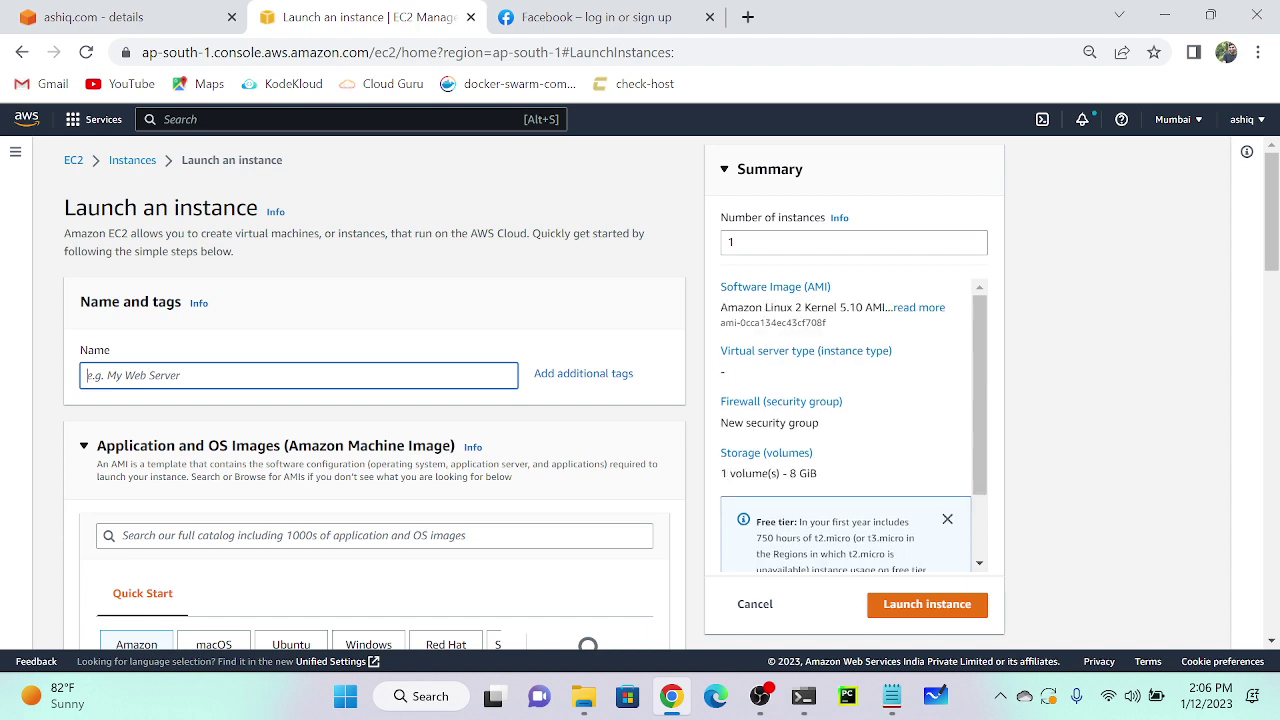
pyautogui.write('ec2')
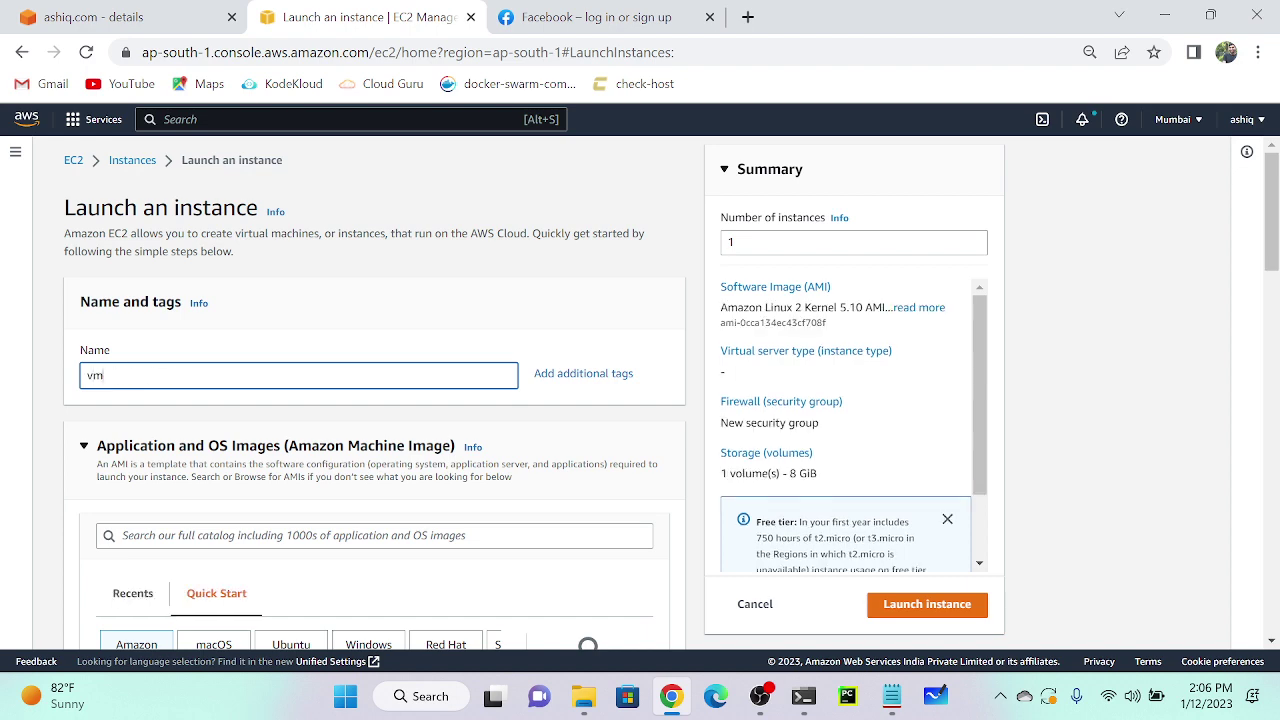
# Select the key-1 key pair and assign the existing AutoScaling-SG security group to the instance.
pyautogui.scroll(-10, 235, 383)
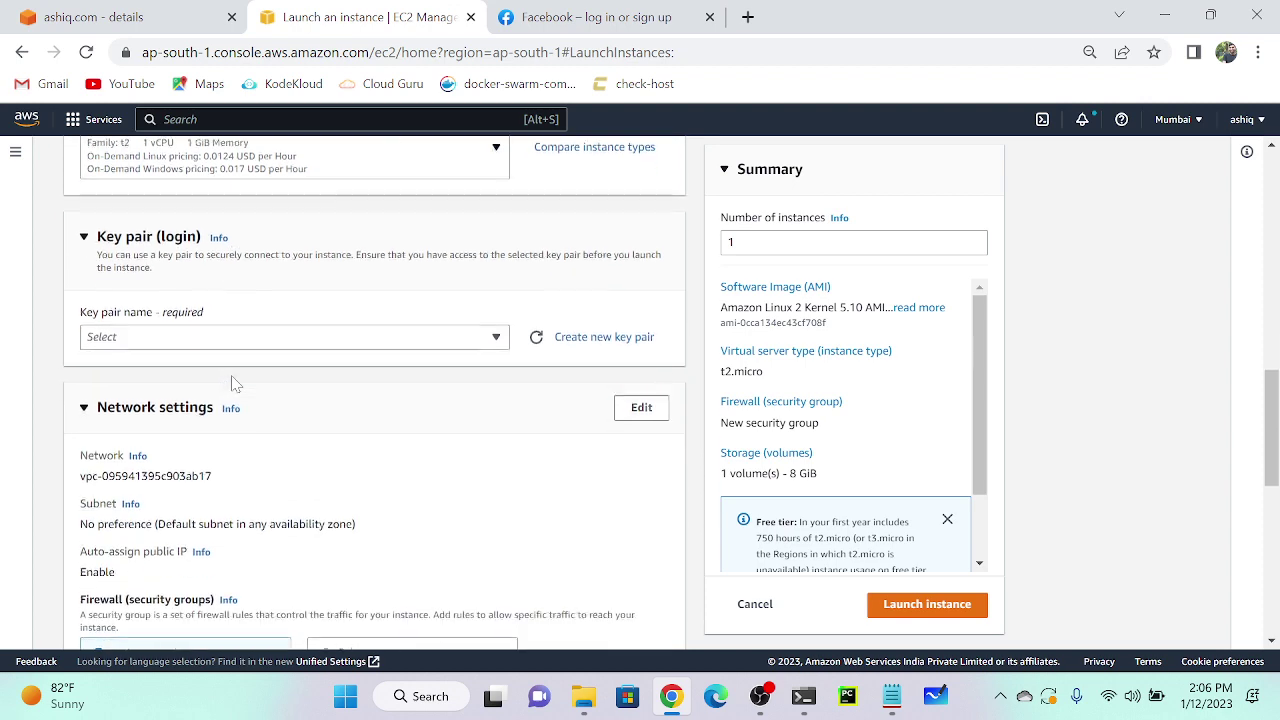
pyautogui.click(290, 337)
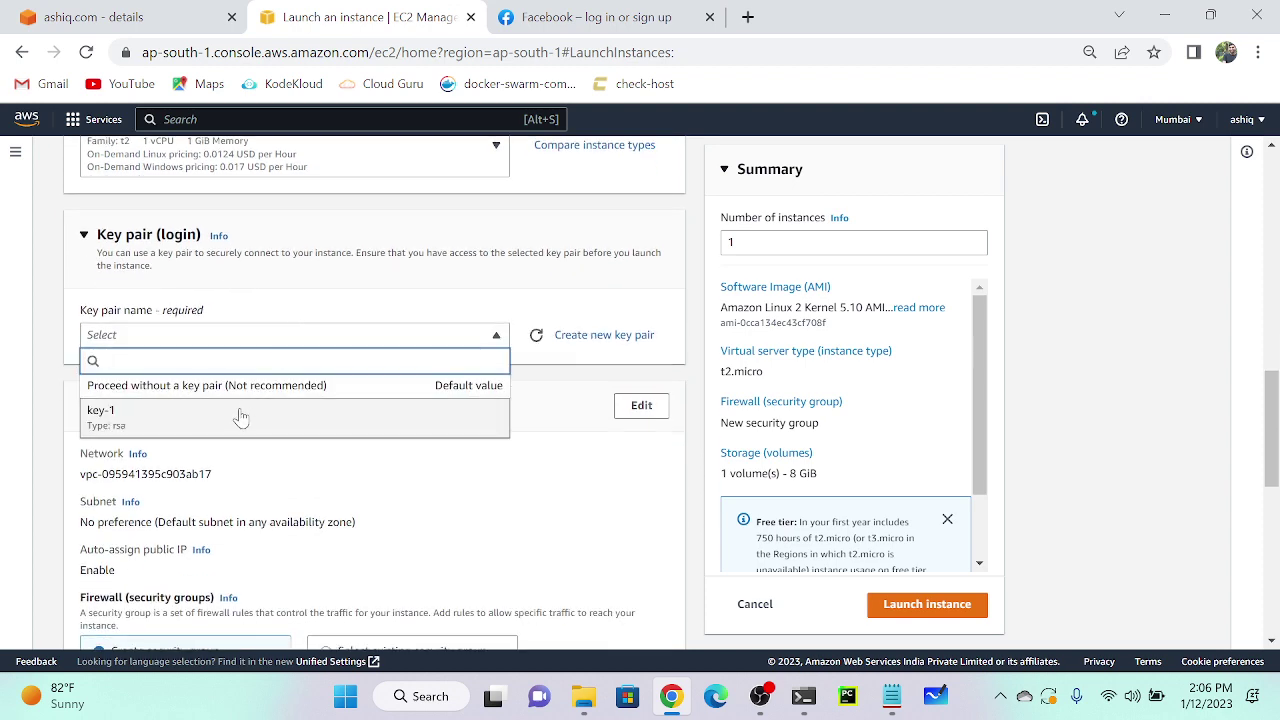
pyautogui.click(240, 417)
pyautogui.scroll(-3, 240, 417)
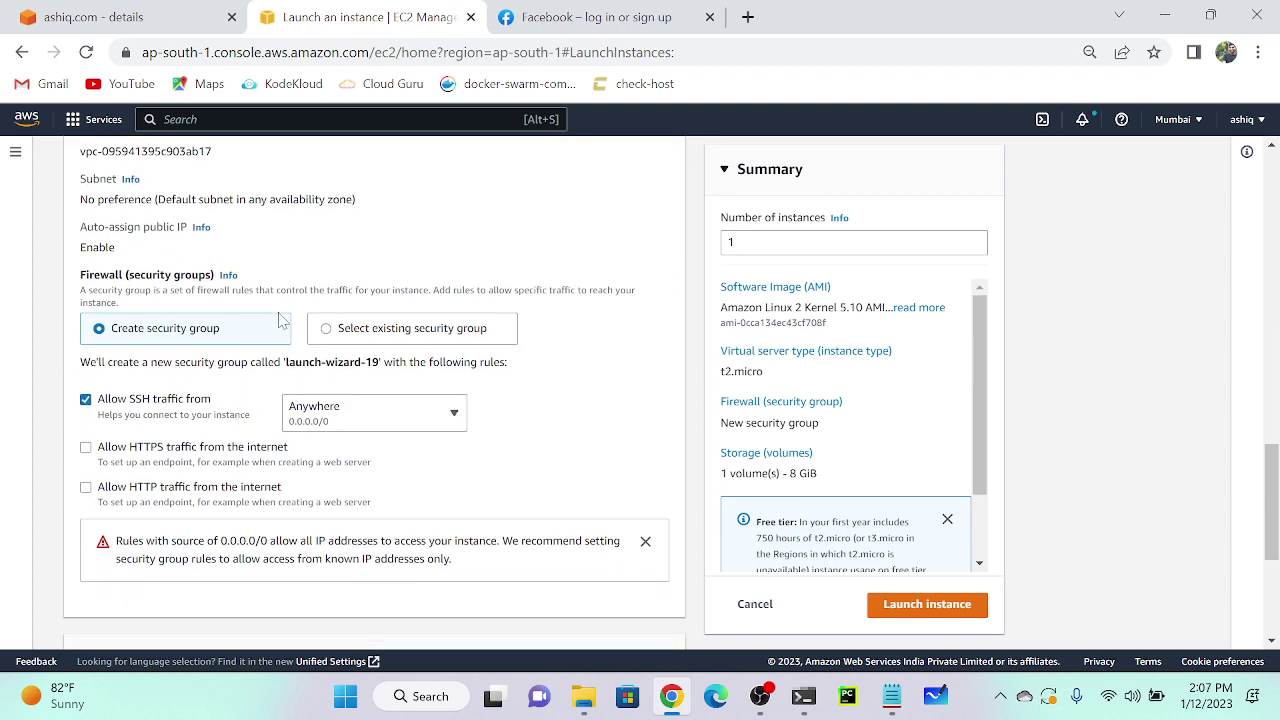
pyautogui.click(365, 330)
pyautogui.click(218, 390)
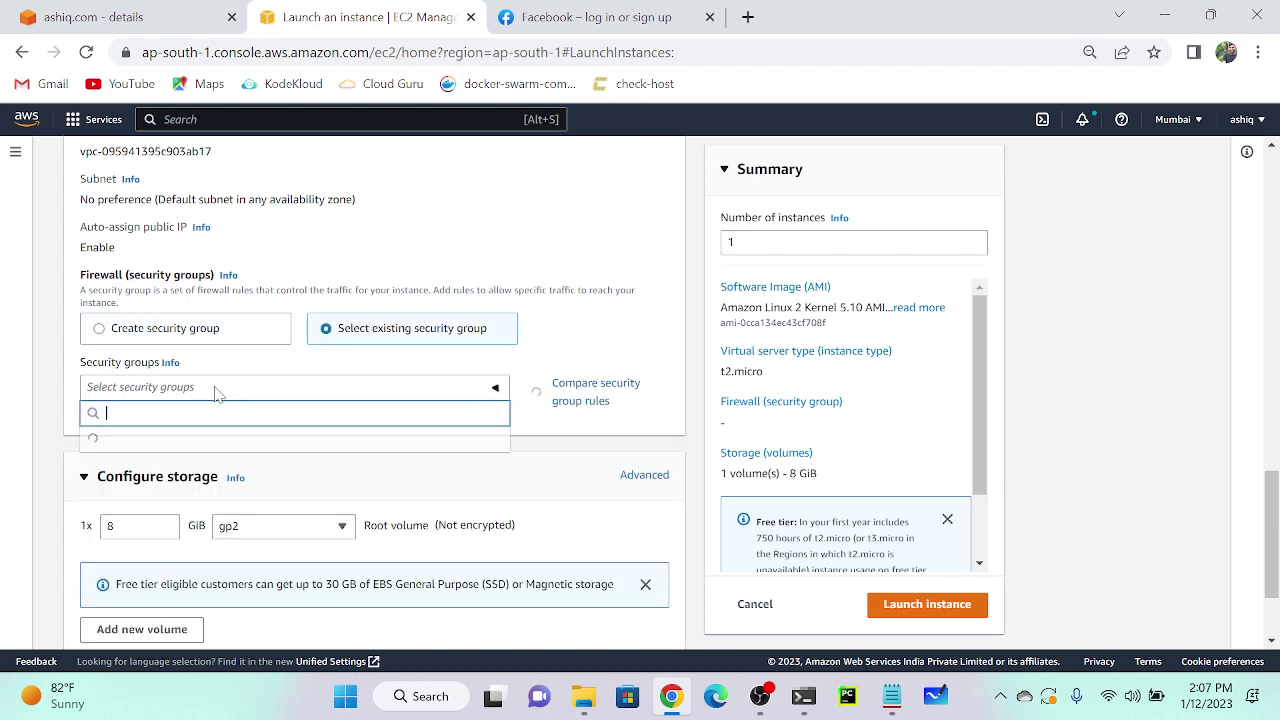
pyautogui.write('aut')
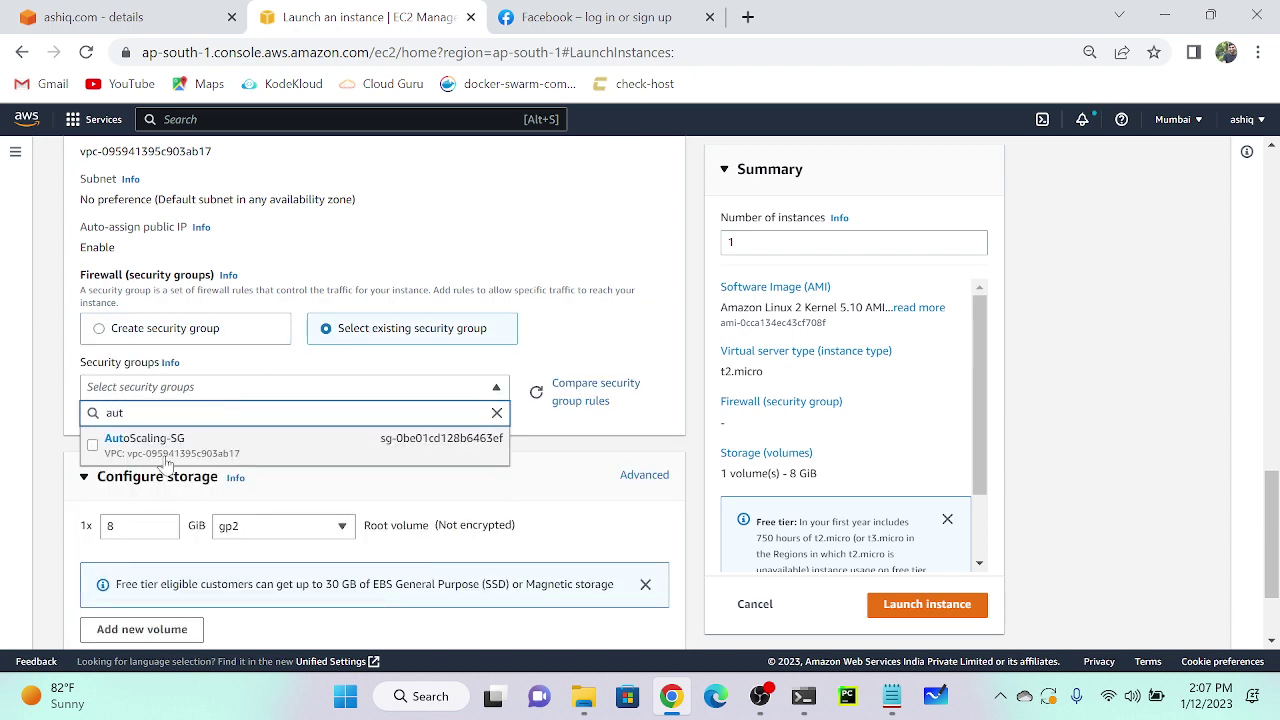
pyautogui.click(153, 447)
# Expand the instance's advanced details and place the cursor in the User data field.
pyautogui.scroll(-2, 157, 453)
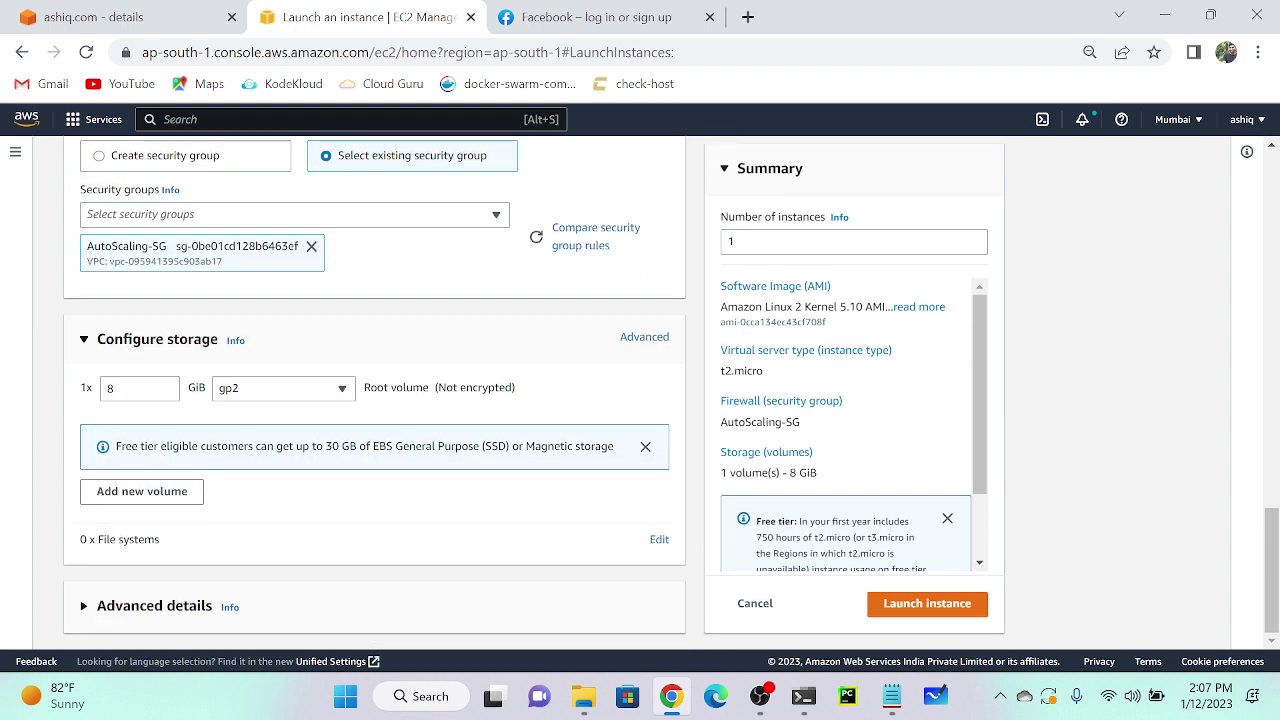
pyautogui.click(120, 606)
pyautogui.scroll(-10, 123, 606)
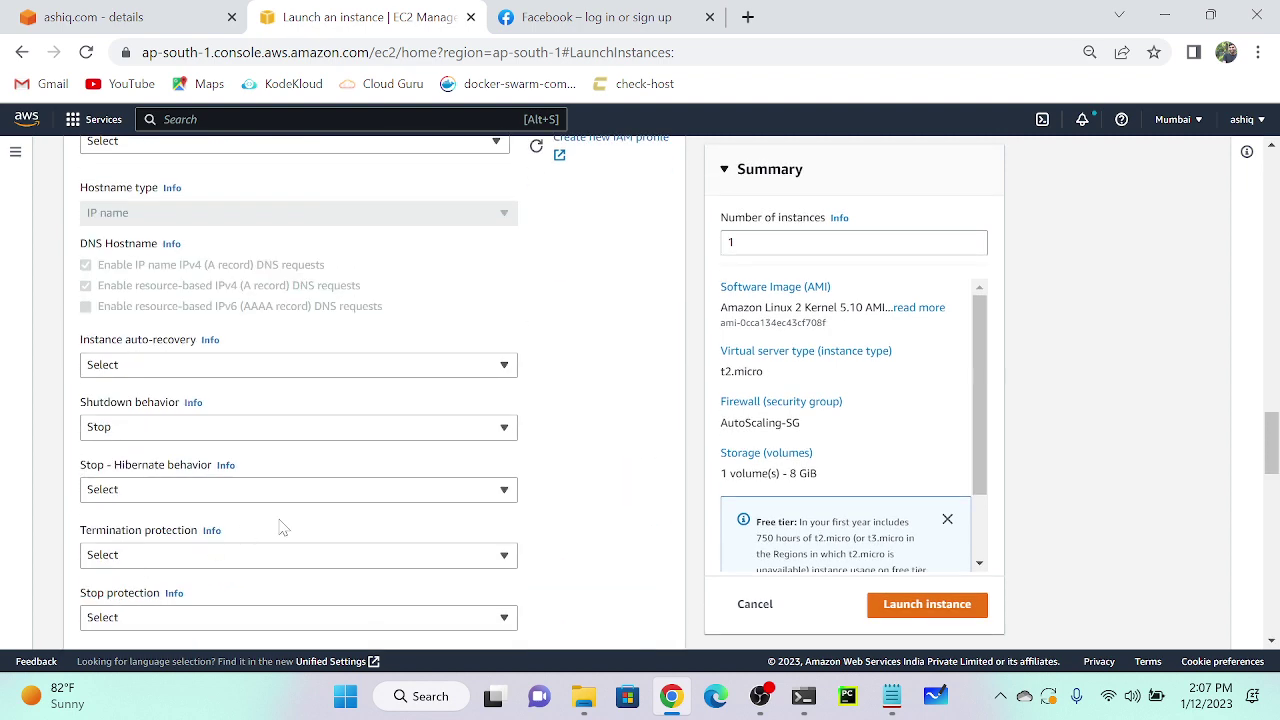
pyautogui.scroll(-5, 277, 529)
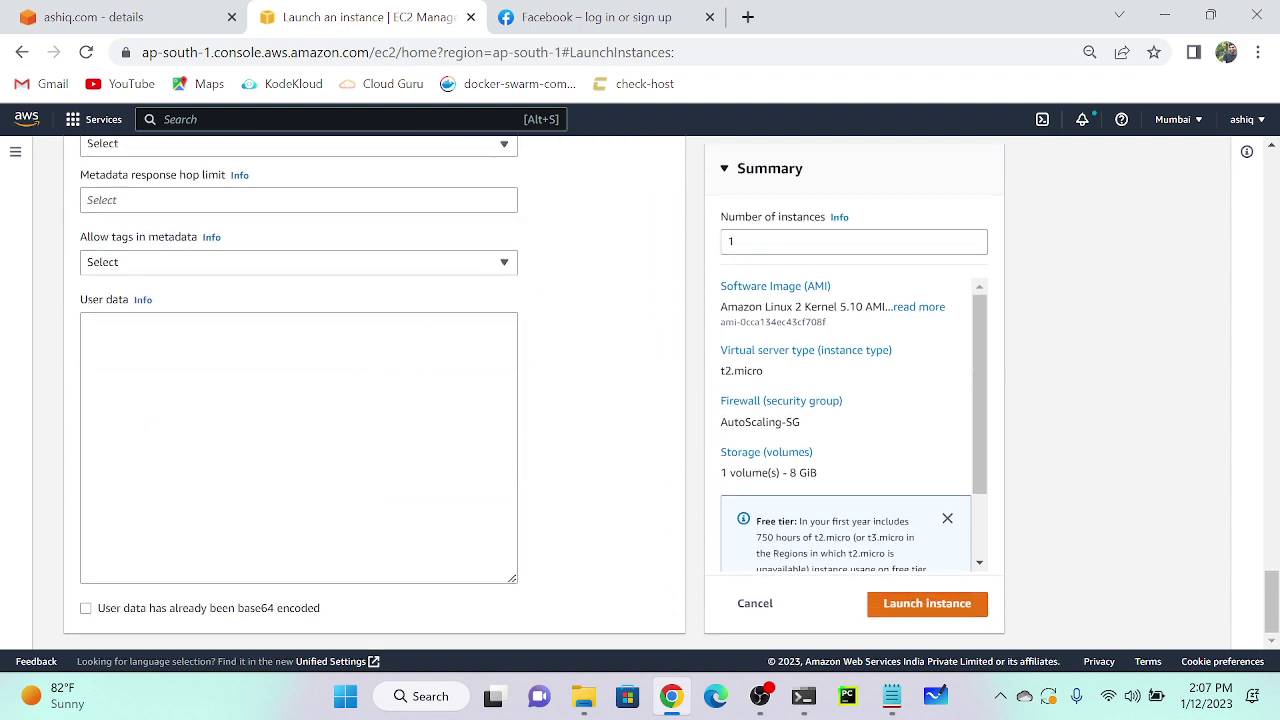
pyautogui.click(260, 530)
# Switch to File Explorer and open the home file from AWS_01.00 > notes > ALB-DEND in Notepad.
pyautogui.click(586, 697)
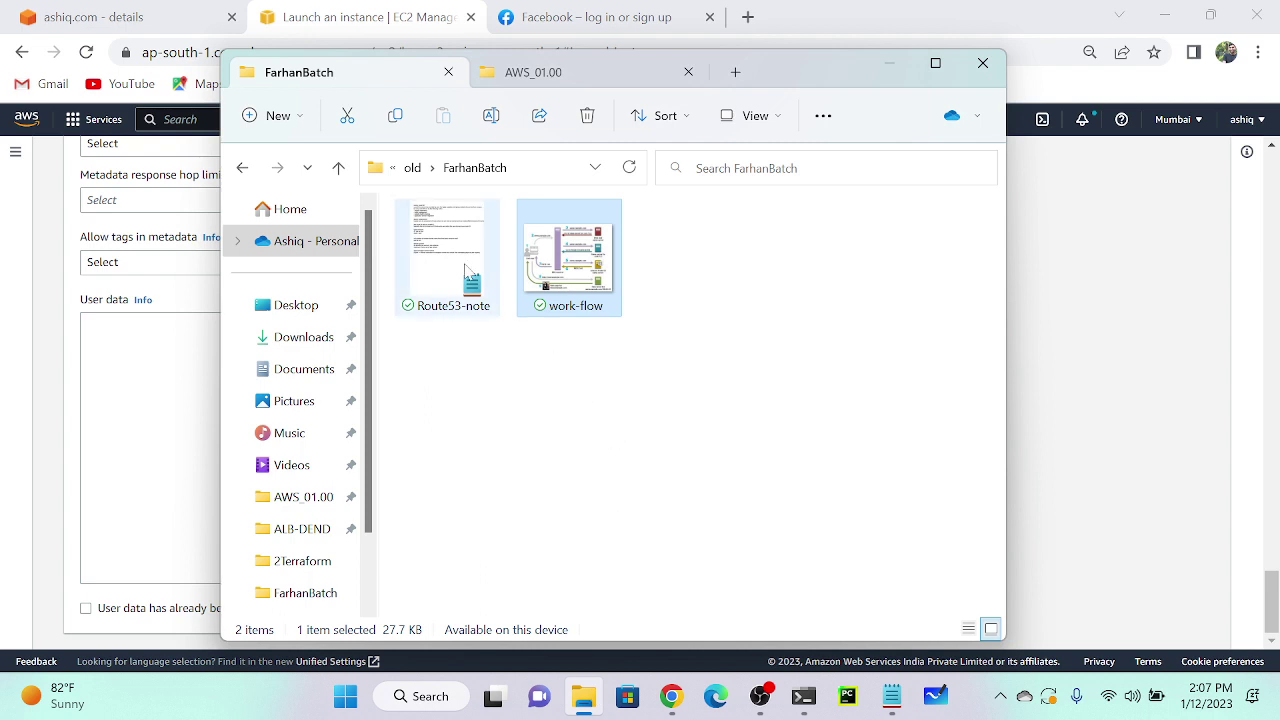
pyautogui.click(515, 74)
pyautogui.click(463, 253)
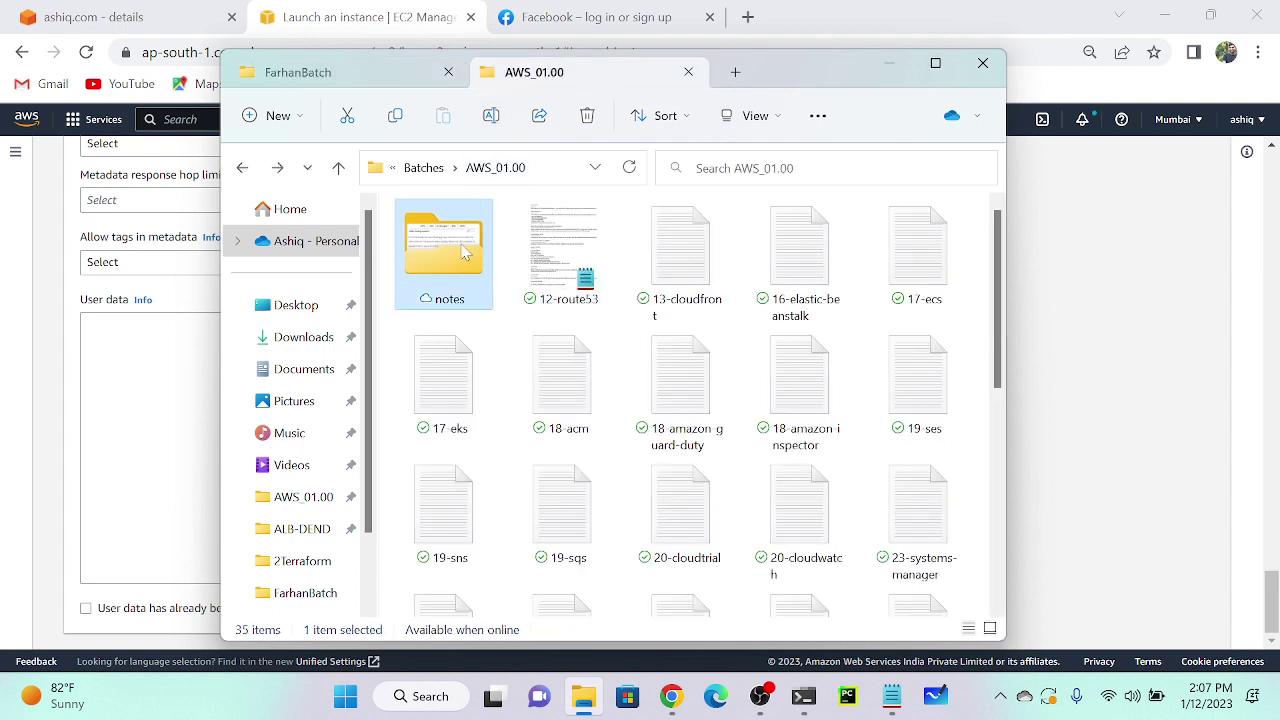
pyautogui.doubleClick(463, 253)
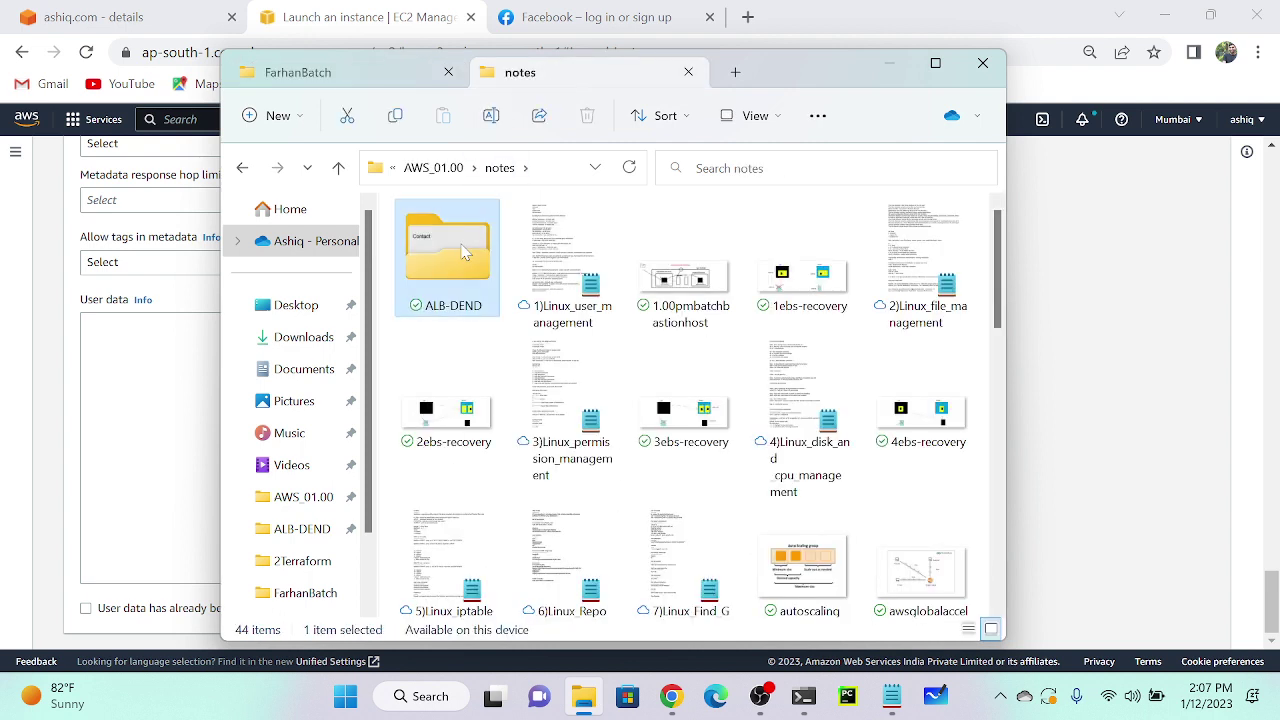
pyautogui.doubleClick(460, 251)
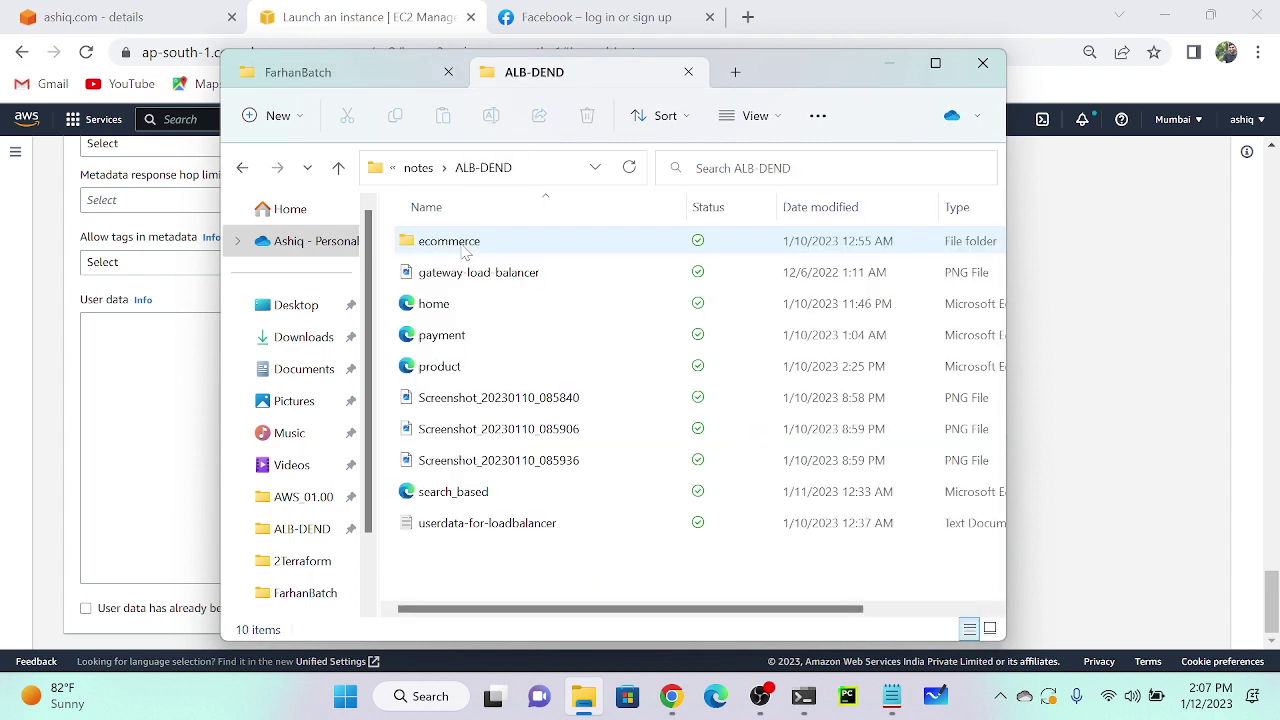
pyautogui.click(448, 315)
pyautogui.rightClick(448, 315)
pyautogui.moveTo(583, 320)
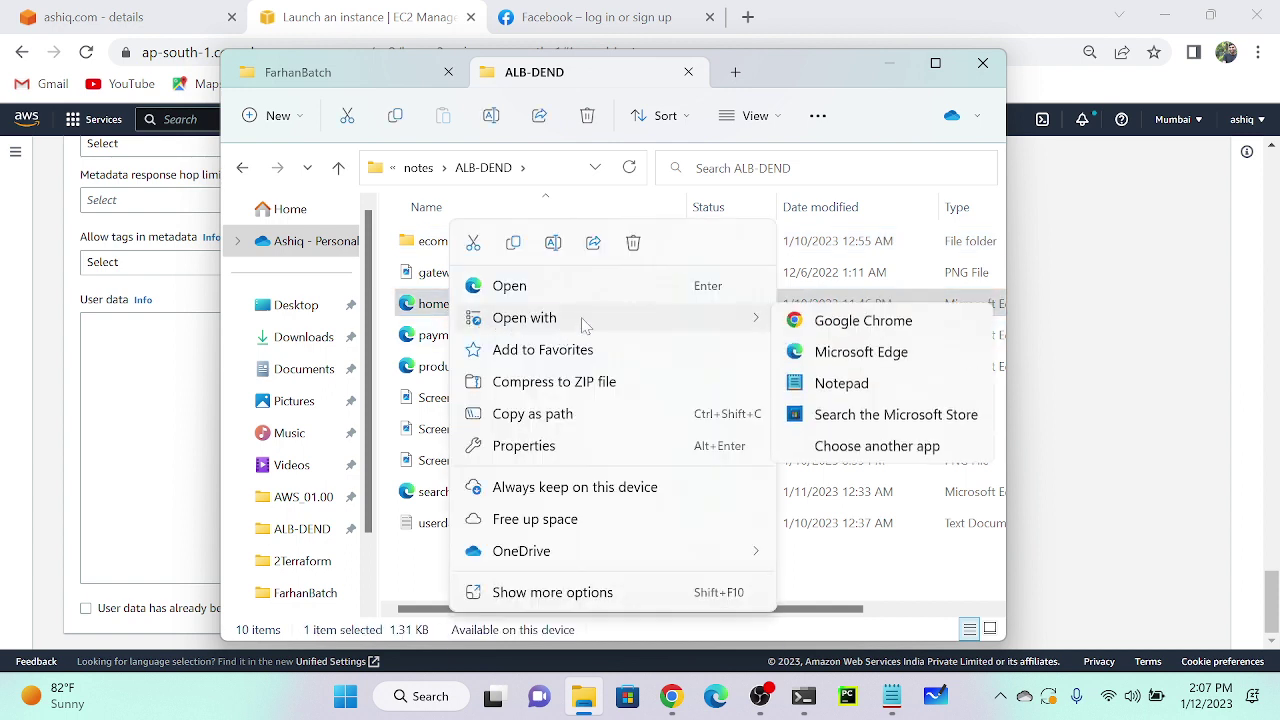
pyautogui.click(838, 384)
# Copy the entire home script into the instance's user data and launch the instance.
pyautogui.hotkey('ctrl', 'a')
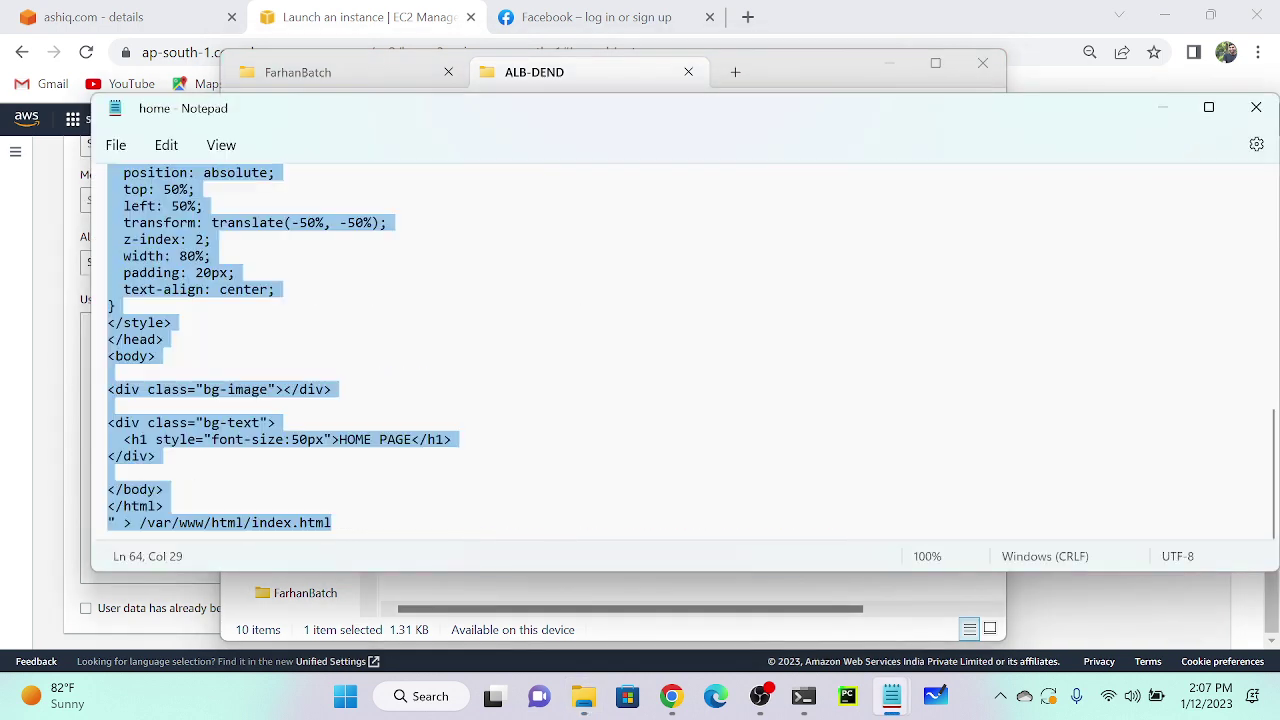
pyautogui.rightClick(210, 232)
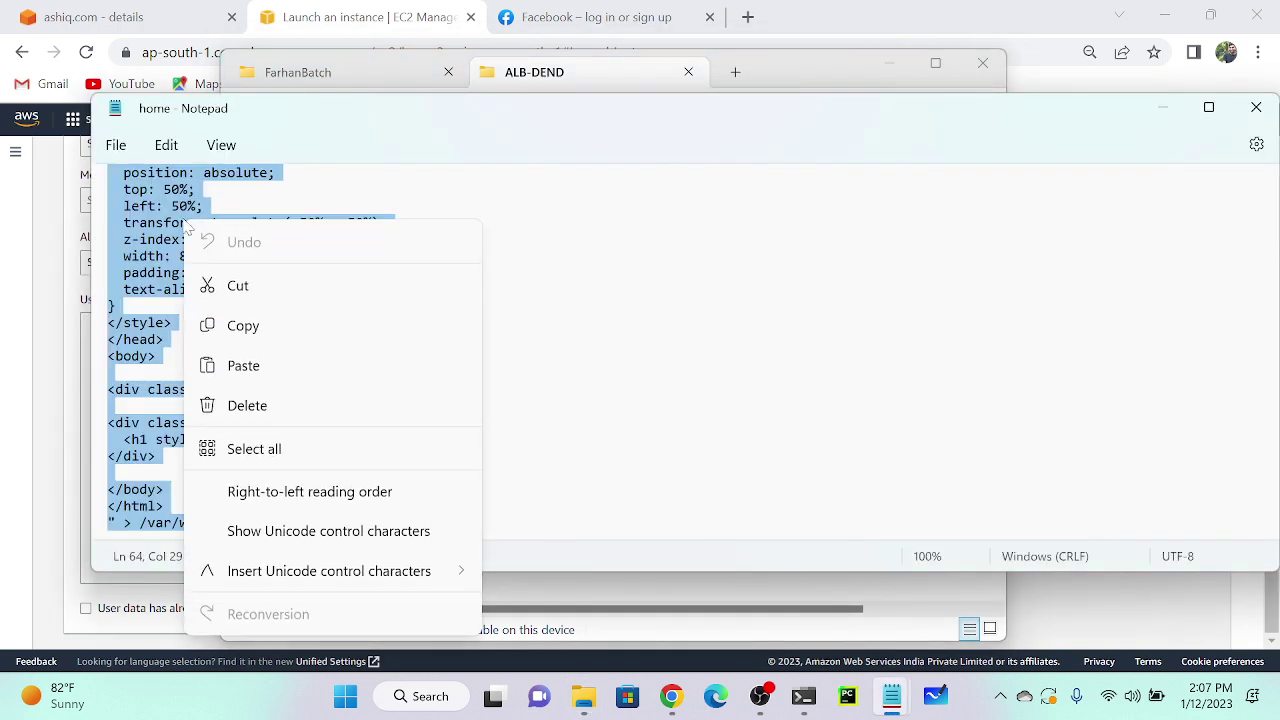
pyautogui.click(252, 332)
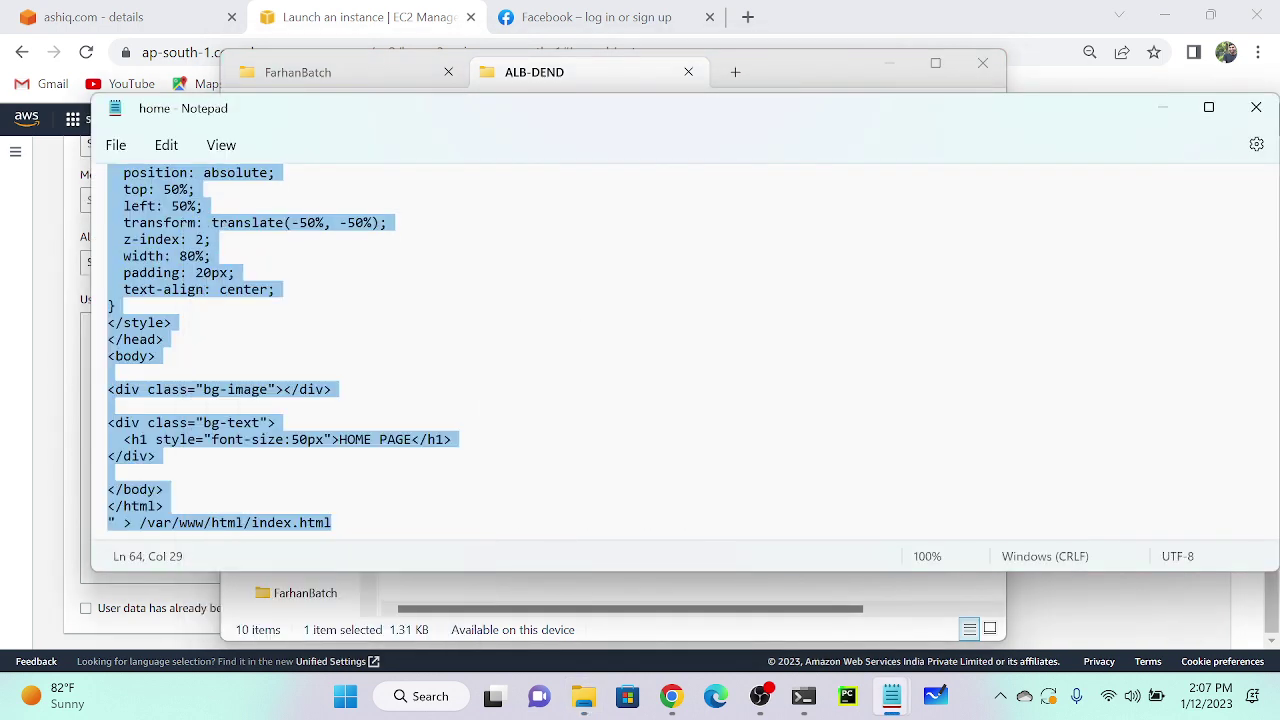
pyautogui.click(78, 401)
pyautogui.click(88, 402)
pyautogui.hotkey('ctrl', 'v')
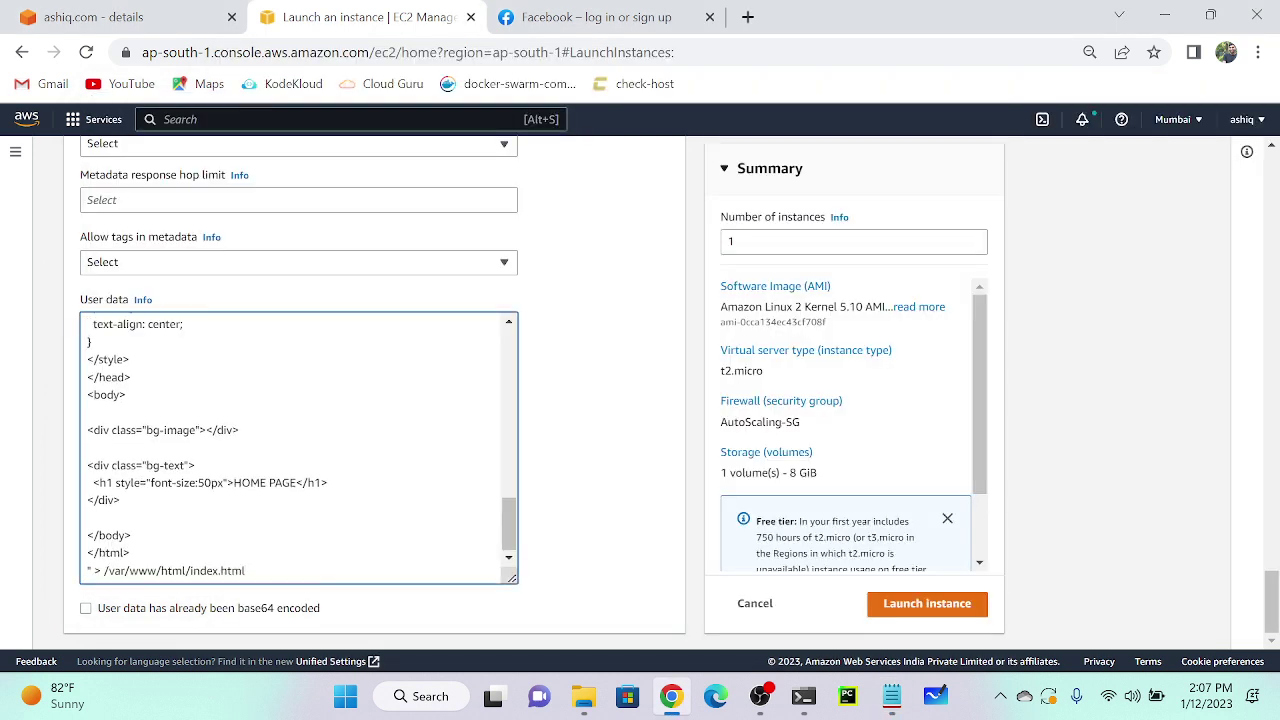
pyautogui.click(958, 604)
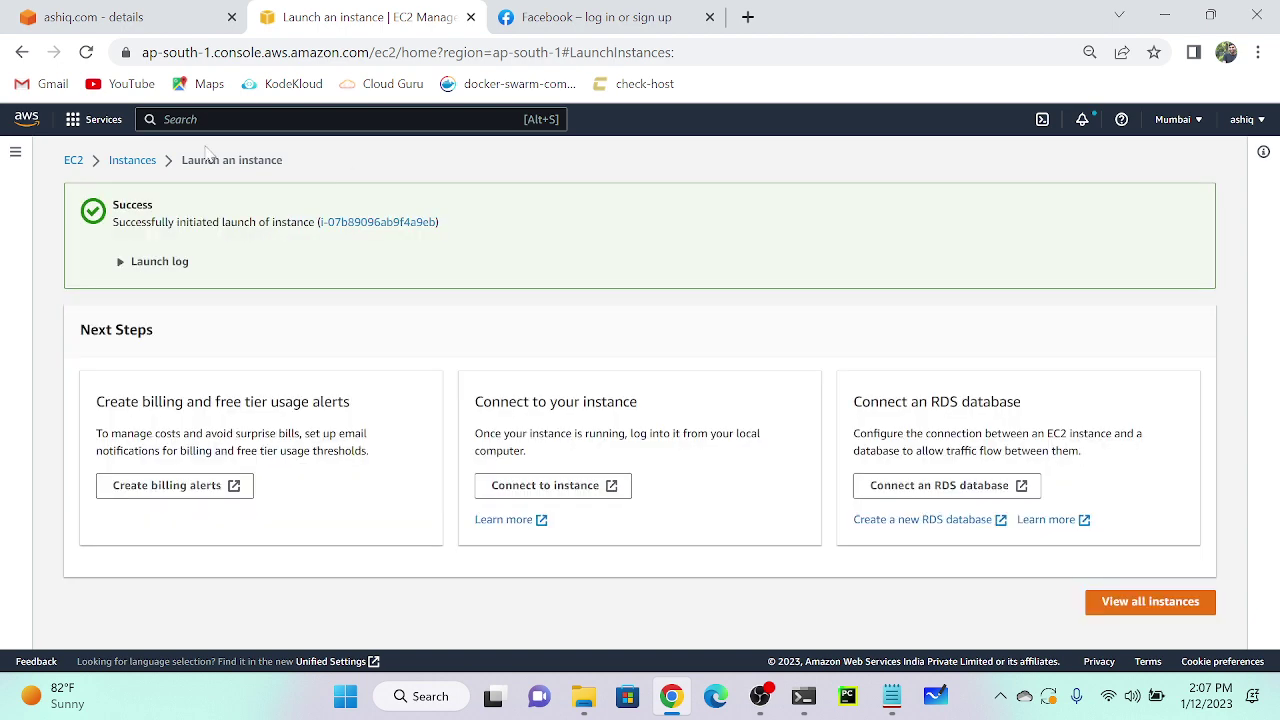
# Return to the instances list and start launching a second instance named vm-2.
pyautogui.click(132, 160)
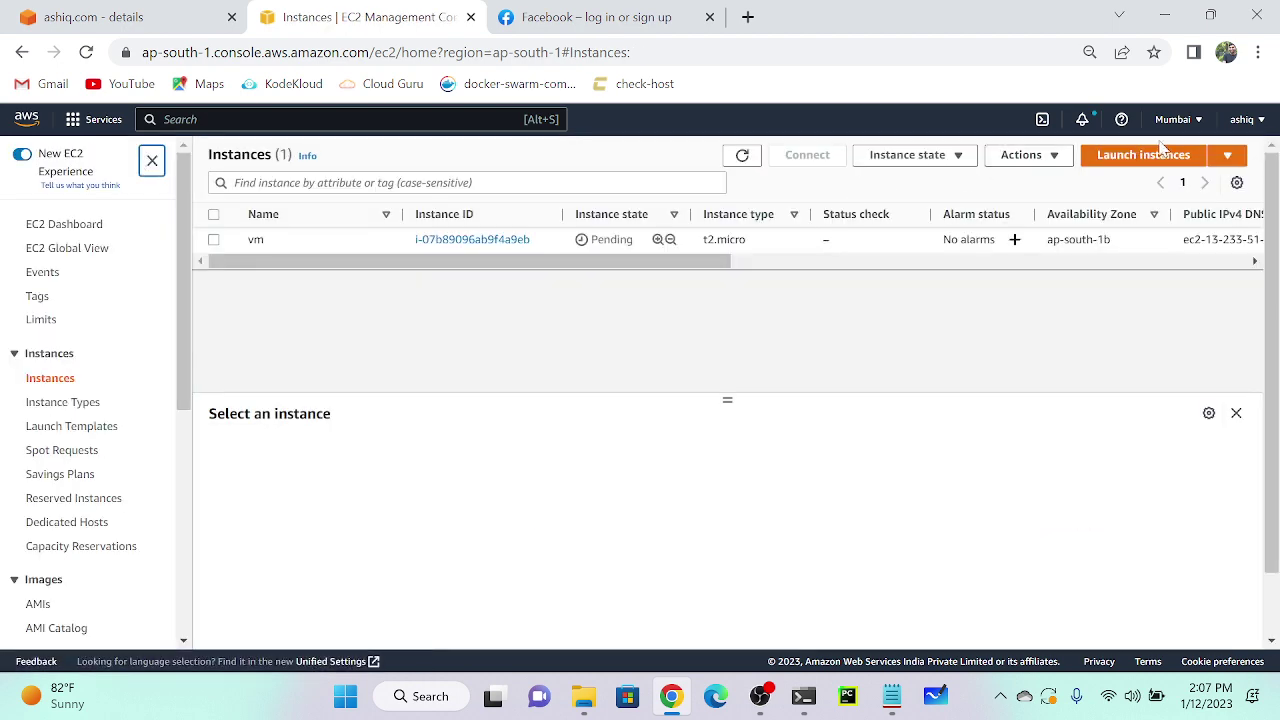
pyautogui.click(1160, 157)
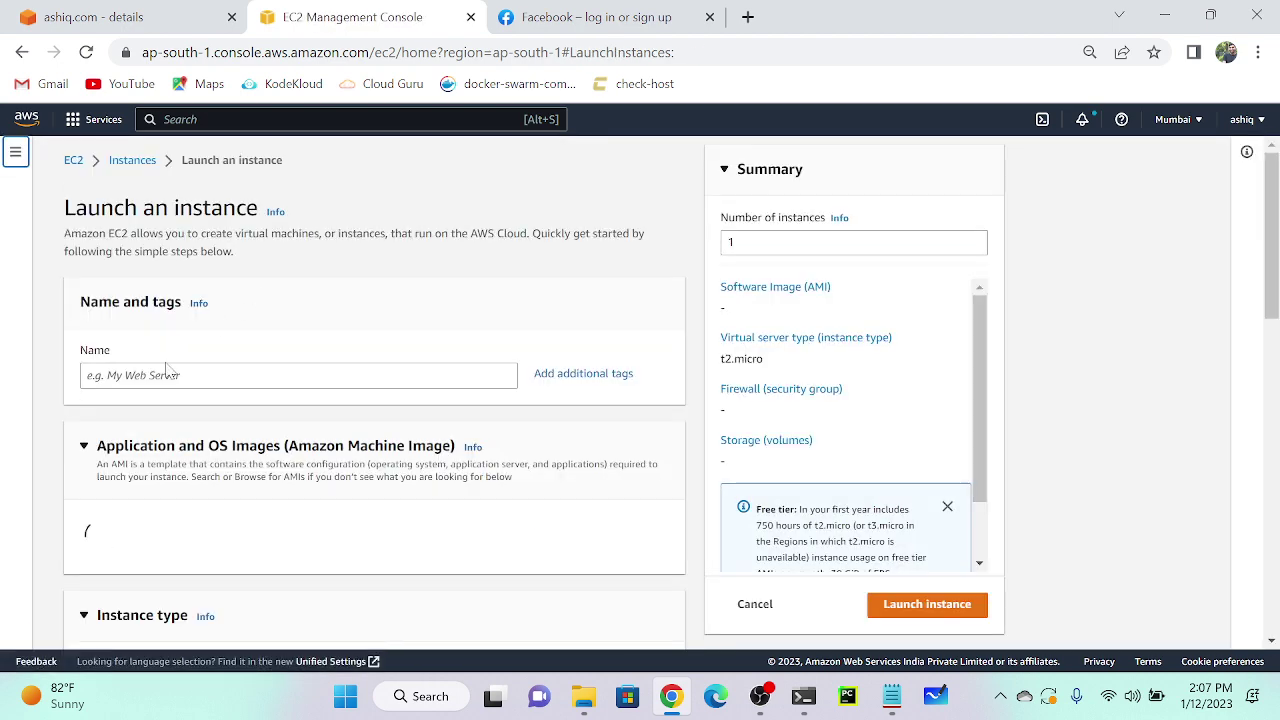
pyautogui.click(166, 375)
pyautogui.write('vm-2')
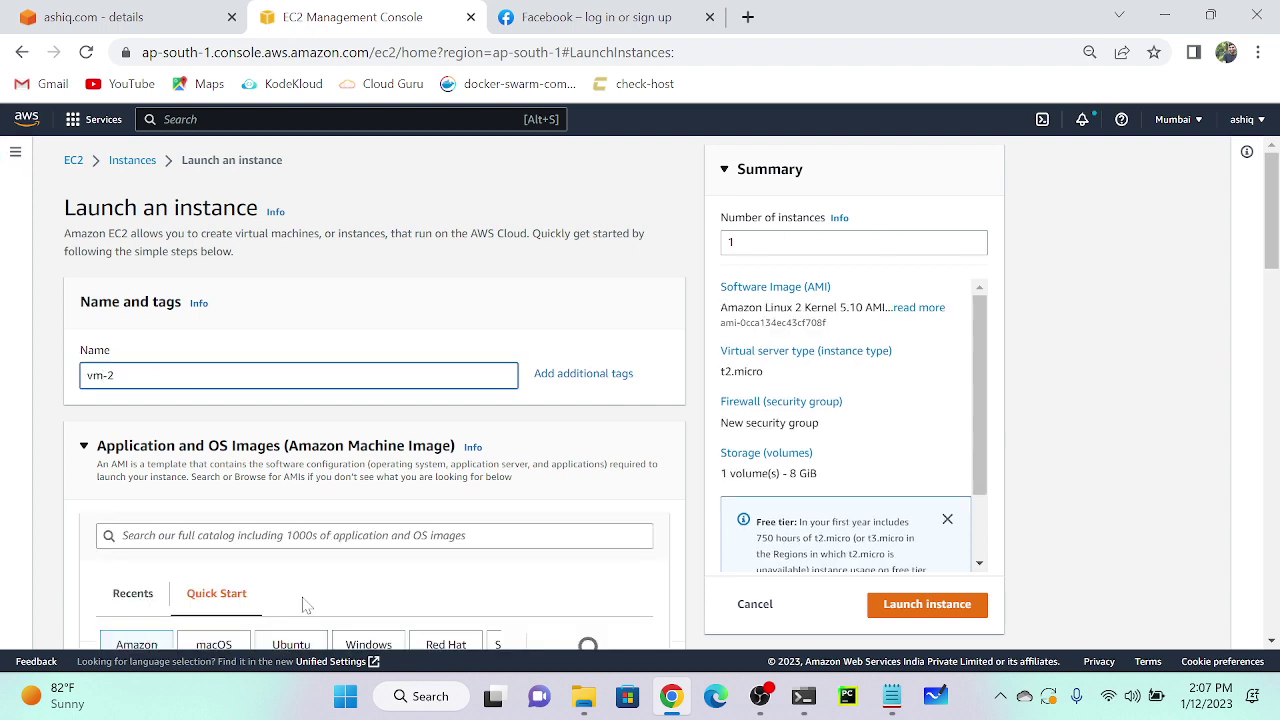
# Assign the key-1 key pair and the existing AutoScaling-SG security group to the vm-2 instance.
pyautogui.scroll(-10, 306, 605)
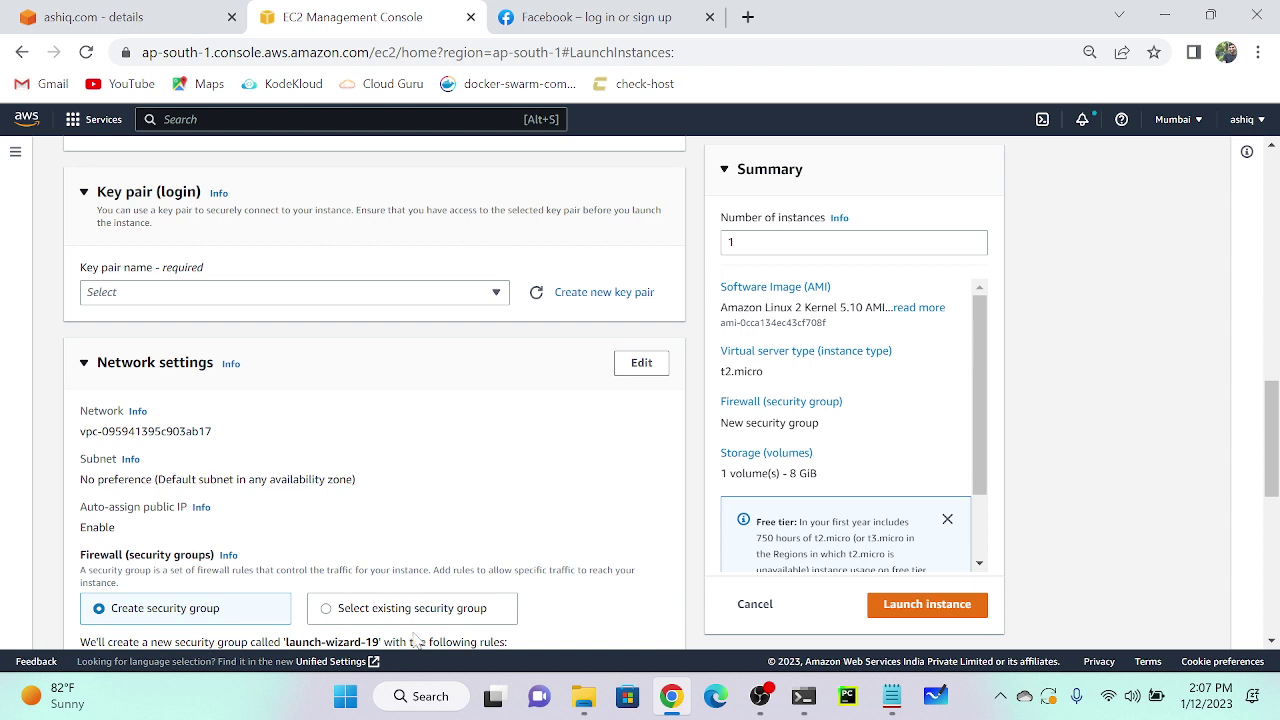
pyautogui.click(420, 617)
pyautogui.click(377, 292)
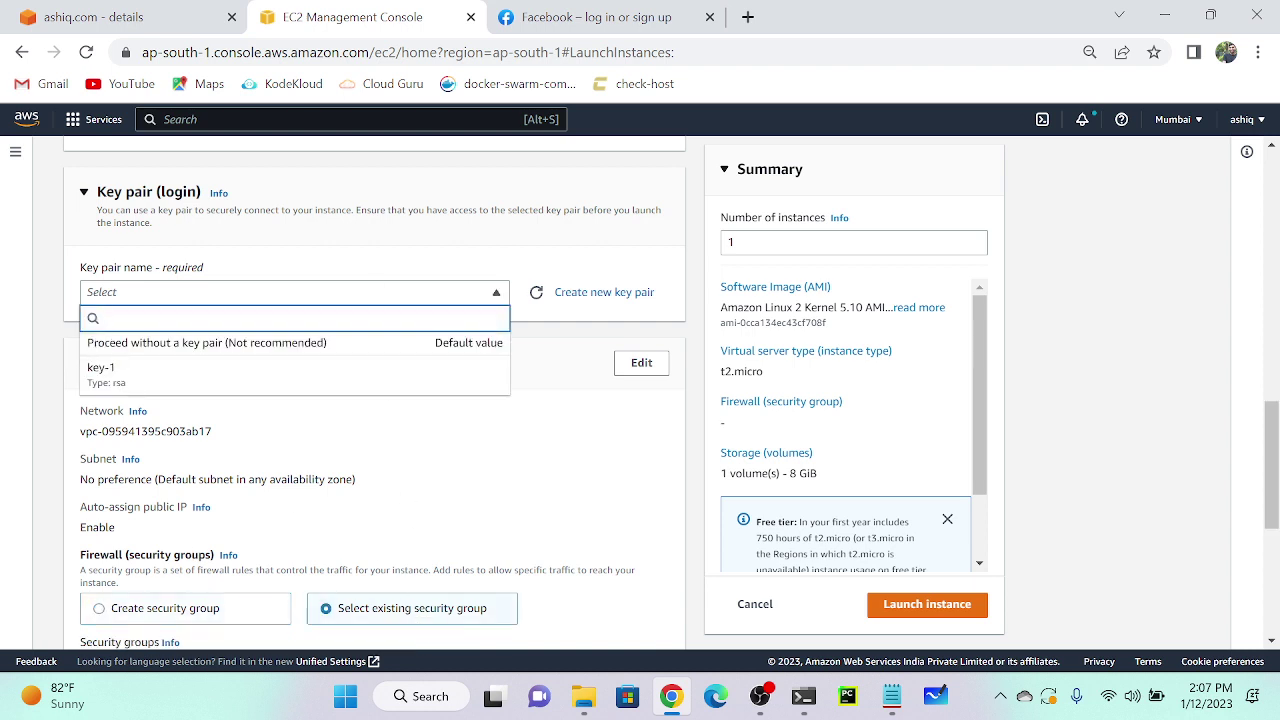
pyautogui.click(287, 369)
pyautogui.scroll(-2, 287, 368)
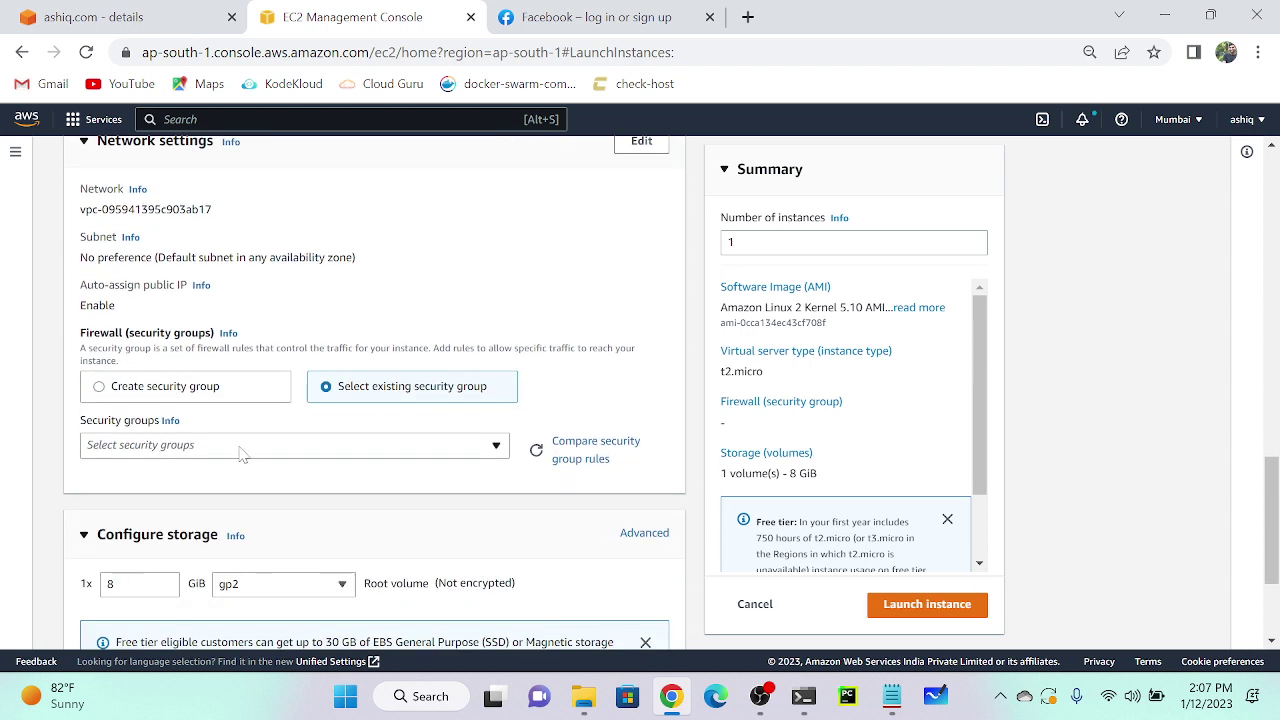
pyautogui.click(240, 445)
pyautogui.write('auo')
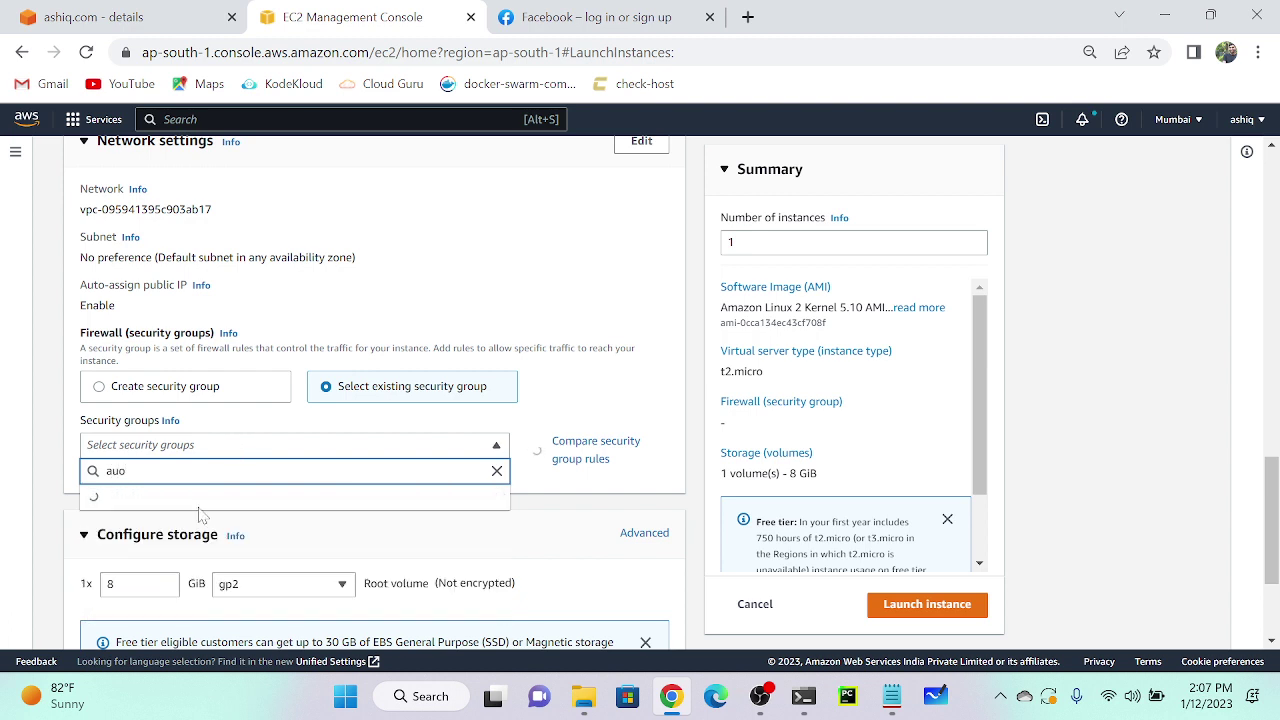
pyautogui.write('auto')
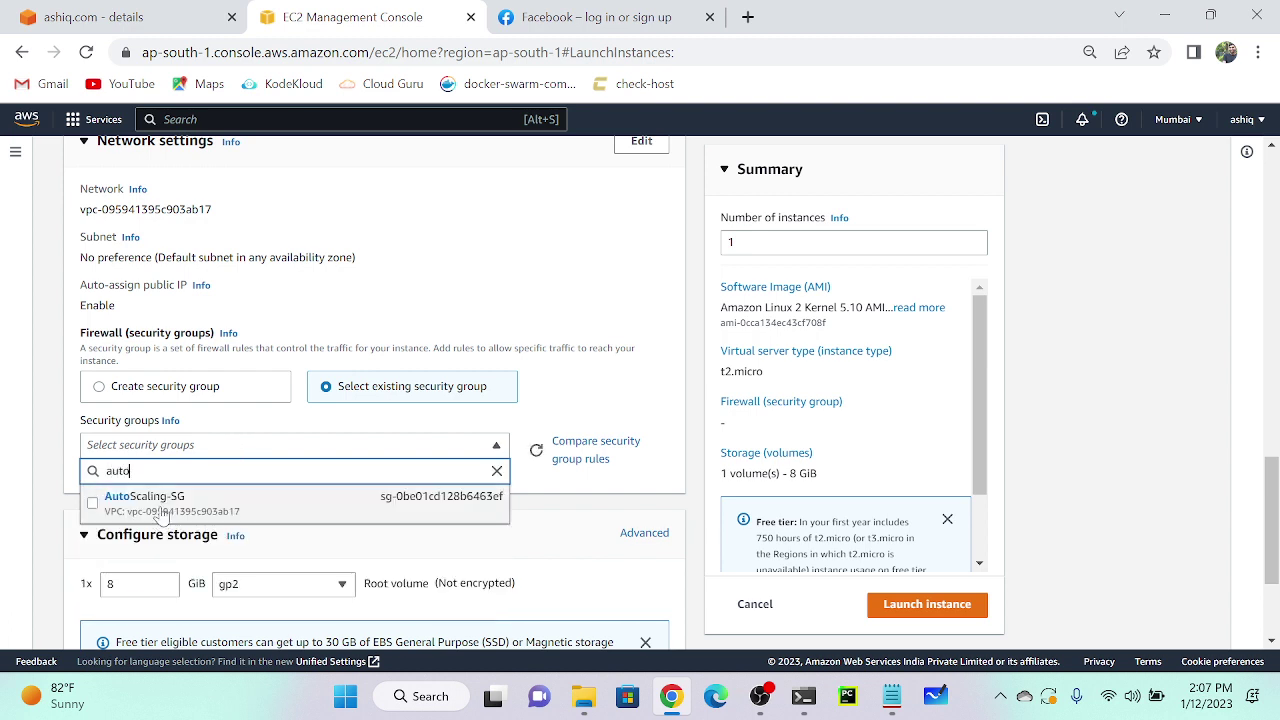
pyautogui.click(158, 503)
# Paste the copied home script into the advanced User data of vm-2, launch the instance and return to the instances list.
pyautogui.scroll(-2, 165, 515)
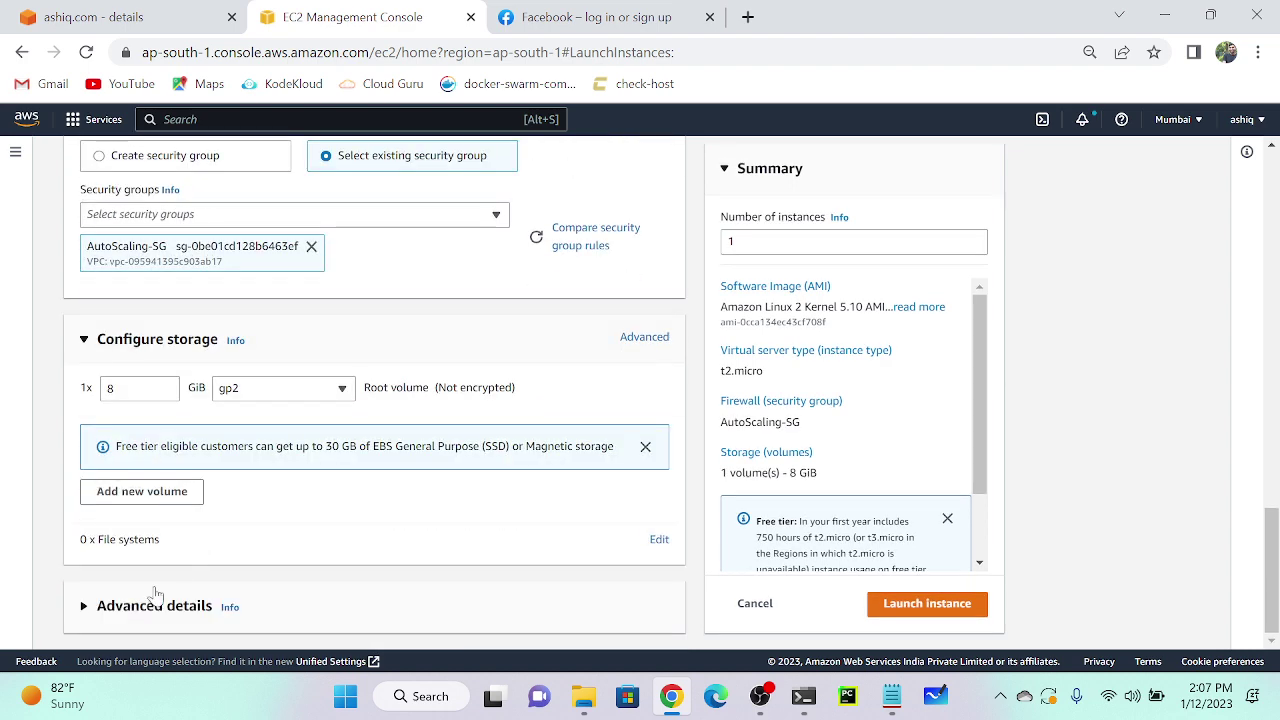
pyautogui.click(156, 600)
pyautogui.scroll(-10, 180, 580)
pyautogui.scroll(-3, 252, 617)
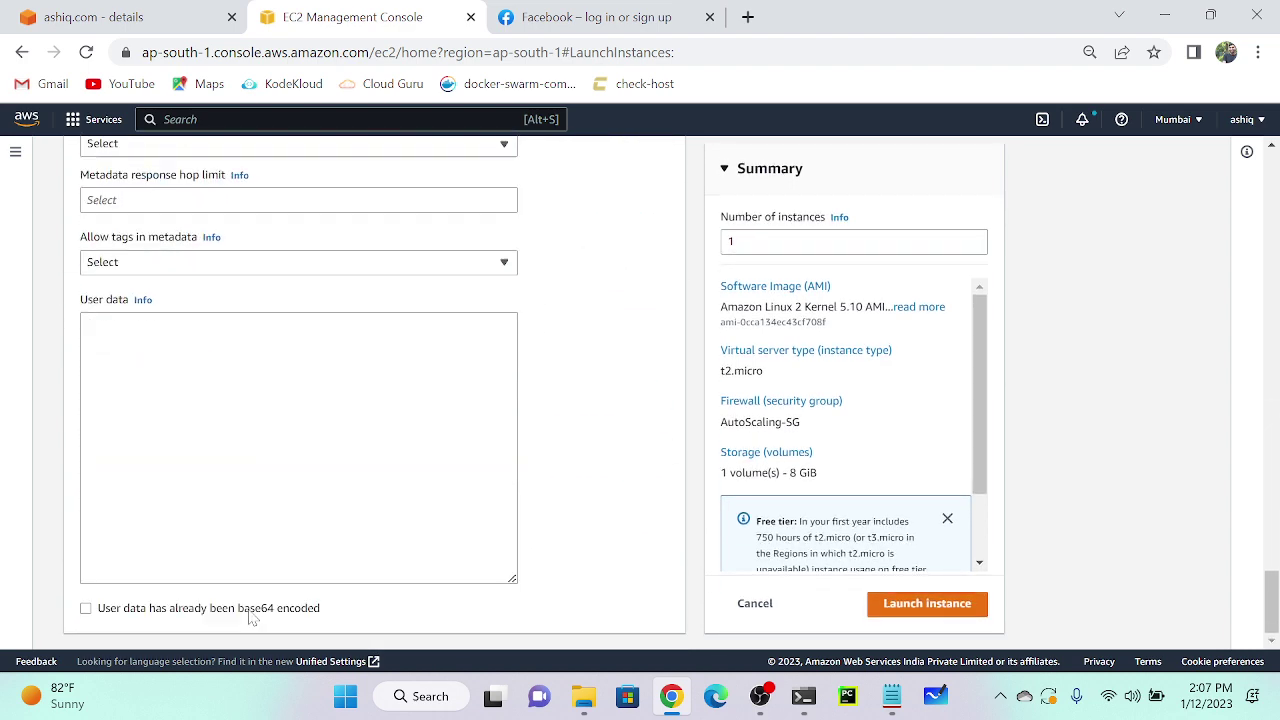
pyautogui.click(252, 450)
pyautogui.hotkey('ctrl', 'v')
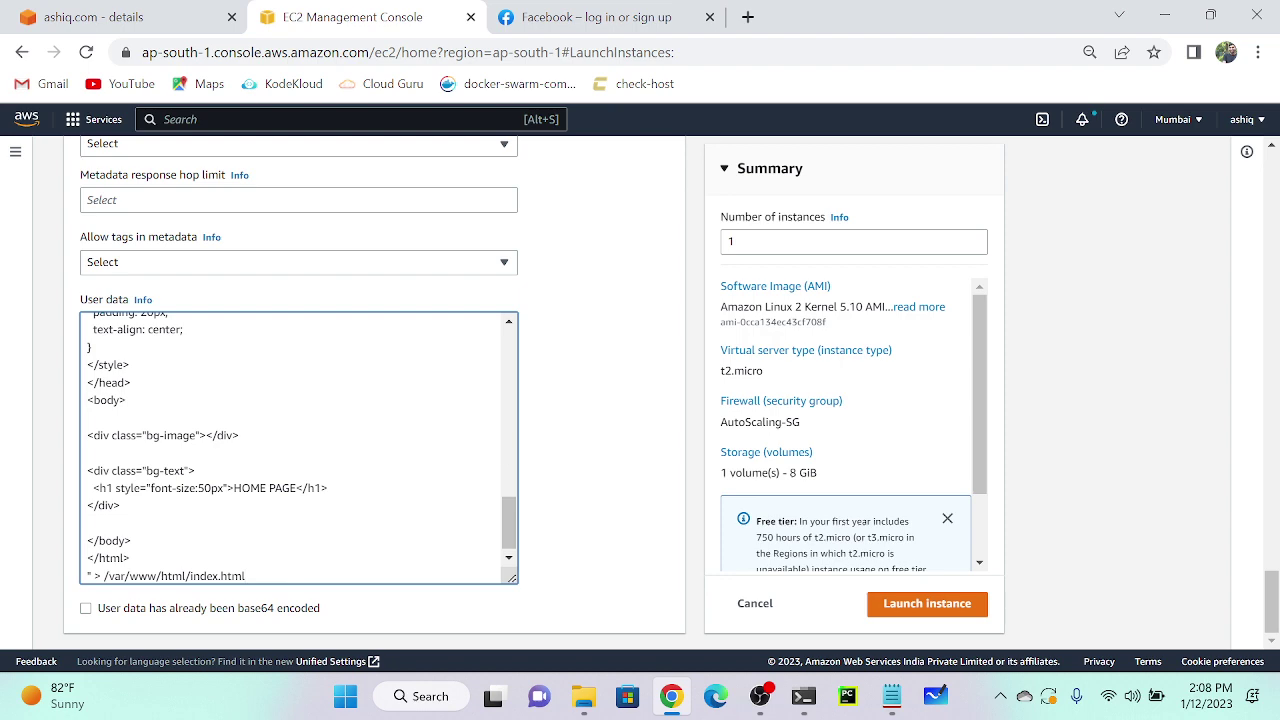
pyautogui.click(925, 609)
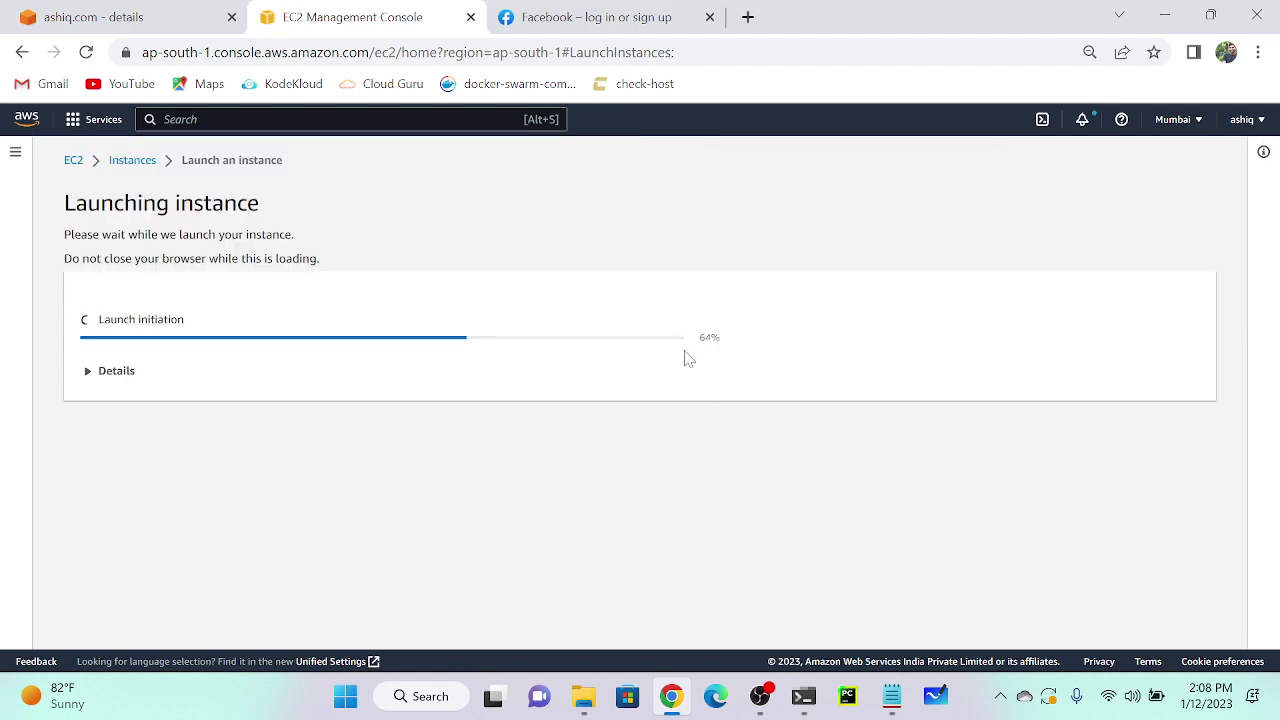
pyautogui.click(132, 161)
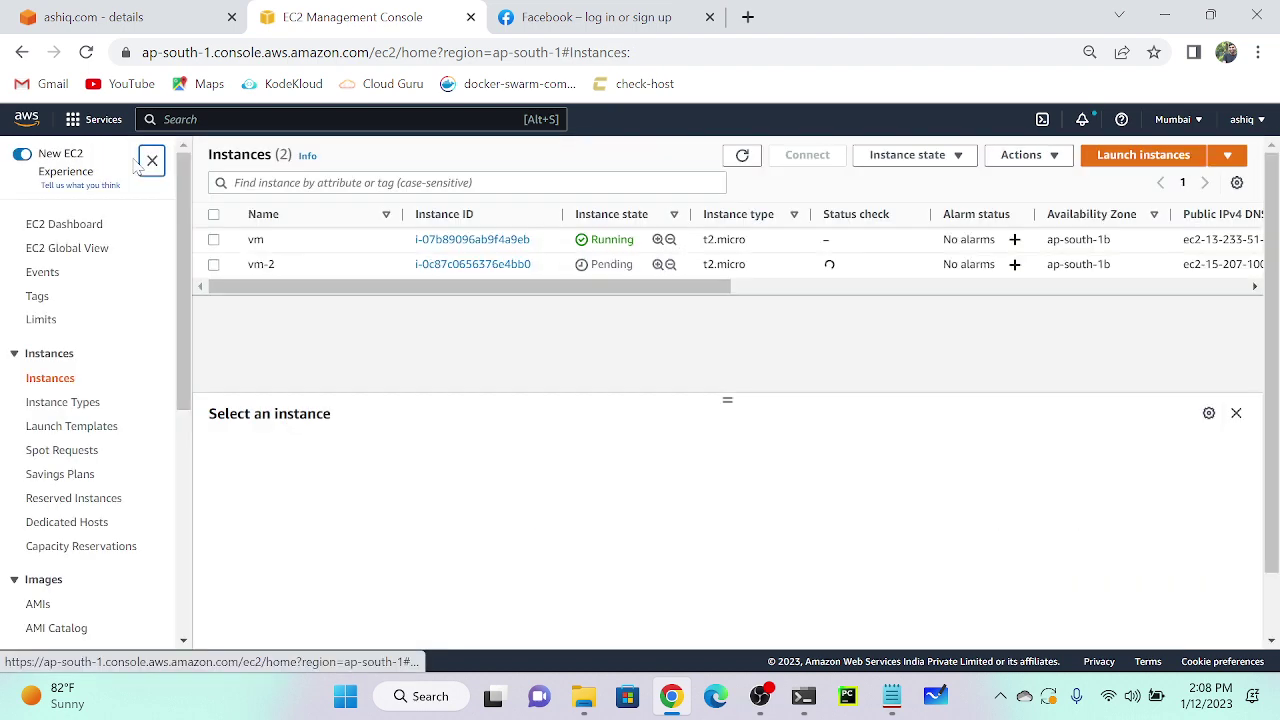
# Rename the first instance, vm, as vm-1.
pyautogui.click(282, 247)
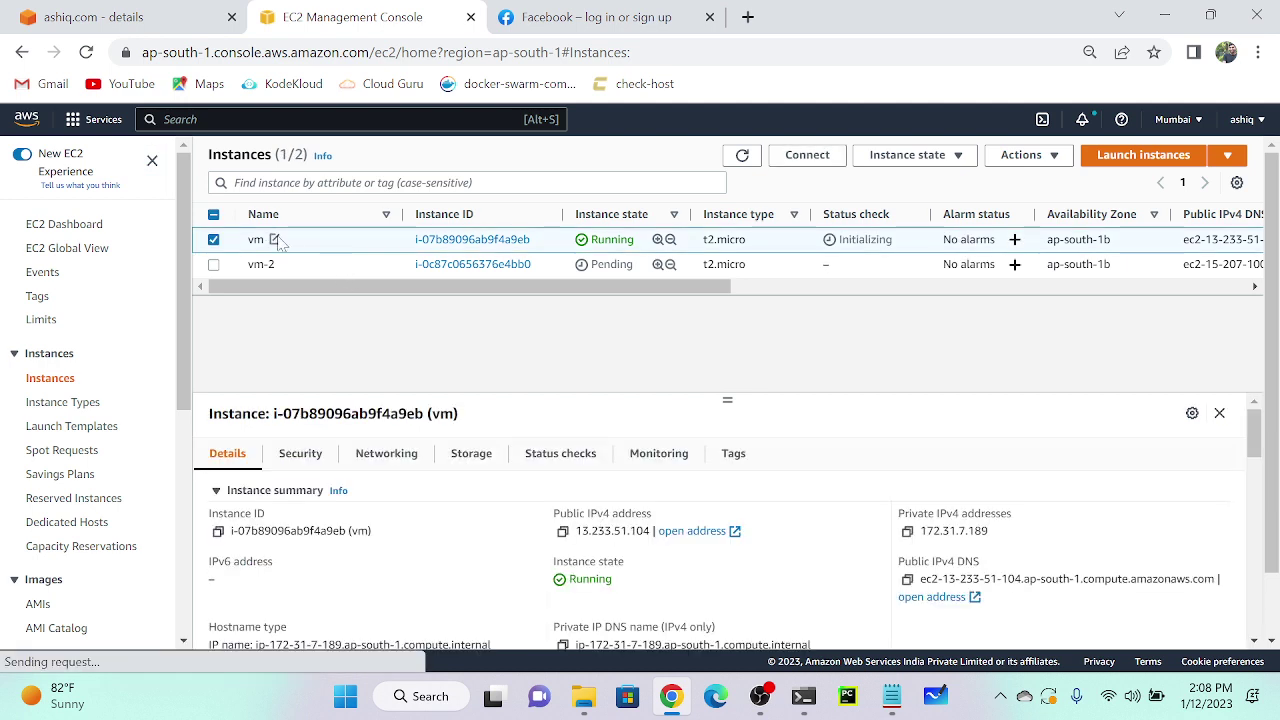
pyautogui.click(275, 241)
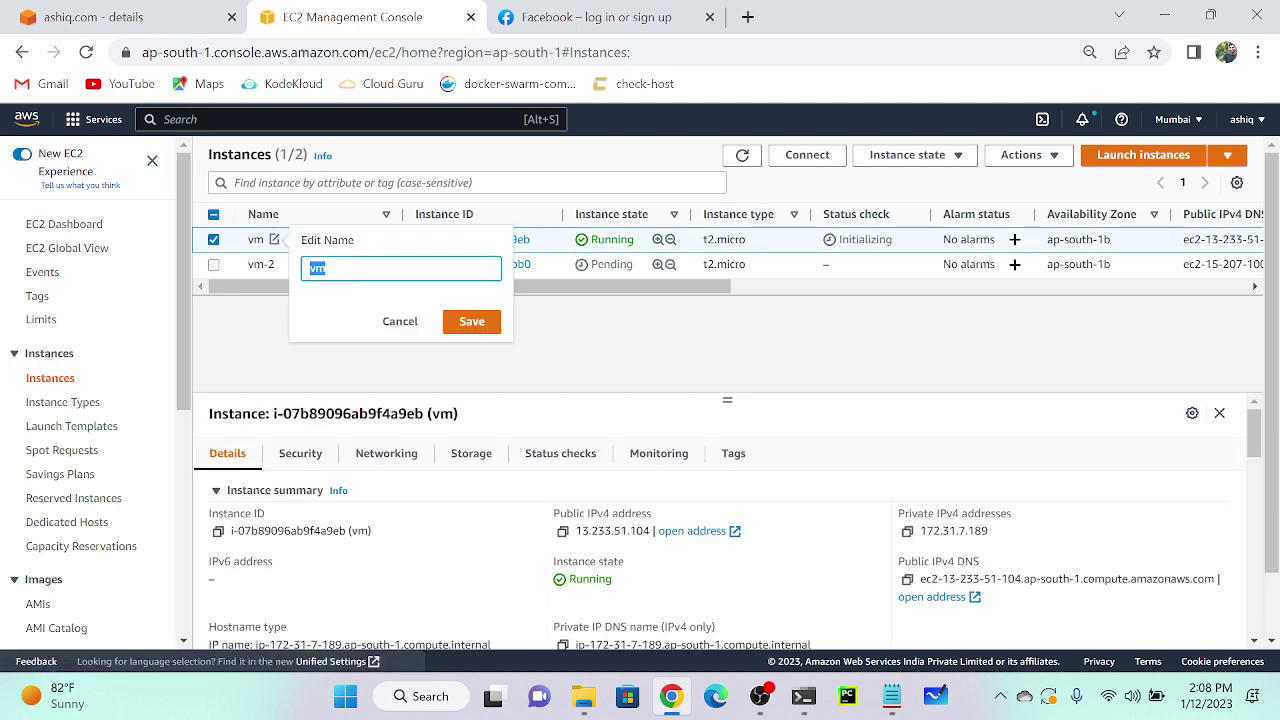
pyautogui.write('vm-21')
pyautogui.press('Return')
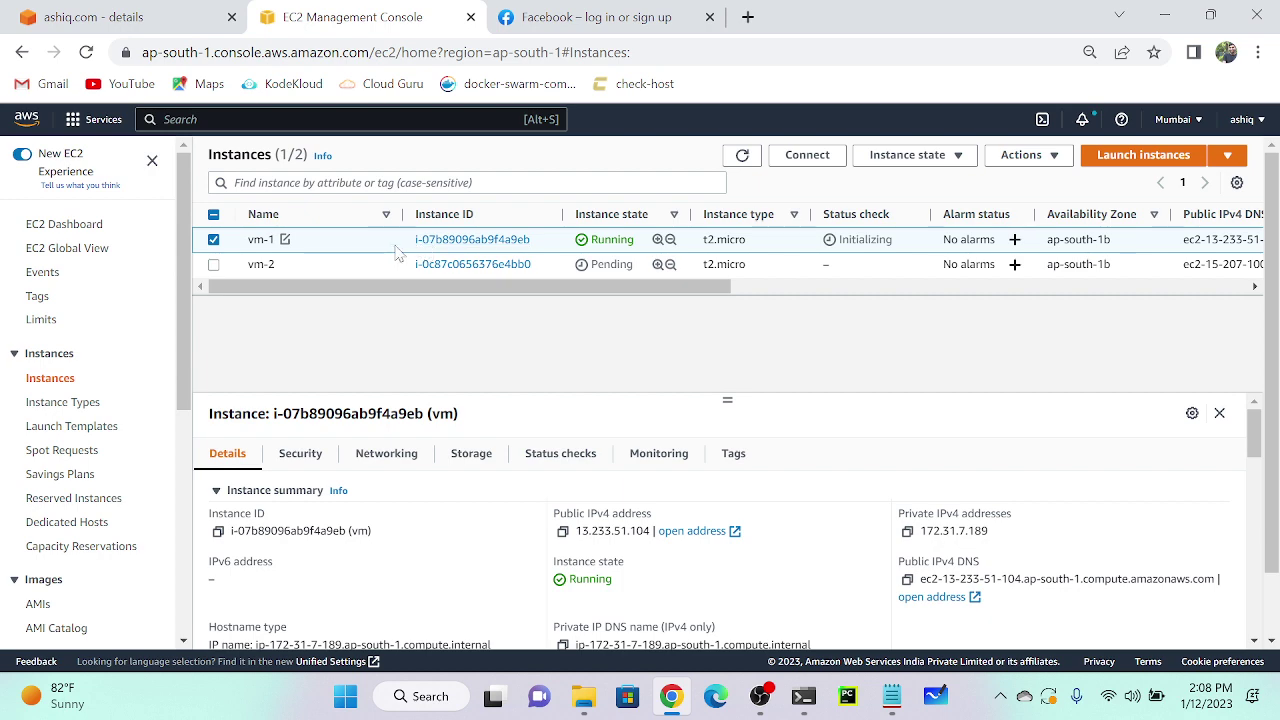
# Copy the public IPv4 address of vm-1 and load it in a new browser tab.
pyautogui.scroll(5, 565, 540)
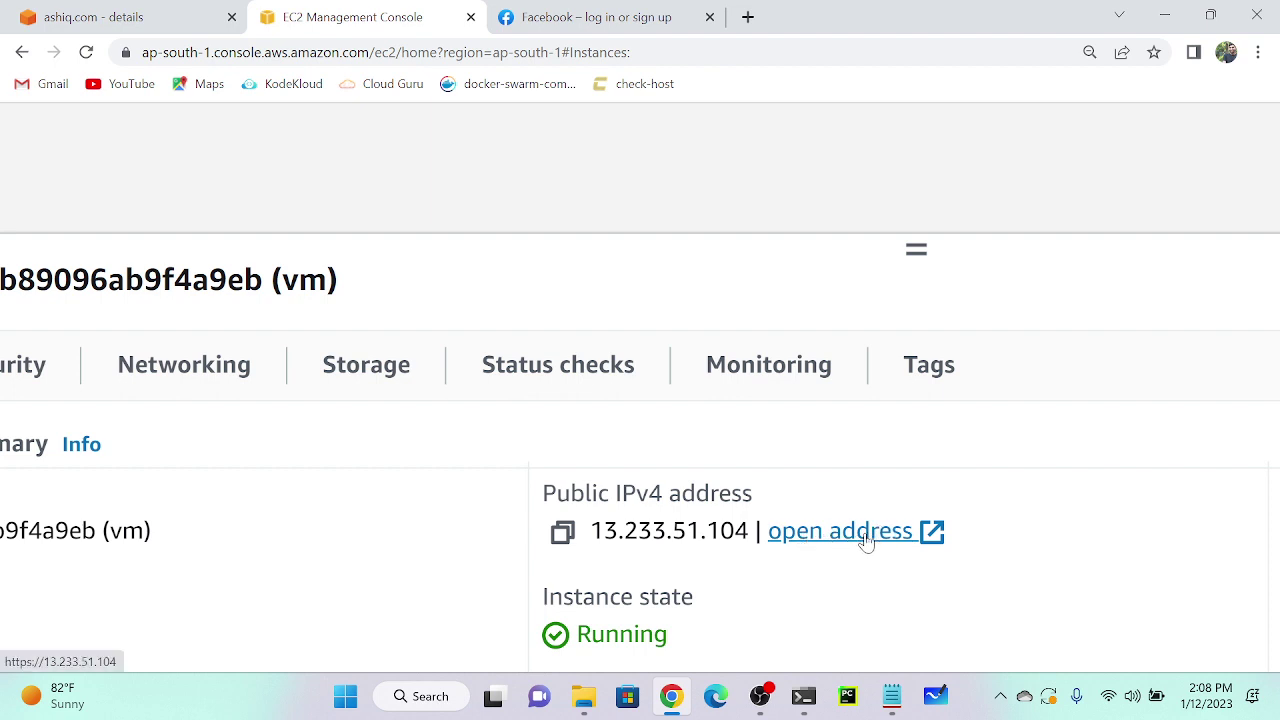
pyautogui.click(563, 532)
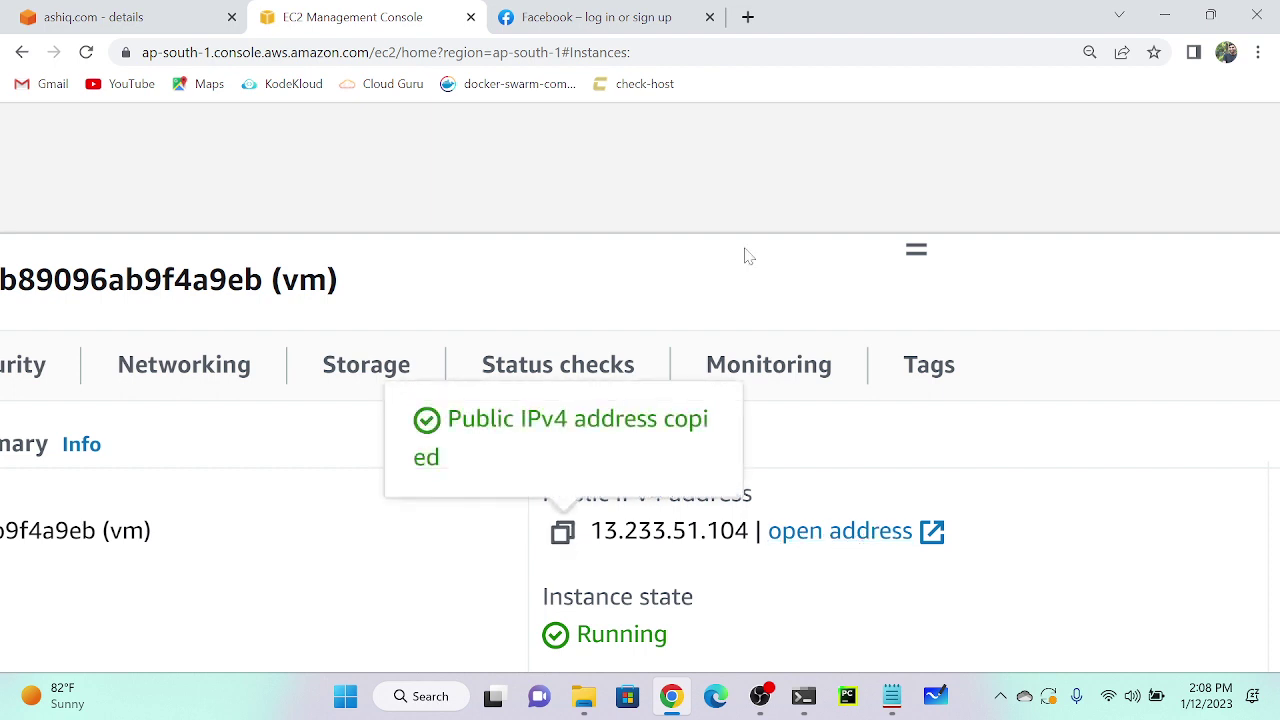
pyautogui.click(747, 17)
pyautogui.hotkey('ctrl', 'v')
pyautogui.press('Return')
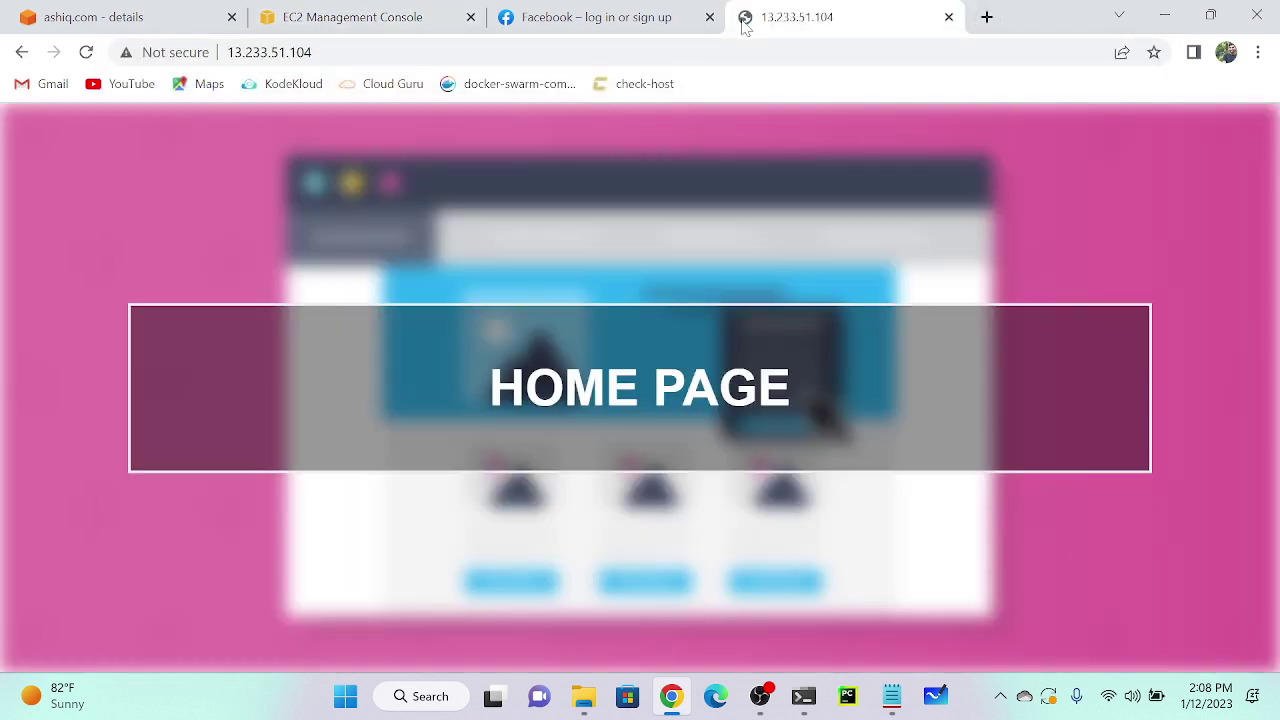
# Open vm-1 through its open address link, change the URL's protocol to http, reload the page and close that tab.
pyautogui.click(336, 10)
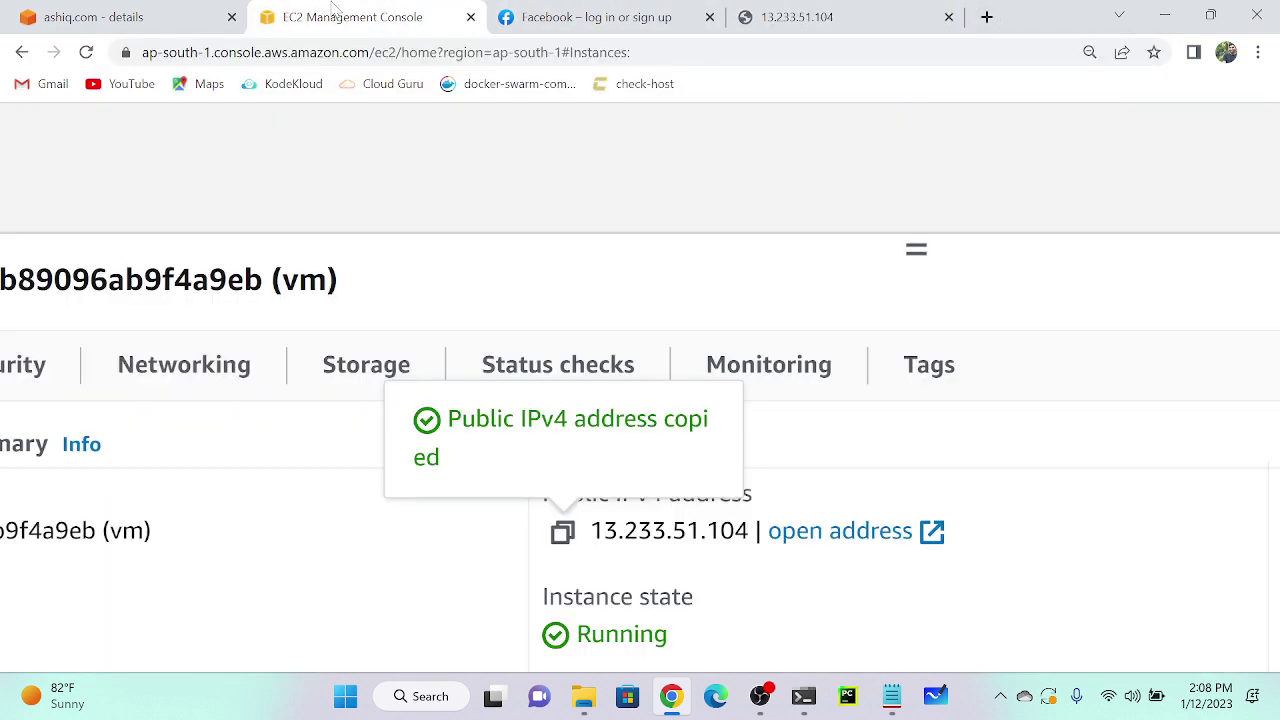
pyautogui.click(866, 531)
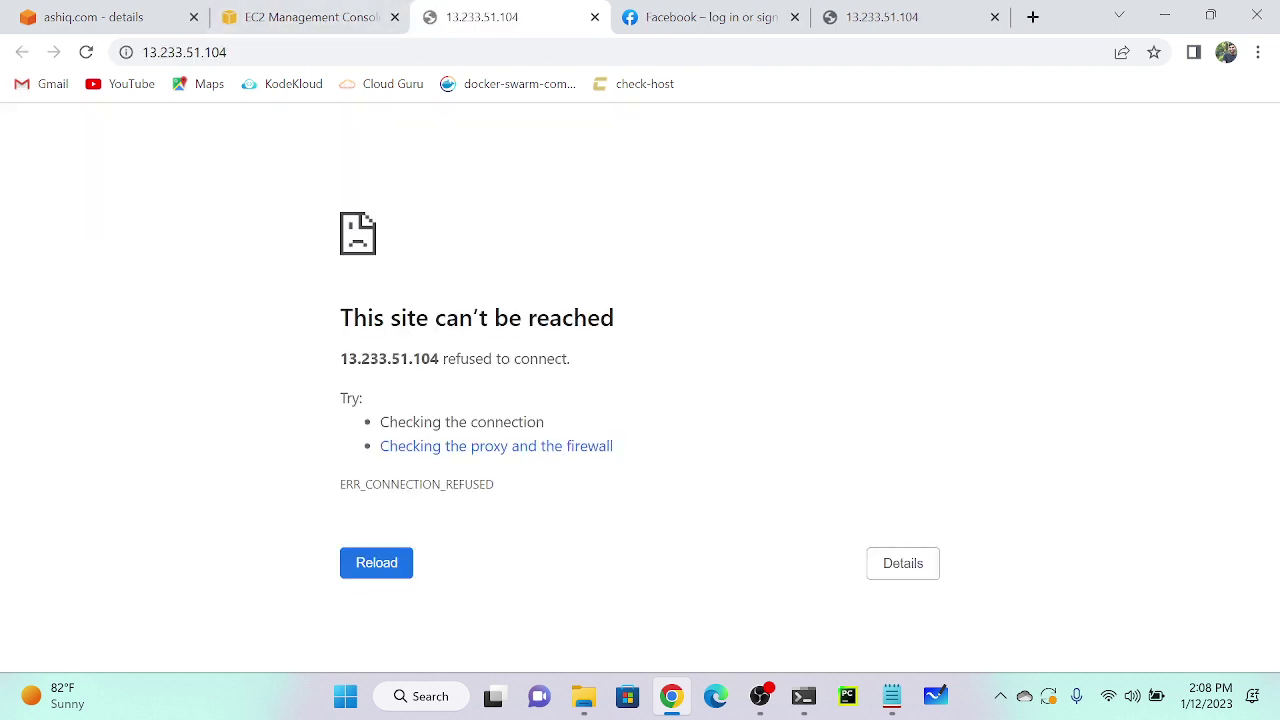
pyautogui.press('F5')
pyautogui.hotkey('ctrl', 'l')
pyautogui.press('Left')
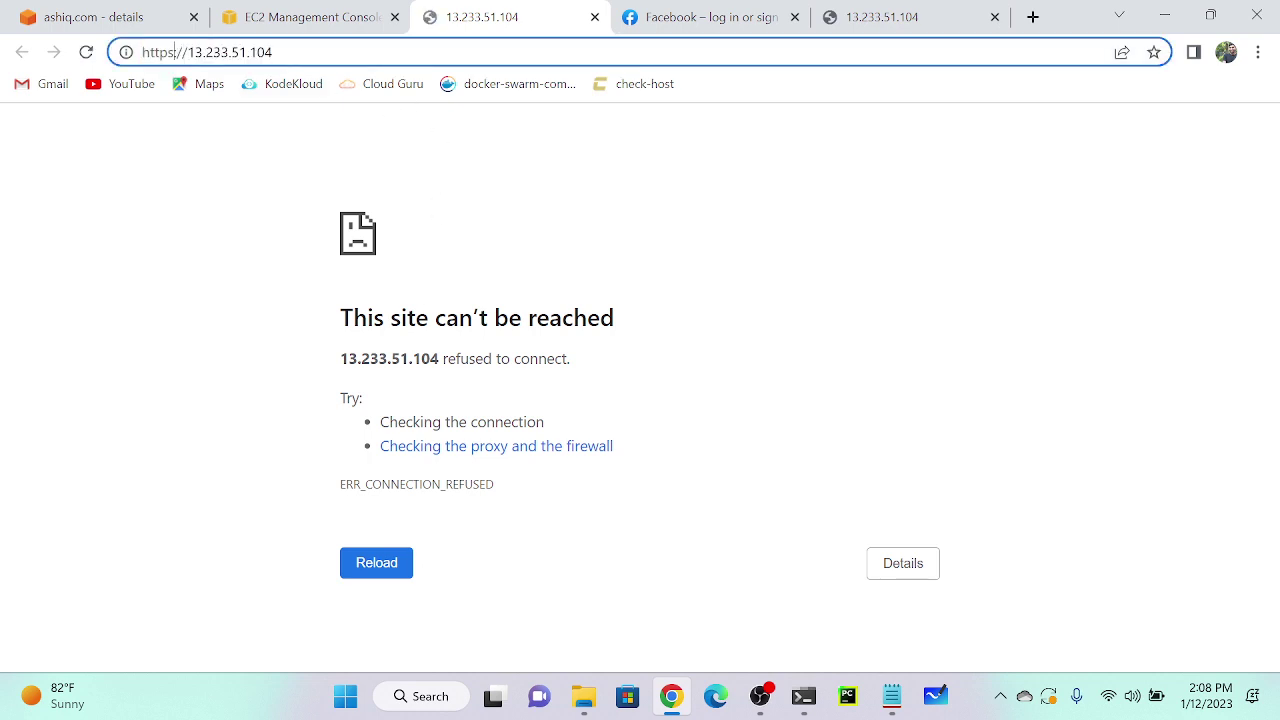
pyautogui.press('BackSpace')
pyautogui.press('Return')
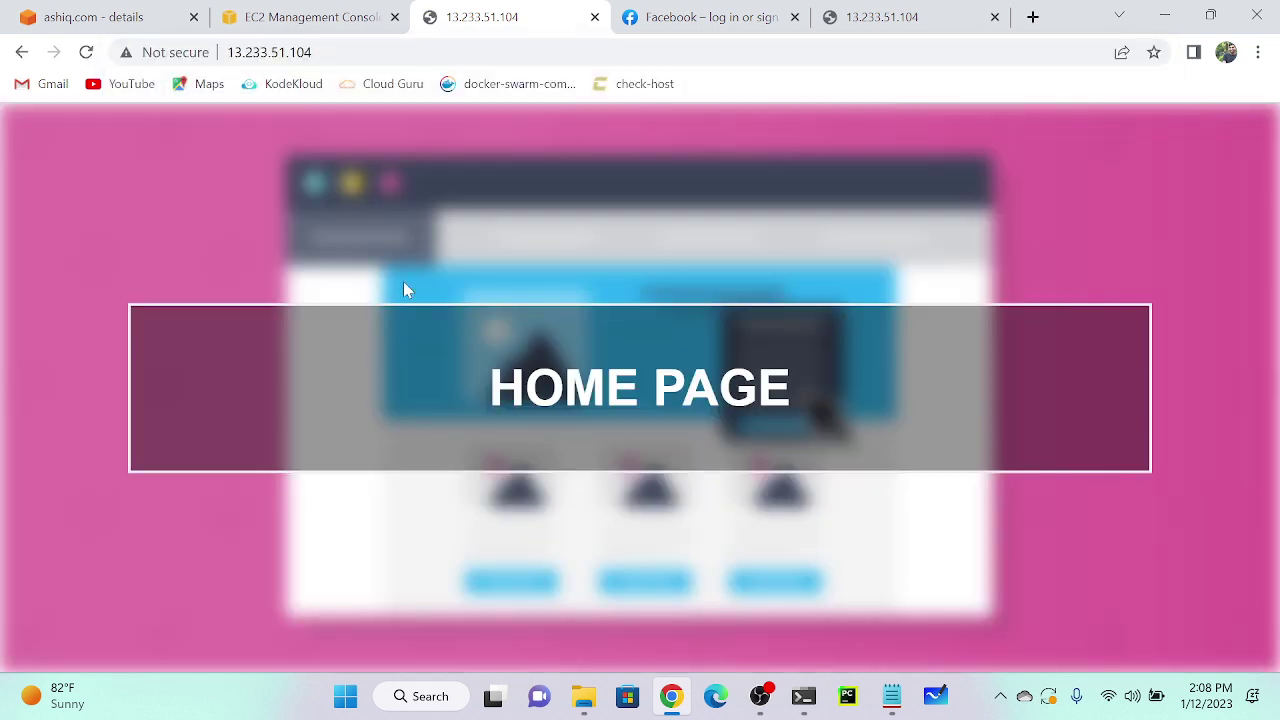
pyautogui.click(594, 17)
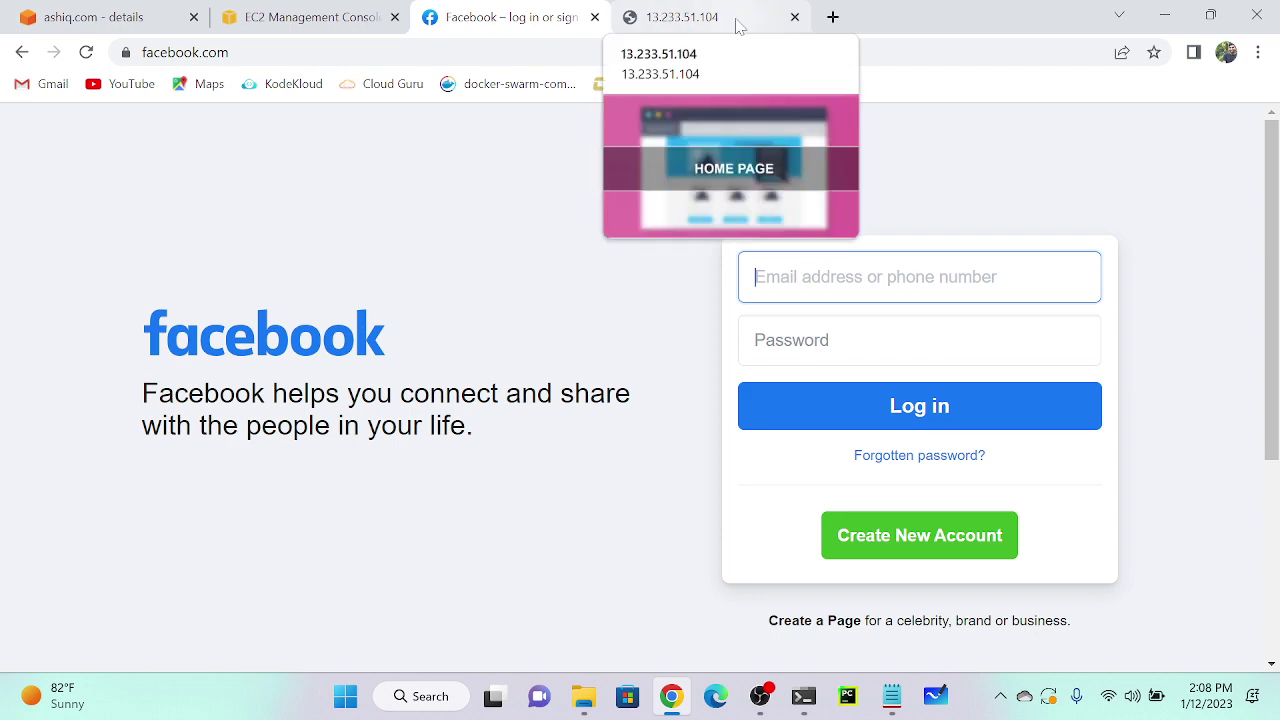
# Copy the public IPv4 address of vm-2 and load it in a new browser tab.
pyautogui.click(305, 17)
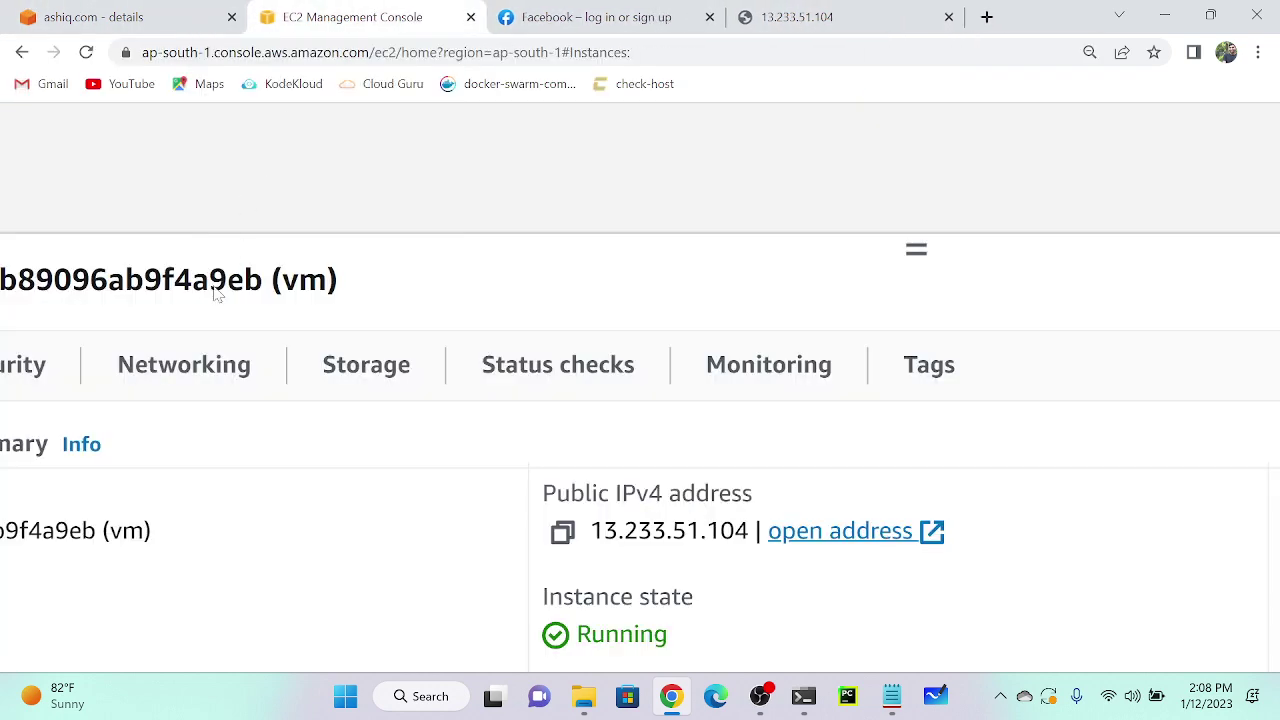
pyautogui.click(225, 280)
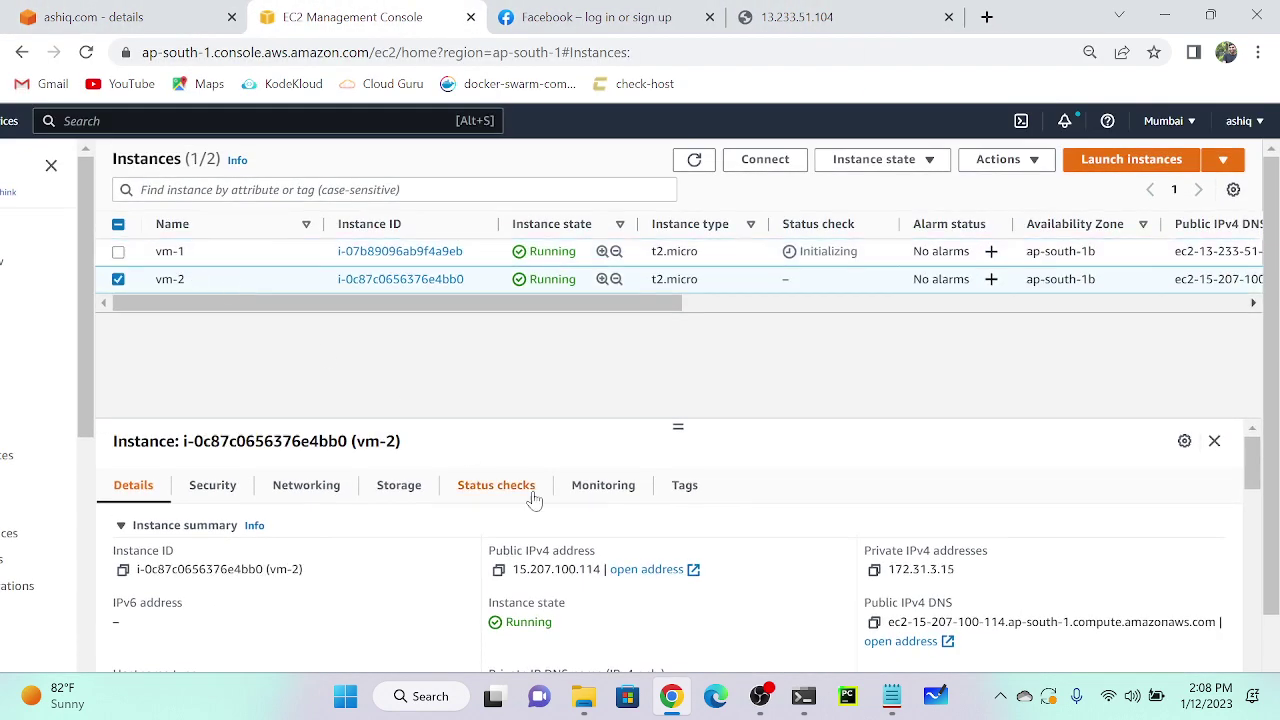
pyautogui.click(497, 570)
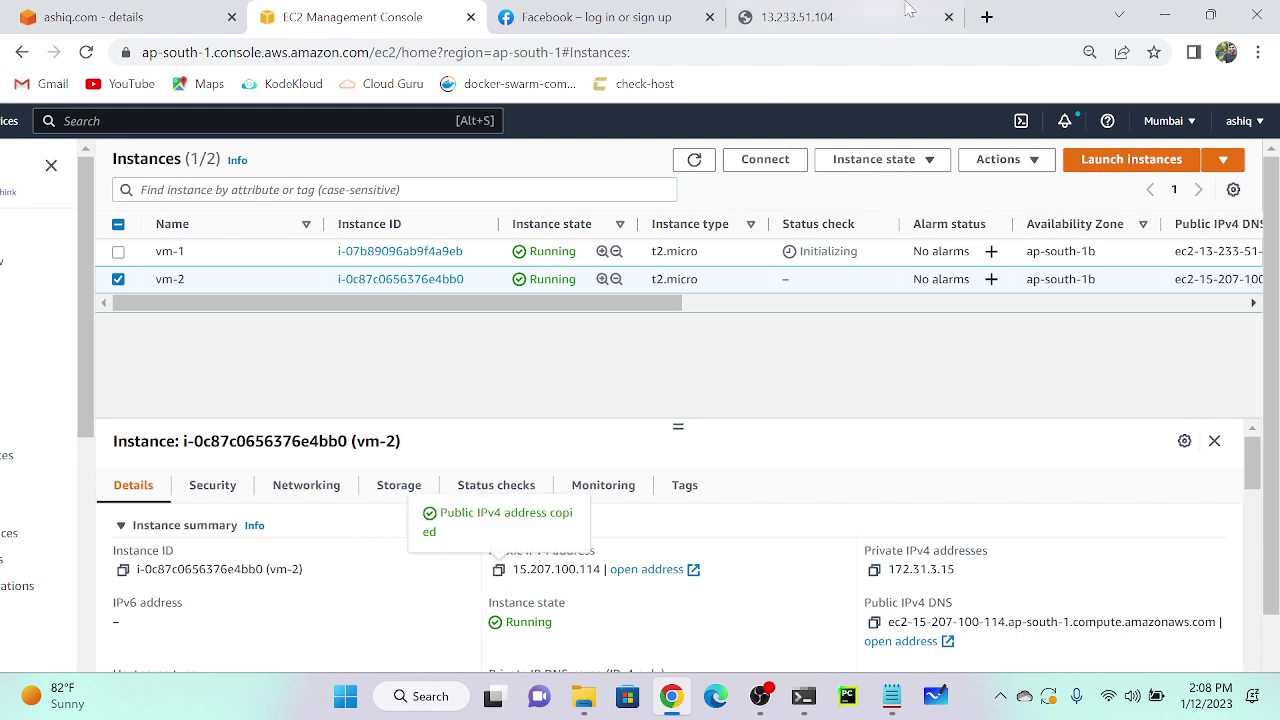
pyautogui.click(987, 17)
pyautogui.hotkey('ctrl', 'v')
pyautogui.press('Return')
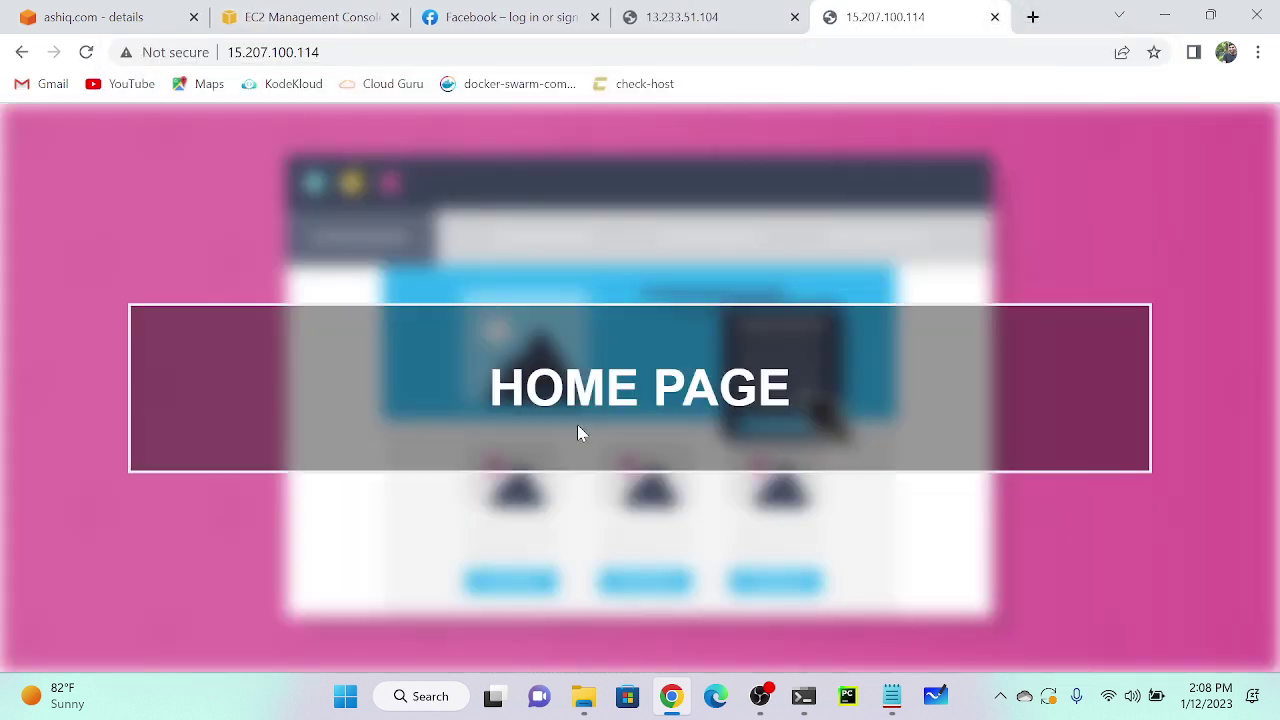
# Review the public IPv4 addresses of vm-1 and vm-2 in the EC2 console and copy the address of vm-1.
pyautogui.click(300, 17)
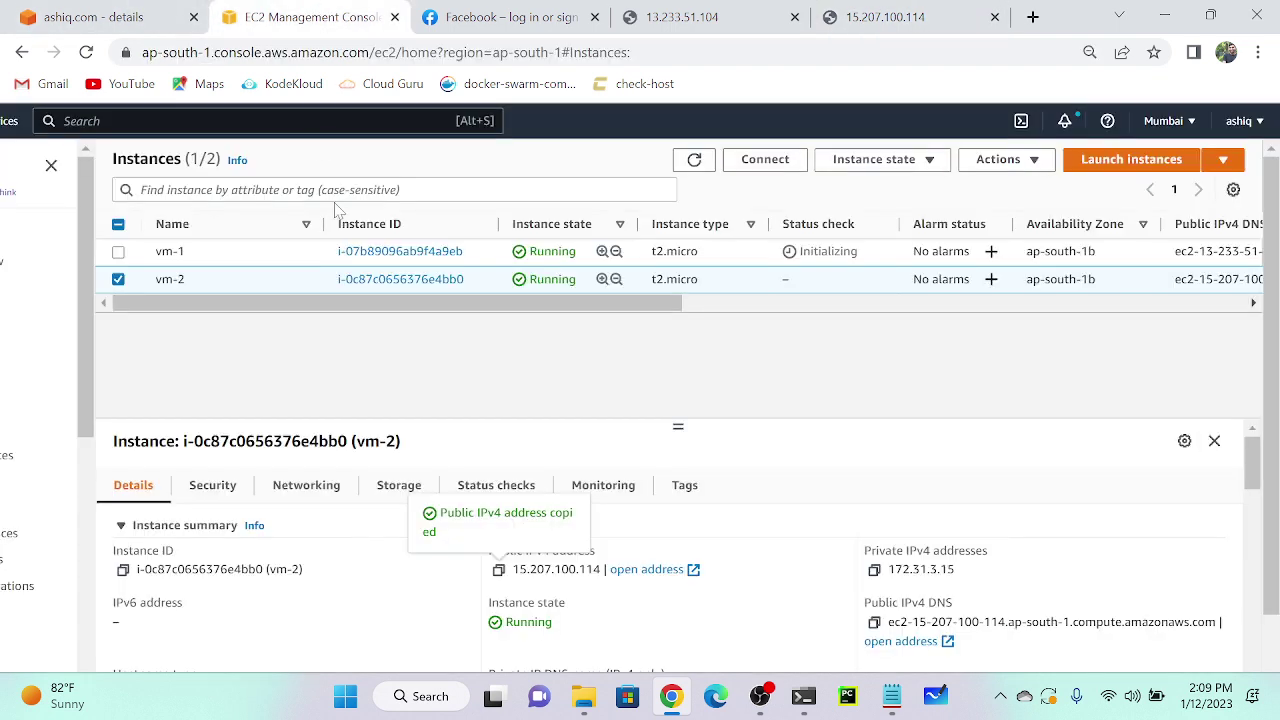
pyautogui.click(222, 251)
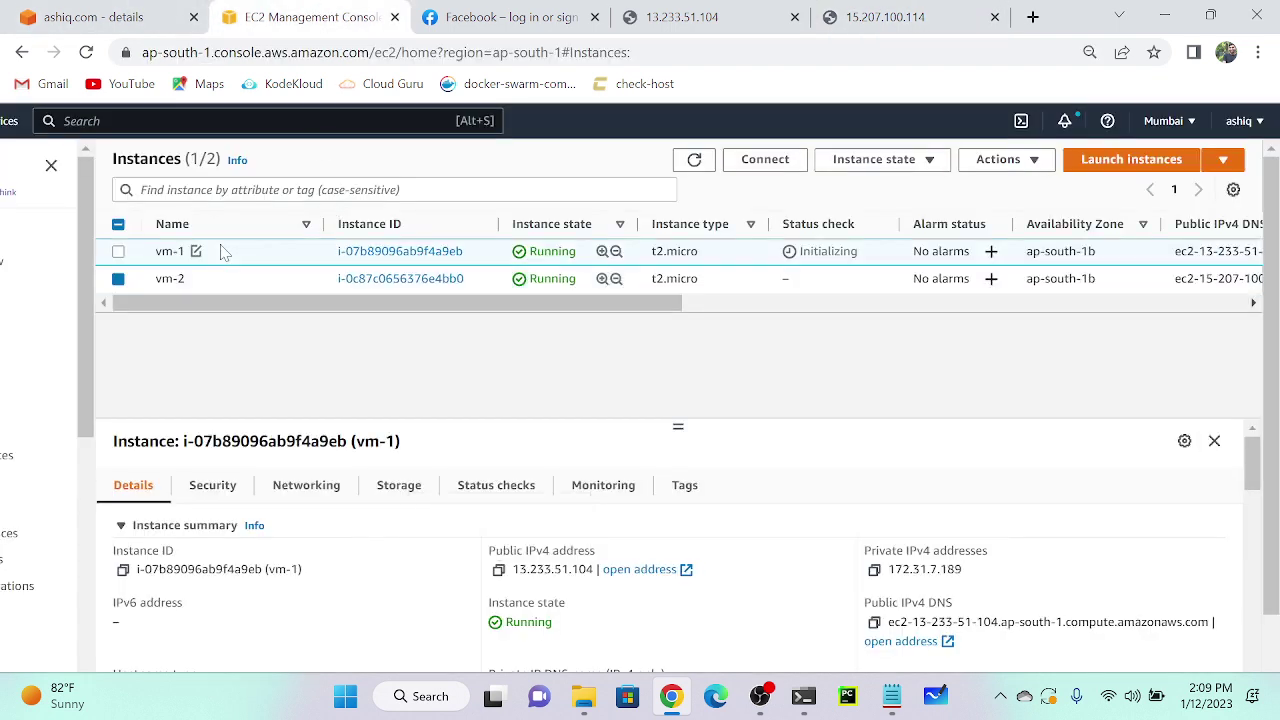
pyautogui.scroll(3, 590, 592)
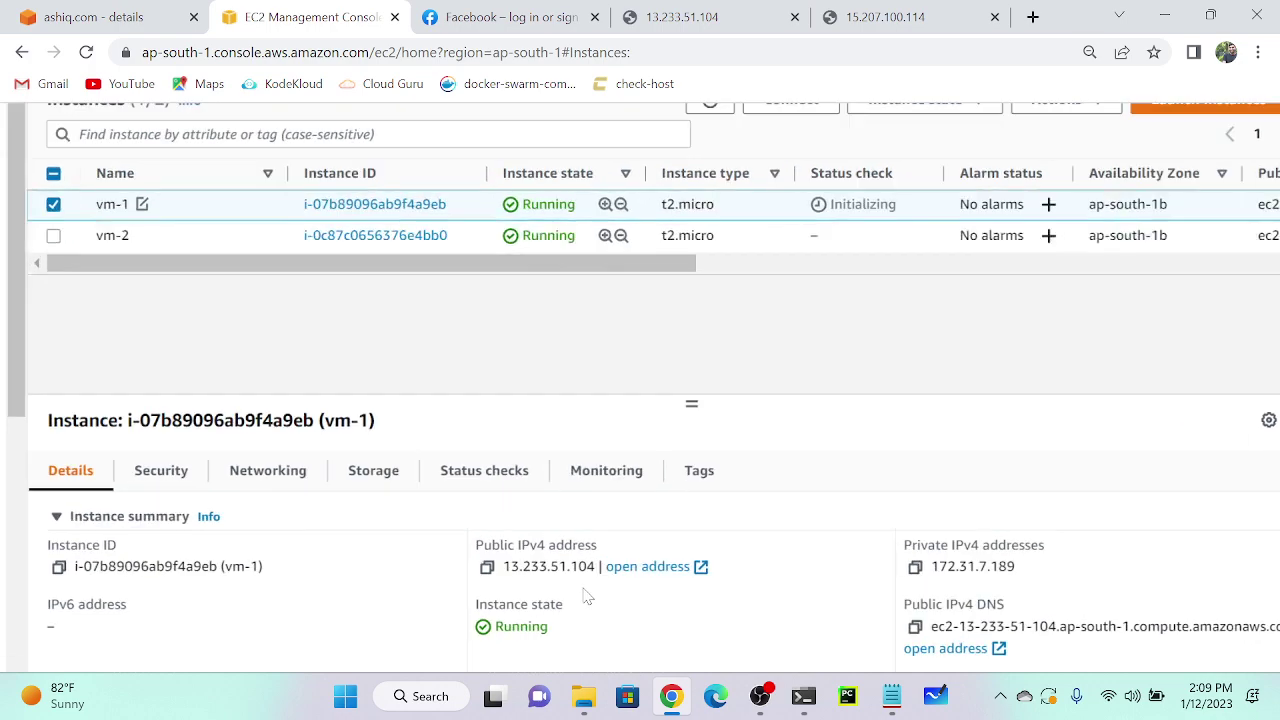
pyautogui.scroll(-3, 388, 268)
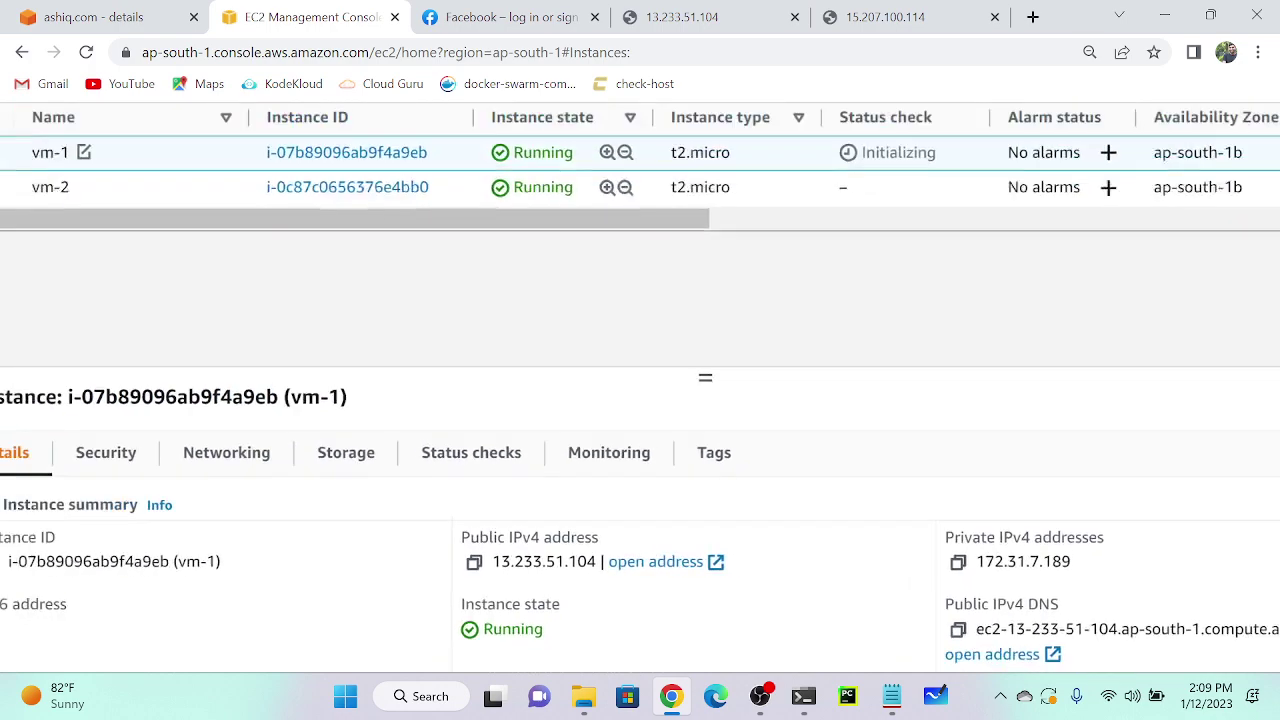
pyautogui.click(390, 265)
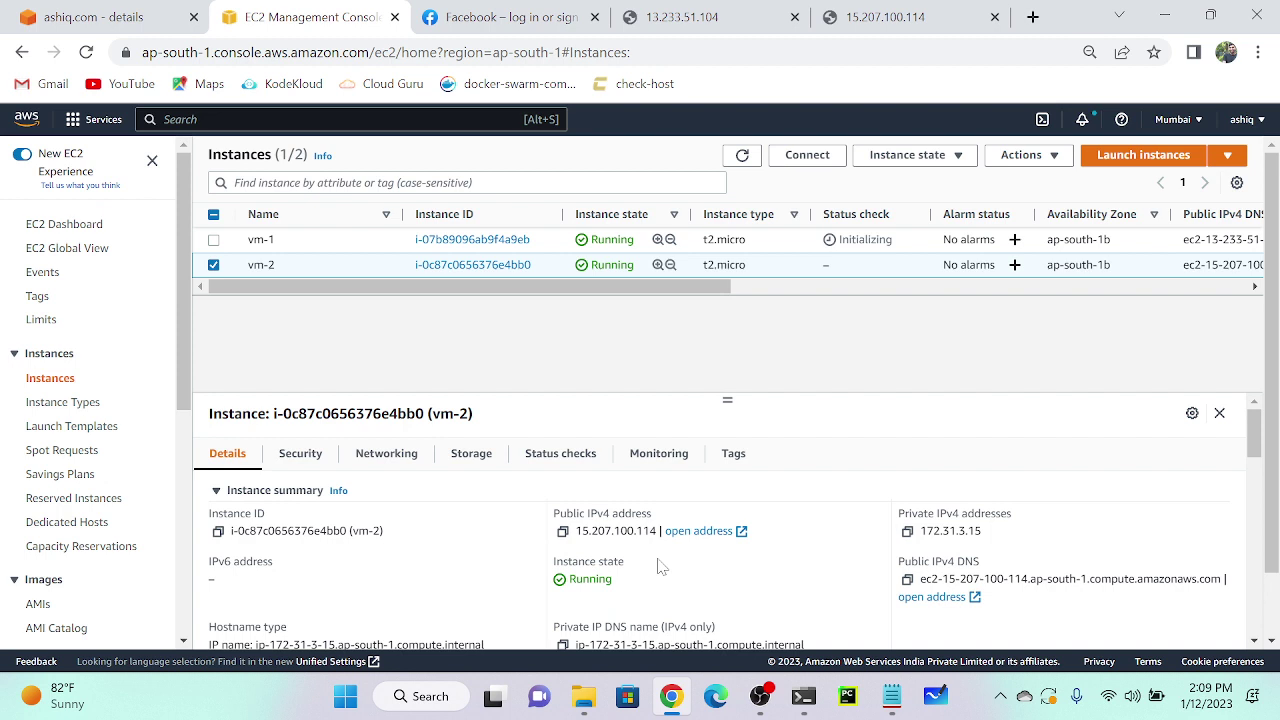
pyautogui.click(368, 244)
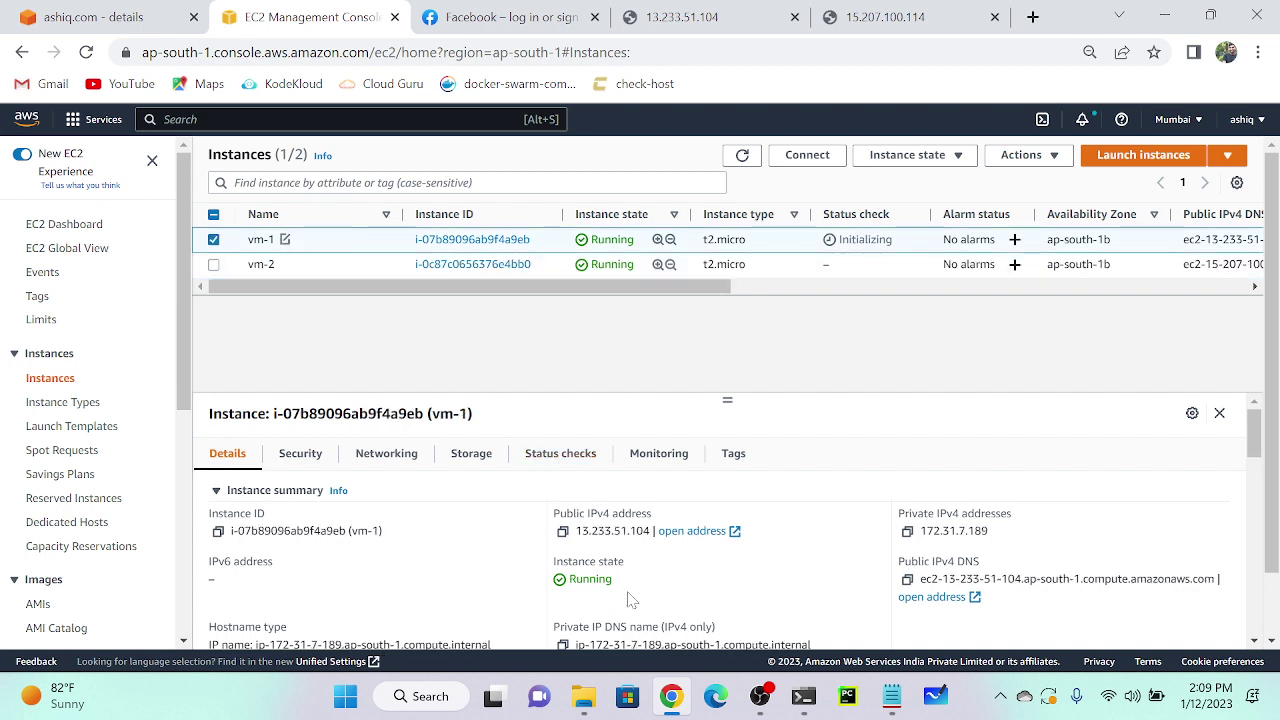
pyautogui.click(562, 532)
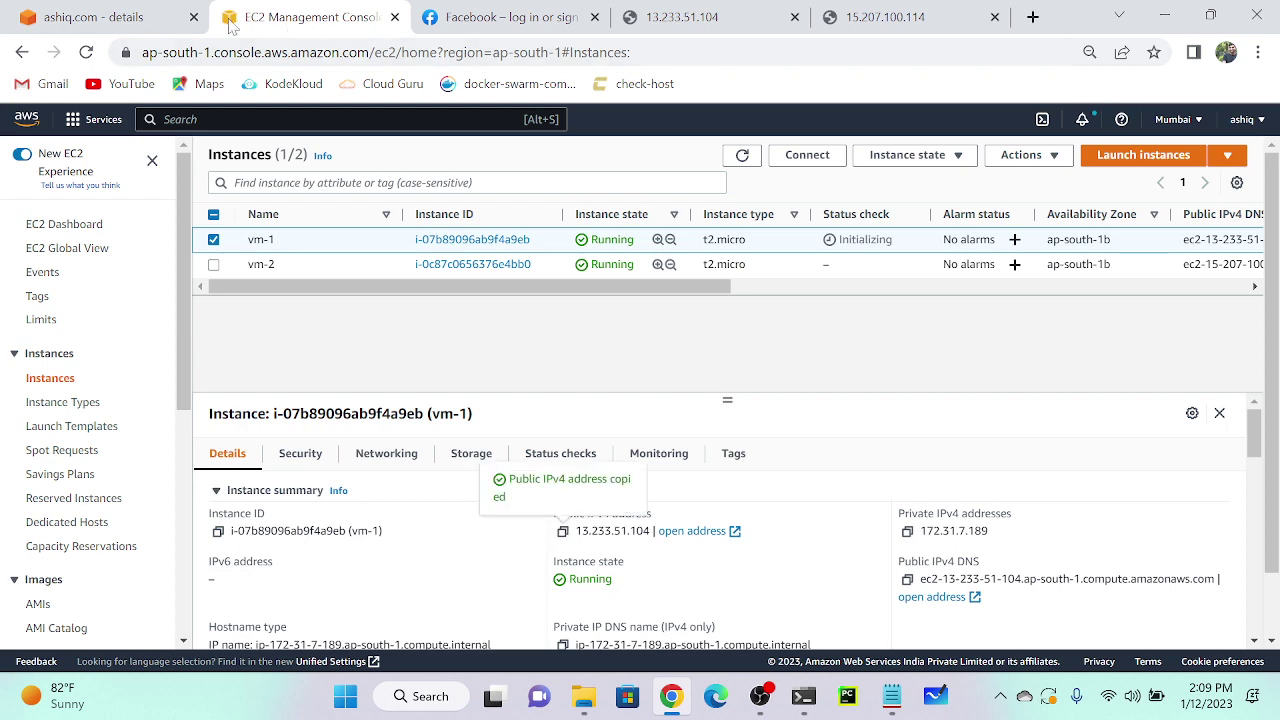
# Return to the hosted zone's details in Route 53 and start creating a new record.
pyautogui.click(150, 20)
pyautogui.click(1180, 272)
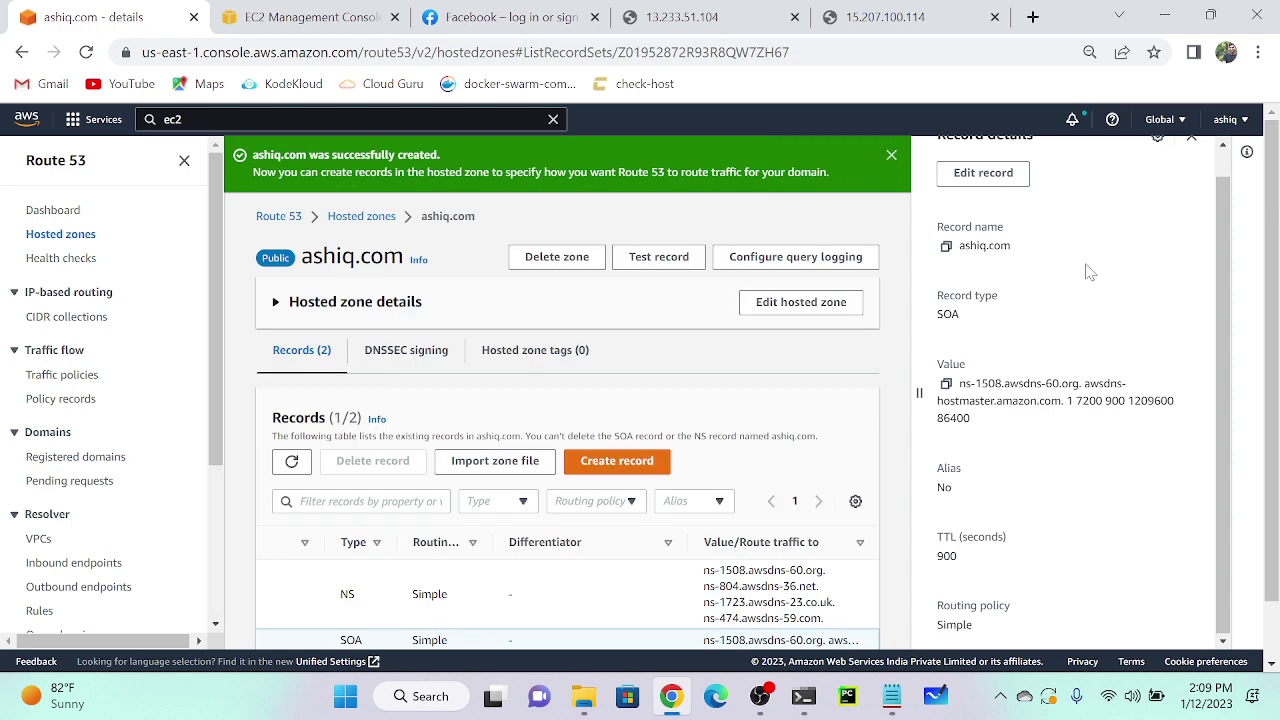
pyautogui.scroll(-1, 493, 398)
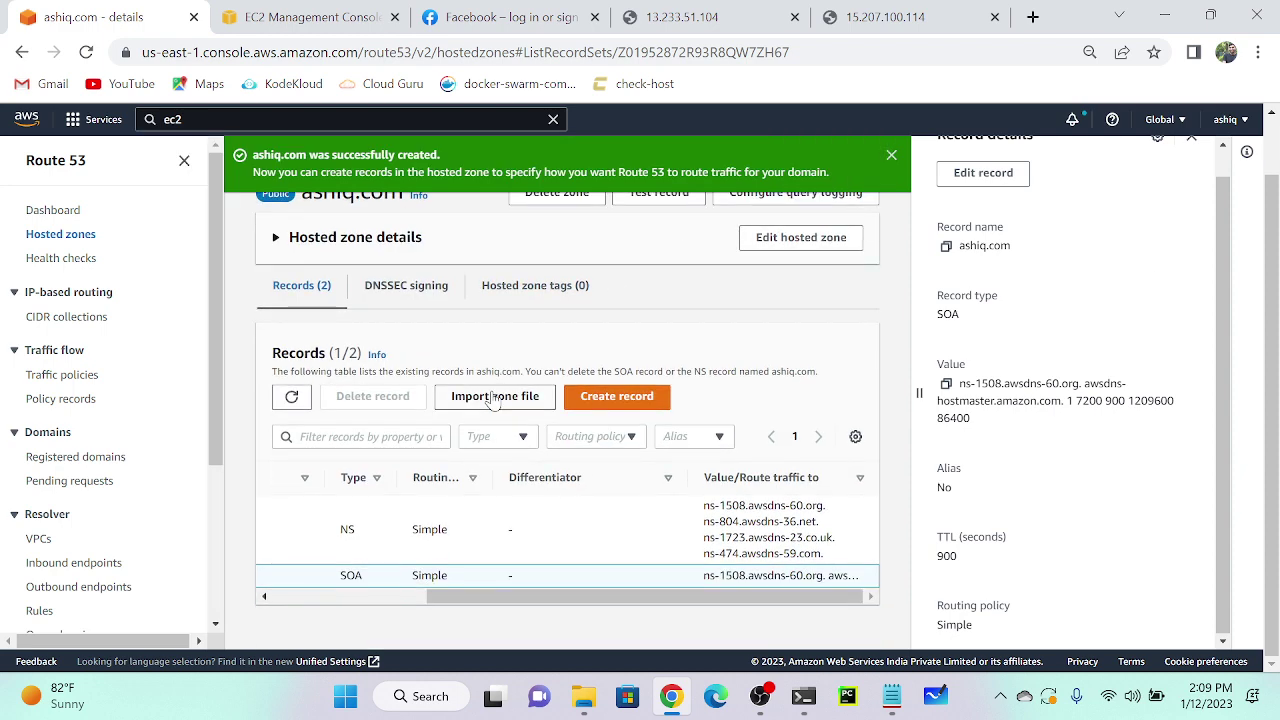
pyautogui.click(609, 398)
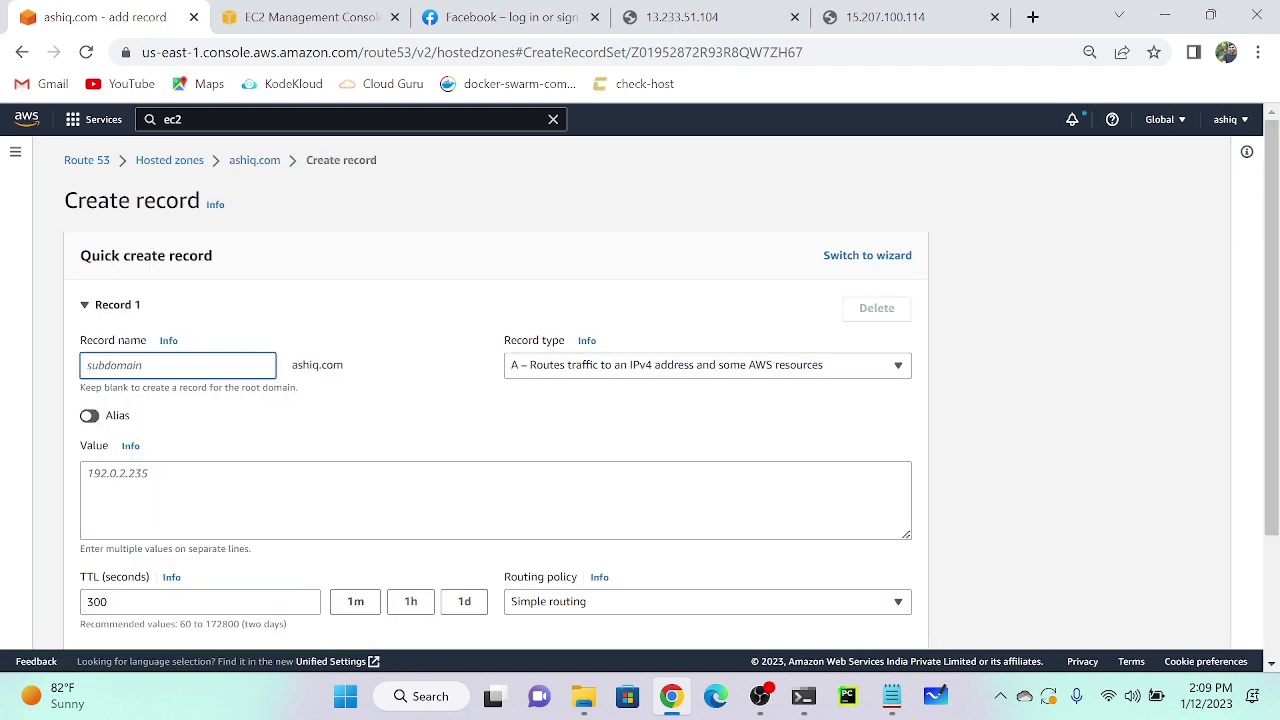
# Create a simple-routing A record named ttl in the current hosted zone with value 13.233.51.104 and a TTL of 60 seconds.
pyautogui.write('ttl')
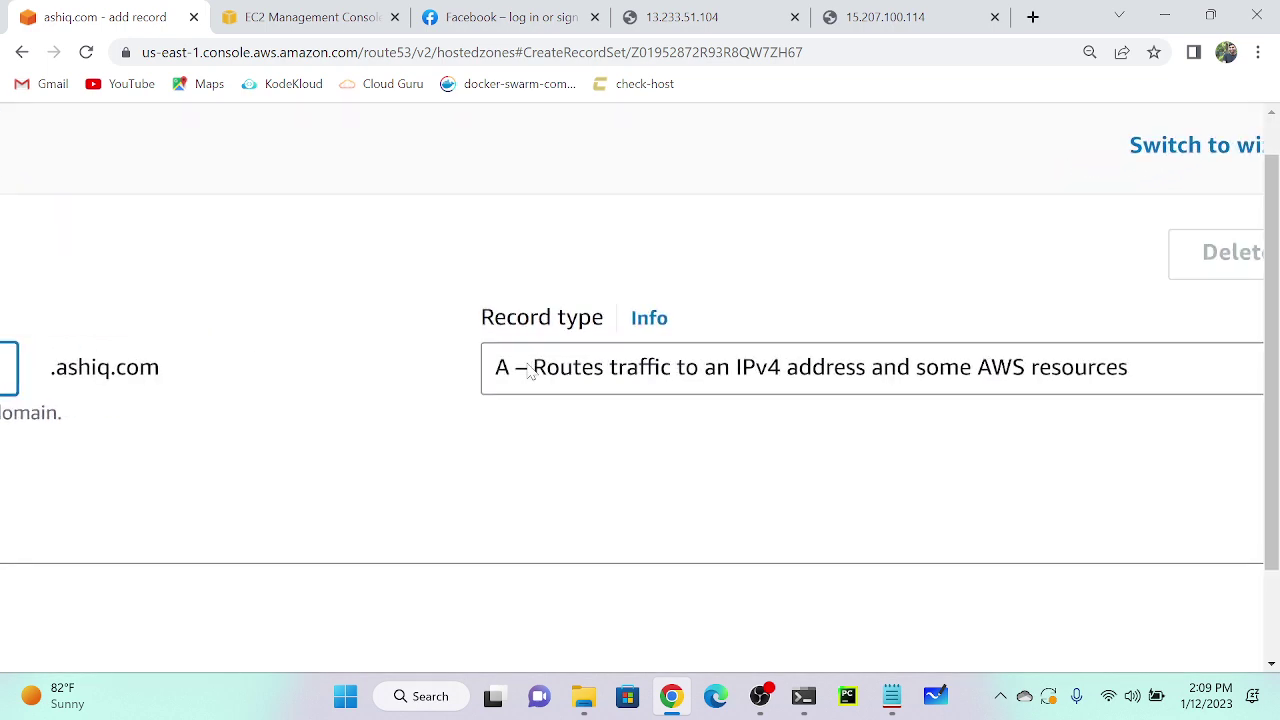
pyautogui.click(418, 480)
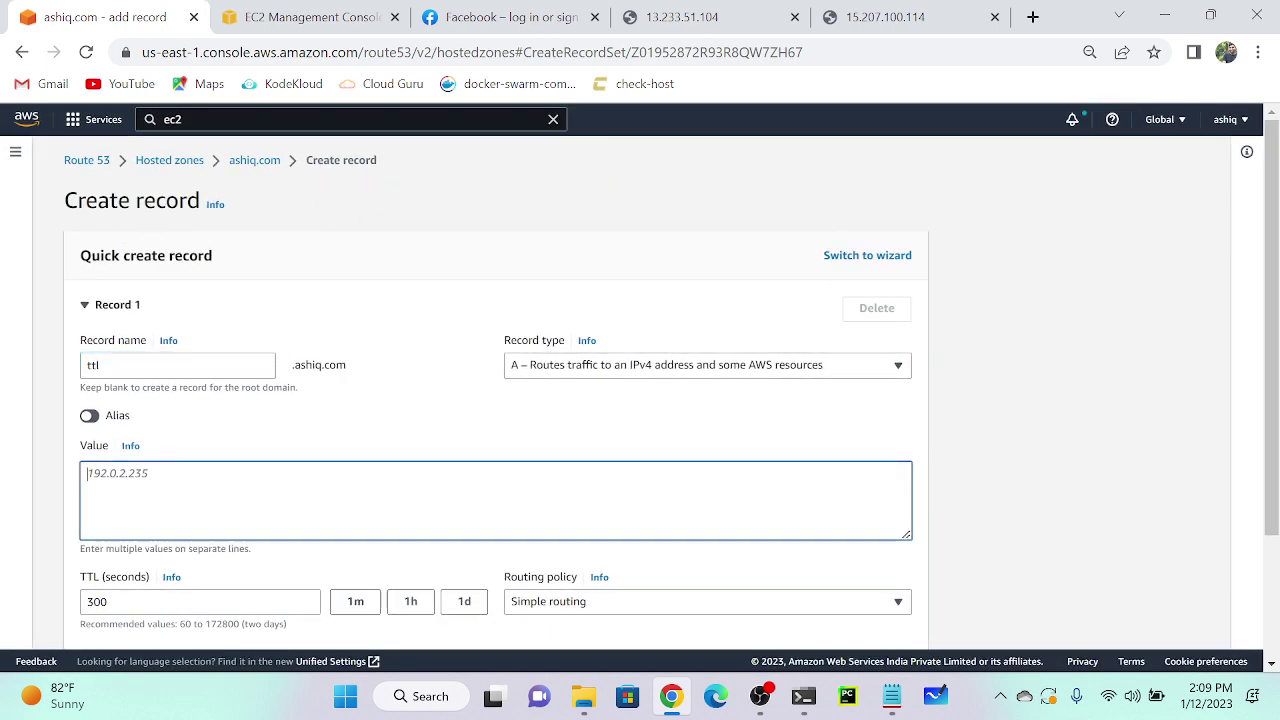
pyautogui.hotkey('ctrl', 'v')
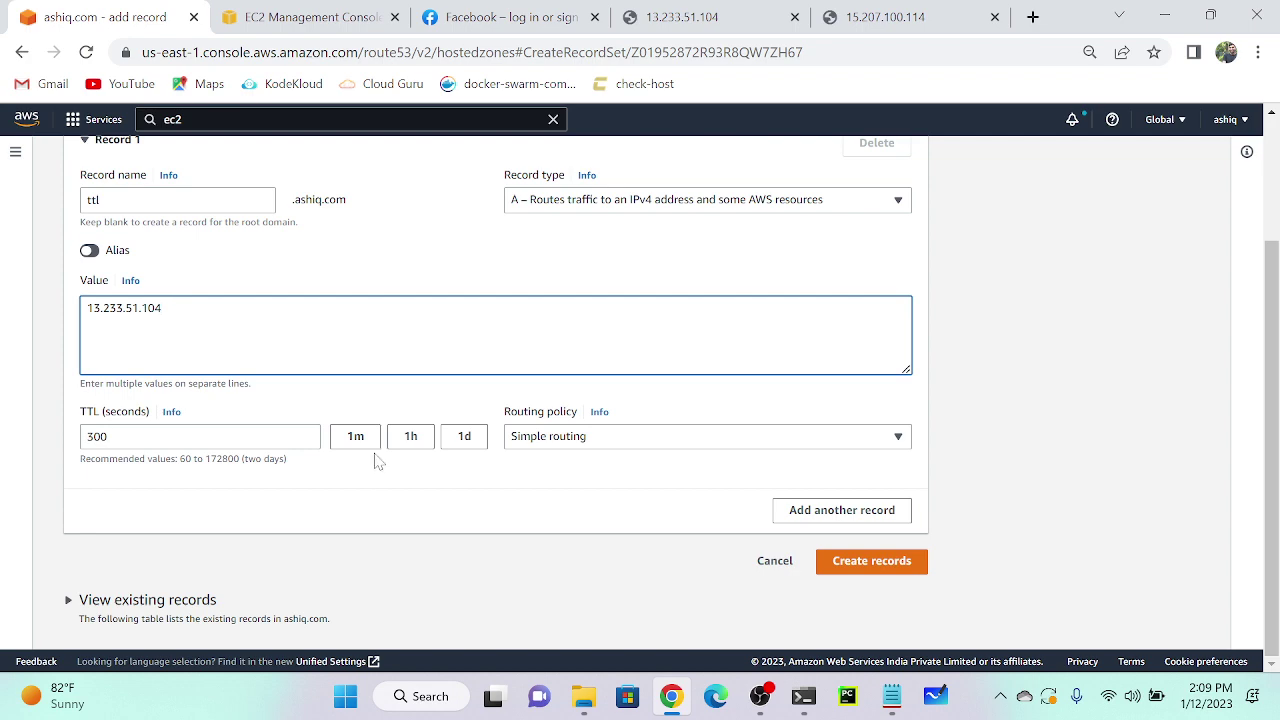
pyautogui.scroll(3, 115, 425)
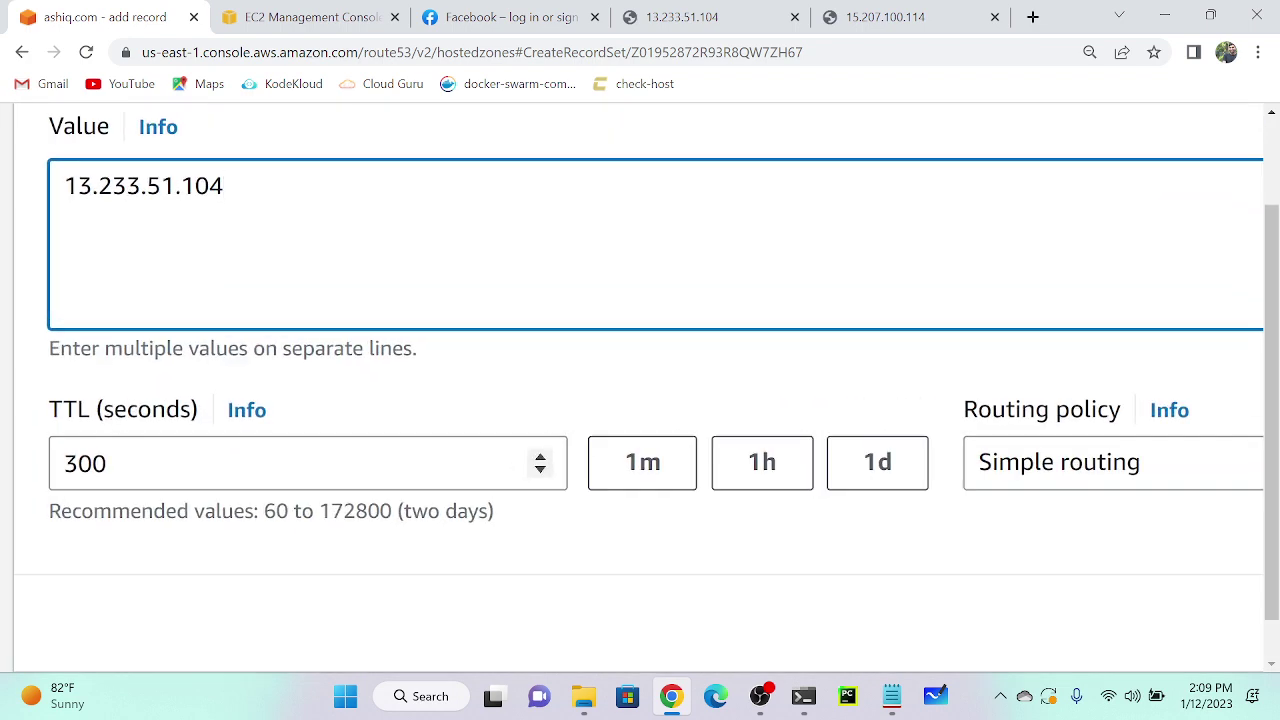
pyautogui.click(647, 463)
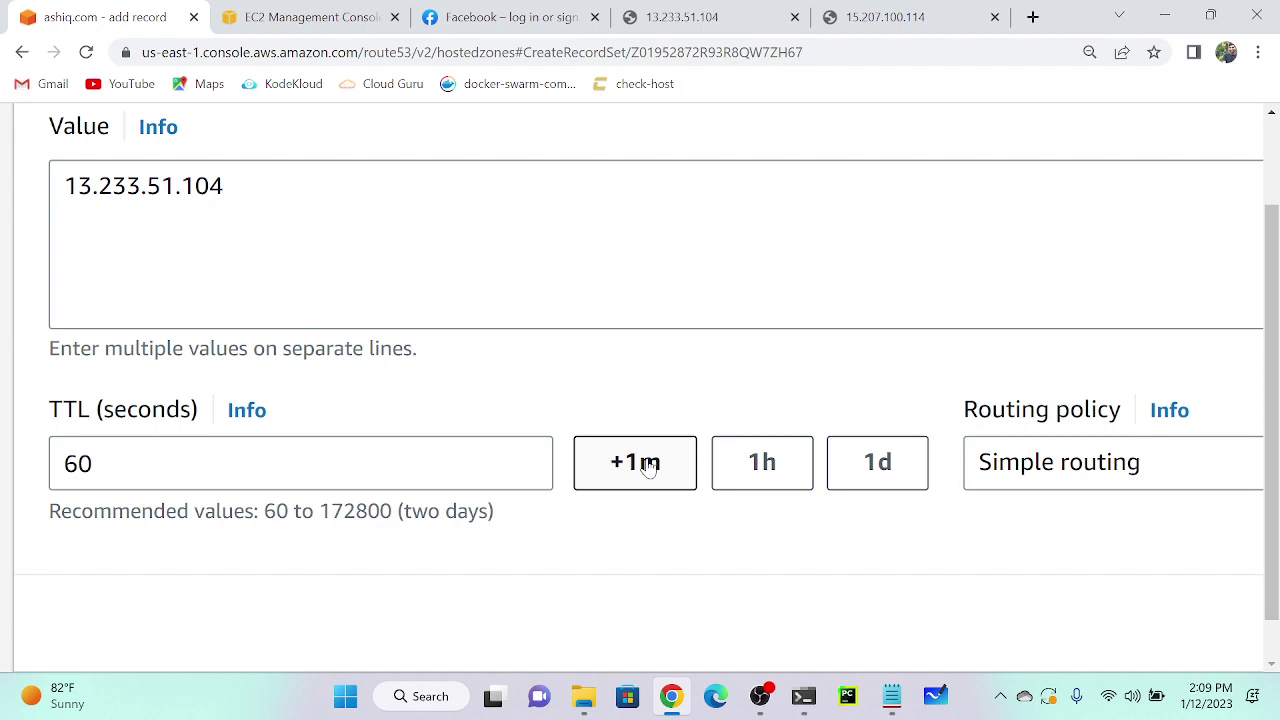
pyautogui.scroll(-3, 647, 463)
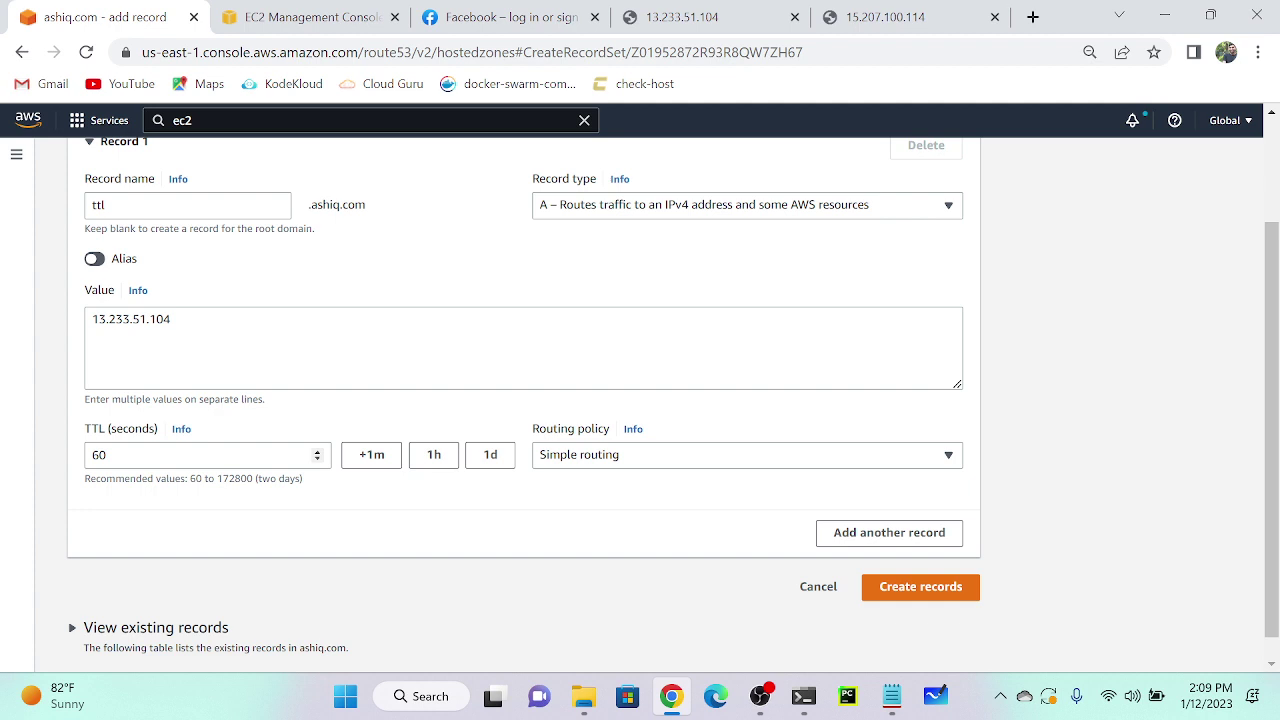
pyautogui.click(913, 600)
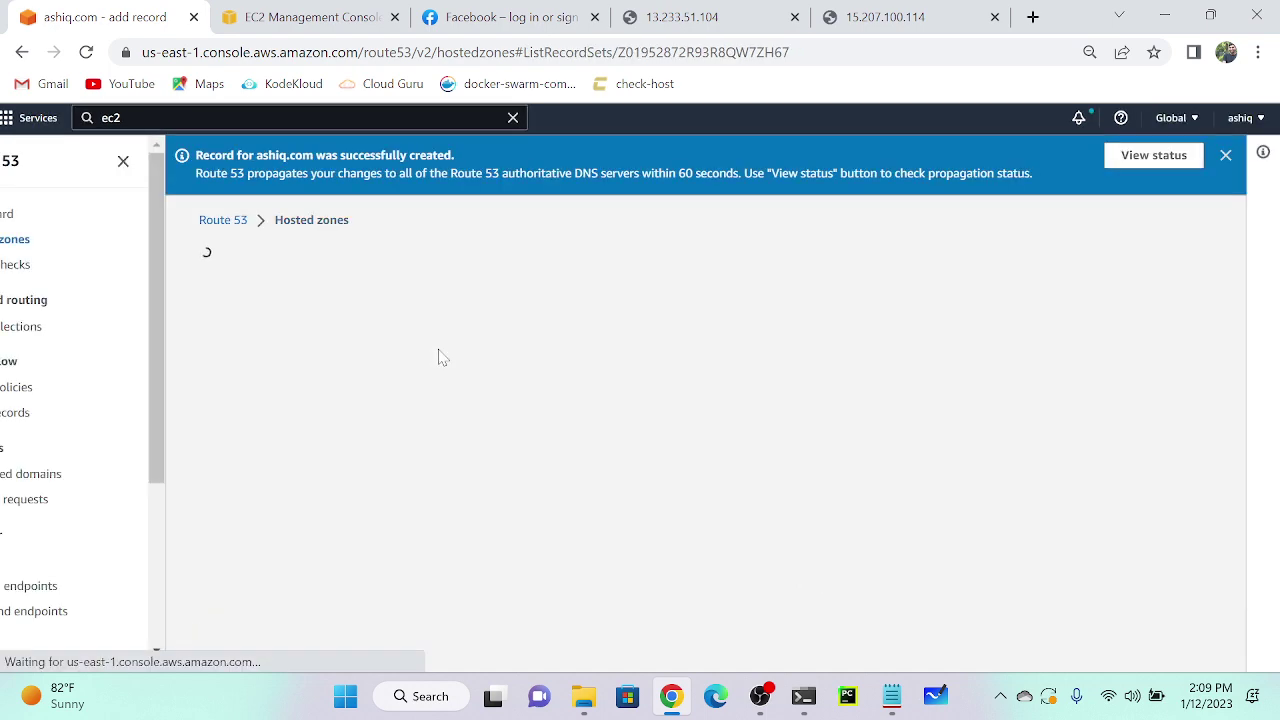
# Examine the hosted zone's record list, including each record's name, type, routing policy and traffic value.
pyautogui.scroll(-2, 448, 414)
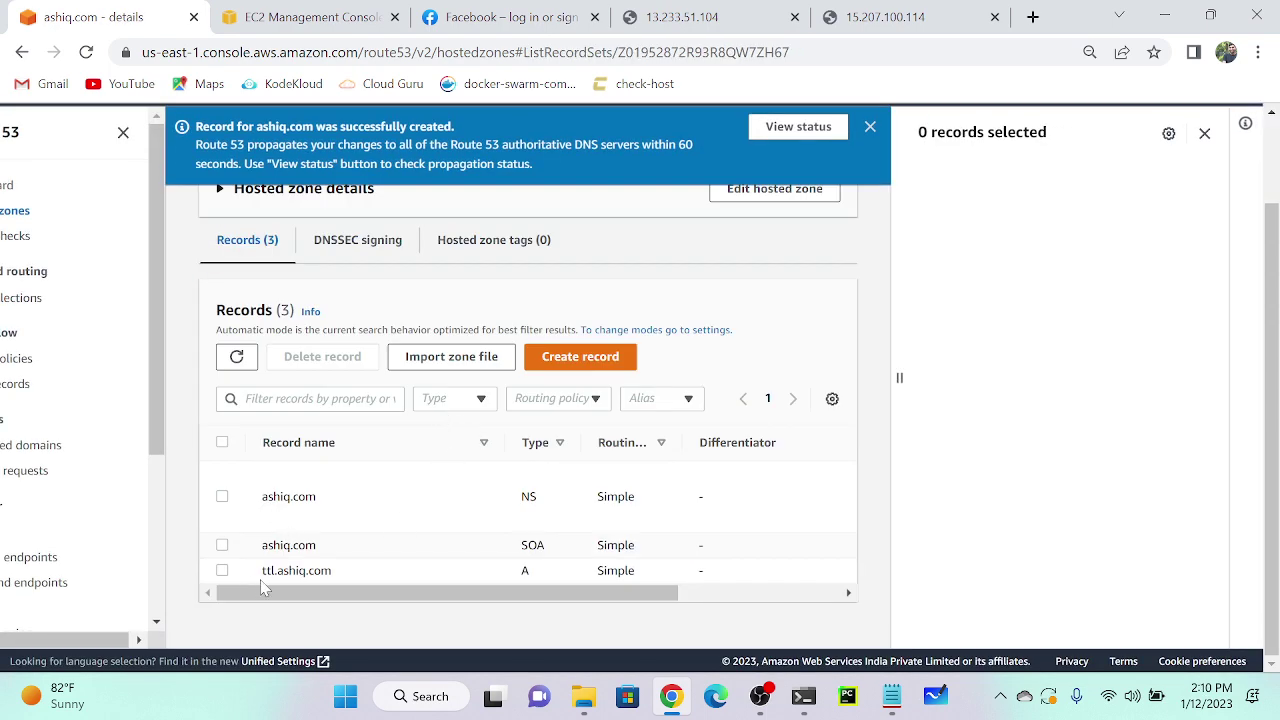
pyautogui.scroll(7, 263, 588)
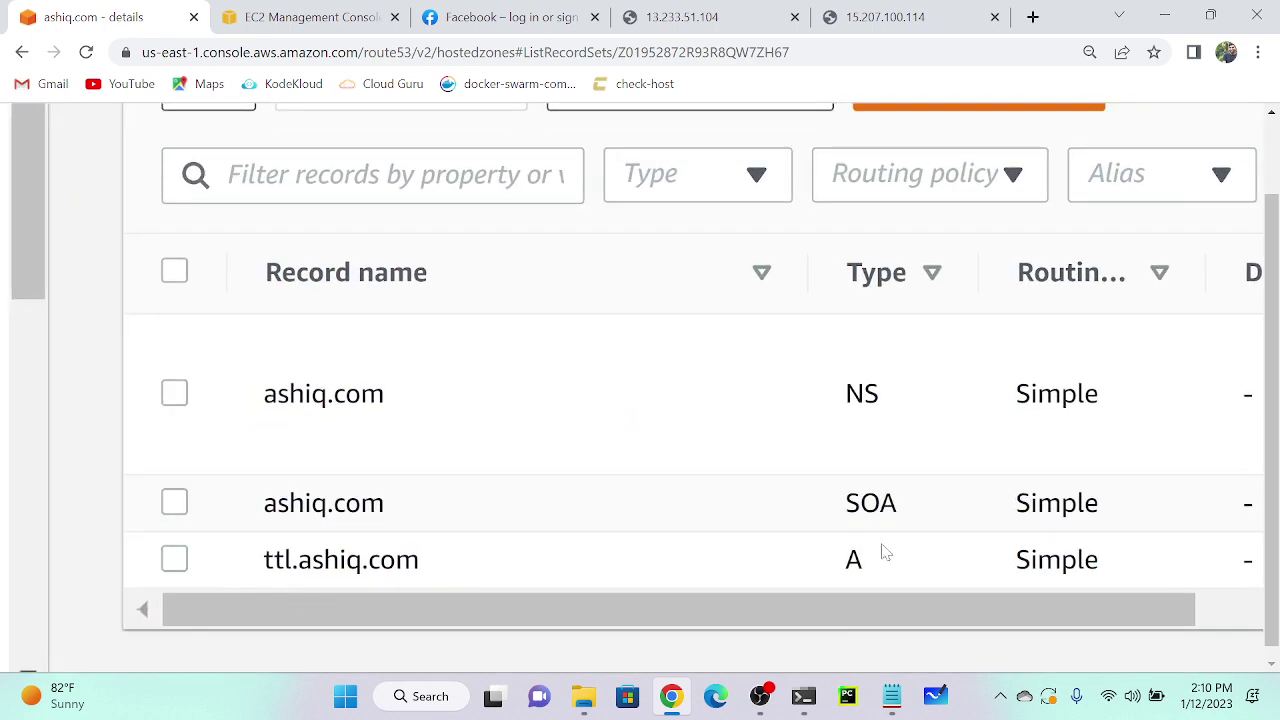
pyautogui.hscroll(5, 886, 551)
pyautogui.hscroll(5, 1172, 560)
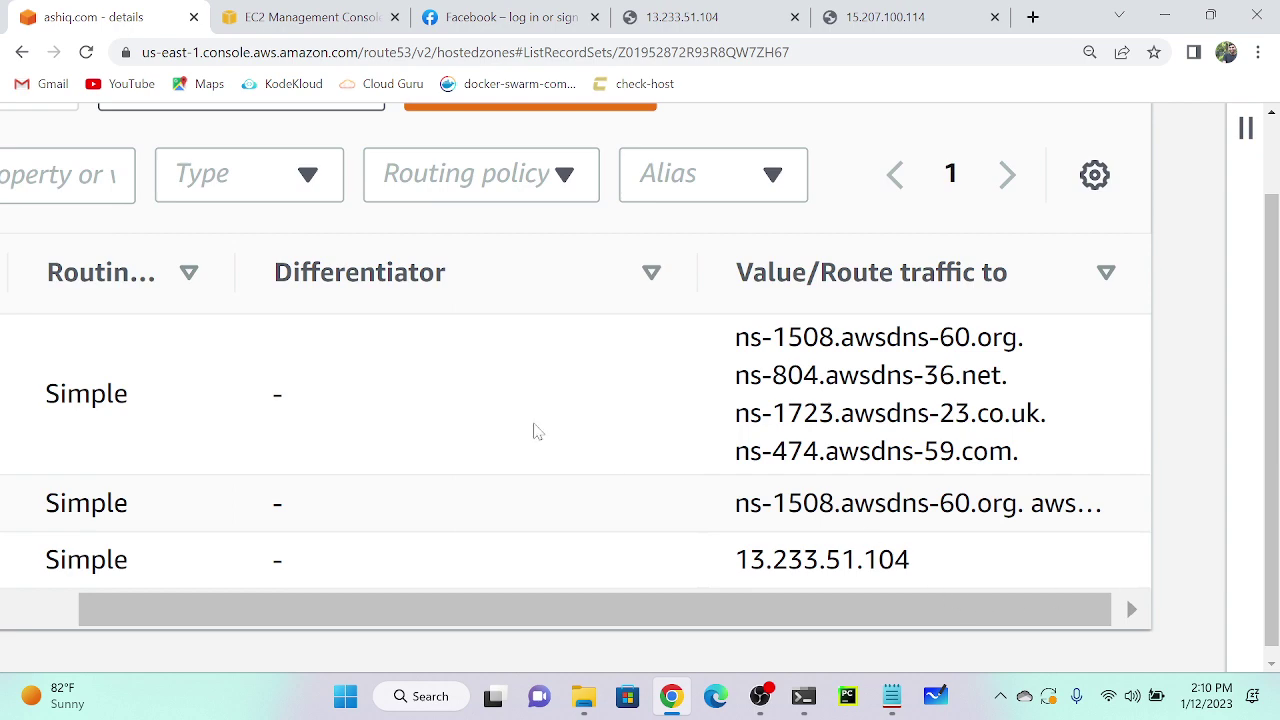
pyautogui.hotkey('ctrl', '-')
pyautogui.hotkey('ctrl', '-')
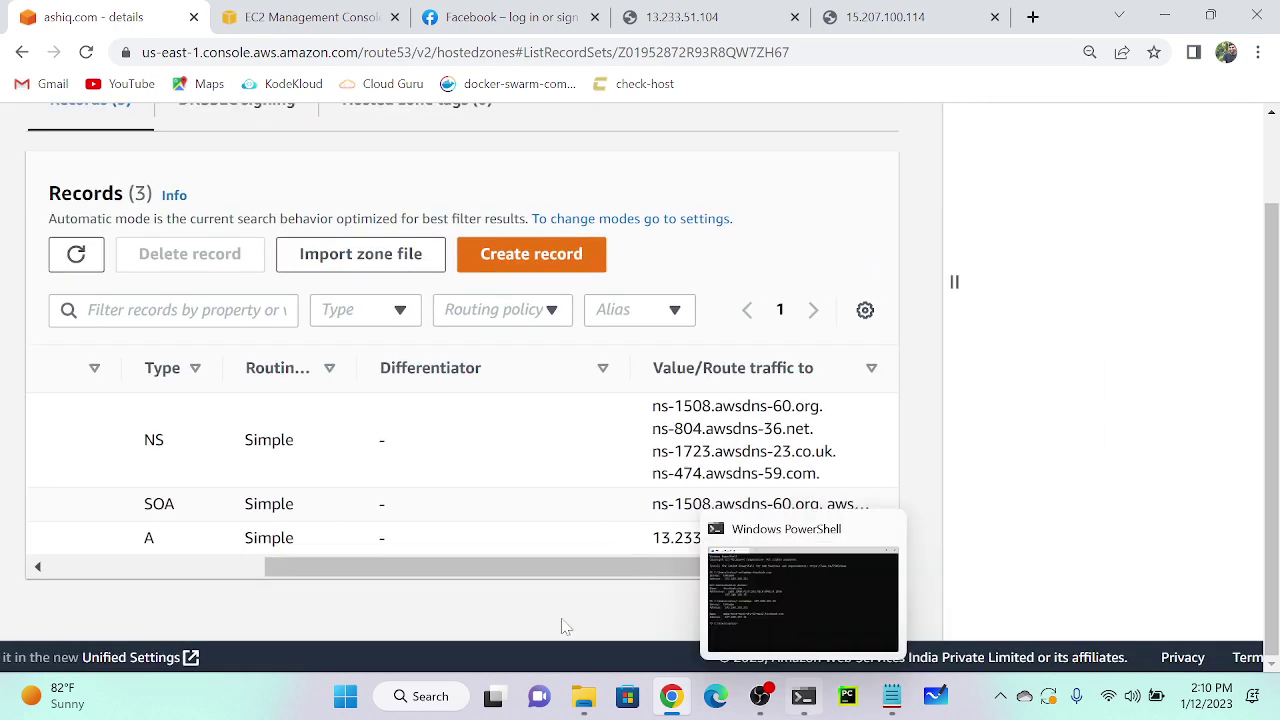
pyautogui.hscroll(-3, 320, 465)
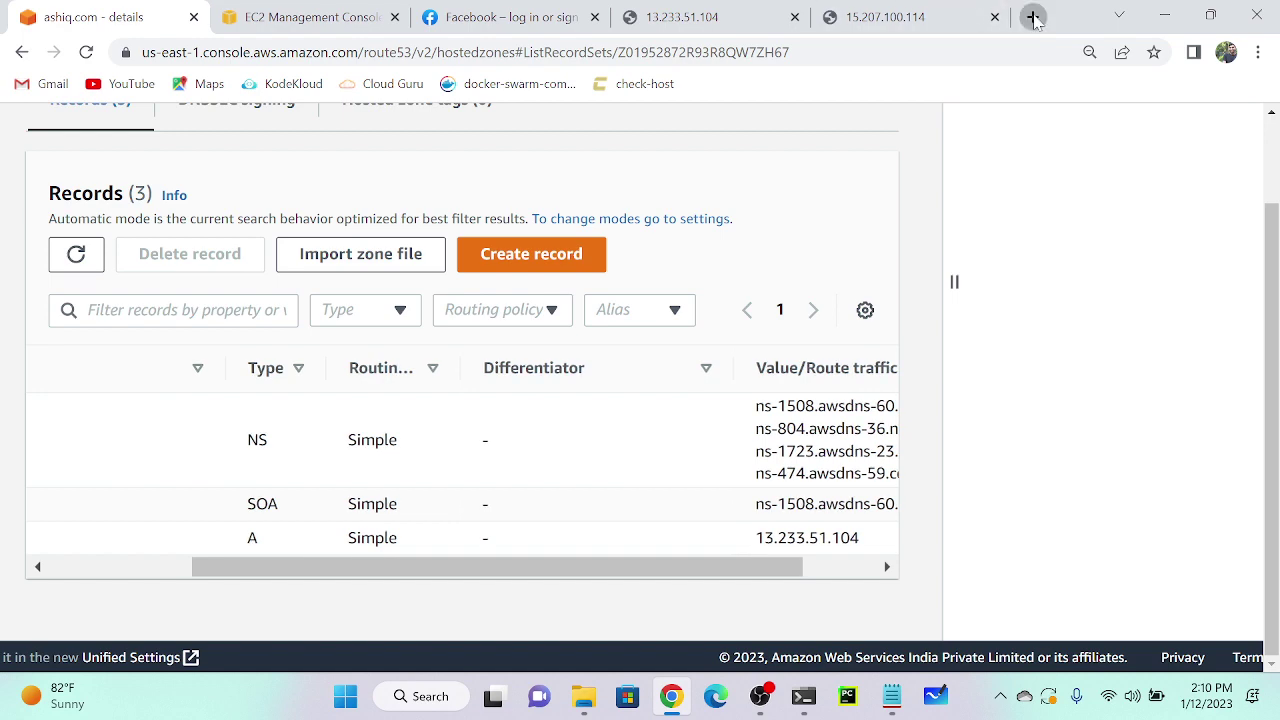
# Open the bookmarked check-host site in a new browser tab and enter the hostname prefix ttl followed by a dot.
pyautogui.click(1033, 17)
pyautogui.click(635, 84)
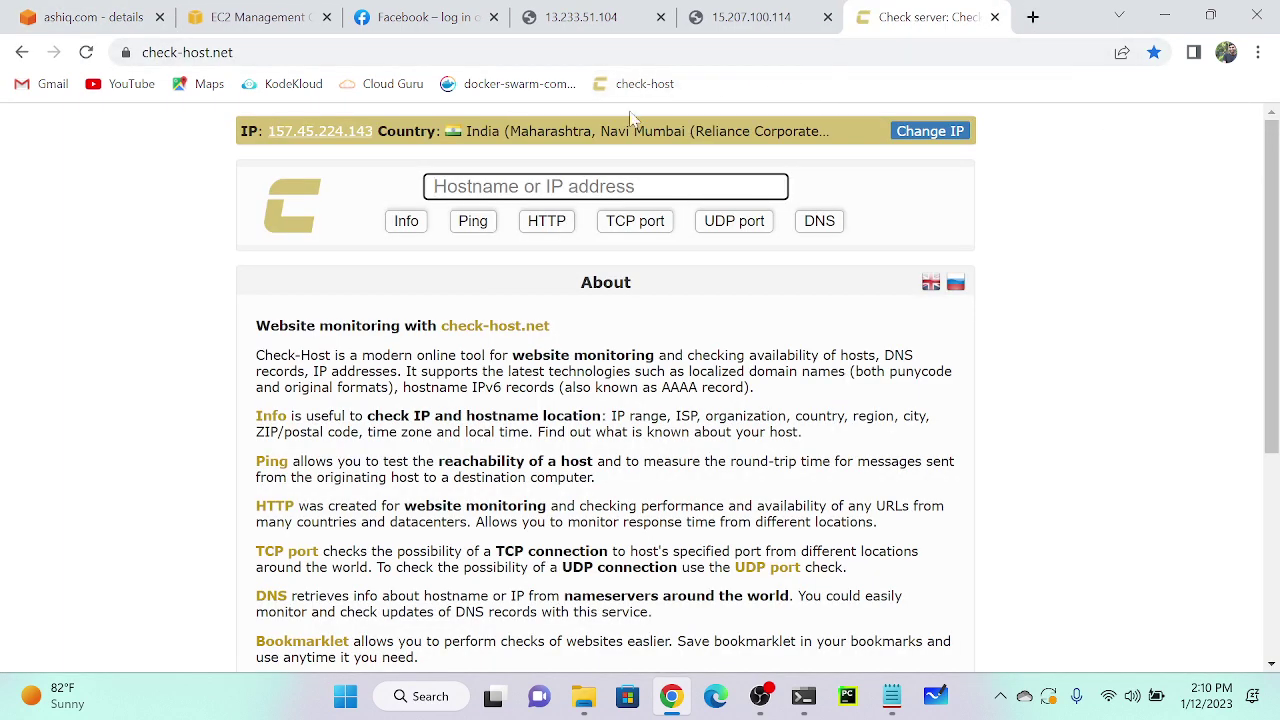
pyautogui.write('ttl.ashiq')
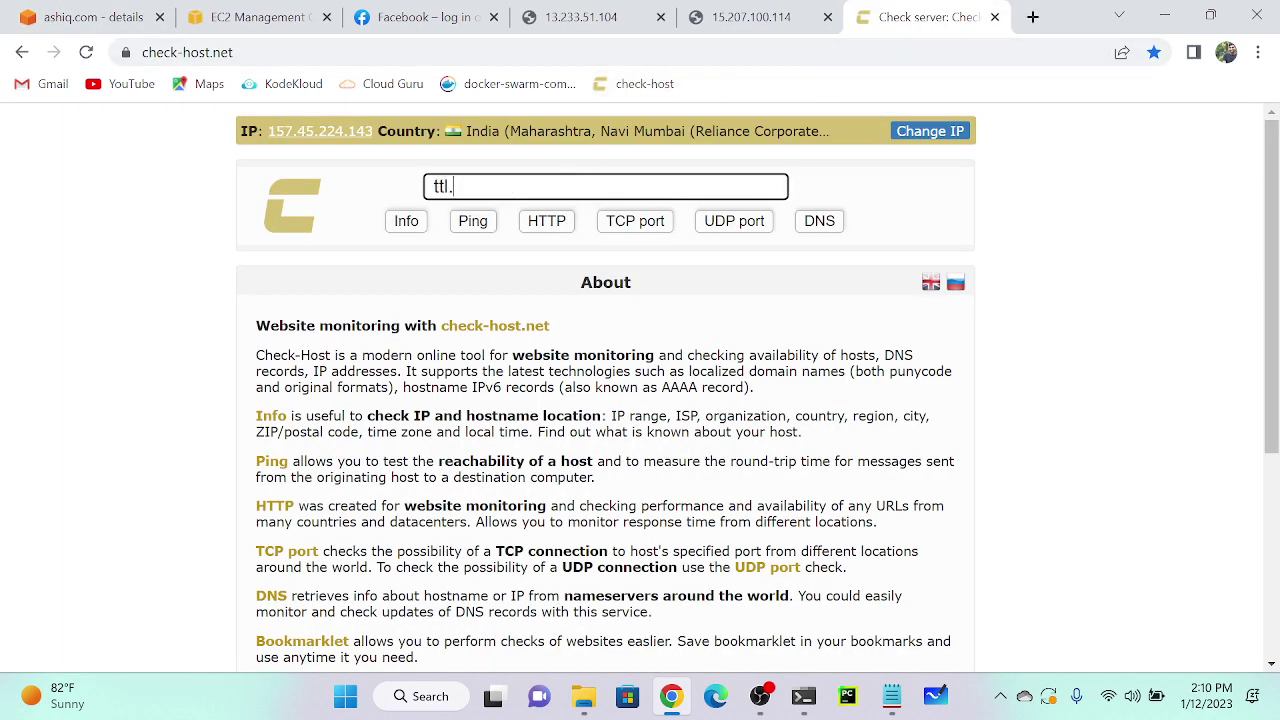
pyautogui.press('BackSpace')
pyautogui.press('BackSpace')
pyautogui.press('BackSpace')
pyautogui.press('BackSpace')
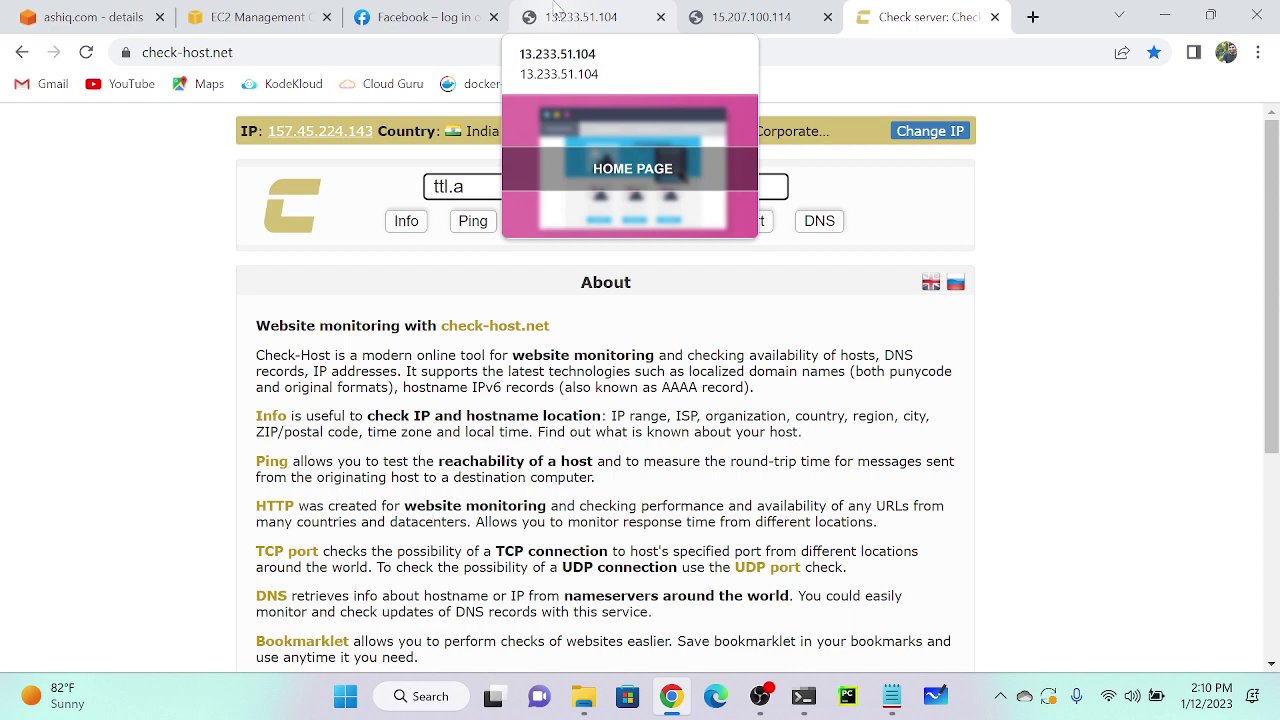
# Return to Route 53's hosted zones, open the superglue.tk zone and start creating a record in it.
pyautogui.click(266, 22)
pyautogui.click(90, 17)
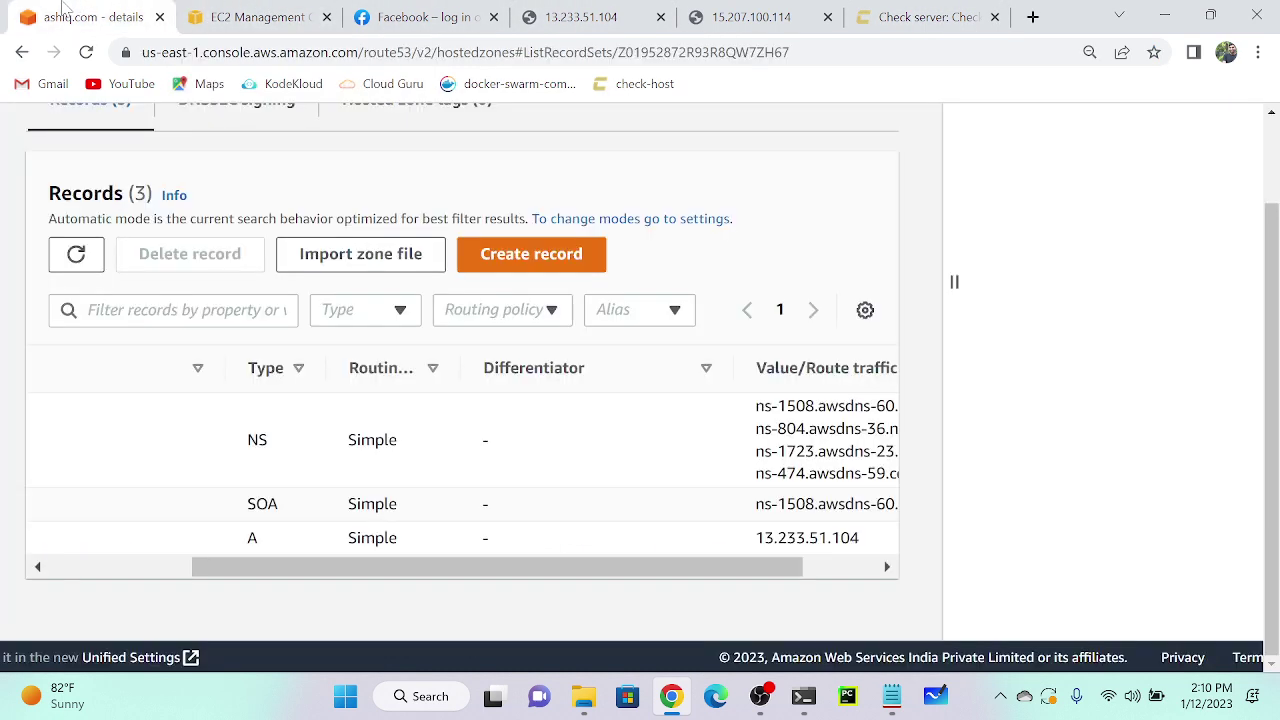
pyautogui.scroll(5, 290, 285)
pyautogui.click(149, 292)
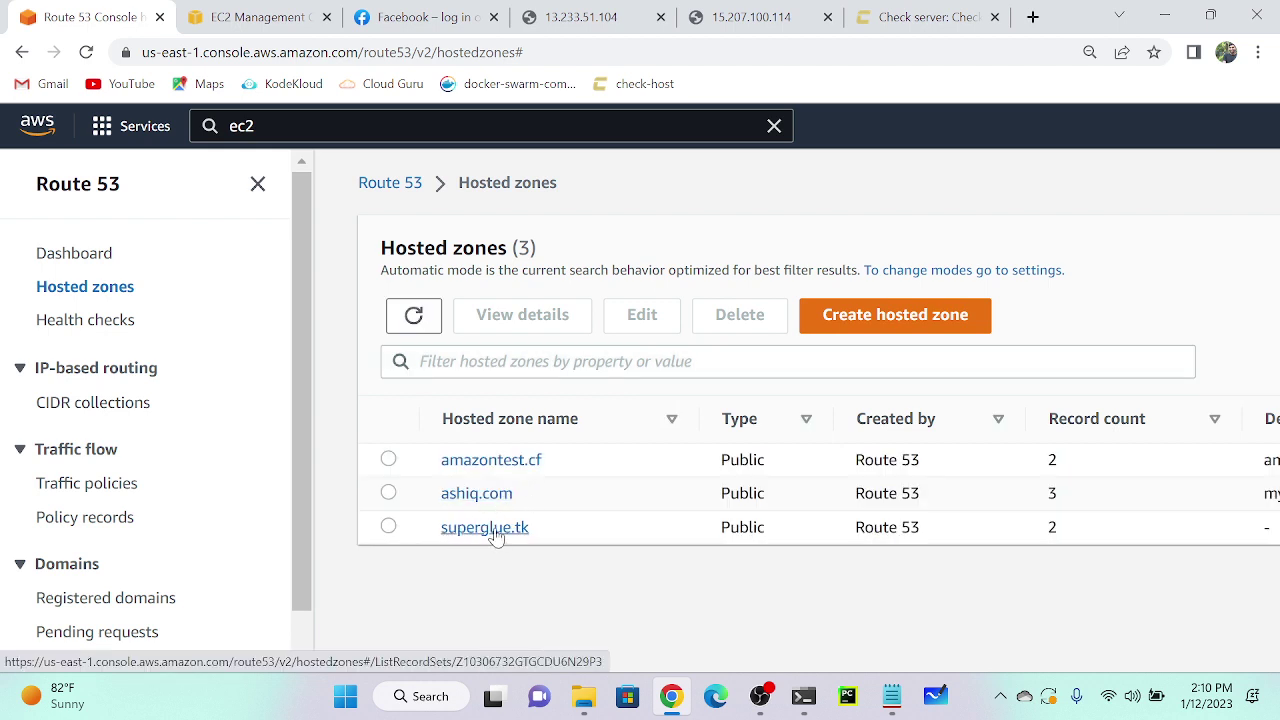
pyautogui.click(494, 530)
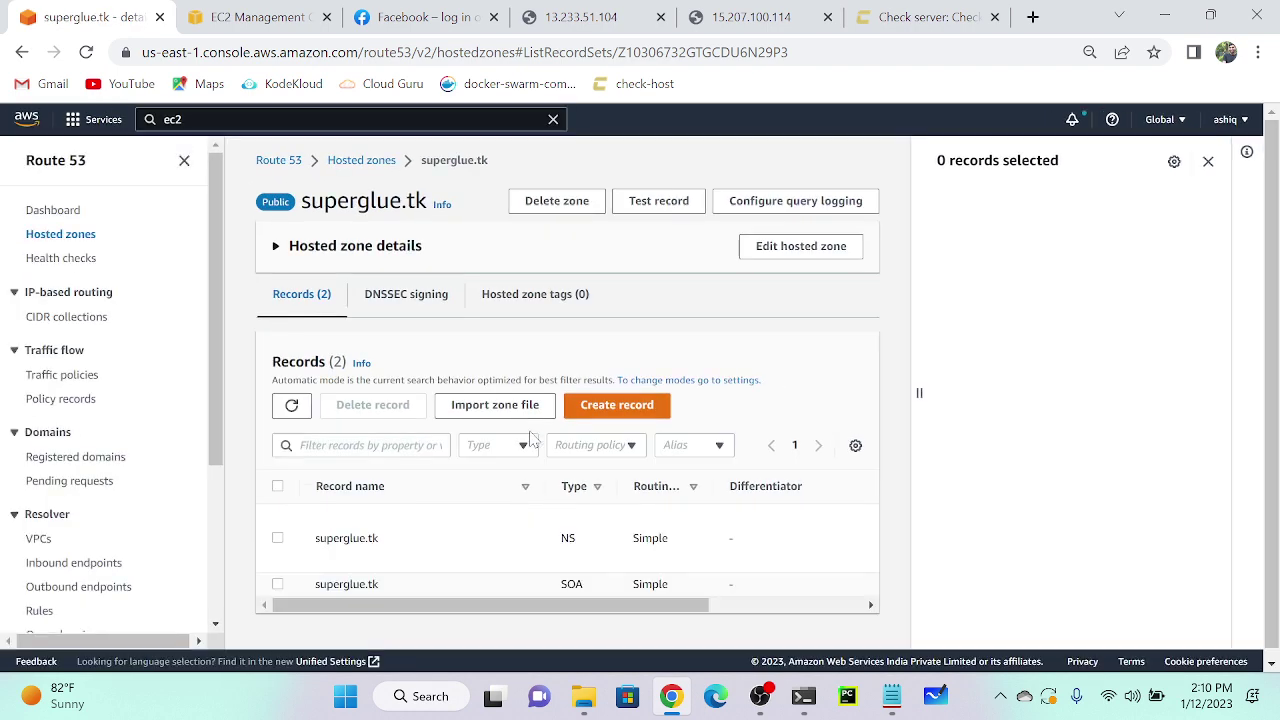
pyautogui.click(621, 407)
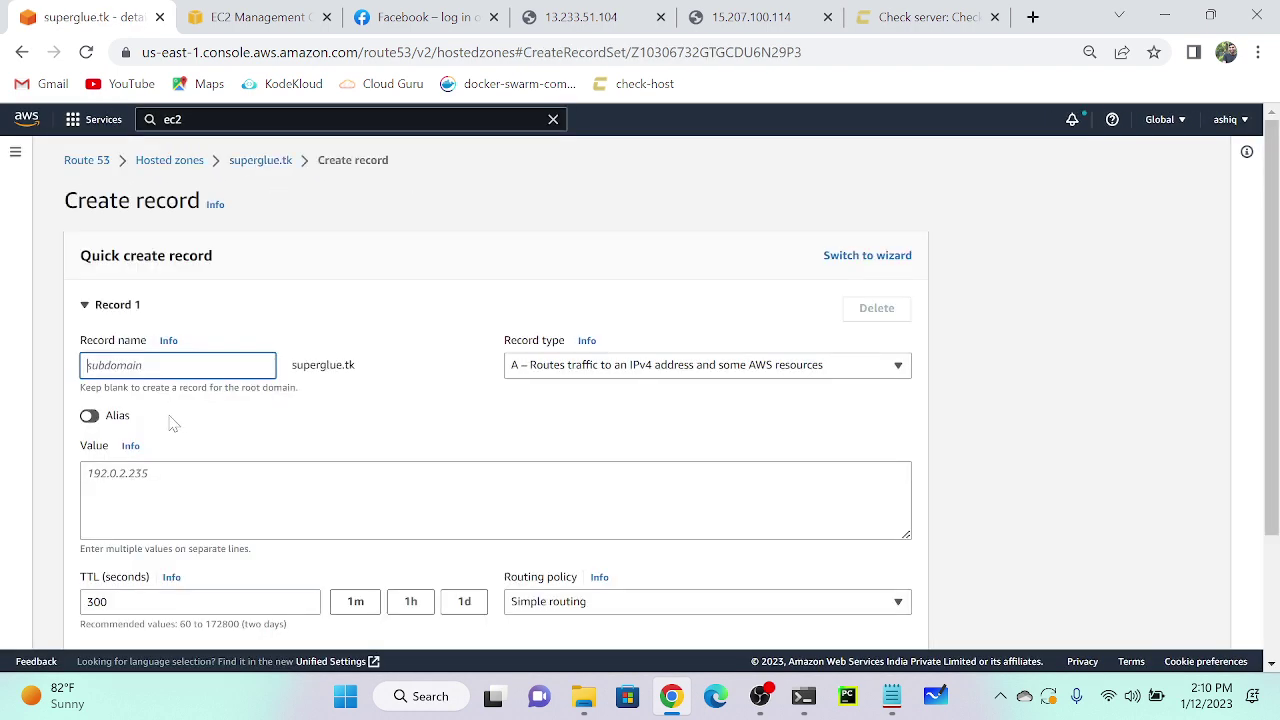
# Create the A record ttl.superglue.tk with value 13.233.51.104, a TTL of 60 seconds and simple routing.
pyautogui.scroll(-1, 183, 312)
pyautogui.write('ttl')
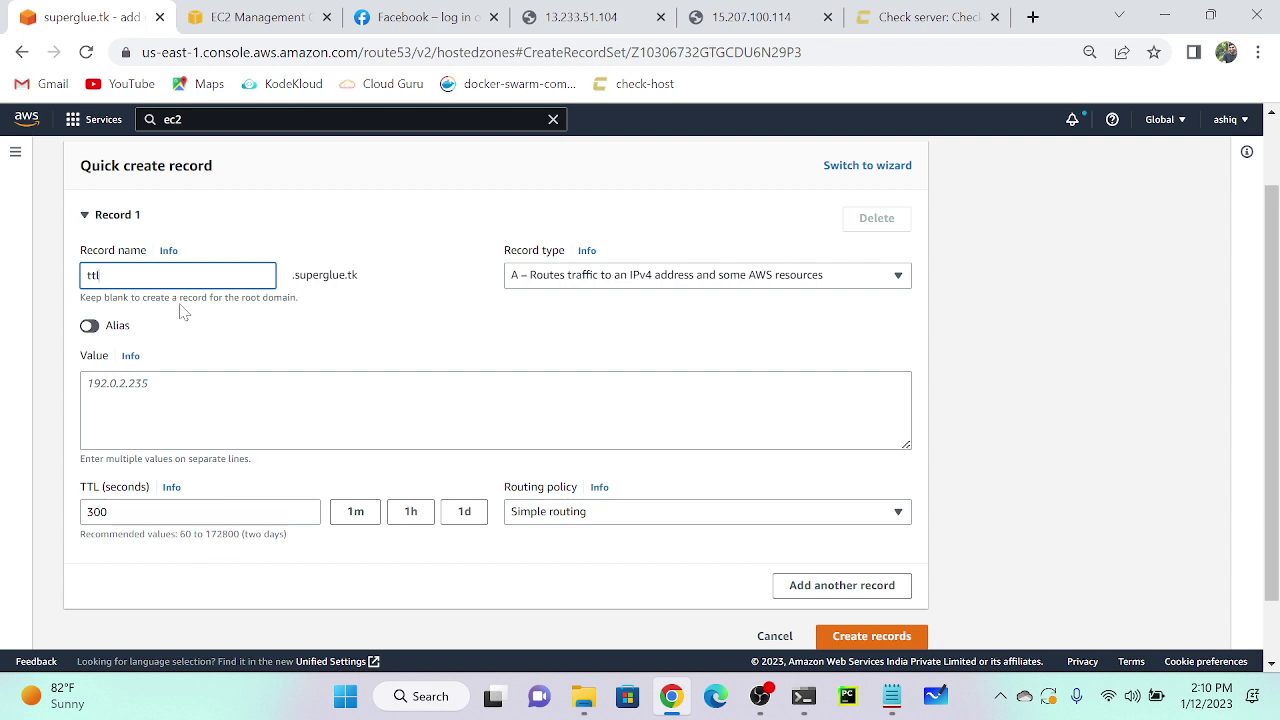
pyautogui.press('Tab')
pyautogui.write('13.233.51.104')
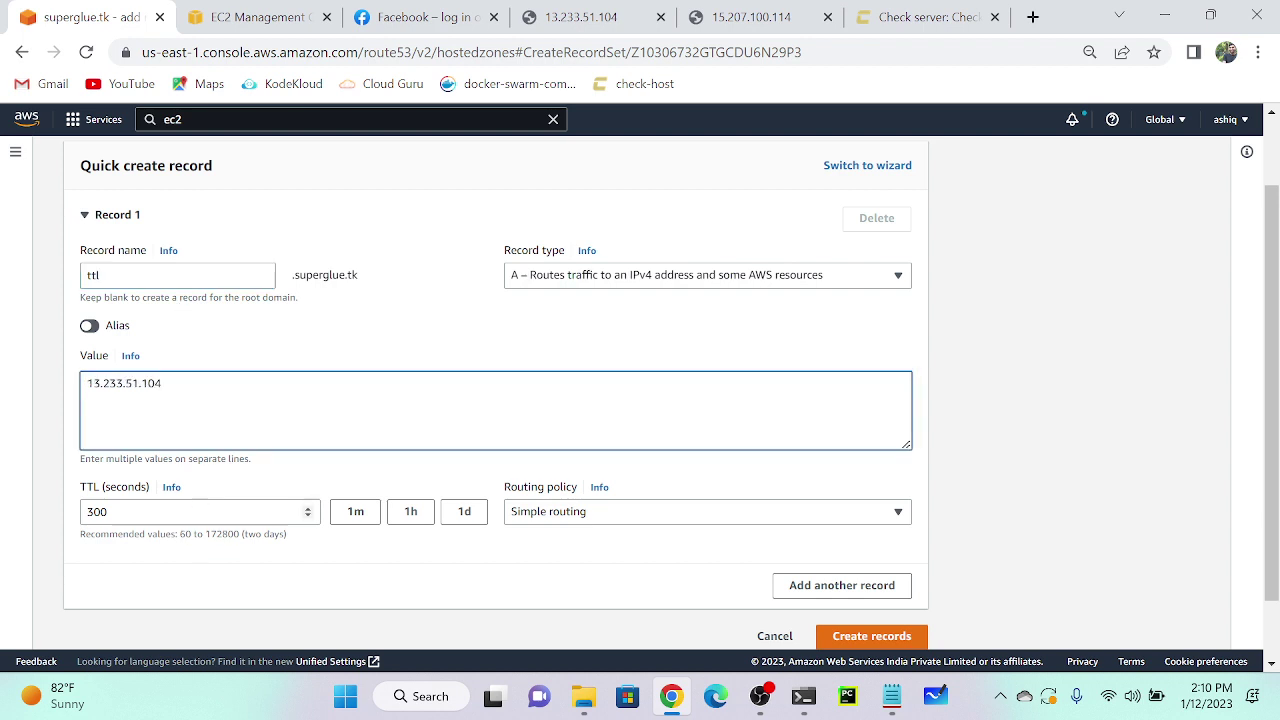
pyautogui.click(354, 518)
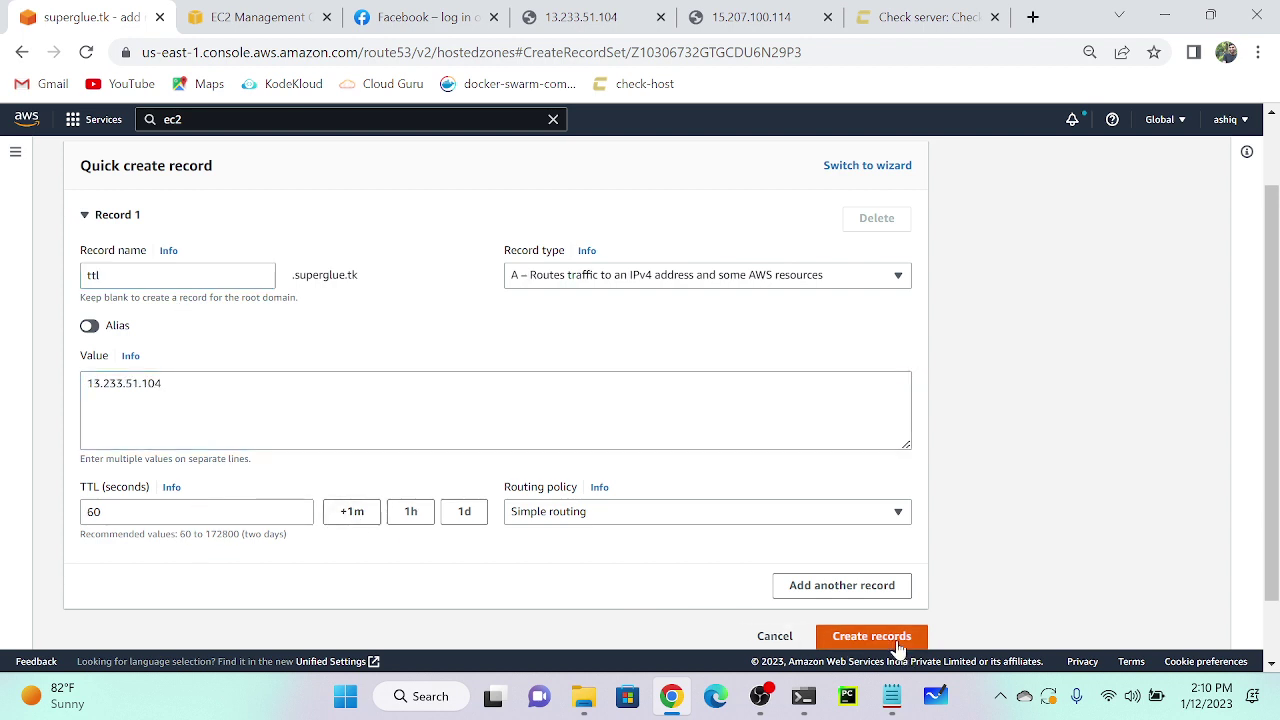
pyautogui.click(871, 637)
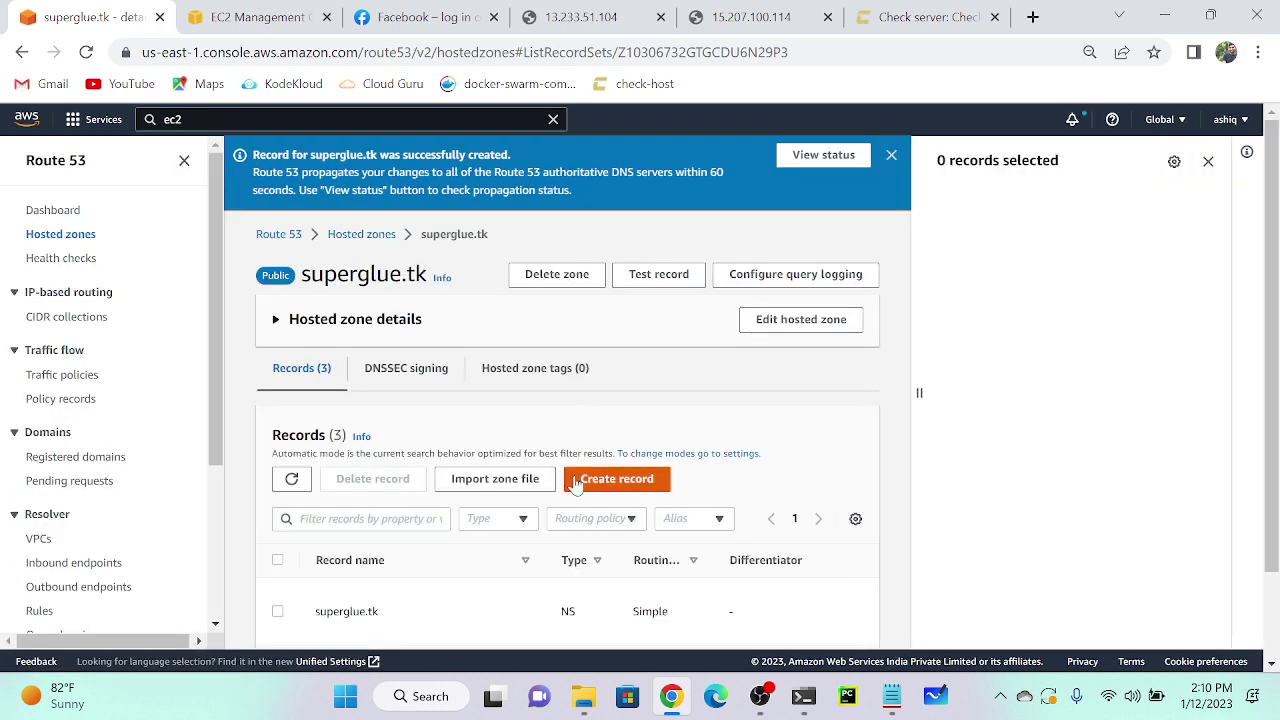
# Switch to the check-host tab, complete the hostname as ttl.superglue.tk and run an HTTP check on it.
pyautogui.scroll(-1, 576, 485)
pyautogui.scroll(1, 674, 494)
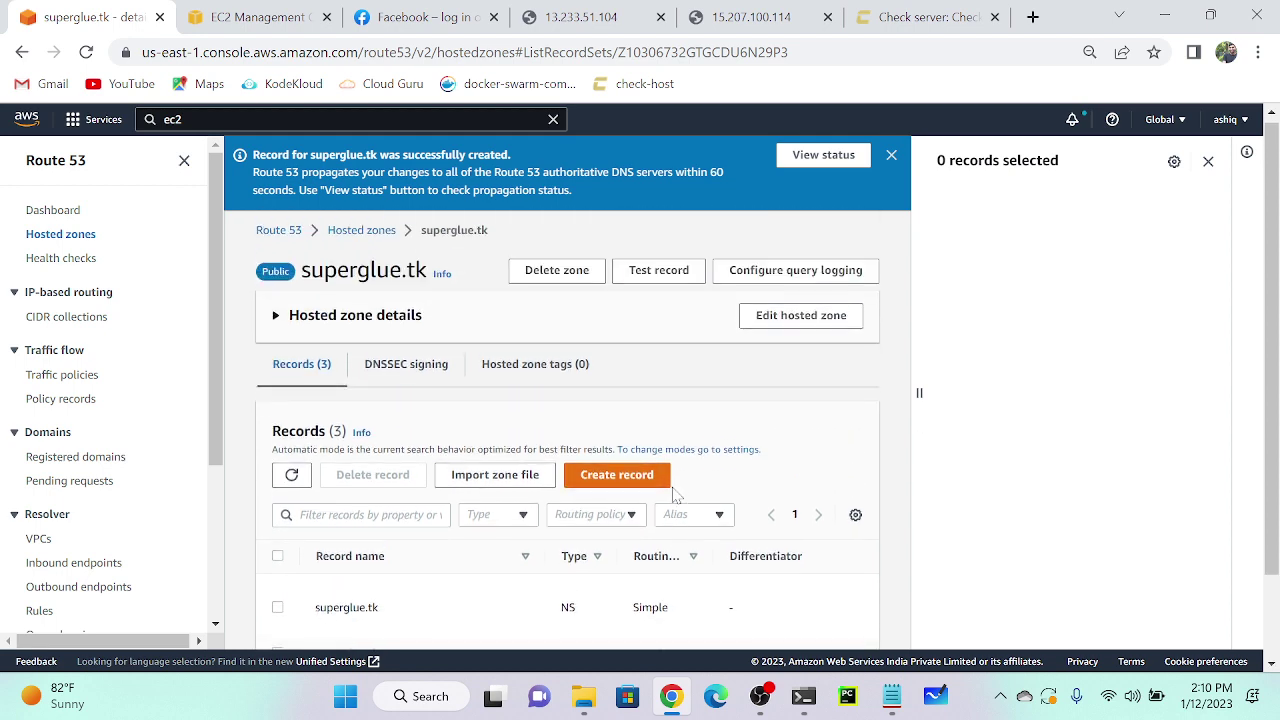
pyautogui.click(946, 25)
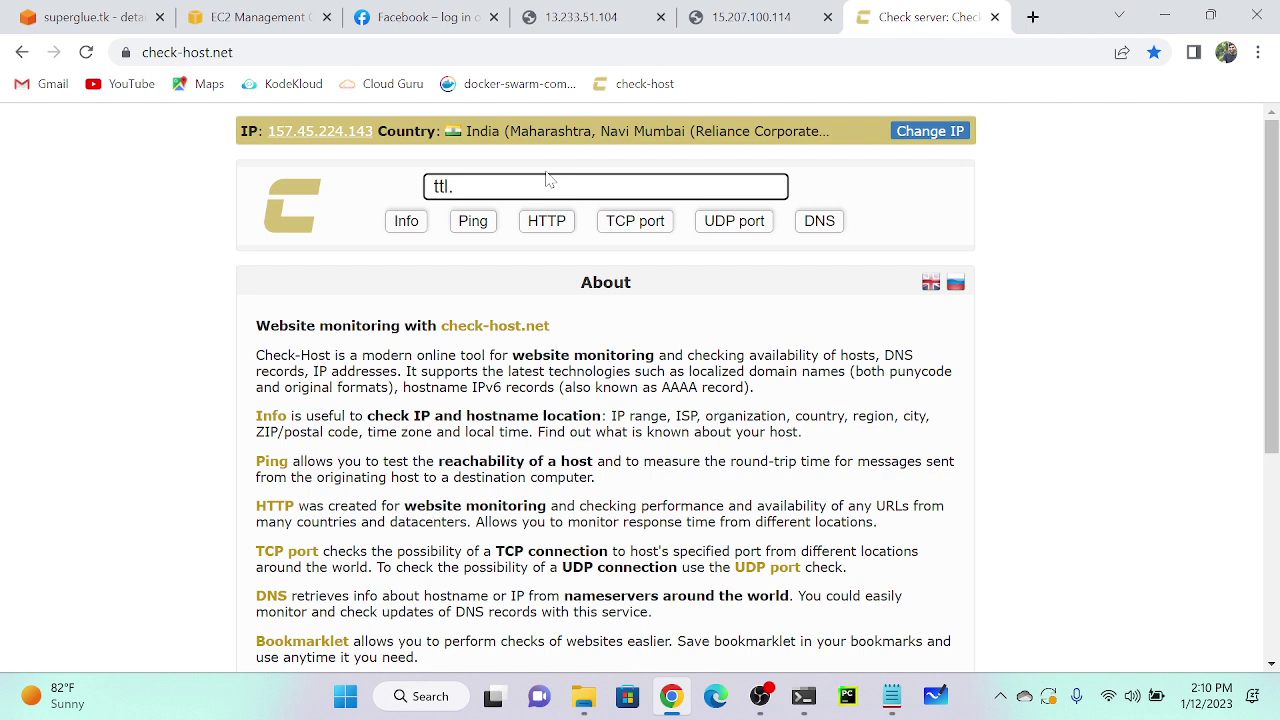
pyautogui.write('superglue.tk')
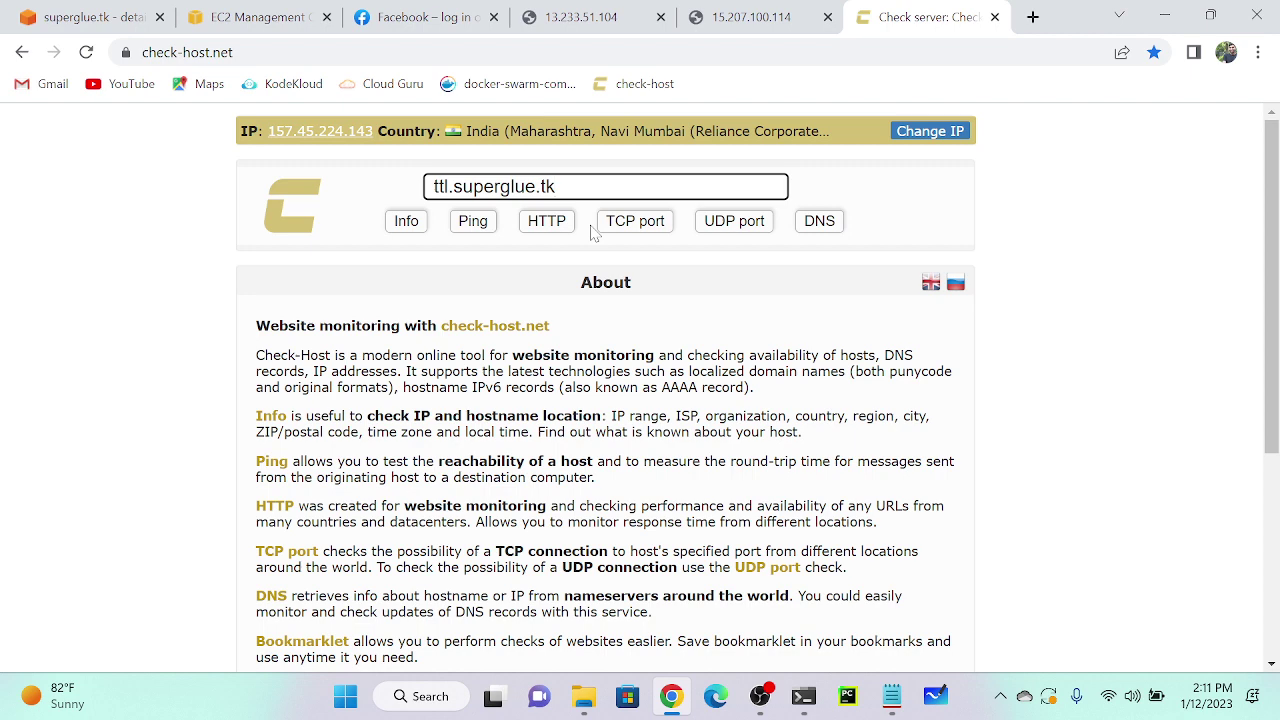
pyautogui.click(552, 224)
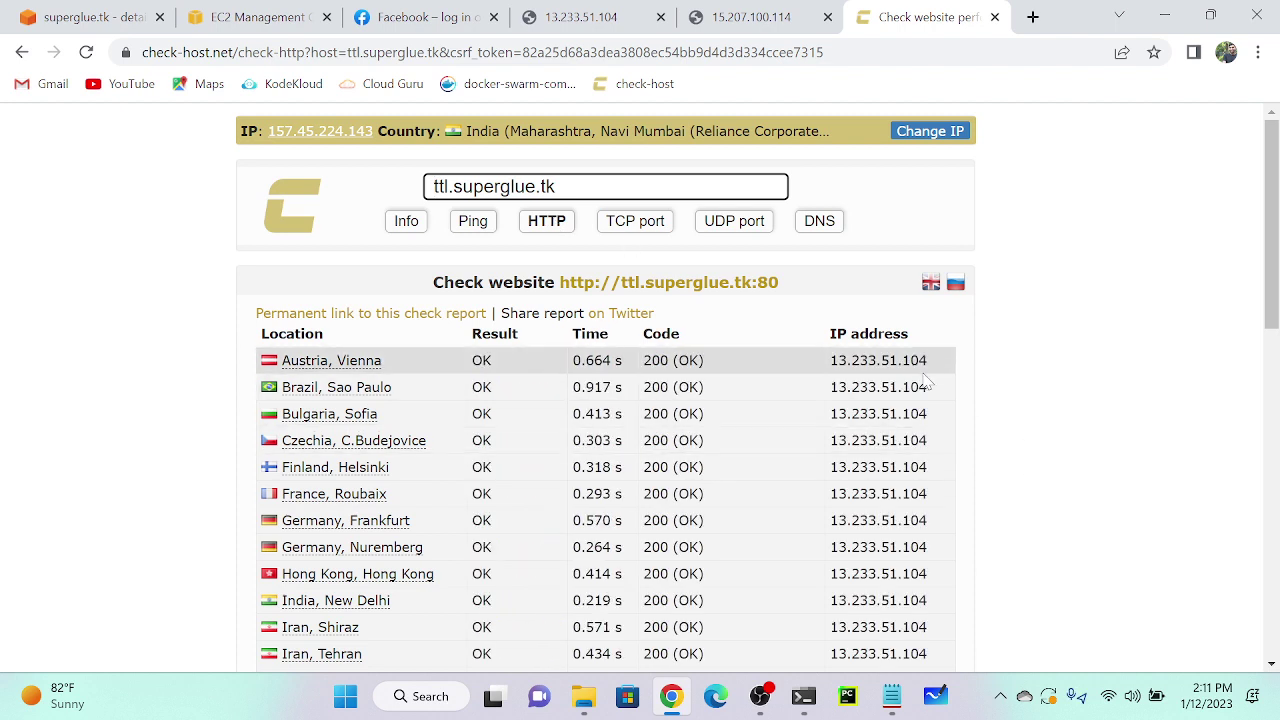
pyautogui.click(816, 706)
pyautogui.hotkey('ctrl', 'l')
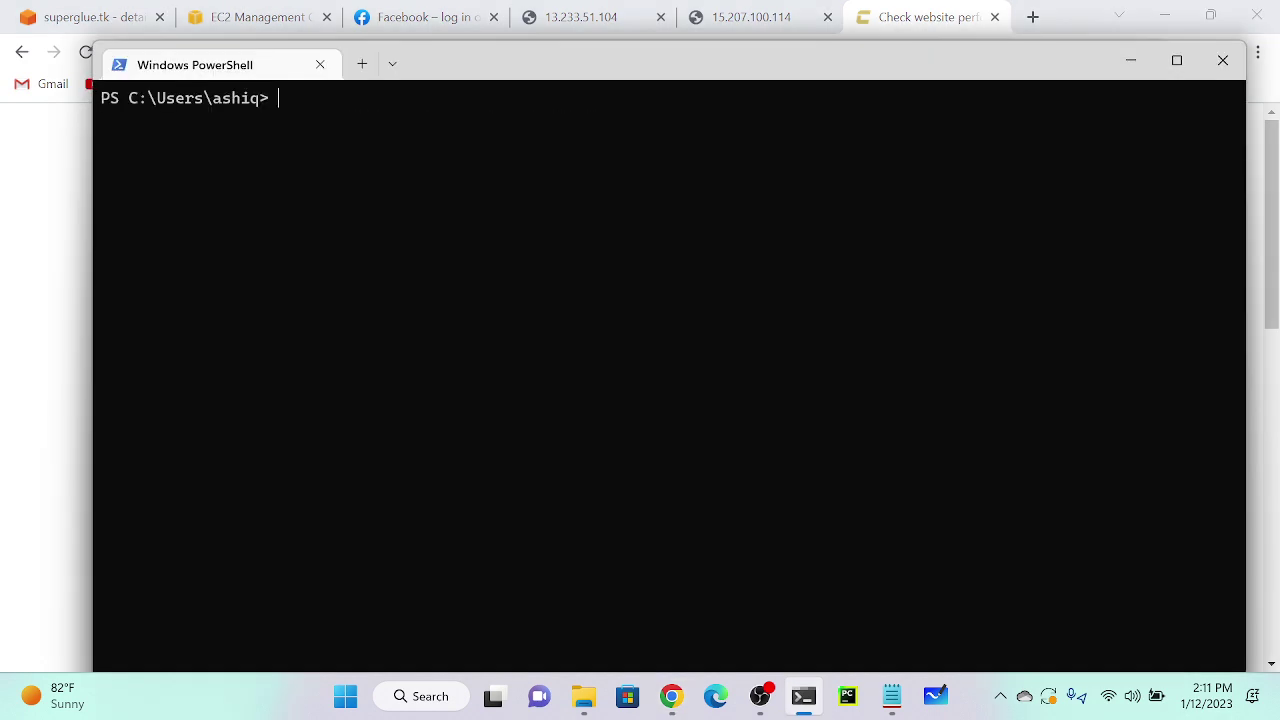
pyautogui.write('nslooku')
pyautogui.press('BackSpace')
pyautogui.press('BackSpace')
pyautogui.press('BackSpace')
pyautogui.press('BackSpace')
pyautogui.press('BackSpace')
pyautogui.press('BackSpace')
pyautogui.press('BackSpace')
# Connect to the vm-1 instance from the EC2 console through EC2 Instance Connect as ec2-user.
pyautogui.click(218, 12)
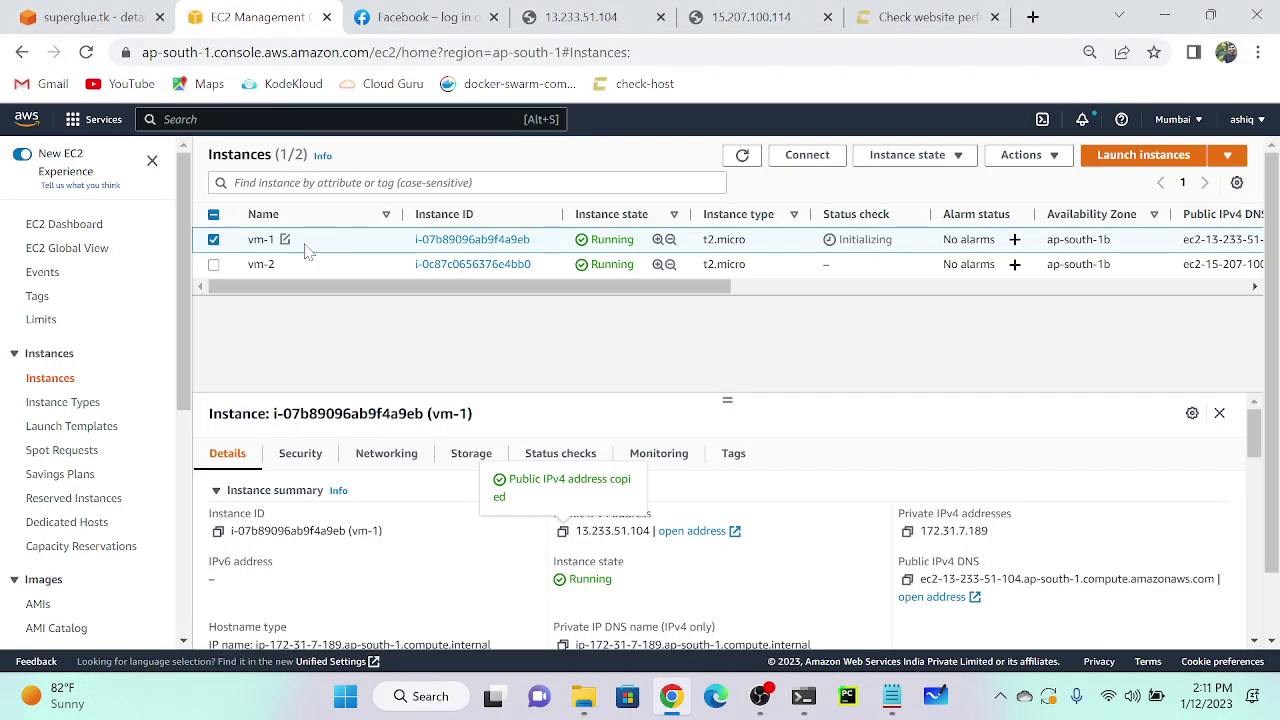
pyautogui.click(805, 166)
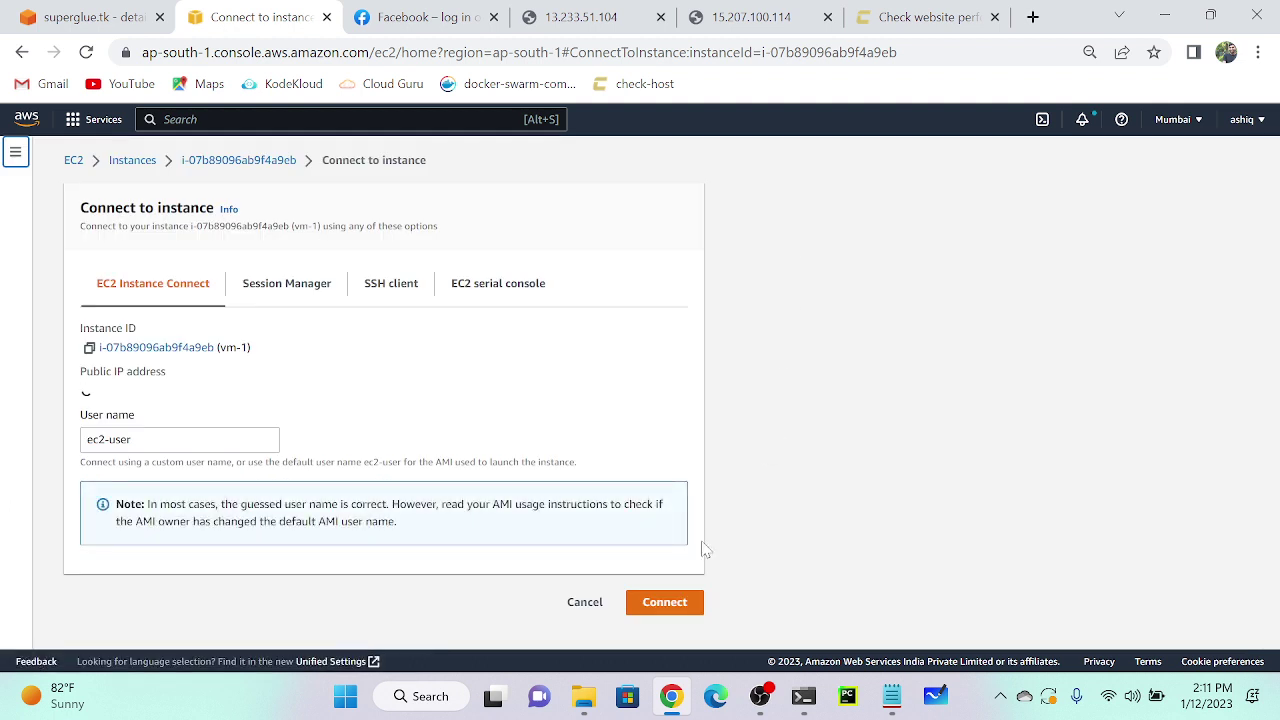
pyautogui.click(667, 608)
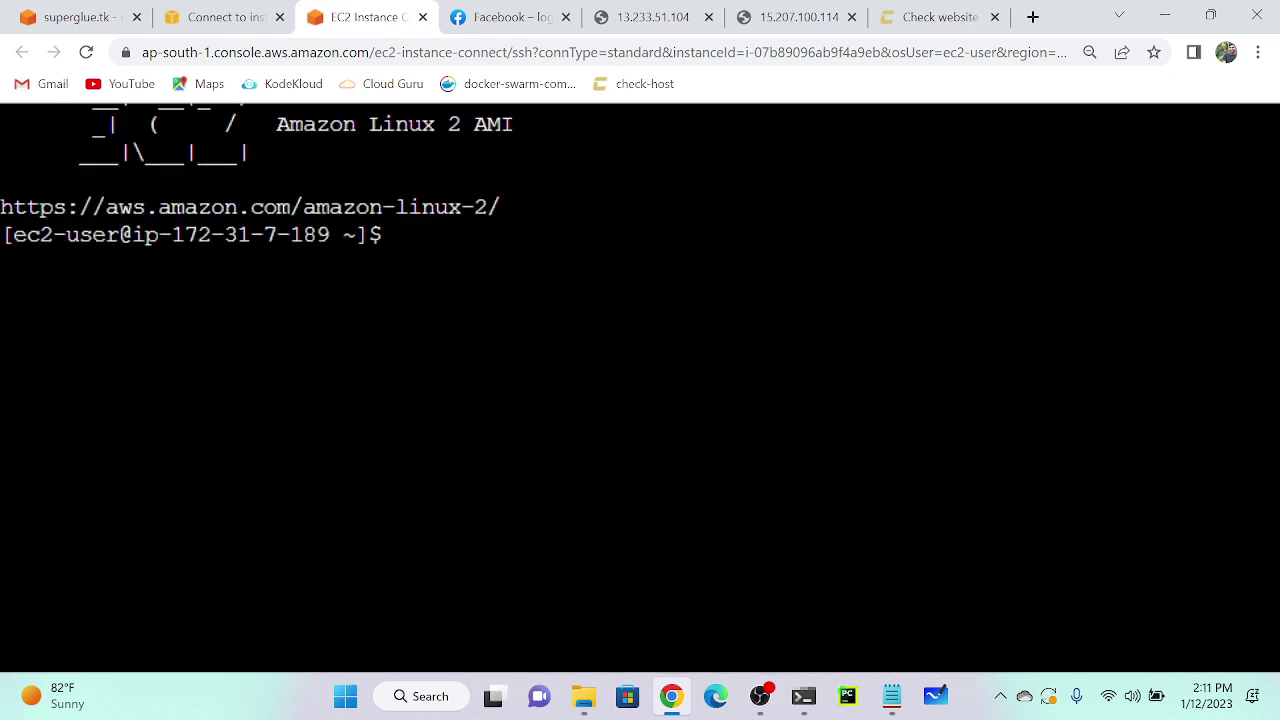
# Switch the vm-1 terminal session to root with sudo su and clear the terminal screen.
pyautogui.write('sudo')
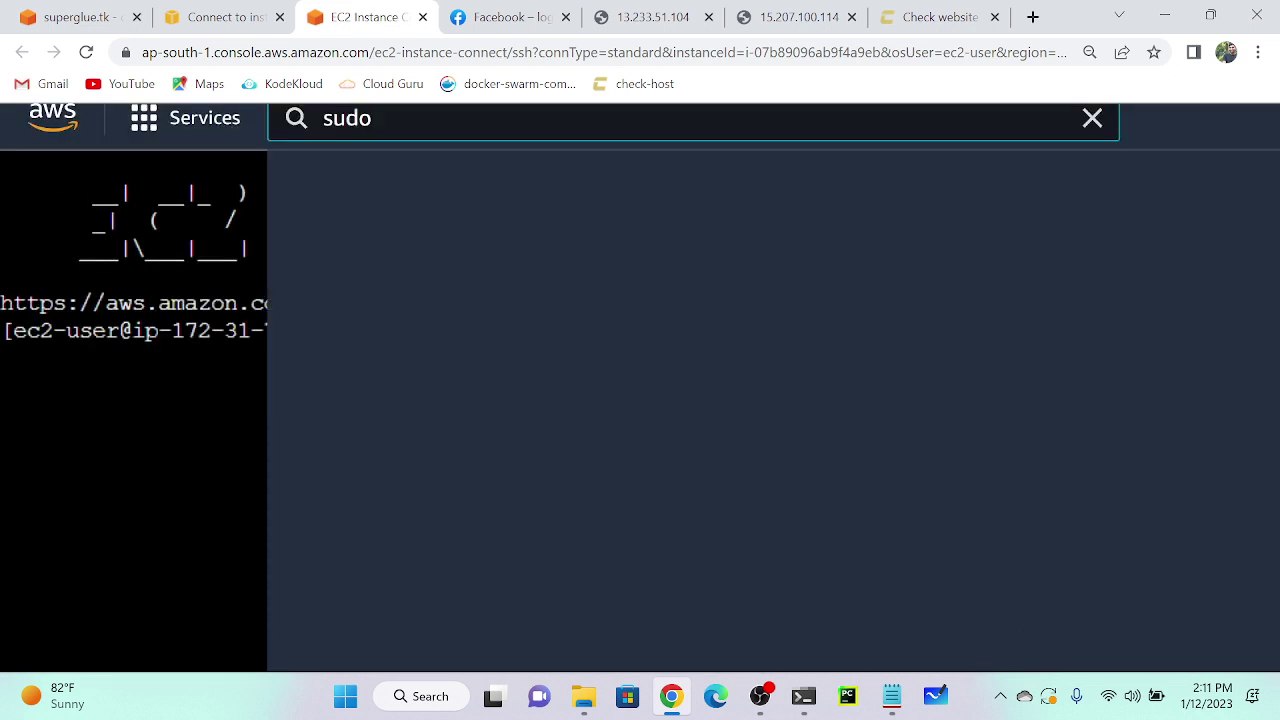
pyautogui.click(1004, 648)
pyautogui.write('sudo su')
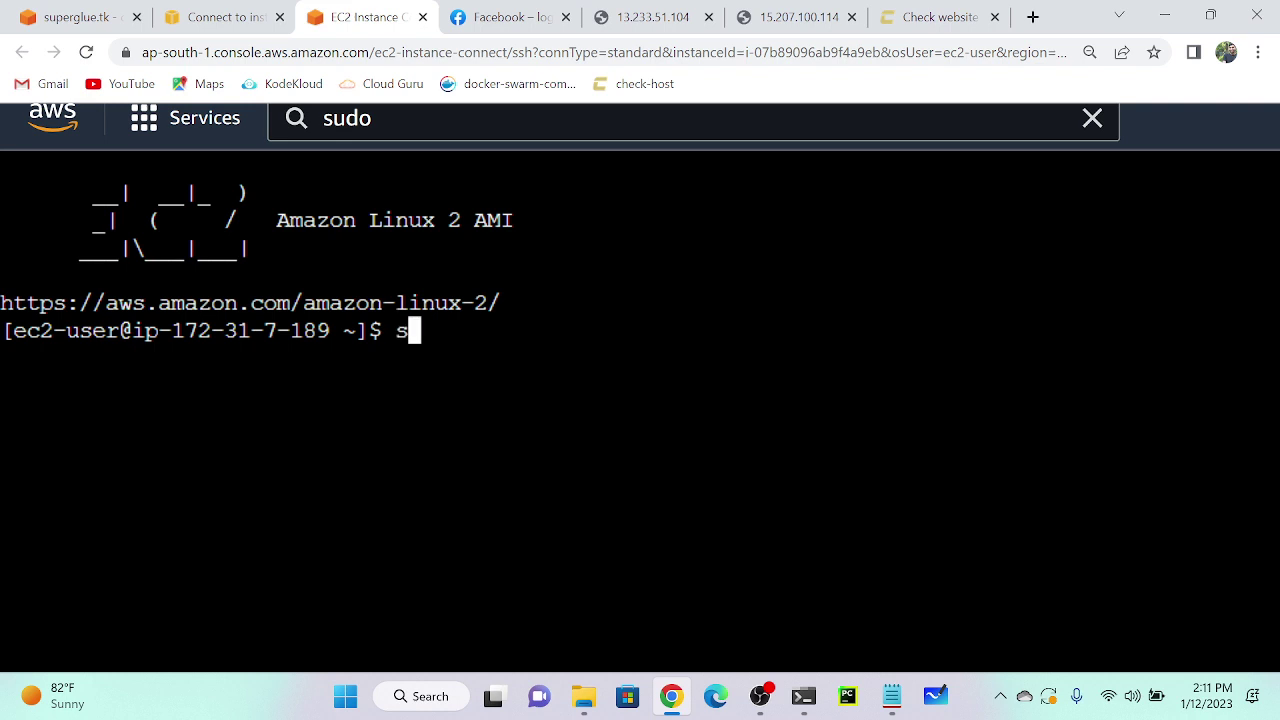
pyautogui.press('Return')
pyautogui.hotkey('ctrl', 'l')
pyautogui.press('Return')
pyautogui.press('Return')
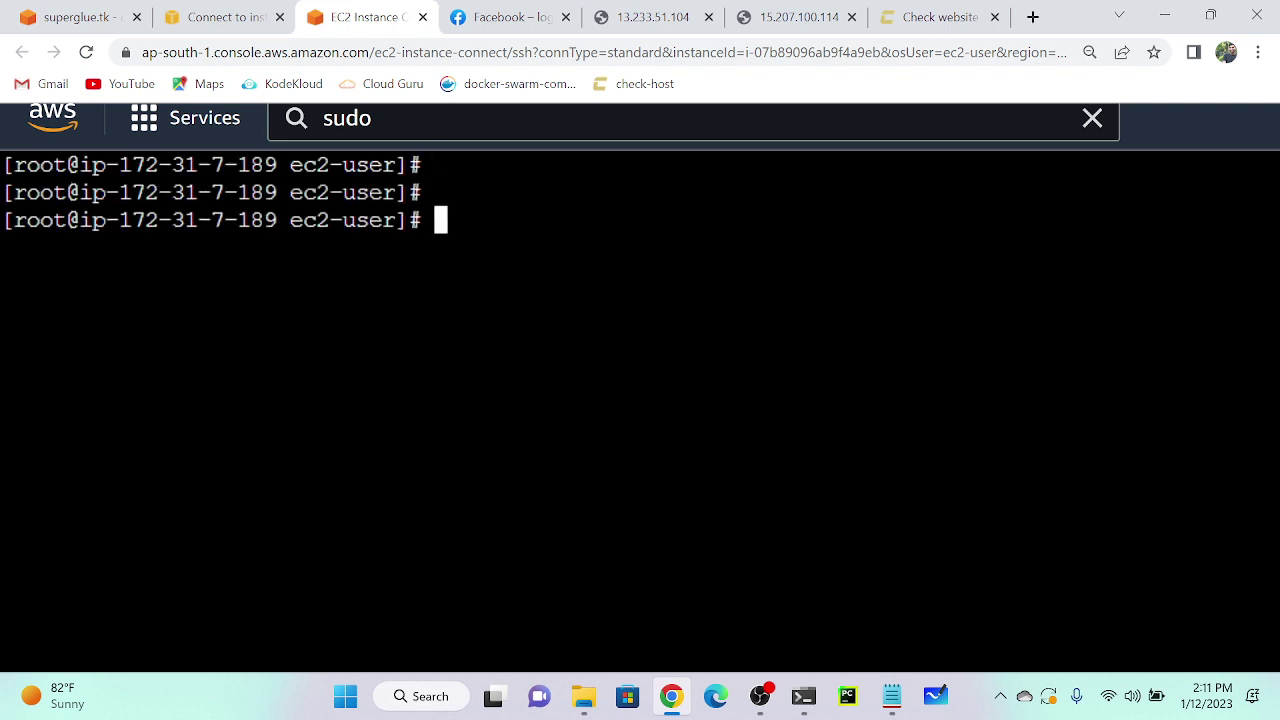
# Query the DNS record of ttl.superglue.tk from the vm-1 terminal with dig.
pyautogui.write('dig ')
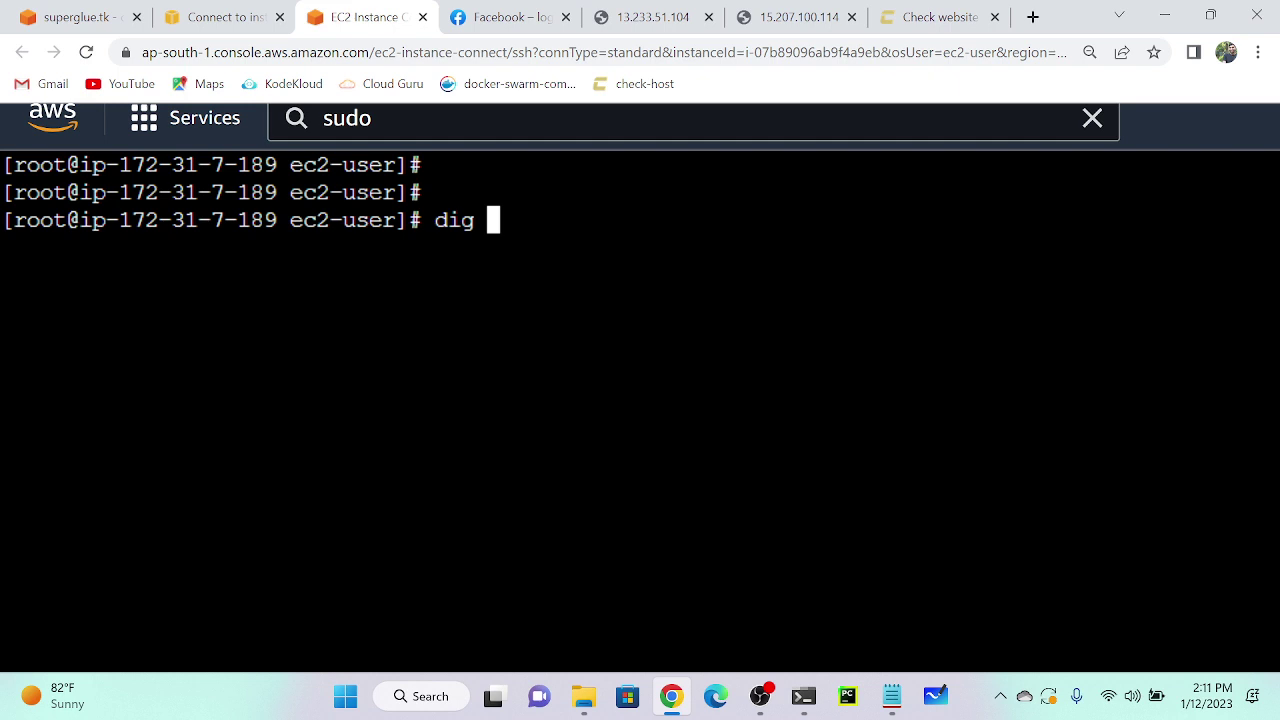
pyautogui.write('ttl')
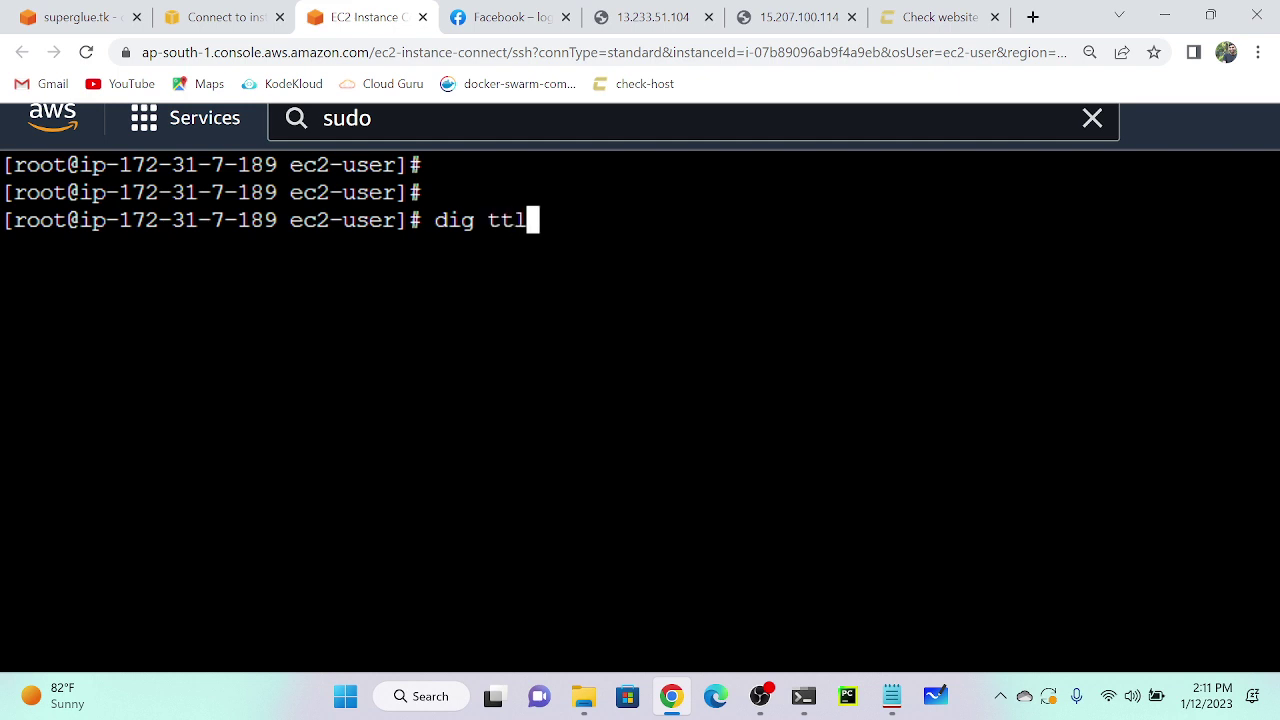
pyautogui.write('.superg')
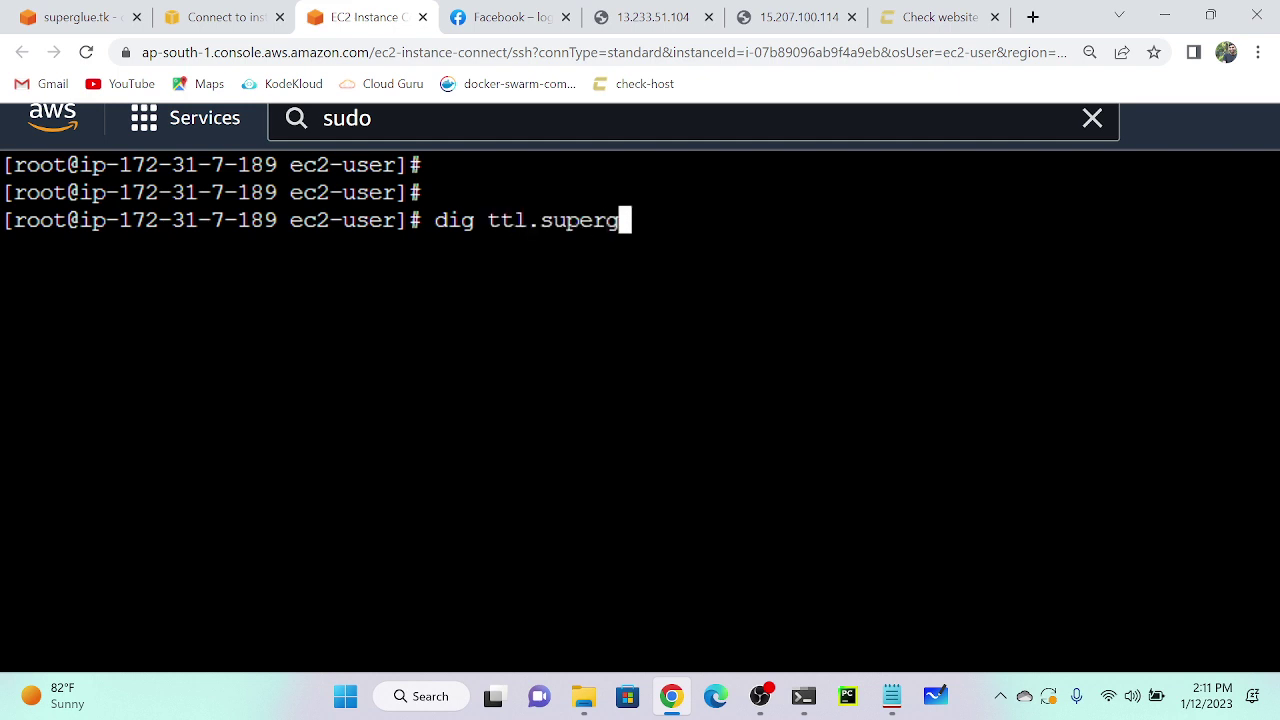
pyautogui.write('lue.tk')
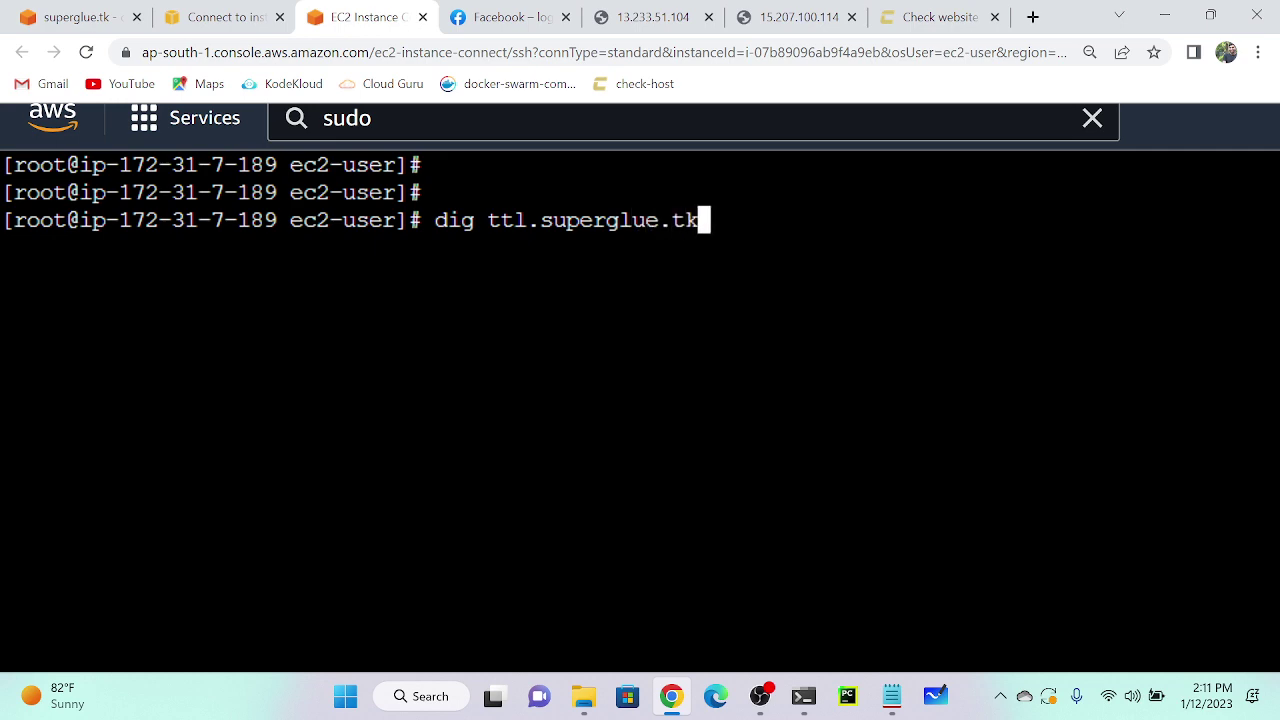
pyautogui.press('Return')
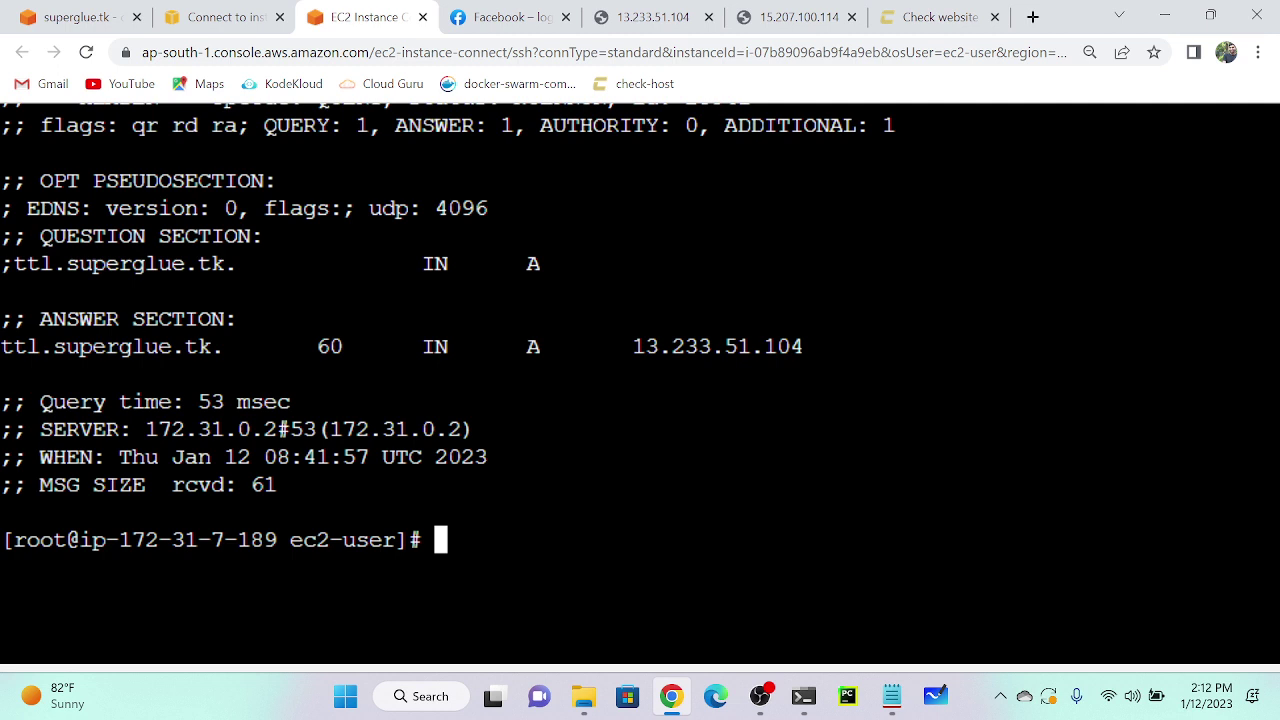
# Highlight the TTL and IP address in the dig answer, and run dig ttl.superglue.tk again.
pyautogui.doubleClick(330, 346)
pyautogui.click(330, 346)
pyautogui.moveTo(619, 318); pyautogui.dragTo(856, 346)
pyautogui.write('dig ttl.superglue.tk')
pyautogui.press('Return')
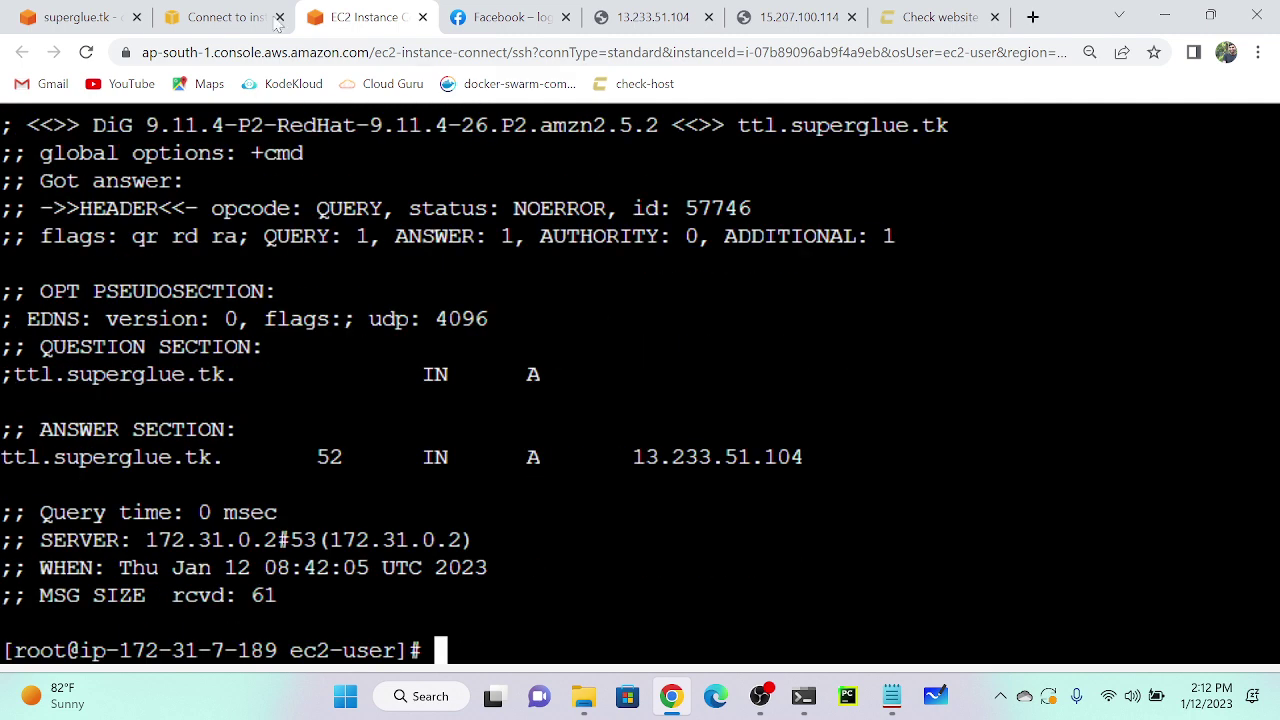
# Glance at the Route 53 records page, return to the terminal and repeat dig ttl.superglue.tk five times to track its remaining TTL.
pyautogui.click(210, 17)
pyautogui.click(78, 17)
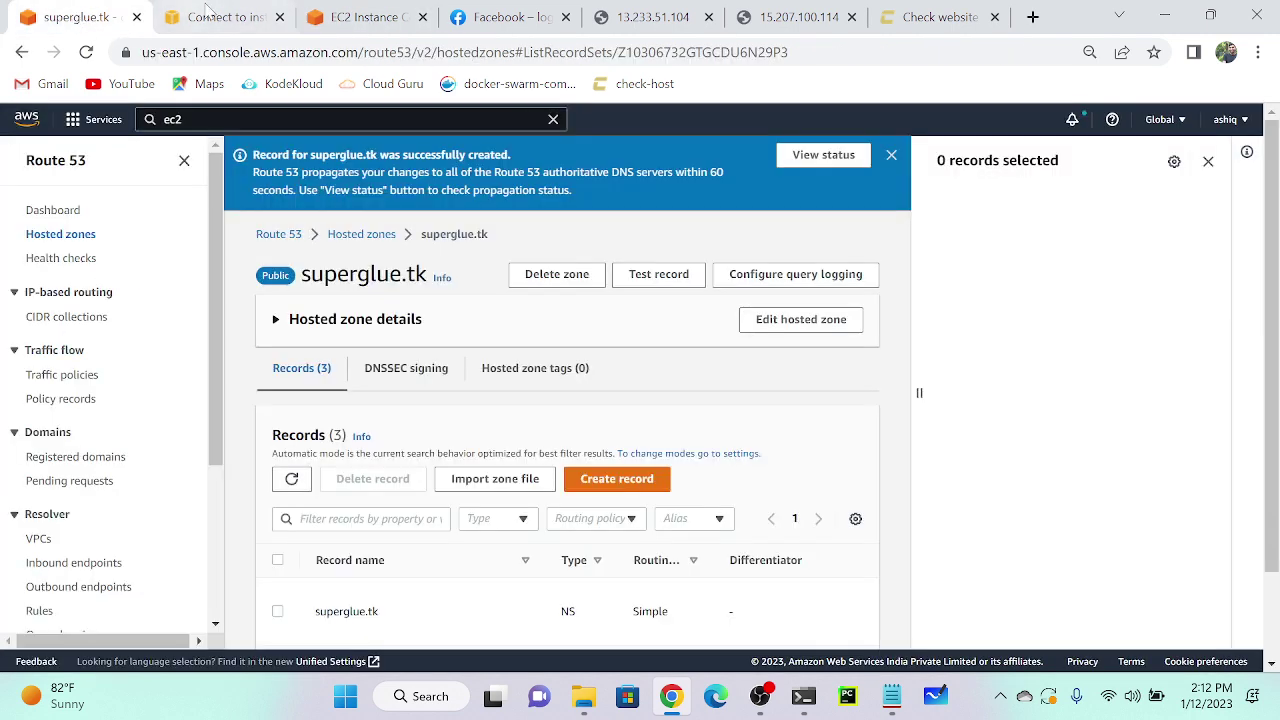
pyautogui.click(326, 10)
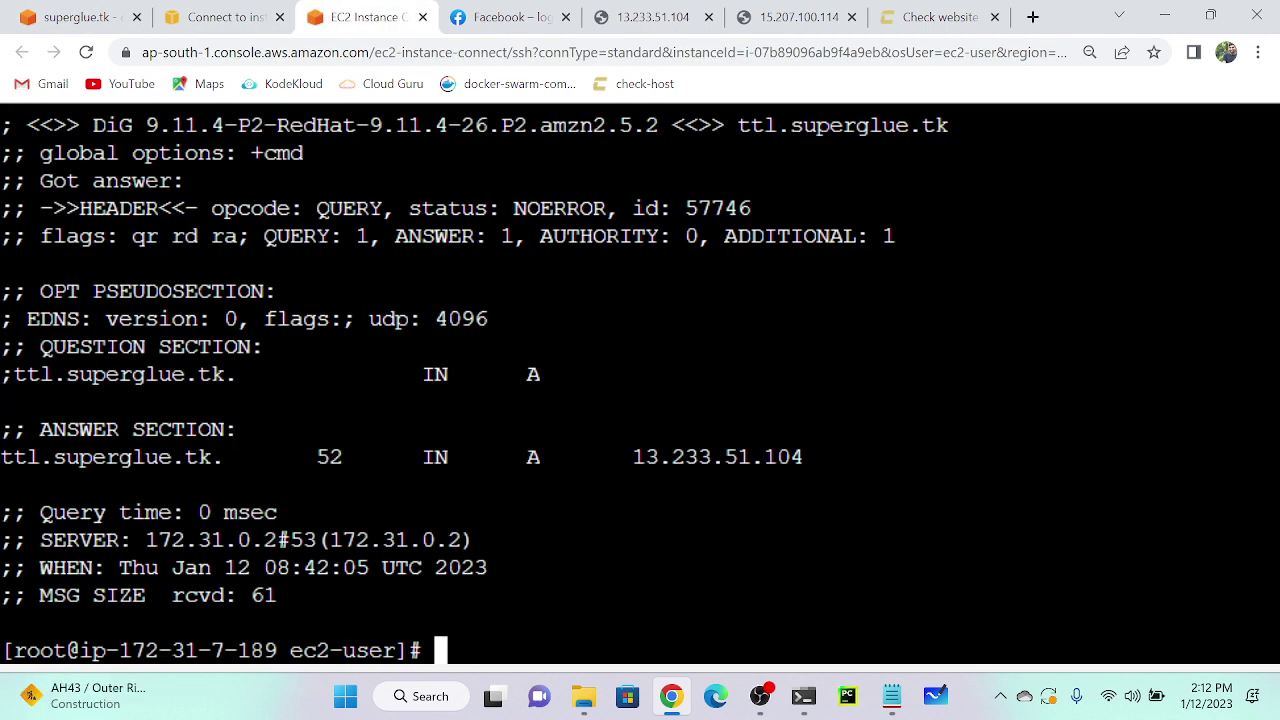
pyautogui.press('Up')
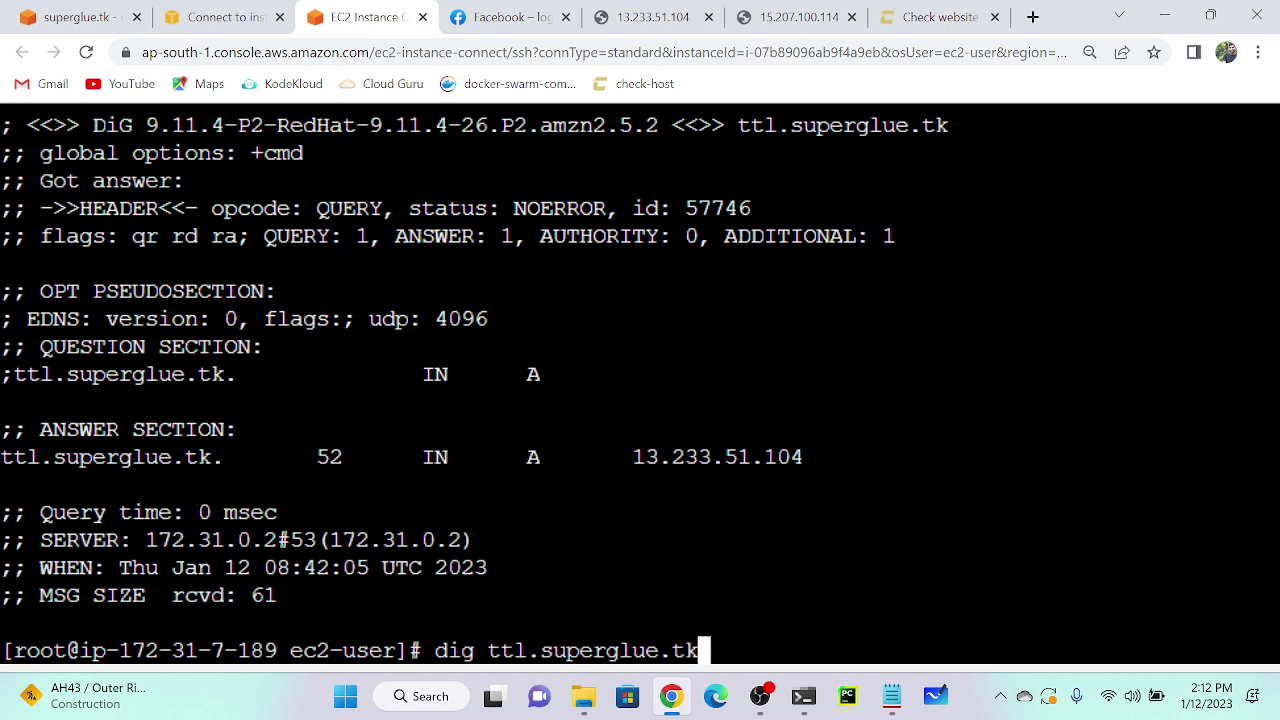
pyautogui.press('Return')
pyautogui.press('Up')
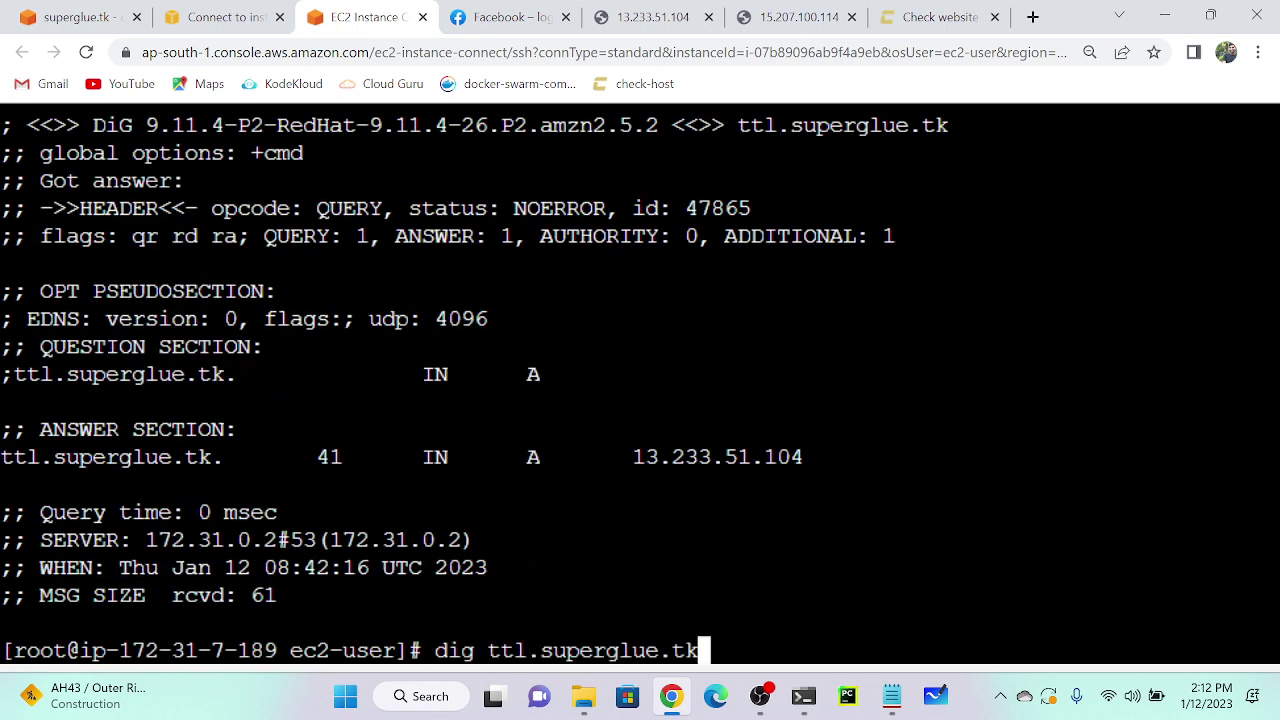
pyautogui.press('Return')
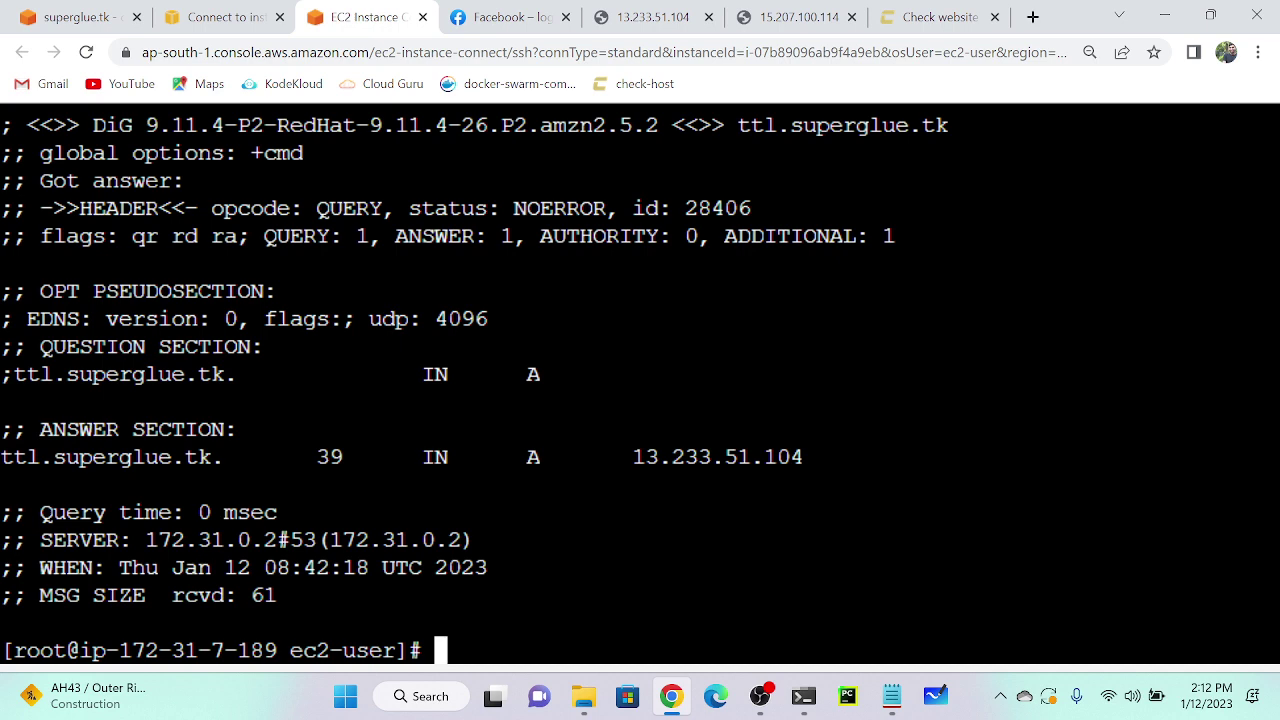
pyautogui.press('Up')
pyautogui.press('Return')
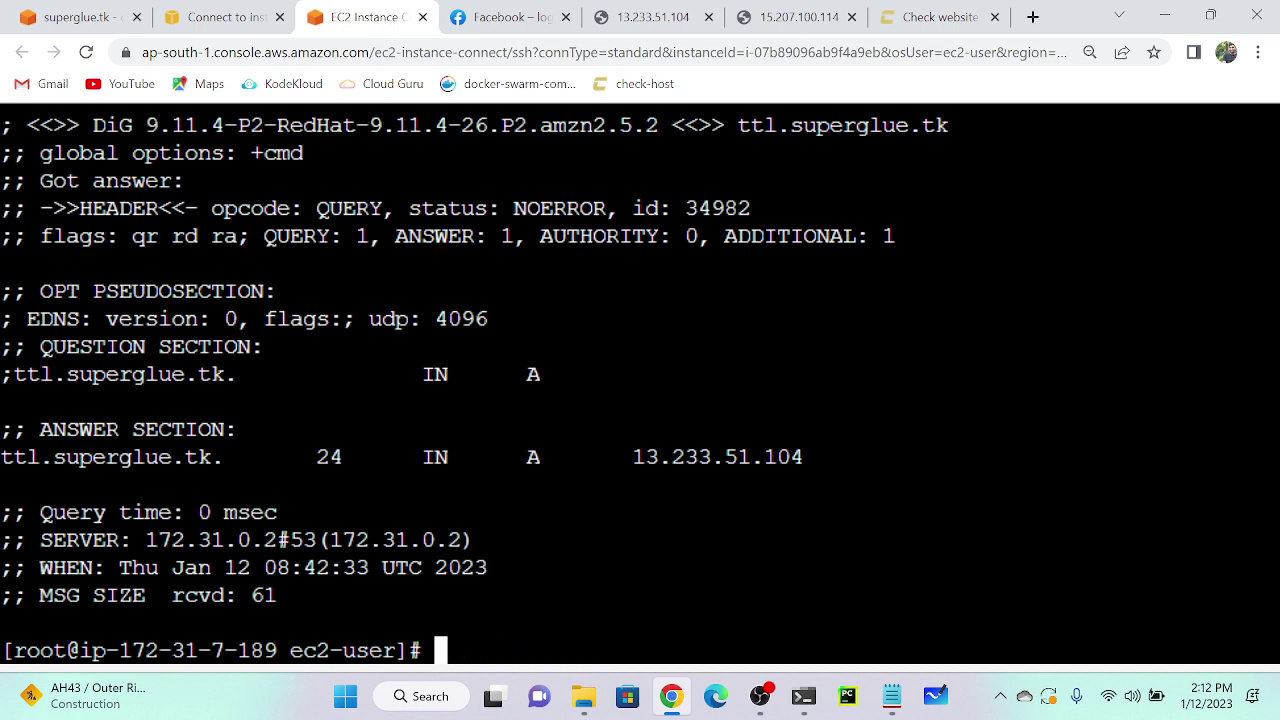
pyautogui.press('Up')
pyautogui.press('Return')
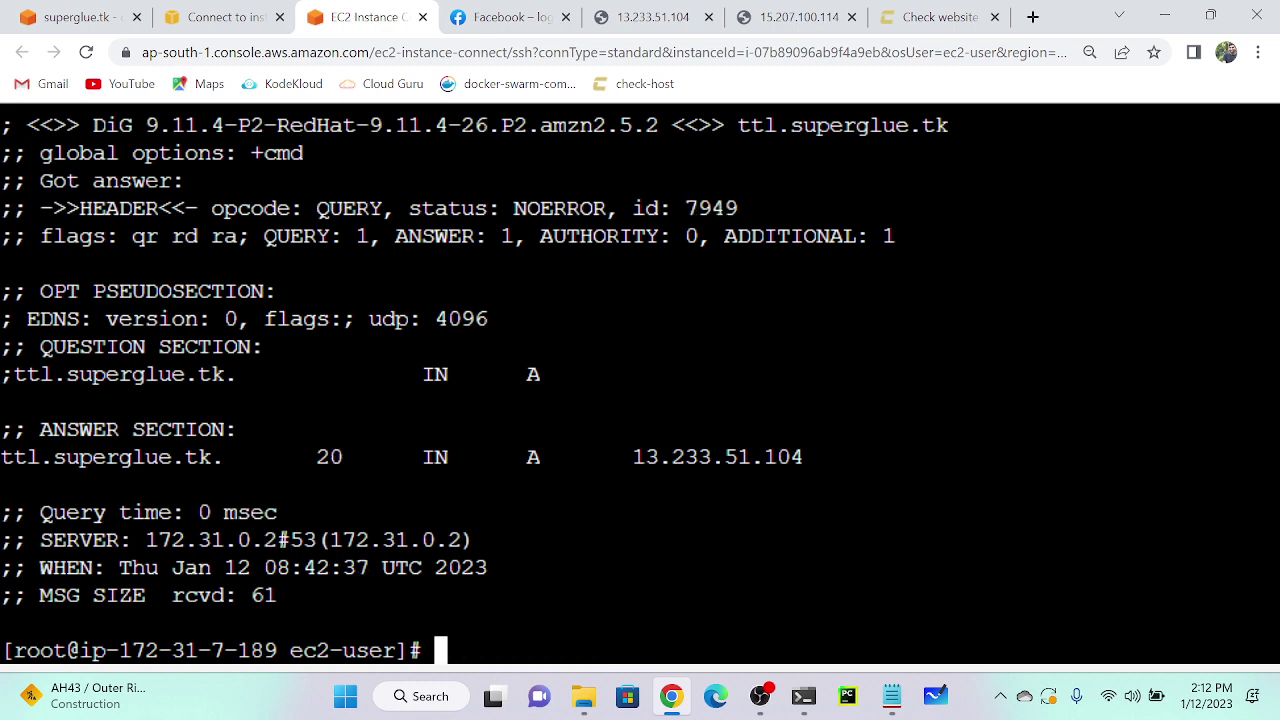
pyautogui.press('Up')
pyautogui.press('Return')
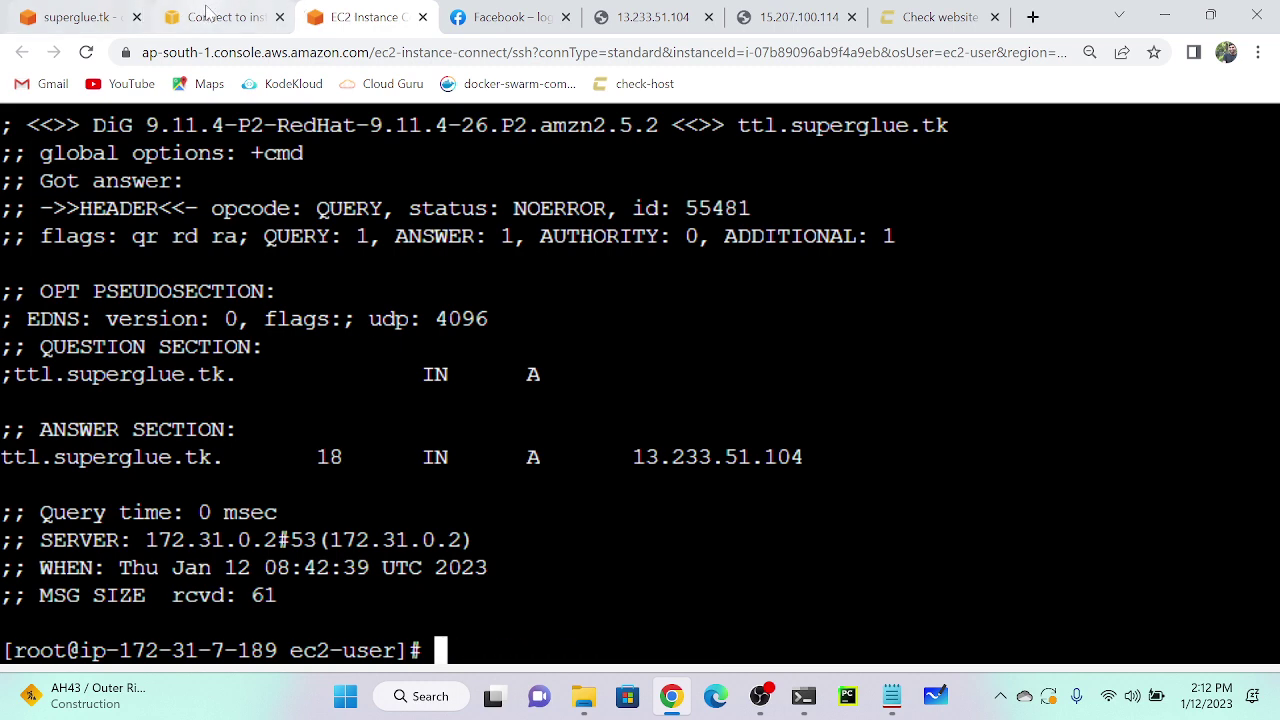
# Open the EC2 instances list, select vm-2 and copy its public IPv4 address.
pyautogui.click(208, 15)
pyautogui.click(132, 160)
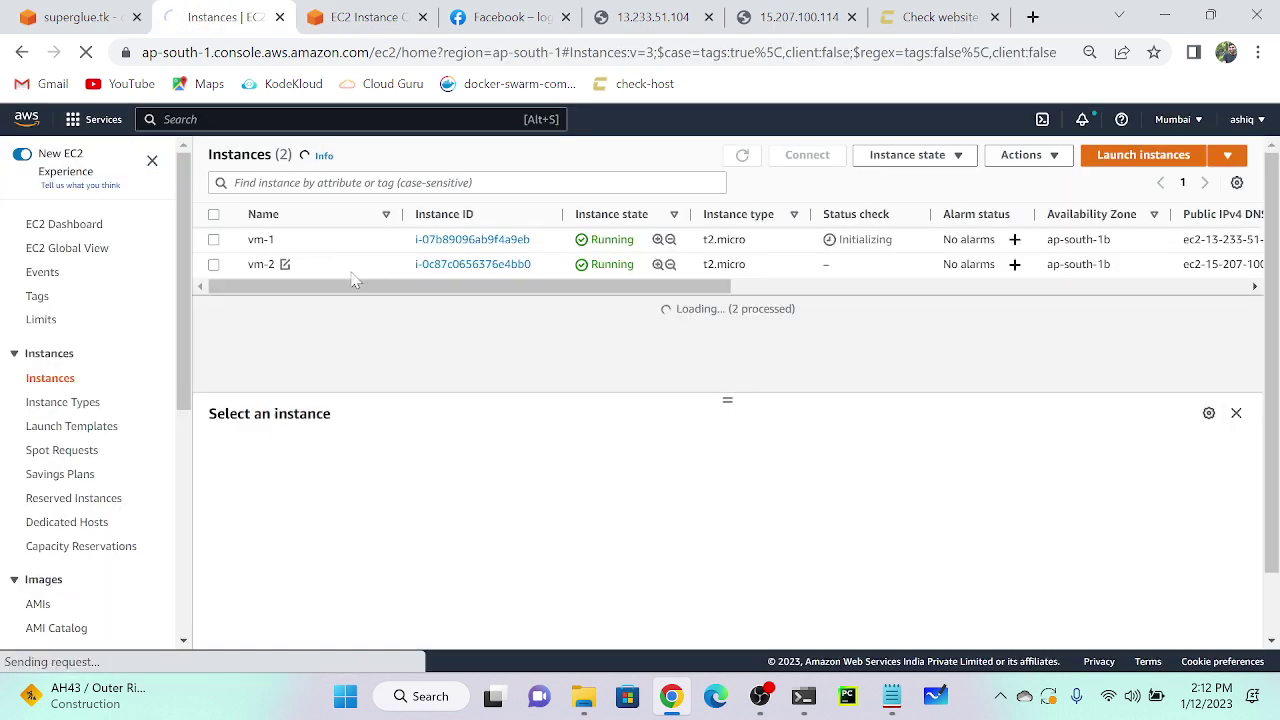
pyautogui.click(354, 265)
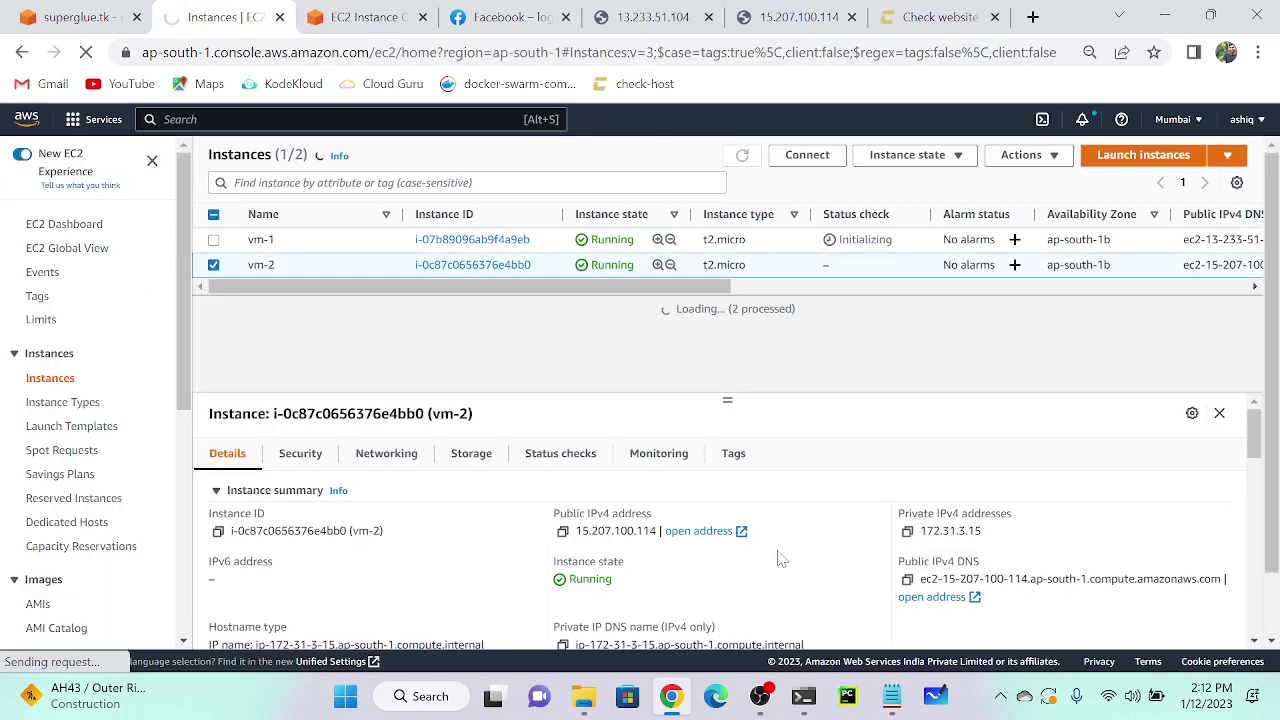
pyautogui.click(562, 531)
# Return to the vm-1 terminal and repeat the dig query for ttl.superglue.tk to check how much TTL remains.
pyautogui.click(365, 17)
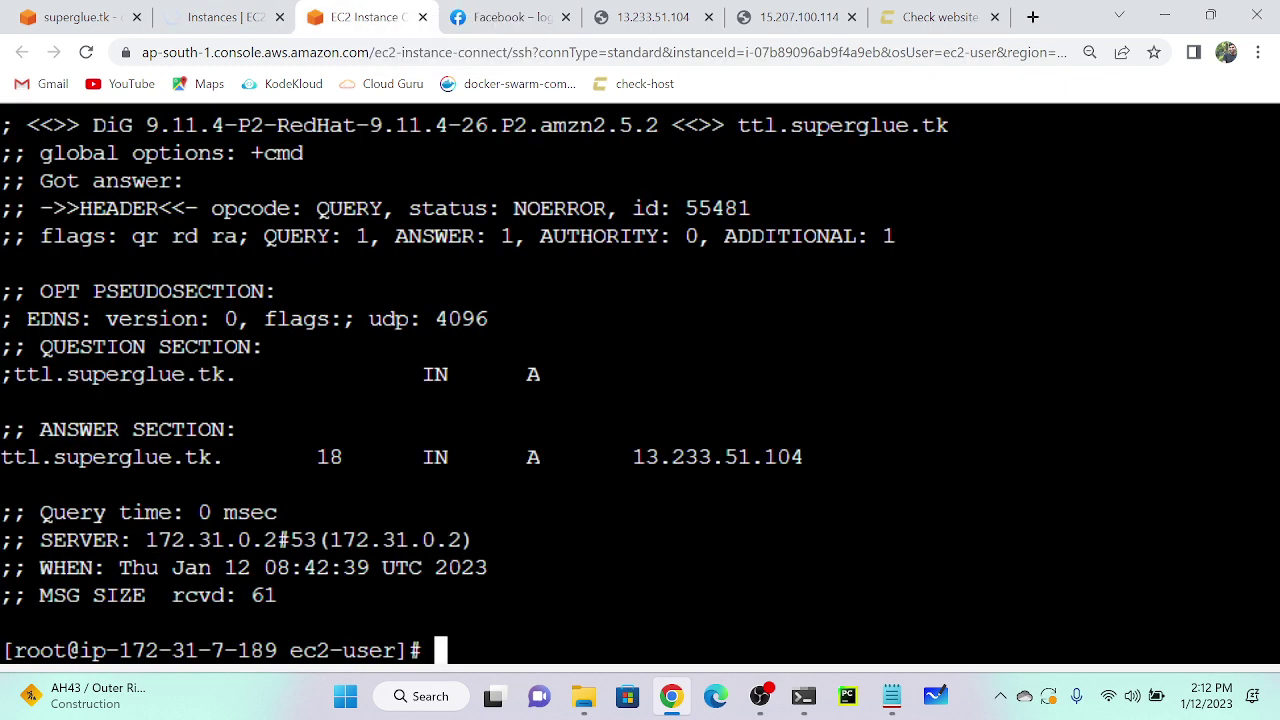
pyautogui.press('Up')
pyautogui.press('Return')
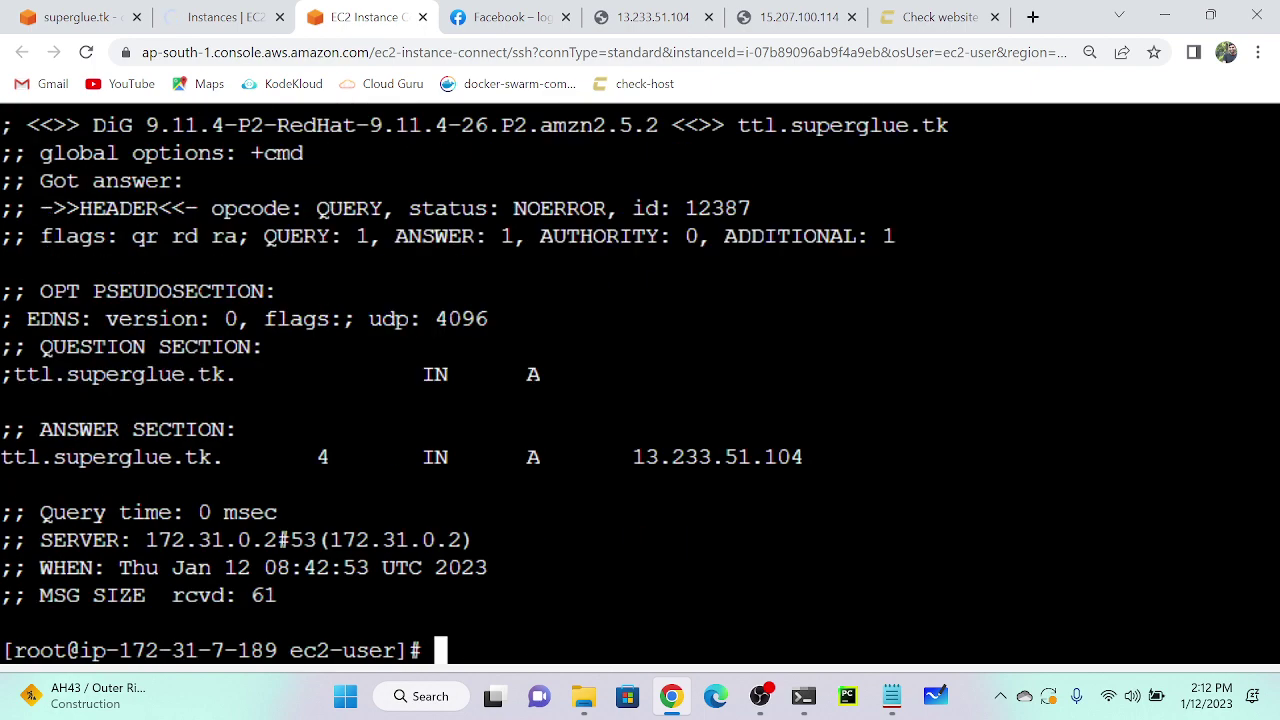
pyautogui.press('Return')
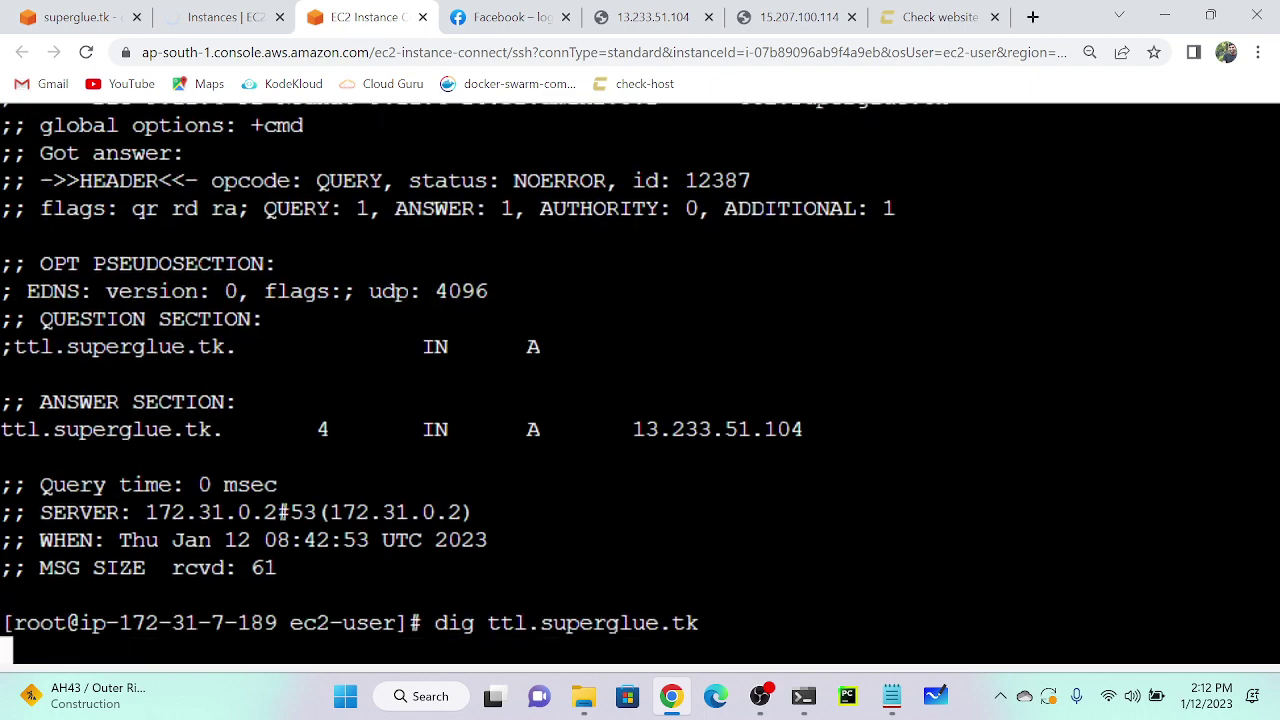
pyautogui.press('Up')
pyautogui.press('Return')
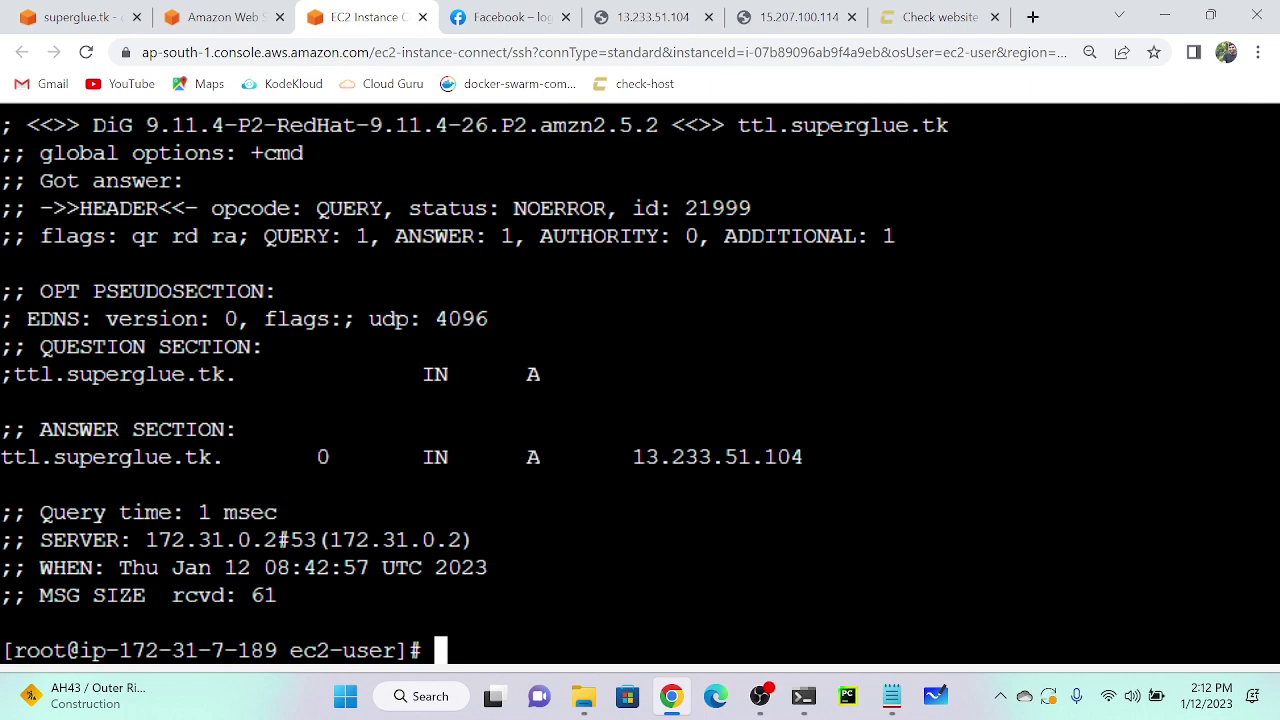
# Reload the signed-out Route 53 page and sign in again as root user with the account email and password.
pyautogui.click(95, 17)
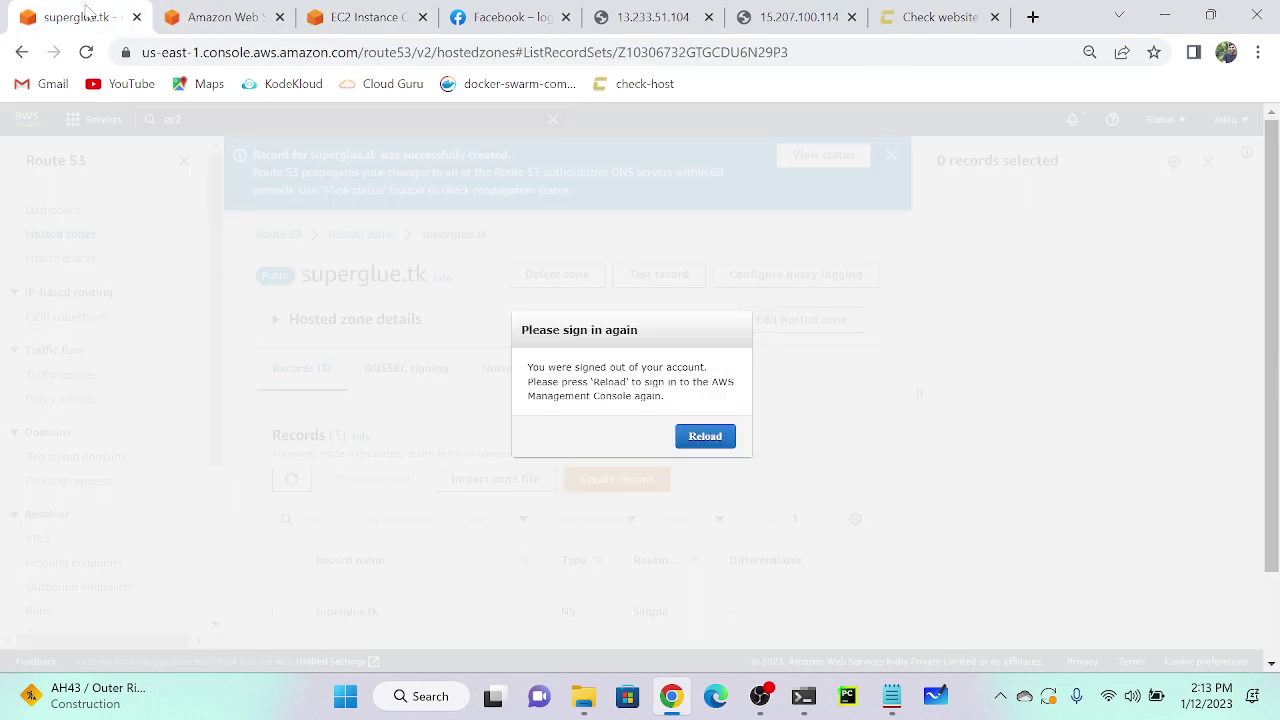
pyautogui.click(693, 430)
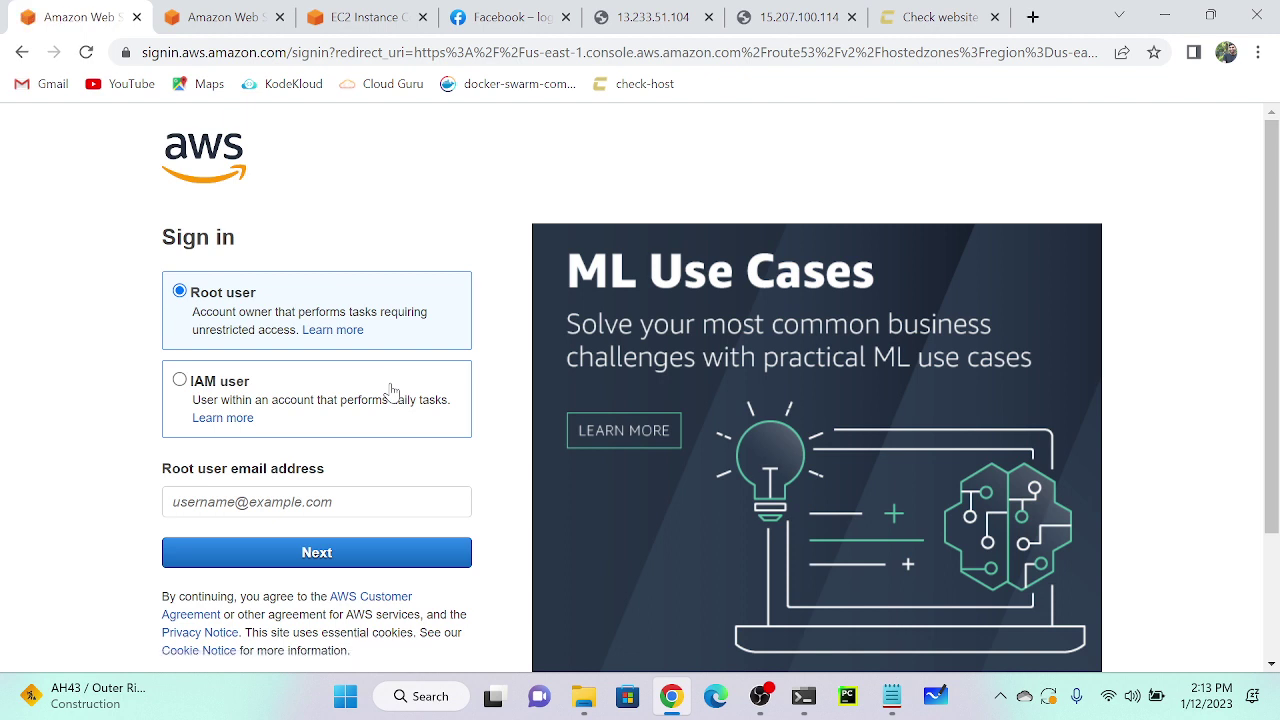
pyautogui.click(290, 502)
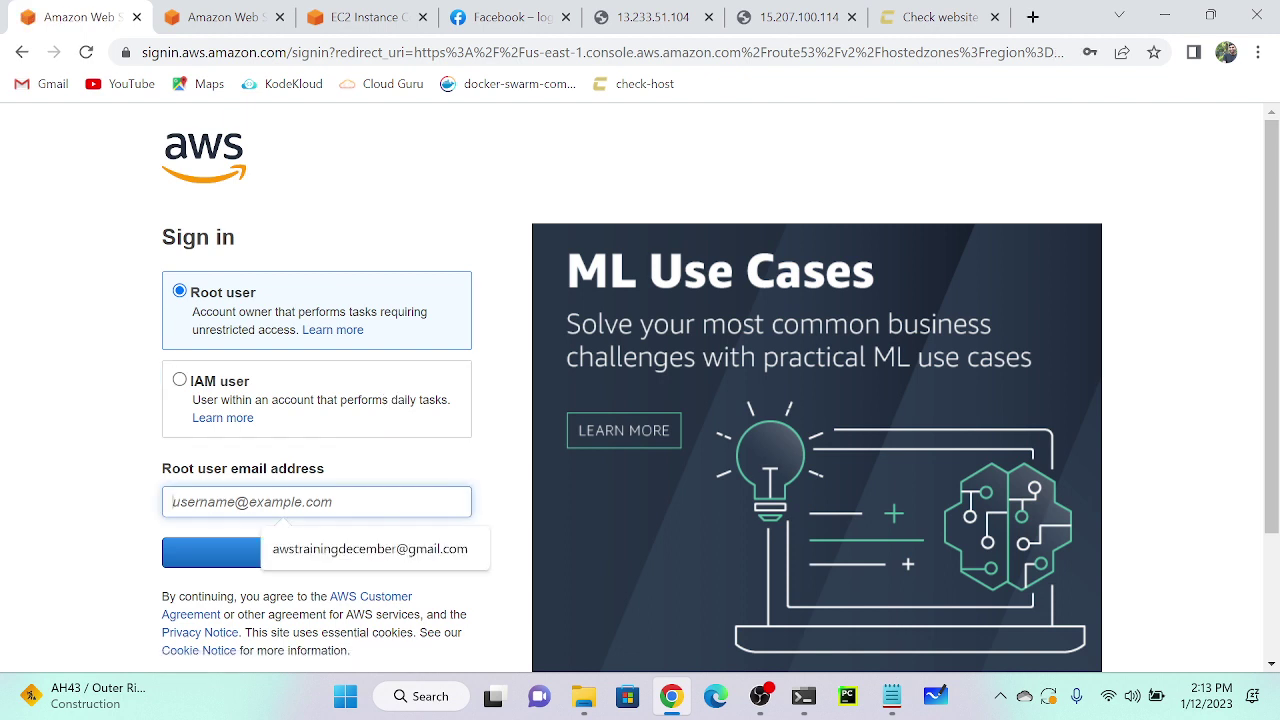
pyautogui.click(295, 549)
pyautogui.click(290, 556)
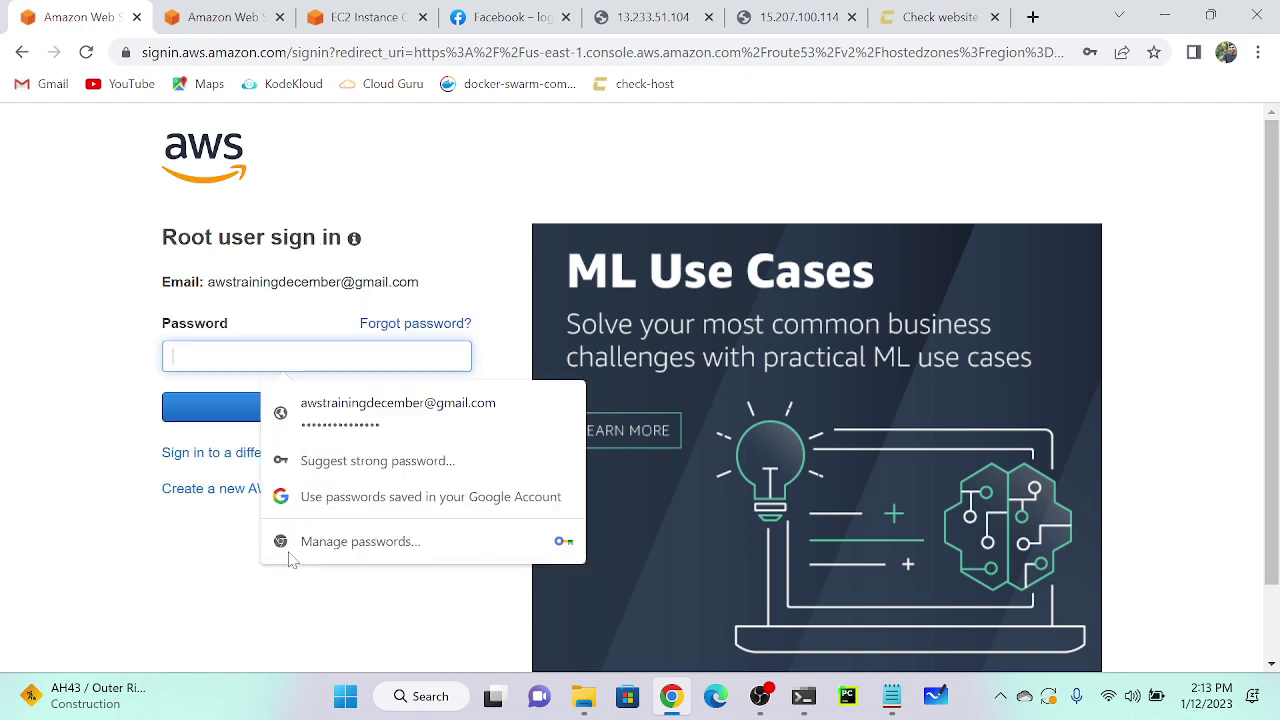
pyautogui.click(142, 366)
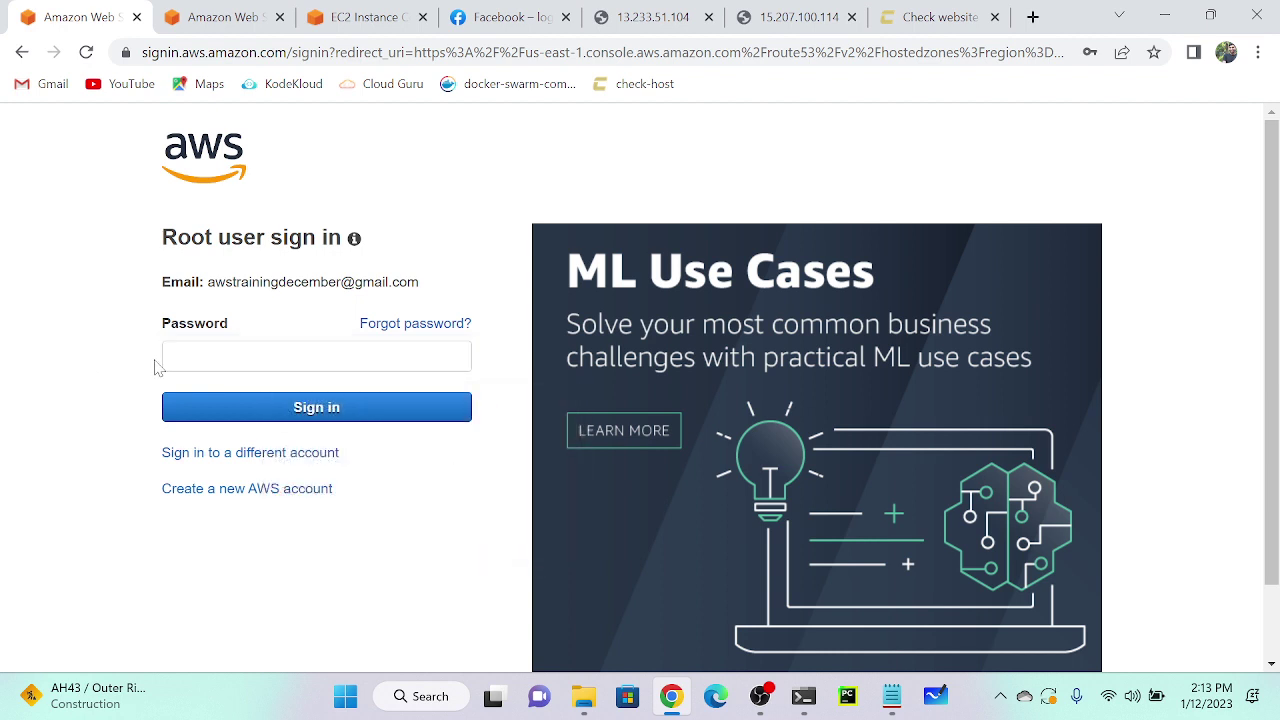
pyautogui.click(166, 366)
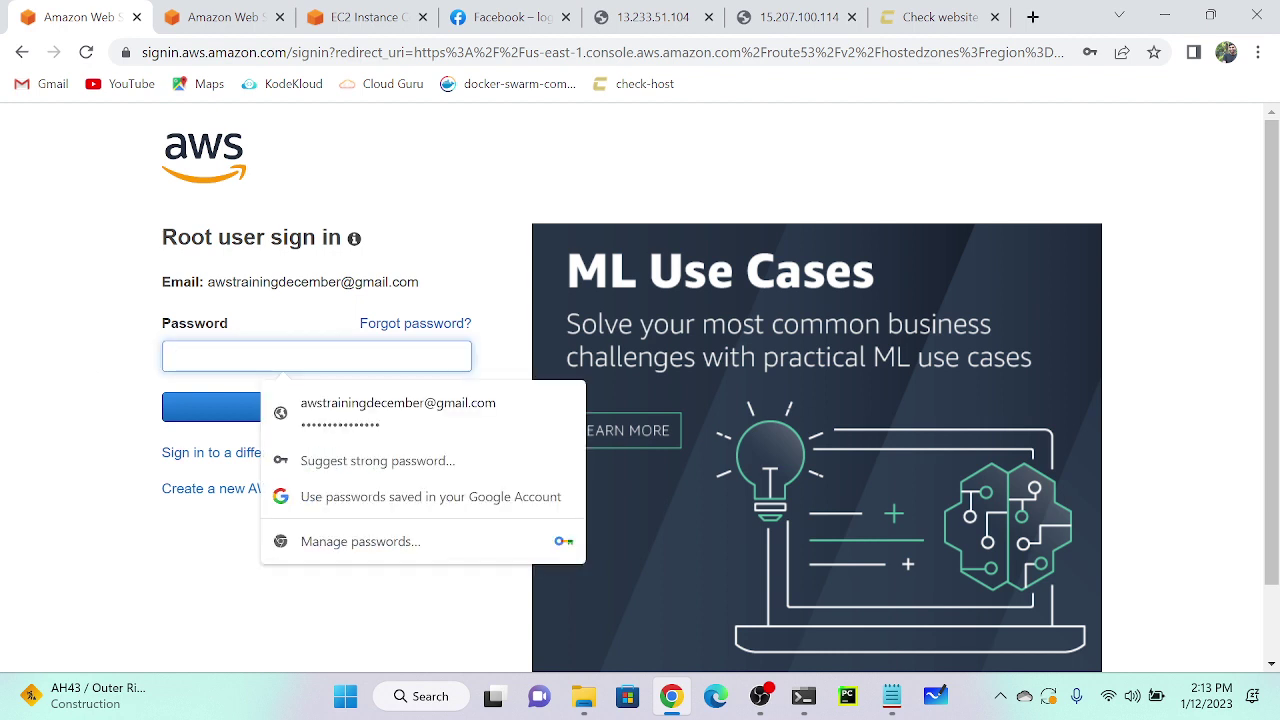
pyautogui.write('•••••')
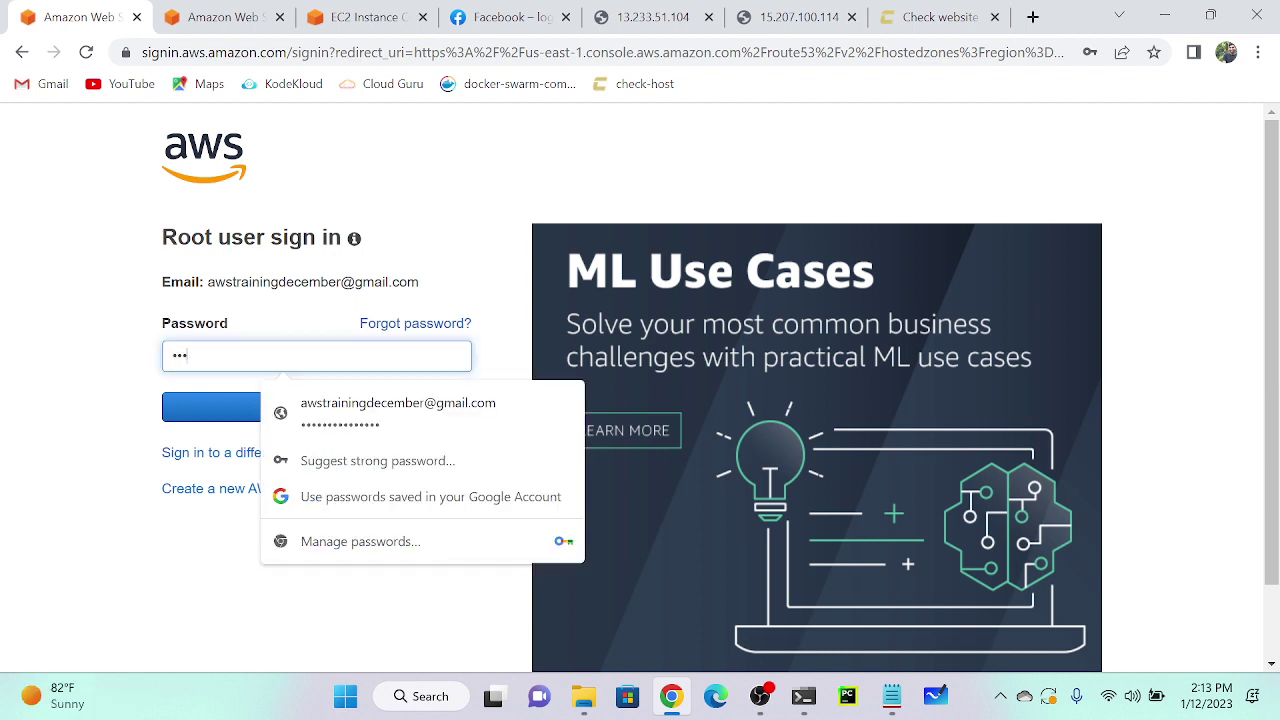
pyautogui.write('••••••••••')
pyautogui.click(210, 412)
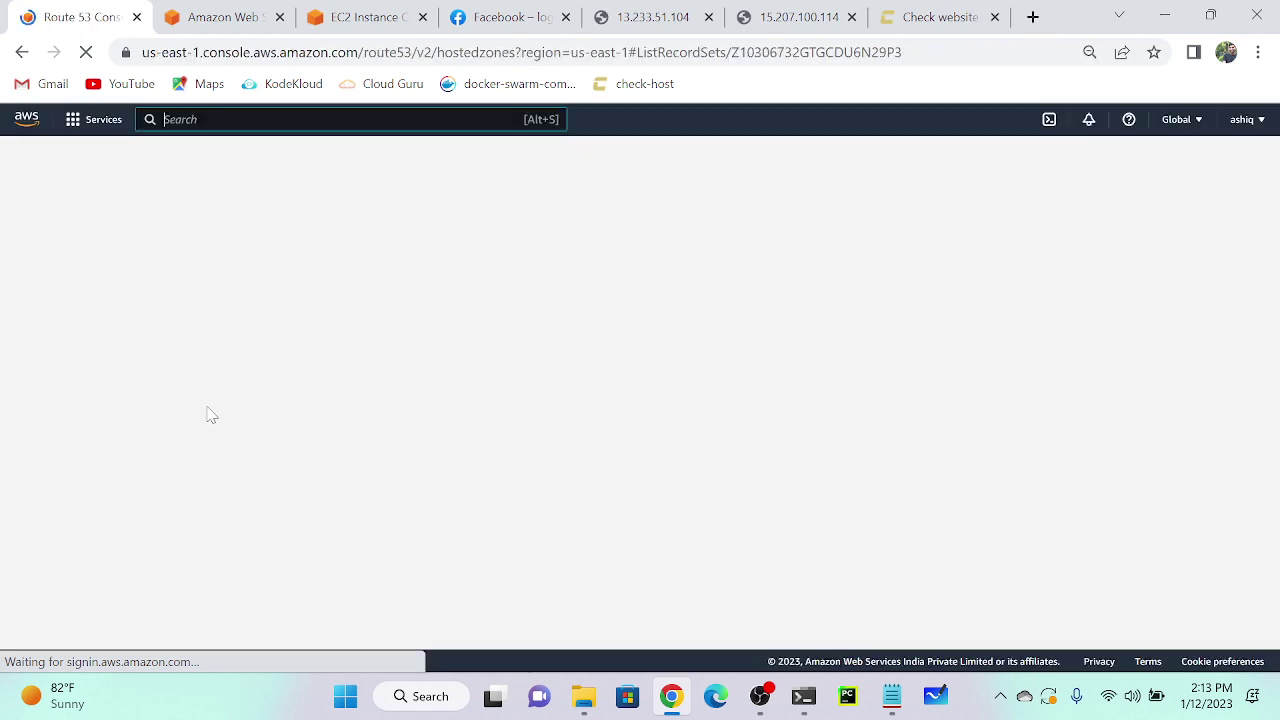
# Reload the EC2 Instance Connect session of vm-1, switch to root with sudo su and clear the terminal screen.
pyautogui.click(363, 14)
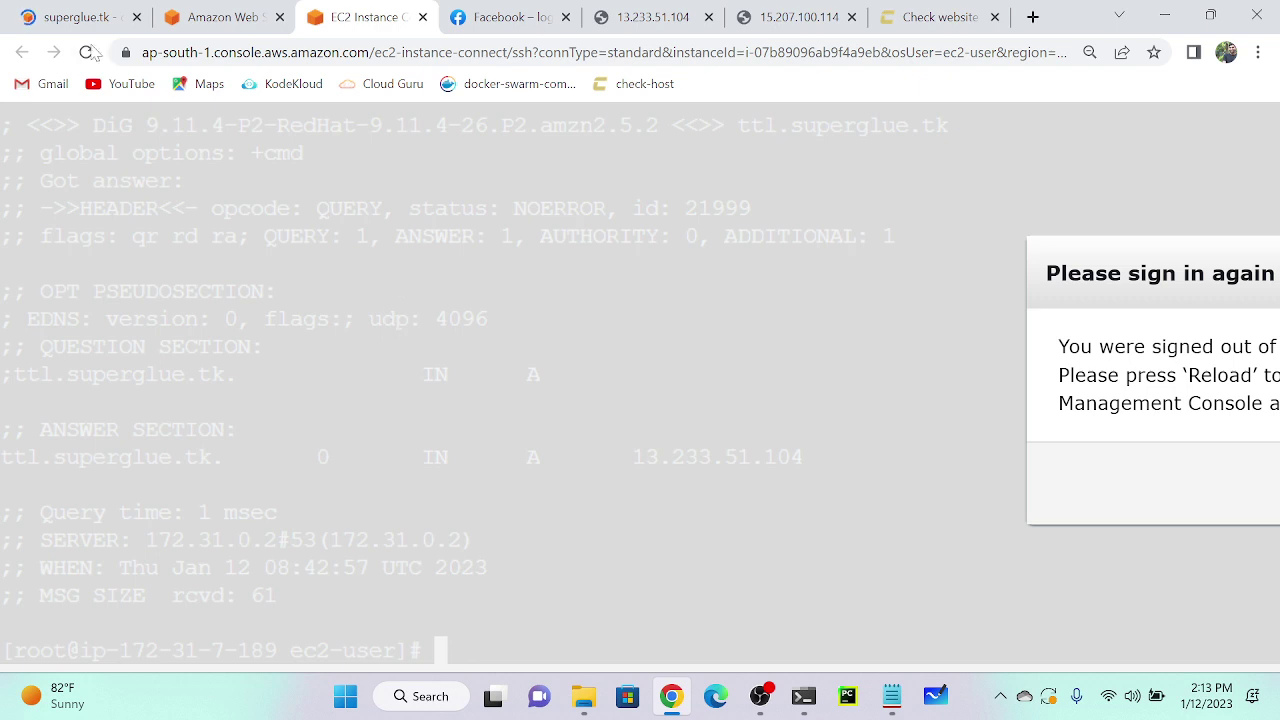
pyautogui.click(87, 52)
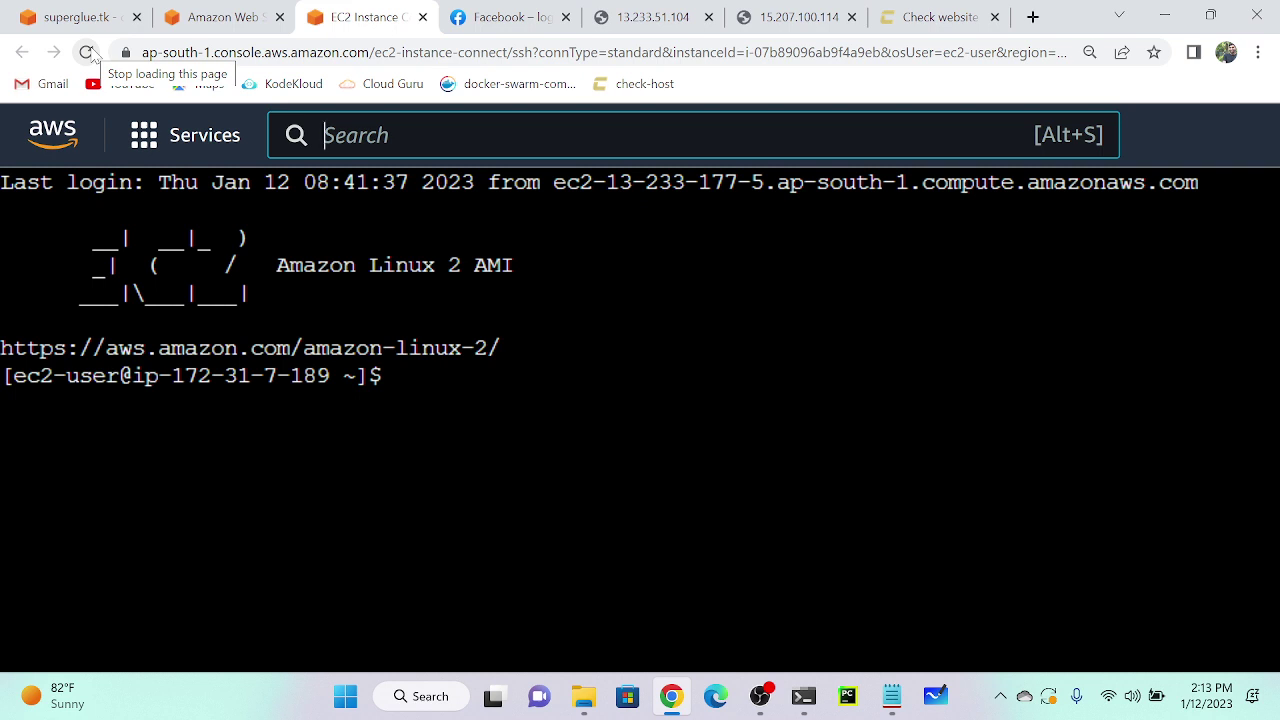
pyautogui.write('sudo s')
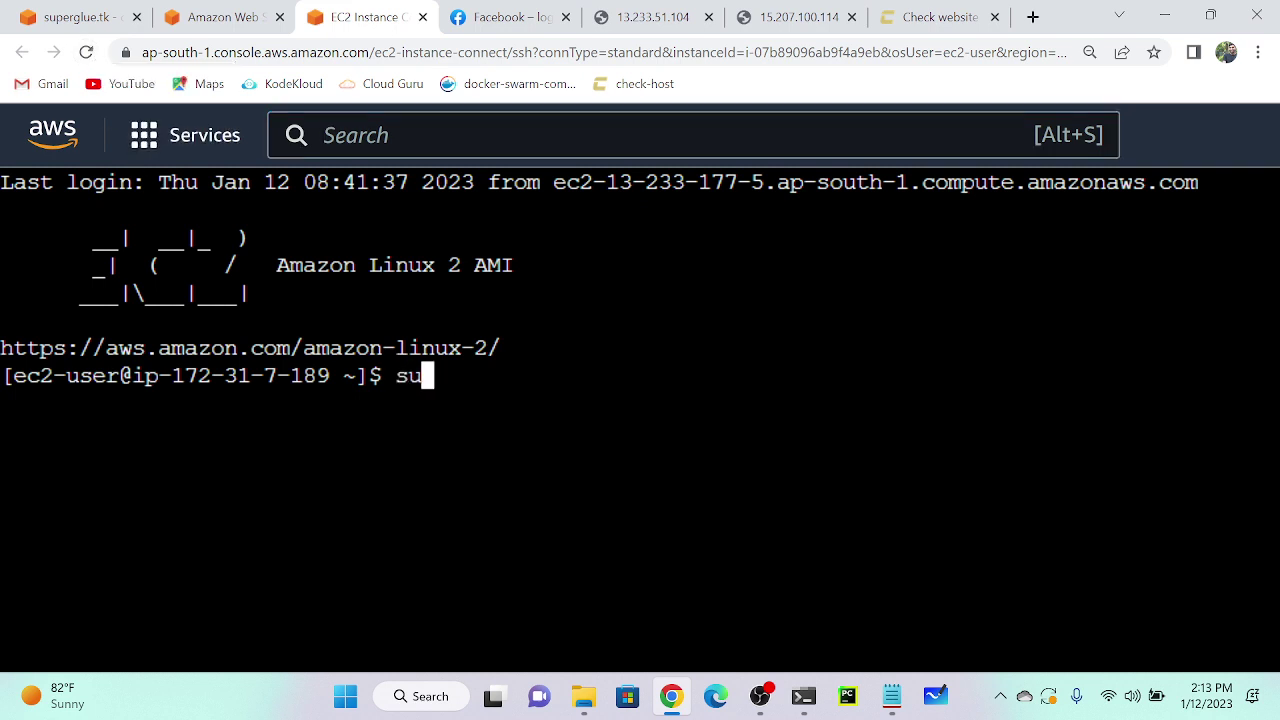
pyautogui.write('u')
pyautogui.press('Return')
pyautogui.hotkey('ctrl', 'l')
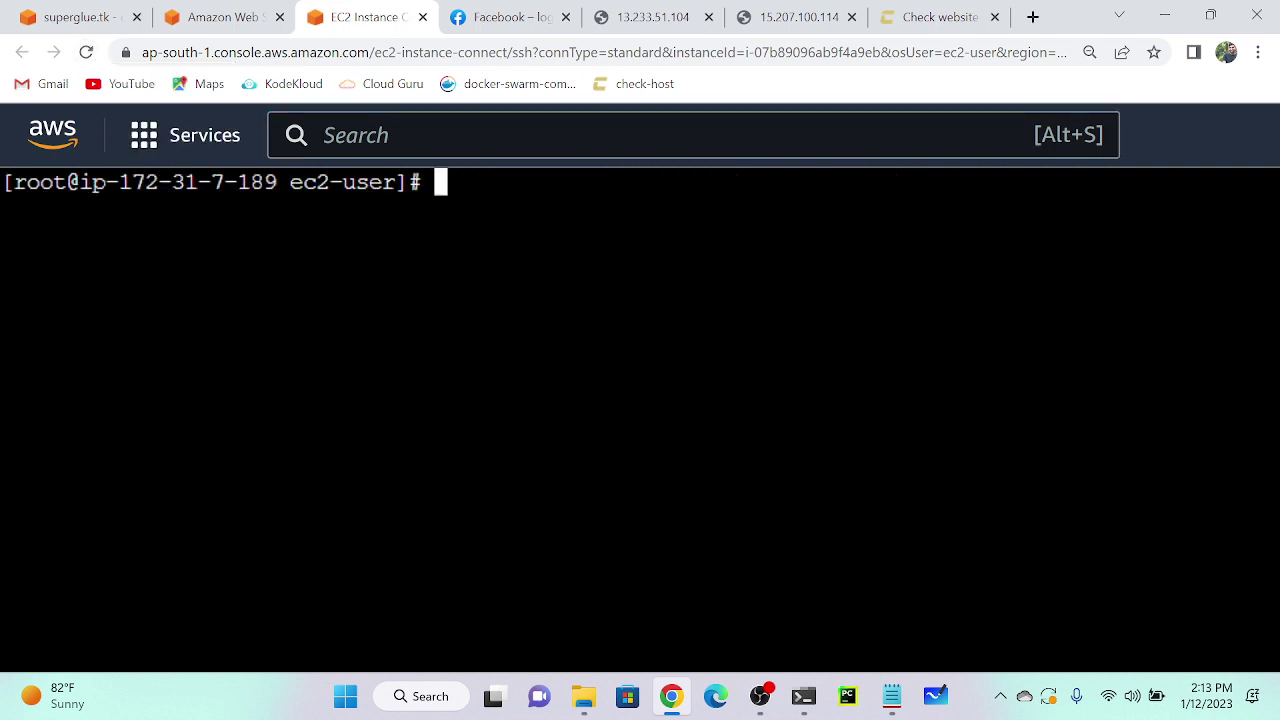
# Run dig ttlsuperglue.tk in the vm-1 root session.
pyautogui.write('dig ')
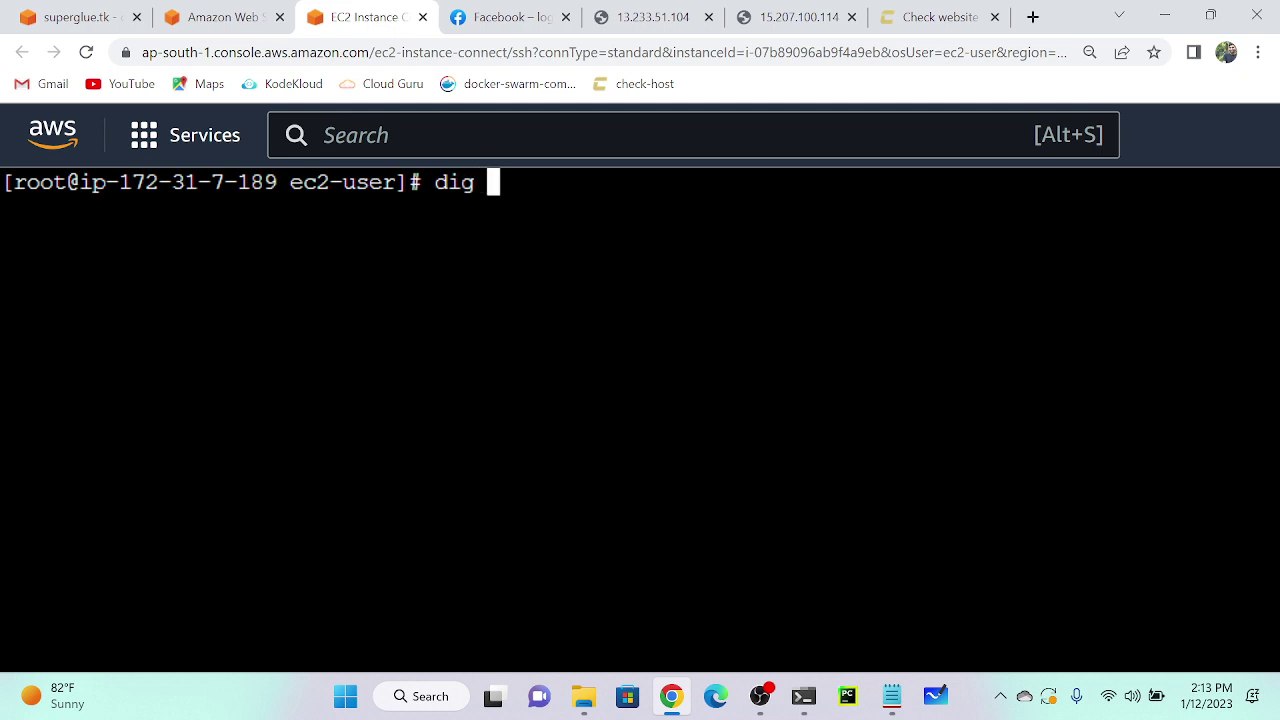
pyautogui.write('ttlsuper')
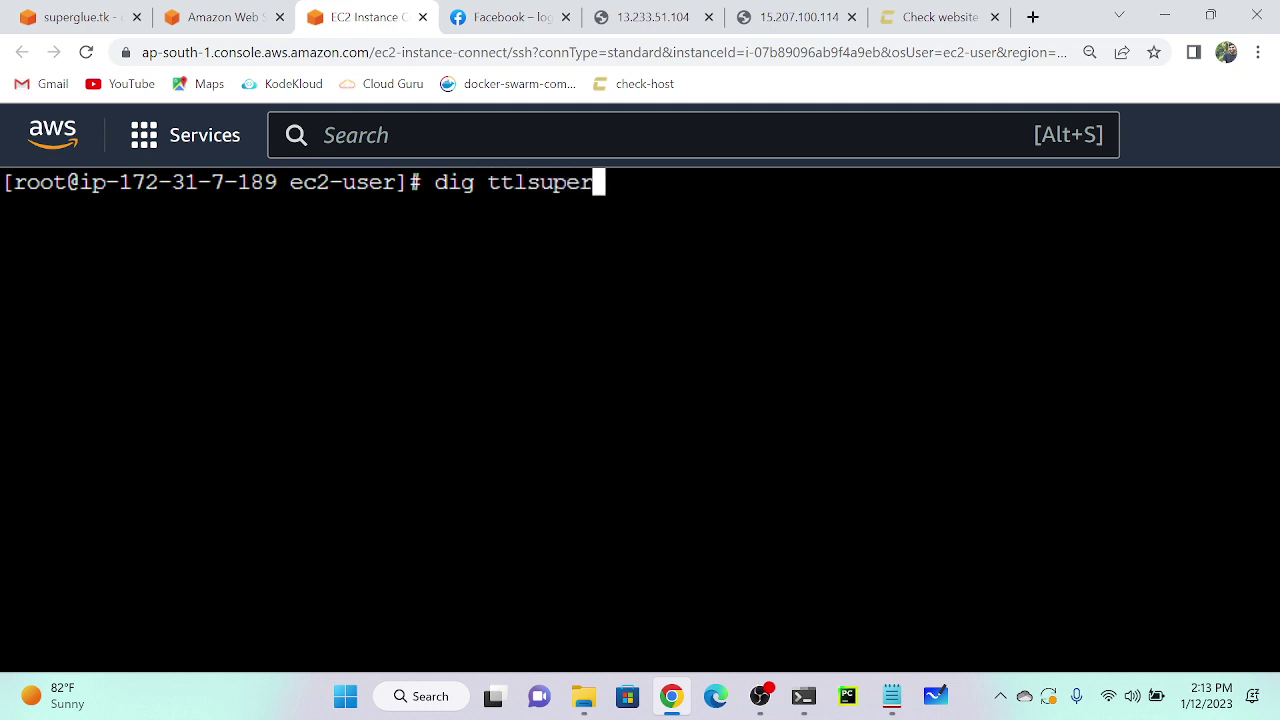
pyautogui.write('glue.tk')
pyautogui.press('Return')
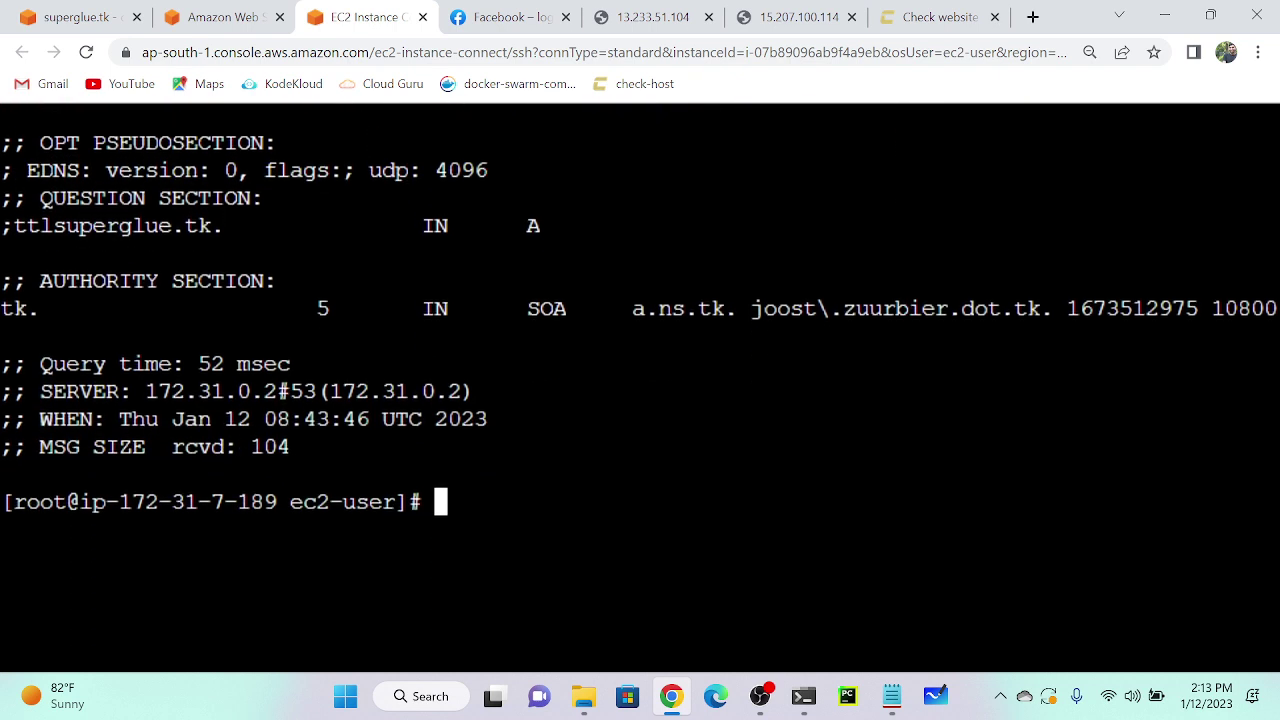
# Repeat the dig query for ttlsuperglue.tk several times in the vm-1 root session to compare successive TTL values.
pyautogui.press('Up')
pyautogui.press('Return')
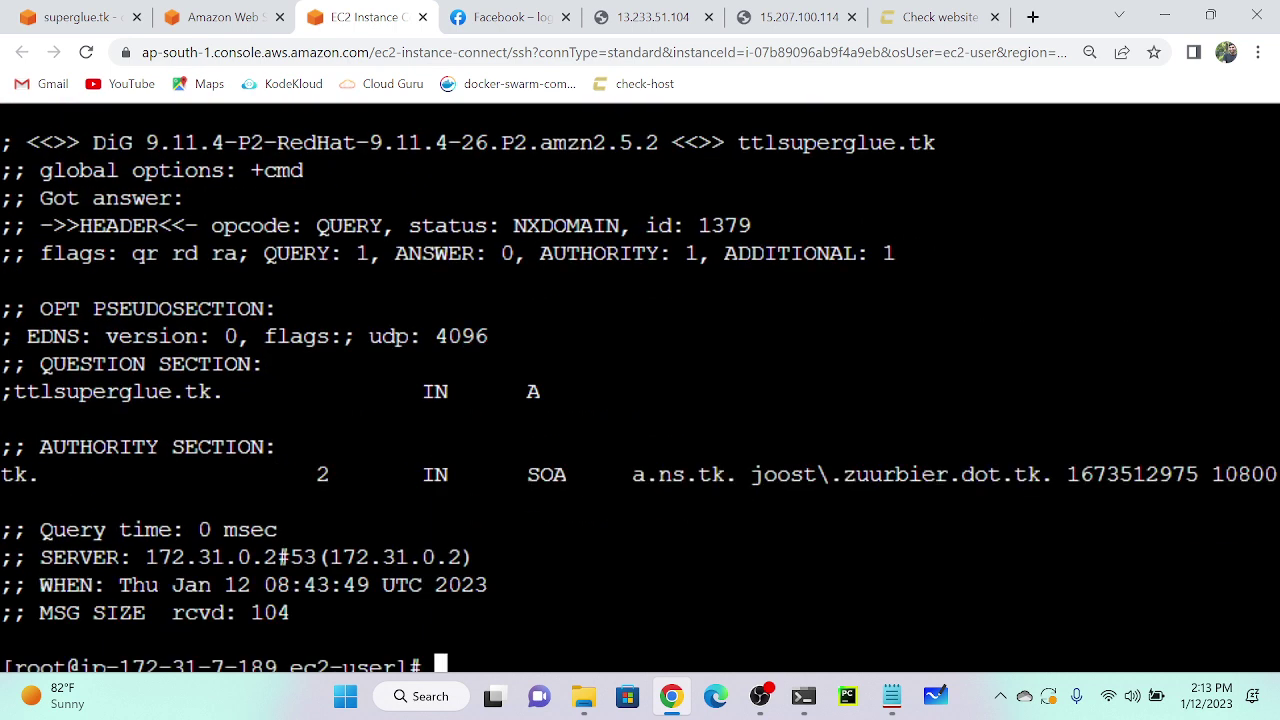
pyautogui.press('Up')
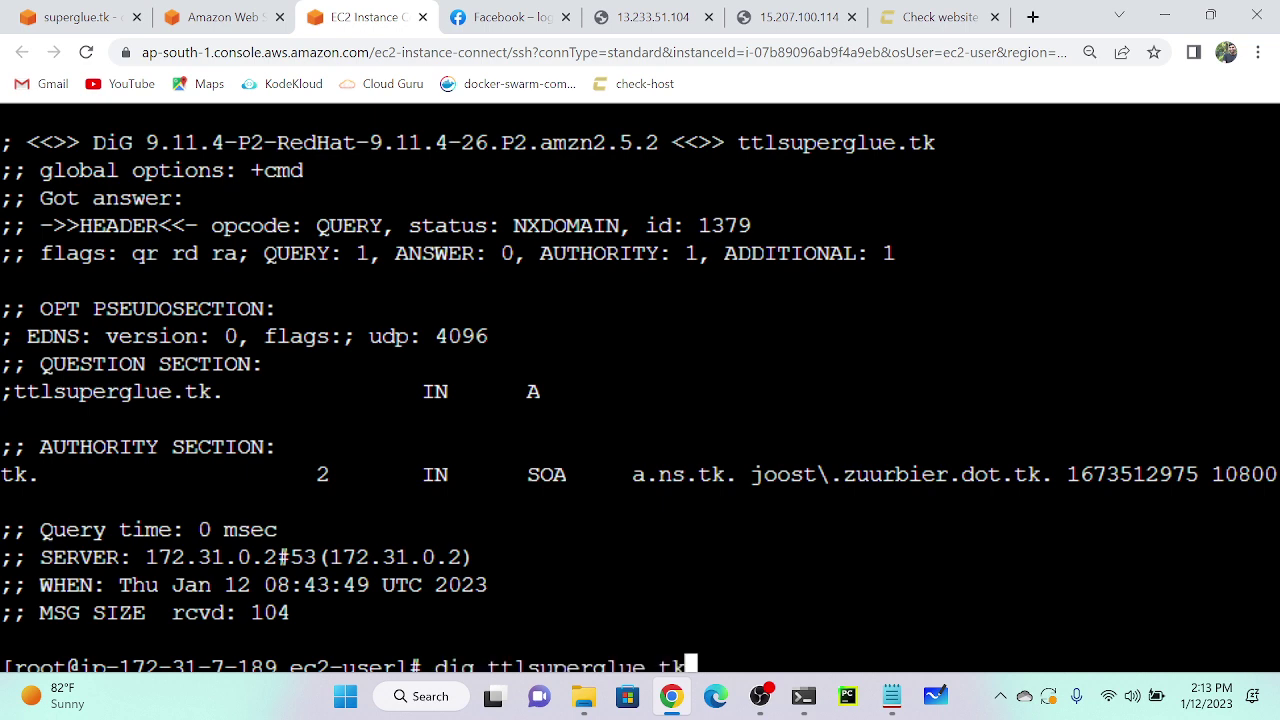
pyautogui.press('Return')
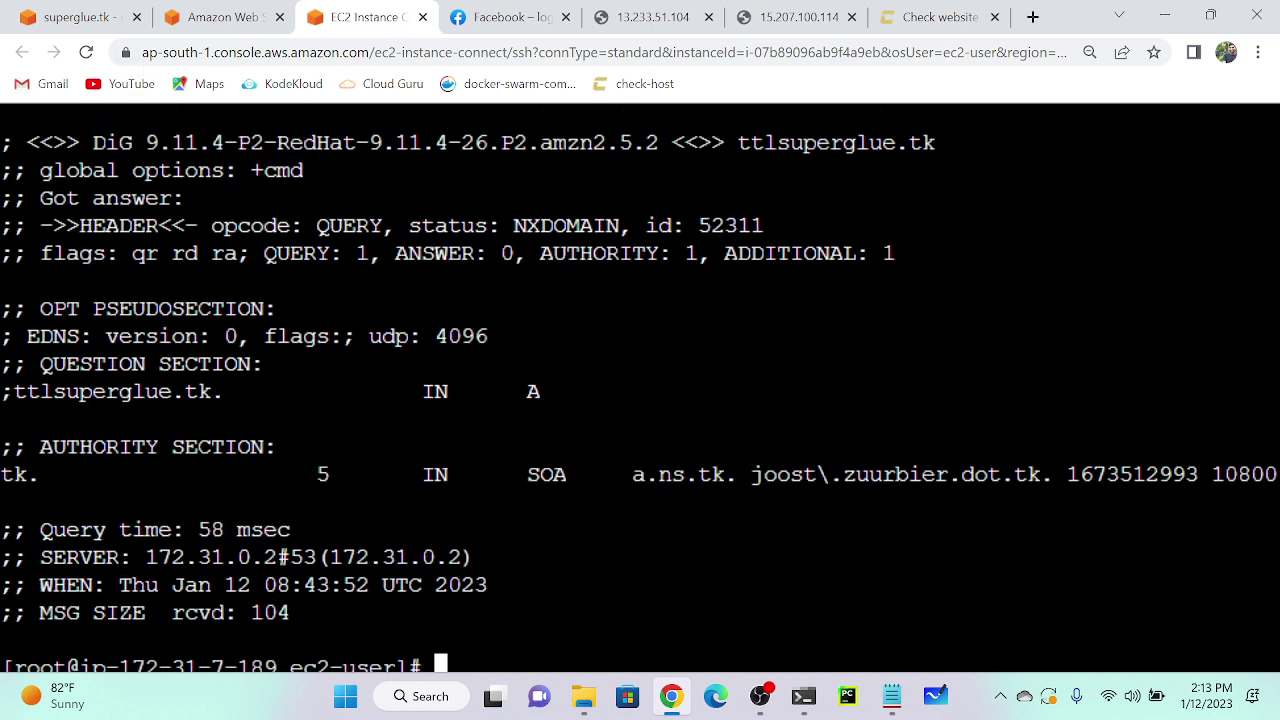
pyautogui.press('Up')
pyautogui.press('Return')
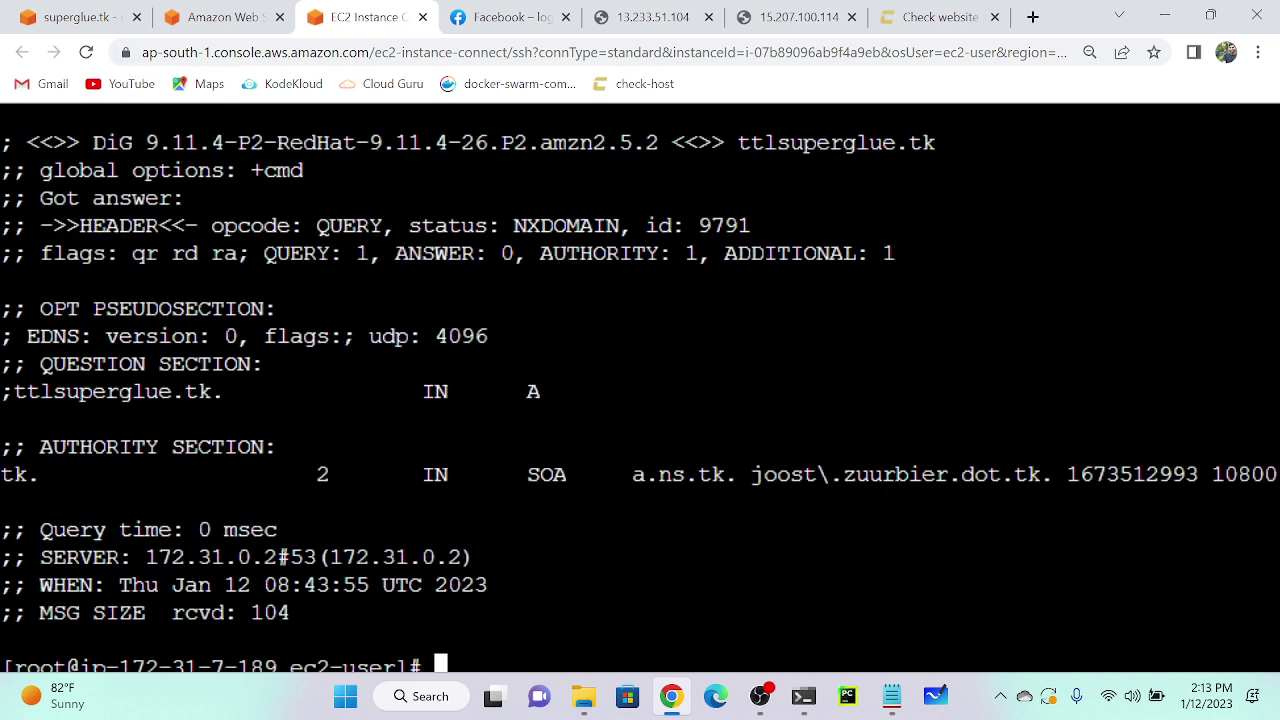
pyautogui.press('Up')
pyautogui.press('Return')
pyautogui.press('Up')
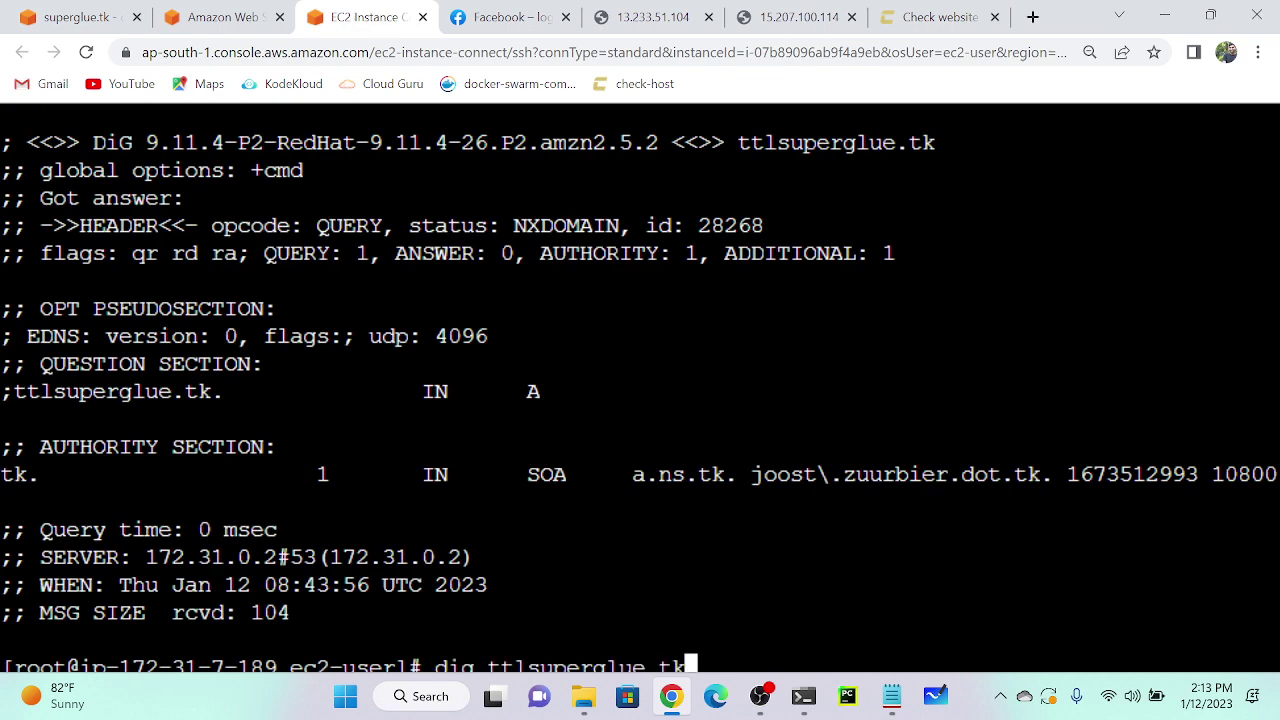
pyautogui.press('Return')
# Clear the terminal and look back through the earlier dig outputs to check the name that was queried.
pyautogui.hotkey('ctrl', 'l')
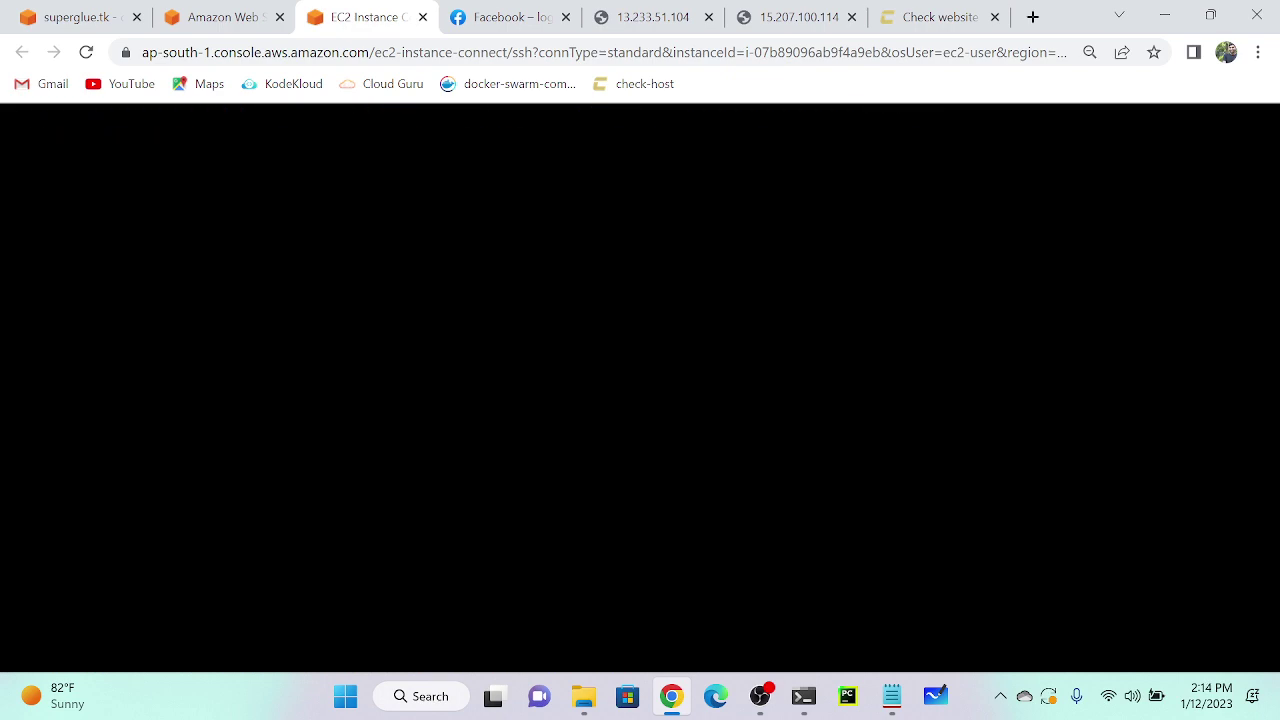
pyautogui.scroll(10, 640, 388)
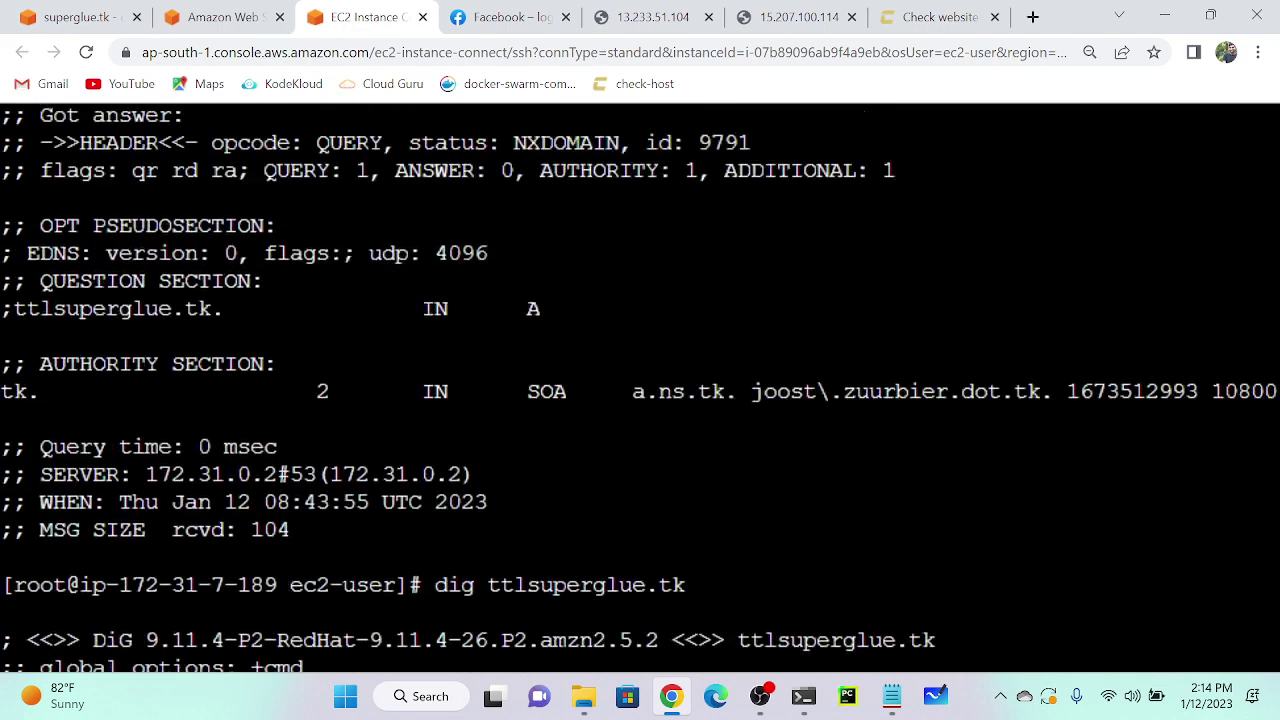
pyautogui.scroll(-10, 640, 388)
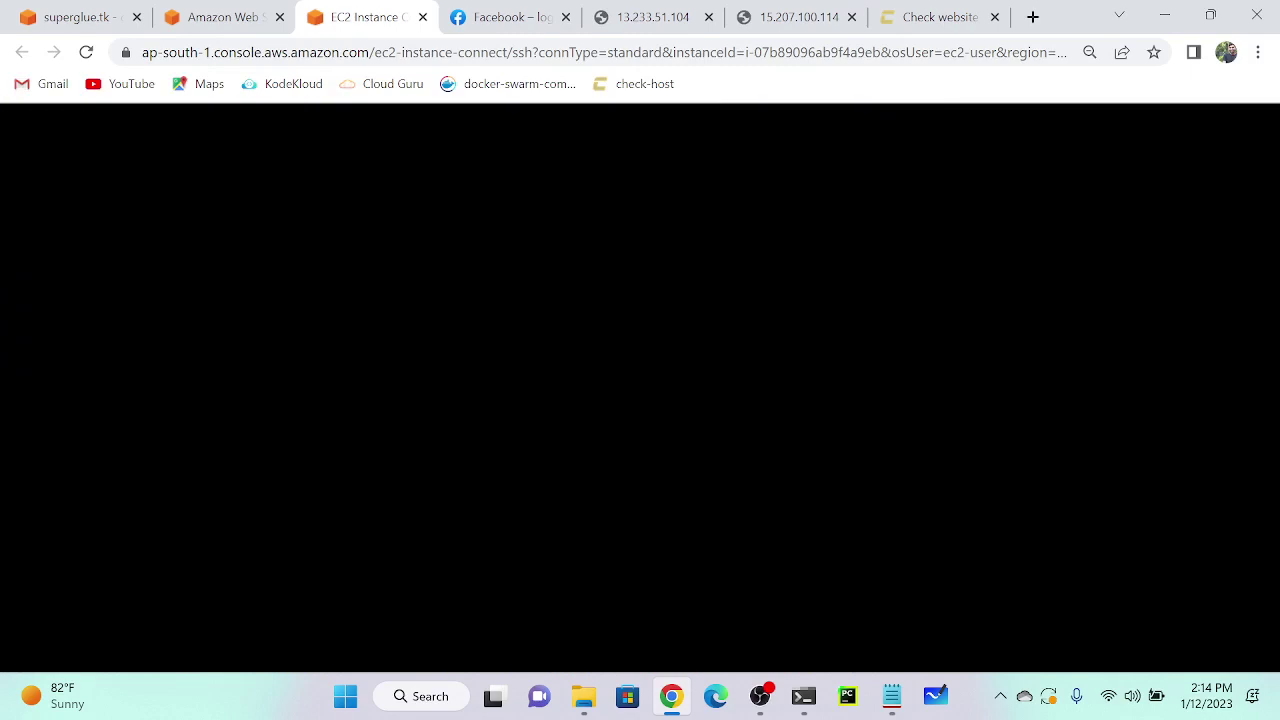
pyautogui.scroll(10, 640, 388)
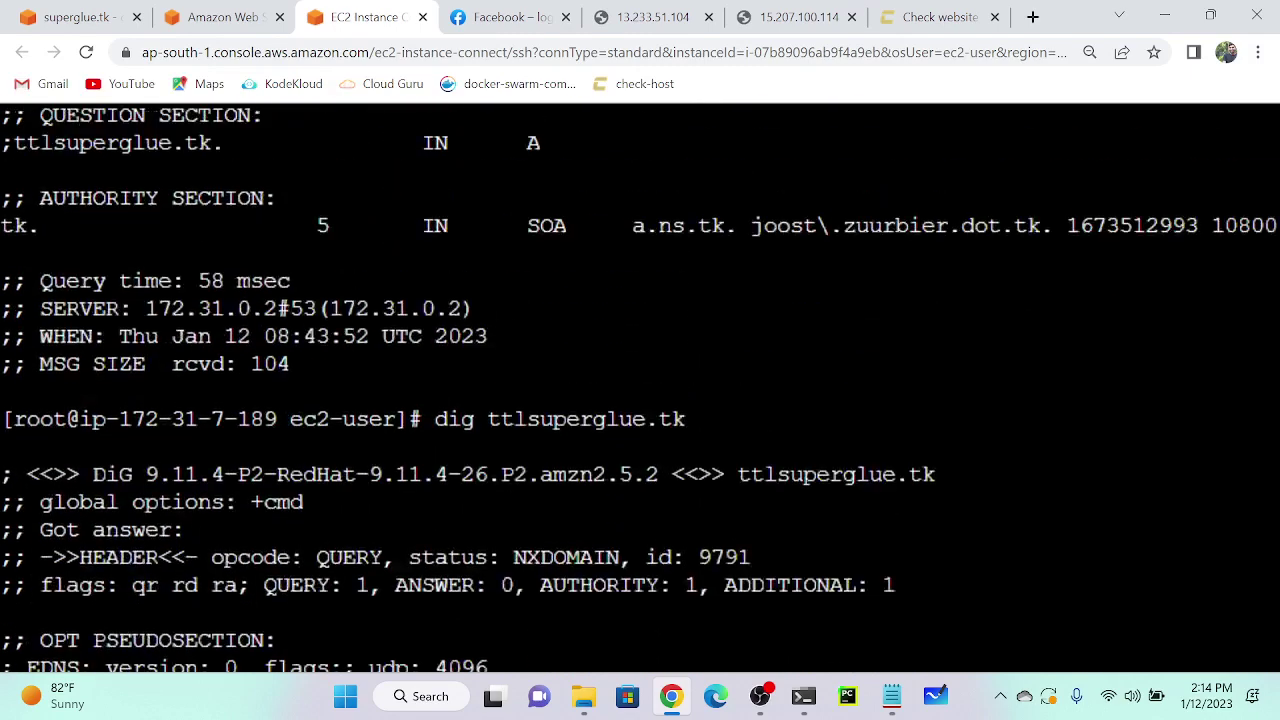
pyautogui.scroll(-2, 640, 420)
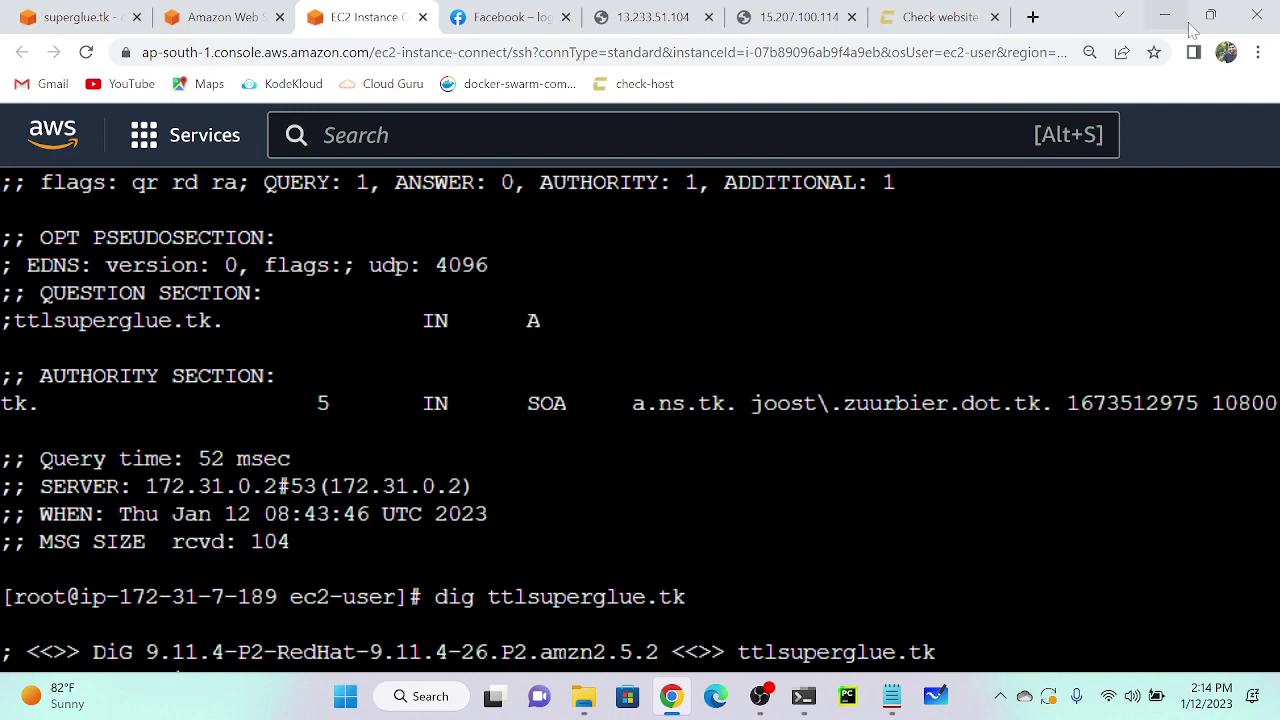
# Reduce the page zoom so the whole vm-1 terminal fits, and clear its screen.
pyautogui.hotkey('ctrl', '-')
pyautogui.hotkey('ctrl', '-')
pyautogui.hotkey('ctrl', '-')
pyautogui.hotkey('ctrl', '-')
pyautogui.hotkey('ctrl', '-')
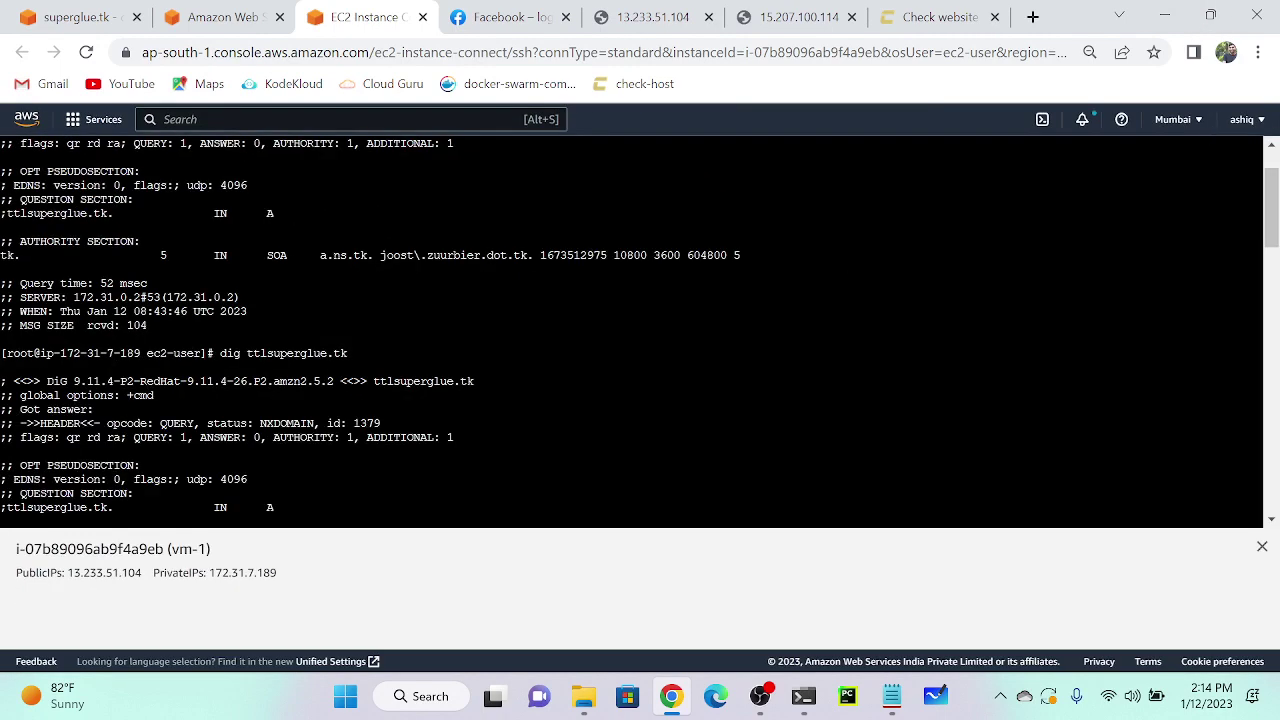
pyautogui.write('clear')
pyautogui.press('Return')
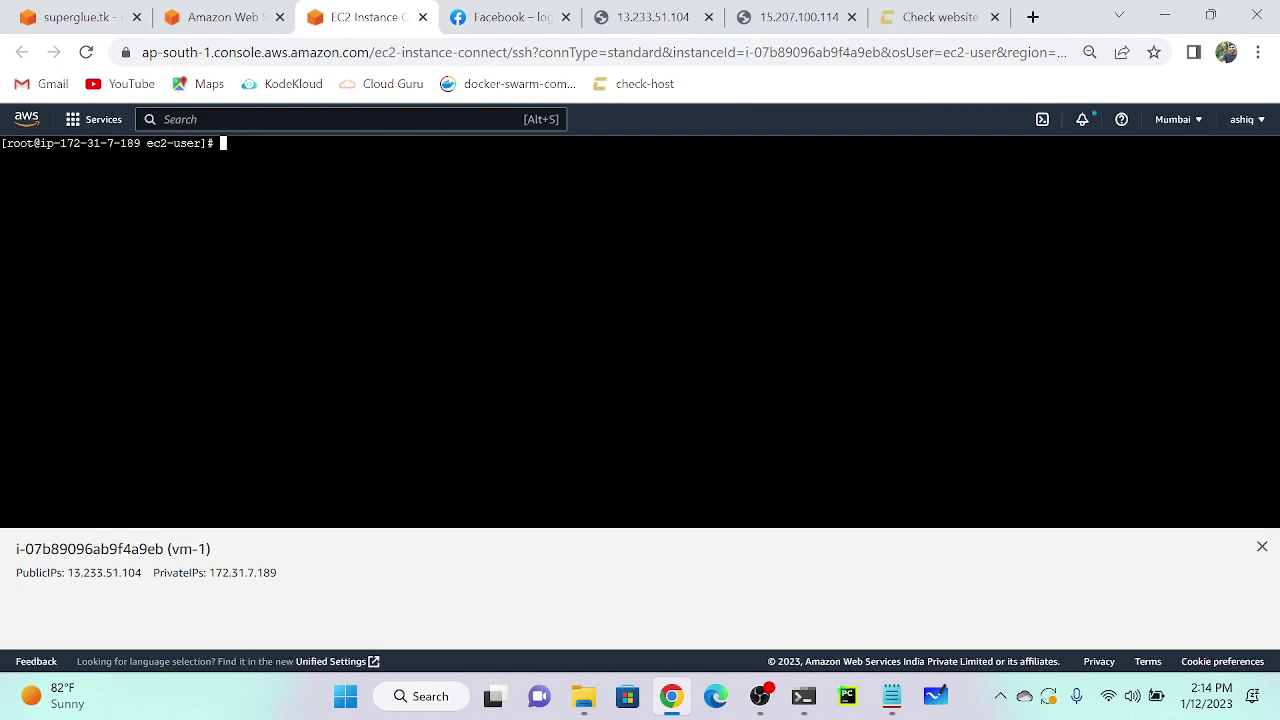
# Run dig ttlsuperglue.tkclear in the vm-1 root session.
pyautogui.press('Up')
pyautogui.press('Down')
pyautogui.press('Up')
pyautogui.press('Up')
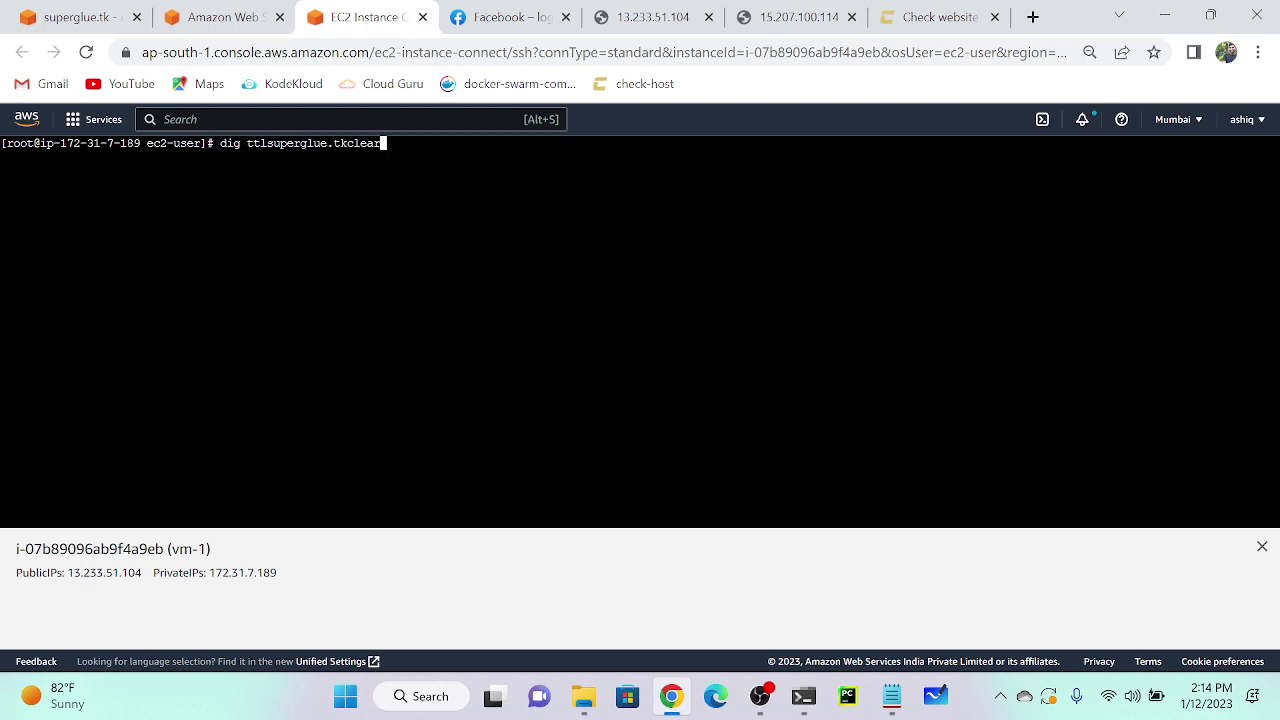
pyautogui.press('Return')
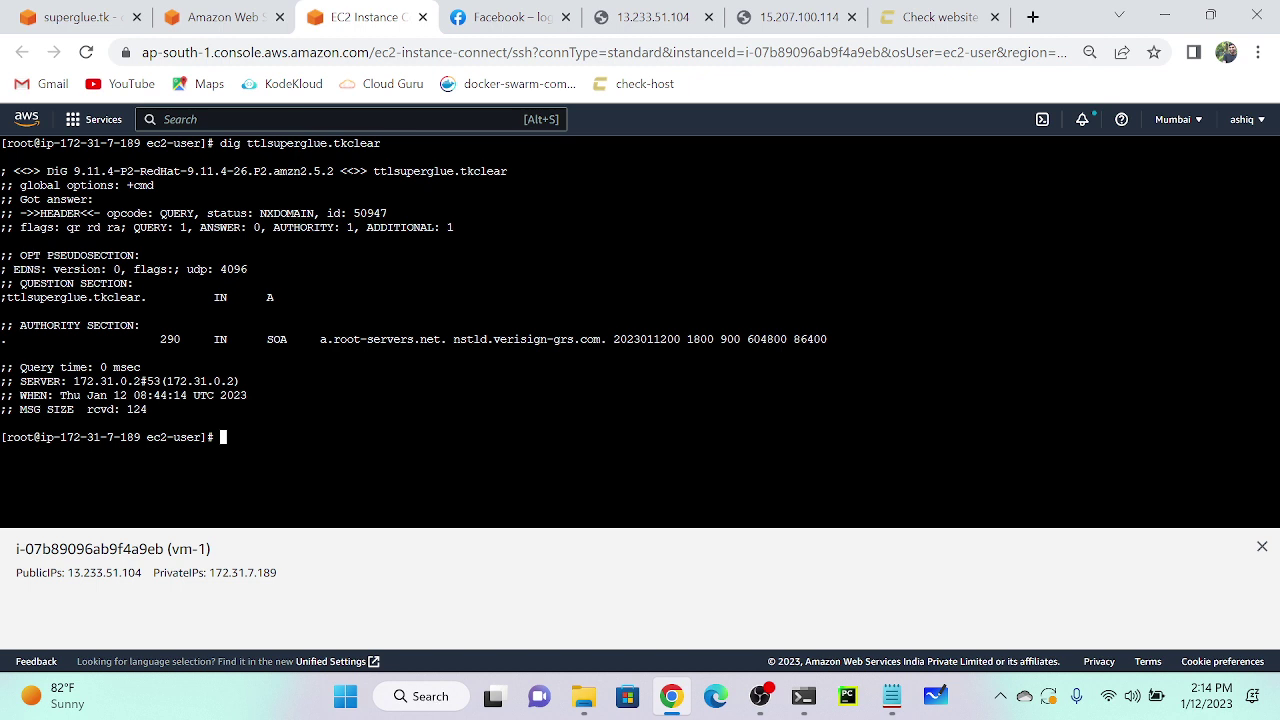
# Clear the terminal, add the dot after ttl in the recalled query and run dig ttl.superglue.tkclear.
pyautogui.hotkey('ctrl', 'l')
pyautogui.press('Up')
pyautogui.press('Left')
pyautogui.press('Left')
pyautogui.press('Left')
pyautogui.press('Left')
pyautogui.press('Left')
pyautogui.press('Left')
pyautogui.press('Left')
pyautogui.press('Left')
pyautogui.press('Left')
pyautogui.press('Left')
pyautogui.press('Left')
pyautogui.press('Left')
pyautogui.press('Left')
pyautogui.press('Left')
pyautogui.press('Left')
pyautogui.press('Left')
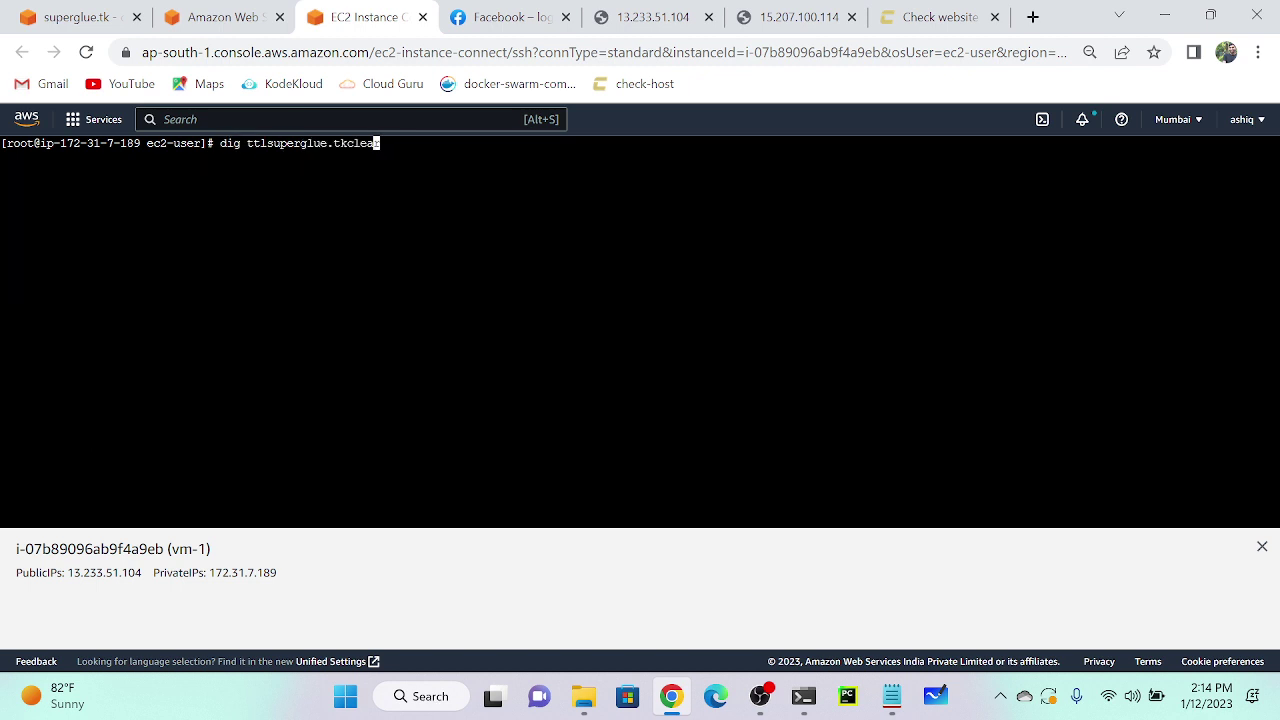
pyautogui.press('Left')
pyautogui.write('.')
pyautogui.press('Return')
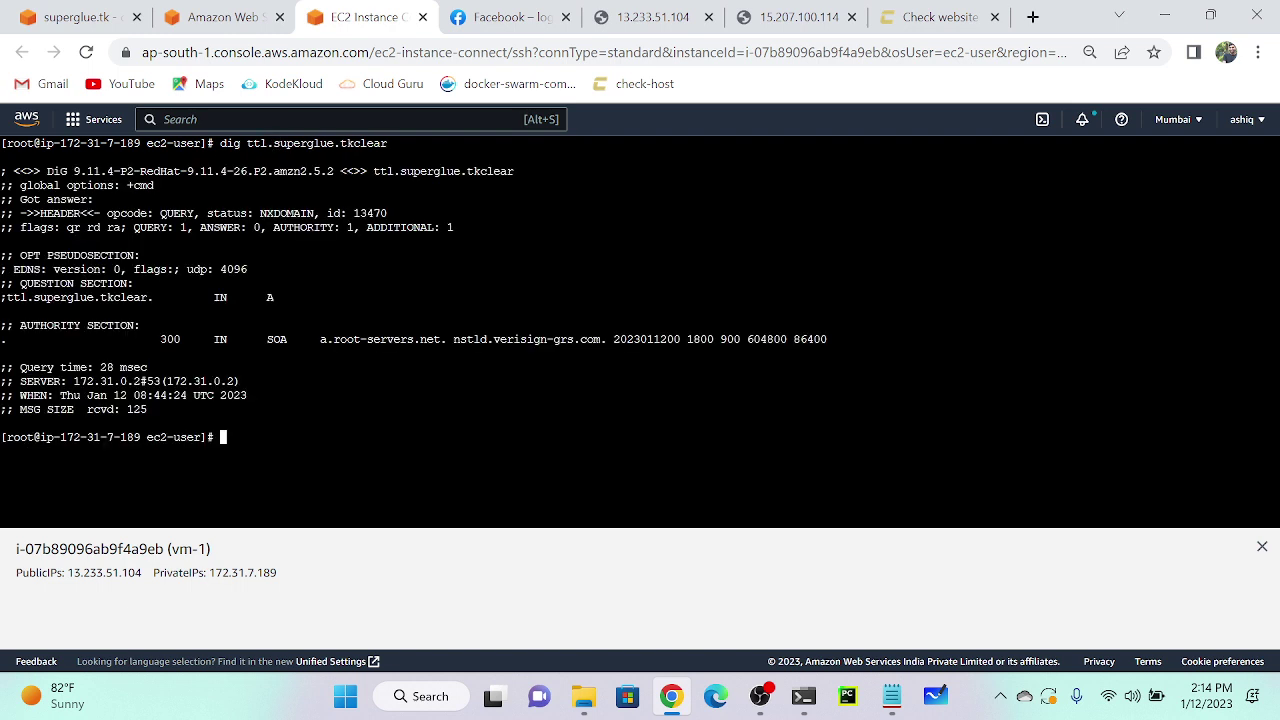
# Clear the terminal, remove the trailing clear from the recalled query and run dig ttl.superglue.tk twice.
pyautogui.write('clear')
pyautogui.press('Return')
pyautogui.press('Up')
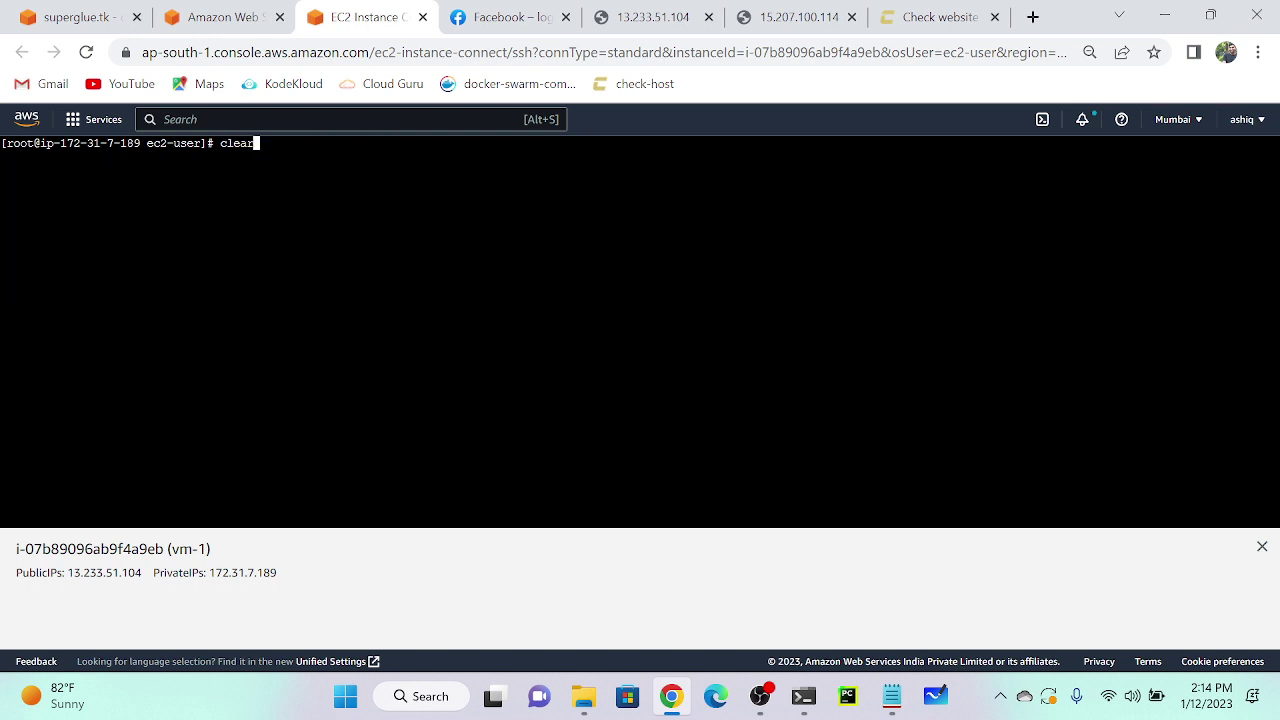
pyautogui.press('Up')
pyautogui.press('BackSpace')
pyautogui.press('BackSpace')
pyautogui.press('BackSpace')
pyautogui.press('BackSpace')
pyautogui.press('BackSpace')
pyautogui.press('Return')
pyautogui.press('Up')
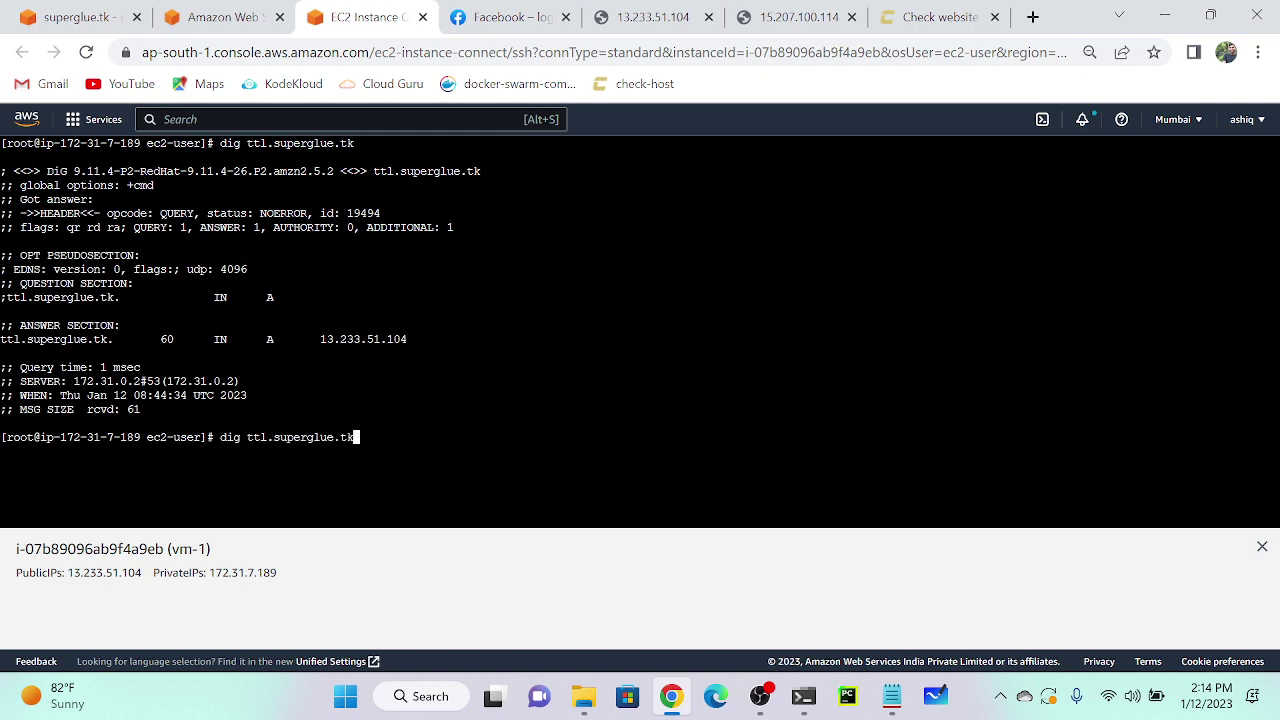
pyautogui.press('Return')
# Return to the record list of the superglue.tk hosted zone in Route 53.
pyautogui.click(72, 17)
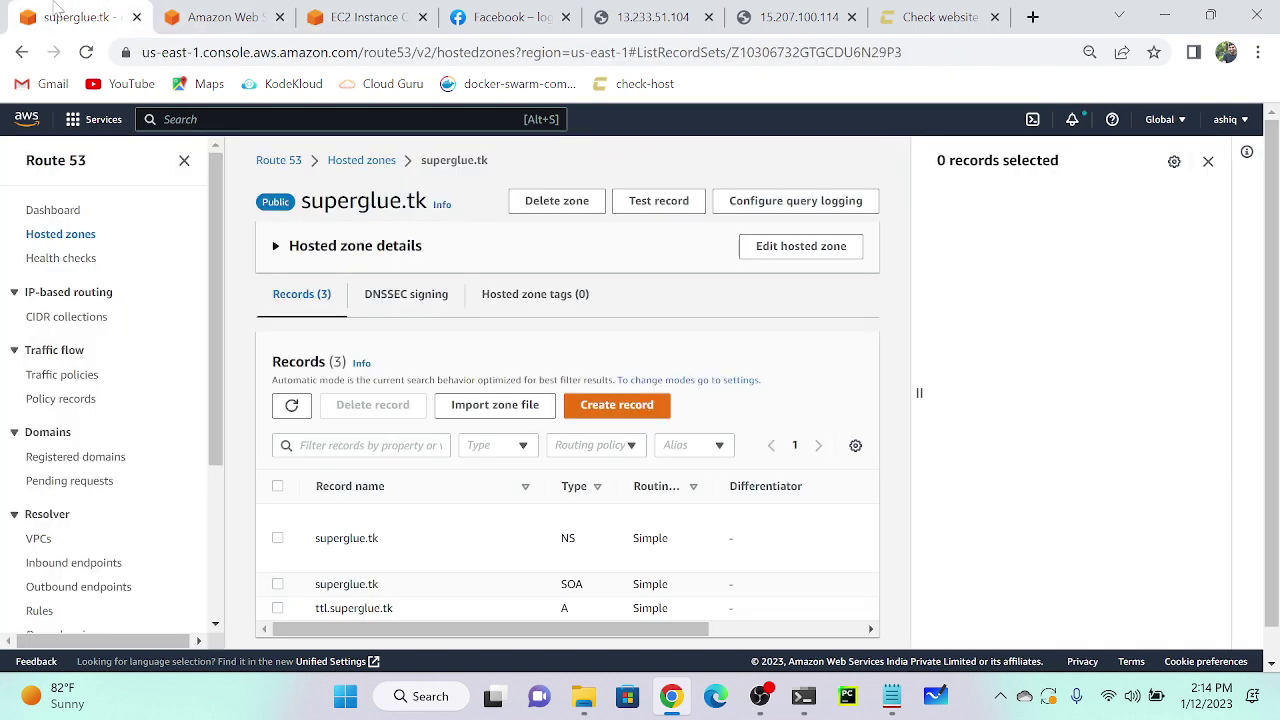
pyautogui.scroll(-1, 535, 470)
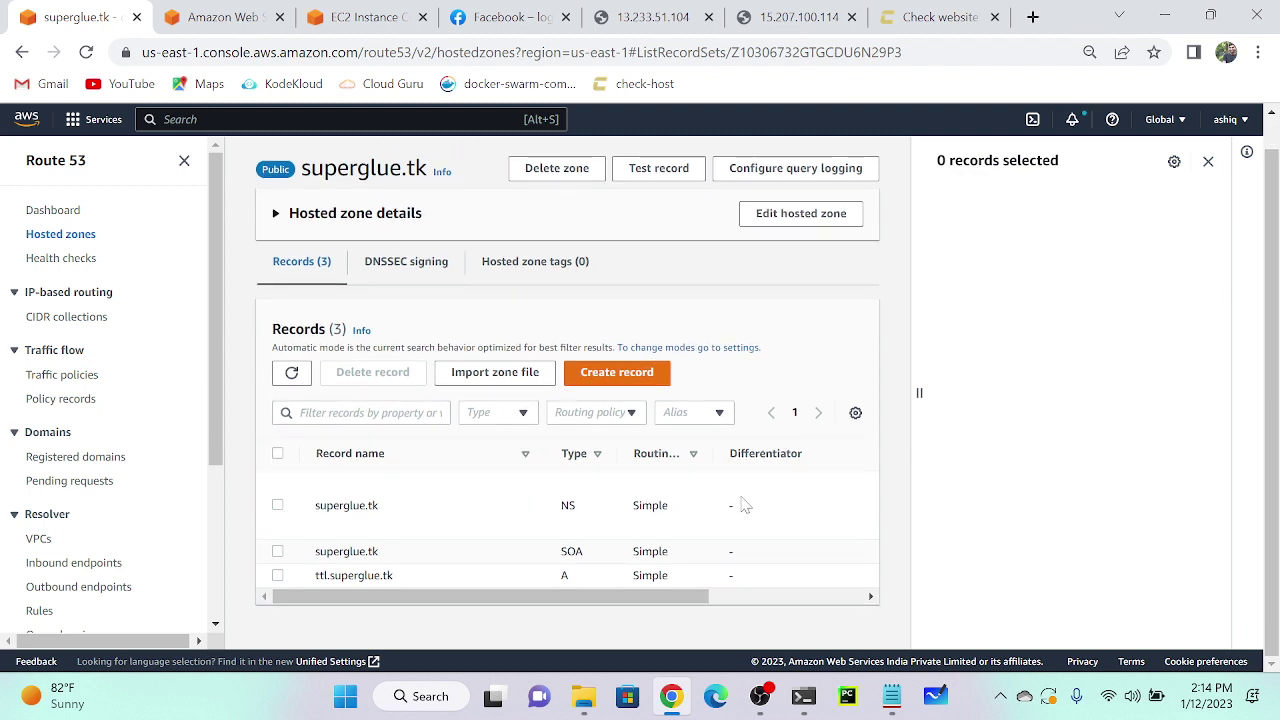
pyautogui.click(277, 506)
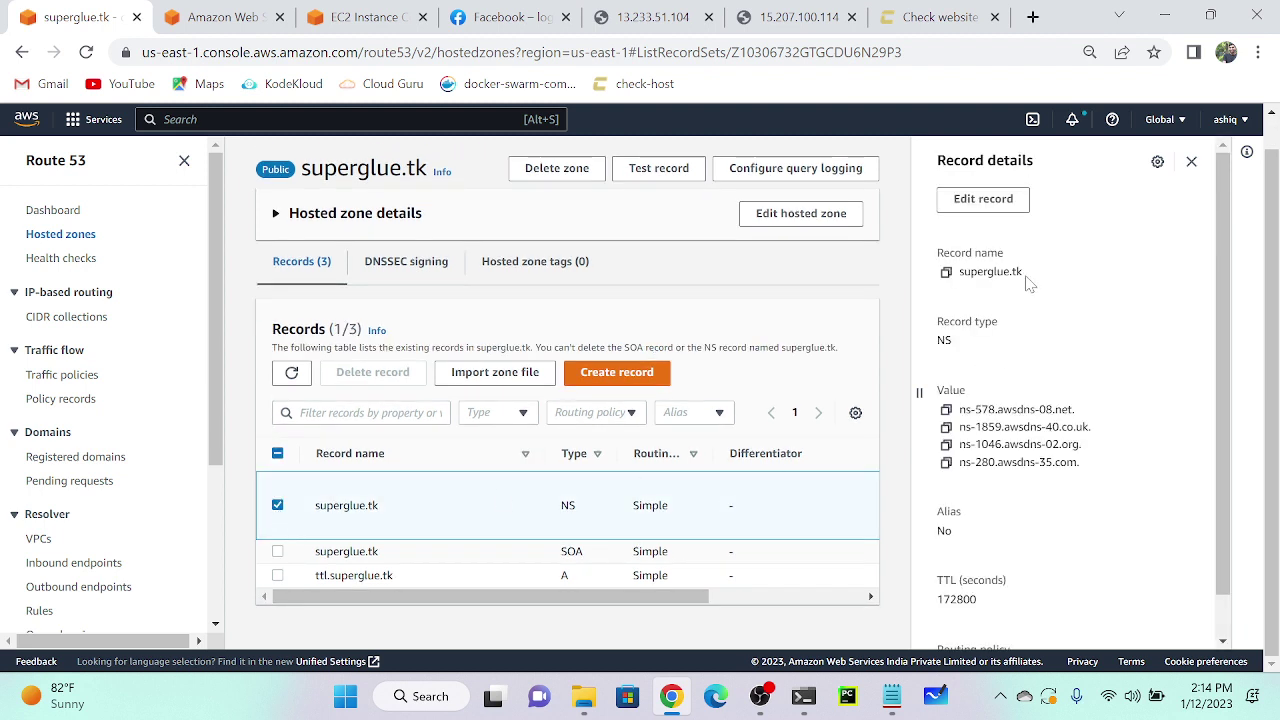
pyautogui.click(988, 200)
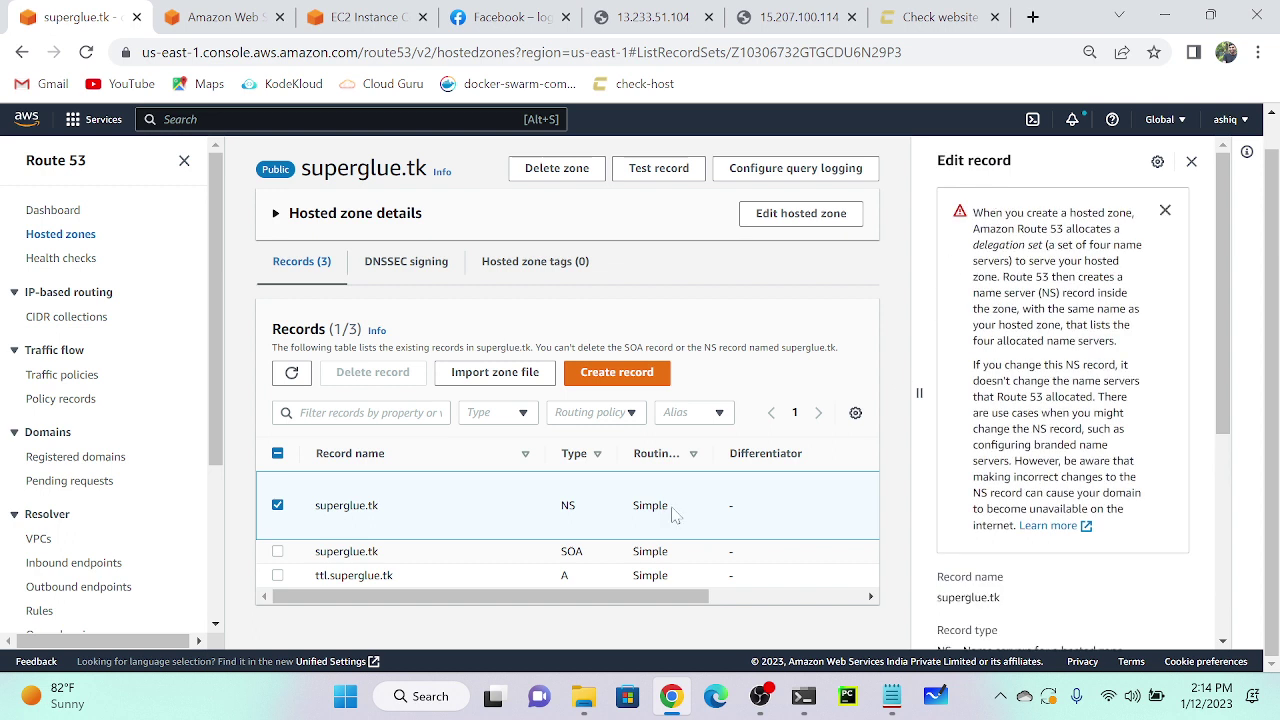
pyautogui.hscroll(3, 668, 516)
pyautogui.hscroll(-3, 586, 520)
# Select only the ttl.superglue.tk A record, change its value to 15.207.100.114 and save the record.
pyautogui.click(277, 575)
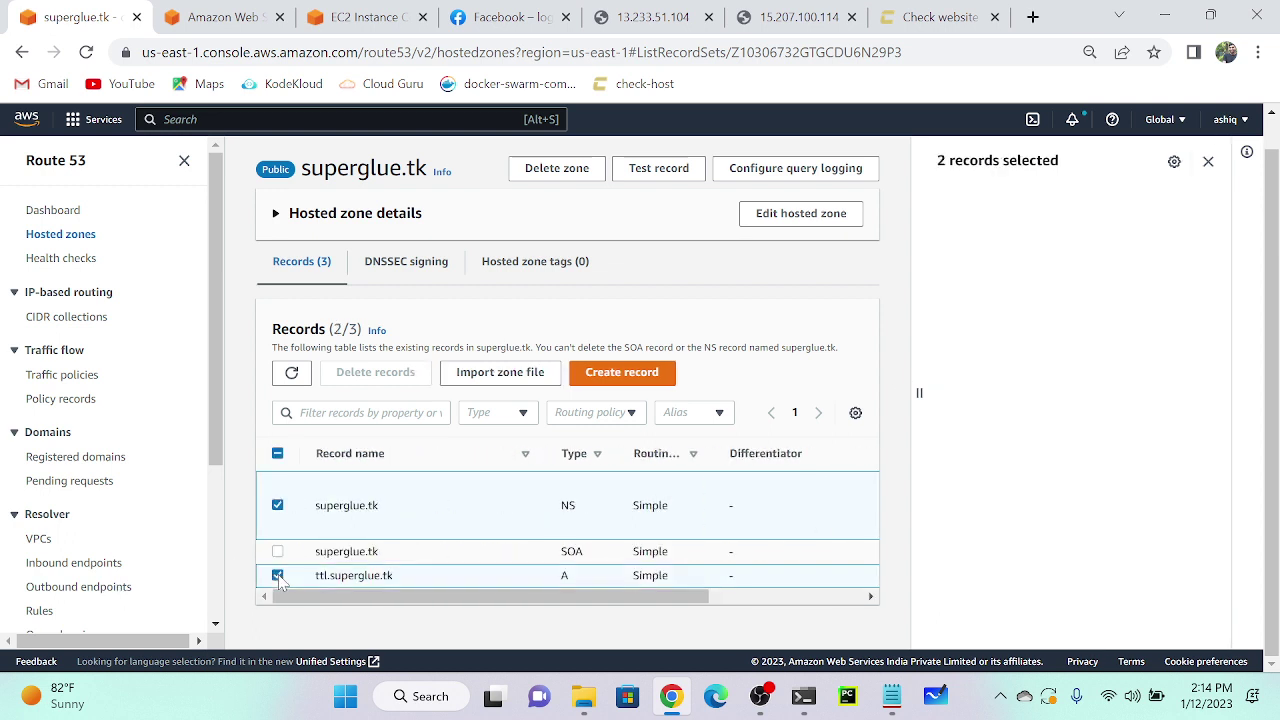
pyautogui.click(277, 505)
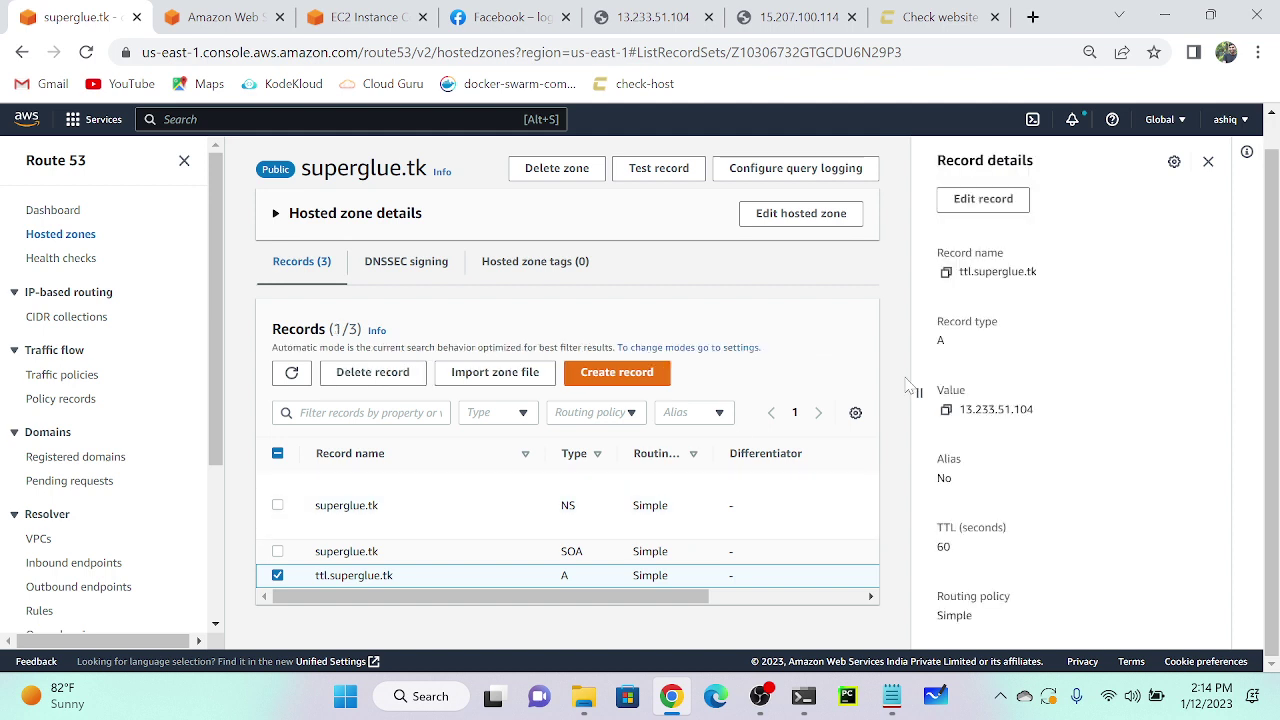
pyautogui.click(983, 199)
pyautogui.moveTo(1030, 392); pyautogui.dragTo(820, 403)
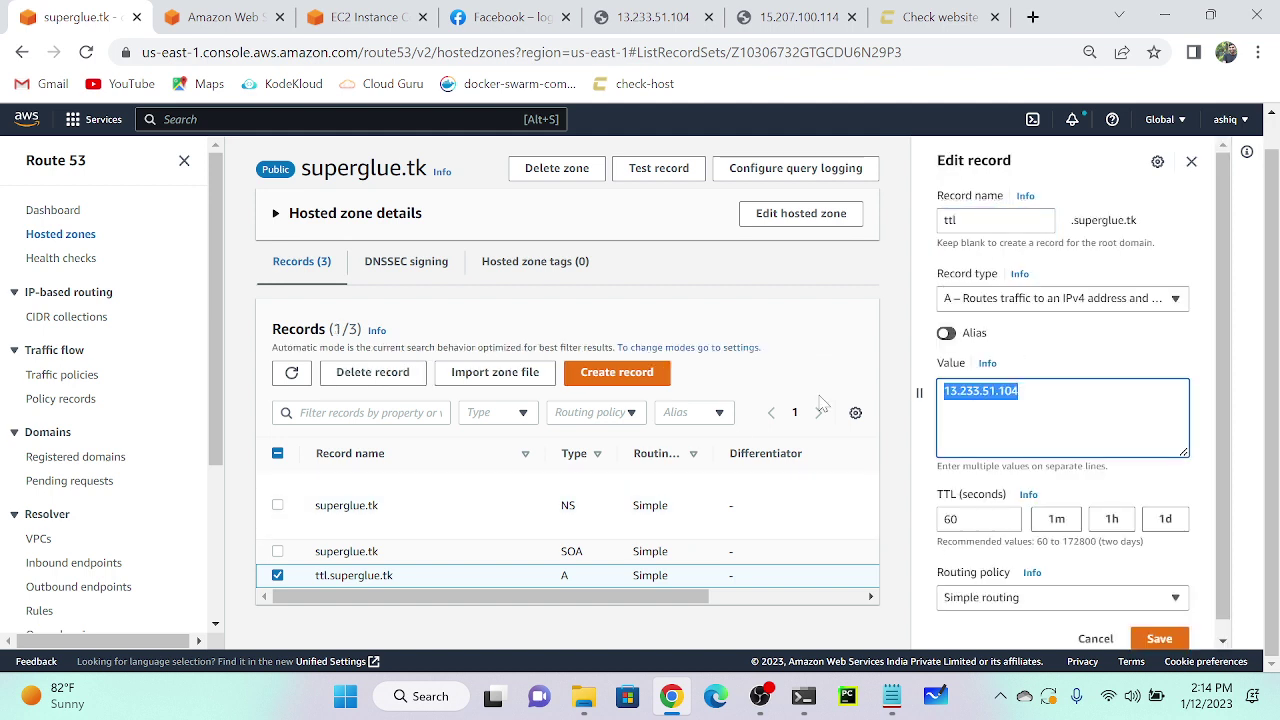
pyautogui.write('15.207.100.114')
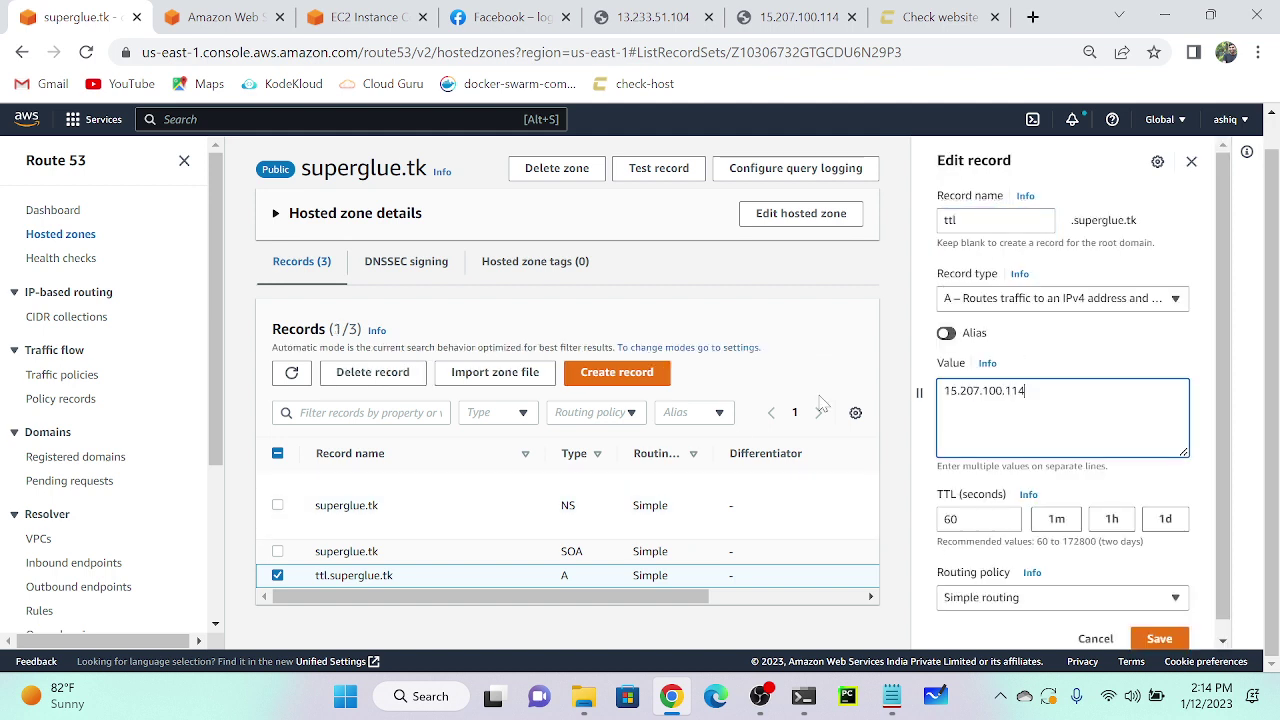
pyautogui.click(1159, 640)
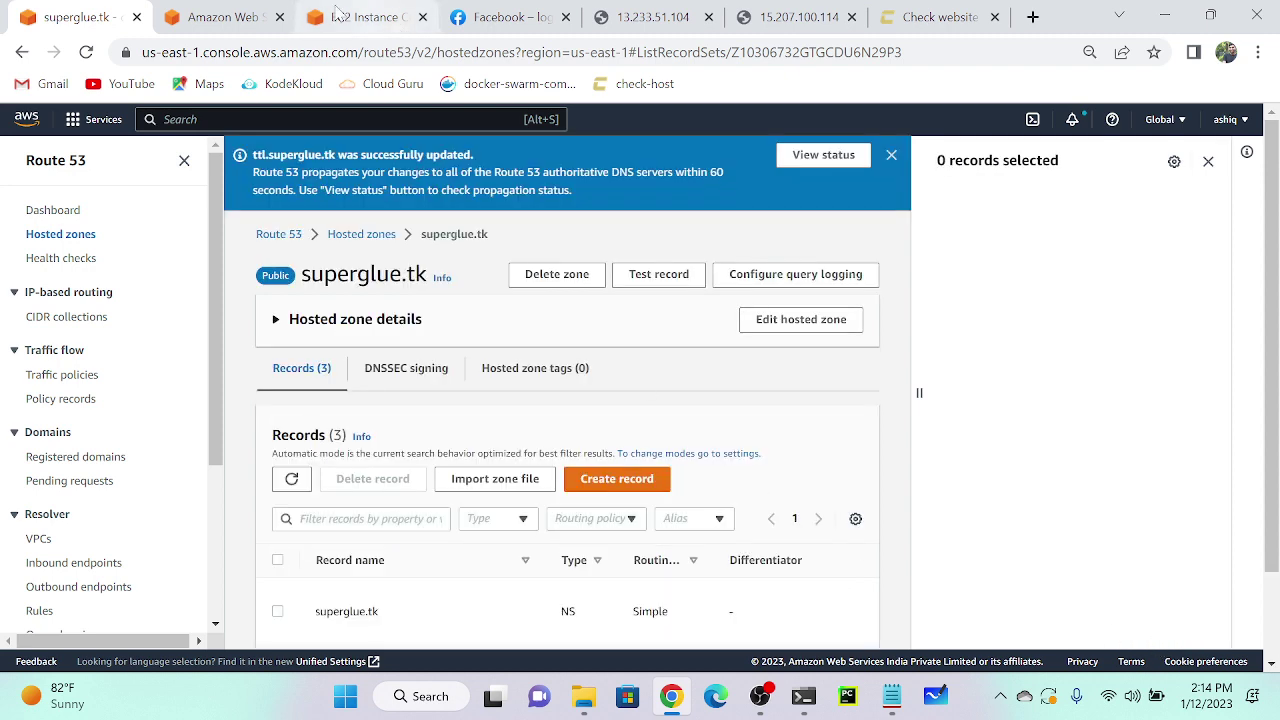
# Return to the vm-1 terminal and run dig ttl.superglue.tk to check which IP address is still cached.
pyautogui.click(337, 14)
pyautogui.press('Up')
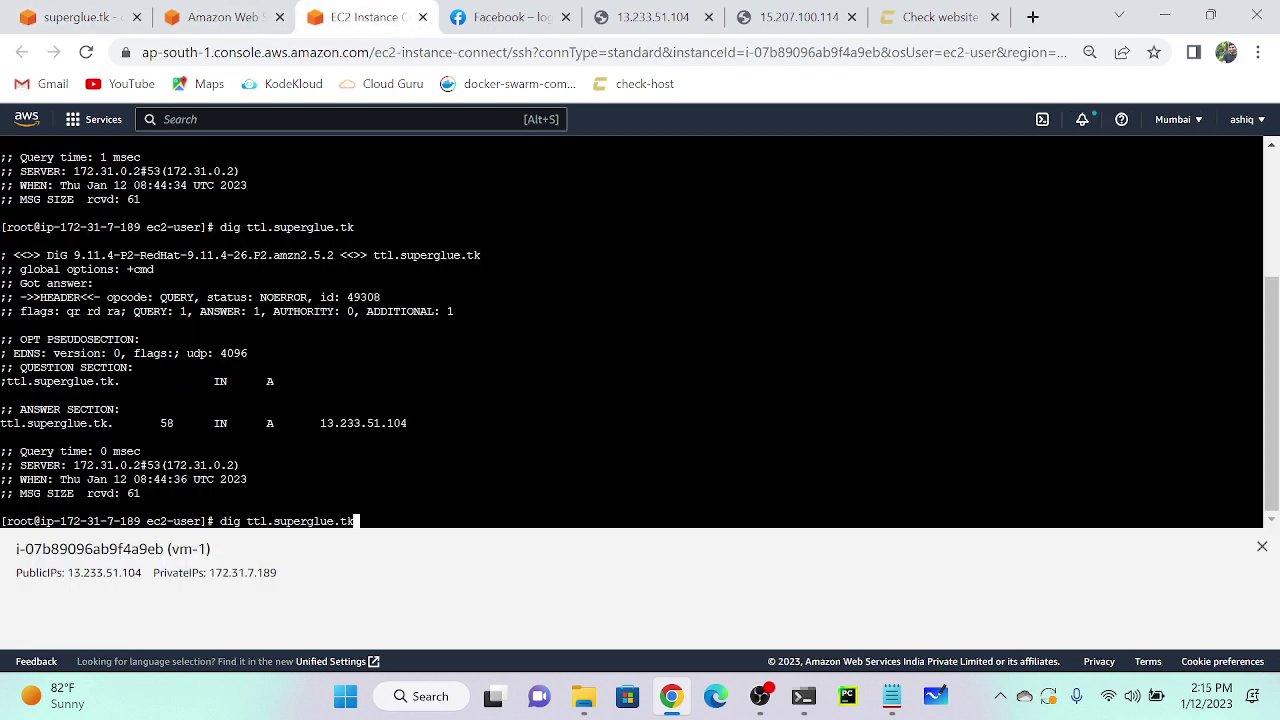
pyautogui.press('Return')
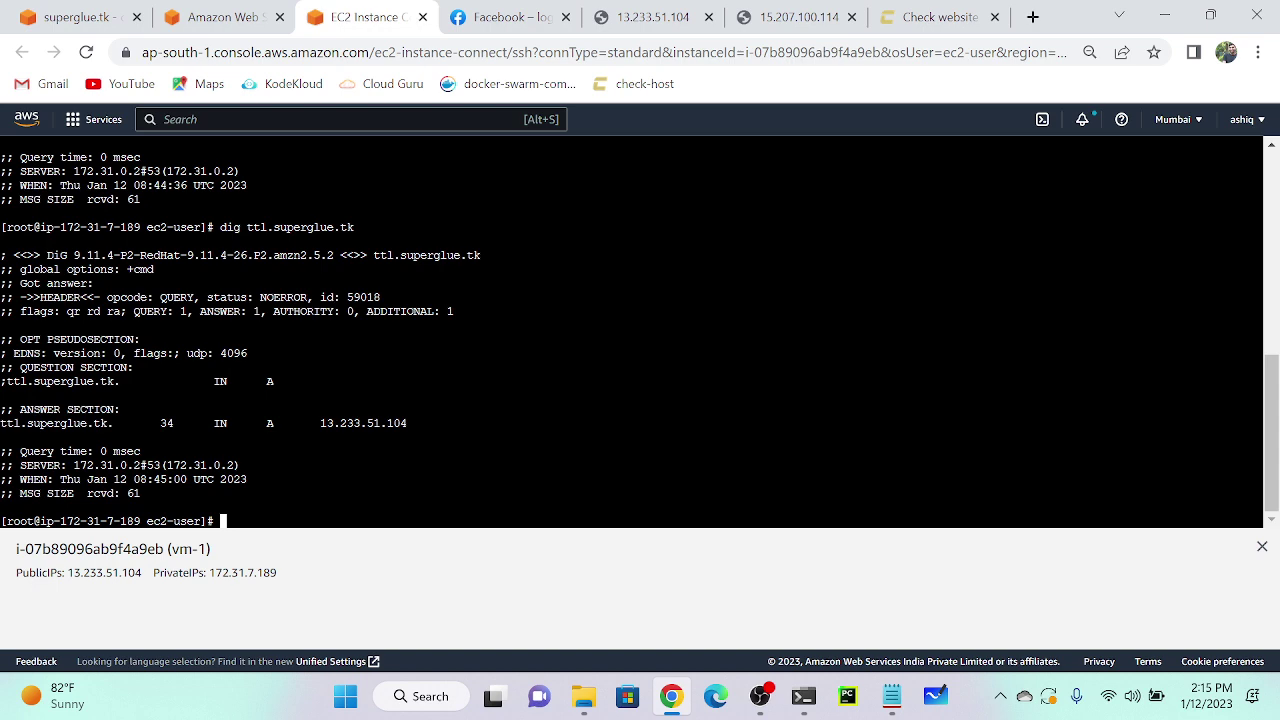
pyautogui.scroll(3, 640, 334)
pyautogui.scroll(-3, 640, 334)
# Enlarge the terminal page and keep repeating dig ttl.superglue.tk to watch the cached record's TTL count down.
pyautogui.hotkey('ctrl', '+')
pyautogui.hotkey('ctrl', '+')
pyautogui.hotkey('ctrl', '+')
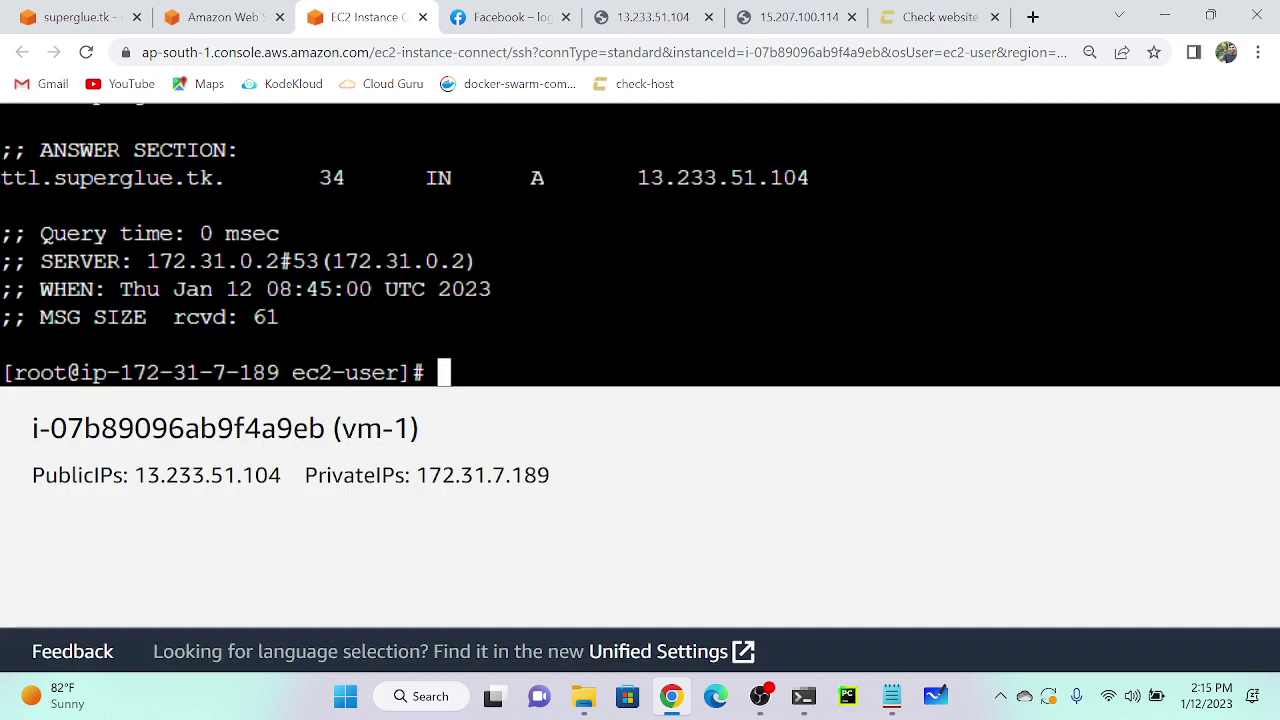
pyautogui.press('Up')
pyautogui.press('Return')
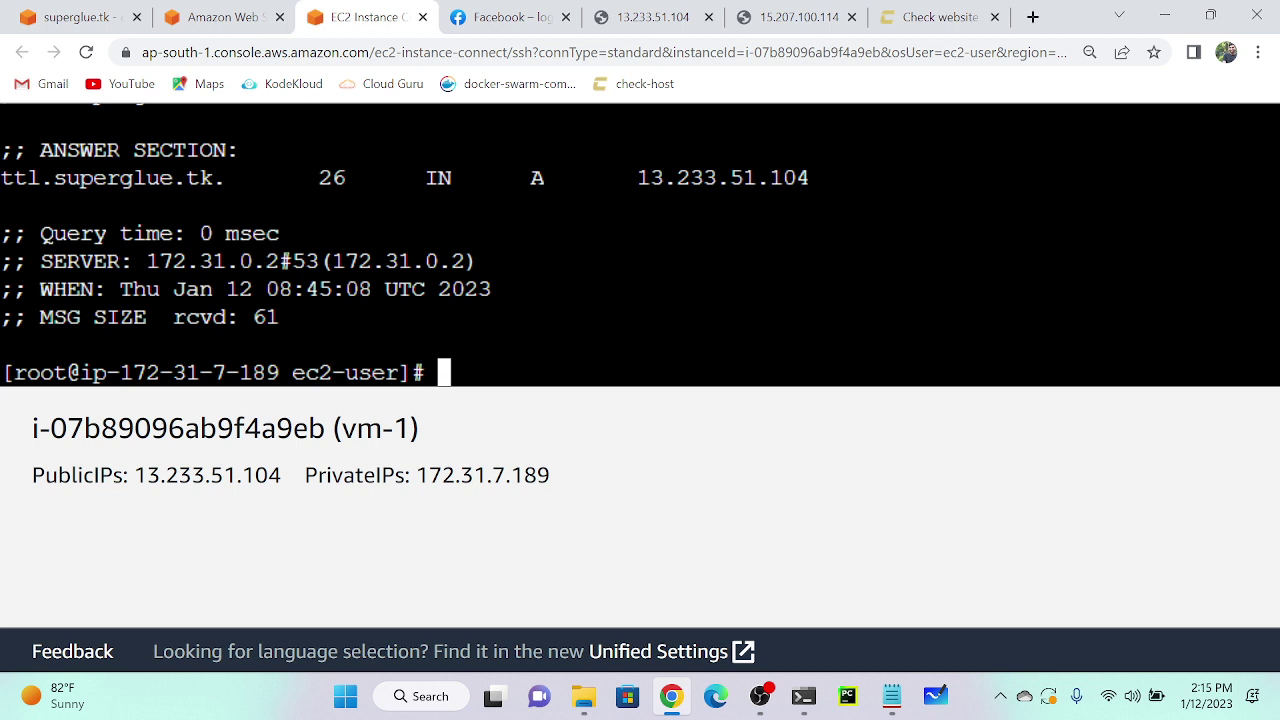
pyautogui.press('Up')
pyautogui.press('Return')
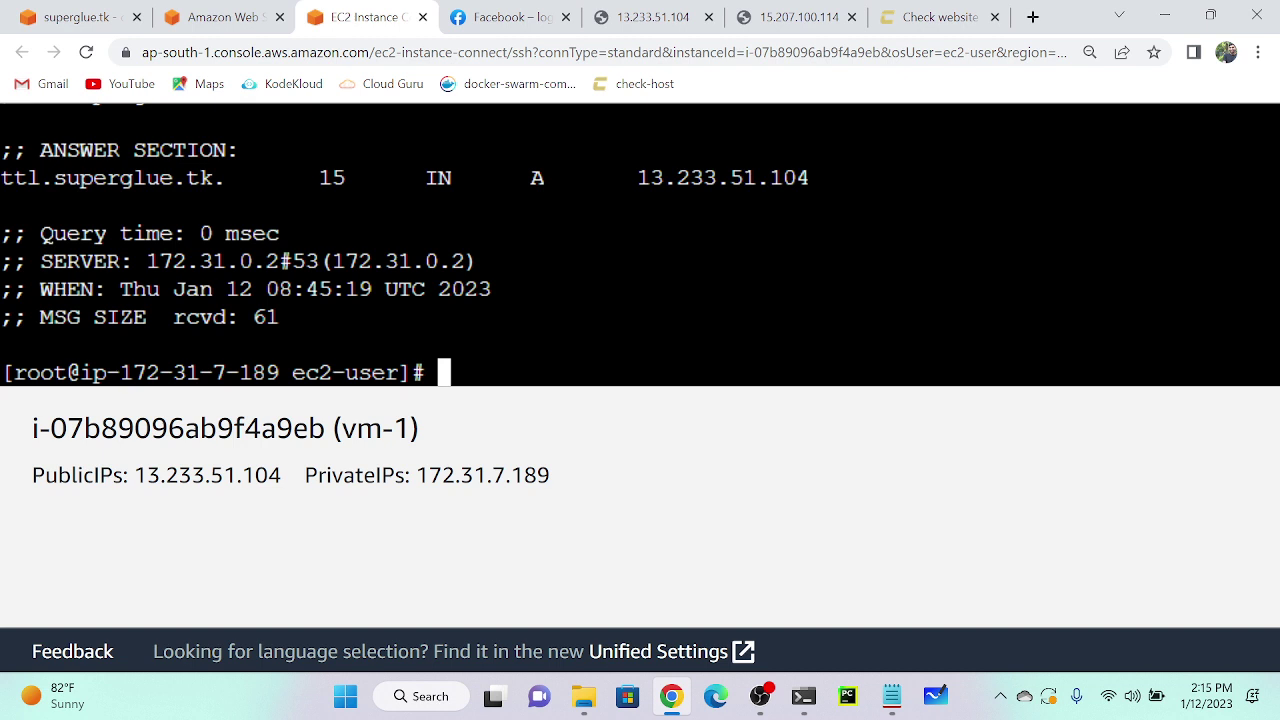
pyautogui.press('Up')
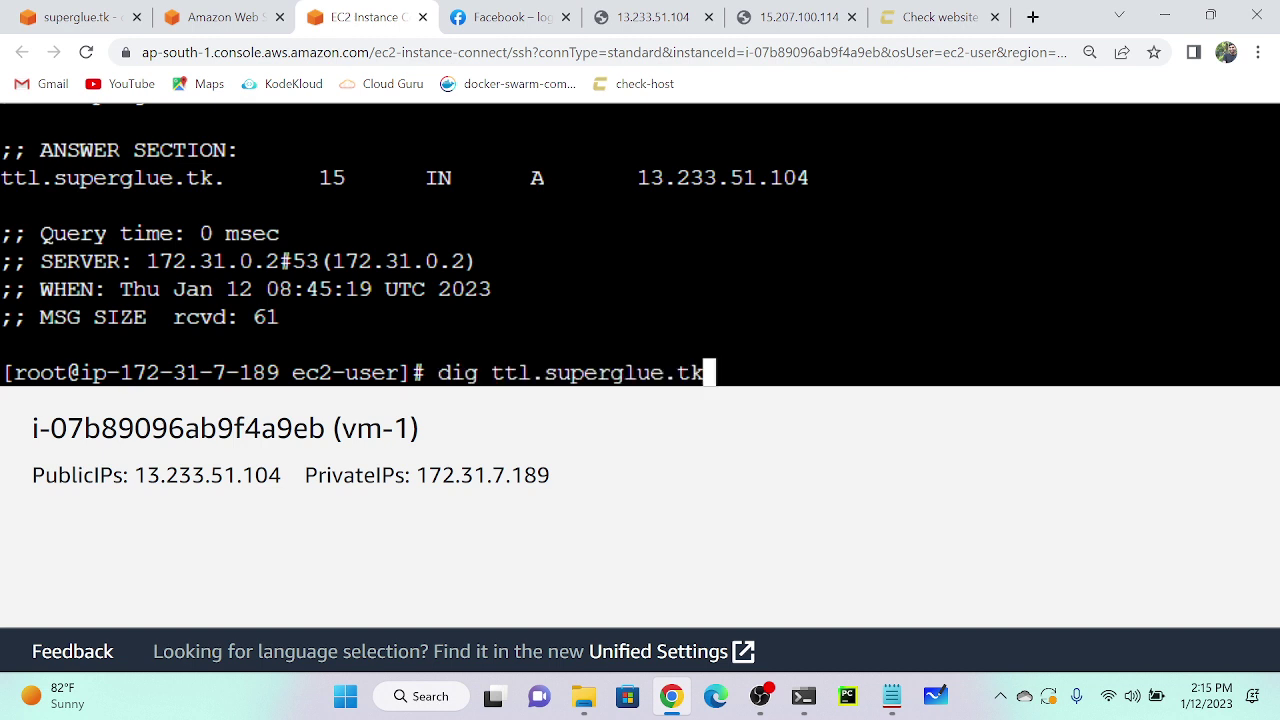
pyautogui.press('Return')
pyautogui.press('Up')
pyautogui.press('Return')
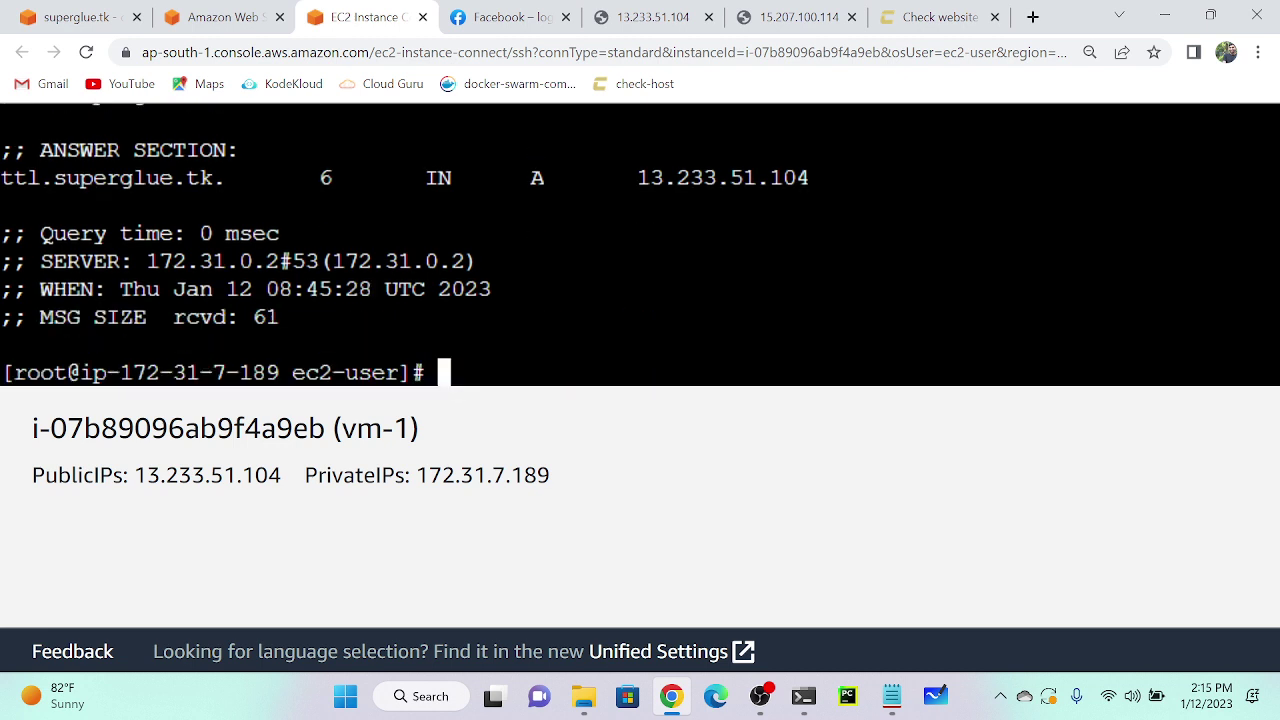
pyautogui.press('Up')
pyautogui.press('Return')
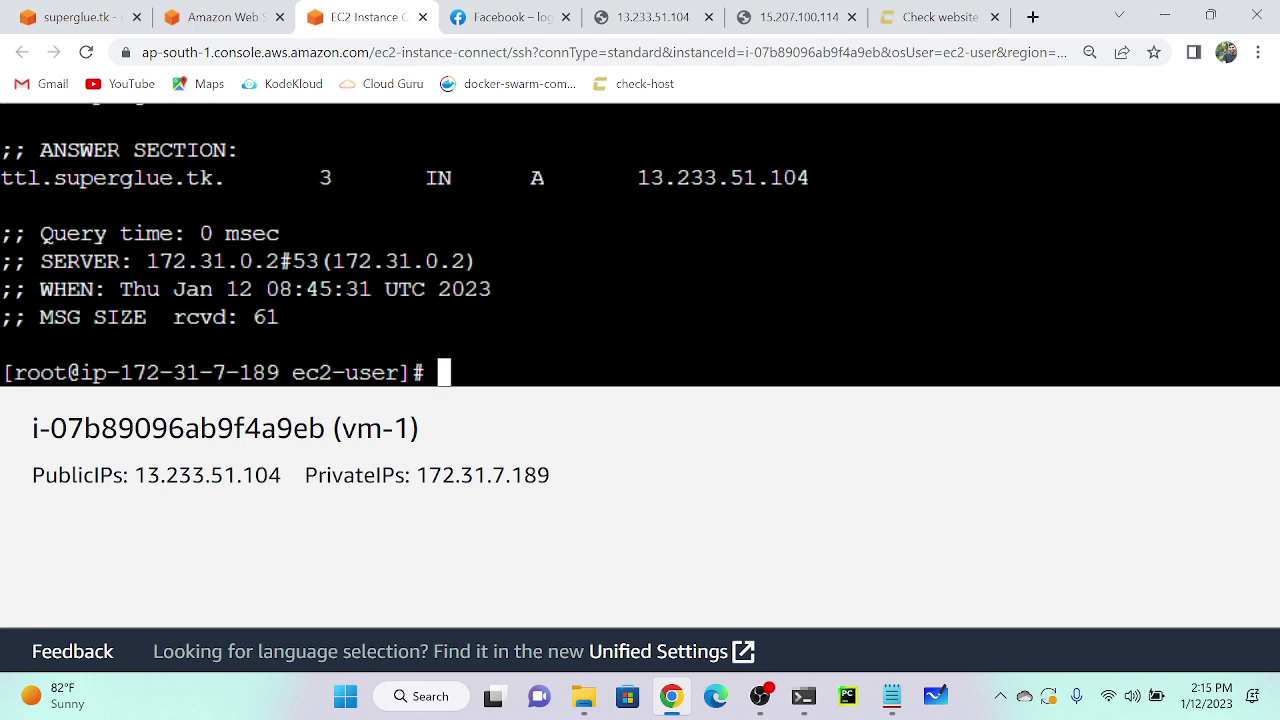
pyautogui.press('Up')
pyautogui.press('Return')
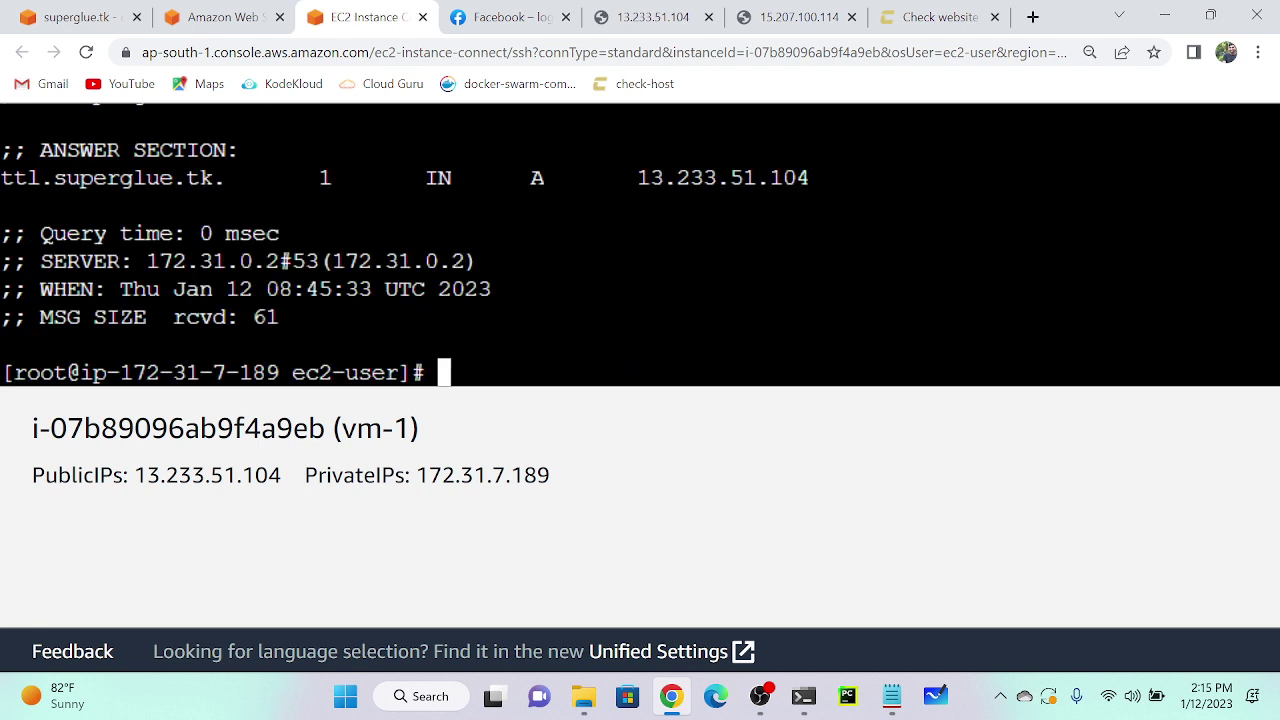
# Run the dig query for ttl.superglue.tk again in the vm-1 terminal.
pyautogui.press('Up')
pyautogui.press('Return')
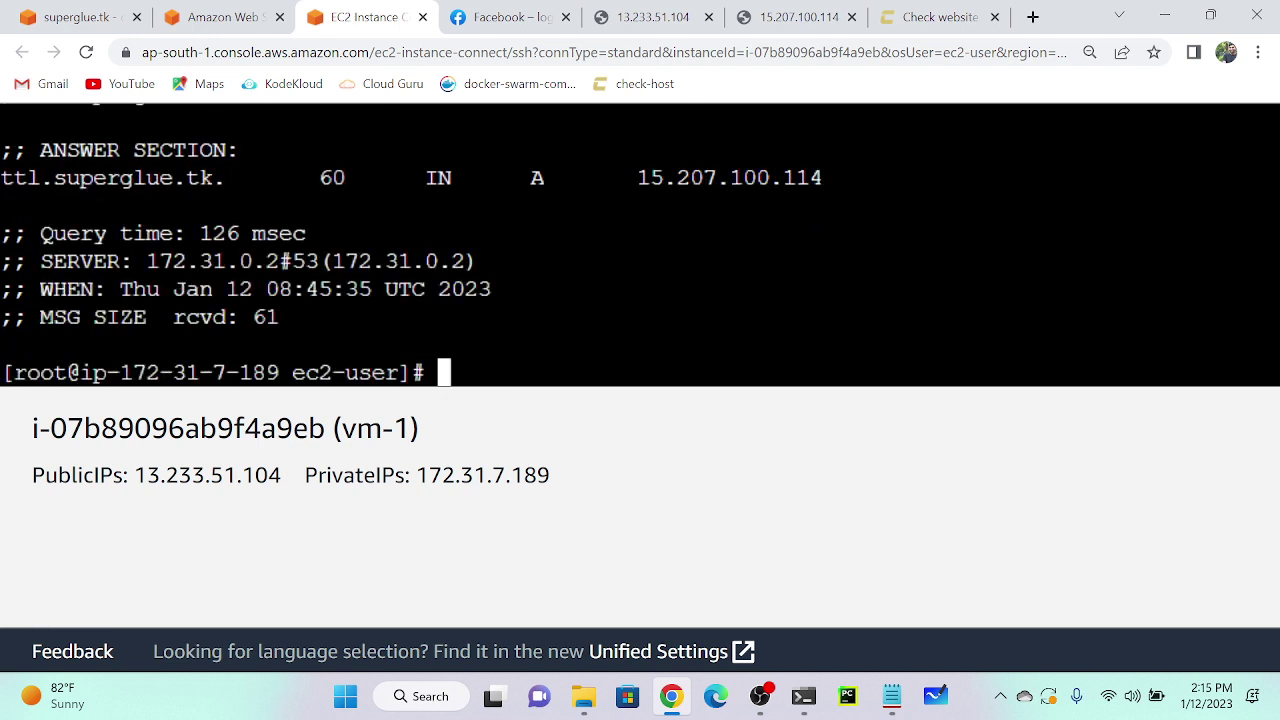
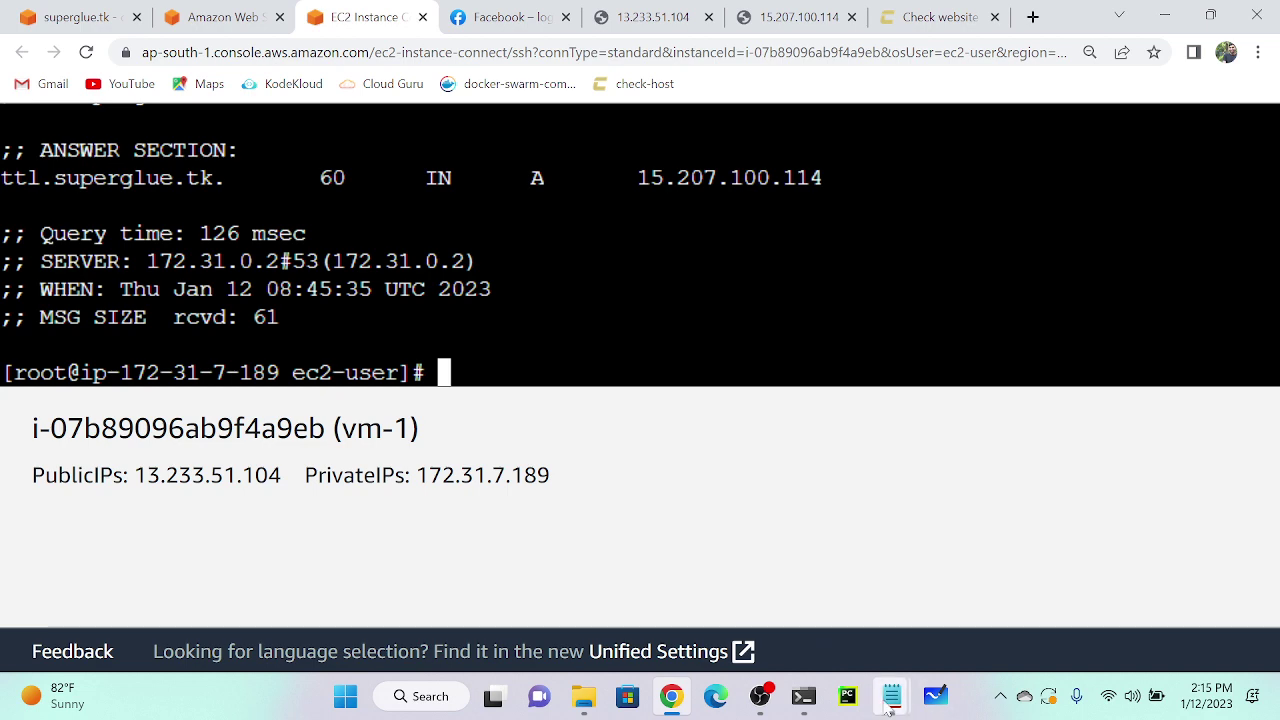
# Switch to the 12-route53 notes in Notepad and read the record type, TTL and alias sections, including the full alias line.
pyautogui.moveTo(891, 697)
pyautogui.click(803, 613)
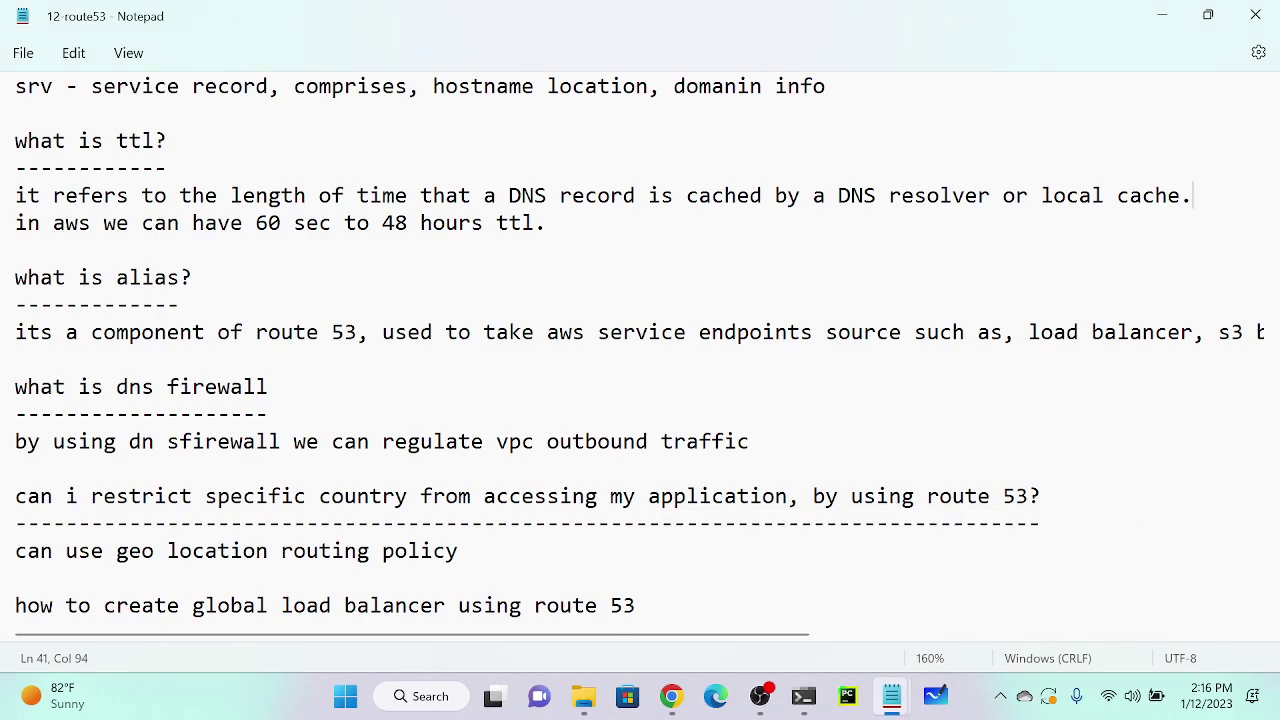
pyautogui.scroll(-1, 803, 613)
pyautogui.scroll(6, 640, 350)
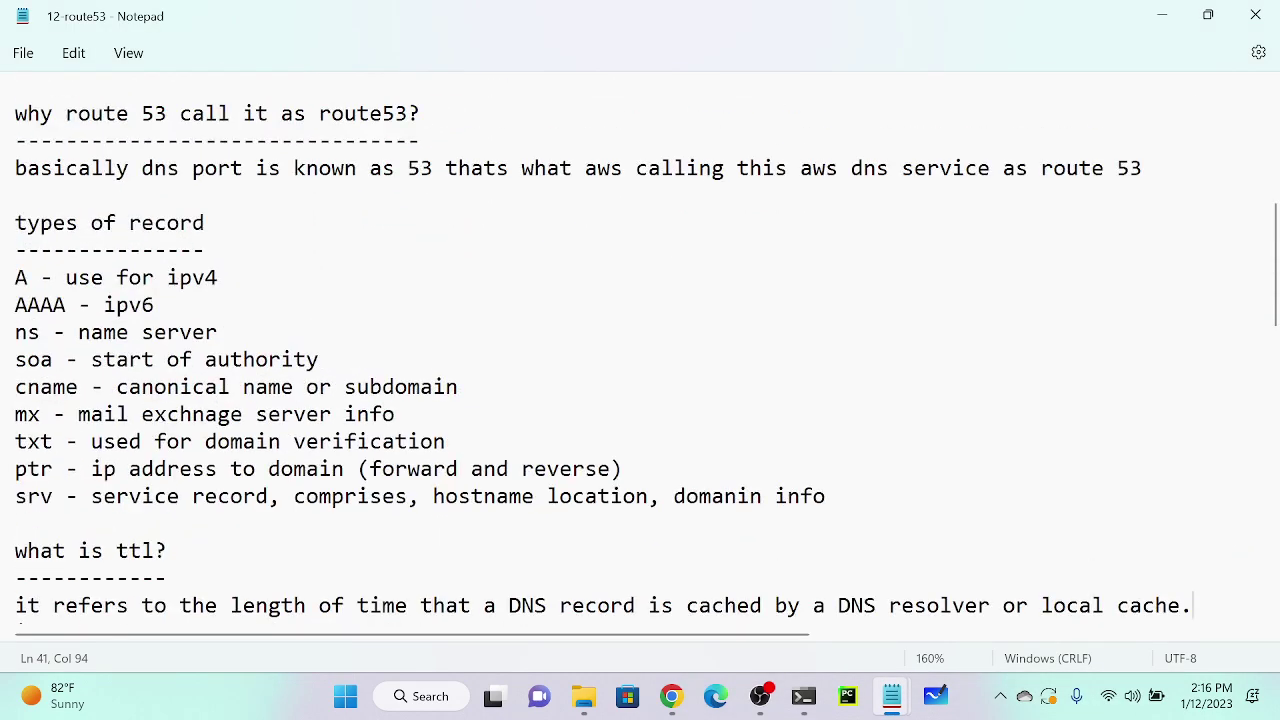
pyautogui.scroll(-2, 640, 350)
pyautogui.scroll(-3, 640, 350)
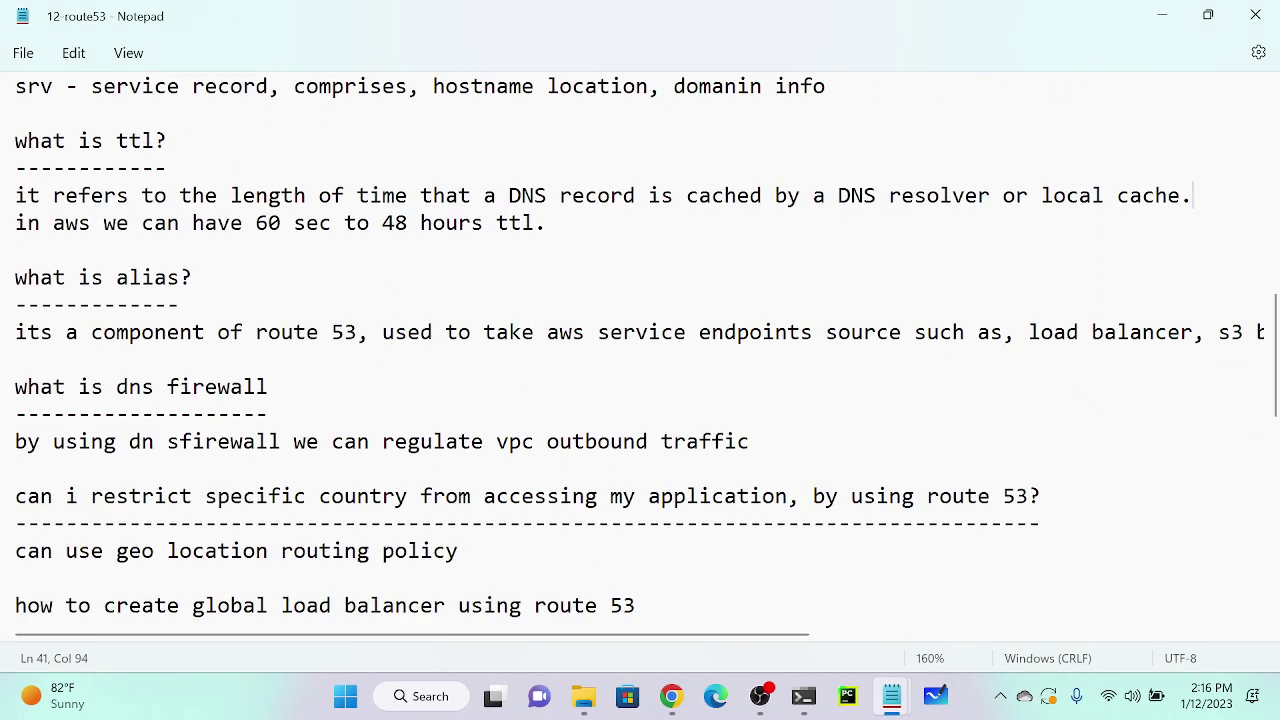
pyautogui.scroll(-1, 640, 350)
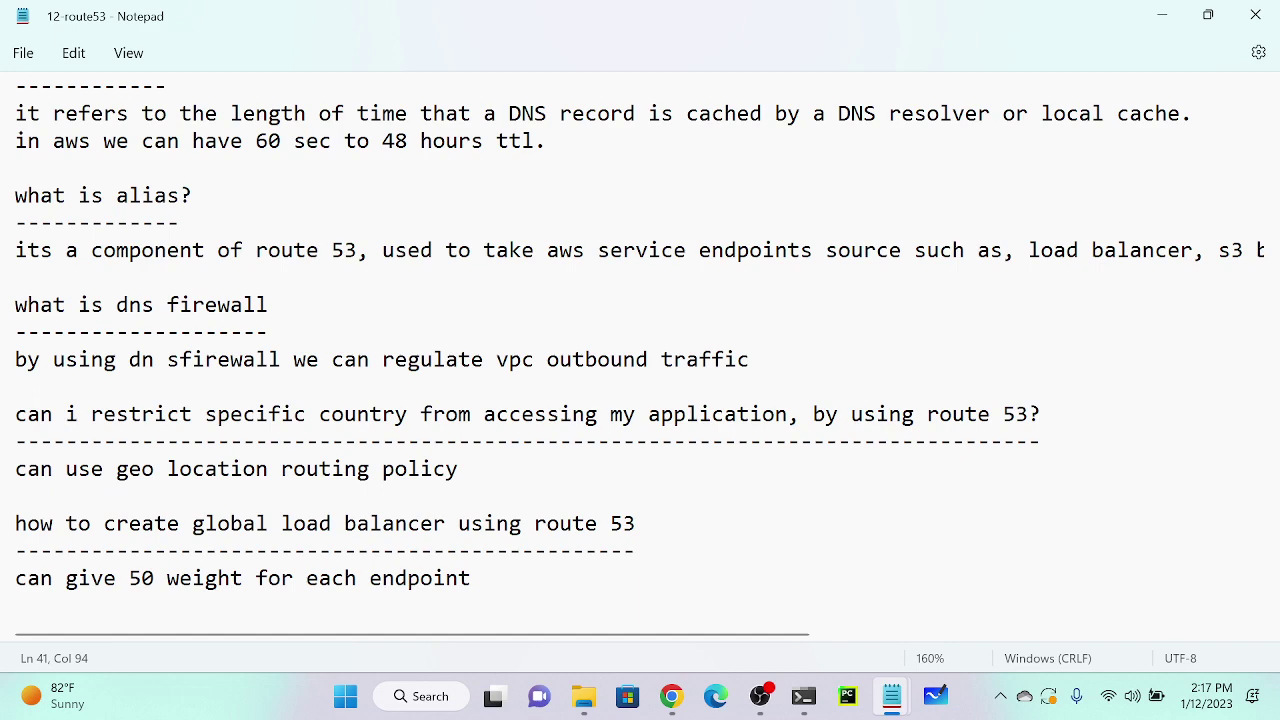
pyautogui.hscroll(5, 632, 370)
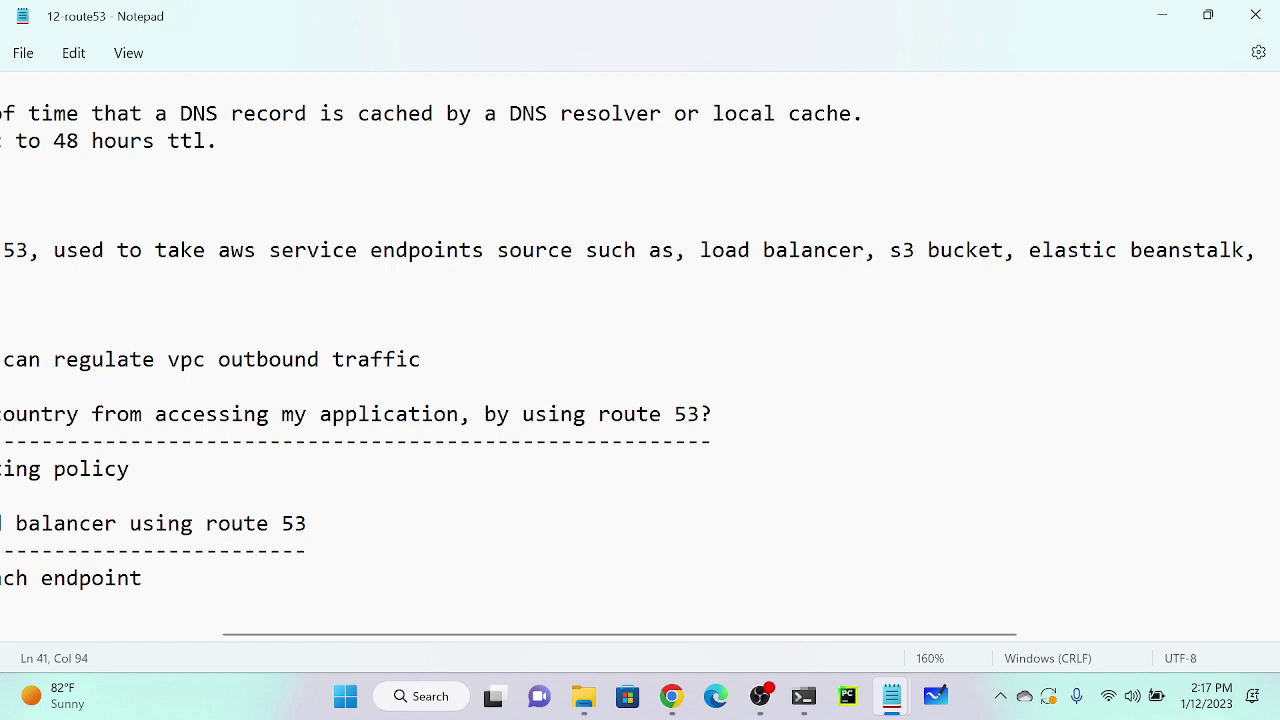
pyautogui.hotkey('ctrl', '+')
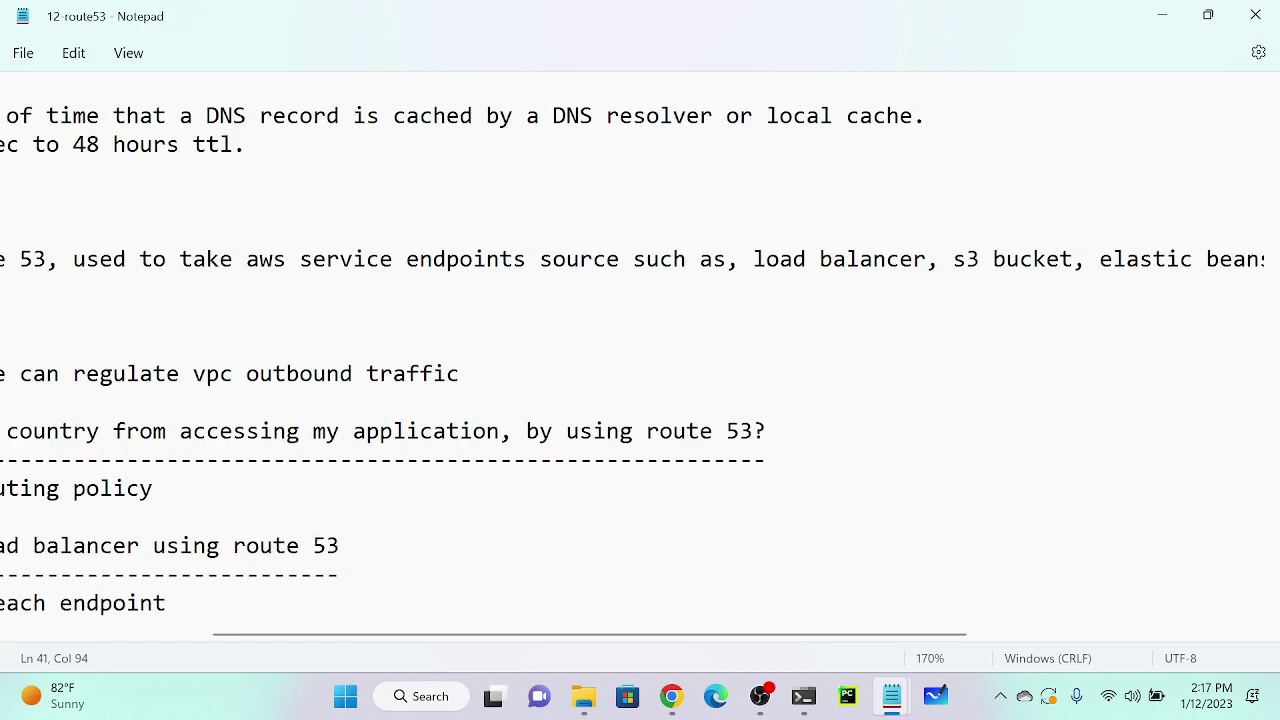
pyautogui.hscroll(5, 632, 371)
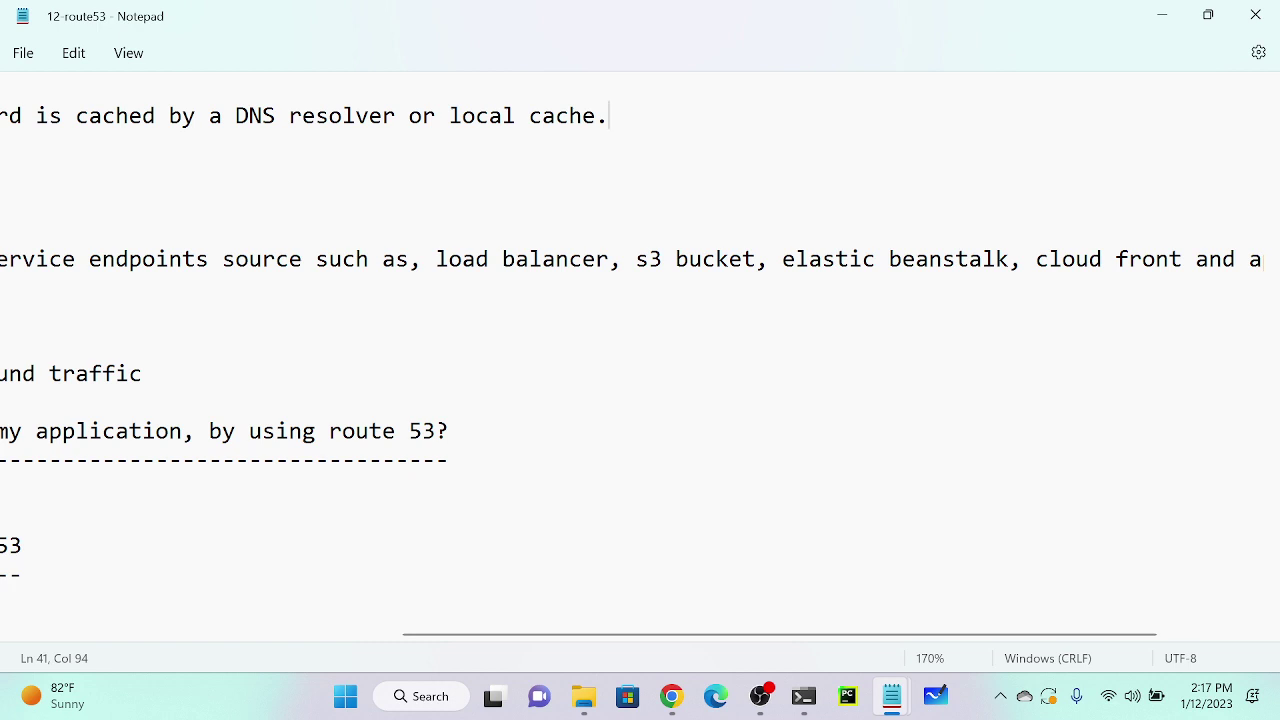
pyautogui.hscroll(3, 632, 368)
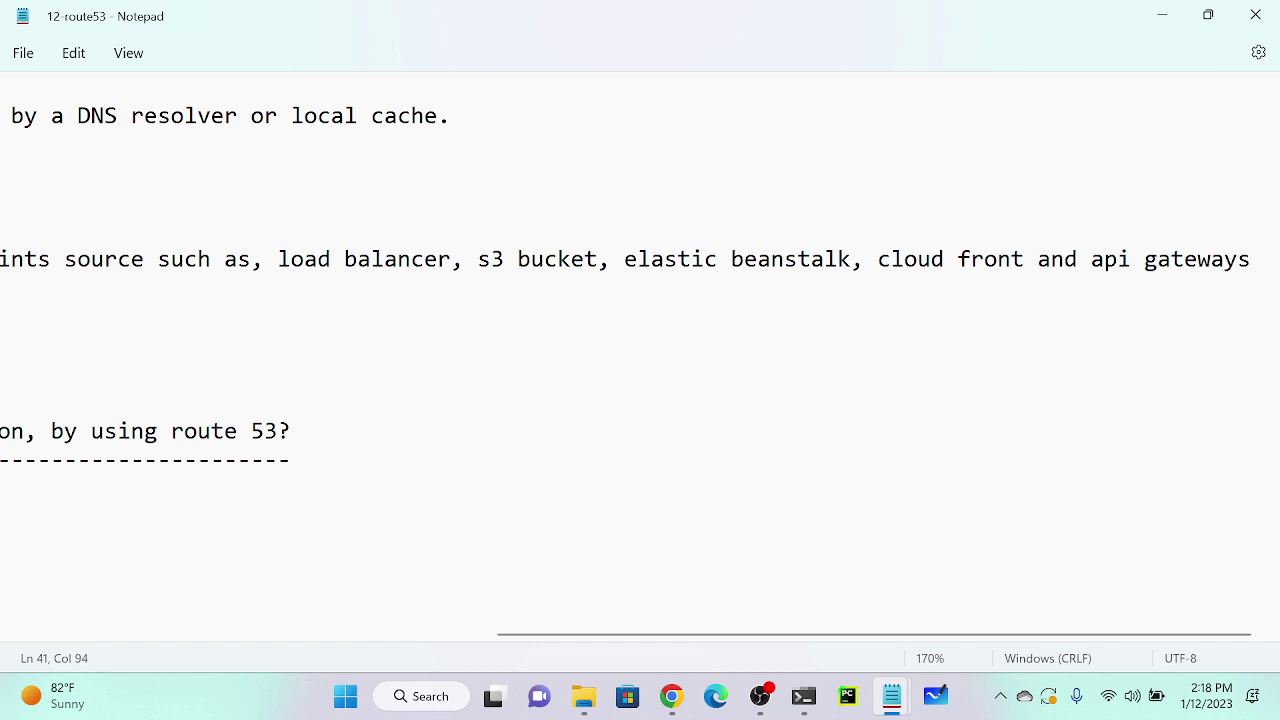
# Return to the superglue.tk hosted zone in Chrome, start a new record and enable its Alias option.
pyautogui.click(1162, 16)
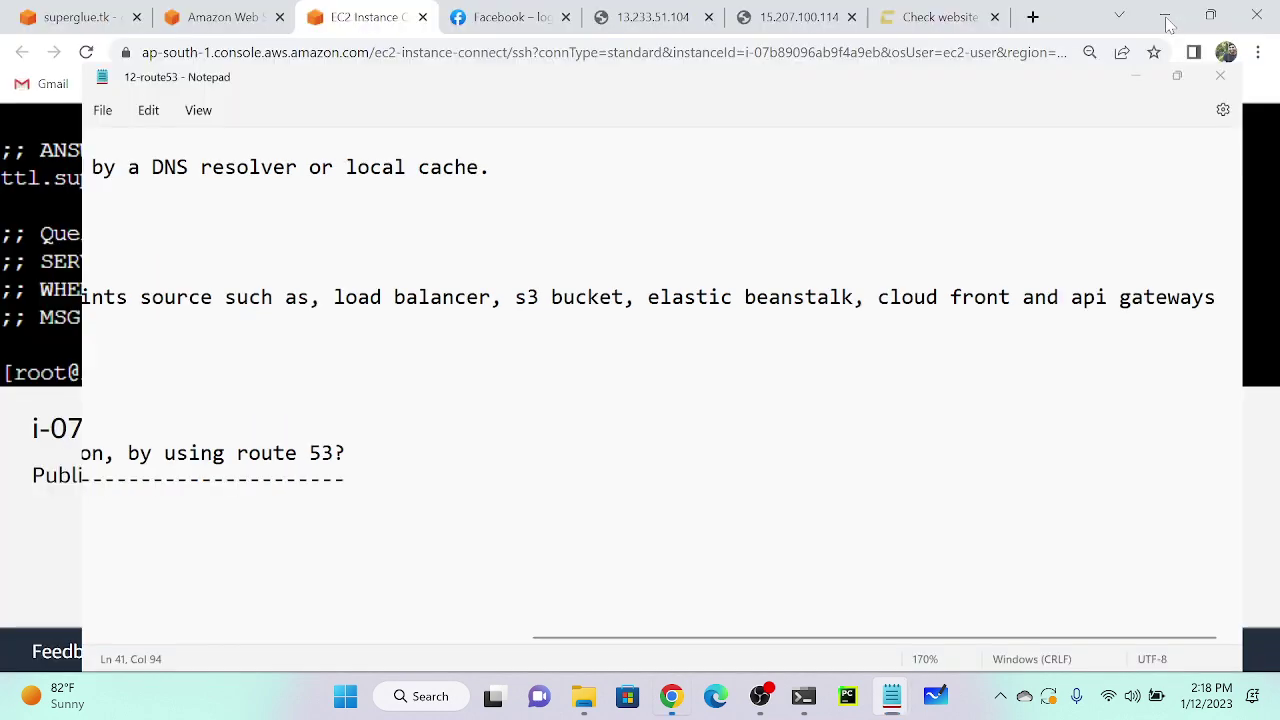
pyautogui.click(85, 14)
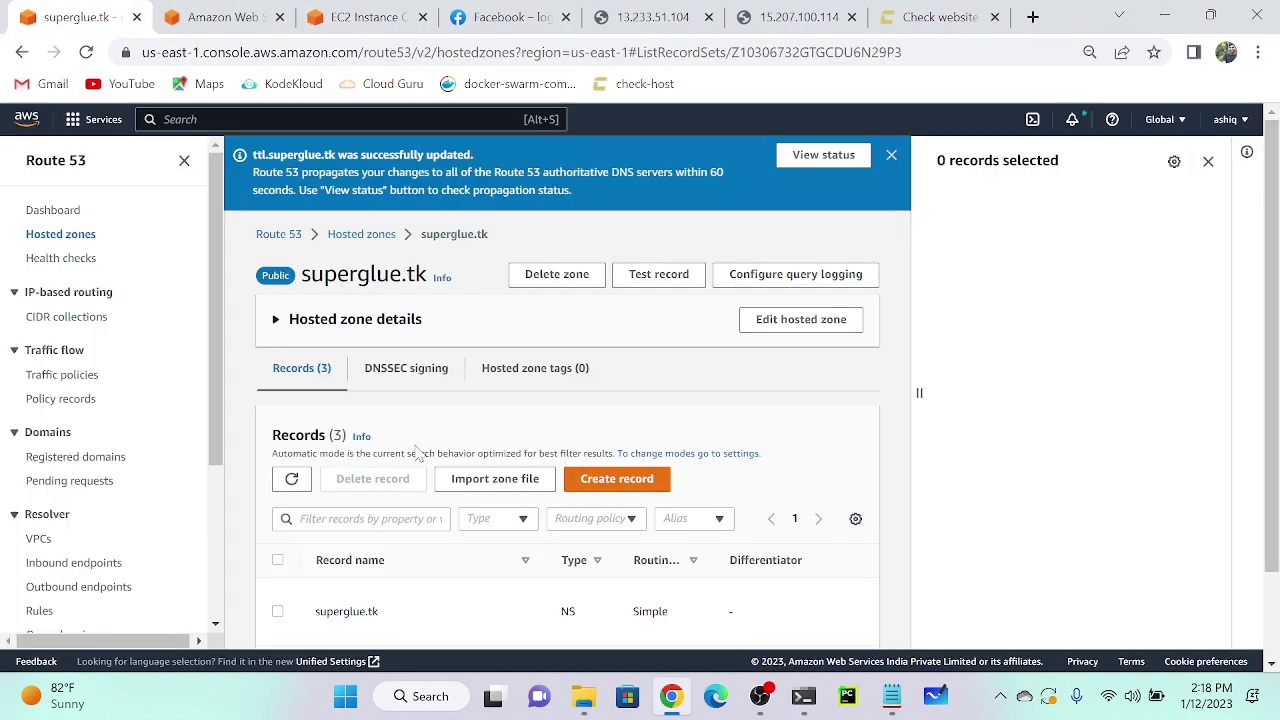
pyautogui.click(620, 483)
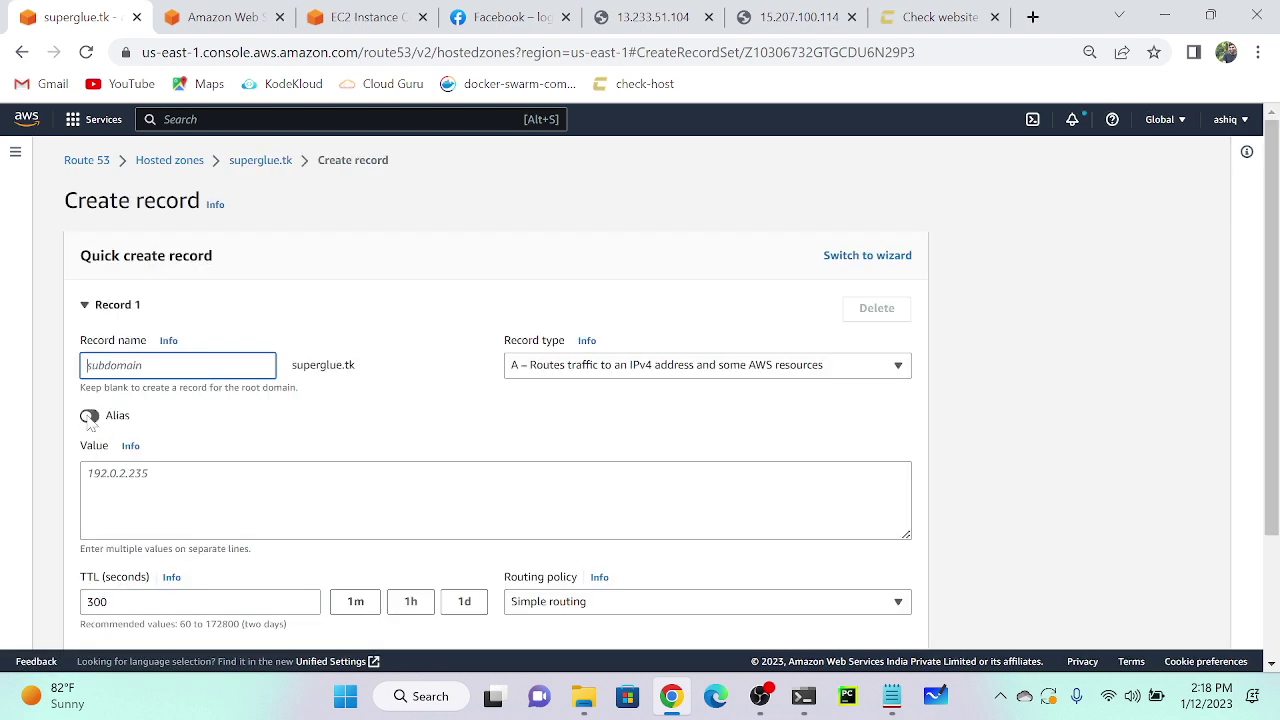
pyautogui.scroll(6, 90, 418)
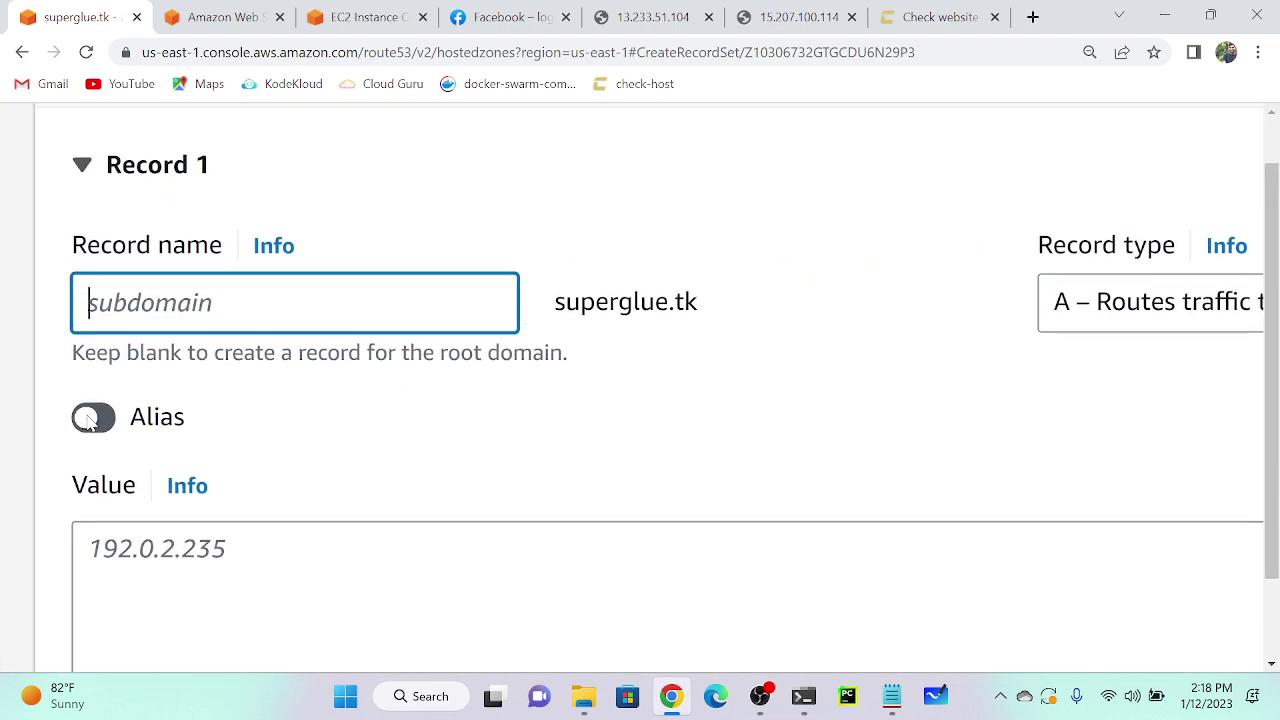
pyautogui.click(90, 418)
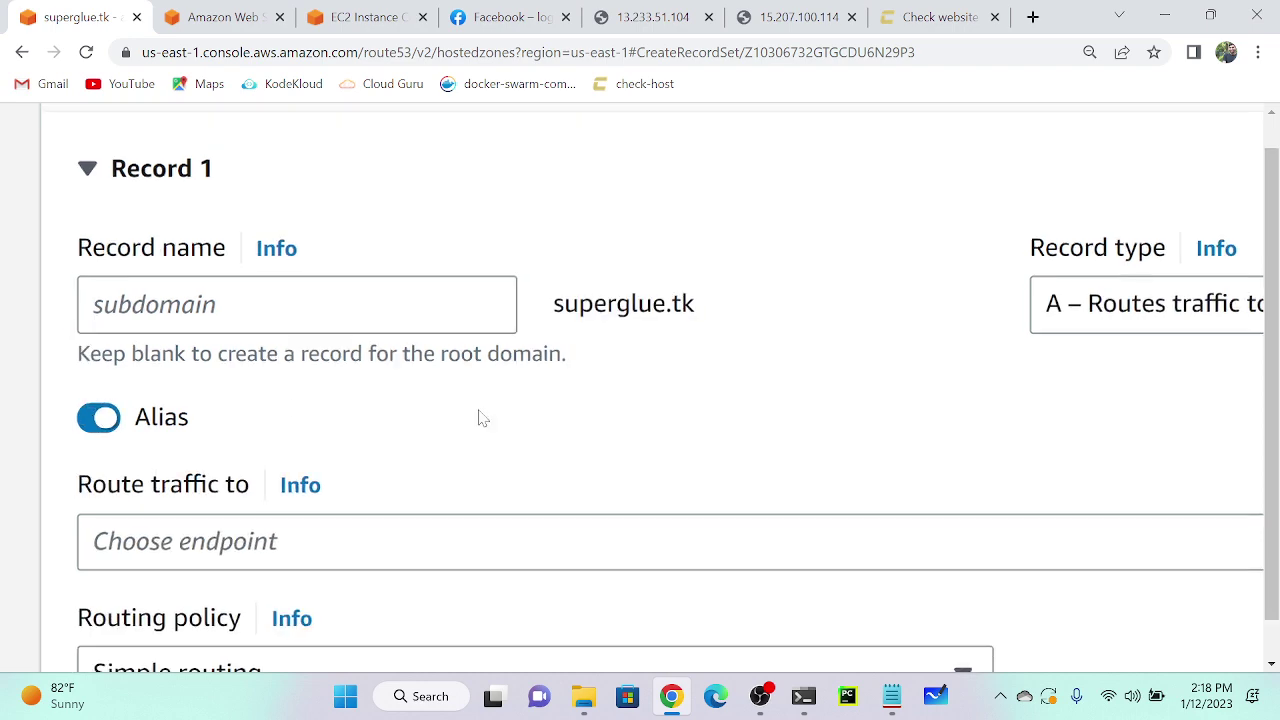
pyautogui.scroll(-2, 446, 437)
pyautogui.scroll(-1, 435, 445)
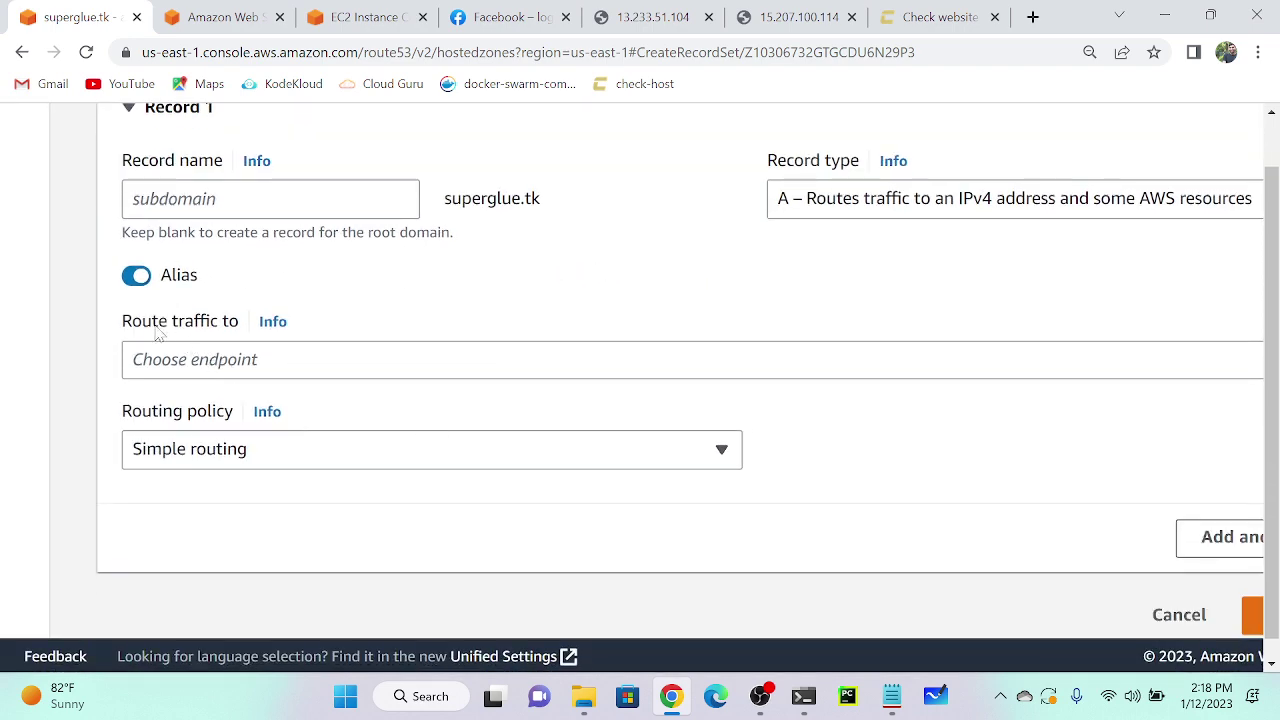
# Open the help information about where the record routes traffic.
pyautogui.click(275, 323)
pyautogui.hotkey('ctrl', '-')
pyautogui.hotkey('ctrl', '-')
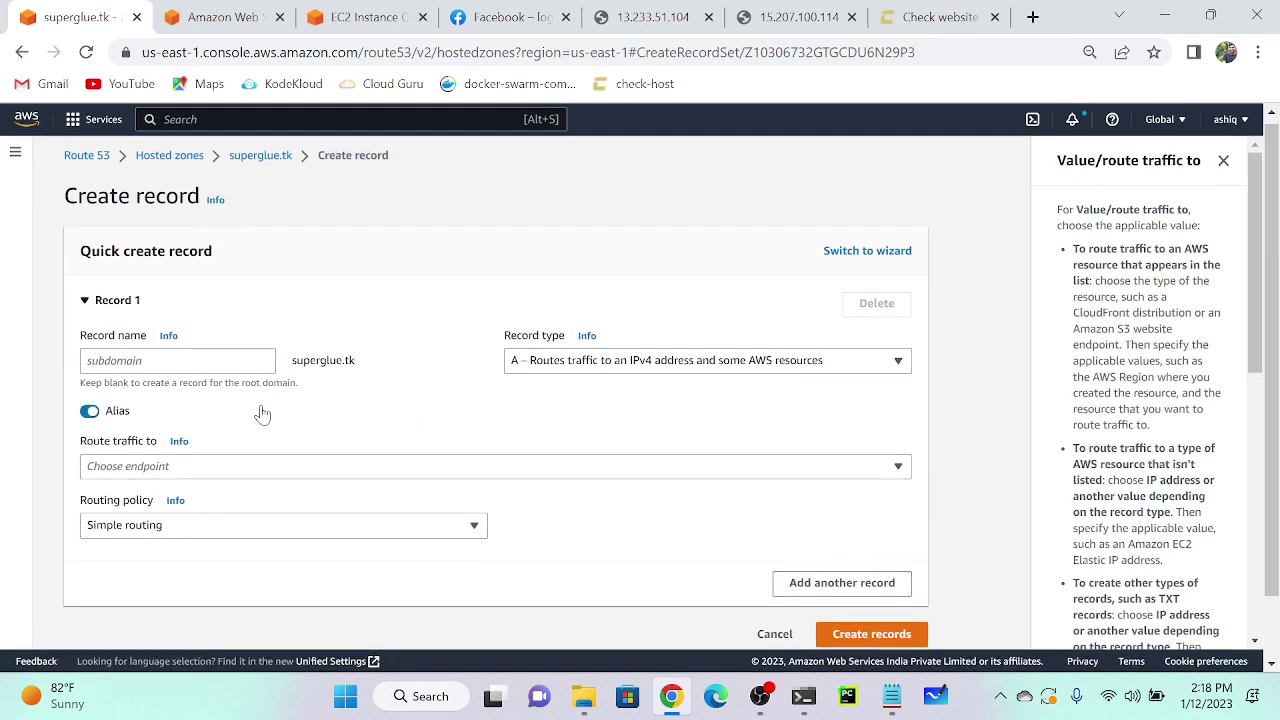
# Route the record's traffic to the endpoint type Alias to Application and Classic Load Balancer.
pyautogui.scroll(-1, 262, 414)
pyautogui.hotkey('ctrl', '+')
pyautogui.hotkey('ctrl', '+')
pyautogui.hotkey('ctrl', '+')
pyautogui.hotkey('ctrl', '+')
pyautogui.hotkey('ctrl', '+')
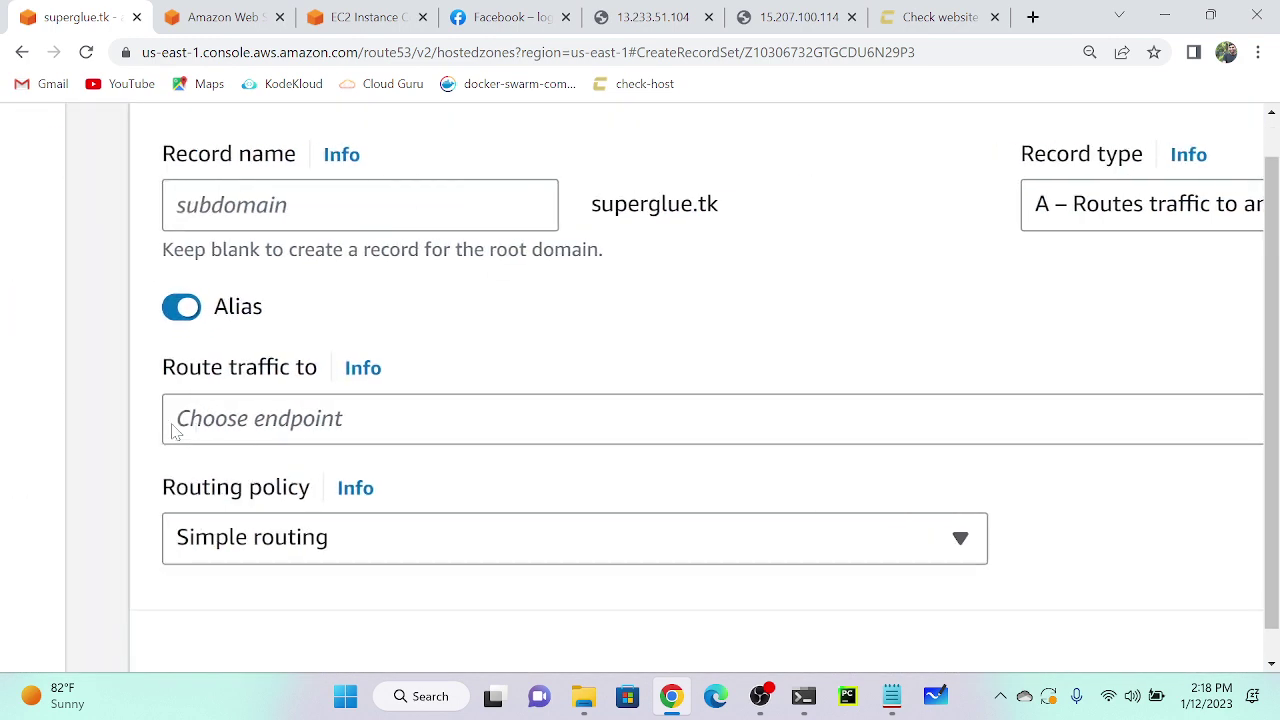
pyautogui.scroll(-1, 171, 425)
pyautogui.click(312, 352)
pyautogui.scroll(1, 323, 177)
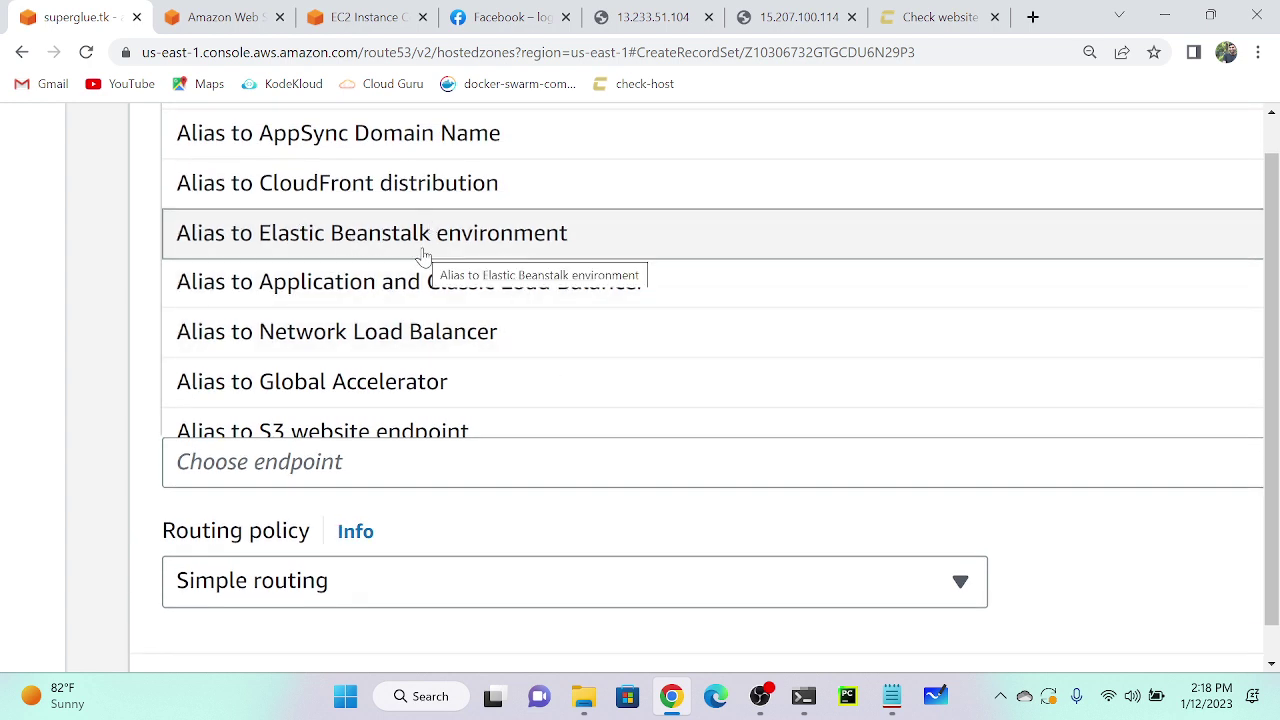
pyautogui.scroll(1, 423, 255)
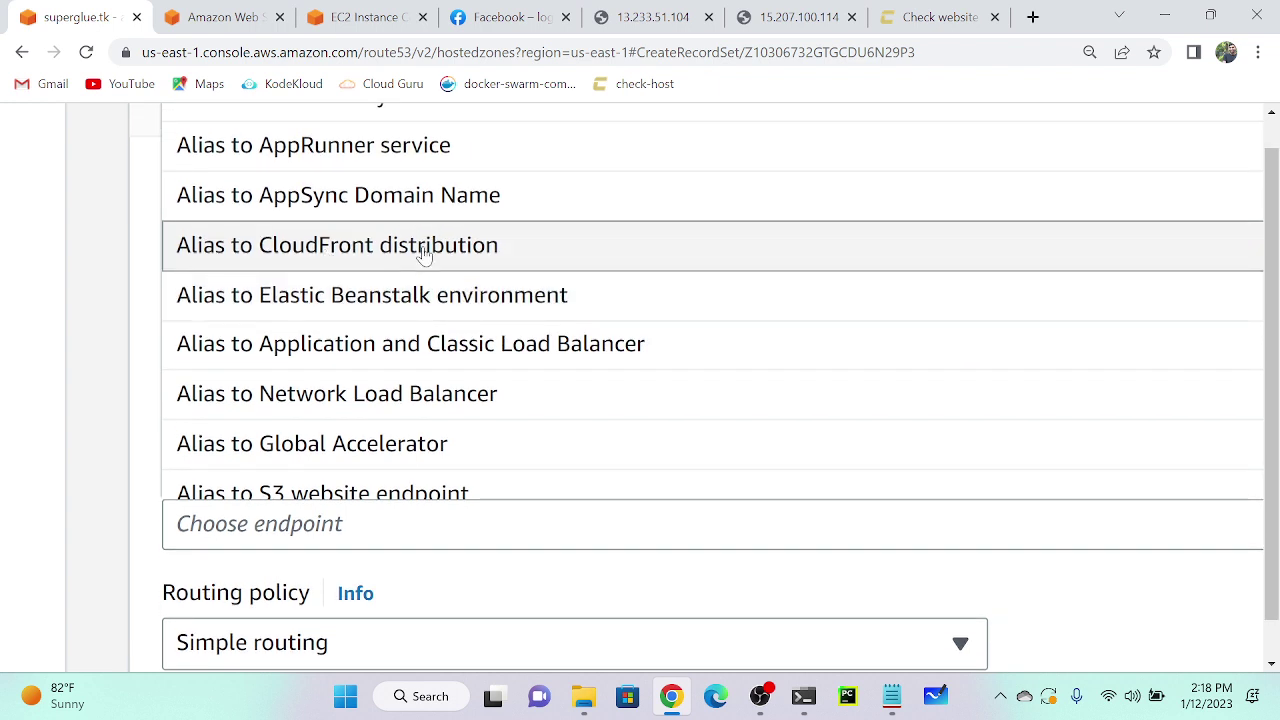
pyautogui.scroll(1, 423, 255)
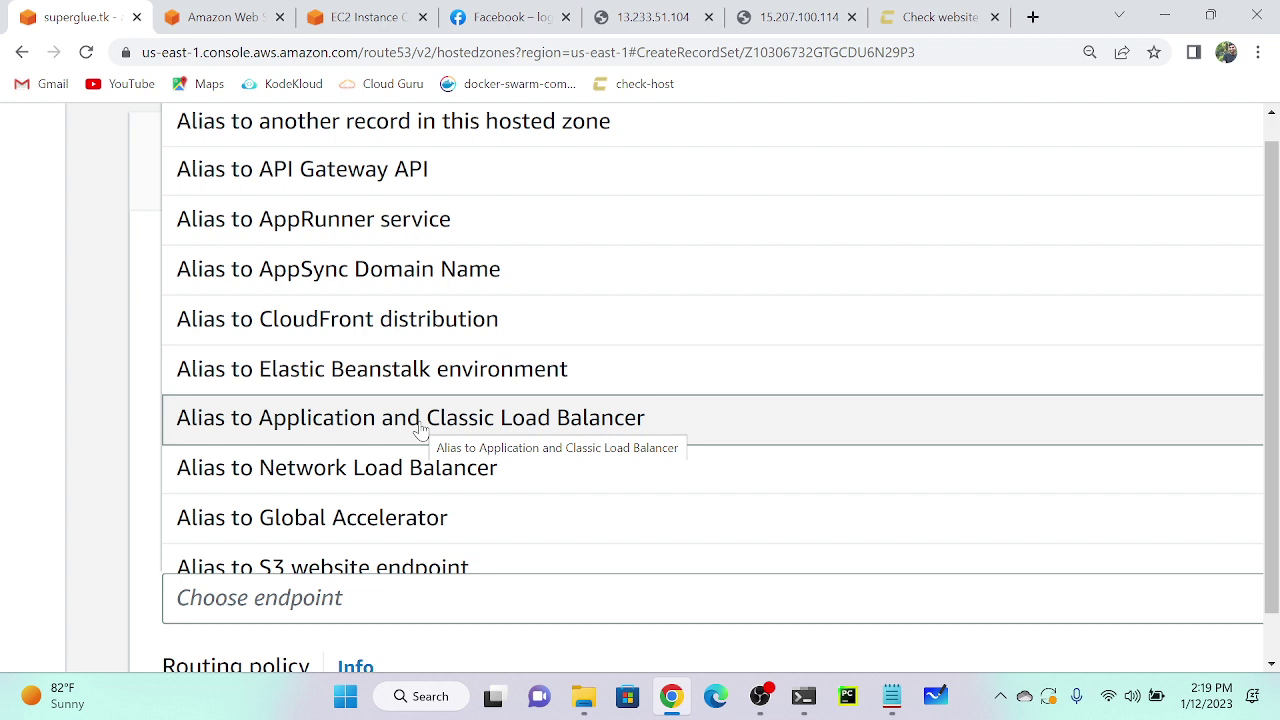
pyautogui.click(268, 428)
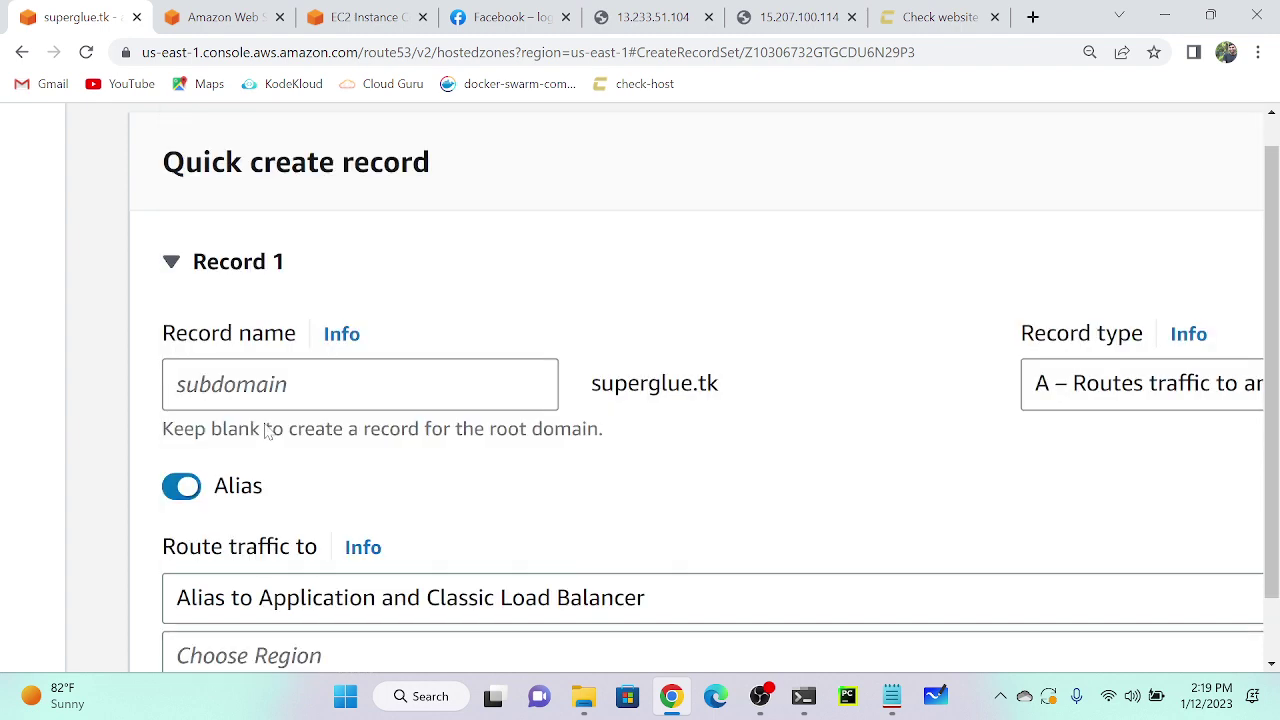
# Look through the available regions for the load balancer alias without choosing one.
pyautogui.scroll(-3, 268, 428)
pyautogui.click(248, 356)
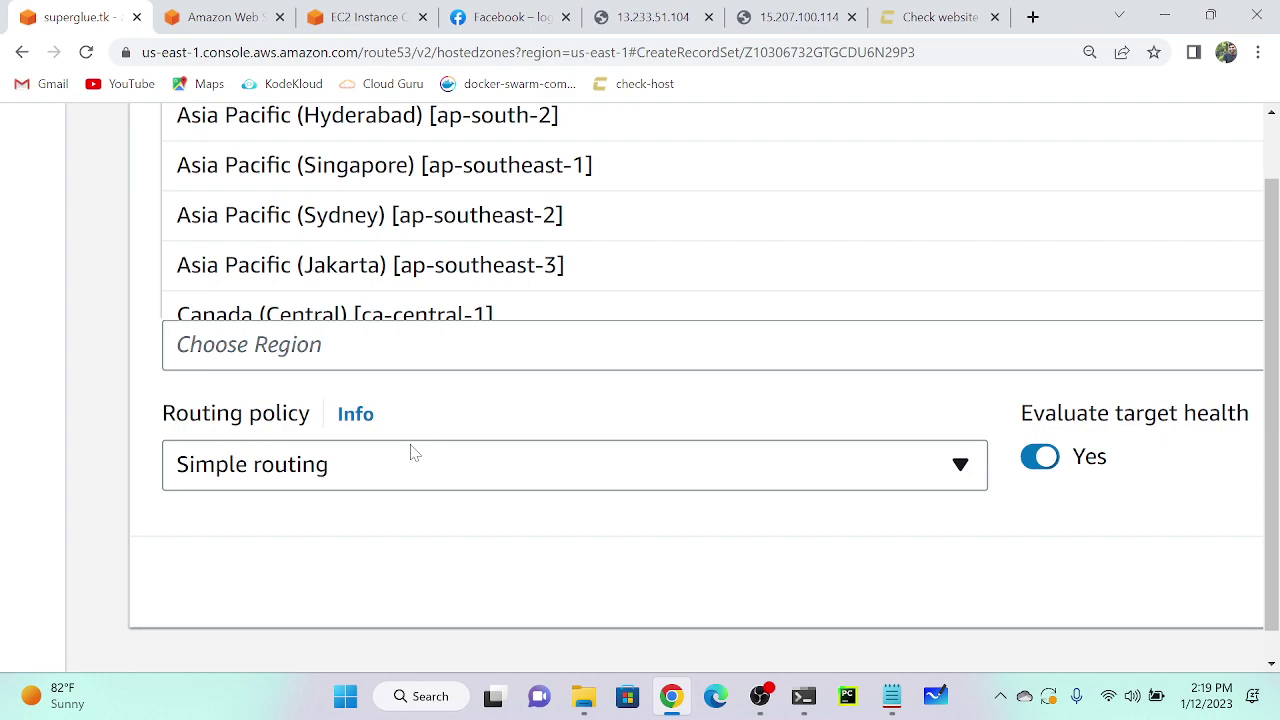
pyautogui.hotkey('ctrl', '-')
pyautogui.hotkey('ctrl', '-')
pyautogui.hotkey('ctrl', '-')
pyautogui.hotkey('ctrl', '-')
pyautogui.hotkey('ctrl', '-')
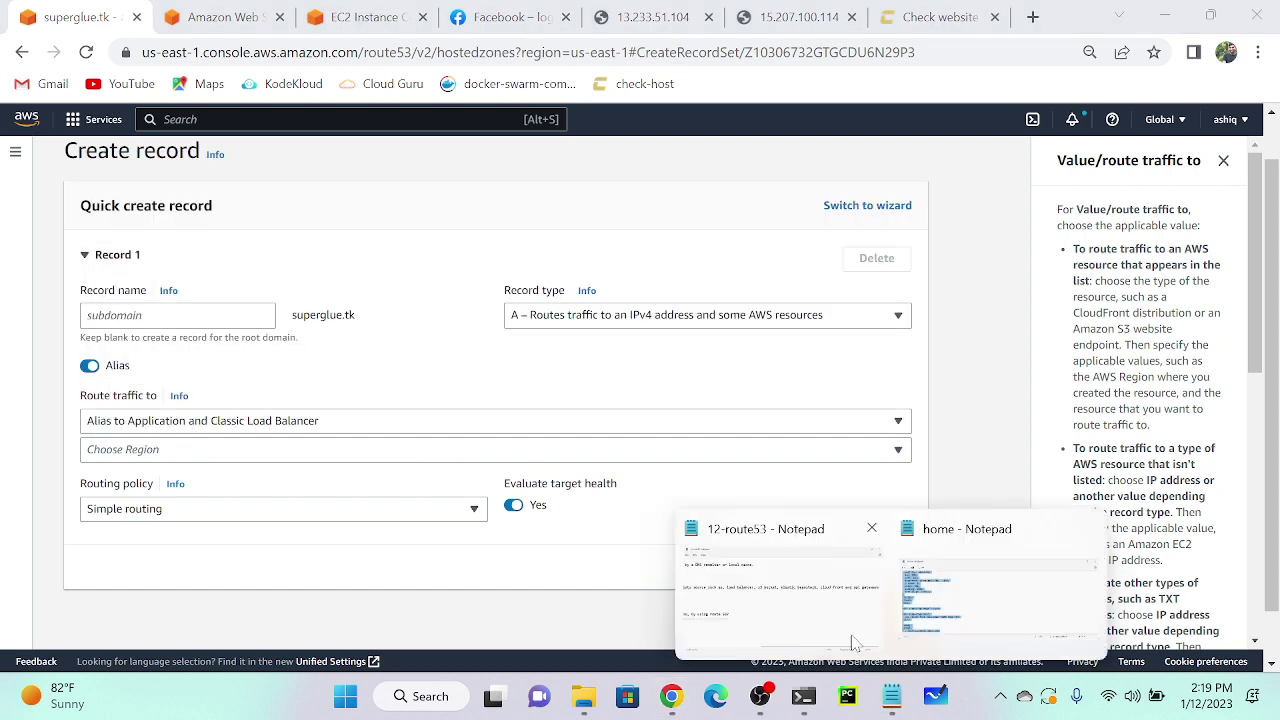
# In the 12-route53 notes in Notepad, remove the stray space between "dn" and "sfirewall" in the DNS firewall answer.
pyautogui.click(795, 588)
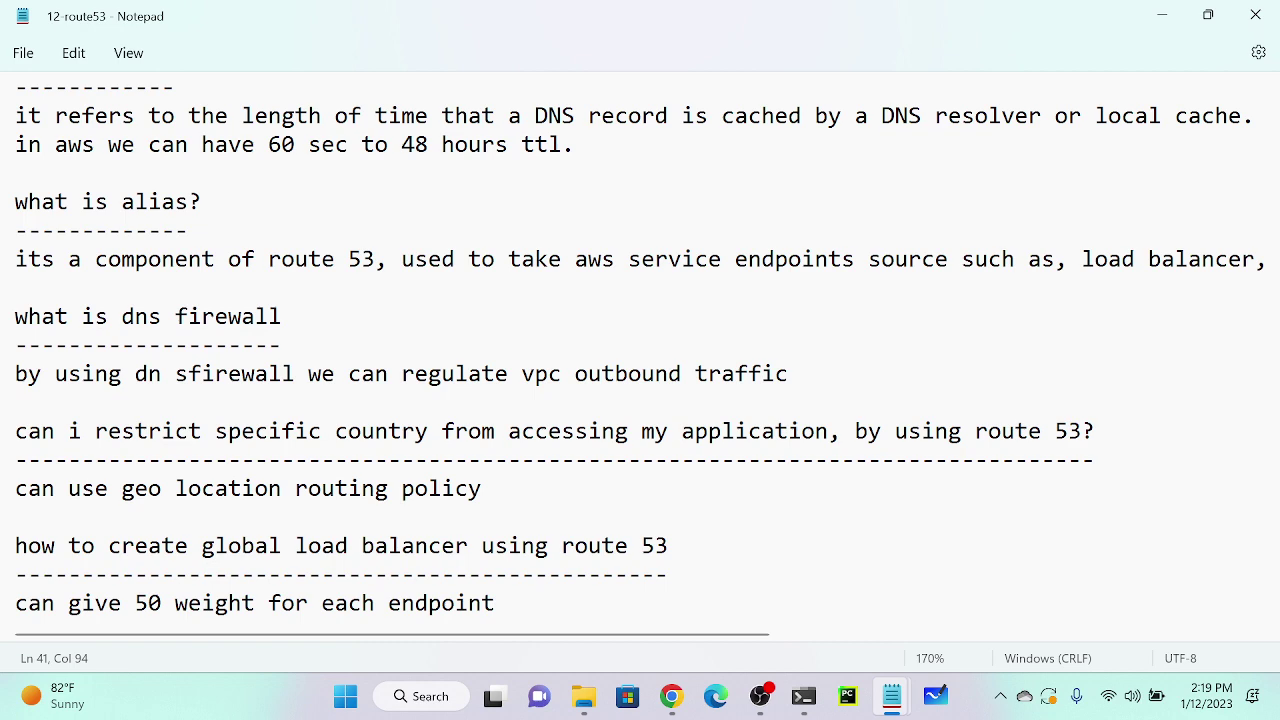
pyautogui.scroll(-2, 646, 351)
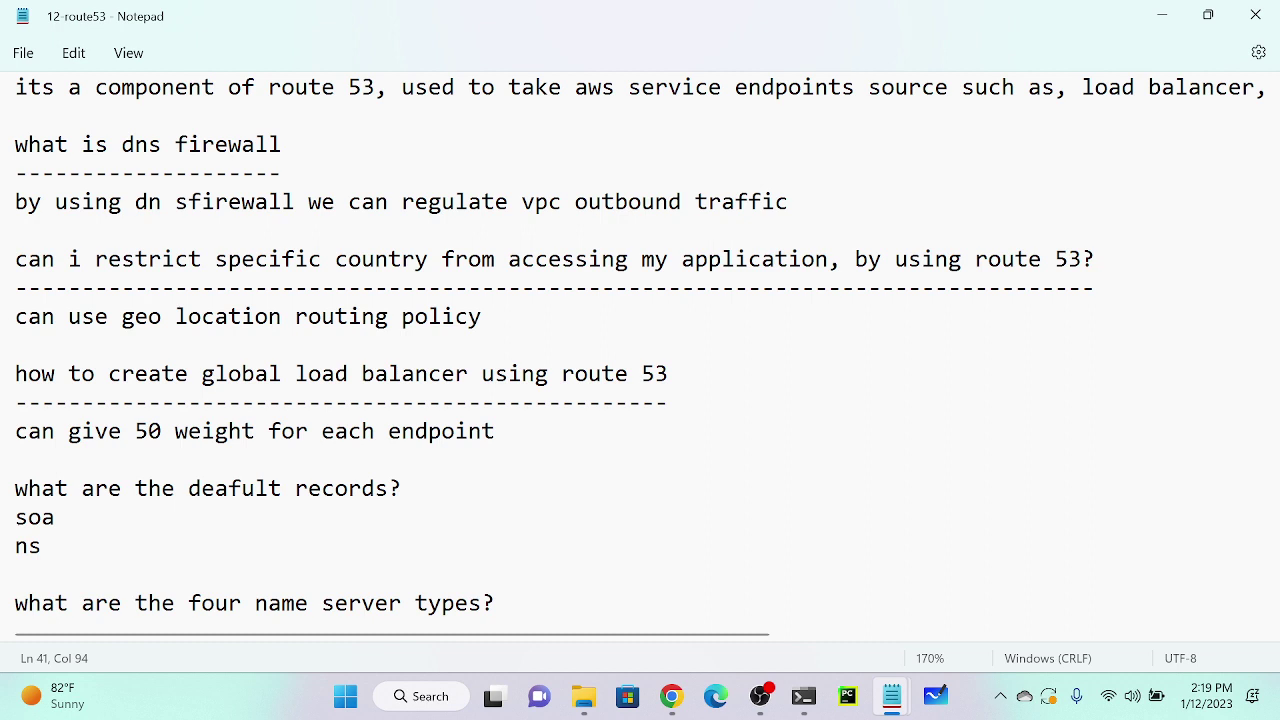
pyautogui.click(189, 201)
pyautogui.press('Left')
pyautogui.press('BackSpace')
pyautogui.press('Right')
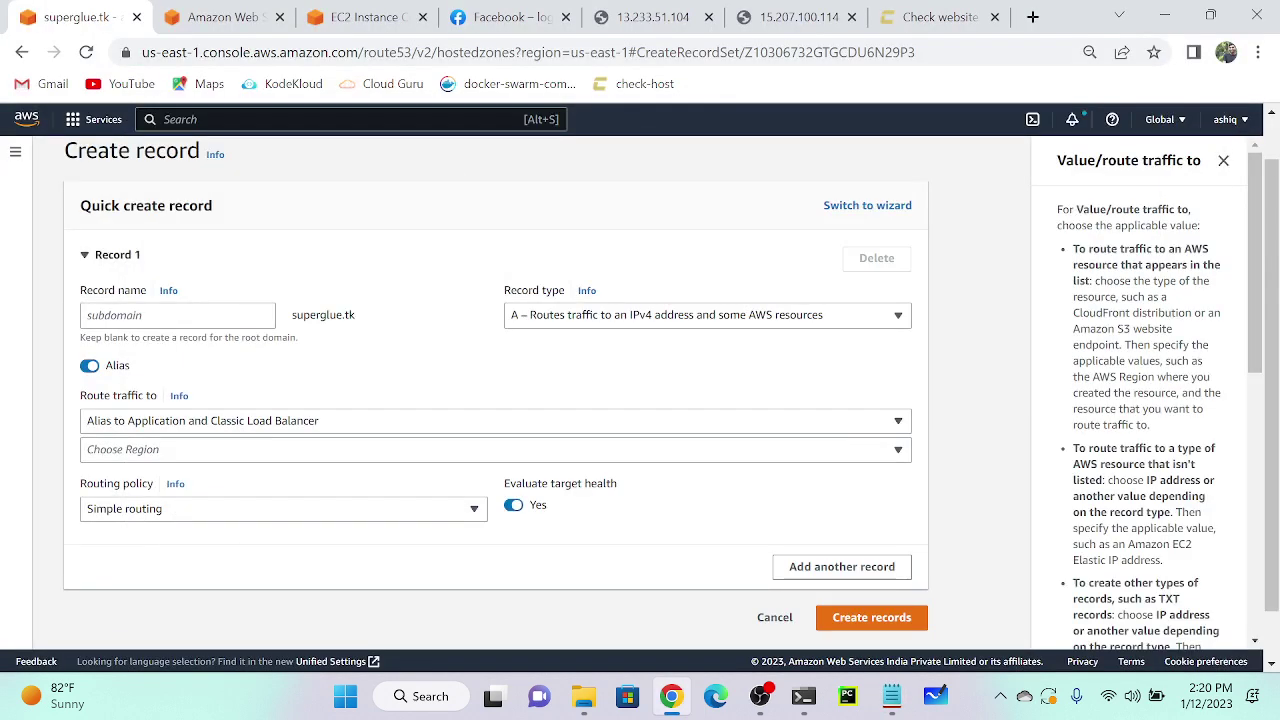
# Expand the Route 53 navigation in Chrome and examine the DNS Firewall entries, Rule groups and Domain lists.
pyautogui.click(16, 155)
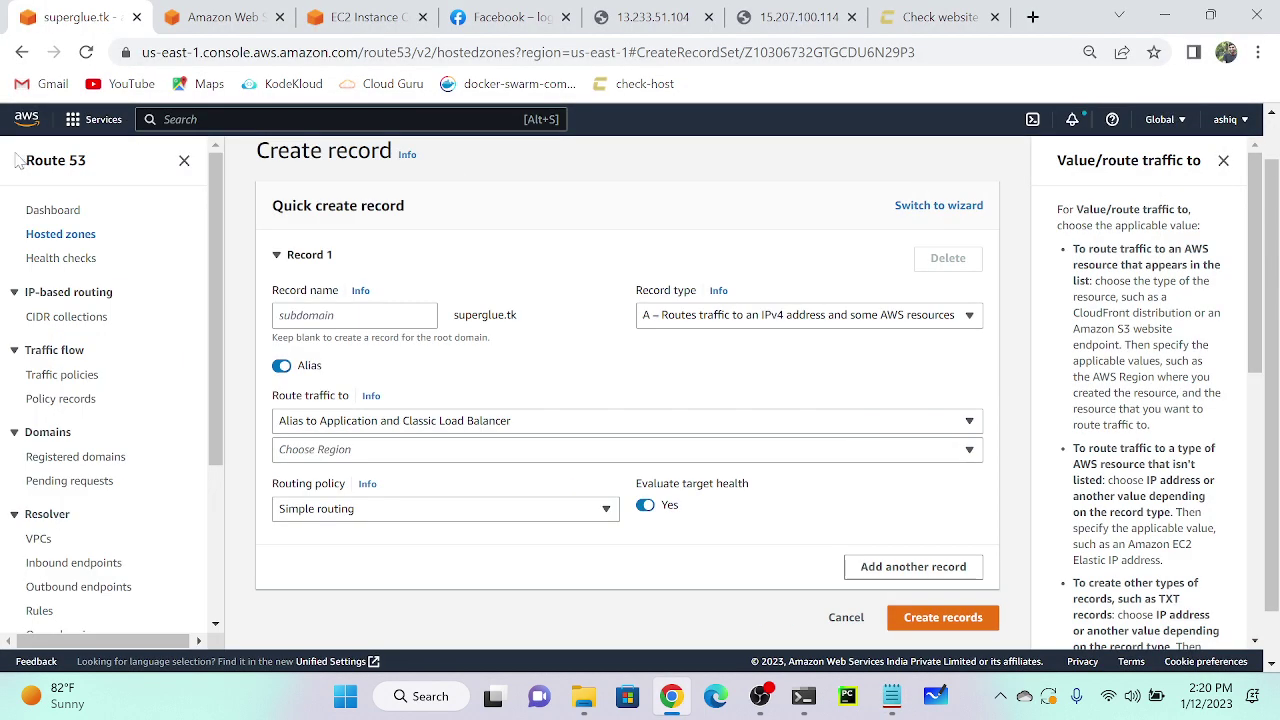
pyautogui.hotkey('ctrl', '+')
pyautogui.hotkey('ctrl', '+')
pyautogui.hotkey('ctrl', '+')
pyautogui.hotkey('ctrl', '+')
pyautogui.hotkey('ctrl', '+')
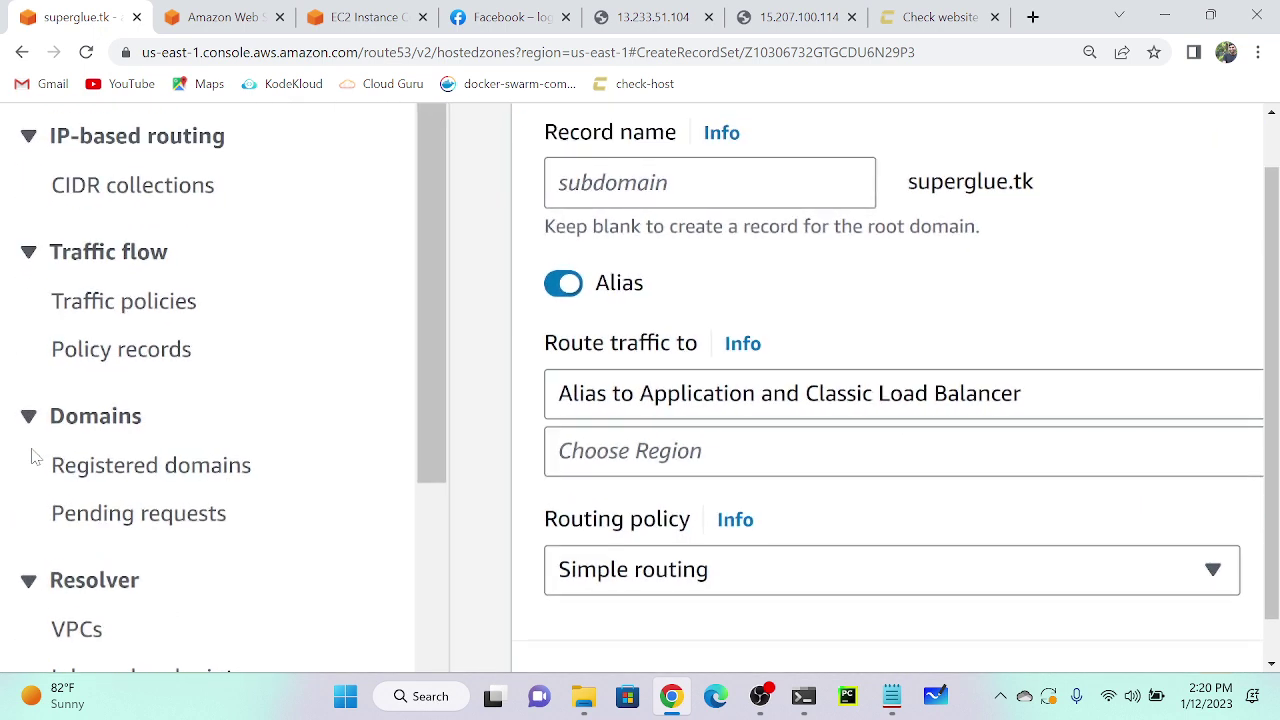
pyautogui.scroll(2, 66, 265)
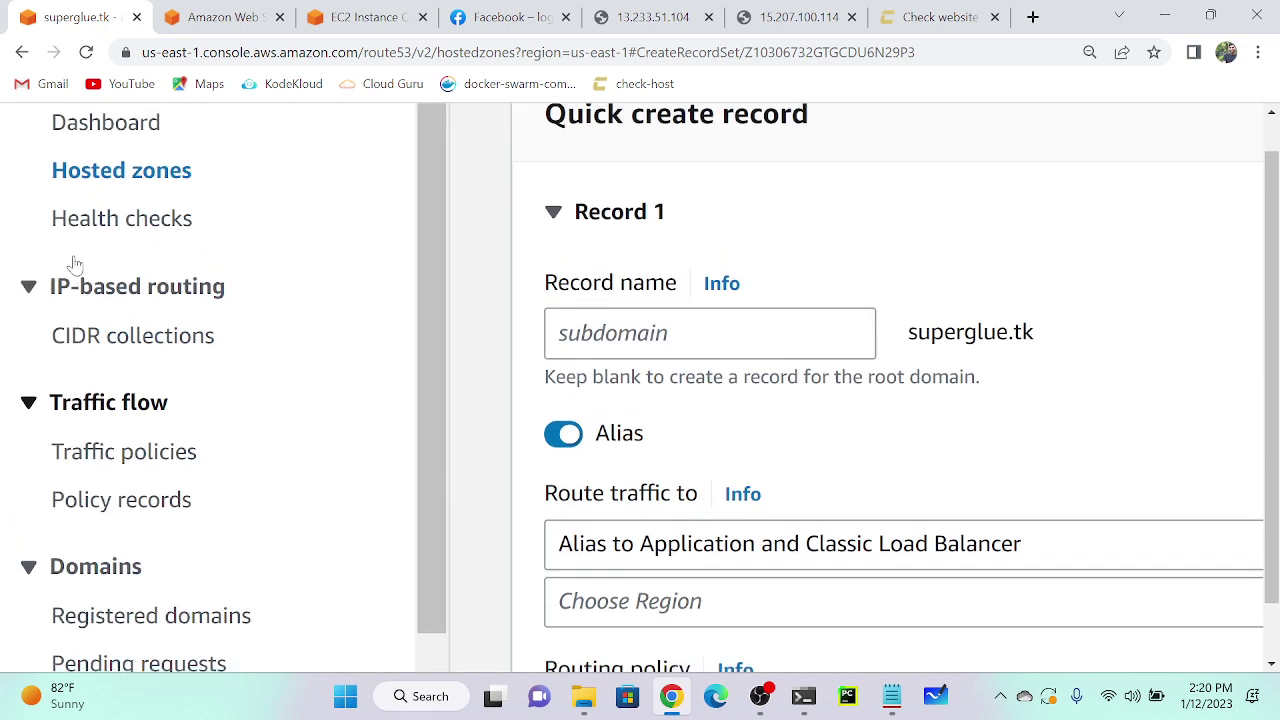
pyautogui.scroll(-6, 77, 263)
pyautogui.scroll(2, 75, 263)
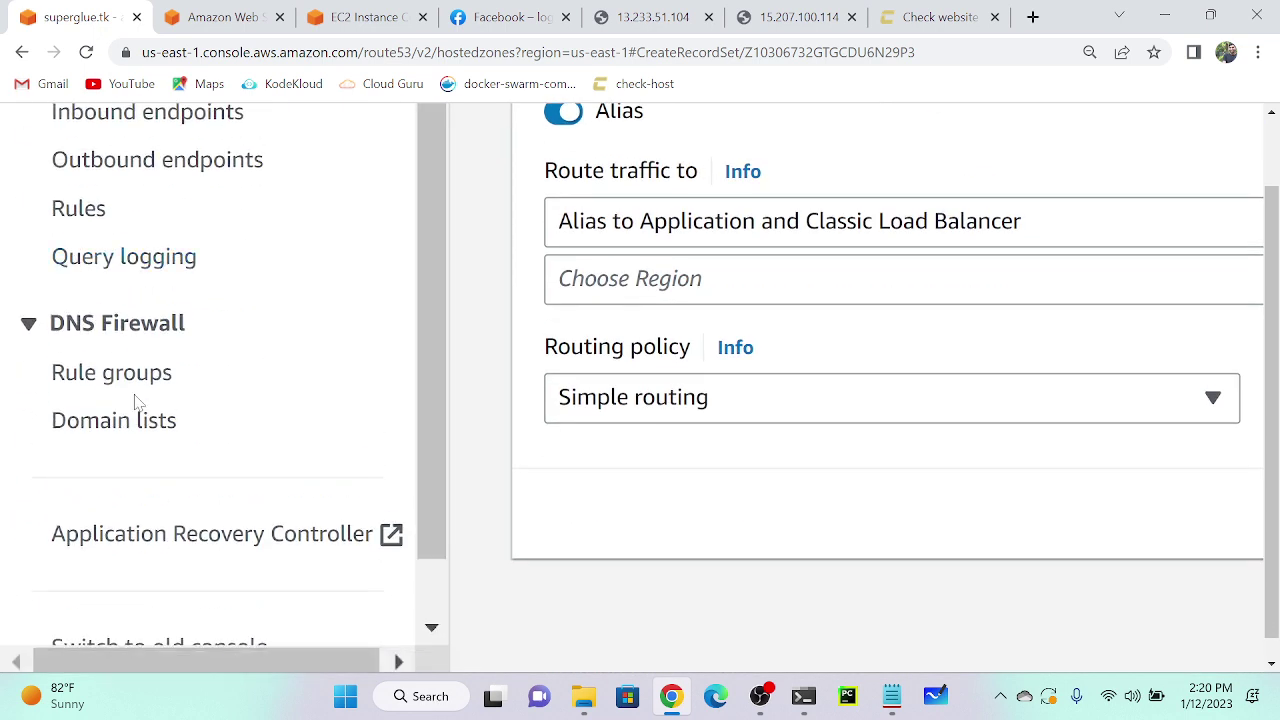
pyautogui.hotkey('ctrl', '+')
pyautogui.hotkey('ctrl', '+')
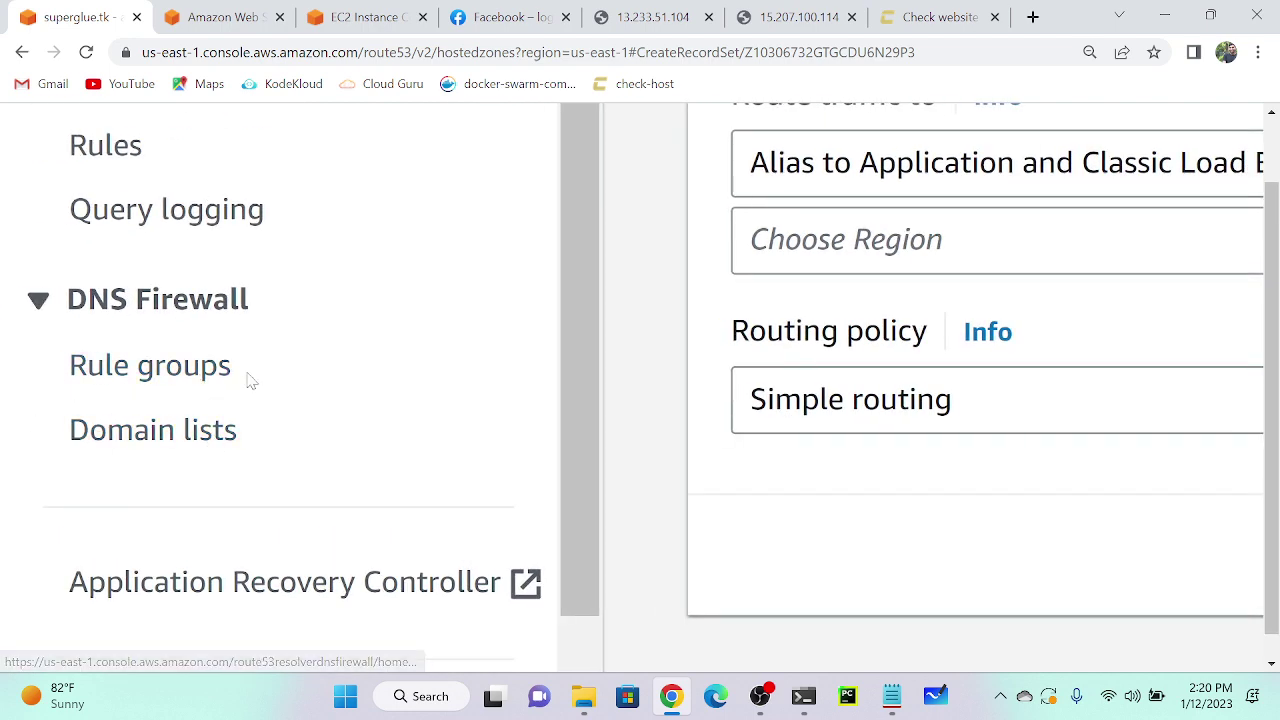
pyautogui.hotkey('ctrl', '-')
pyautogui.hotkey('ctrl', '-')
pyautogui.click(237, 10)
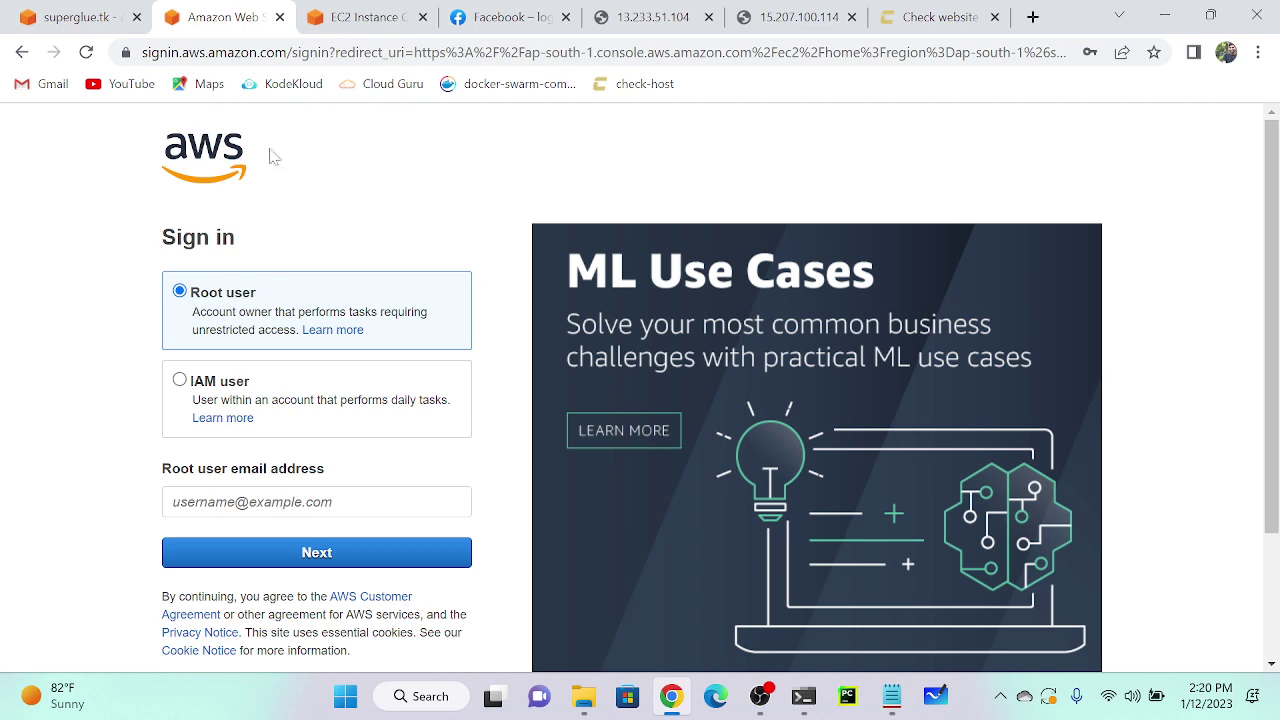
pyautogui.click(362, 17)
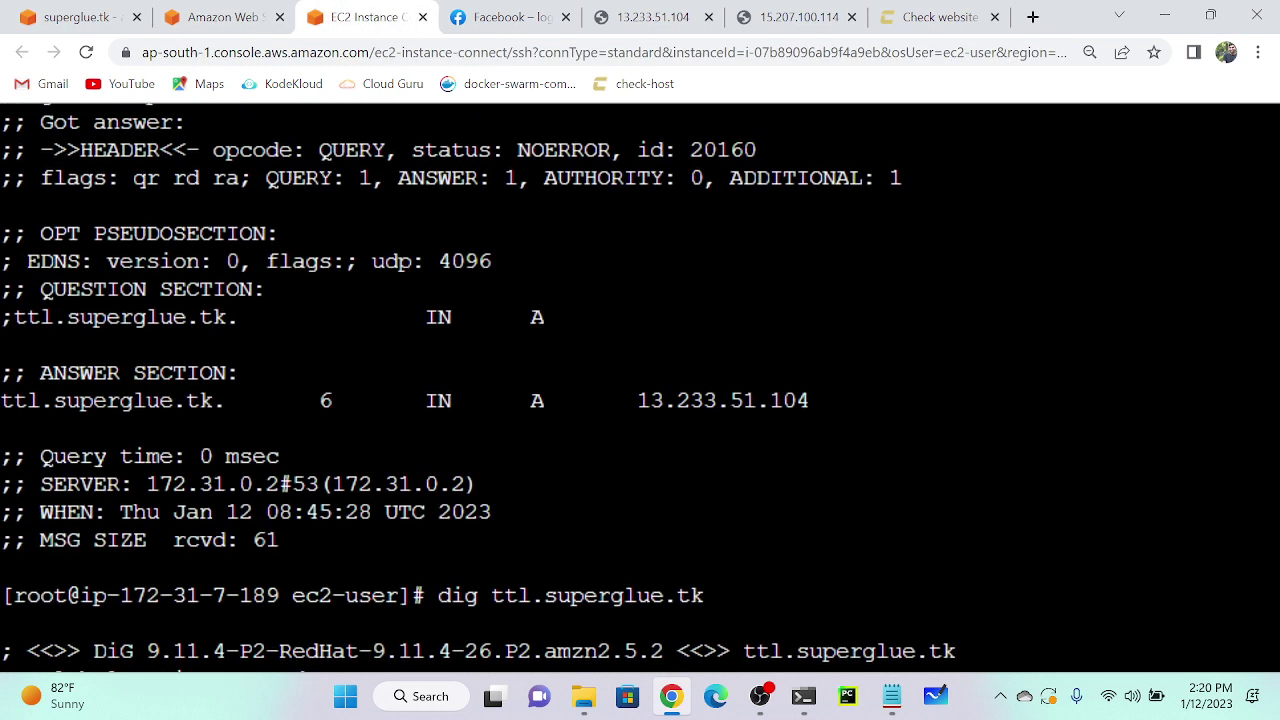
pyautogui.click(125, 14)
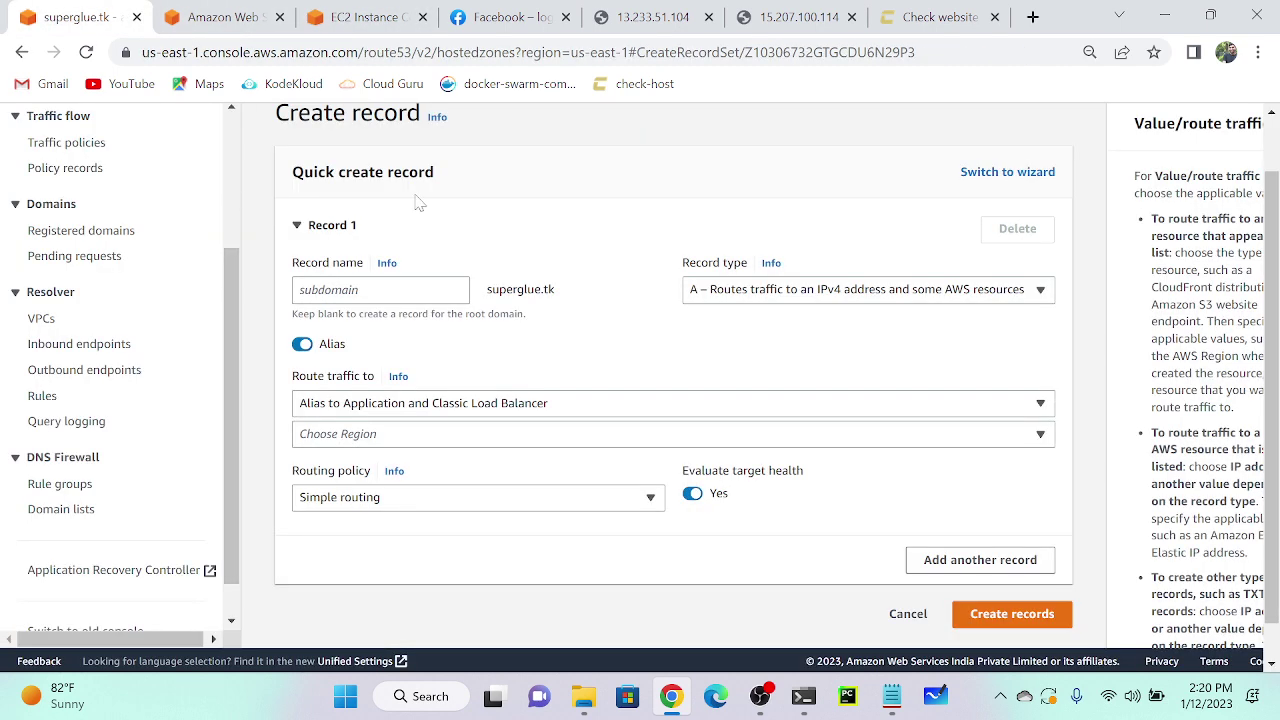
# Search the AWS console for "vpc" and open the VPC service in a separate browser tab.
pyautogui.scroll(2, 414, 220)
pyautogui.click(379, 120)
pyautogui.write('vpc')
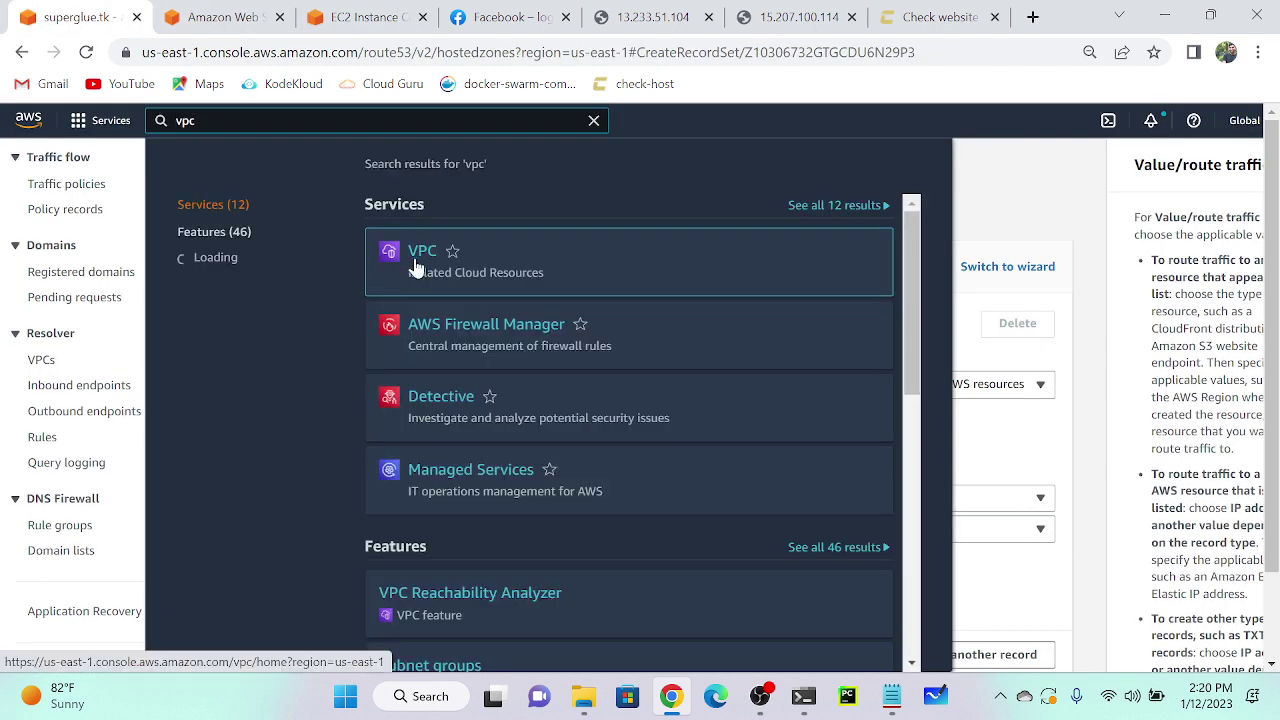
pyautogui.rightClick(420, 264)
pyautogui.click(484, 279)
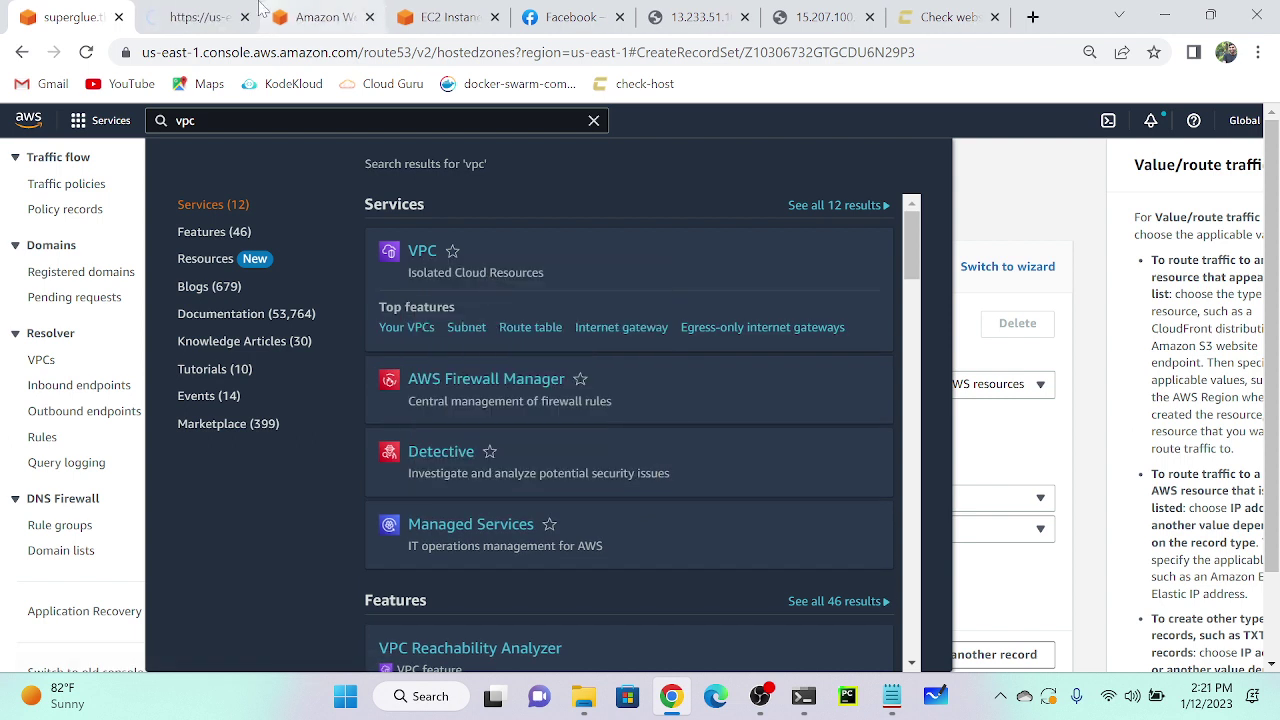
pyautogui.click(192, 17)
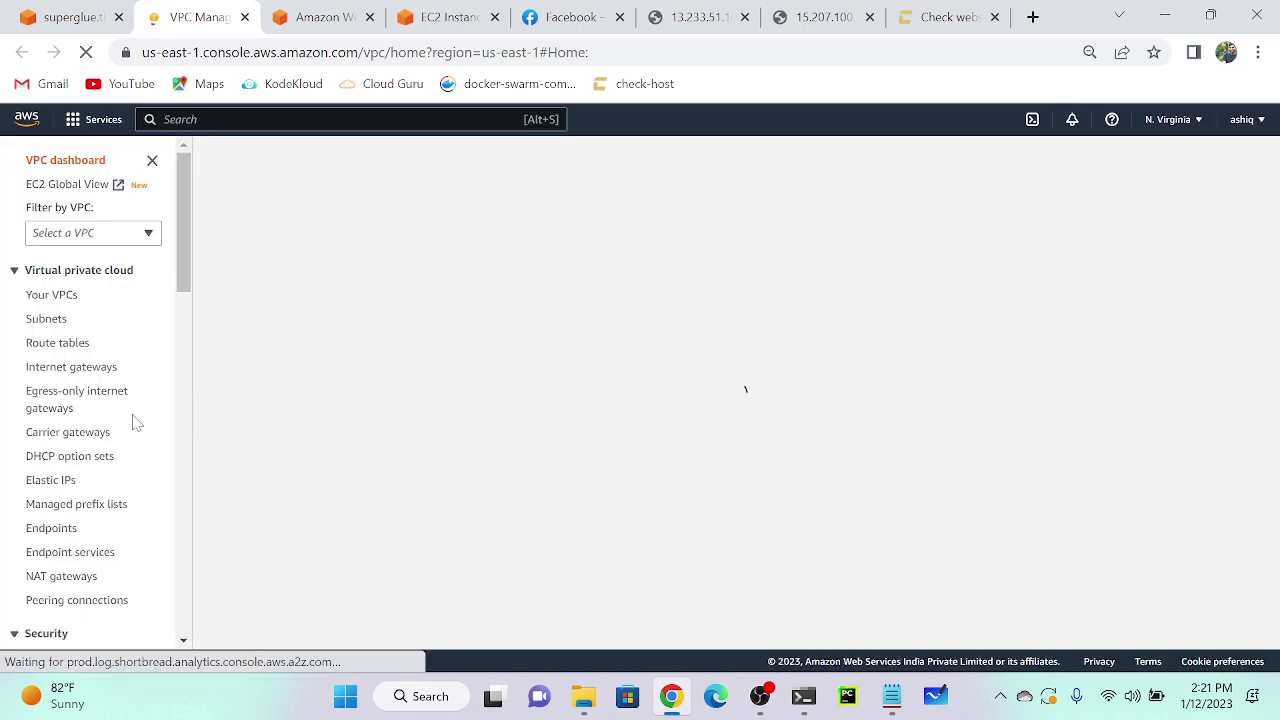
# Examine the DNS firewall section with Rule groups and Domain lists in the VPC dashboard's navigation.
pyautogui.scroll(-5, 70, 432)
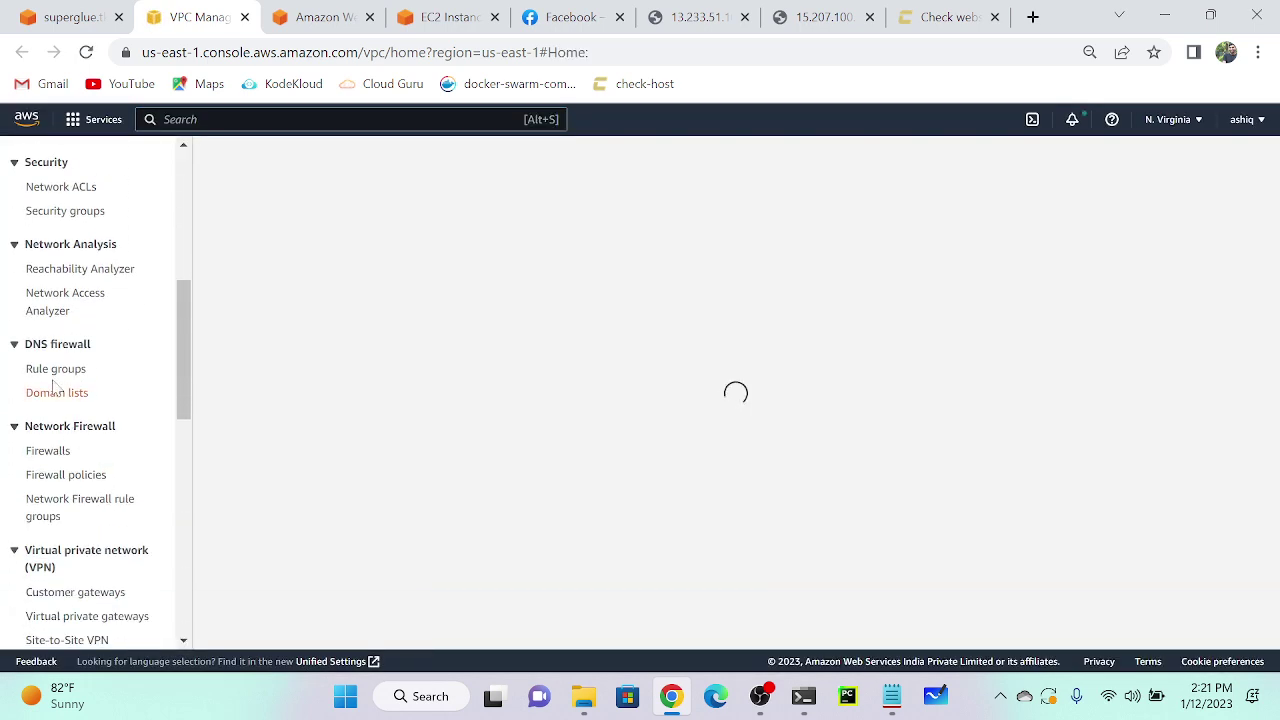
pyautogui.keyDown('ctrl'); pyautogui.scroll(5, 48, 374); pyautogui.keyUp('ctrl')
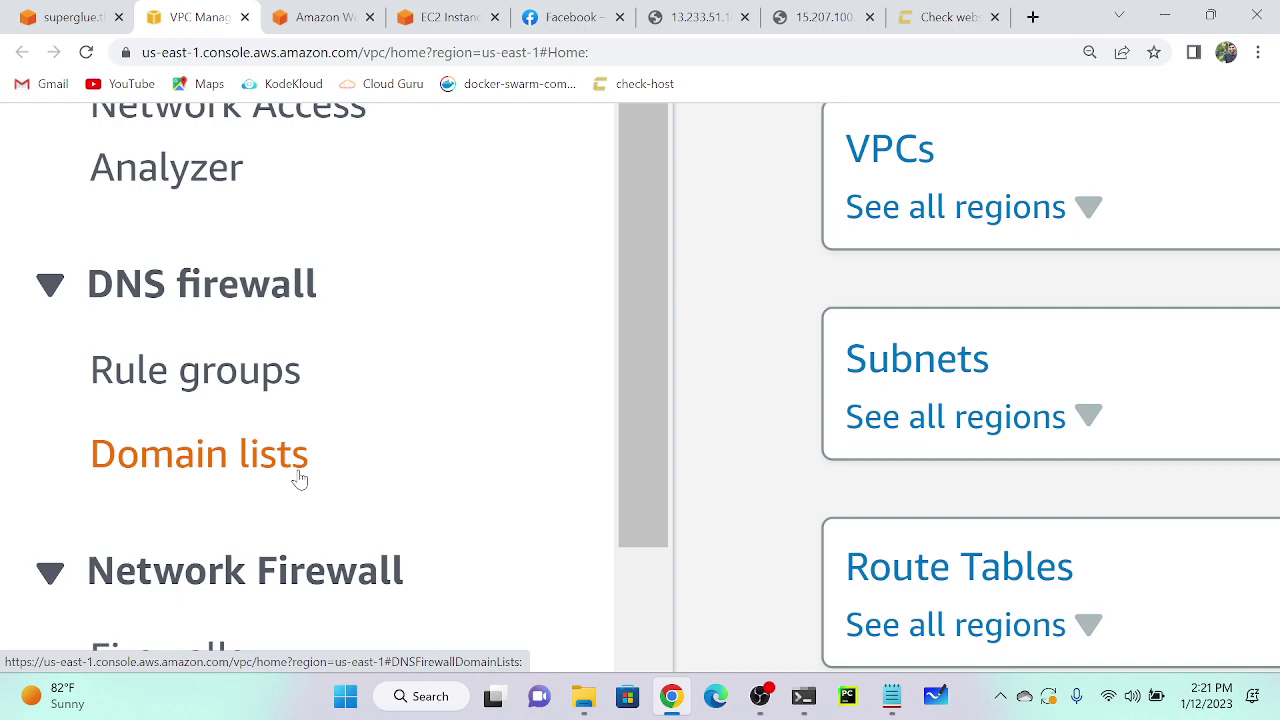
pyautogui.hotkey('ctrl', '-')
pyautogui.hotkey('ctrl', '-')
pyautogui.hotkey('ctrl', '-')
pyautogui.hotkey('ctrl', '-')
pyautogui.hotkey('ctrl', '-')
pyautogui.hotkey('ctrl', '-')
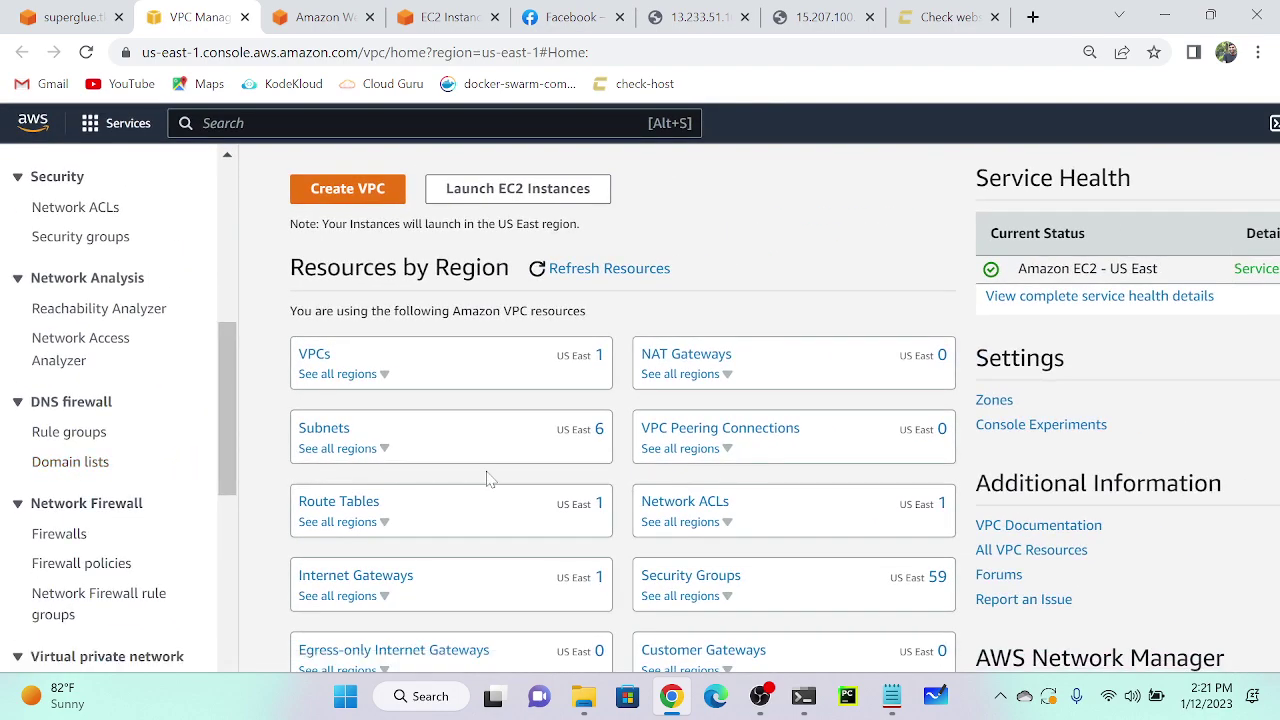
pyautogui.hscroll(1, 543, 451)
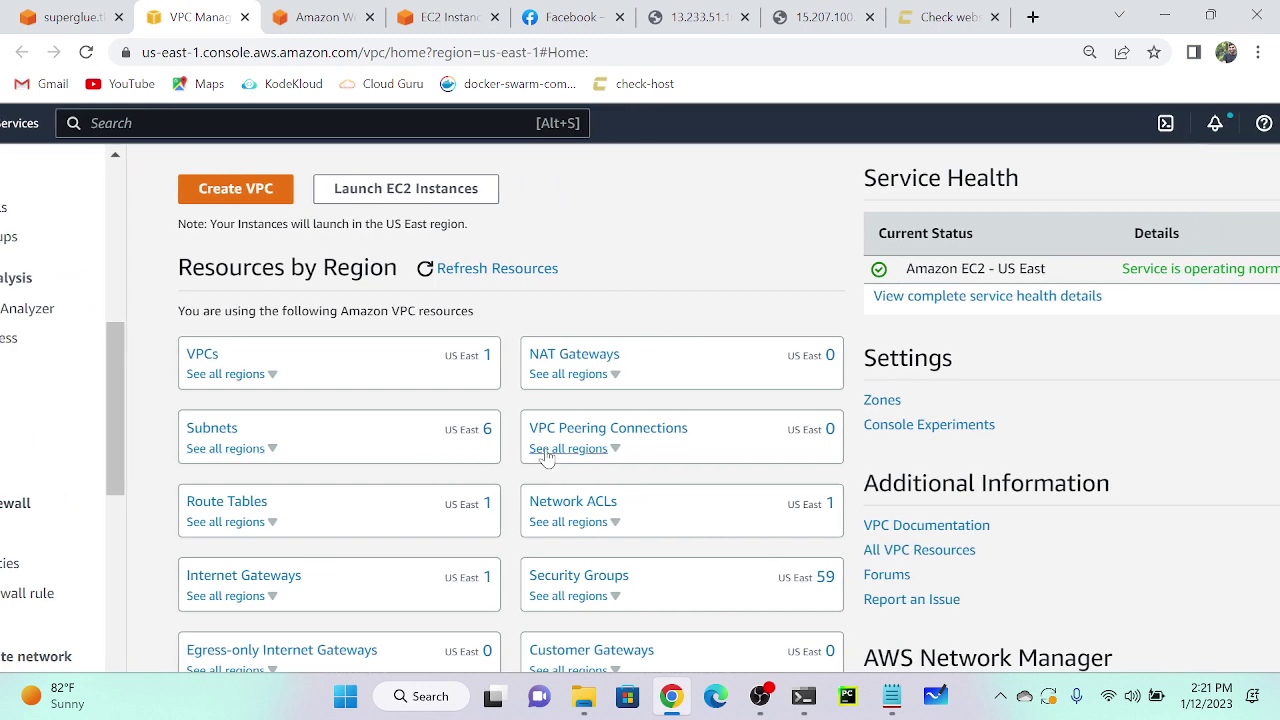
# Switch to the 12-route53 notes in Notepad, read on to the routing policies section and highlight the definition of simple routing.
pyautogui.moveTo(903, 703)
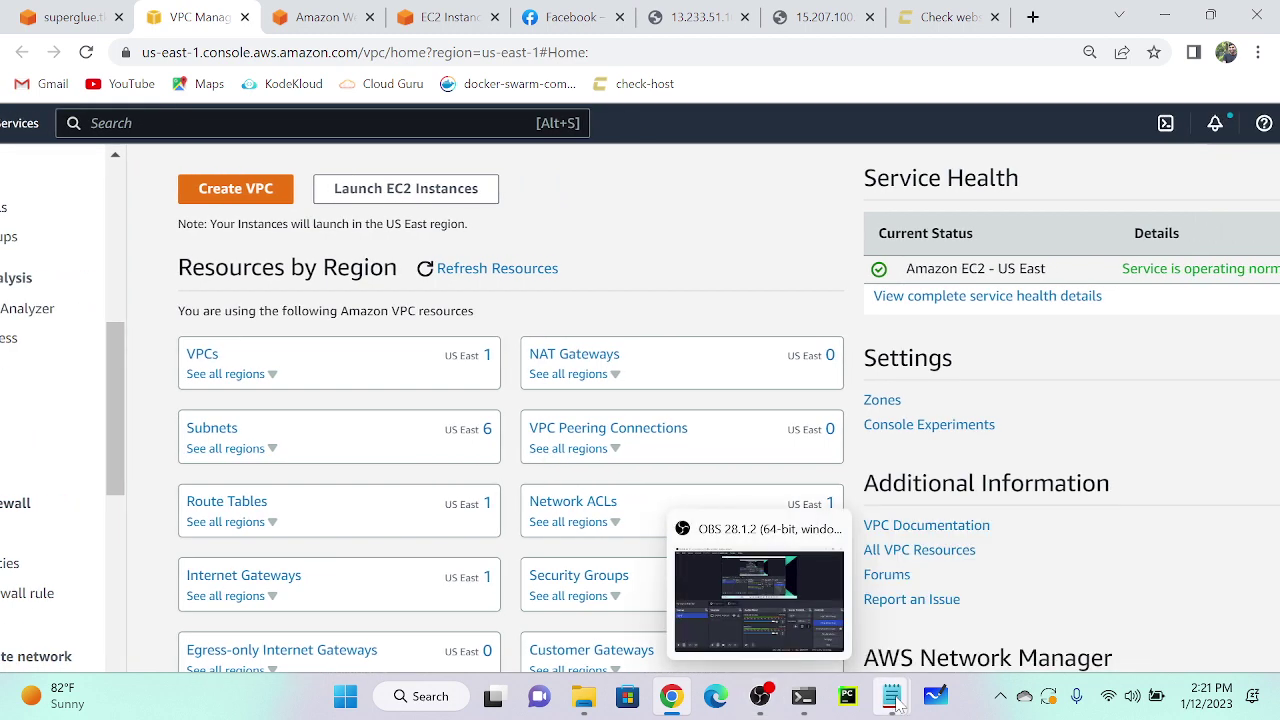
pyautogui.click(770, 590)
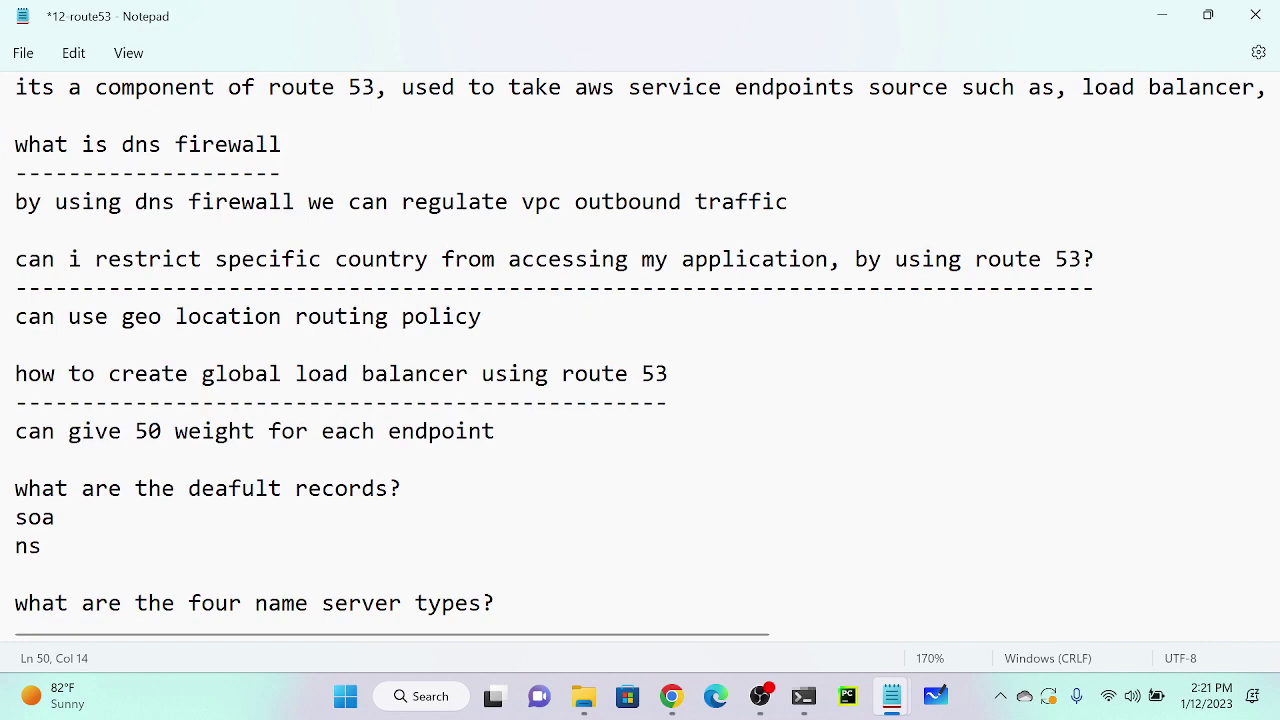
pyautogui.scroll(-2, 646, 350)
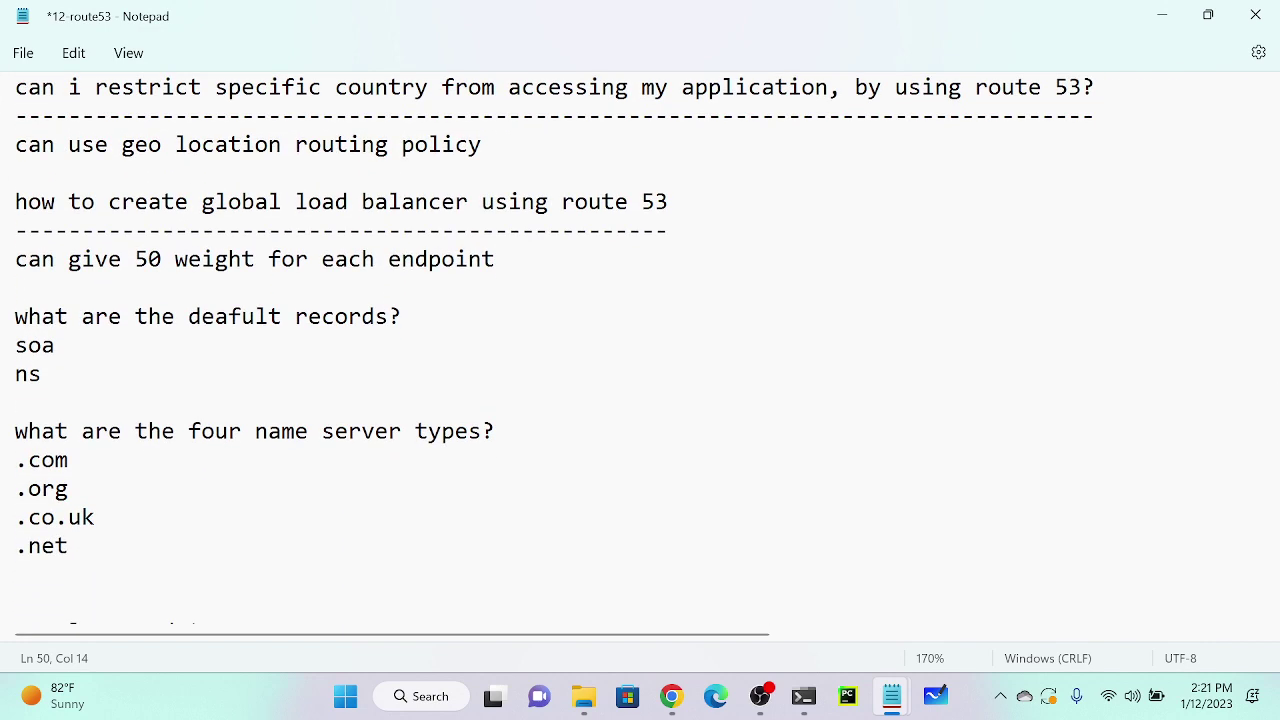
pyautogui.scroll(-6, 646, 350)
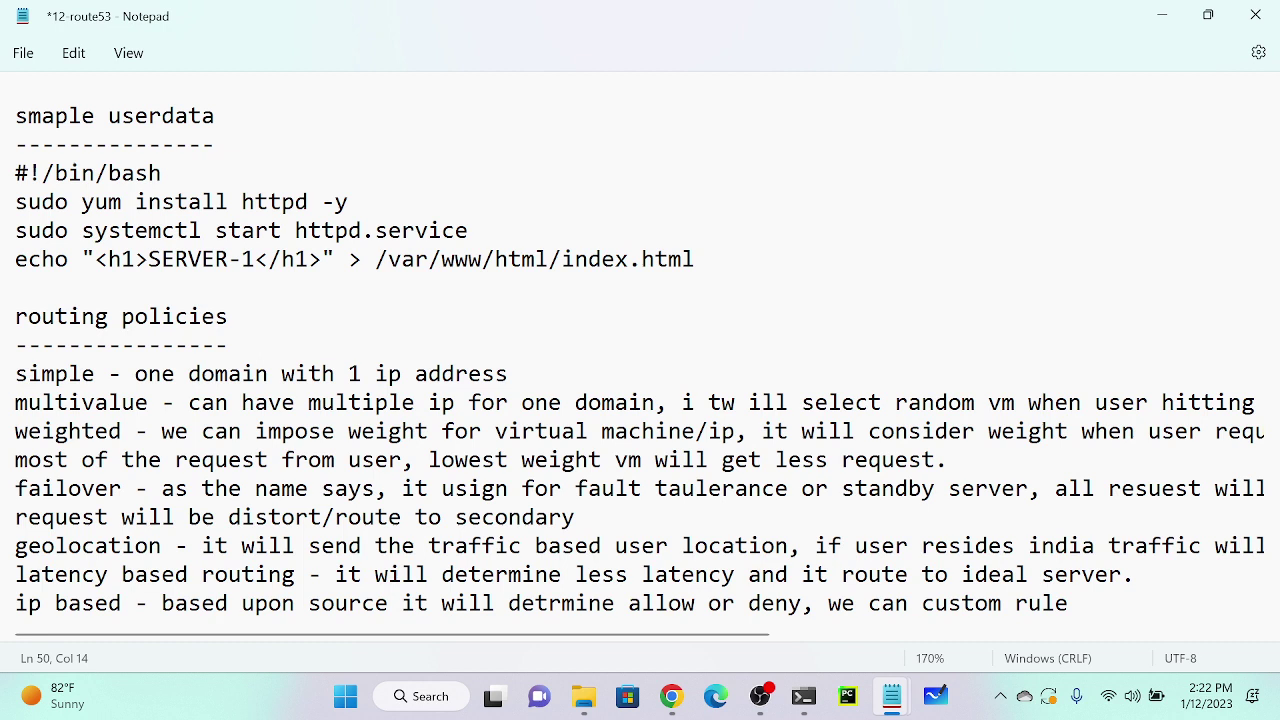
pyautogui.moveTo(135, 373); pyautogui.dragTo(508, 373)
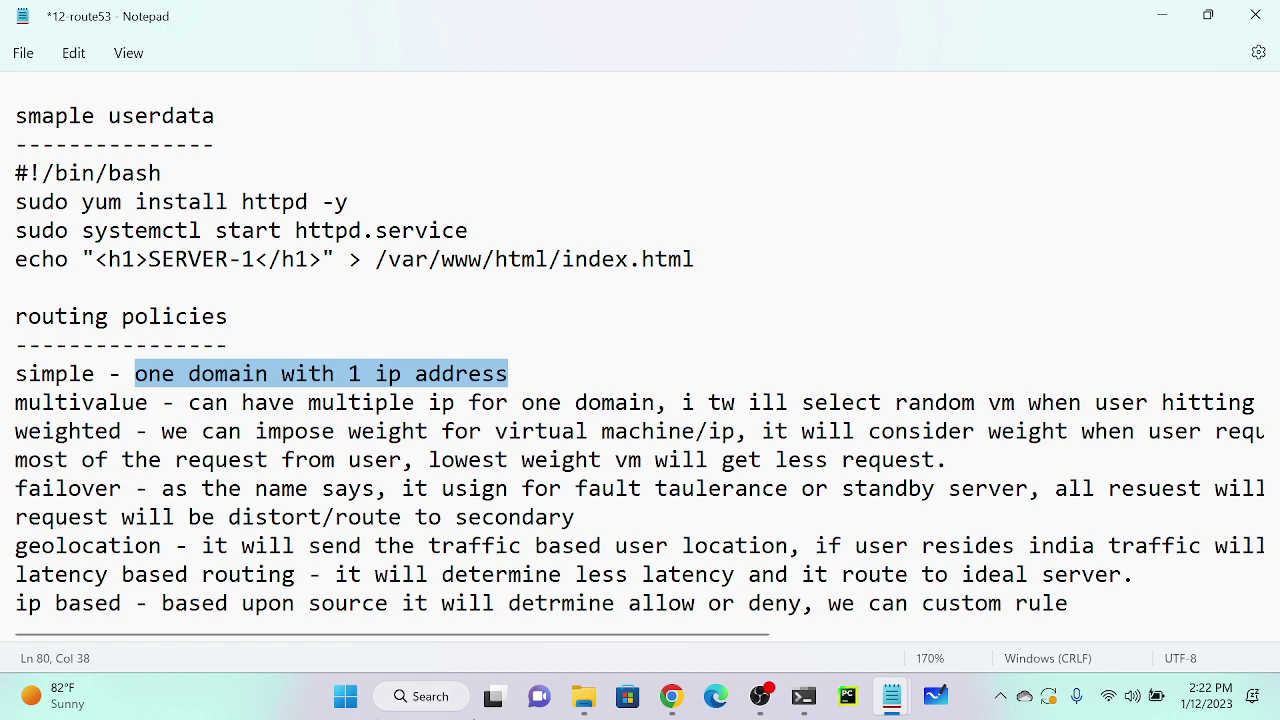
# Switch to Microsoft Whiteboard and open the untitled board with the routing policy diagrams, edited at 1:33 AM.
pyautogui.click(937, 702)
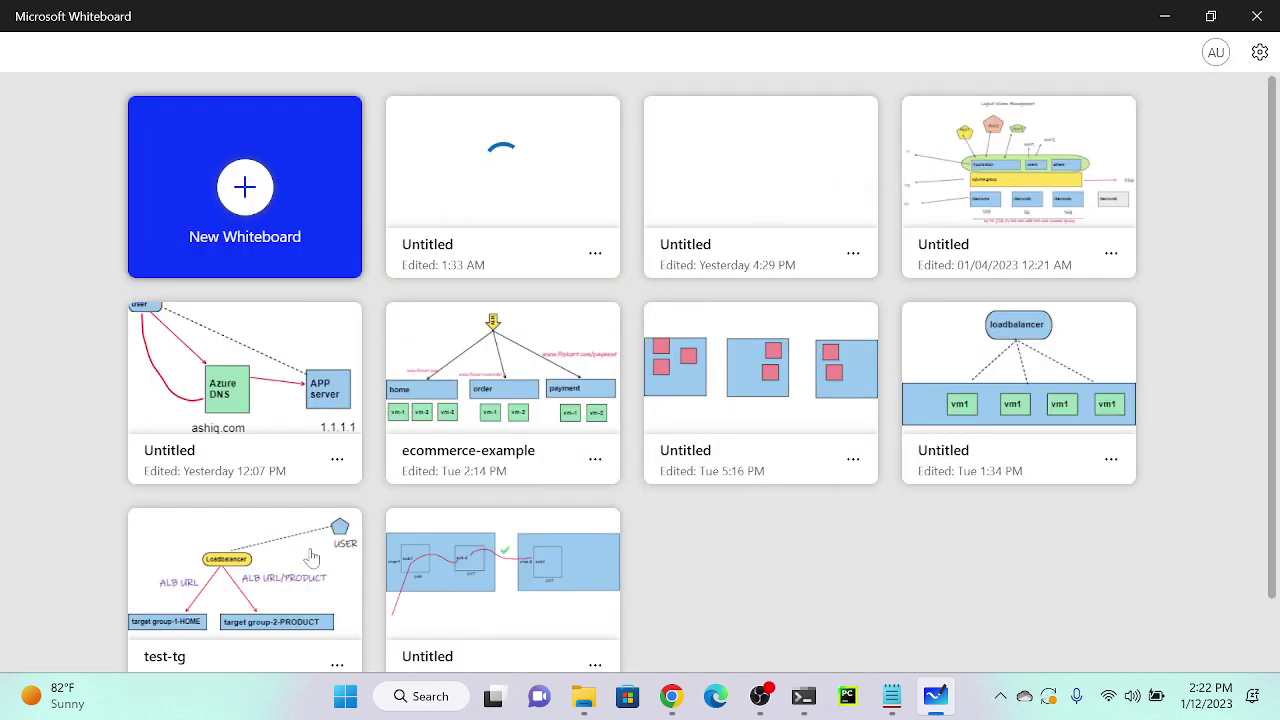
pyautogui.scroll(-1, 486, 614)
pyautogui.scroll(1, 486, 614)
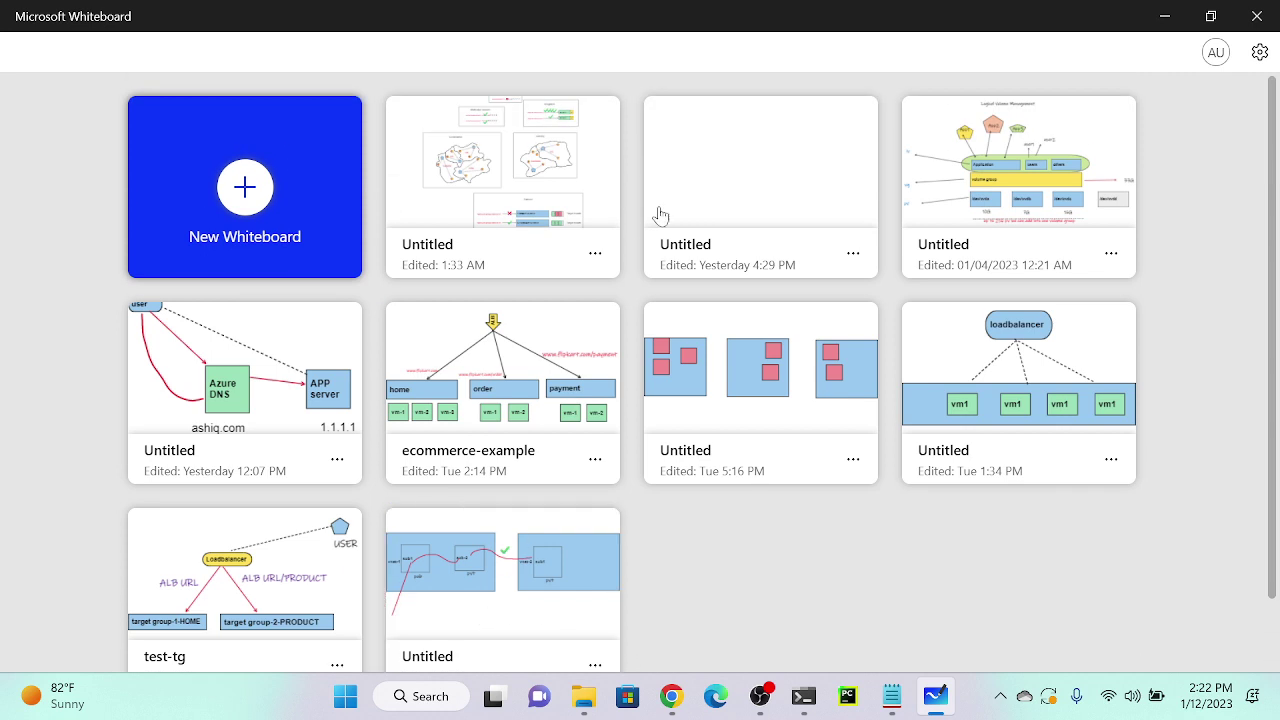
pyautogui.click(507, 173)
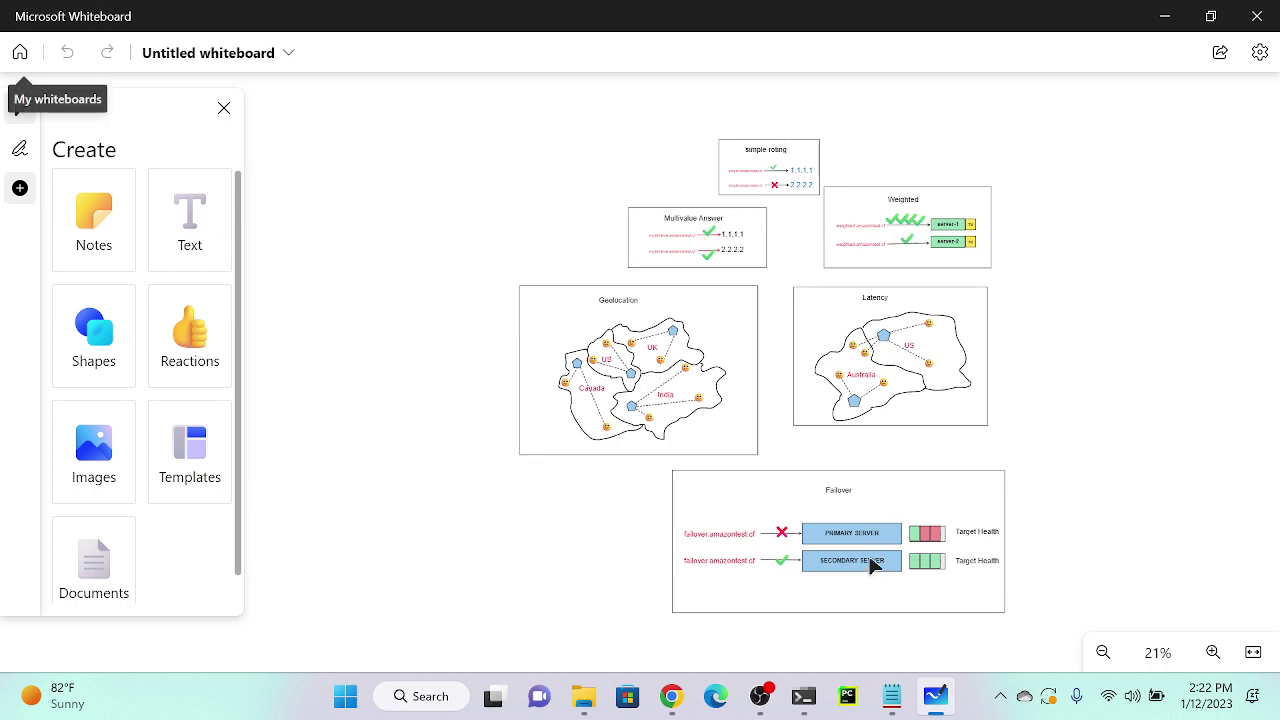
# Examine the simple routing diagram on the whiteboard up close.
pyautogui.scroll(-5, 866, 566)
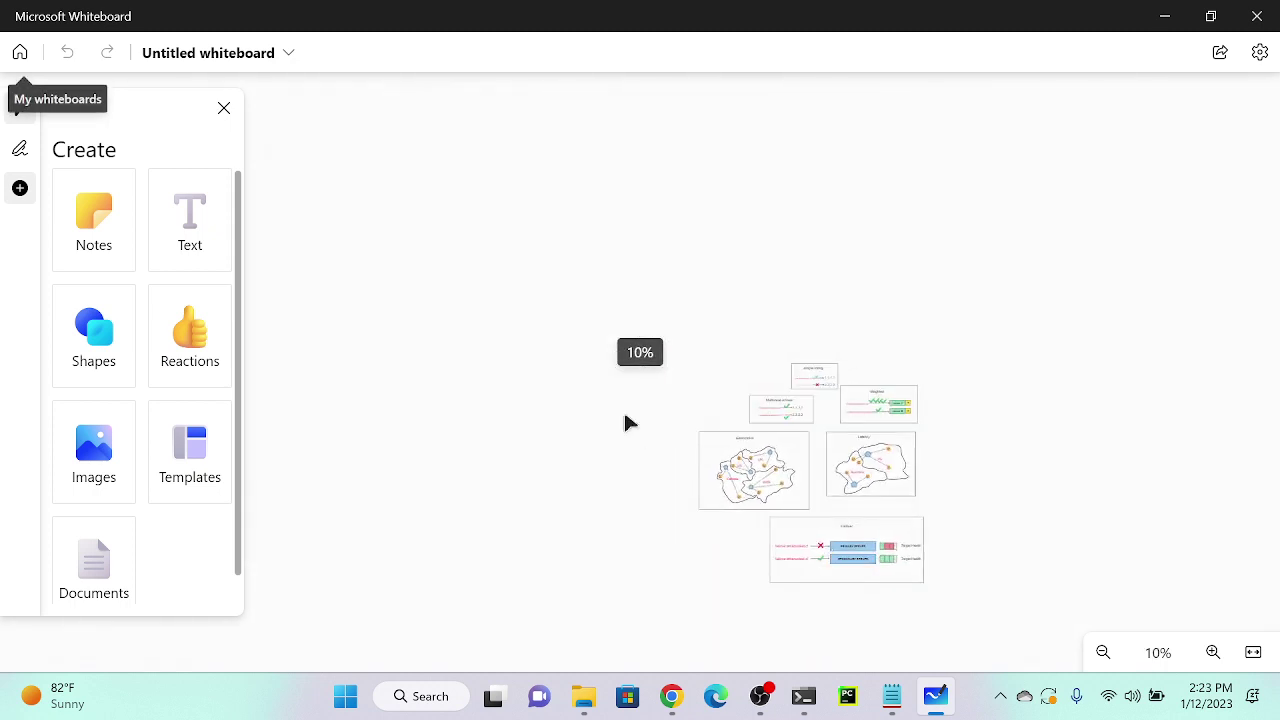
pyautogui.scroll(6, 609, 403)
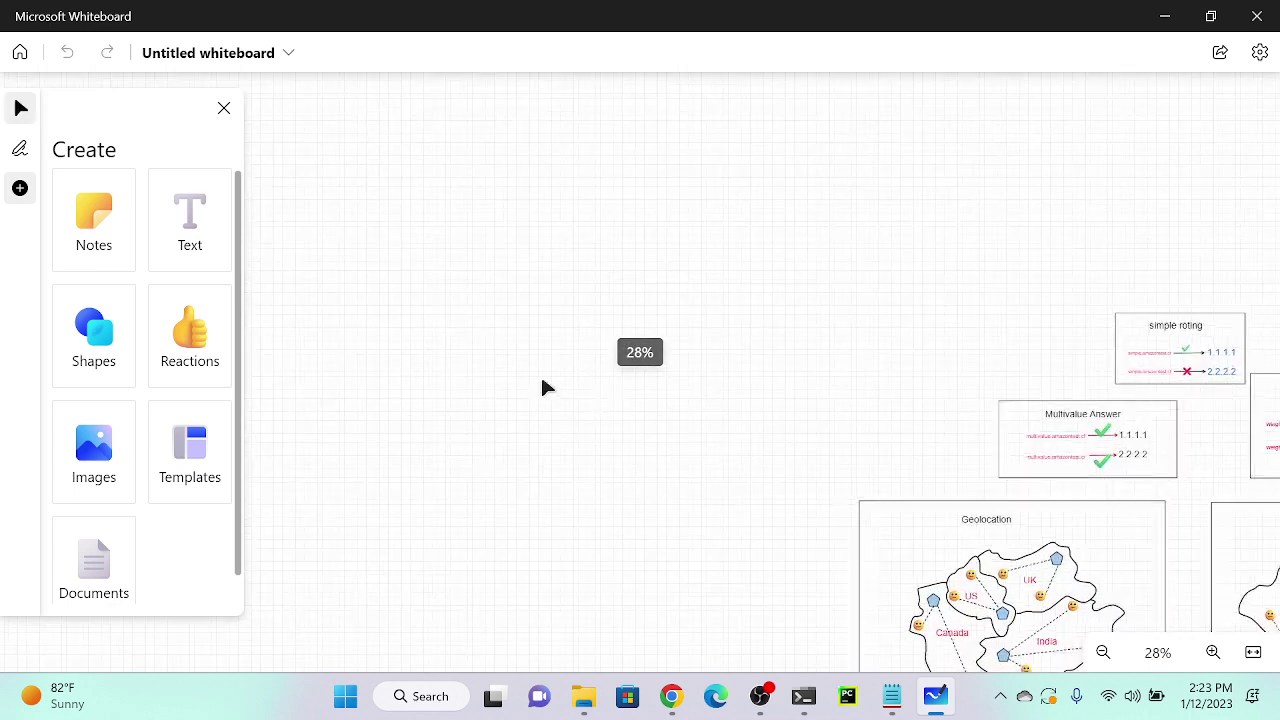
pyautogui.moveTo(543, 386); pyautogui.dragTo(246, 266)
pyautogui.moveTo(1180, 265); pyautogui.dragTo(1063, 266)
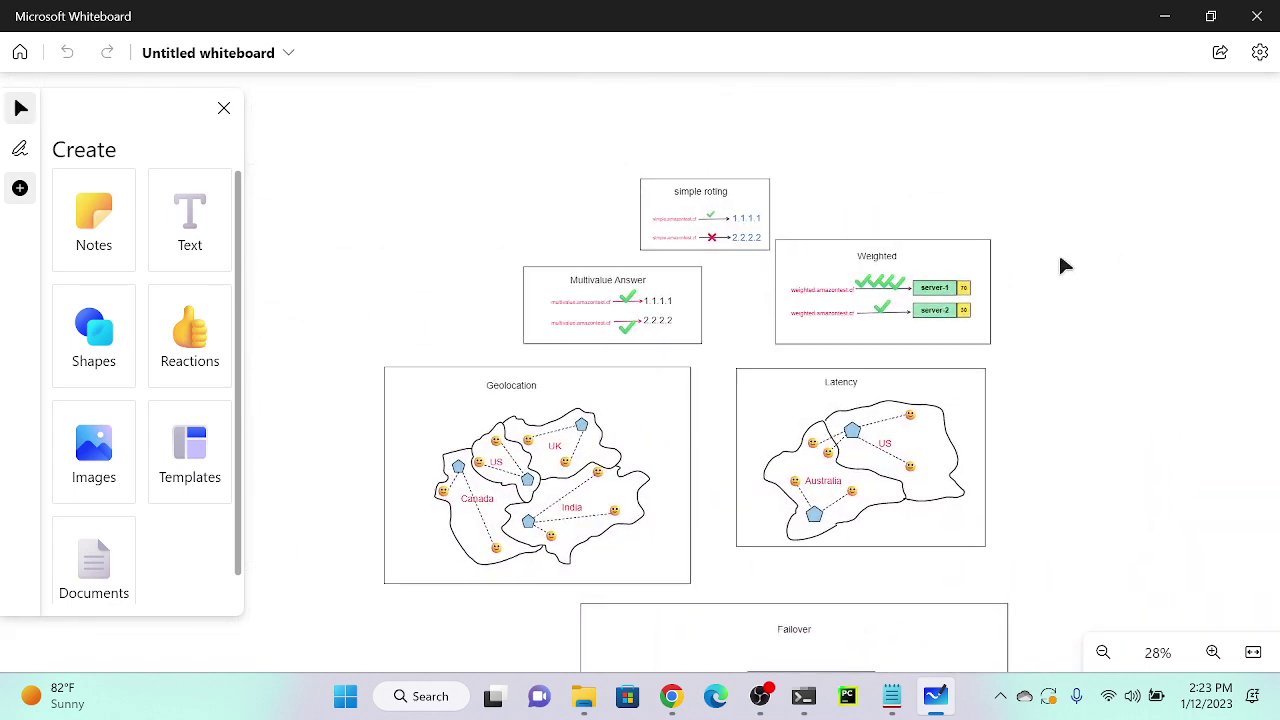
pyautogui.scroll(5, 831, 197)
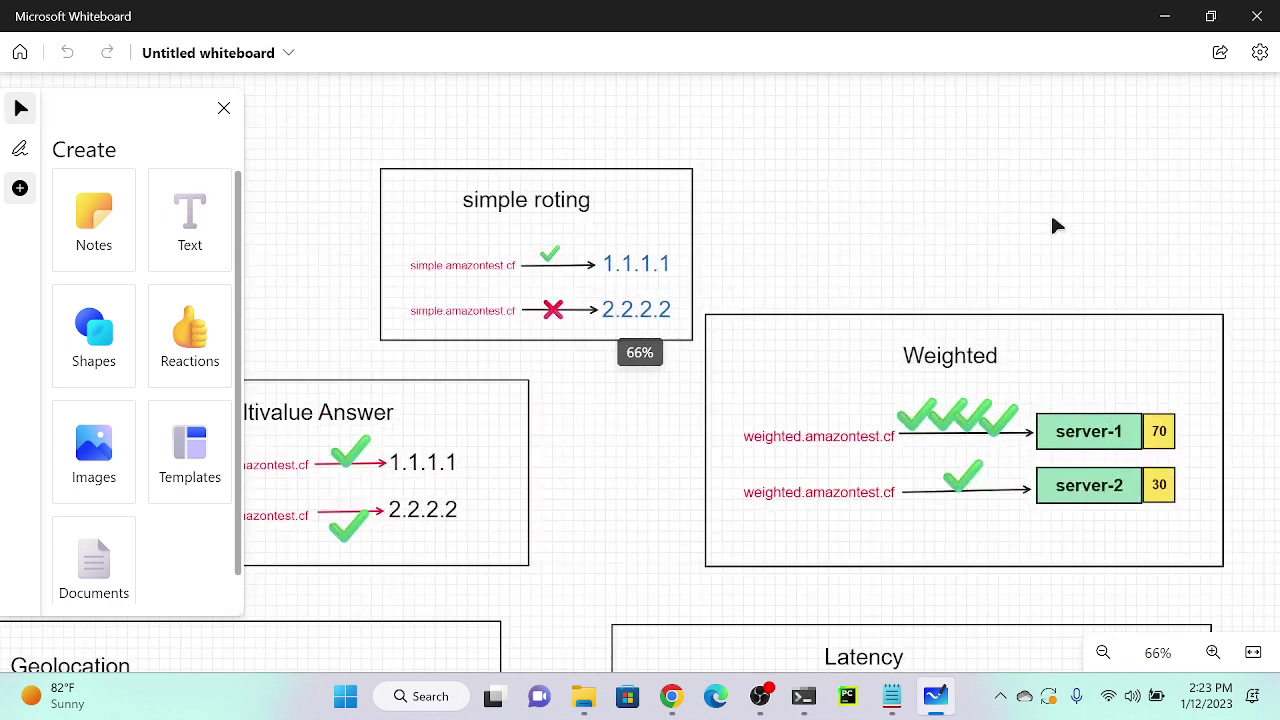
pyautogui.scroll(5, 808, 211)
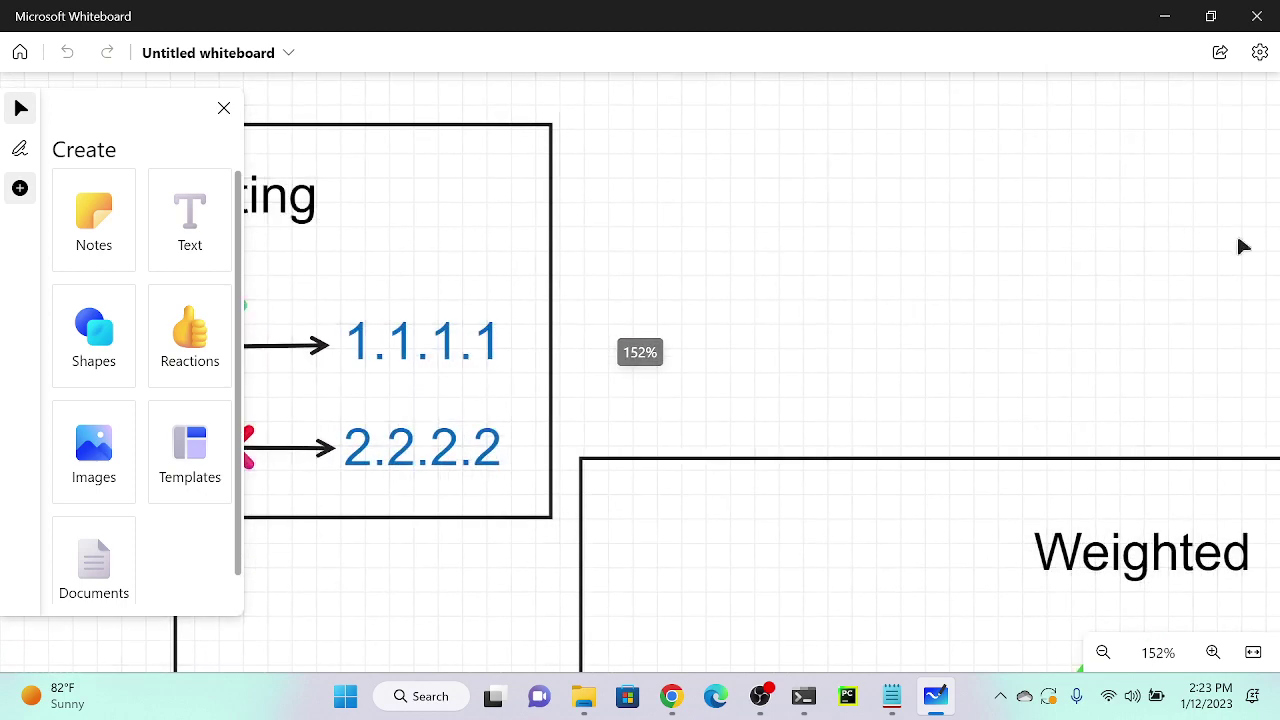
pyautogui.moveTo(860, 240); pyautogui.dragTo(1258, 214)
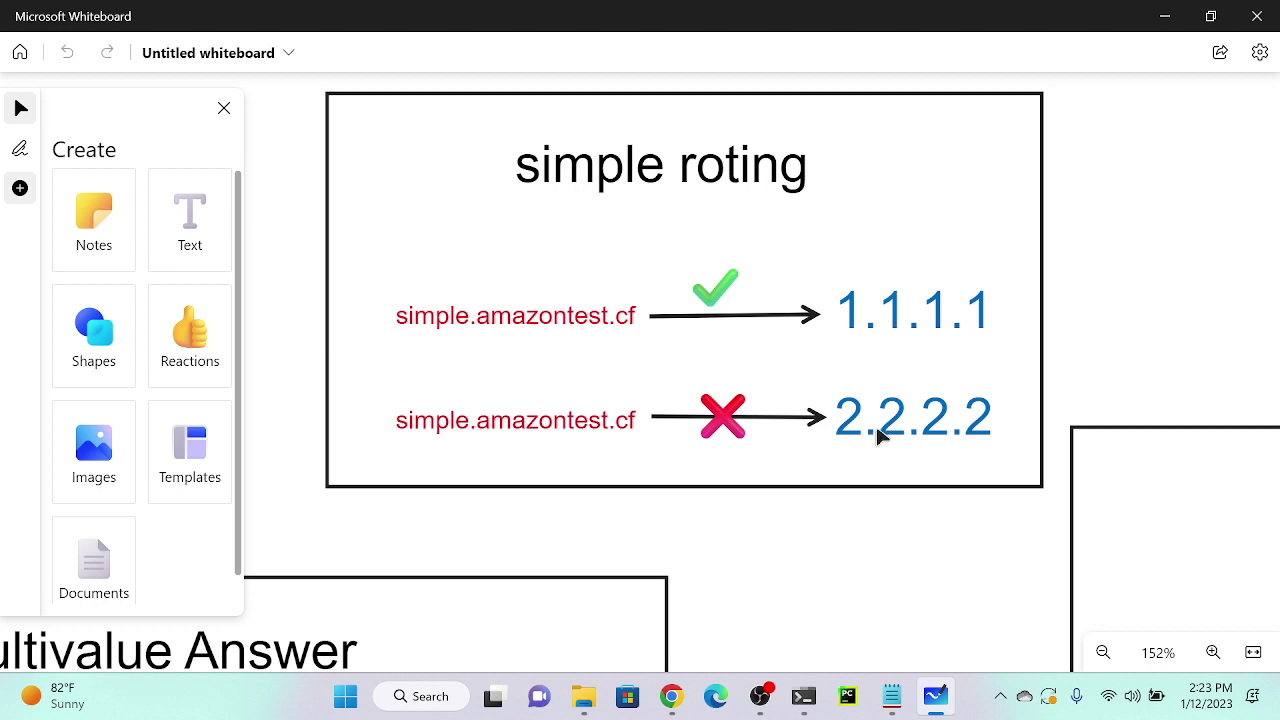
# Compare the Multivalue Answer diagram with the simple routing diagram.
pyautogui.moveTo(791, 586); pyautogui.dragTo(1155, 222)
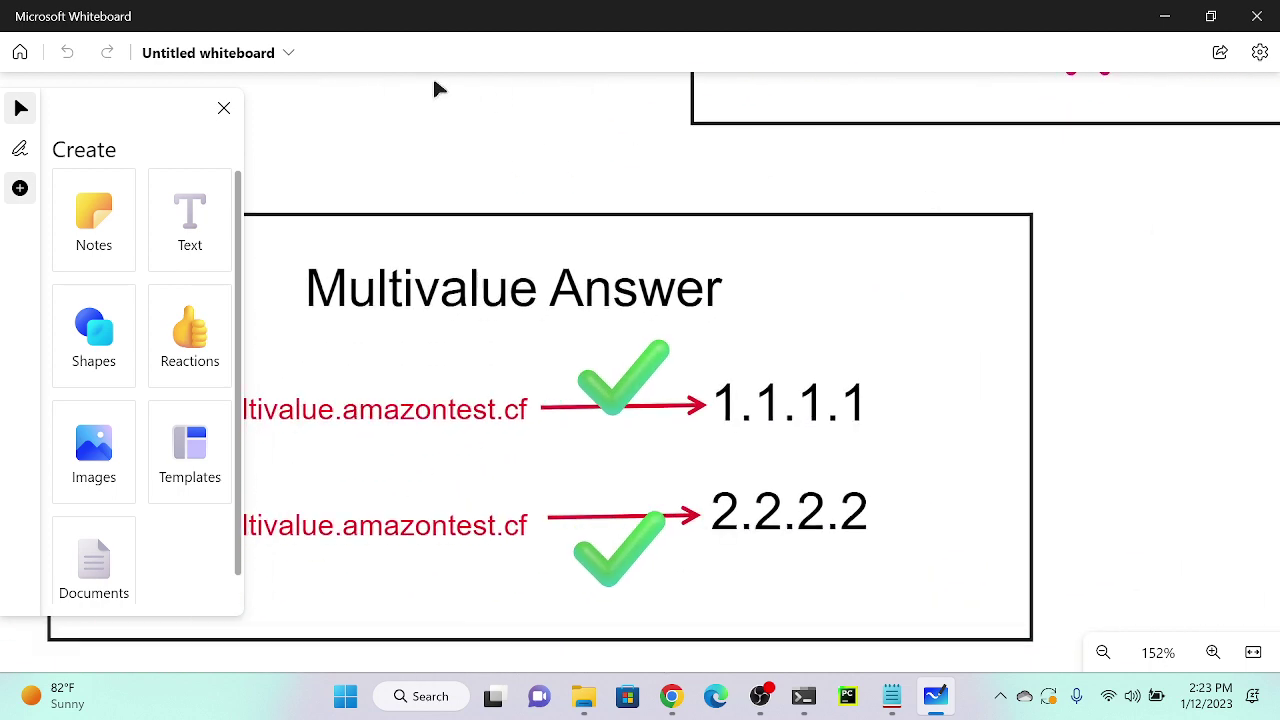
pyautogui.moveTo(383, 140); pyautogui.dragTo(625, 180)
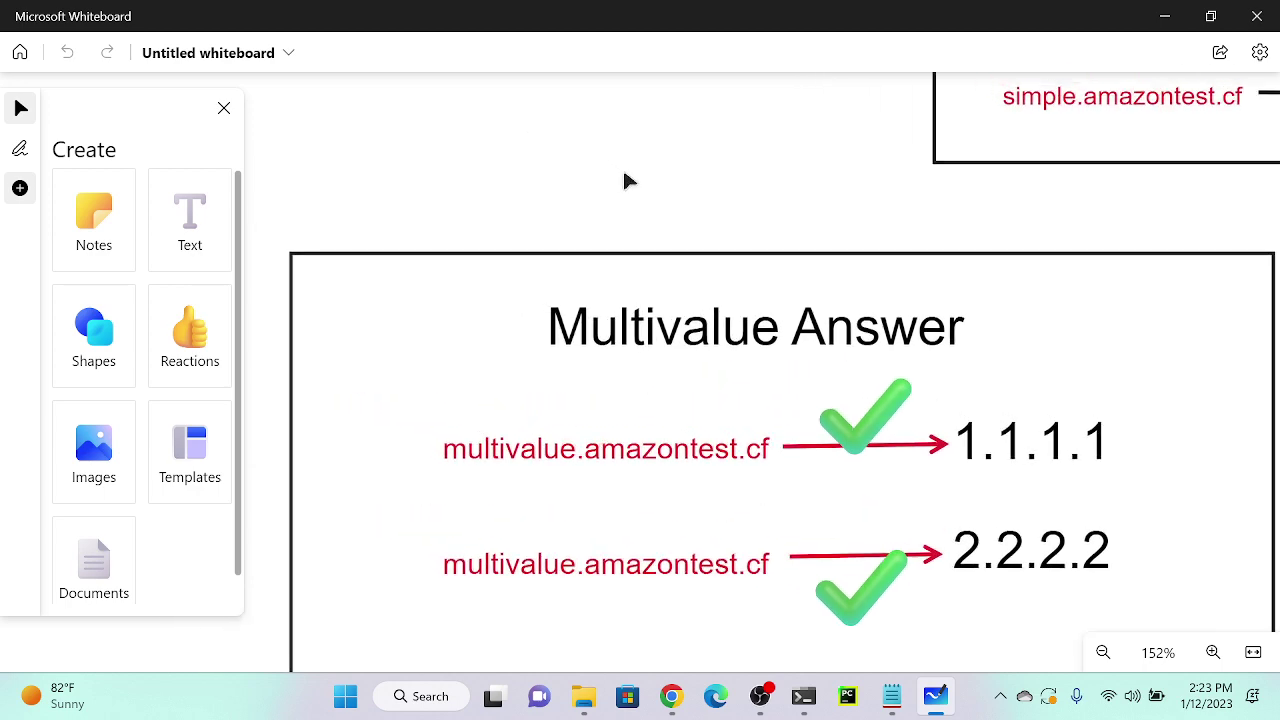
pyautogui.moveTo(771, 177); pyautogui.dragTo(278, 569)
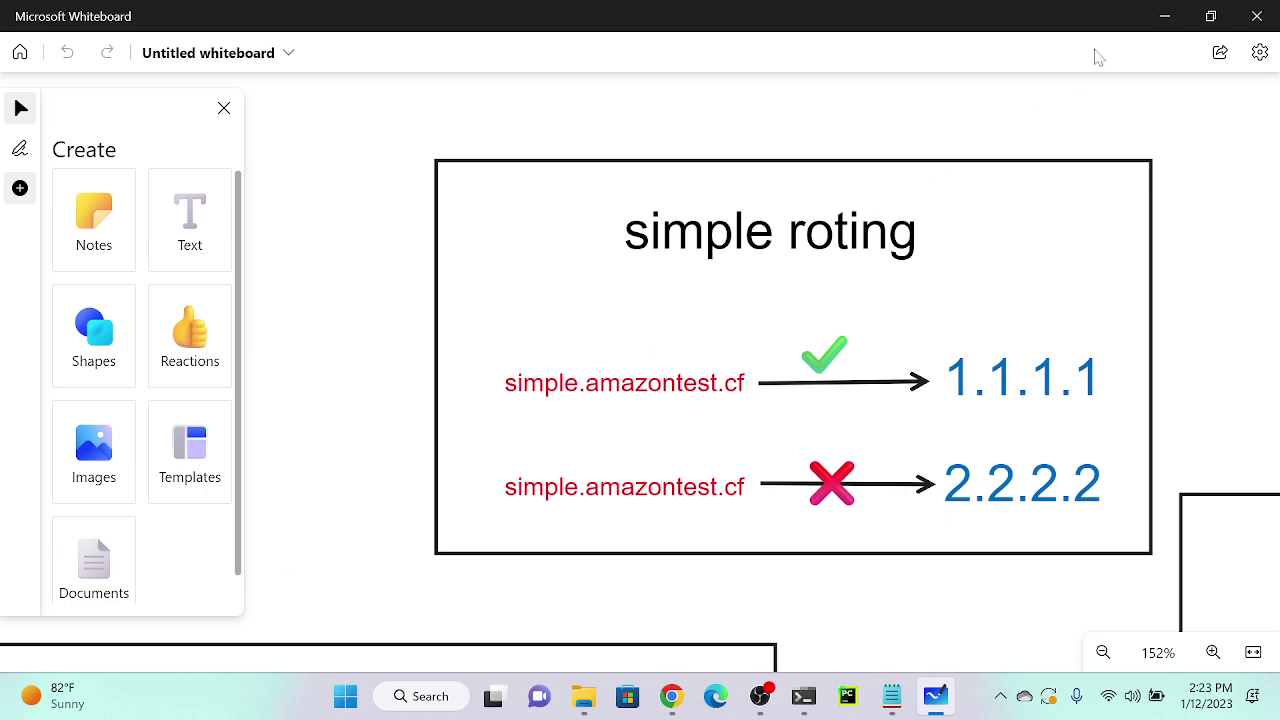
# Return to Chrome, leave the superglue.tk record creation page and go to the Route 53 hosted zones list.
pyautogui.click(1162, 22)
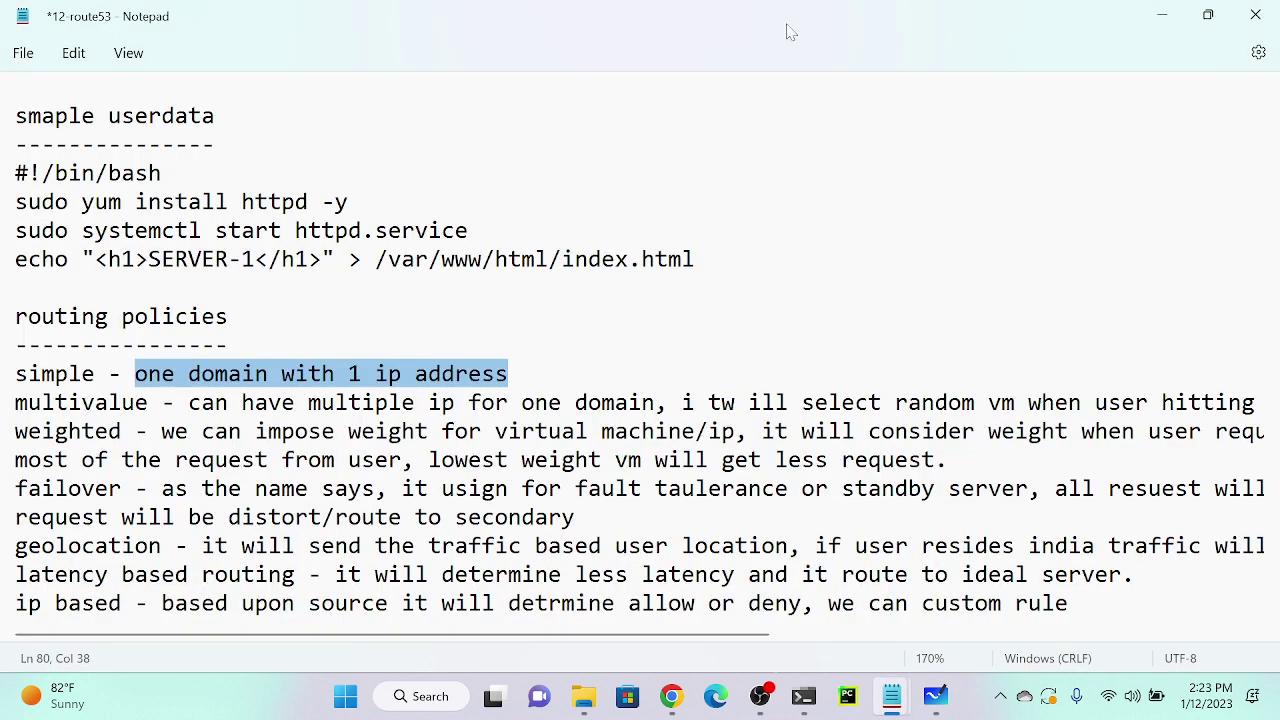
pyautogui.click(1162, 15)
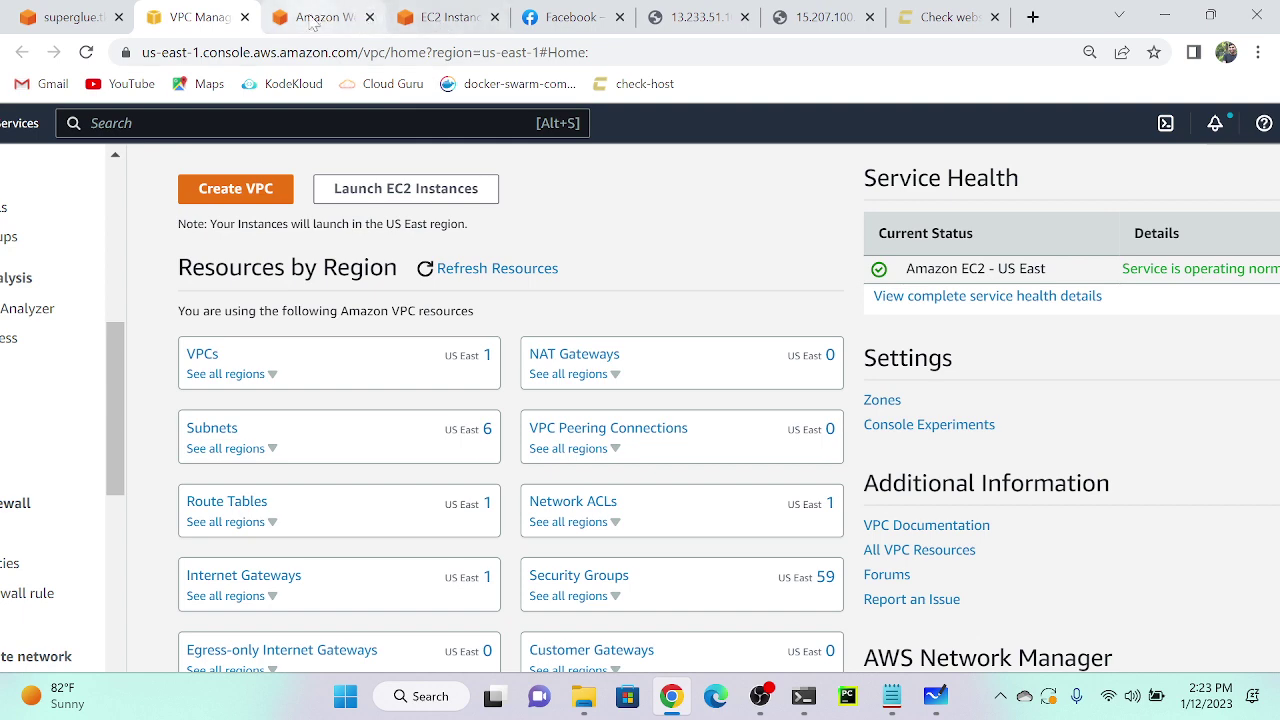
pyautogui.click(70, 17)
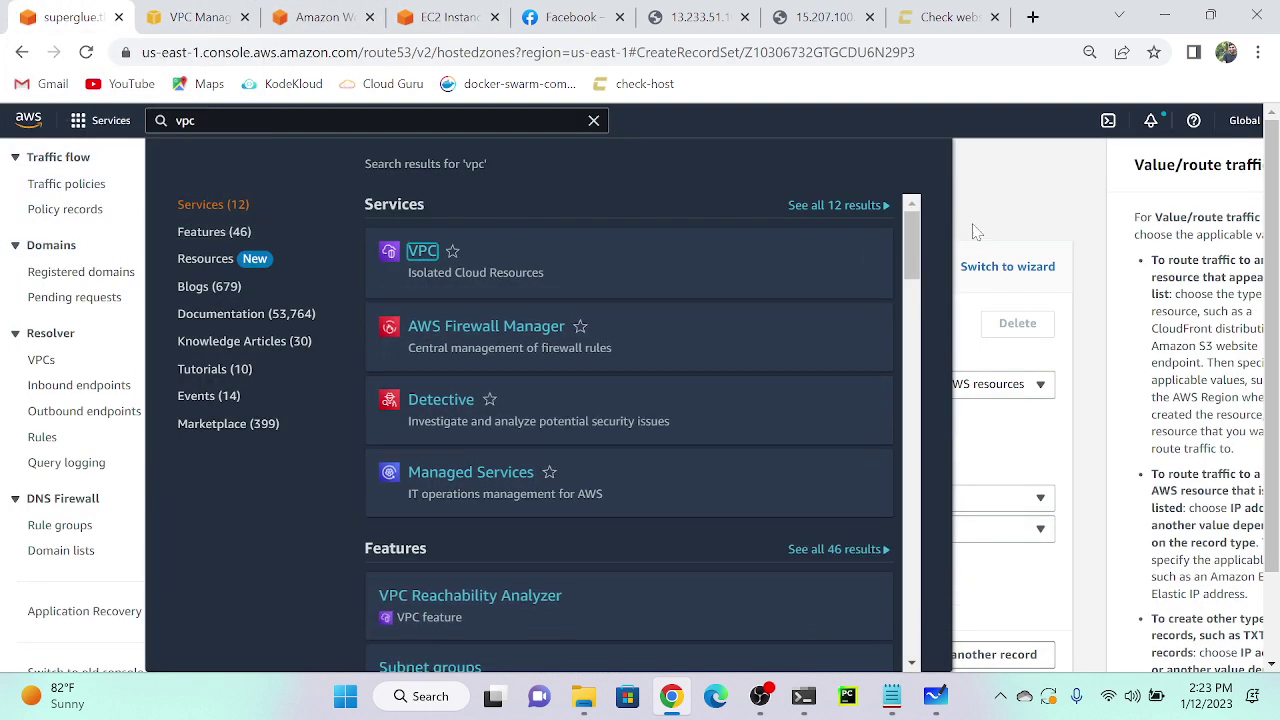
pyautogui.click(990, 225)
pyautogui.click(388, 165)
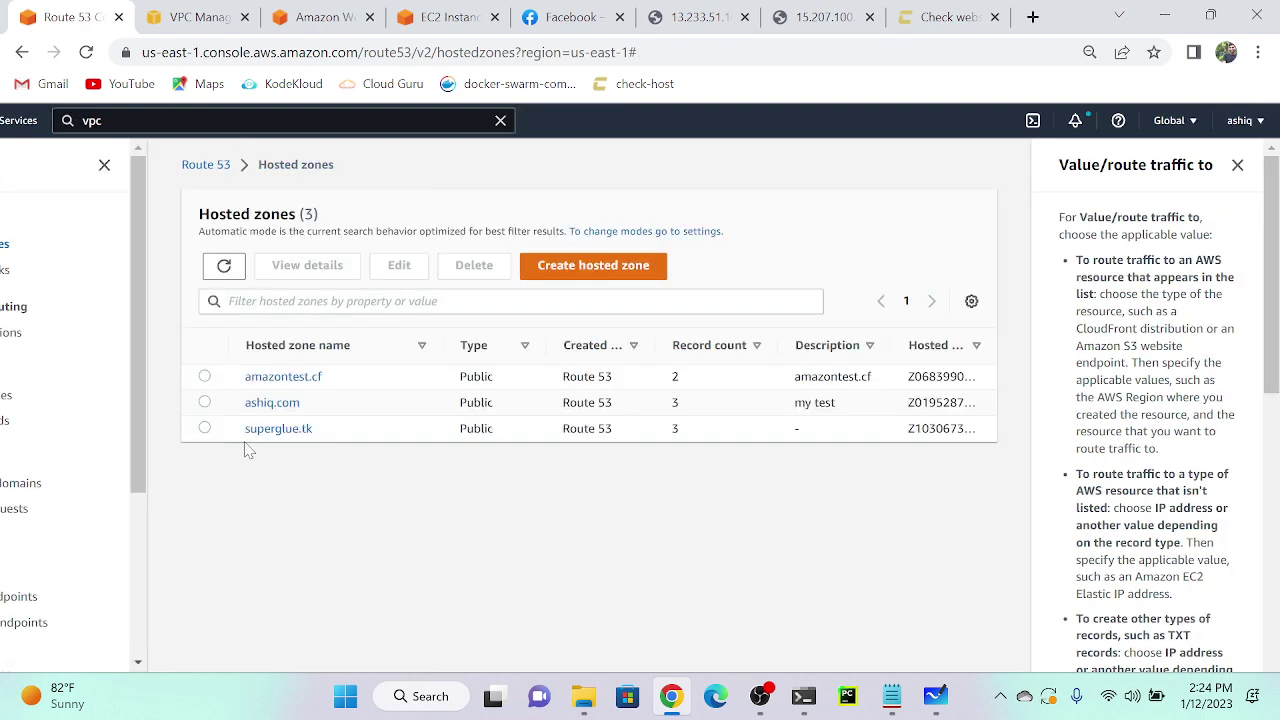
# Open the amazontest.cf hosted zone from the list of hosted zones.
pyautogui.hotkey('ctrl', '+')
pyautogui.hotkey('ctrl', '+')
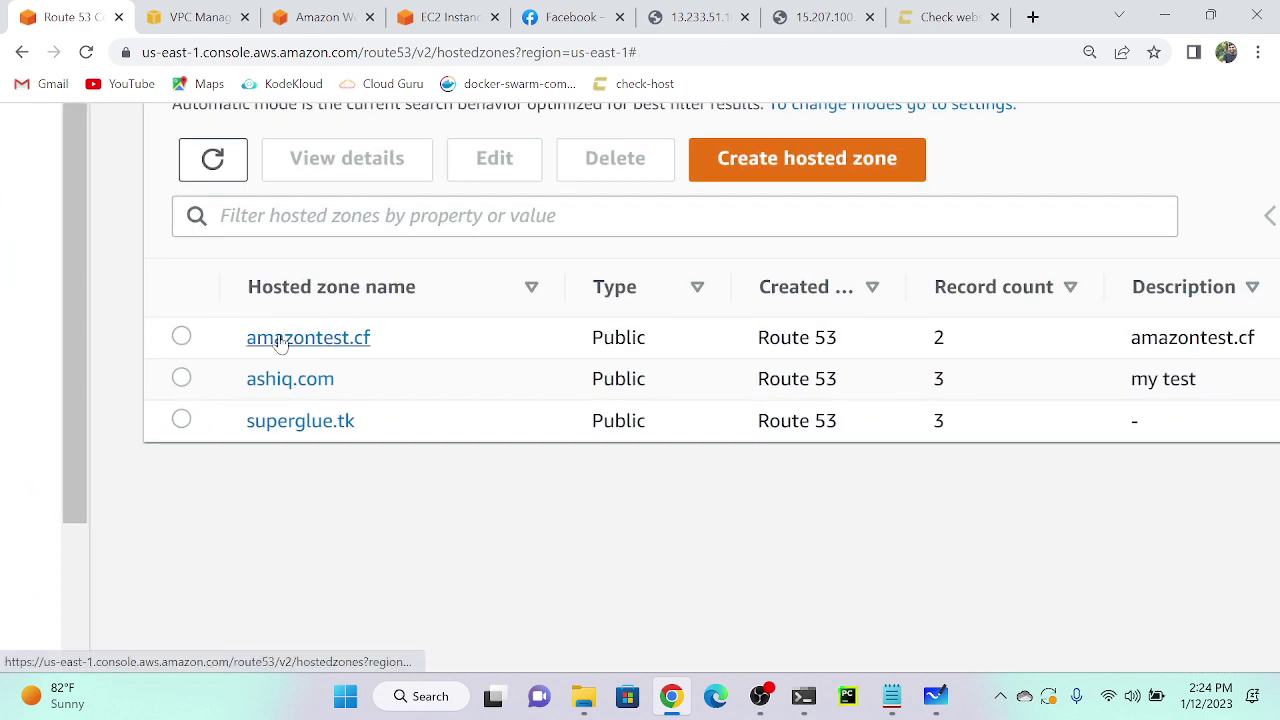
pyautogui.hotkey('ctrl', '+')
pyautogui.hotkey('ctrl', '+')
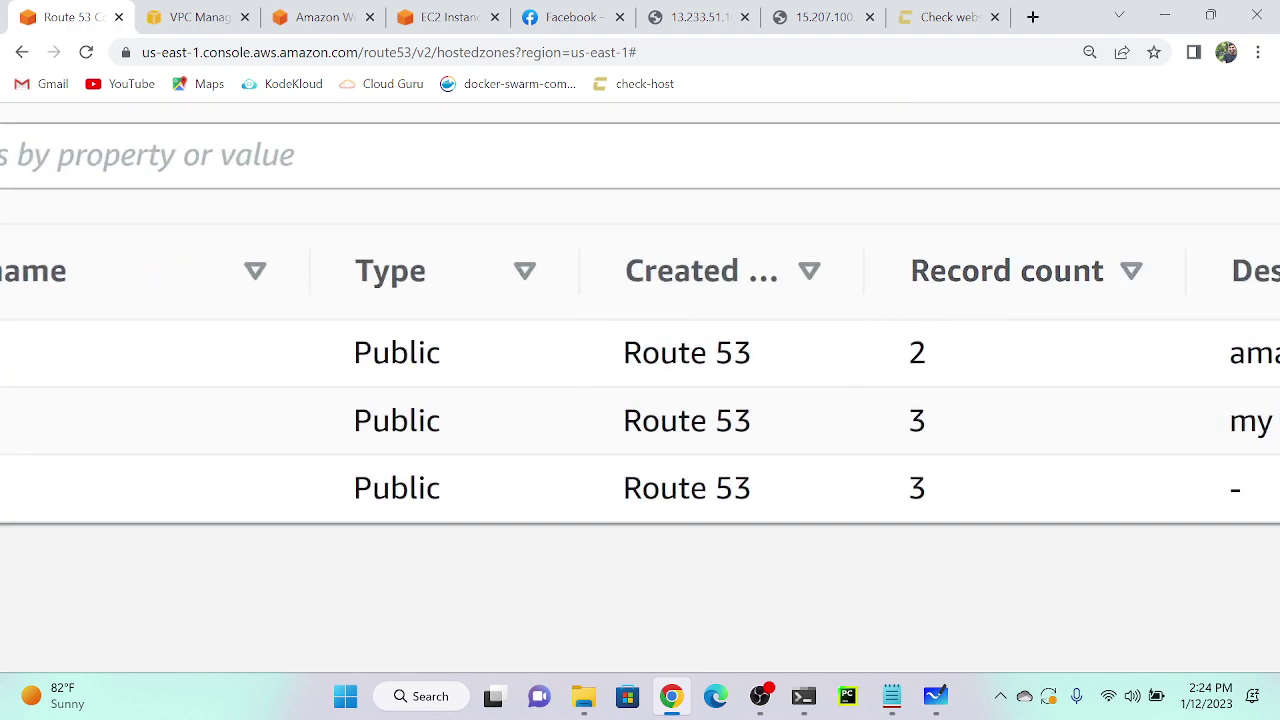
pyautogui.hscroll(-5, 290, 404)
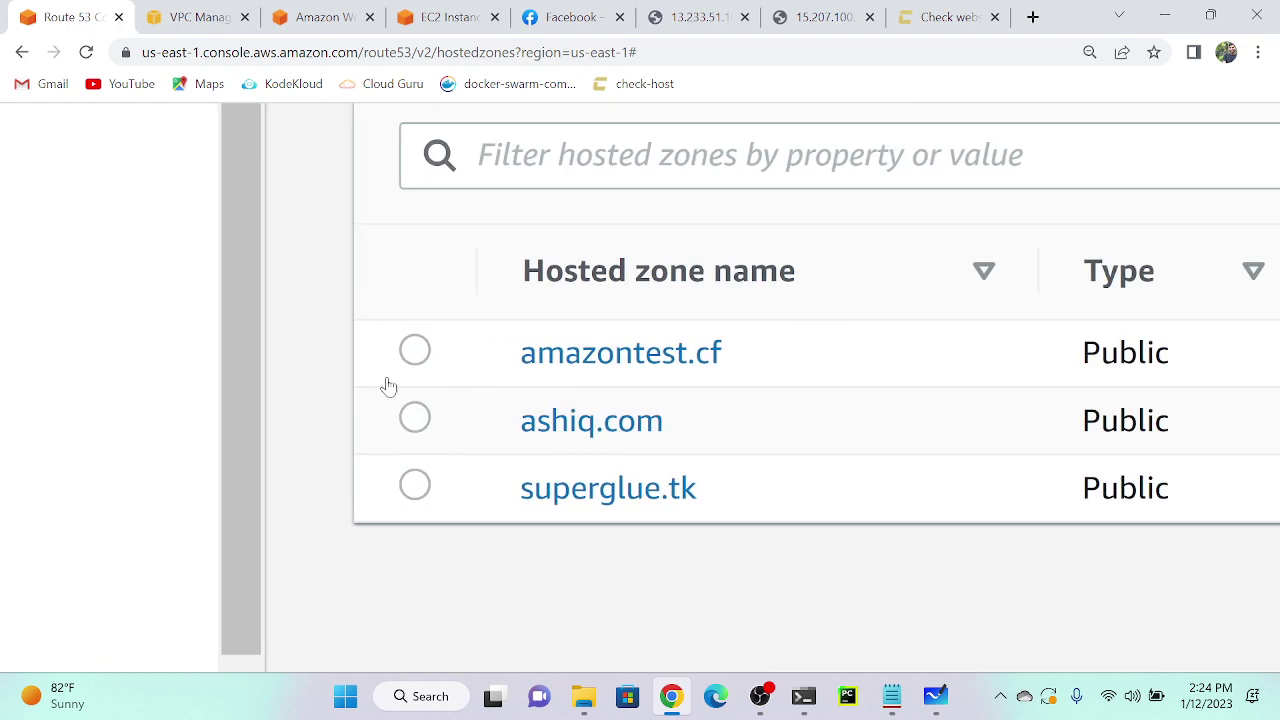
pyautogui.click(581, 374)
pyautogui.hotkey('ctrl', '-')
pyautogui.hotkey('ctrl', '-')
pyautogui.hotkey('ctrl', '-')
pyautogui.hotkey('ctrl', '-')
pyautogui.hotkey('ctrl', '-')
pyautogui.hotkey('ctrl', '-')
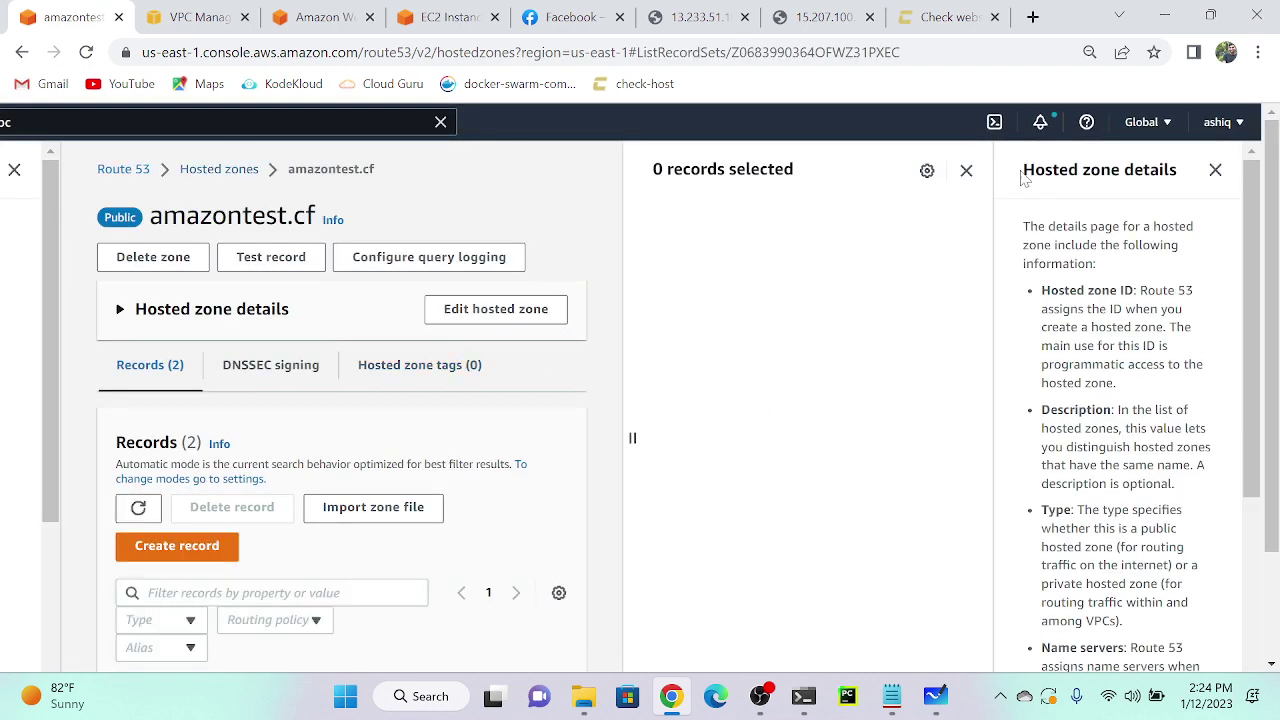
# Hide the selected-record details and the hosted zone help, and widen the Routing policy column of the records table.
pyautogui.click(966, 171)
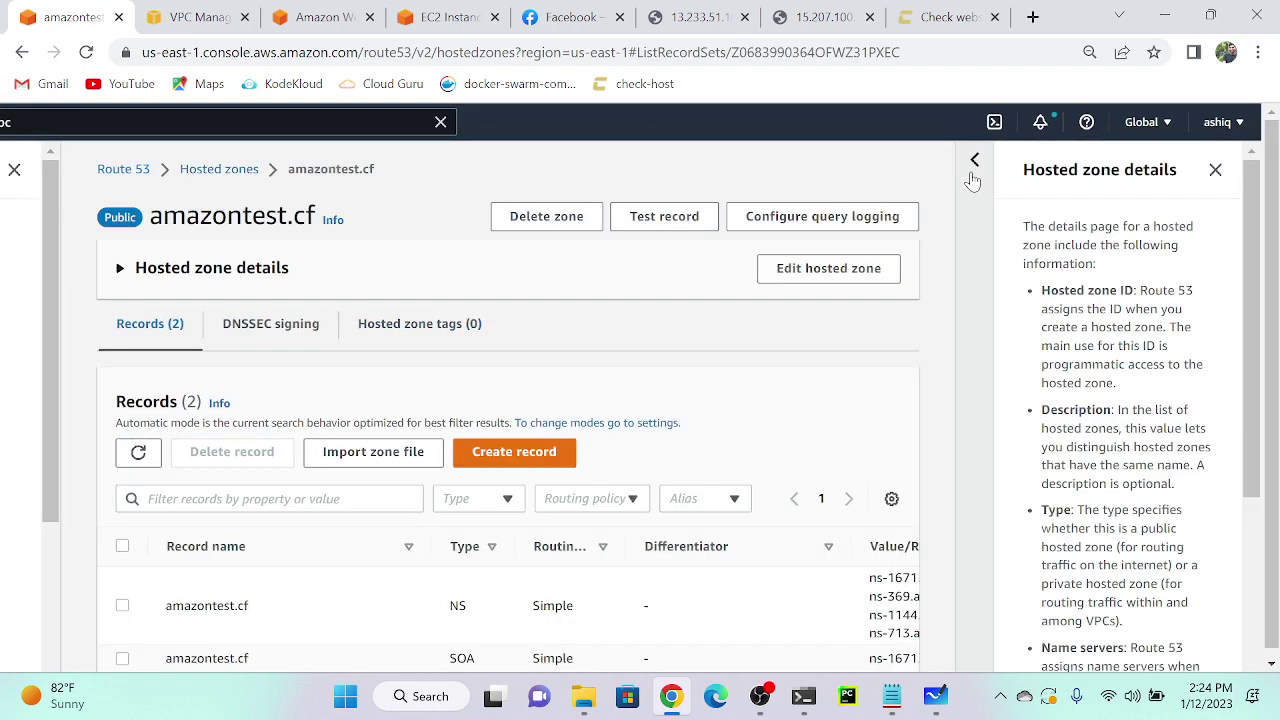
pyautogui.click(1215, 170)
pyautogui.hotkey('ctrl', '+')
pyautogui.hotkey('ctrl', '+')
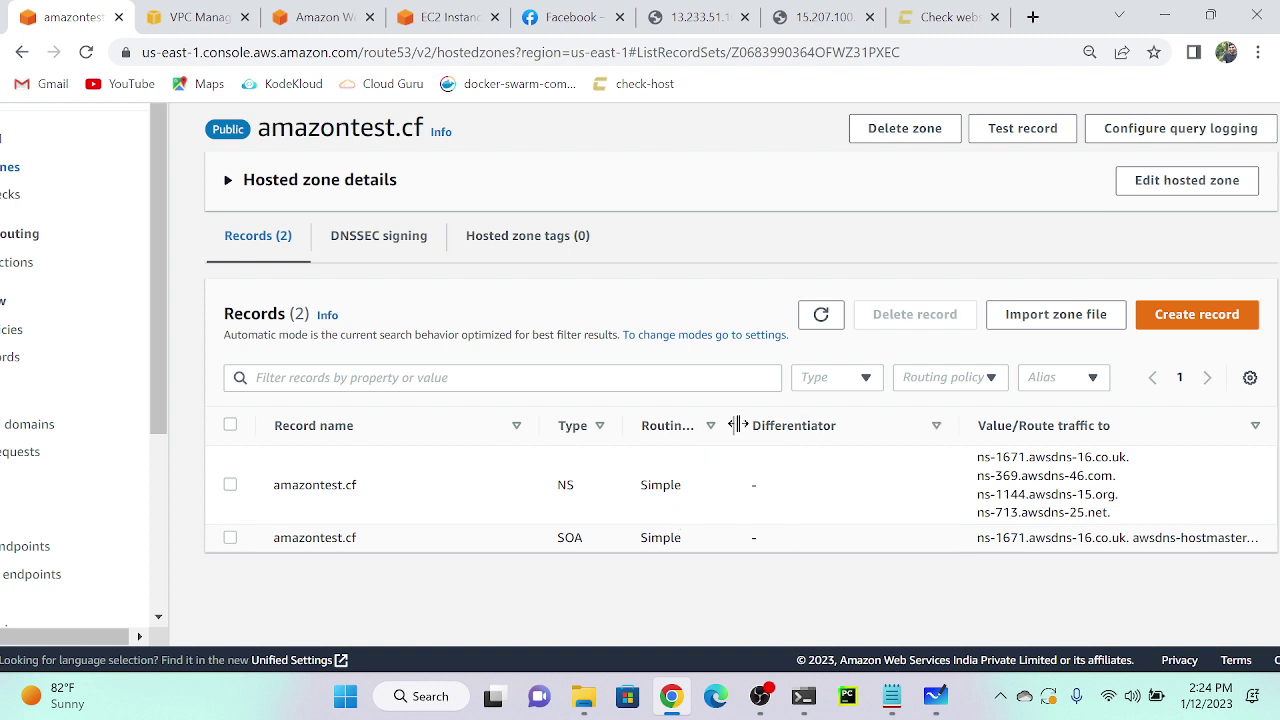
pyautogui.moveTo(738, 425); pyautogui.dragTo(806, 425)
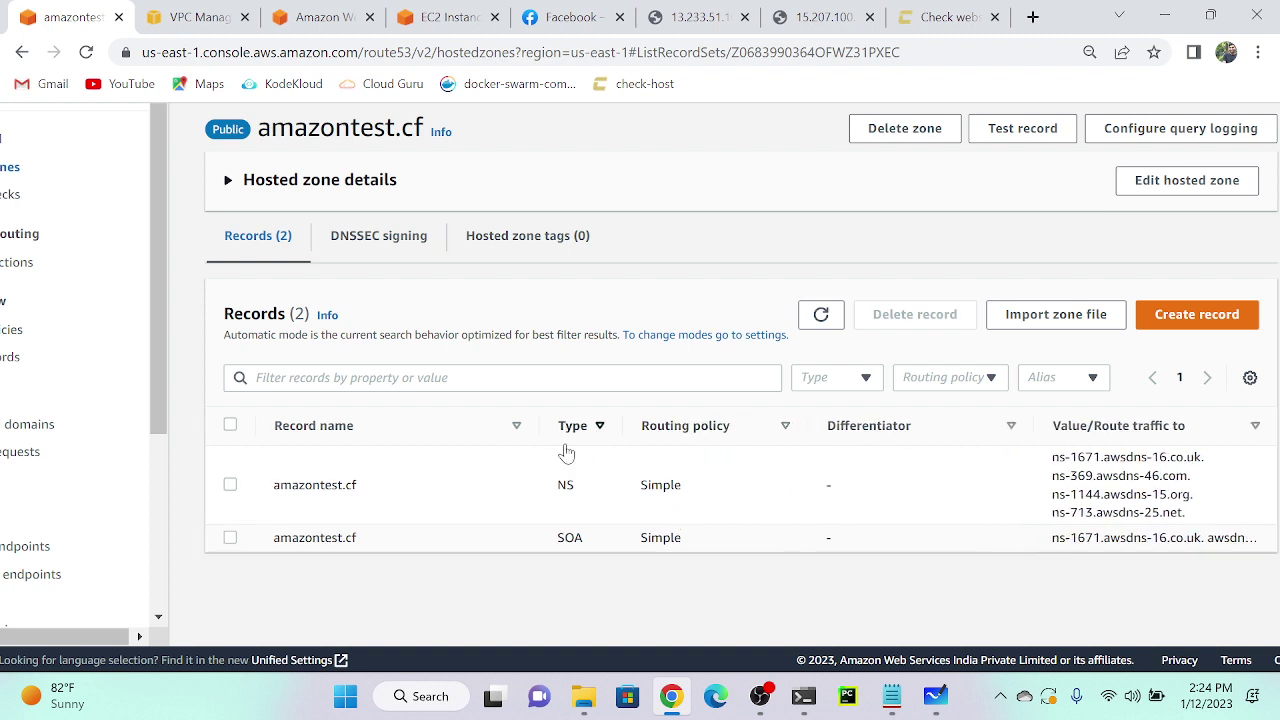
# Start a new A record in the amazontest.cf zone and name it simple.
pyautogui.click(1188, 316)
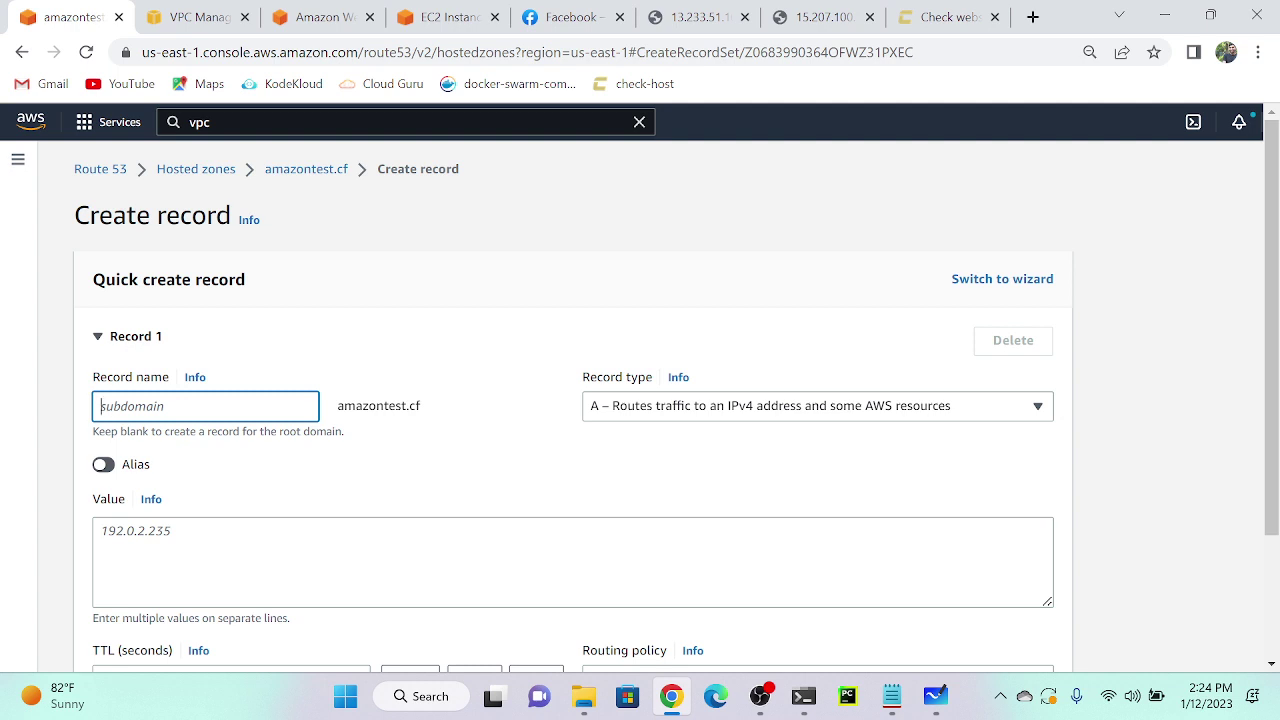
pyautogui.write('simple')
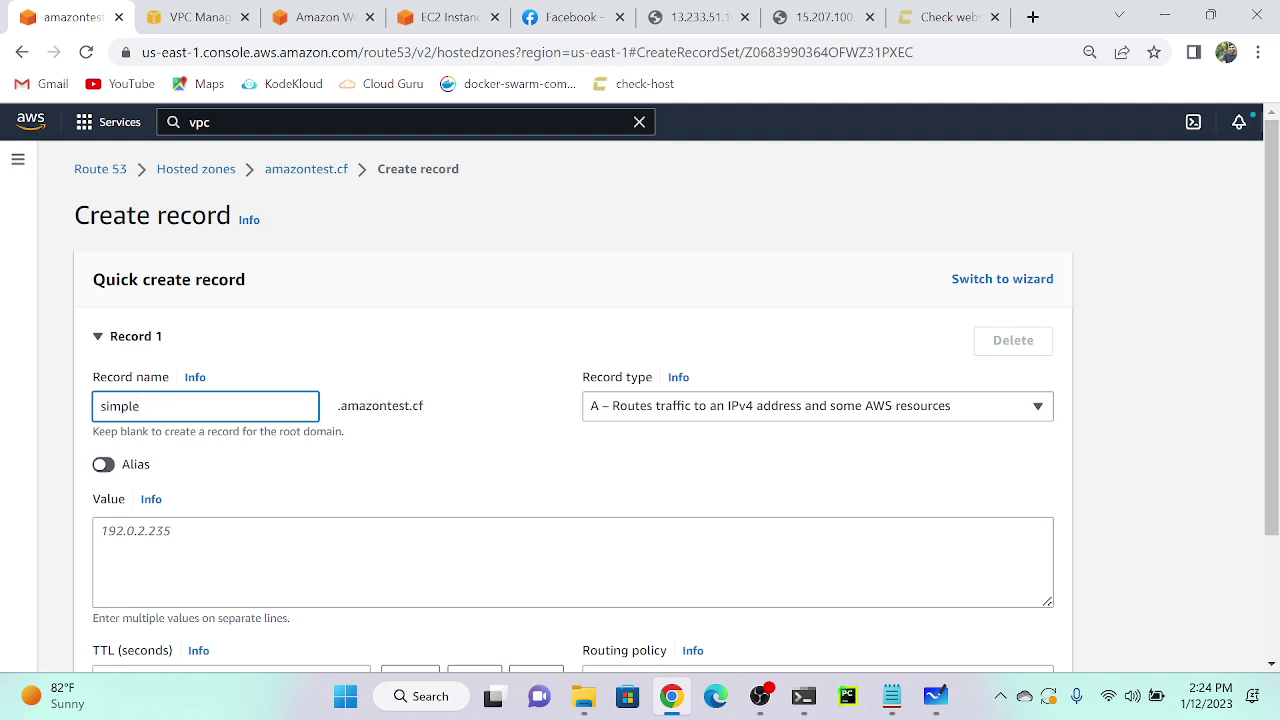
pyautogui.click(300, 545)
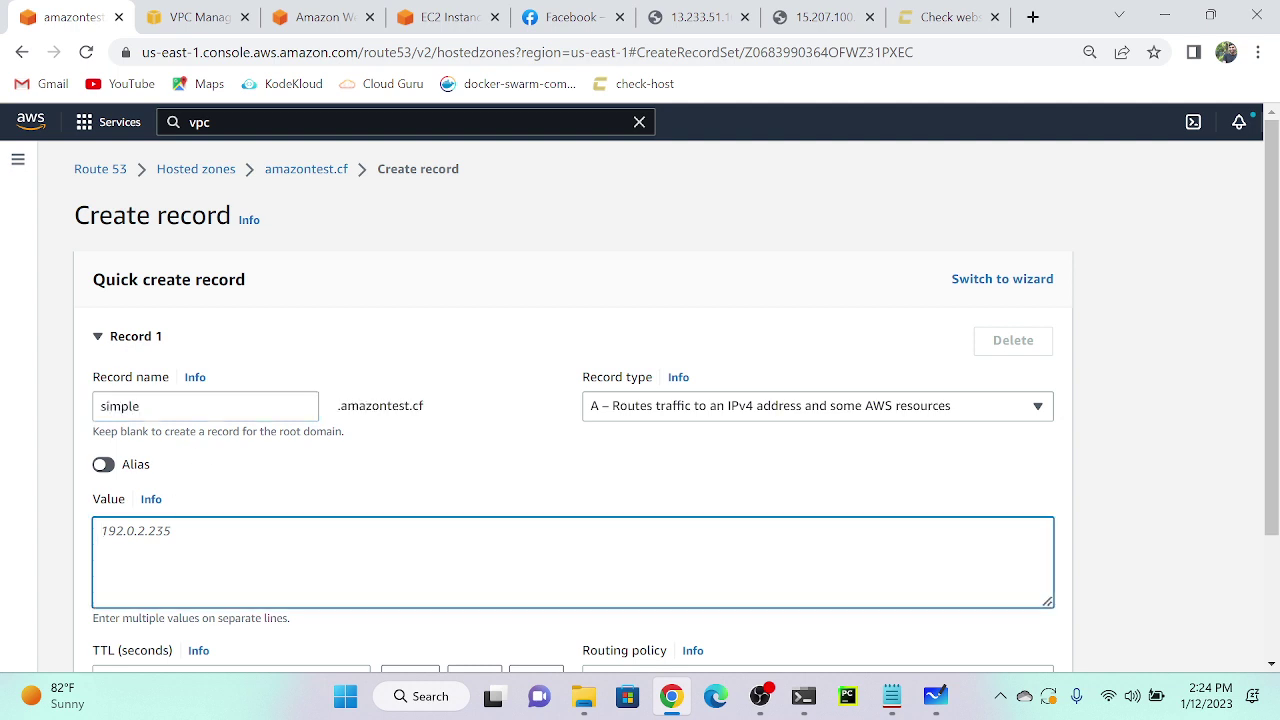
# Open the EC2 console's list of running instances and switch the region to Asia Pacific (Mumbai).
pyautogui.click(200, 17)
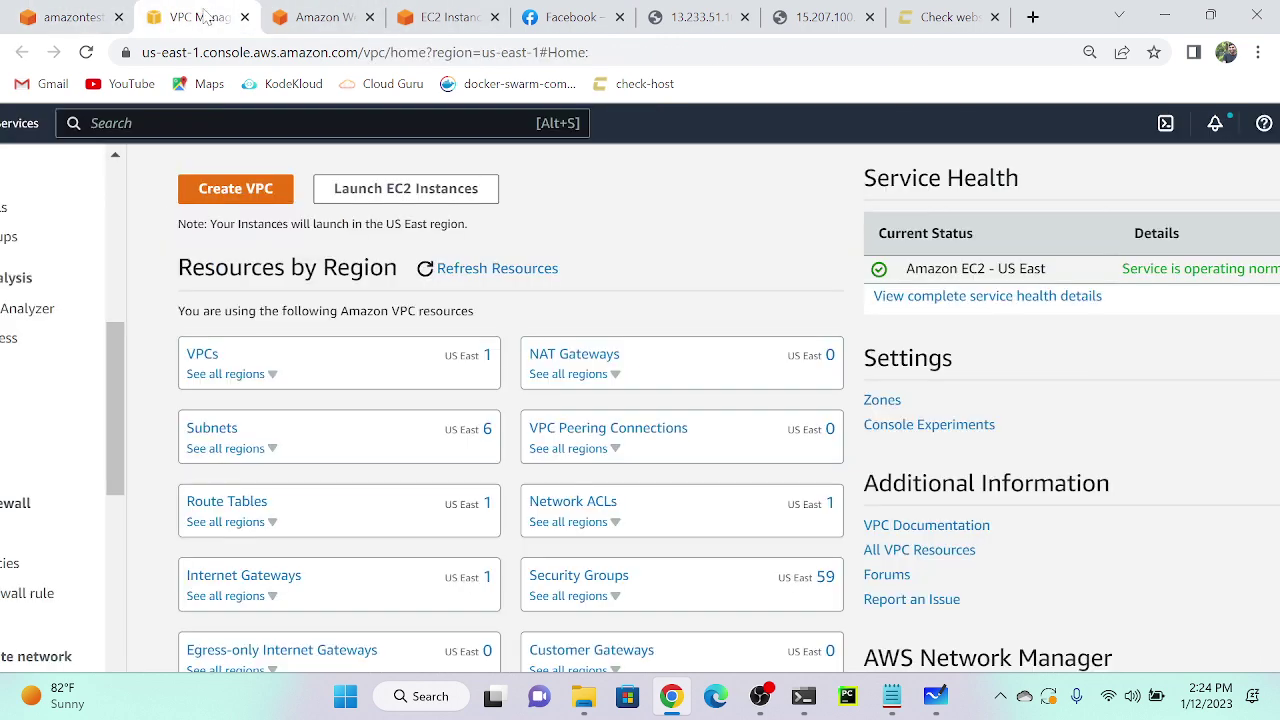
pyautogui.click(450, 17)
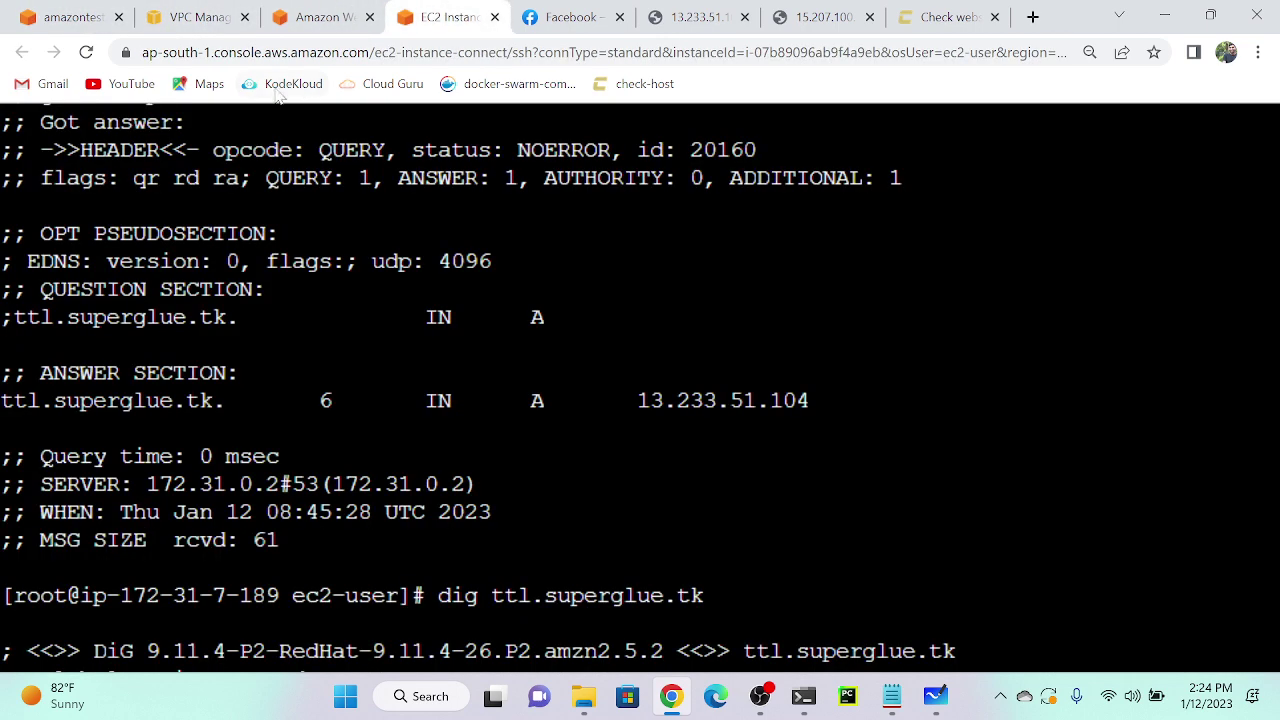
pyautogui.click(315, 17)
pyautogui.click(205, 15)
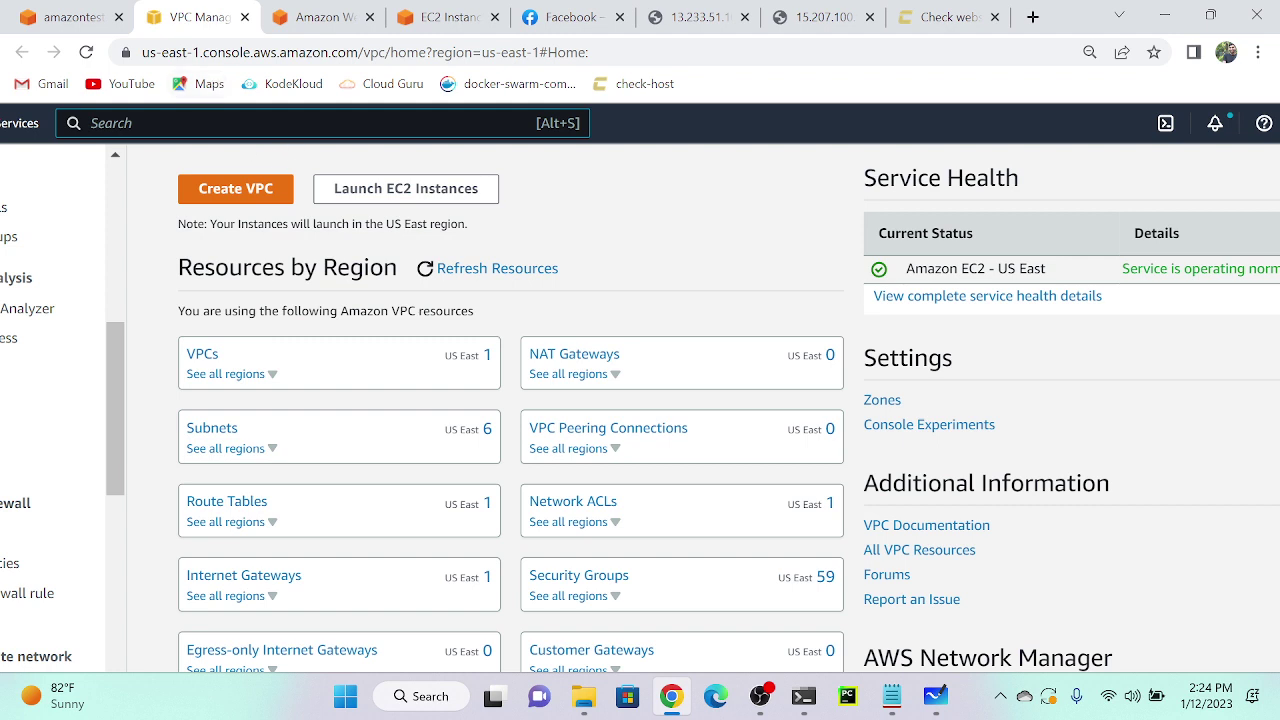
pyautogui.write('ec2')
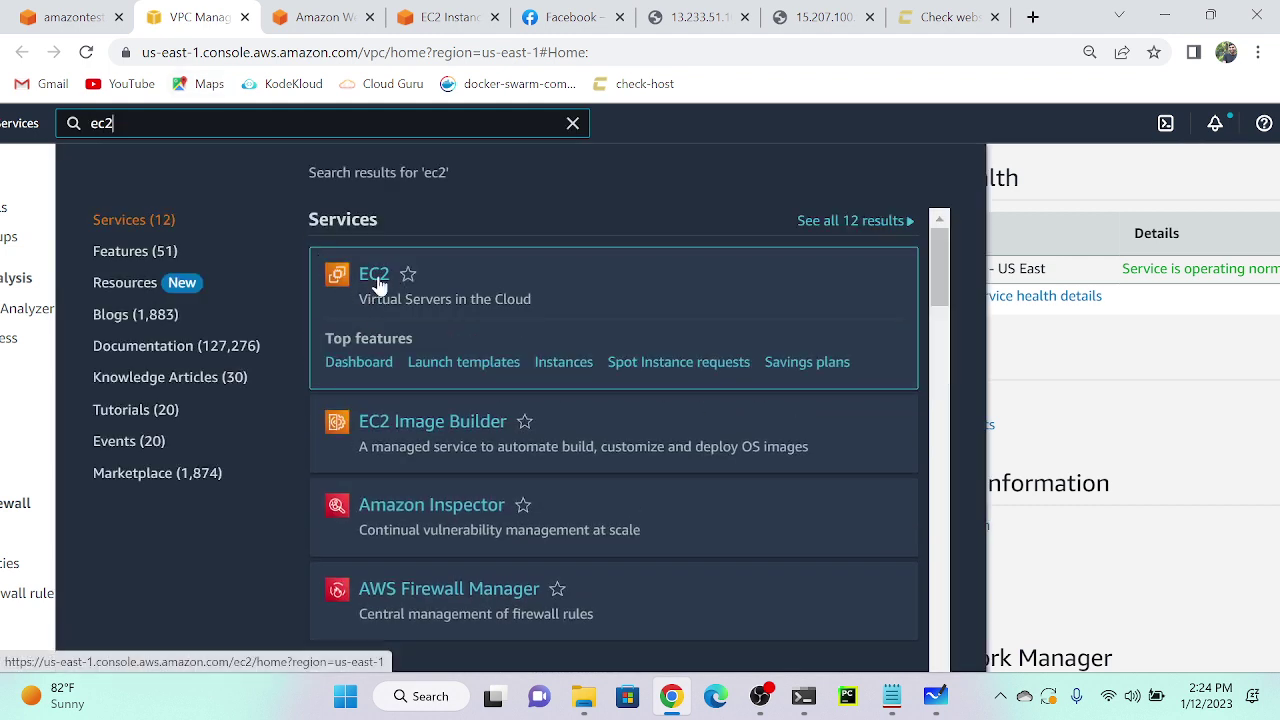
pyautogui.click(374, 275)
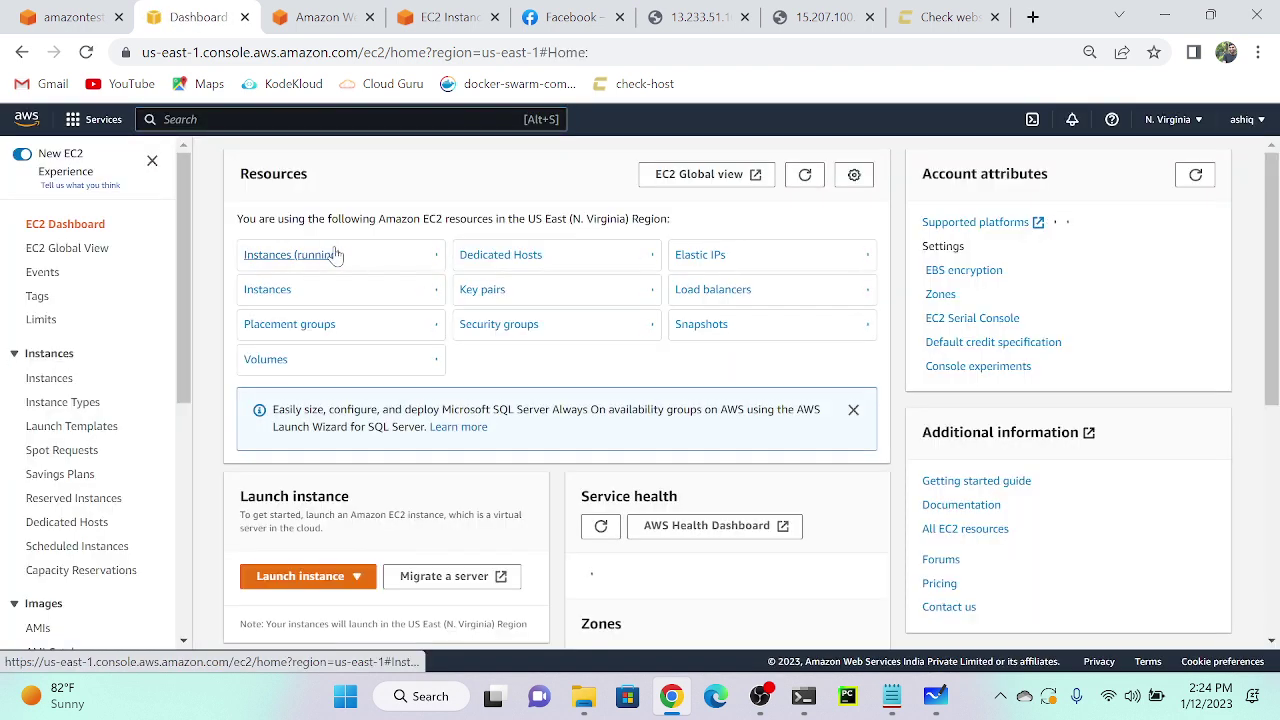
pyautogui.click(334, 253)
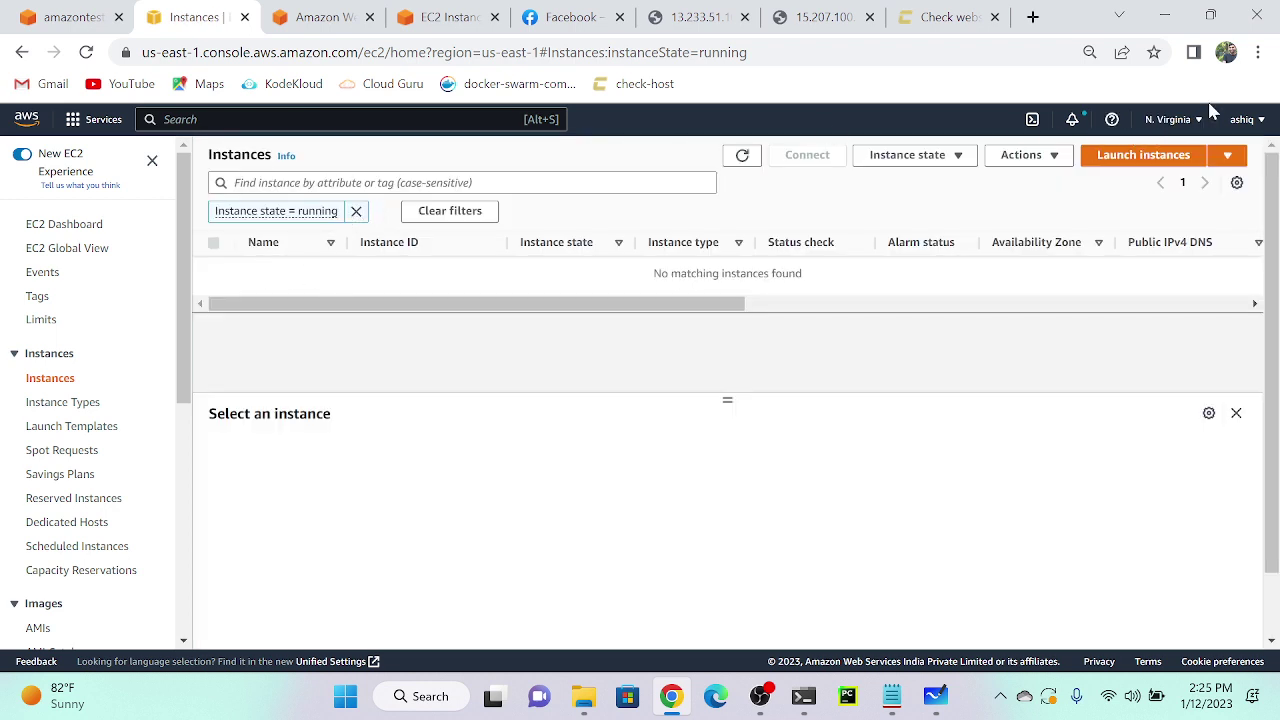
pyautogui.click(1168, 119)
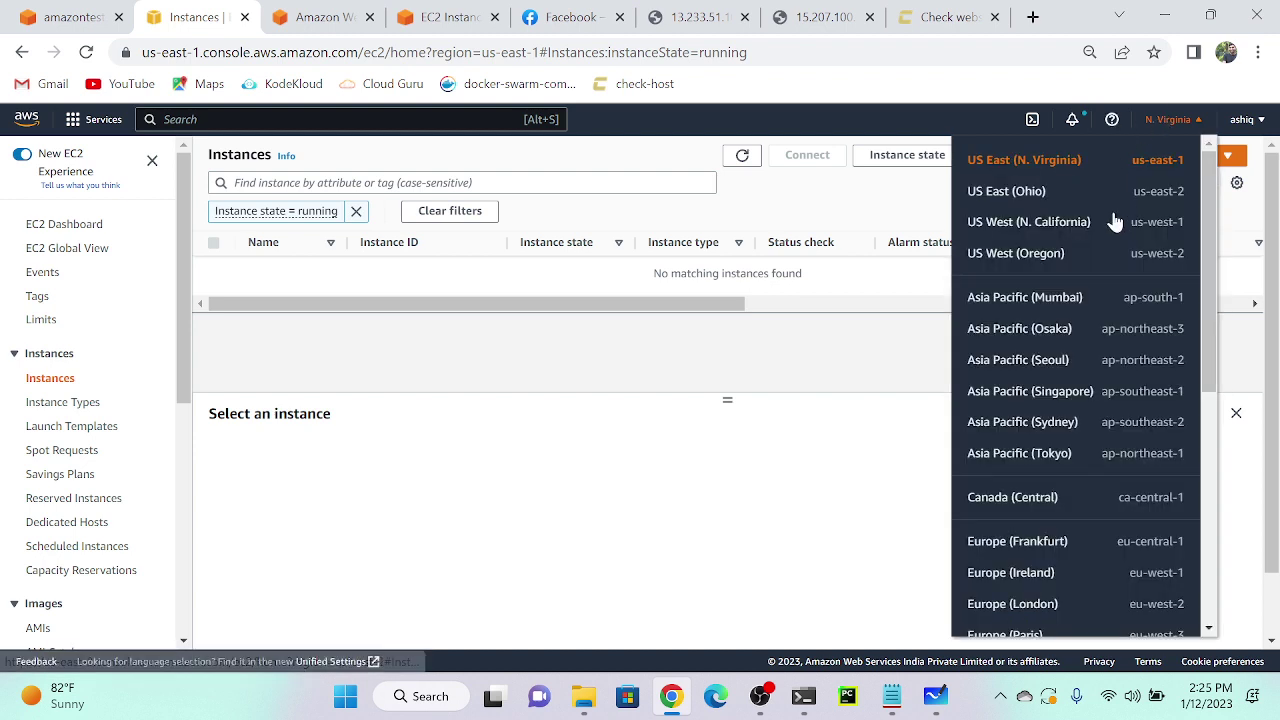
pyautogui.click(1062, 297)
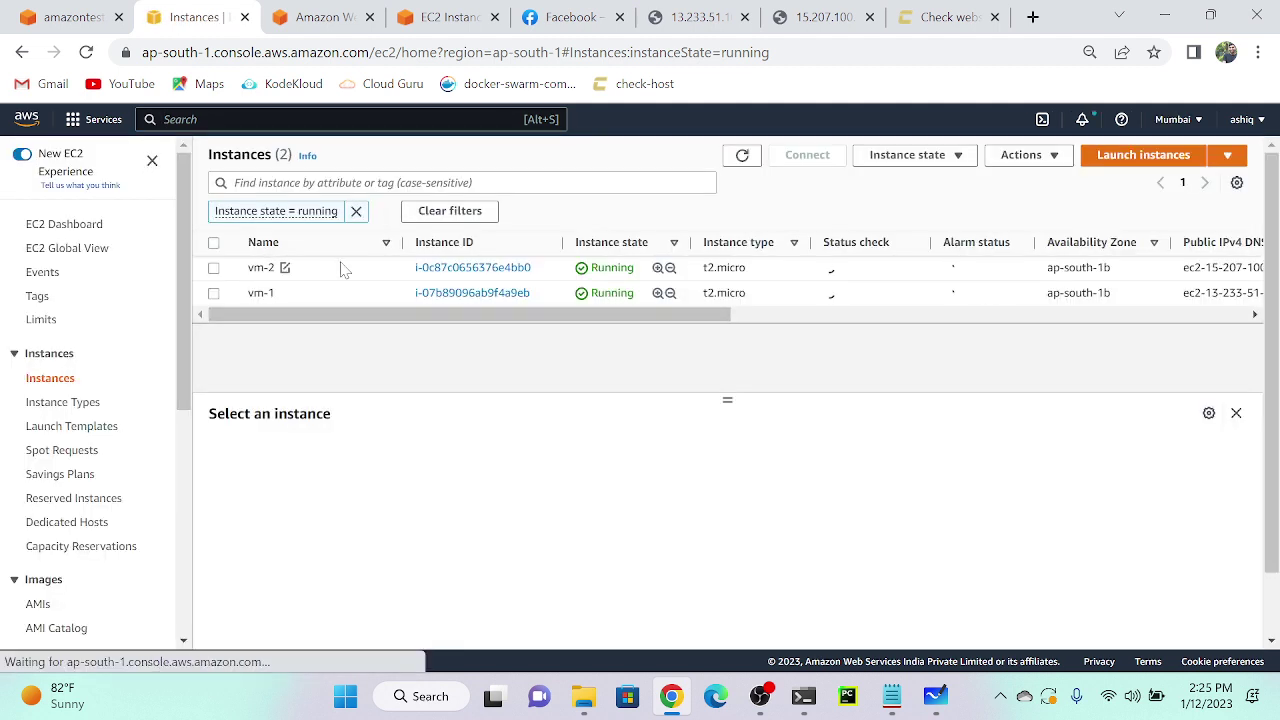
# Select the vm-1 instance and copy its public IPv4 address.
pyautogui.click(338, 295)
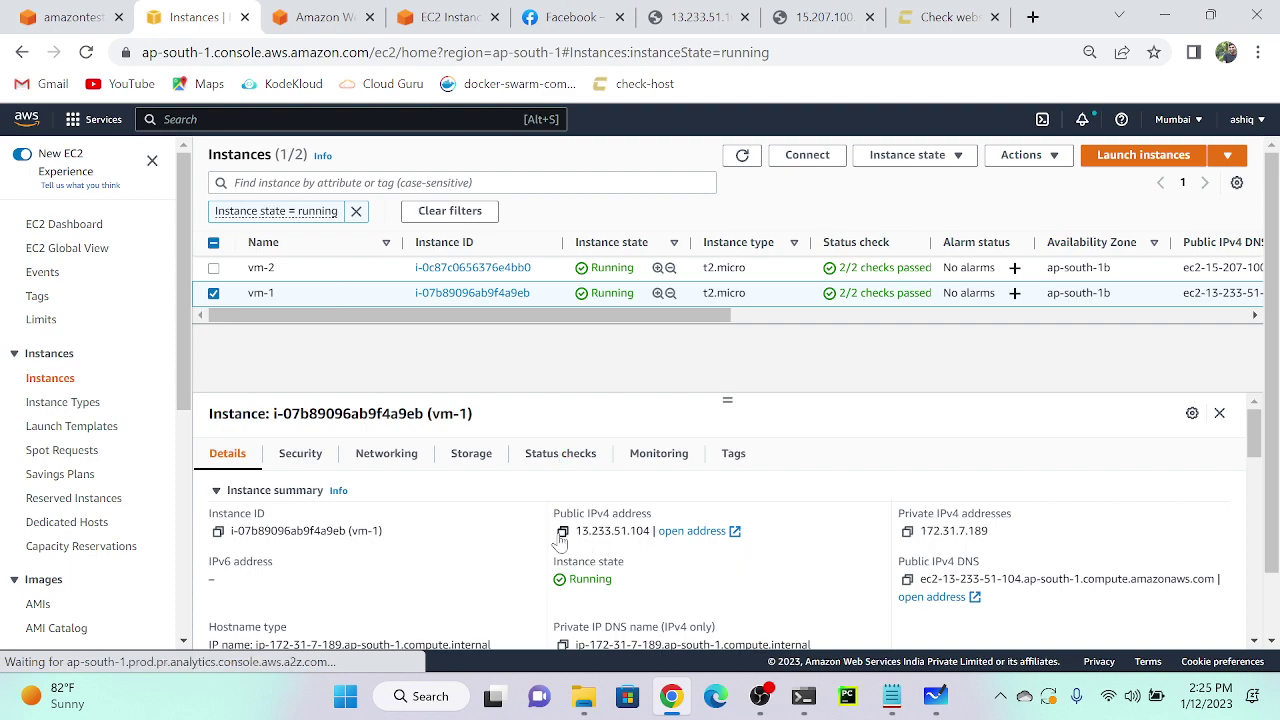
pyautogui.hotkey('ctrl', '+')
pyautogui.hotkey('ctrl', '+')
pyautogui.hotkey('ctrl', '+')
pyautogui.hotkey('ctrl', '+')
pyautogui.hotkey('ctrl', '+')
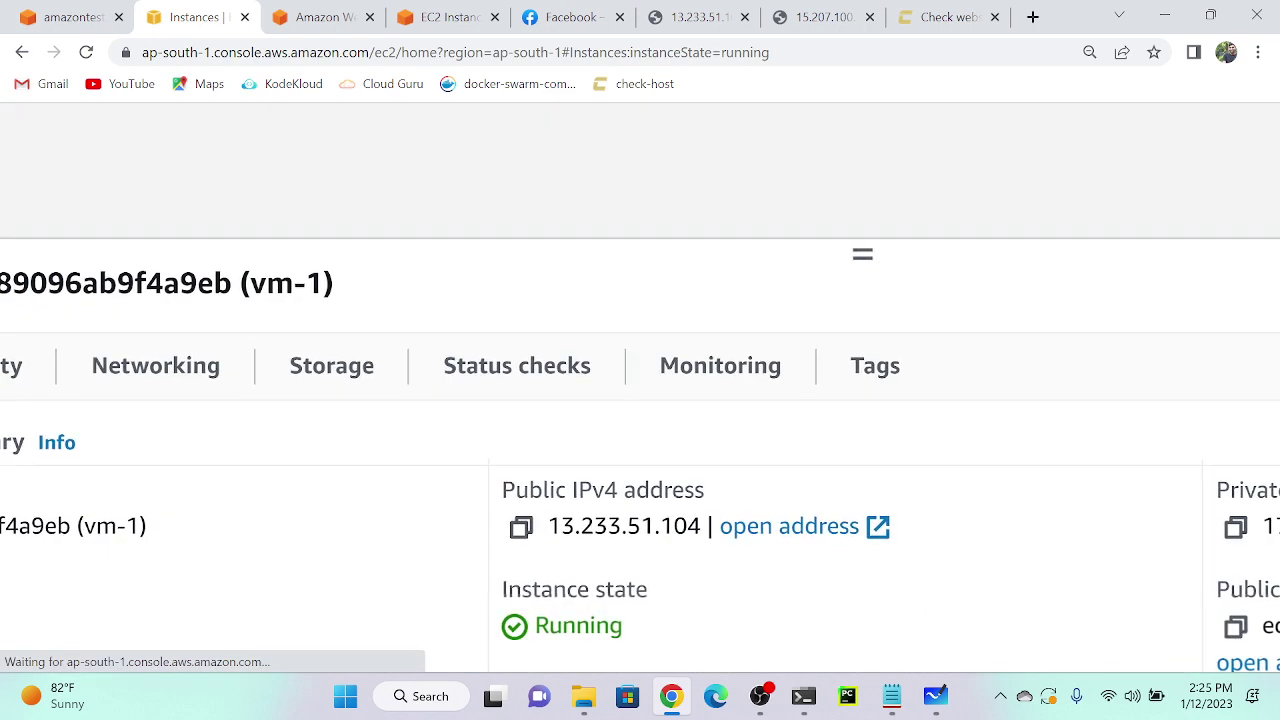
pyautogui.hotkey('ctrl', '-')
pyautogui.hotkey('ctrl', '-')
pyautogui.click(546, 529)
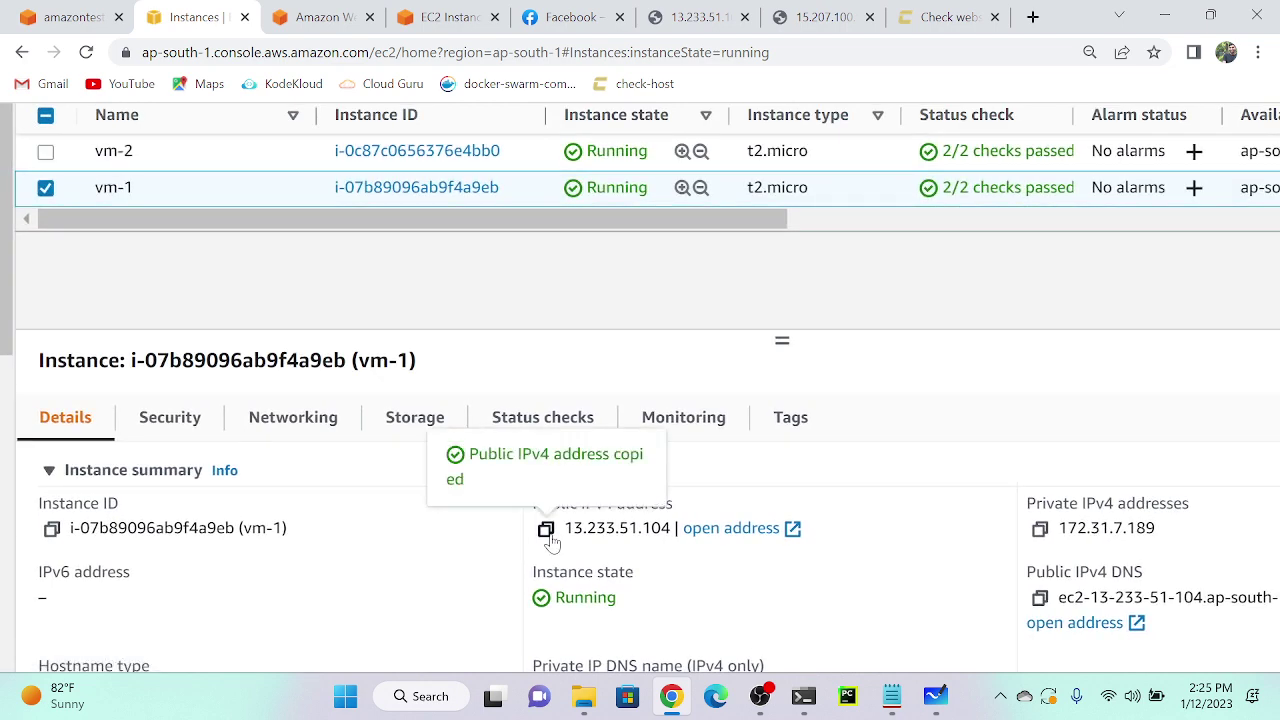
# Paste 13.233.51.104 as the value of the simple record and look through the available routing policies.
pyautogui.click(68, 17)
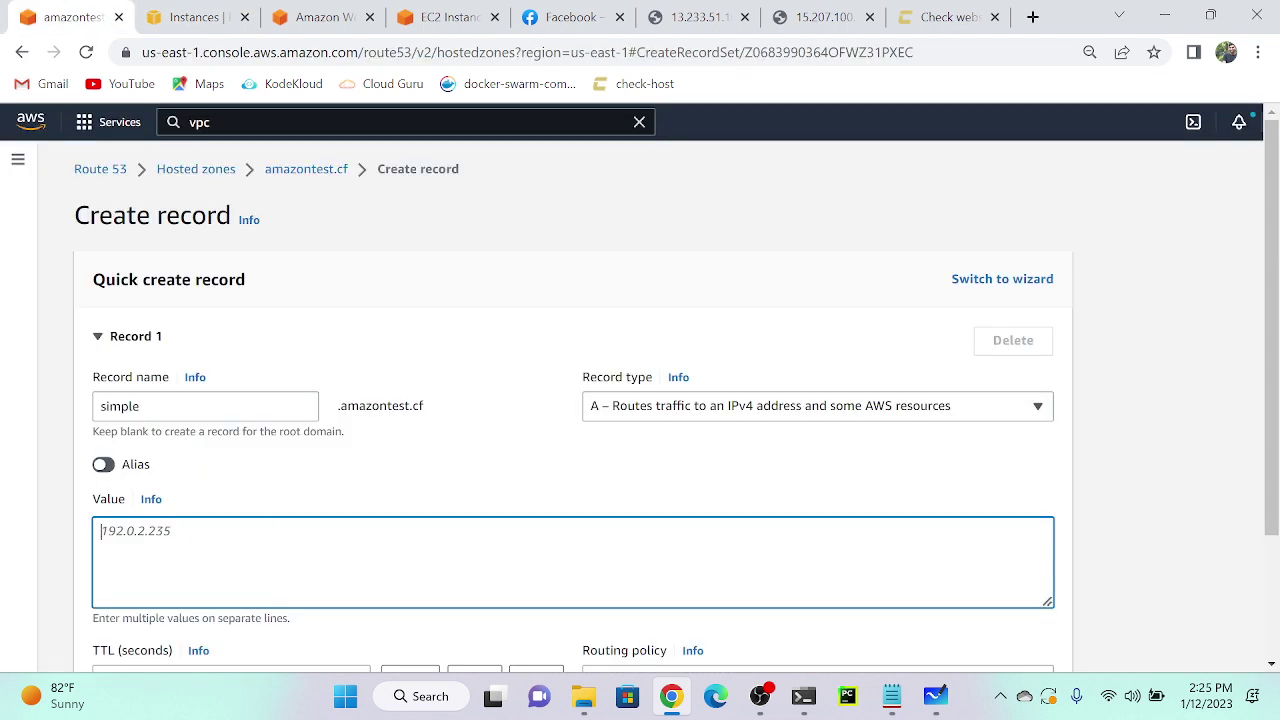
pyautogui.hotkey('ctrl', 'v')
pyautogui.scroll(-2, 230, 548)
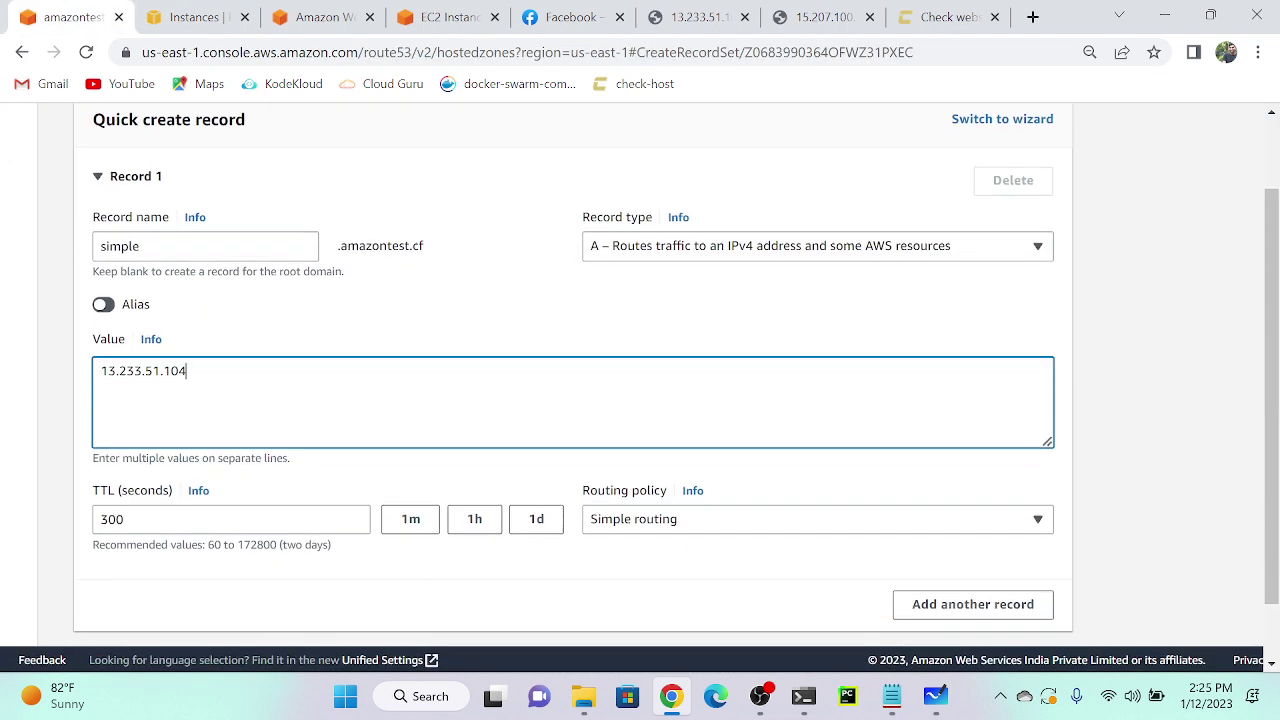
pyautogui.scroll(5, 624, 510)
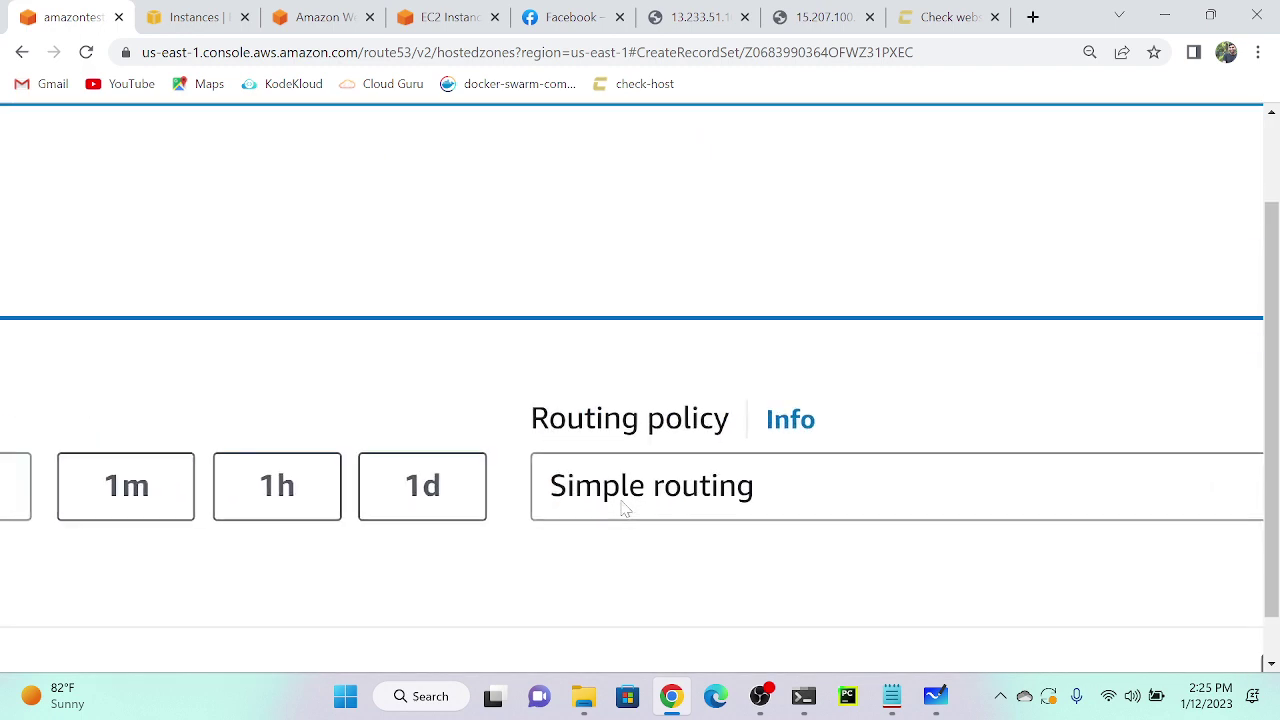
pyautogui.scroll(-5, 624, 510)
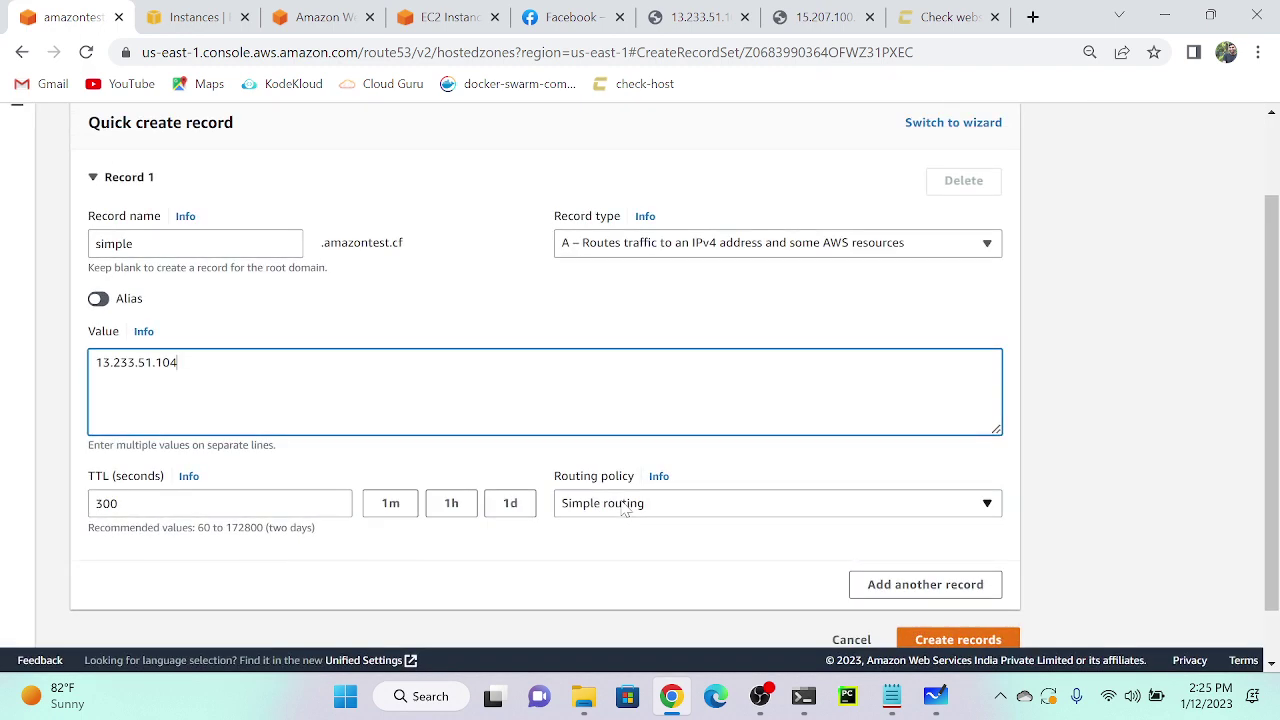
pyautogui.click(624, 507)
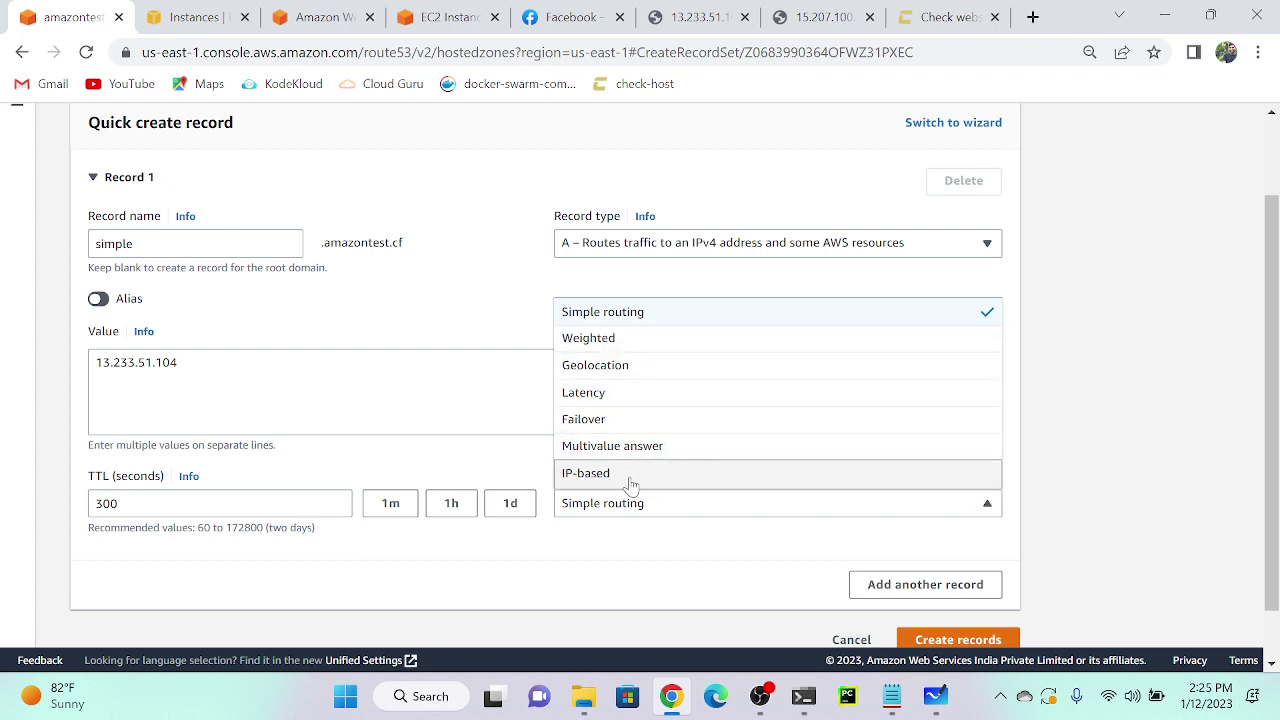
# Set the record's TTL to 60 seconds and create it with Simple routing.
pyautogui.click(391, 504)
pyautogui.scroll(-1, 712, 562)
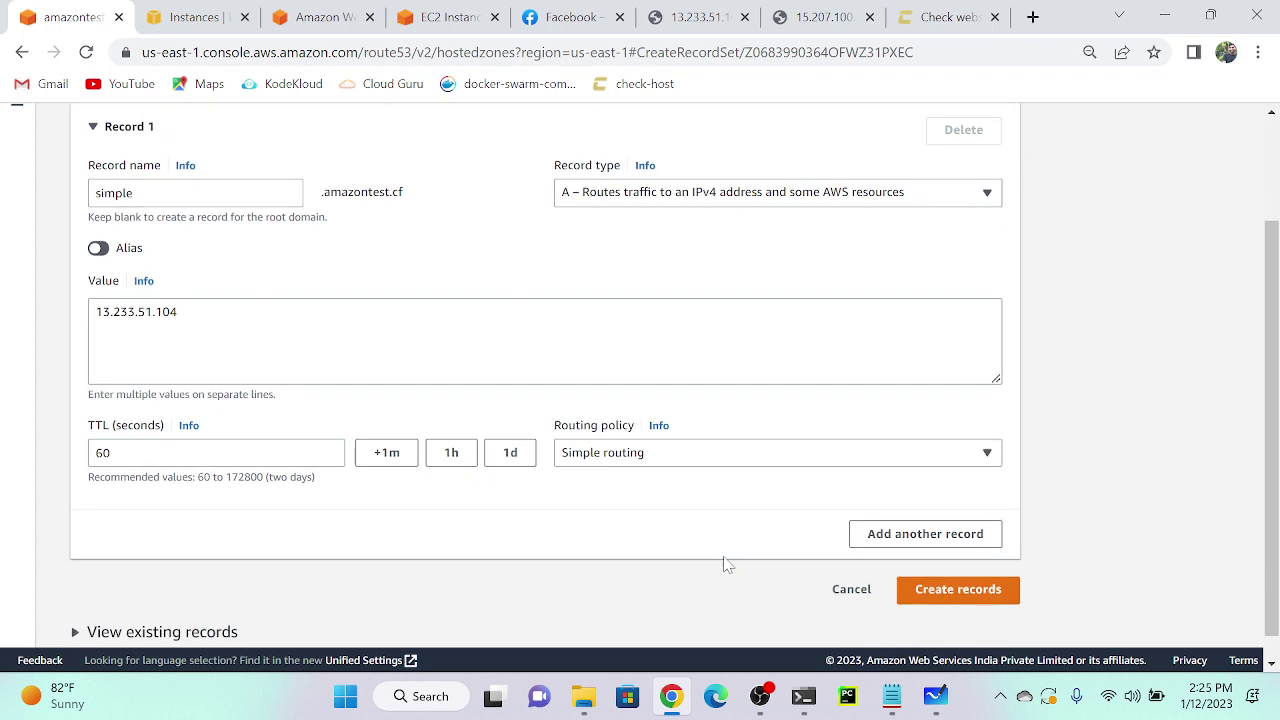
pyautogui.click(964, 590)
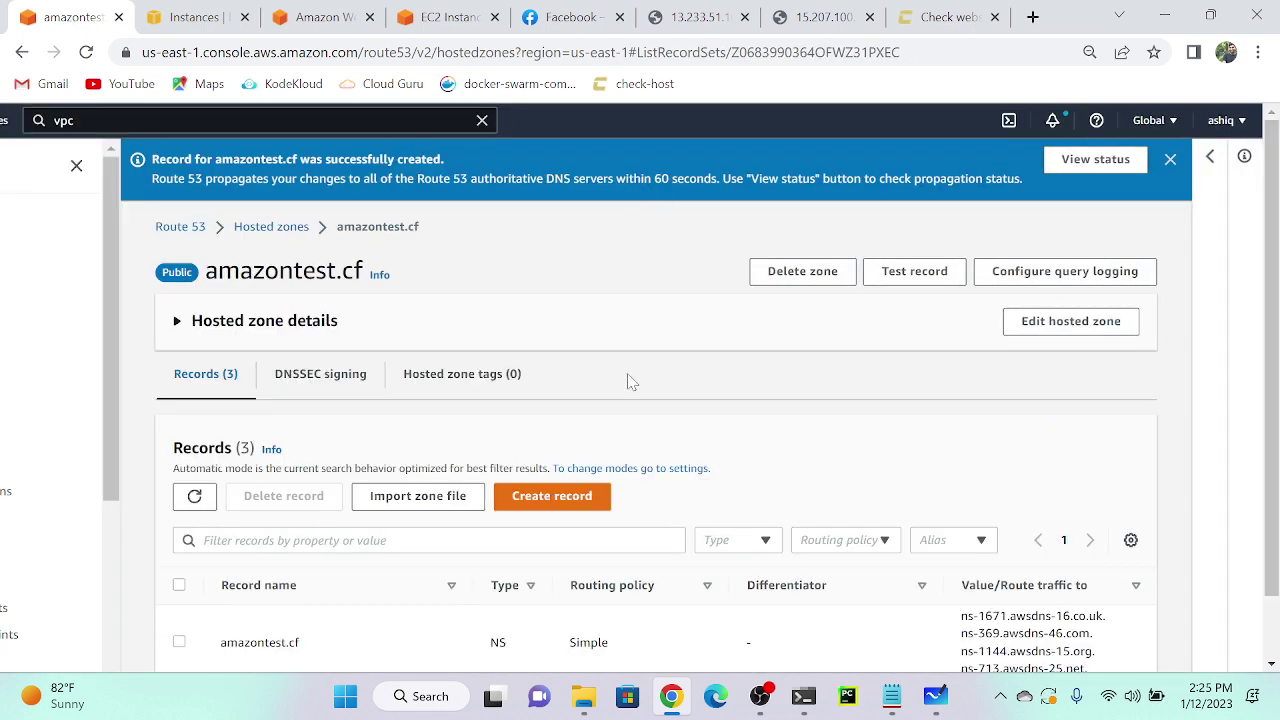
# Start a second A record in the amazontest.cf zone using the same name, simple.
pyautogui.scroll(-3, 630, 381)
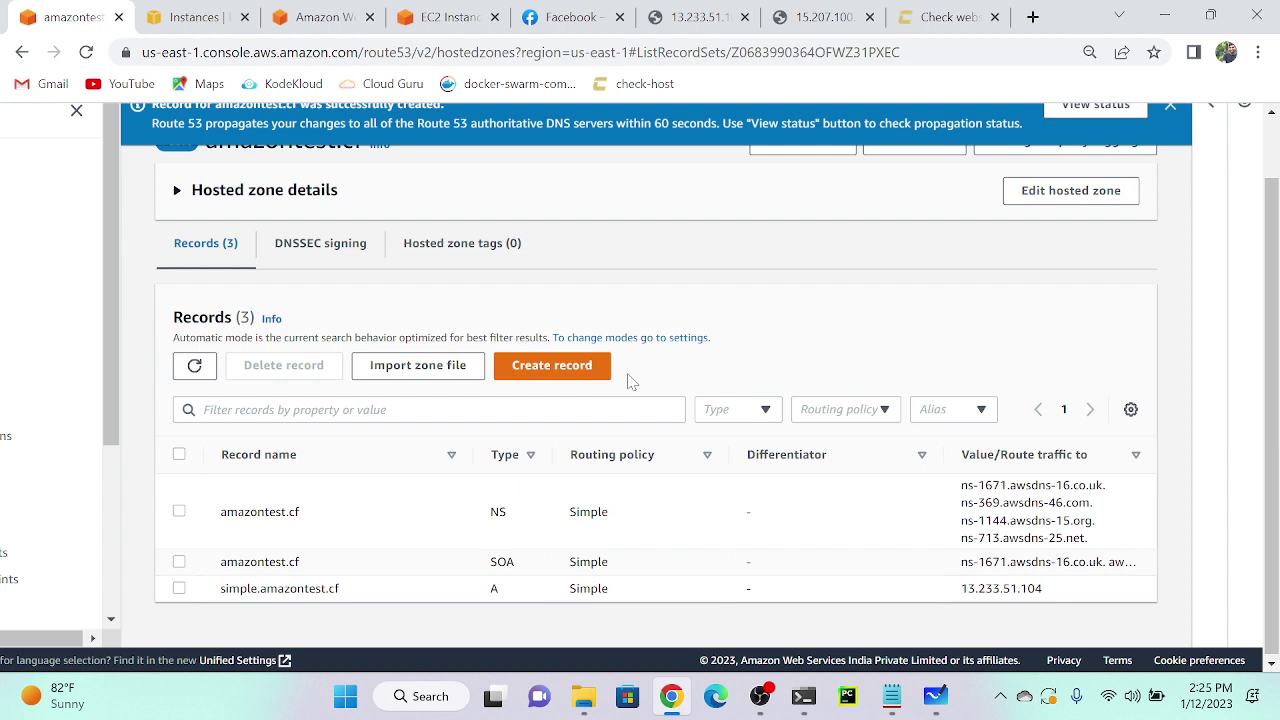
pyautogui.click(545, 367)
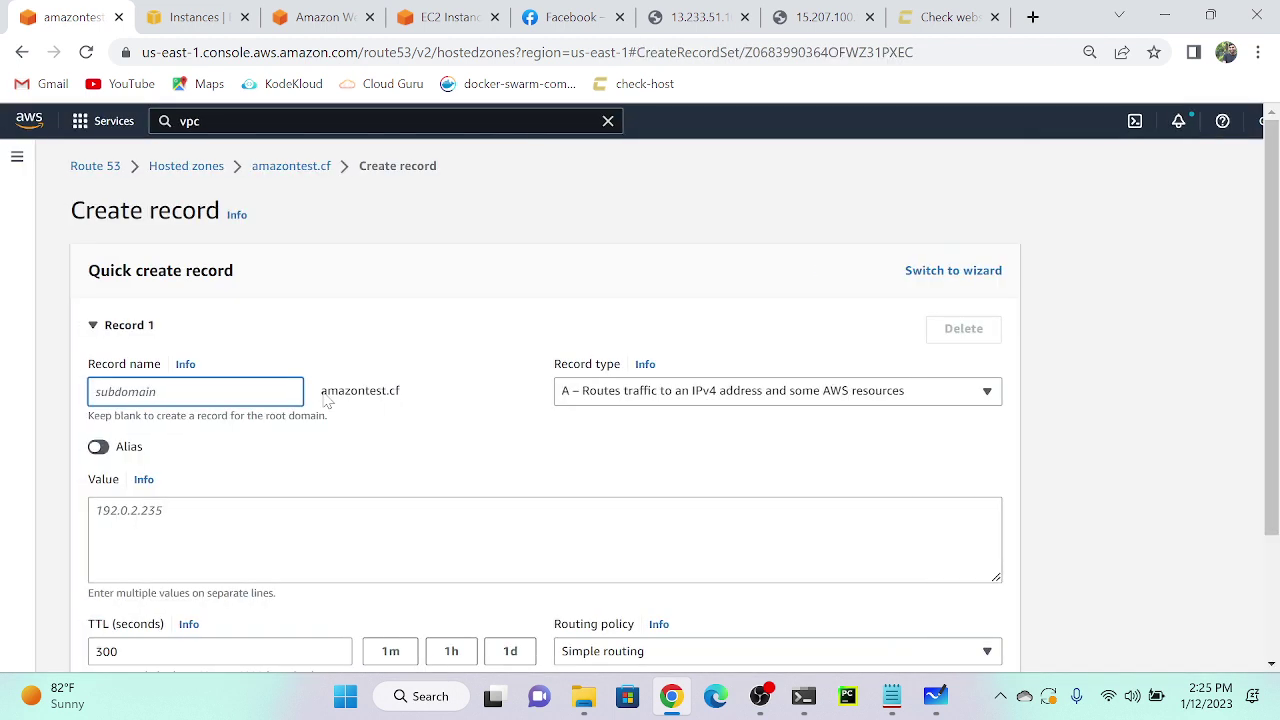
pyautogui.write('simple')
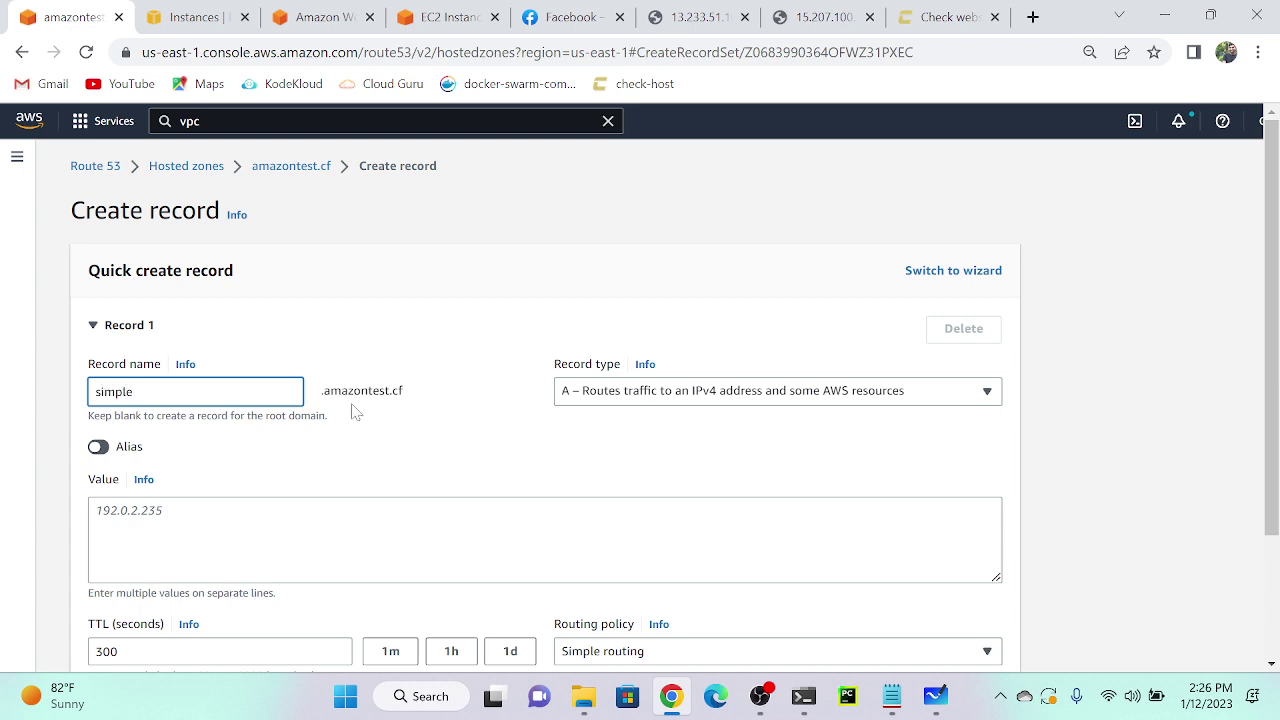
# Copy vm-2's public IPv4 address, 15.207.100.114, from the EC2 instances list into the second record's value.
pyautogui.click(176, 17)
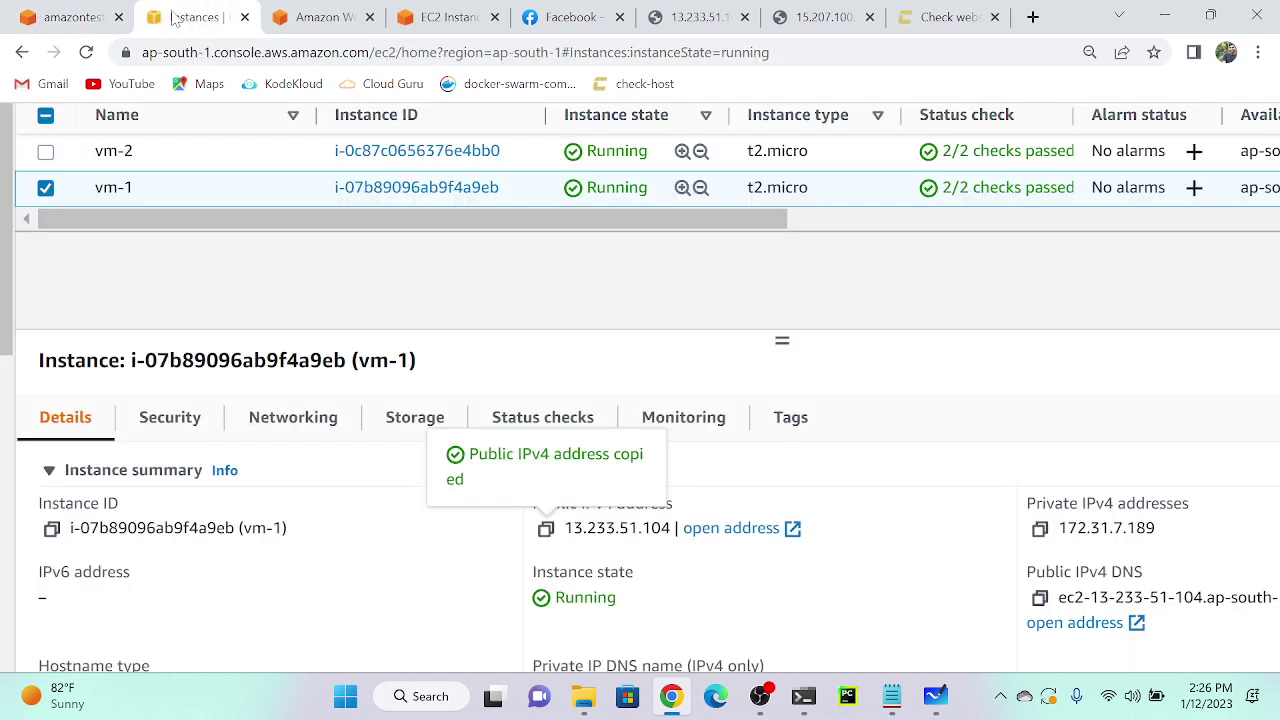
pyautogui.click(216, 162)
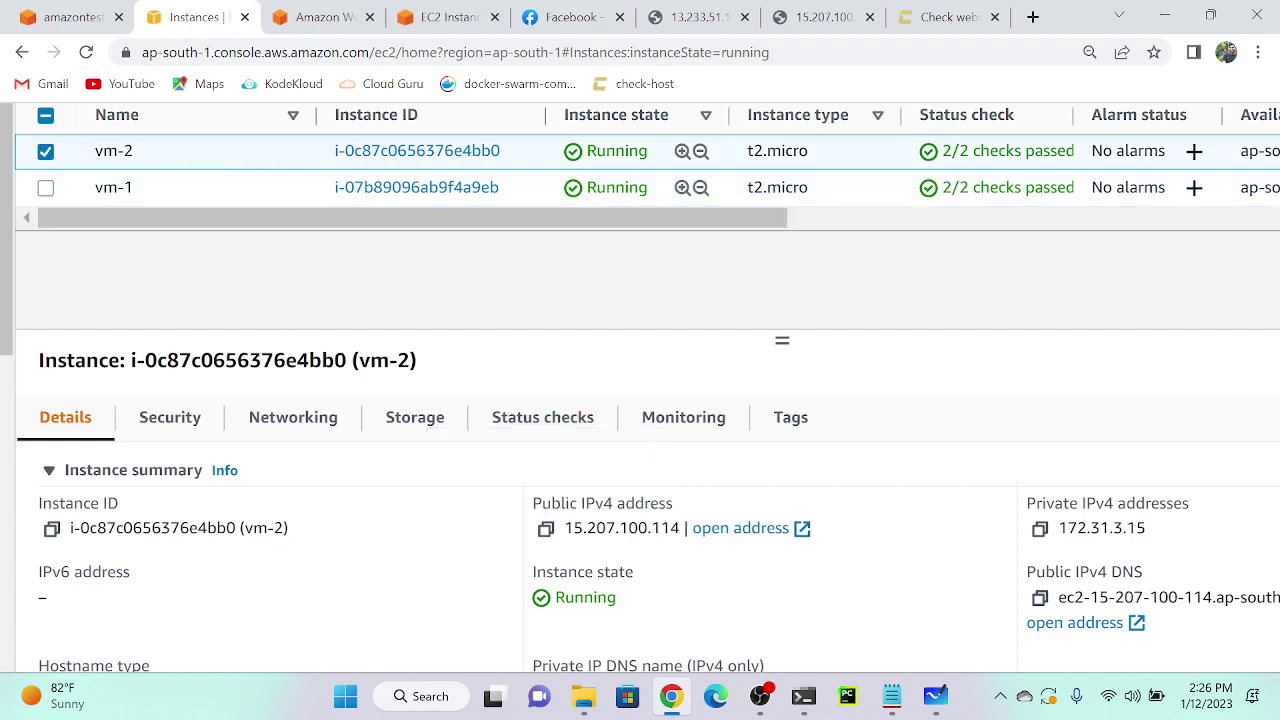
pyautogui.click(546, 532)
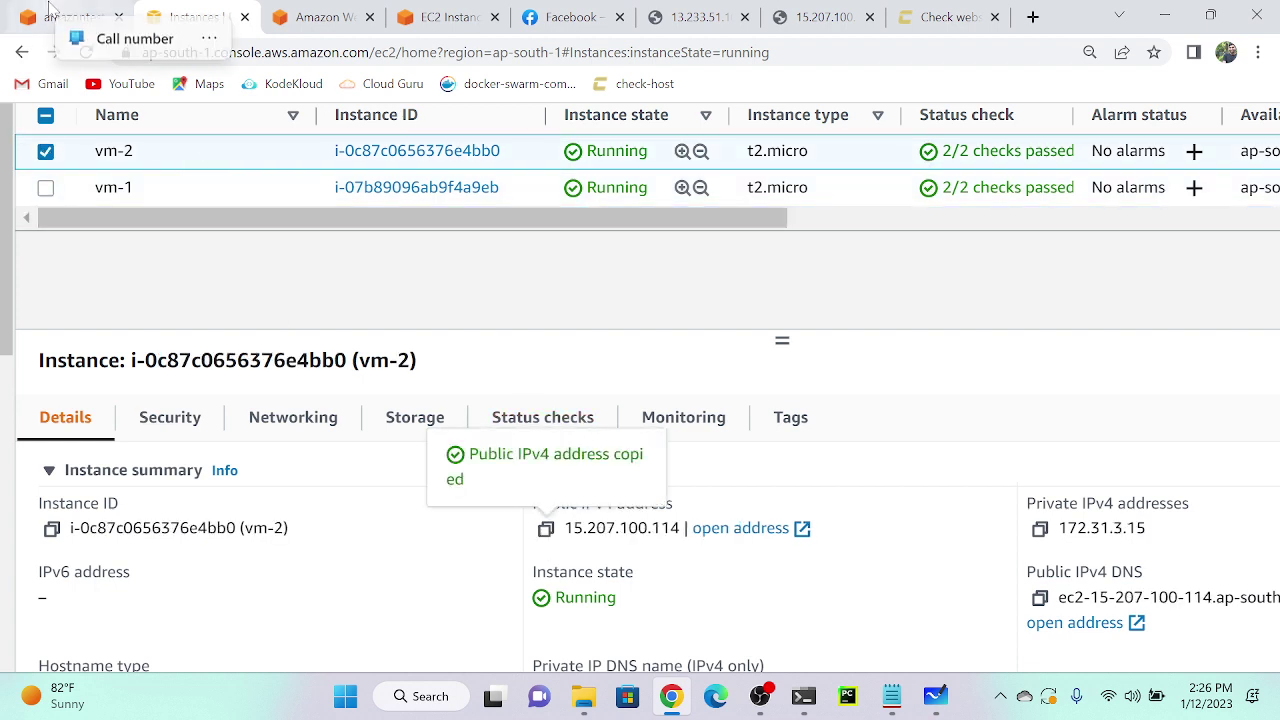
pyautogui.click(62, 17)
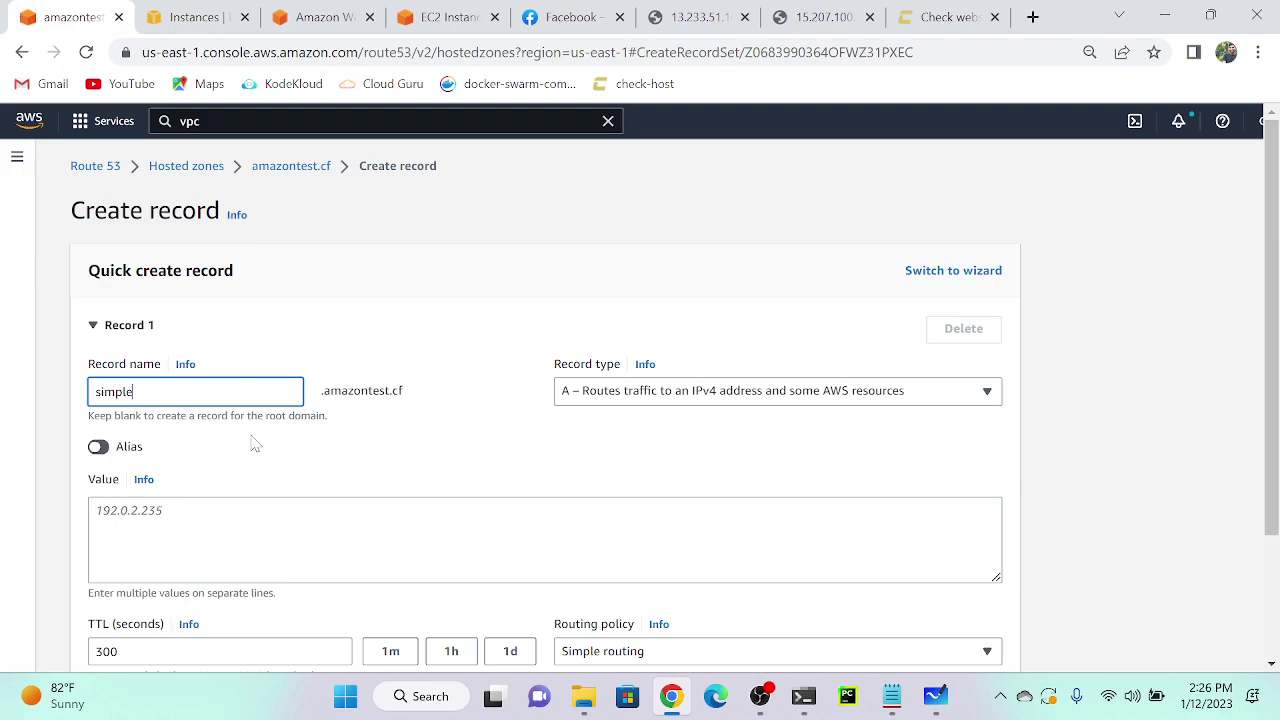
pyautogui.click(400, 540)
pyautogui.hotkey('ctrl', 'v')
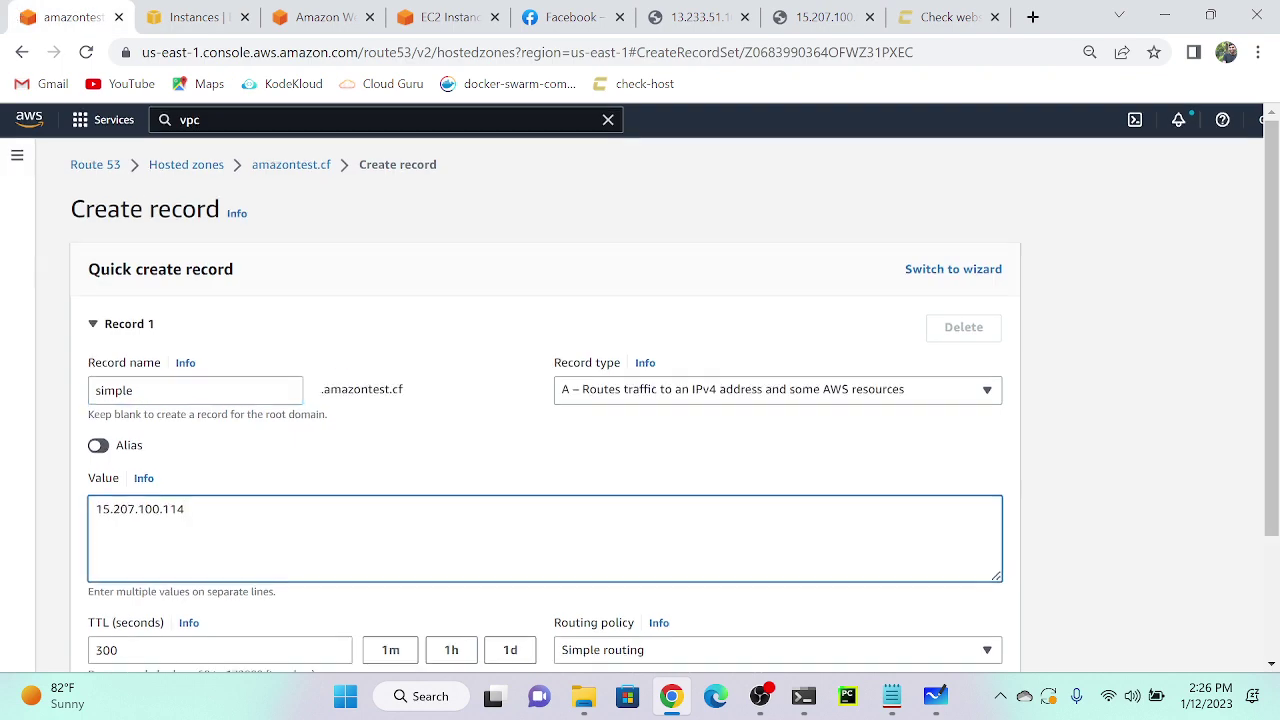
# Set the second record's TTL to 60 seconds, try to create it with Simple routing, and examine the response.
pyautogui.scroll(-1, 481, 585)
pyautogui.click(392, 568)
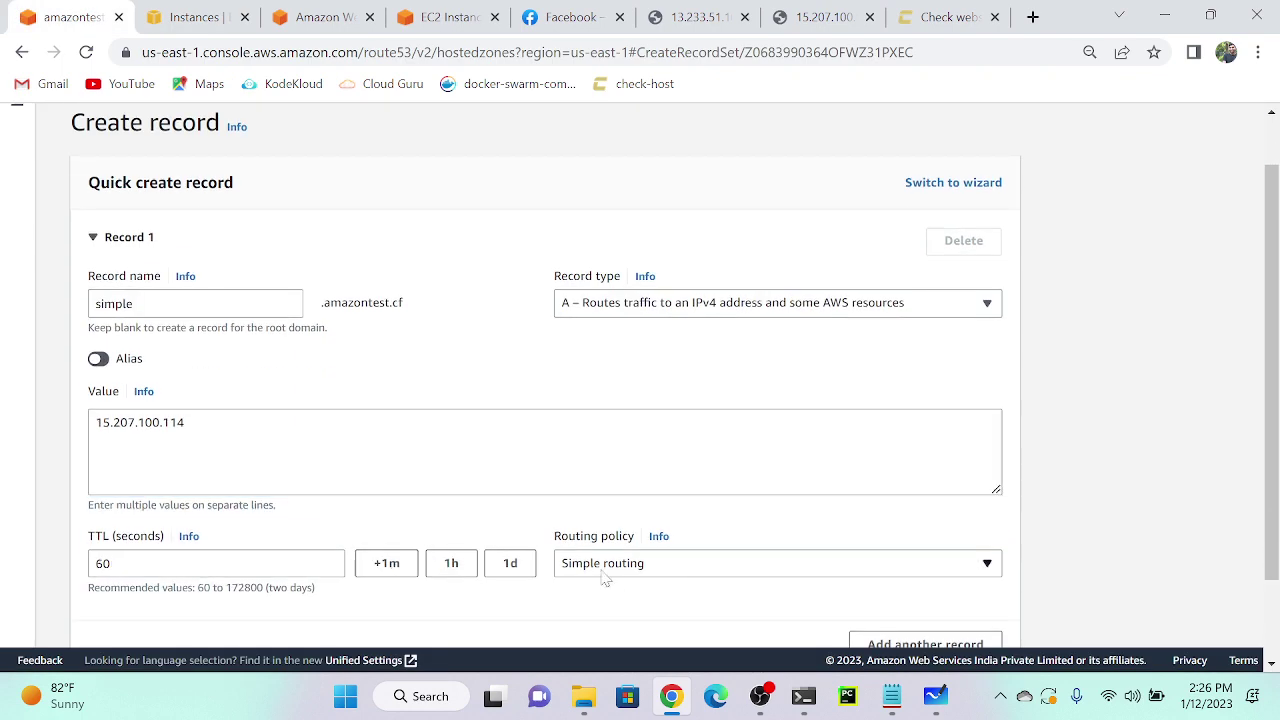
pyautogui.scroll(-1, 641, 578)
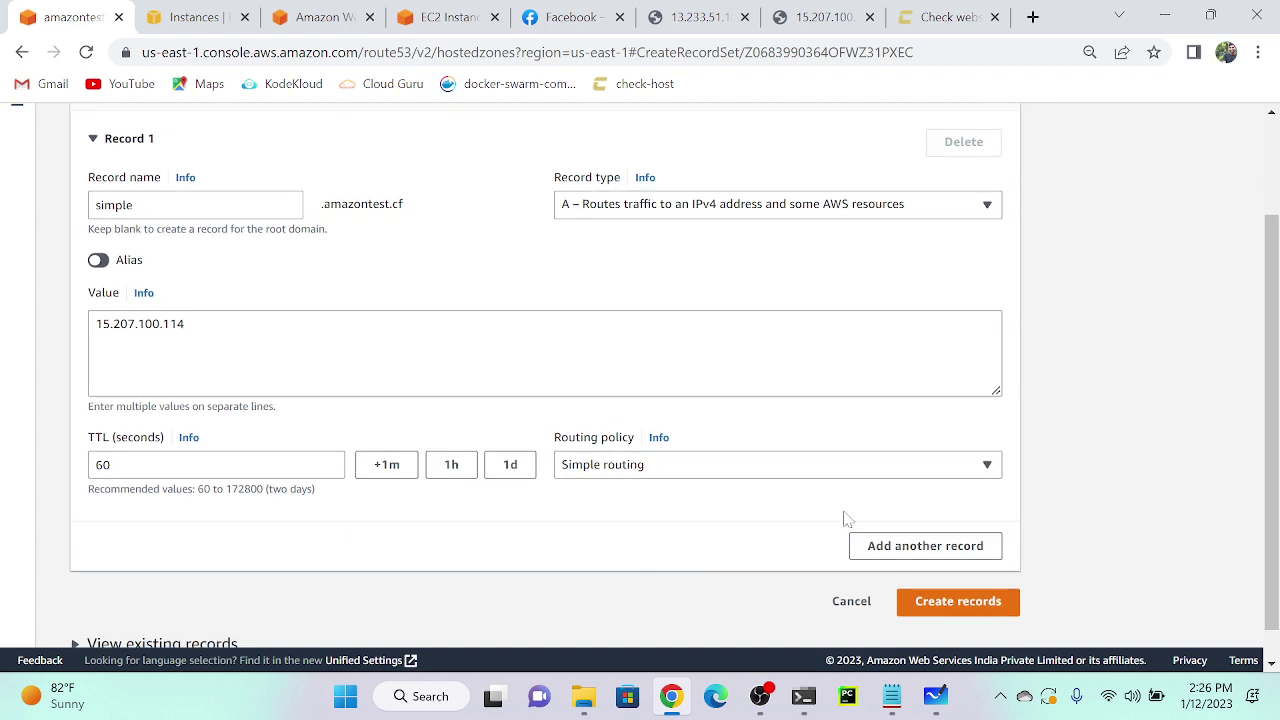
pyautogui.click(952, 601)
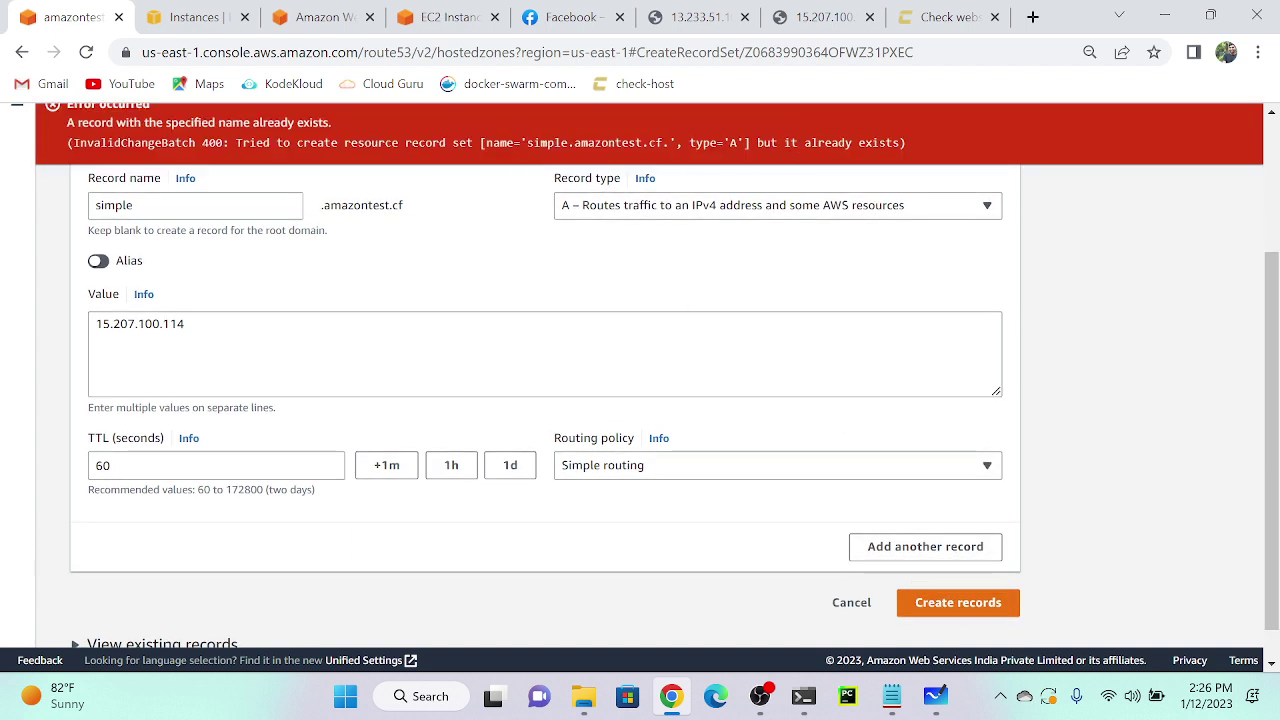
pyautogui.scroll(3, 848, 215)
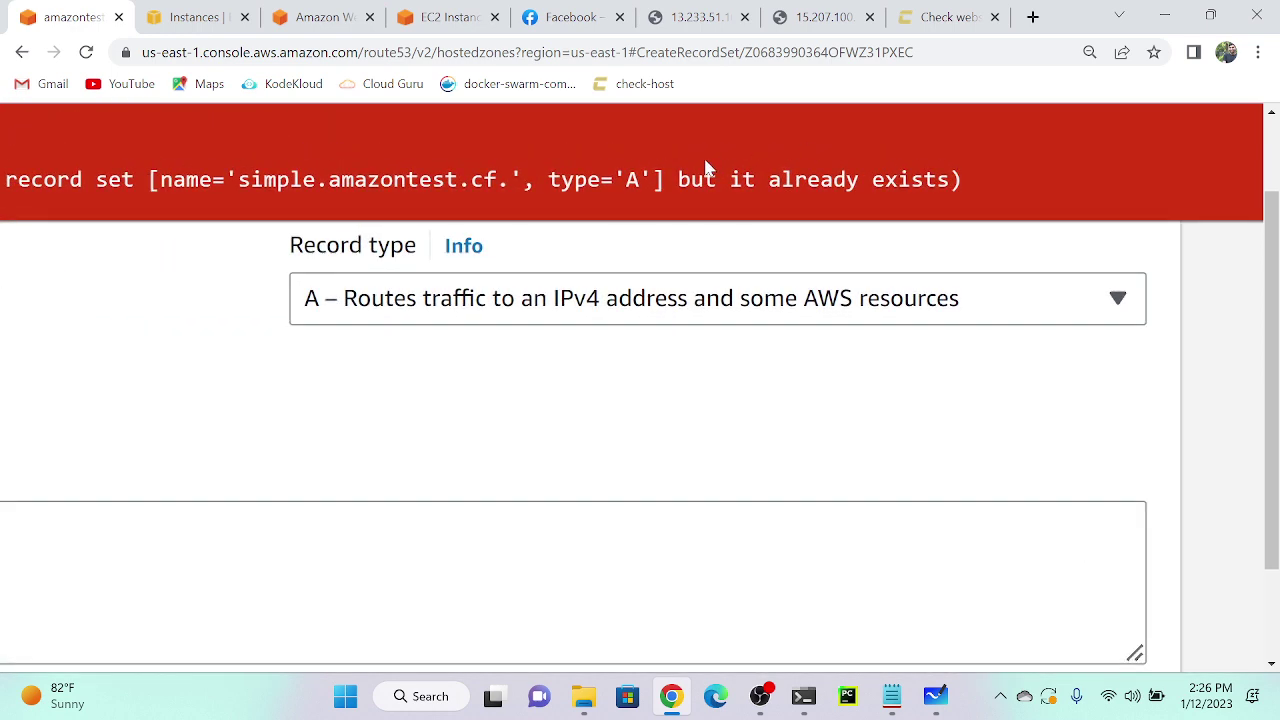
pyautogui.scroll(-3, 848, 215)
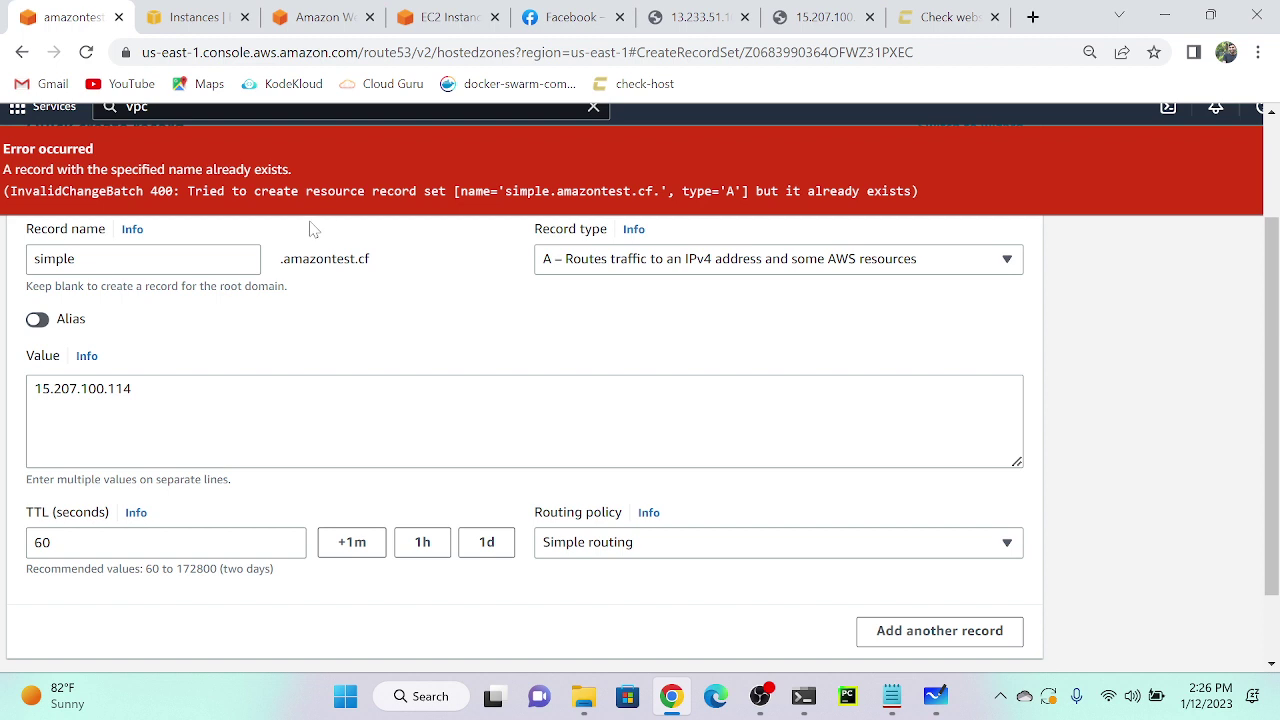
pyautogui.hscroll(-2, 311, 229)
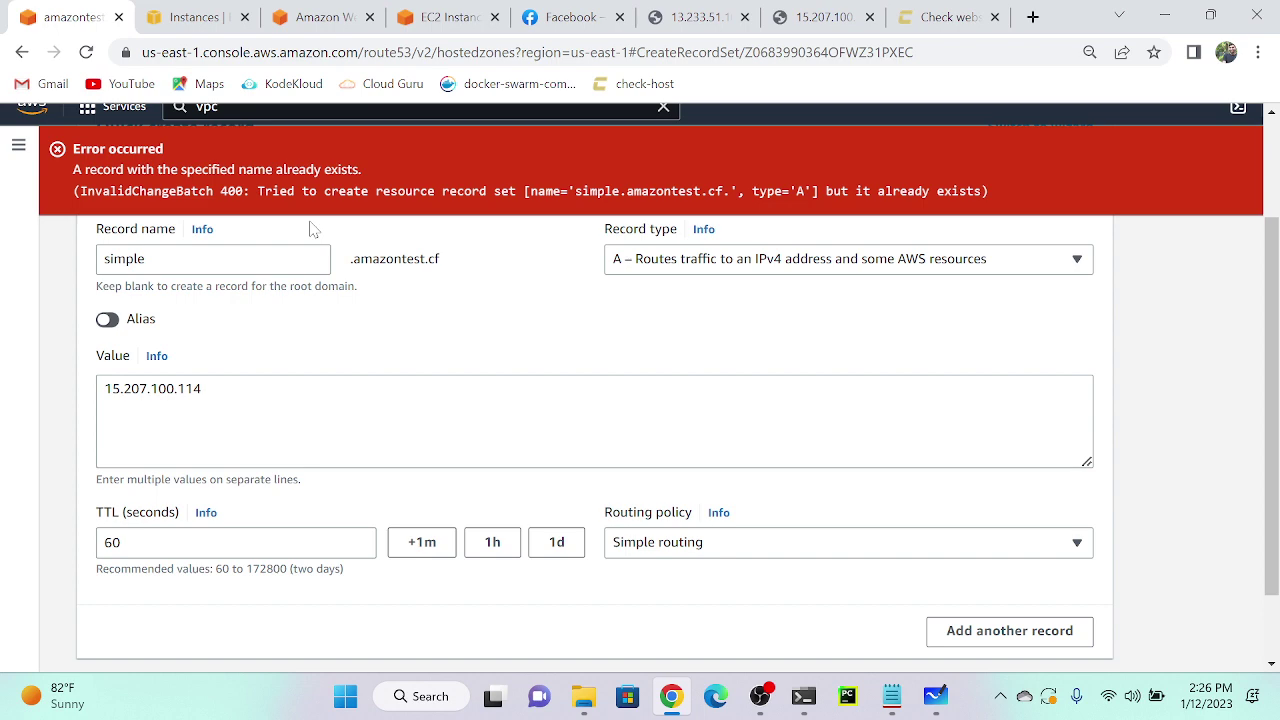
# Switch to Microsoft Whiteboard and examine the Multivalue Answer diagram mapping multivalue.amazontest.cf to two IP addresses.
pyautogui.click(936, 696)
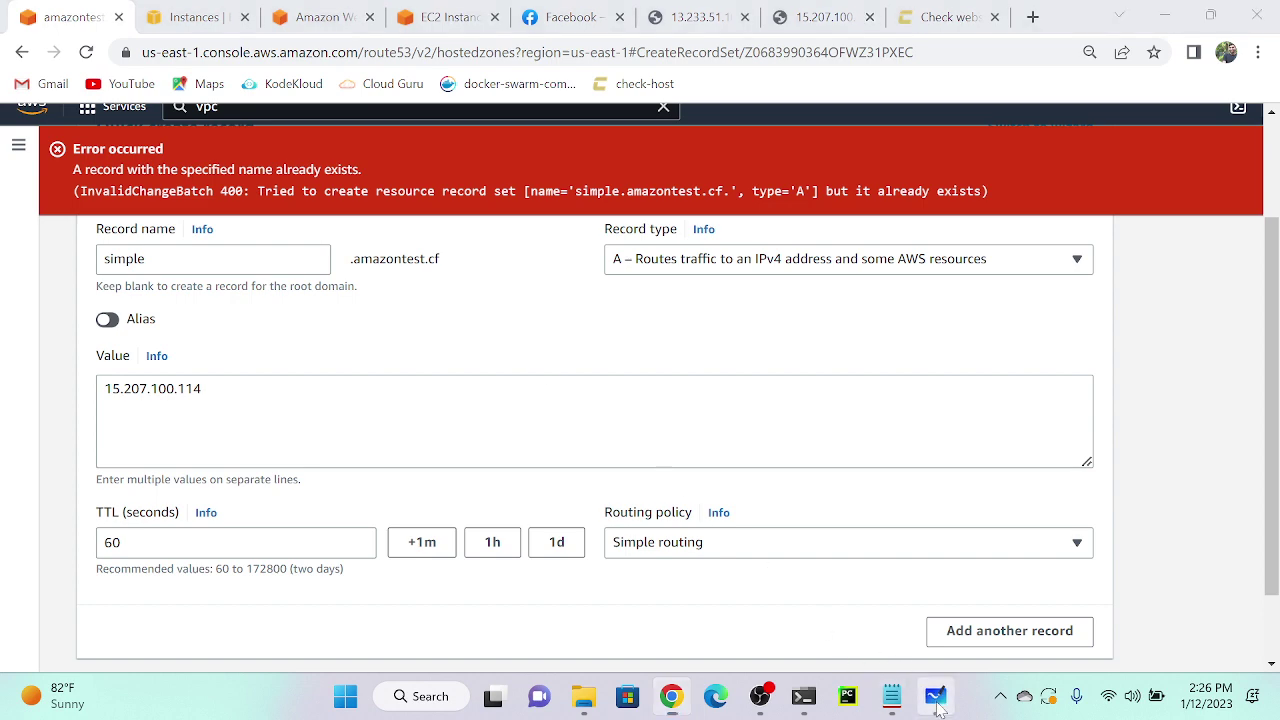
pyautogui.moveTo(257, 409); pyautogui.dragTo(714, 12)
pyautogui.moveTo(626, 143); pyautogui.dragTo(657, 74)
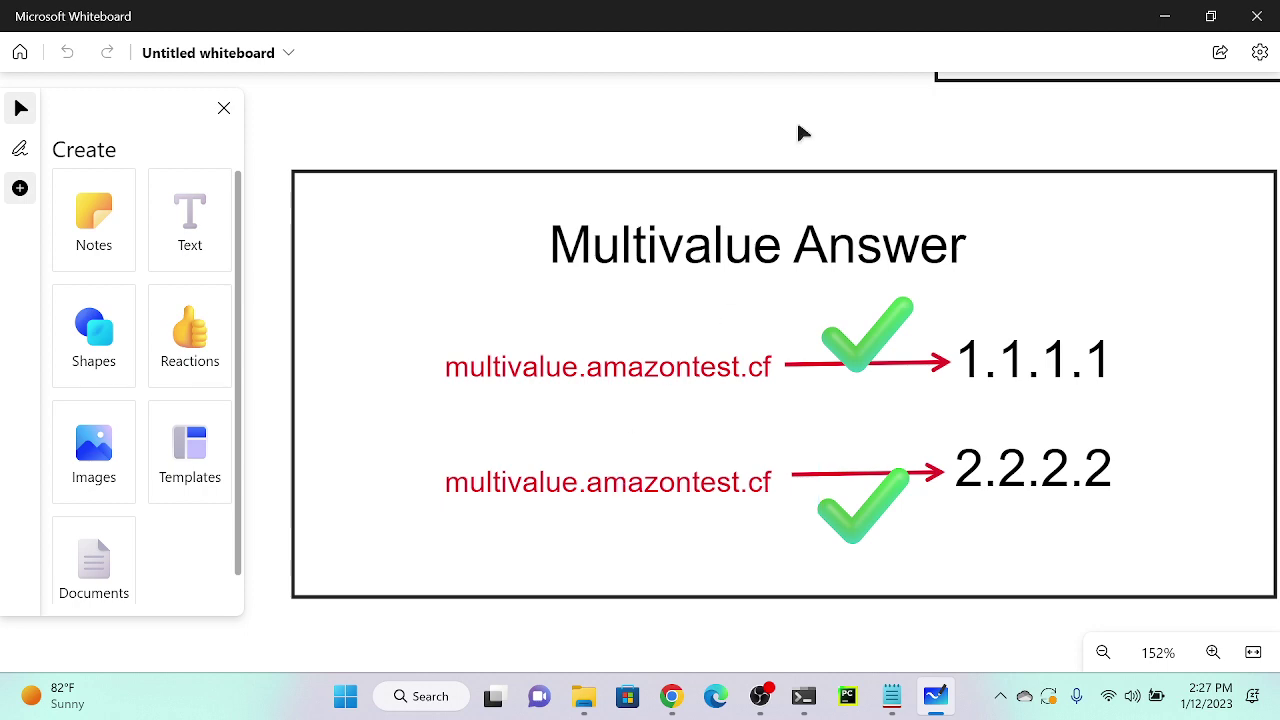
pyautogui.scroll(-5, 800, 131)
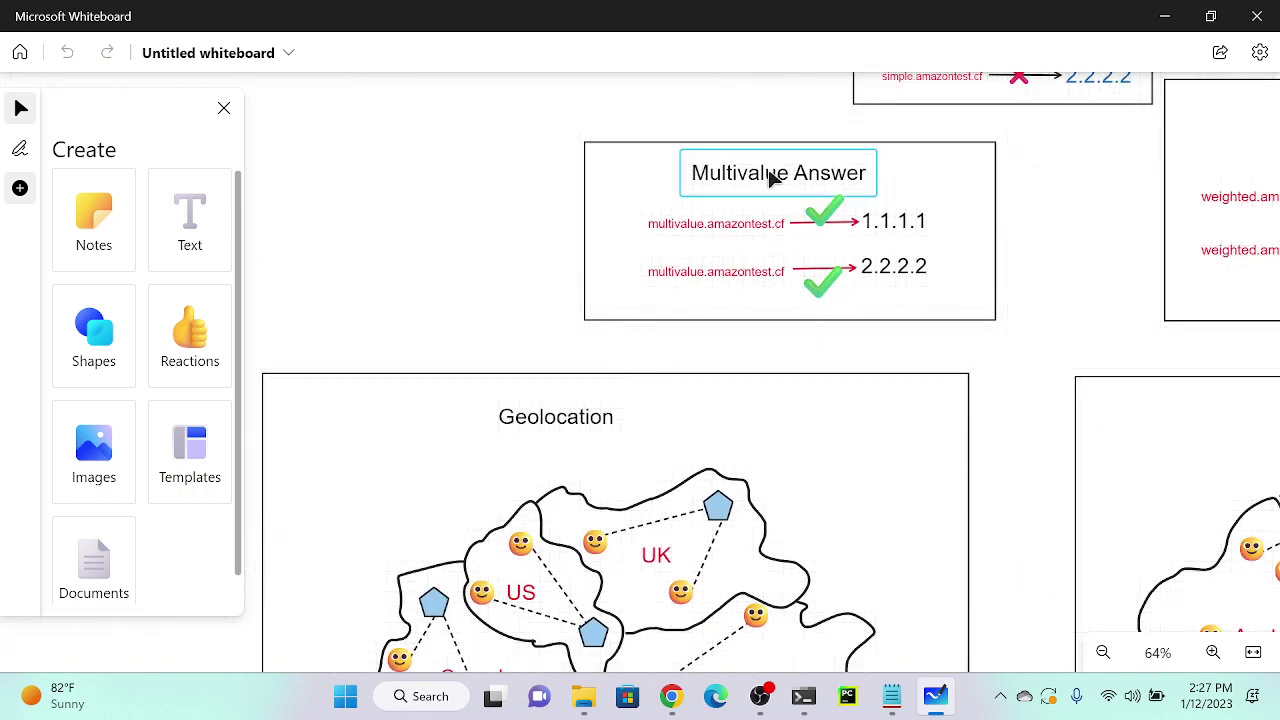
# Switch to Chrome and copy vm-1's public IPv4 address, 13.233.51.104, from the EC2 instances list.
pyautogui.click(671, 696)
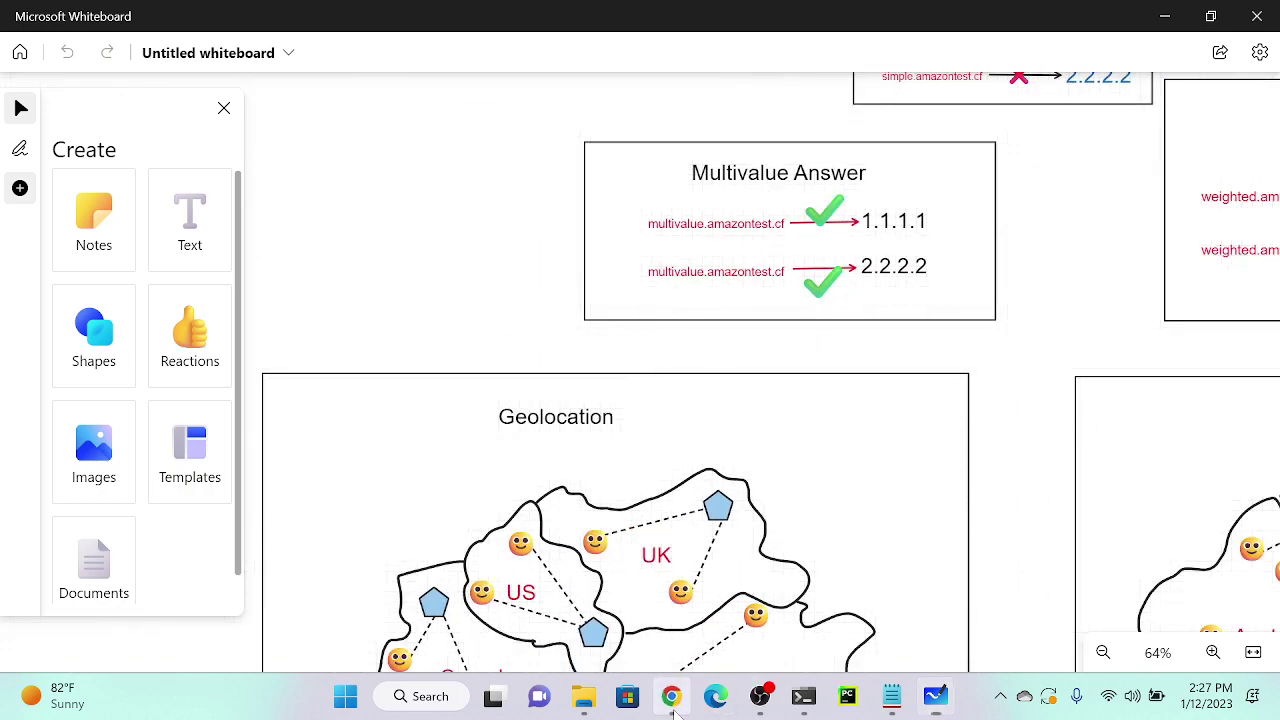
pyautogui.click(195, 17)
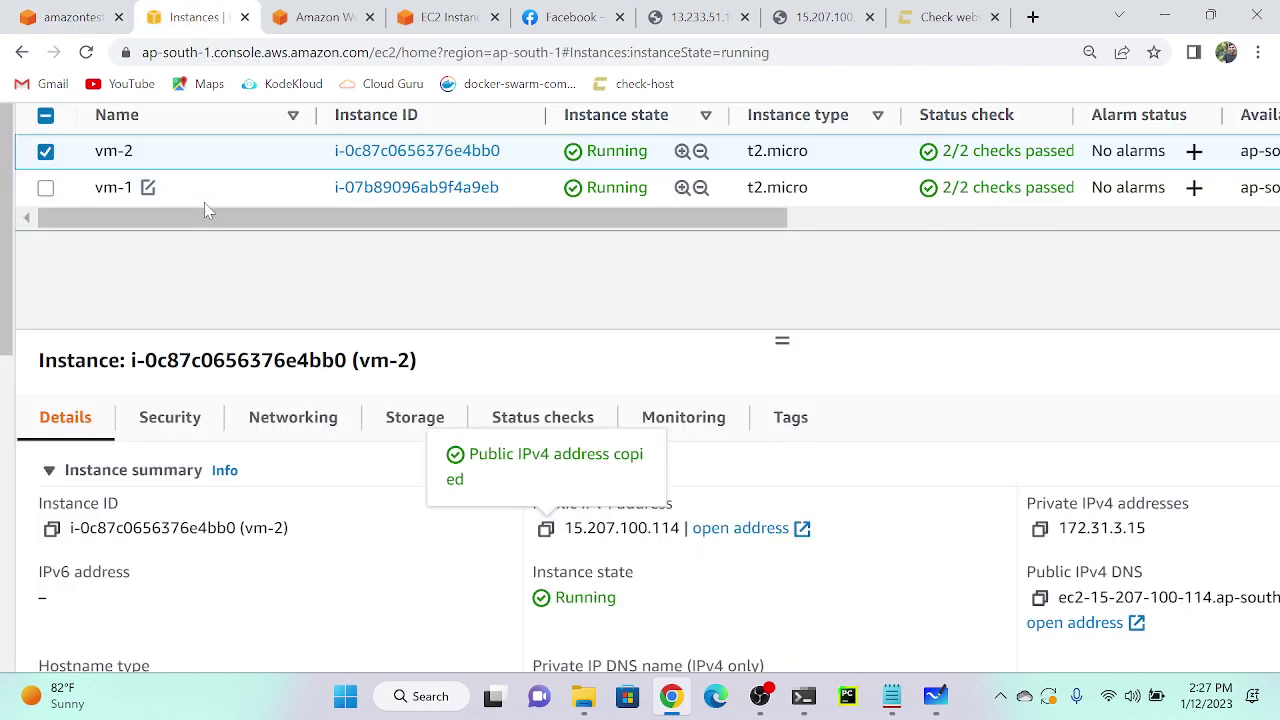
pyautogui.click(204, 202)
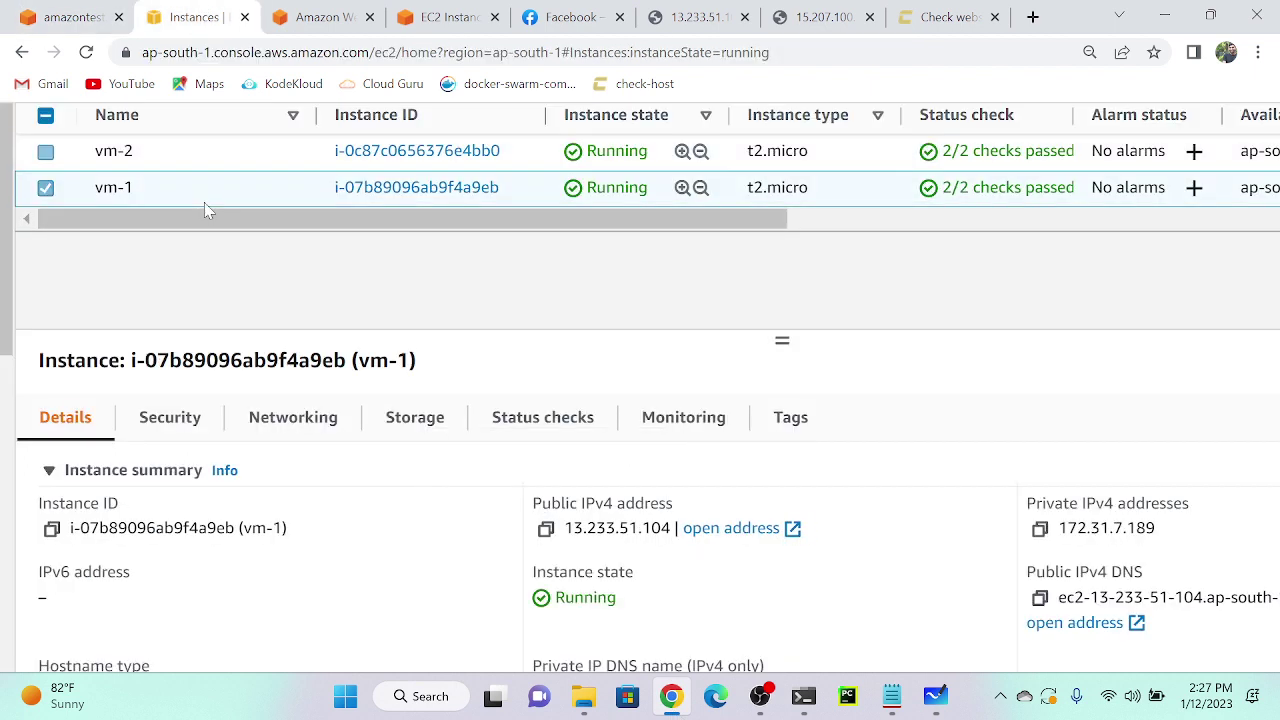
pyautogui.click(545, 529)
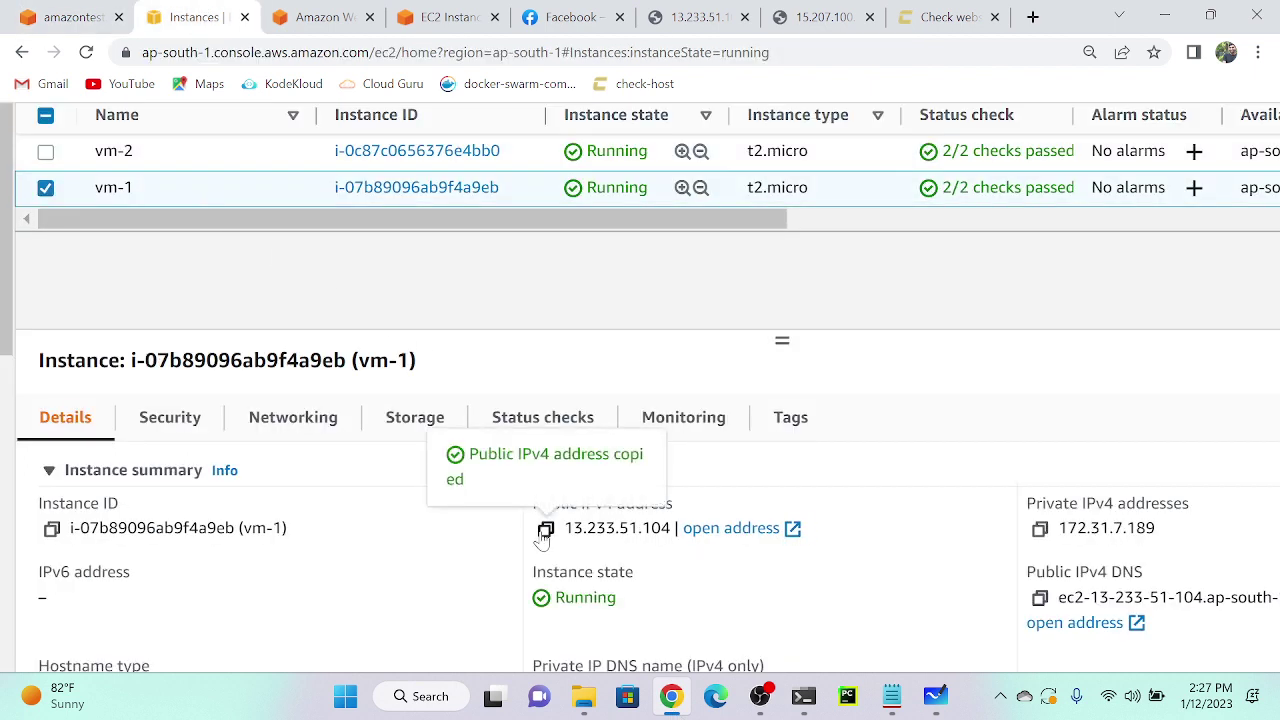
# Dismiss the error, abandon the duplicate simple record, and return to the amazontest.cf zone's records.
pyautogui.click(75, 28)
pyautogui.scroll(3, 514, 363)
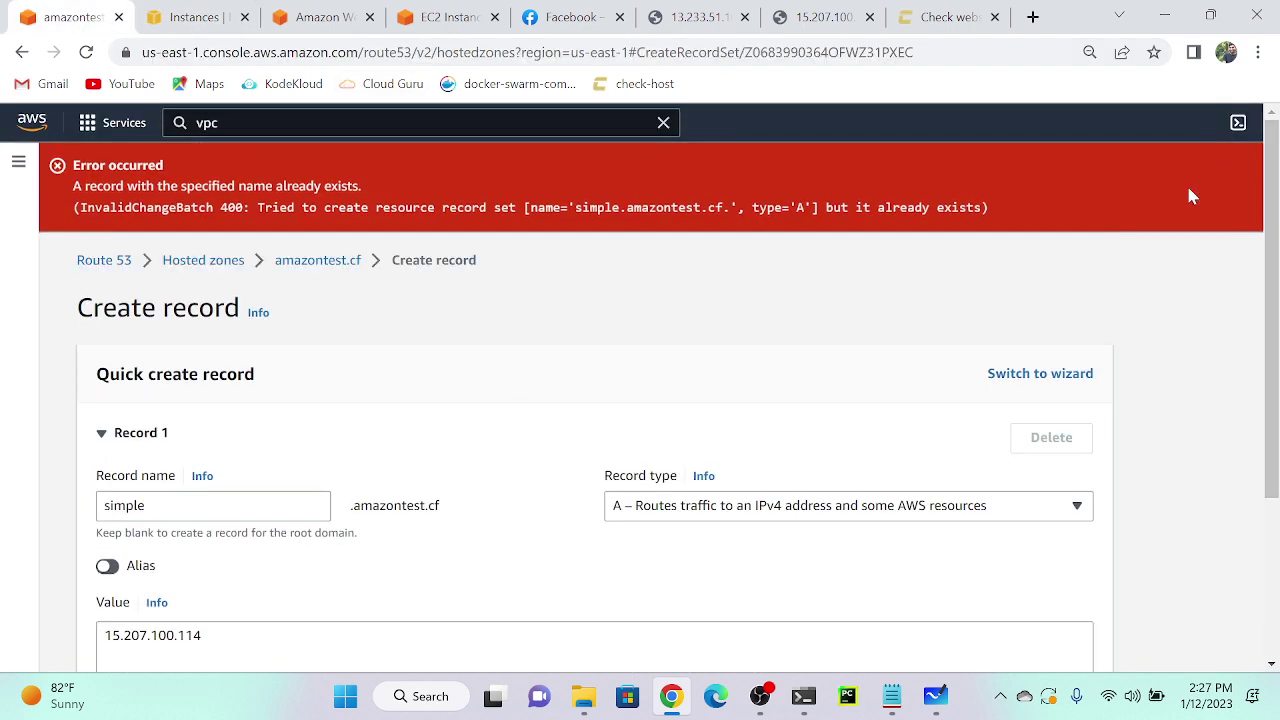
pyautogui.hotkey('ctrl', '-')
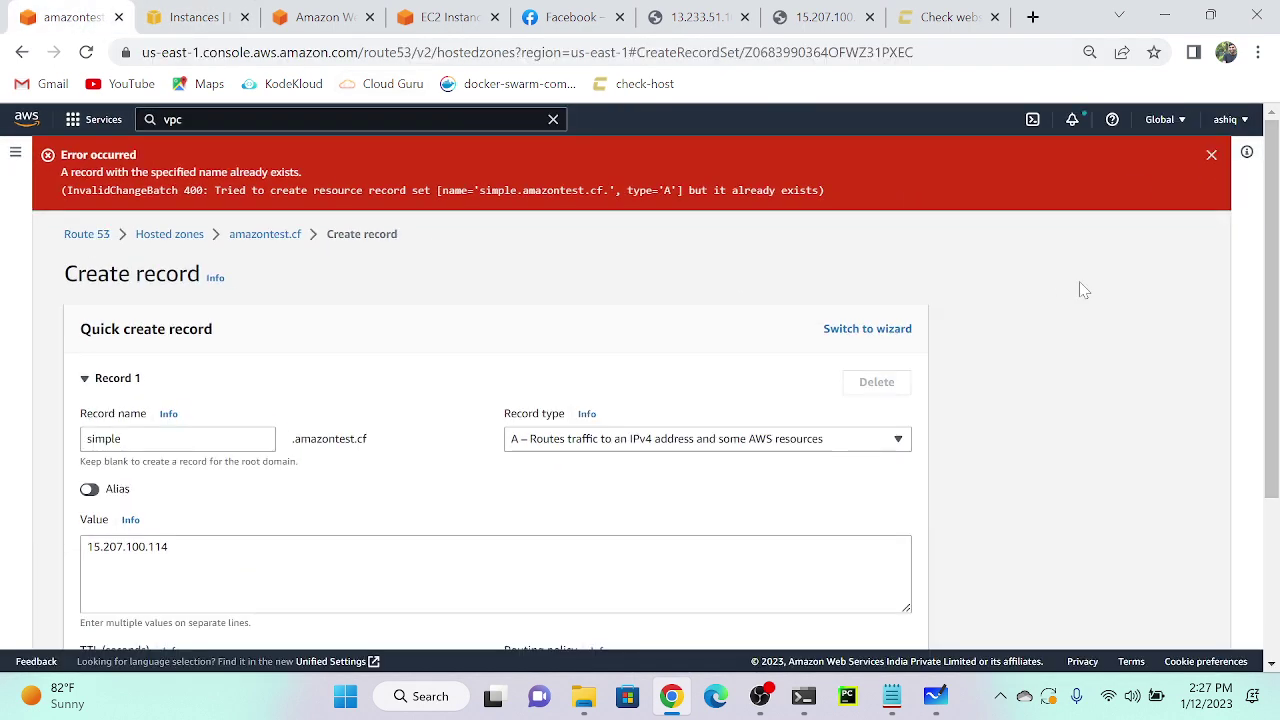
pyautogui.click(1214, 160)
pyautogui.click(257, 165)
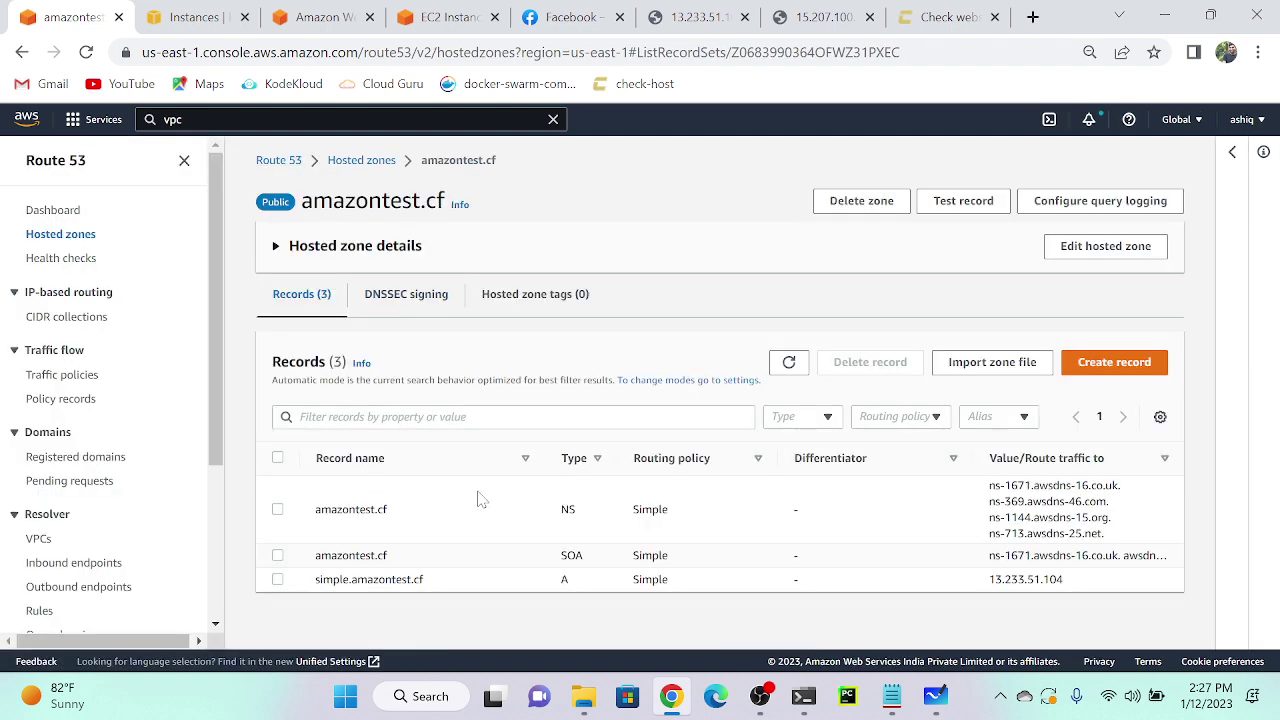
# Start a new A record in the amazontest.cf zone named multivalue, with vm-1's address 13.233.51.104 as its value.
pyautogui.click(1118, 368)
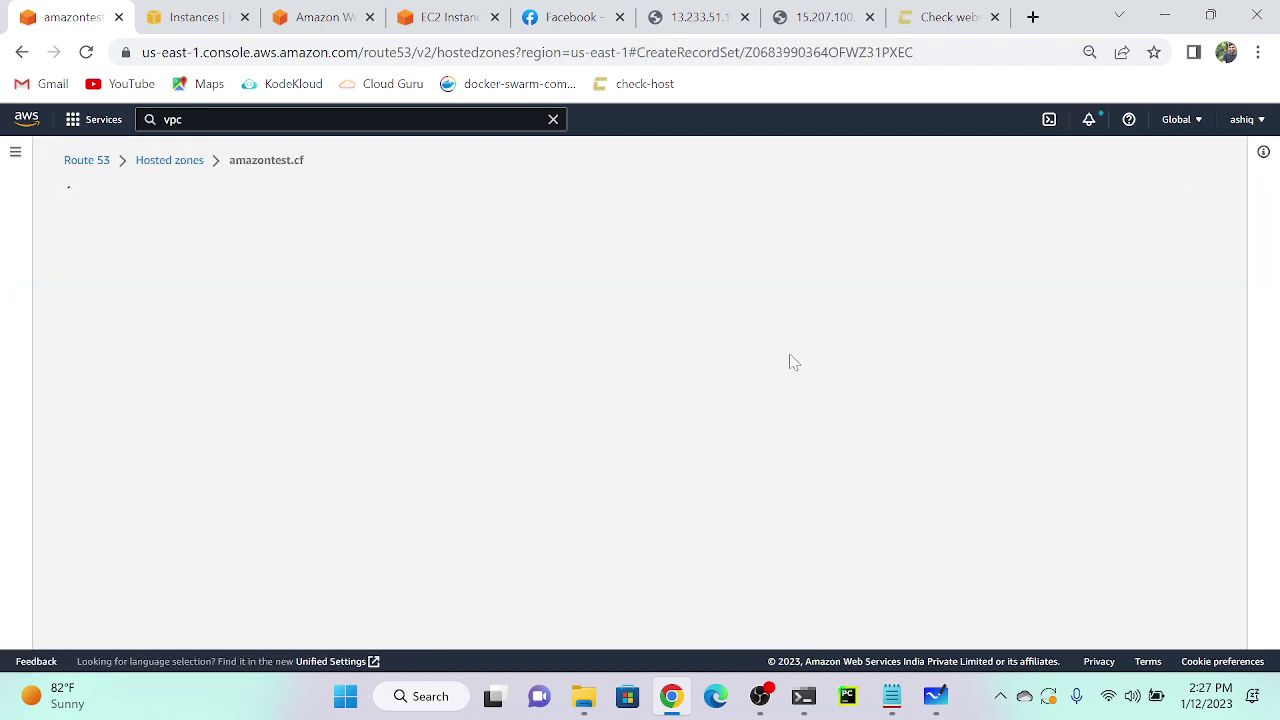
pyautogui.hotkey('ctrl', '+')
pyautogui.hotkey('ctrl', '+')
pyautogui.hotkey('ctrl', '+')
pyautogui.hotkey('ctrl', '+')
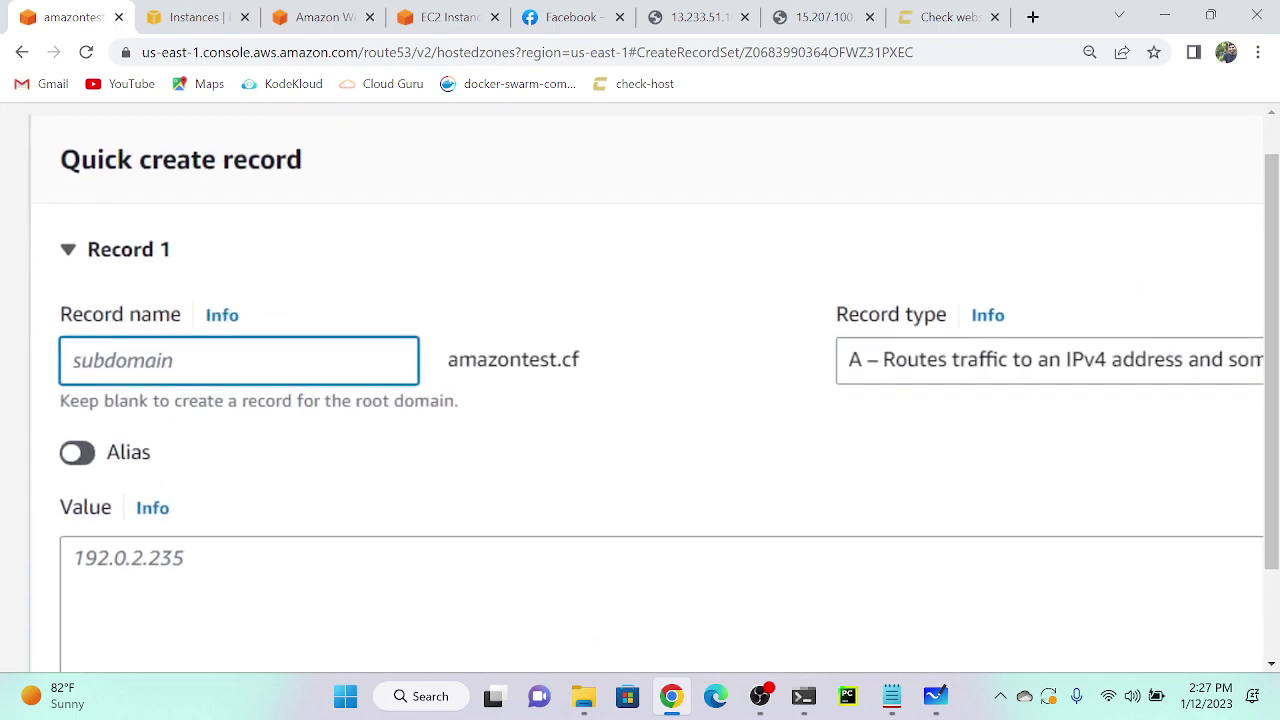
pyautogui.write('multivalue')
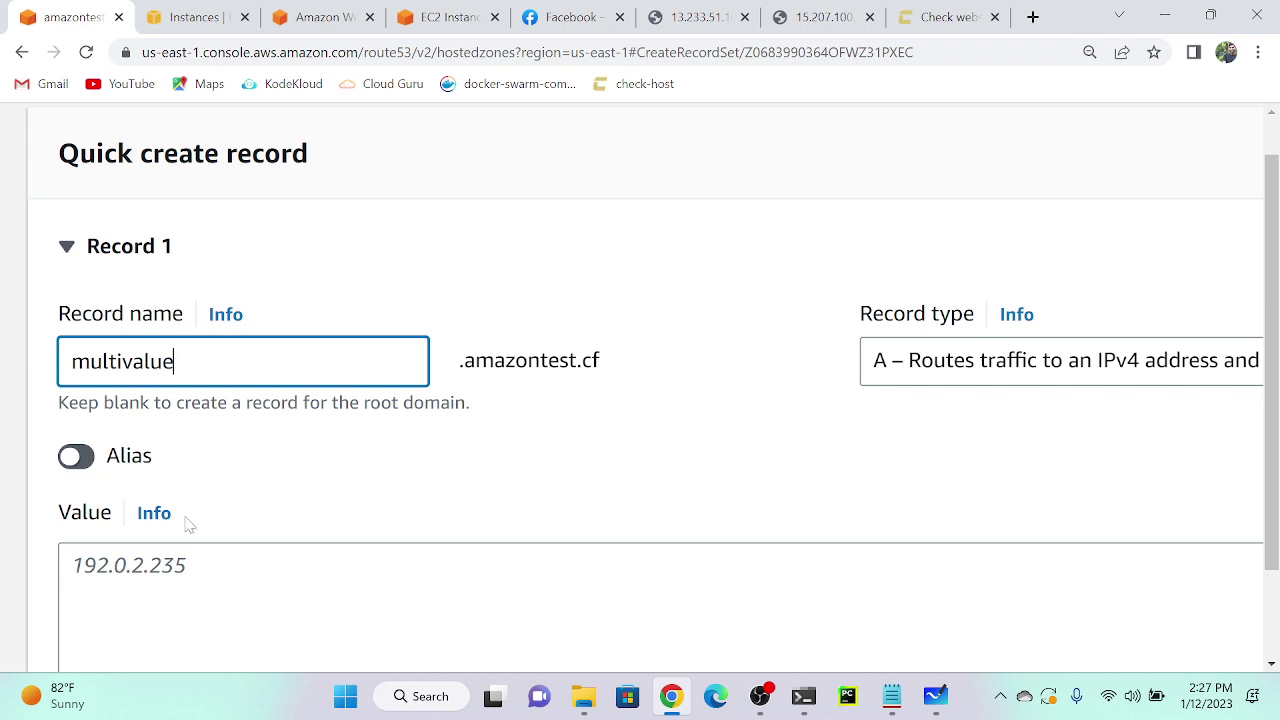
pyautogui.click(189, 565)
pyautogui.hotkey('ctrl', 'v')
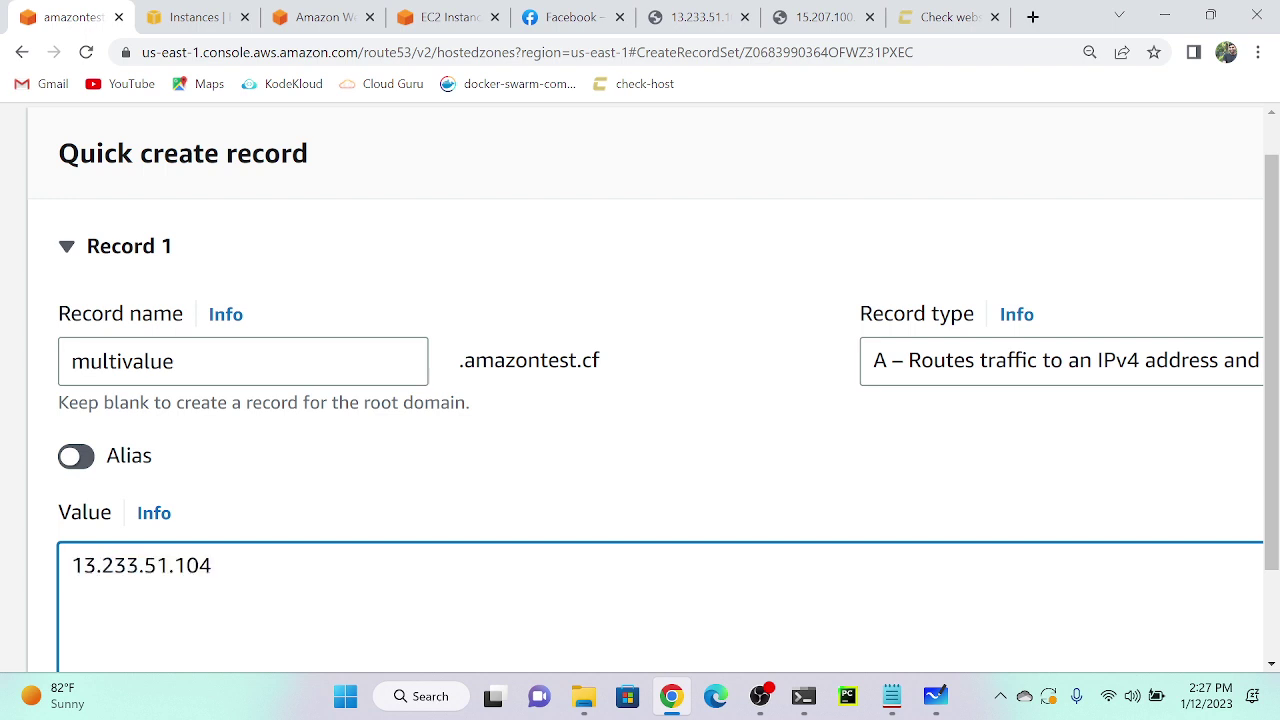
# Set the multivalue record's TTL to 60 seconds and its routing policy to Multivalue answer.
pyautogui.scroll(-3, 640, 400)
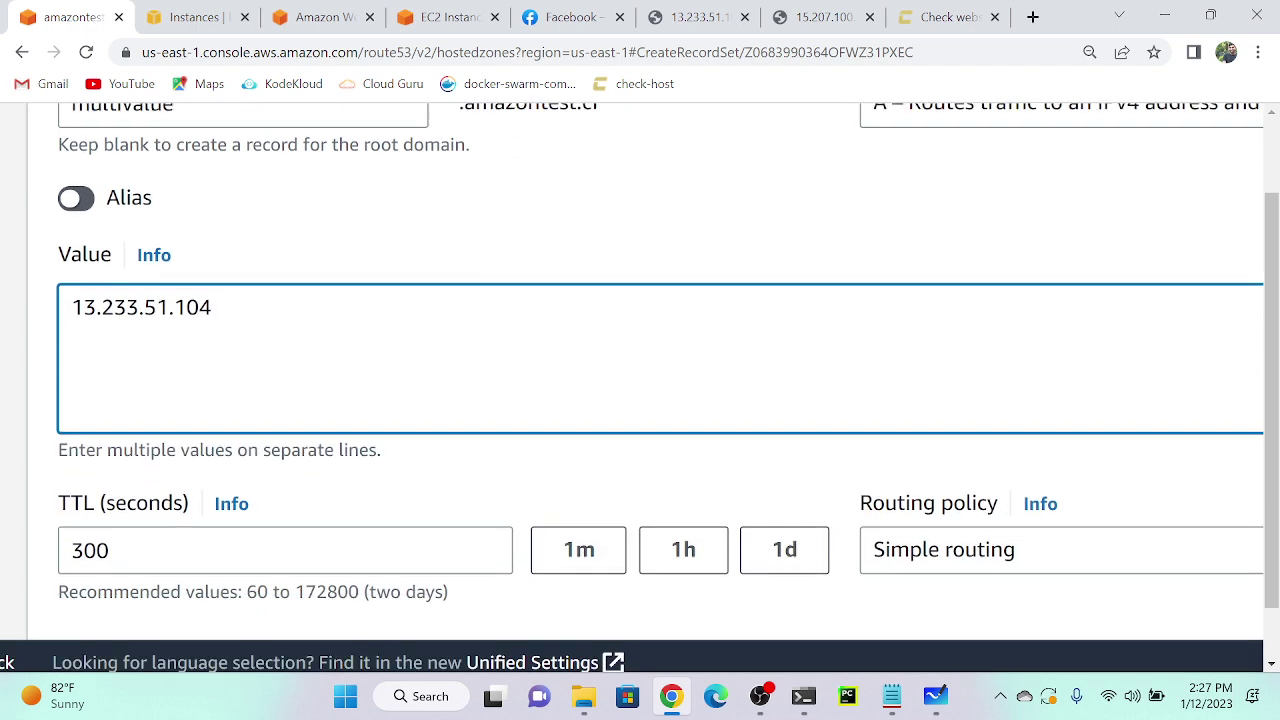
pyautogui.click(588, 552)
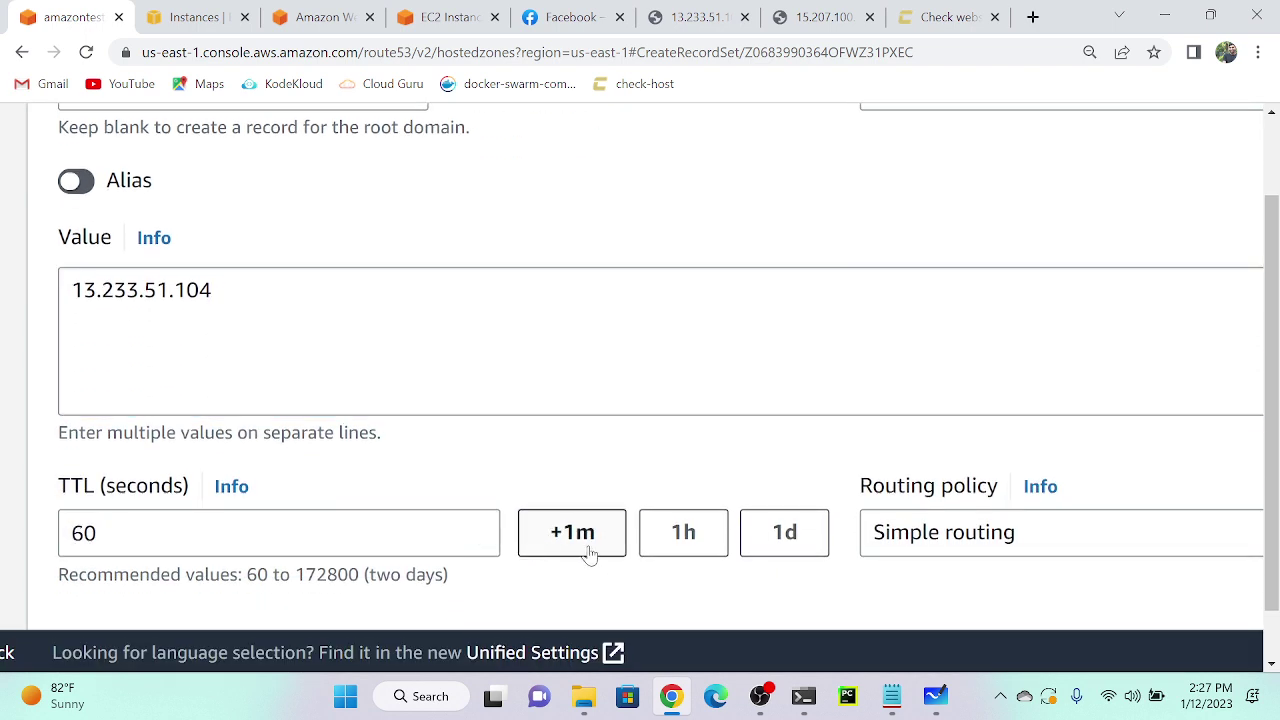
pyautogui.click(975, 533)
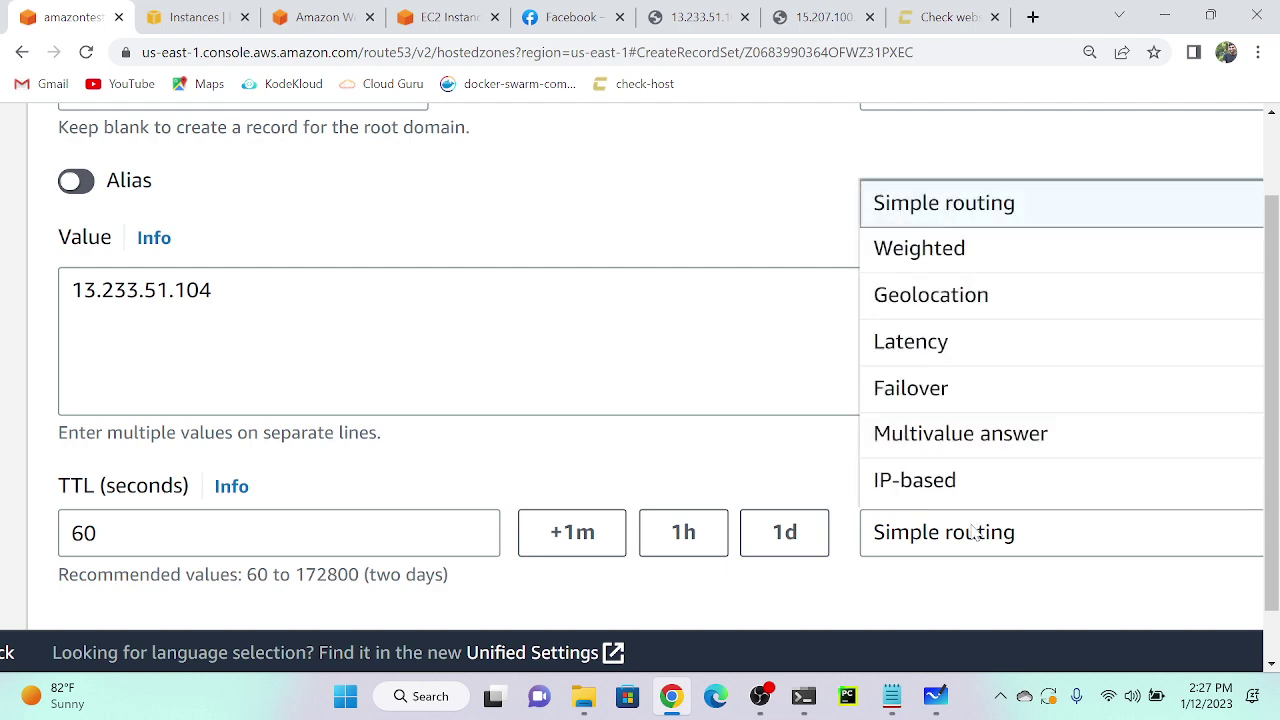
pyautogui.click(965, 447)
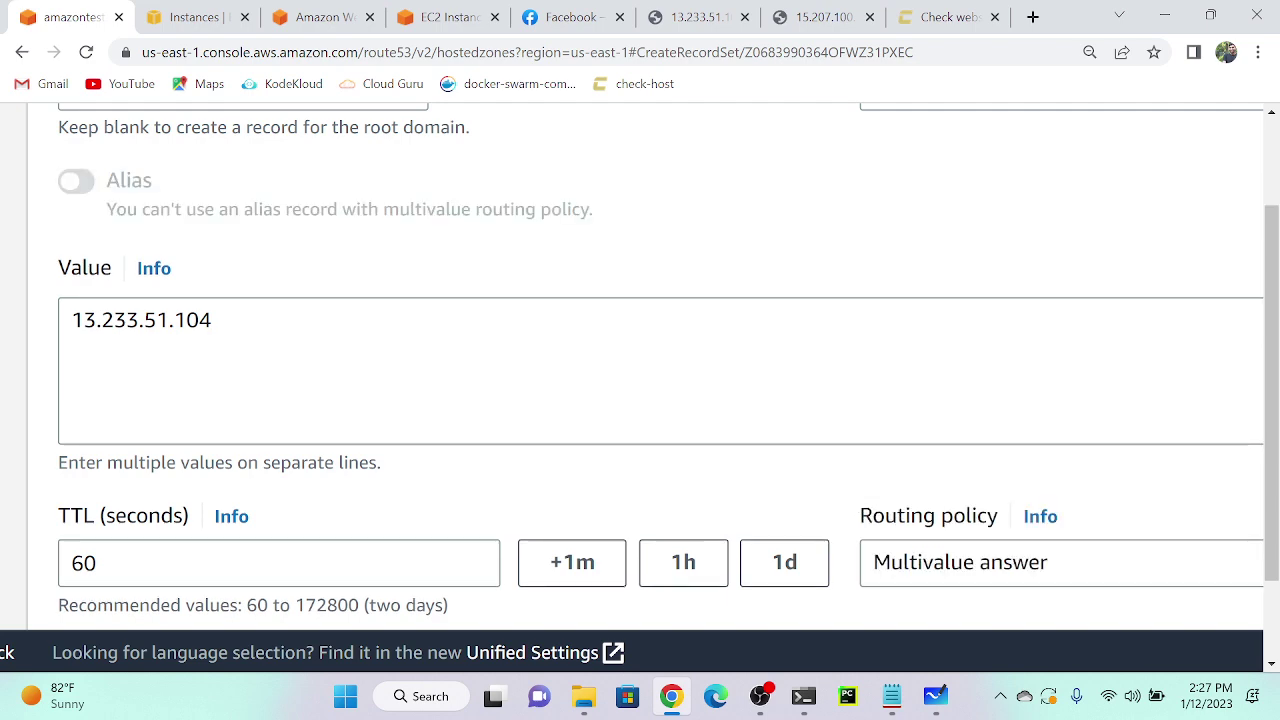
# Set the multivalue record's Record ID to 1 and create the record.
pyautogui.hotkey('ctrl', '0')
pyautogui.scroll(-1, 614, 266)
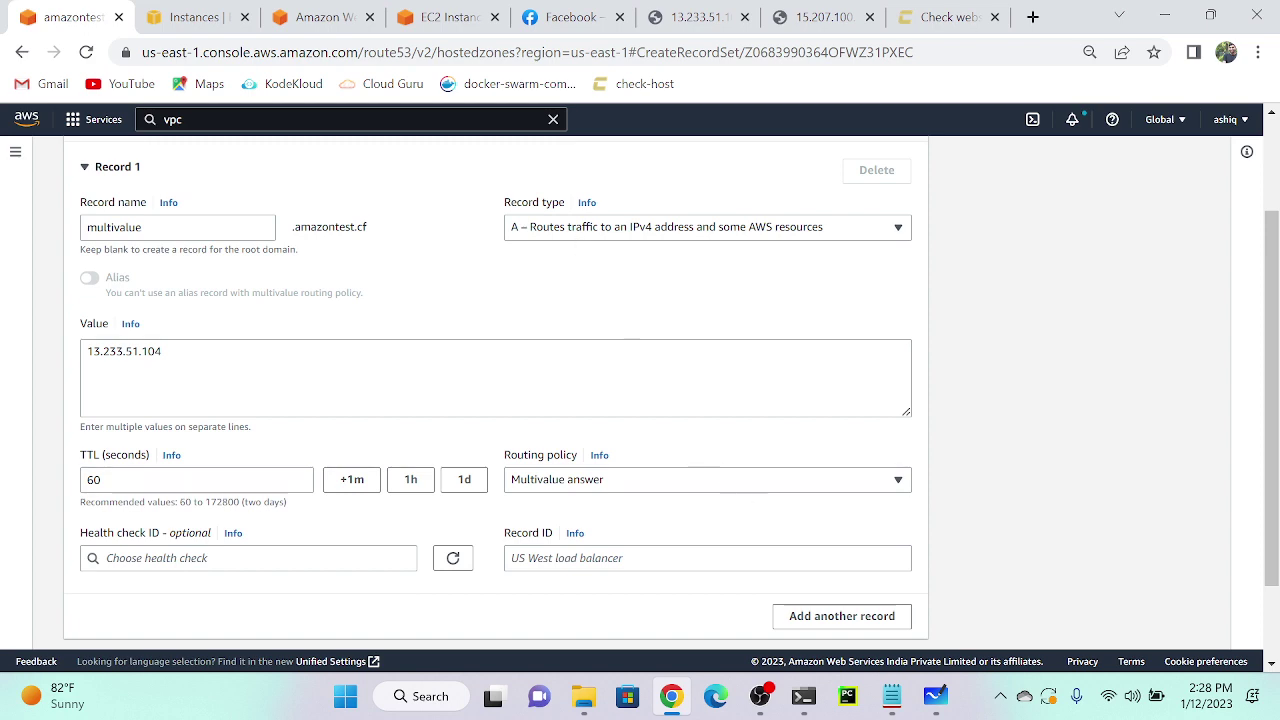
pyautogui.scroll(-1, 760, 450)
pyautogui.click(894, 564)
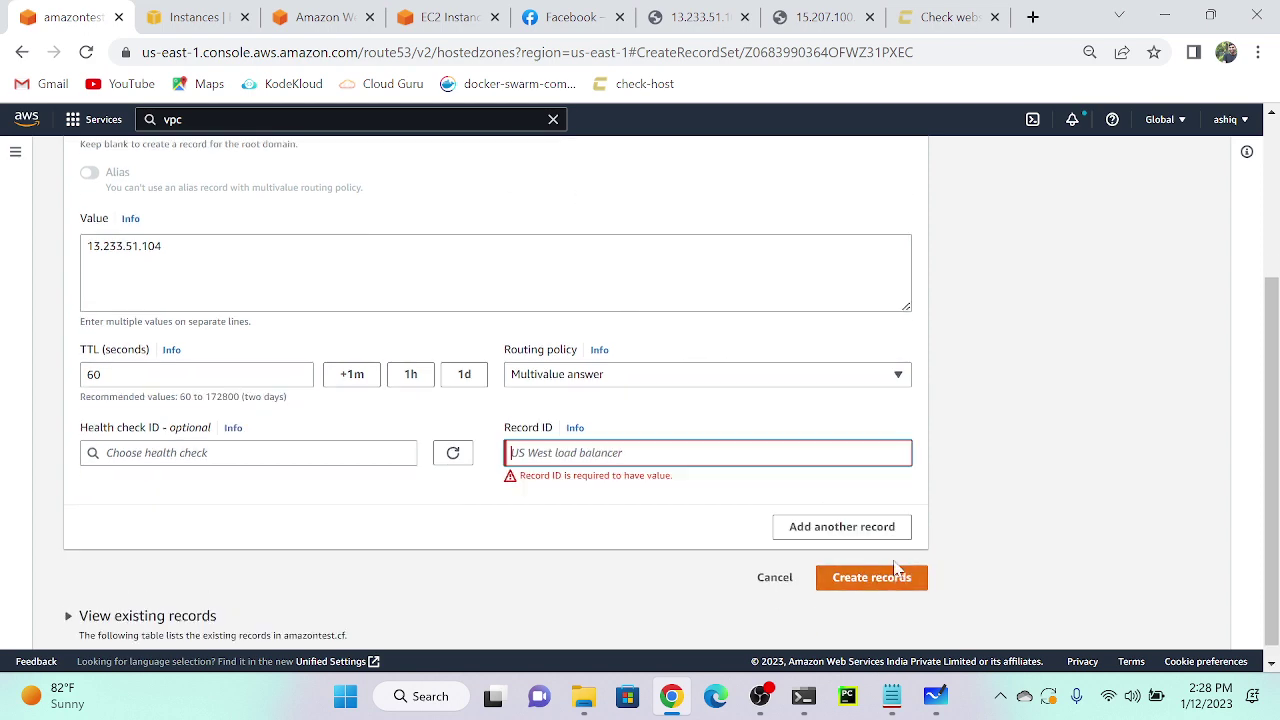
pyautogui.hotkey('ctrl', '+')
pyautogui.hotkey('ctrl', '+')
pyautogui.hotkey('ctrl', '+')
pyautogui.hotkey('ctrl', '+')
pyautogui.hotkey('ctrl', '+')
pyautogui.hotkey('ctrl', '+')
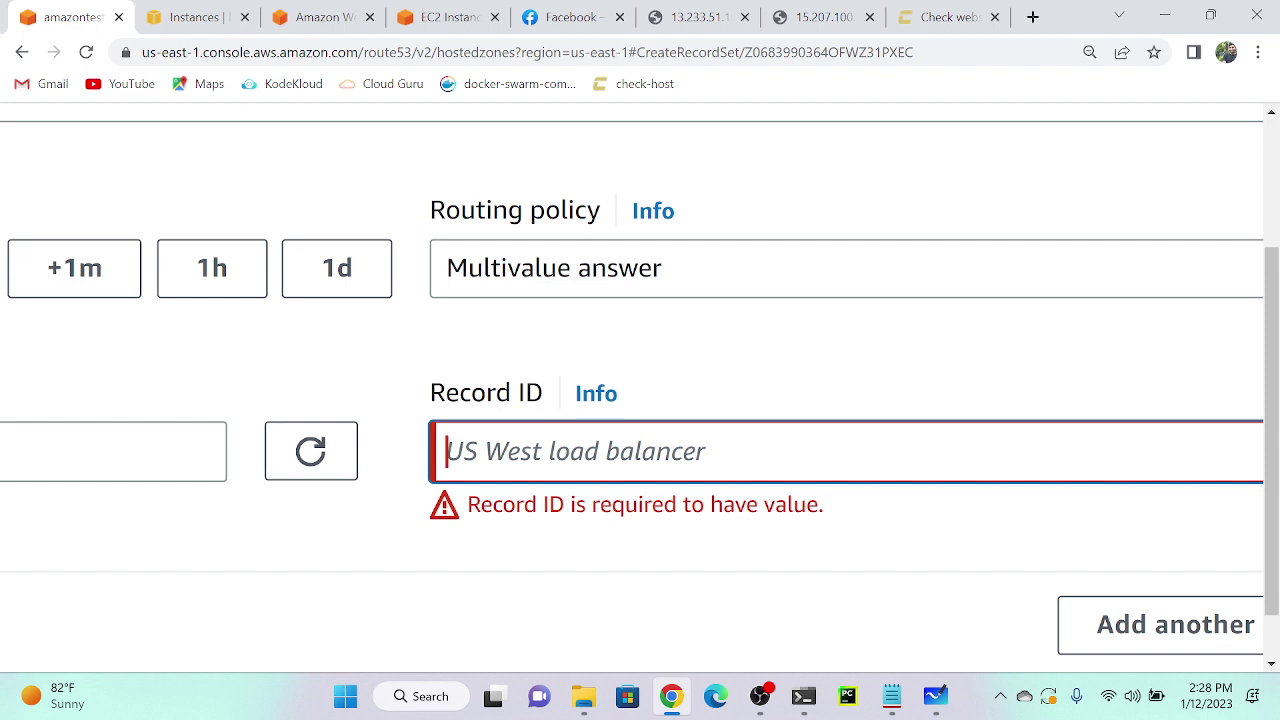
pyautogui.write('1')
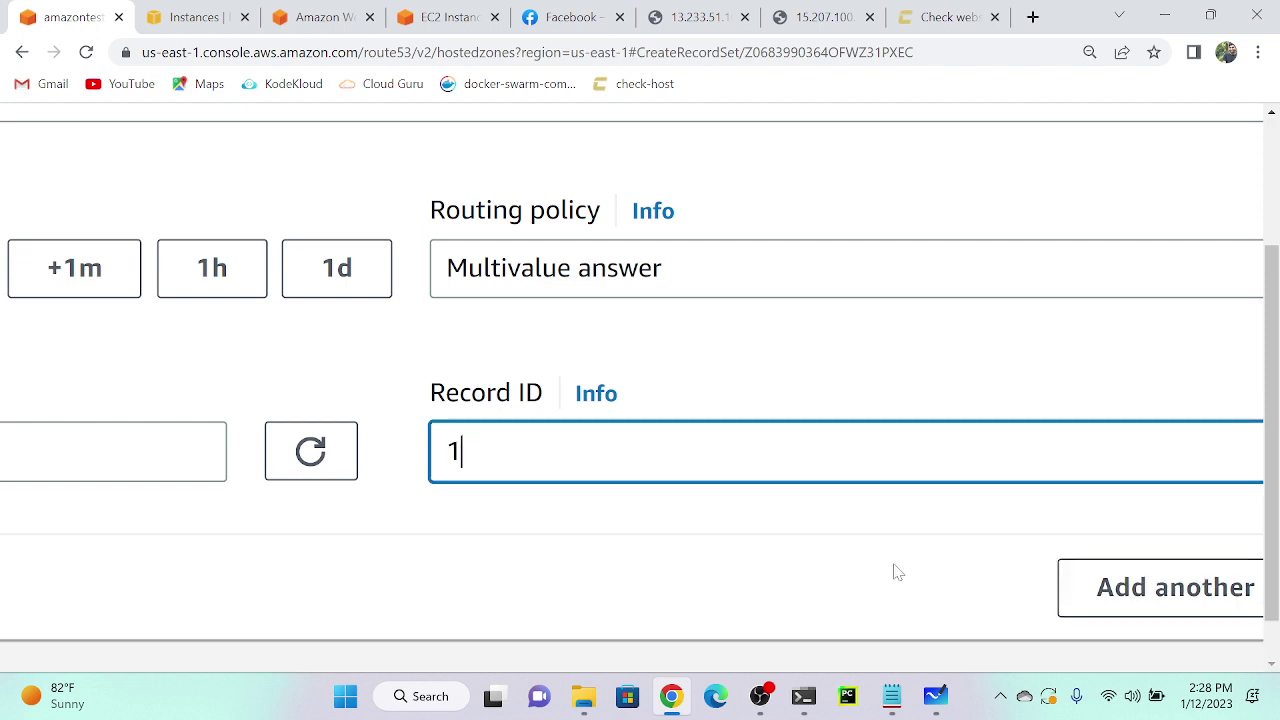
pyautogui.hotkey('ctrl', '-')
pyautogui.hotkey('ctrl', '-')
pyautogui.hotkey('ctrl', '-')
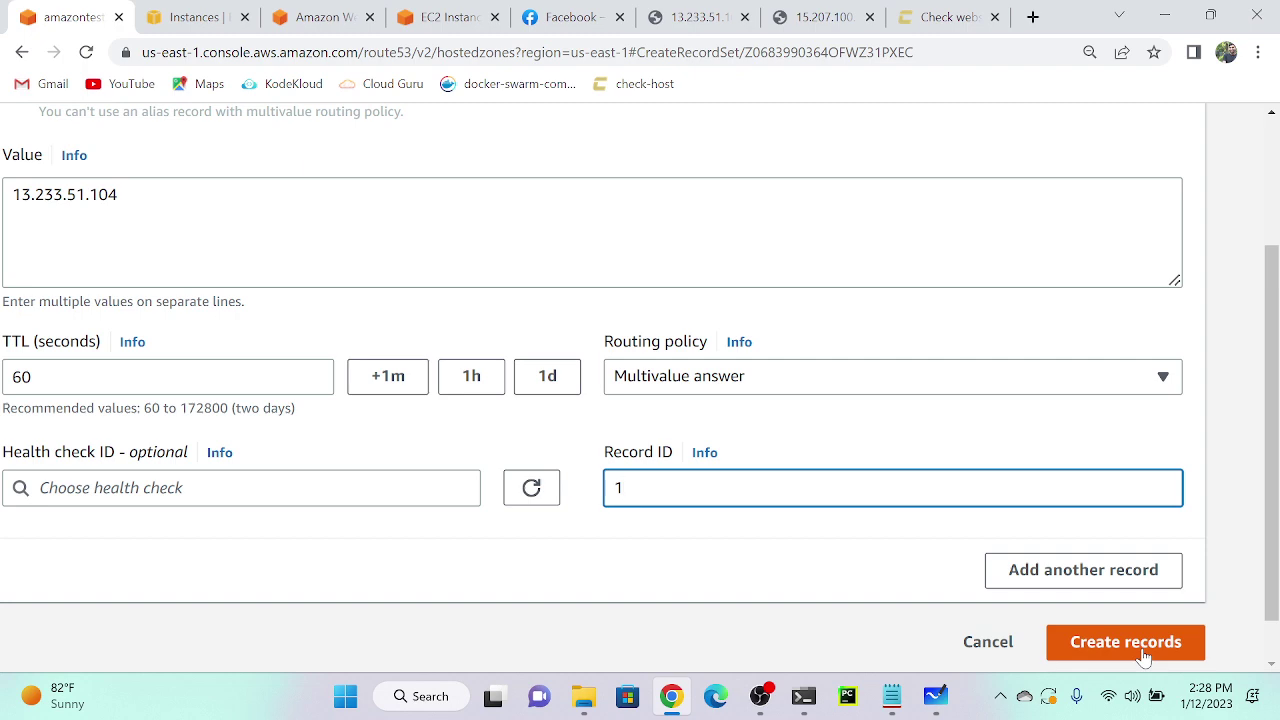
pyautogui.click(1126, 642)
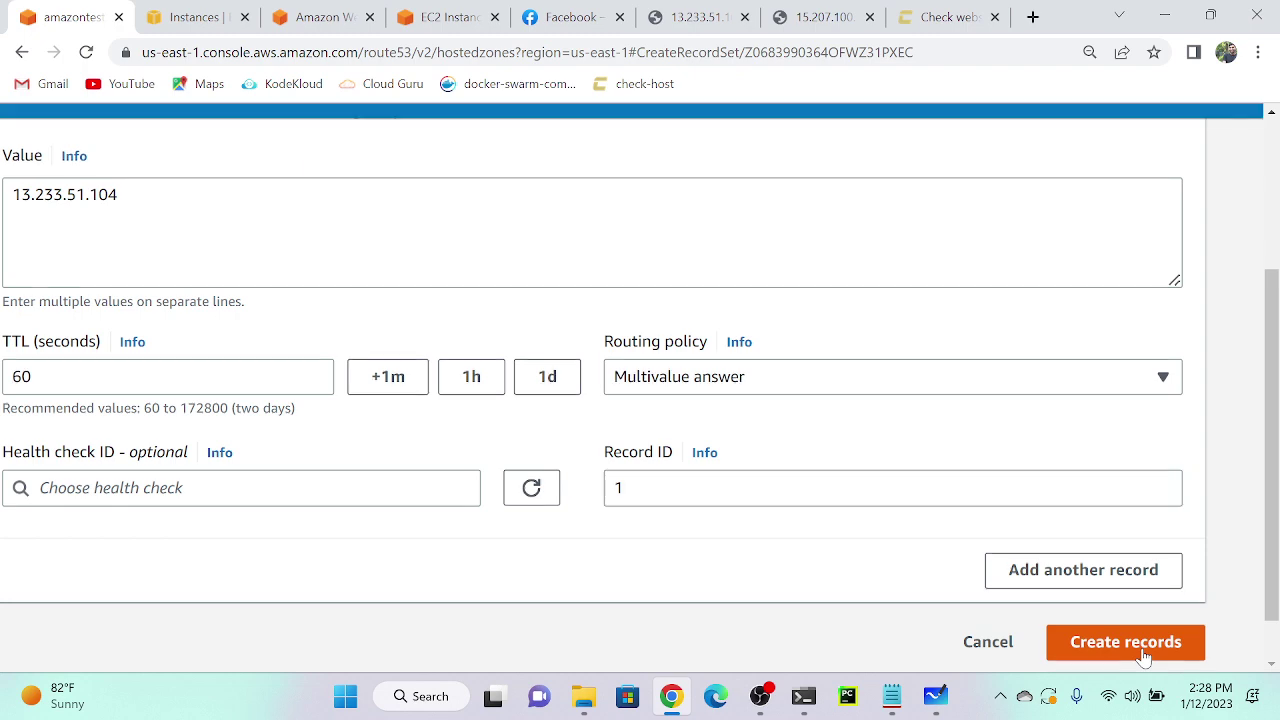
# Examine the multivalue record's routing policy and value in the amazontest.cf zone's records list.
pyautogui.hotkey('ctrl', '-')
pyautogui.hotkey('ctrl', '-')
pyautogui.hotkey('ctrl', '-')
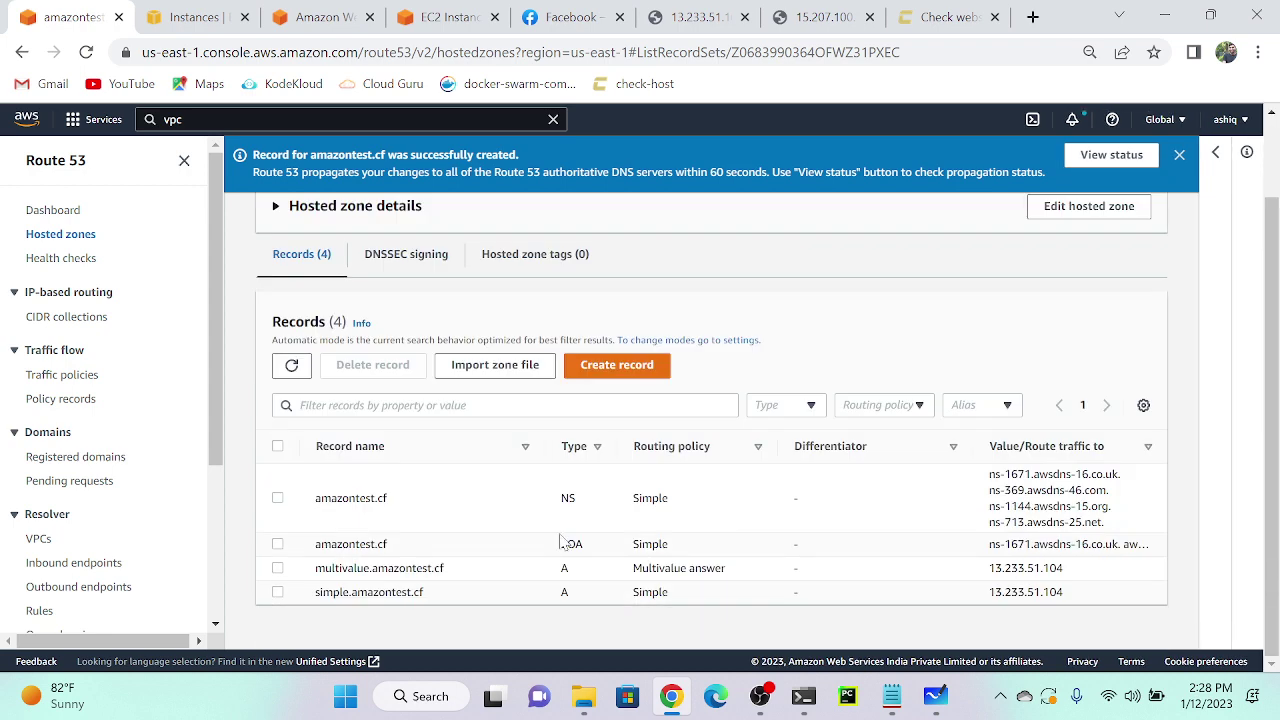
pyautogui.hotkey('ctrl', '+')
pyautogui.hotkey('ctrl', '+')
pyautogui.hotkey('ctrl', '+')
pyautogui.scroll(-5, 333, 590)
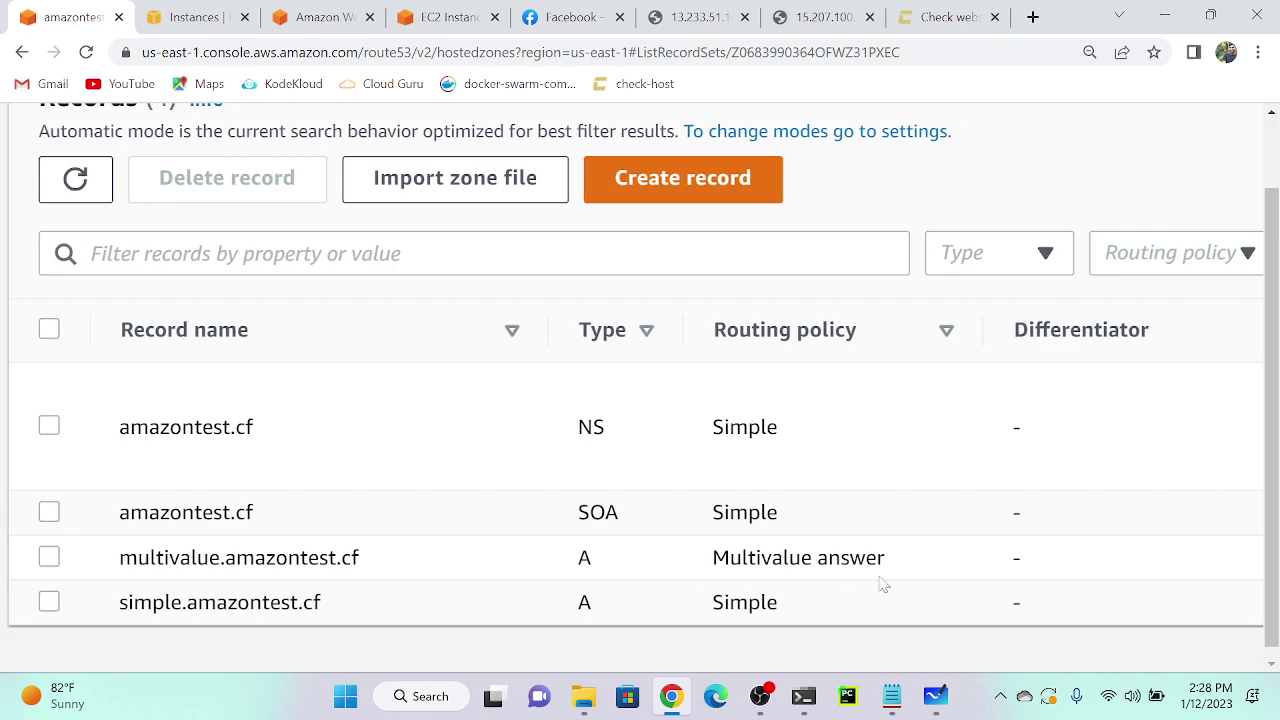
pyautogui.hscroll(4, 884, 585)
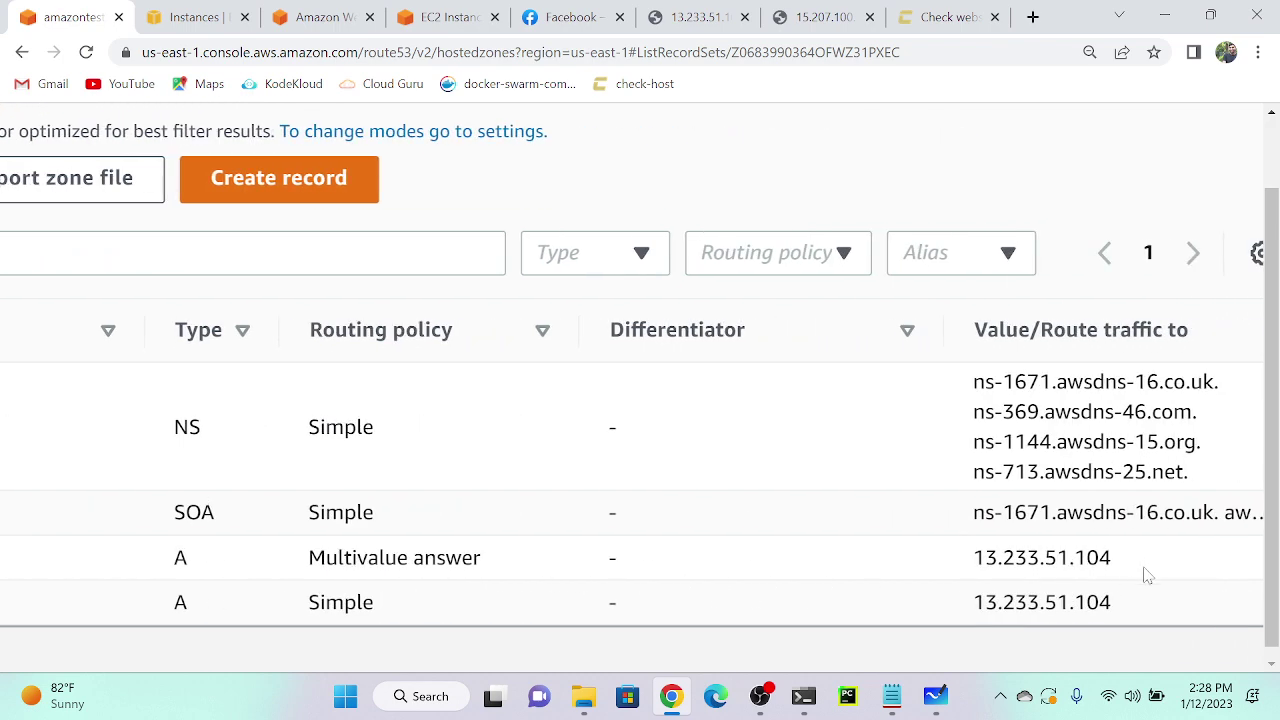
pyautogui.hotkey('ctrl', '0')
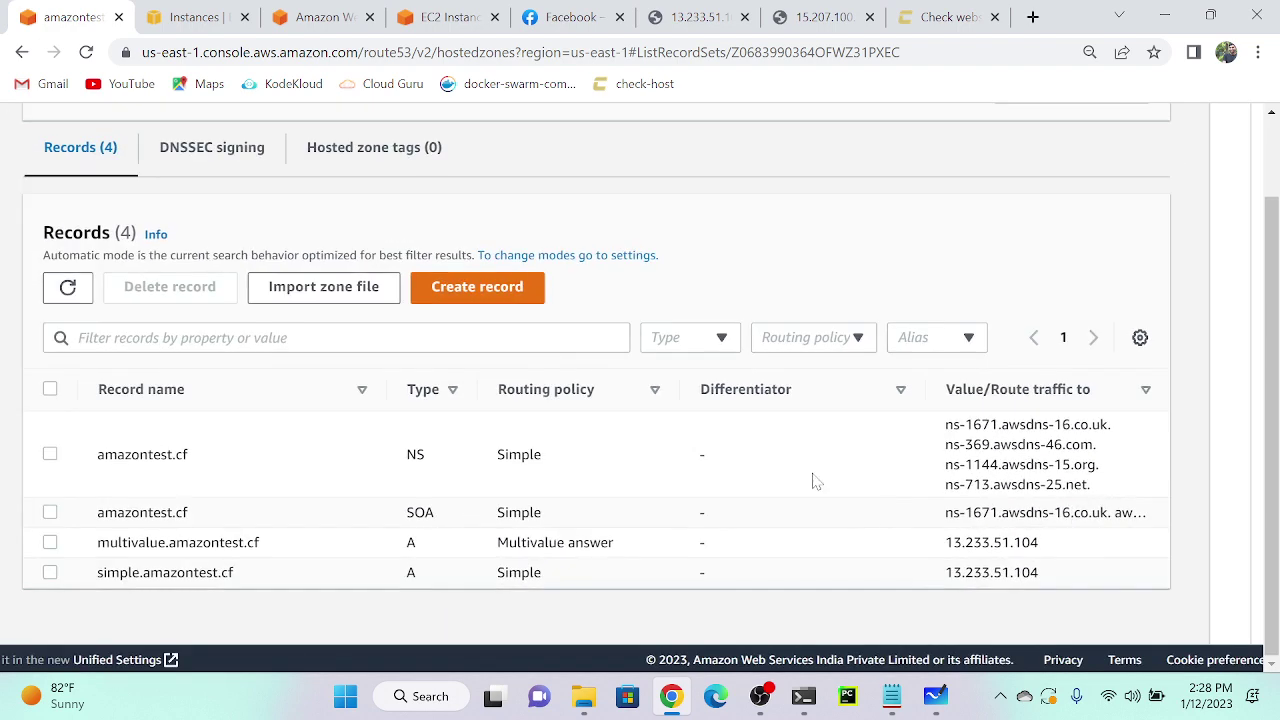
# Start another record in the amazontest.cf zone and copy vm-2's public IPv4 address, 15.207.100.114, from the EC2 instances list.
pyautogui.click(466, 289)
pyautogui.click(195, 17)
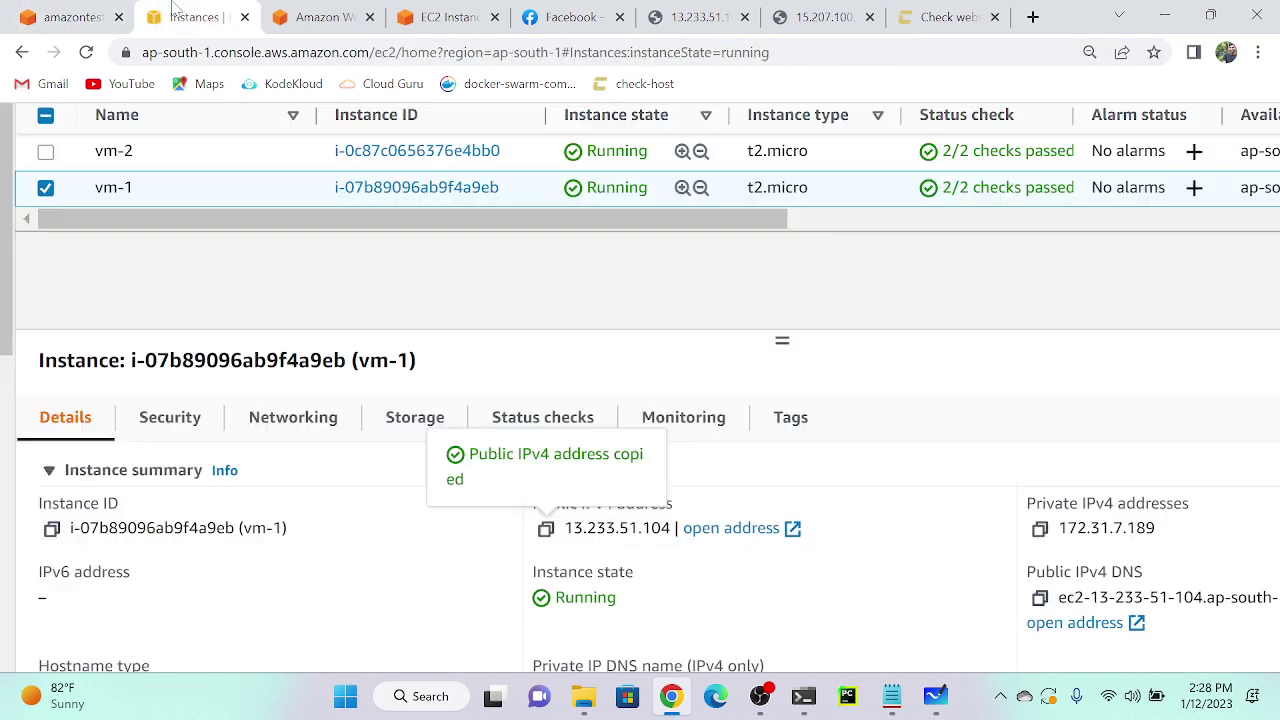
pyautogui.click(196, 157)
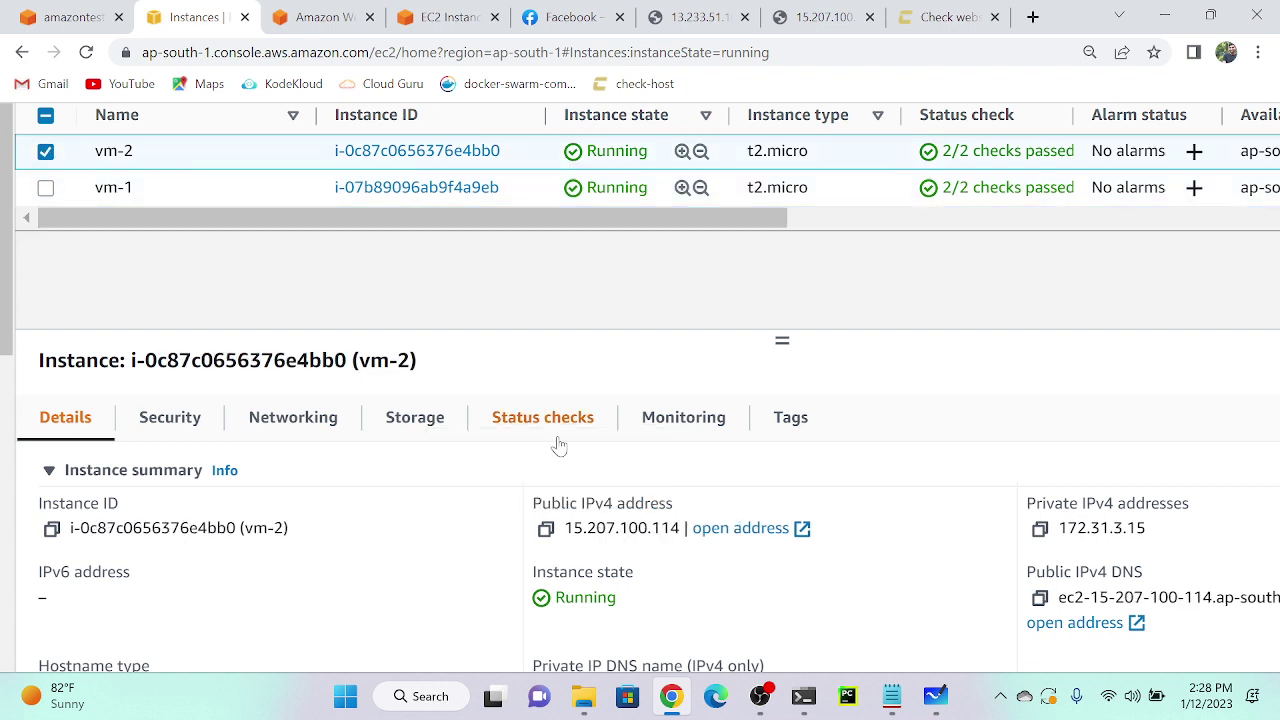
pyautogui.click(545, 528)
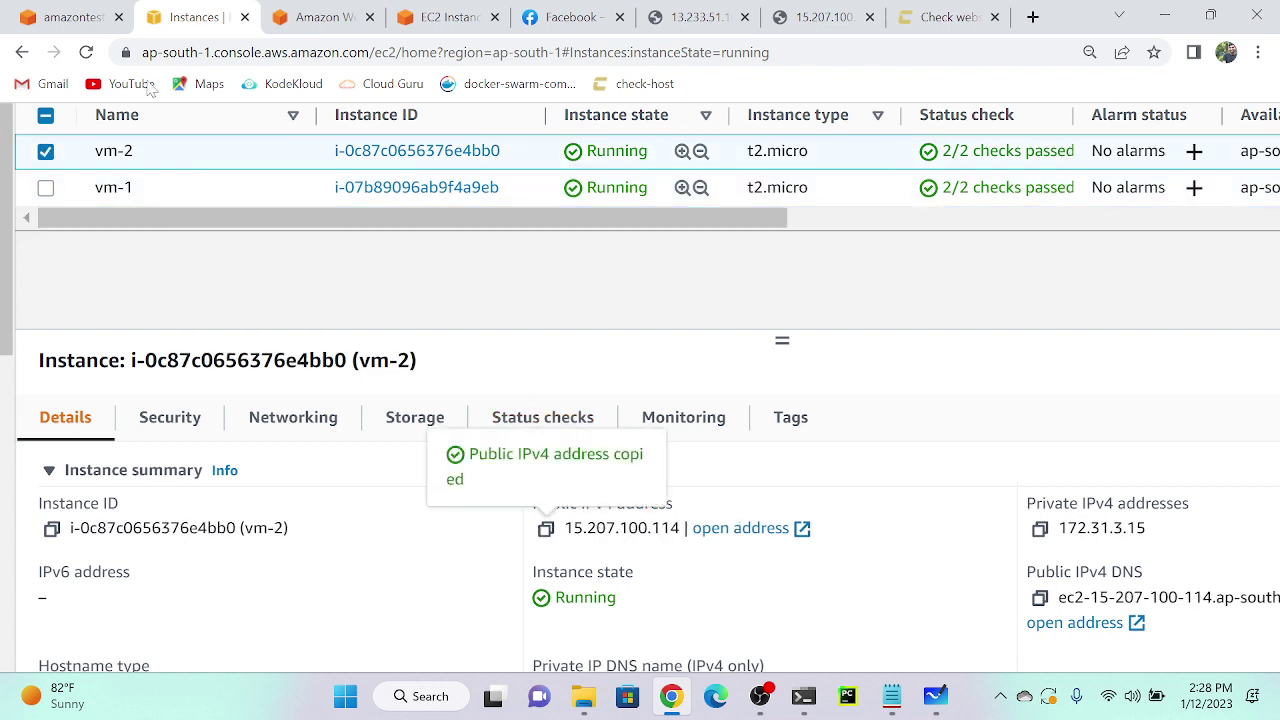
# Return to the new A record in the amazontest.cf zone and name it multivalue.
pyautogui.click(78, 17)
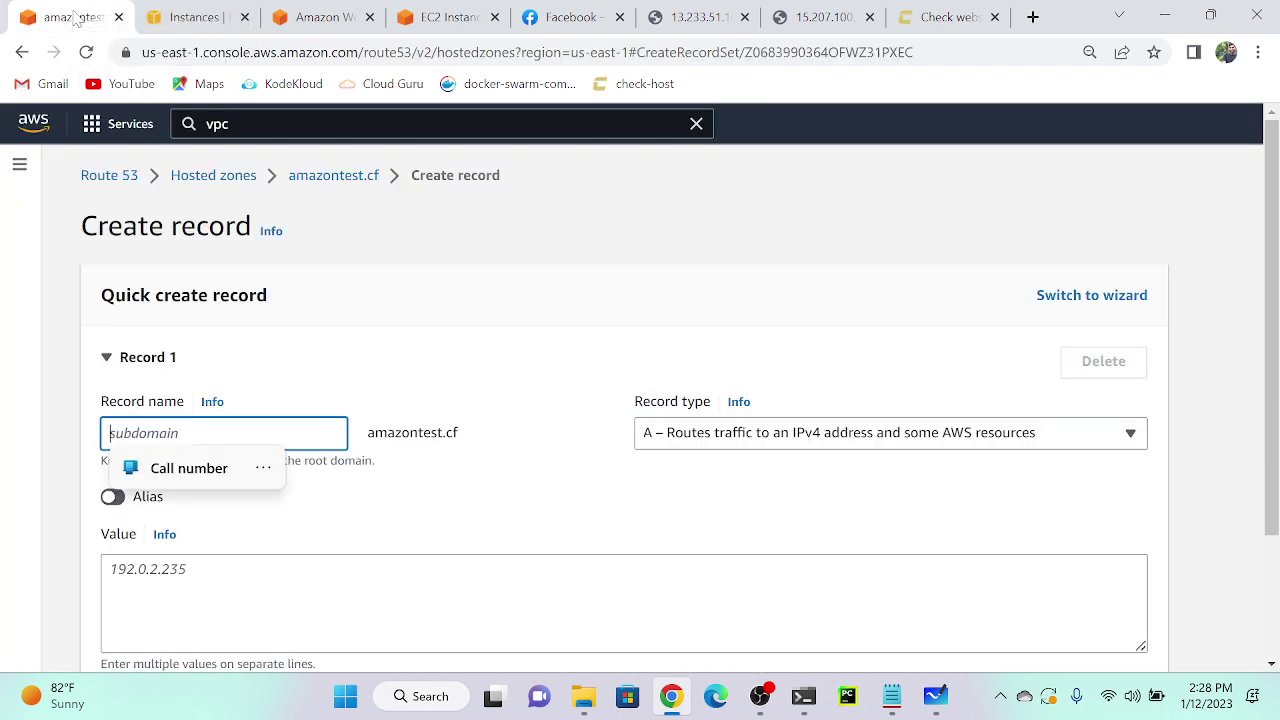
pyautogui.click(292, 440)
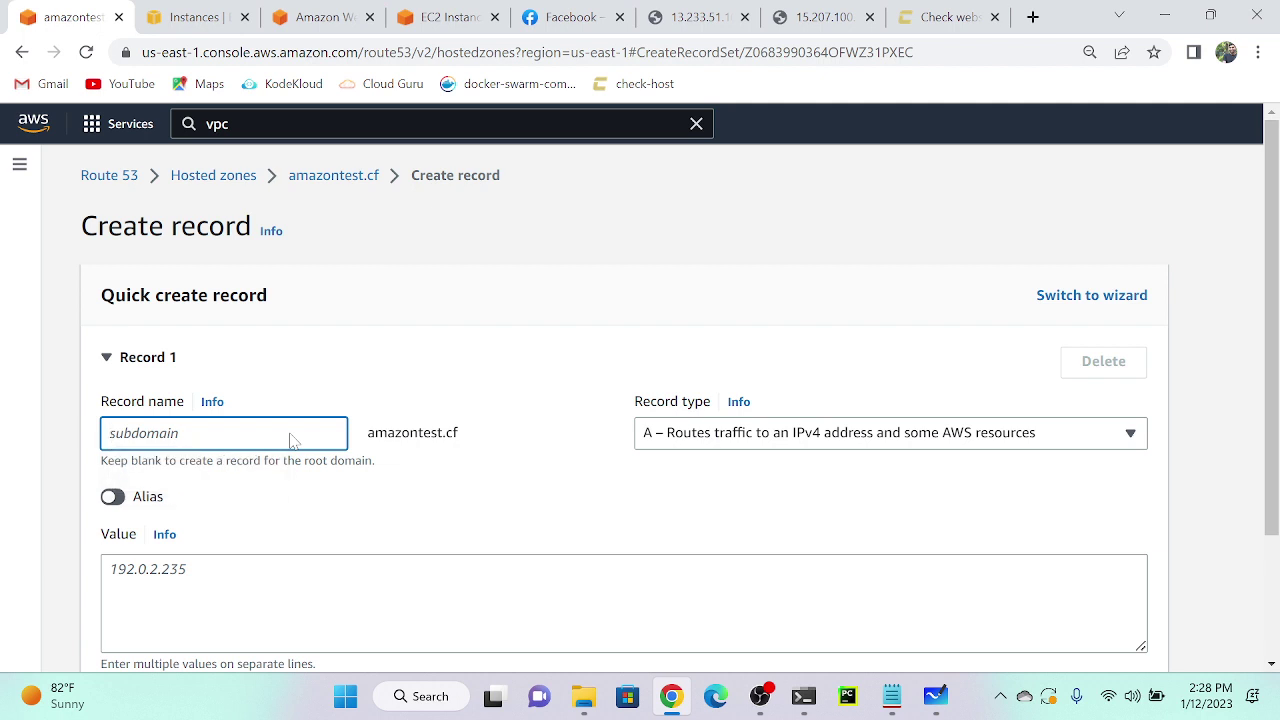
pyautogui.write('multi')
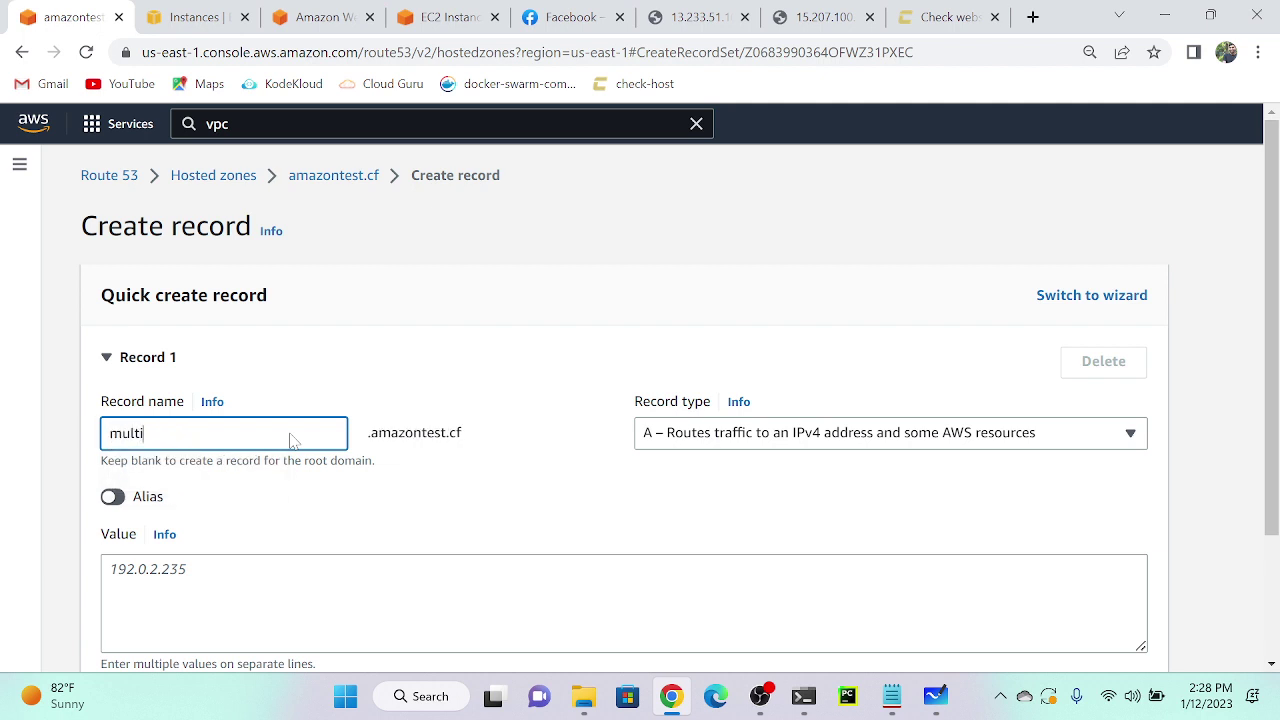
pyautogui.write('value')
pyautogui.scroll(2, 292, 440)
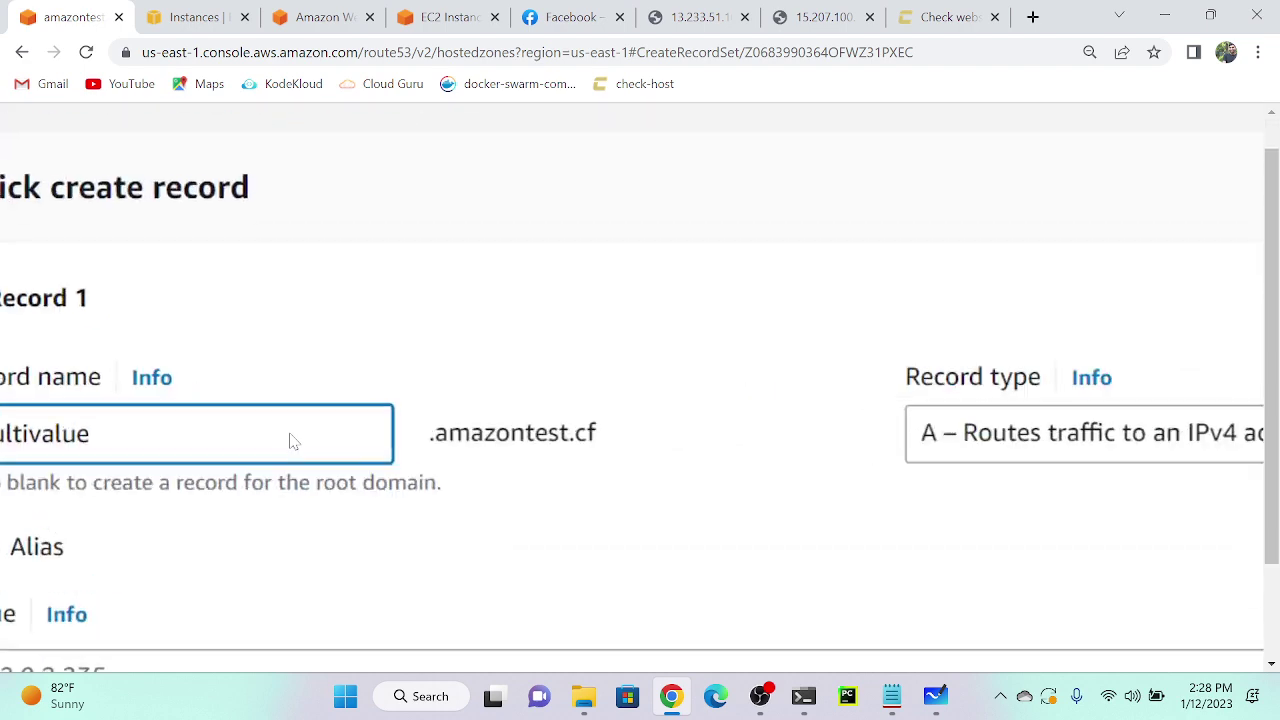
# Set the new multivalue record's value to 15.207.100.114, its TTL to 60 seconds and its routing policy to Multivalue answer.
pyautogui.scroll(-2, 292, 440)
pyautogui.press('Tab')
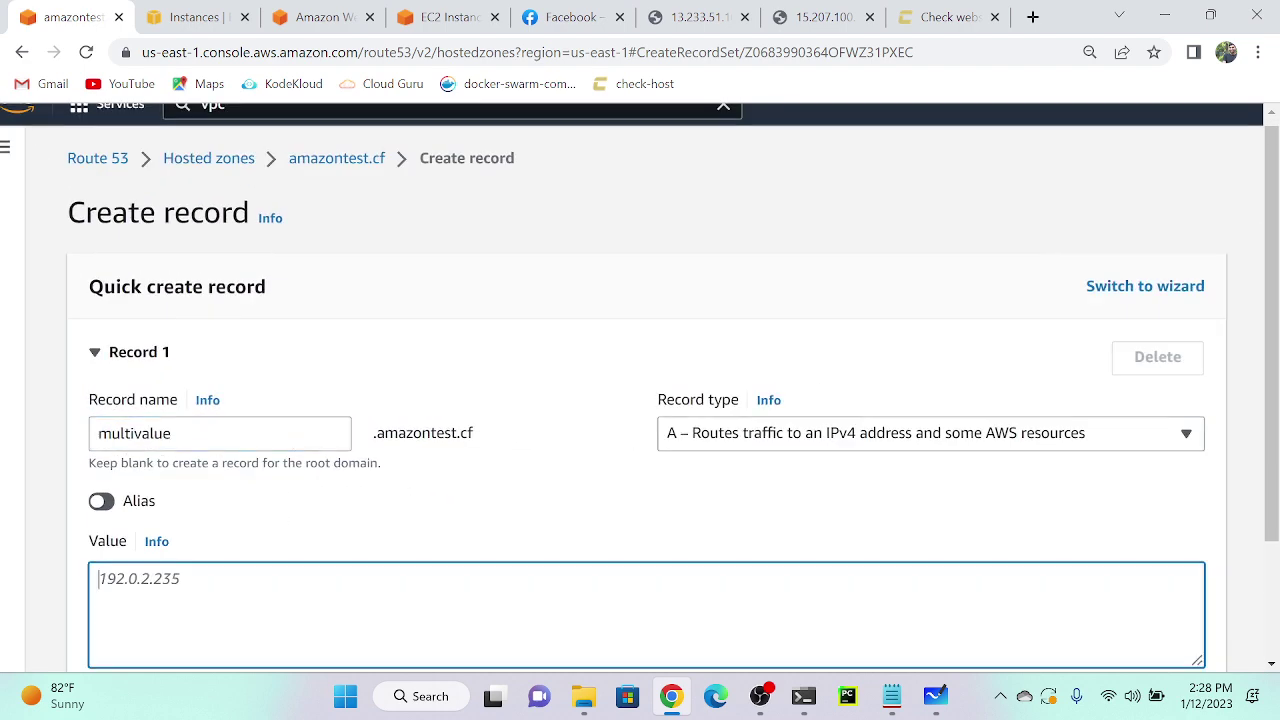
pyautogui.hotkey('ctrl', 'v')
pyautogui.scroll(-2, 415, 595)
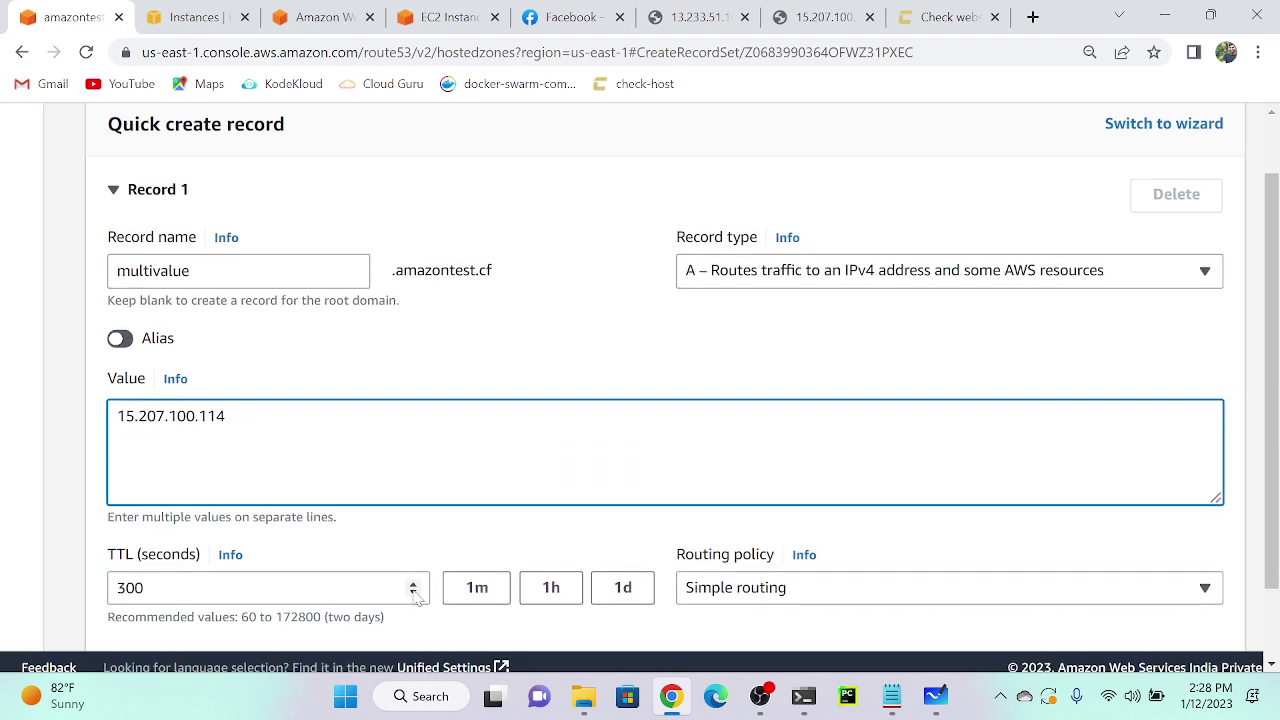
pyautogui.click(476, 588)
pyautogui.click(790, 590)
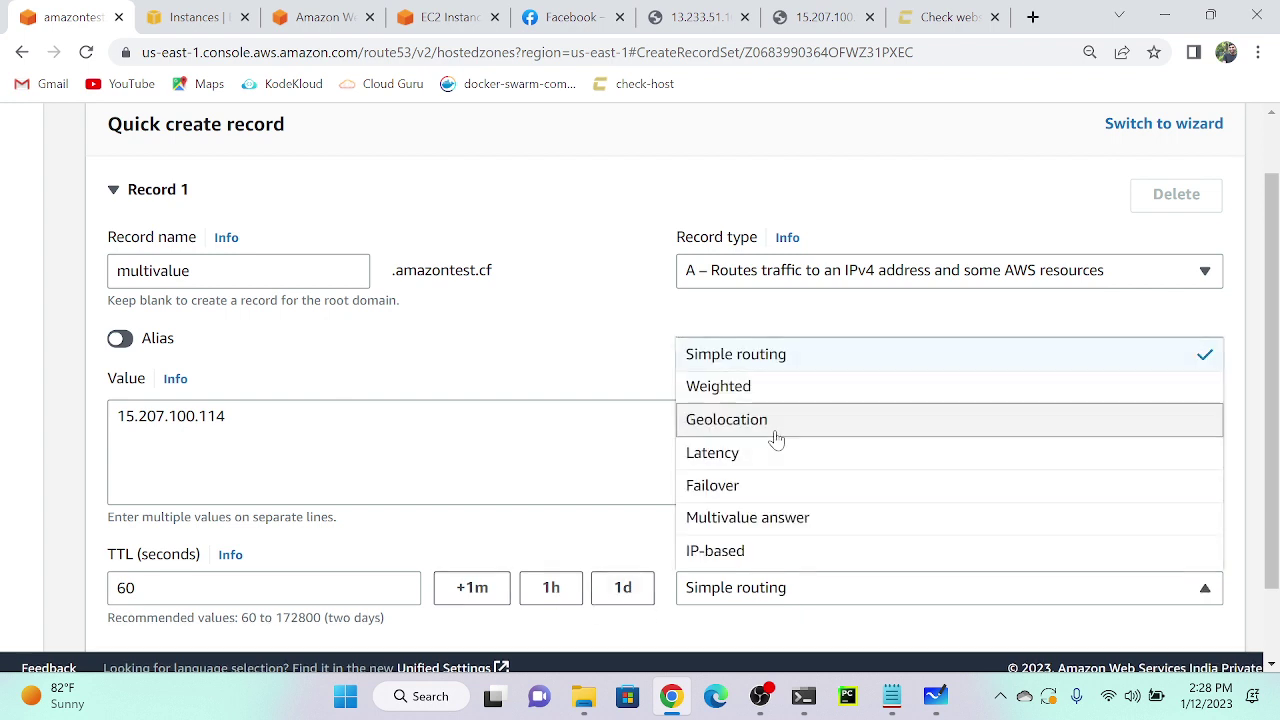
pyautogui.click(760, 518)
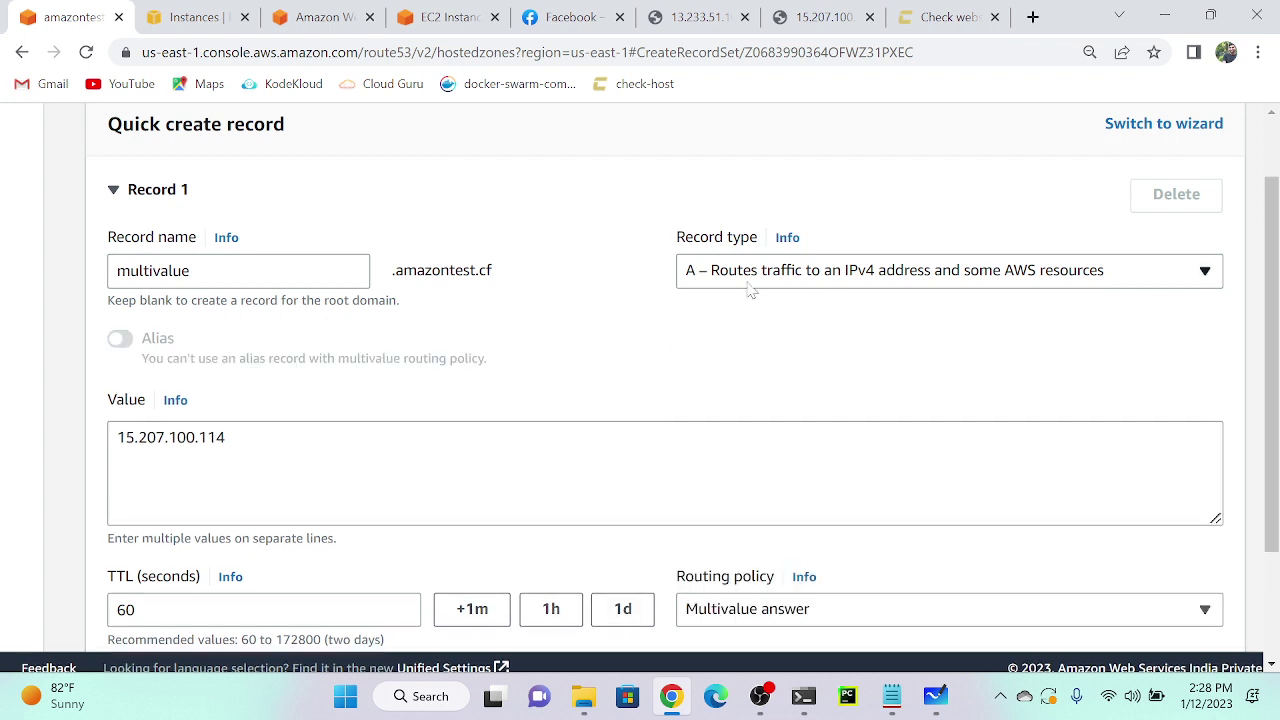
# Try to create the second multivalue record with 1 as its Record ID.
pyautogui.scroll(-2, 817, 334)
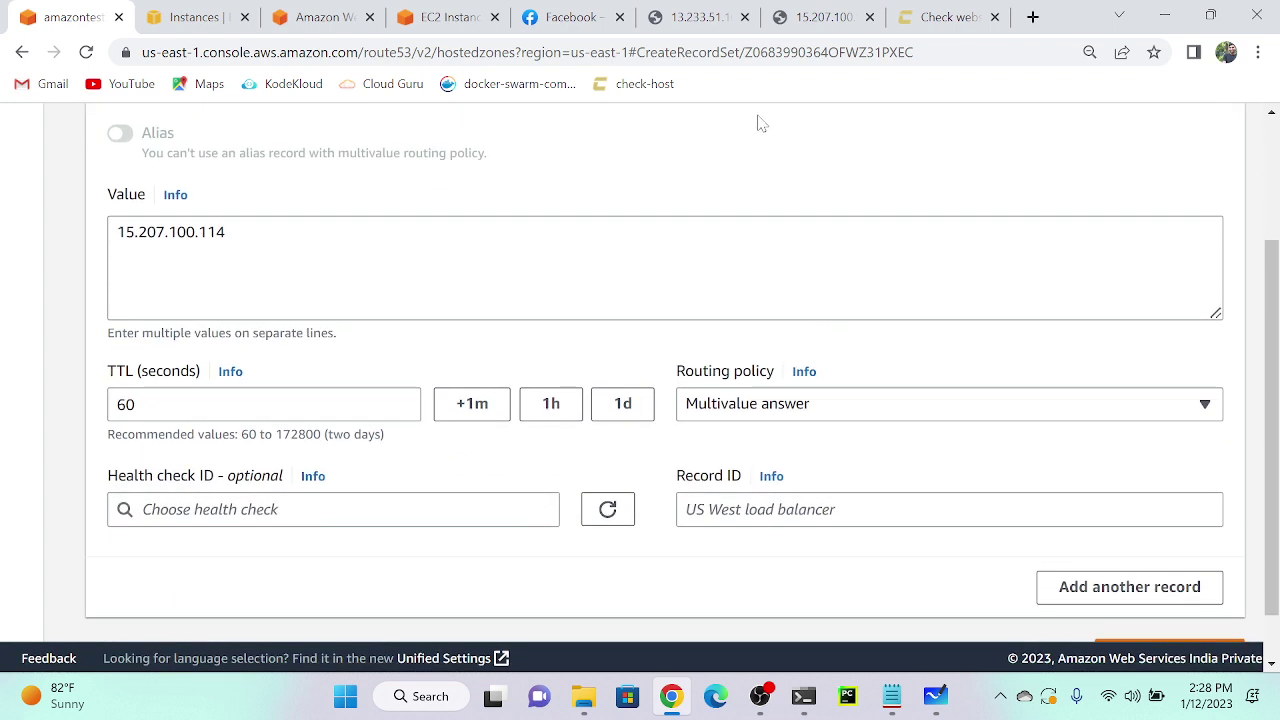
pyautogui.scroll(2, 771, 214)
pyautogui.scroll(-3, 786, 257)
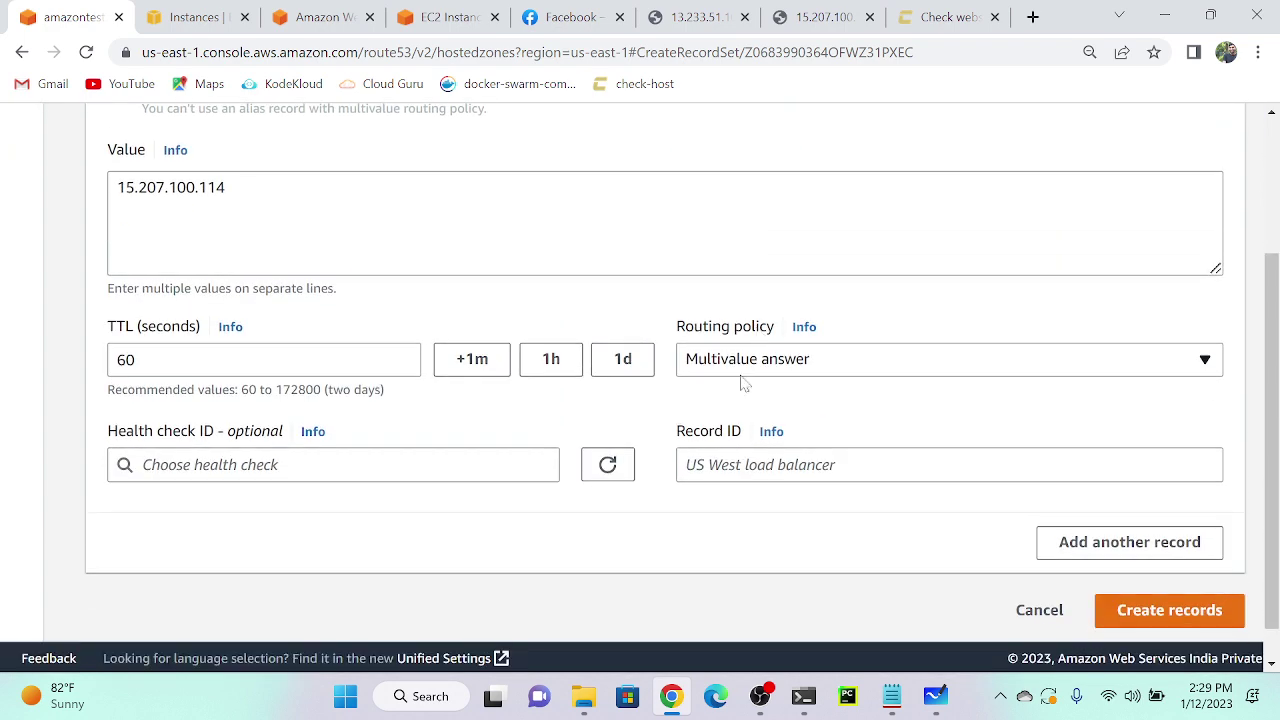
pyautogui.click(760, 465)
pyautogui.write('1')
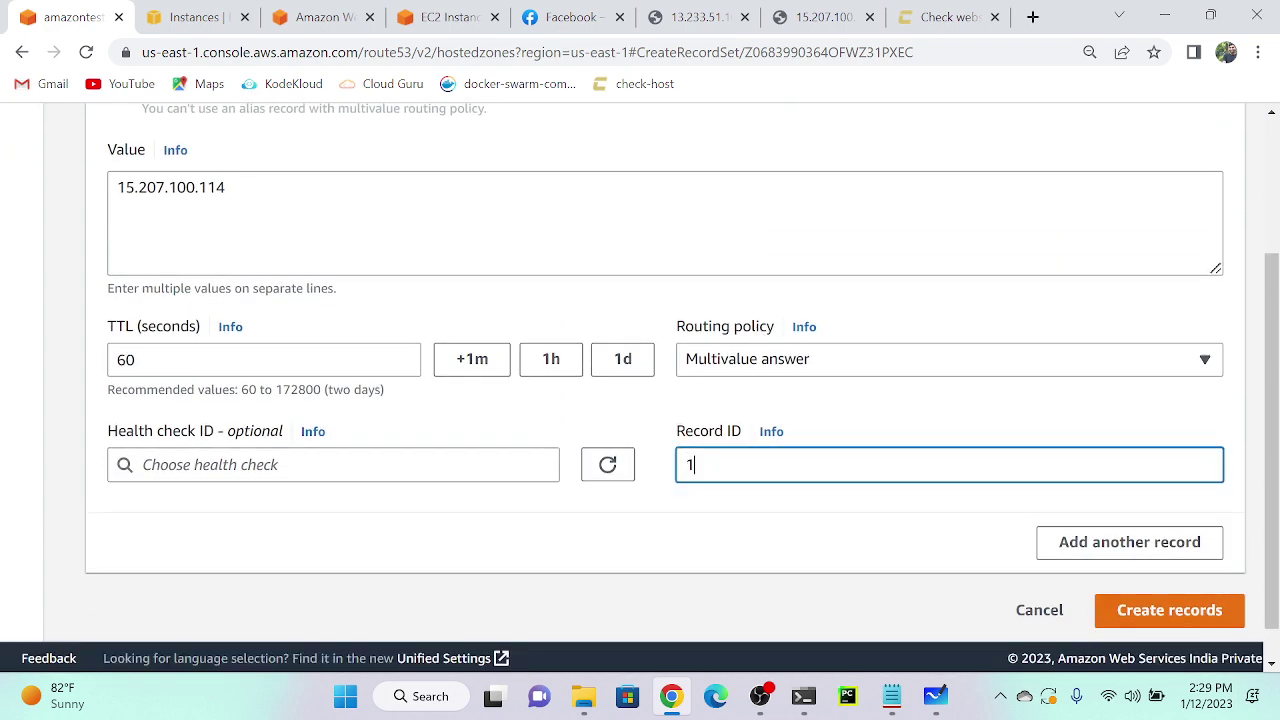
pyautogui.click(1157, 615)
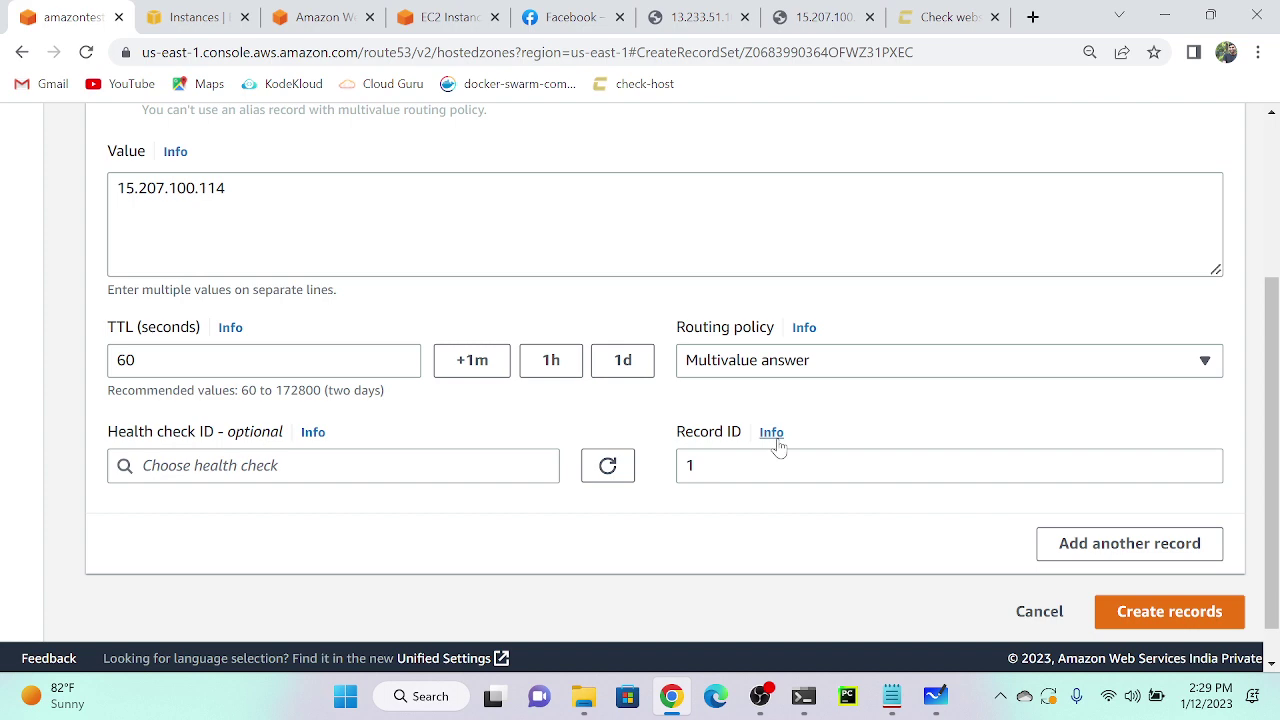
# Replace the duplicate Record ID with a unique one, create the record, and check both multivalue entries in the zone's records list.
pyautogui.hotkey('ctrl', '-')
pyautogui.hotkey('ctrl', '-')
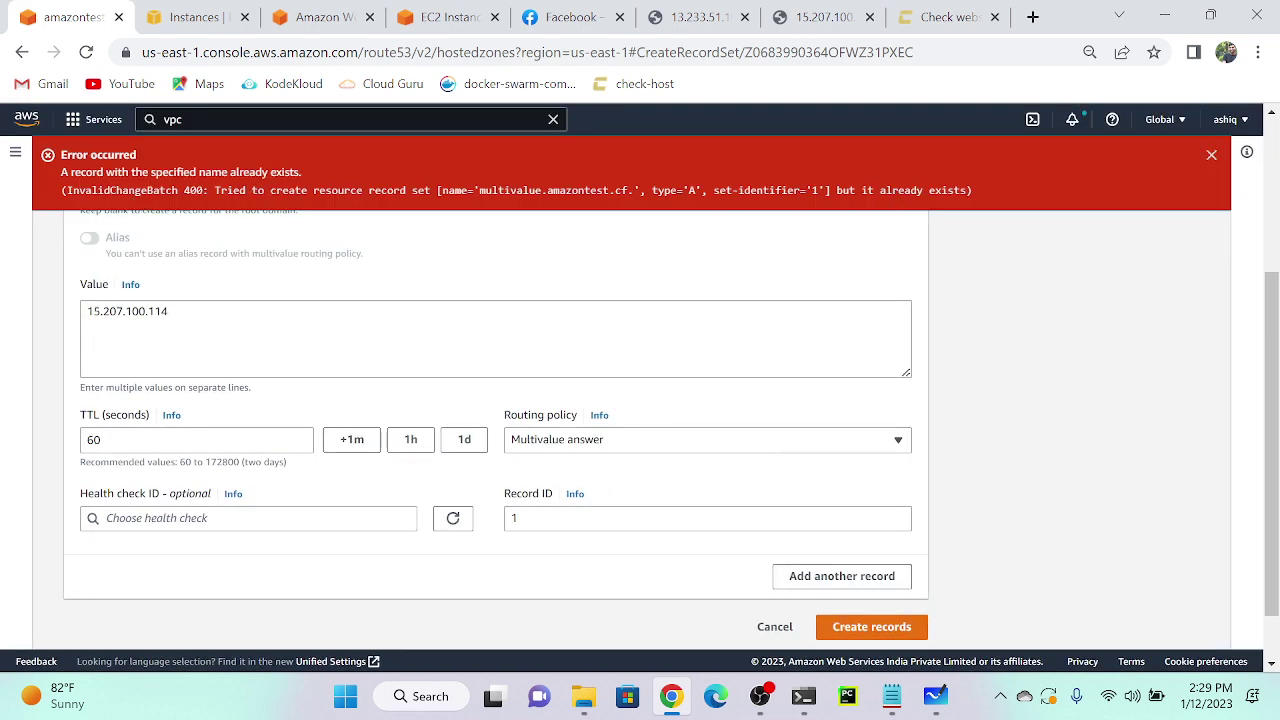
pyautogui.click(700, 520)
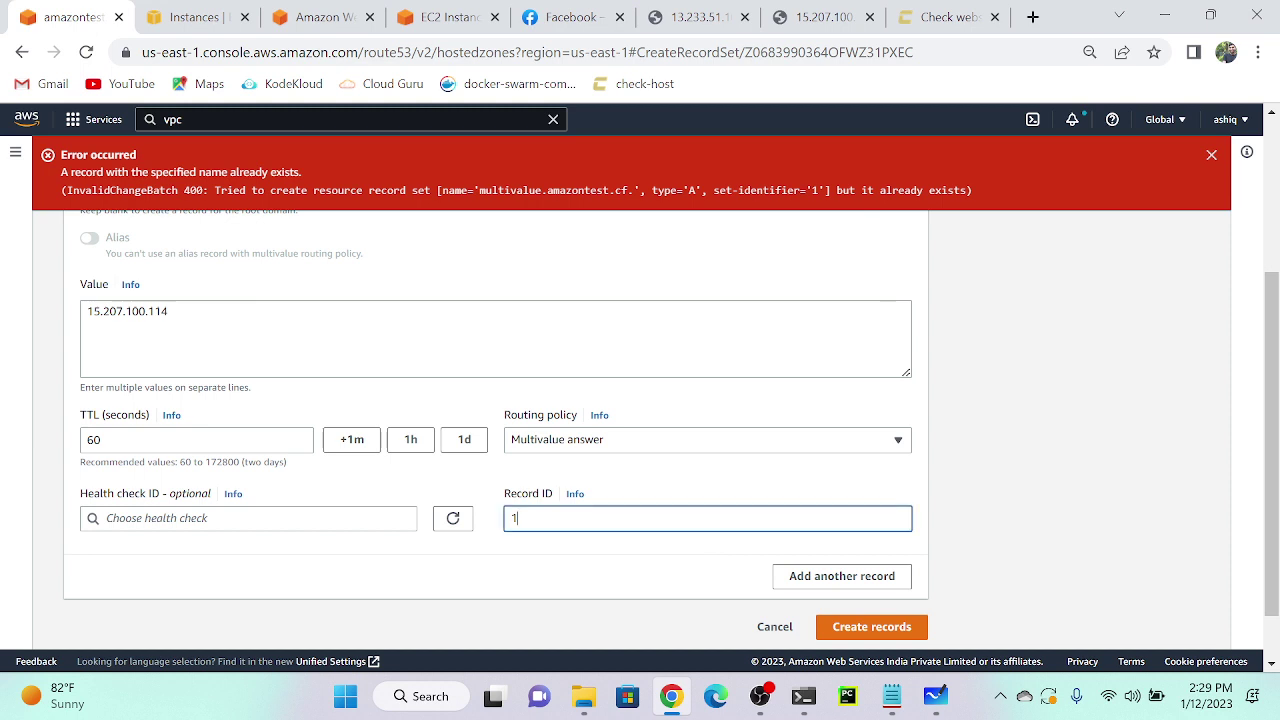
pyautogui.click(872, 627)
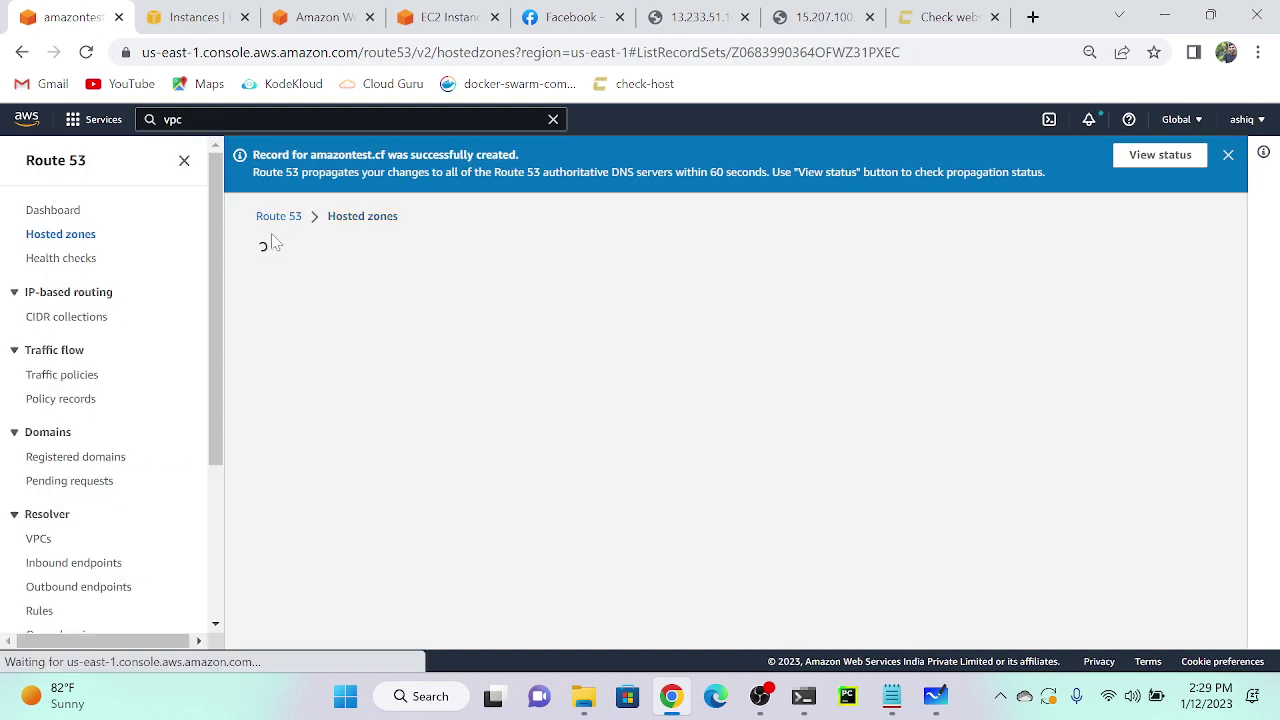
pyautogui.scroll(-2, 530, 375)
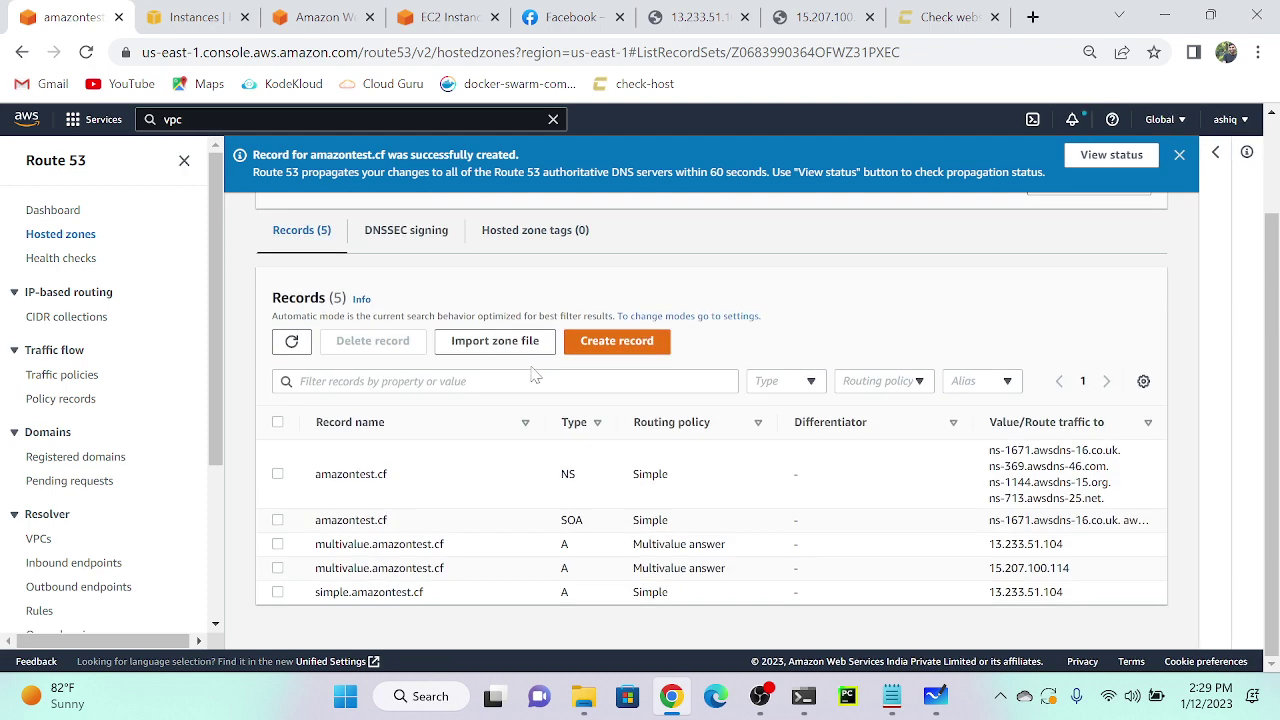
pyautogui.keyDown('ctrl'); pyautogui.scroll(5, 432, 520); pyautogui.keyUp('ctrl')
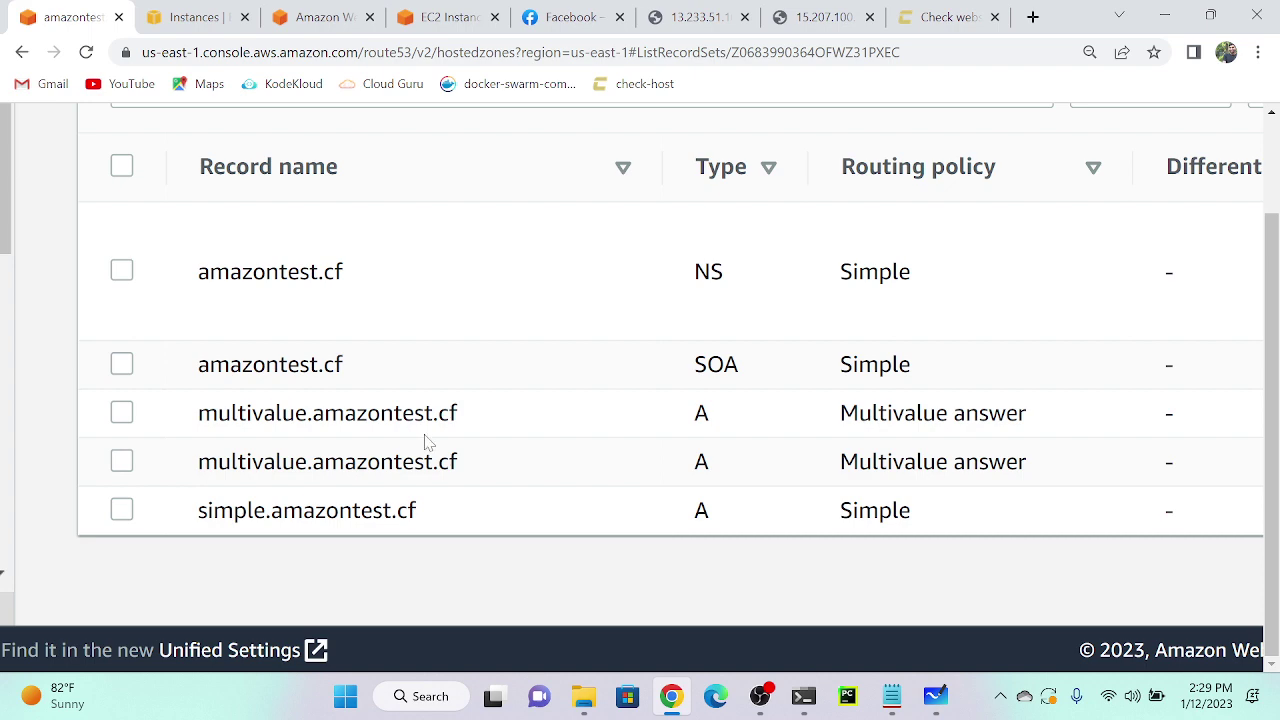
pyautogui.hscroll(5, 640, 370)
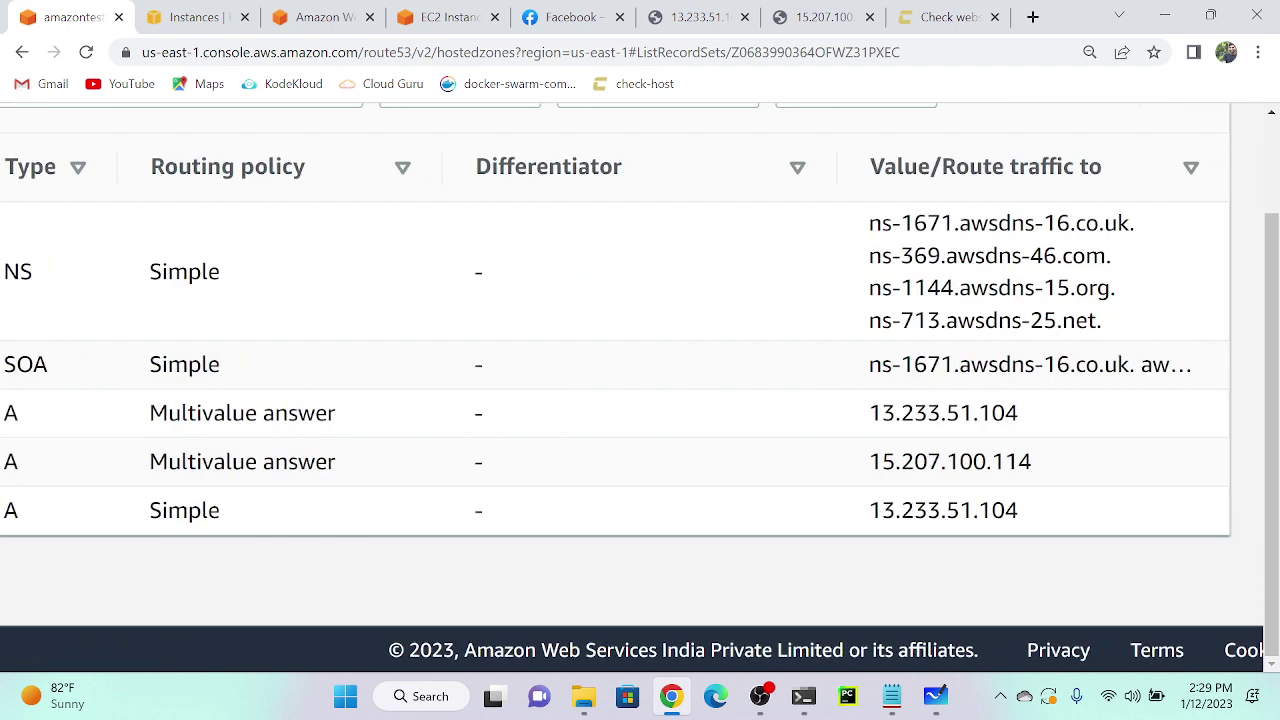
pyautogui.hotkey('ctrl', '0')
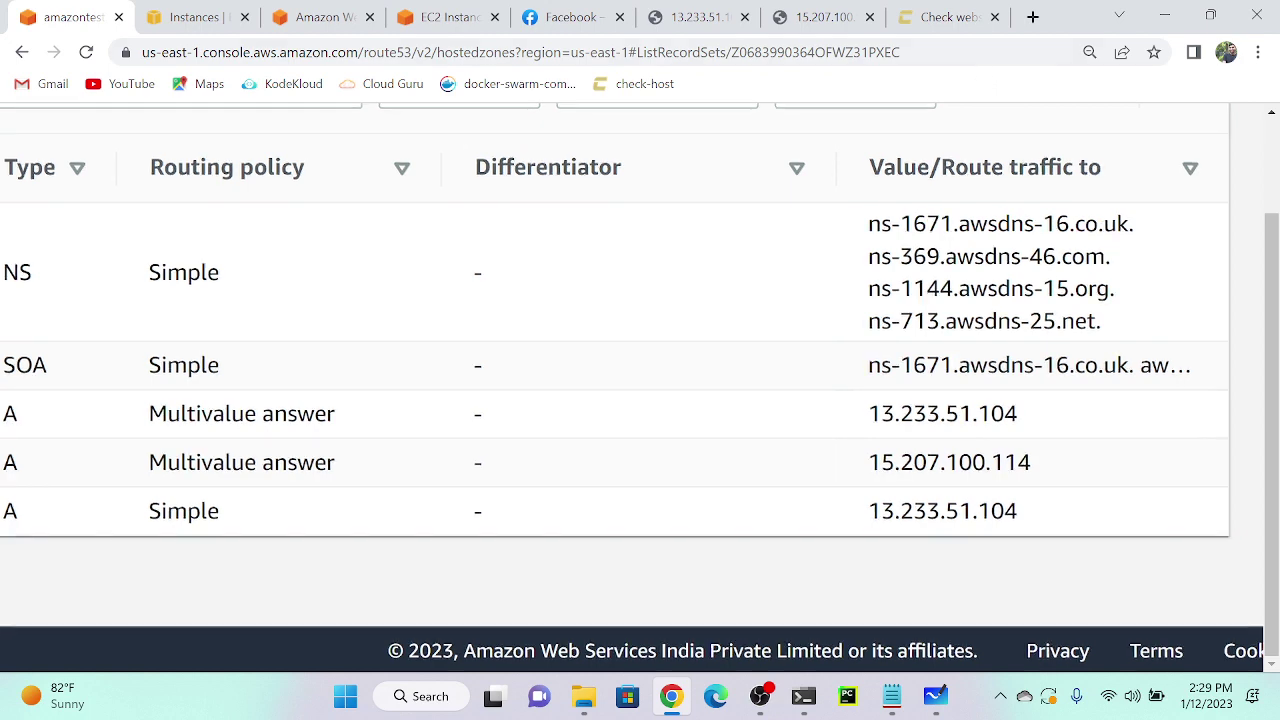
# Switch to the check-host site and run an HTTP check on multivalue.amazontest.cf.
pyautogui.click(940, 17)
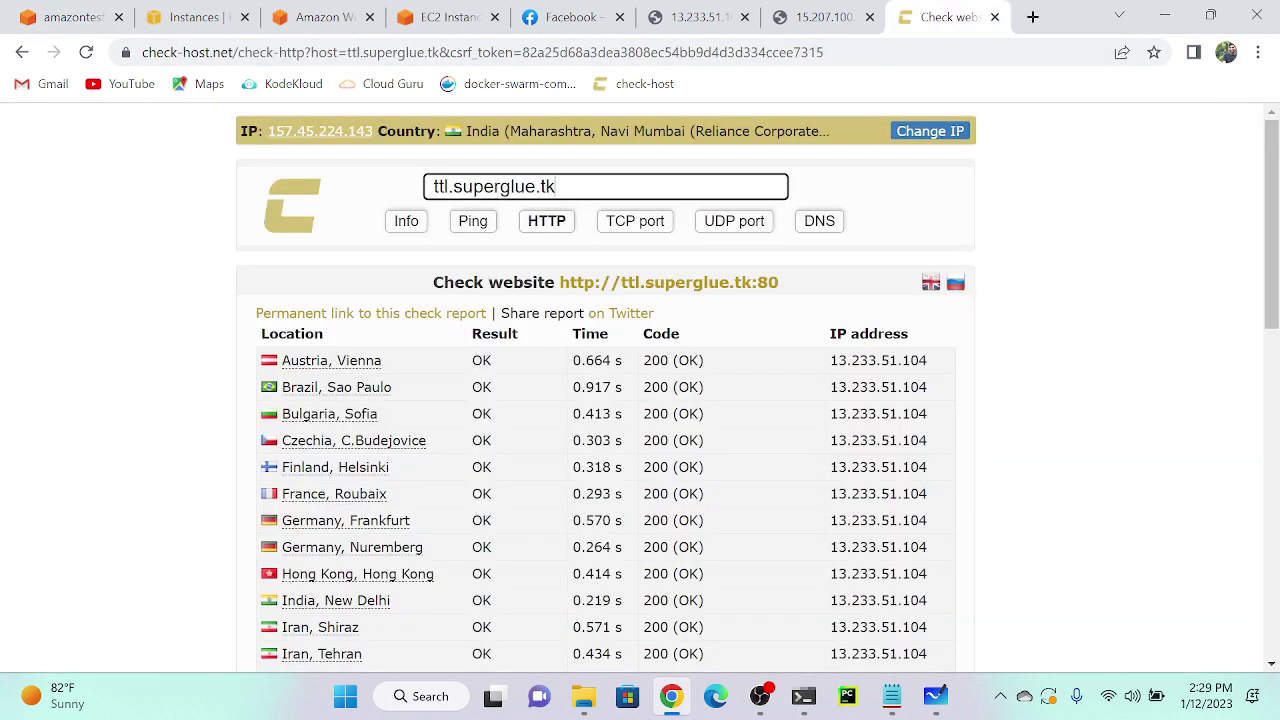
pyautogui.hotkey('ctrl', 'a')
pyautogui.press('BackSpace')
pyautogui.write('mu')
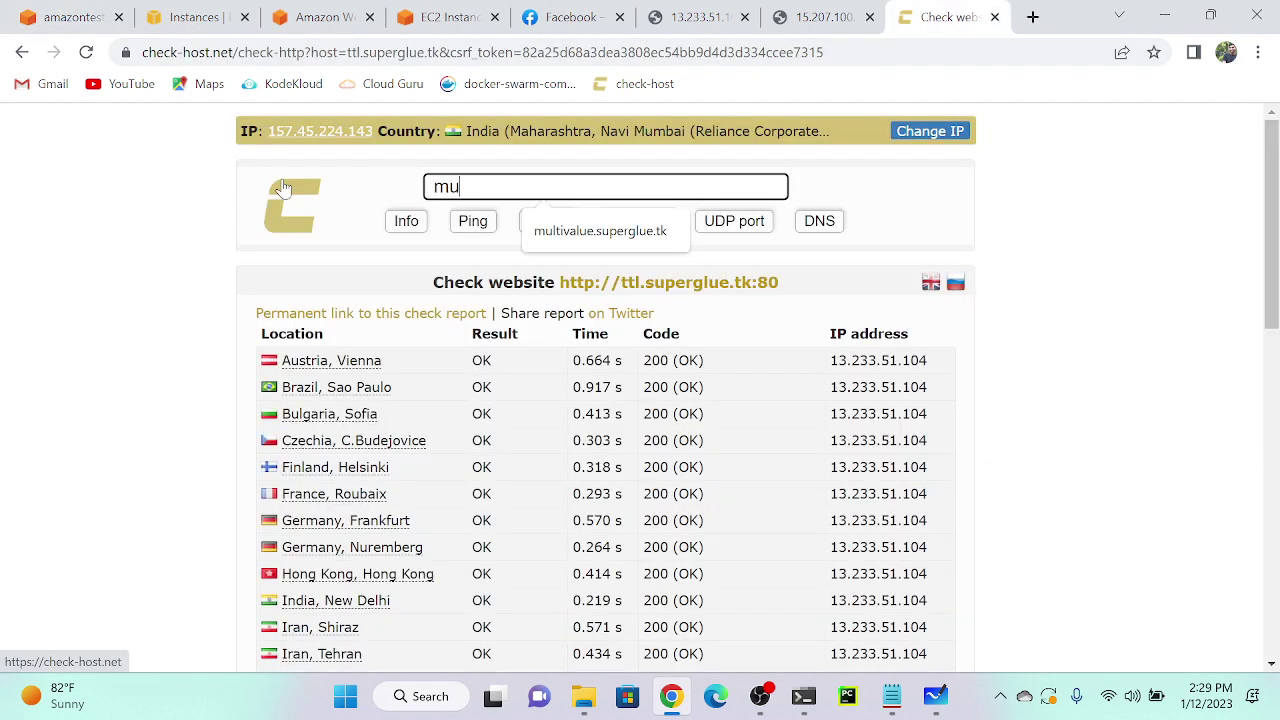
pyautogui.write('ltivalue.amazon')
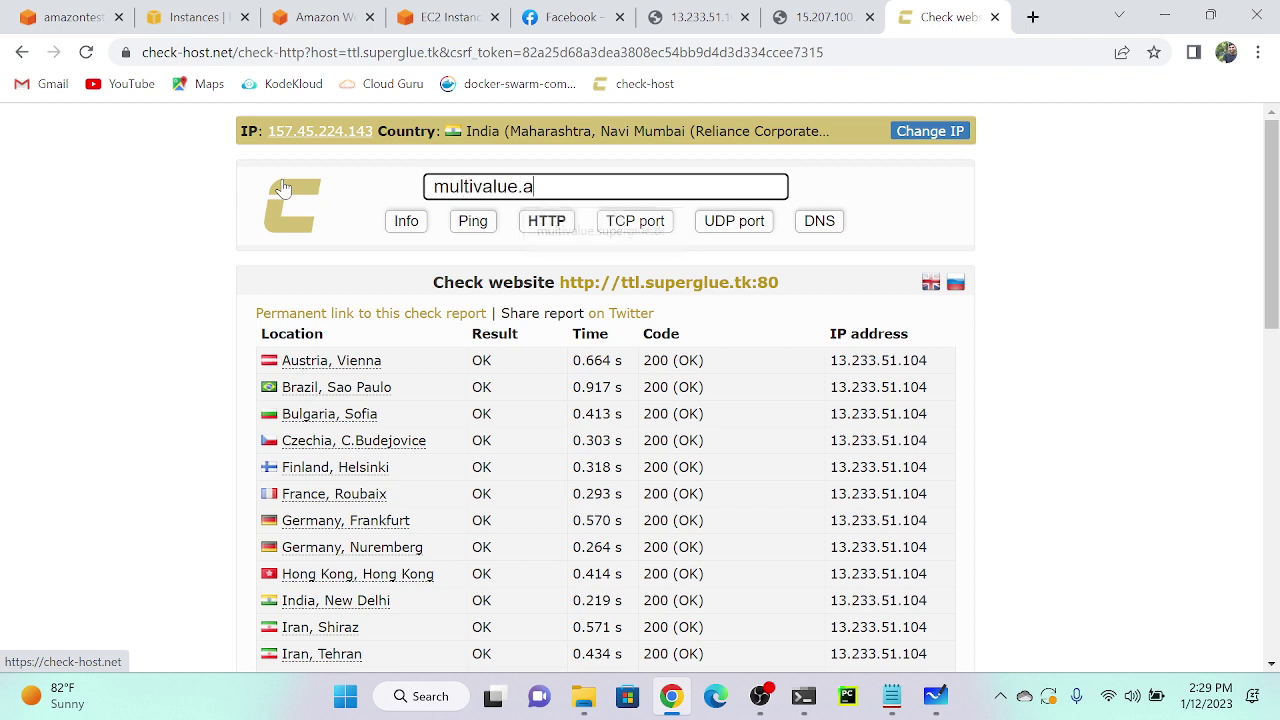
pyautogui.write('t')
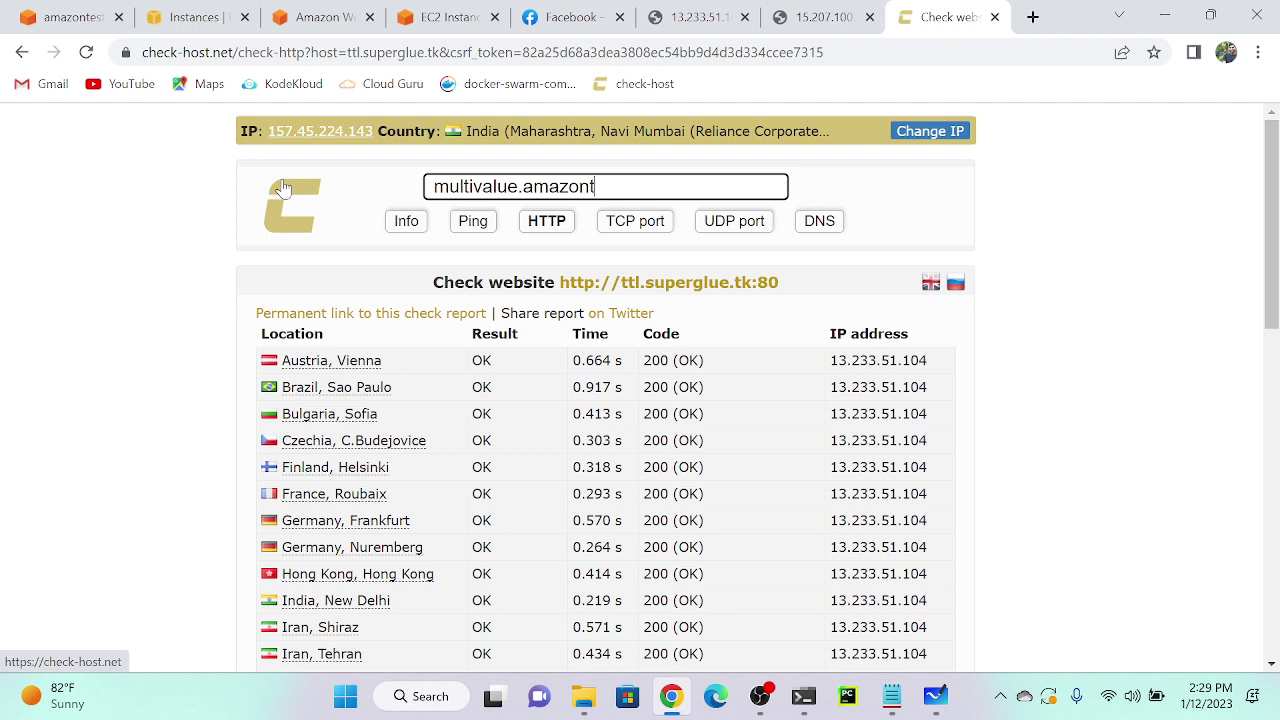
pyautogui.write('est.cf')
pyautogui.click(550, 223)
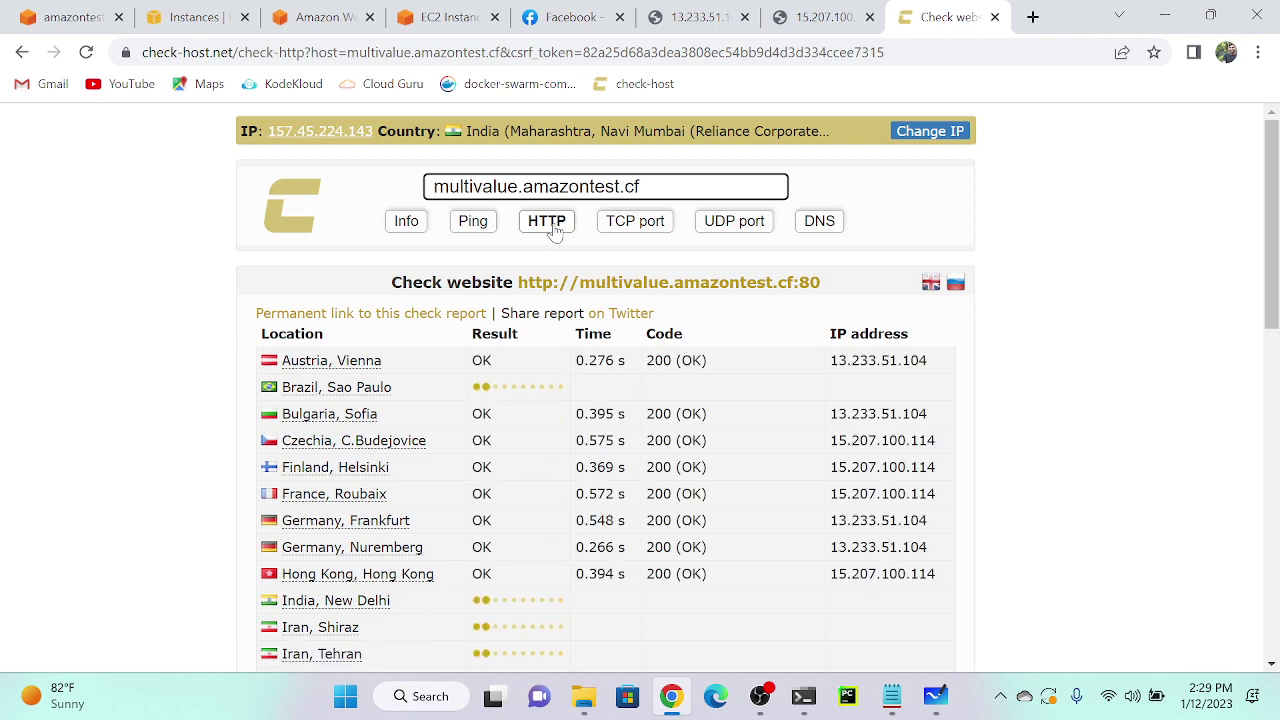
# Examine which IP address each worldwide location reached in the HTTP check results for multivalue.amazontest.cf.
pyautogui.scroll(5, 330, 440)
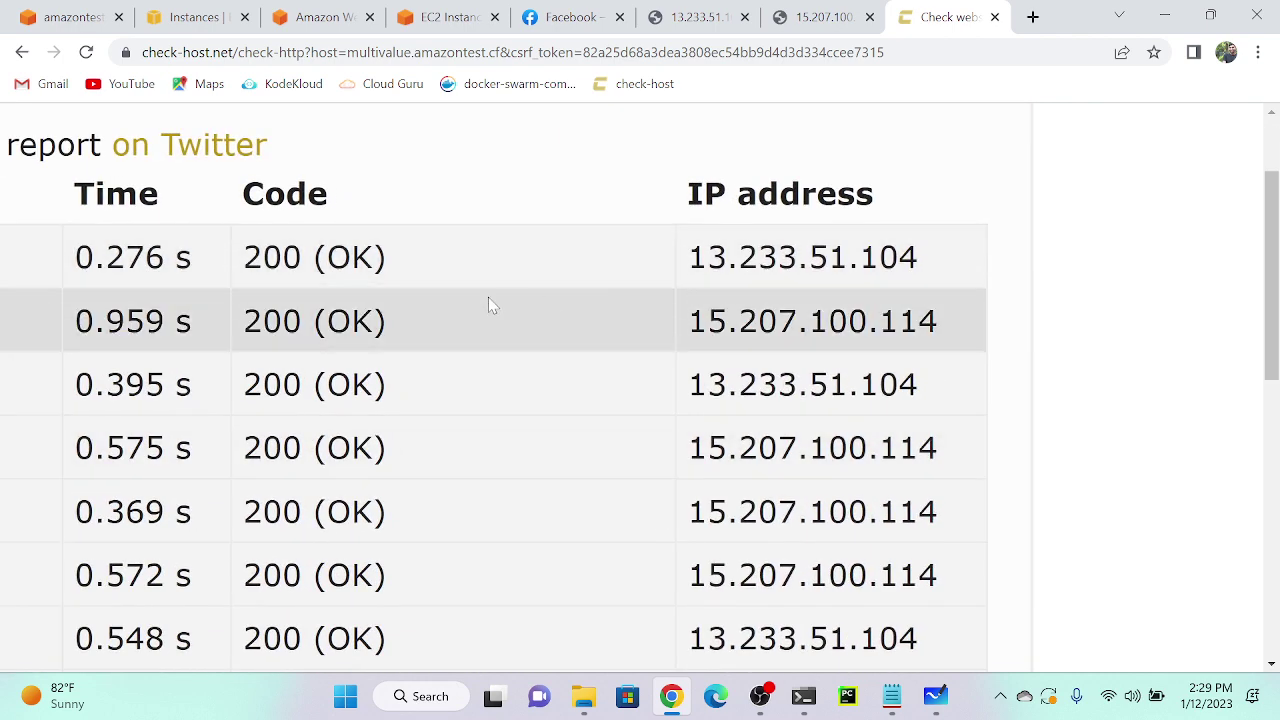
pyautogui.scroll(-4, 488, 297)
pyautogui.scroll(-3, 488, 297)
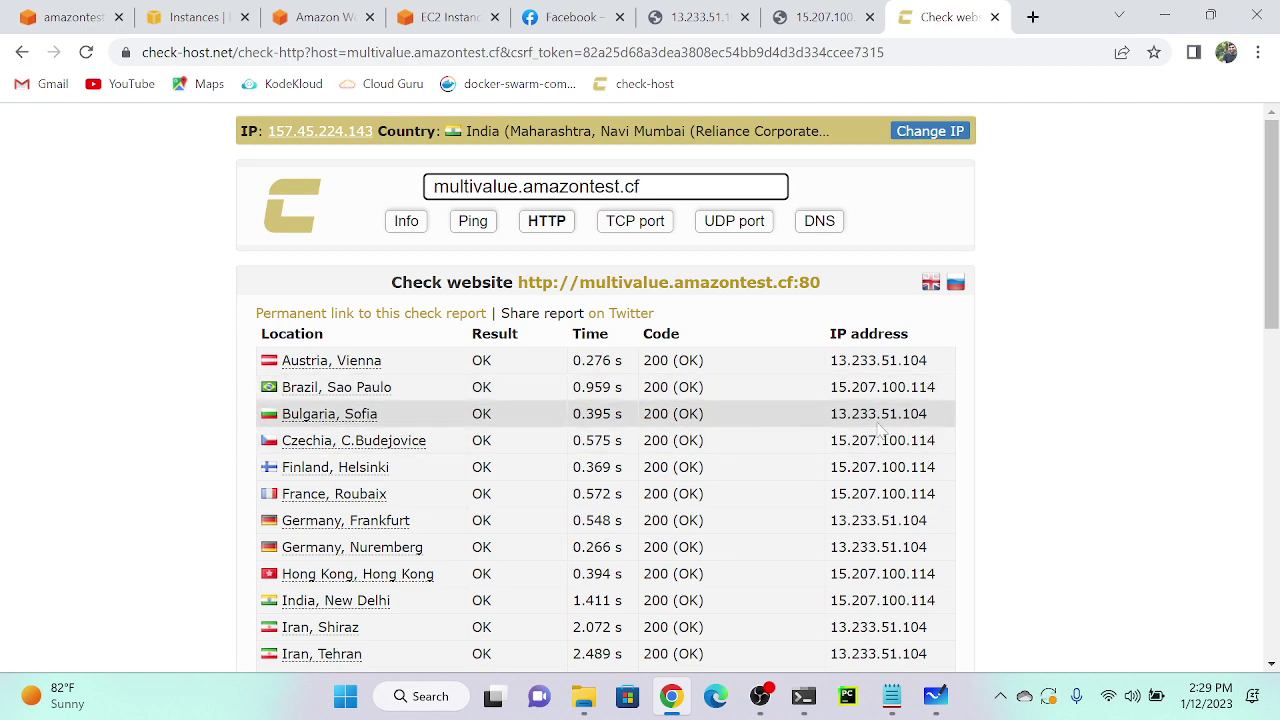
pyautogui.scroll(-2, 432, 530)
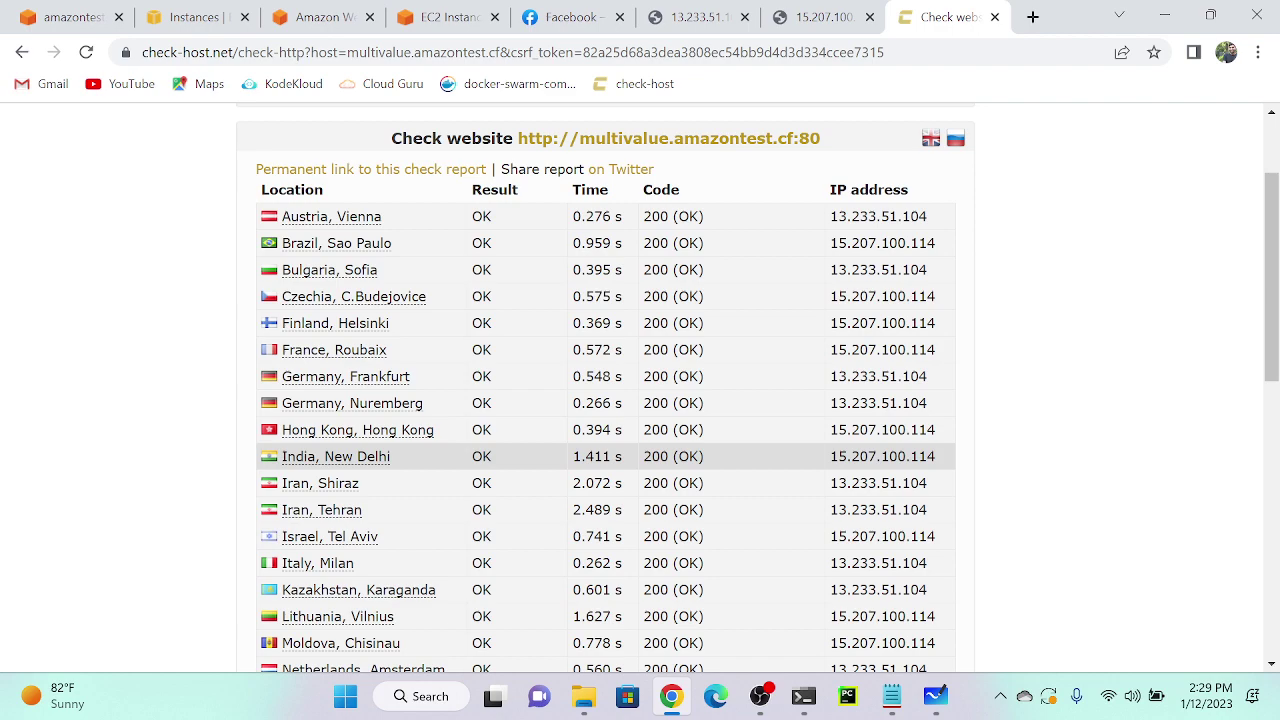
pyautogui.scroll(-4, 930, 398)
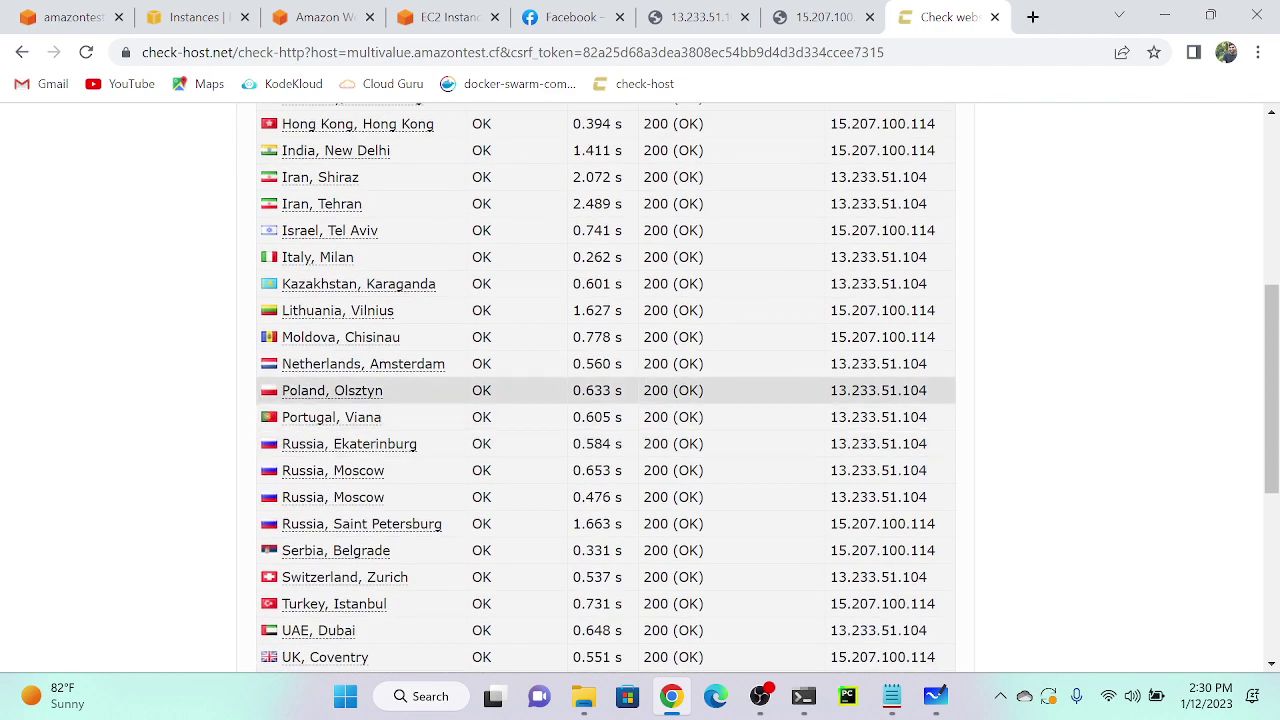
pyautogui.keyDown('ctrl'); pyautogui.scroll(6, 927, 398); pyautogui.keyUp('ctrl')
pyautogui.scroll(4, 960, 248)
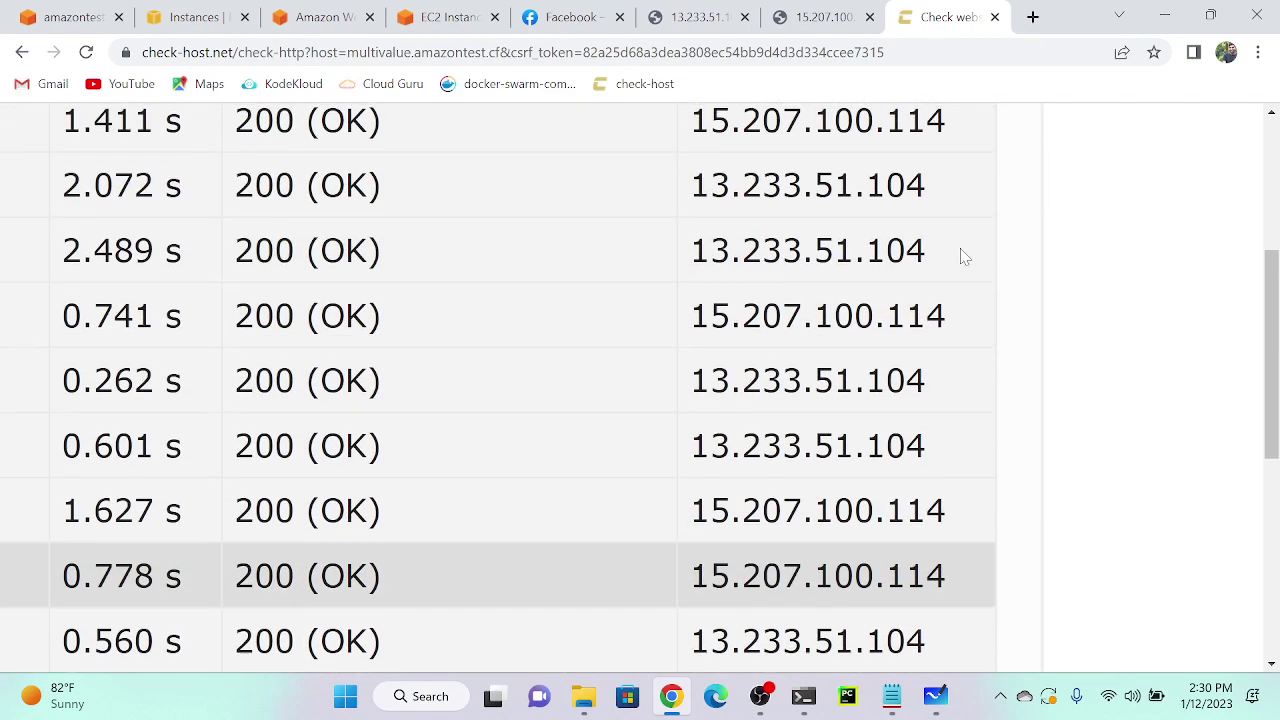
pyautogui.scroll(3, 960, 252)
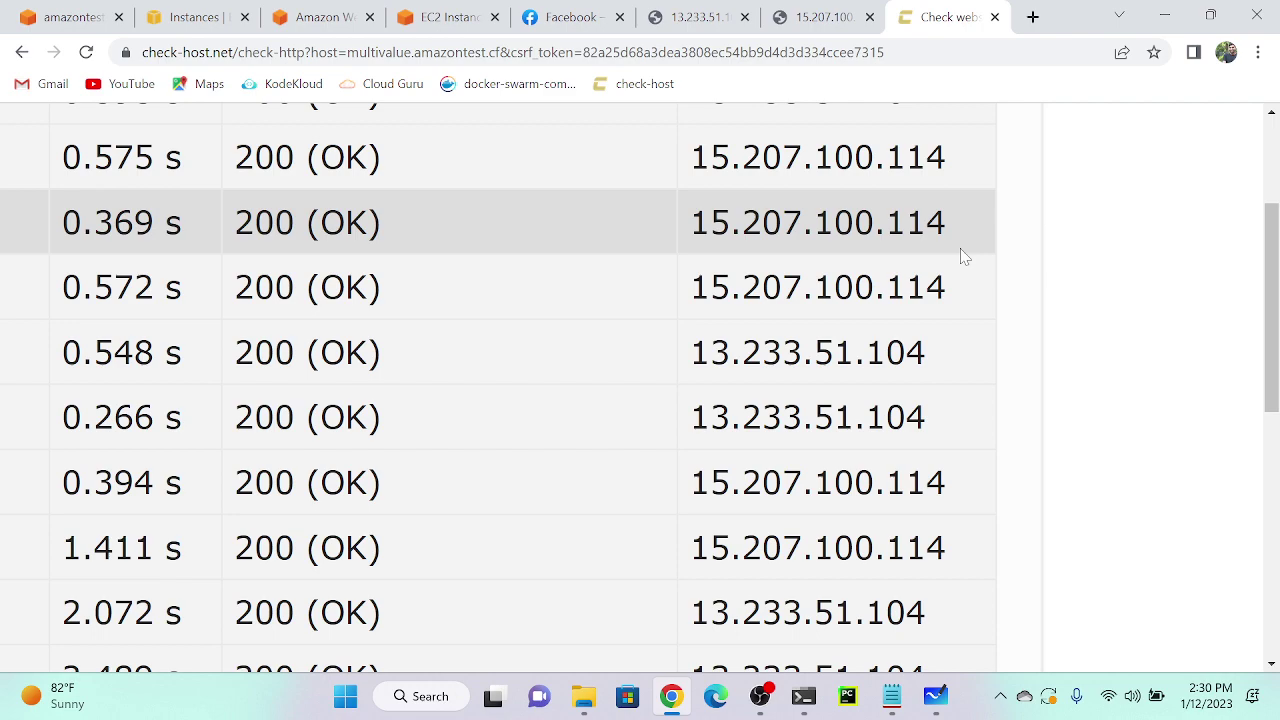
pyautogui.scroll(-5, 960, 248)
# Switch to the 12-route53 notes in Notepad and insert "we" before "can have multiple ip" in the multivalue description.
pyautogui.moveTo(893, 697)
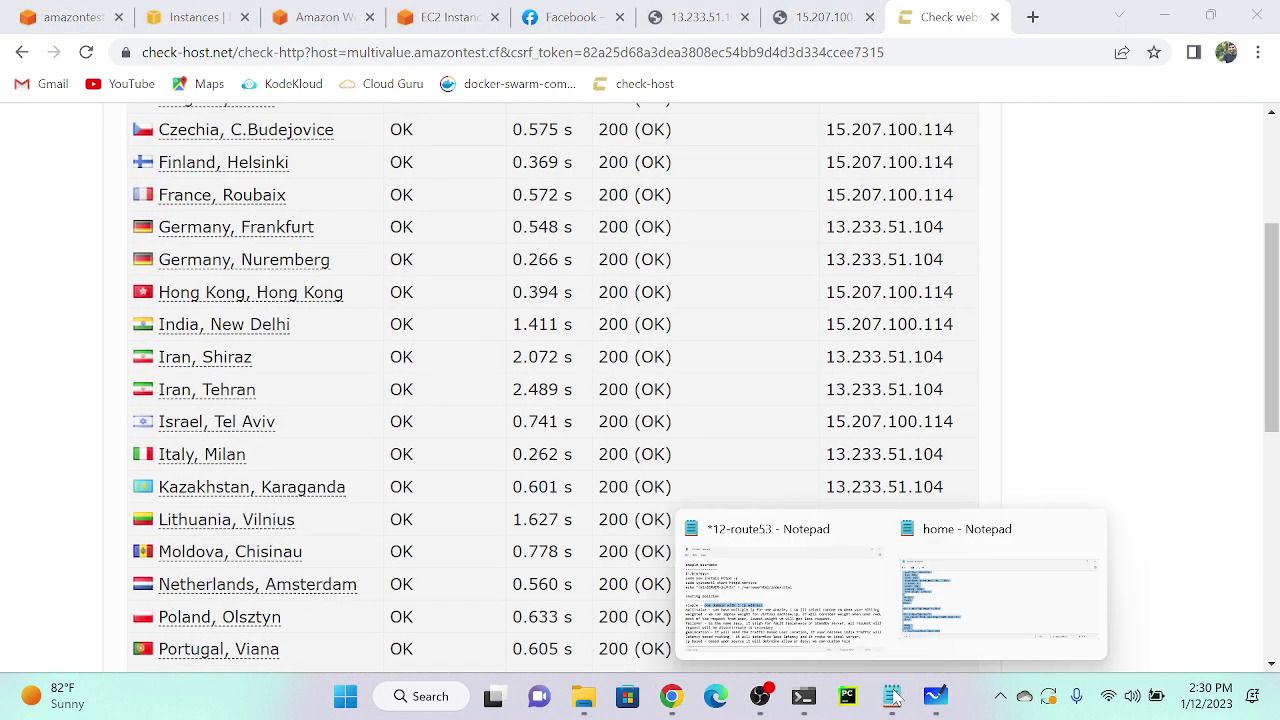
pyautogui.click(798, 580)
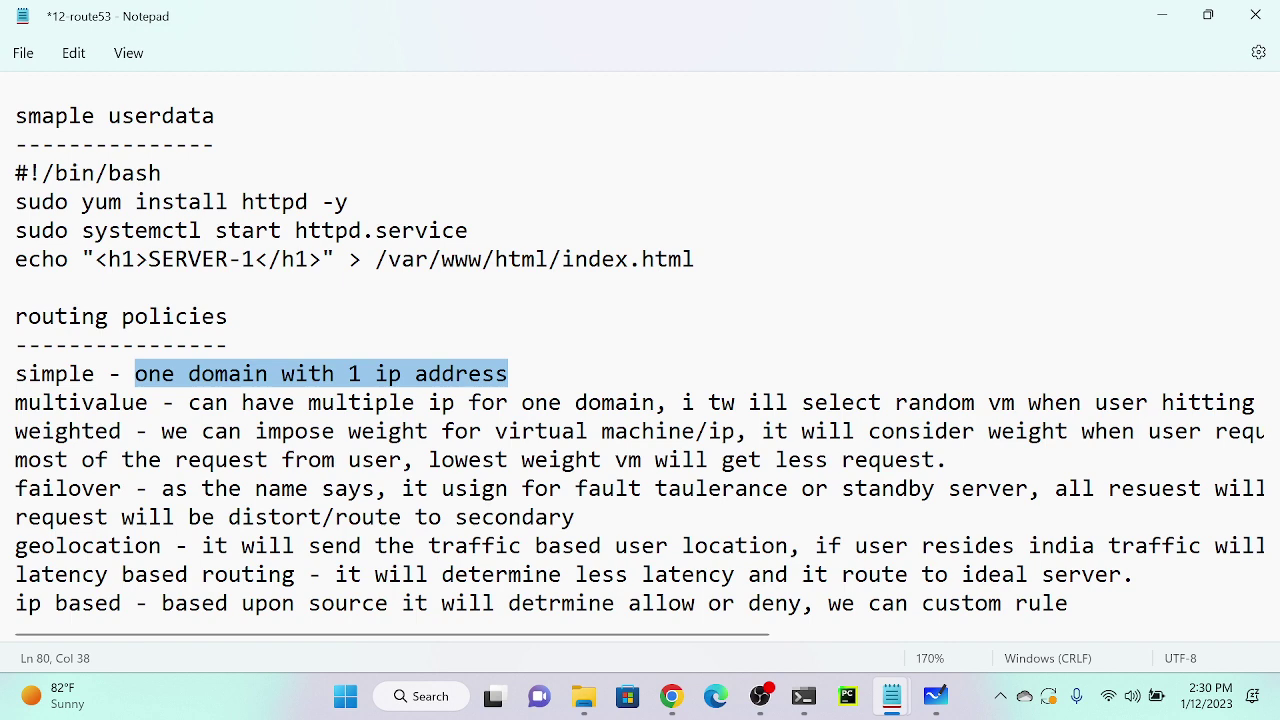
pyautogui.hscroll(2, 635, 361)
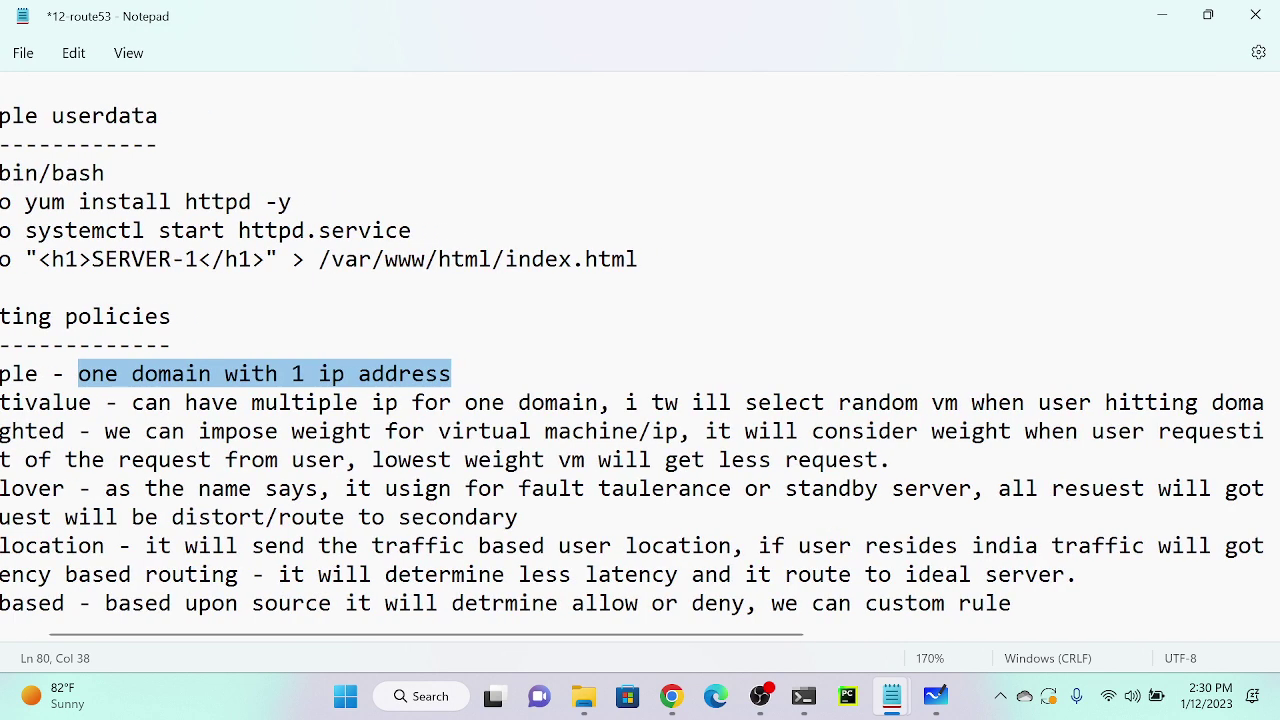
pyautogui.hscroll(-2, 632, 361)
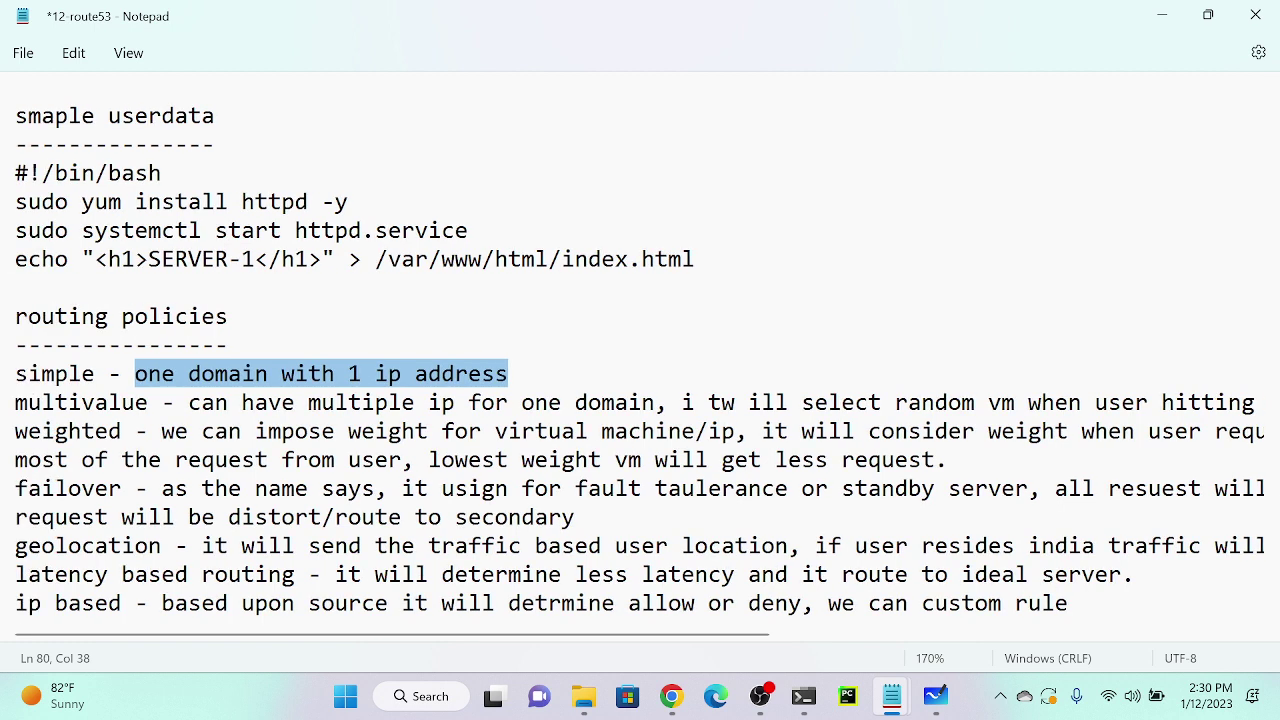
pyautogui.click(175, 402)
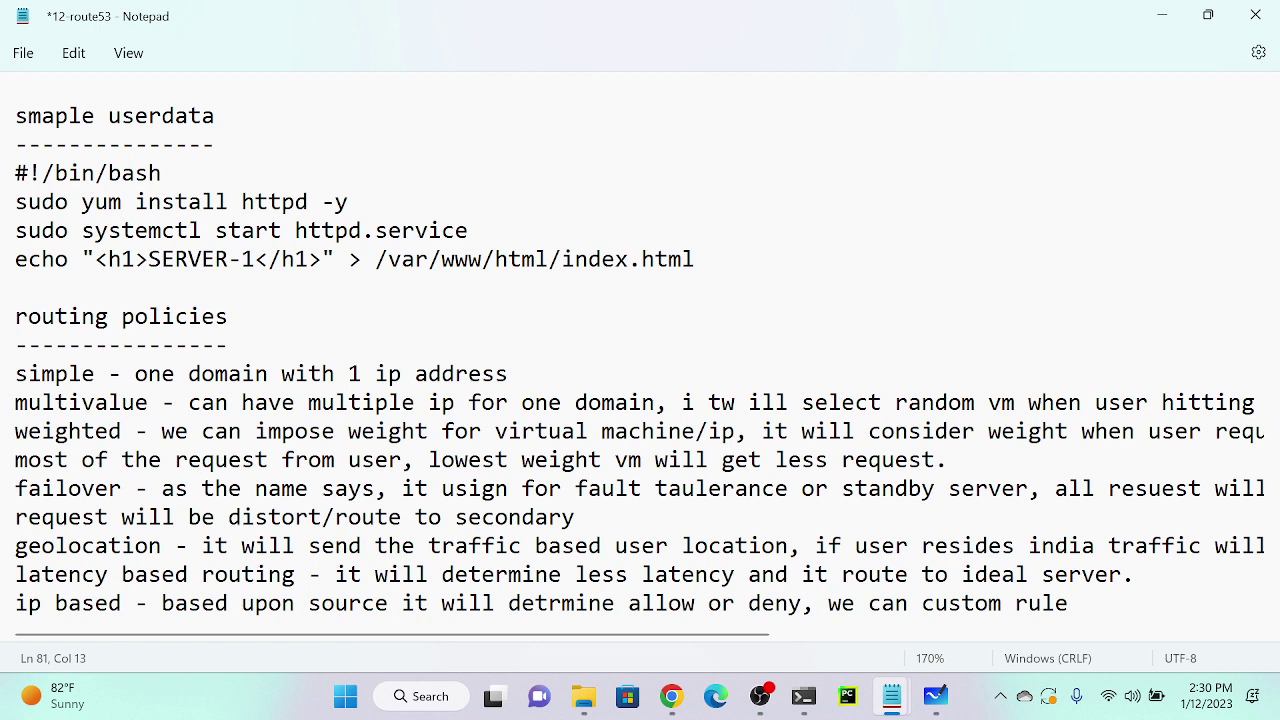
pyautogui.click(202, 402)
pyautogui.click(188, 402)
pyautogui.write('we')
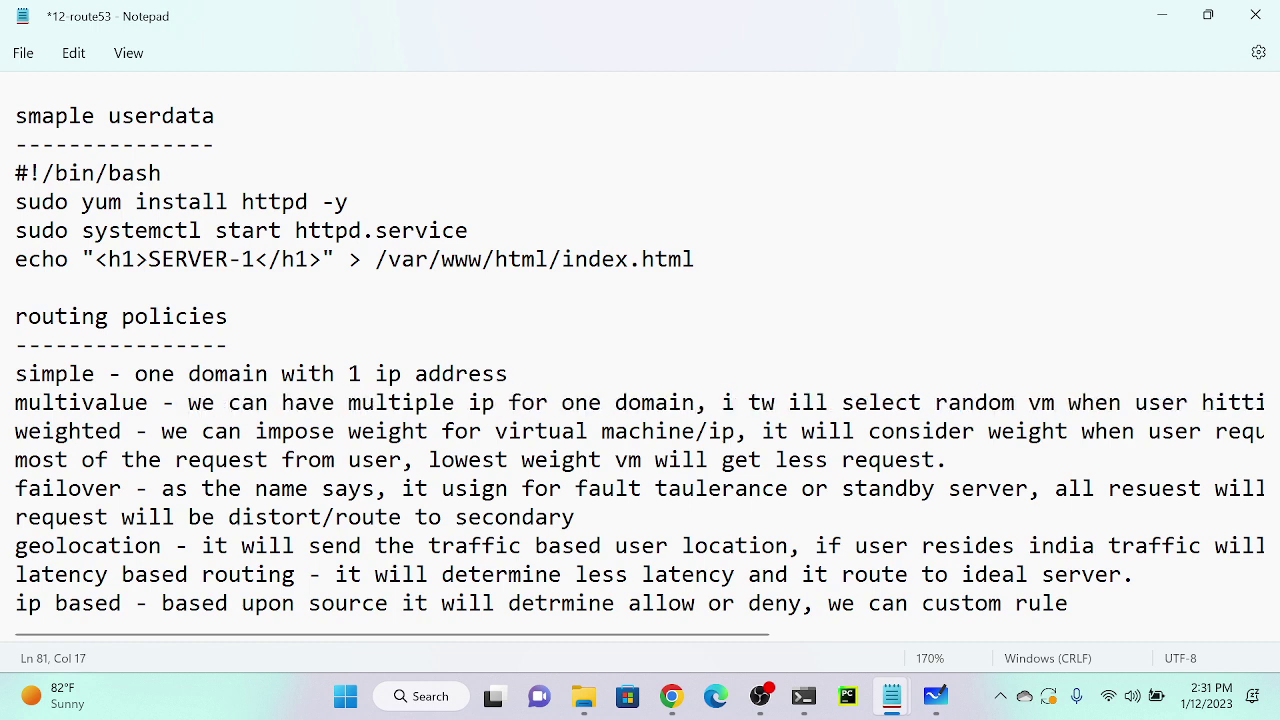
# Read the multivalue and weighted descriptions in the routing policies notes along the full length of their lines.
pyautogui.hscroll(3, 634, 361)
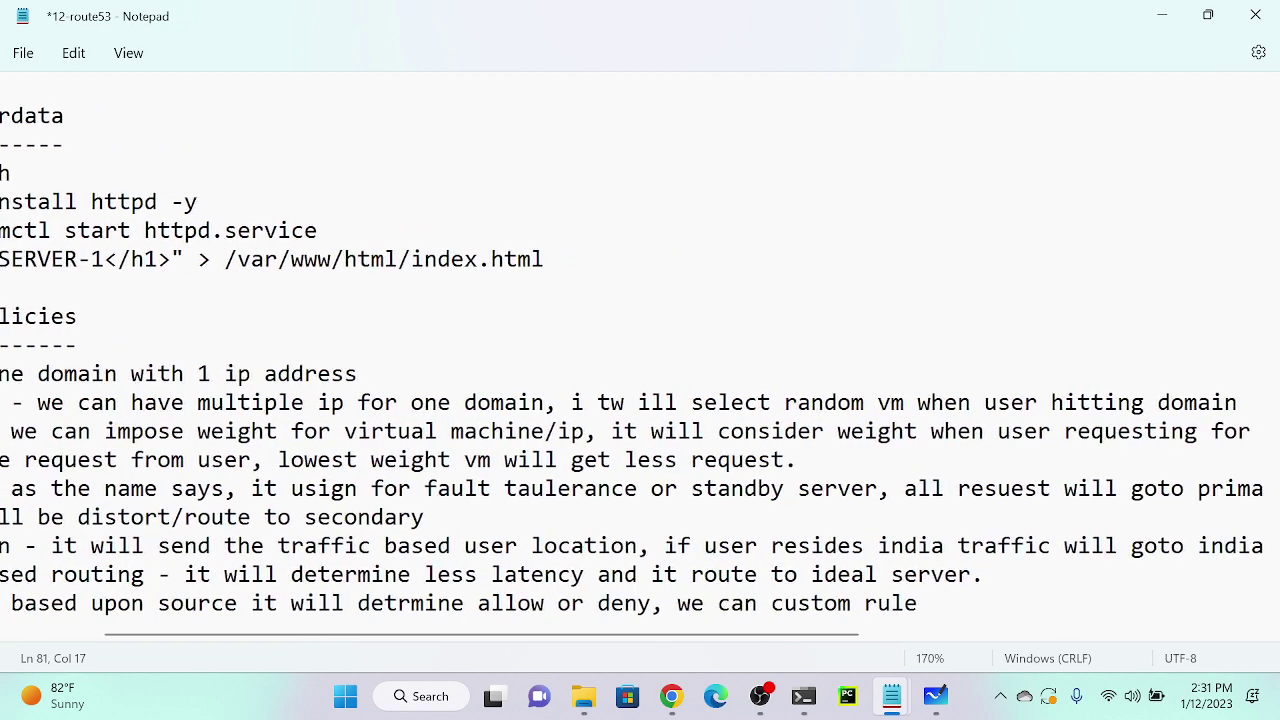
pyautogui.hscroll(1, 634, 361)
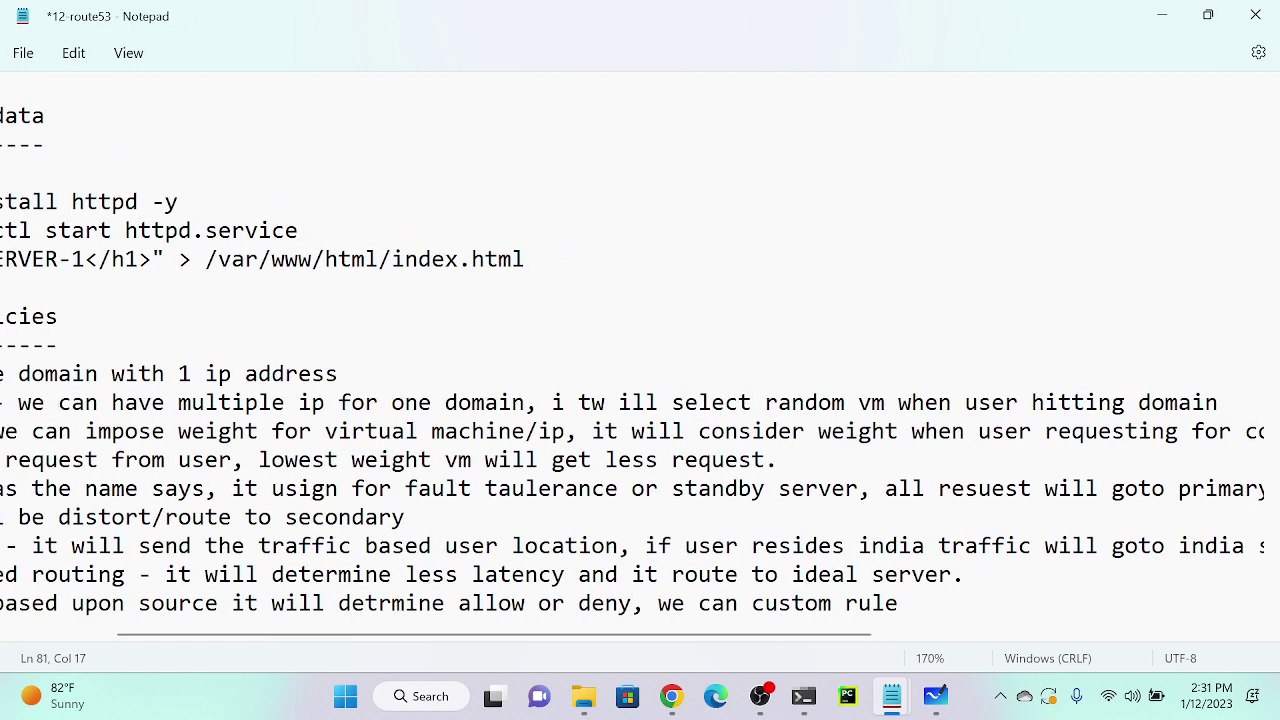
pyautogui.hscroll(3, 632, 371)
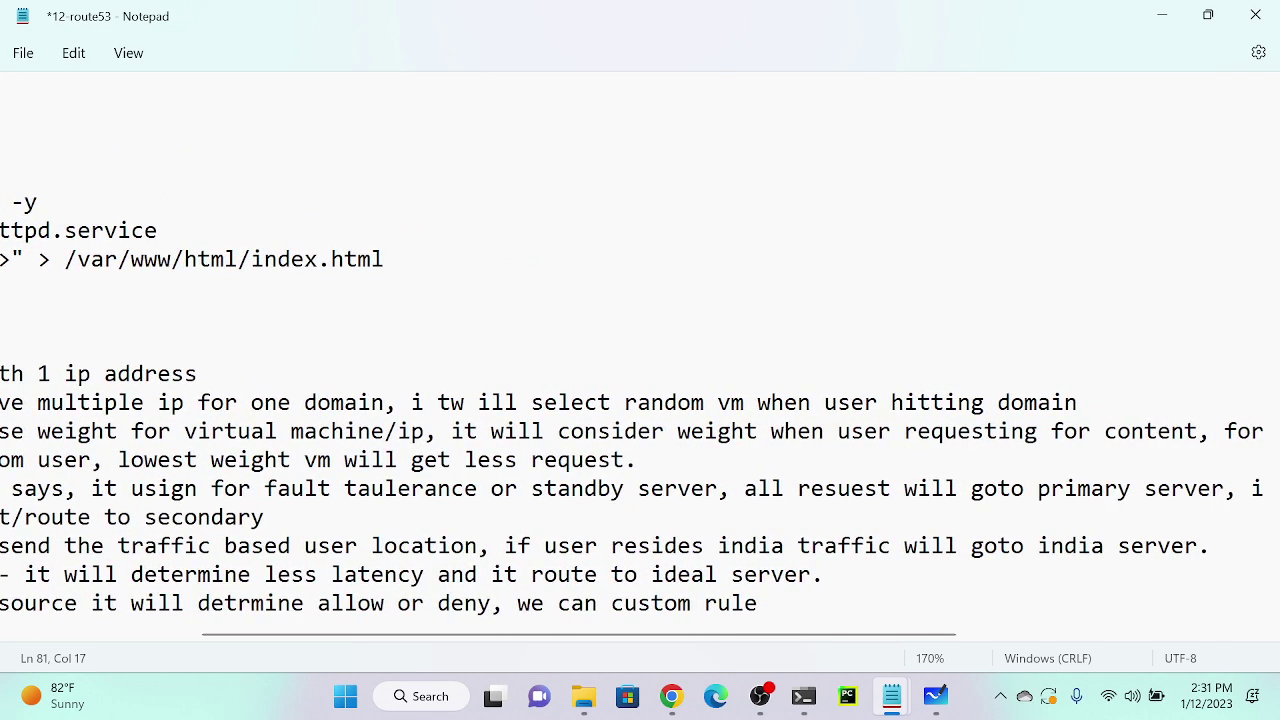
pyautogui.hscroll(-1, 640, 400)
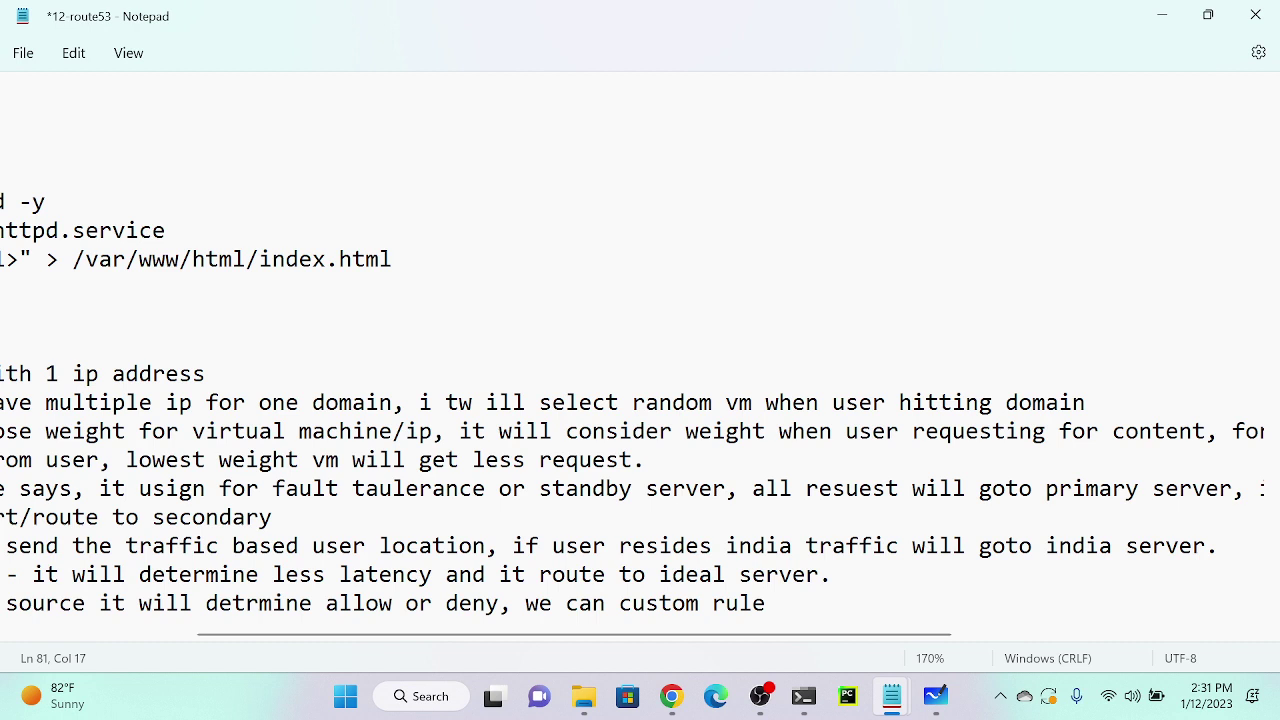
pyautogui.hscroll(-5, 632, 414)
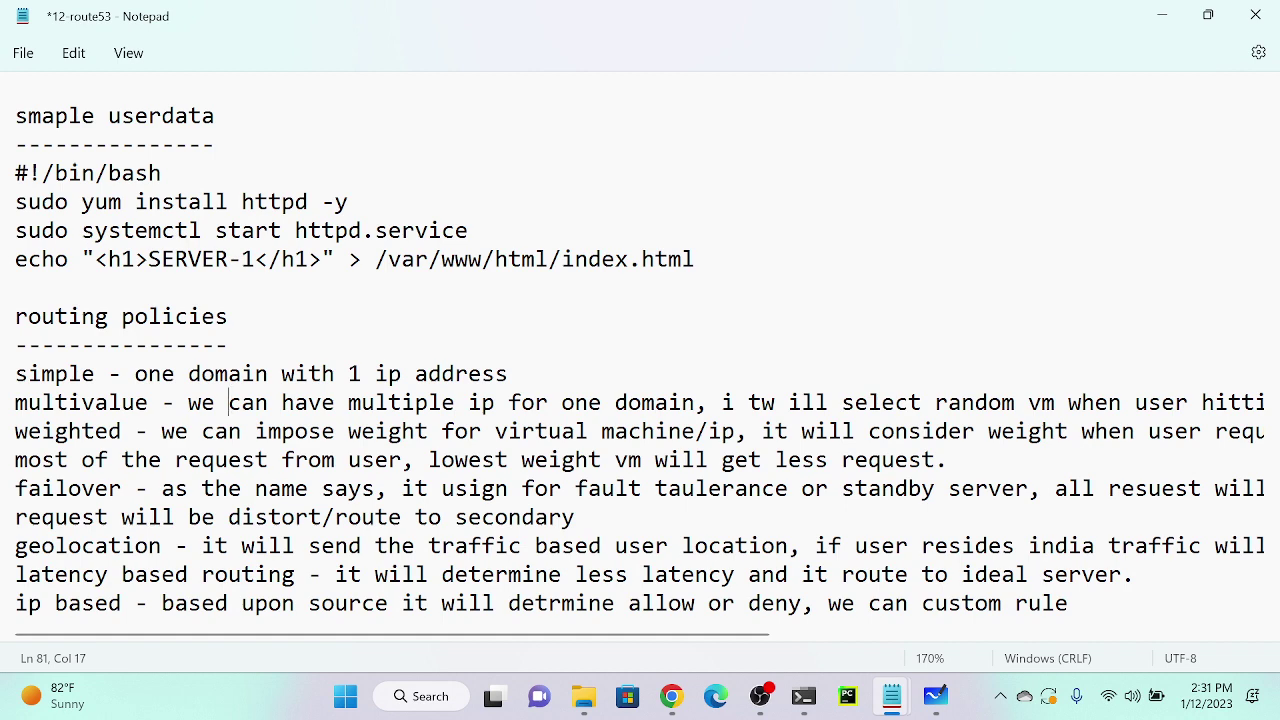
pyautogui.hscroll(5, 640, 440)
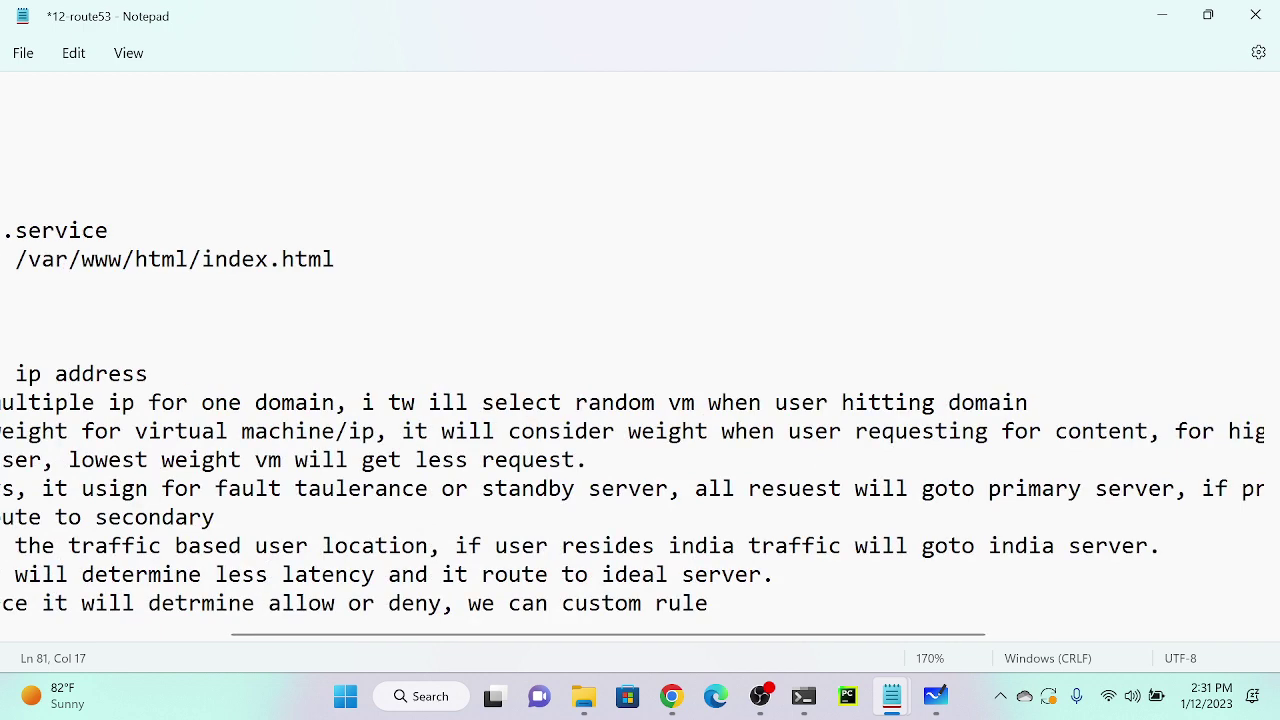
pyautogui.hscroll(-5, 640, 440)
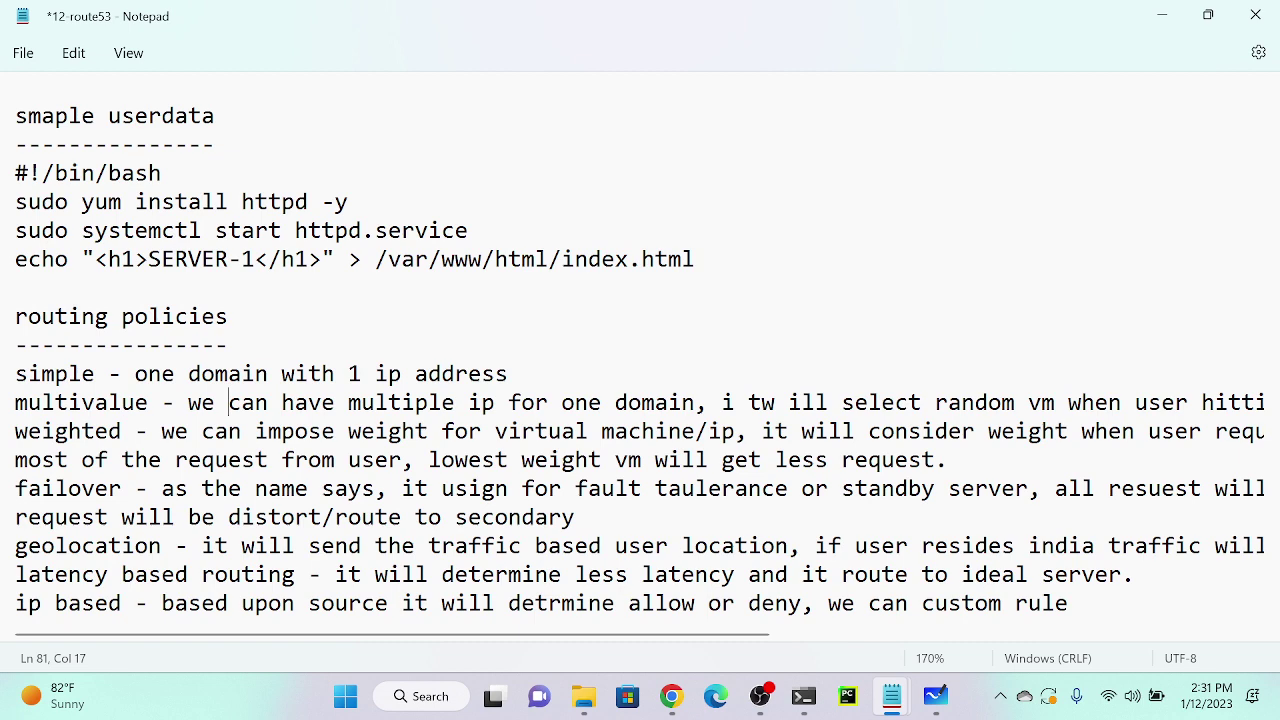
pyautogui.hscroll(5, 640, 414)
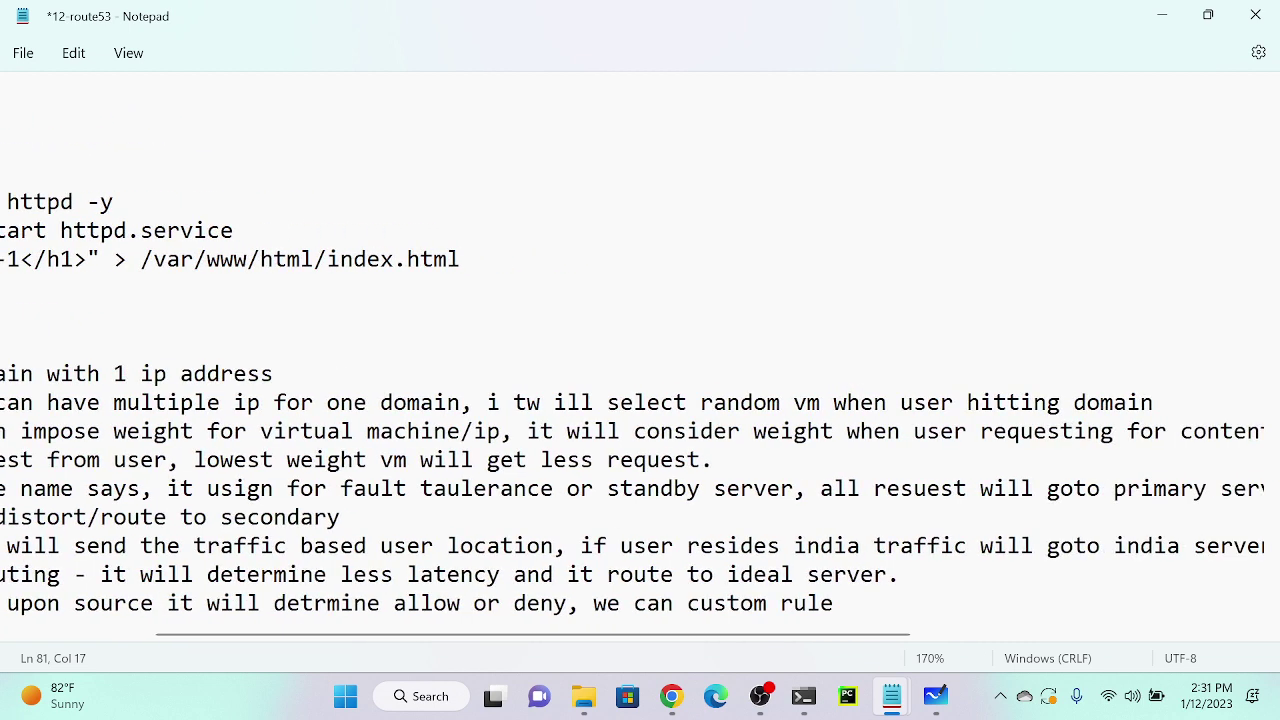
pyautogui.hscroll(7, 640, 414)
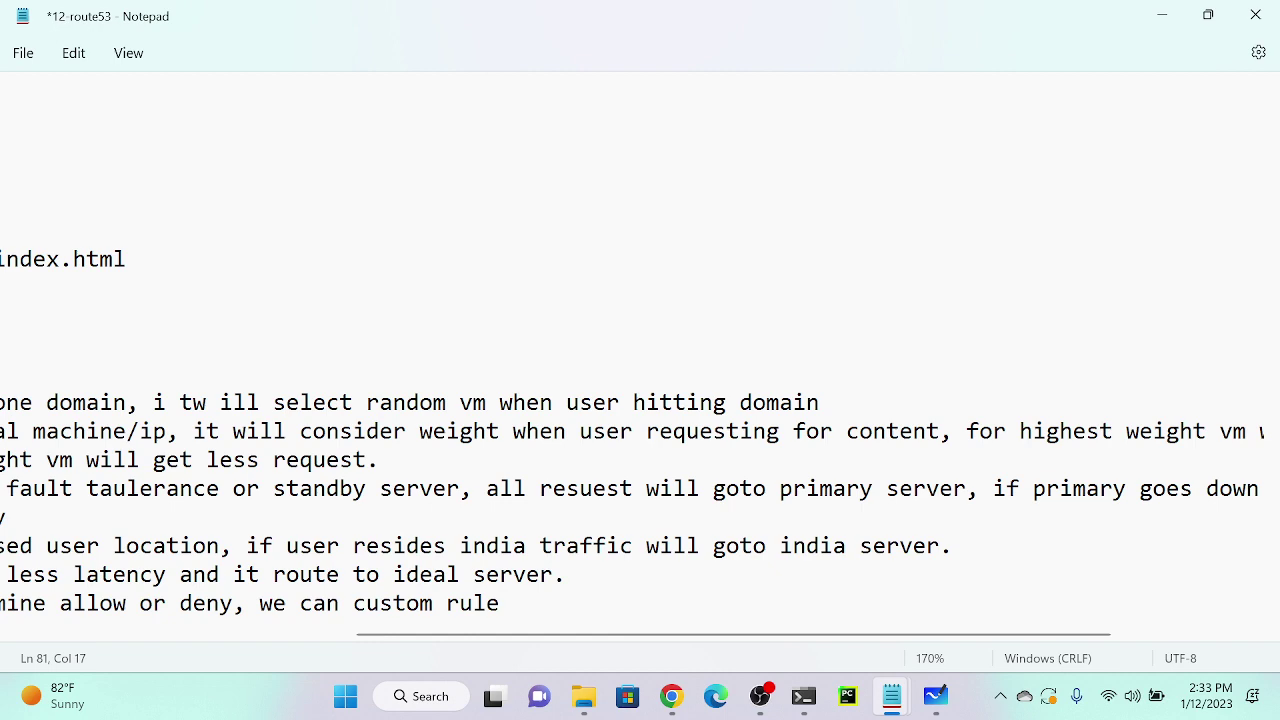
pyautogui.hscroll(-5, 640, 400)
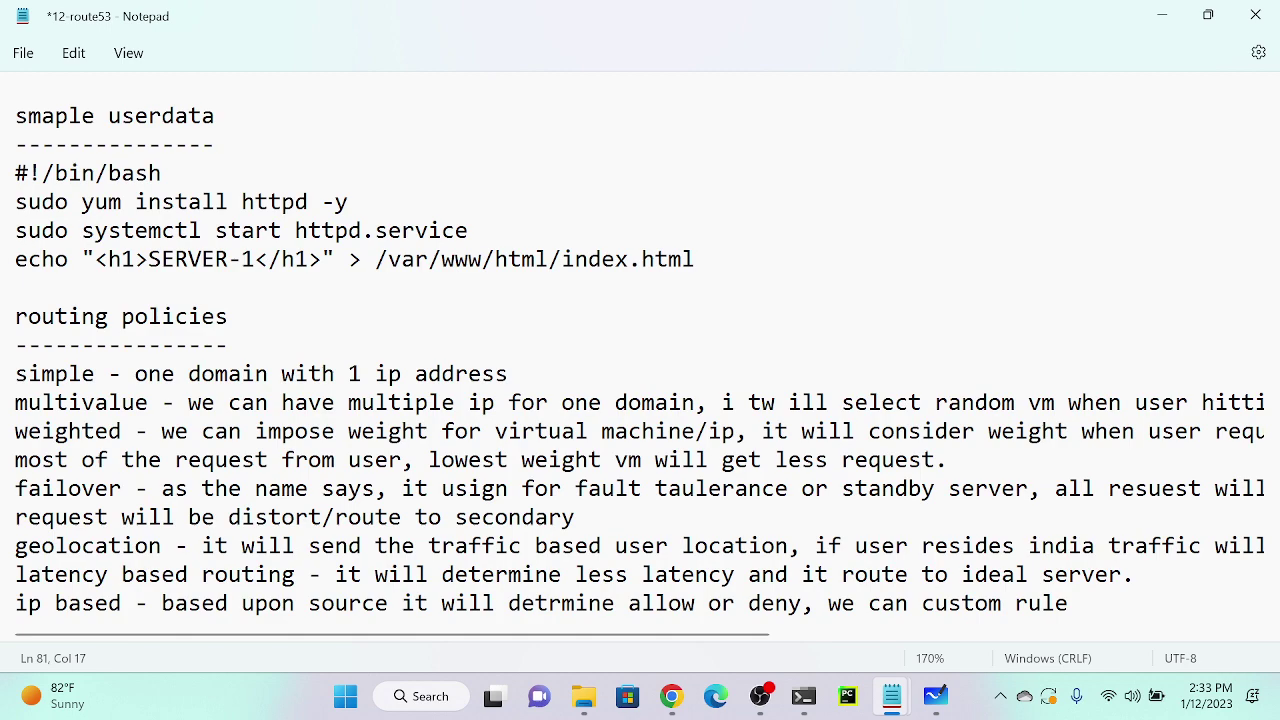
pyautogui.hscroll(3, 632, 361)
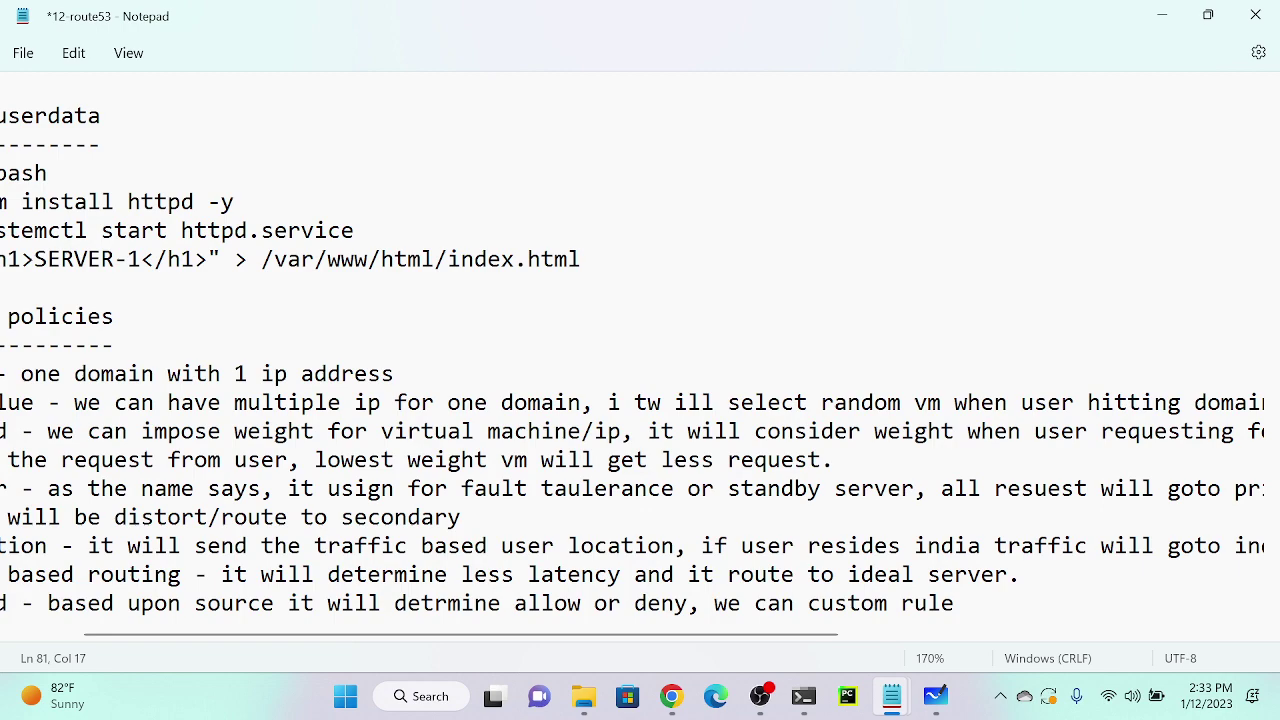
pyautogui.hscroll(6, 632, 371)
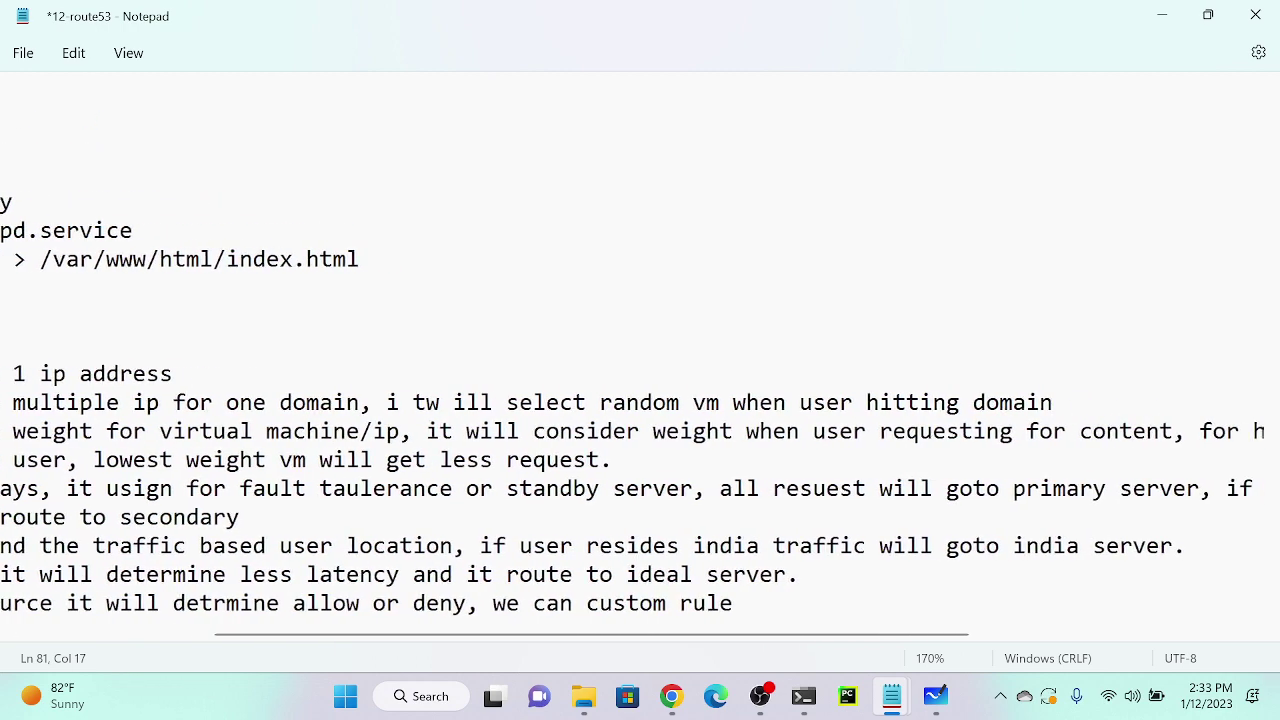
pyautogui.hscroll(2, 632, 371)
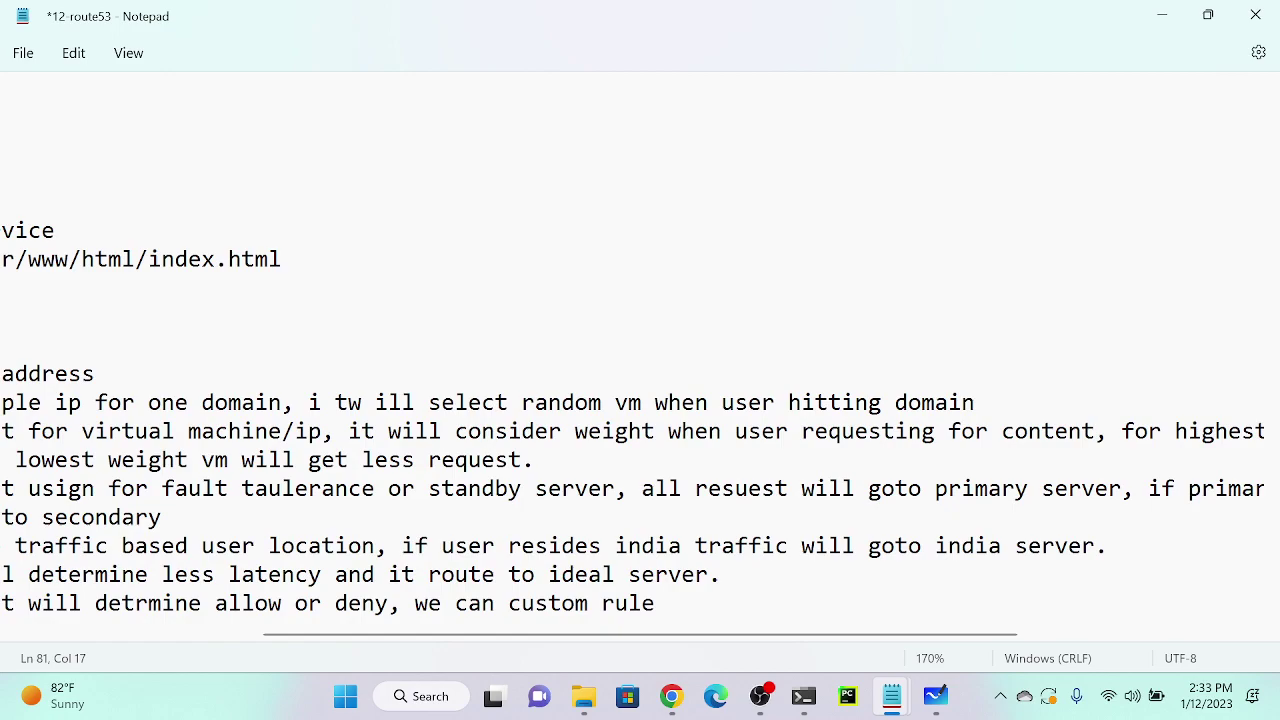
pyautogui.hscroll(6, 632, 371)
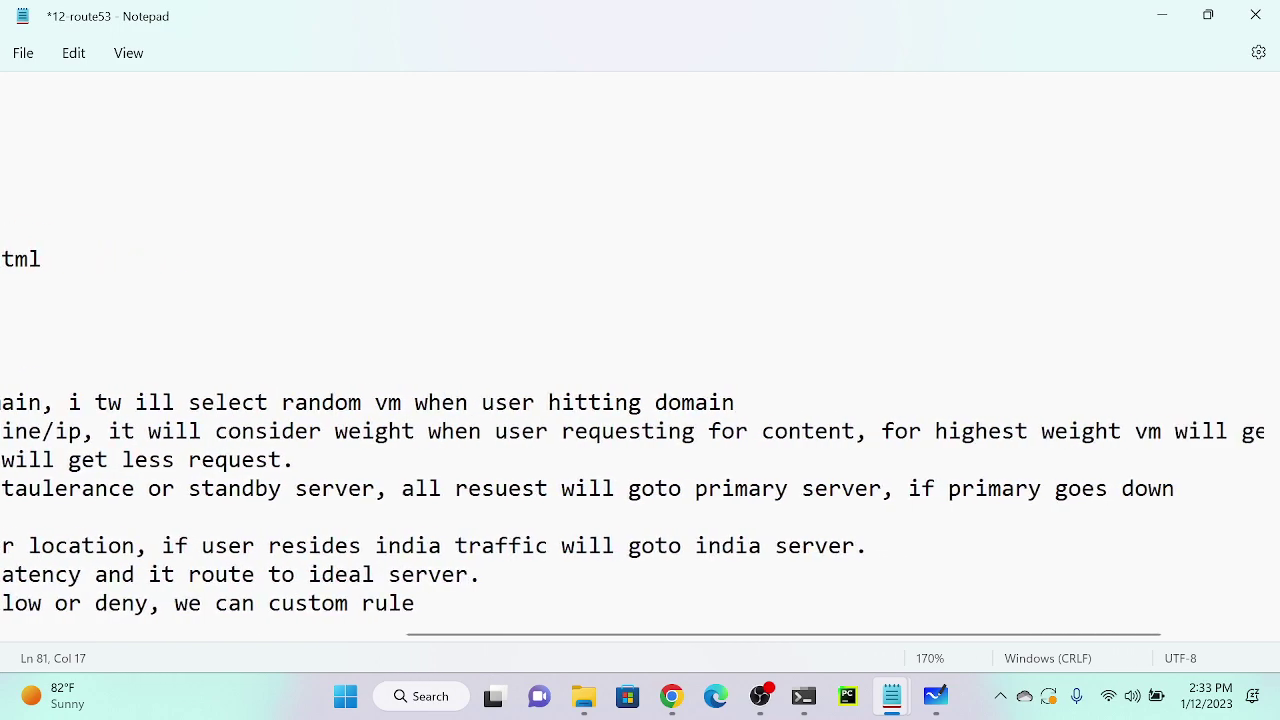
pyautogui.hscroll(2, 632, 371)
pyautogui.hscroll(-20, 632, 371)
pyautogui.hscroll(4, 632, 371)
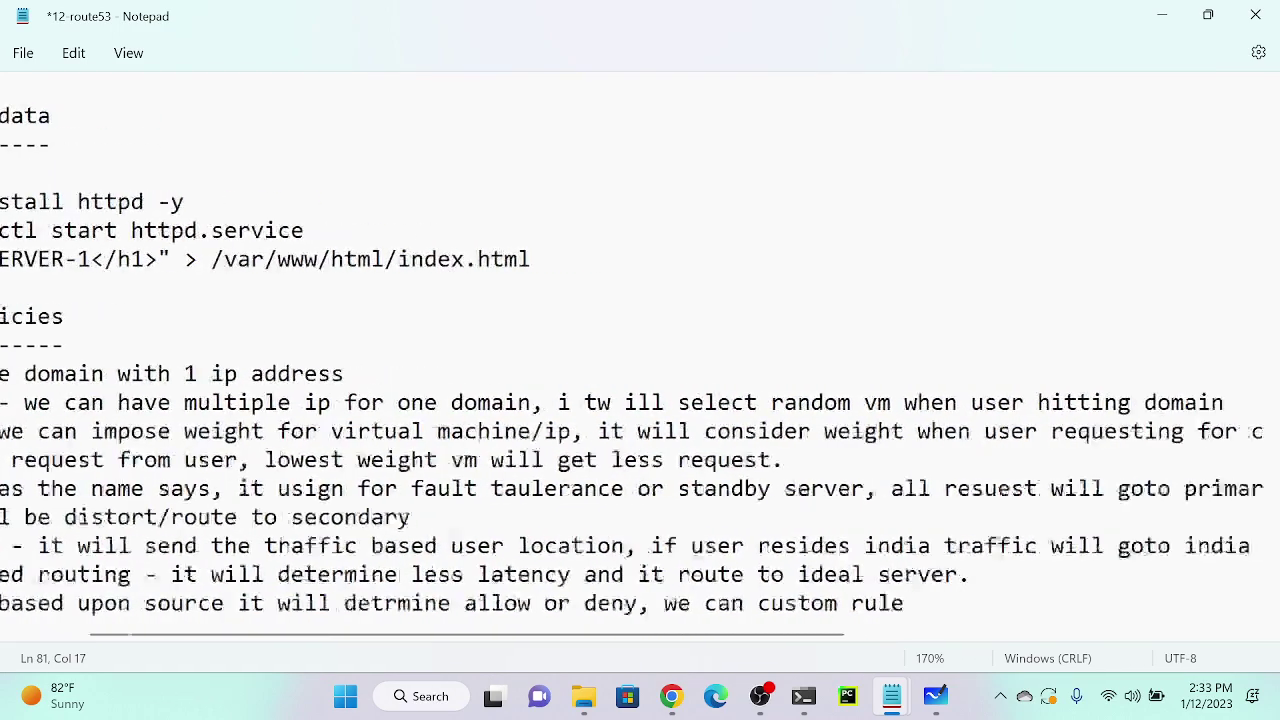
pyautogui.hscroll(8, 632, 371)
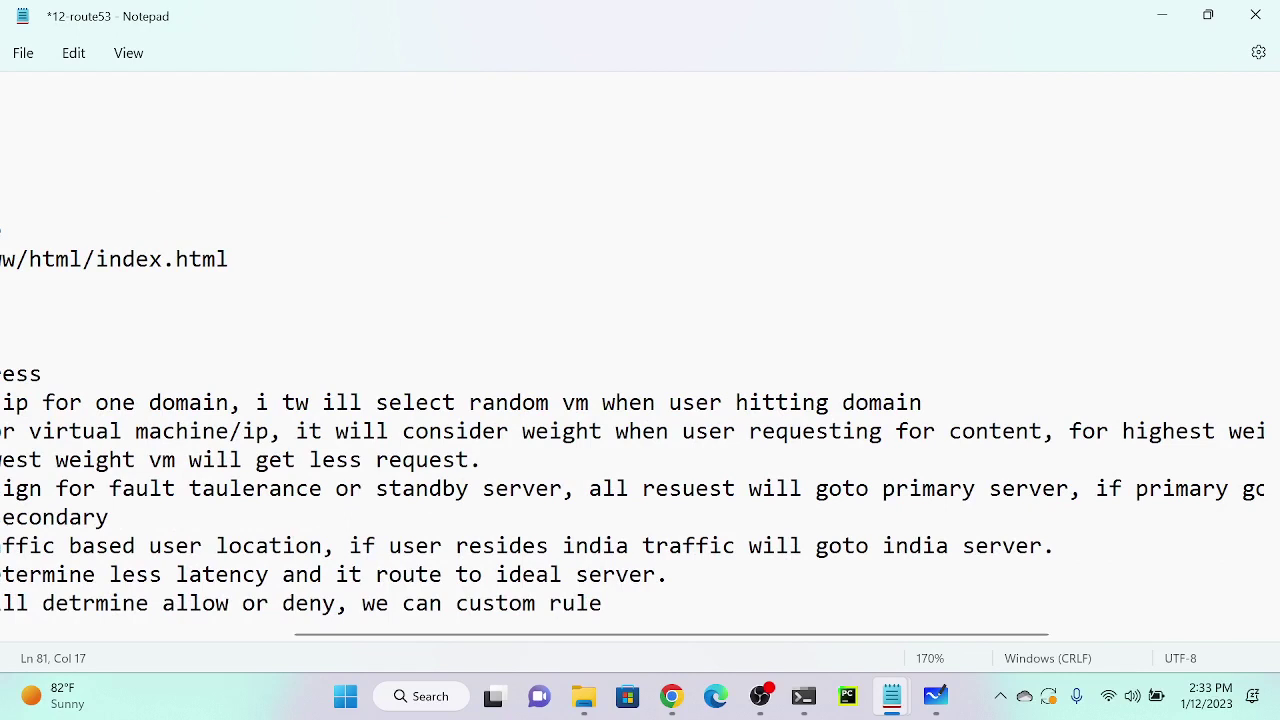
pyautogui.hscroll(8, 632, 432)
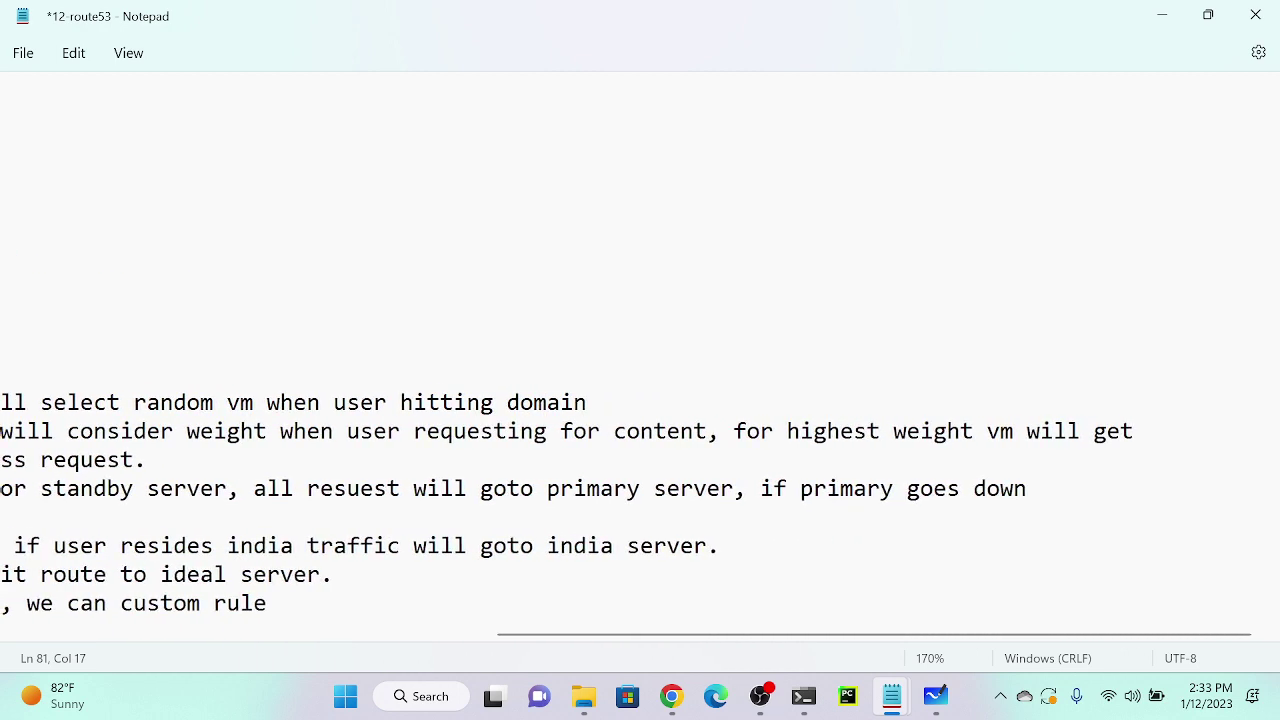
pyautogui.hscroll(-7, 632, 432)
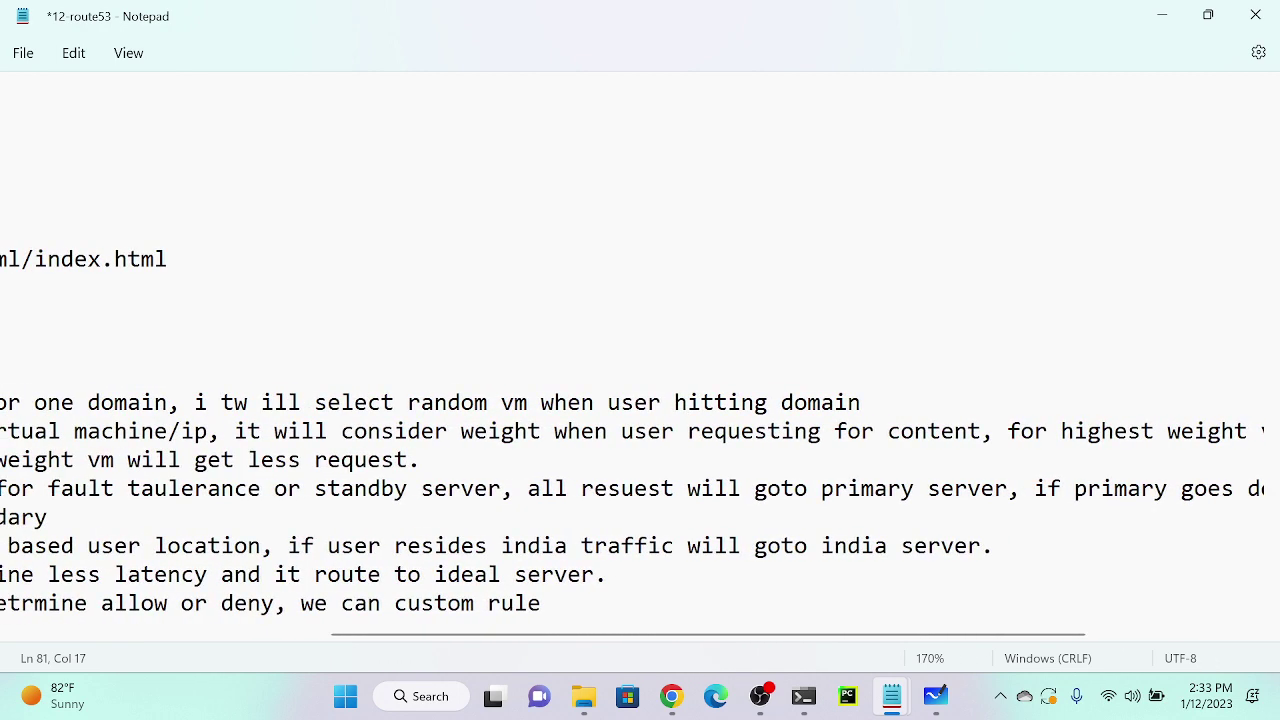
pyautogui.hscroll(-13, 632, 430)
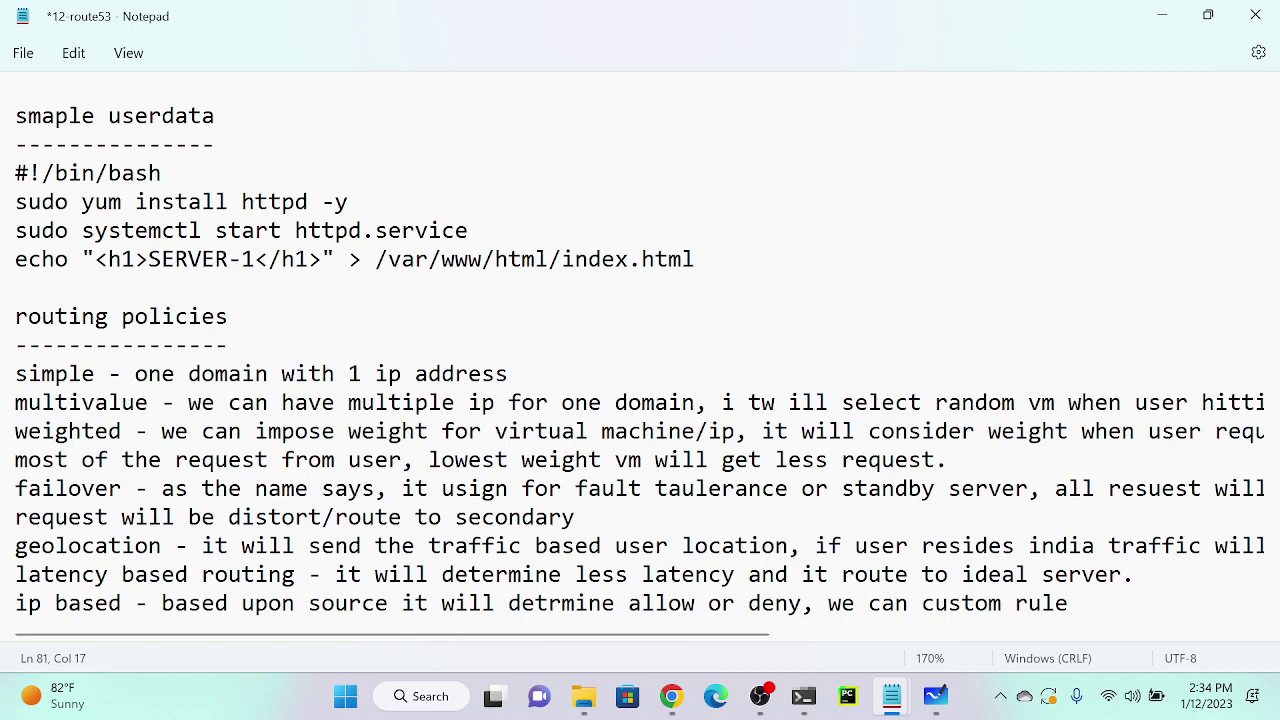
pyautogui.hscroll(10, 632, 416)
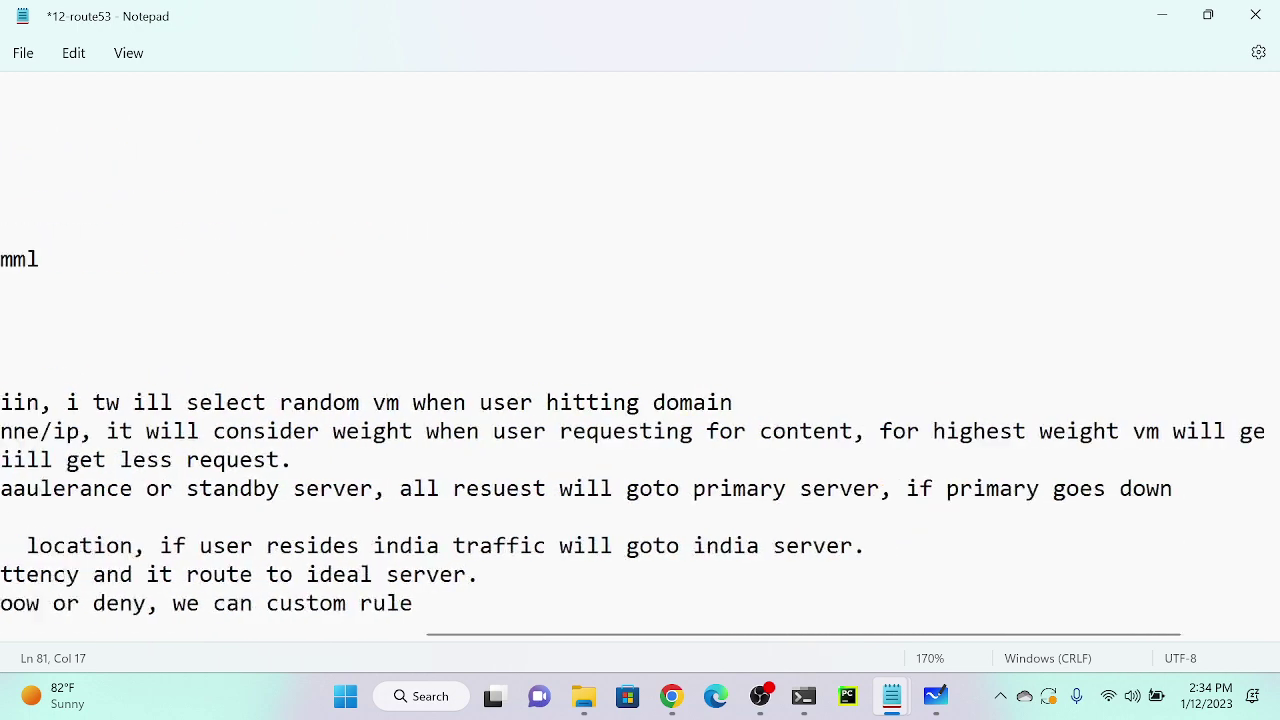
pyautogui.hscroll(-11, 632, 370)
pyautogui.hscroll(2, 632, 370)
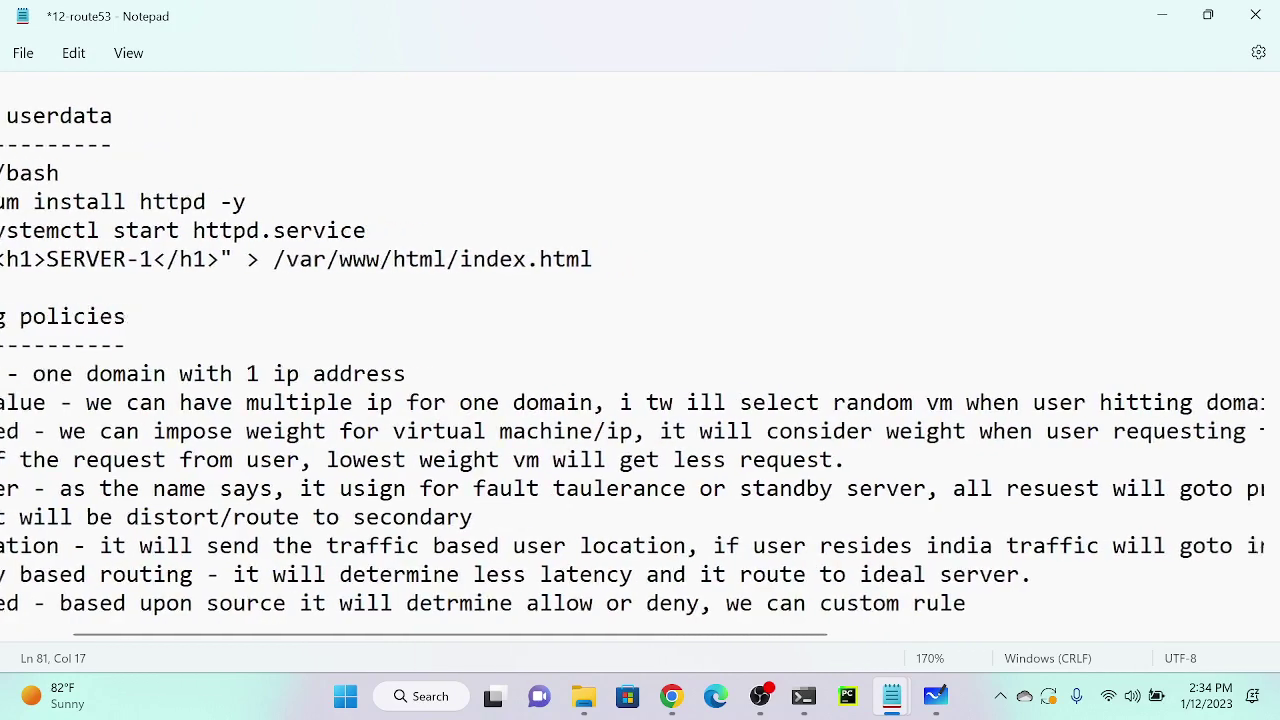
pyautogui.hscroll(3, 632, 370)
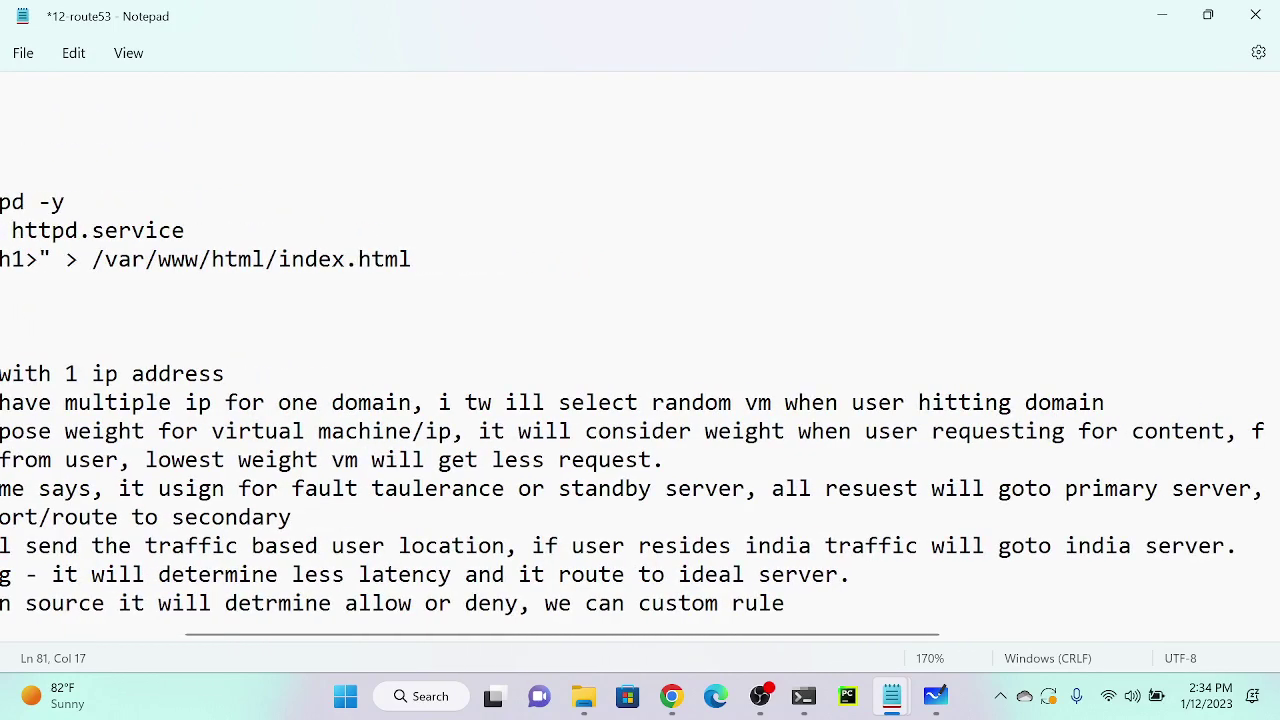
# Highlight "it will consider weight when user" in the weighted description and read the rest of that line.
pyautogui.click(478, 431)
pyautogui.keyDown('shift'); pyautogui.click(680, 431); pyautogui.keyUp('shift')
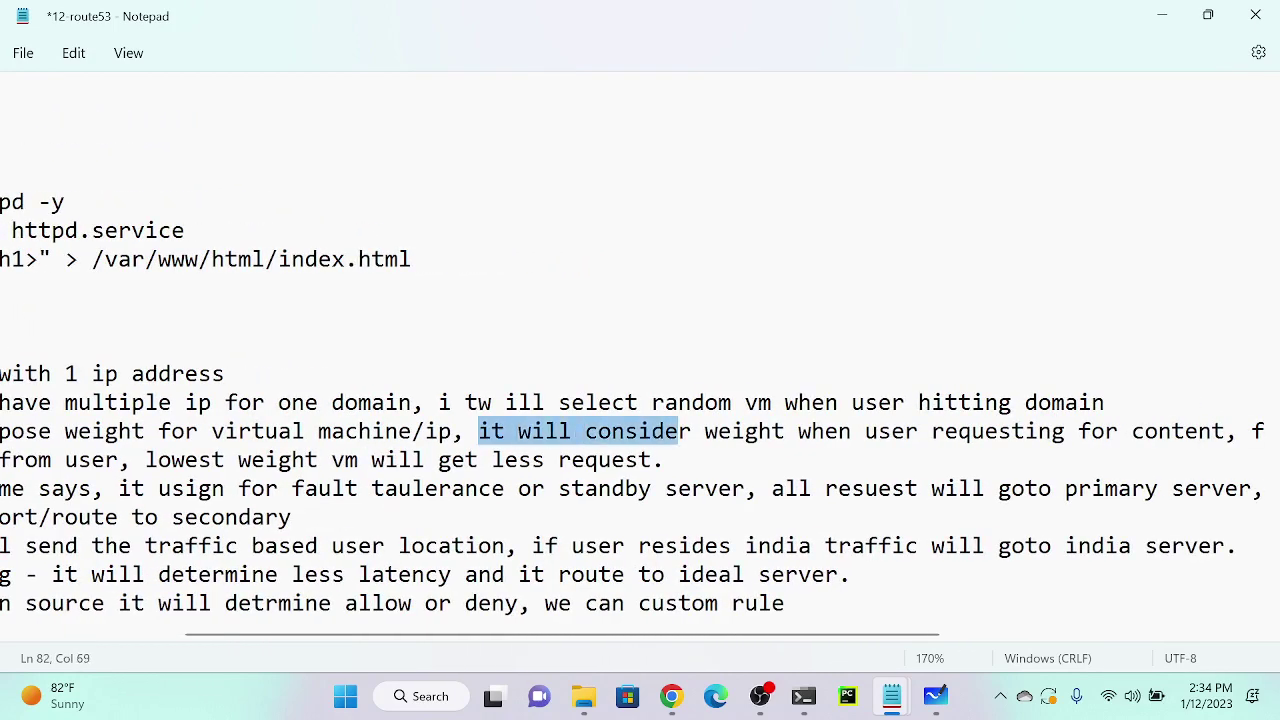
pyautogui.hotkey('shift', 'Right')
pyautogui.hotkey('shift', 'Right')
pyautogui.hotkey('shift', 'Right')
pyautogui.hotkey('shift', 'Right')
pyautogui.hotkey('shift', 'Right')
pyautogui.hotkey('shift', 'Right')
pyautogui.hotkey('shift', 'Right')
pyautogui.hotkey('shift', 'Right')
pyautogui.hotkey('shift', 'Right')
pyautogui.hotkey('shift', 'Right')
pyautogui.hotkey('shift', 'Right')
pyautogui.hotkey('shift', 'Right')
pyautogui.hotkey('shift', 'Right')
pyautogui.hotkey('shift', 'Right')
pyautogui.hotkey('shift', 'Right')
pyautogui.hotkey('shift', 'Right')
pyautogui.hotkey('shift', 'Right')
pyautogui.hotkey('shift', 'Right')
pyautogui.hotkey('shift', 'Right')
pyautogui.hotkey('shift', 'Right')
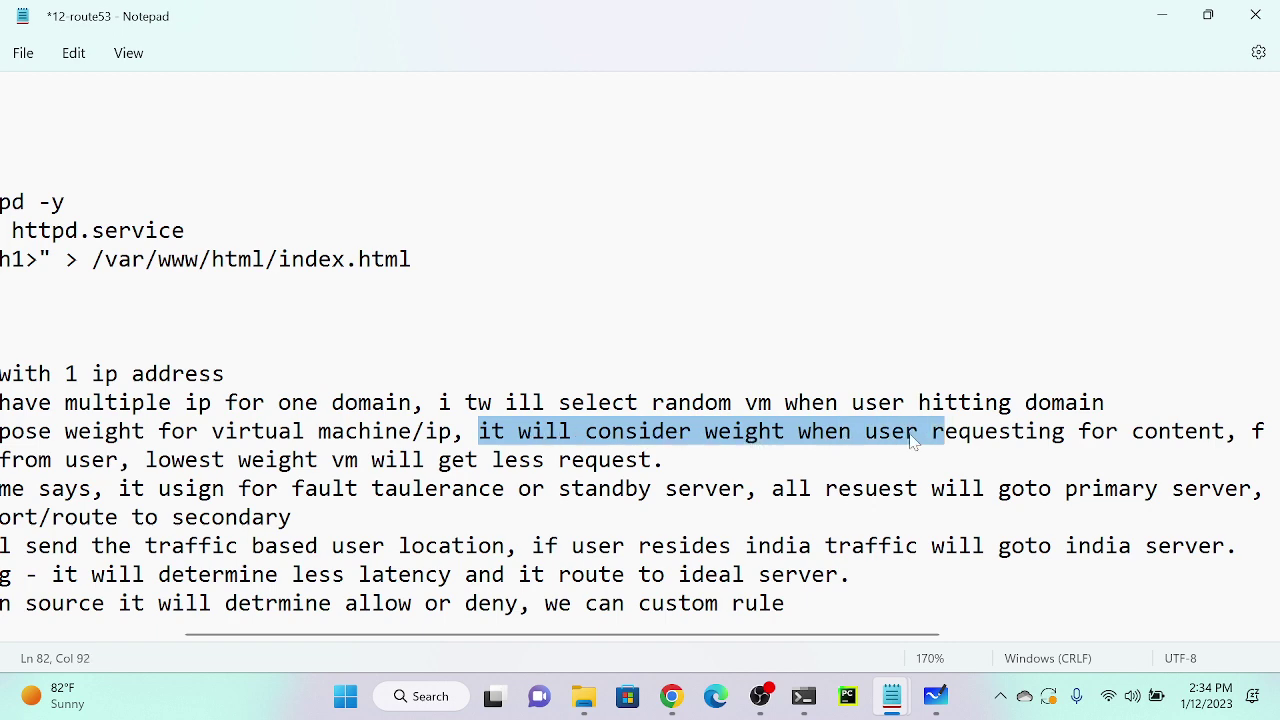
pyautogui.hscroll(4, 632, 404)
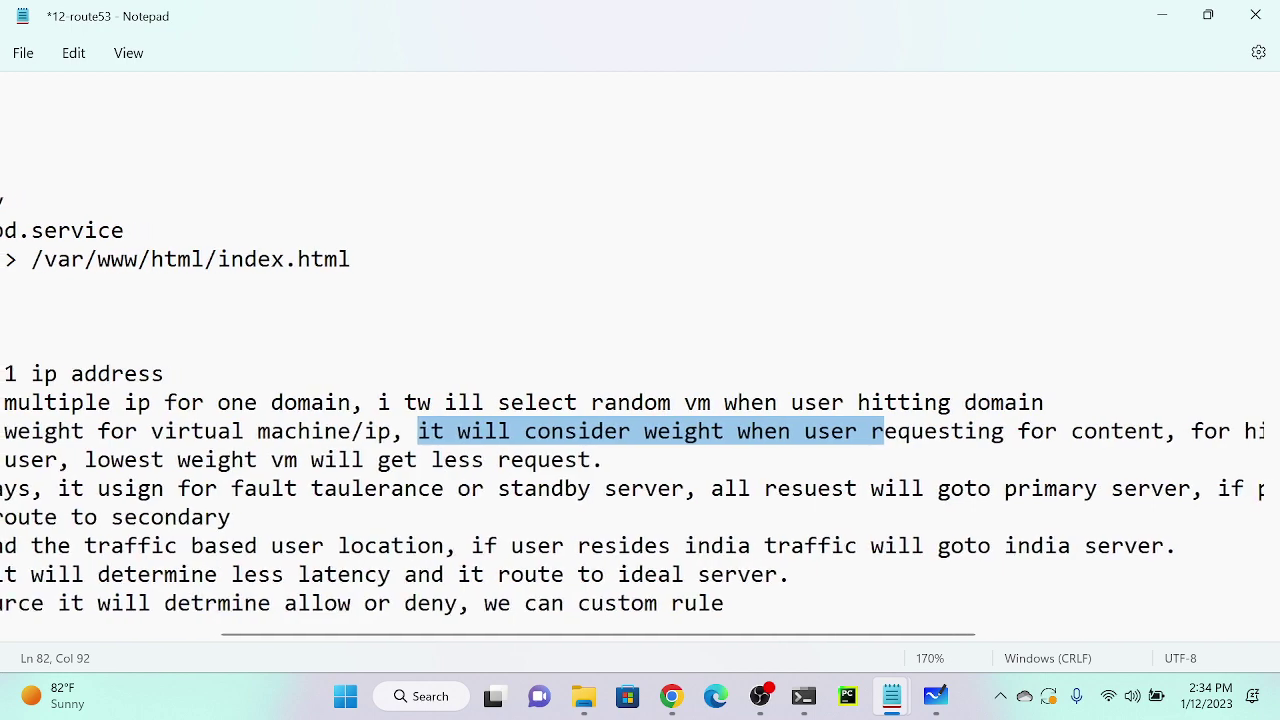
pyautogui.hscroll(2, 632, 404)
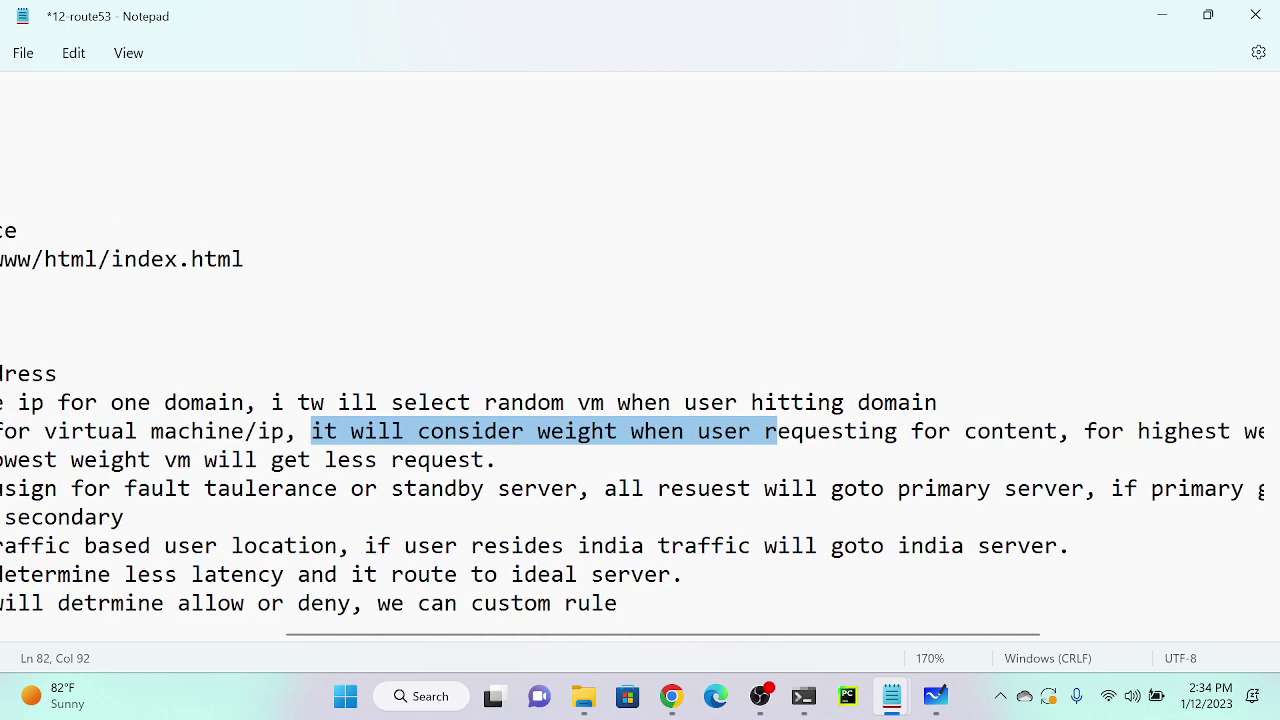
# Rewrap the weighted description, breaking lines before "requesting for content" and "lowest weight vm" and joining "most of the request" to the preceding line.
pyautogui.hscroll(-15, 640, 404)
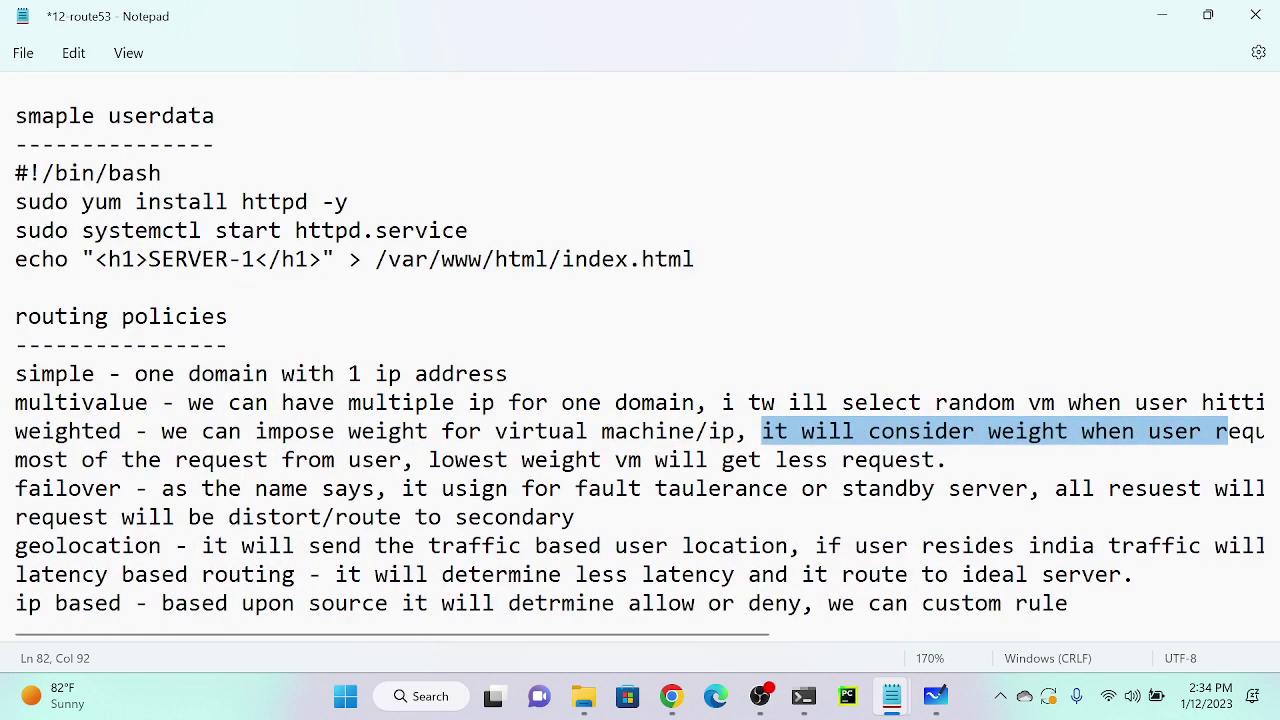
pyautogui.click(1174, 431)
pyautogui.click(1214, 431)
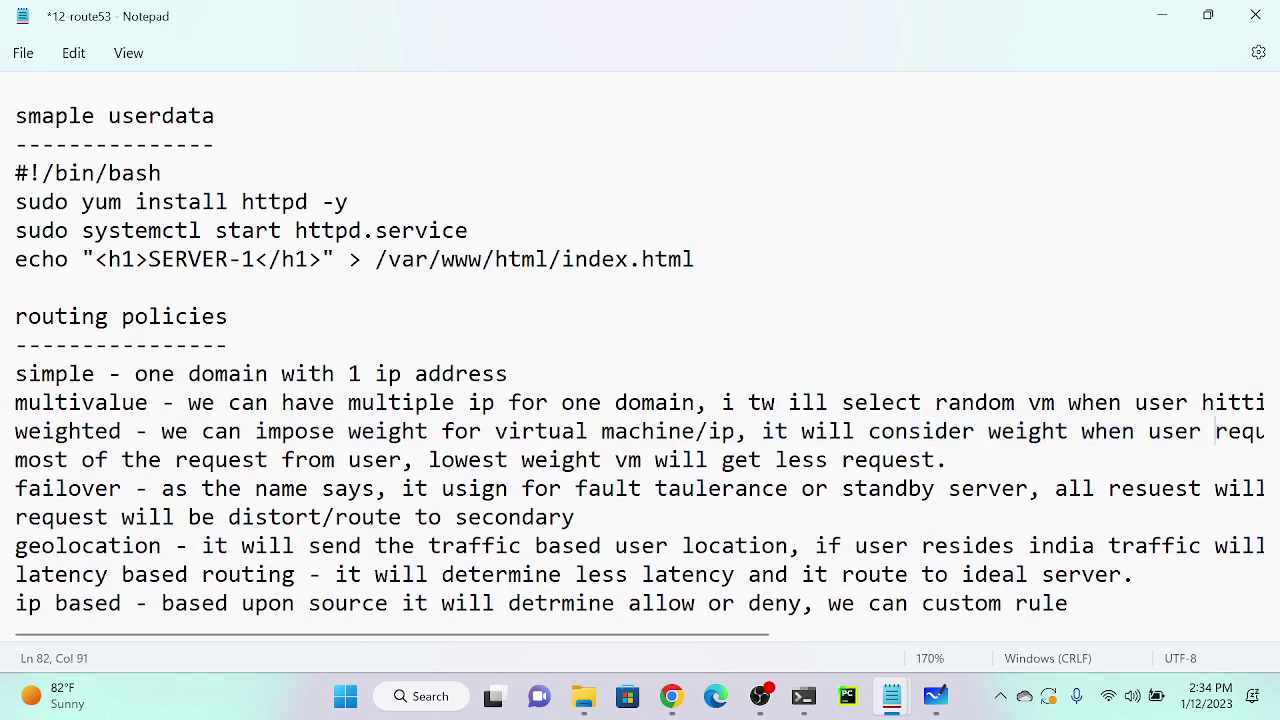
pyautogui.press('Return')
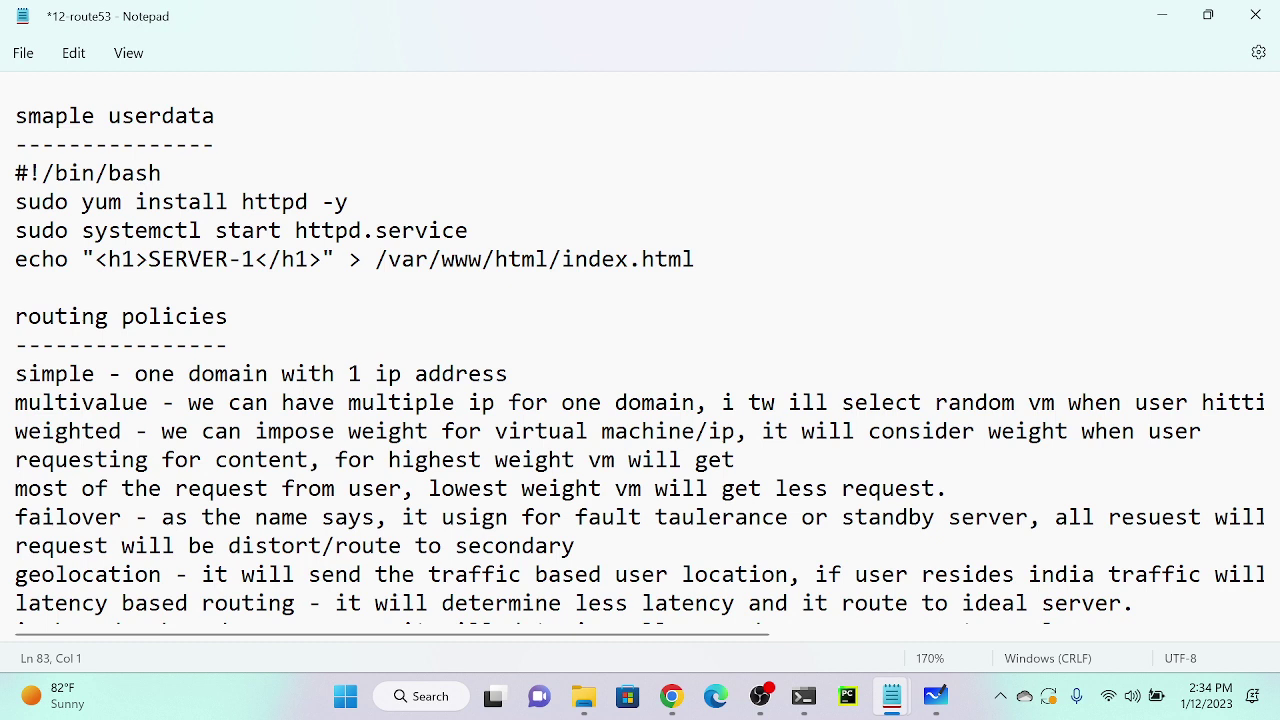
pyautogui.press('Down')
pyautogui.press('BackSpace')
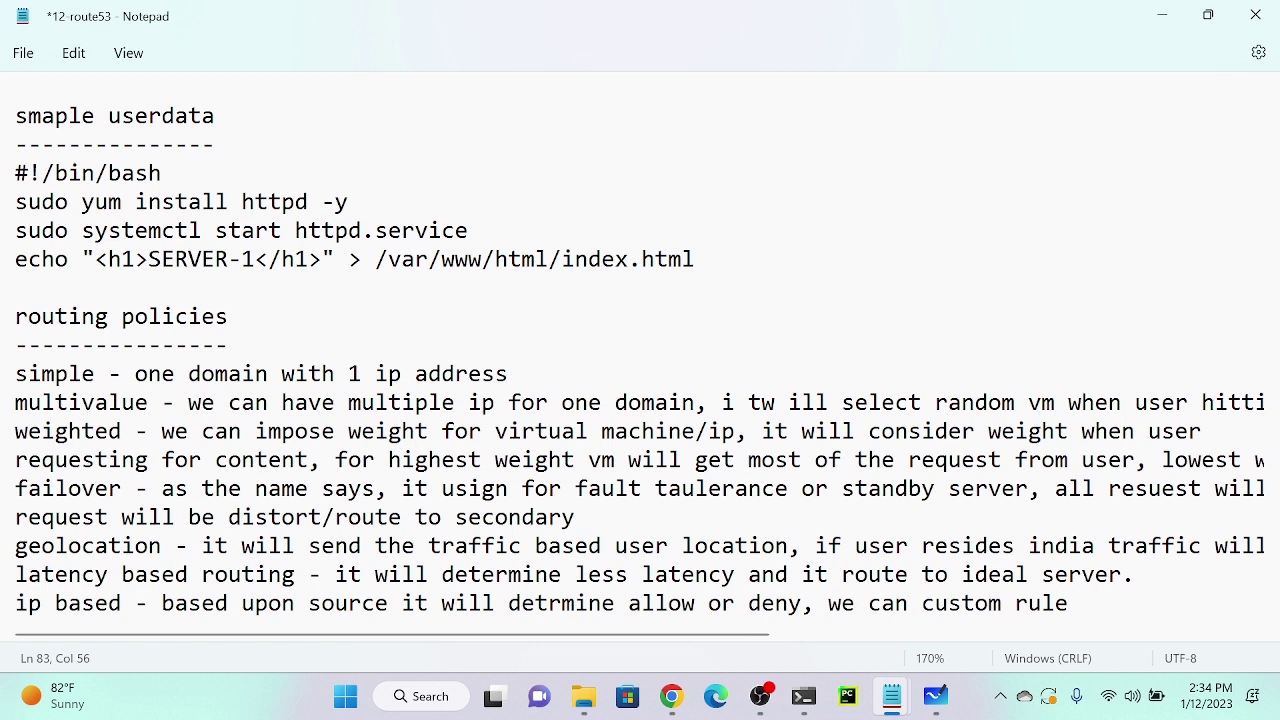
pyautogui.click(1161, 459)
pyautogui.press('Return')
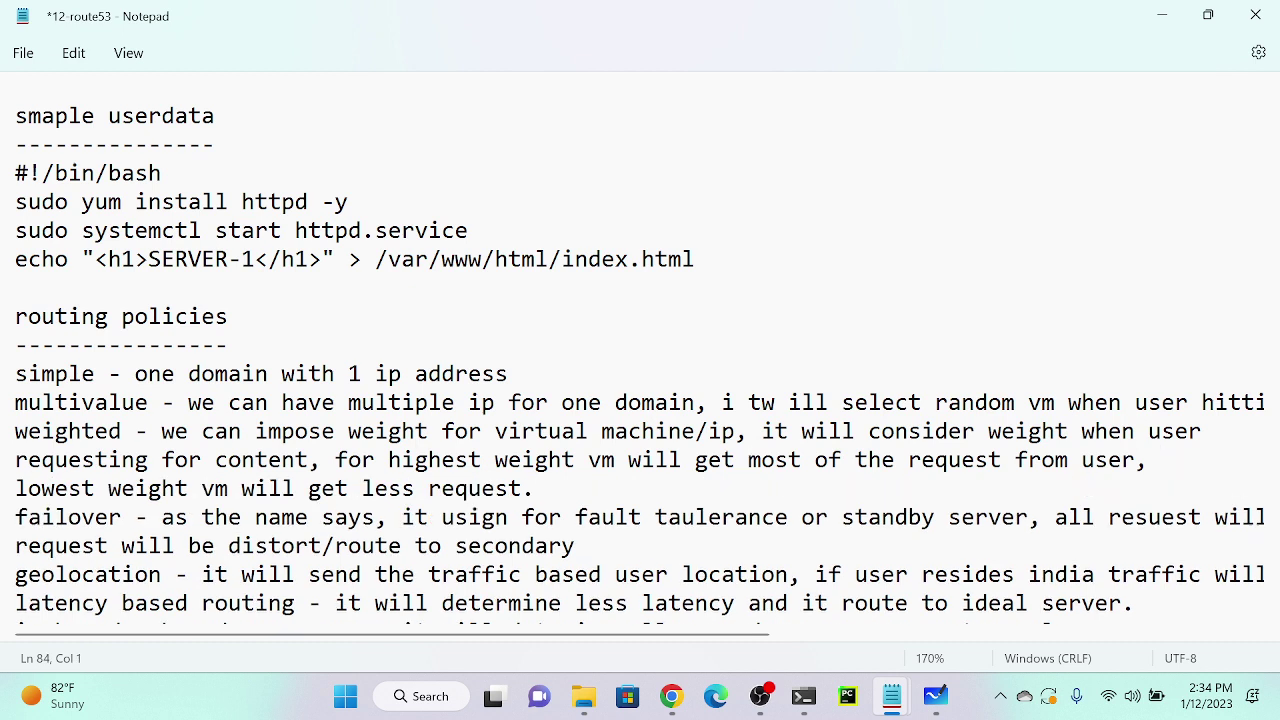
# Insert a blank line below and above the weighted description to set it apart from failover and multivalue.
pyautogui.press('End')
pyautogui.press('Return')
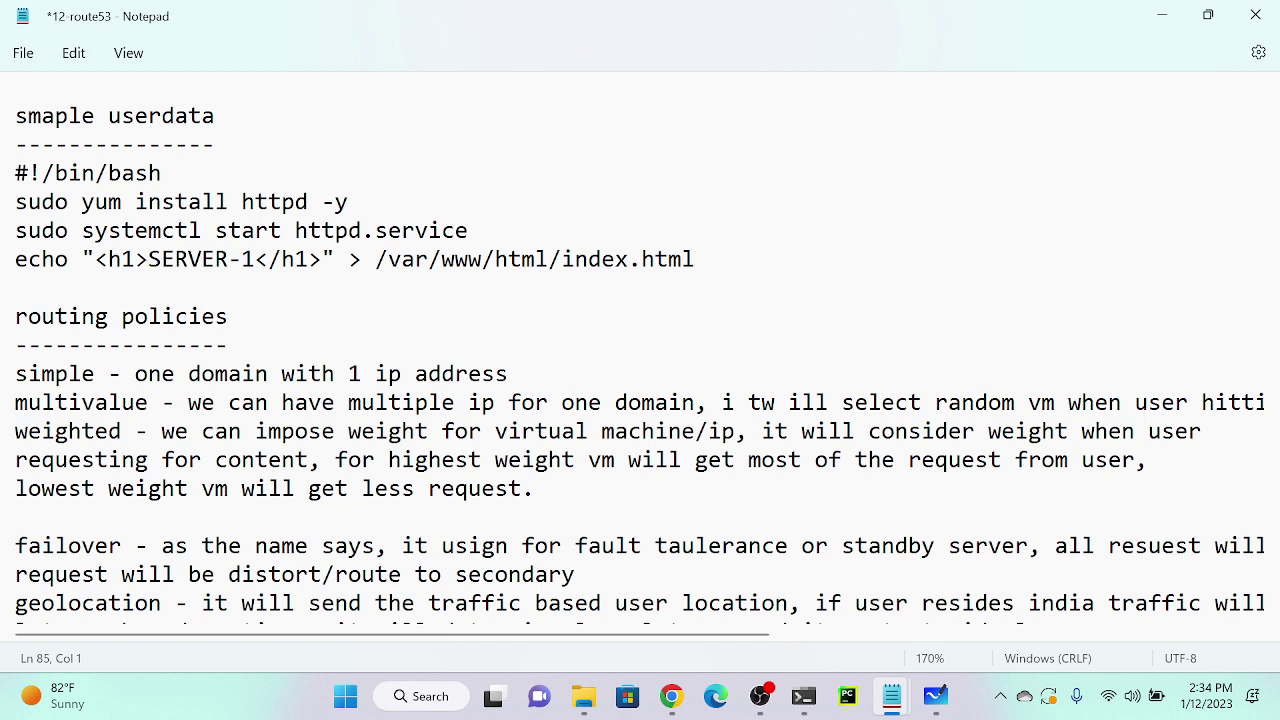
pyautogui.click(4, 431)
pyautogui.press('Return')
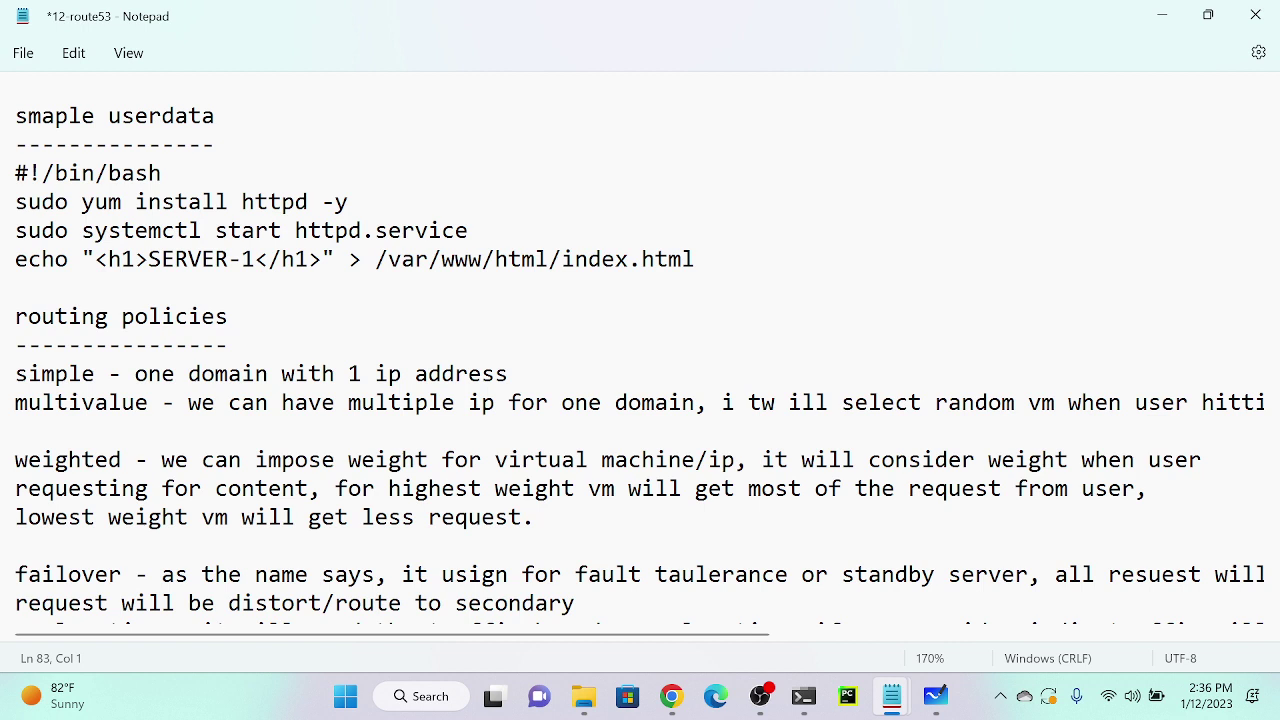
# Minimize the notes and switch to the amazontest.cf hosted zone's records in Chrome.
pyautogui.click(1161, 14)
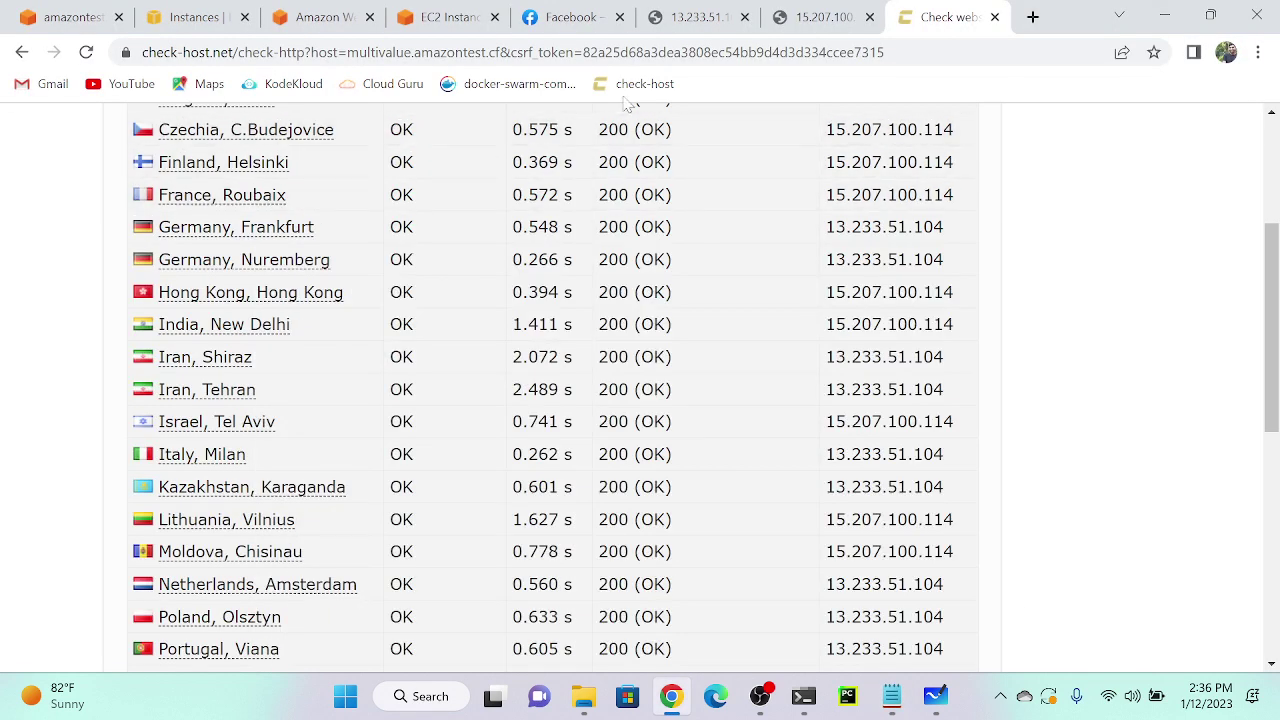
pyautogui.click(98, 20)
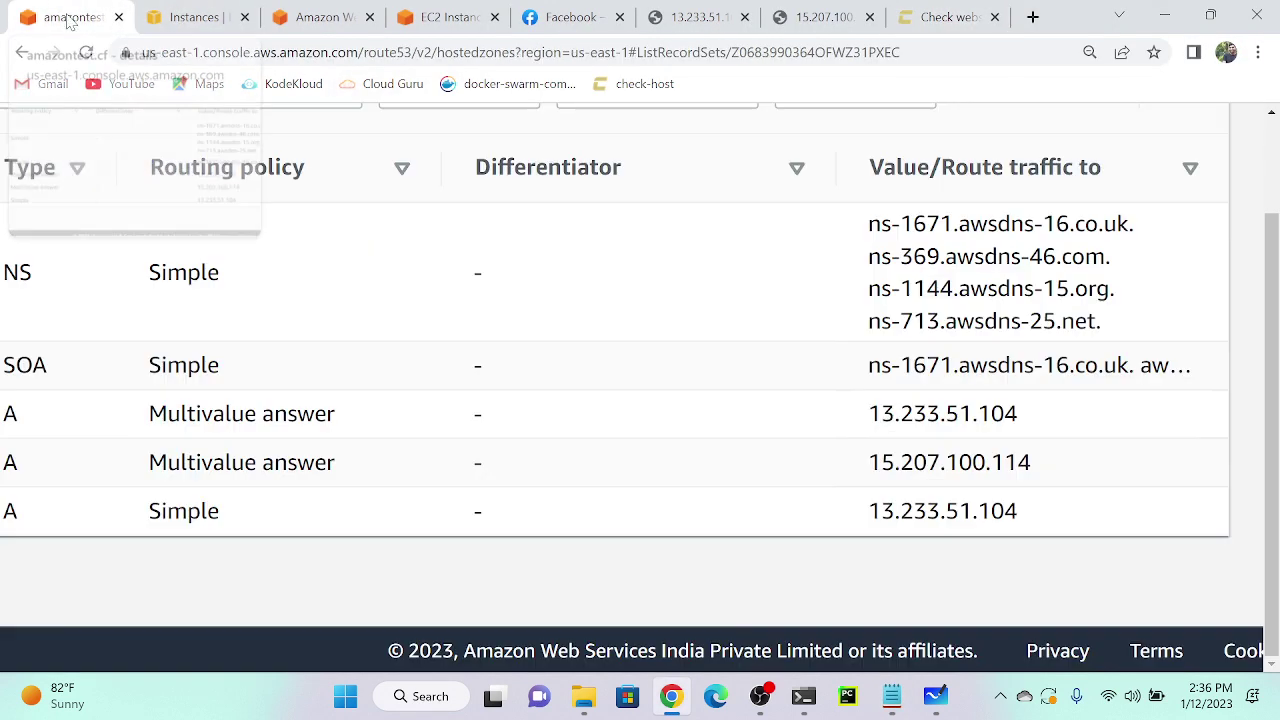
# Copy the public IPv4 address of the vm-1 instance from the EC2 instances list.
pyautogui.hotkey('ctrl', '+')
pyautogui.hotkey('ctrl', '-')
pyautogui.hotkey('ctrl', '-')
pyautogui.hotkey('ctrl', '-')
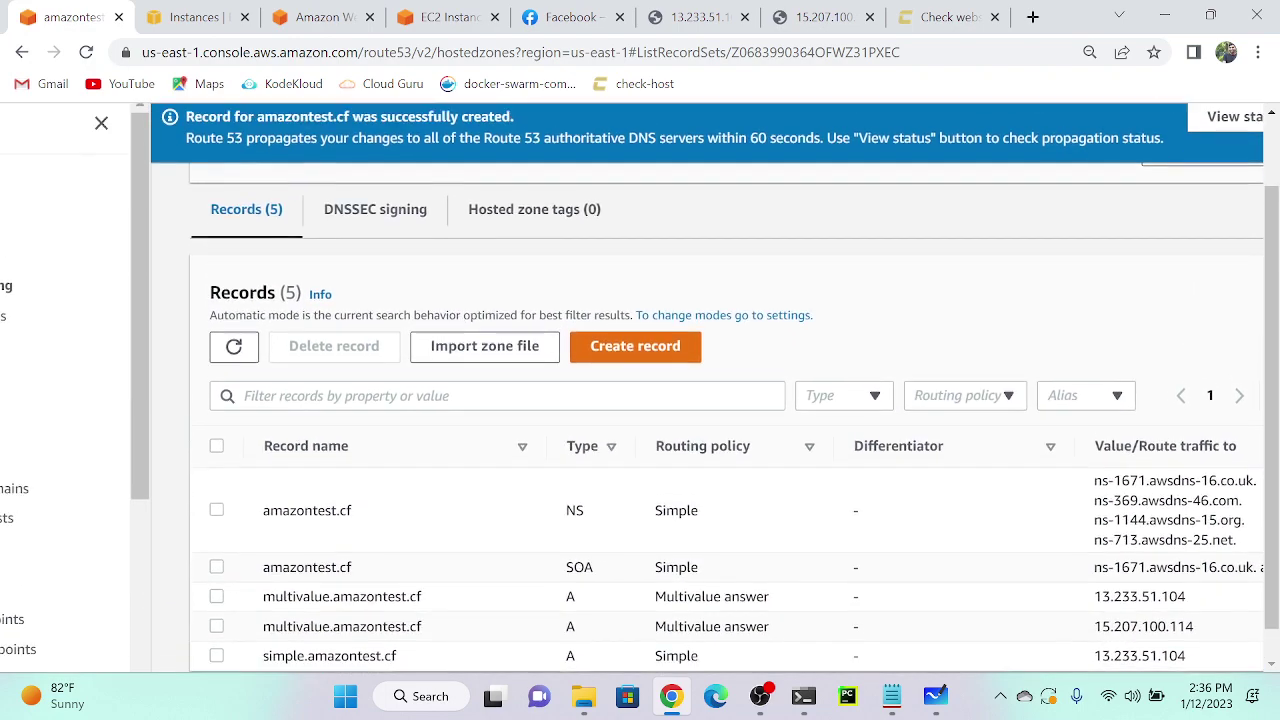
pyautogui.scroll(-1, 640, 400)
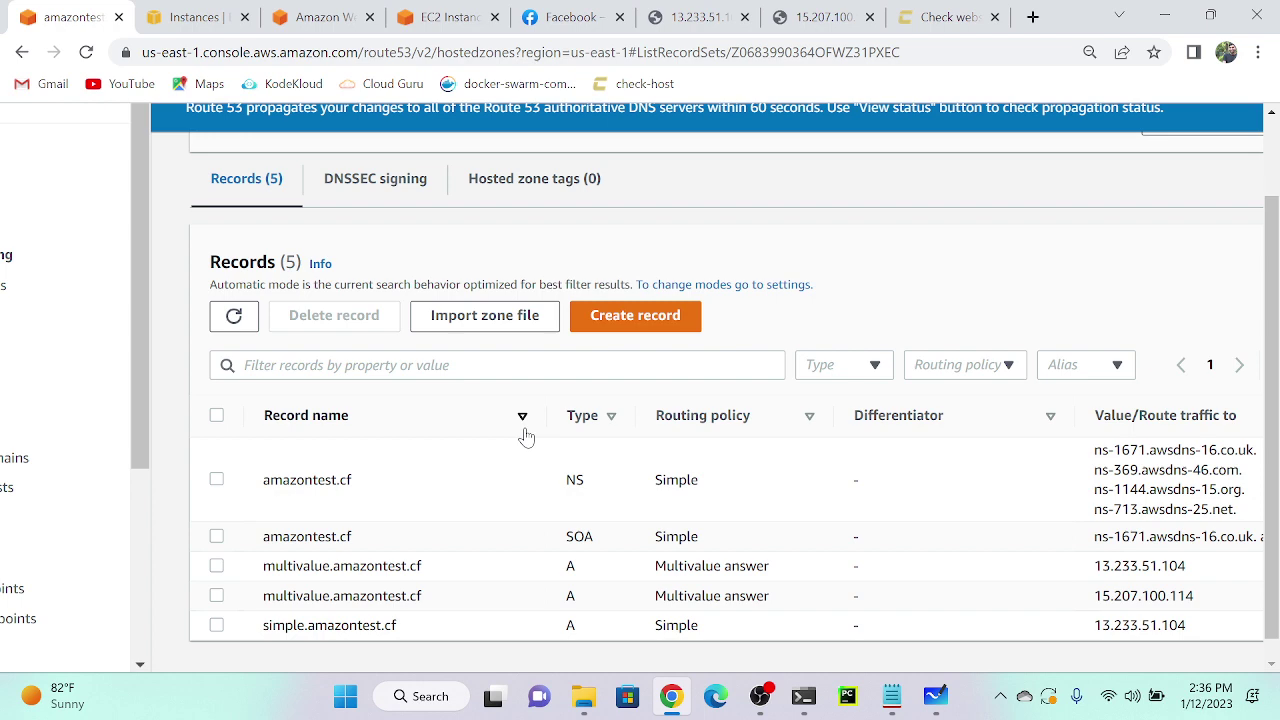
pyautogui.click(195, 17)
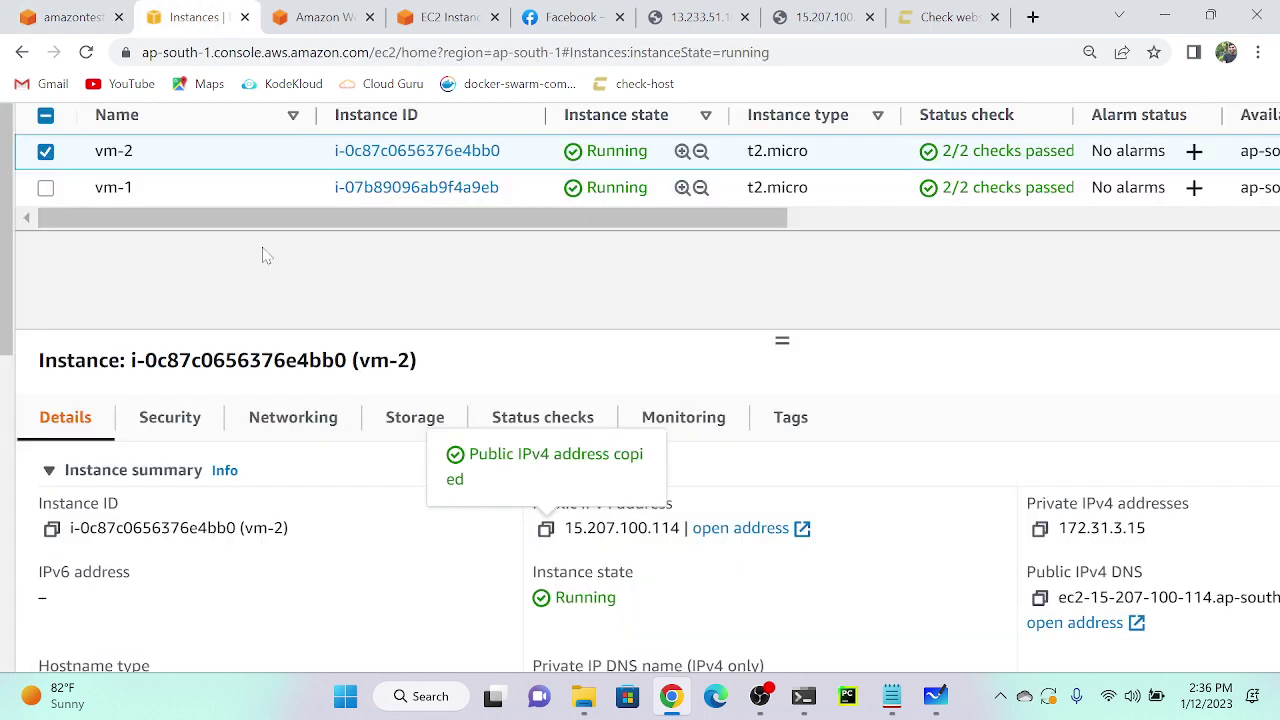
pyautogui.click(297, 192)
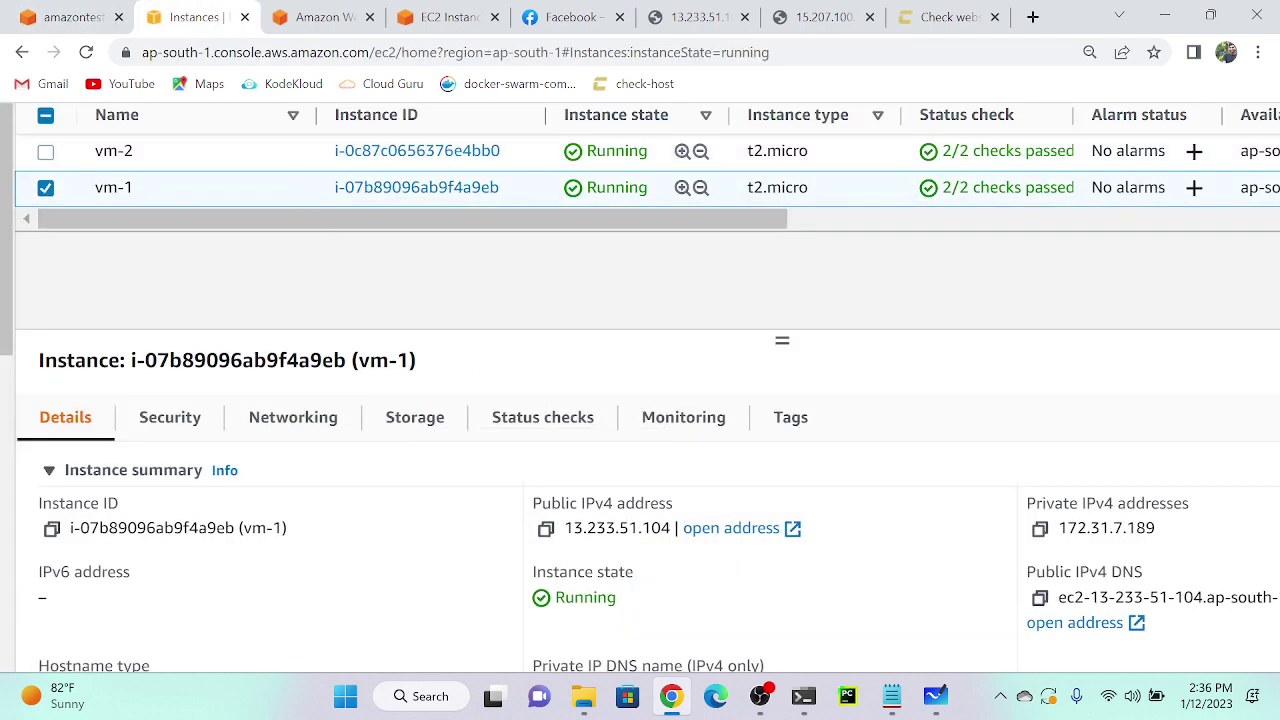
pyautogui.click(546, 528)
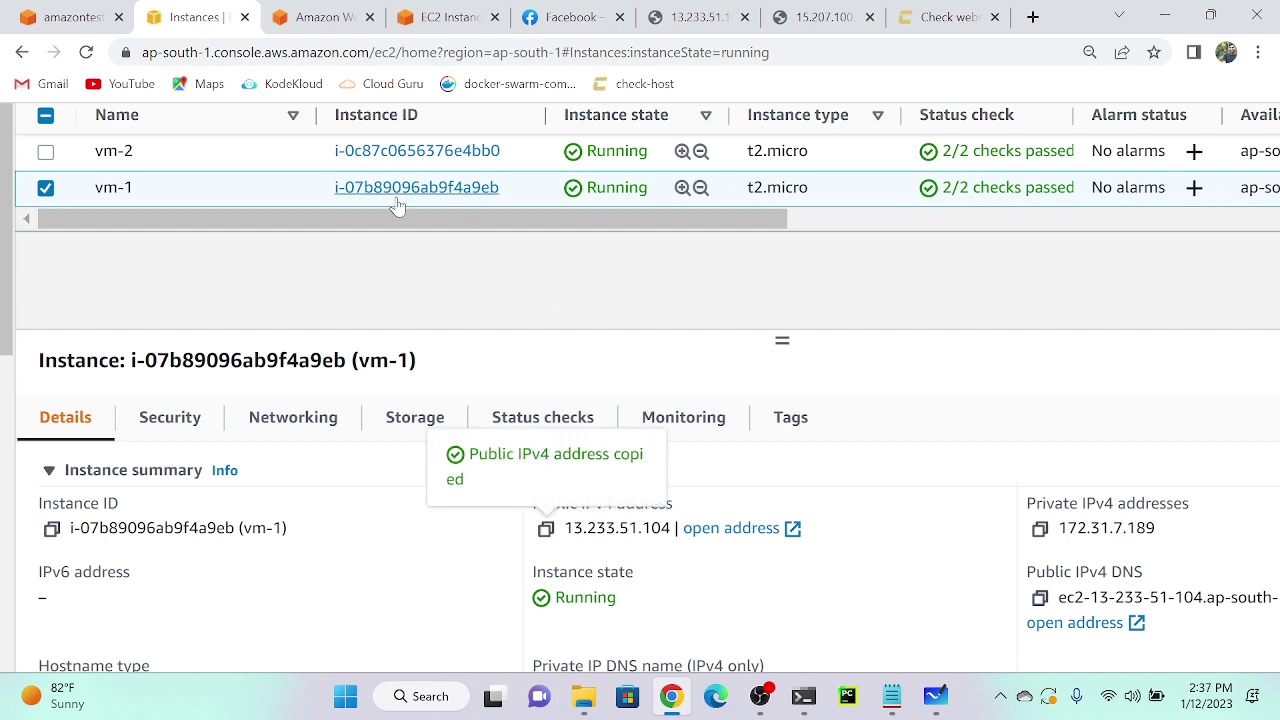
# Start a new record in the amazontest.cf hosted zone with the name weighted and the value 13.233.51.104.
pyautogui.click(60, 17)
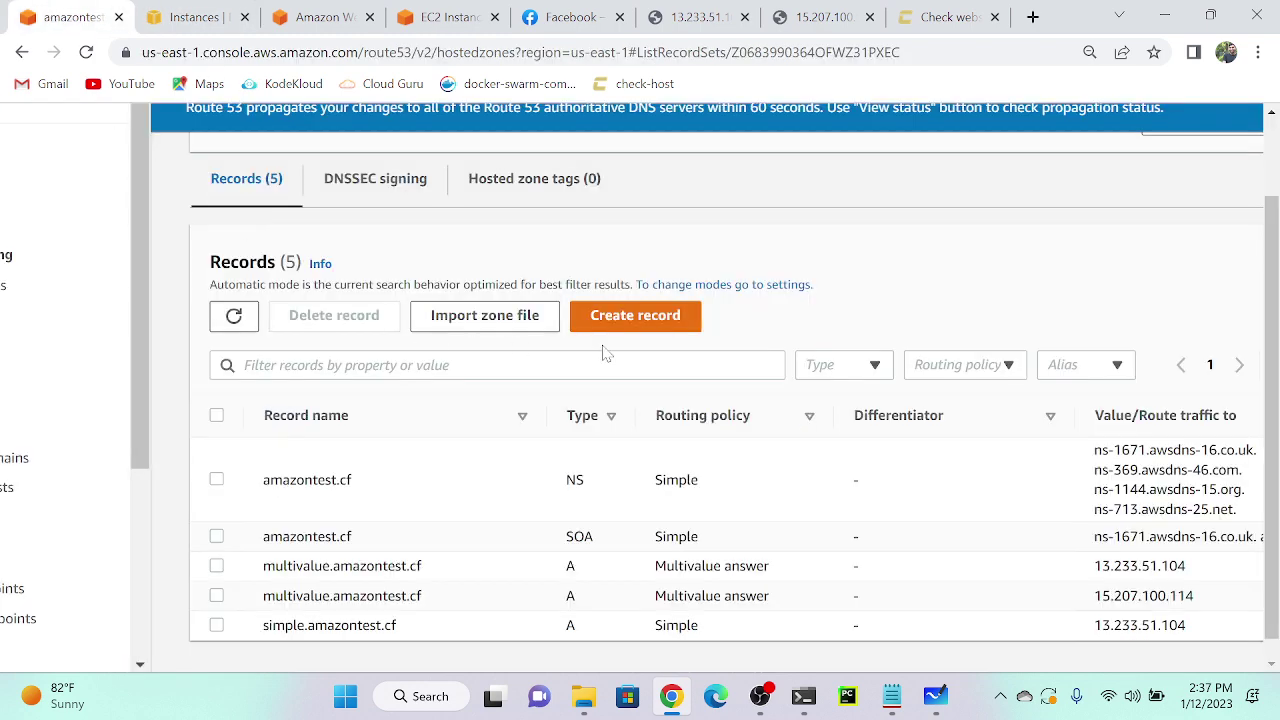
pyautogui.click(648, 322)
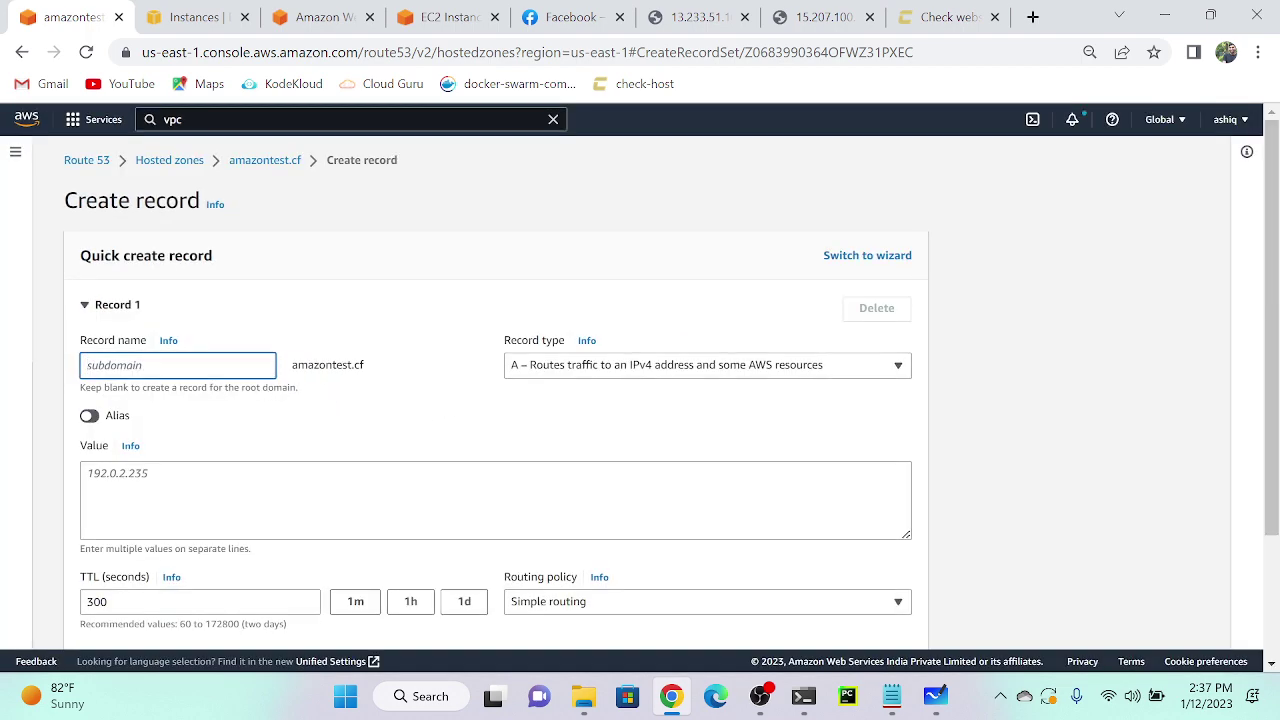
pyautogui.hotkey('ctrl', '+')
pyautogui.hotkey('ctrl', '+')
pyautogui.hotkey('ctrl', '+')
pyautogui.hotkey('ctrl', '+')
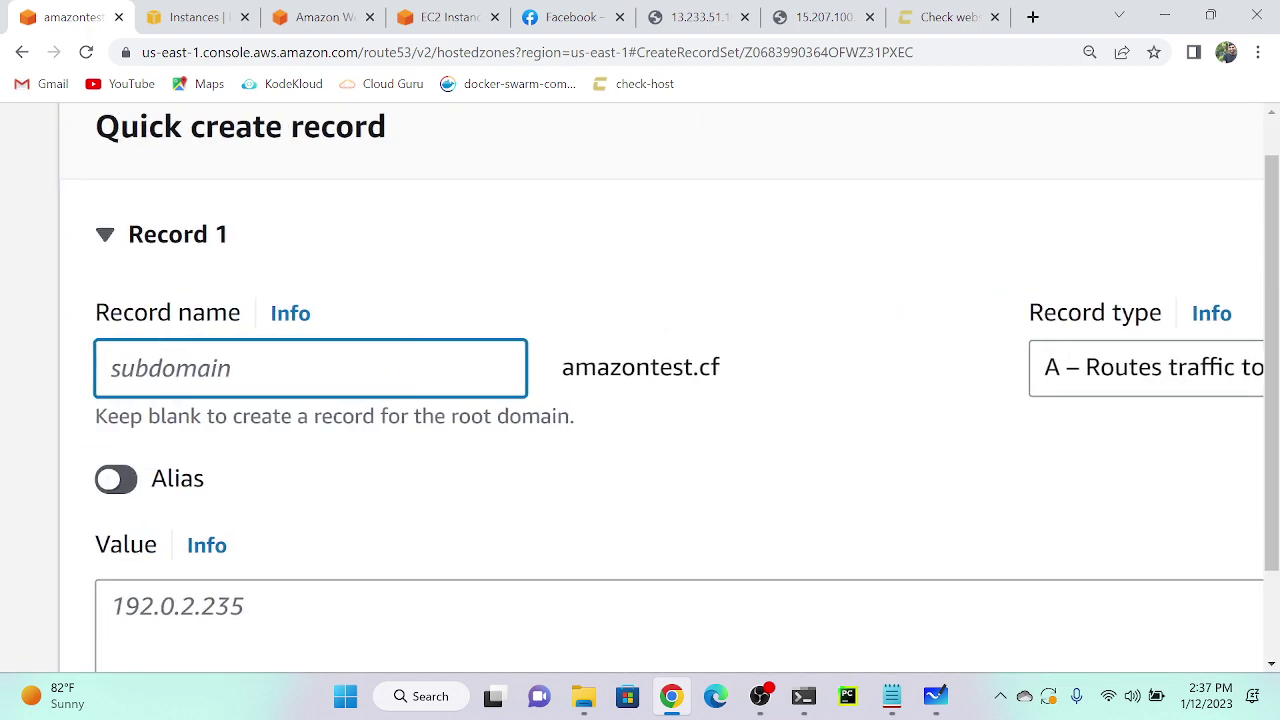
pyautogui.write('weighted')
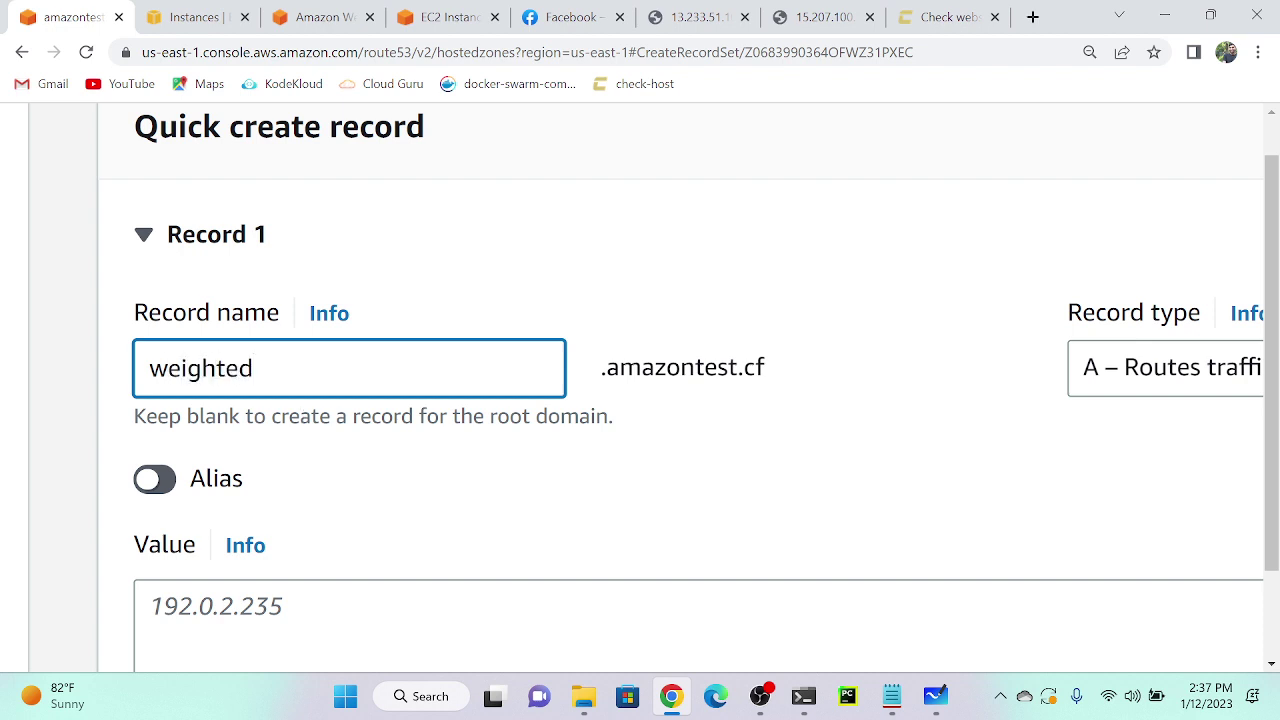
pyautogui.scroll(-2, 363, 446)
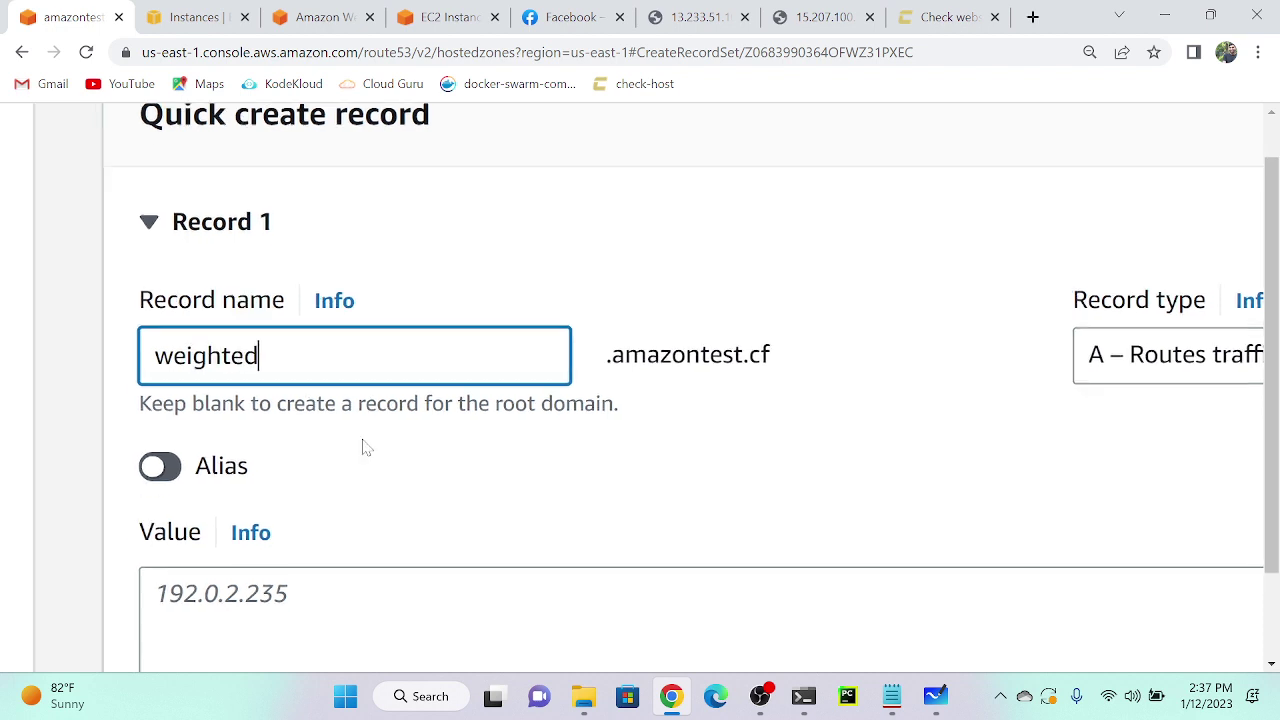
pyautogui.click(364, 452)
pyautogui.hotkey('ctrl', 'v')
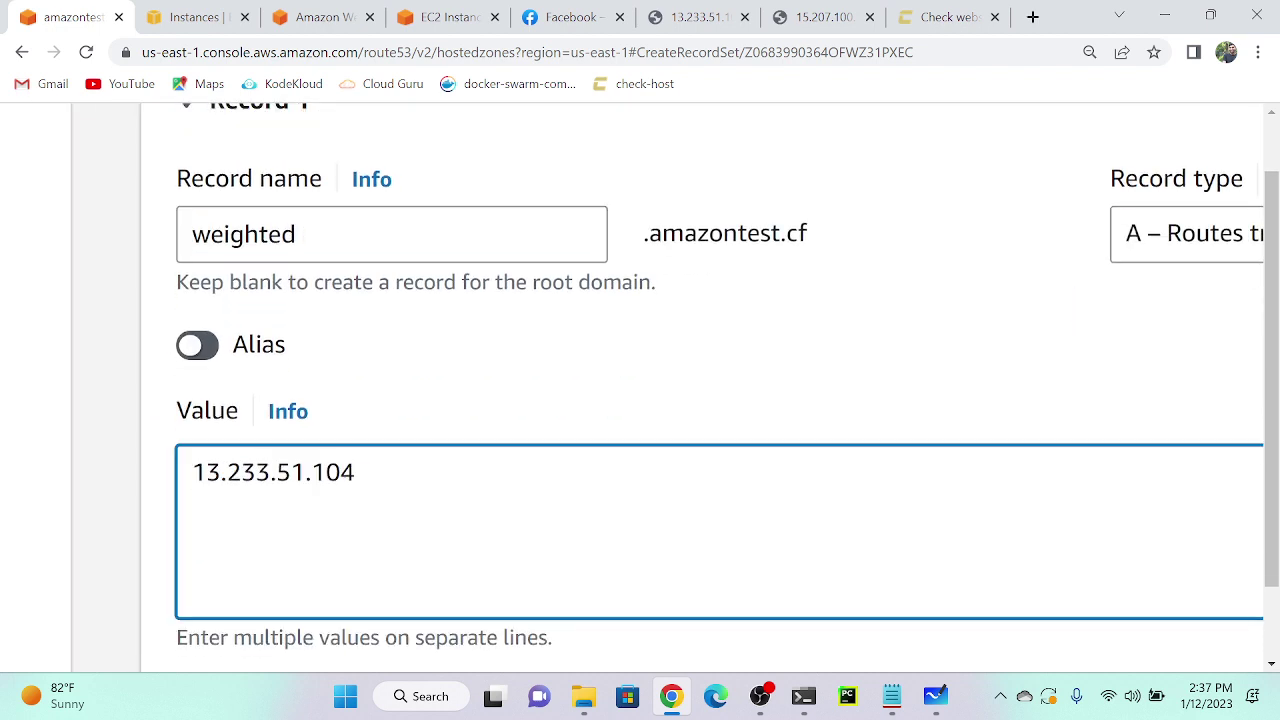
# Set the record's TTL to 60 seconds and its routing policy to Weighted.
pyautogui.hotkey('ctrl', '-')
pyautogui.hotkey('ctrl', '-')
pyautogui.hotkey('ctrl', '-')
pyautogui.scroll(-3, 503, 506)
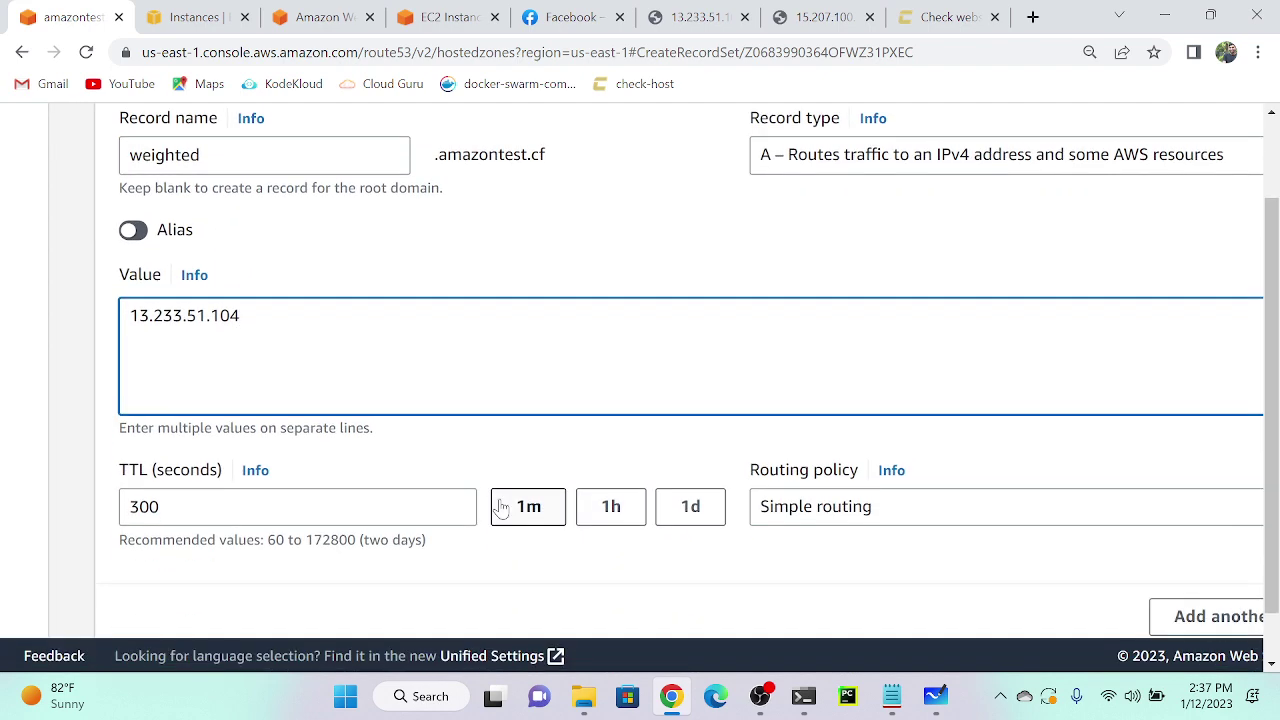
pyautogui.click(526, 507)
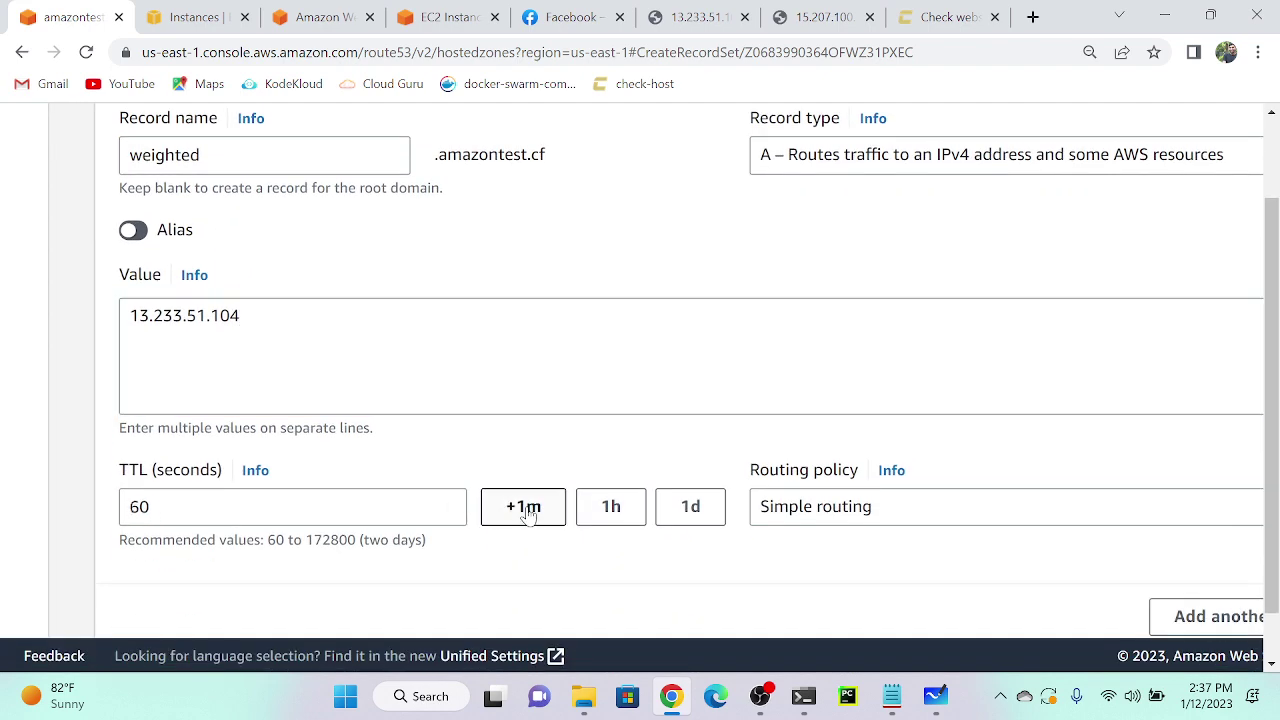
pyautogui.hscroll(3, 830, 517)
pyautogui.hscroll(2, 843, 517)
pyautogui.click(843, 517)
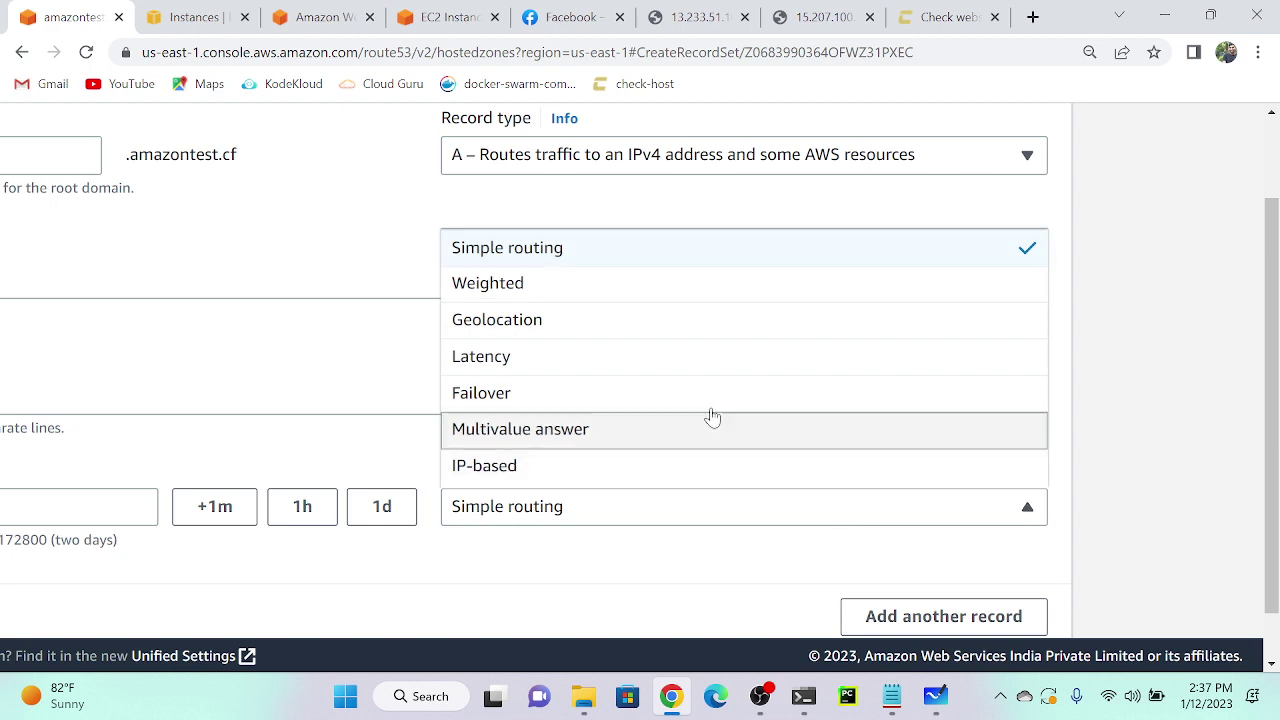
pyautogui.click(578, 285)
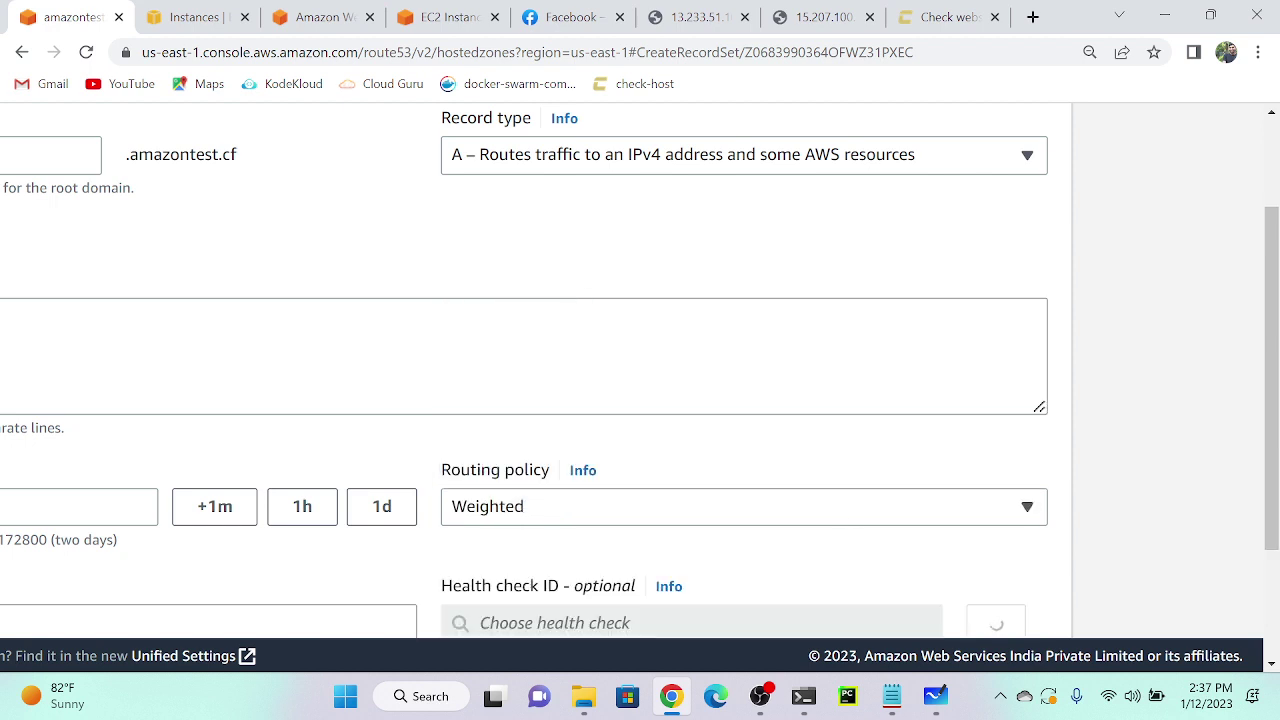
# Give the weighted record the record ID 1 and a weight of 80, and create it.
pyautogui.scroll(-1, 578, 303)
pyautogui.scroll(-2, 640, 380)
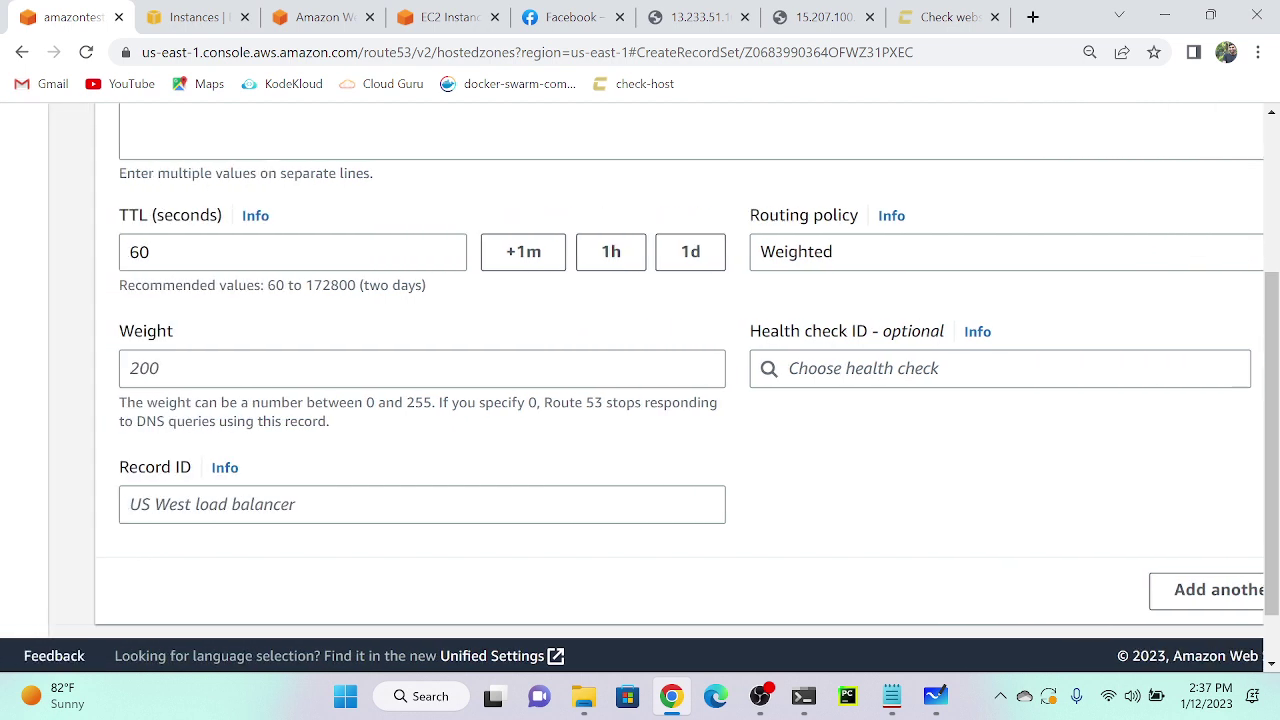
pyautogui.click(130, 504)
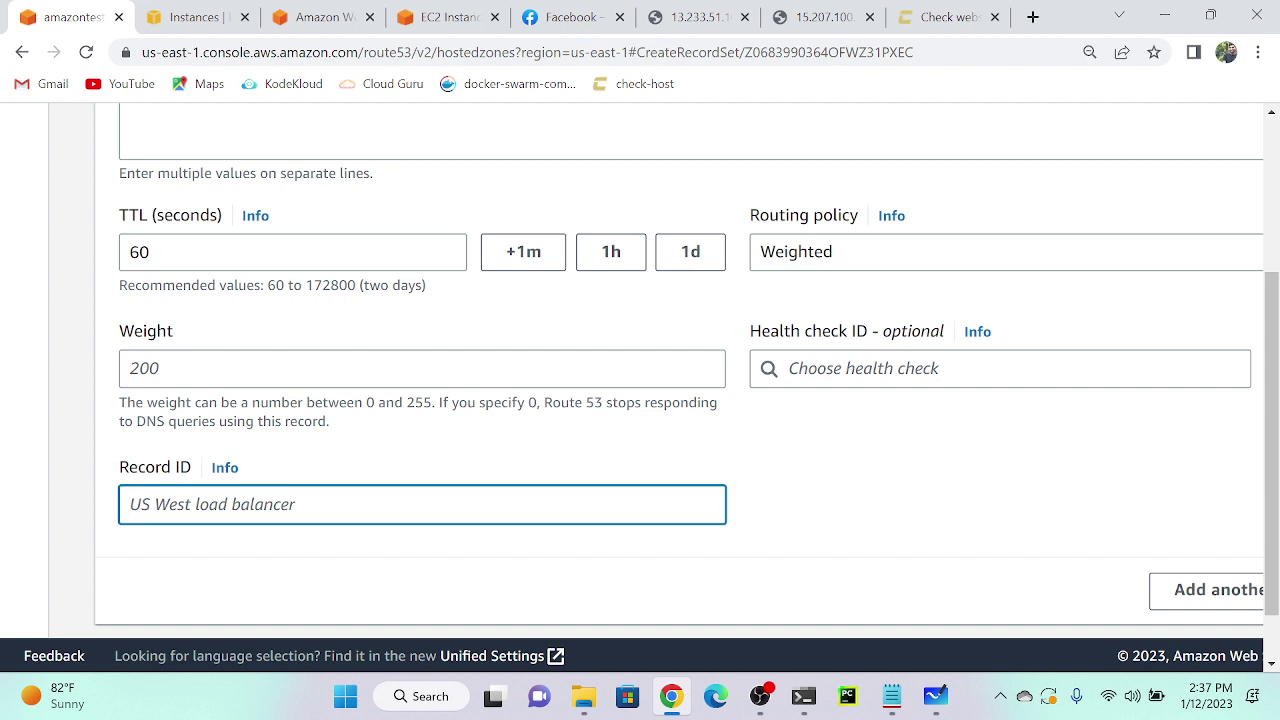
pyautogui.write('1')
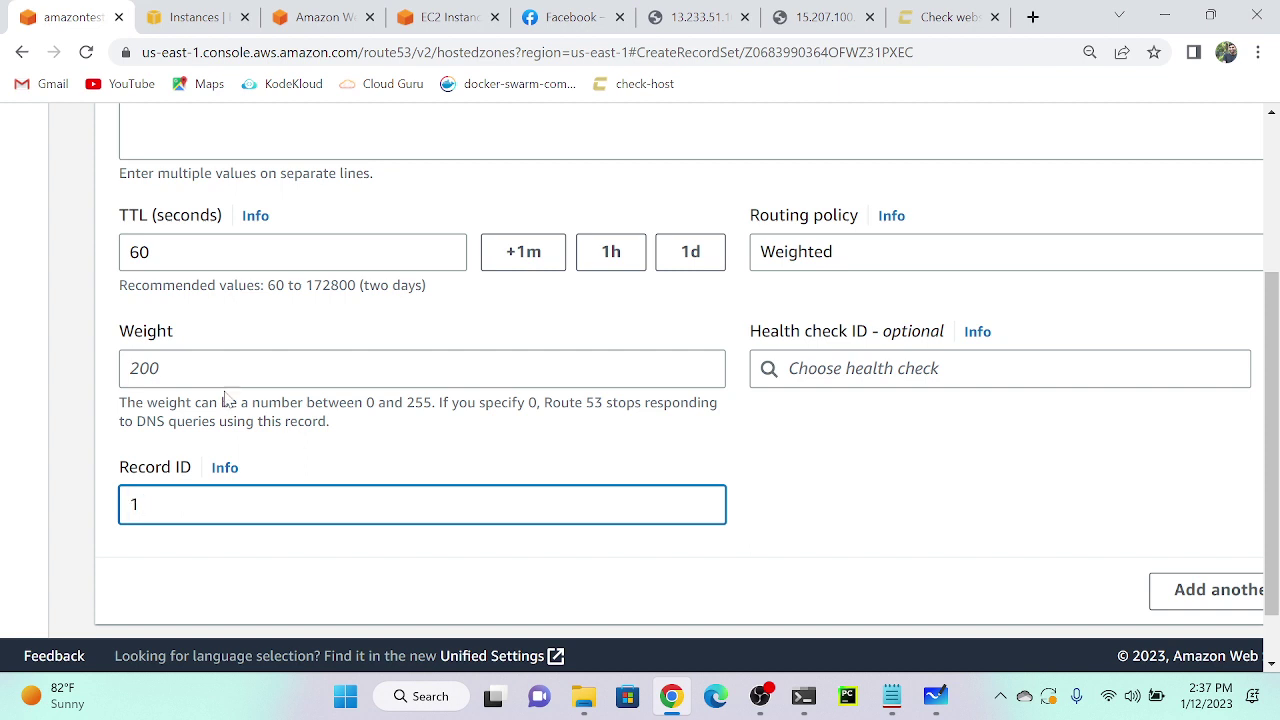
pyautogui.click(135, 368)
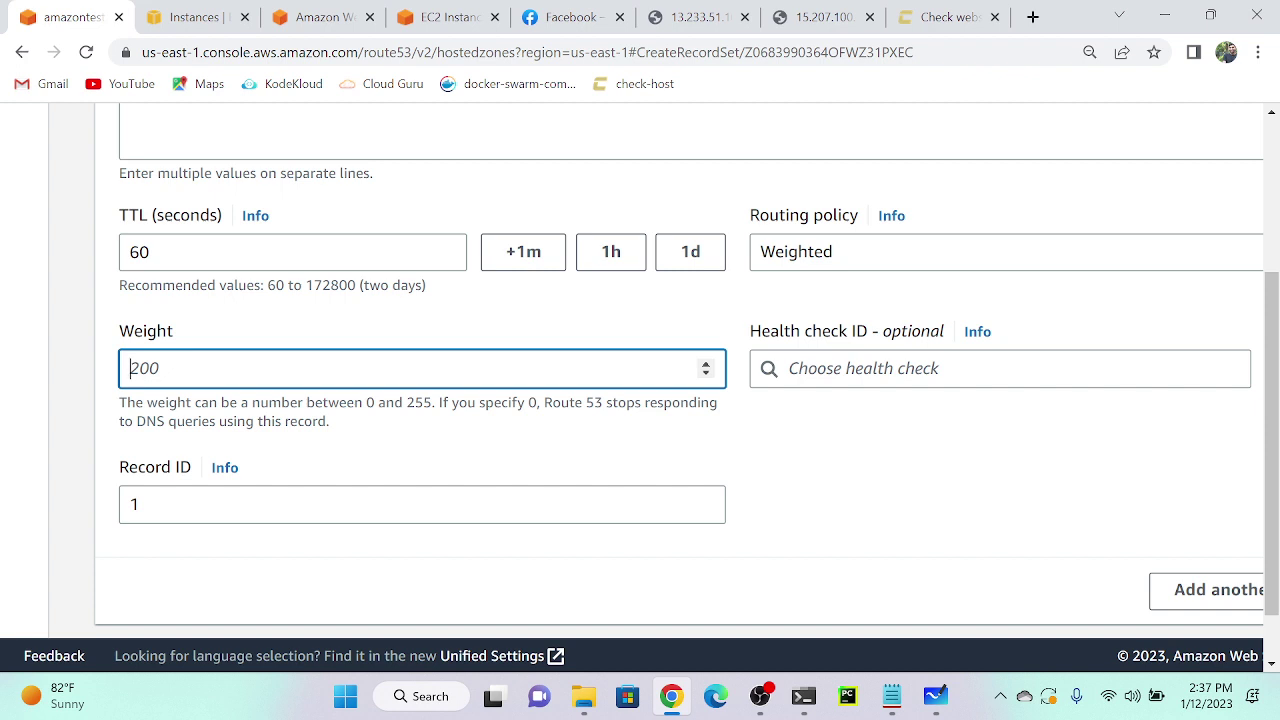
pyautogui.write('80')
pyautogui.hscroll(4, 782, 441)
pyautogui.scroll(-2, 928, 457)
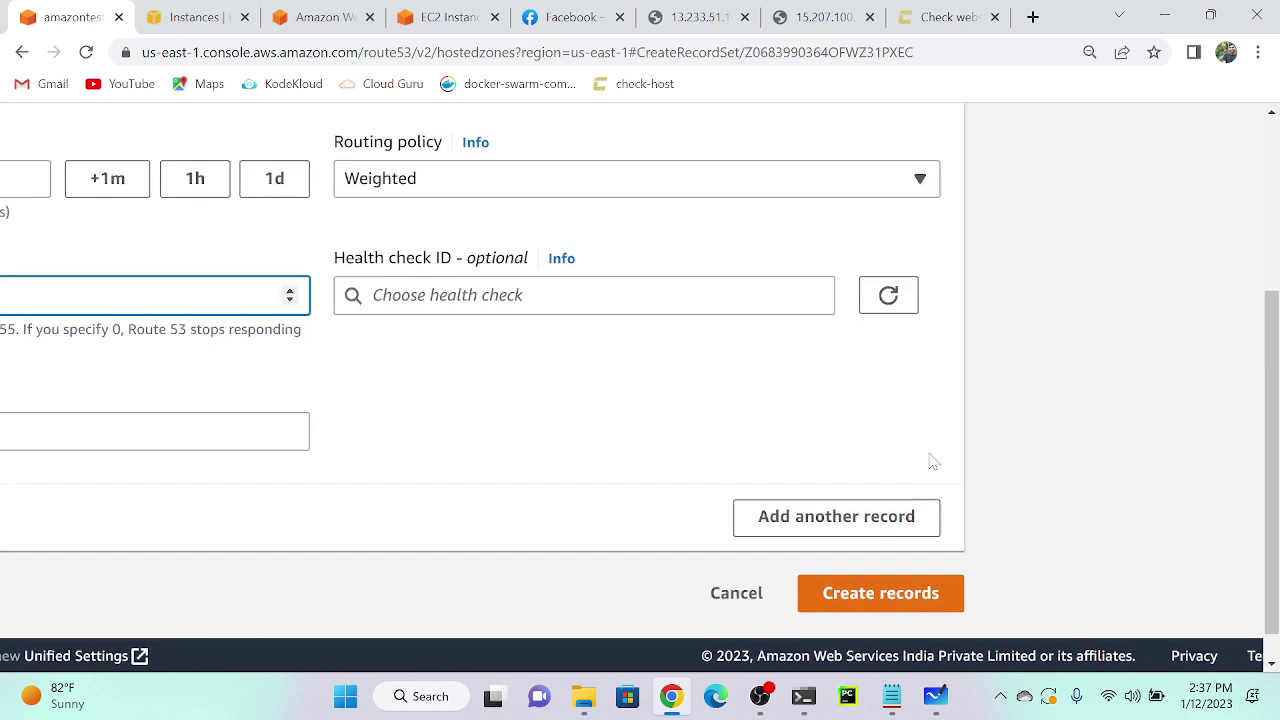
pyautogui.click(902, 577)
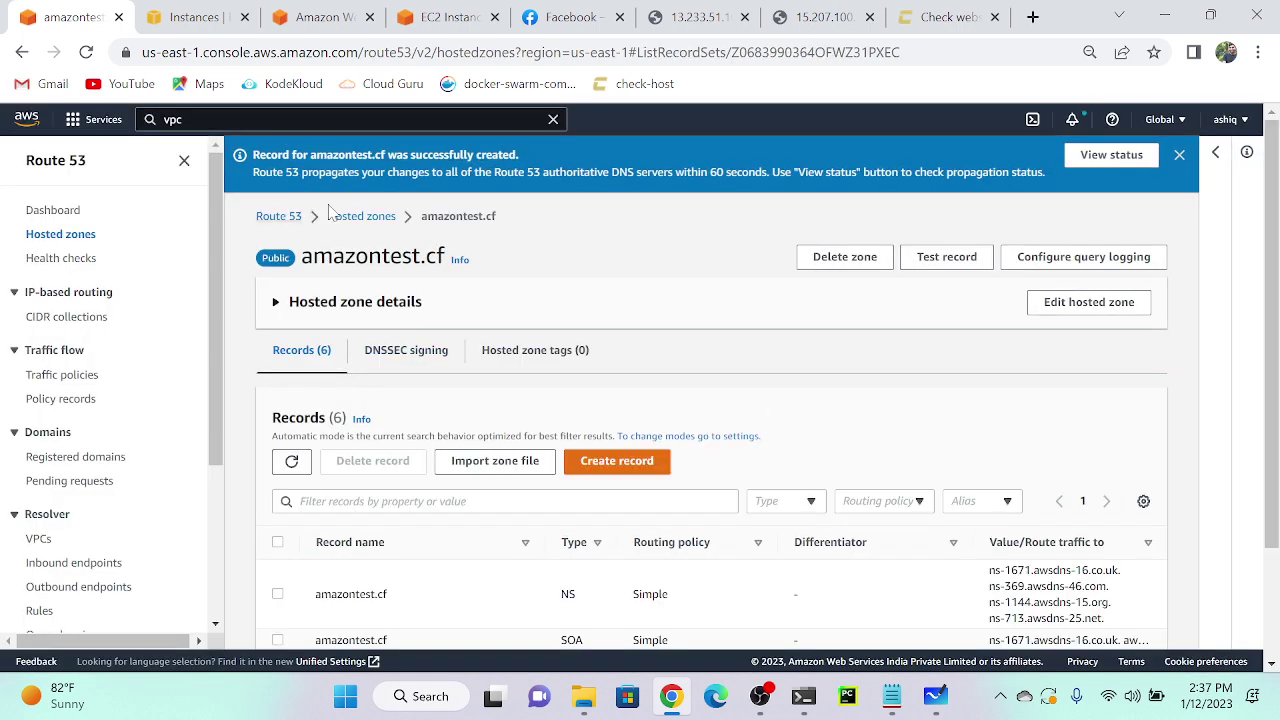
# Check the new weighted record's differentiator and value in the records list, and start creating another record.
pyautogui.scroll(-2, 610, 463)
pyautogui.scroll(5, 610, 463)
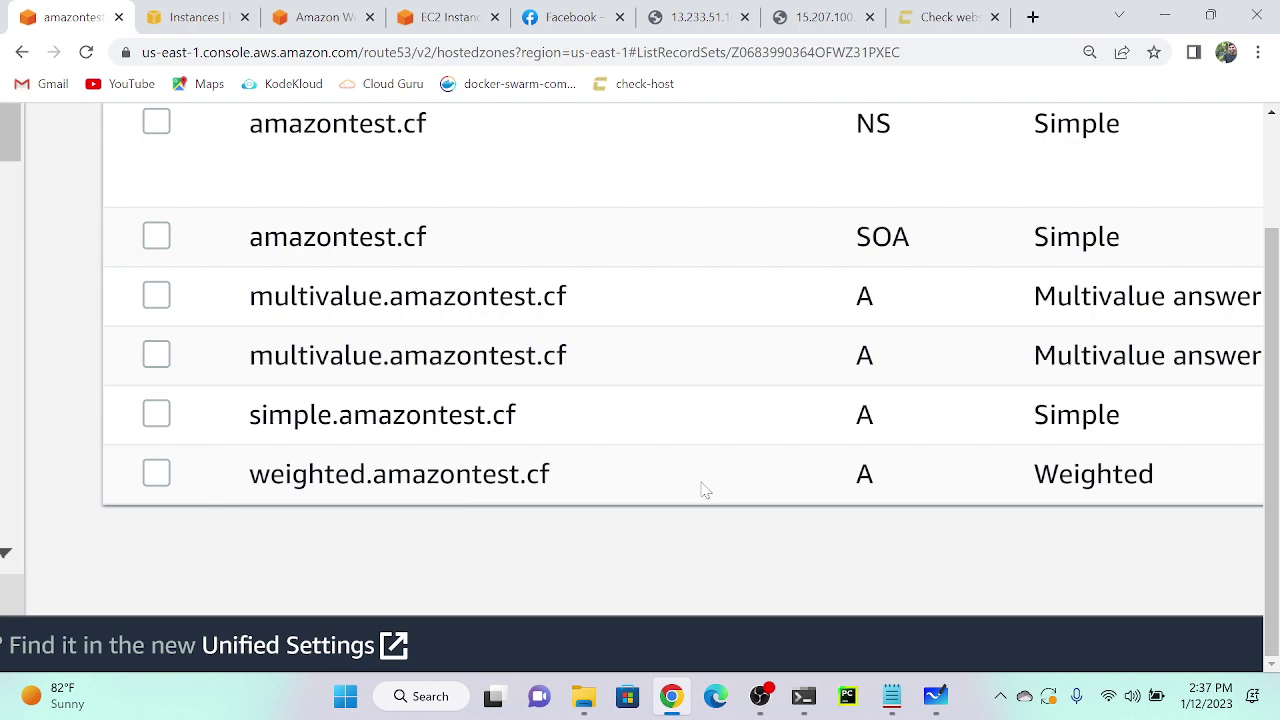
pyautogui.hscroll(5, 705, 490)
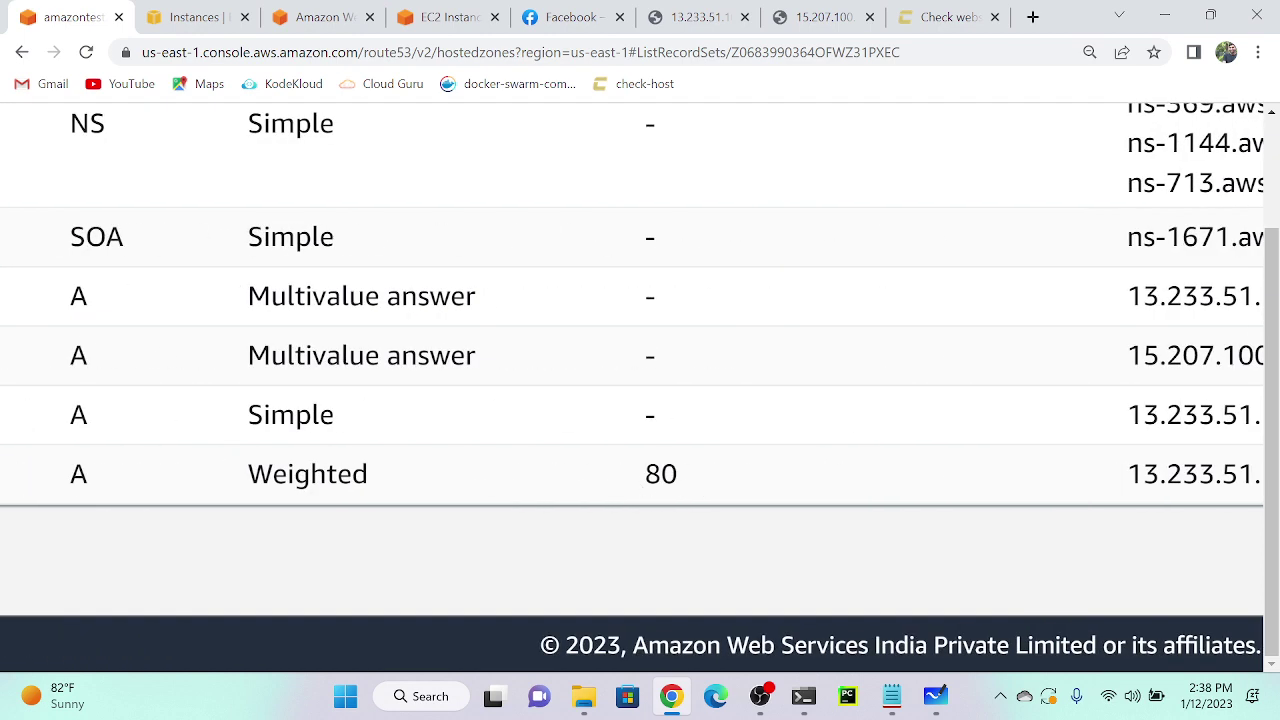
pyautogui.hscroll(4, 755, 488)
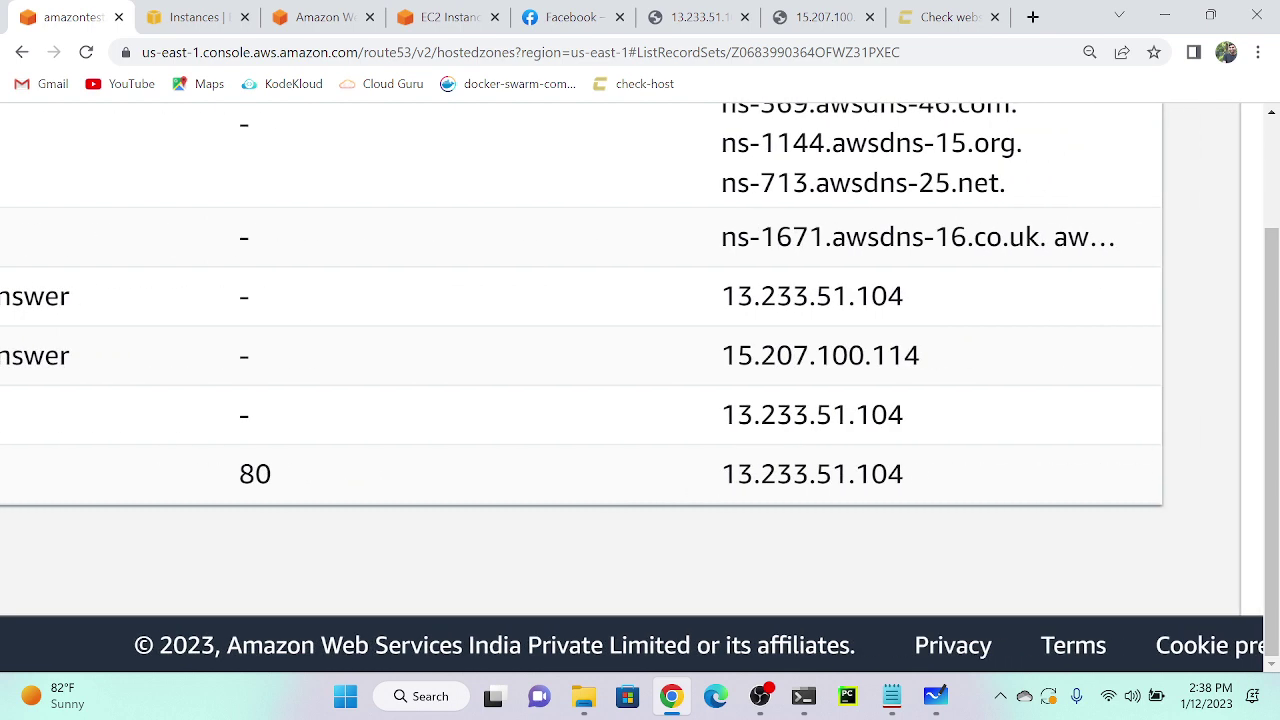
pyautogui.hotkey('ctrl', '0')
pyautogui.click(650, 318)
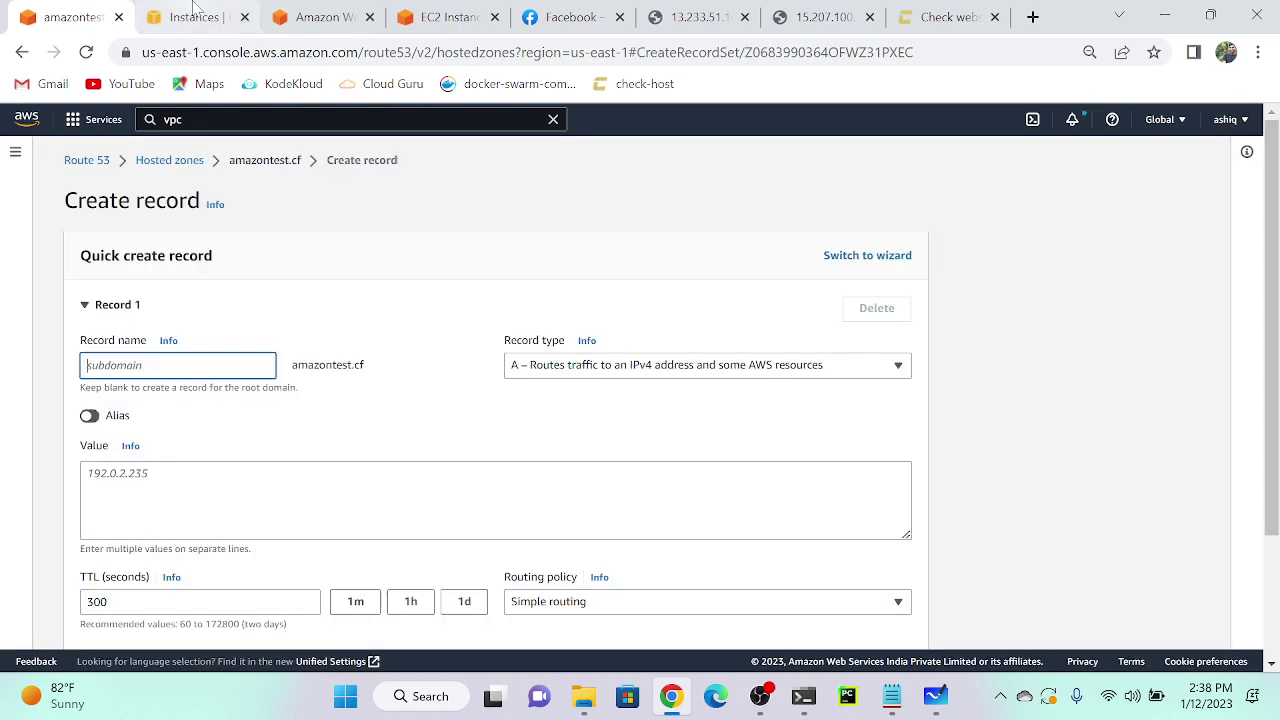
# Copy the public IPv4 address of the vm-2 instance from the EC2 instances list.
pyautogui.click(190, 17)
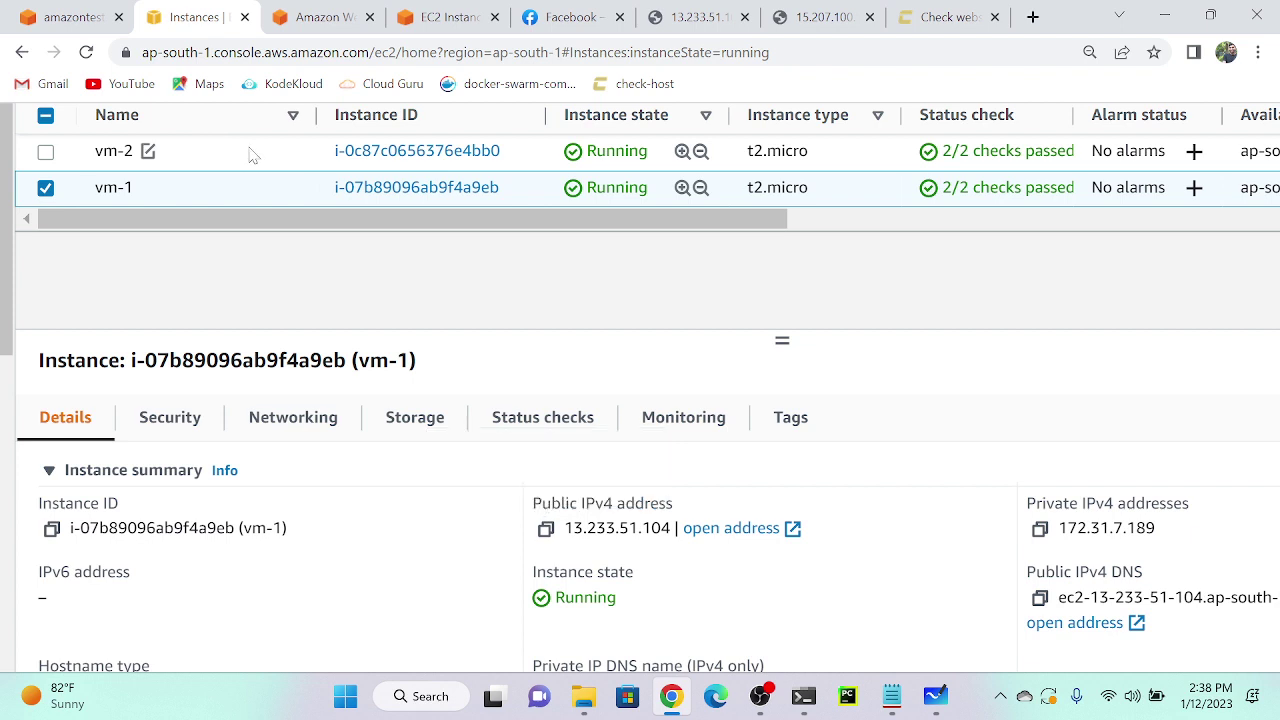
pyautogui.click(253, 155)
pyautogui.click(545, 528)
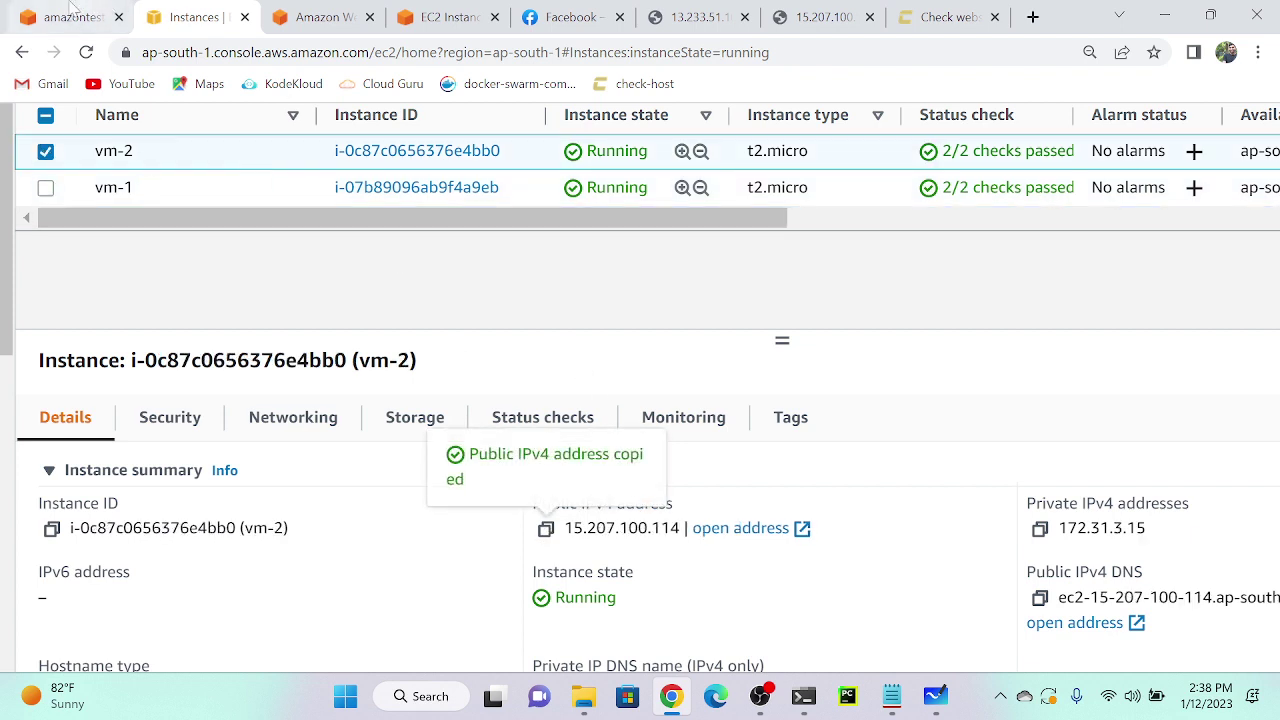
# Name the second record weighted and enter 15.207.100.114 as its value.
pyautogui.click(74, 10)
pyautogui.write('weighted')
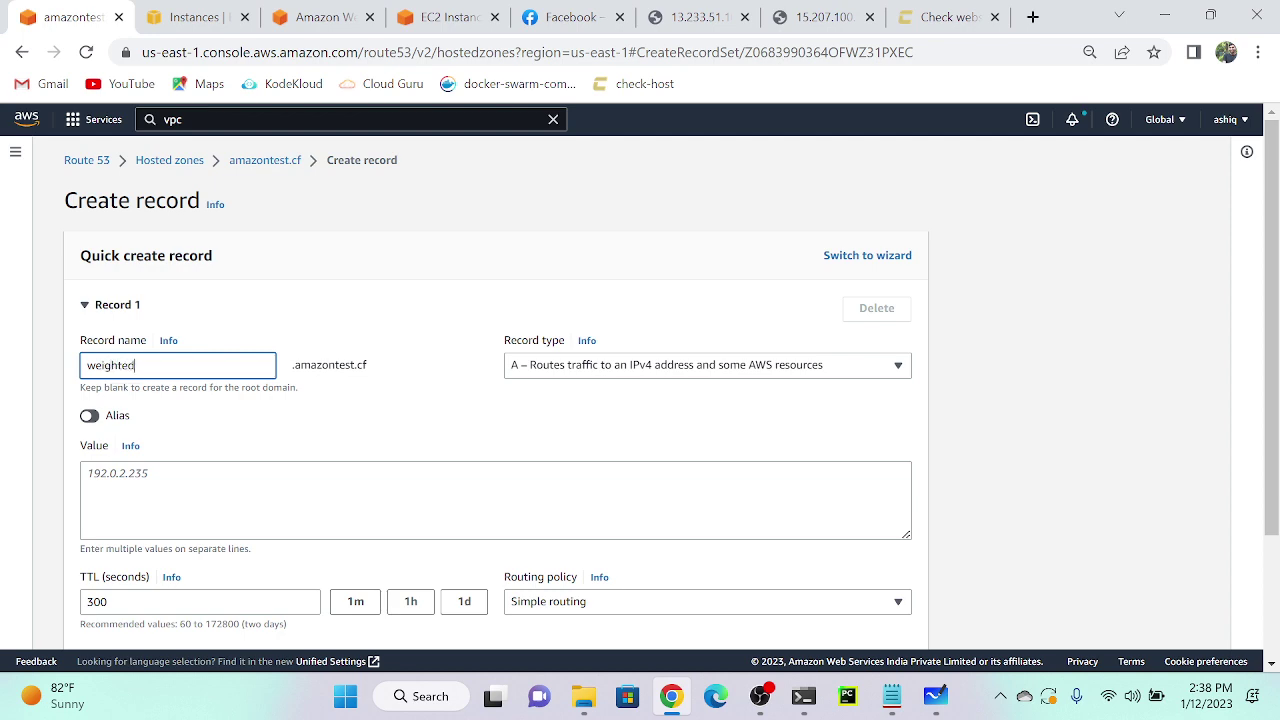
pyautogui.scroll(3, 400, 320)
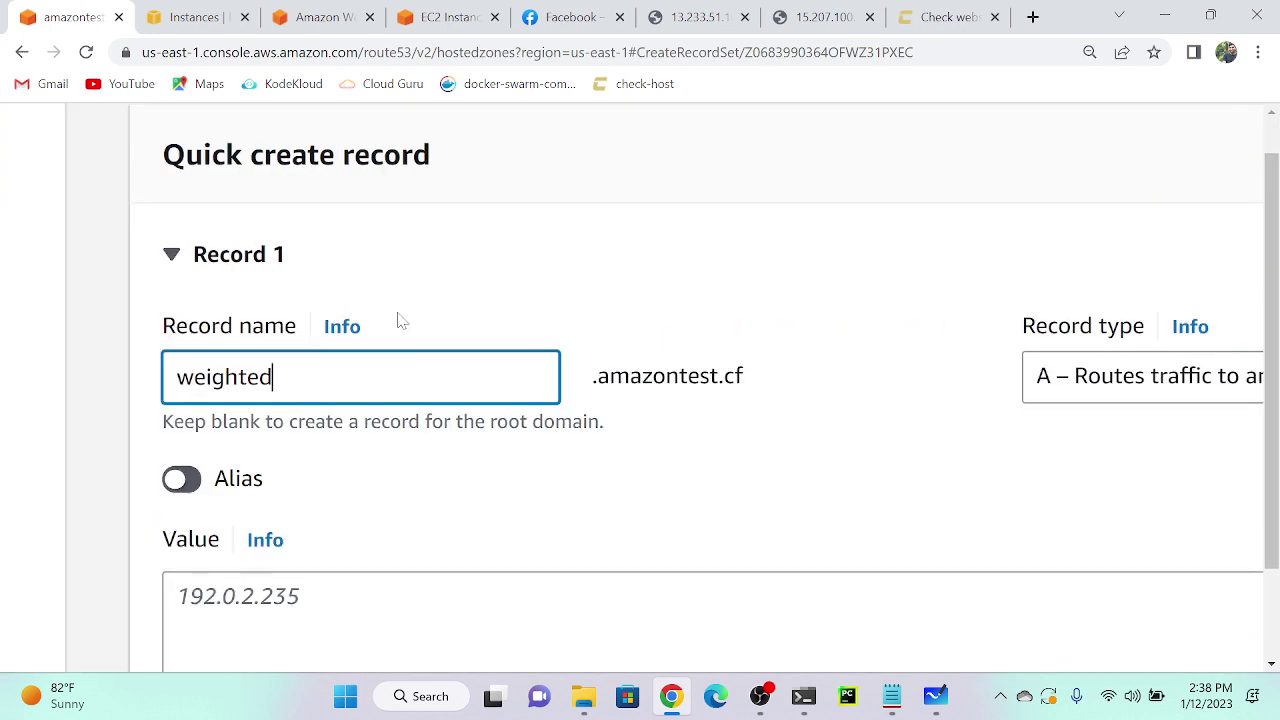
pyautogui.click(470, 598)
pyautogui.hotkey('ctrl', 'v')
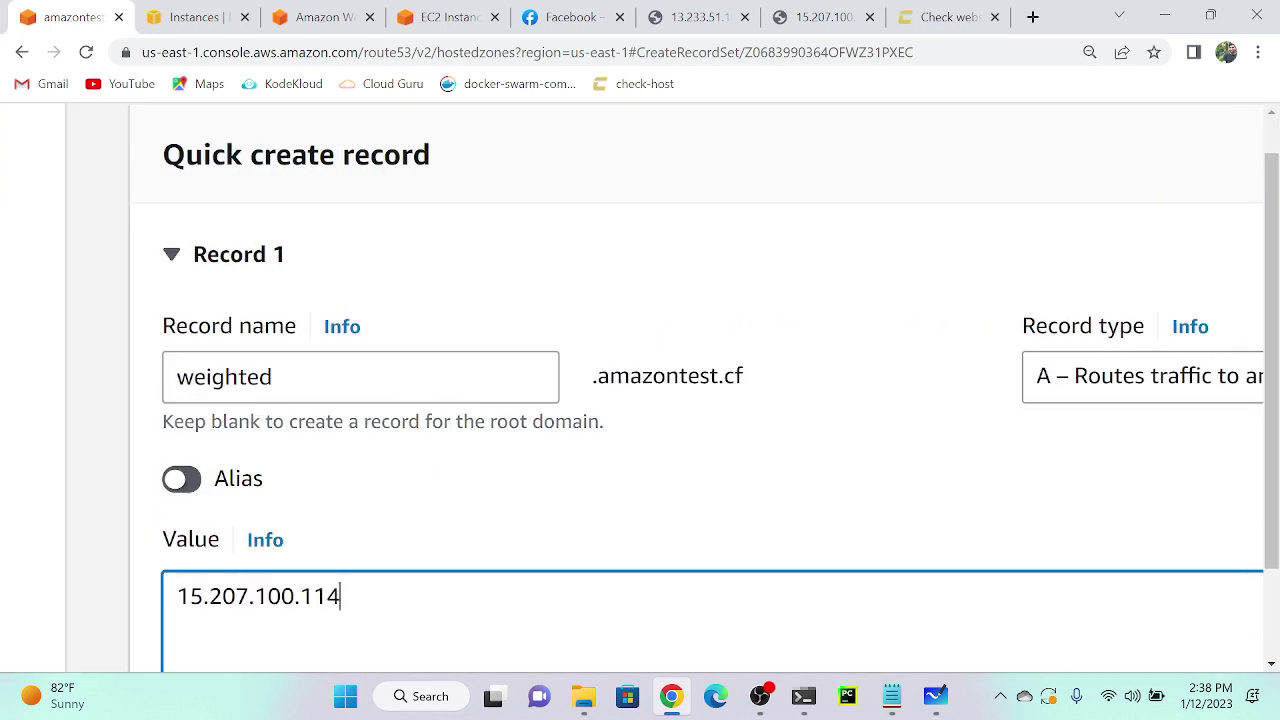
# Set the second record's TTL to 60 seconds and choose the Weighted routing policy.
pyautogui.scroll(-3, 510, 541)
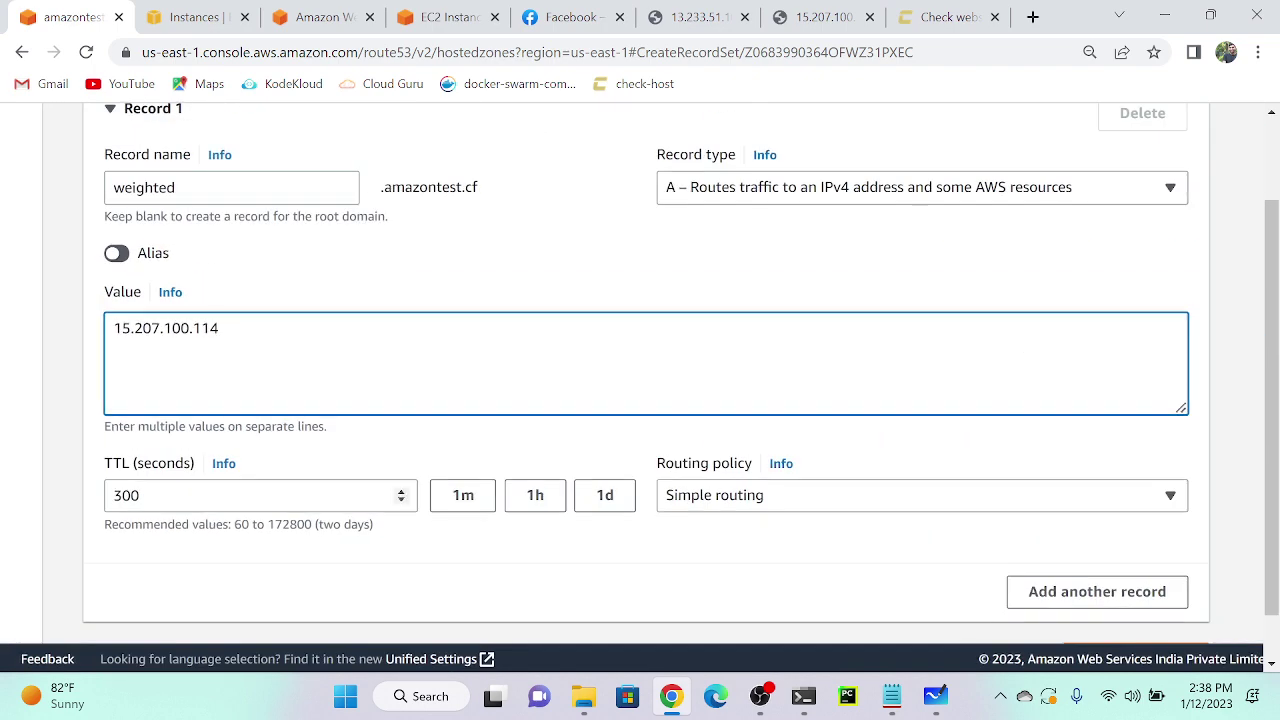
pyautogui.click(463, 496)
pyautogui.click(864, 505)
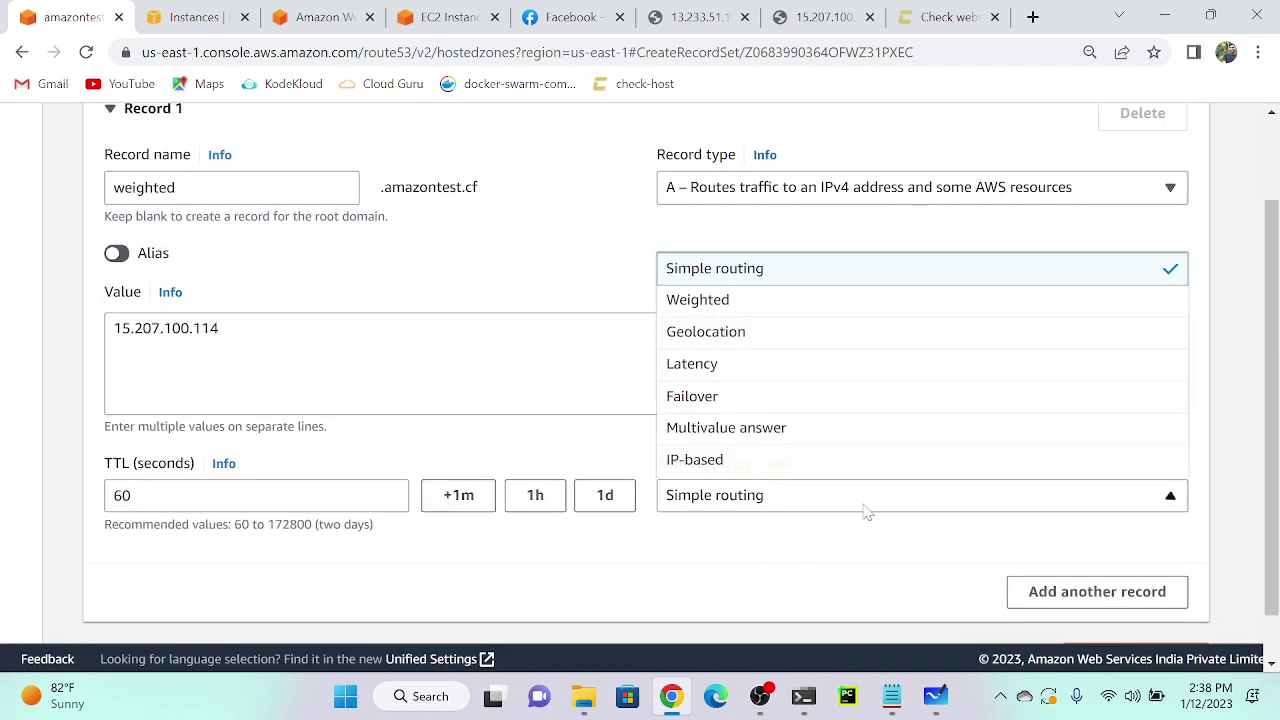
pyautogui.click(745, 302)
pyautogui.scroll(-2, 268, 373)
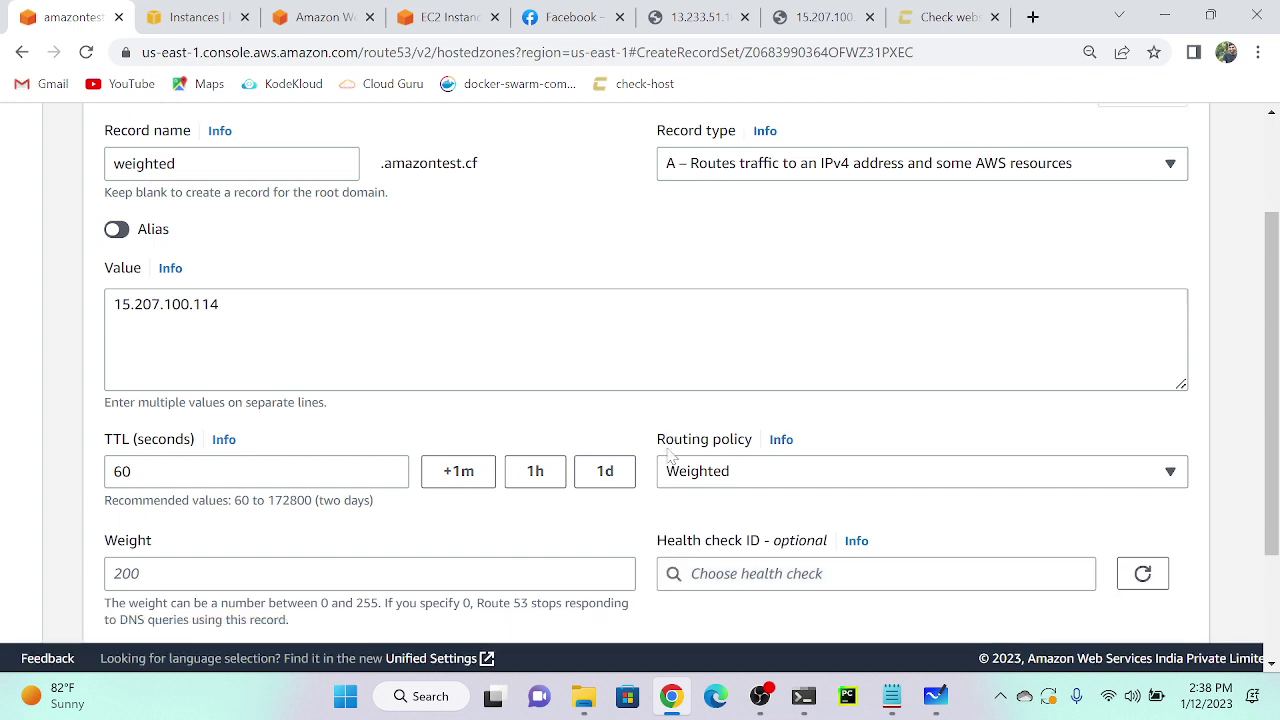
# Give the second record a weight of 20 and record ID 2, and create it.
pyautogui.click(268, 386)
pyautogui.write('20')
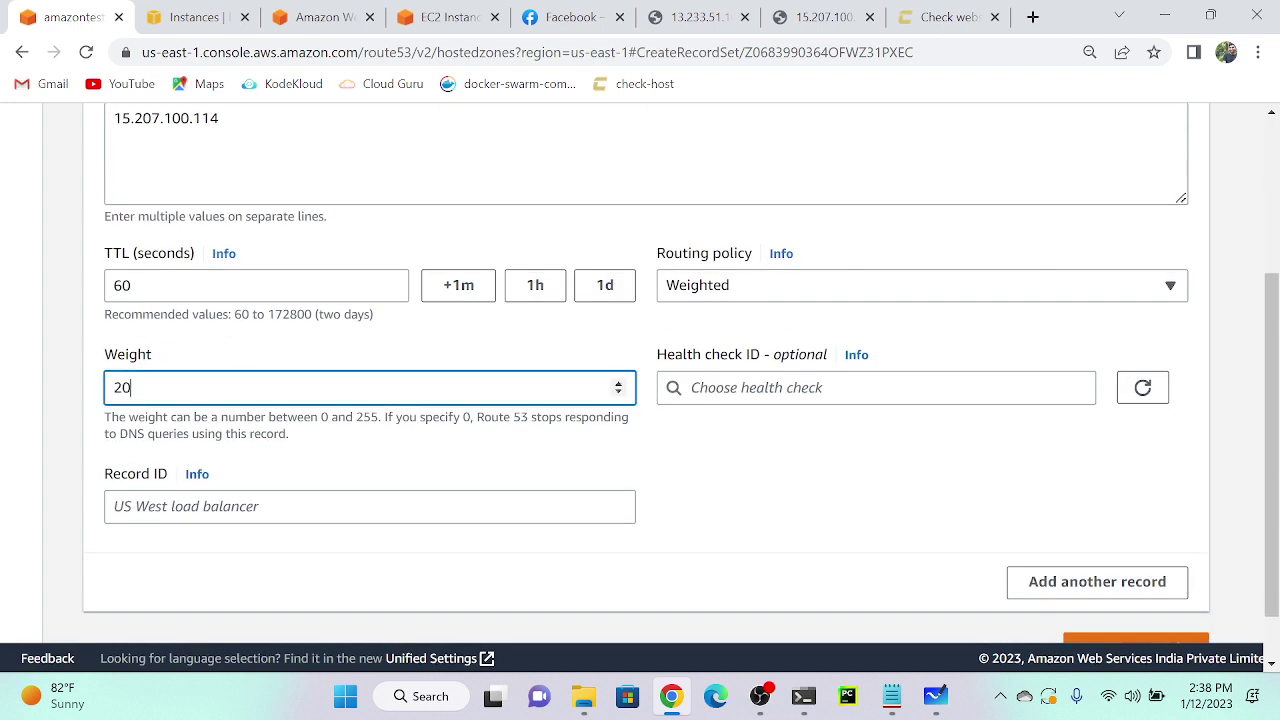
pyautogui.click(369, 506)
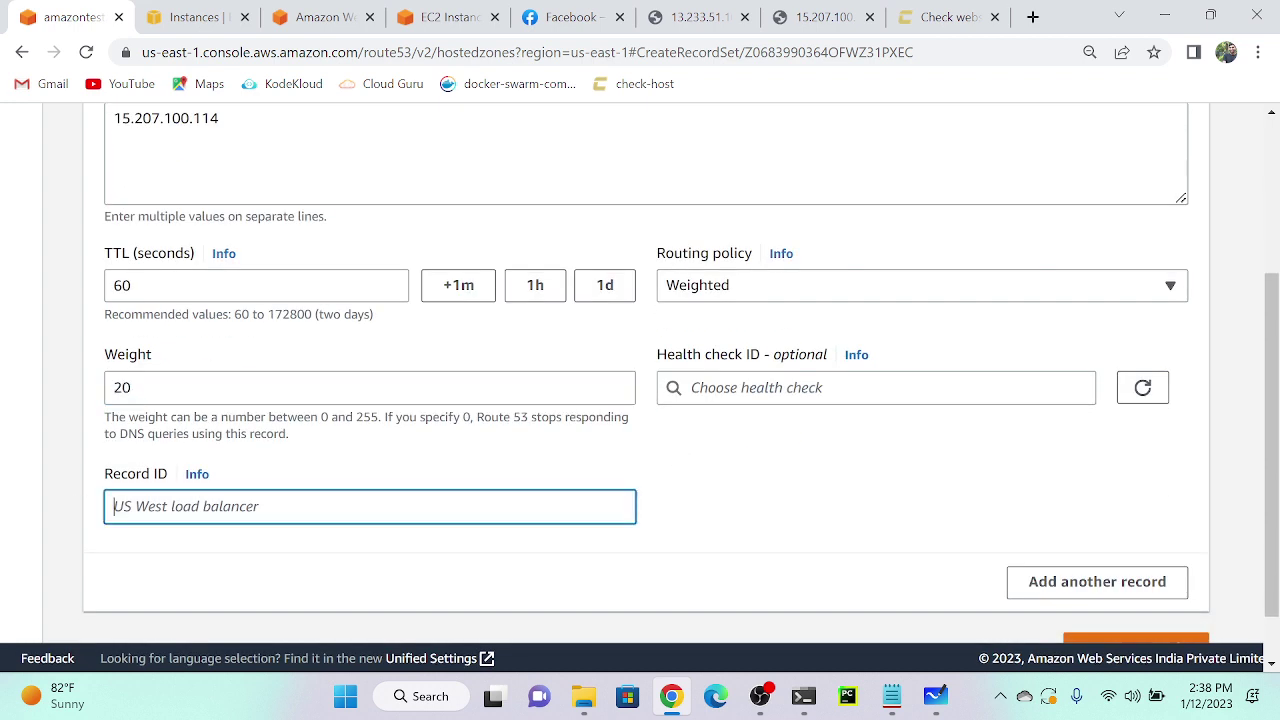
pyautogui.write('2')
pyautogui.scroll(-2, 737, 515)
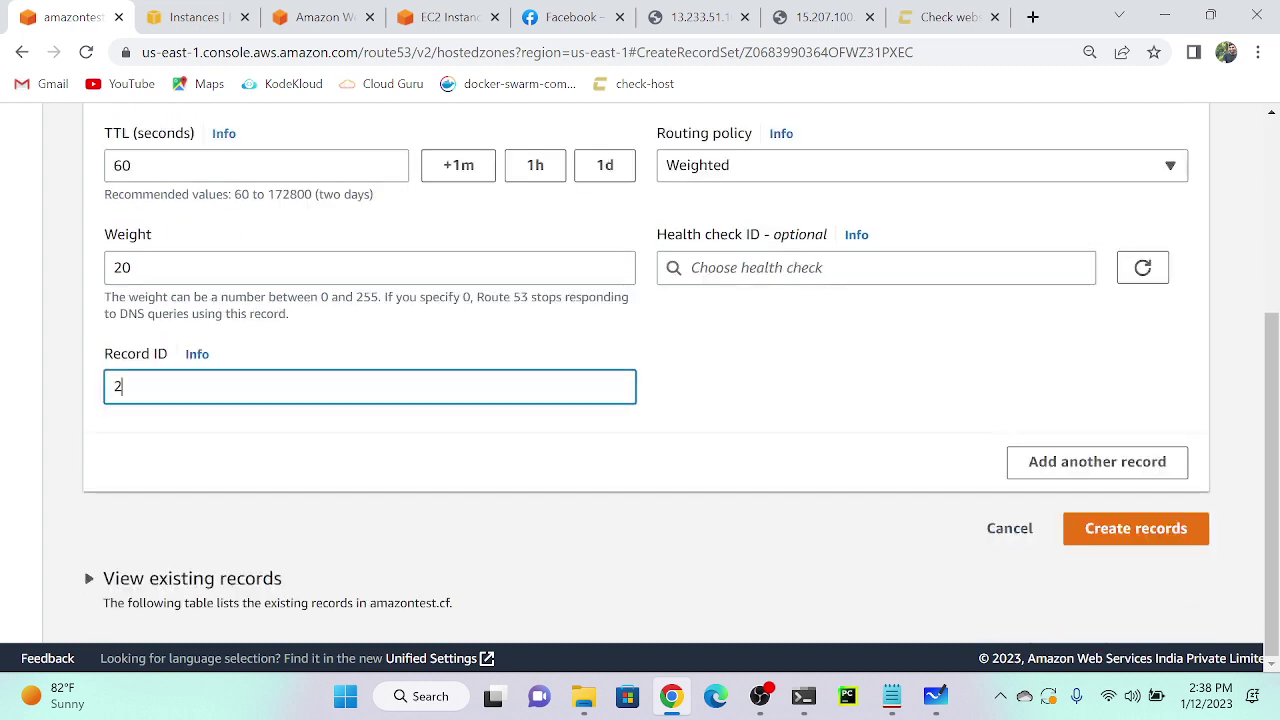
pyautogui.click(1134, 542)
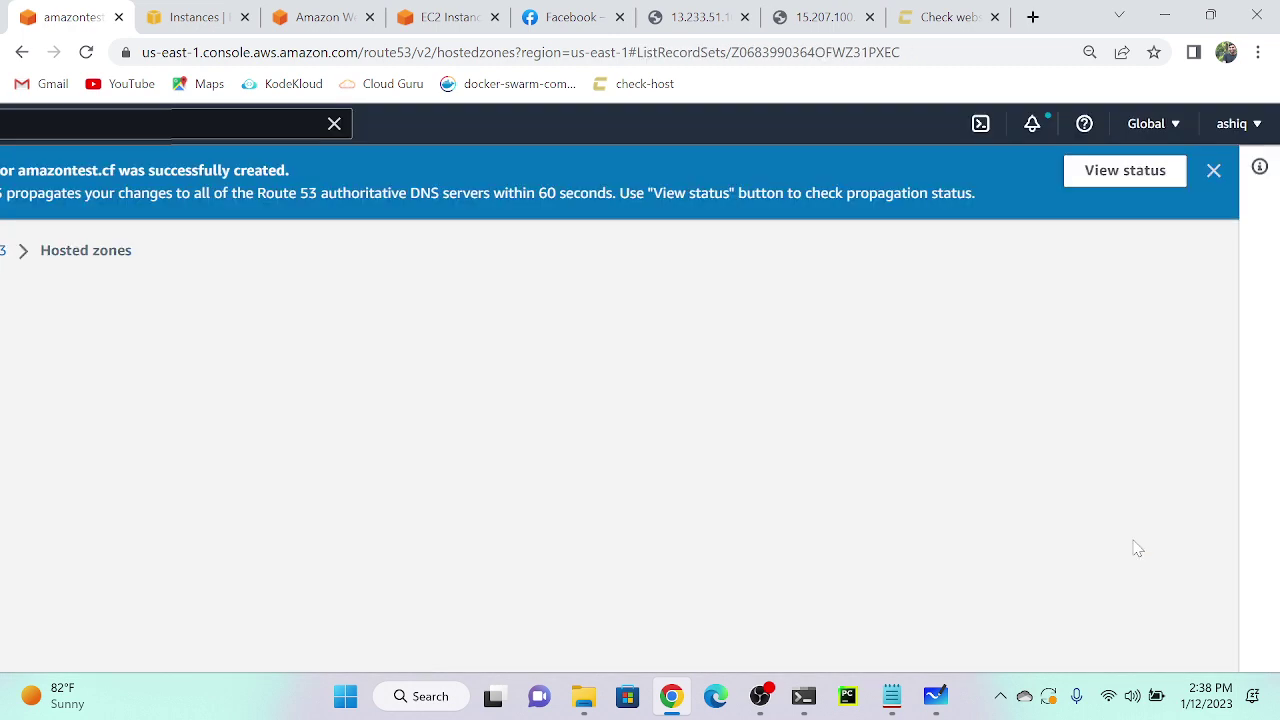
# Check both weighted records in the zone's records list and copy the name weighted.amazontest.cf.
pyautogui.scroll(-5, 322, 462)
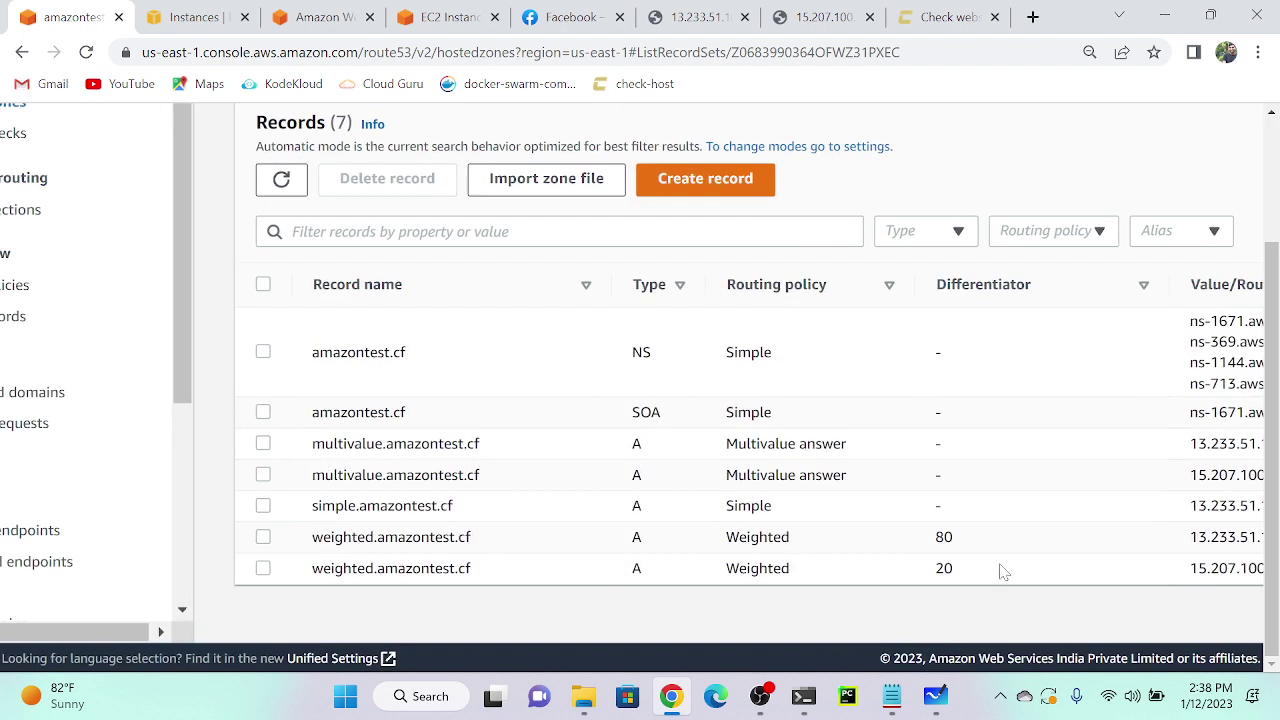
pyautogui.scroll(4, 1003, 572)
pyautogui.scroll(-5, 1003, 572)
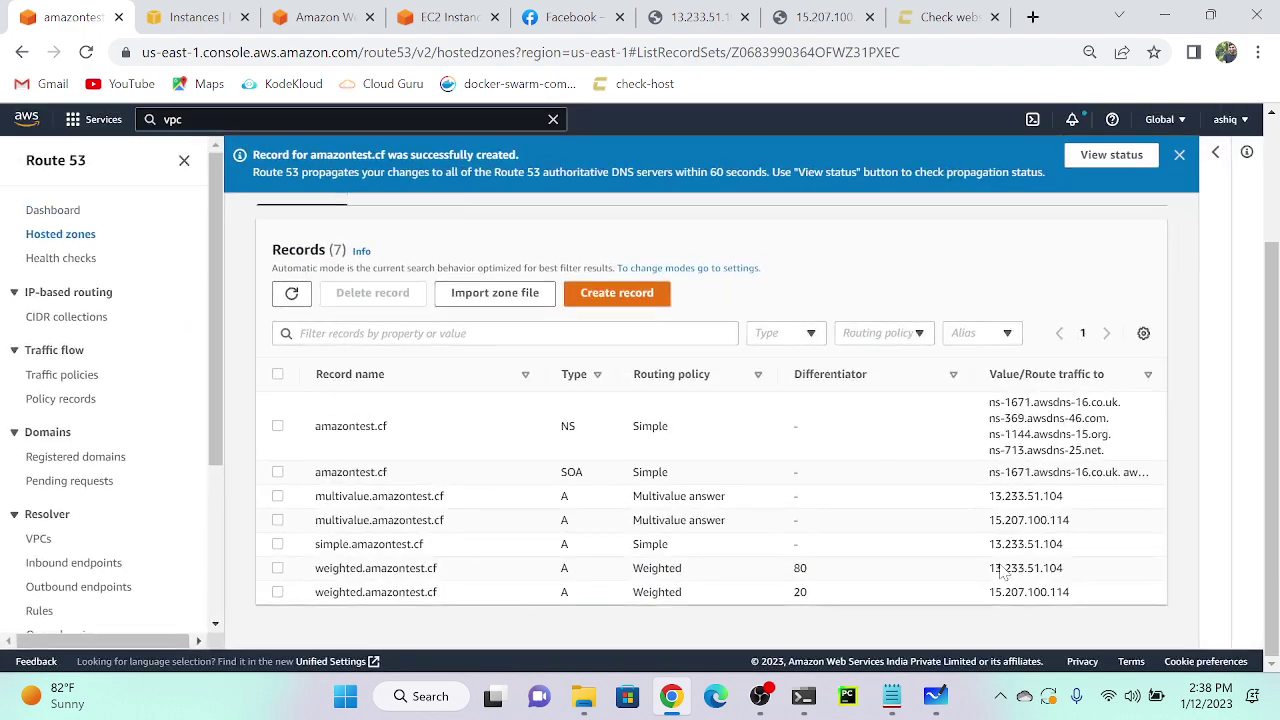
pyautogui.moveTo(314, 568); pyautogui.dragTo(446, 578)
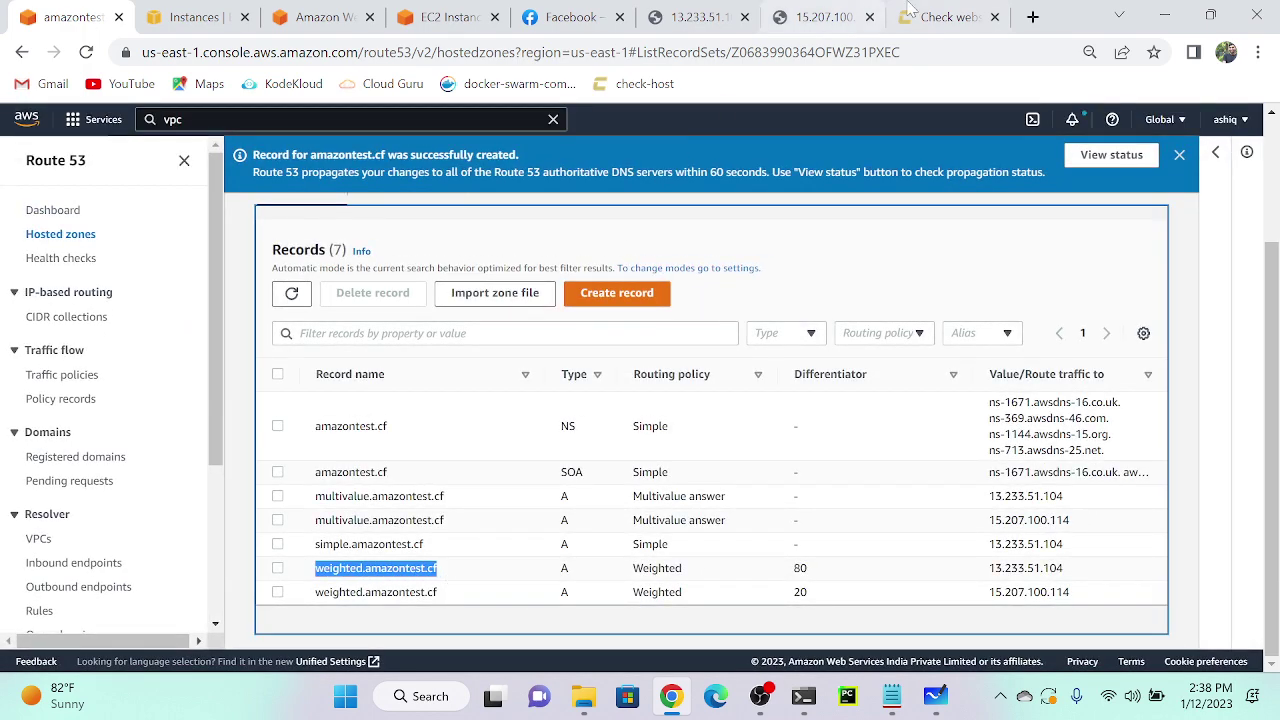
# Switch to check-host and run an HTTP check on weighted.amazontest.cf in place of the multivalue host.
pyautogui.click(938, 17)
pyautogui.scroll(4, 531, 257)
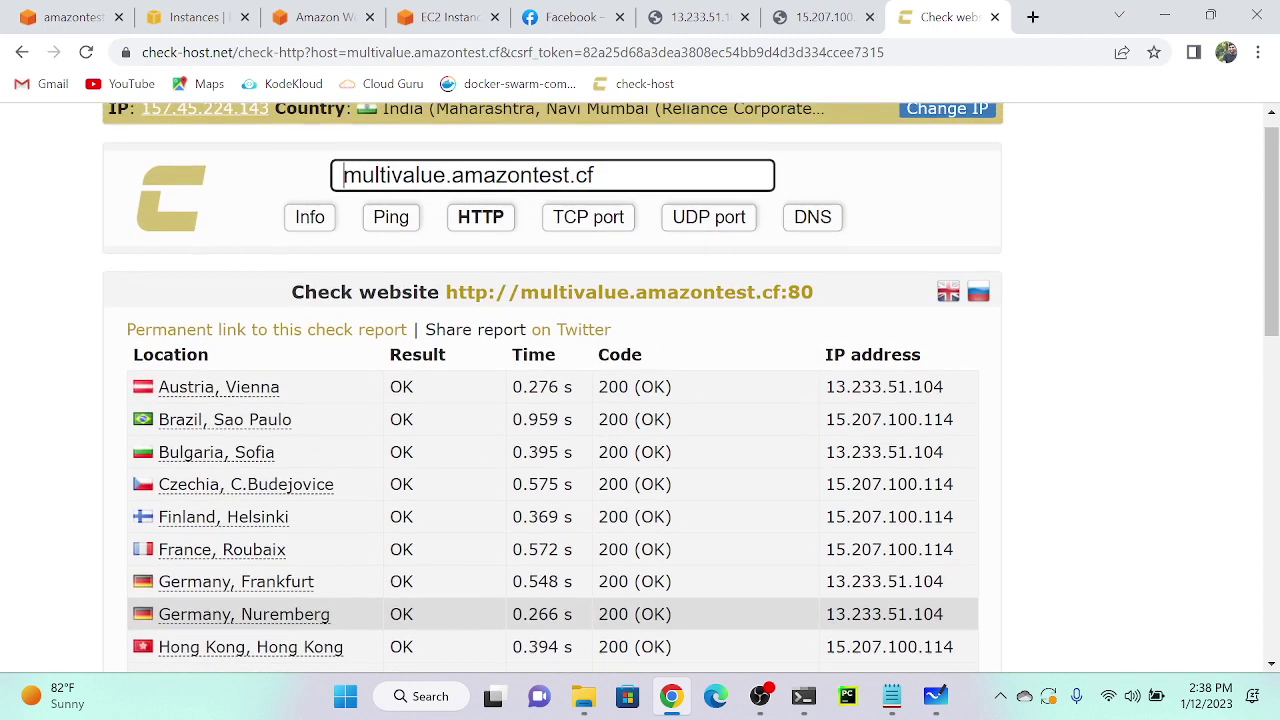
pyautogui.hotkey('ctrl', 'a')
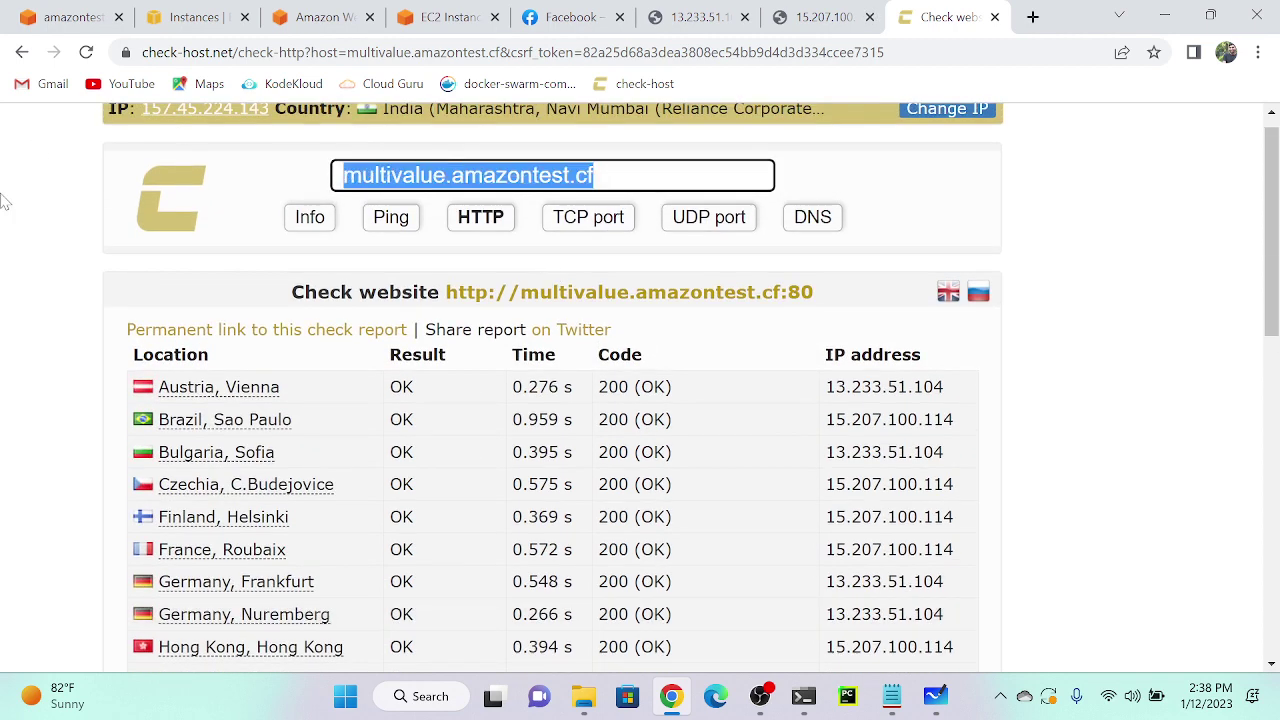
pyautogui.hotkey('ctrl', 'v')
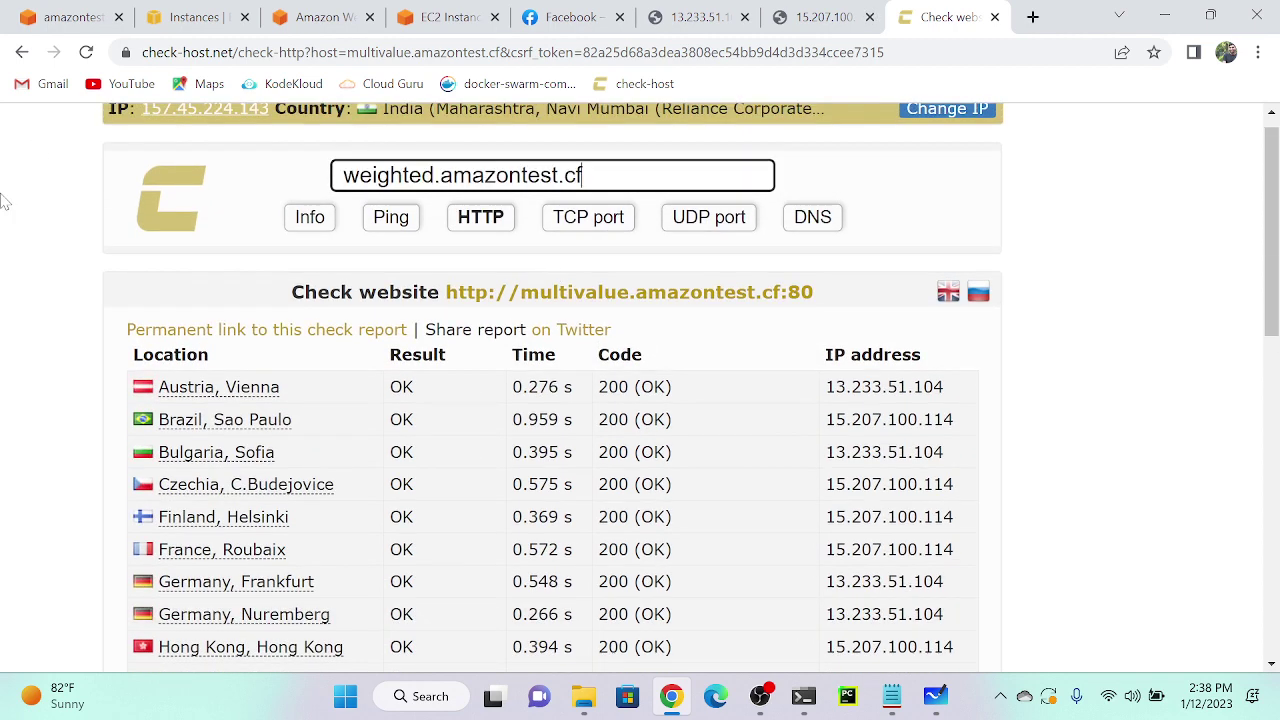
pyautogui.click(463, 230)
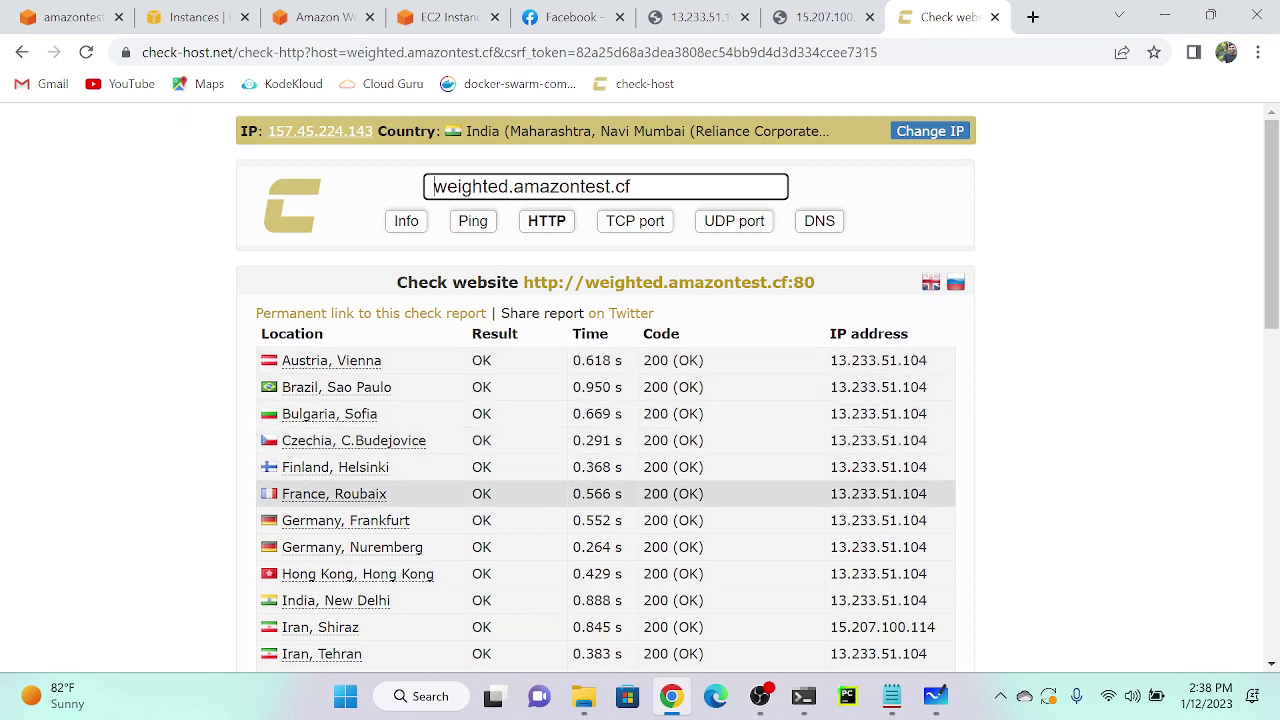
# Examine which IP address each location reached in the weighted.amazontest.cf check results.
pyautogui.scroll(-2, 600, 493)
pyautogui.scroll(-2, 600, 390)
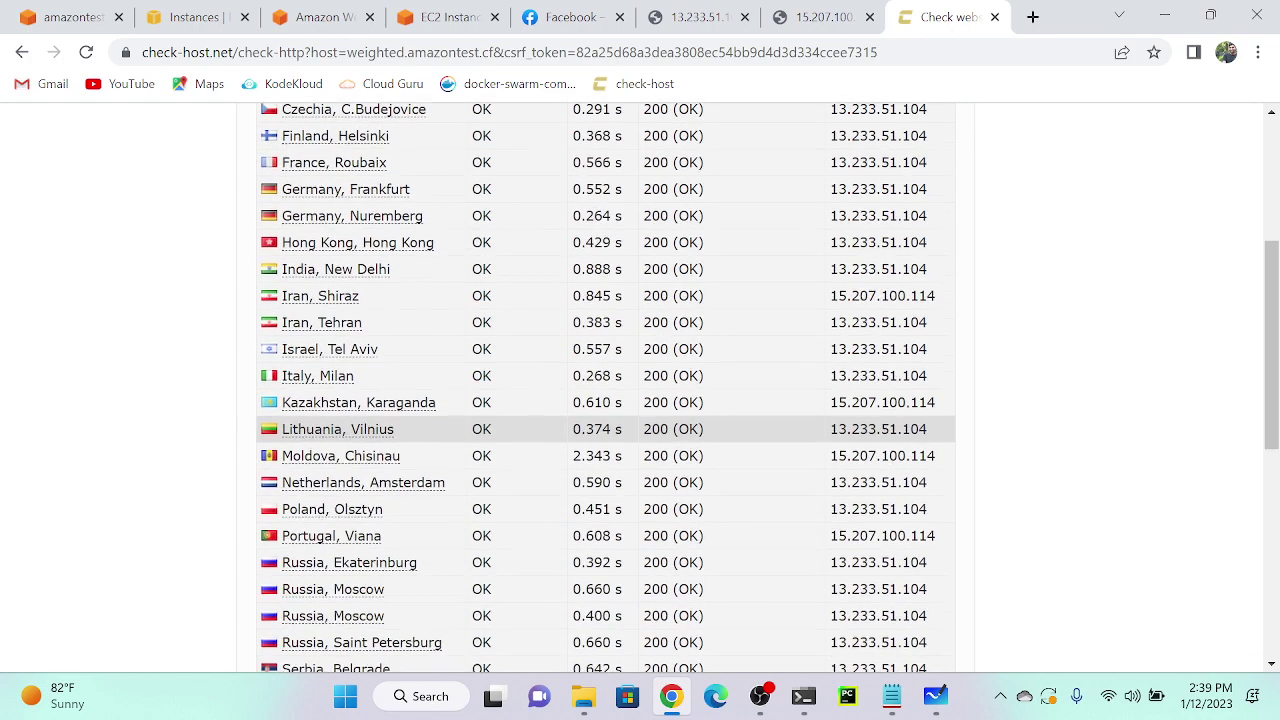
pyautogui.scroll(2, 465, 450)
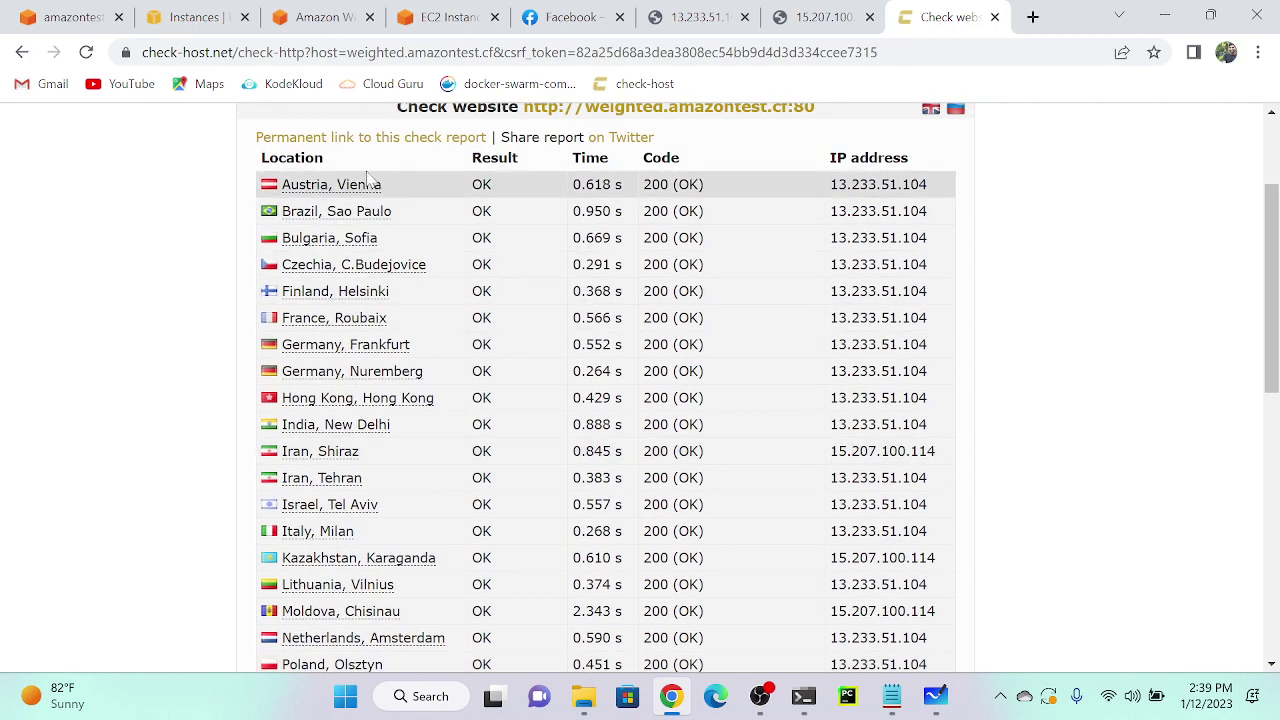
pyautogui.hotkey('ctrl', '+')
pyautogui.hotkey('ctrl', '+')
pyautogui.hotkey('ctrl', '+')
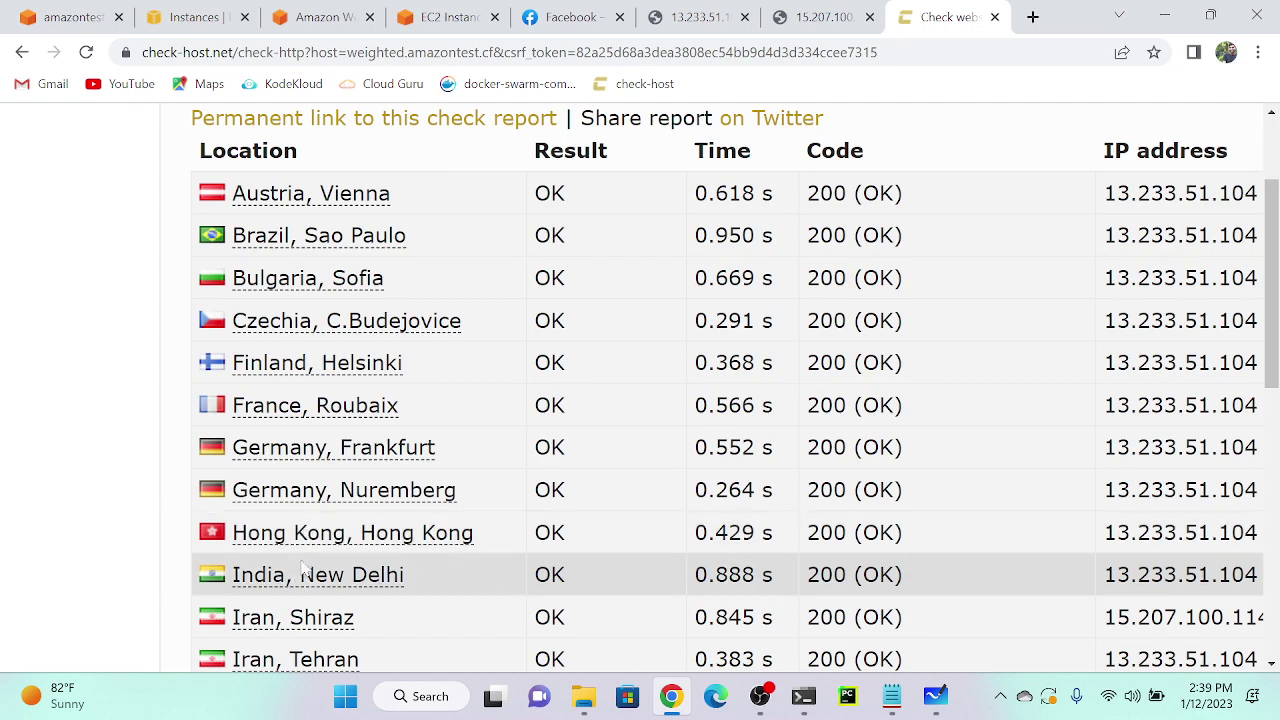
pyautogui.scroll(-5, 300, 580)
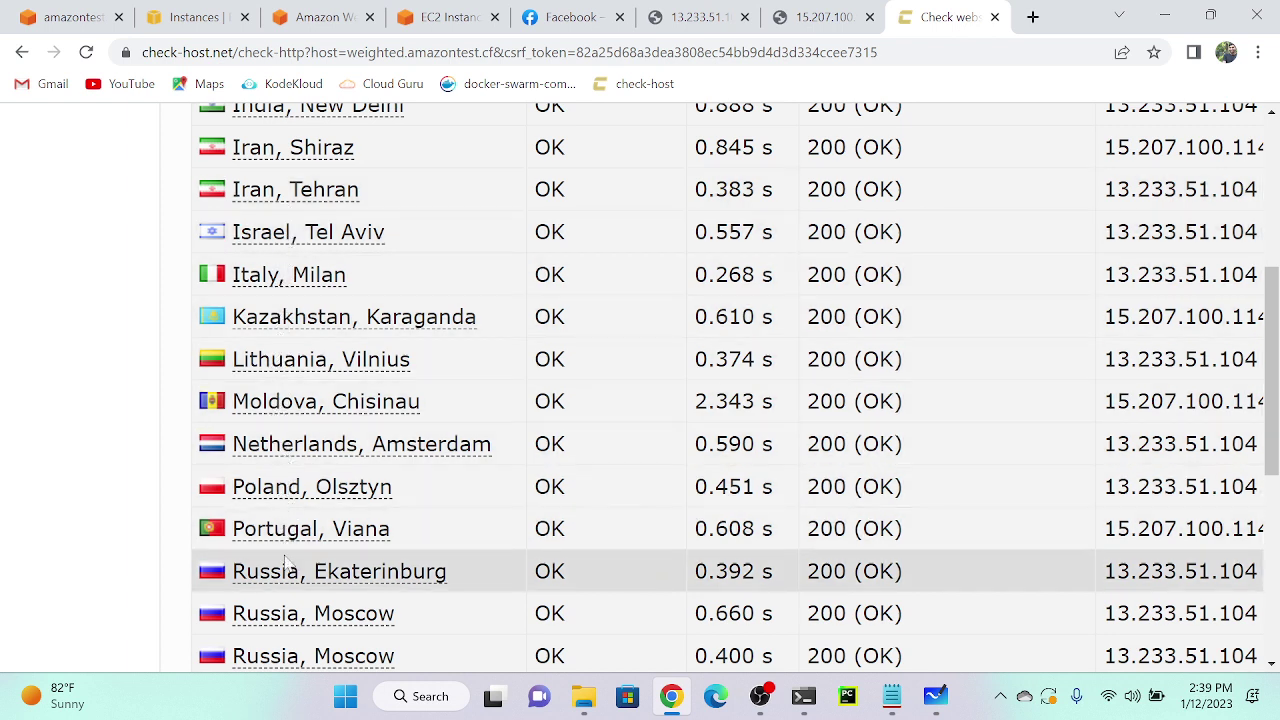
pyautogui.scroll(-4, 285, 652)
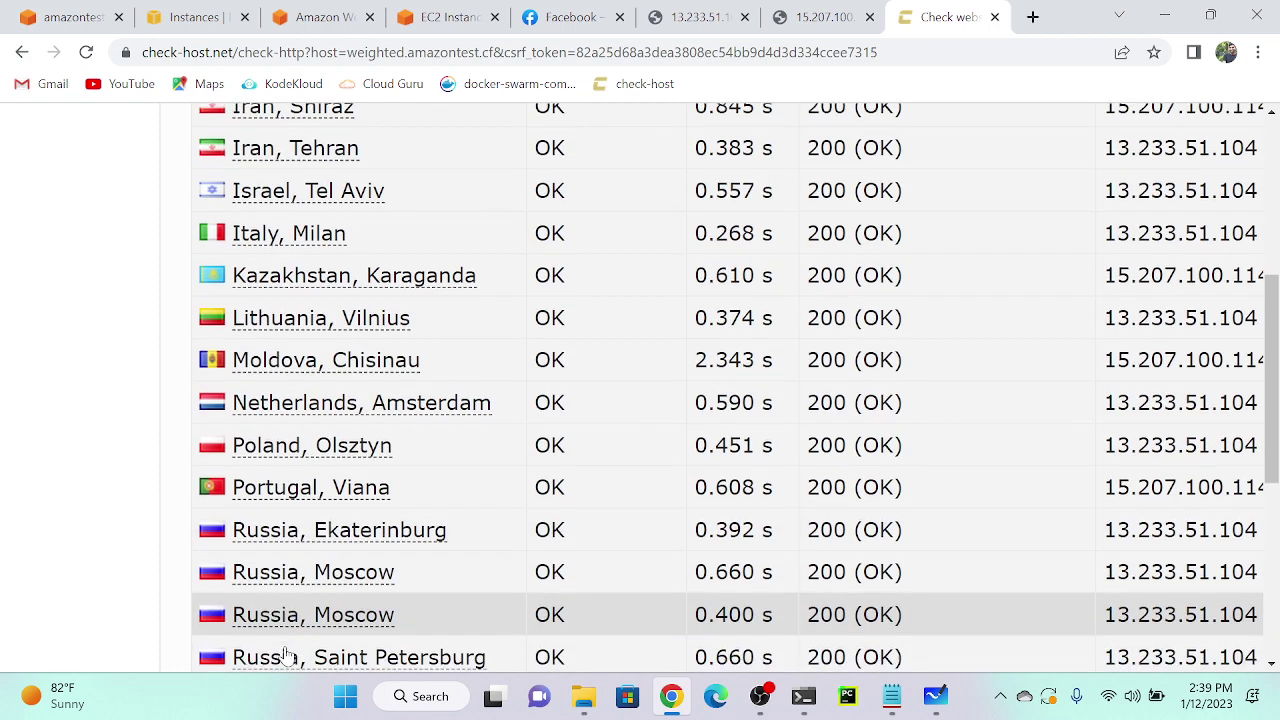
pyautogui.scroll(-1, 285, 652)
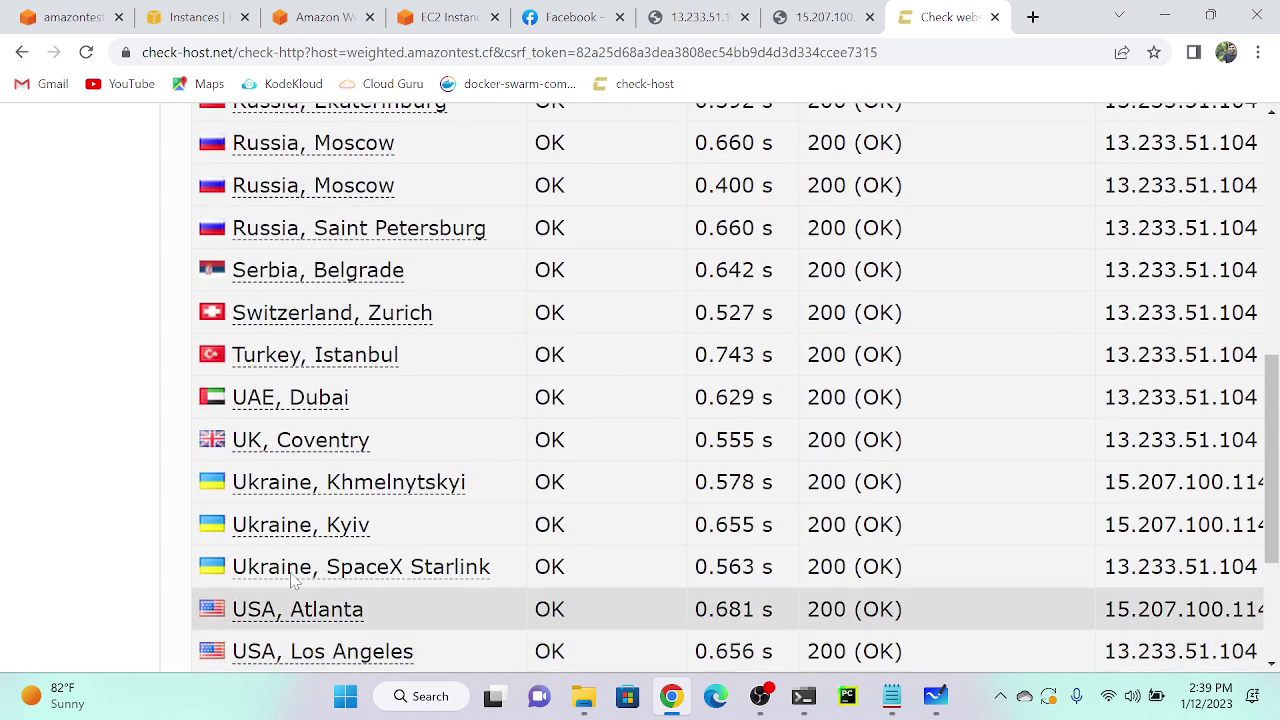
pyautogui.scroll(-1, 310, 457)
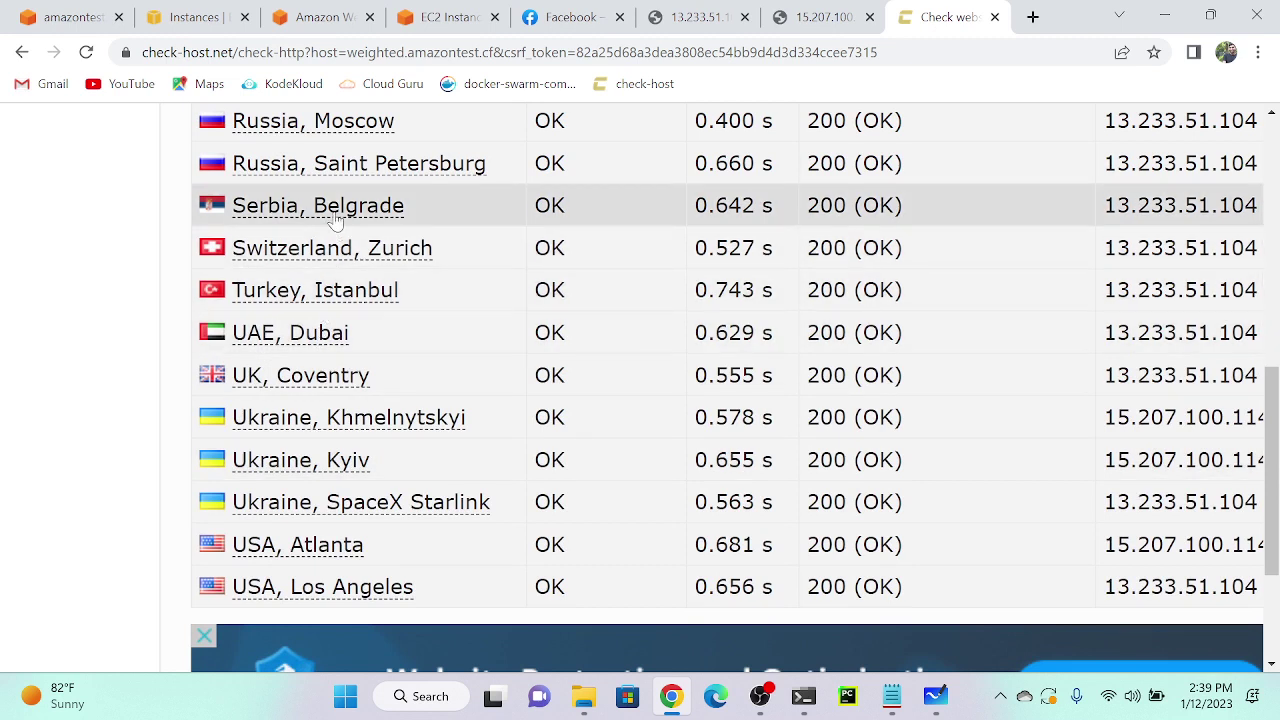
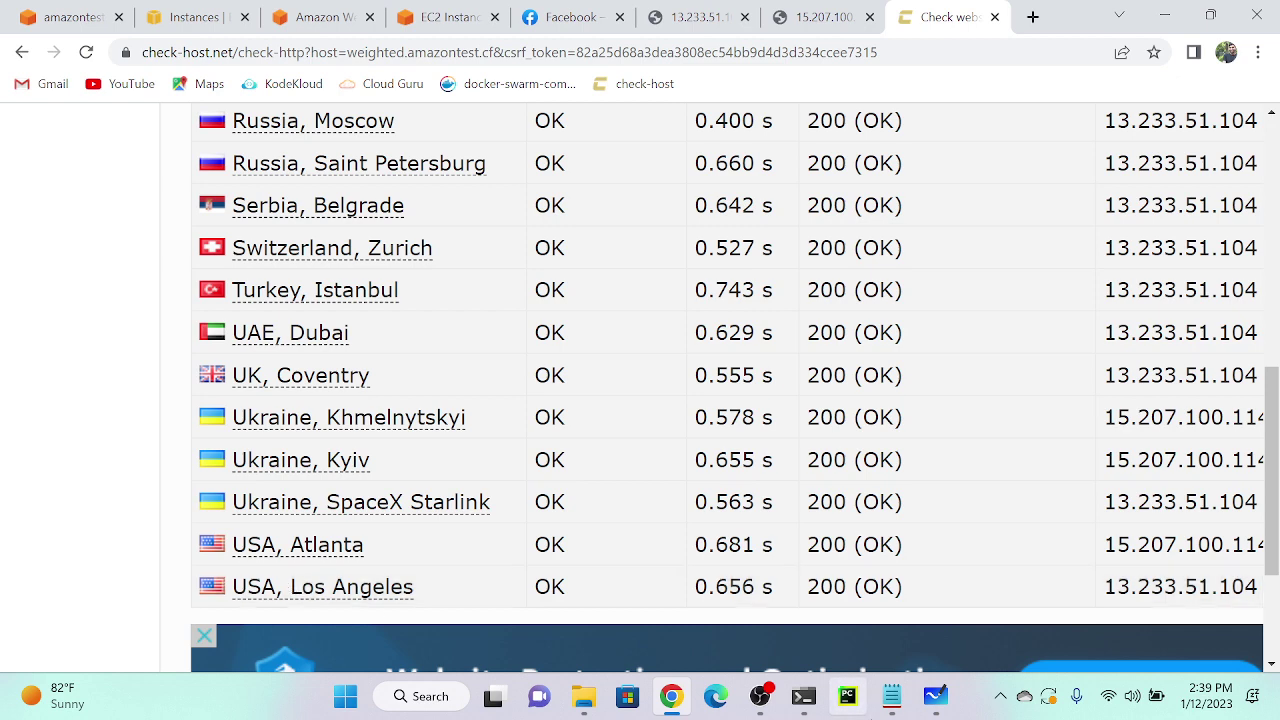
# Open a new Notepad document and write the line "total request = 34".
pyautogui.click(891, 700)
pyautogui.rightClick(893, 705)
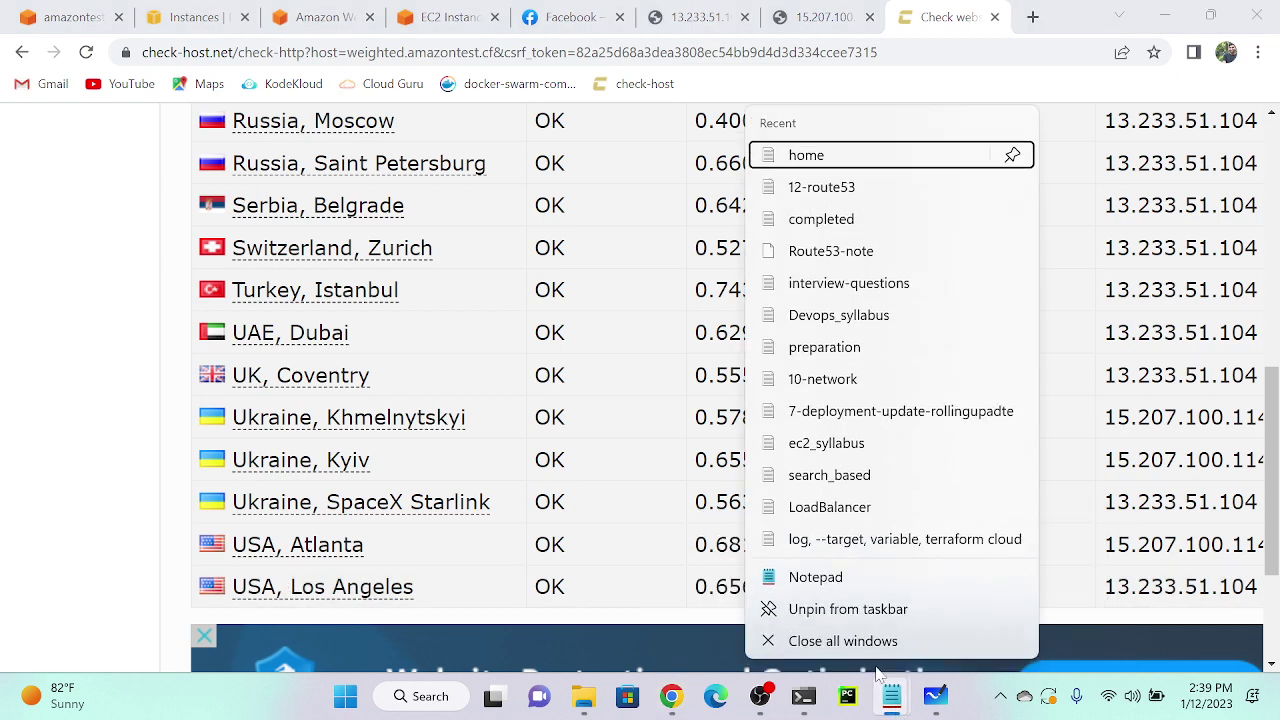
pyautogui.click(805, 576)
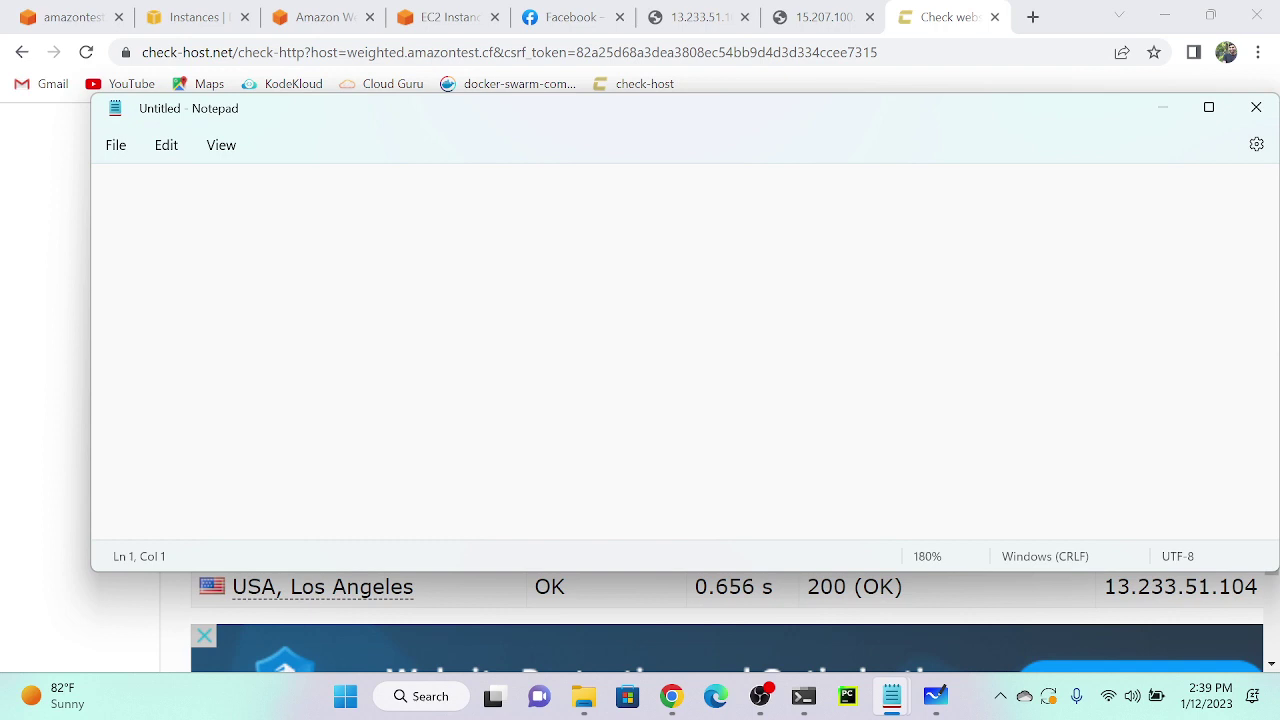
pyautogui.write('tott')
pyautogui.press('BackSpace')
pyautogui.write('al ')
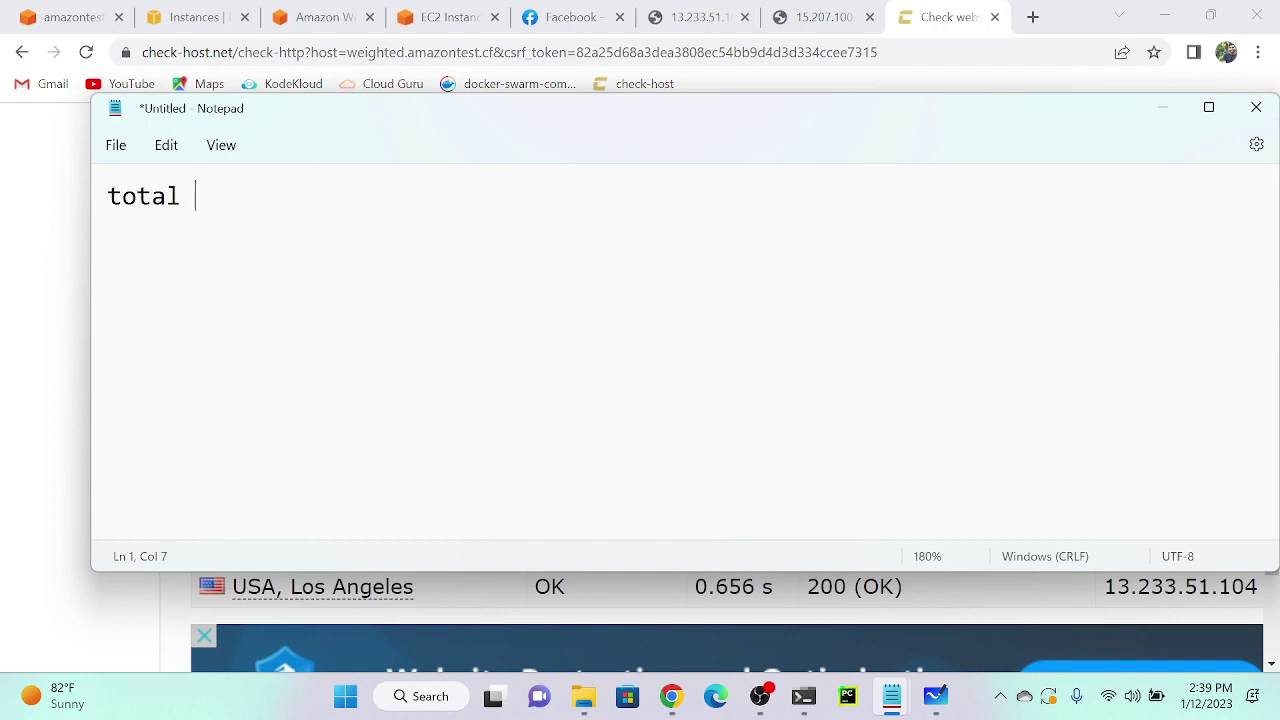
pyautogui.write('request ')
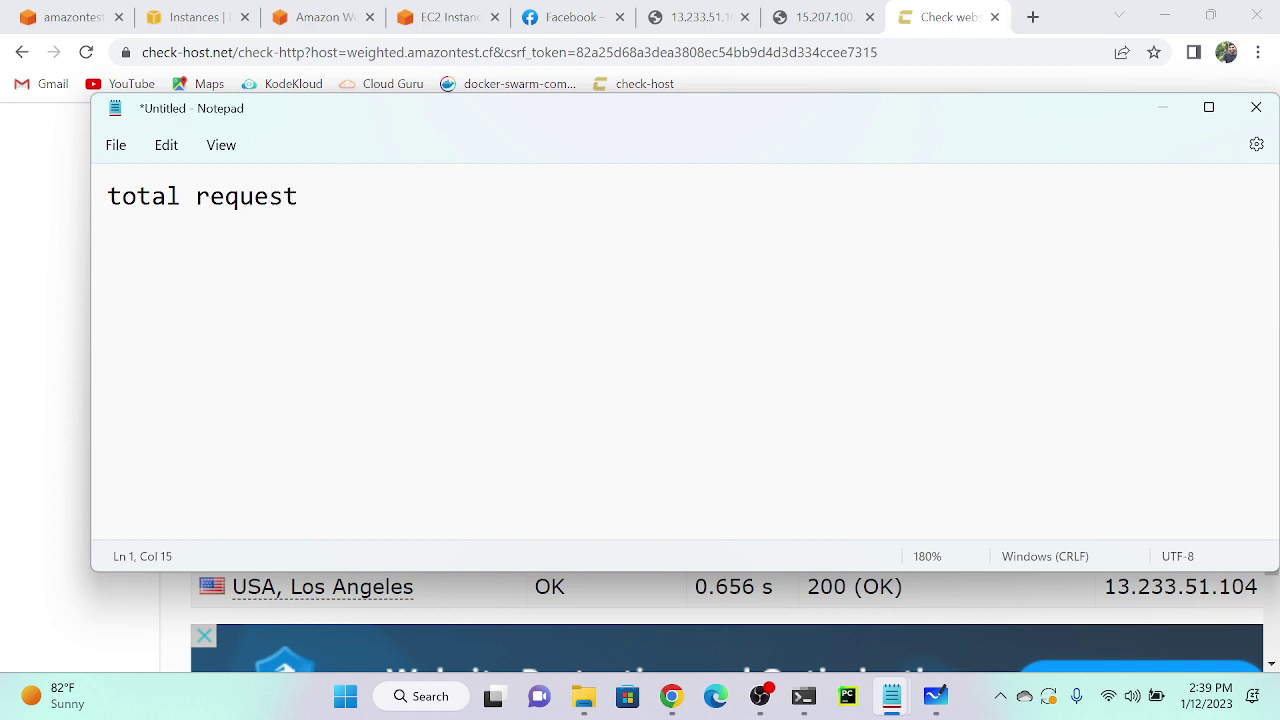
pyautogui.write('= 34')
pyautogui.press('Return')
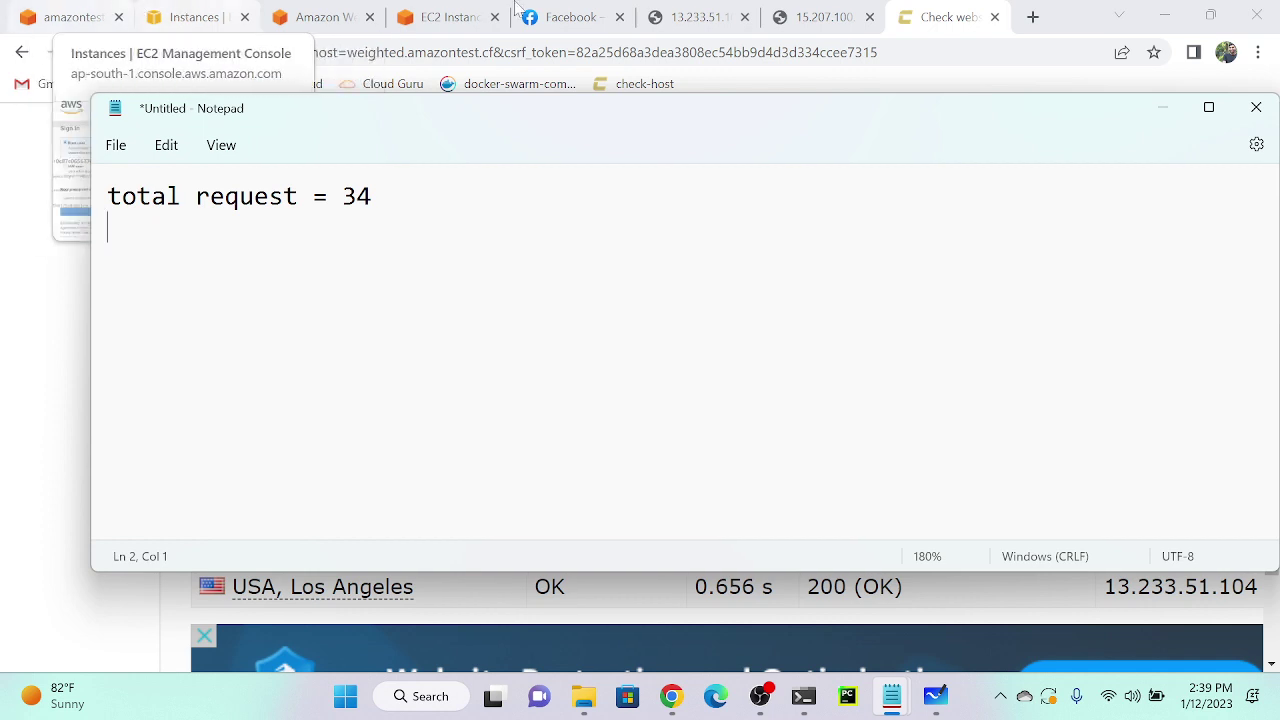
# Return to the check-host results and count the requests answered by 15.207.100.114 in the IP address column.
pyautogui.click(945, 12)
pyautogui.hscroll(4, 996, 350)
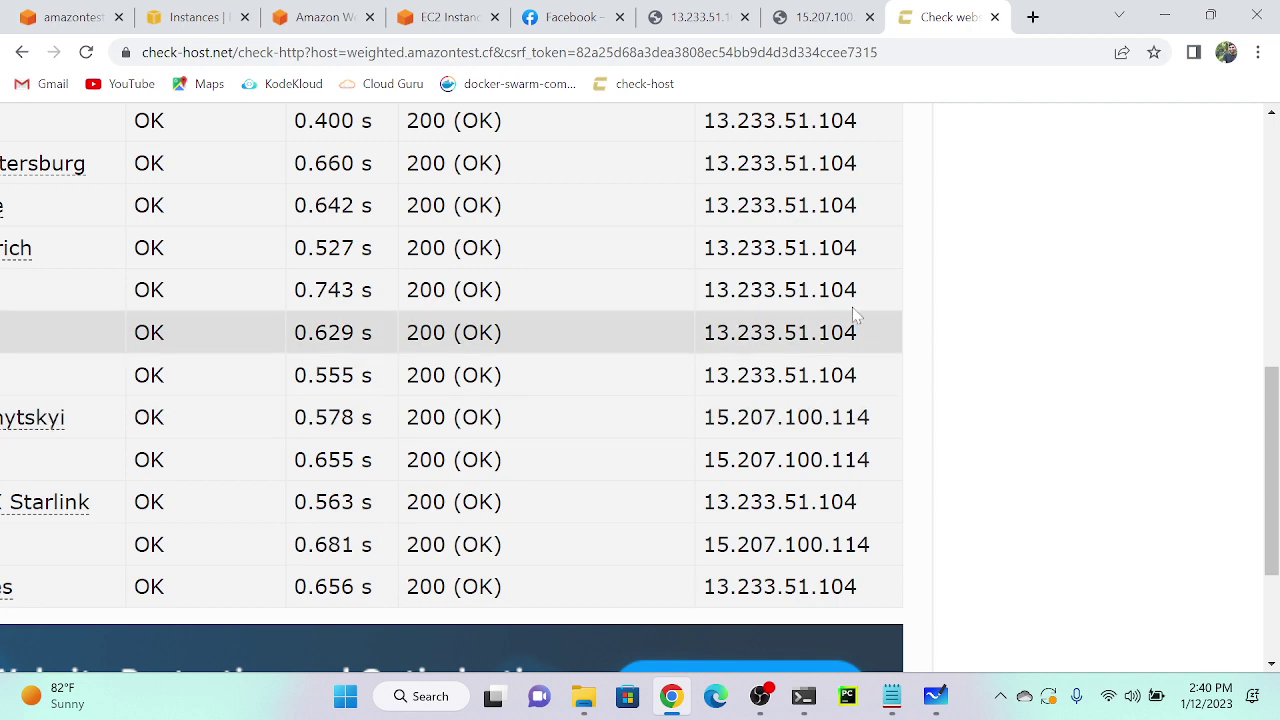
pyautogui.scroll(3, 450, 240)
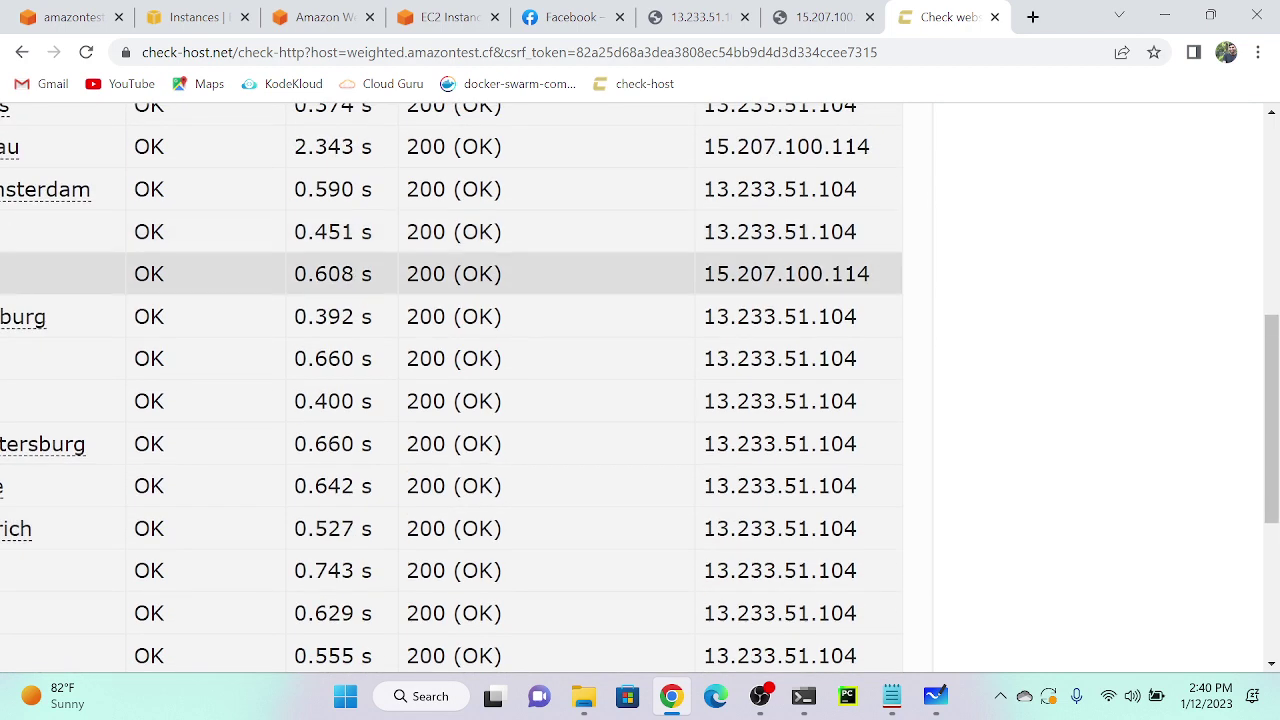
pyautogui.scroll(2, 450, 200)
pyautogui.scroll(1, 450, 250)
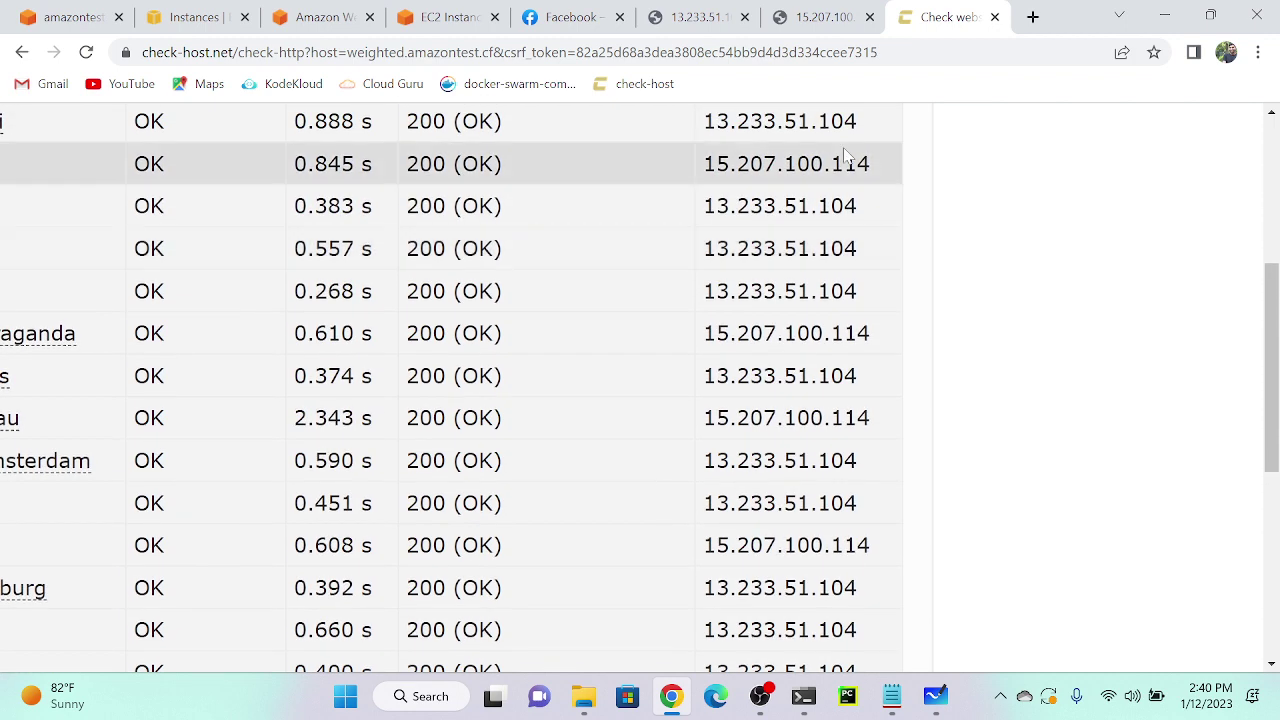
pyautogui.scroll(2, 791, 374)
pyautogui.scroll(3, 450, 540)
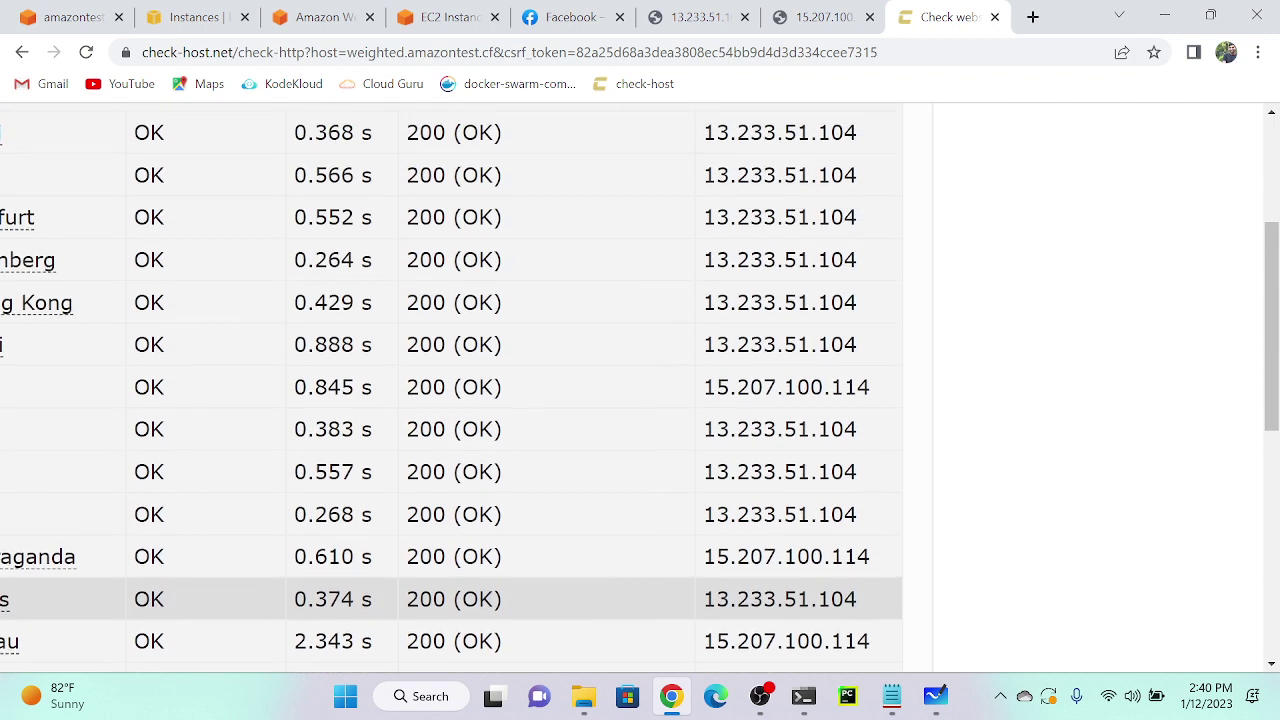
pyautogui.scroll(-1, 450, 470)
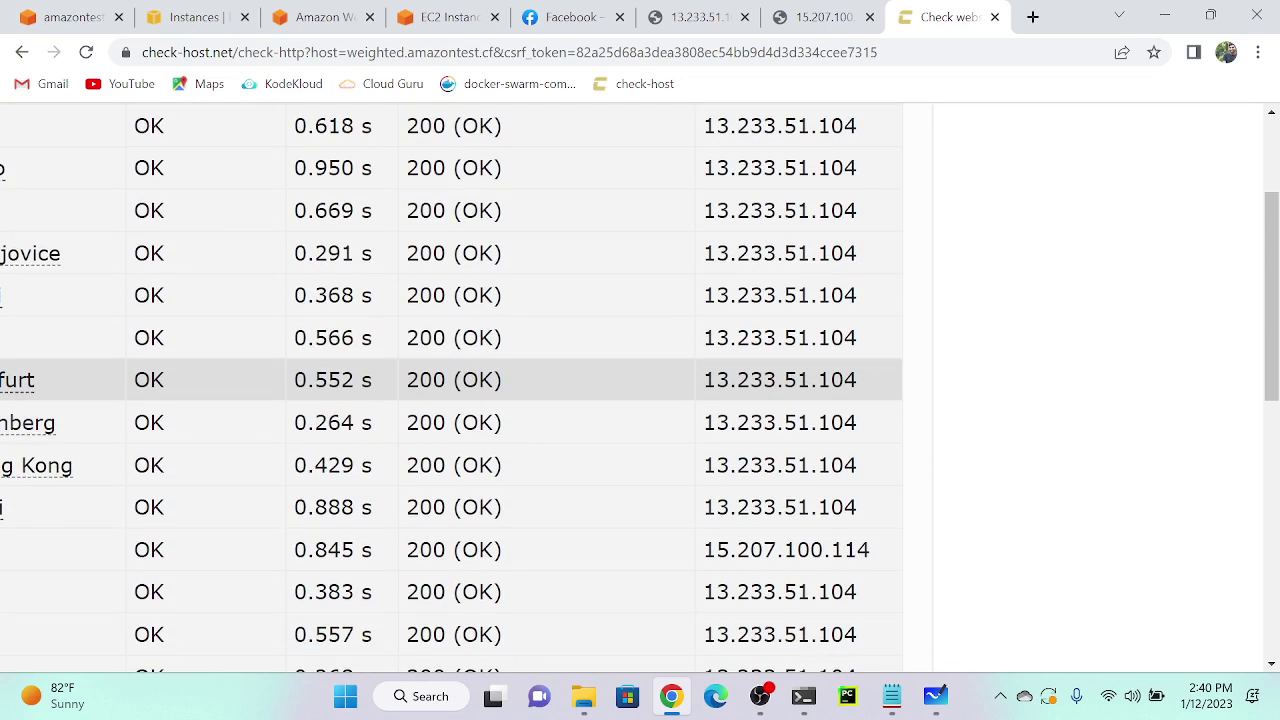
# In the untitled Notepad document, add the lines "vm-1 = 27" and "vm-2 = 7" below the request total.
pyautogui.moveTo(891, 696)
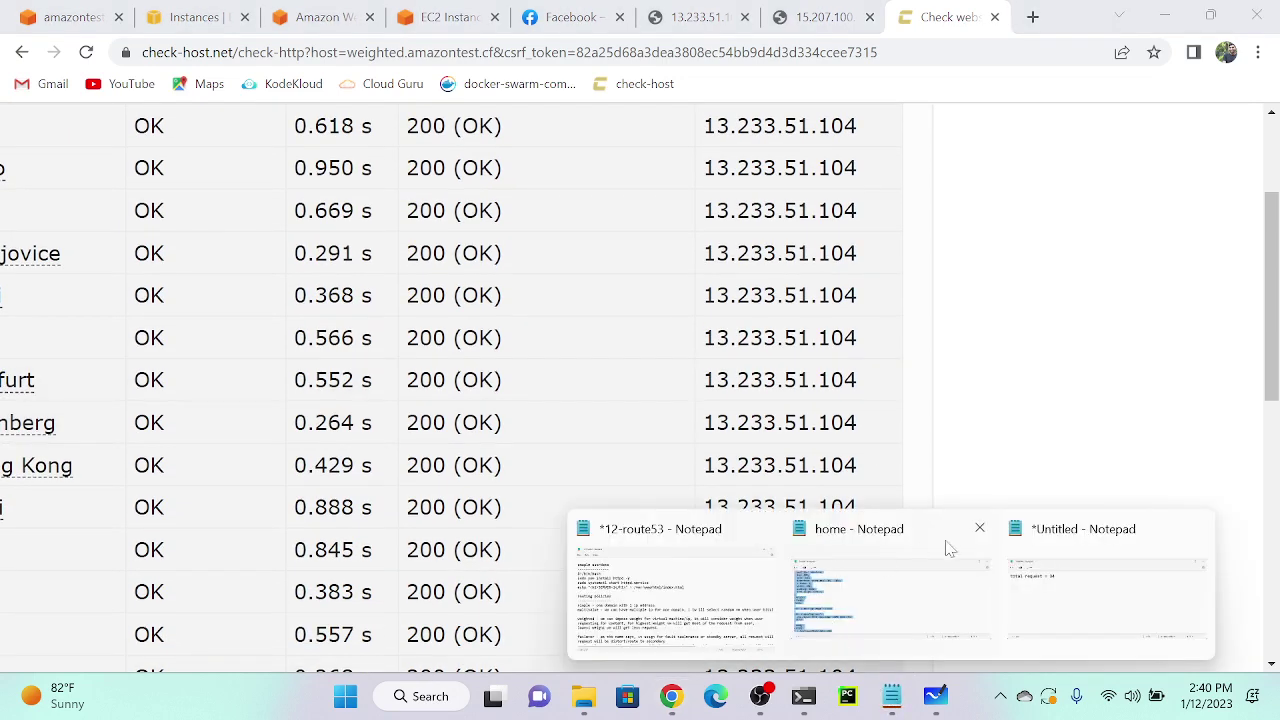
pyautogui.click(1100, 552)
pyautogui.press('Return')
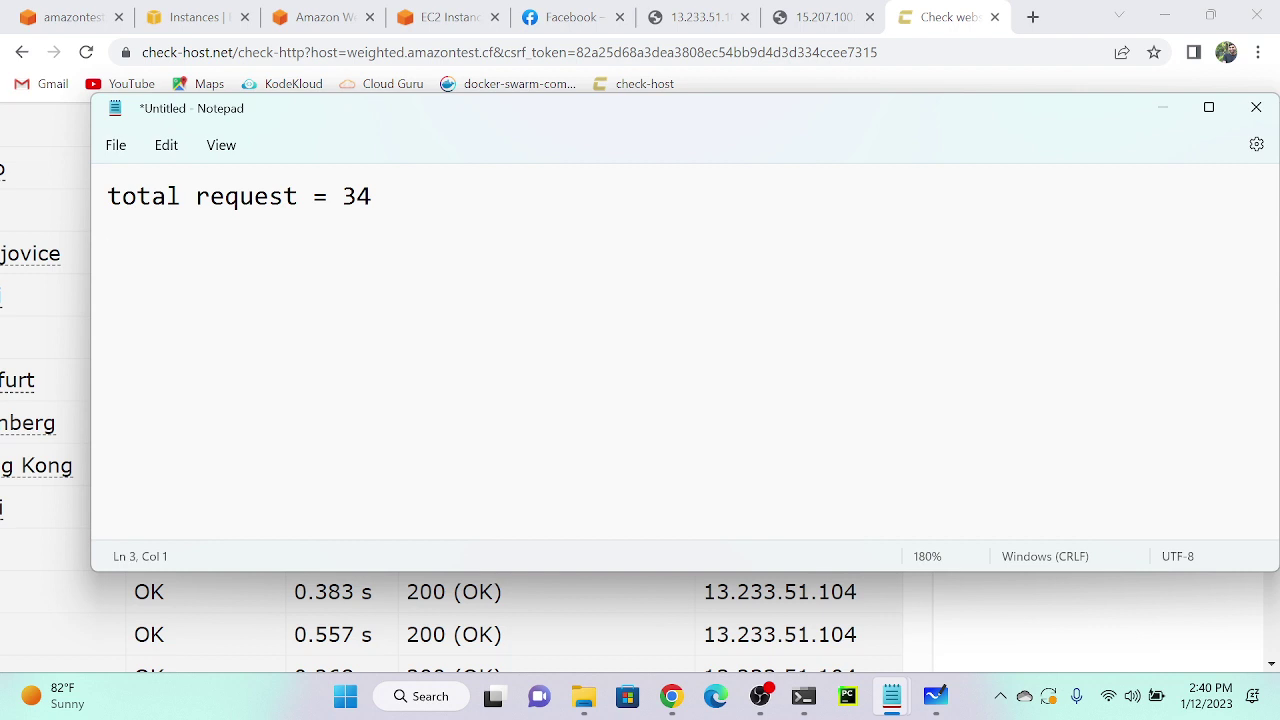
pyautogui.write('vm-2 =7')
pyautogui.press('Up')
pyautogui.press('Return')
pyautogui.write('vm')
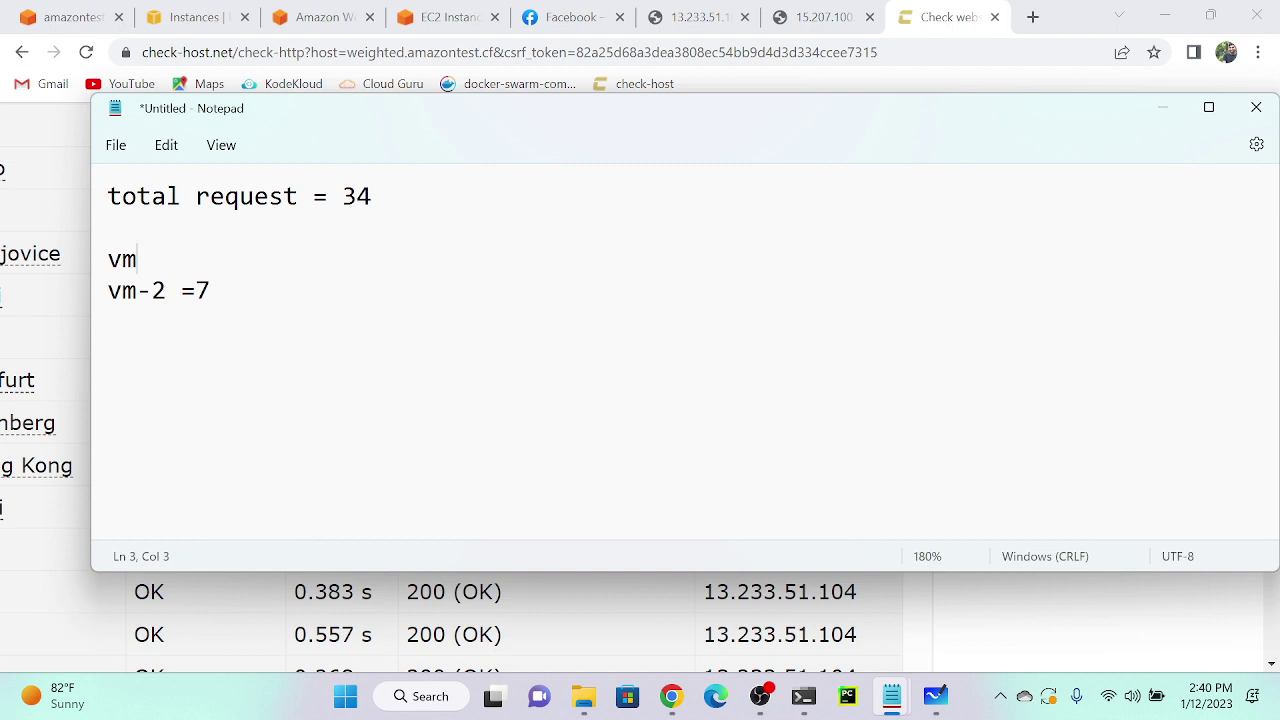
pyautogui.write('-1 = 27')
pyautogui.press('Left')
pyautogui.click(211, 290)
# Find and open the Windows Calculator app.
pyautogui.click(437, 697)
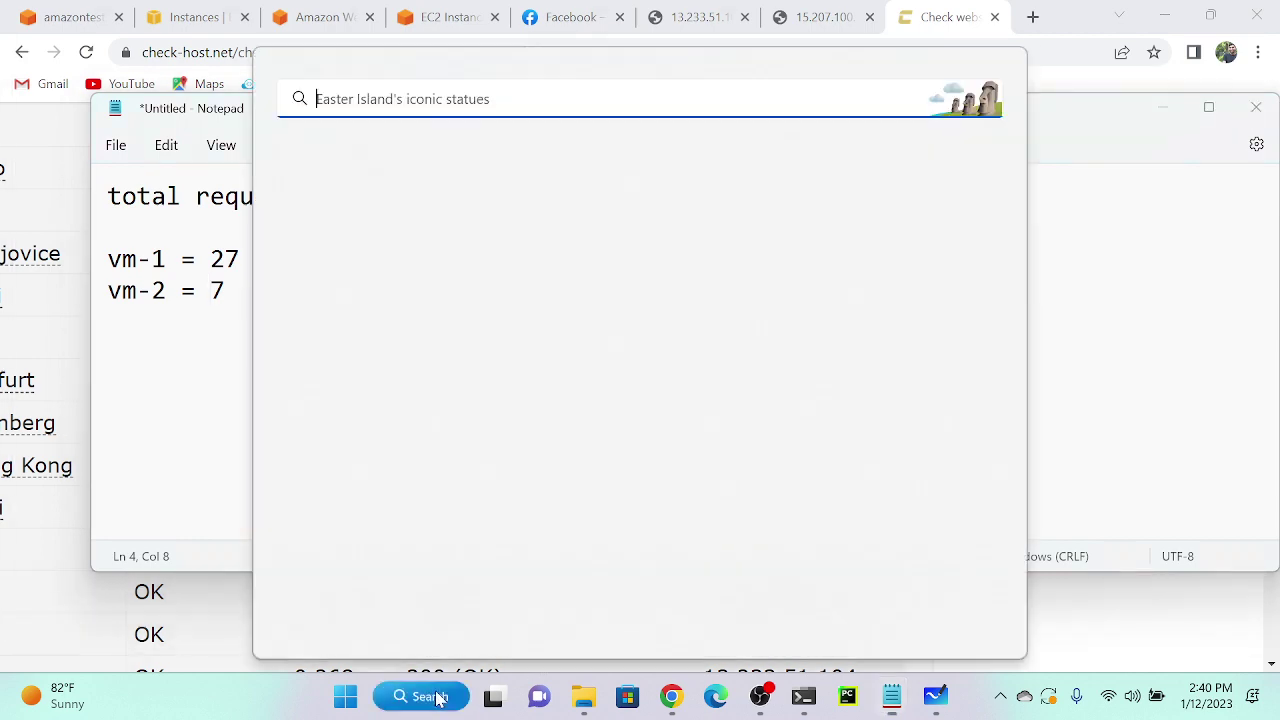
pyautogui.write('calcul')
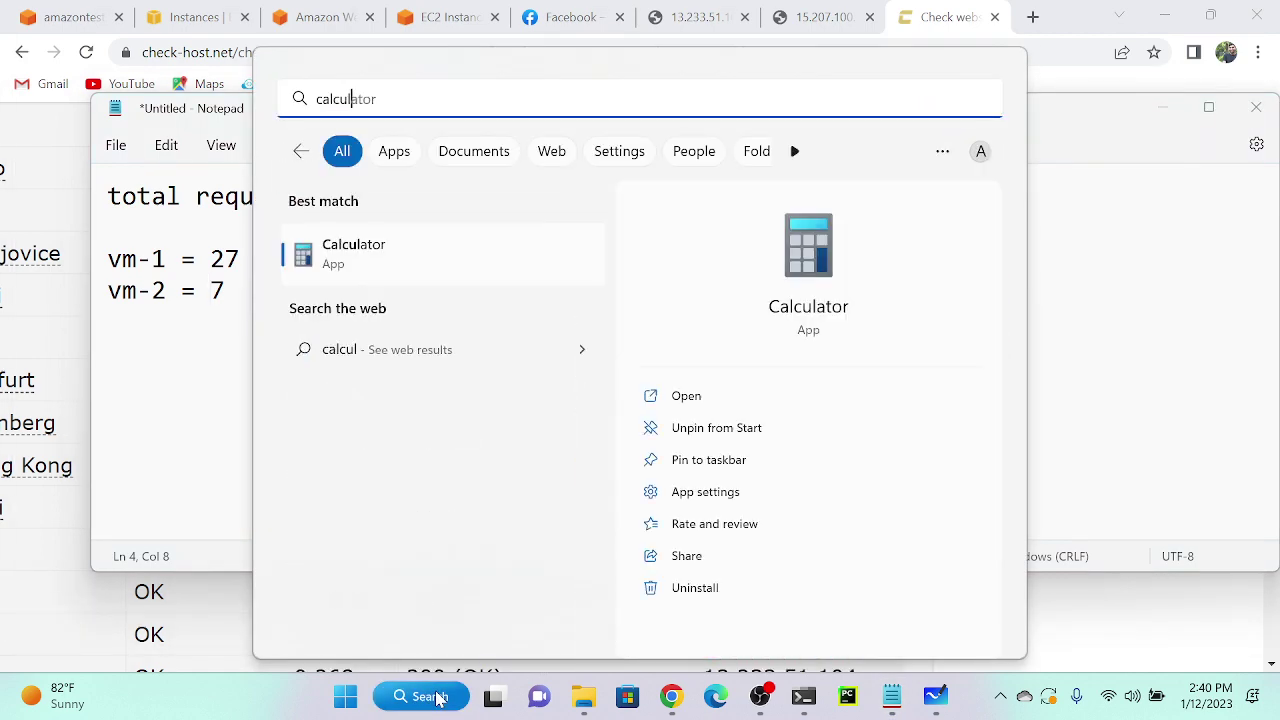
pyautogui.press('Return')
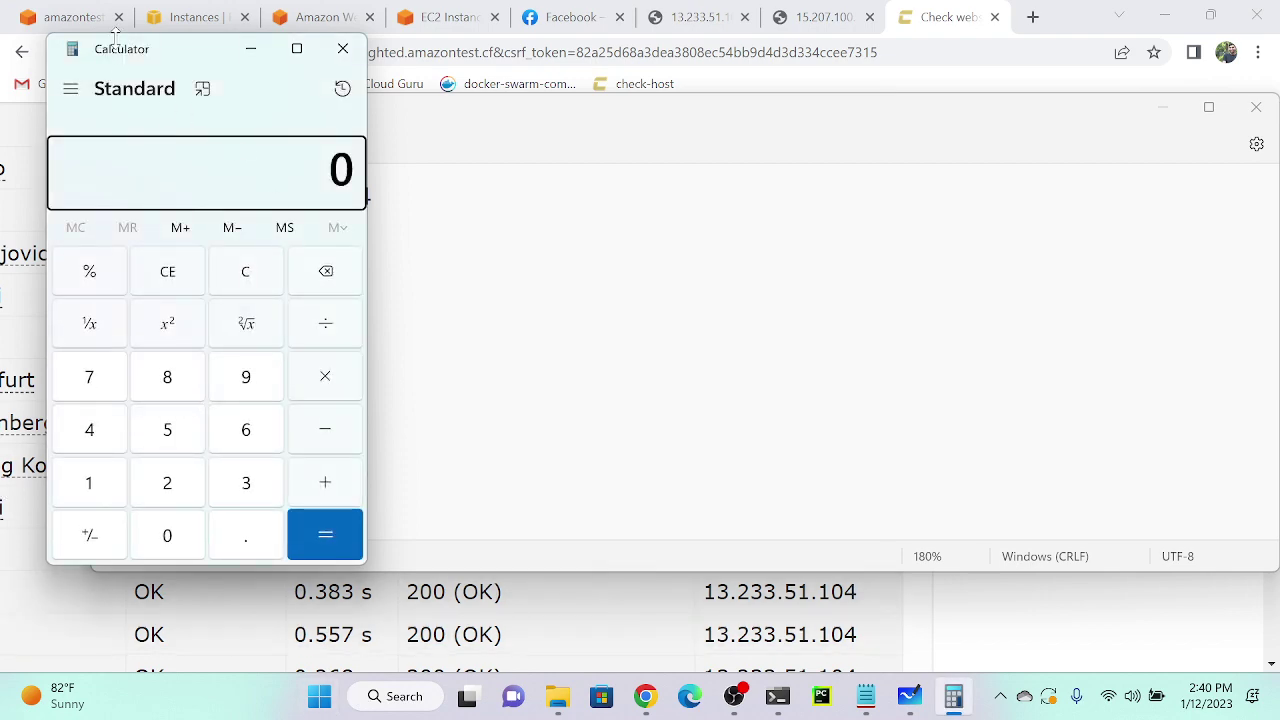
# Calculate 34 ÷ 100 in Calculator, with its window moved clear of the request notes.
pyautogui.moveTo(121, 57); pyautogui.dragTo(771, 94)
pyautogui.click(892, 505)
pyautogui.click(761, 462)
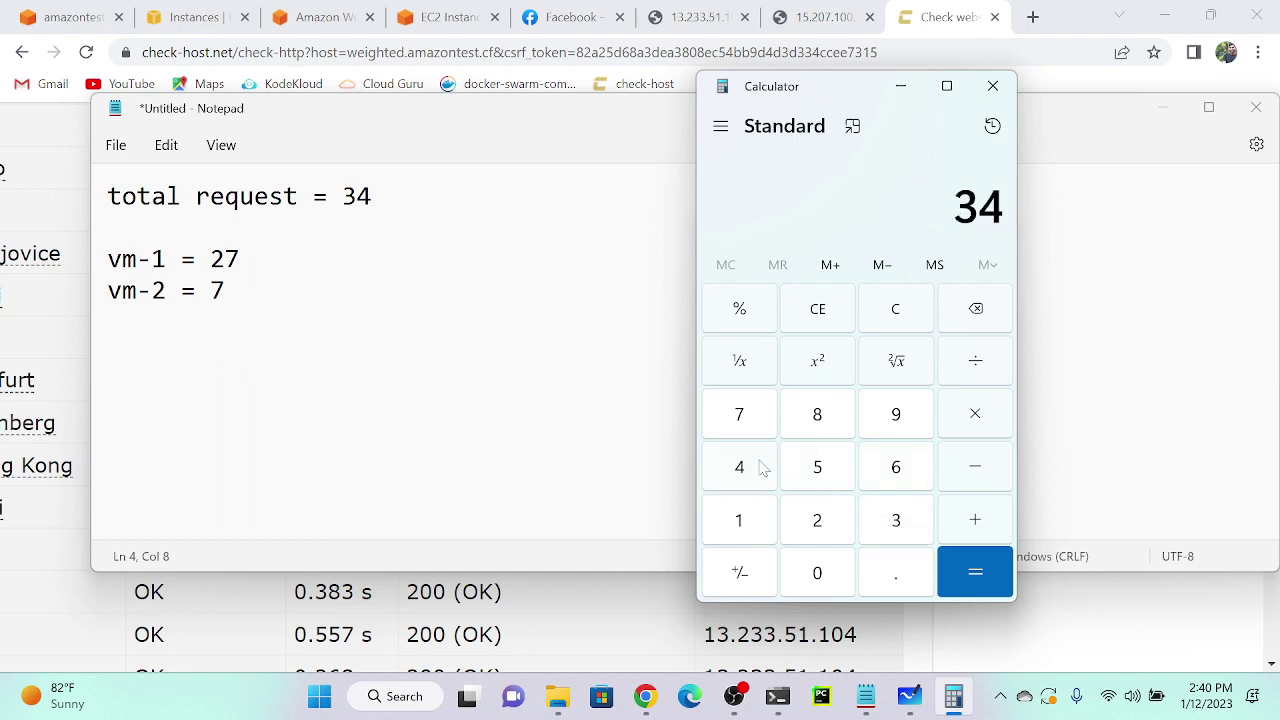
pyautogui.click(977, 368)
pyautogui.click(763, 534)
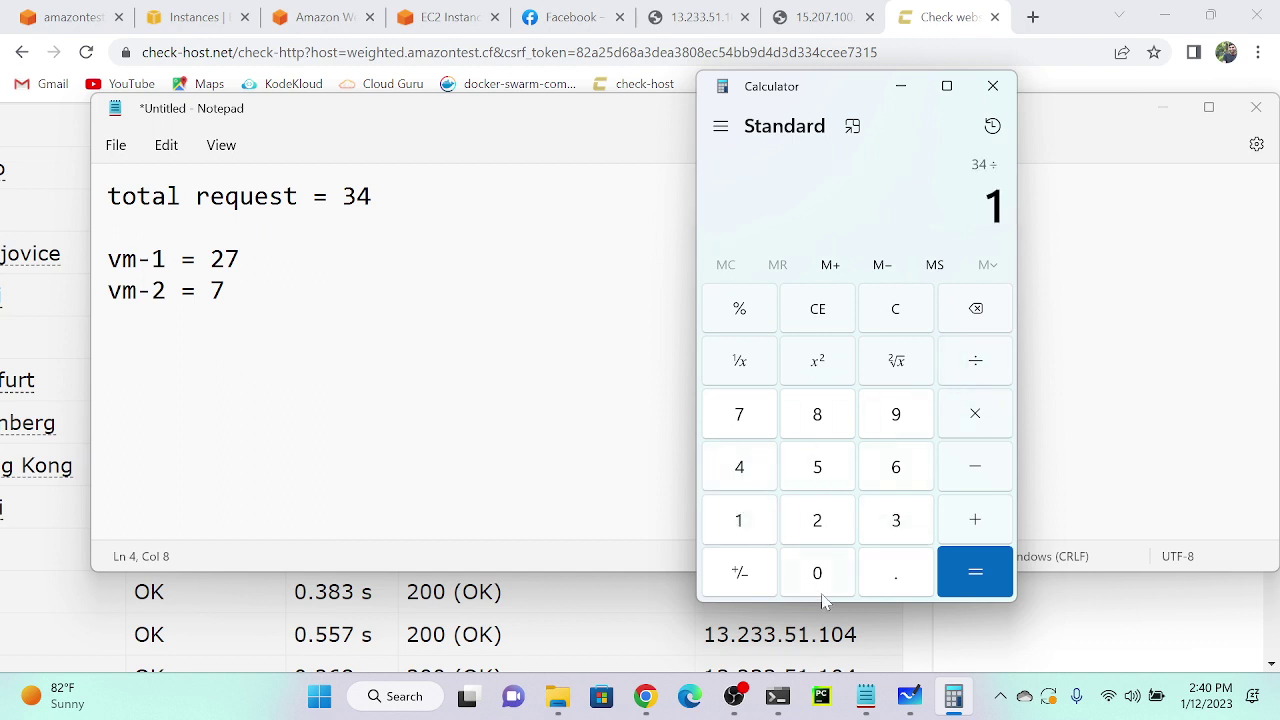
pyautogui.doubleClick(818, 573)
pyautogui.click(975, 572)
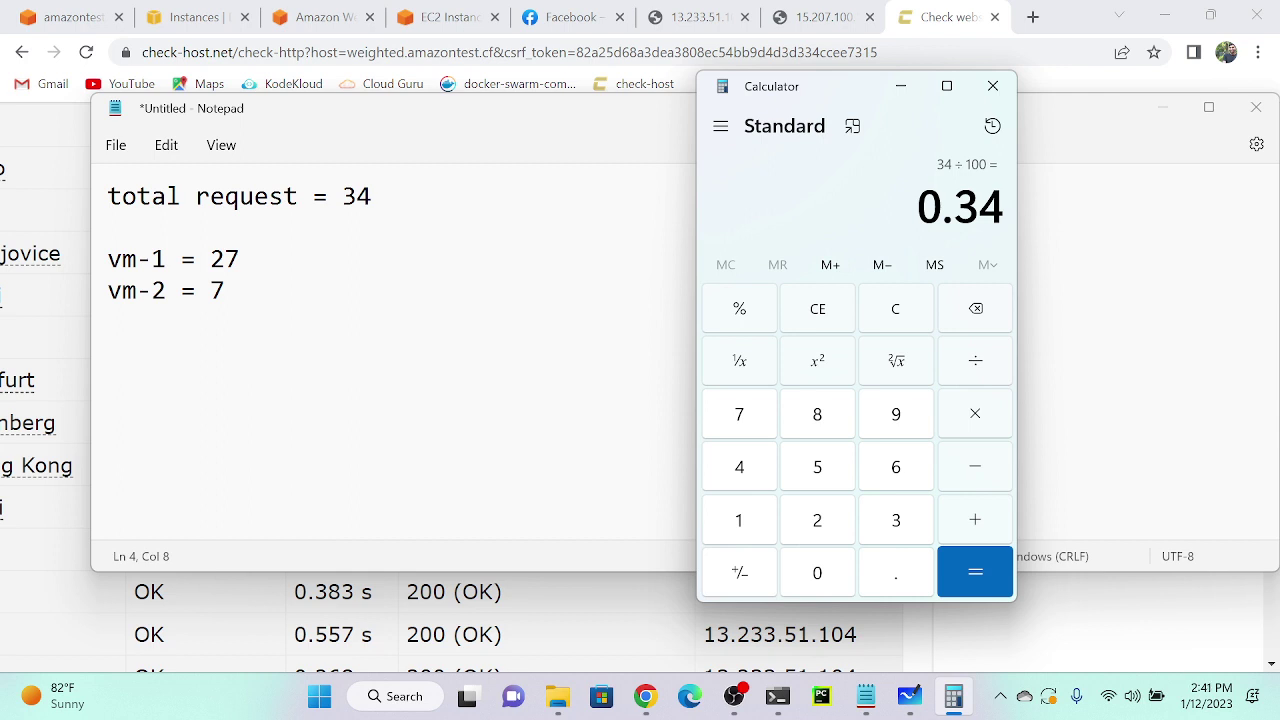
# Append "-> 0.34*80 =" to the vm-1 line of the untitled Notepad note.
pyautogui.hotkey('alt', 'Tab')
pyautogui.press('Up')
pyautogui.press('End')
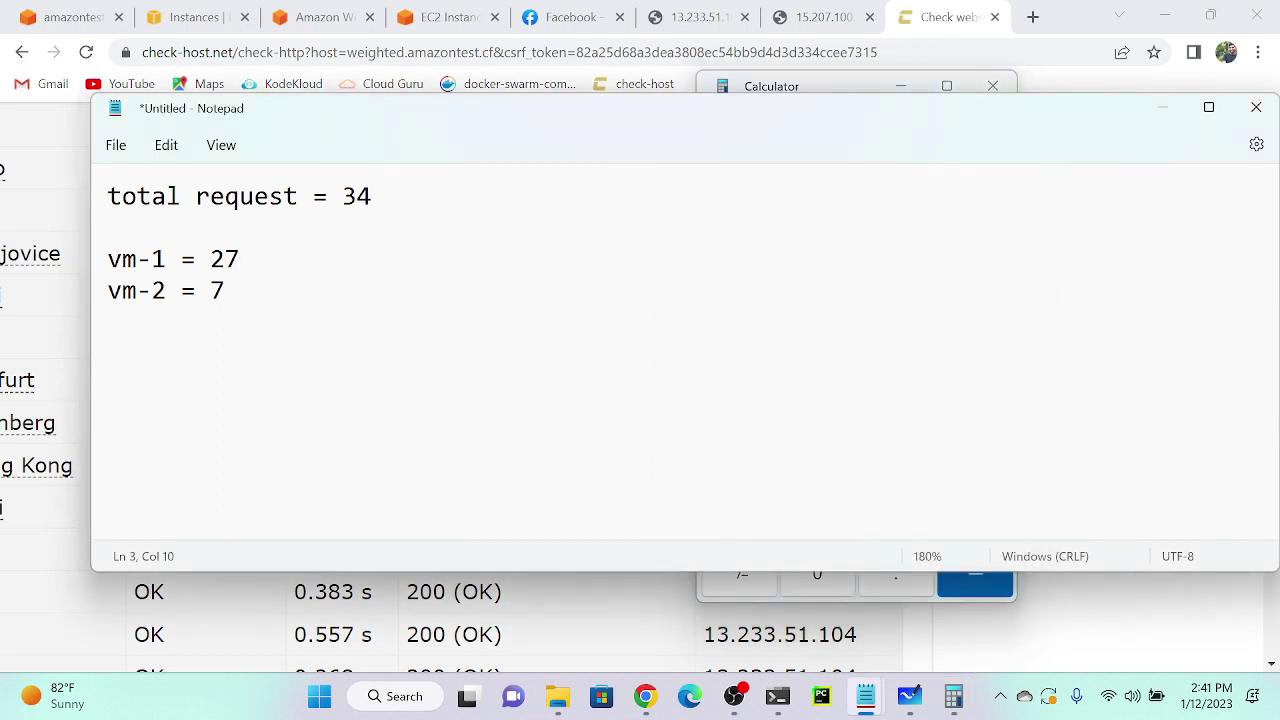
pyautogui.write('-> 0.')
pyautogui.write('43')
pyautogui.press('BackSpace')
pyautogui.press('BackSpace')
pyautogui.write('34*80')
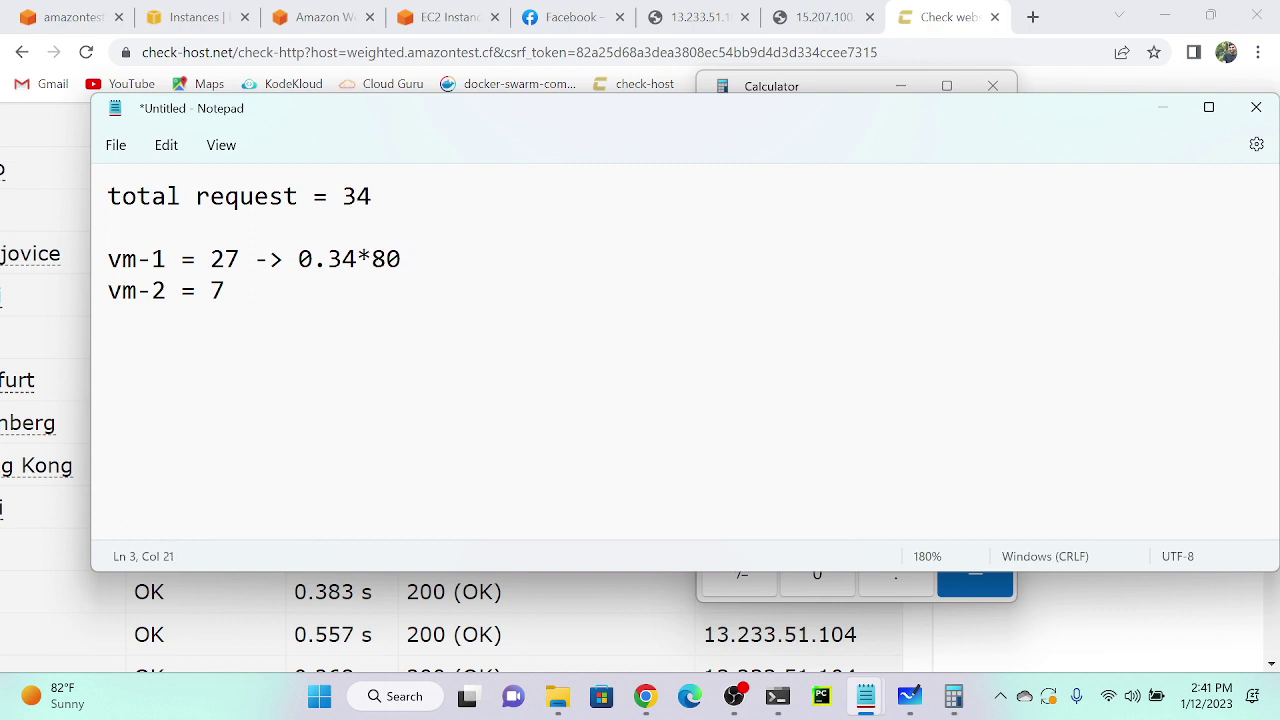
pyautogui.write(' =')
# Append "-> 0.34*20 =" to the vm-2 line of the note.
pyautogui.click(226, 290)
pyautogui.write('-> 0.34@')
pyautogui.press('BackSpace')
pyautogui.write('8')
pyautogui.press('BackSpace')
pyautogui.write('*')
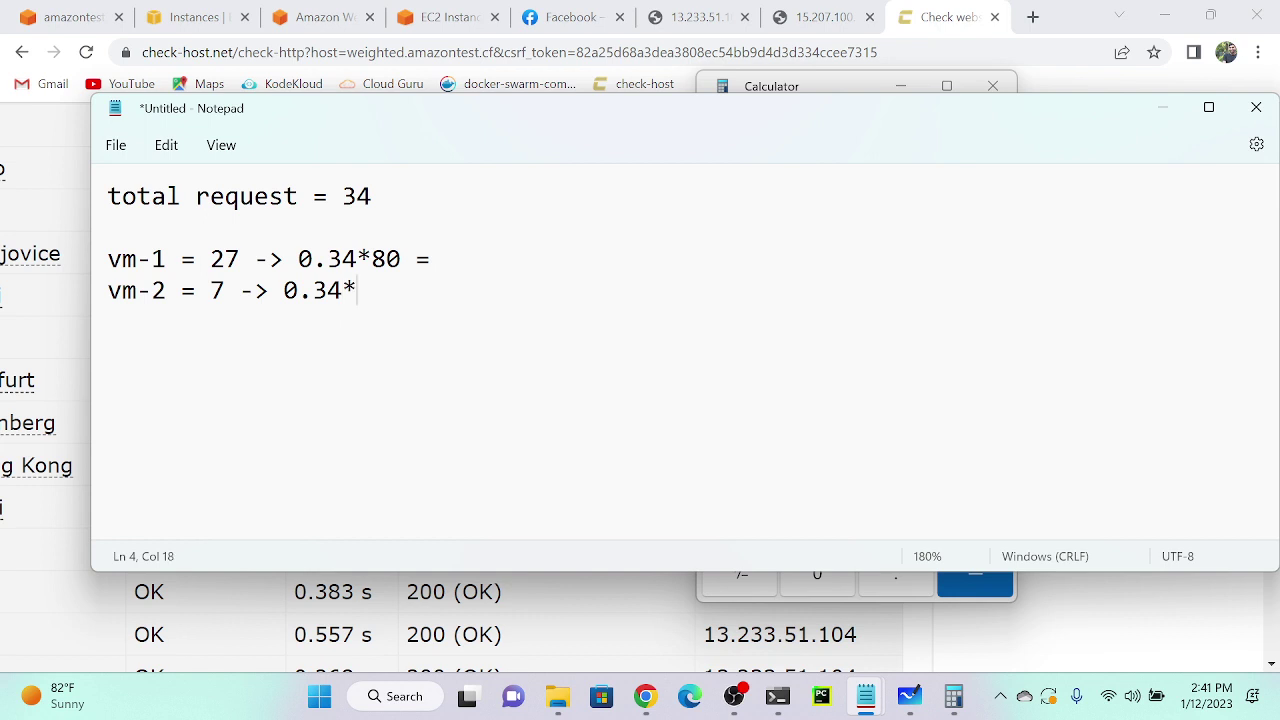
pyautogui.write('20 =')
# Clear the previous result in Calculator and calculate 0.34 × 80.
pyautogui.click(953, 696)
pyautogui.click(895, 298)
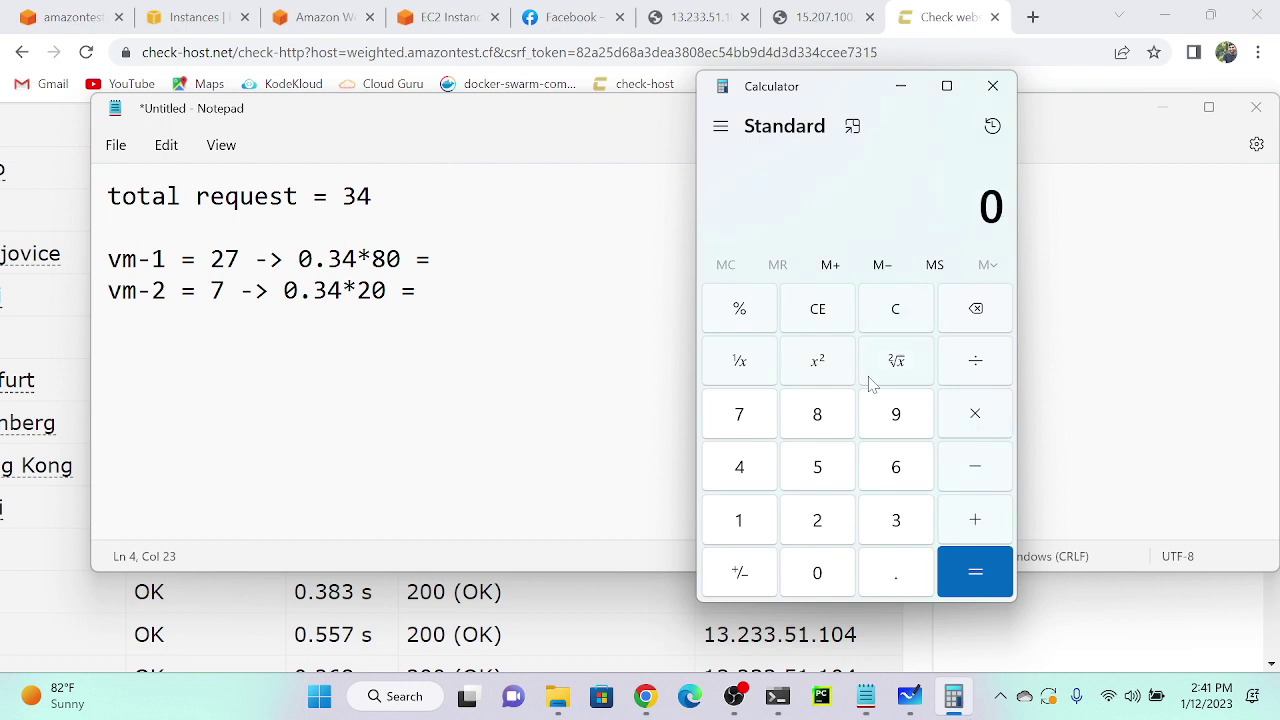
pyautogui.click(896, 575)
pyautogui.click(892, 522)
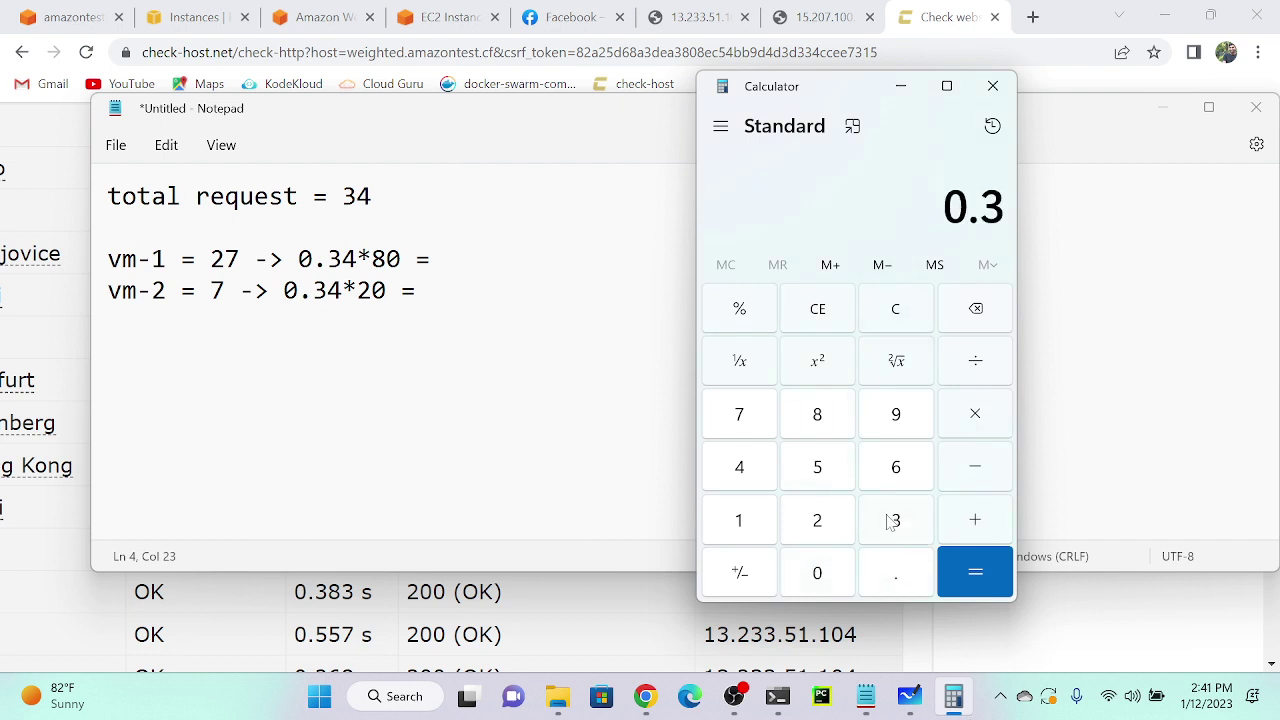
pyautogui.click(748, 470)
pyautogui.click(974, 414)
pyautogui.click(817, 416)
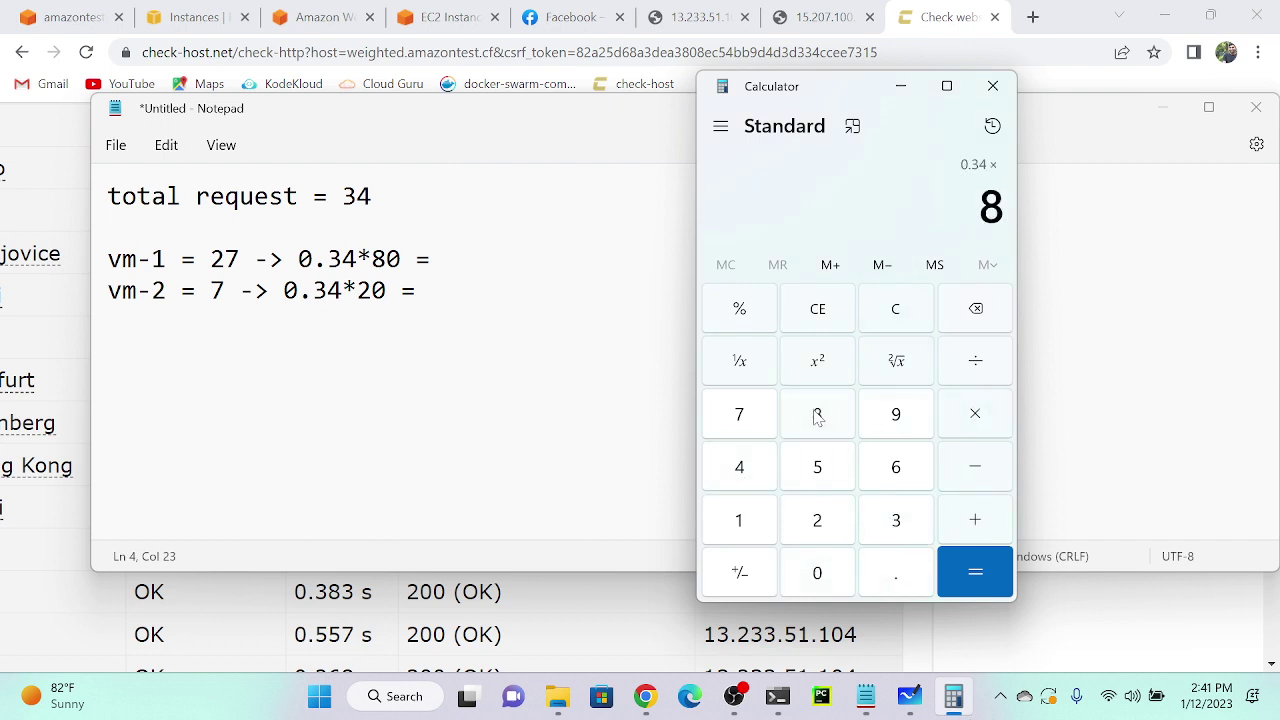
pyautogui.click(826, 577)
pyautogui.click(948, 578)
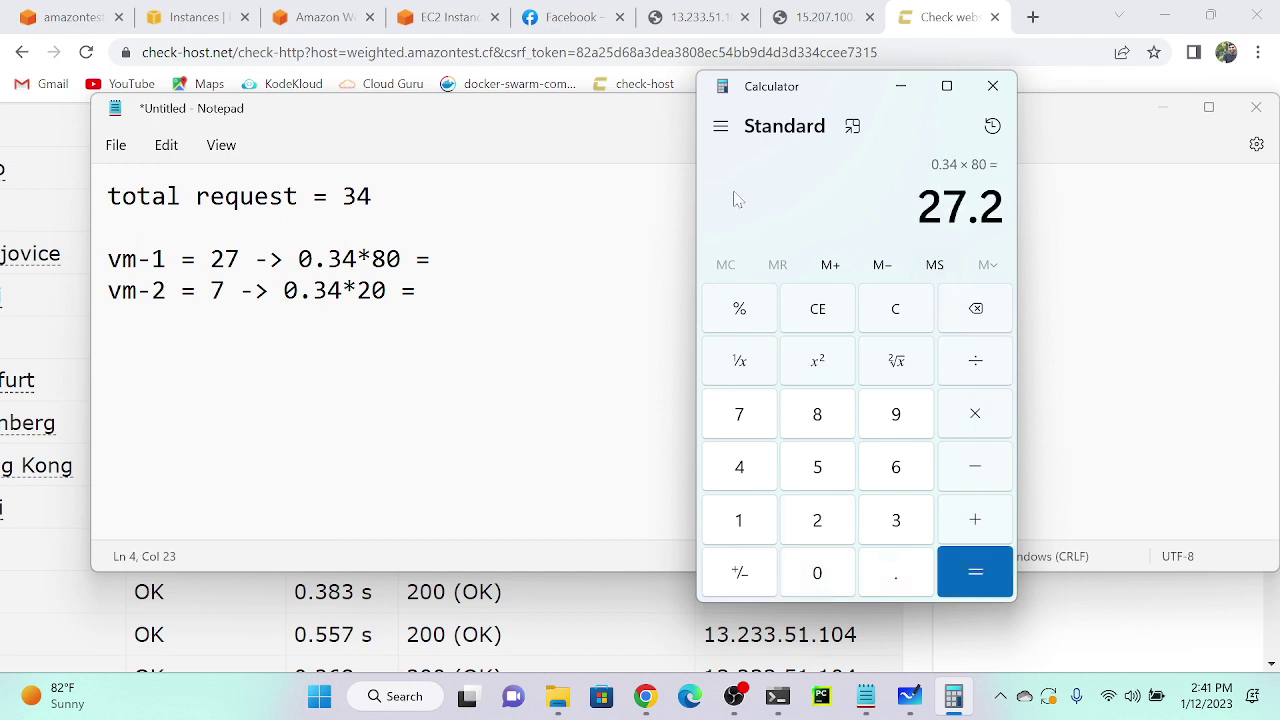
# Complete the calculations in the note with 27 for vm-1 and 6.8 for vm-2.
pyautogui.click(450, 260)
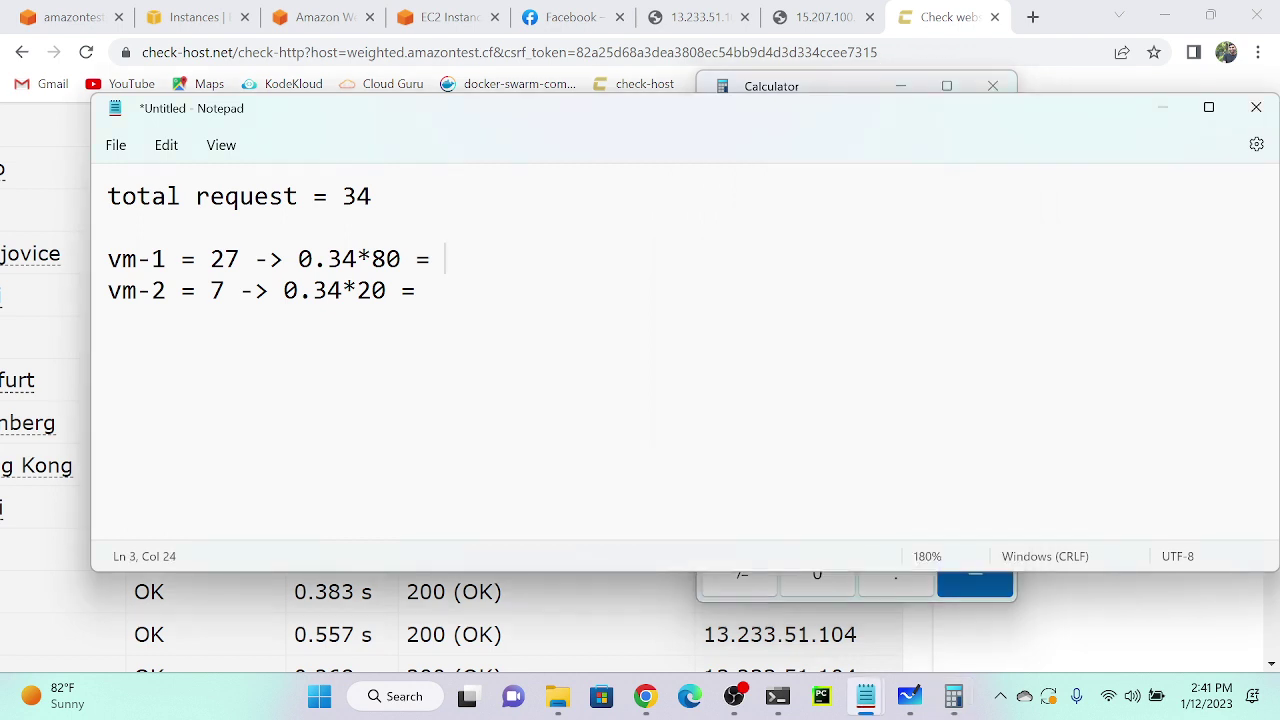
pyautogui.write('27')
pyautogui.press('Down')
pyautogui.write('6.8')
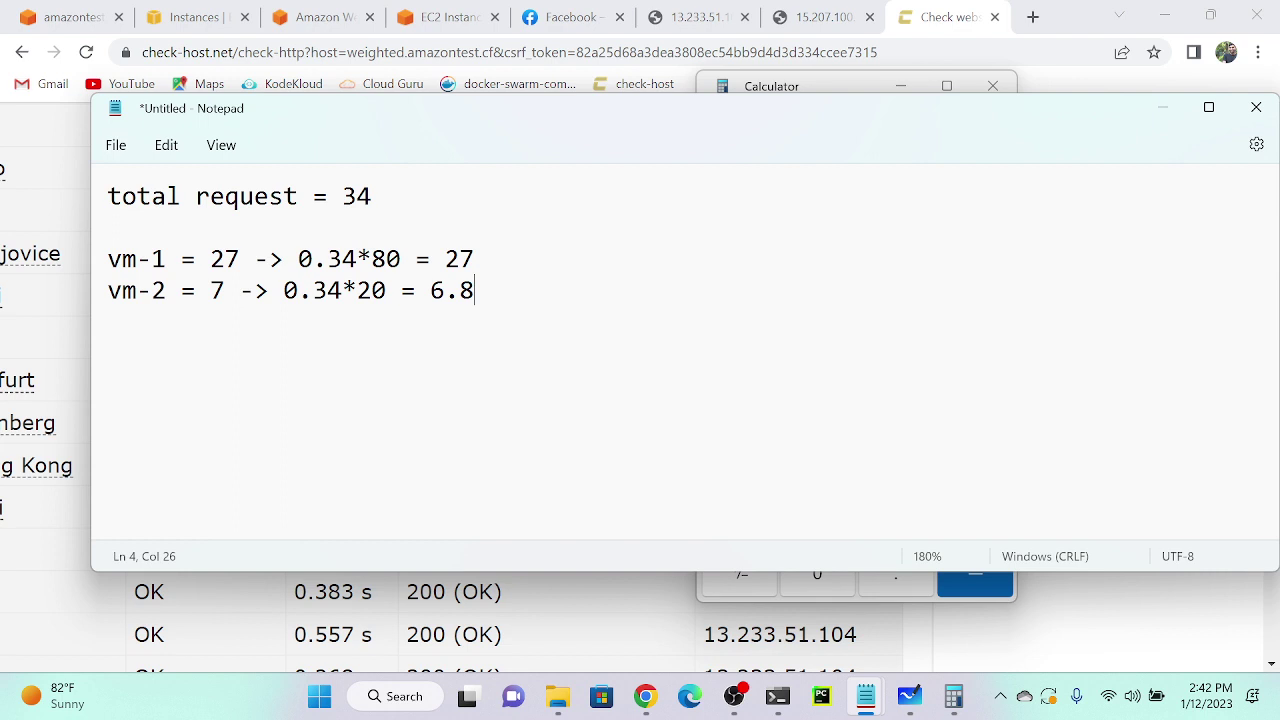
# Switch to the 12-route53 notes and bring up the routing policies list.
pyautogui.moveTo(860, 702)
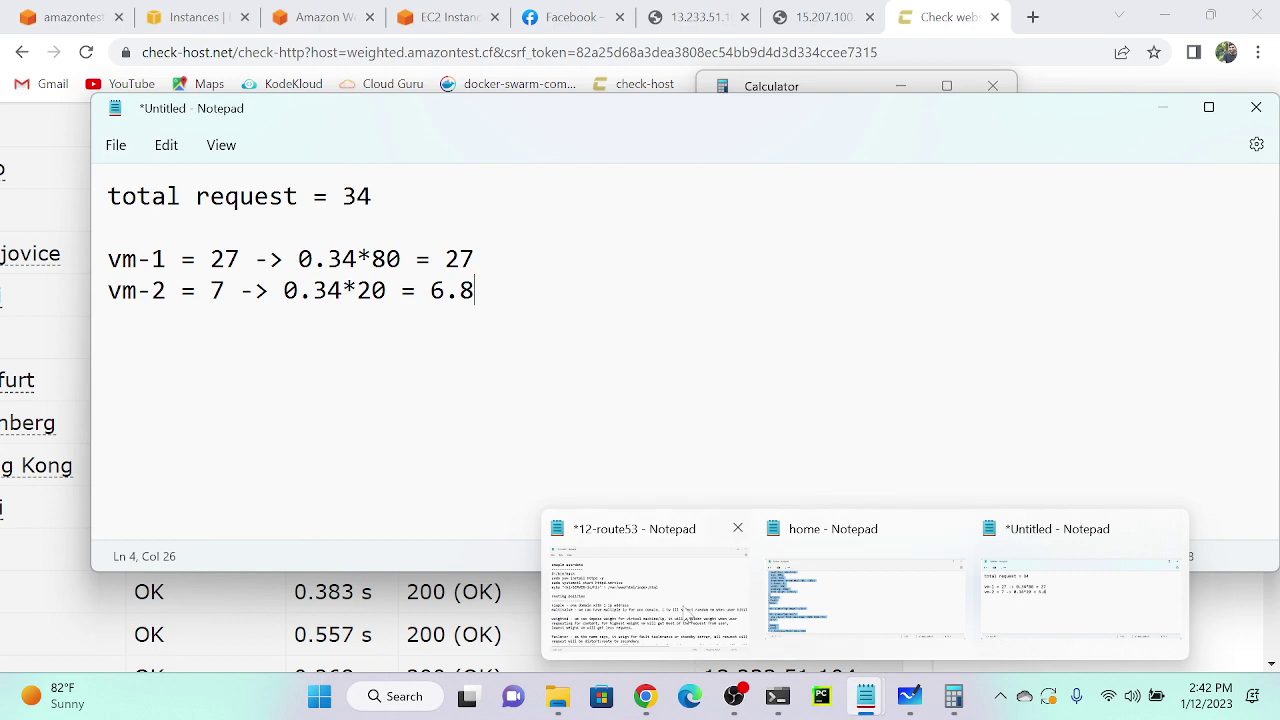
pyautogui.click(645, 590)
pyautogui.scroll(-2, 640, 350)
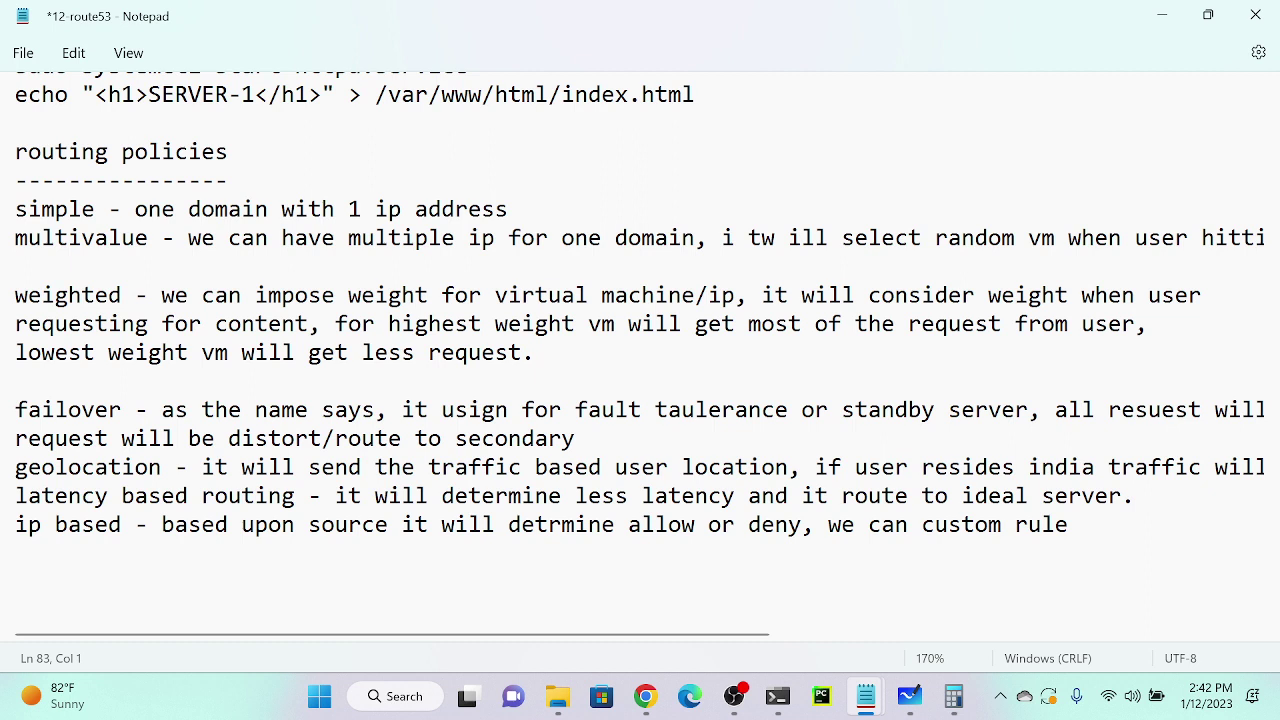
pyautogui.click(1160, 697)
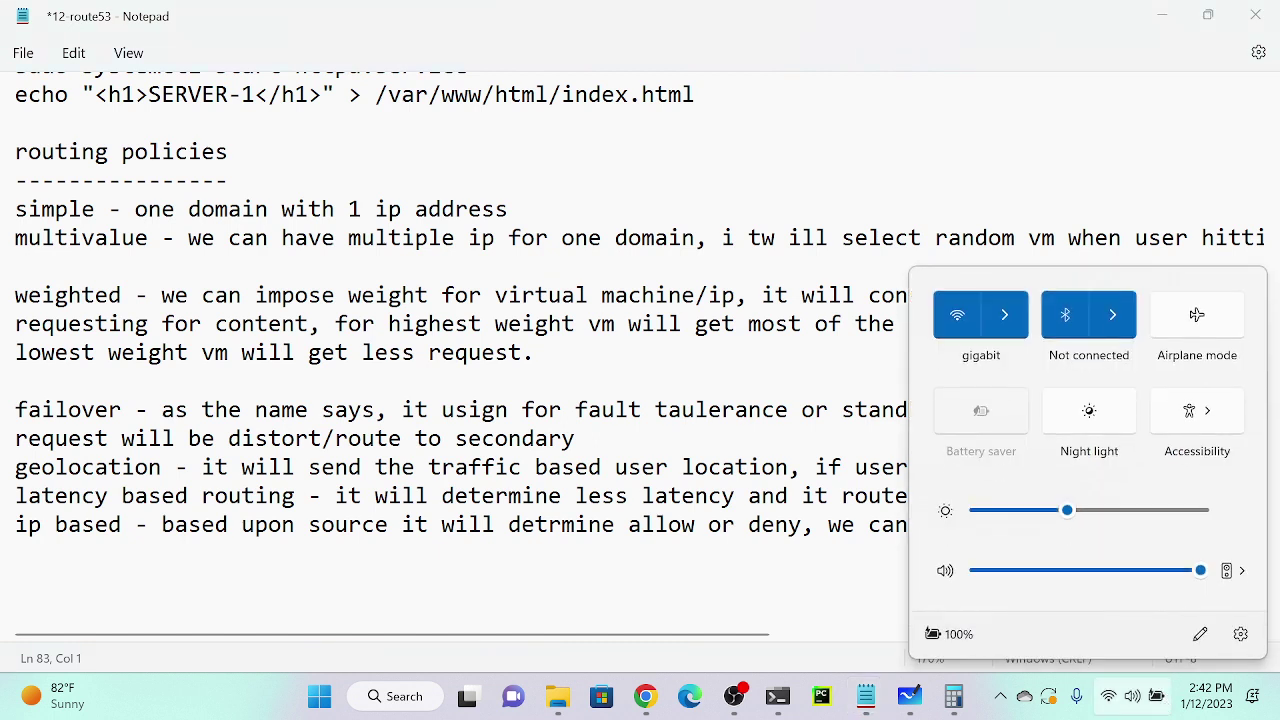
pyautogui.click(1163, 697)
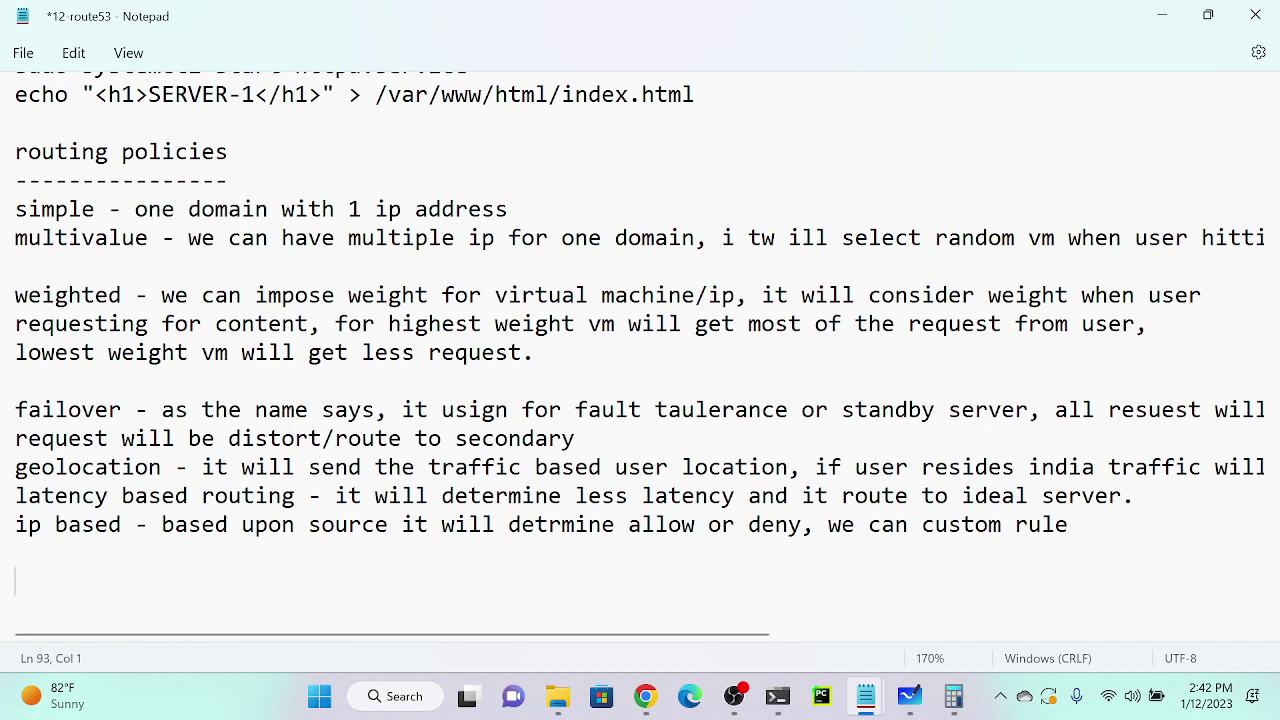
# Highlight the word "geolocation" in the routing policies notes to point out that policy.
pyautogui.press('Up')
pyautogui.press('Up')
pyautogui.press('Up')
pyautogui.press('Up')
pyautogui.hotkey('shift', 'Right')
pyautogui.hotkey('shift', 'Right')
pyautogui.hotkey('shift', 'Right')
pyautogui.hotkey('shift', 'Right')
pyautogui.hotkey('shift', 'Right')
pyautogui.hotkey('shift', 'Right')
pyautogui.hotkey('shift', 'Right')
pyautogui.hotkey('shift', 'Right')
pyautogui.hotkey('shift', 'Right')
pyautogui.hotkey('shift', 'Right')
pyautogui.hotkey('shift', 'Right')
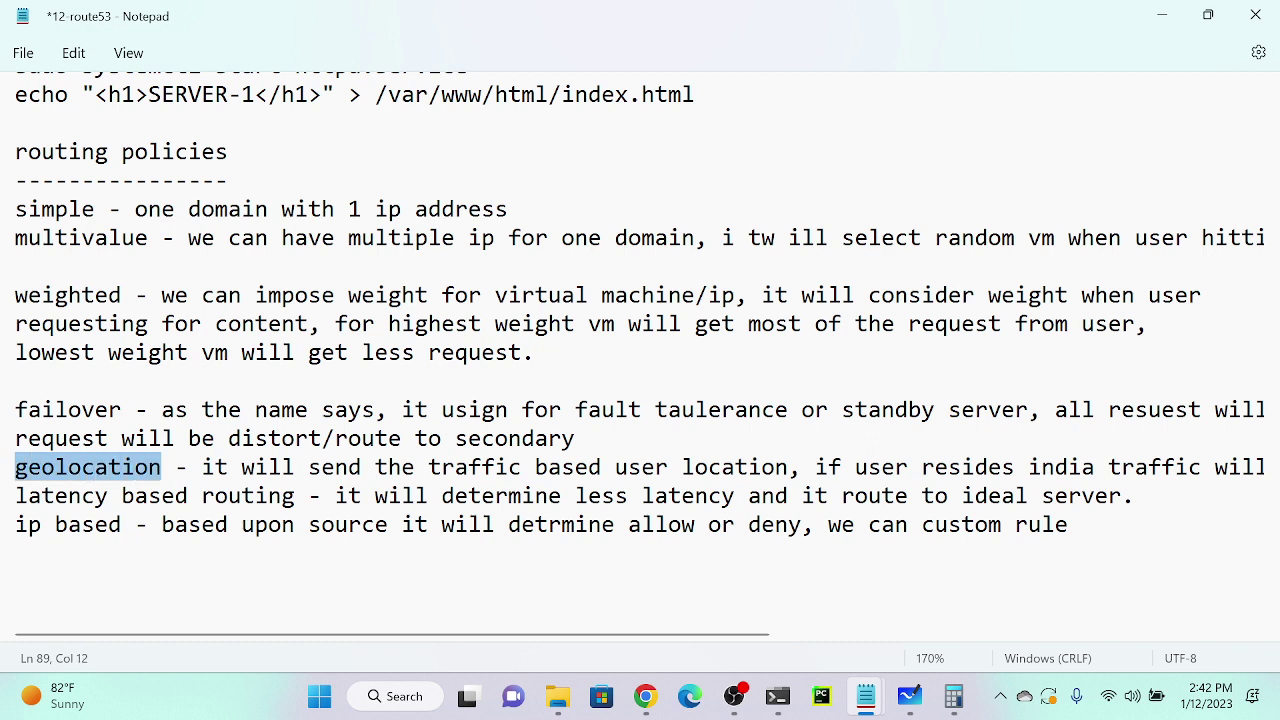
pyautogui.hotkey('shift', 'Right')
pyautogui.hotkey('shift', 'Right')
pyautogui.hotkey('shift', 'Left')
pyautogui.hotkey('shift', 'Left')
pyautogui.hotkey('shift', 'Left')
pyautogui.hotkey('shift', 'Left')
pyautogui.hotkey('shift', 'Left')
pyautogui.hotkey('shift', 'Right')
pyautogui.hotkey('shift', 'Right')
pyautogui.hotkey('shift', 'Right')
pyautogui.press('Right')
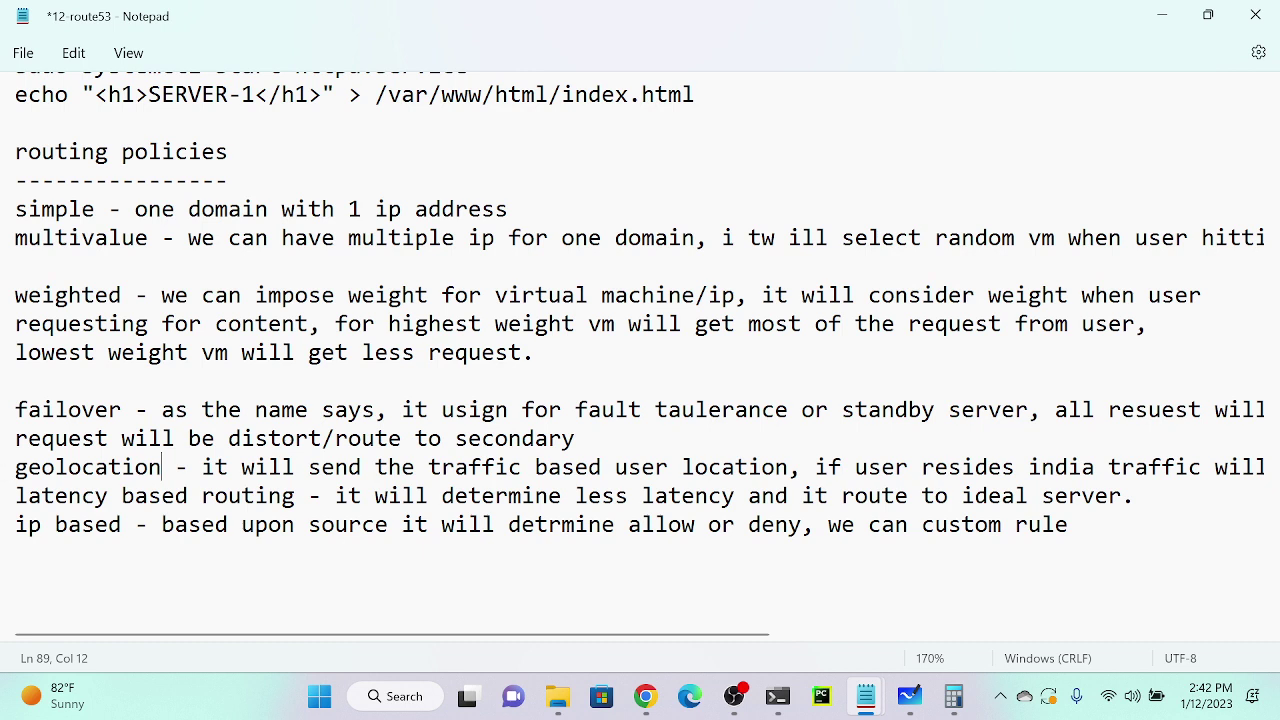
# Read the full description of the geolocation policy through to the end of its line.
pyautogui.hscroll(5, 632, 305)
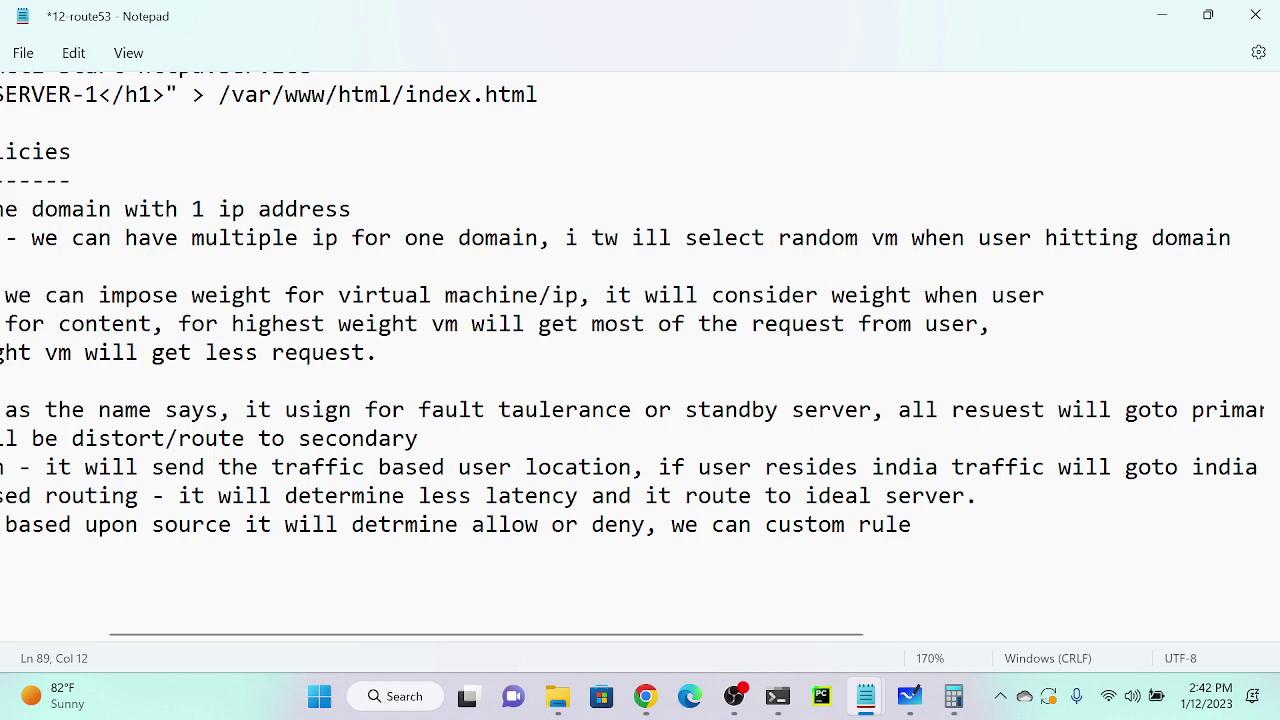
pyautogui.hscroll(3, 632, 353)
pyautogui.hscroll(-6, 632, 353)
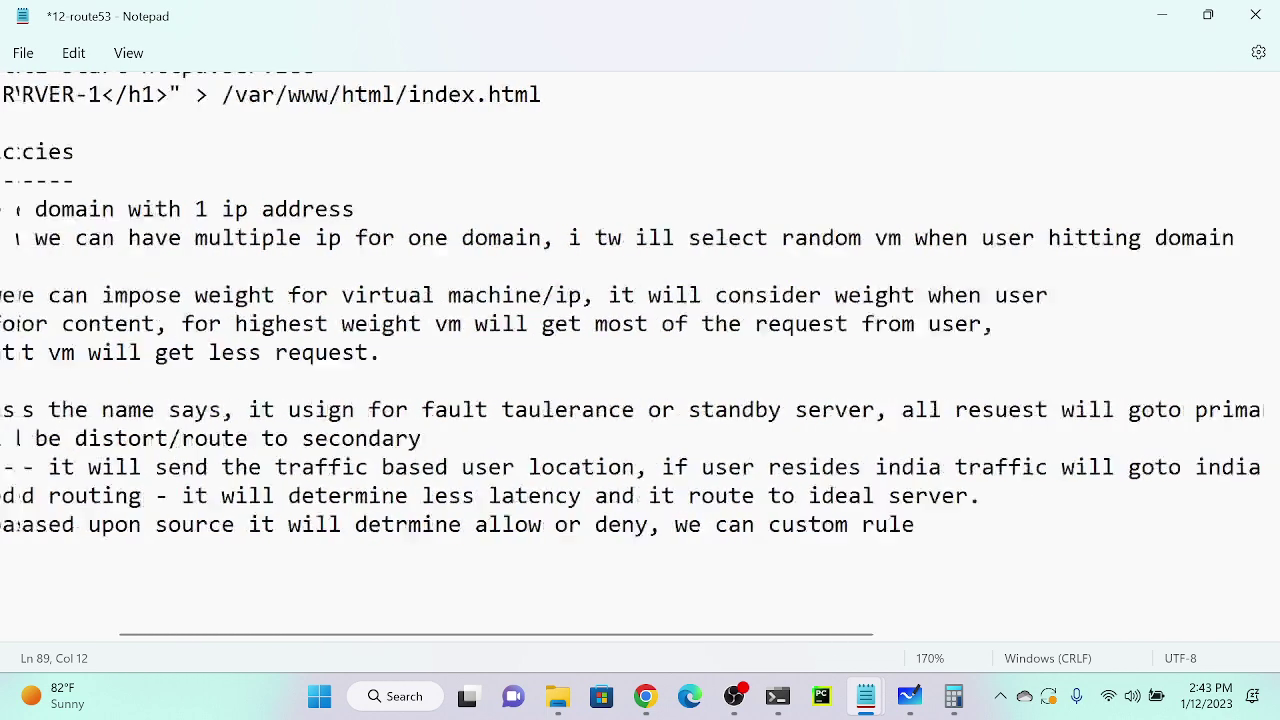
pyautogui.hscroll(3, 632, 353)
pyautogui.hscroll(-3, 632, 353)
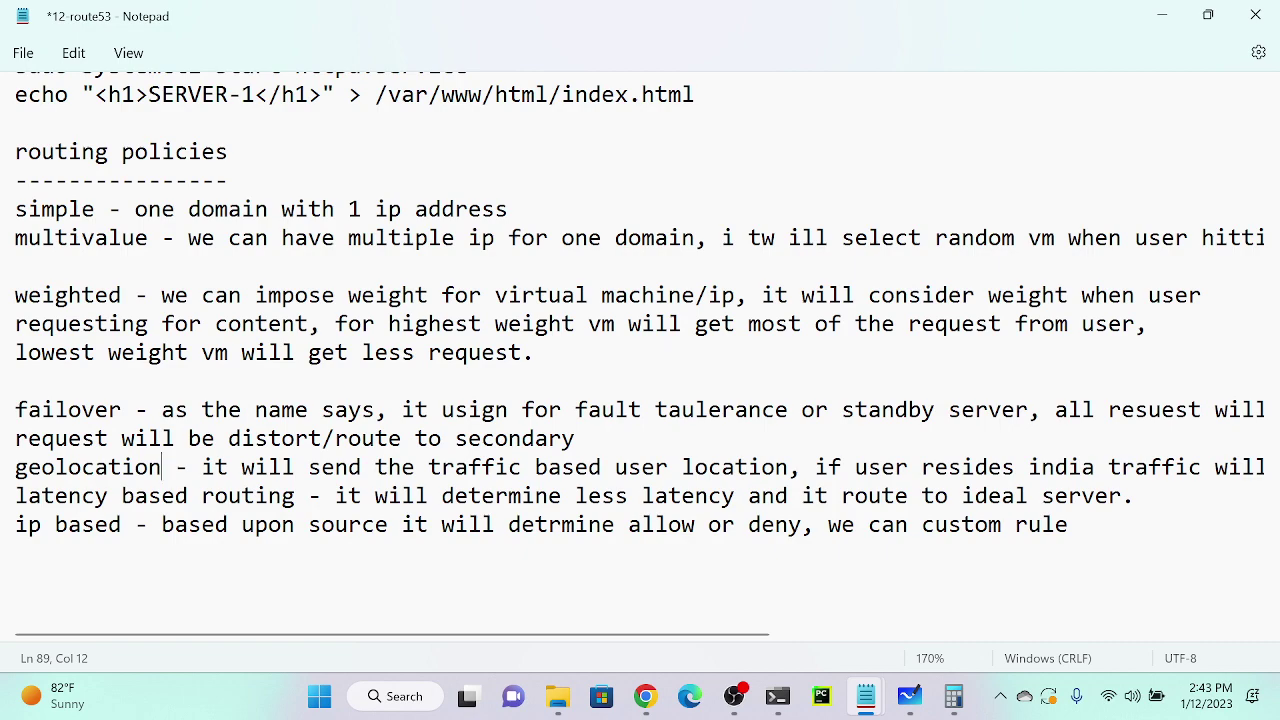
pyautogui.hscroll(5, 632, 353)
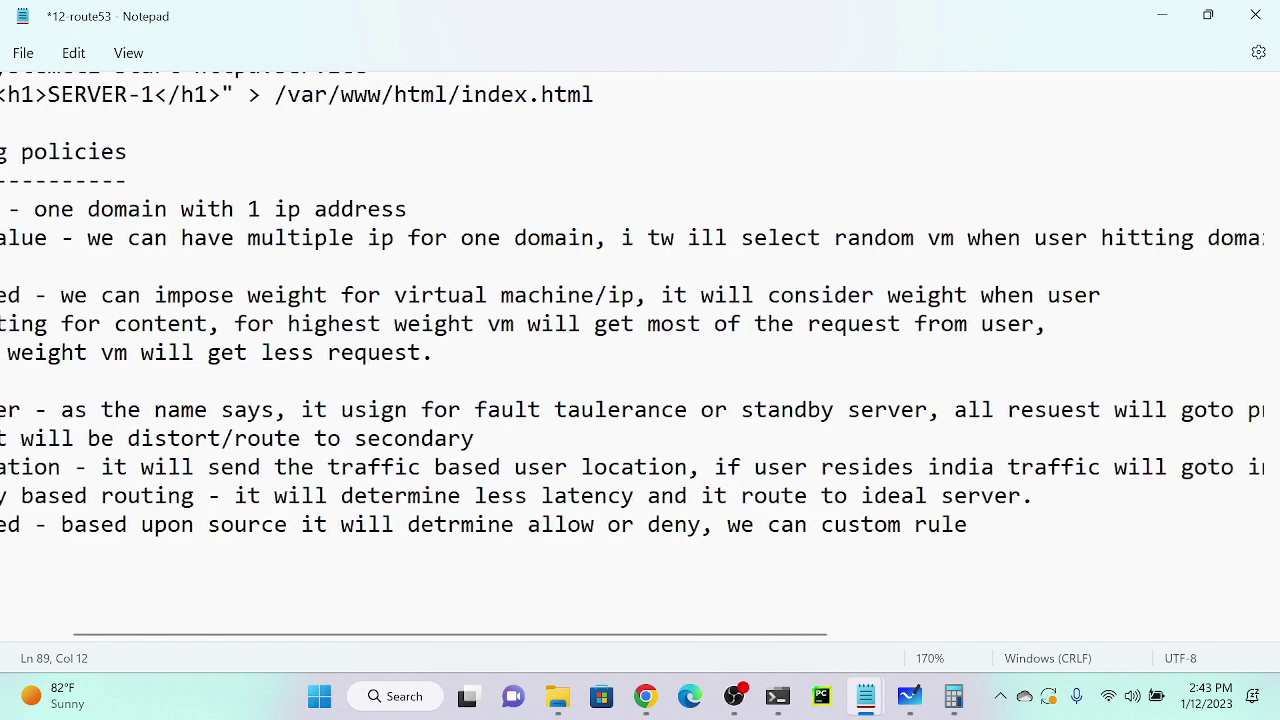
pyautogui.hscroll(1, 640, 353)
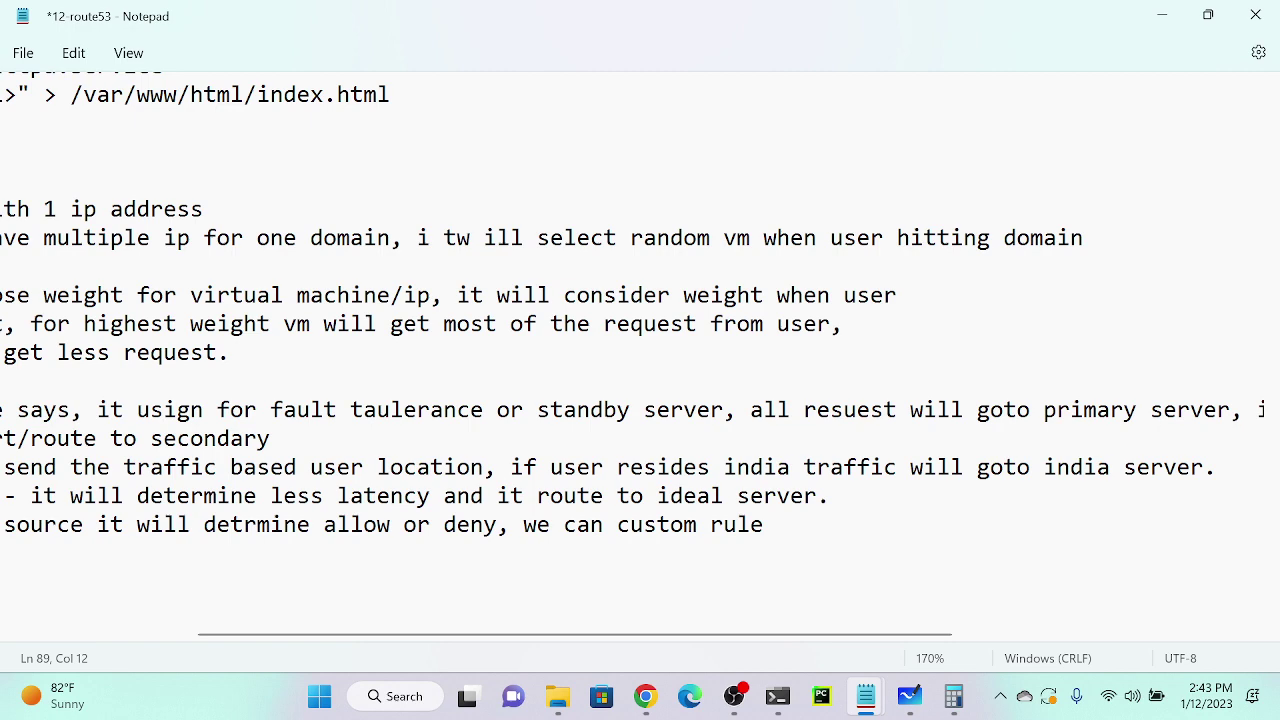
# Minimize the notes, switch to the EC2 instances page in Chrome and copy vm-1's public IPv4 address.
pyautogui.click(1162, 15)
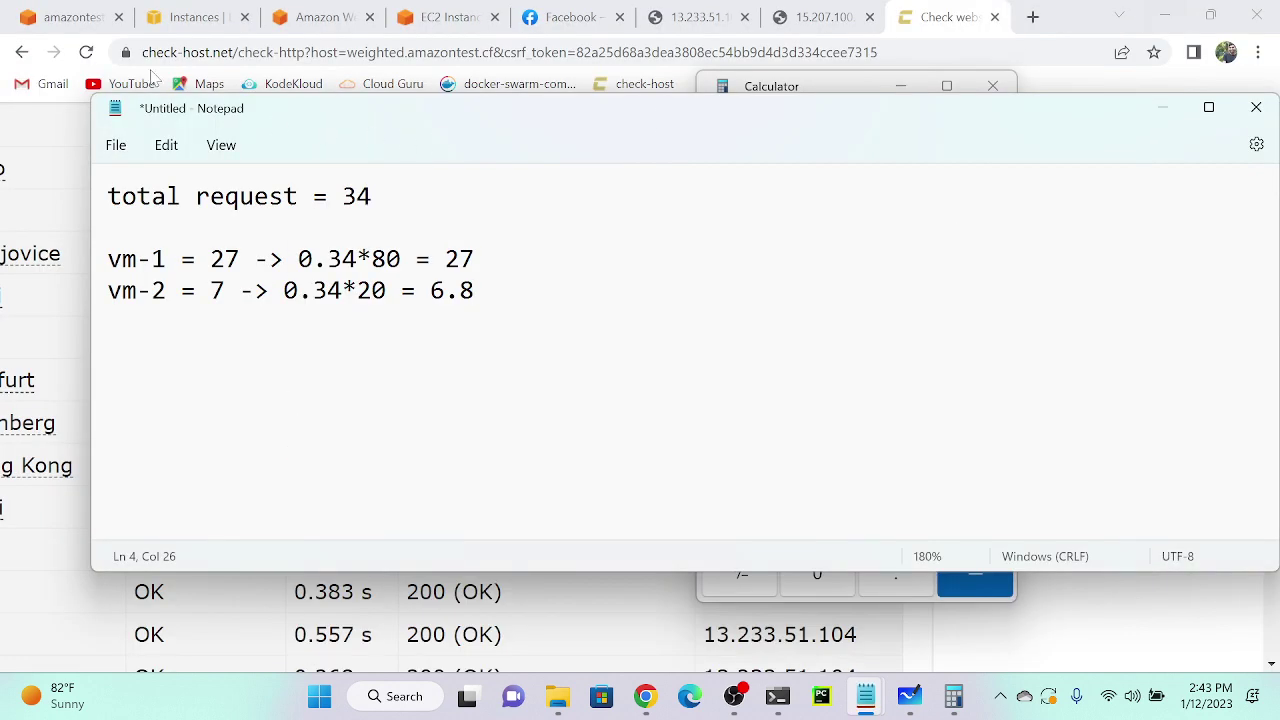
pyautogui.click(155, 15)
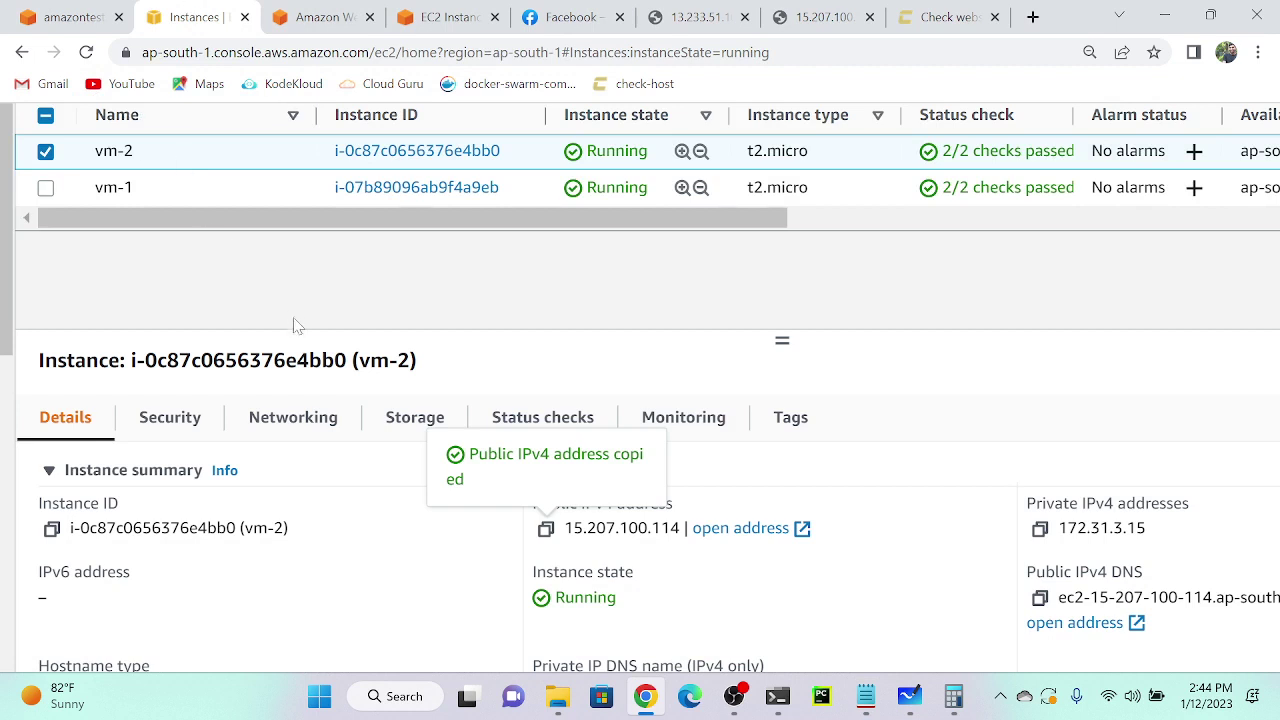
pyautogui.click(163, 192)
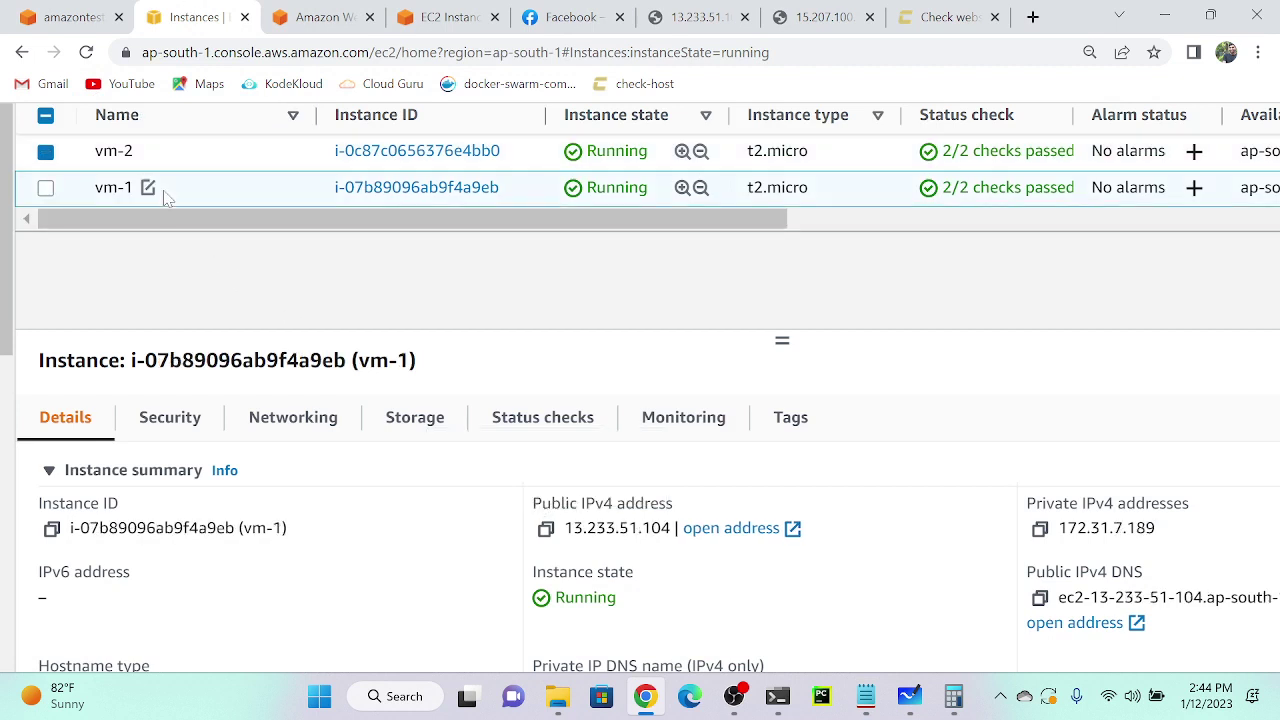
pyautogui.click(545, 531)
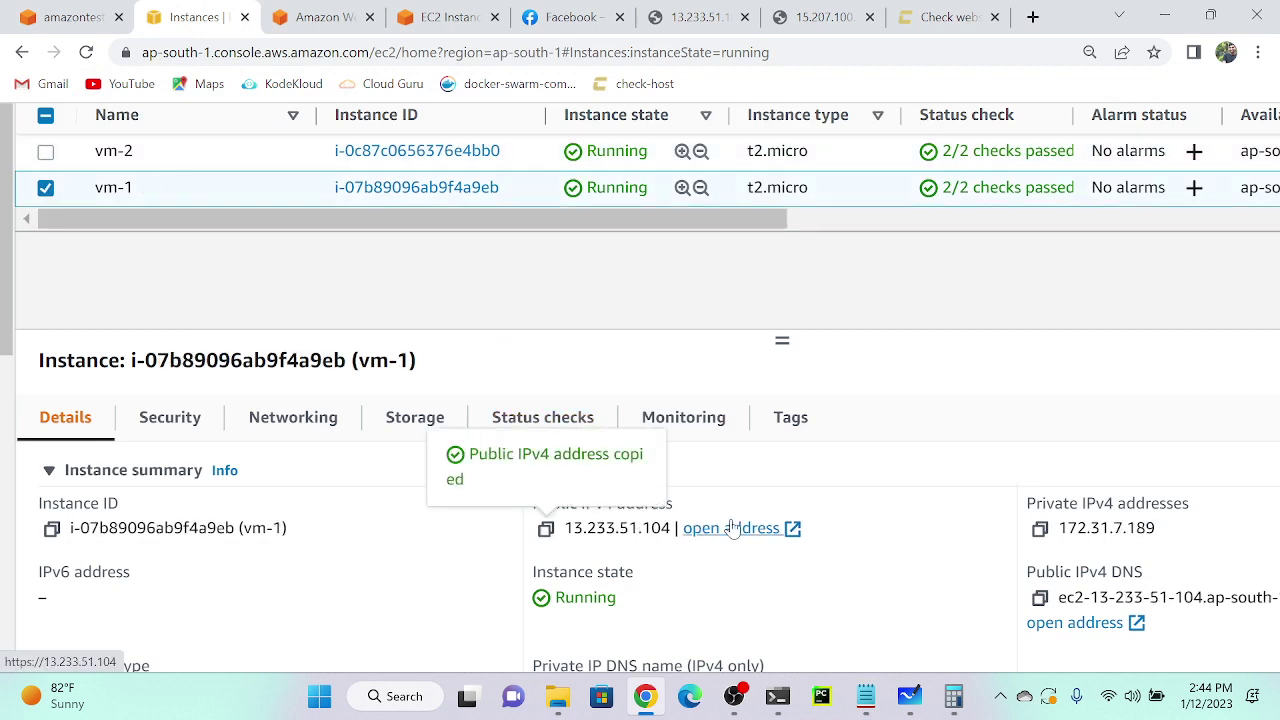
# Start a new record in the amazontest.cf hosted zone in Route 53 and name it geolocation.
pyautogui.click(70, 17)
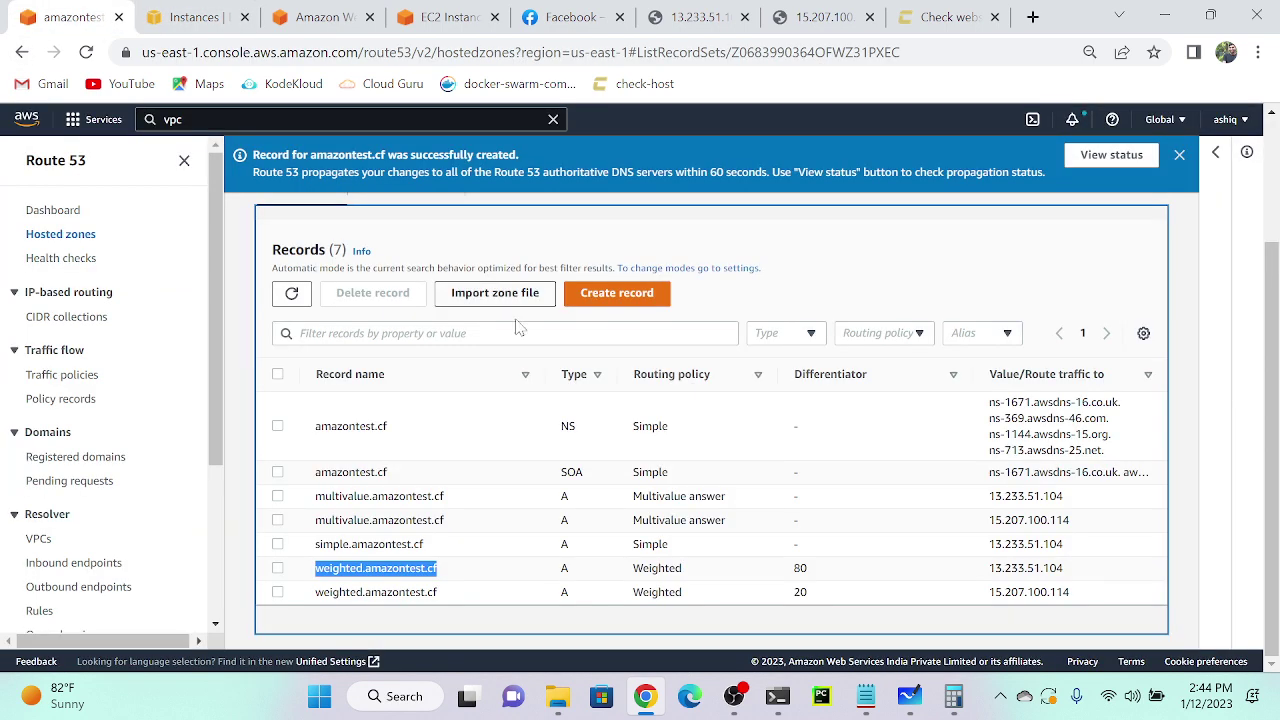
pyautogui.click(610, 295)
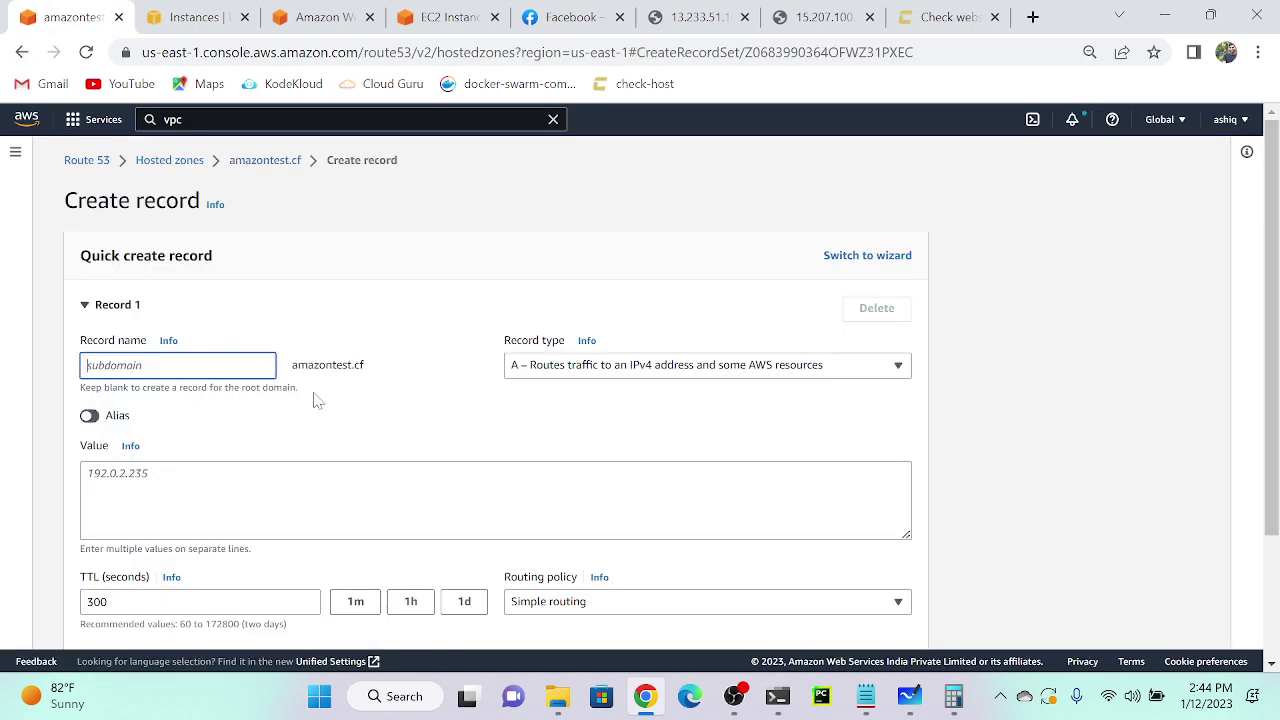
pyautogui.hotkey('ctrl', '+')
pyautogui.hotkey('ctrl', '+')
pyautogui.hotkey('ctrl', '+')
pyautogui.hotkey('ctrl', '+')
pyautogui.hotkey('ctrl', '+')
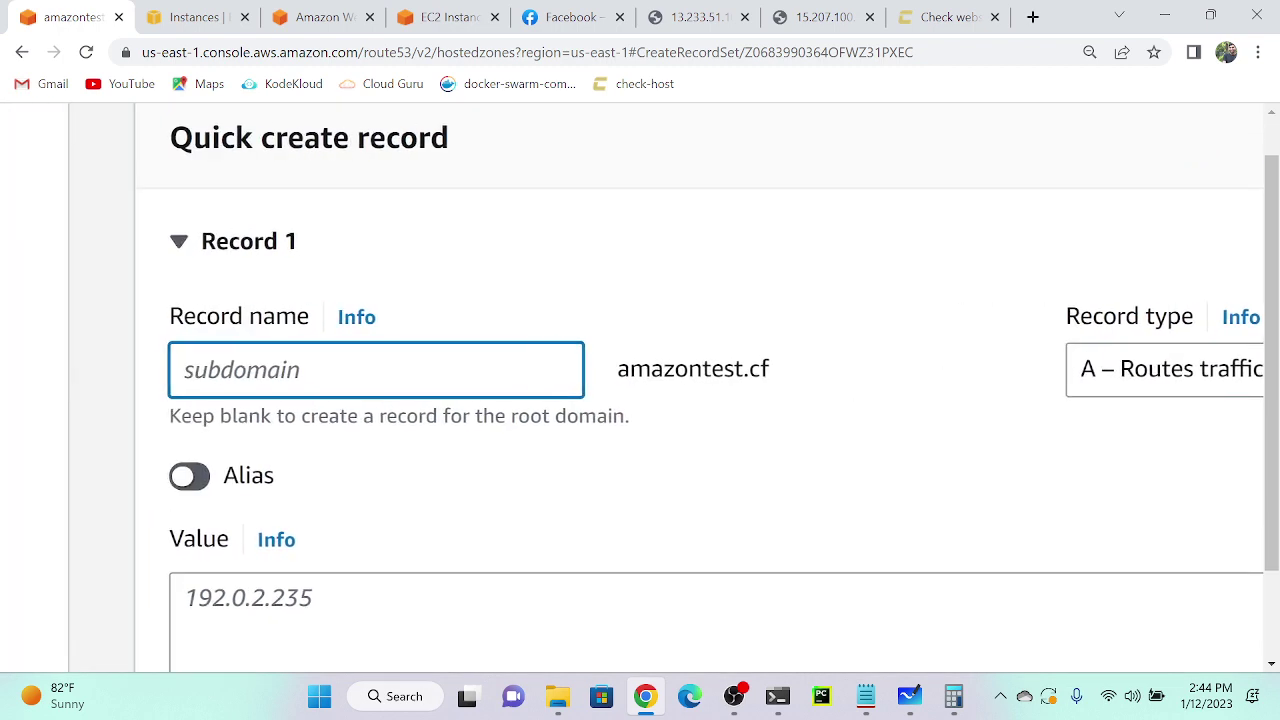
pyautogui.write('geolo')
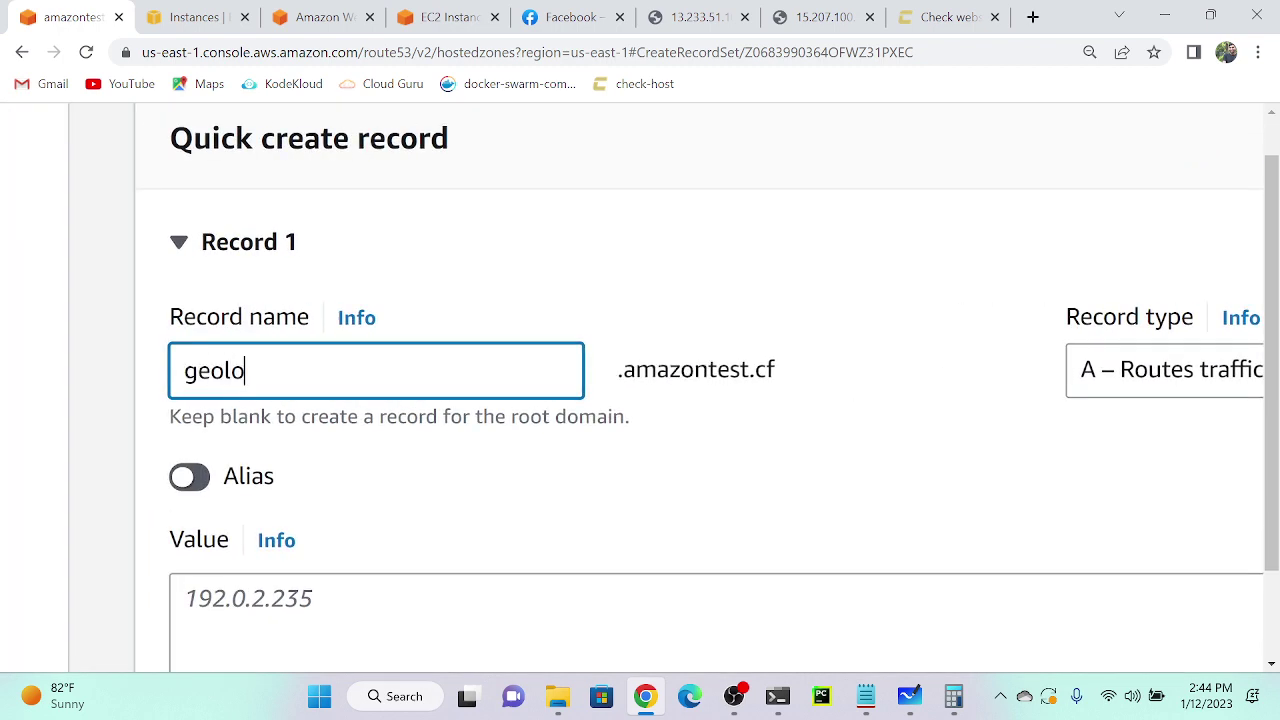
pyautogui.write('cation')
pyautogui.hotkey('ctrl', '0')
pyautogui.scroll(-1, 677, 434)
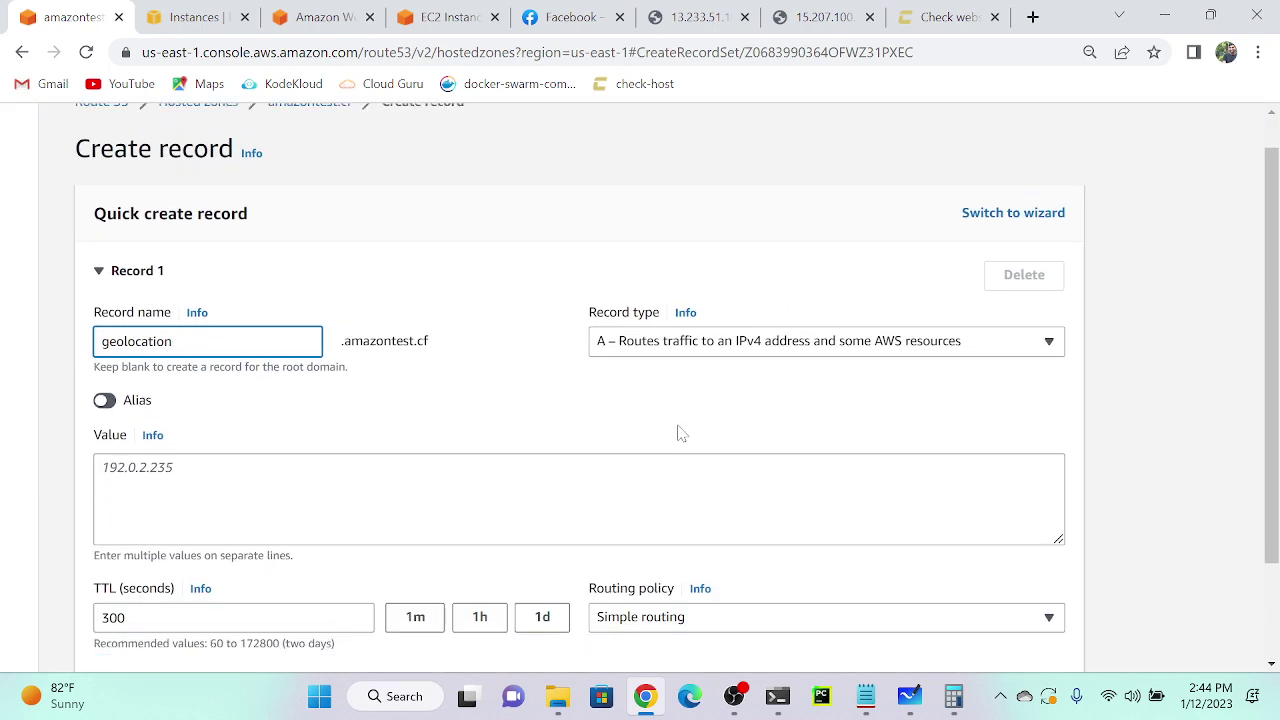
# Paste 13.233.51.104 as the record's value and set its routing policy to Geolocation.
pyautogui.click(677, 434)
pyautogui.hotkey('ctrl', 'v')
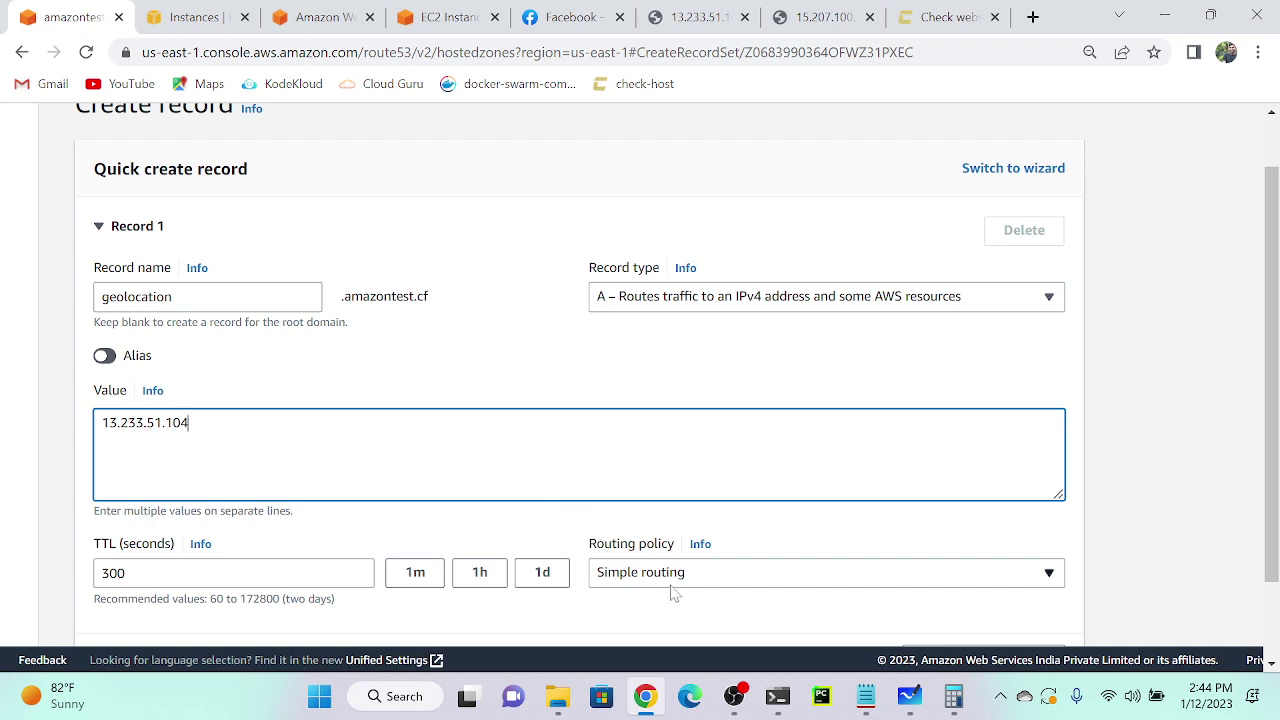
pyautogui.click(708, 578)
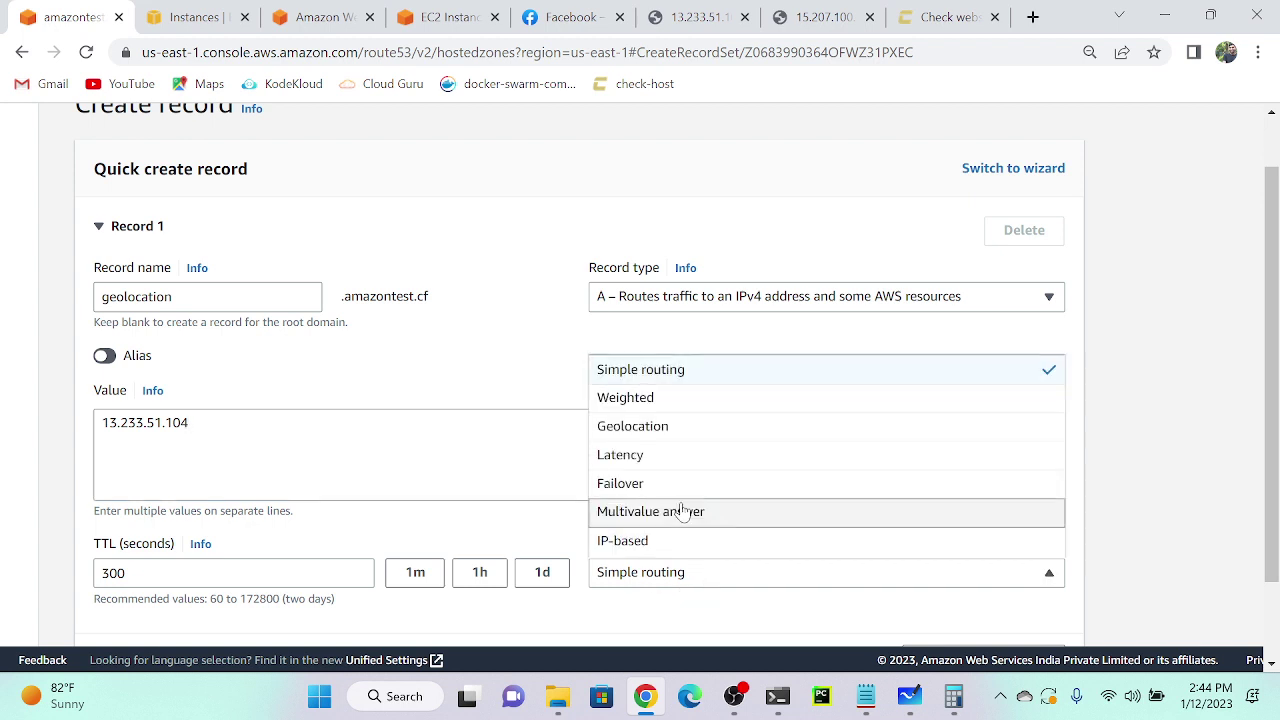
pyautogui.click(668, 428)
pyautogui.scroll(-3, 668, 440)
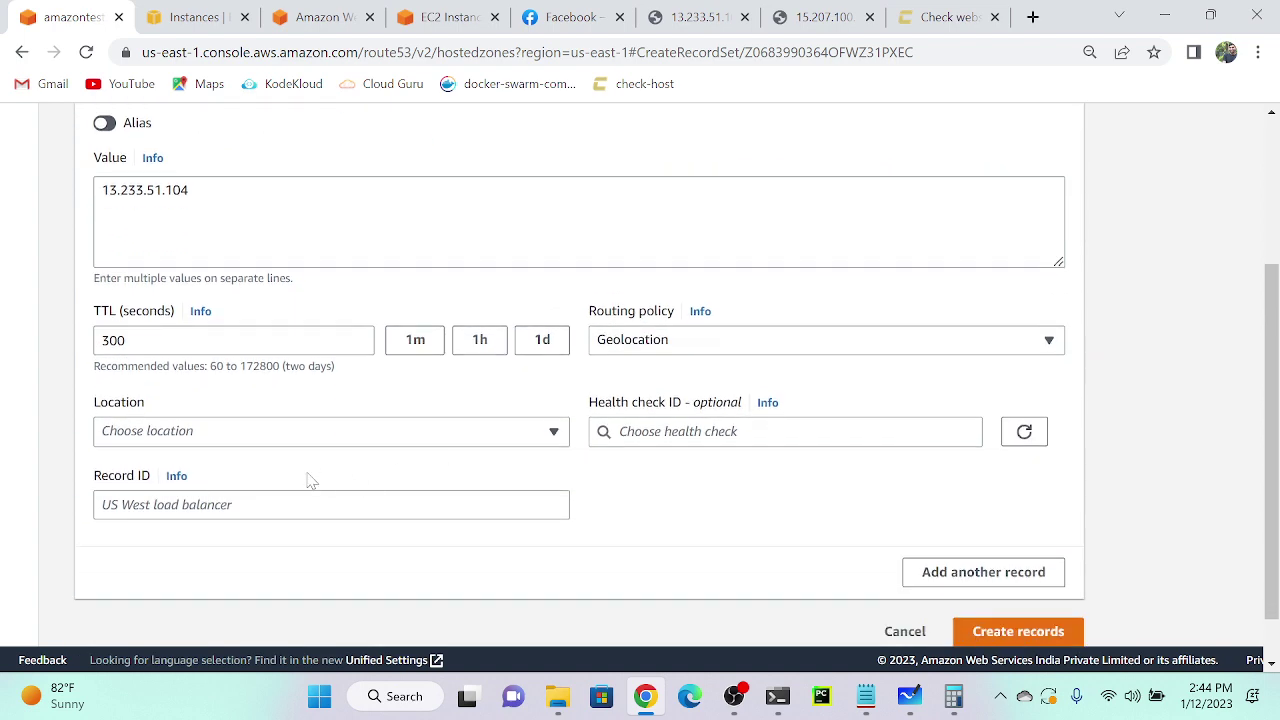
# Set the geolocation record's location to India and its record ID to 1.
pyautogui.click(203, 438)
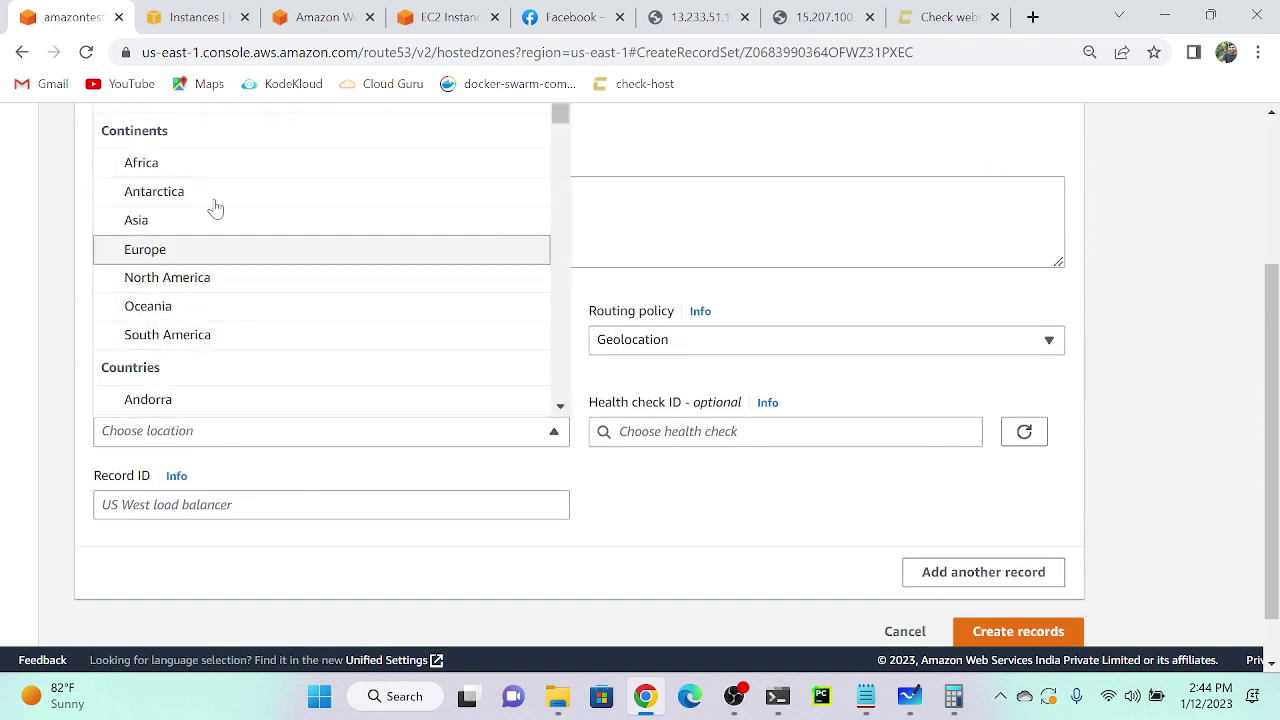
pyautogui.scroll(1, 238, 193)
pyautogui.write('india')
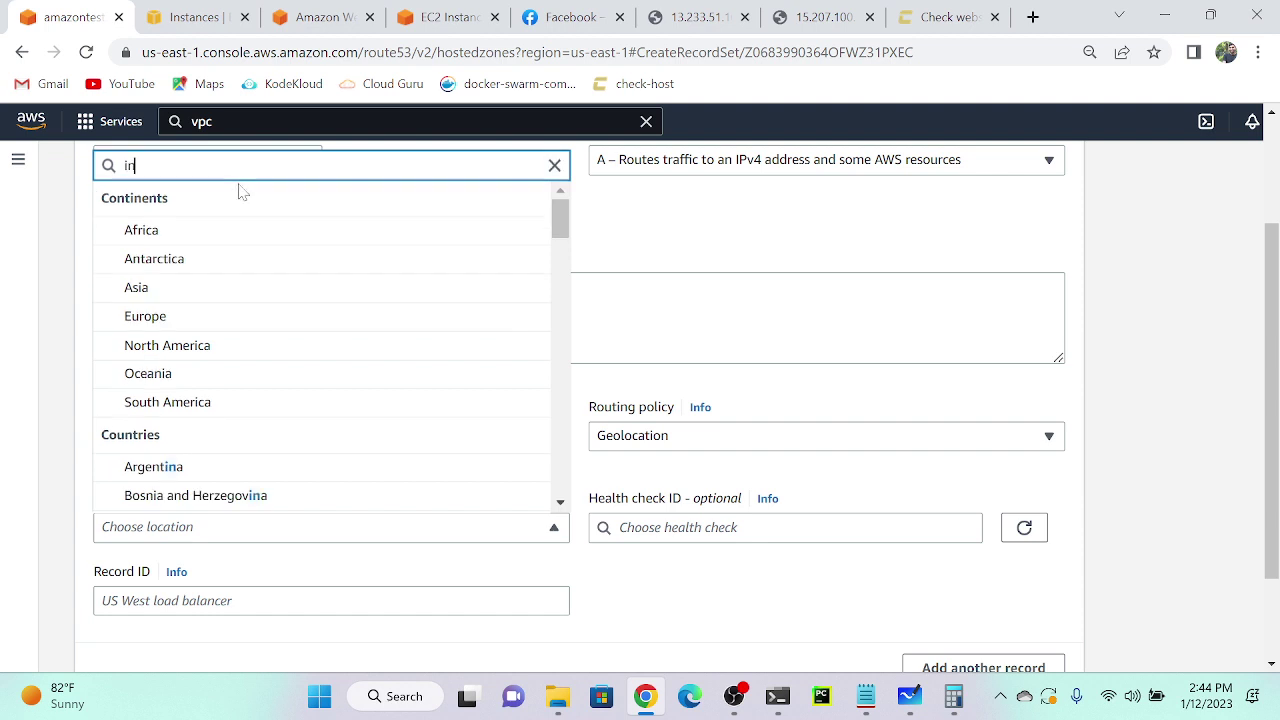
pyautogui.click(174, 403)
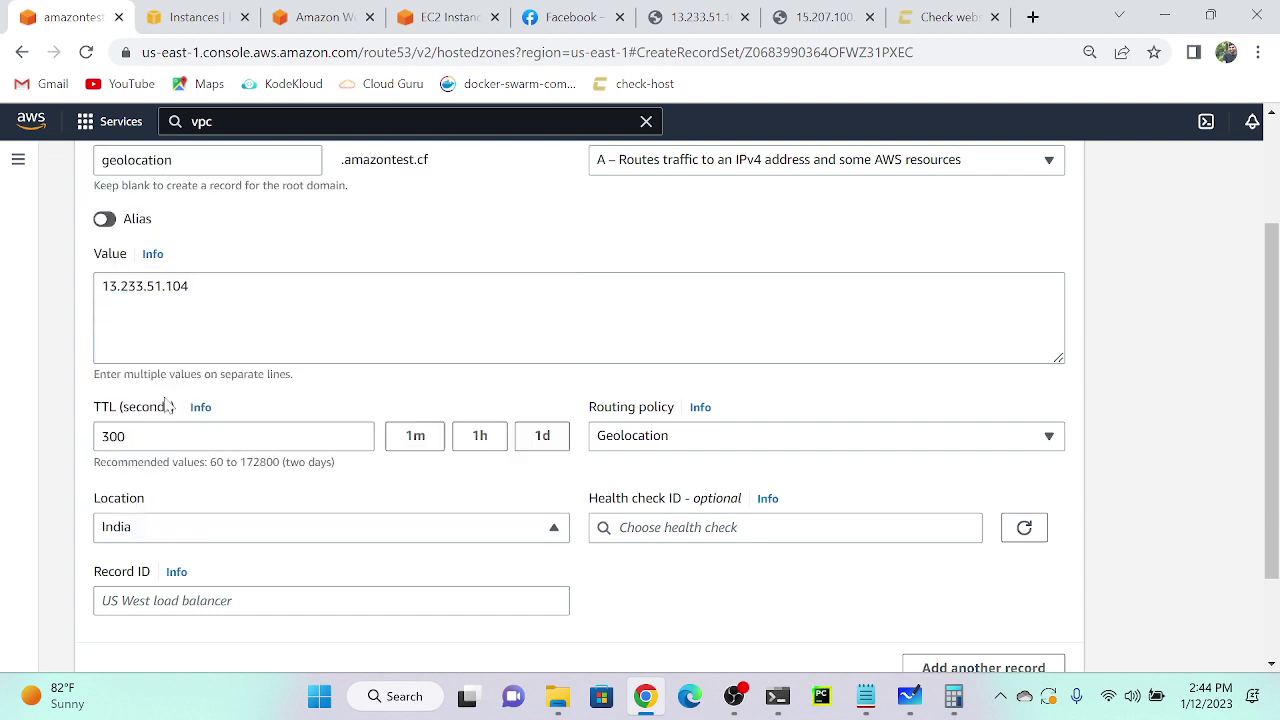
pyautogui.click(249, 575)
pyautogui.write('1')
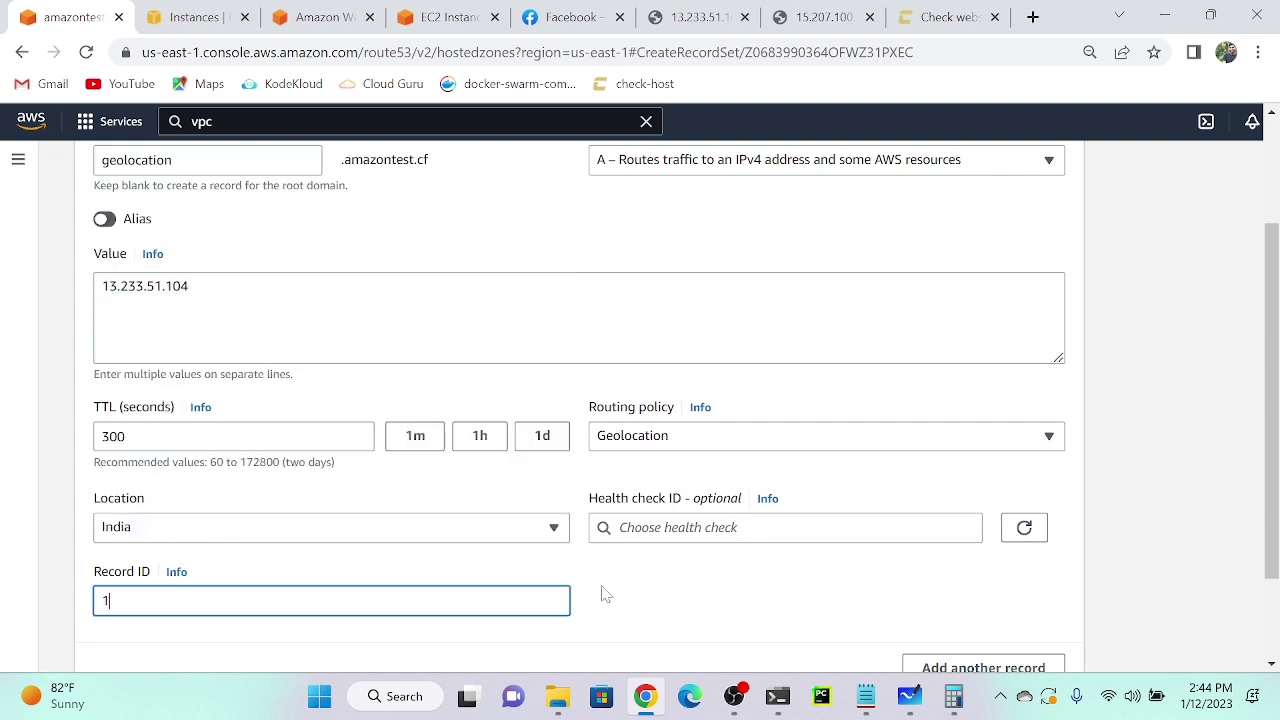
pyautogui.click(720, 589)
# Set the record's TTL to 60 seconds and create the India geolocation record.
pyautogui.scroll(-2, 720, 589)
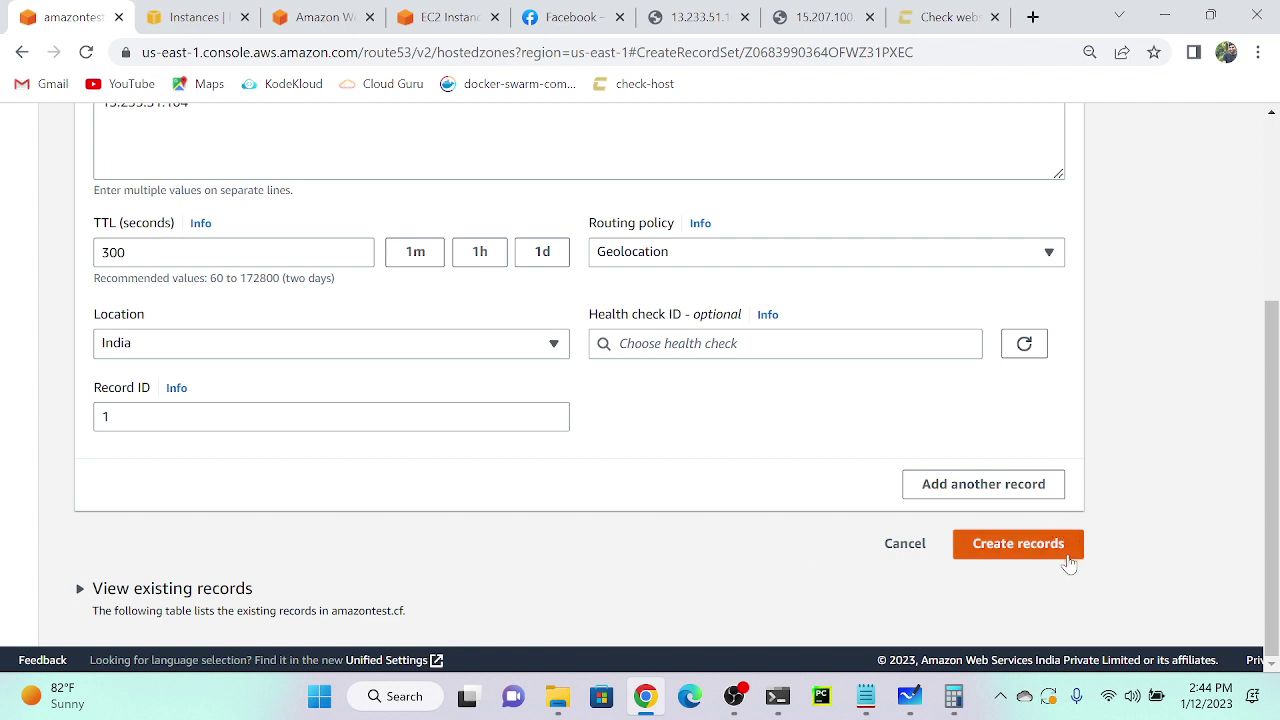
pyautogui.click(410, 248)
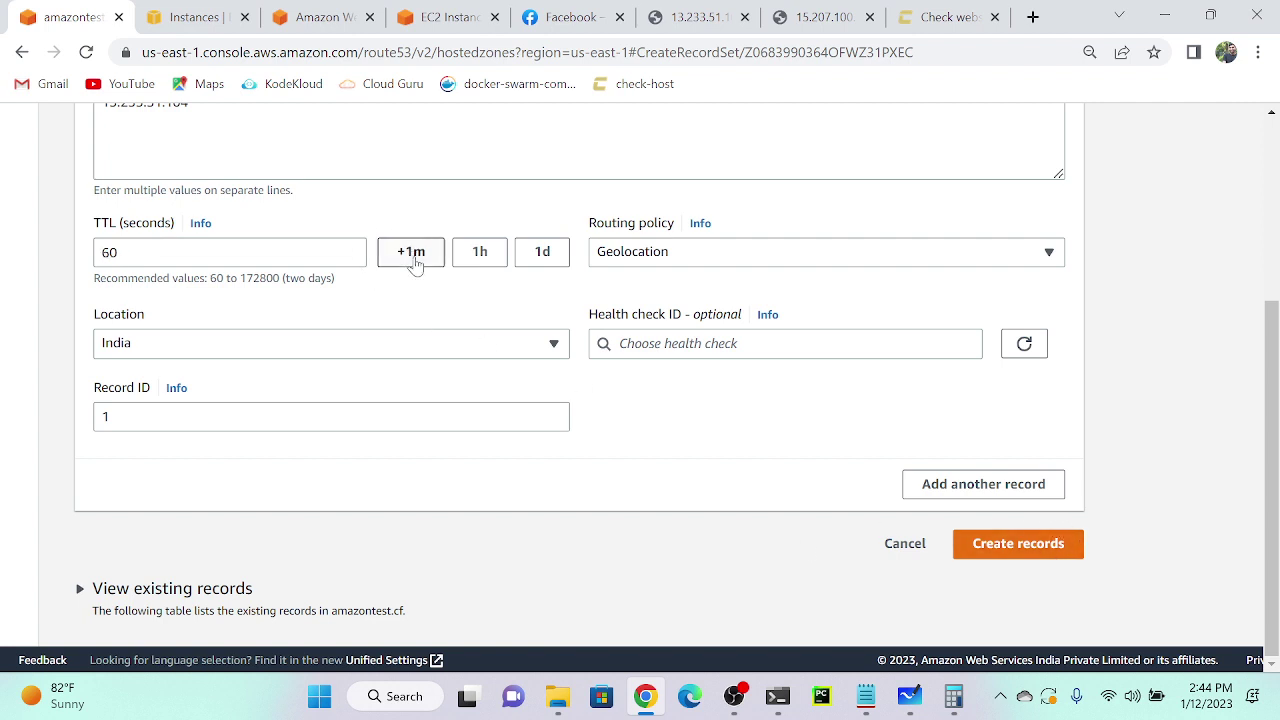
pyautogui.click(1046, 557)
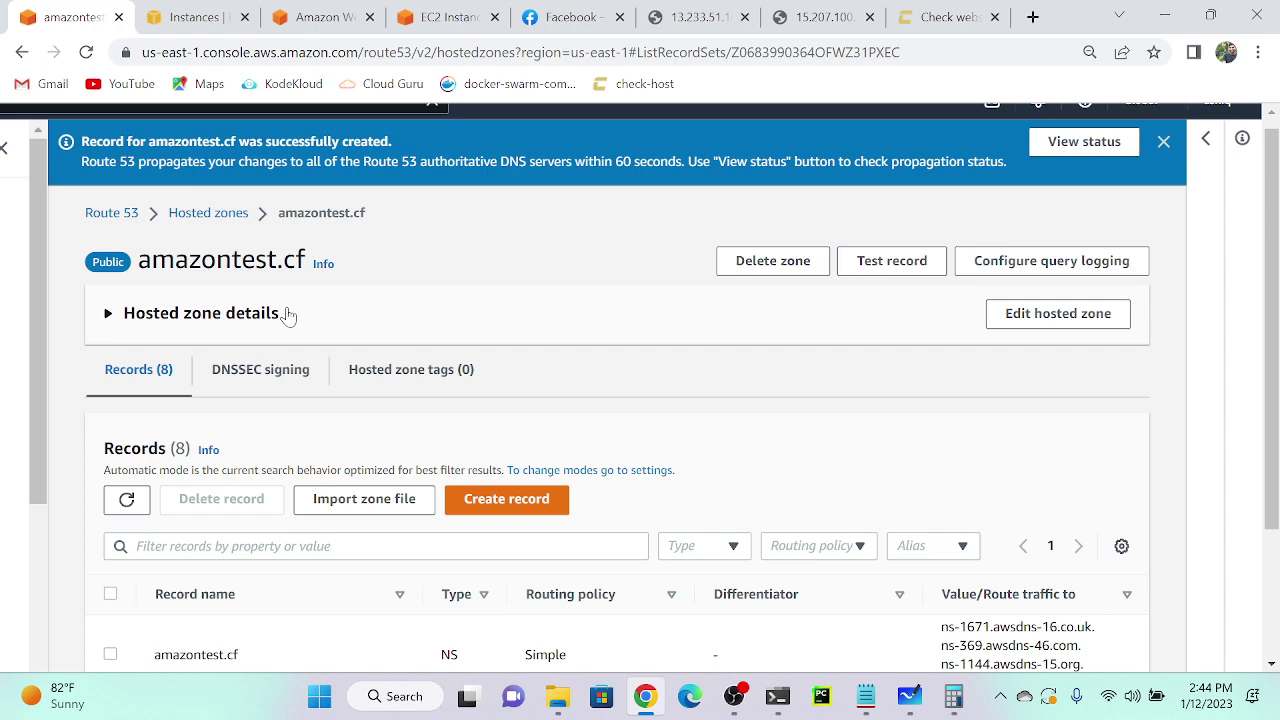
# Switch to the EC2 instances page and copy vm-2's public IPv4 address.
pyautogui.click(192, 17)
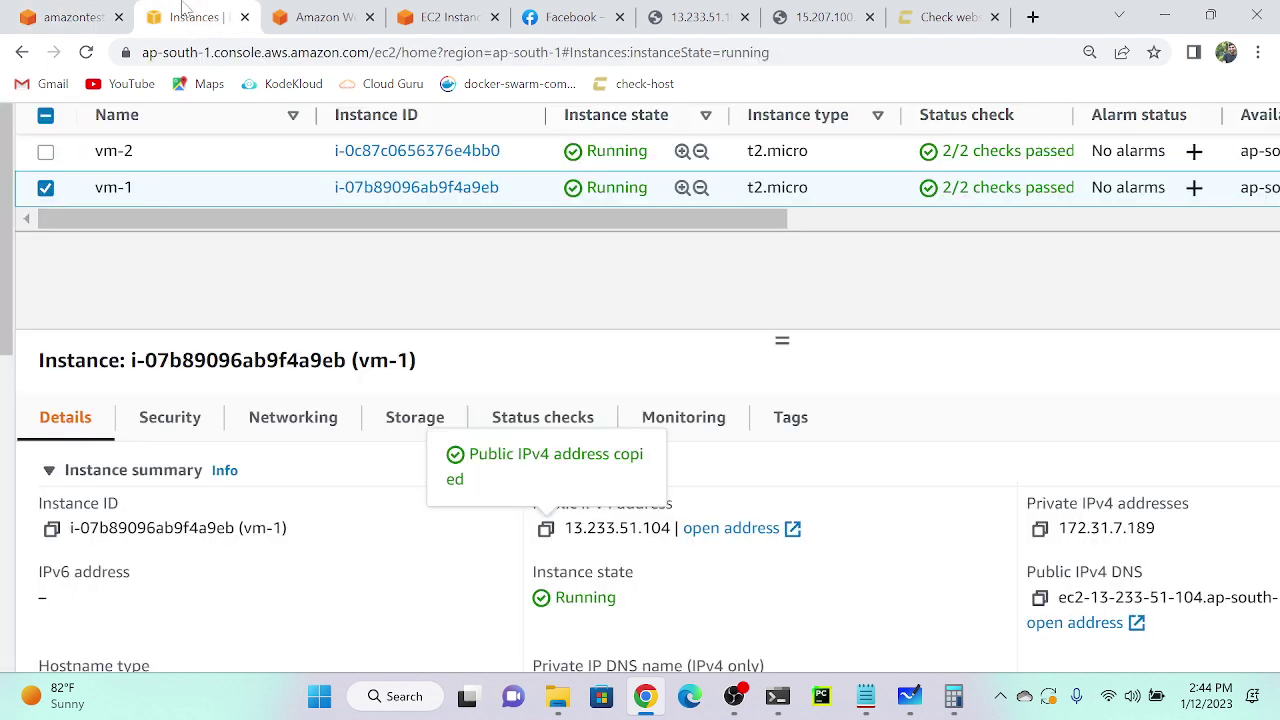
pyautogui.click(240, 160)
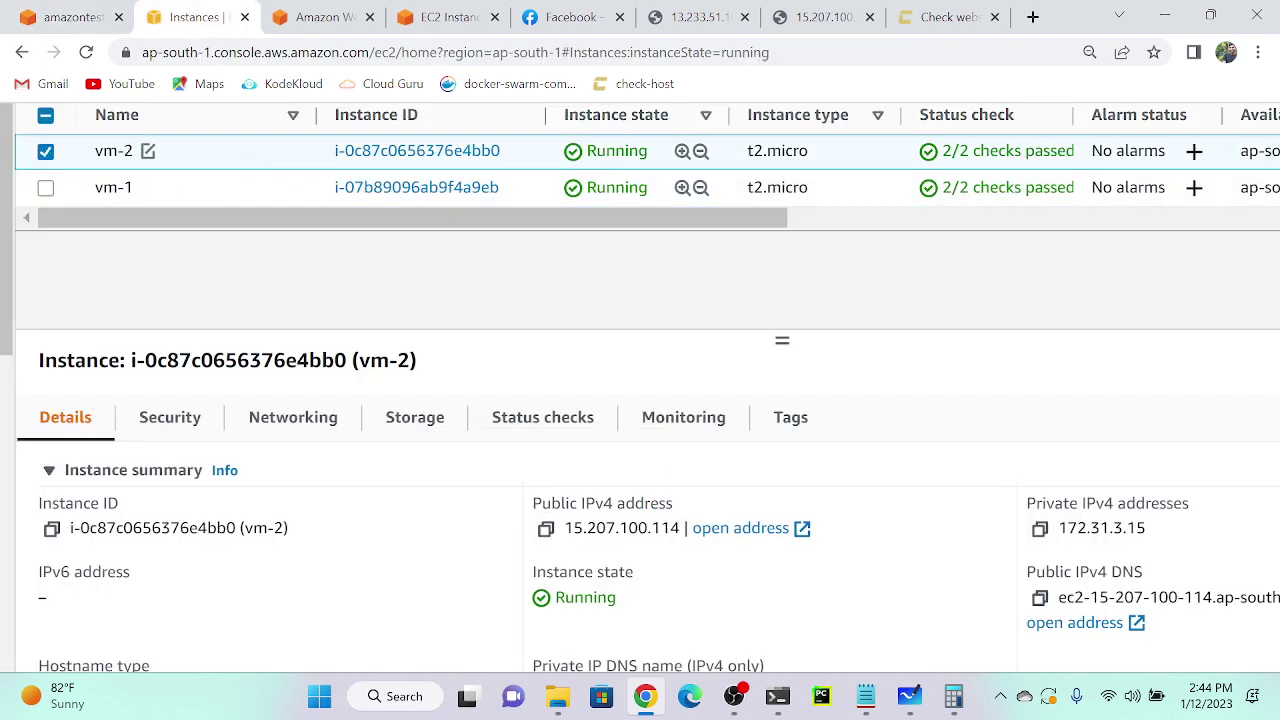
pyautogui.click(546, 529)
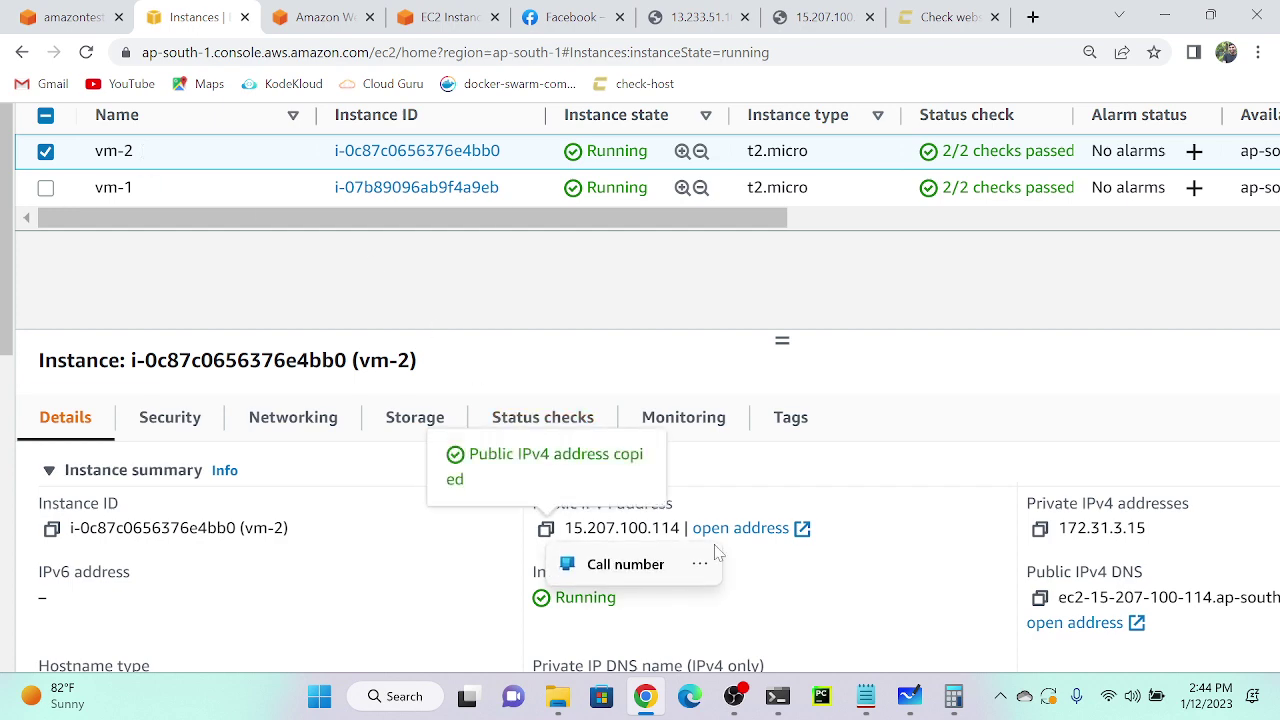
# Return to the amazontest.cf hosted zone in Route 53 and start a second record named geolocation.
pyautogui.click(70, 14)
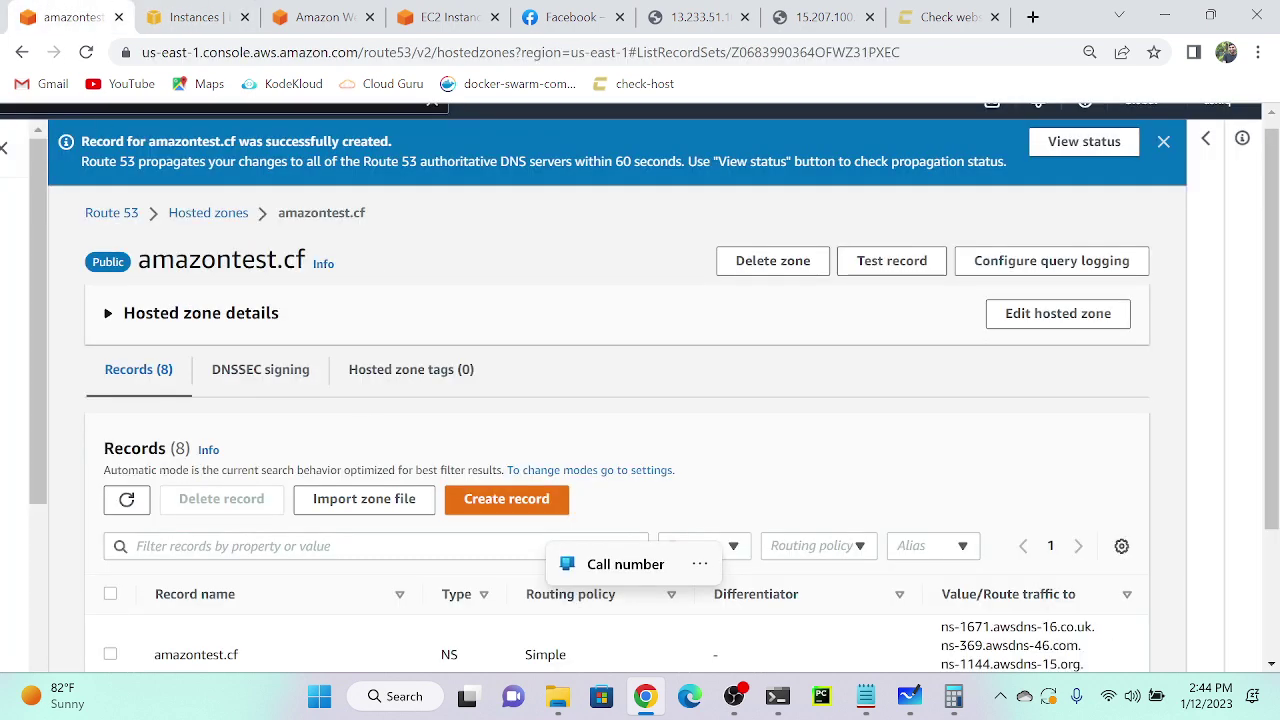
pyautogui.click(513, 519)
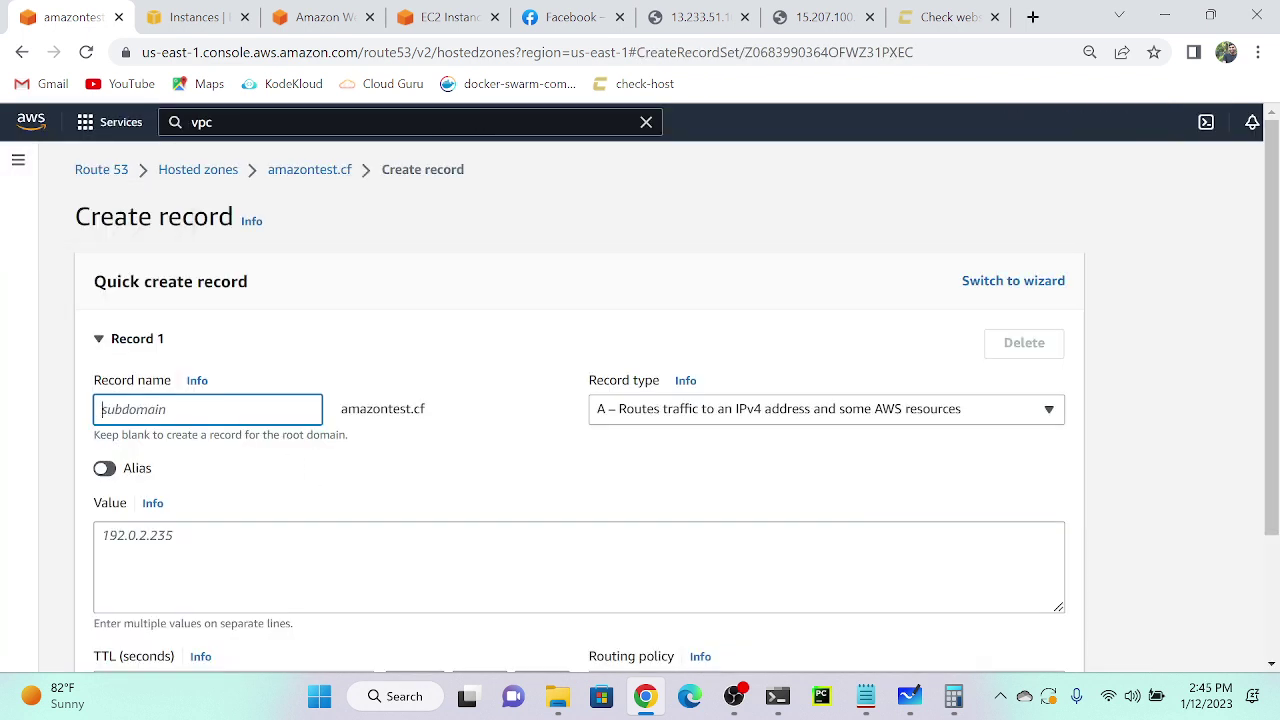
pyautogui.write('geoplo')
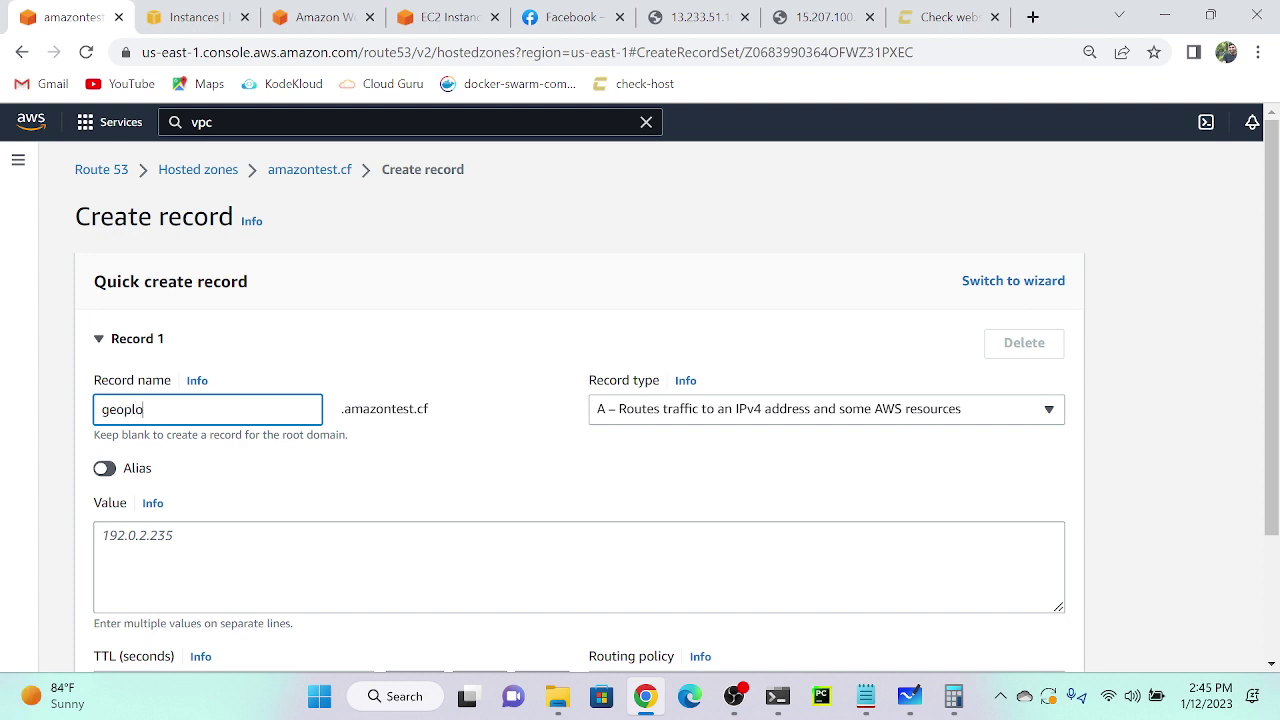
pyautogui.write('cation')
pyautogui.scroll(-1, 210, 414)
pyautogui.press('BackSpace')
pyautogui.press('BackSpace')
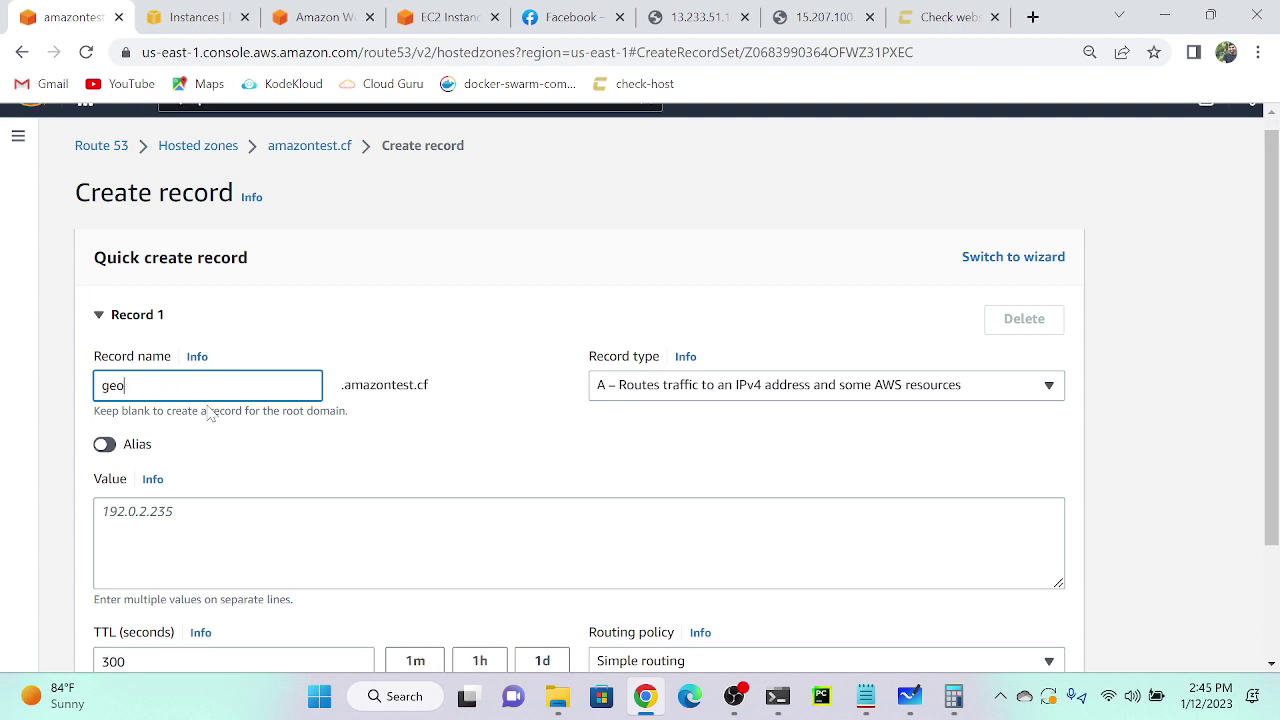
pyautogui.write('location')
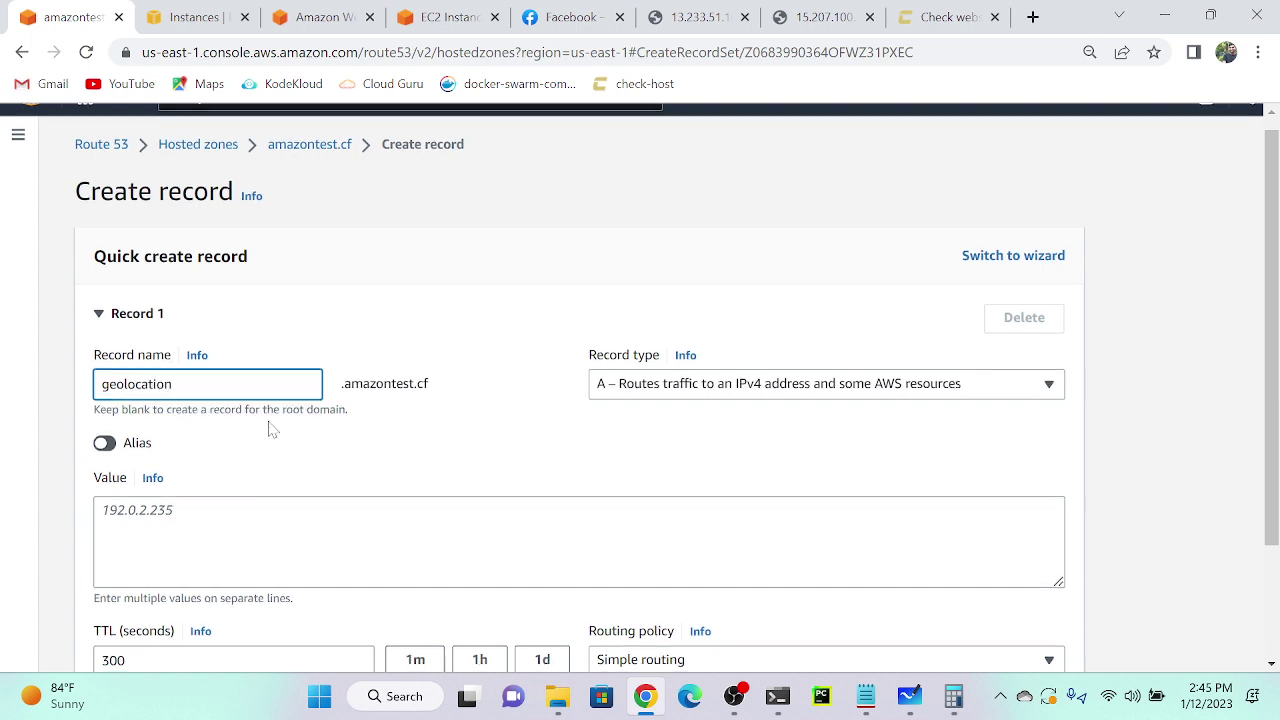
# Paste 15.207.100.114 as the record's value, with a 60-second TTL and the Geolocation routing policy.
pyautogui.scroll(-2, 272, 430)
pyautogui.click(272, 330)
pyautogui.hotkey('ctrl', 'v')
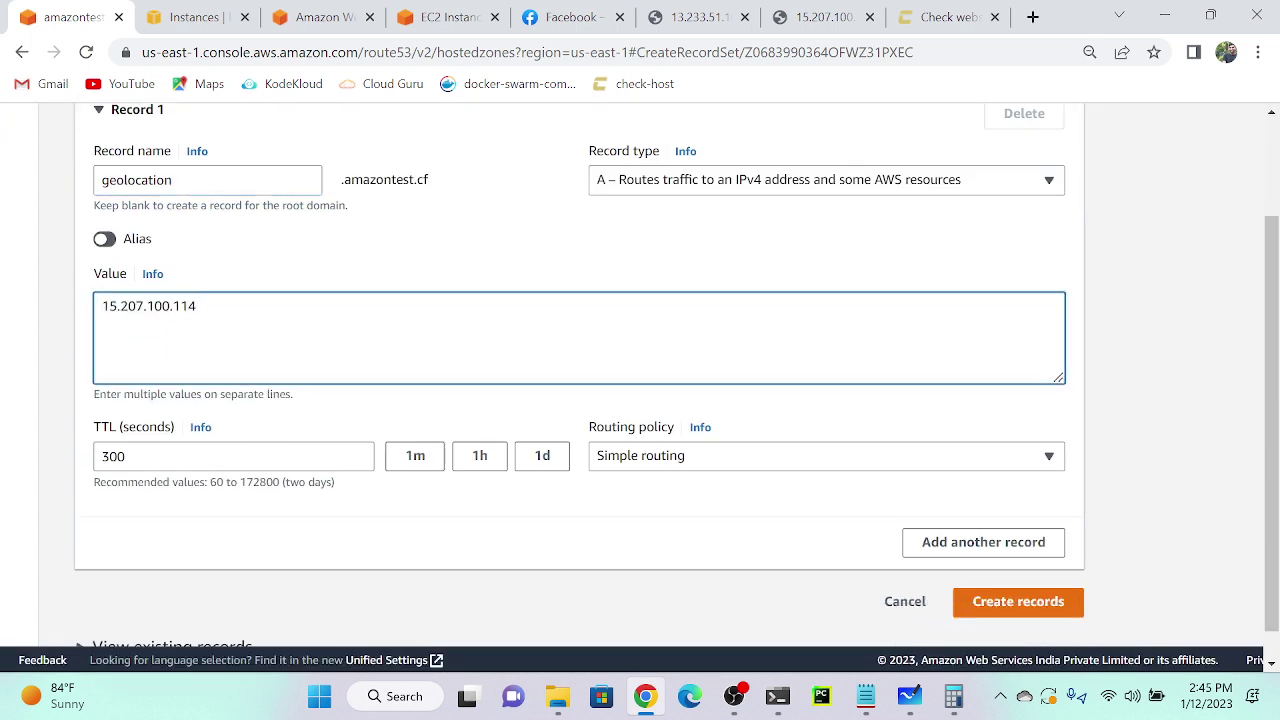
pyautogui.click(415, 456)
pyautogui.click(780, 466)
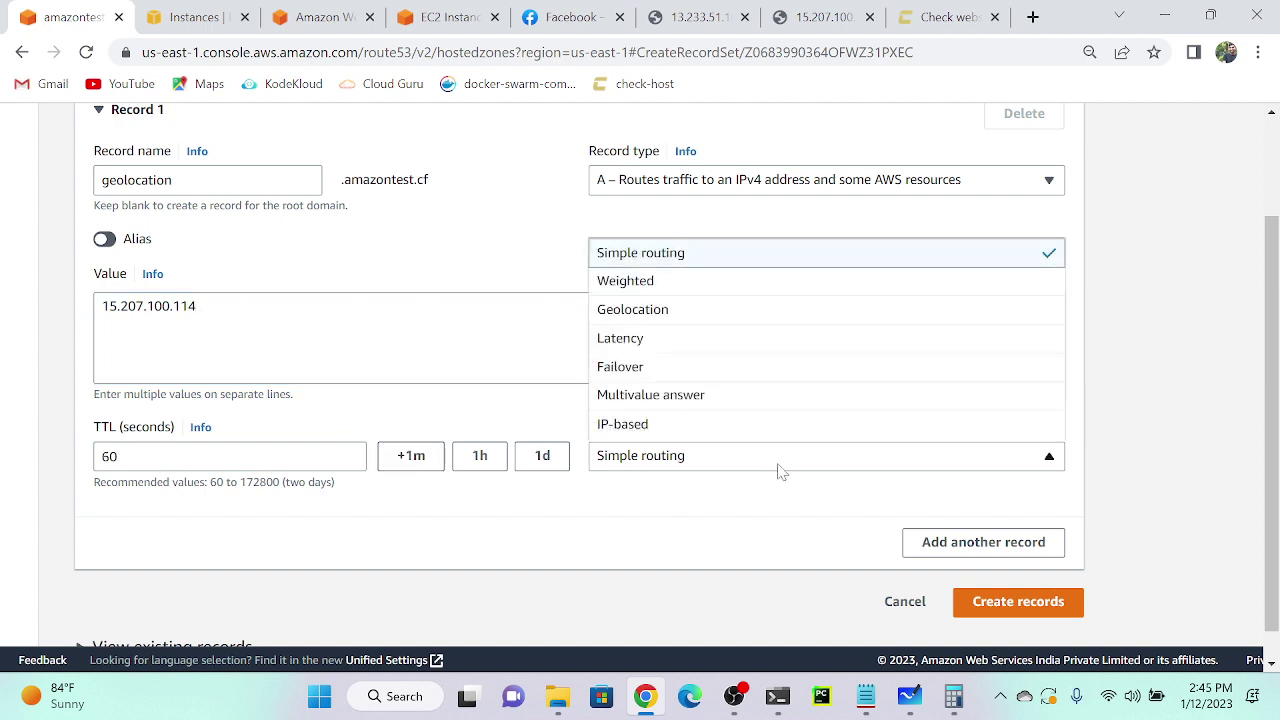
pyautogui.click(686, 314)
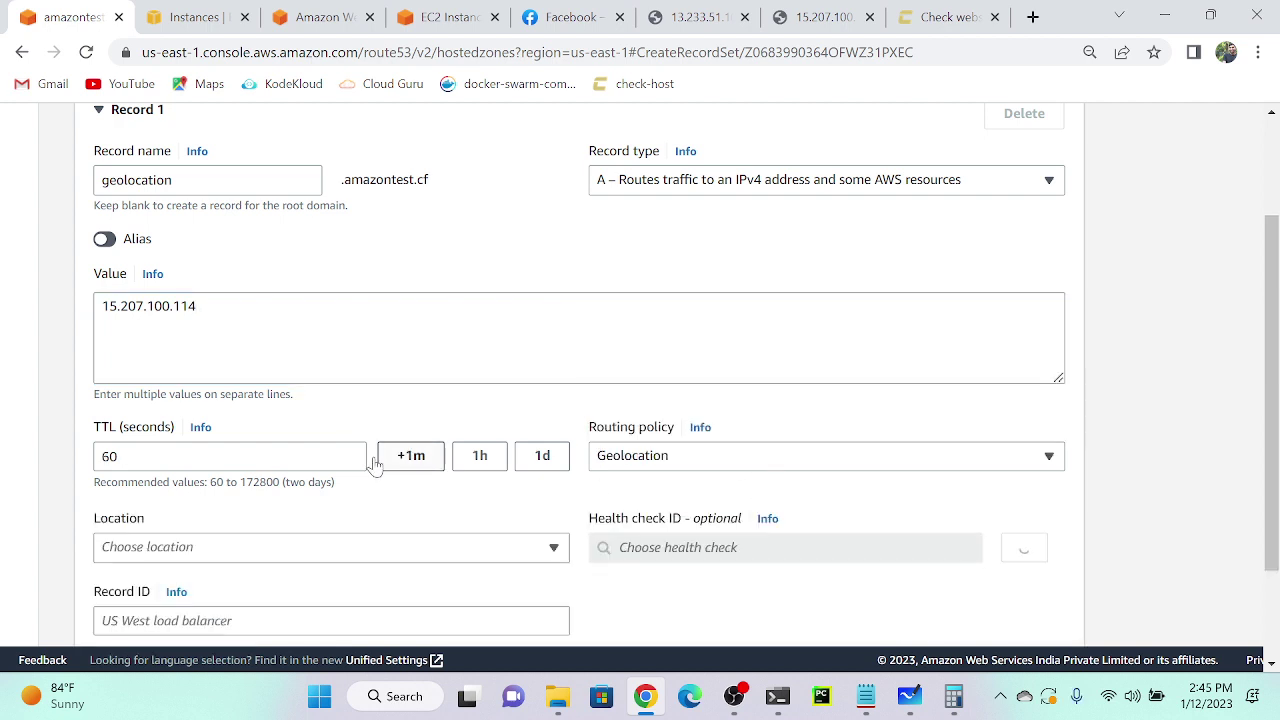
# Create the record with location United States and record ID 2.
pyautogui.click(208, 546)
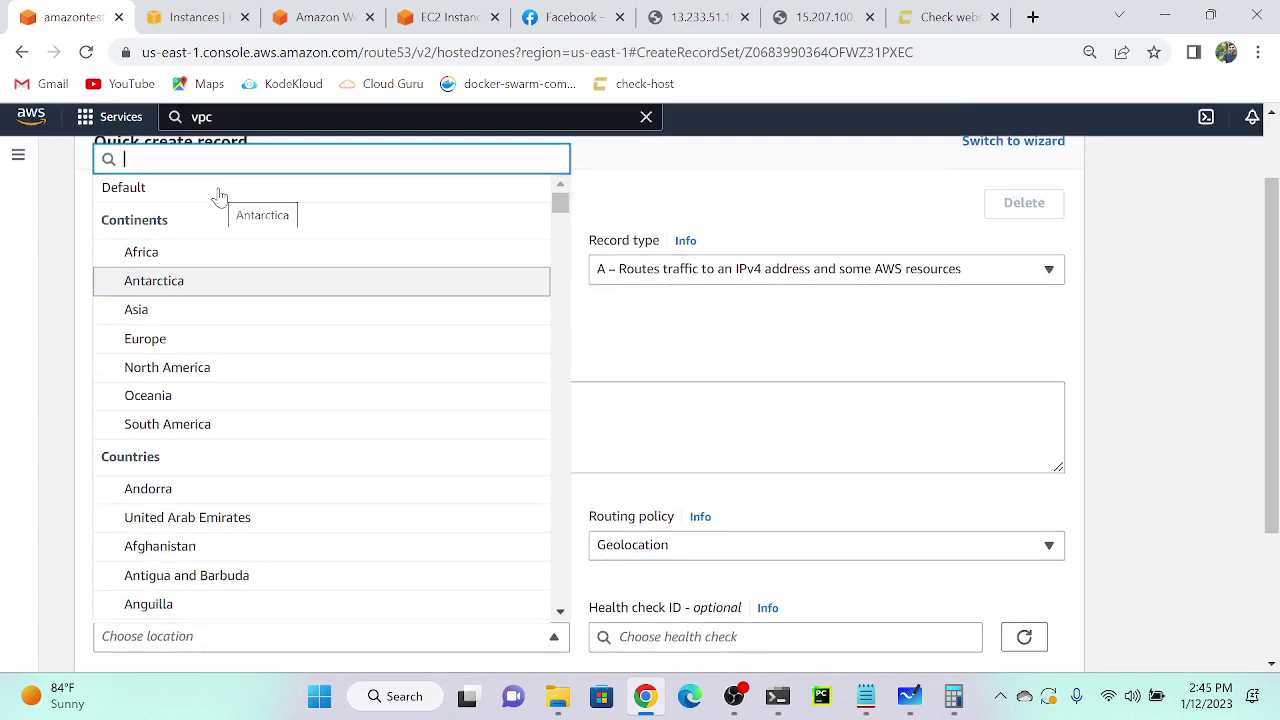
pyautogui.write('uni')
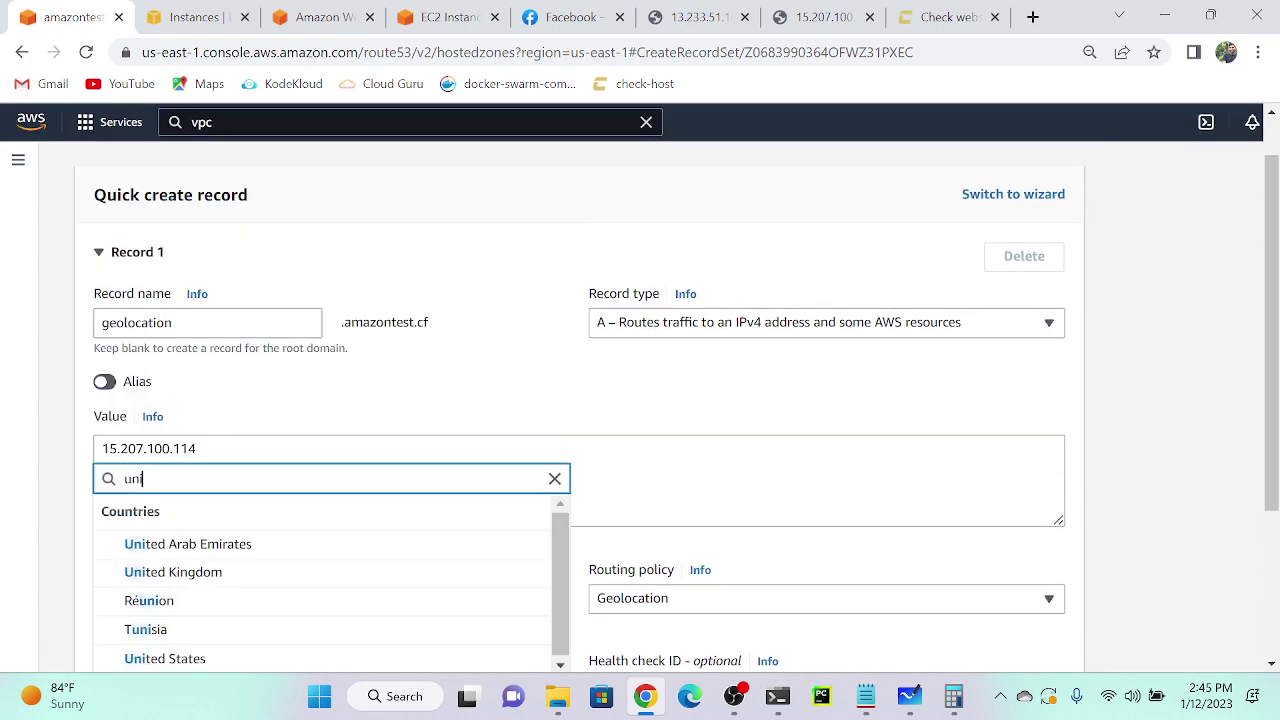
pyautogui.scroll(-2, 222, 242)
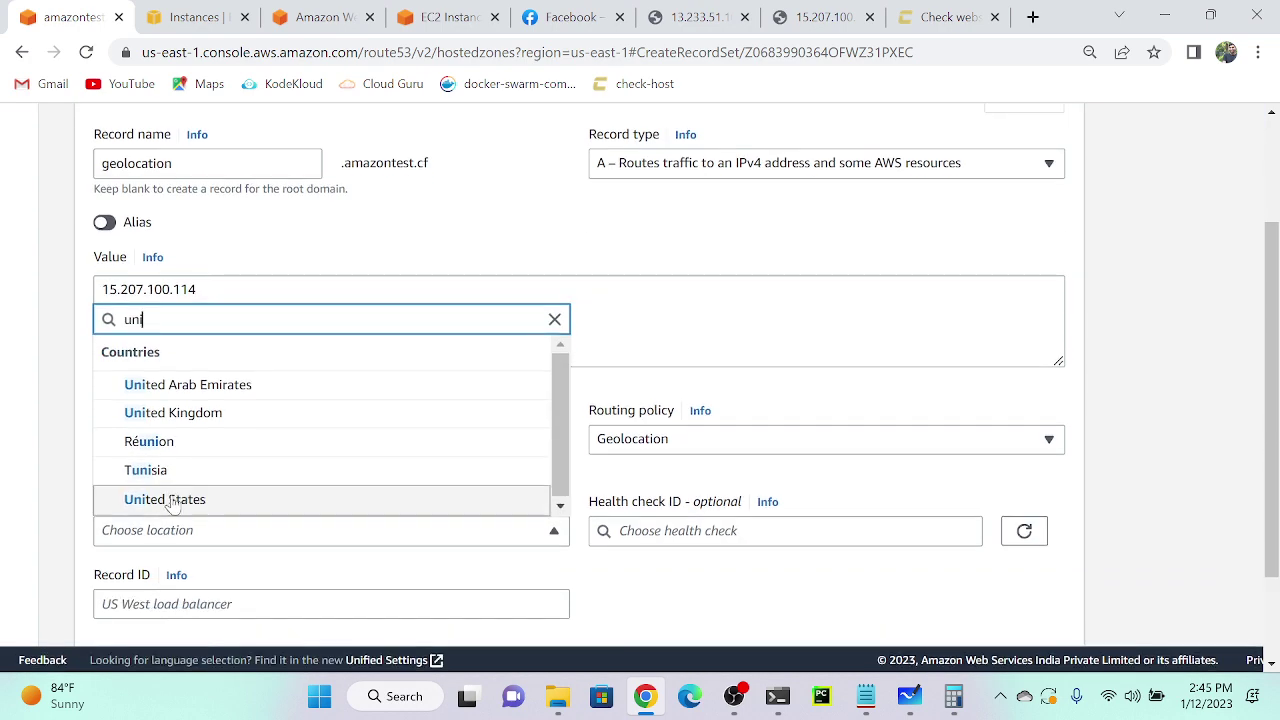
pyautogui.click(163, 503)
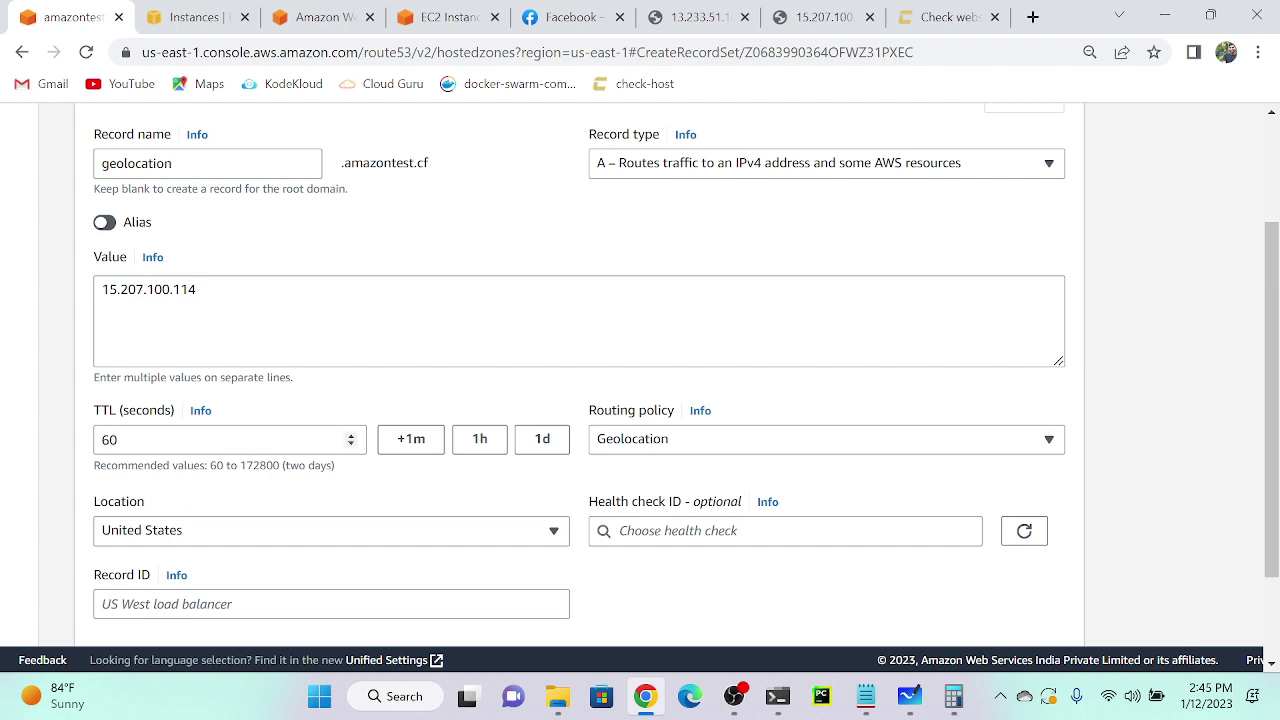
pyautogui.scroll(-2, 200, 480)
pyautogui.click(205, 446)
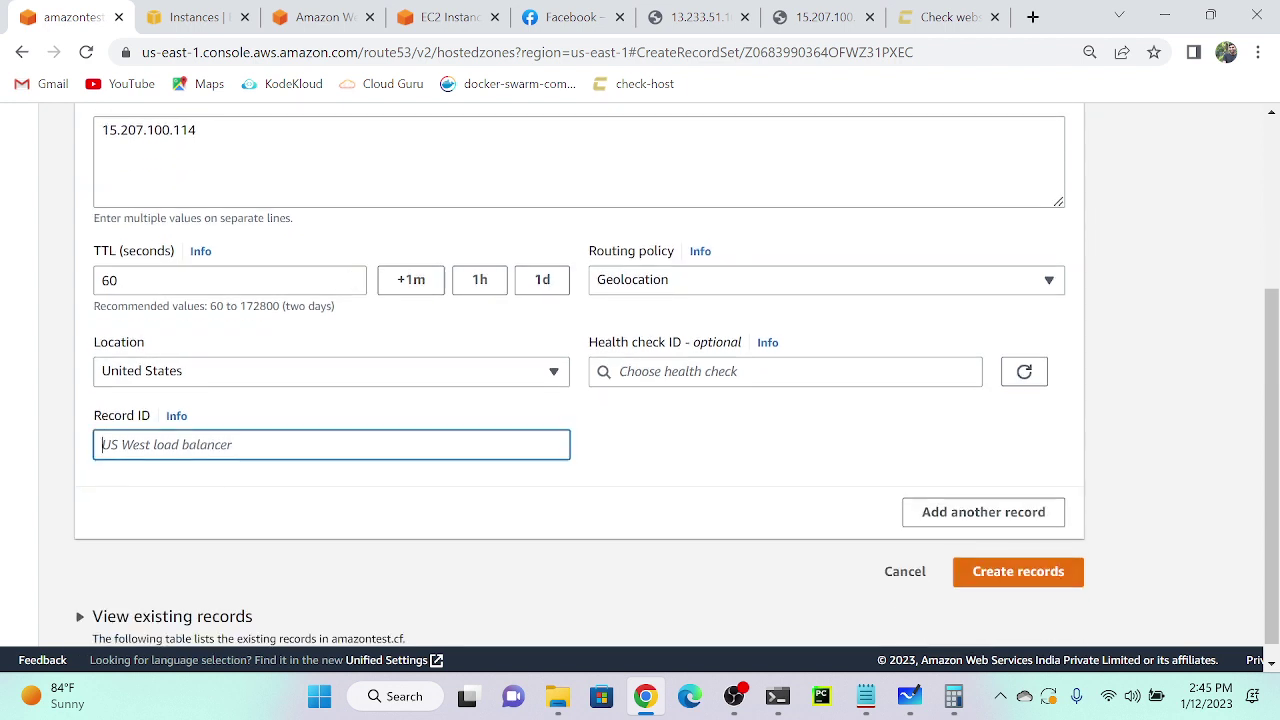
pyautogui.write('2')
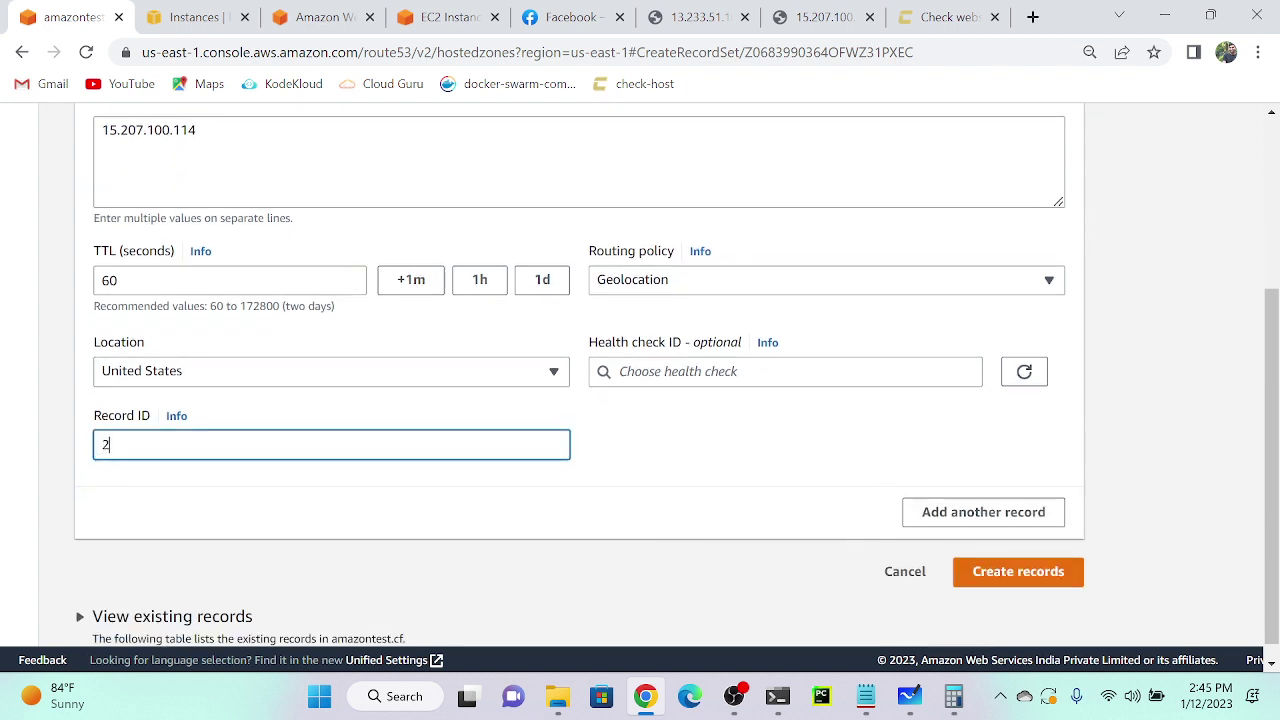
pyautogui.click(1046, 571)
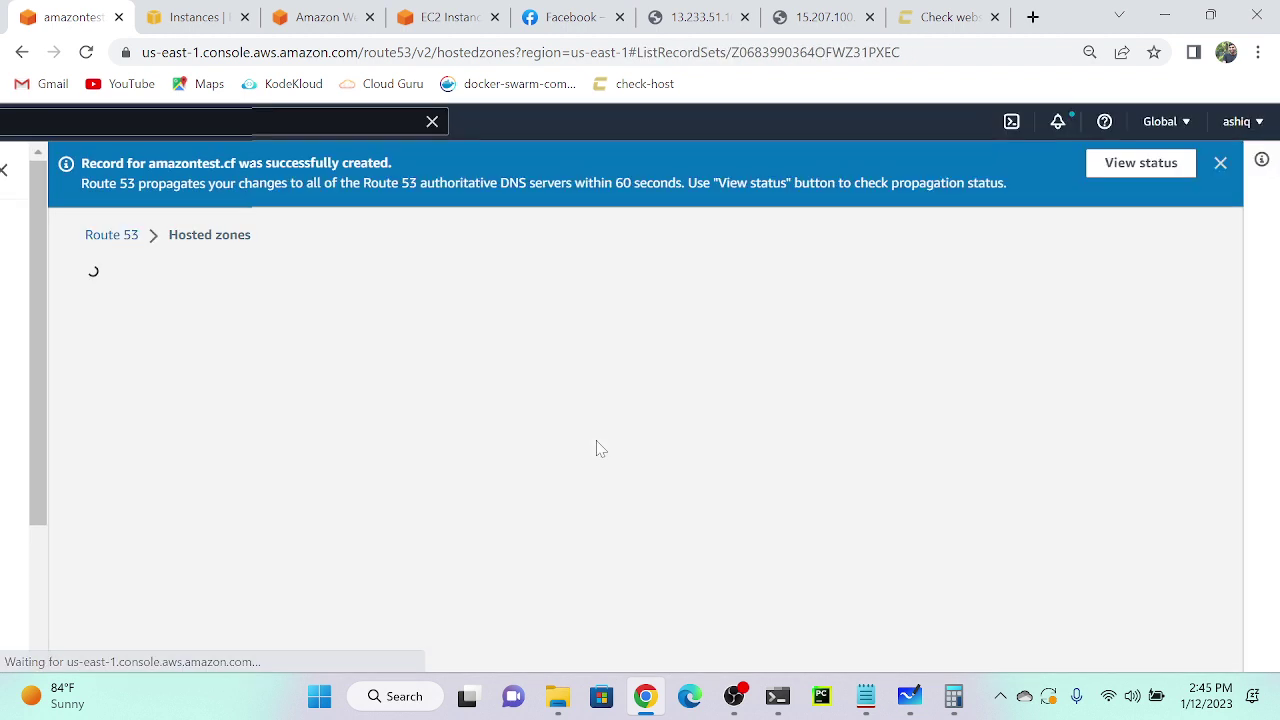
# Review the geolocation entries in the hosted zone's record list and copy the record name geolocation.amazontest.cf.
pyautogui.scroll(-3, 640, 490)
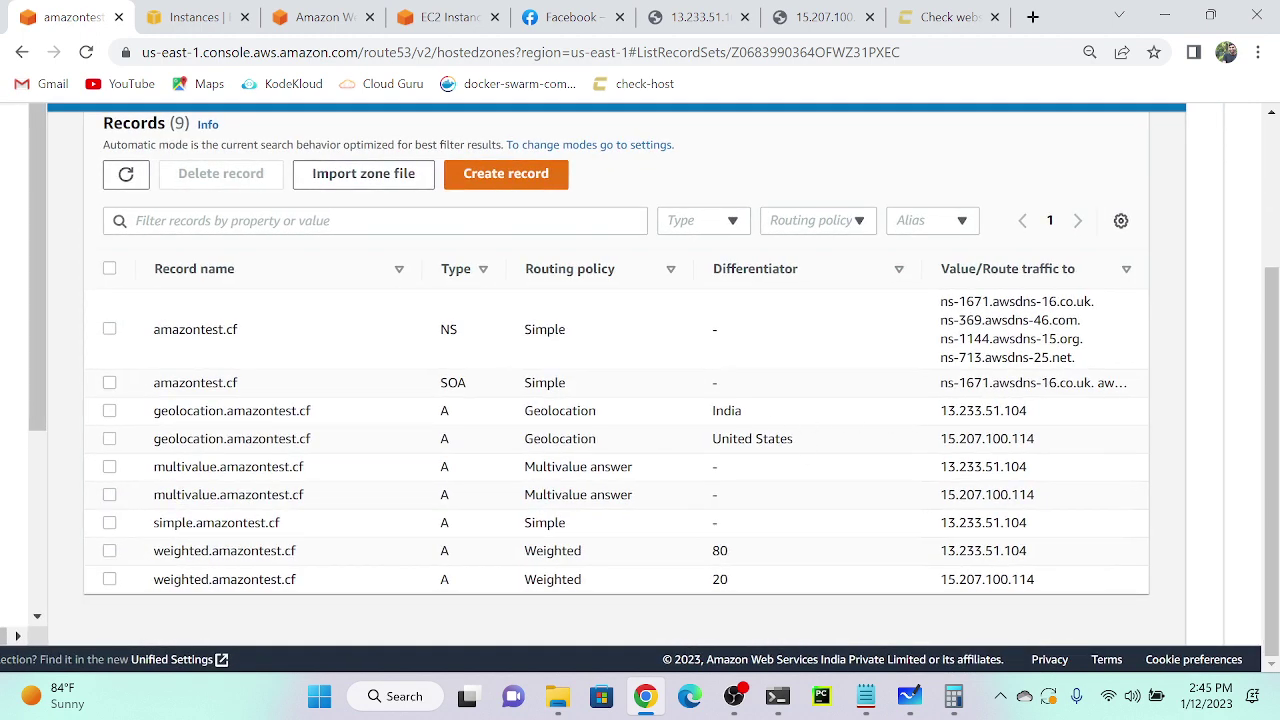
pyautogui.moveTo(1045, 415); pyautogui.dragTo(933, 408)
pyautogui.scroll(5, 933, 408)
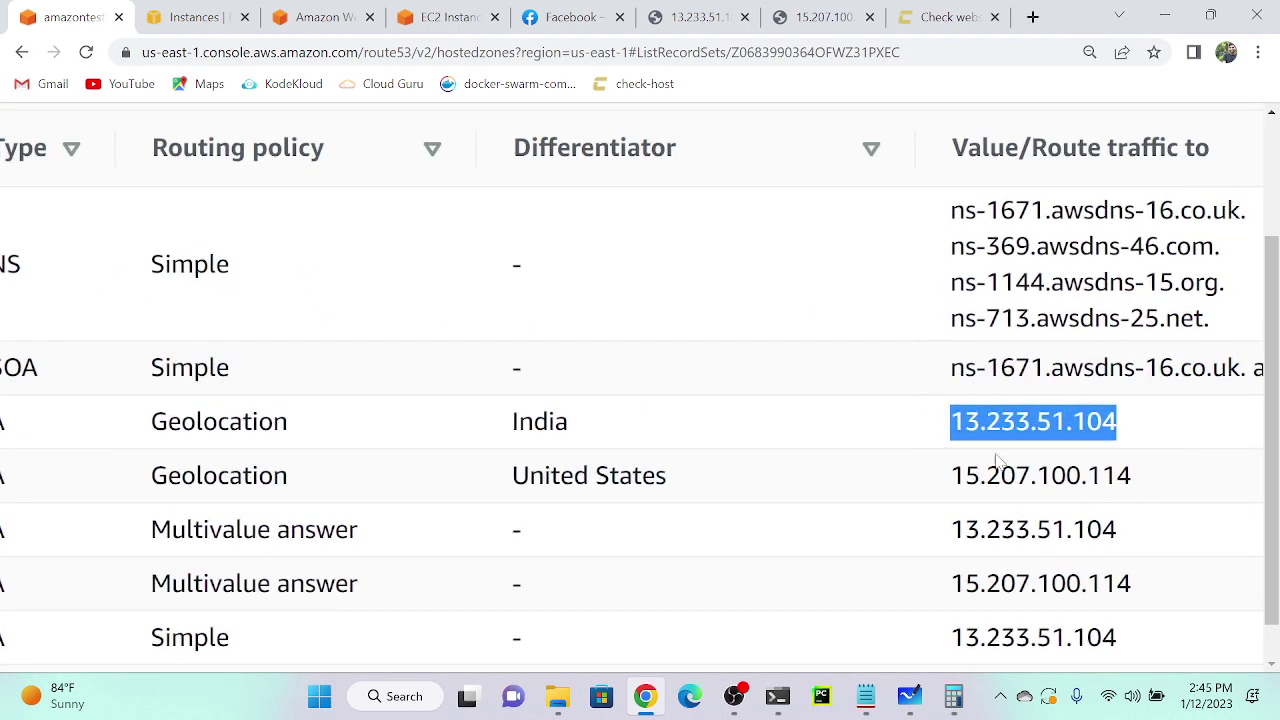
pyautogui.scroll(-1, 874, 428)
pyautogui.scroll(-4, 875, 428)
pyautogui.moveTo(396, 432); pyautogui.dragTo(245, 435)
pyautogui.hotkey('ctrl', 'c')
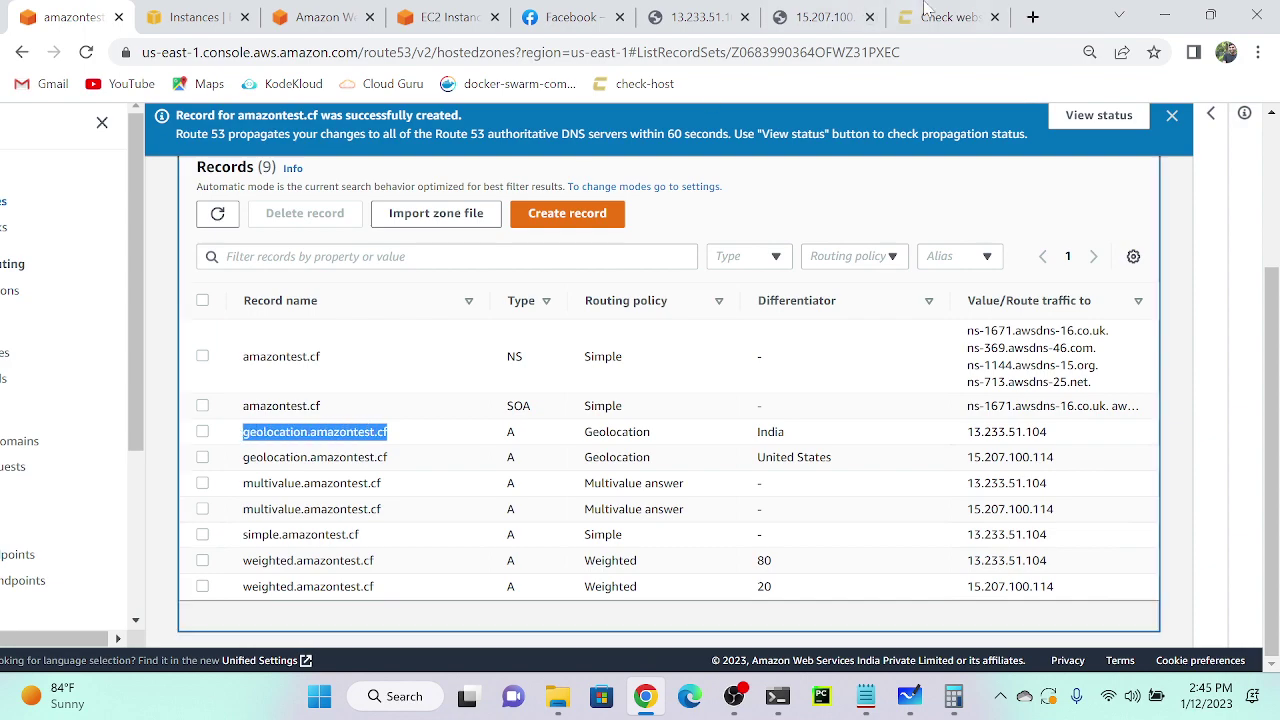
# Switch to the check-host page and run an HTTP check on geolocation.amazontest.cf.
pyautogui.click(950, 14)
pyautogui.scroll(-3, 631, 250)
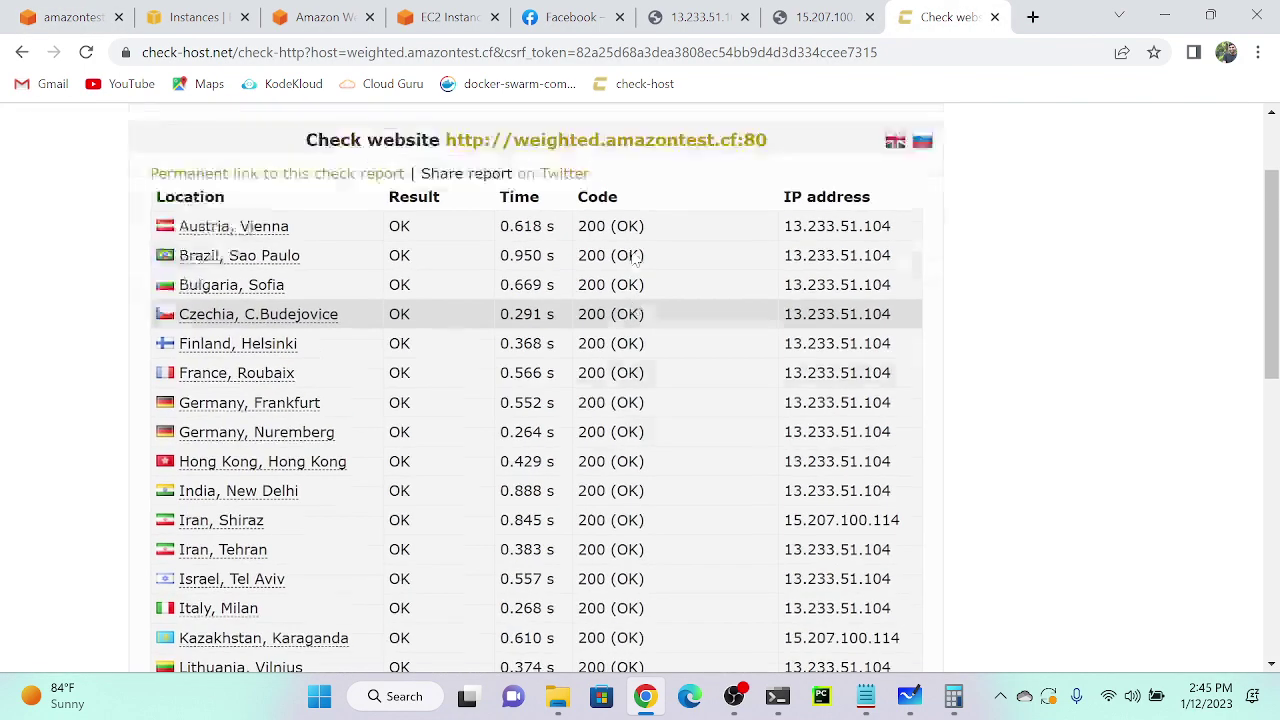
pyautogui.click(620, 196)
pyautogui.hotkey('ctrl', 'a')
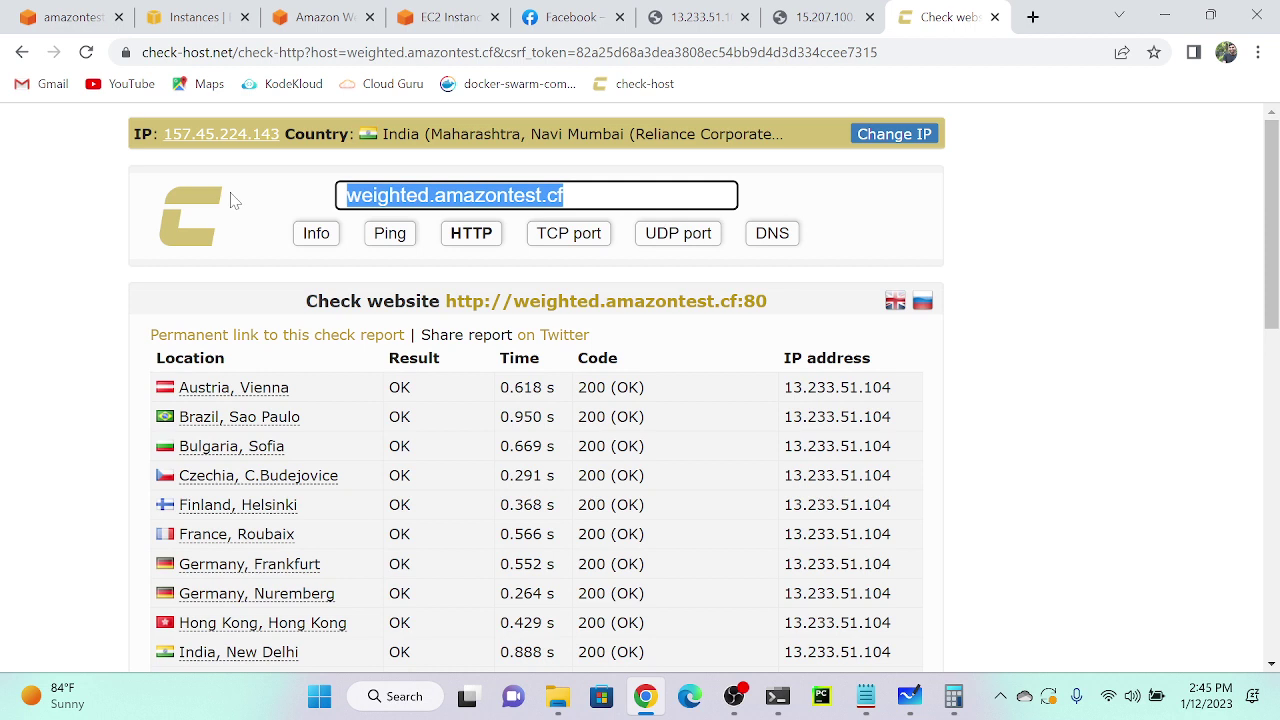
pyautogui.hotkey('ctrl', 'v')
pyautogui.click(467, 238)
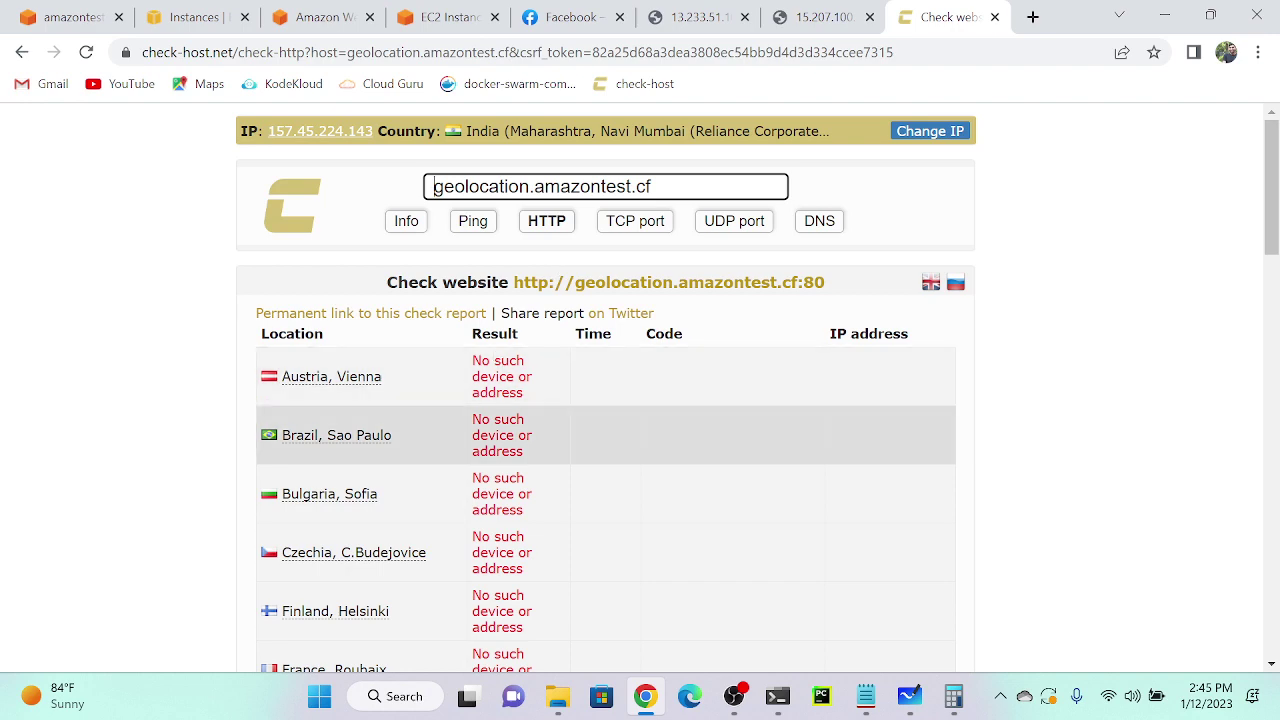
# Examine the HTTP check results for each location, comparing the USA entries with the other countries.
pyautogui.scroll(-3, 540, 390)
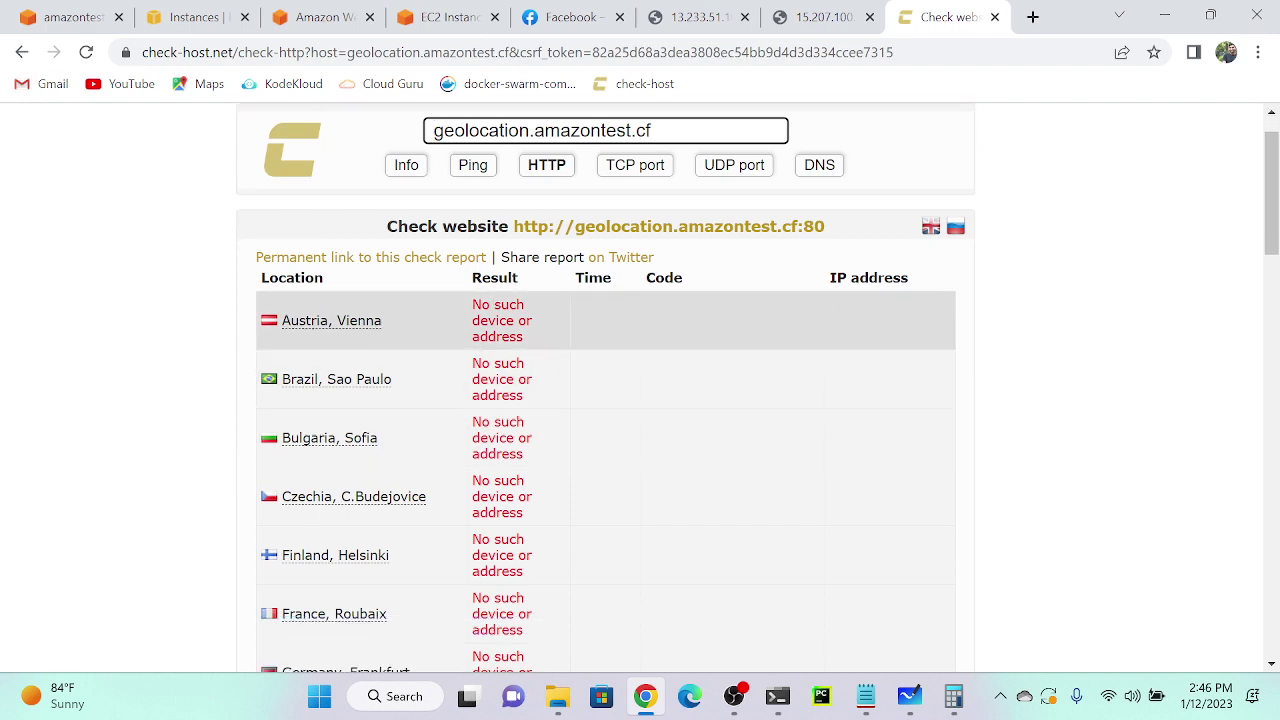
pyautogui.scroll(-12, 540, 390)
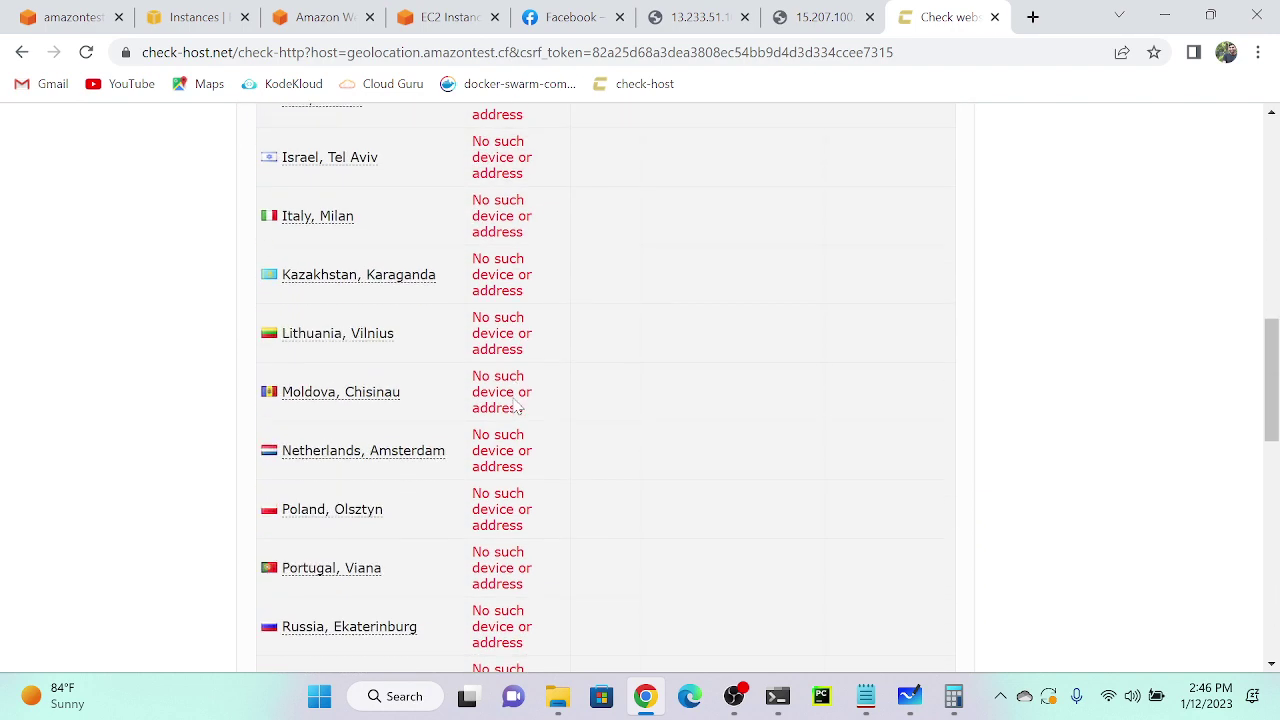
pyautogui.scroll(-5, 460, 346)
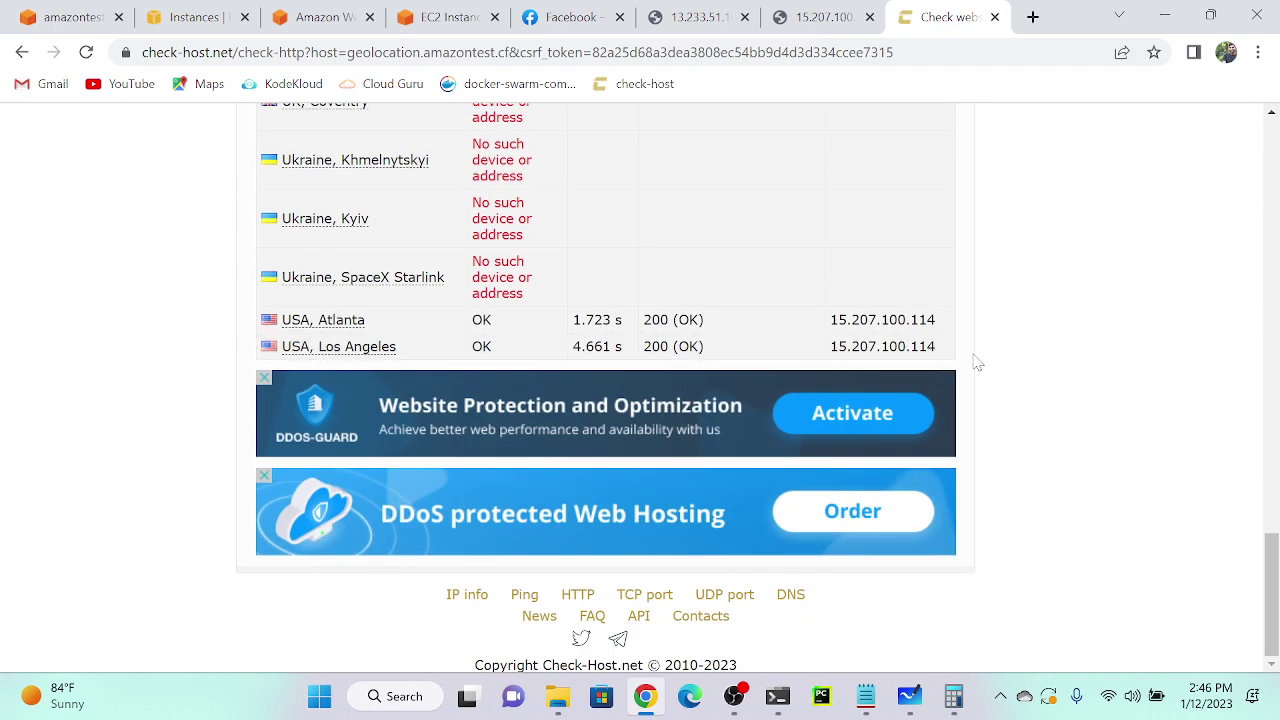
pyautogui.scroll(10, 550, 232)
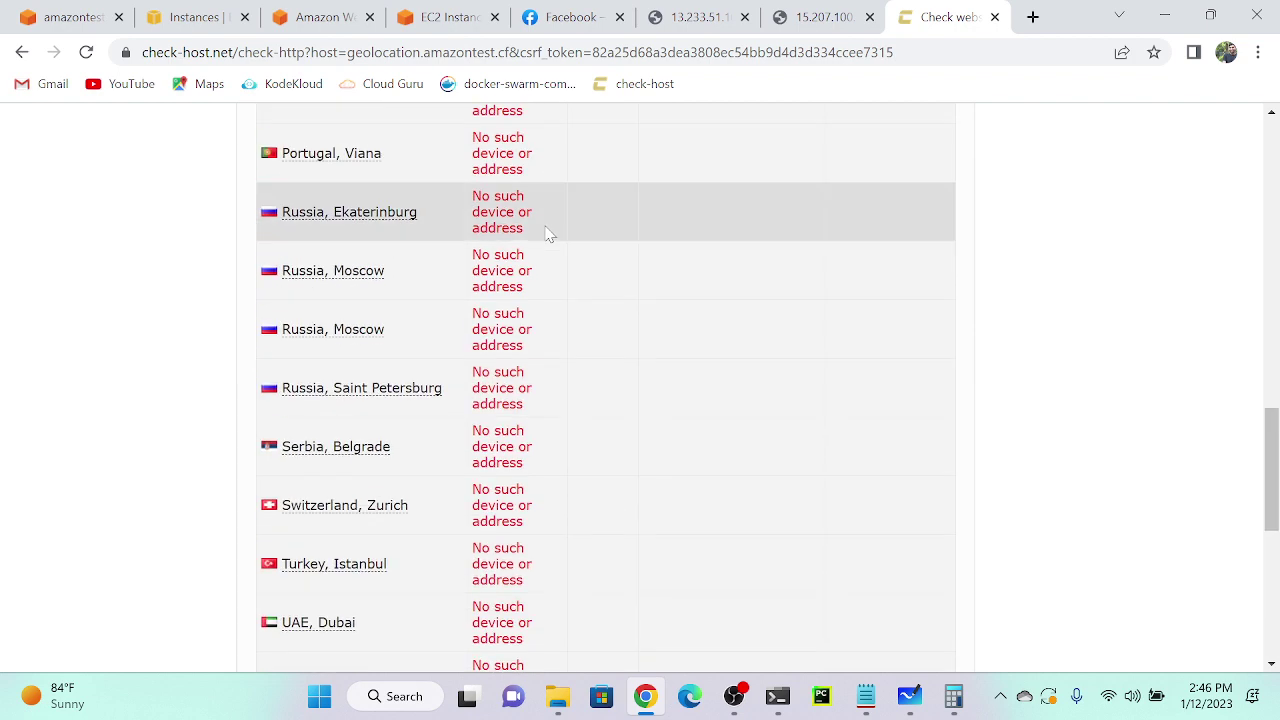
# Rerun the HTTP check on geolocation.amazontest.cf and review the results from Austria through the USA locations.
pyautogui.scroll(10, 726, 371)
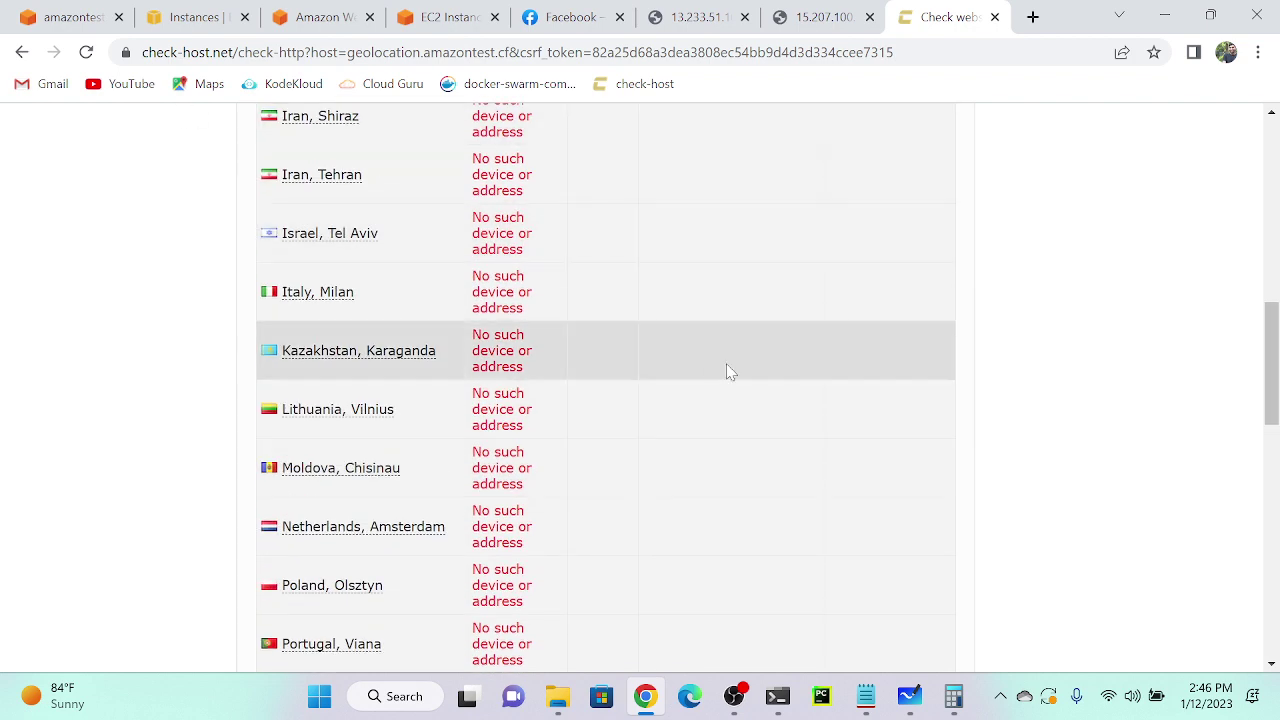
pyautogui.click(557, 229)
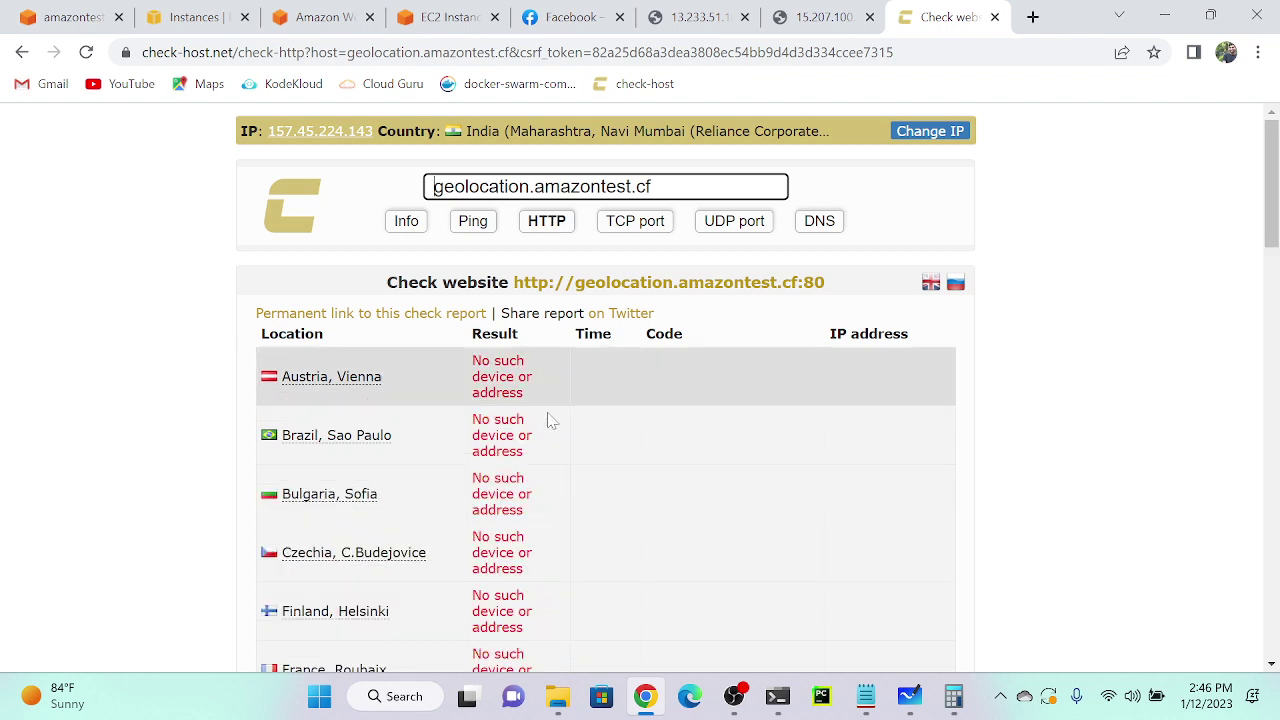
pyautogui.scroll(-6, 549, 420)
pyautogui.scroll(1, 549, 479)
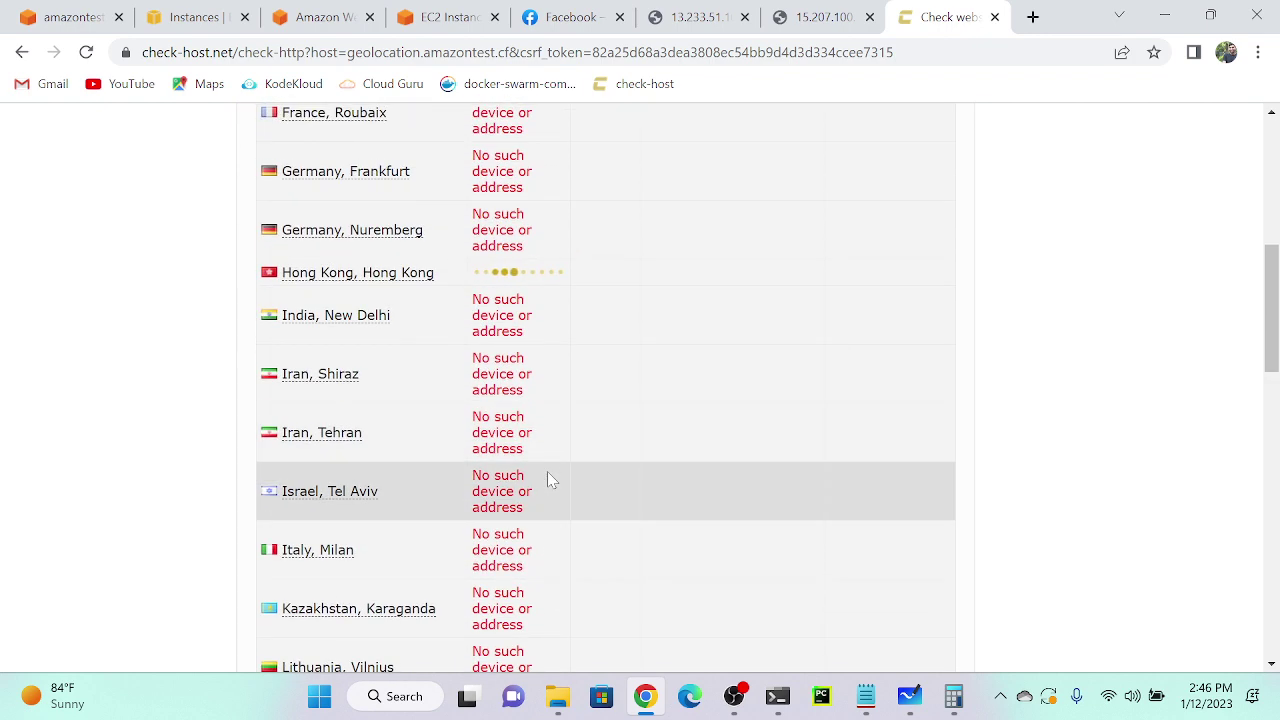
pyautogui.scroll(-10, 371, 277)
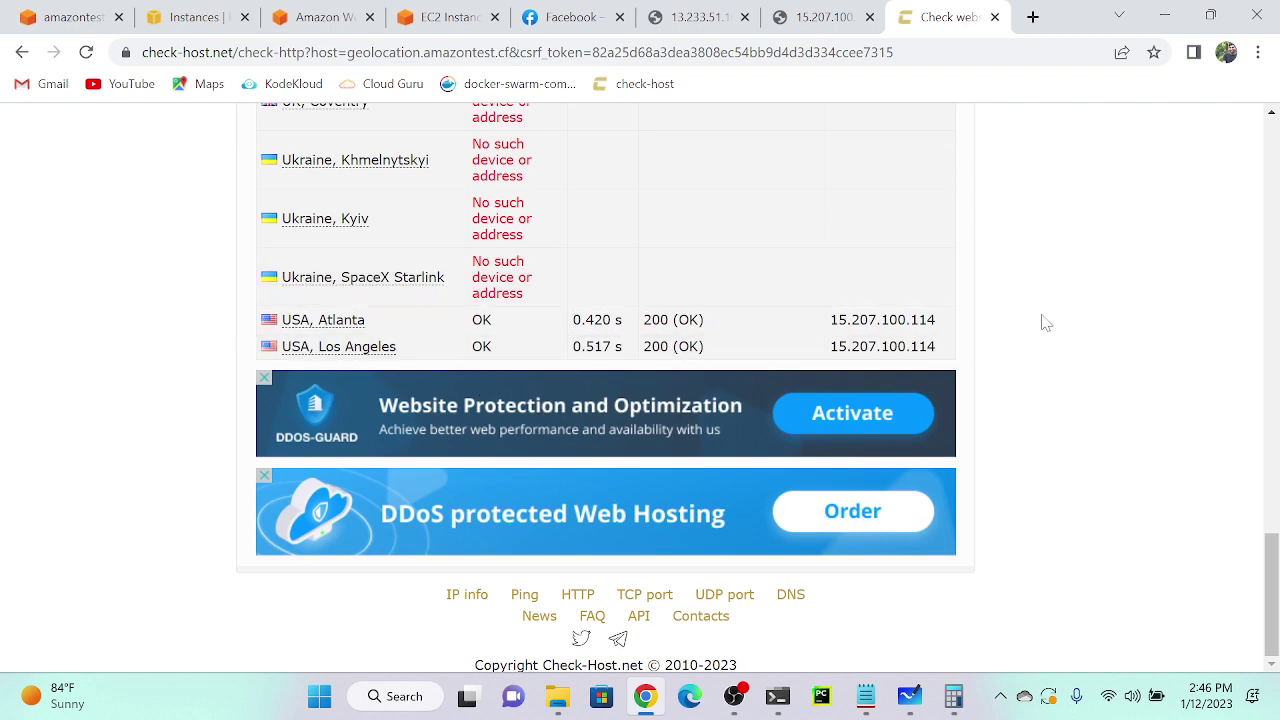
# Run a ping check on geolocation.amazontest.cf, followed by a fresh HTTP check of the same host.
pyautogui.scroll(15, 765, 225)
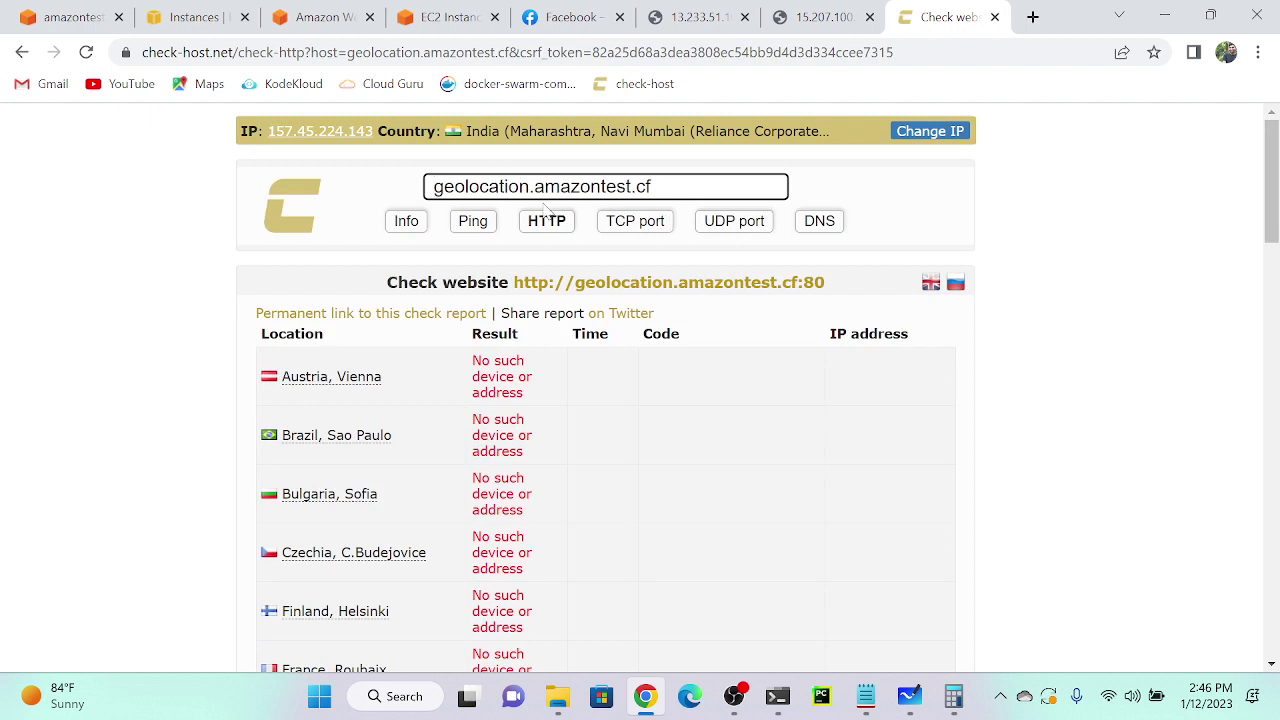
pyautogui.click(479, 224)
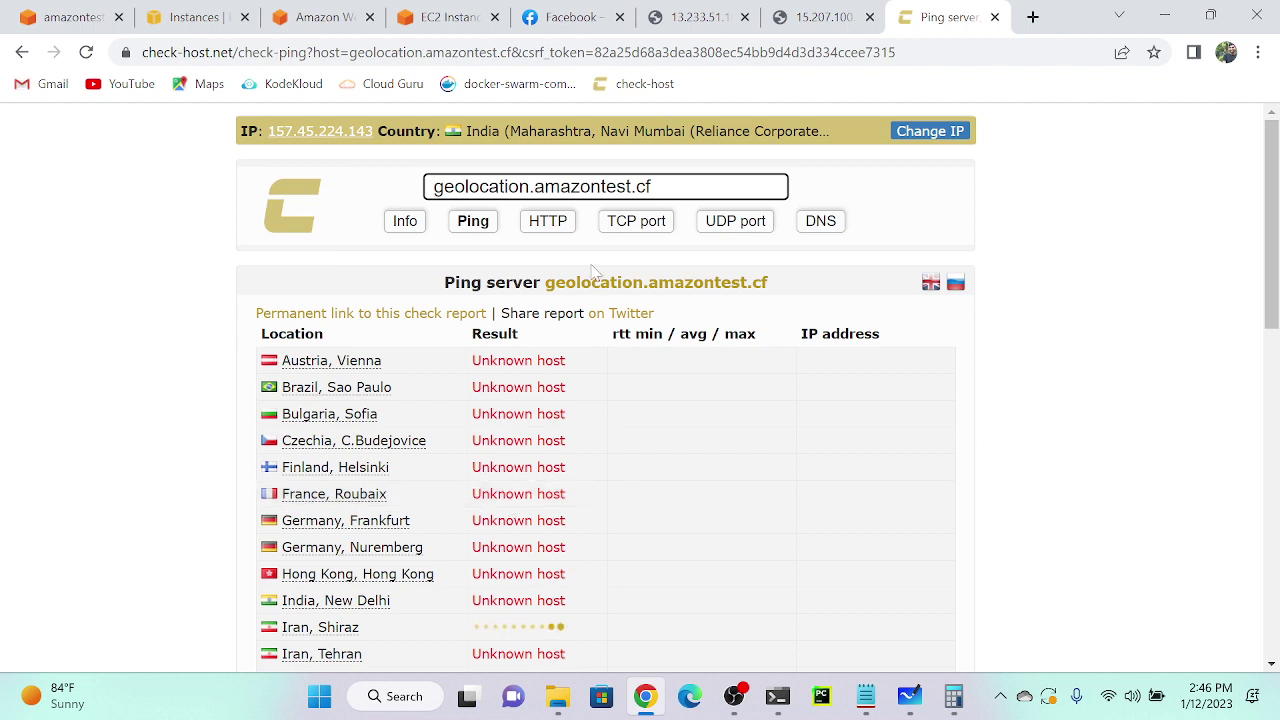
pyautogui.click(555, 228)
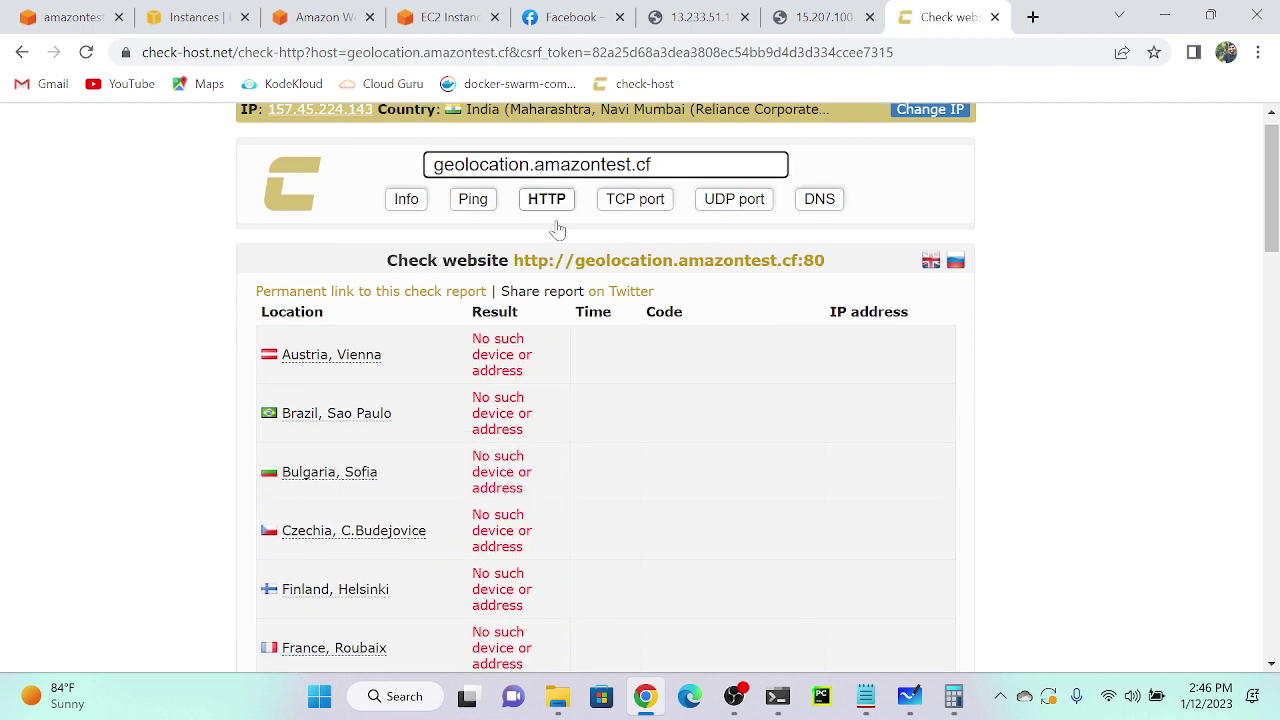
# Examine the new HTTP check results for the USA locations and for India, New Delhi.
pyautogui.scroll(-3, 558, 228)
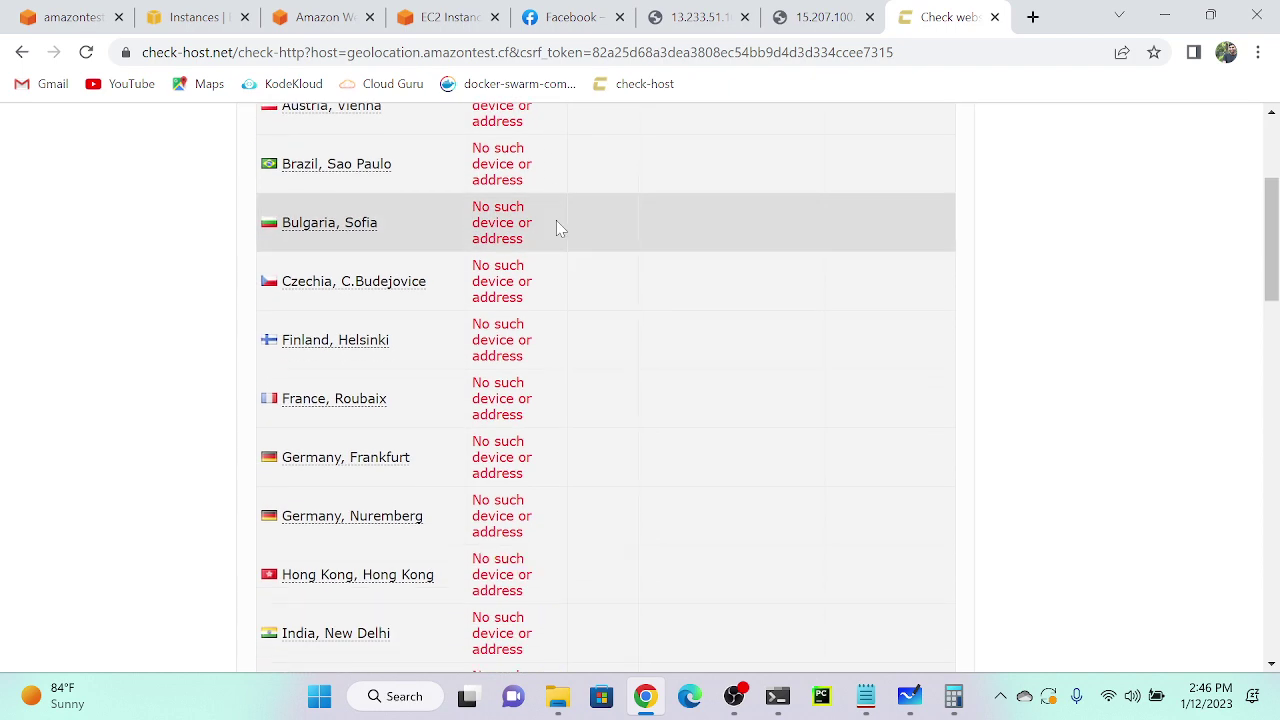
pyautogui.scroll(-10, 558, 228)
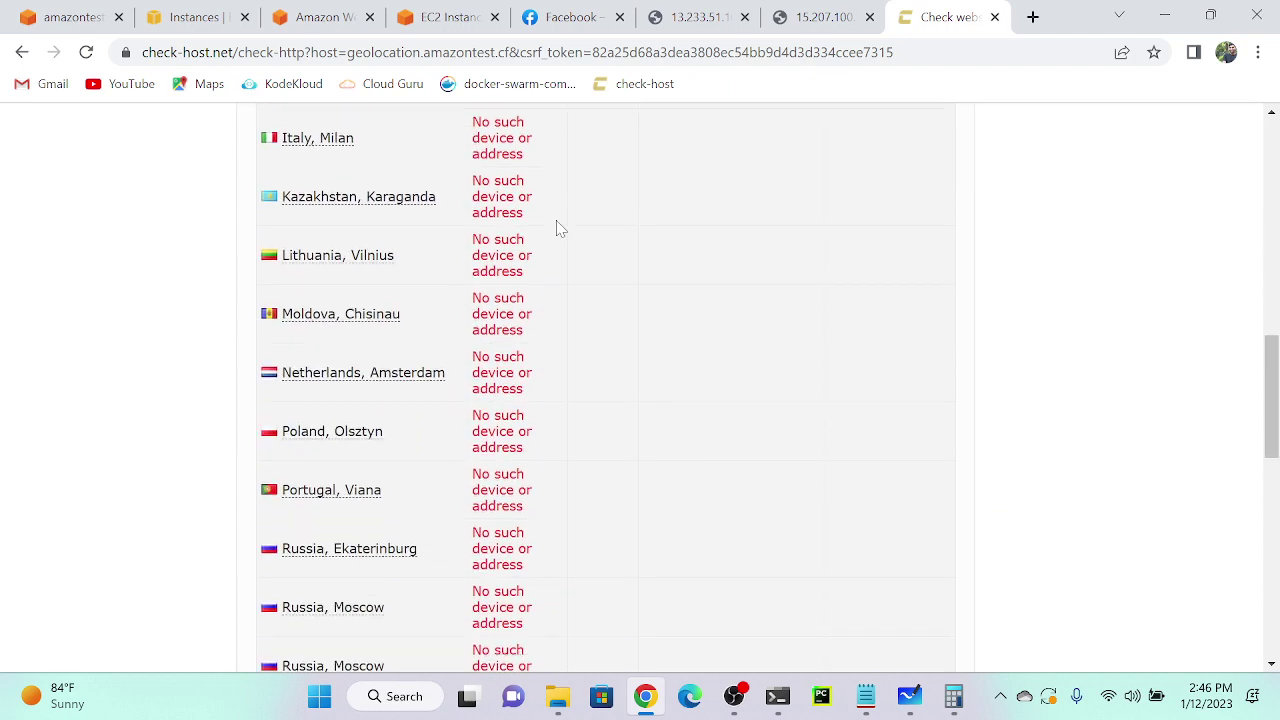
pyautogui.scroll(-5, 558, 228)
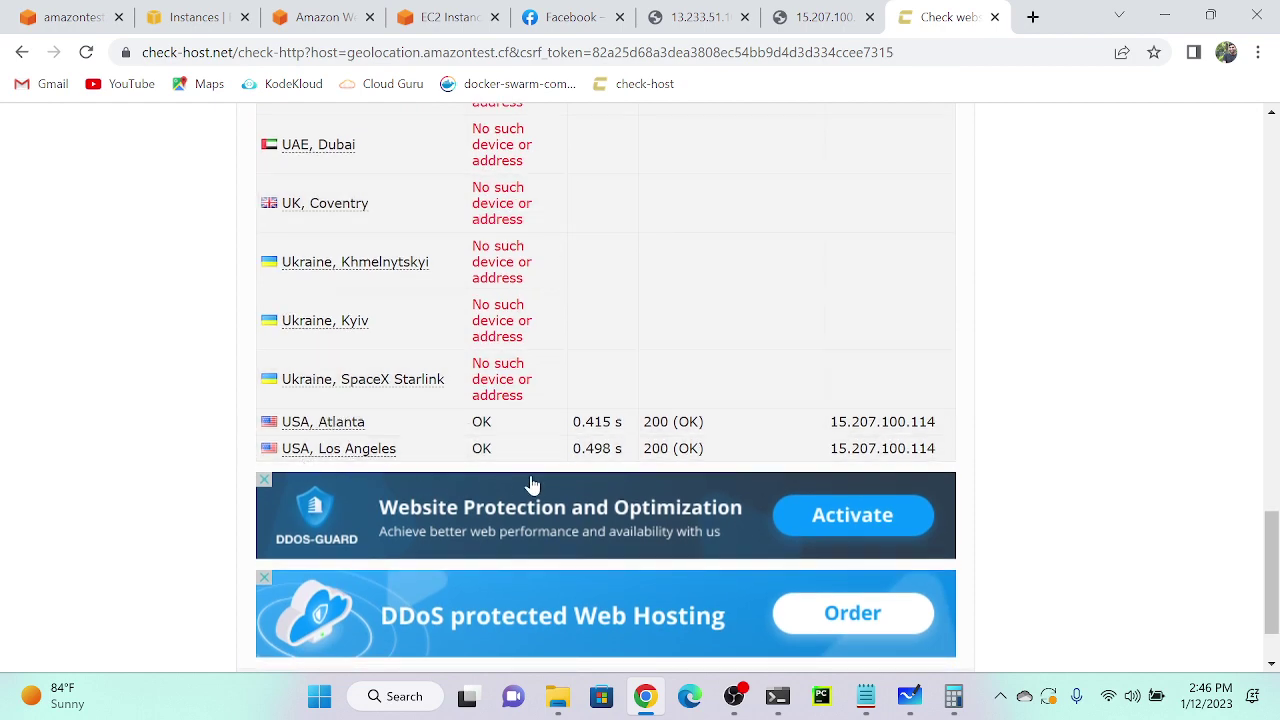
pyautogui.scroll(7, 769, 317)
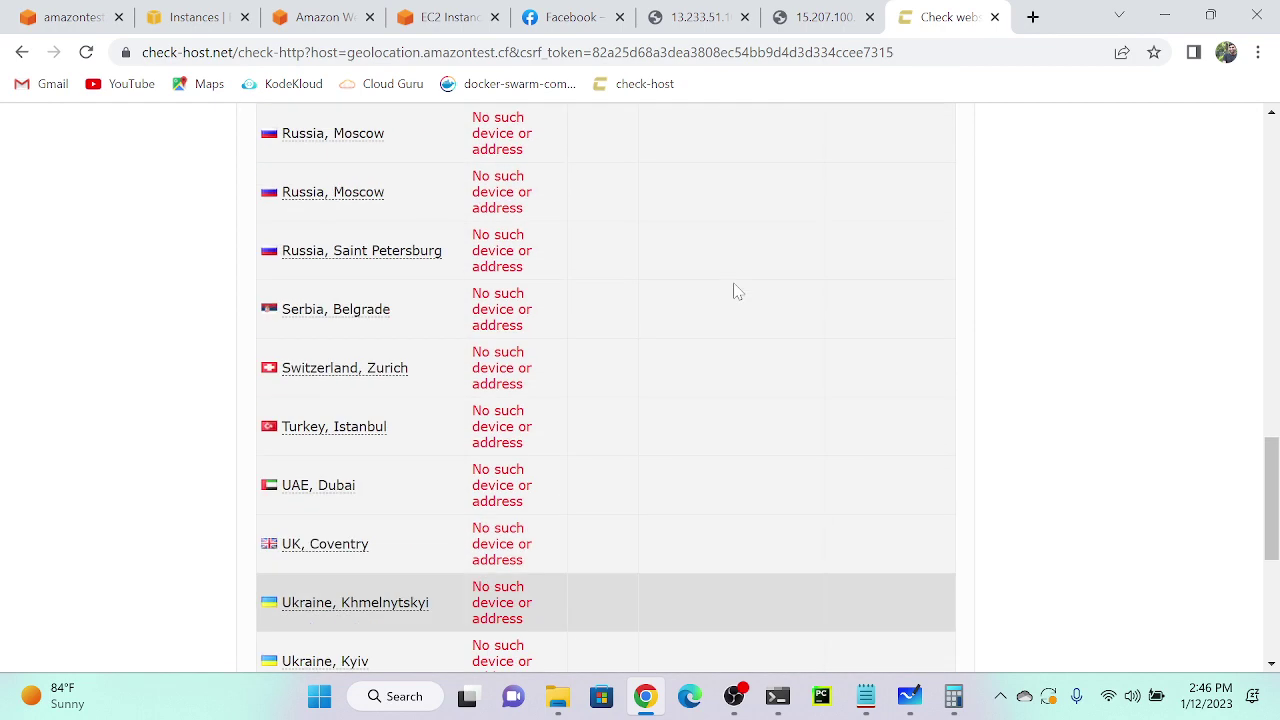
pyautogui.scroll(1, 690, 275)
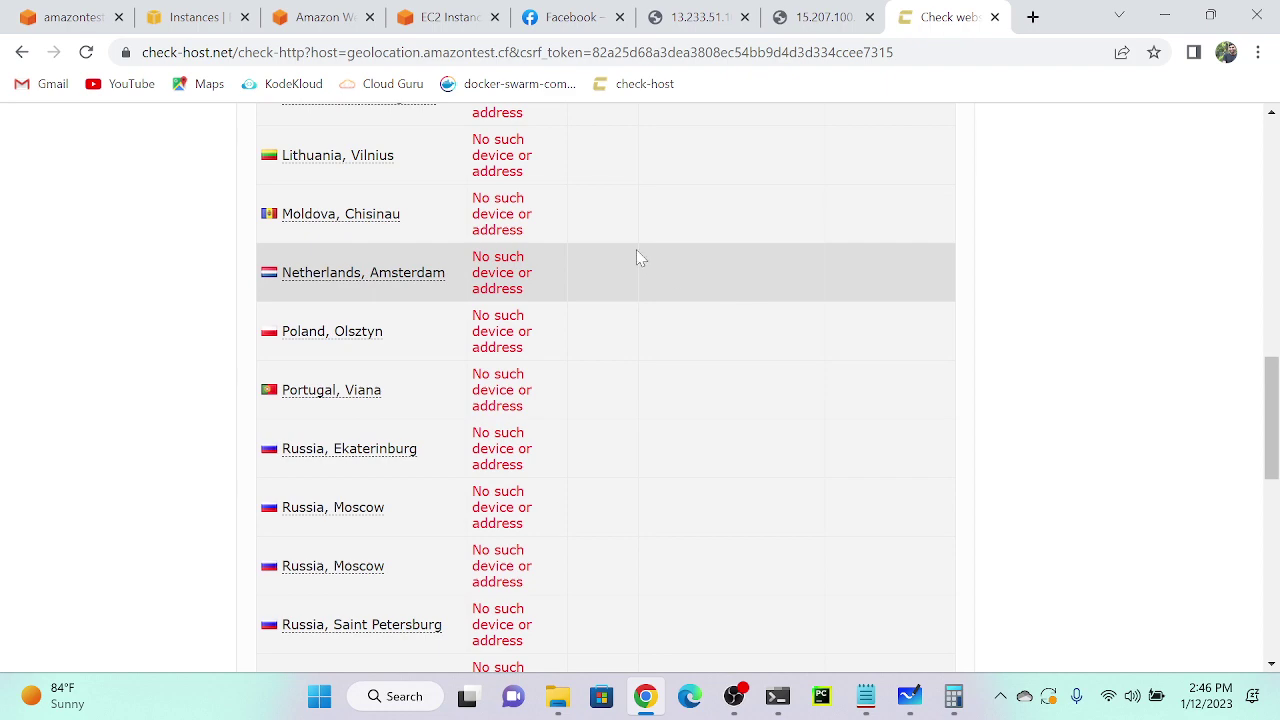
pyautogui.scroll(4, 636, 258)
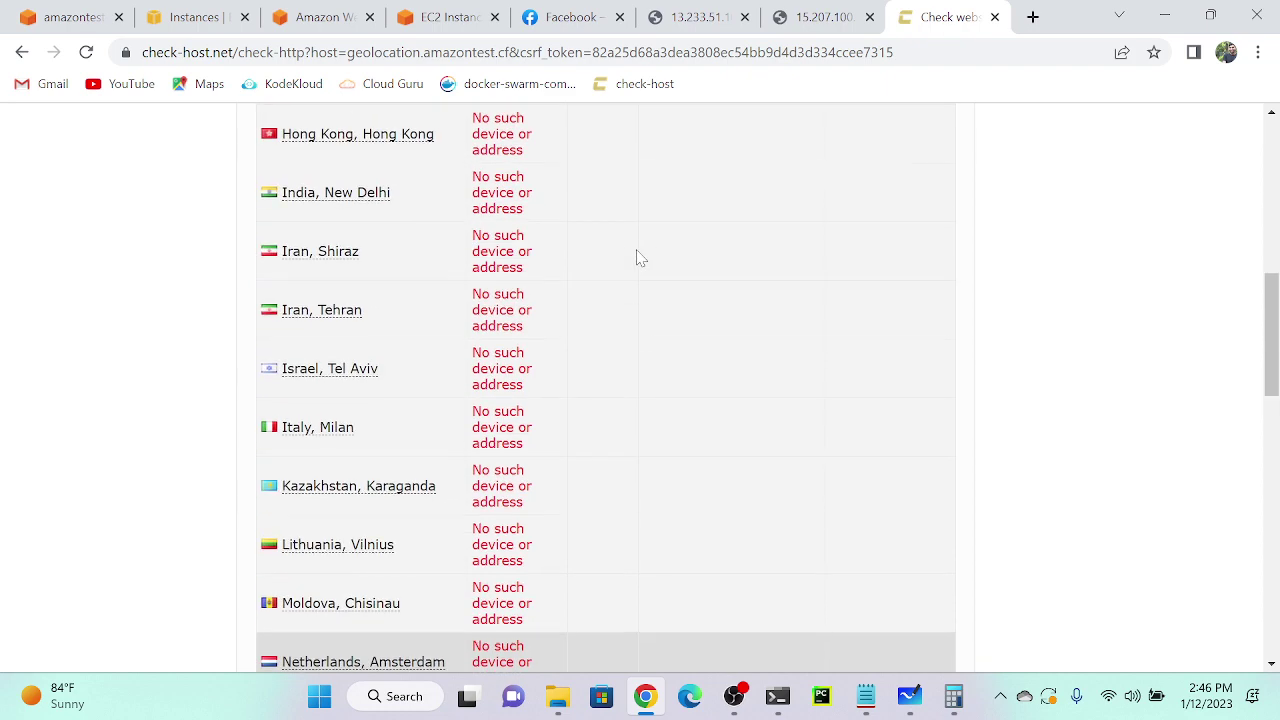
# Switch to the 12-route53 notes in Notepad and review the routing policy descriptions, including geolocation.
pyautogui.moveTo(903, 712)
pyautogui.moveTo(866, 700)
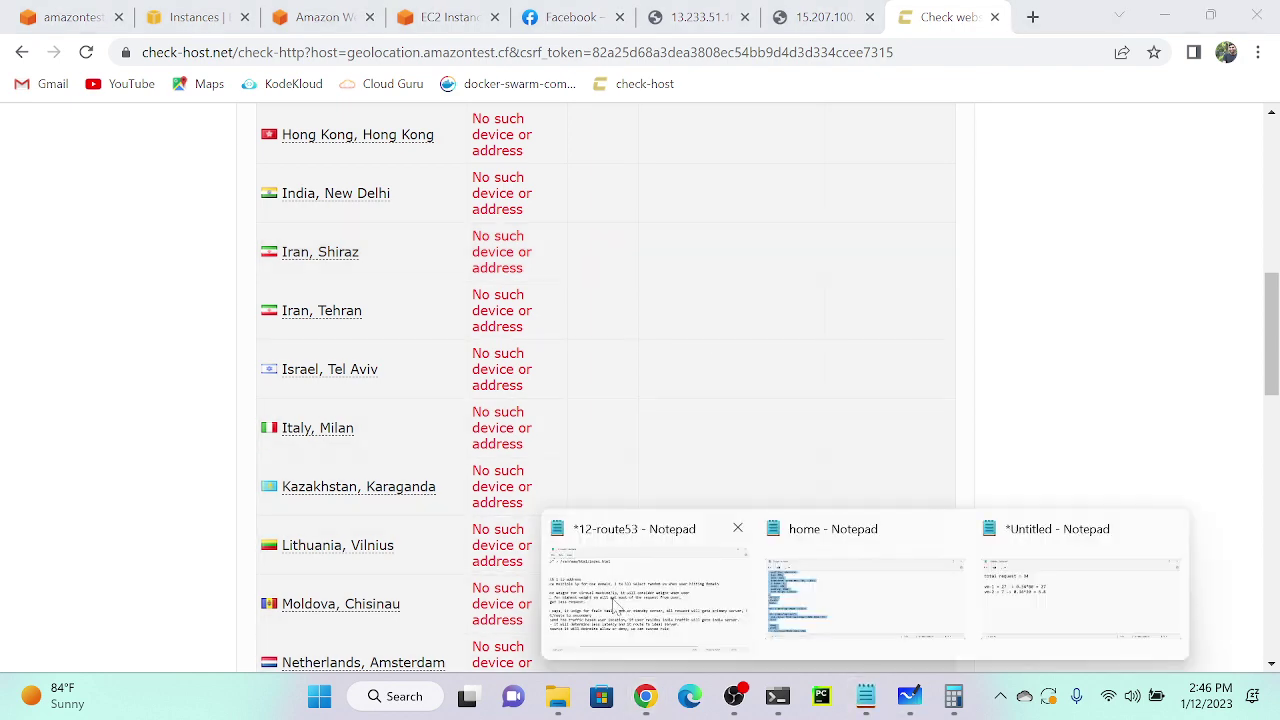
pyautogui.click(618, 605)
pyautogui.hscroll(-3, 640, 350)
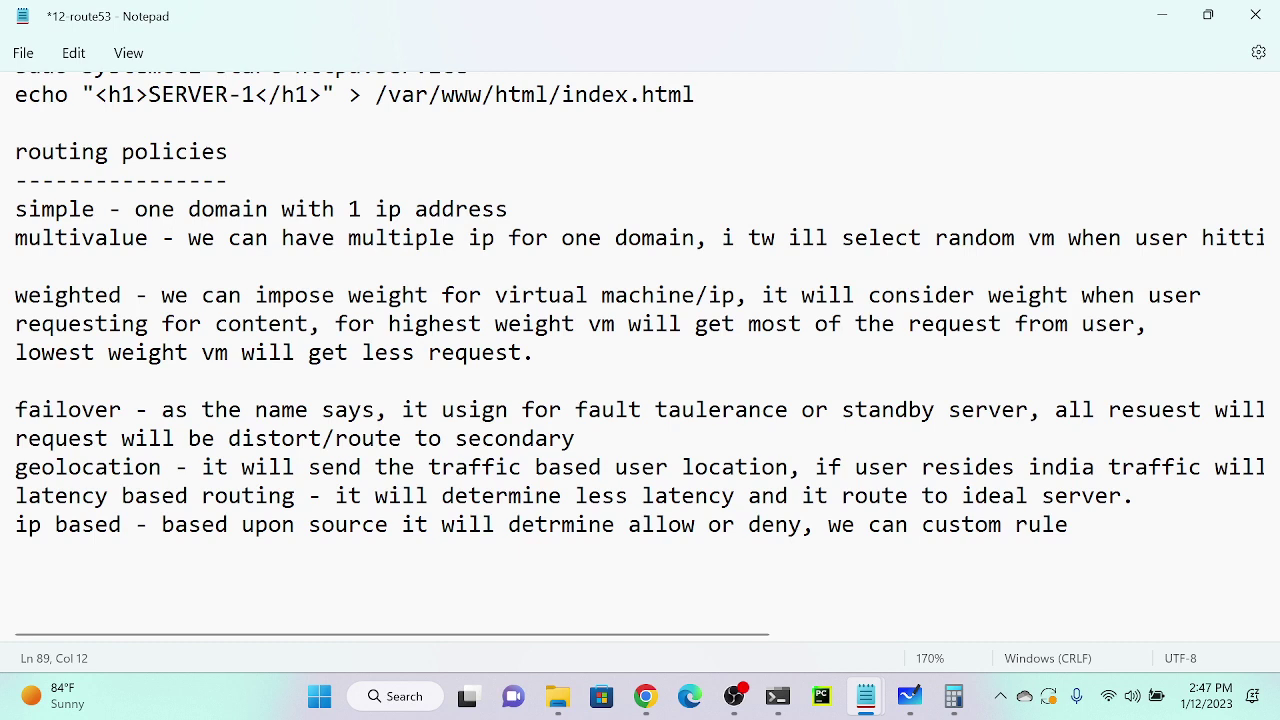
pyautogui.click(1160, 14)
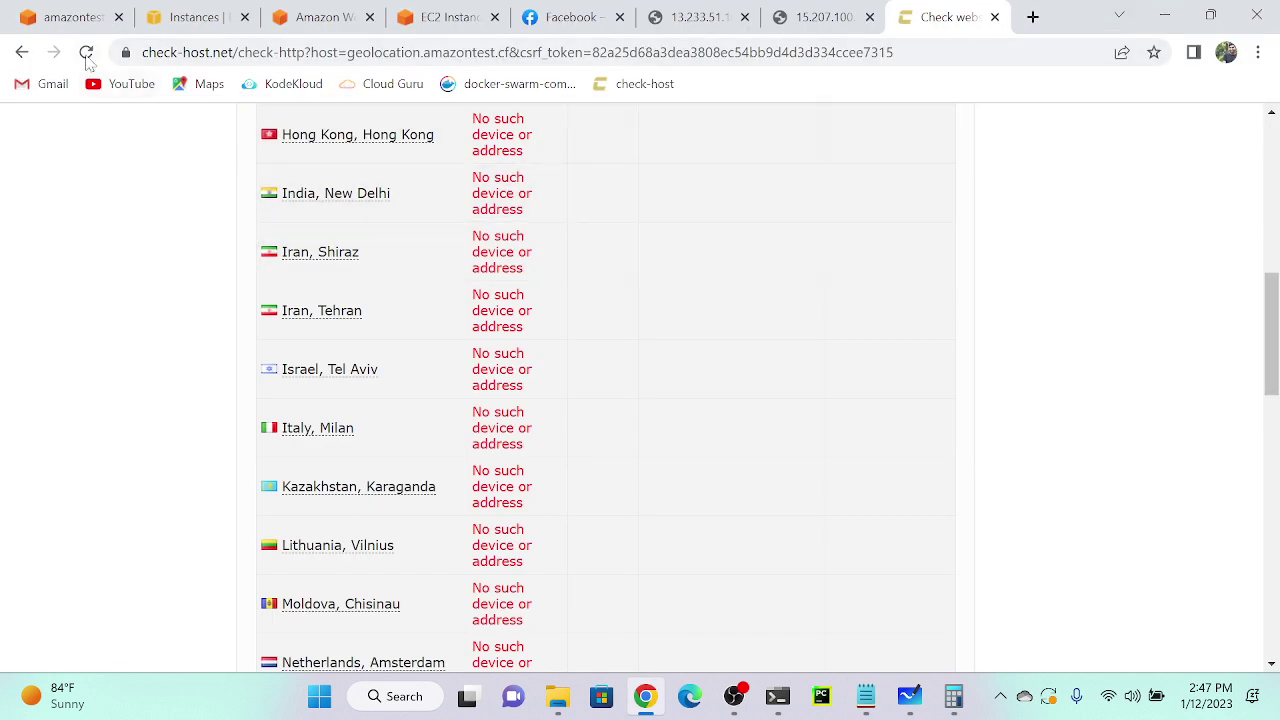
# Reload the check-host page and run the HTTP check on geolocation.amazontest.cf again.
pyautogui.click(86, 52)
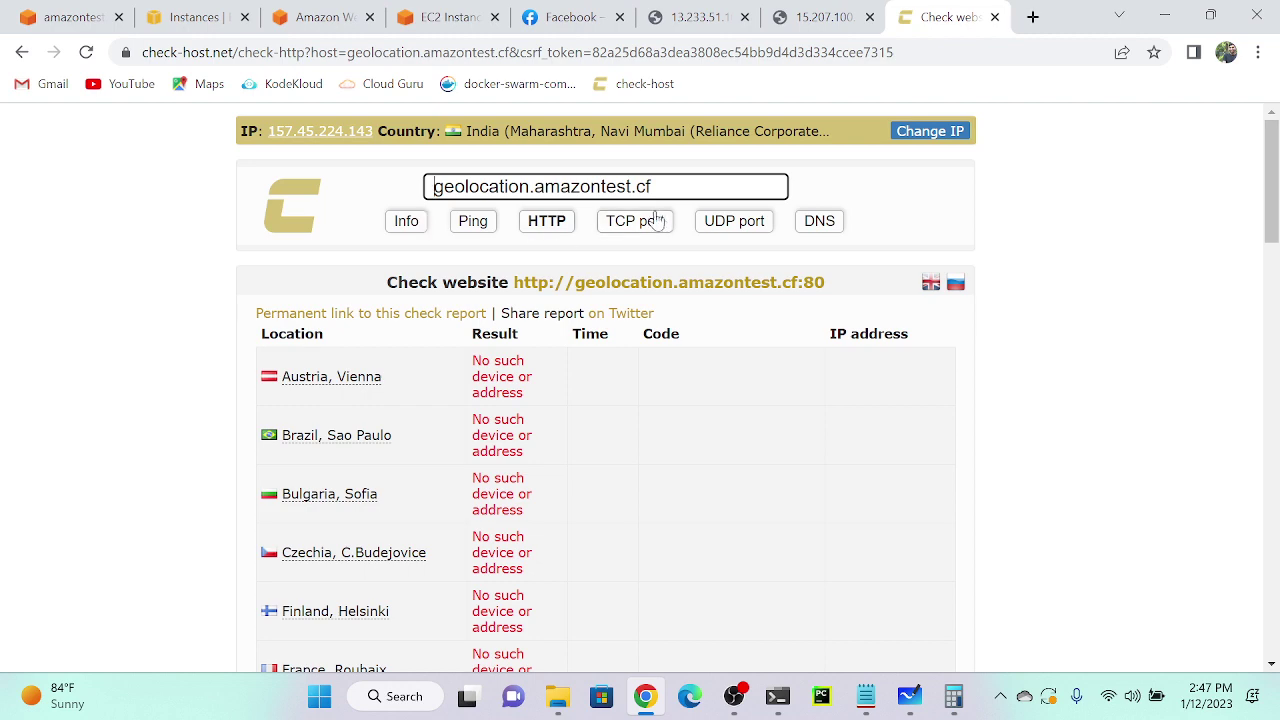
pyautogui.click(549, 220)
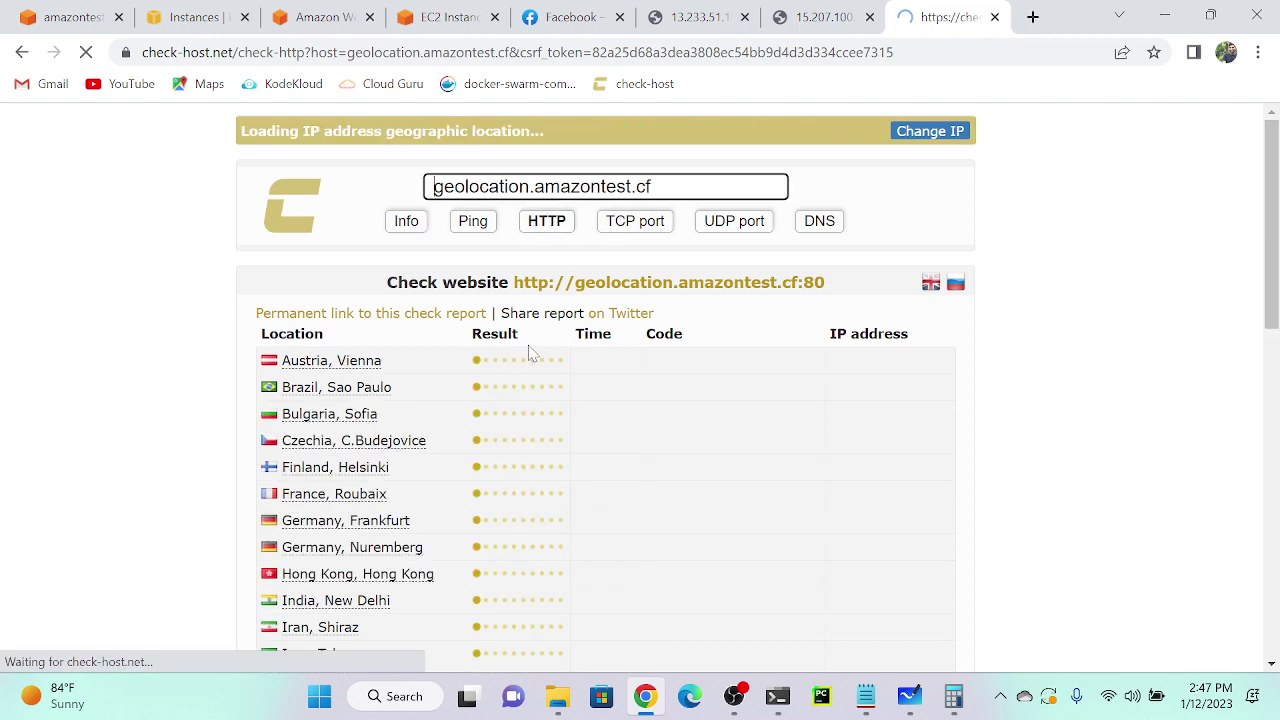
pyautogui.press('super+Tab')
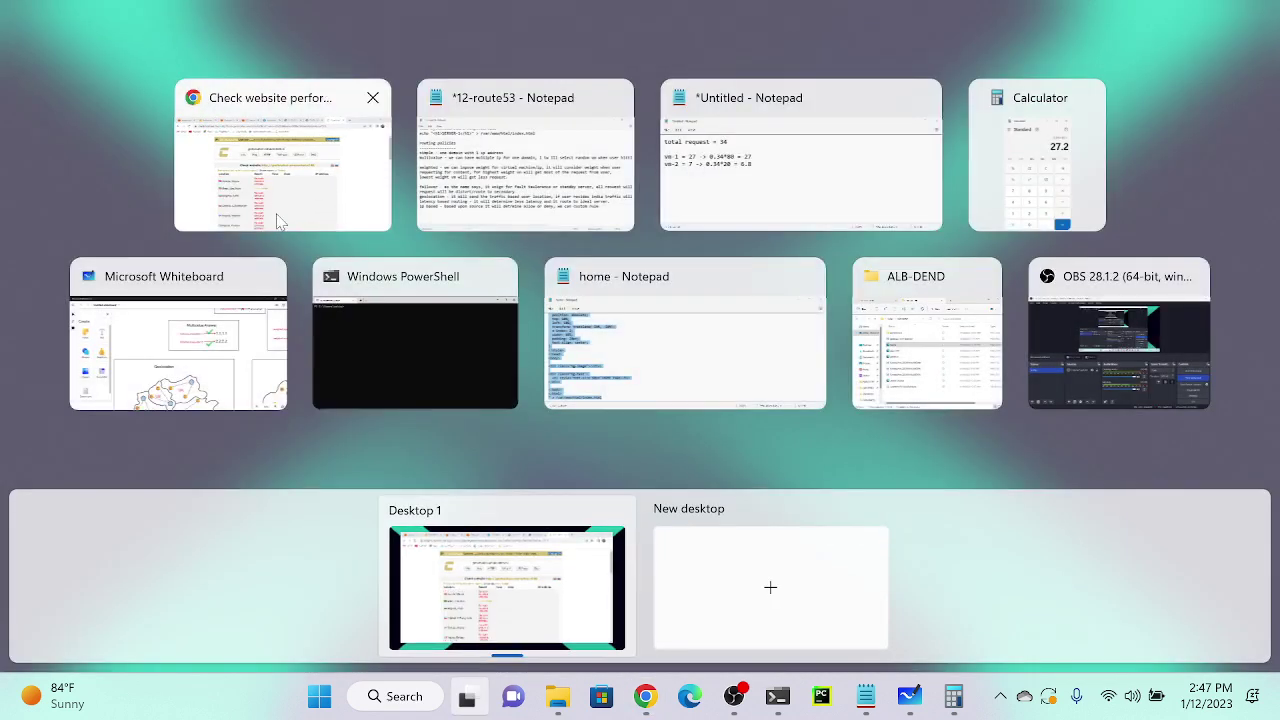
pyautogui.click(305, 230)
# Compare the result and IP address for India, New Delhi with the USA entries and the remaining countries.
pyautogui.scroll(-3, 654, 520)
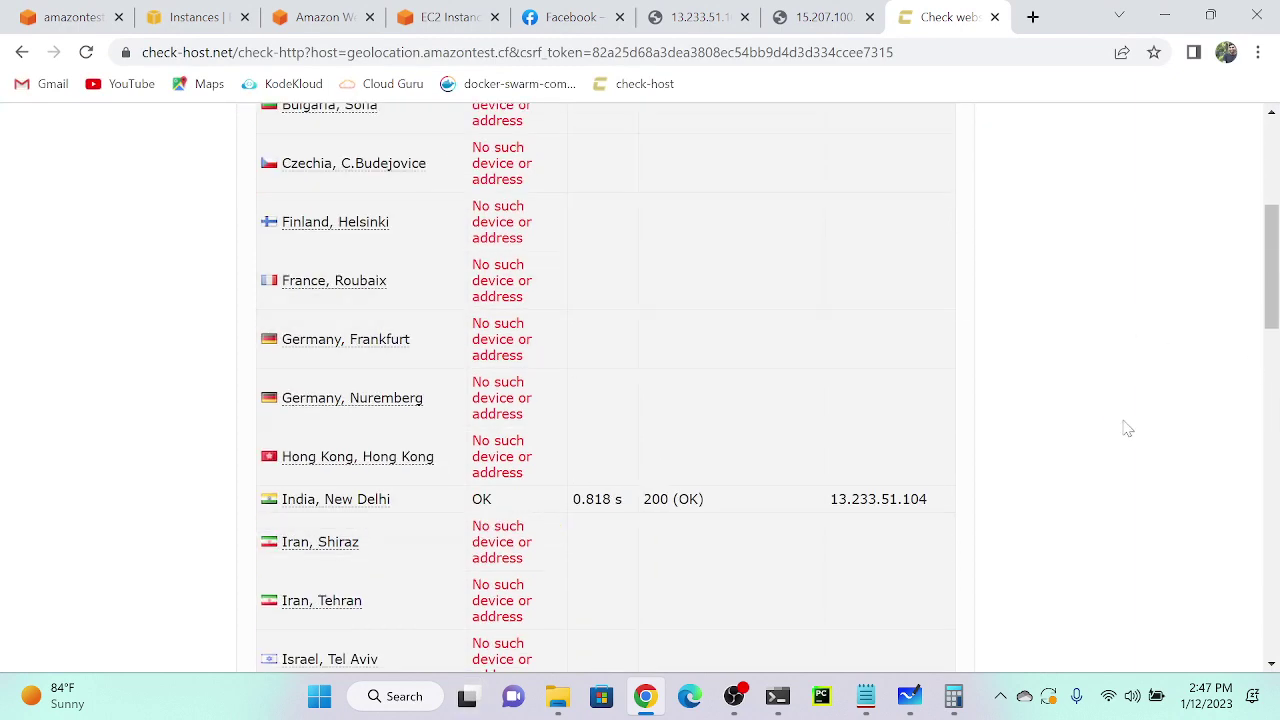
pyautogui.scroll(-2, 1128, 428)
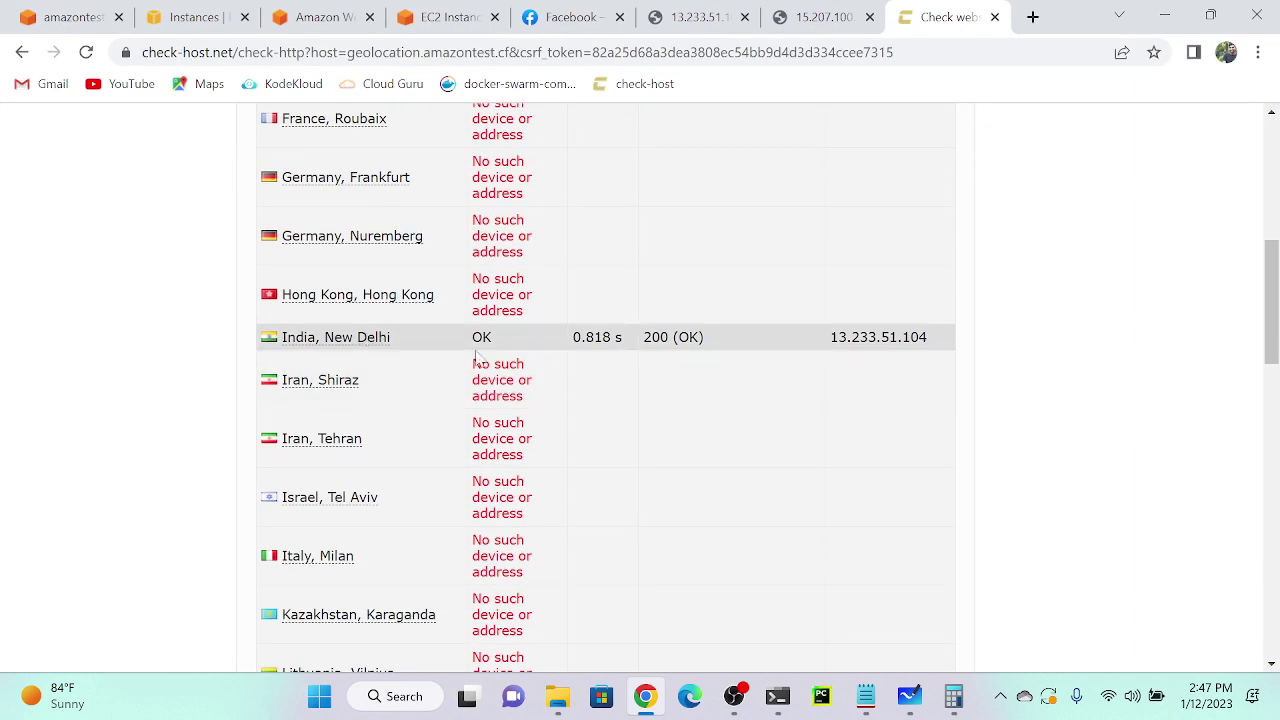
pyautogui.keyDown('ctrl'); pyautogui.scroll(5, 856, 390); pyautogui.keyUp('ctrl')
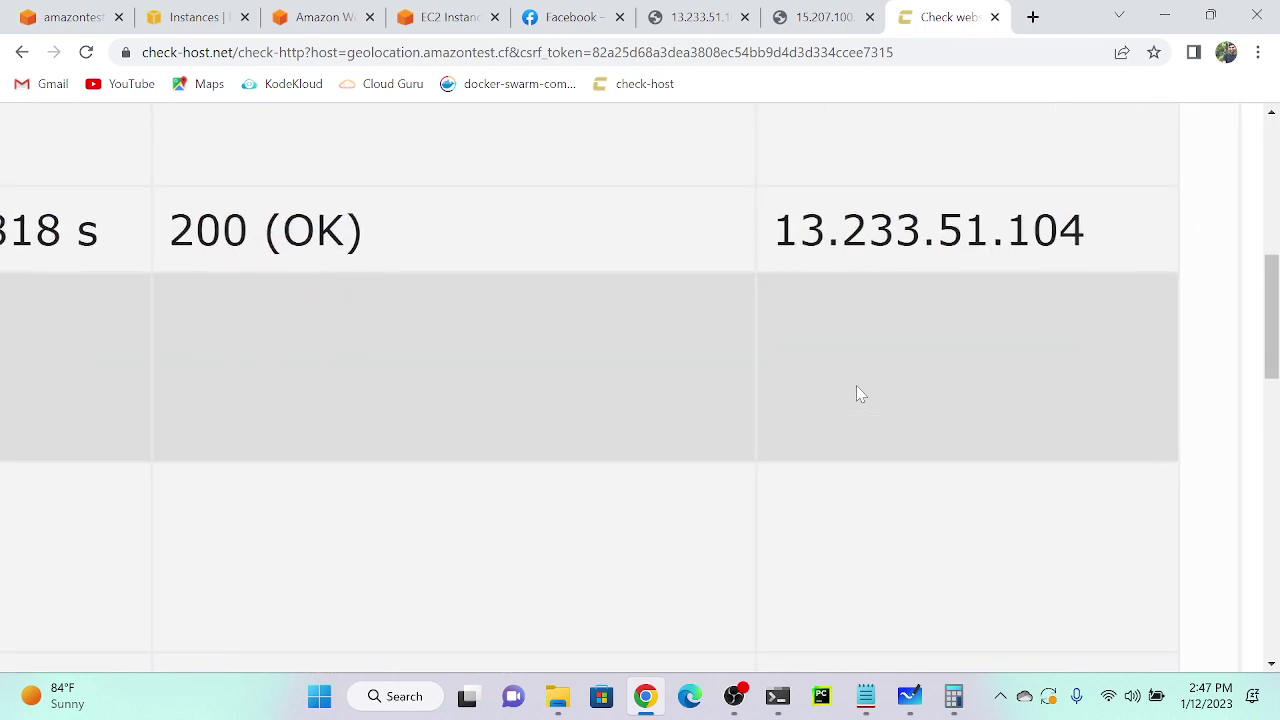
pyautogui.keyDown('ctrl'); pyautogui.scroll(-5, 860, 393); pyautogui.keyUp('ctrl')
pyautogui.scroll(-8, 860, 393)
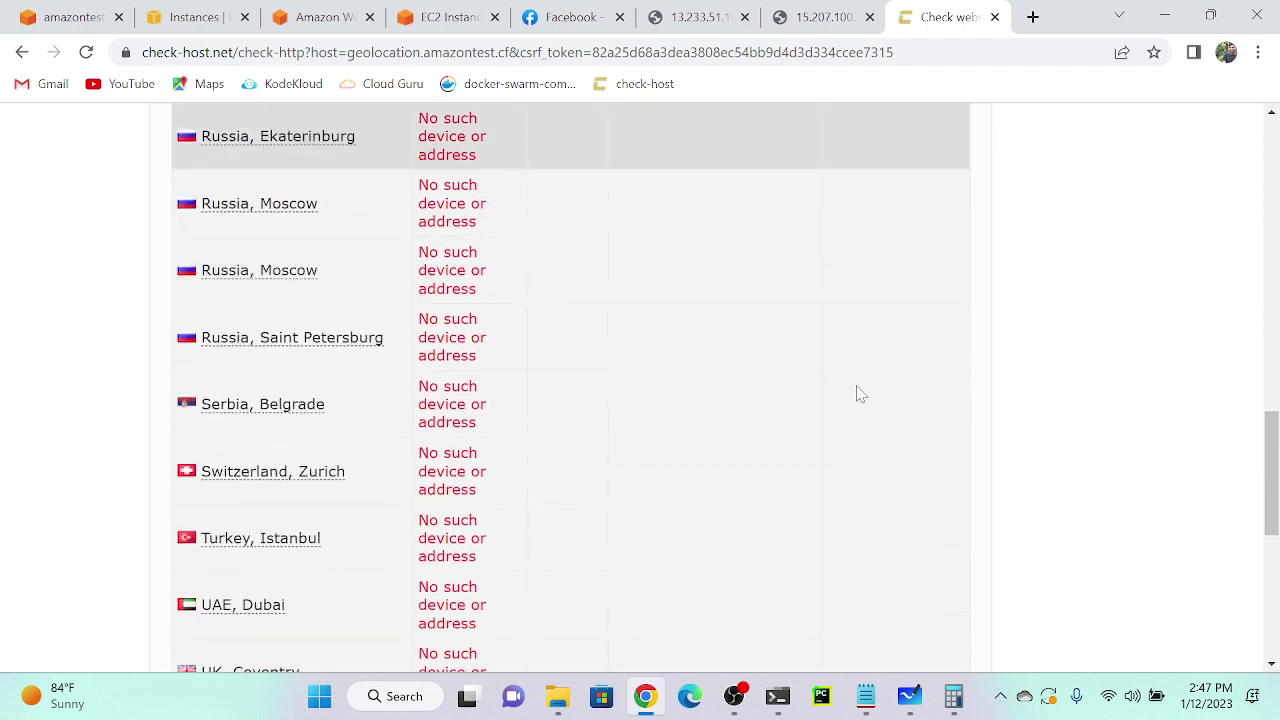
pyautogui.scroll(-6, 858, 393)
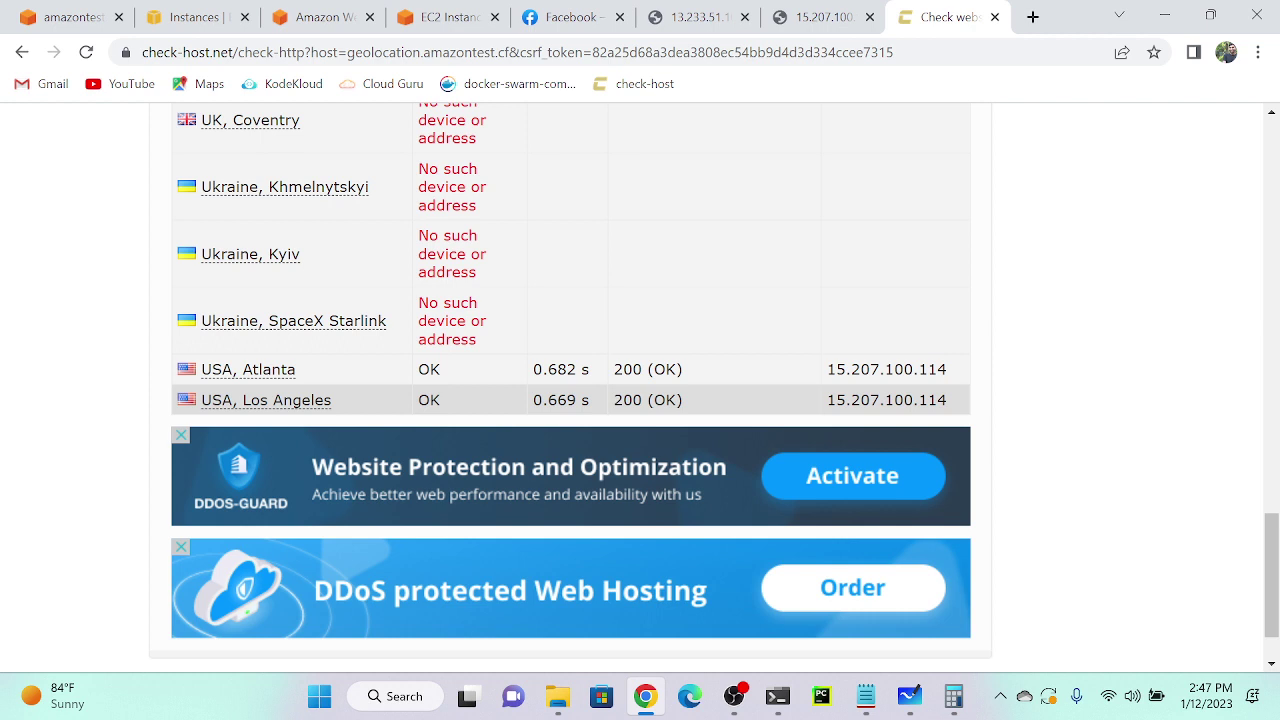
pyautogui.scroll(1, 932, 399)
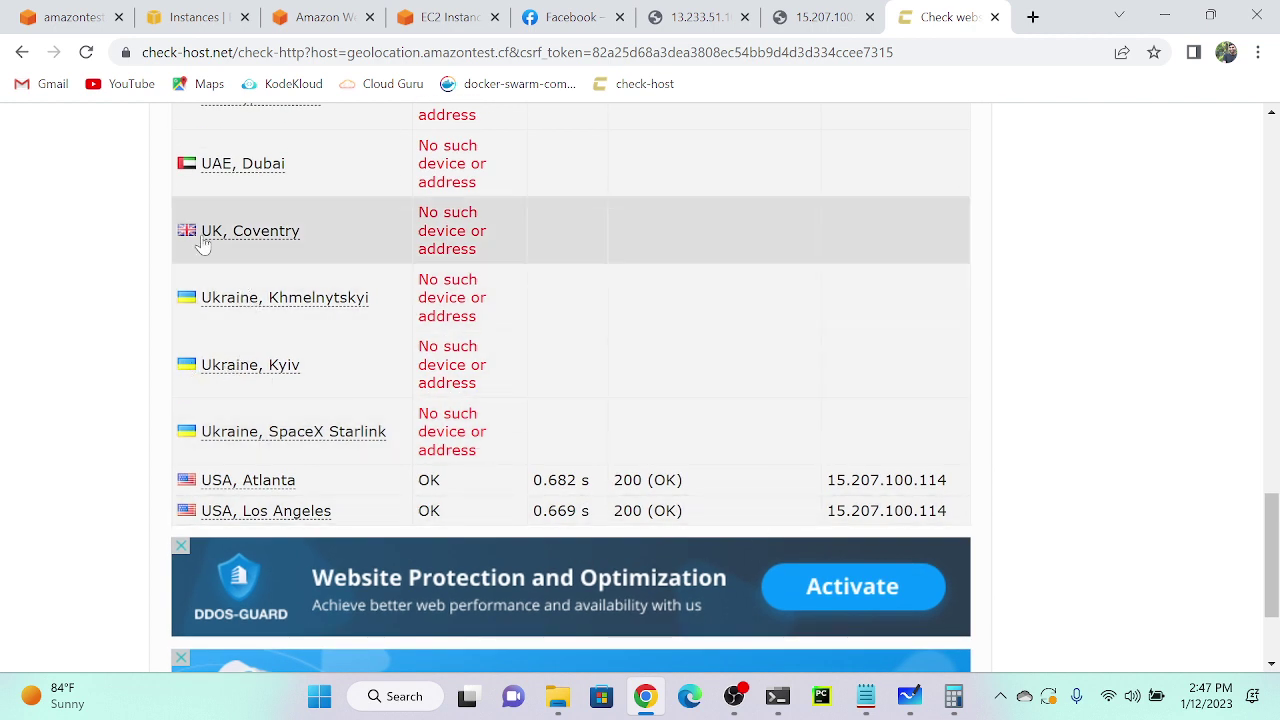
pyautogui.scroll(2, 210, 214)
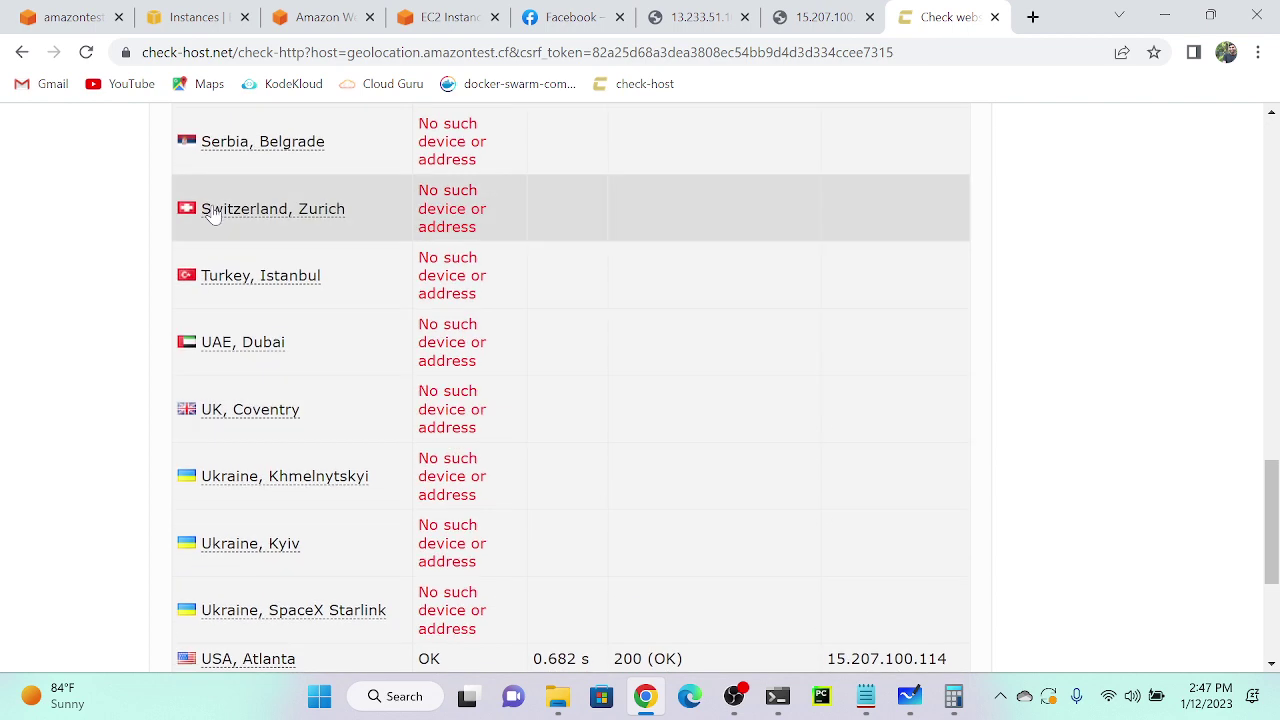
pyautogui.scroll(2, 212, 214)
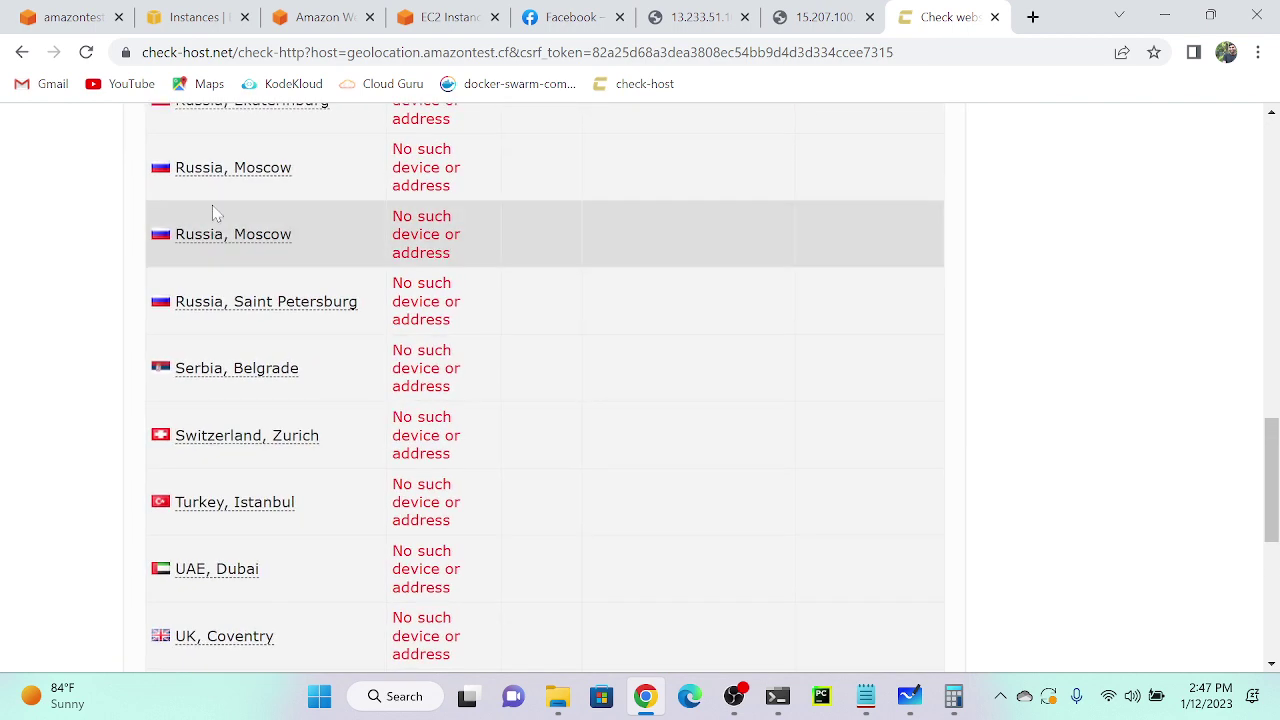
pyautogui.scroll(6, 212, 205)
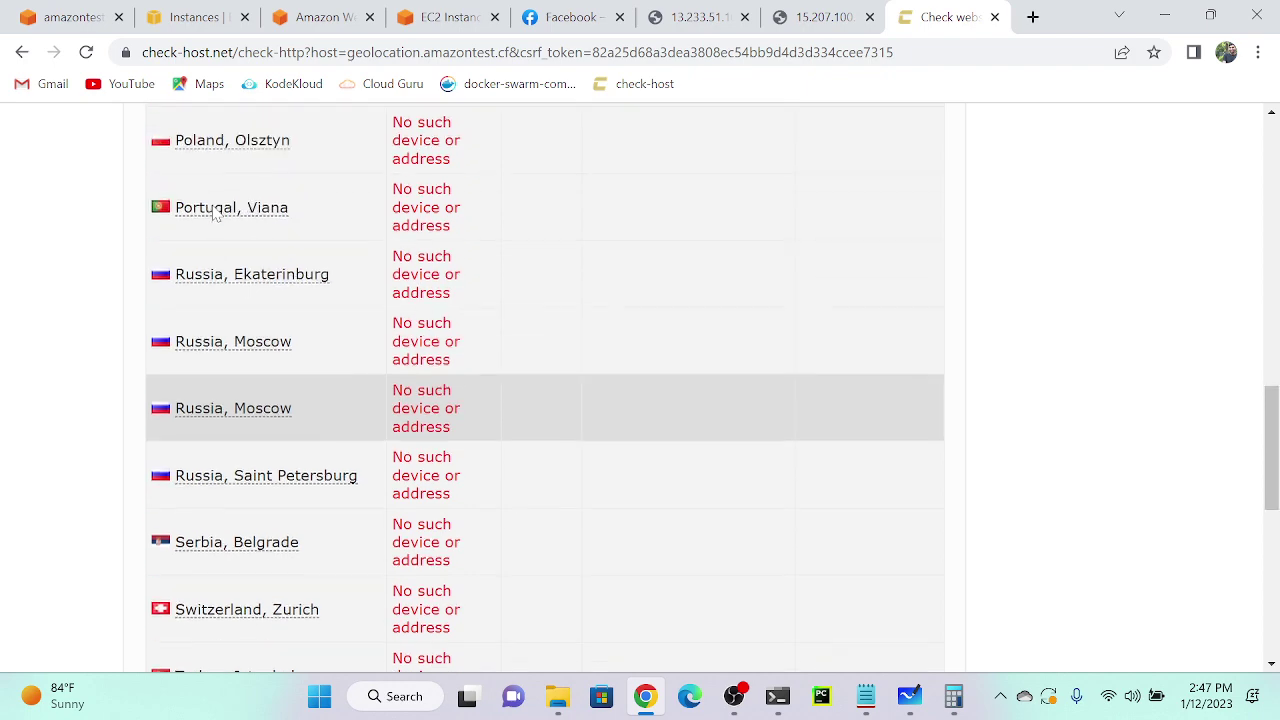
pyautogui.scroll(4, 283, 275)
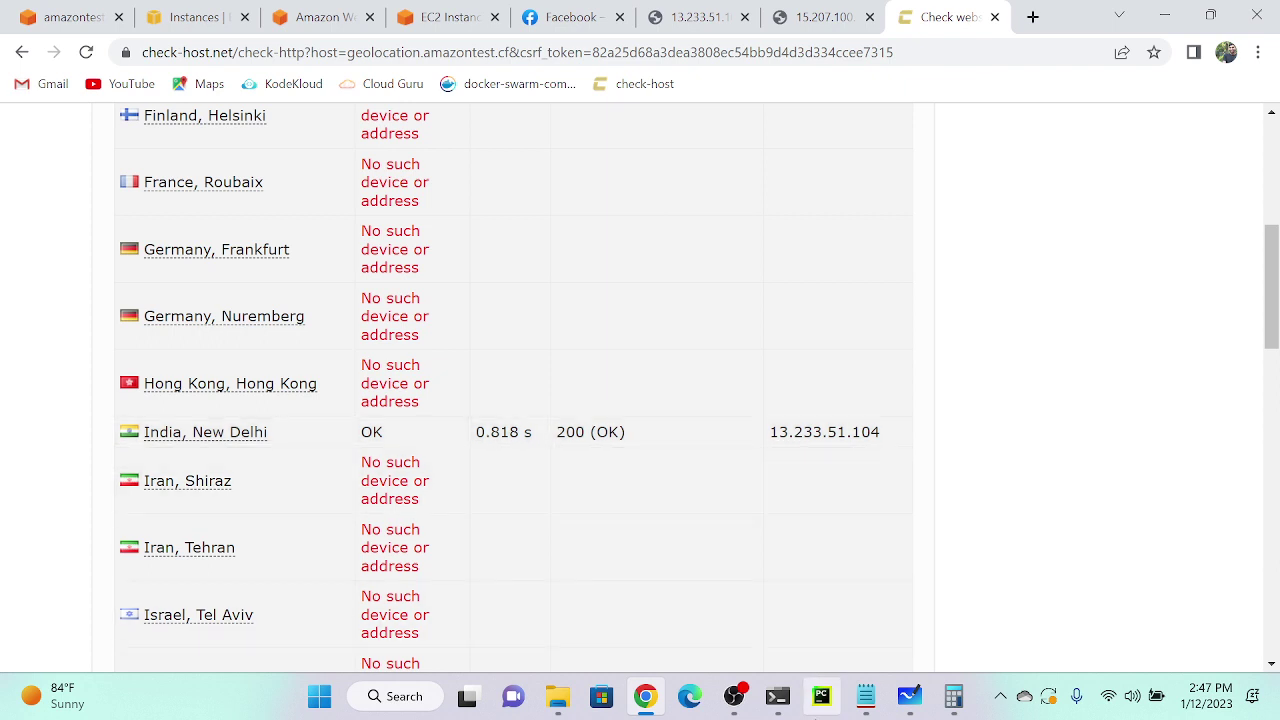
# Revisit the 12-route53 notes in Notepad, and examine the Geolocation diagram's country regions in Microsoft Whiteboard.
pyautogui.moveTo(866, 696)
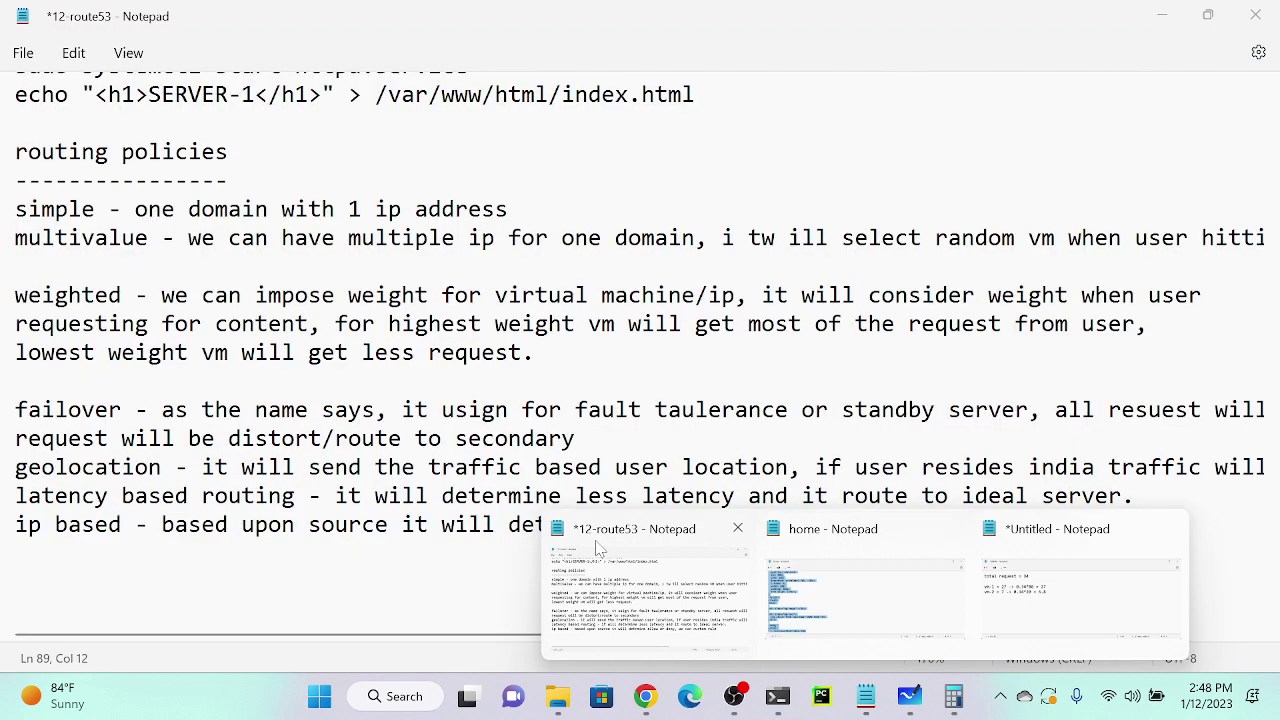
pyautogui.click(598, 548)
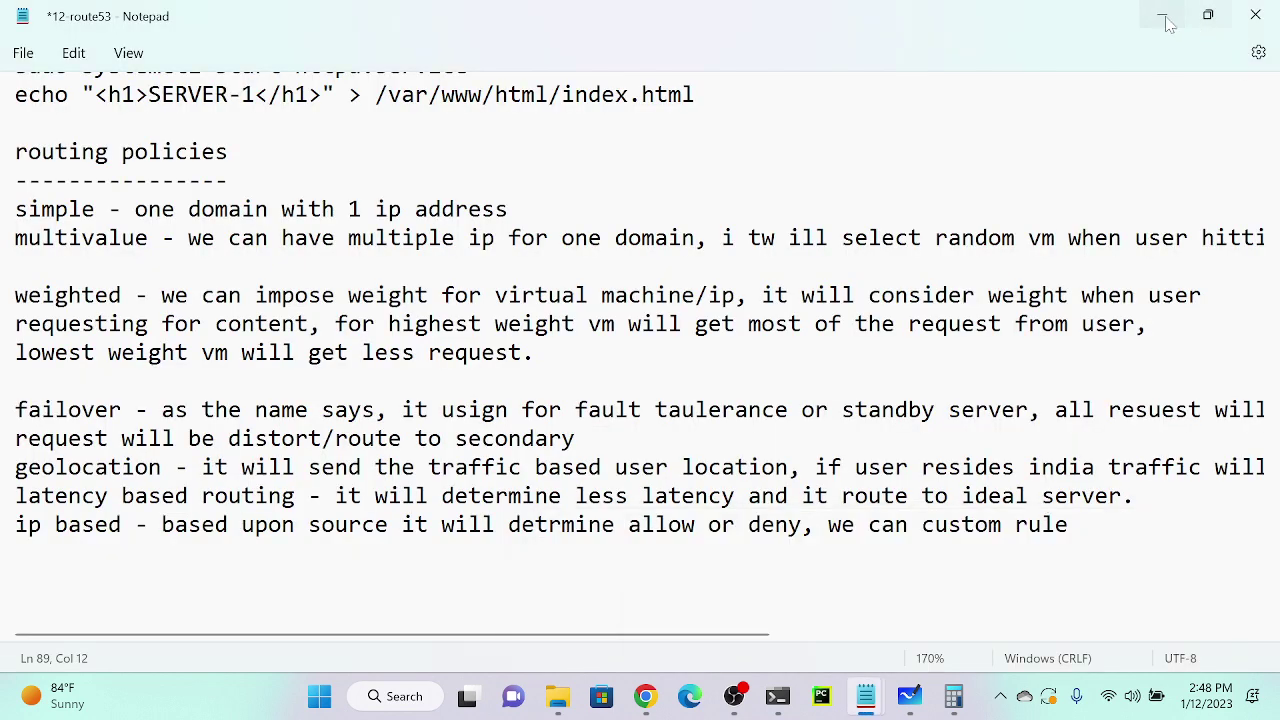
pyautogui.click(912, 705)
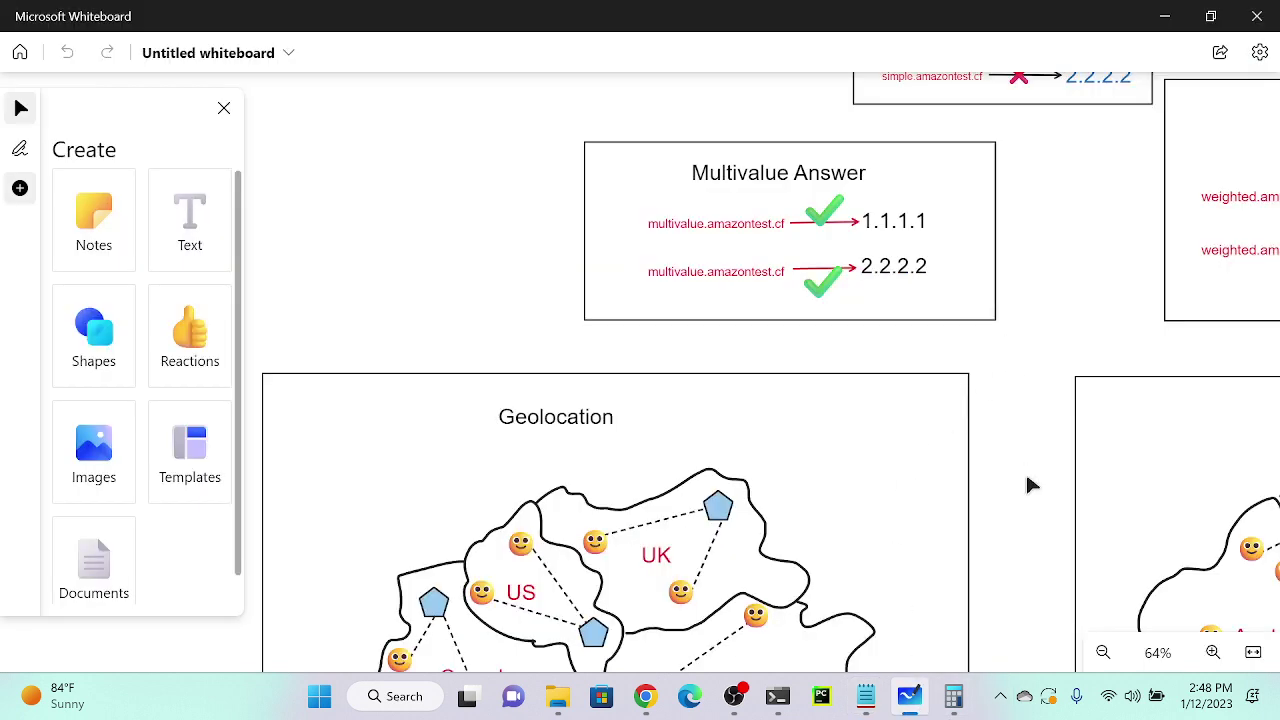
pyautogui.moveTo(1032, 485); pyautogui.dragTo(1043, 91)
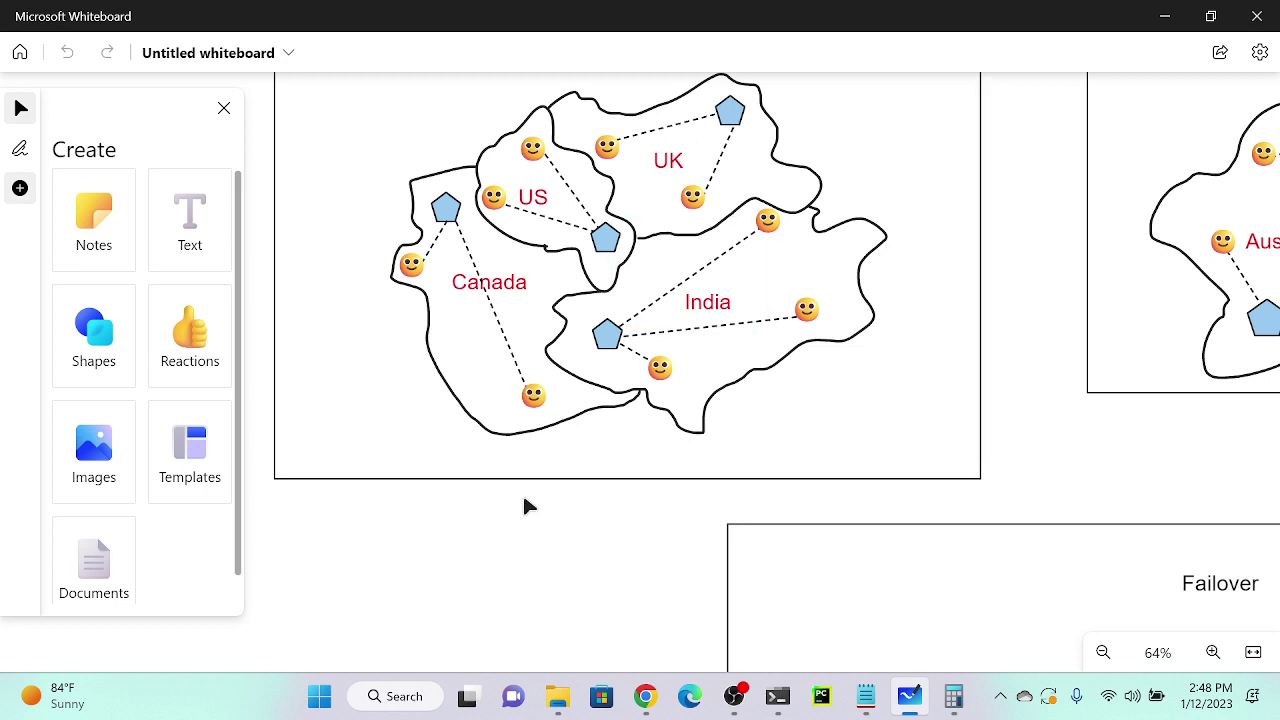
pyautogui.moveTo(593, 567); pyautogui.dragTo(597, 680)
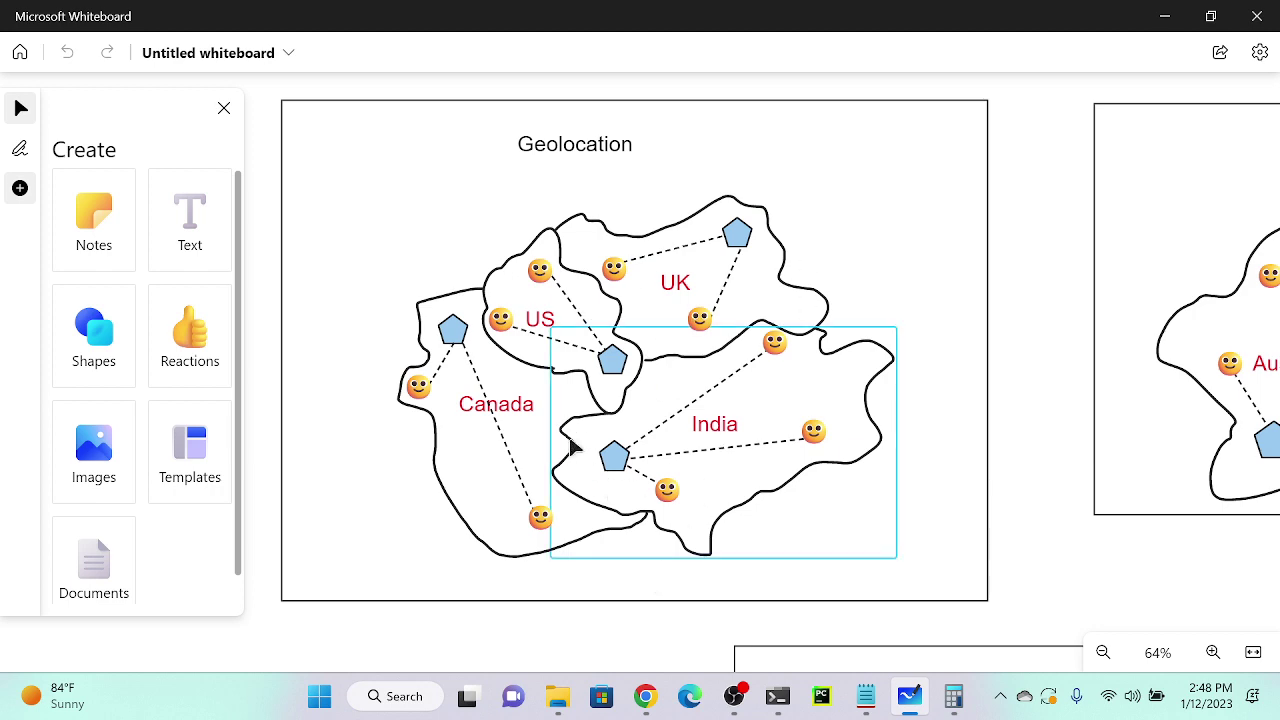
pyautogui.scroll(3, 572, 448)
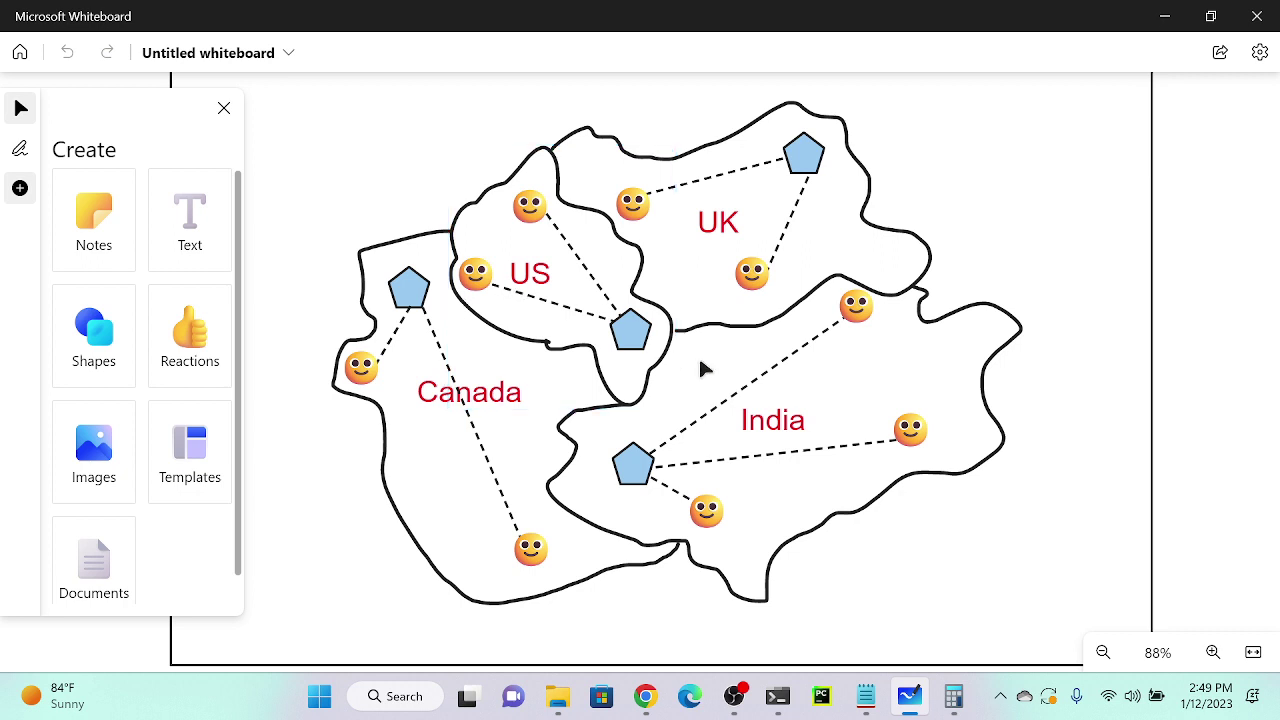
# Examine the Latency diagram on the whiteboard, including the users near the US and Australia border and the servers they connect to.
pyautogui.moveTo(1175, 393); pyautogui.dragTo(323, 543)
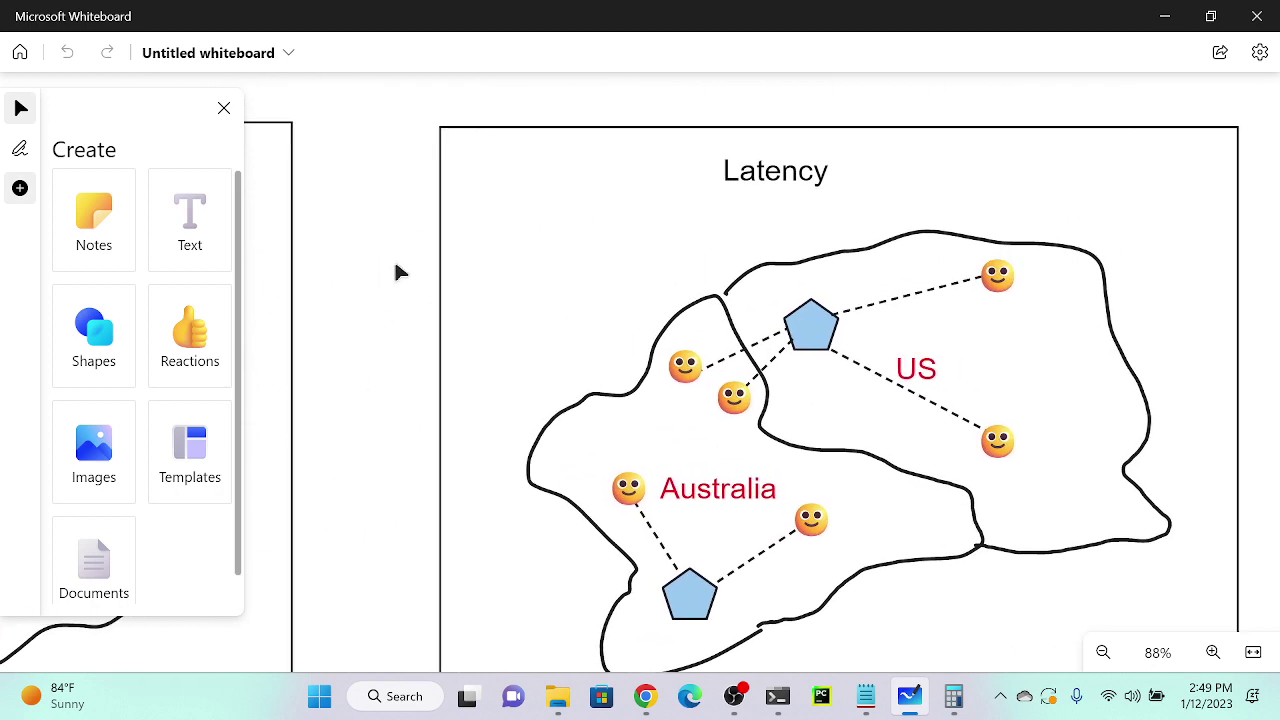
pyautogui.moveTo(397, 272); pyautogui.dragTo(340, 221)
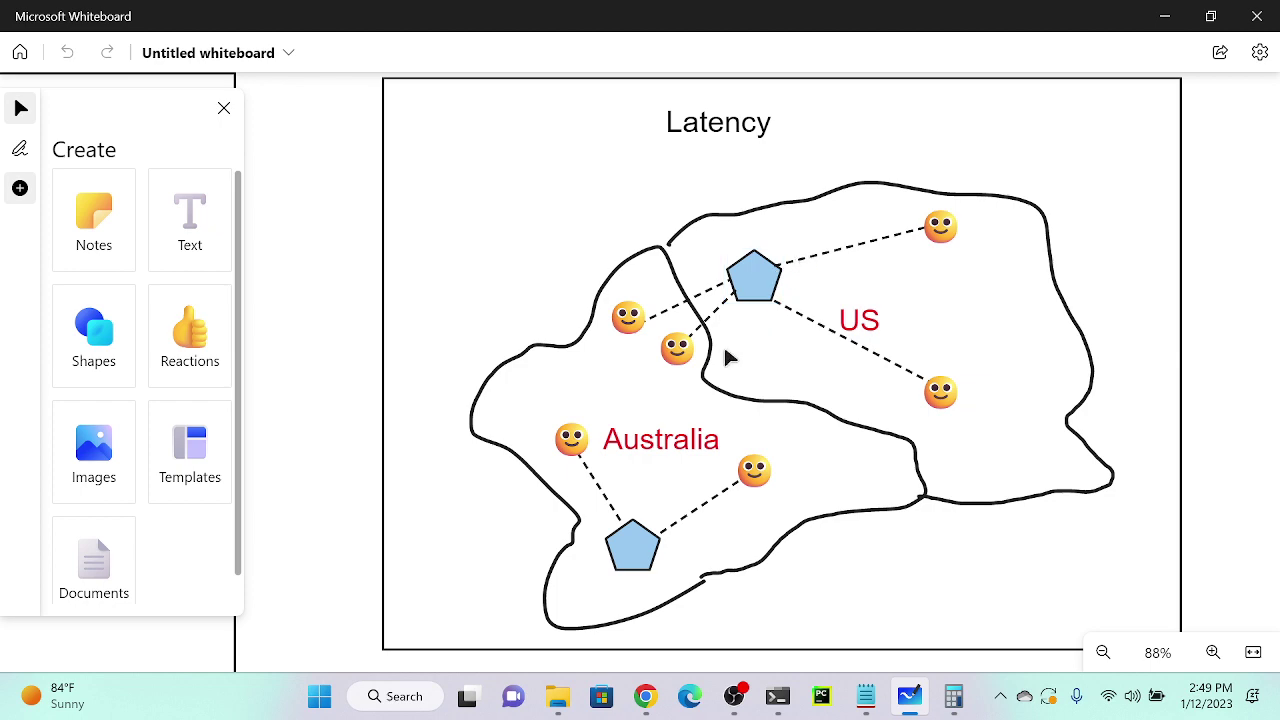
pyautogui.scroll(5, 727, 357)
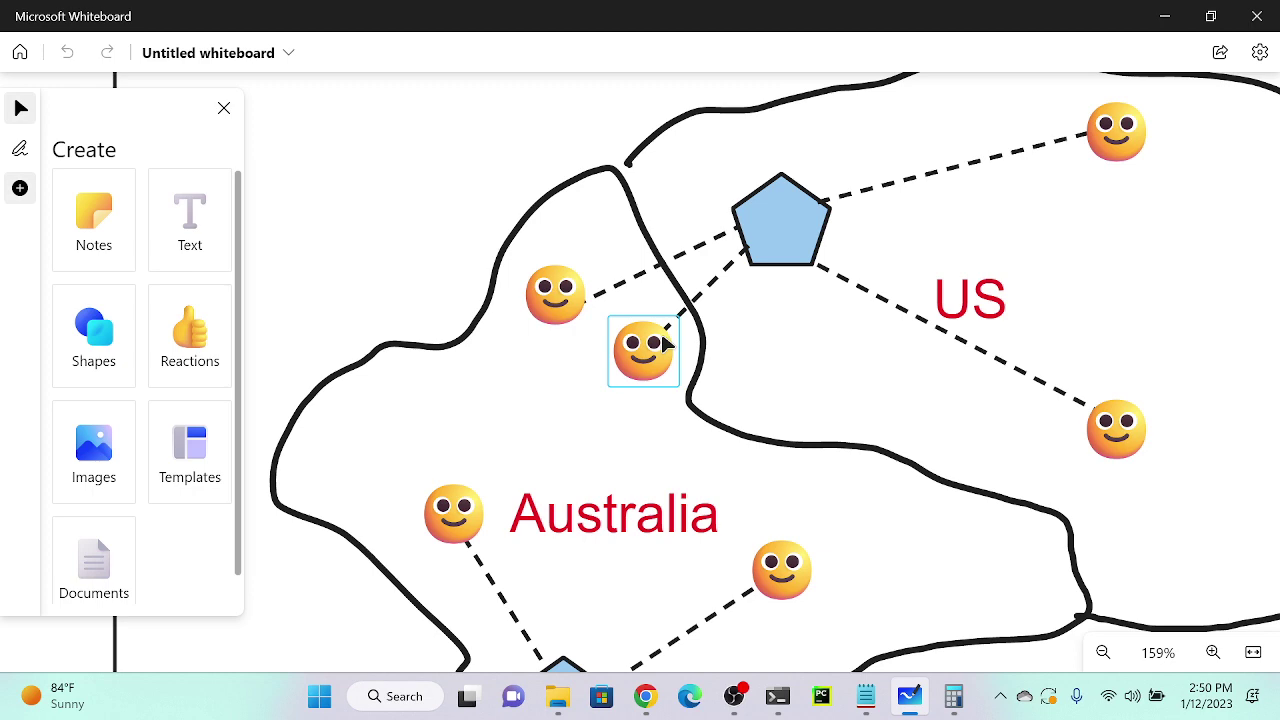
pyautogui.scroll(-8, 668, 343)
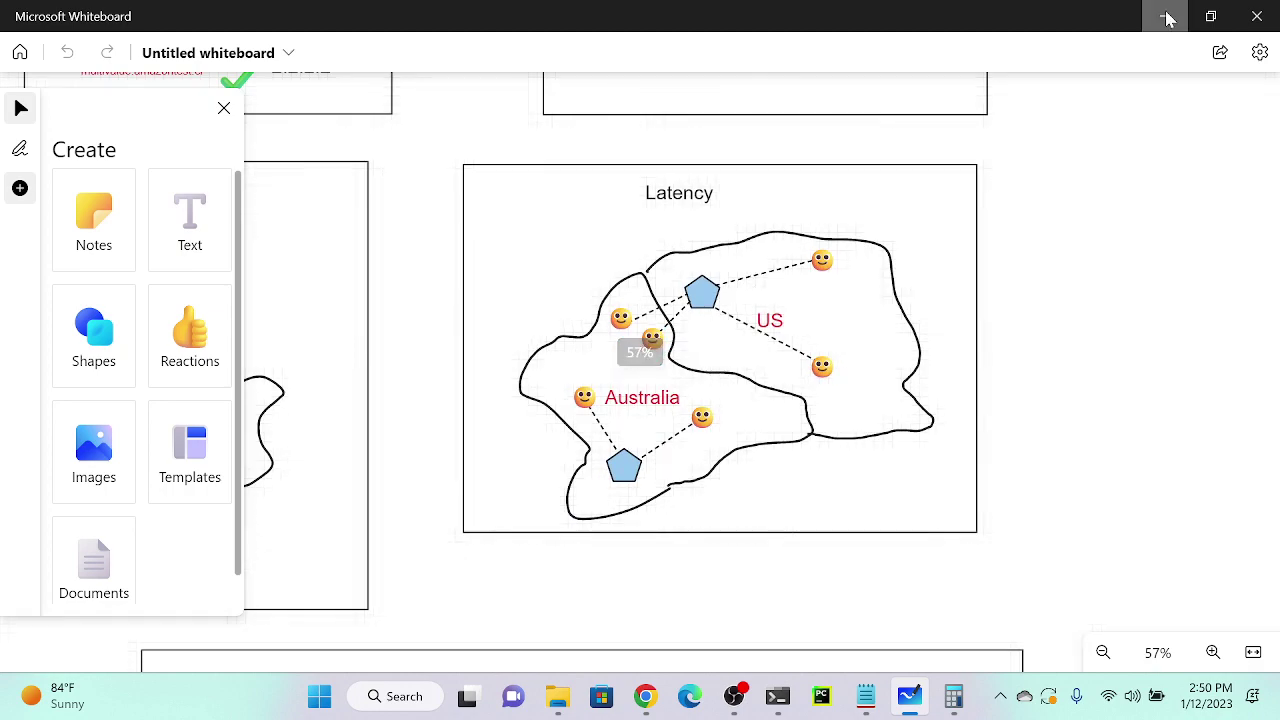
# Switch to the EC2 Instances page in Chrome and copy the public IPv4 address of vm-1.
pyautogui.click(1167, 17)
pyautogui.click(1155, 20)
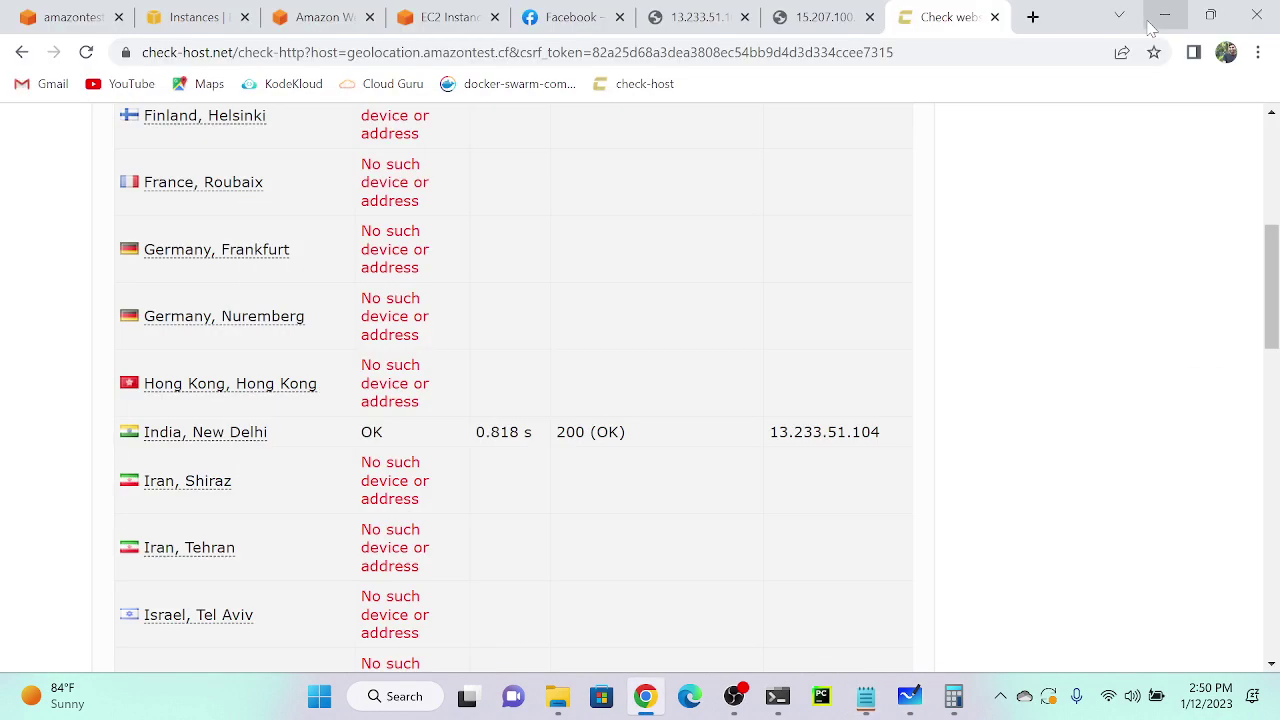
pyautogui.click(195, 17)
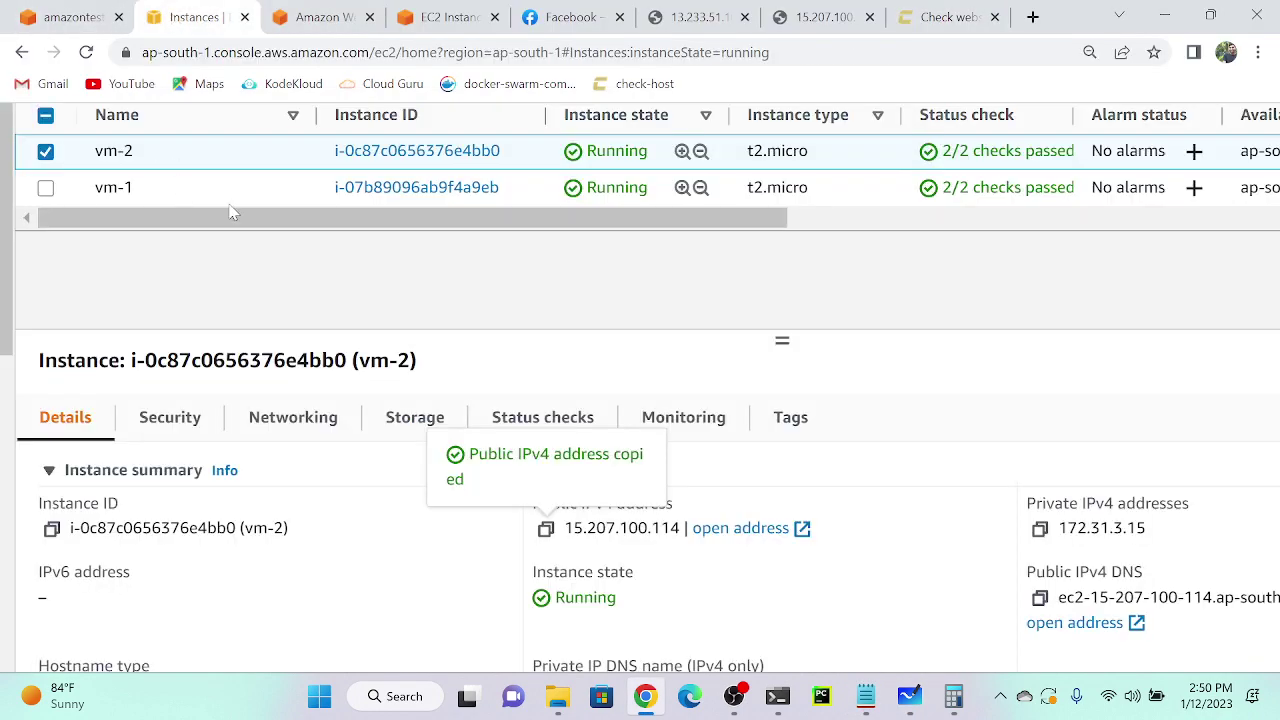
pyautogui.click(145, 187)
pyautogui.click(545, 532)
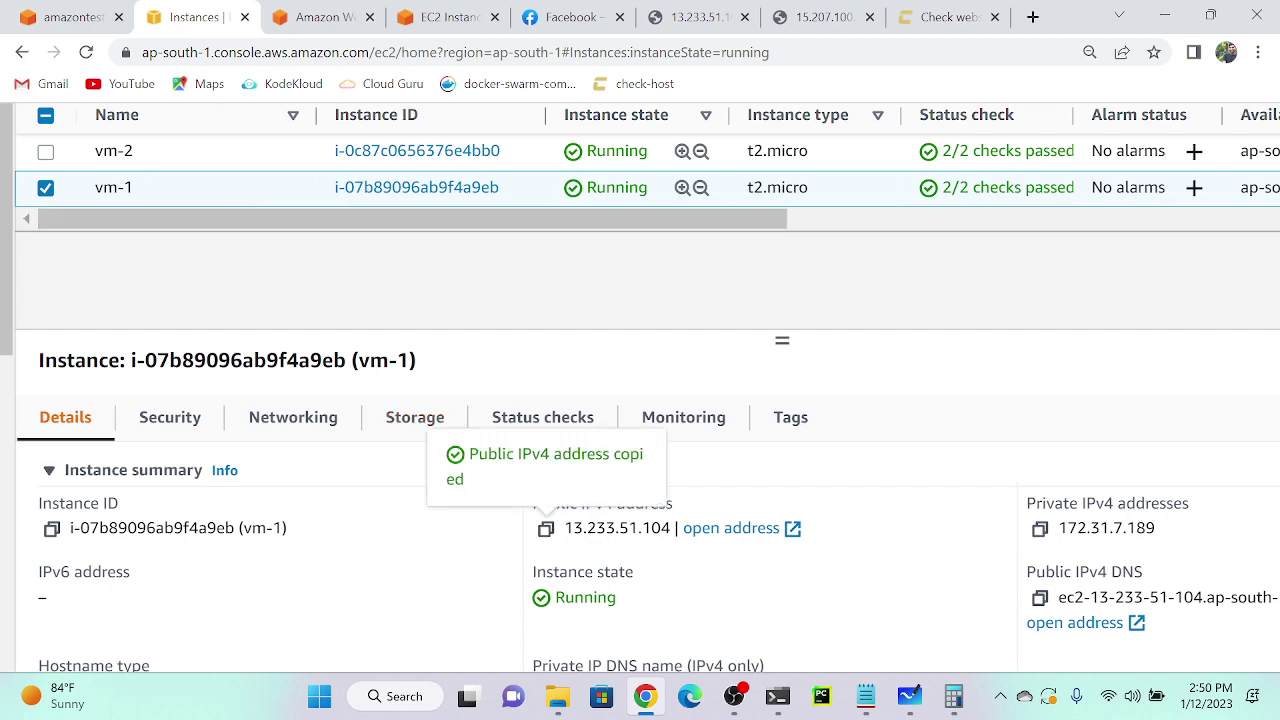
# Start a new record in the amazontest.cf hosted zone with the record name latency.
pyautogui.click(72, 17)
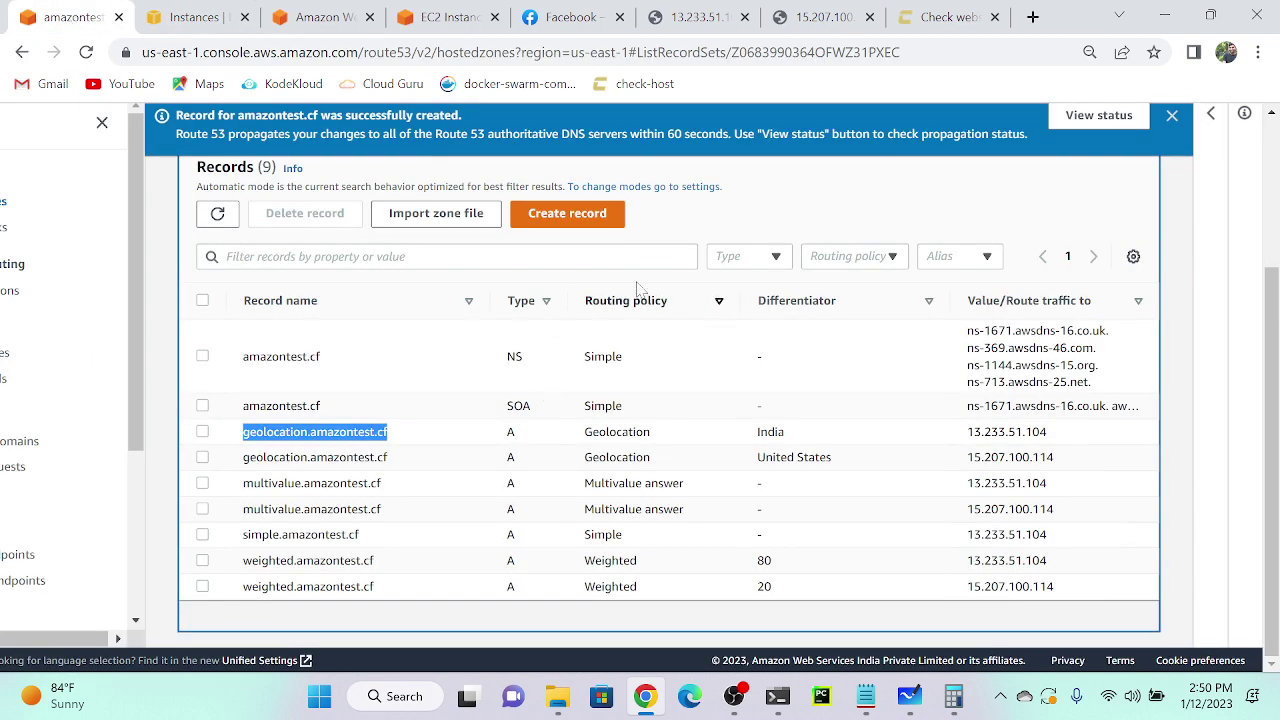
pyautogui.click(552, 232)
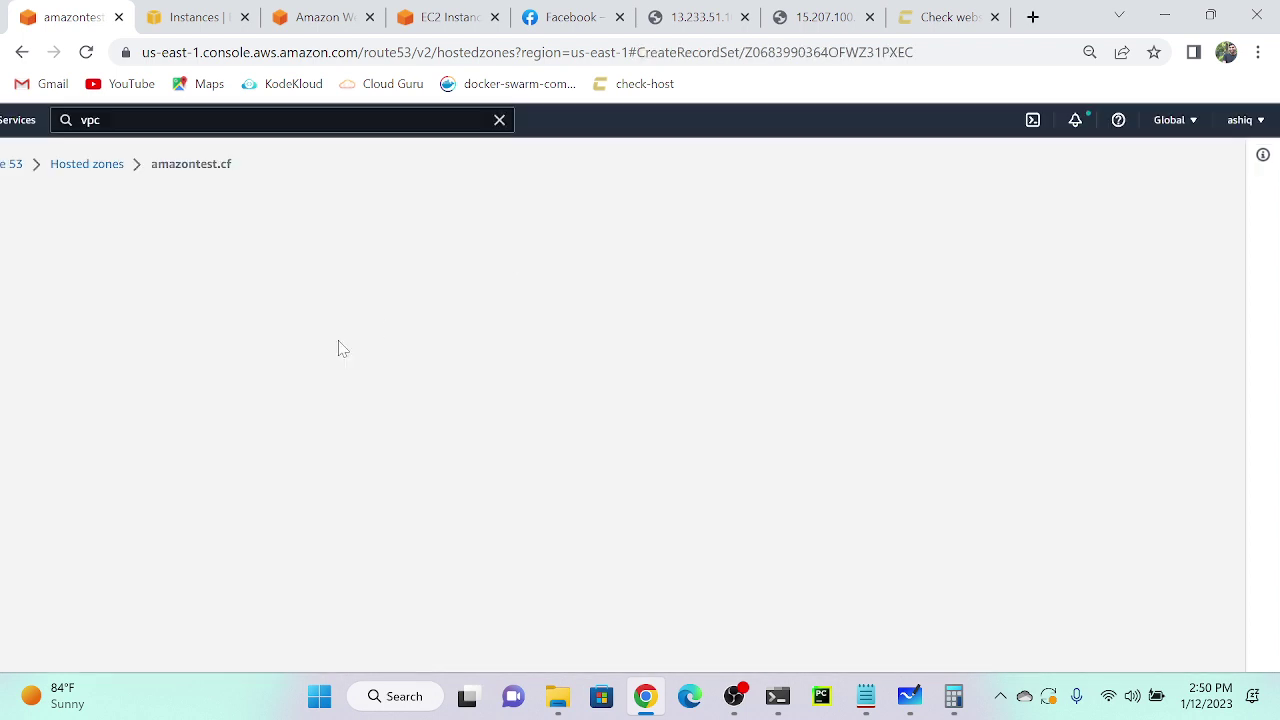
pyautogui.hotkey('ctrl', '+')
pyautogui.hotkey('ctrl', '+')
pyautogui.hotkey('ctrl', '+')
pyautogui.hotkey('ctrl', '+')
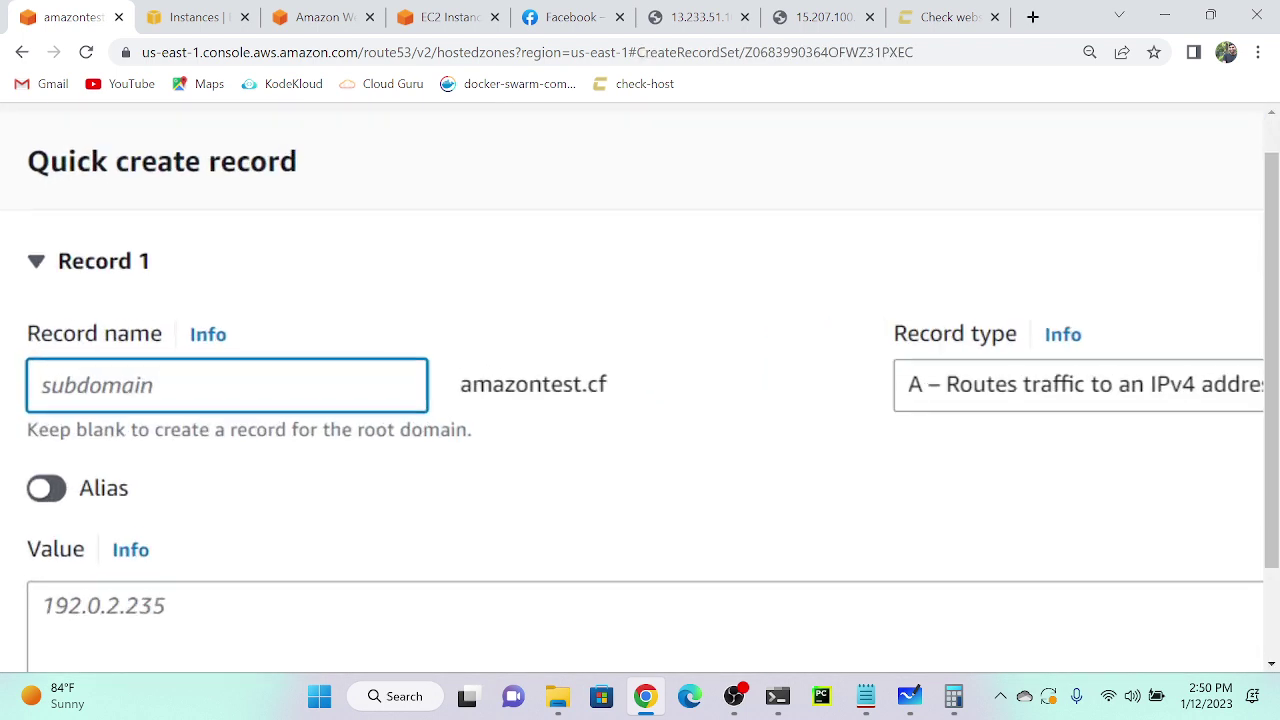
pyautogui.write('latency')
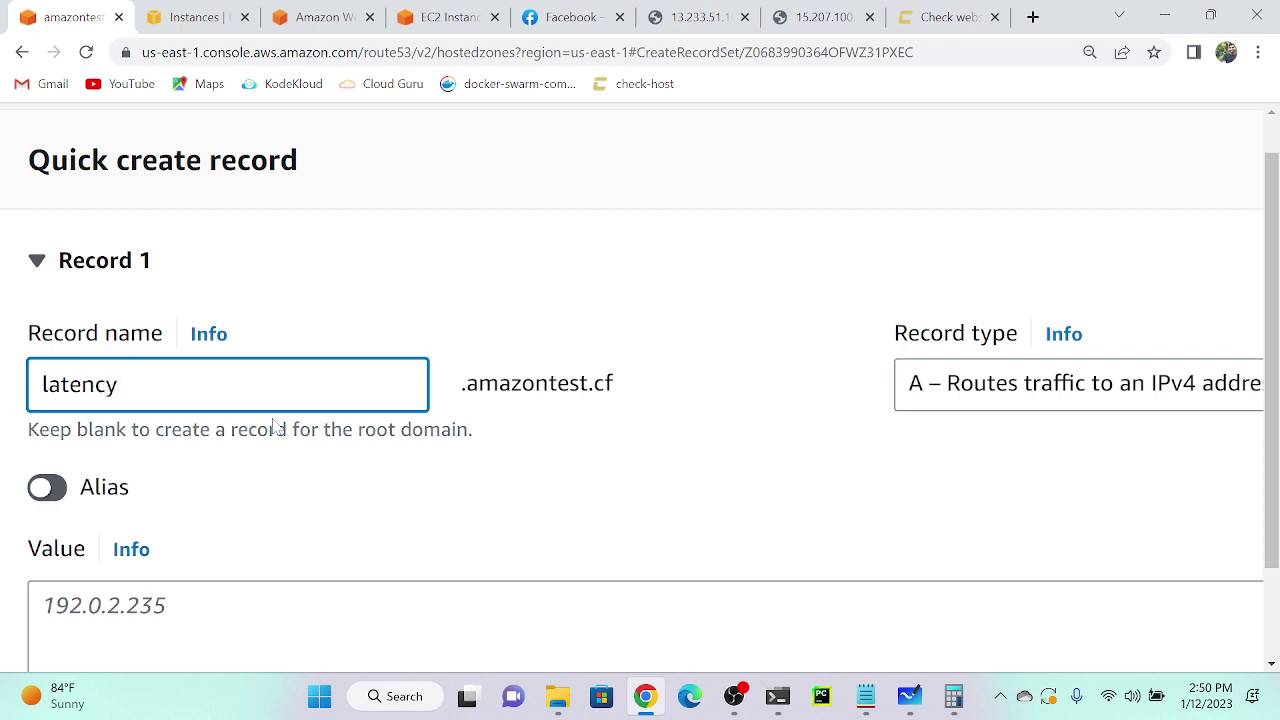
# Paste vm-1's address 13.233.51.104 as the value of the latency record.
pyautogui.scroll(-3, 275, 427)
pyautogui.click(274, 426)
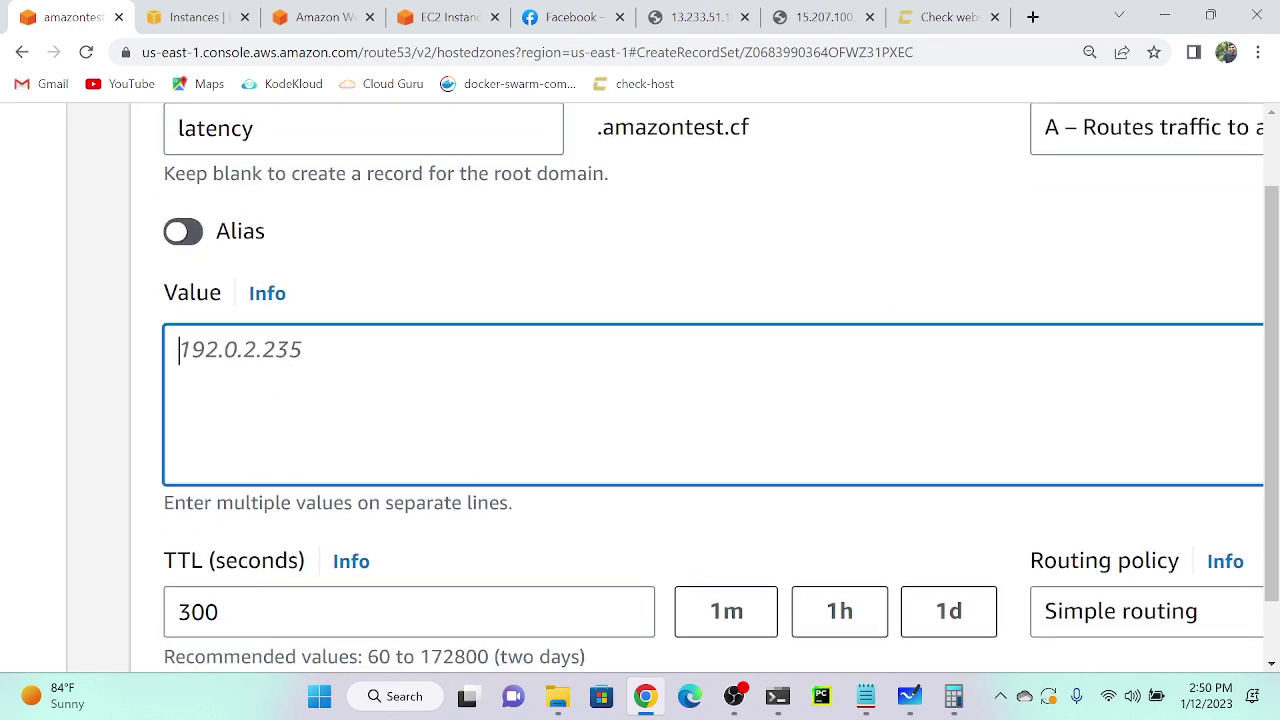
pyautogui.hotkey('ctrl', 'v')
pyautogui.hotkey('ctrl', '0')
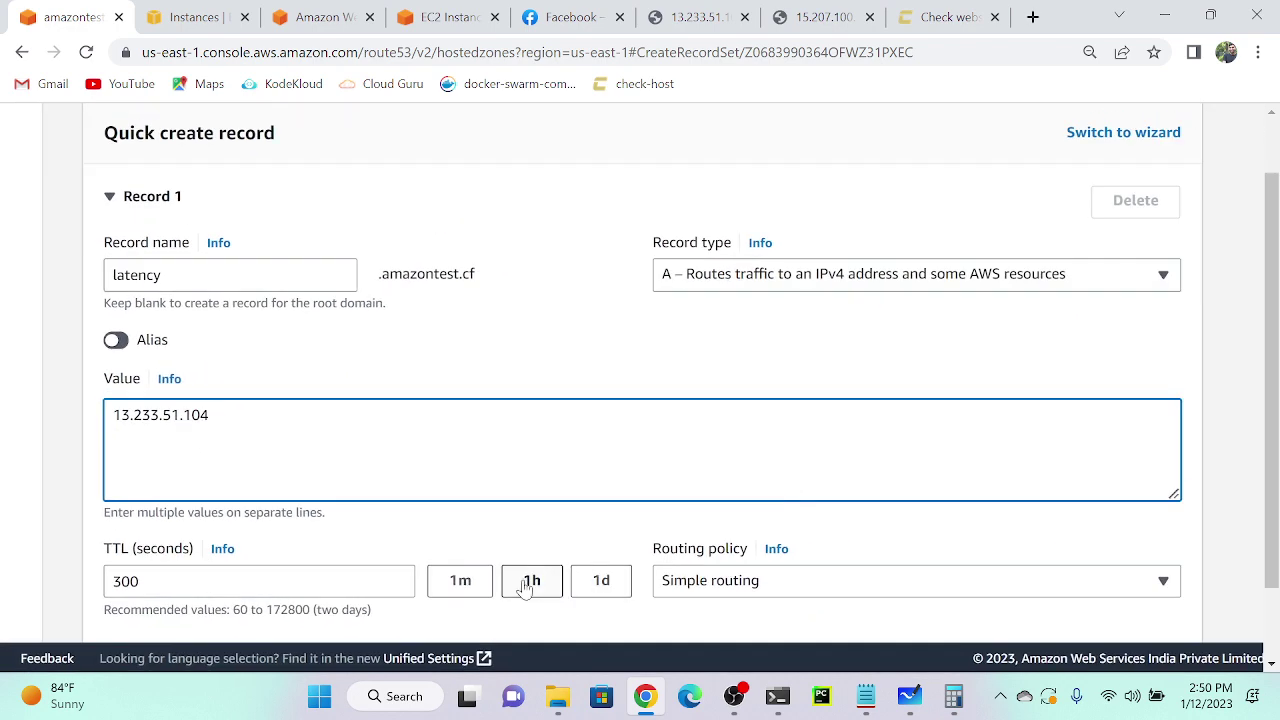
# Set the record's TTL to 60 seconds and its routing policy to Latency.
pyautogui.click(455, 581)
pyautogui.click(766, 590)
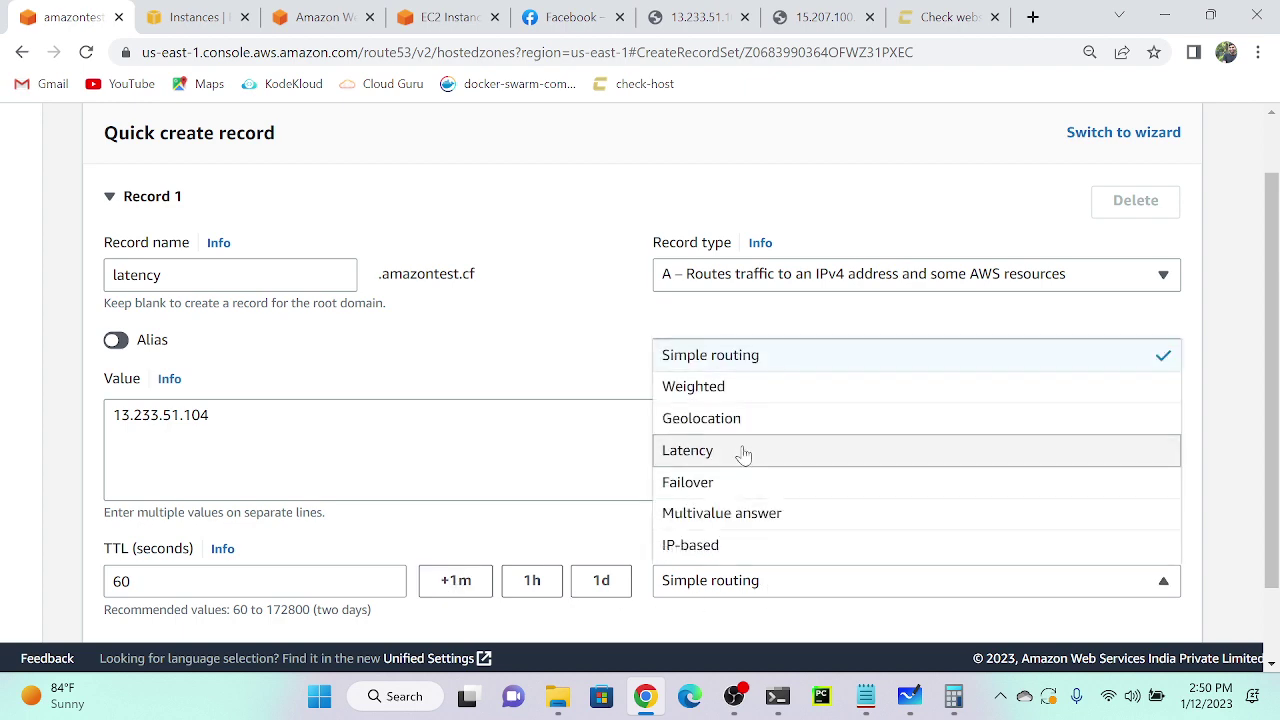
pyautogui.click(699, 455)
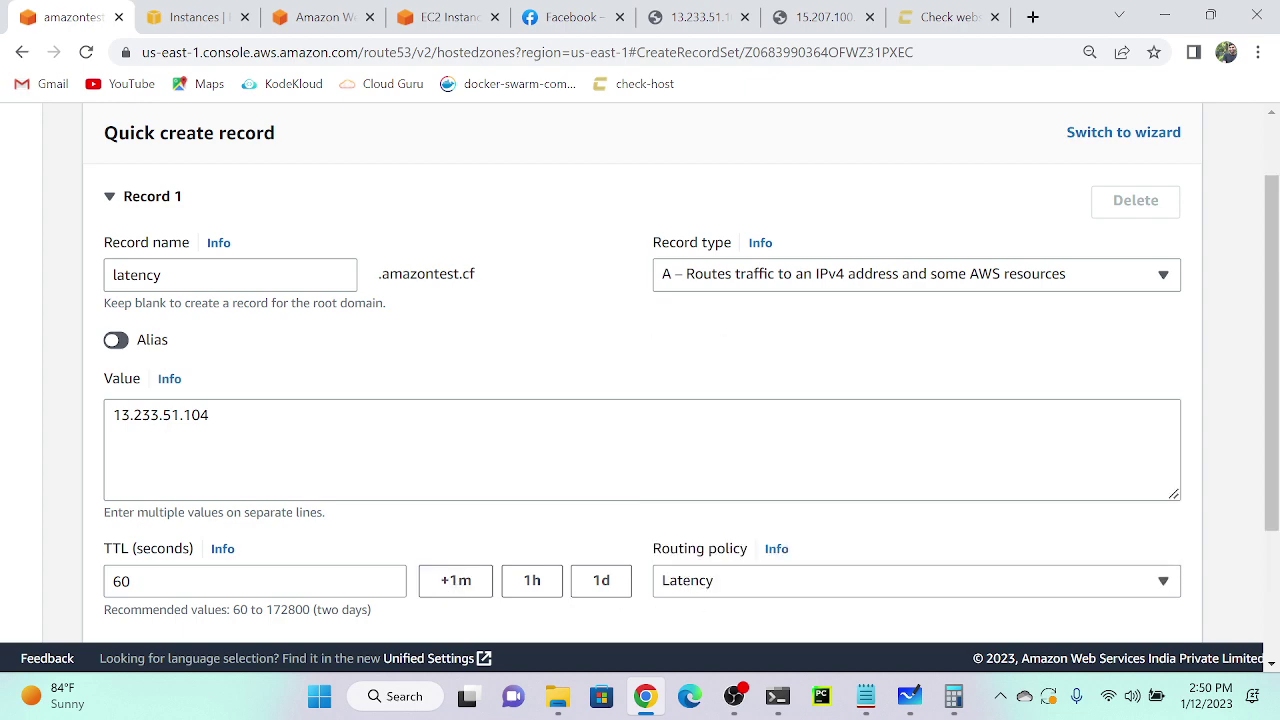
# Set the latency record's region to Asia Pacific (Mumbai).
pyautogui.scroll(-3, 700, 457)
pyautogui.click(284, 330)
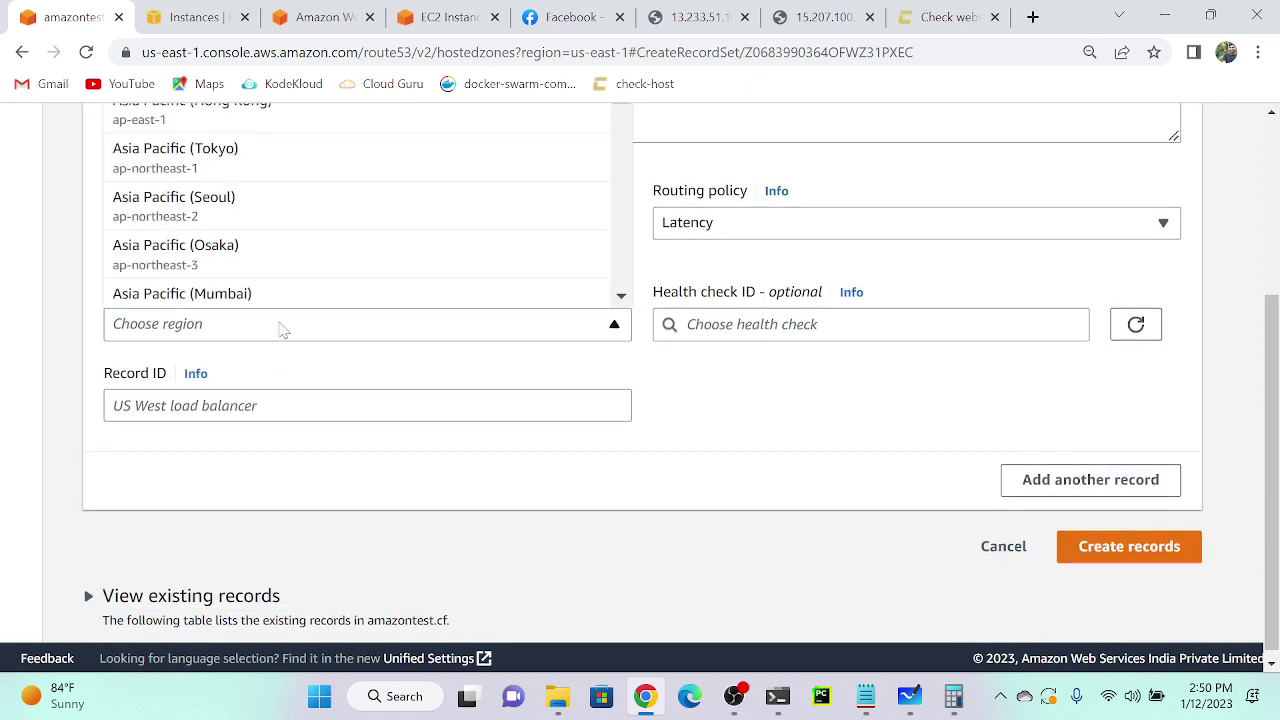
pyautogui.scroll(3, 257, 197)
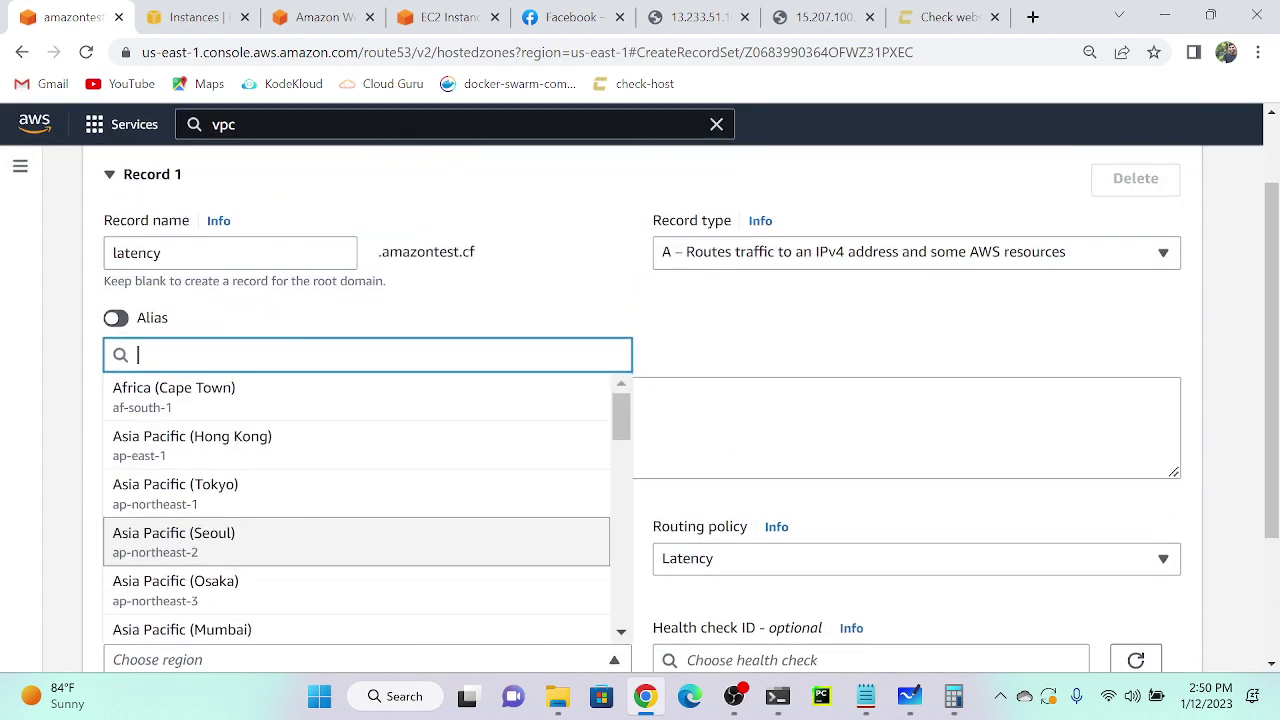
pyautogui.write('in')
pyautogui.press('BackSpace')
pyautogui.press('BackSpace')
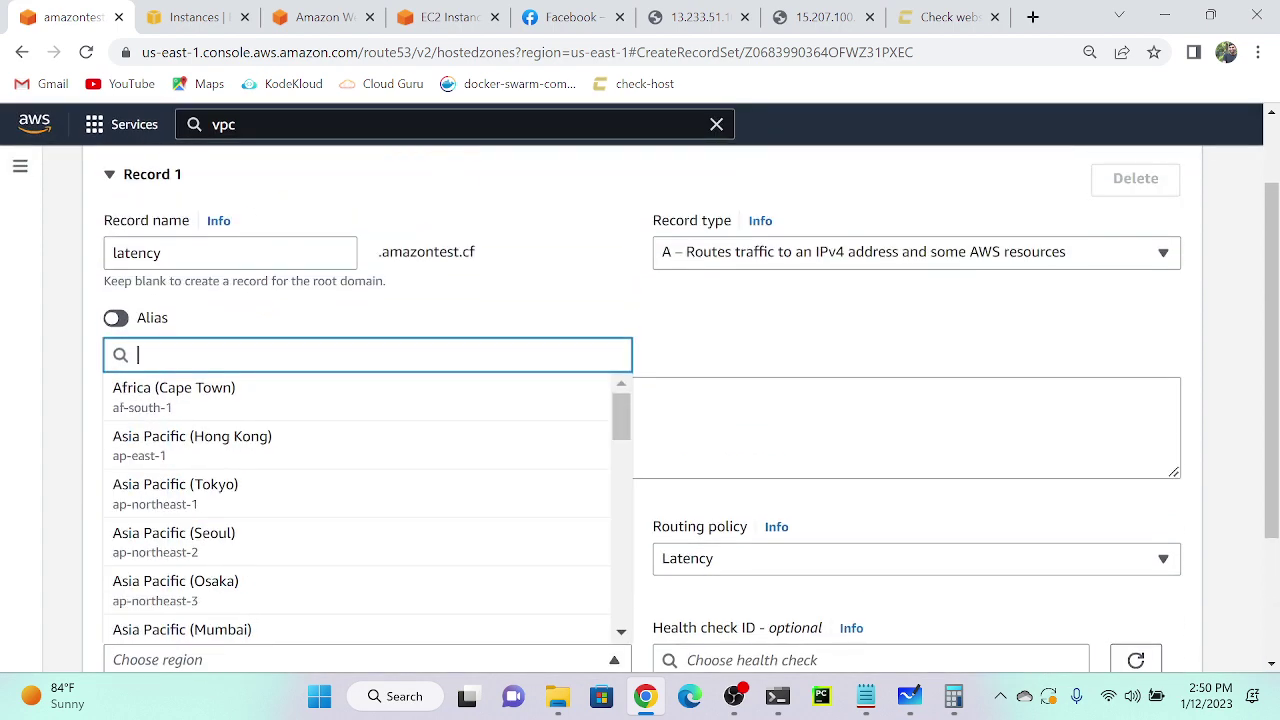
pyautogui.write('mum')
pyautogui.scroll(-3, 235, 357)
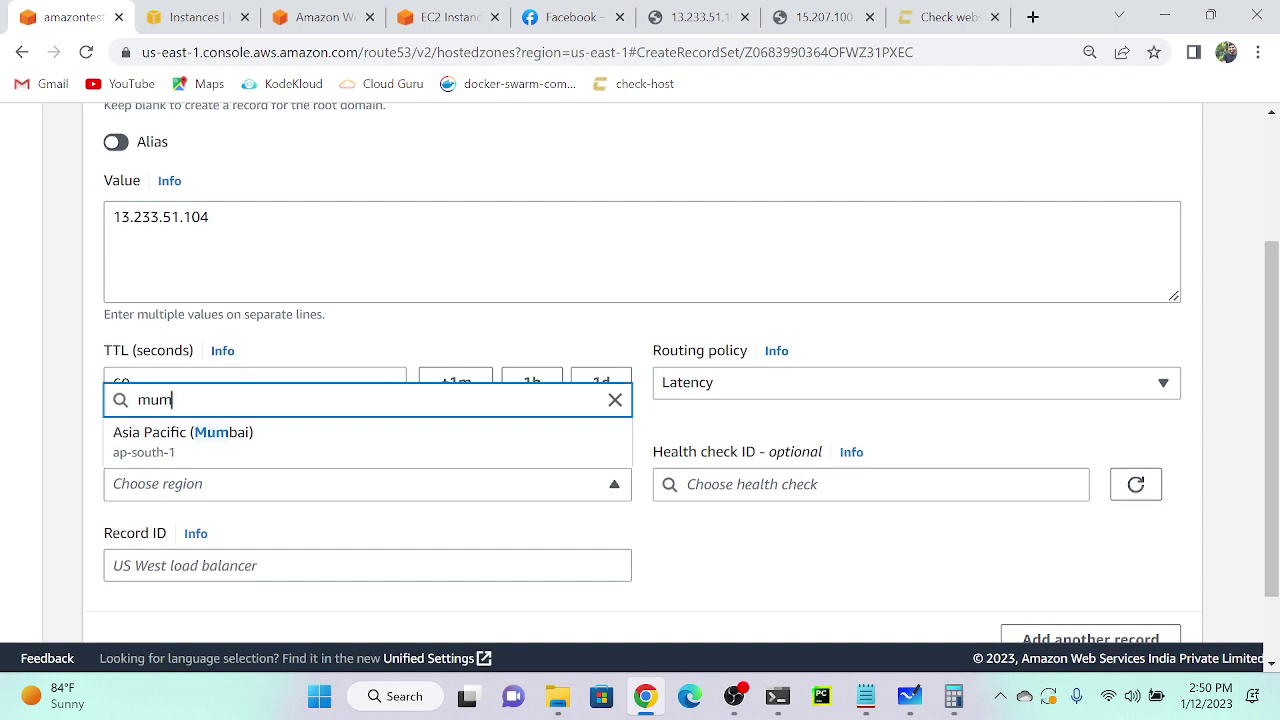
pyautogui.click(240, 449)
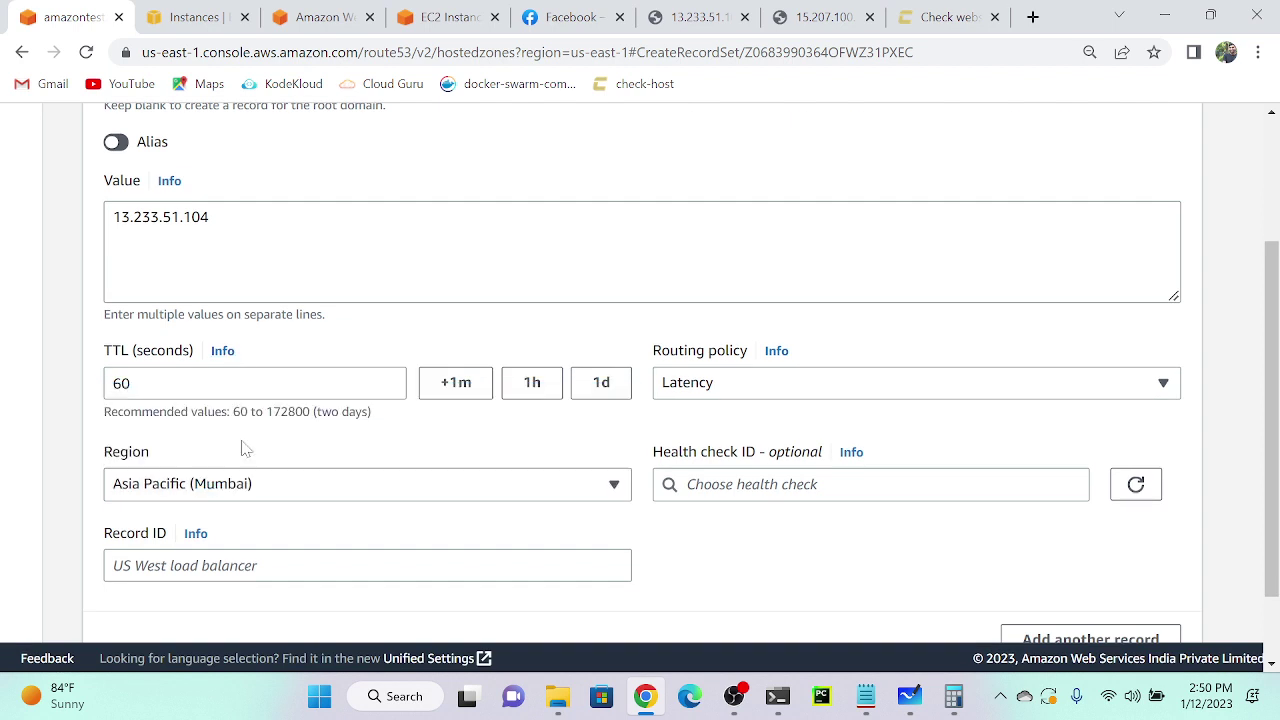
# Give the Mumbai latency record the record ID 1 and create it.
pyautogui.click(201, 560)
pyautogui.write('1')
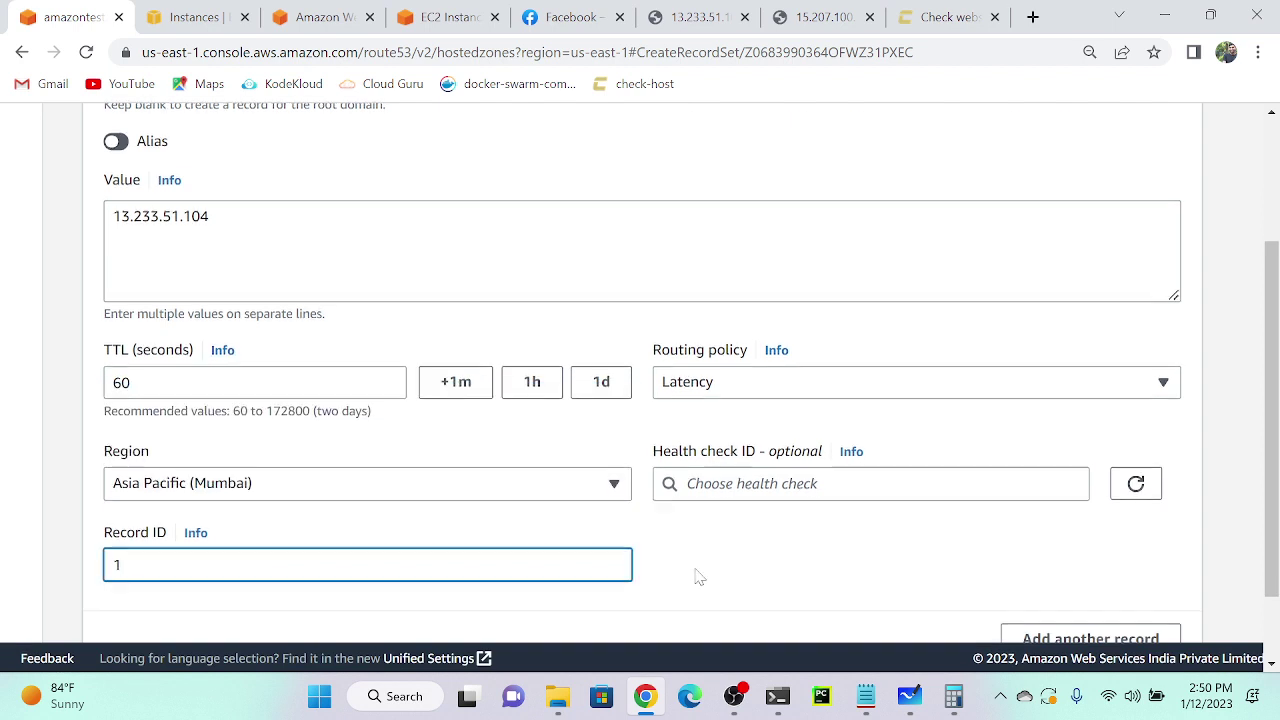
pyautogui.scroll(-3, 694, 574)
pyautogui.click(1155, 528)
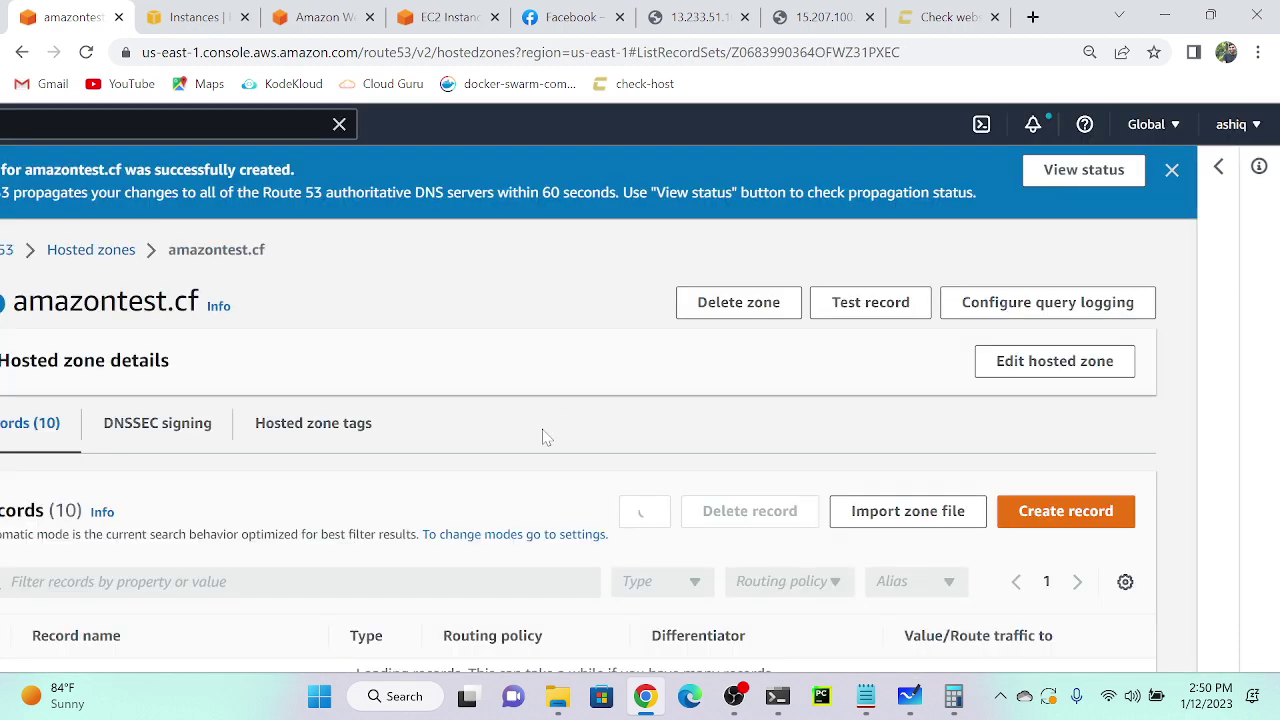
# Start another record in the amazontest.cf zone and copy vm-2's public IPv4 address from the EC2 instances.
pyautogui.click(612, 466)
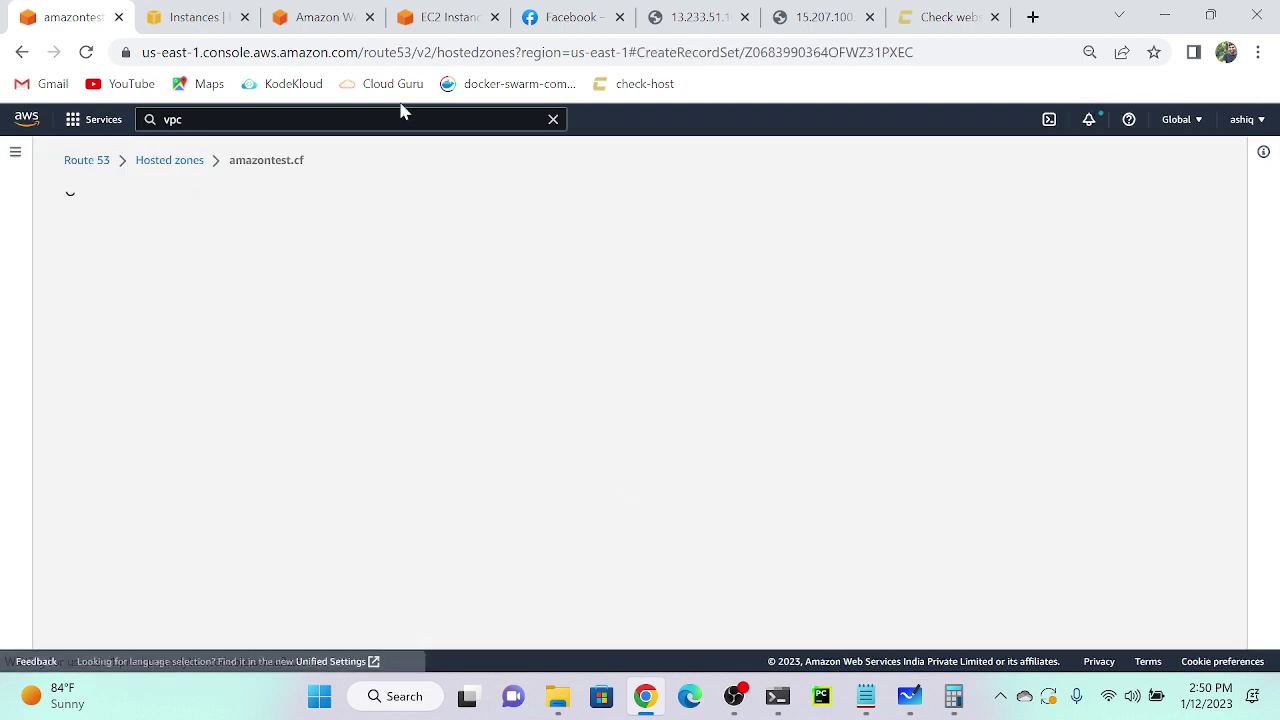
pyautogui.click(185, 15)
pyautogui.click(251, 151)
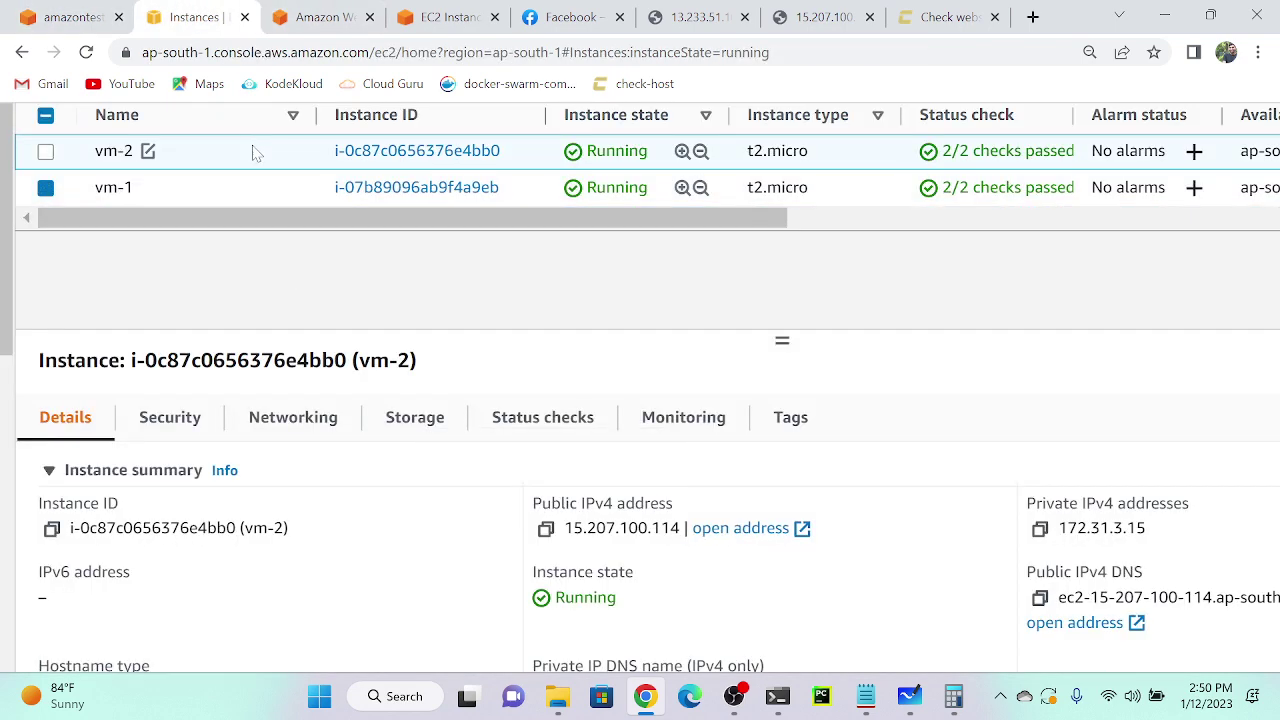
pyautogui.click(545, 528)
# Name the second record latency and paste vm-2's address 15.207.100.114 as its value.
pyautogui.click(70, 17)
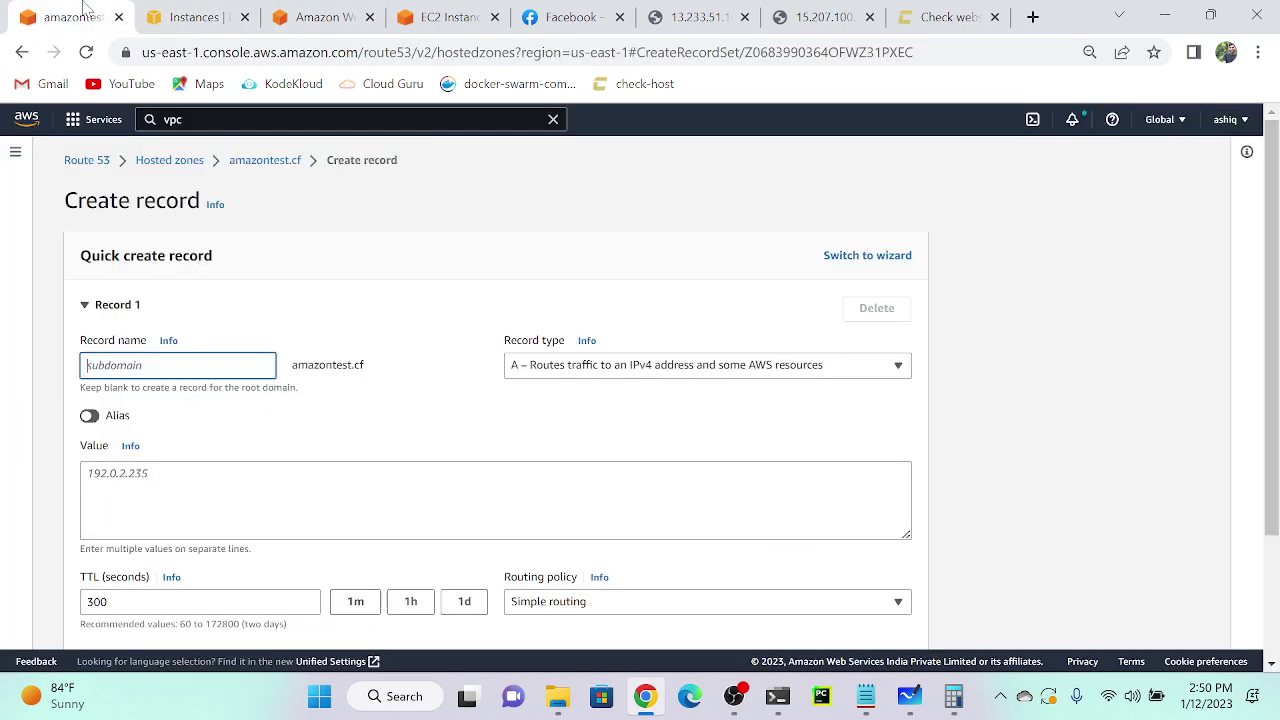
pyautogui.click(145, 365)
pyautogui.write('la')
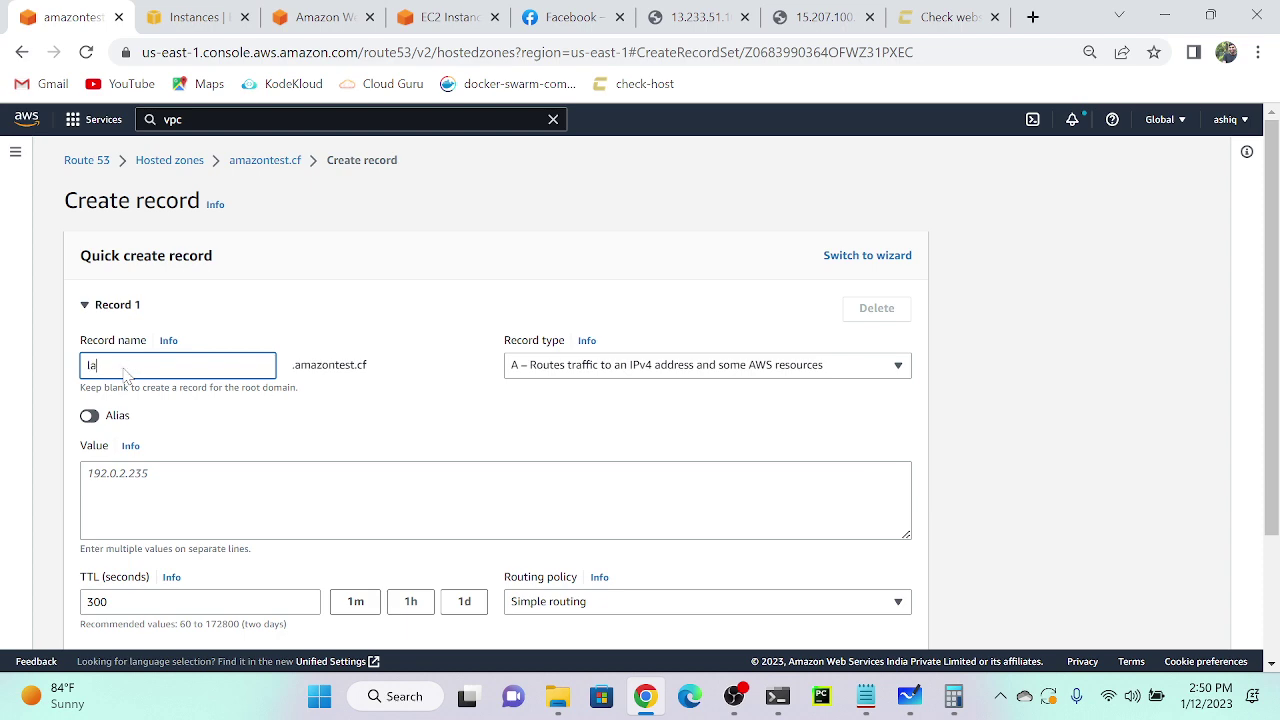
pyautogui.write('tency')
pyautogui.scroll(3, 127, 375)
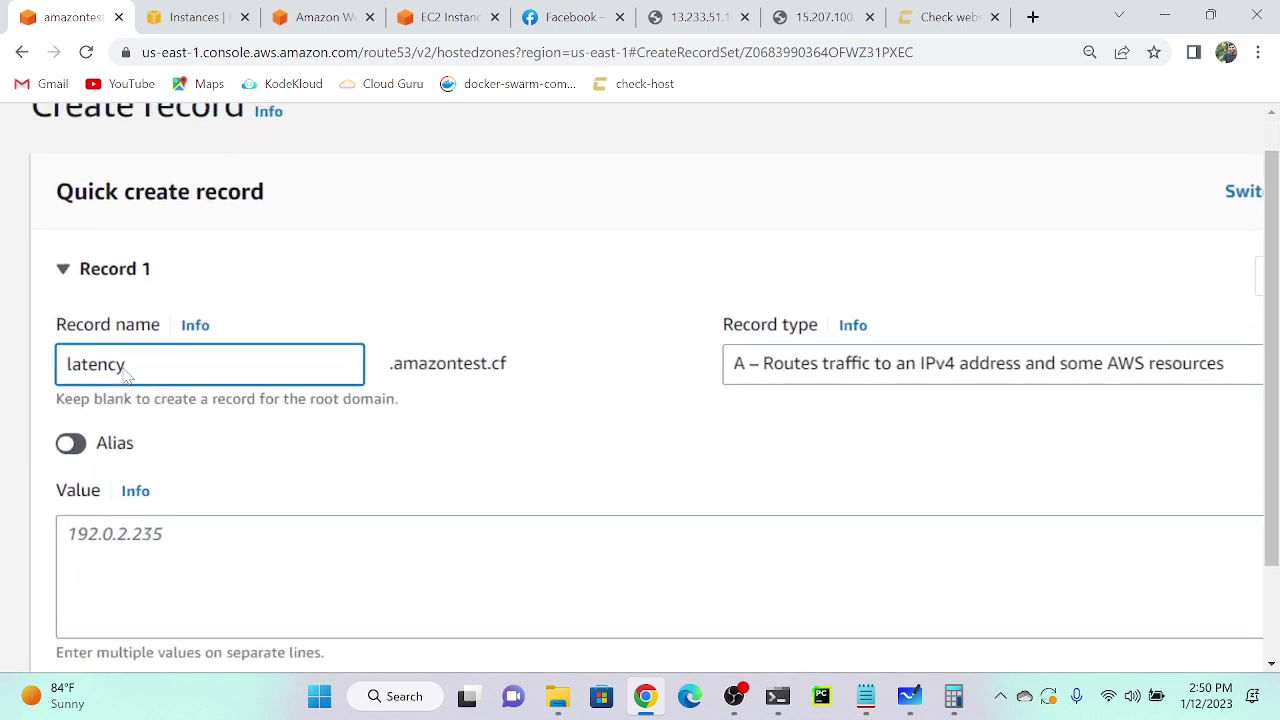
pyautogui.scroll(-3, 127, 375)
pyautogui.click(200, 490)
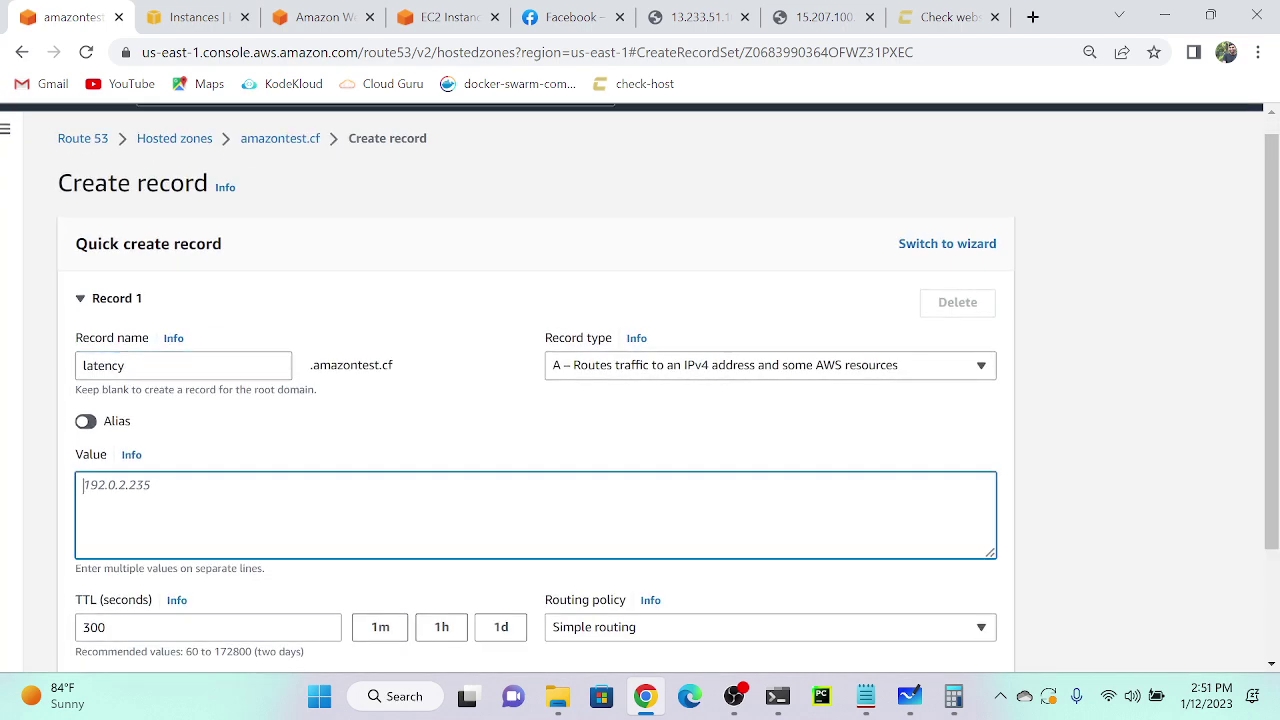
pyautogui.hotkey('ctrl', 'v')
pyautogui.scroll(-3, 214, 514)
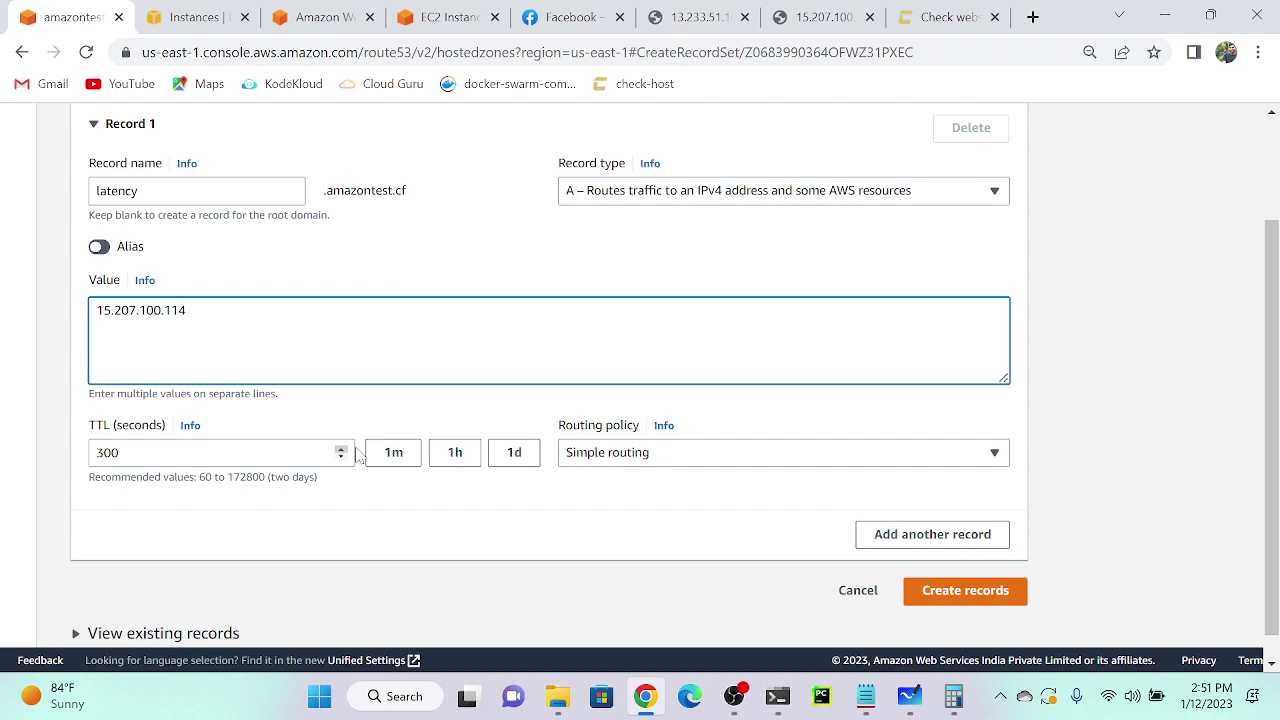
# Set the second latency record's TTL to 60 seconds and its routing policy to Latency.
pyautogui.click(405, 454)
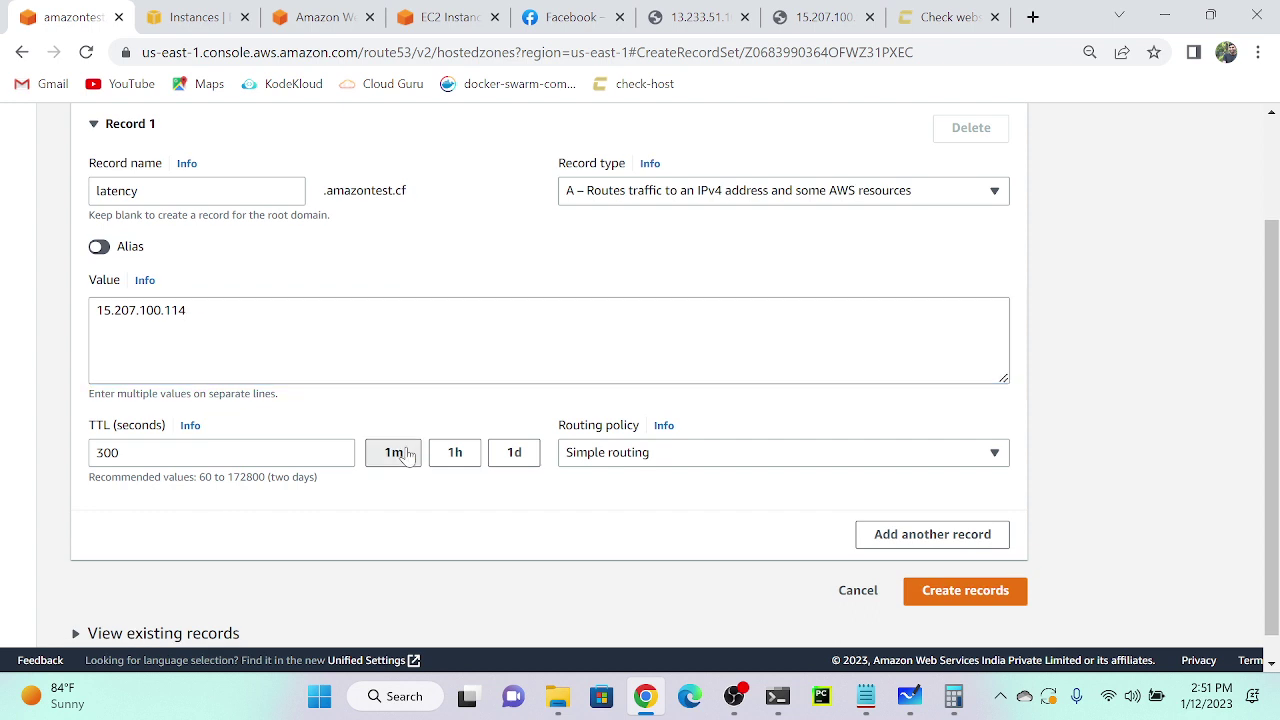
pyautogui.click(645, 462)
pyautogui.click(610, 350)
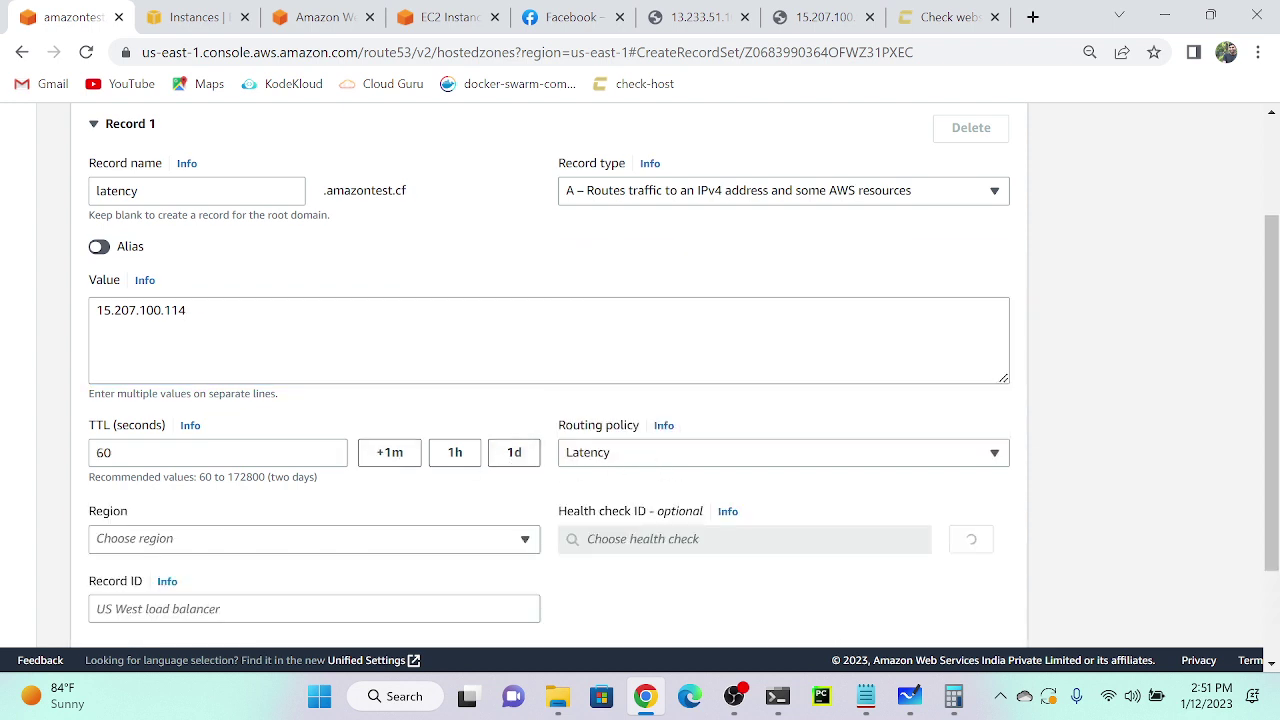
# Set the second latency record's region to Asia Pacific (Hong Kong).
pyautogui.scroll(-3, 596, 506)
pyautogui.click(331, 414)
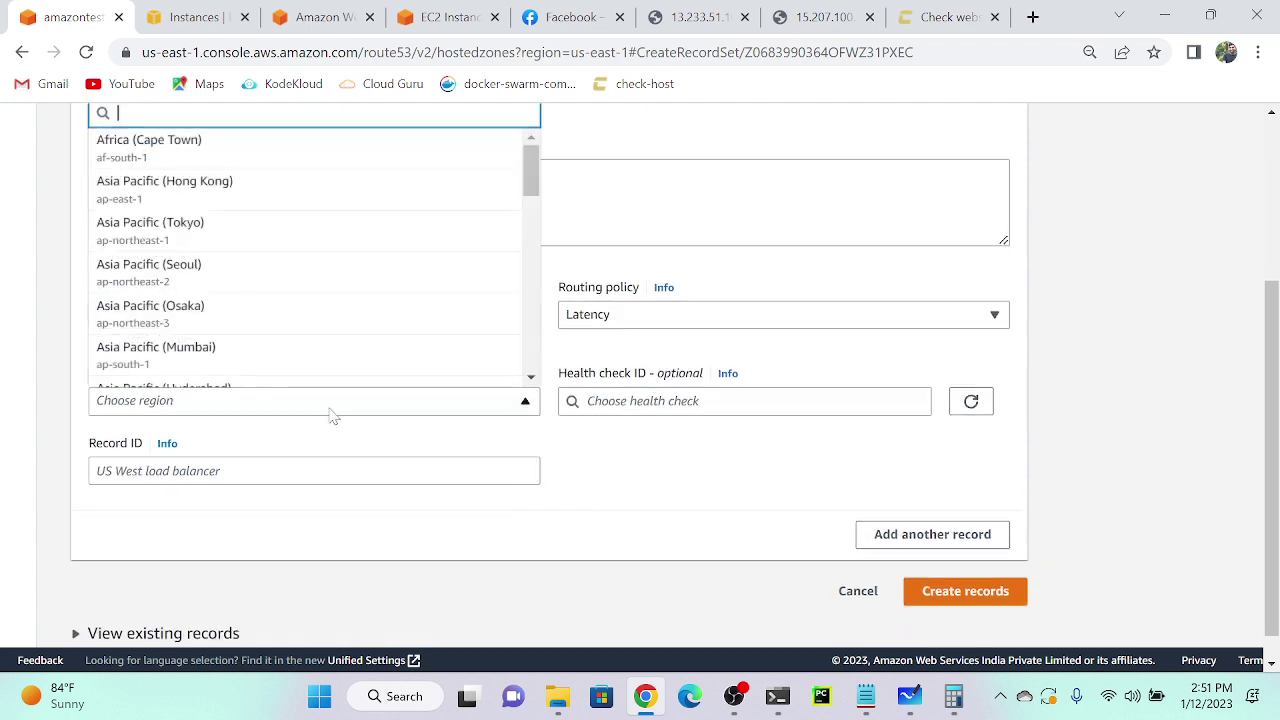
pyautogui.write('uk')
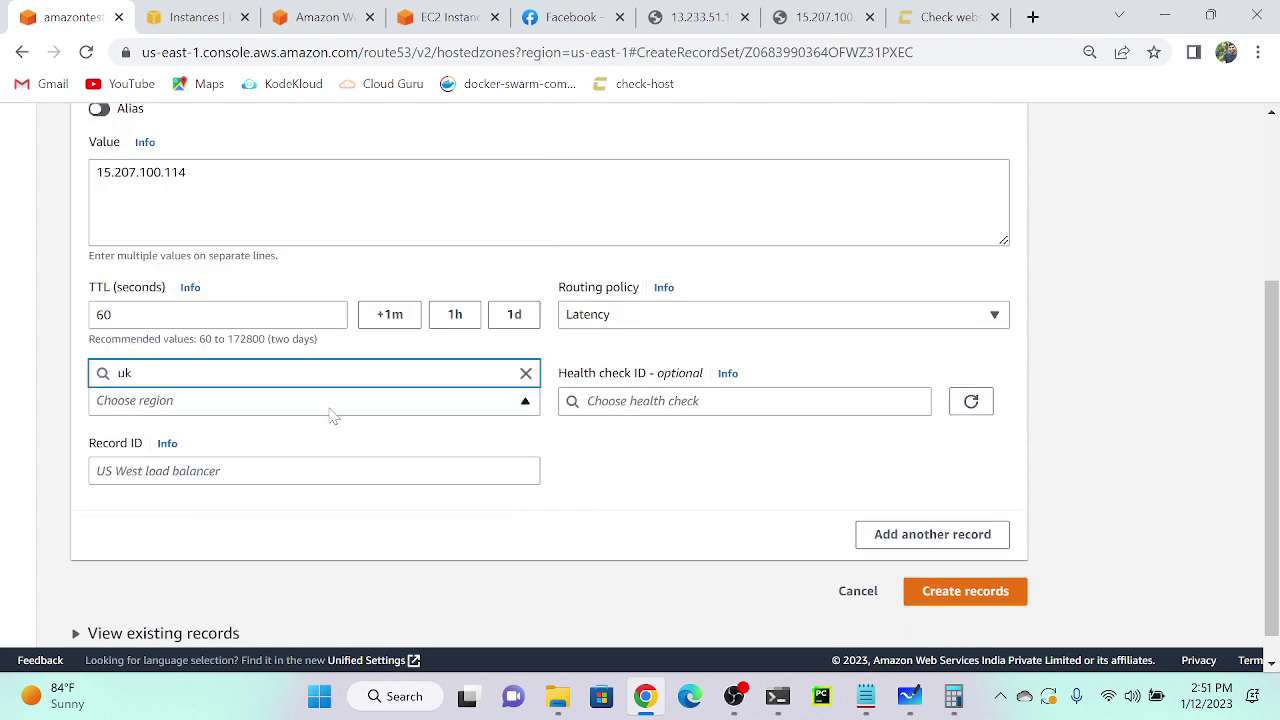
pyautogui.write('s')
pyautogui.press('BackSpace')
pyautogui.press('BackSpace')
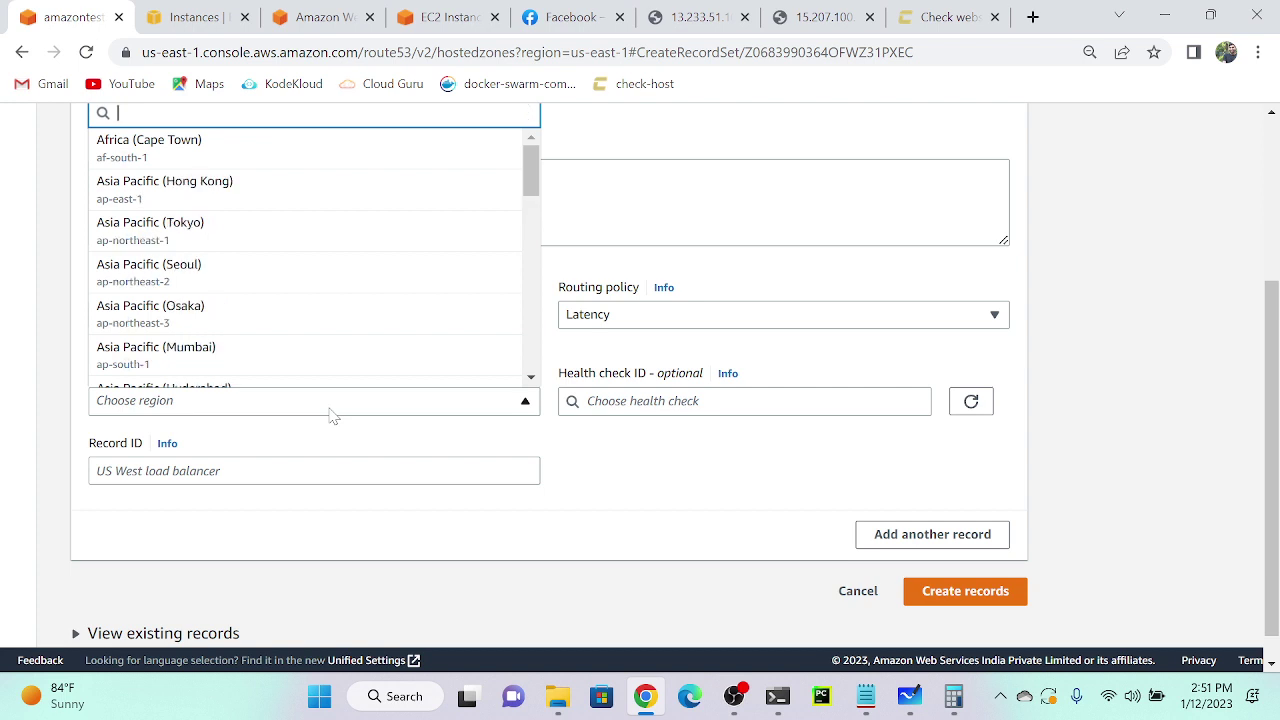
pyautogui.click(175, 190)
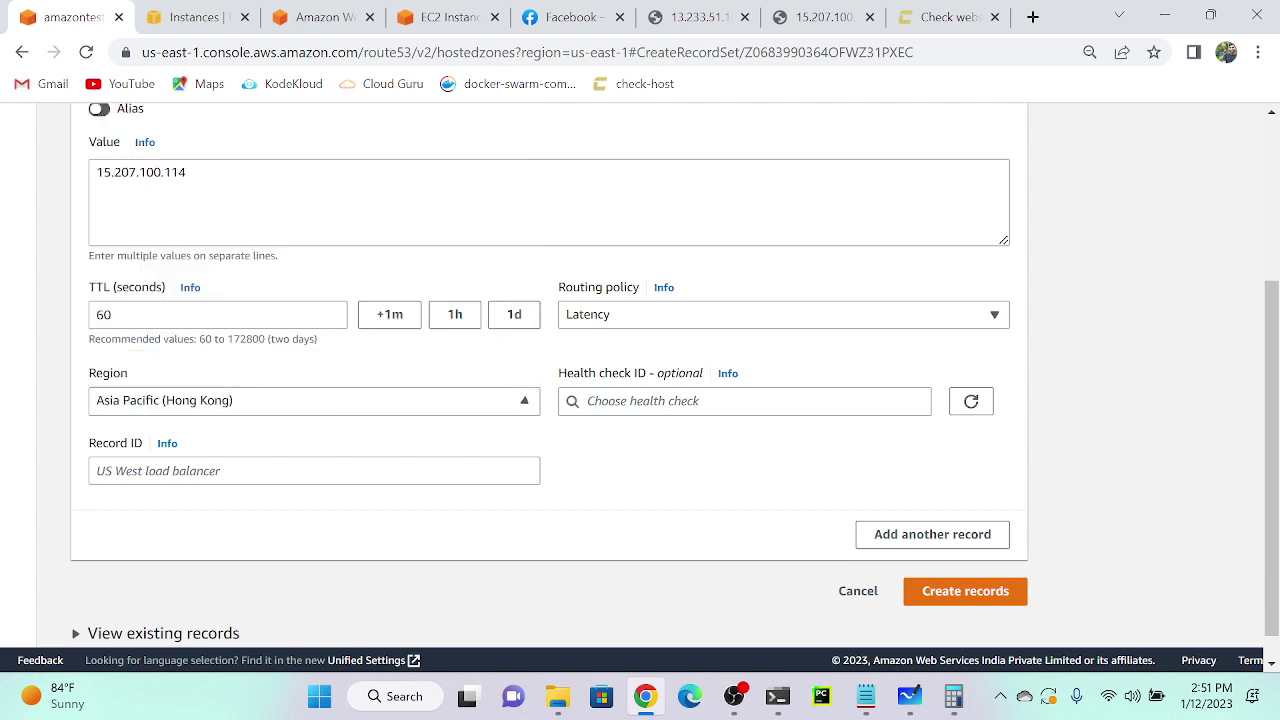
# Give the second latency record the record ID 2 and create it.
pyautogui.click(204, 470)
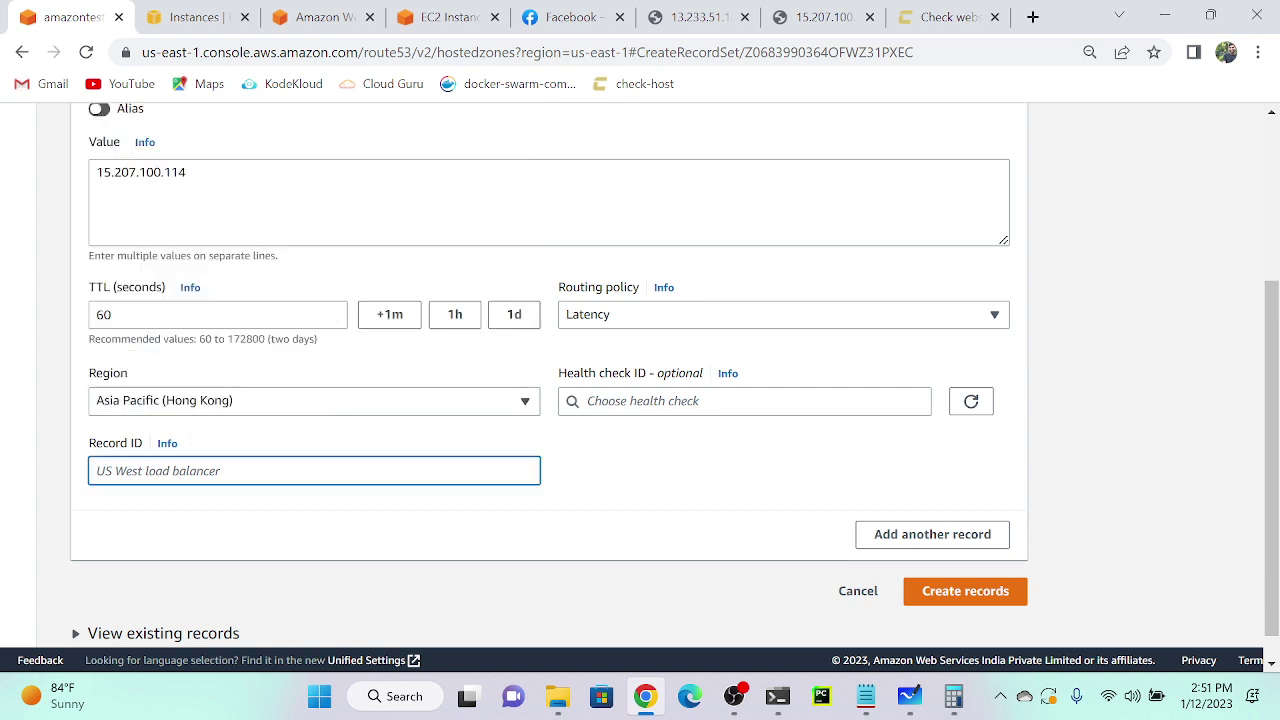
pyautogui.write('2')
pyautogui.click(975, 592)
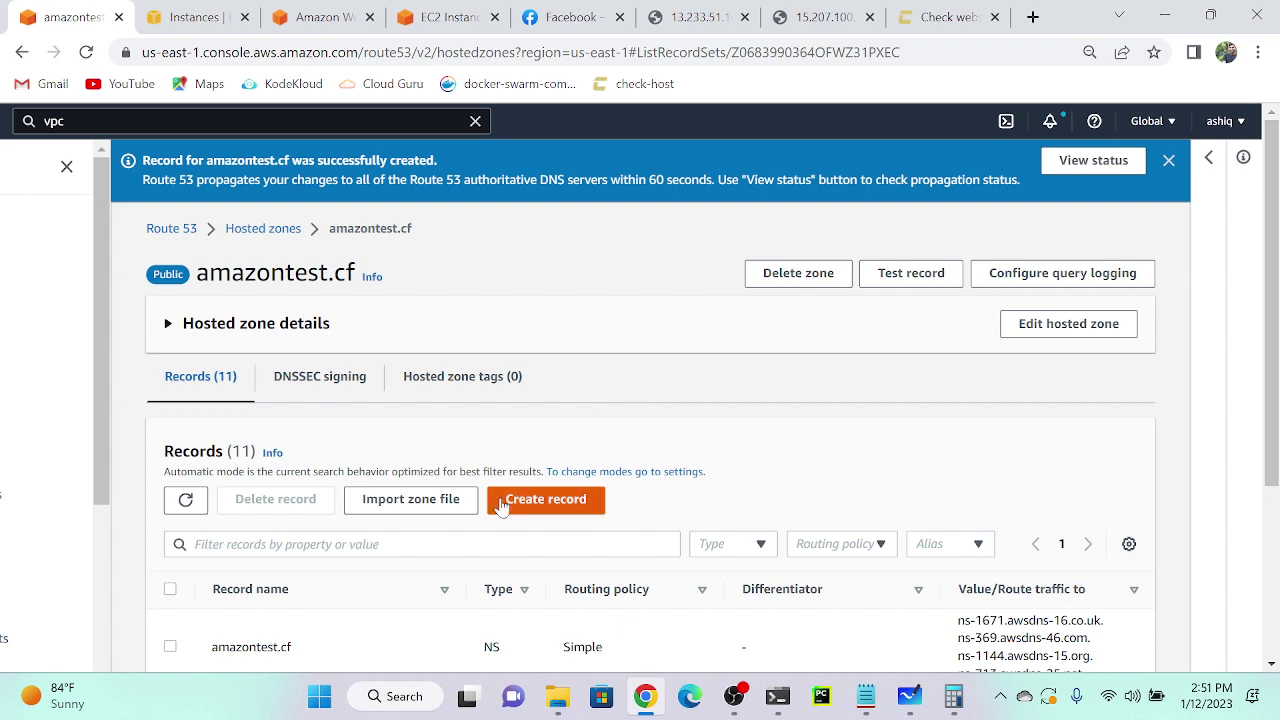
# Copy latency.amazontest.cf from the zone's record list and run an HTTP check on it in check-host.
pyautogui.scroll(-3, 340, 428)
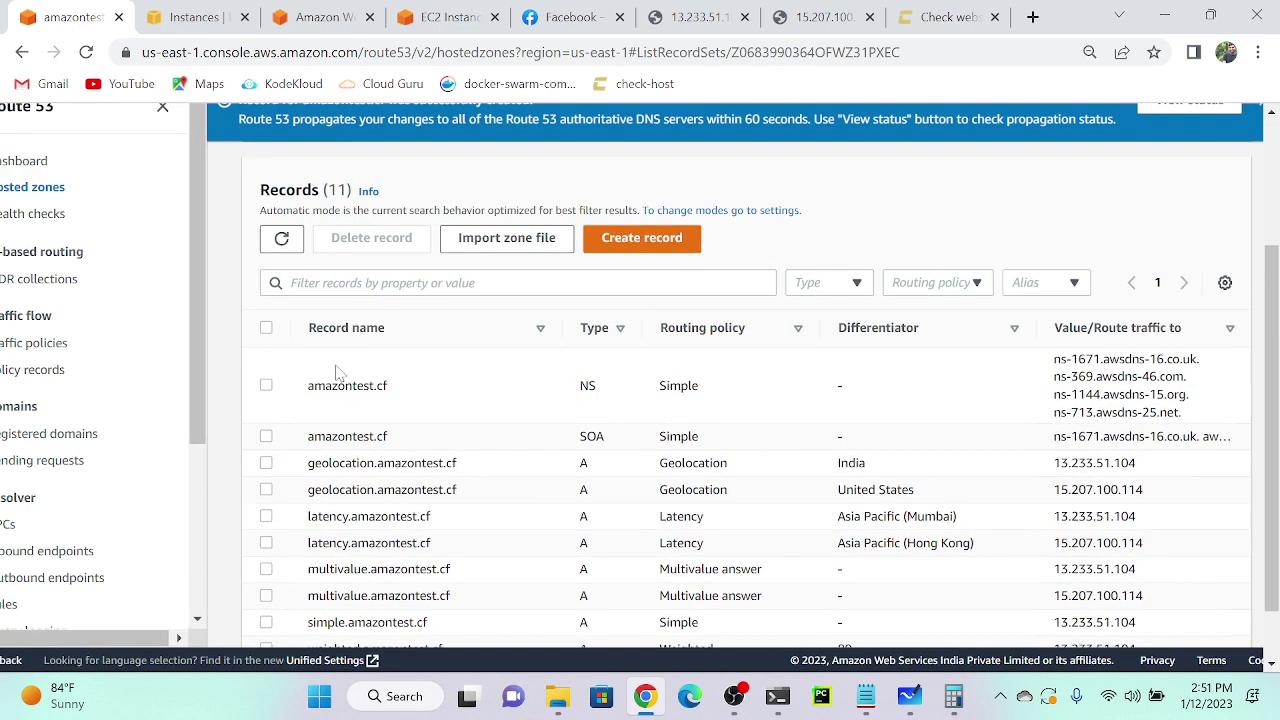
pyautogui.scroll(-1, 324, 420)
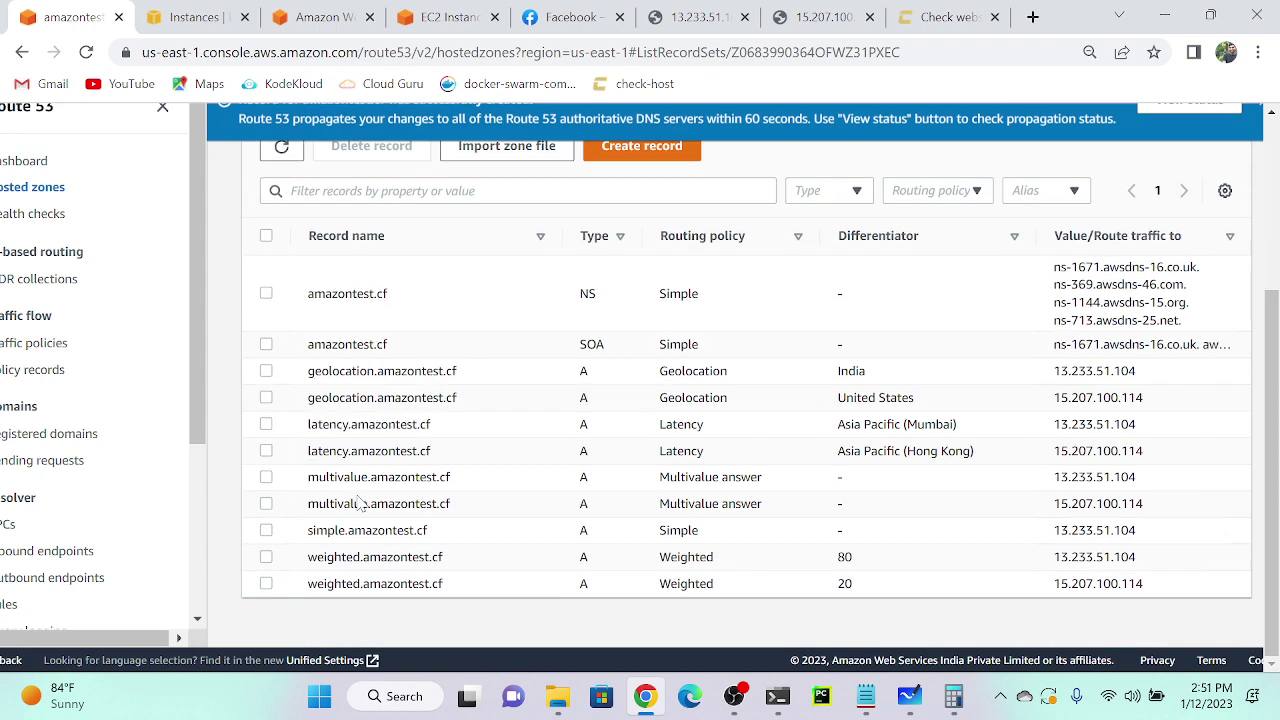
pyautogui.moveTo(305, 455); pyautogui.dragTo(476, 455)
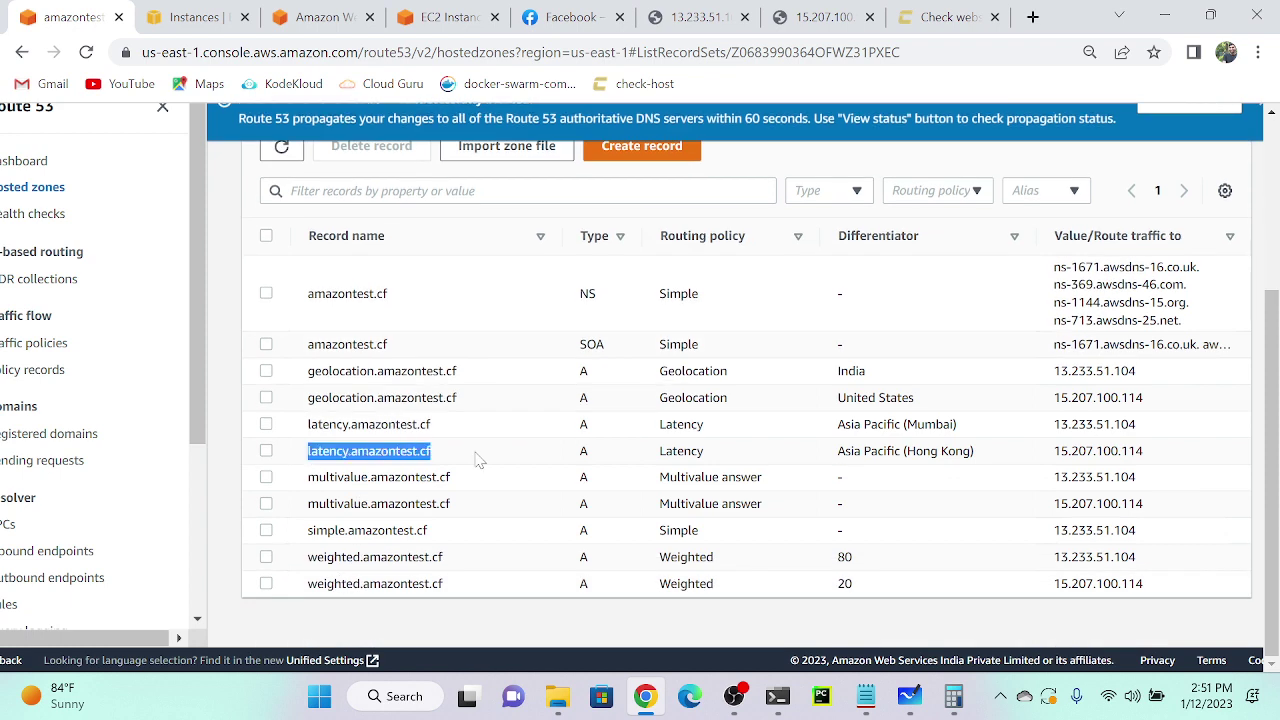
pyautogui.click(950, 17)
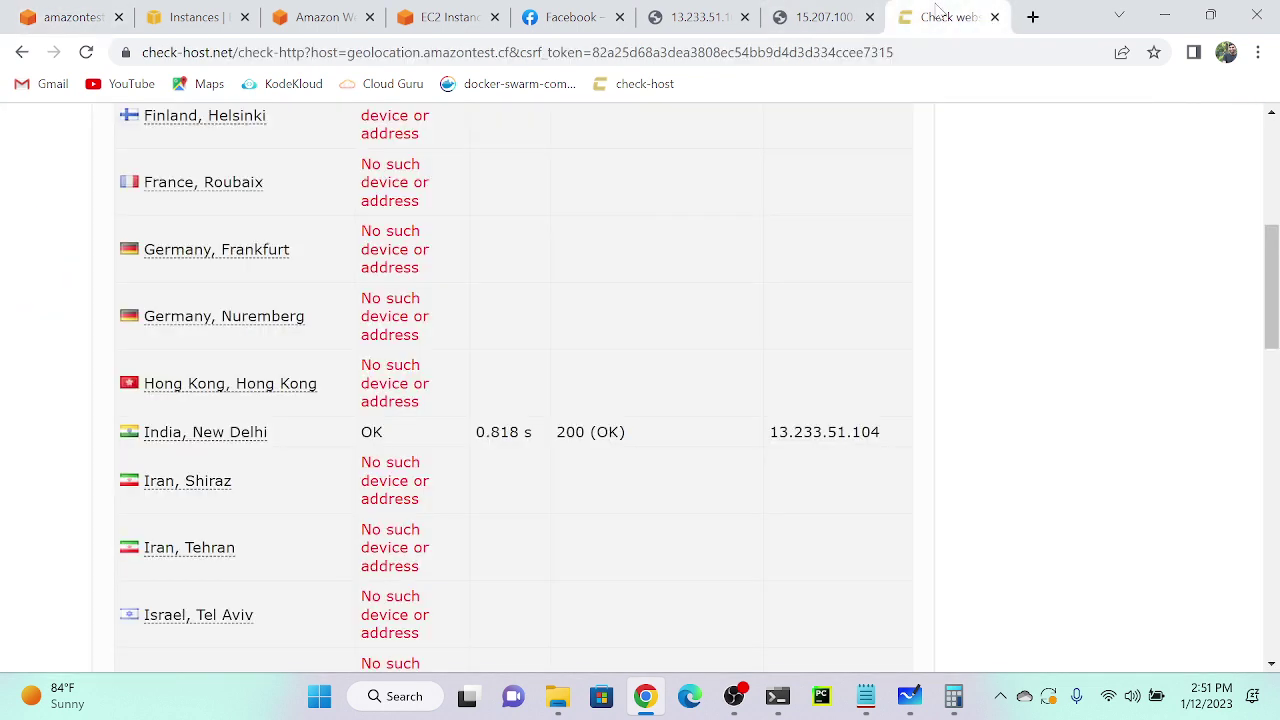
pyautogui.scroll(5, 612, 192)
pyautogui.moveTo(652, 186); pyautogui.dragTo(354, 200)
pyautogui.hotkey('ctrl', 'v')
pyautogui.click(546, 221)
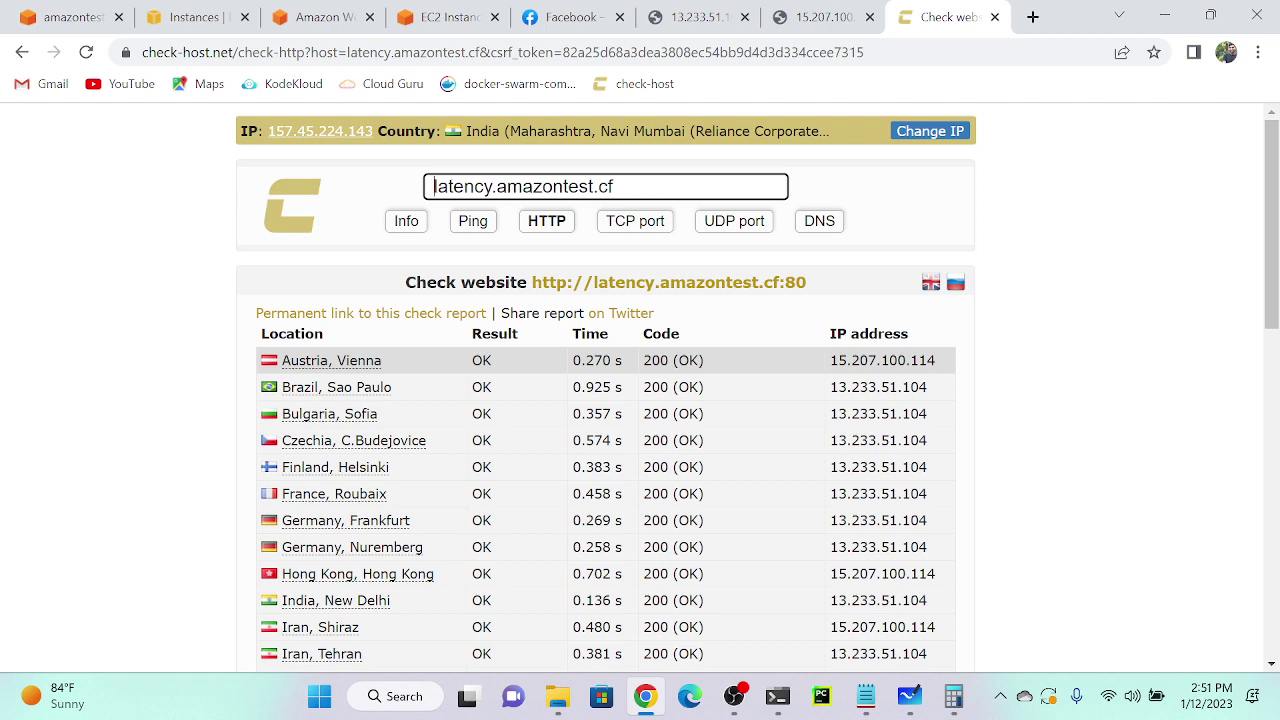
# Review the HTTP check's response times and IP addresses by location, and run a ping check on latency.amazontest.cf.
pyautogui.scroll(-8, 315, 342)
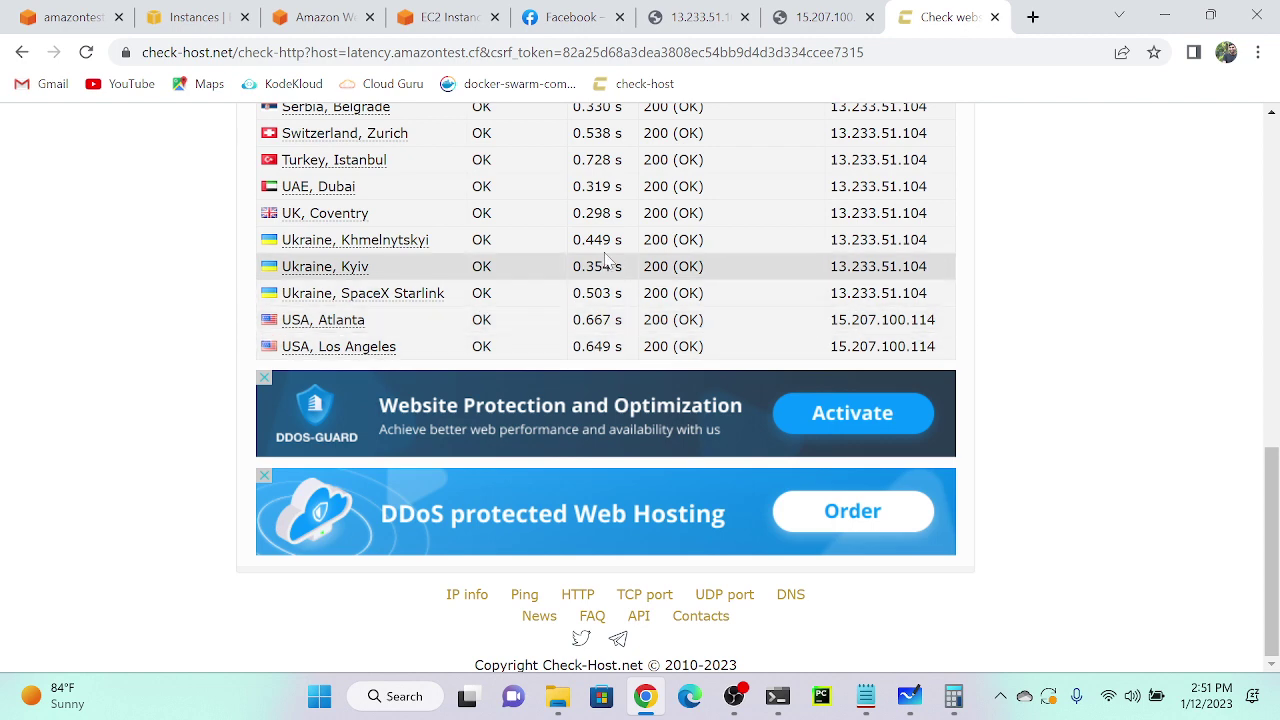
pyautogui.scroll(5, 340, 260)
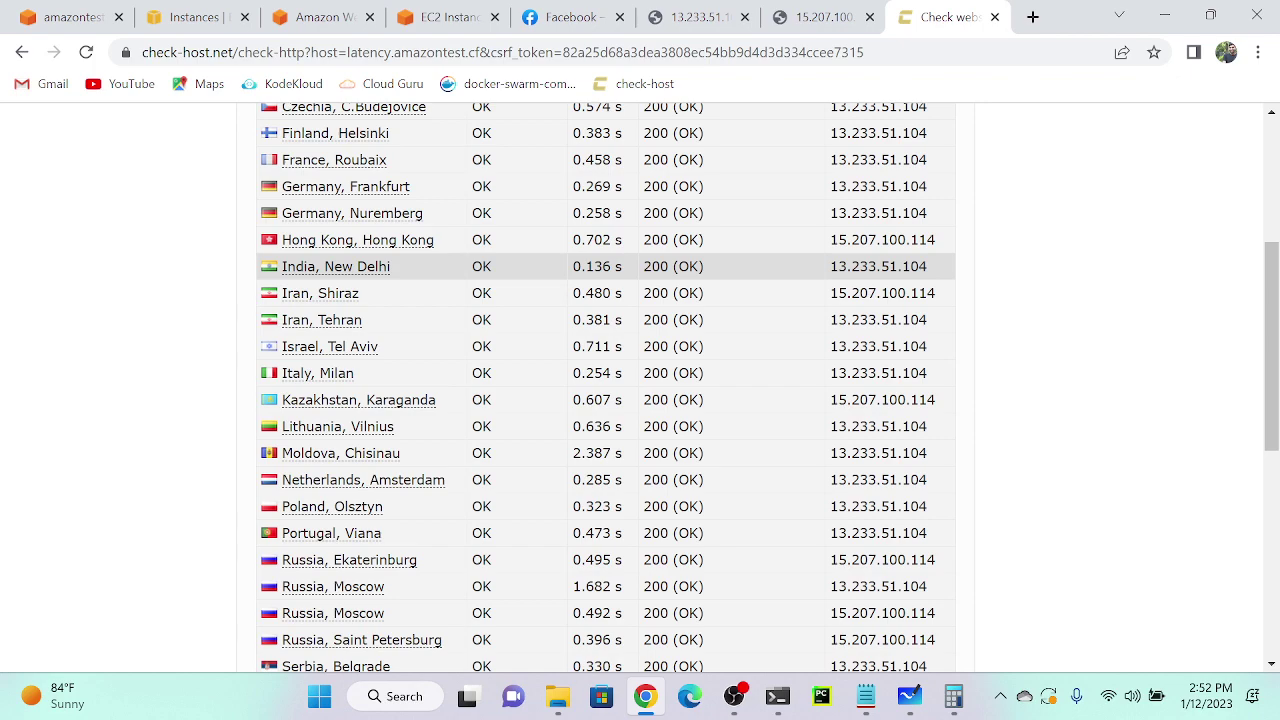
pyautogui.scroll(3, 930, 270)
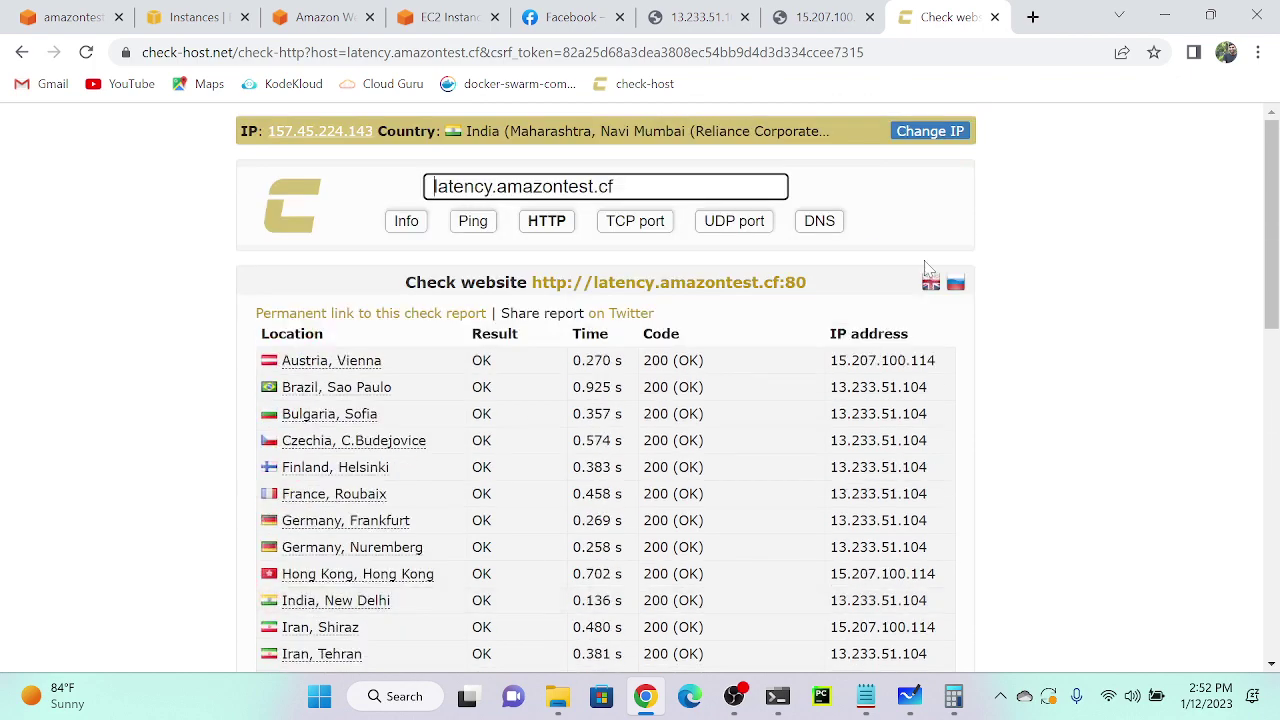
pyautogui.scroll(5, 437, 422)
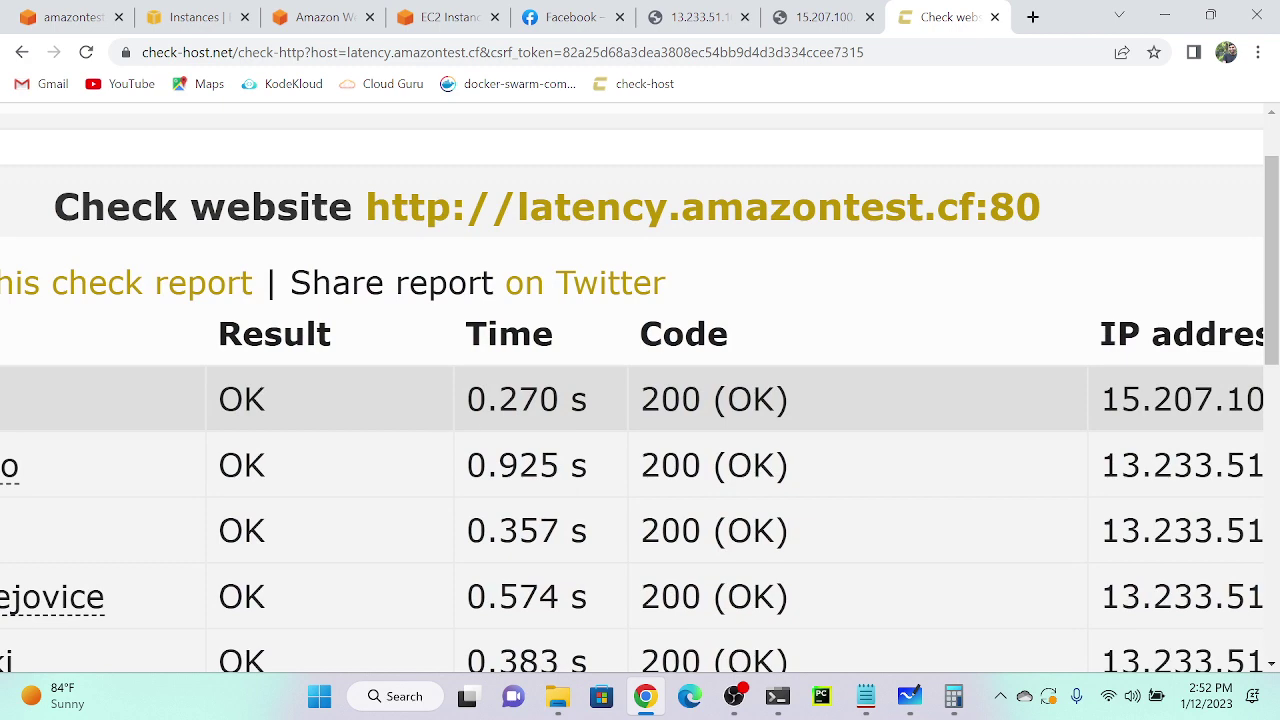
pyautogui.scroll(-2, 640, 405)
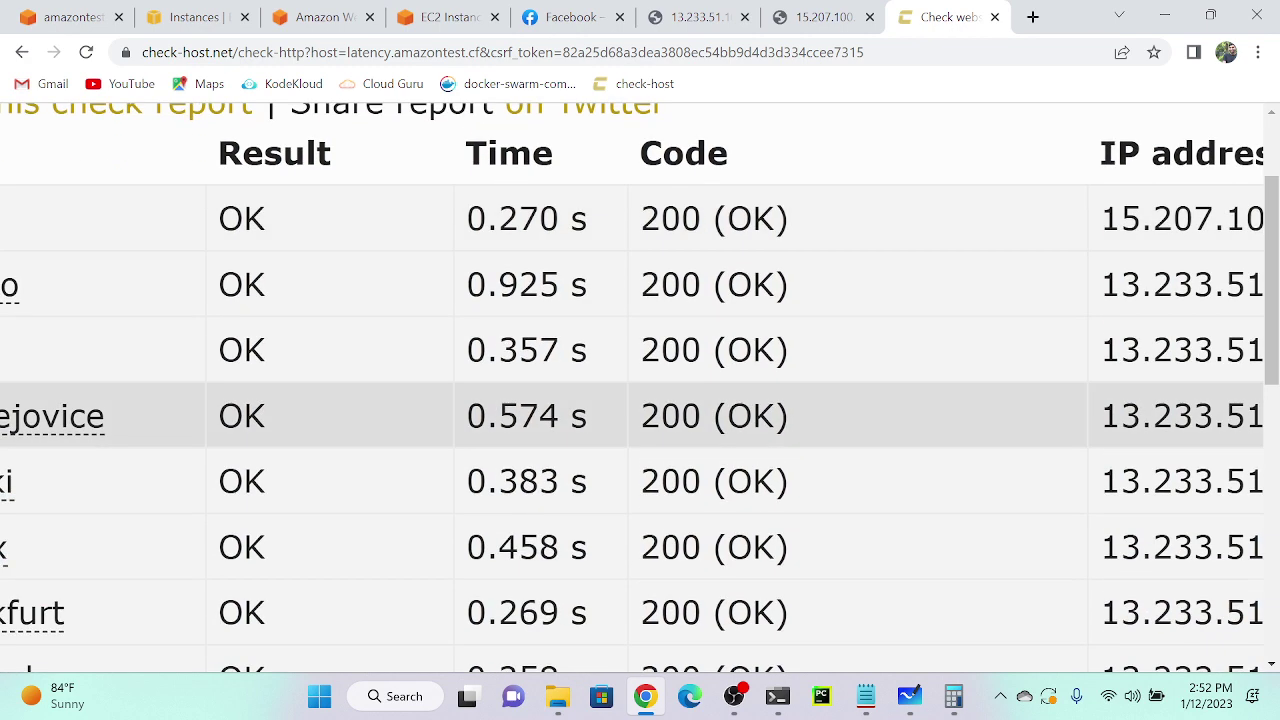
pyautogui.scroll(-5, 437, 416)
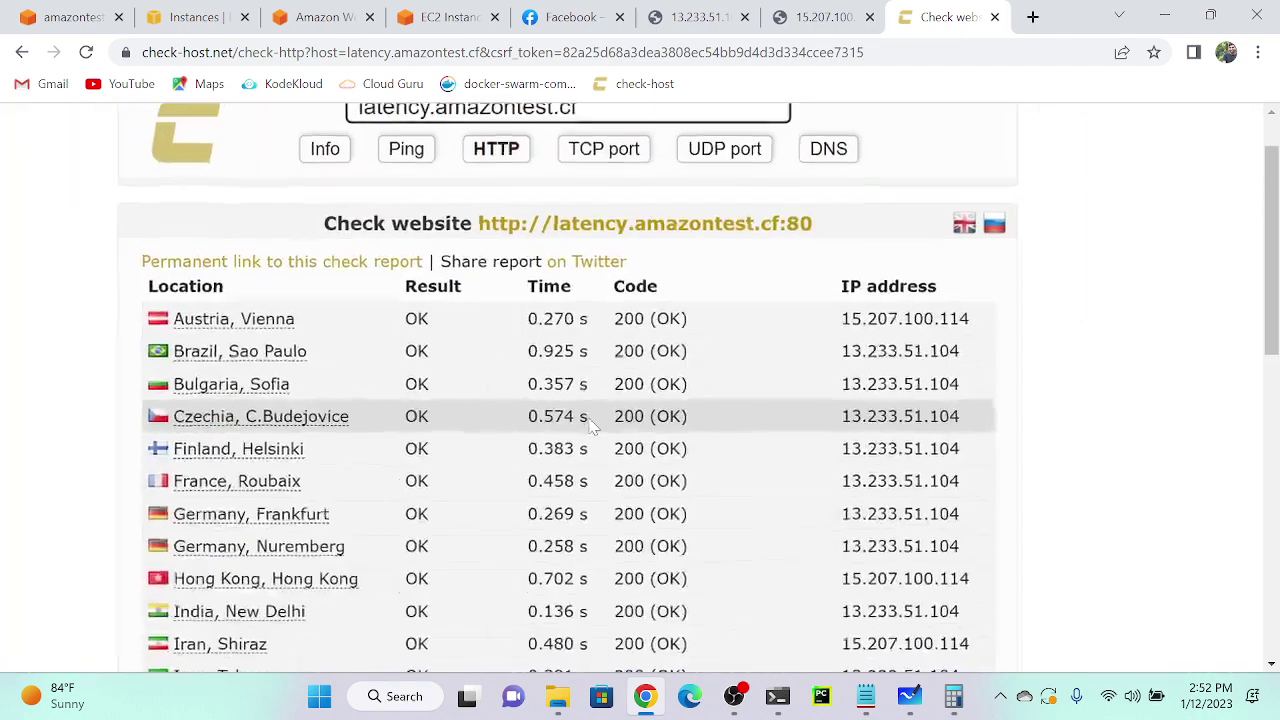
pyautogui.click(407, 155)
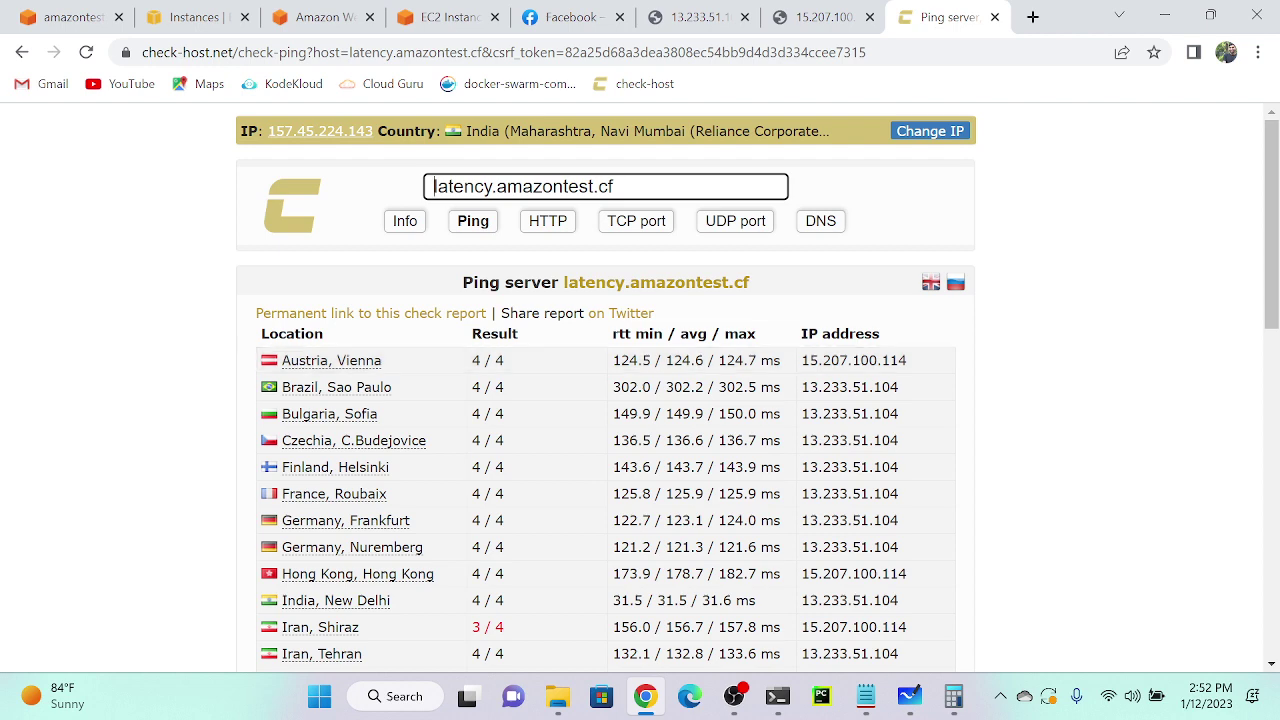
# On the EC2 instances page, view the available regions, and briefly open the instance launch form before returning to the instance list.
pyautogui.click(195, 17)
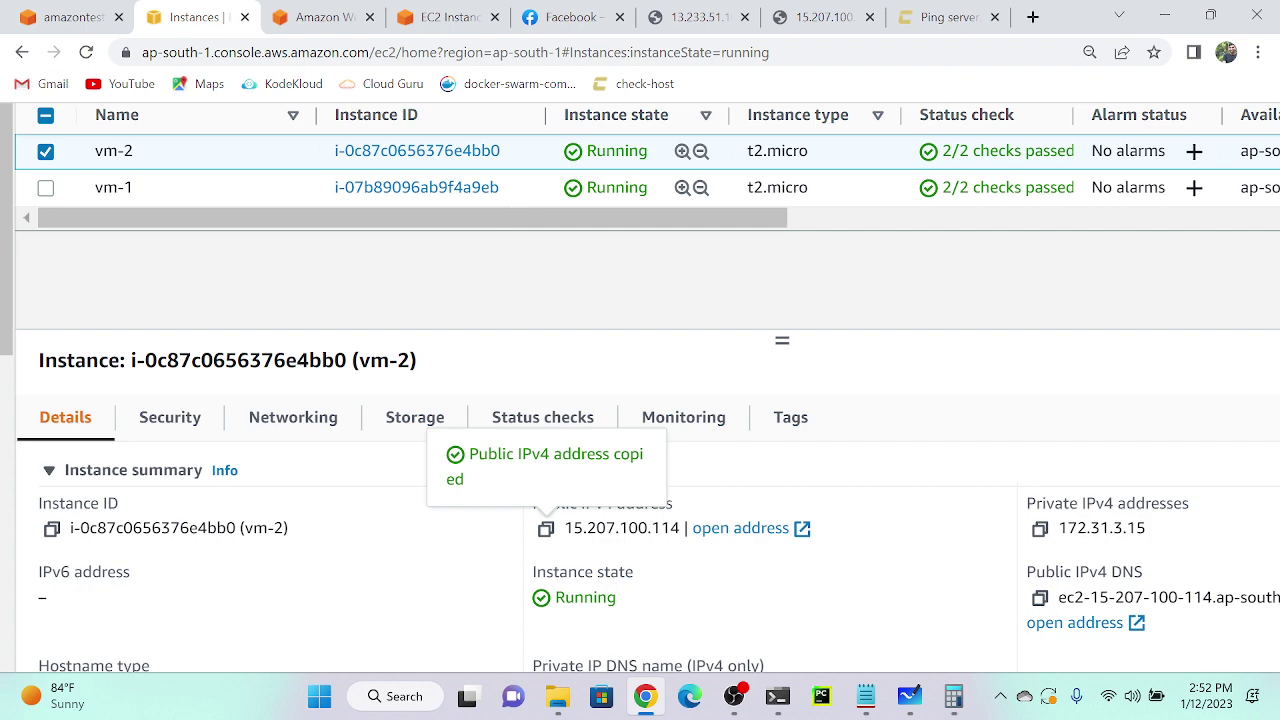
pyautogui.hotkey('ctrl', '-')
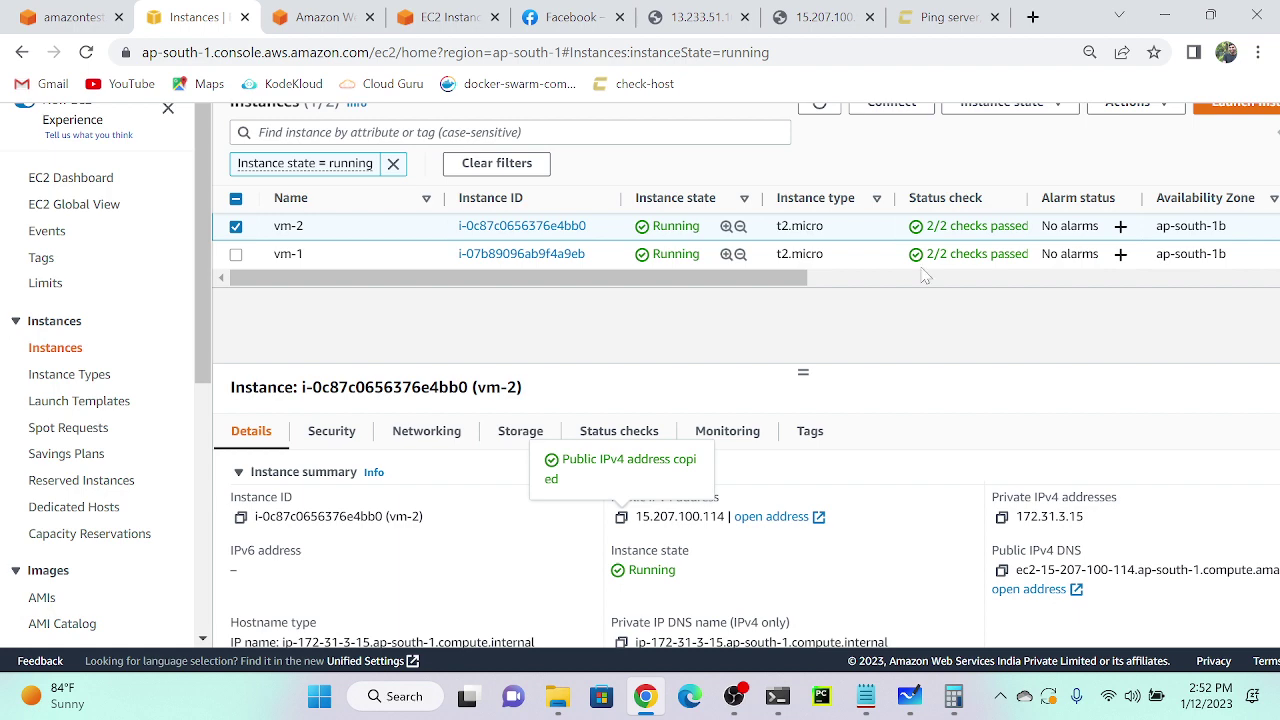
pyautogui.hscroll(3, 883, 321)
pyautogui.scroll(1, 1120, 222)
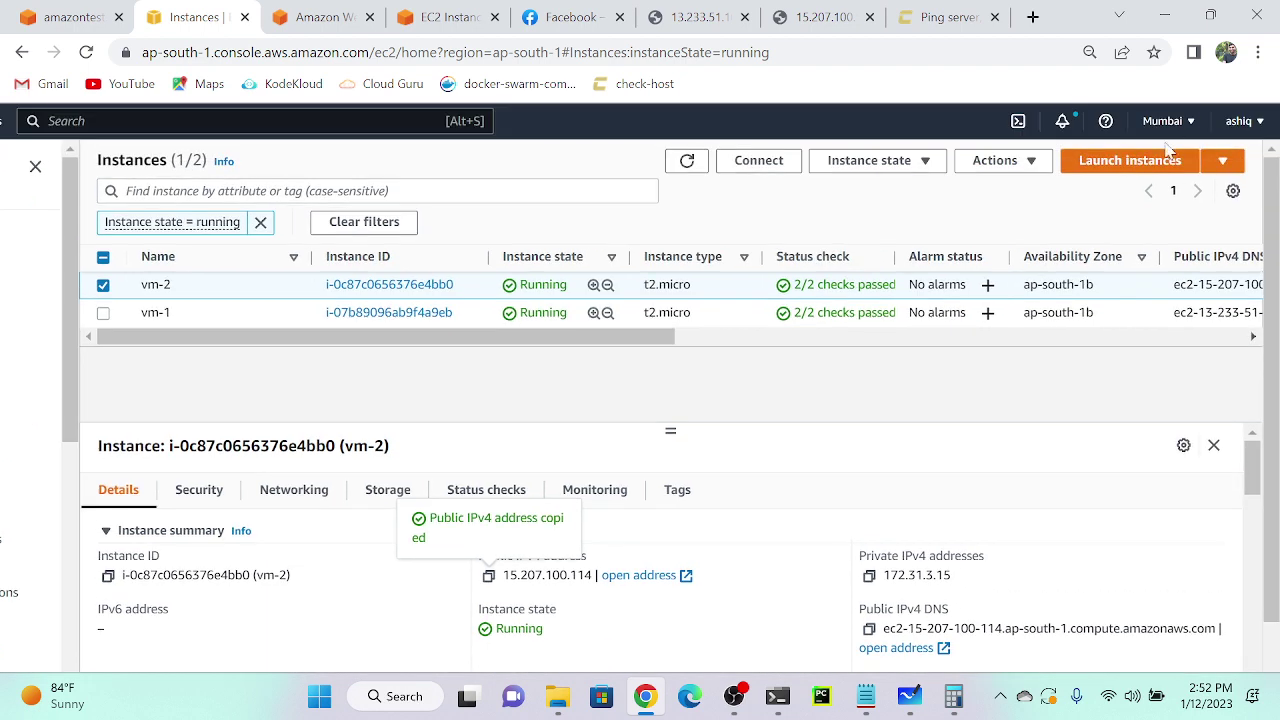
pyautogui.click(1168, 124)
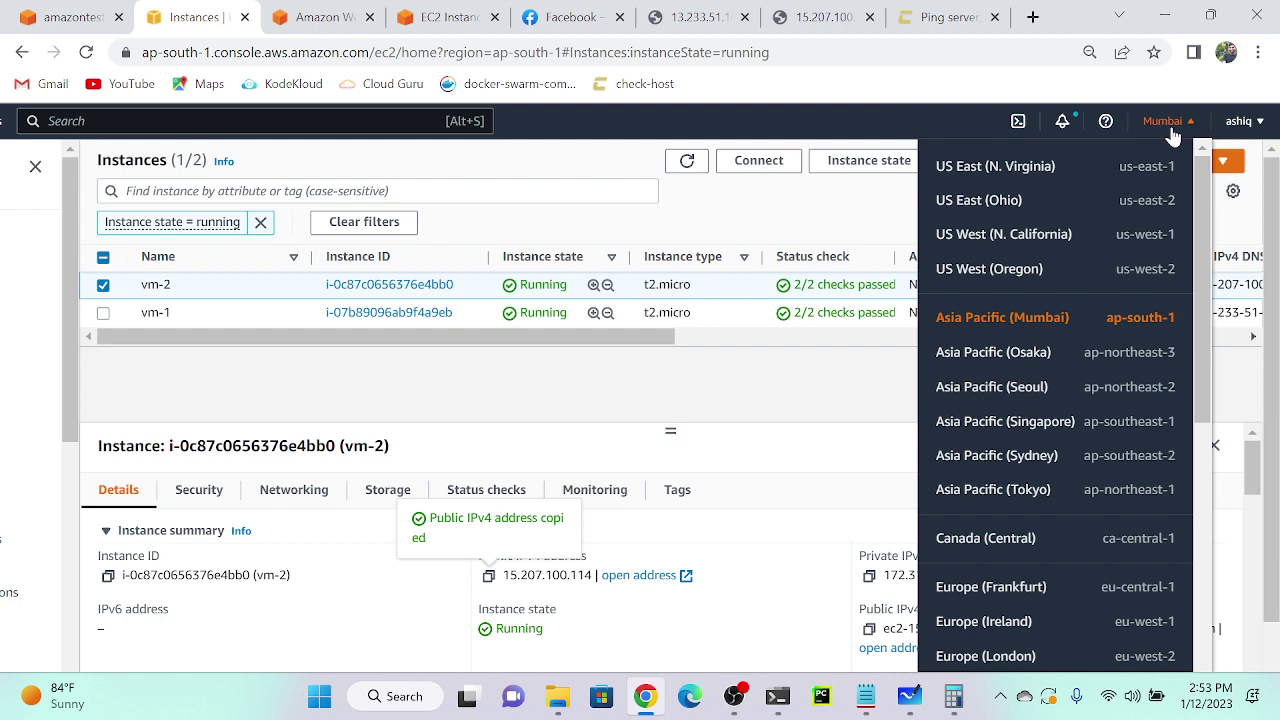
pyautogui.click(860, 206)
pyautogui.click(1138, 166)
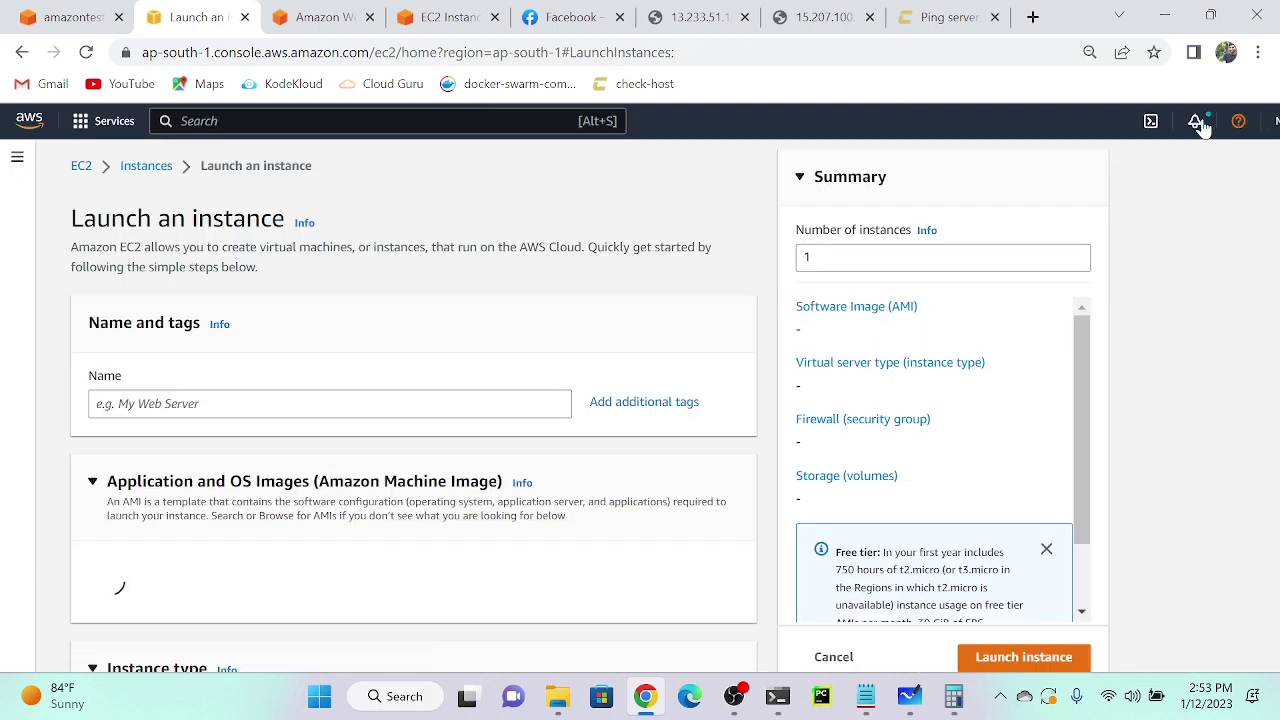
pyautogui.click(22, 50)
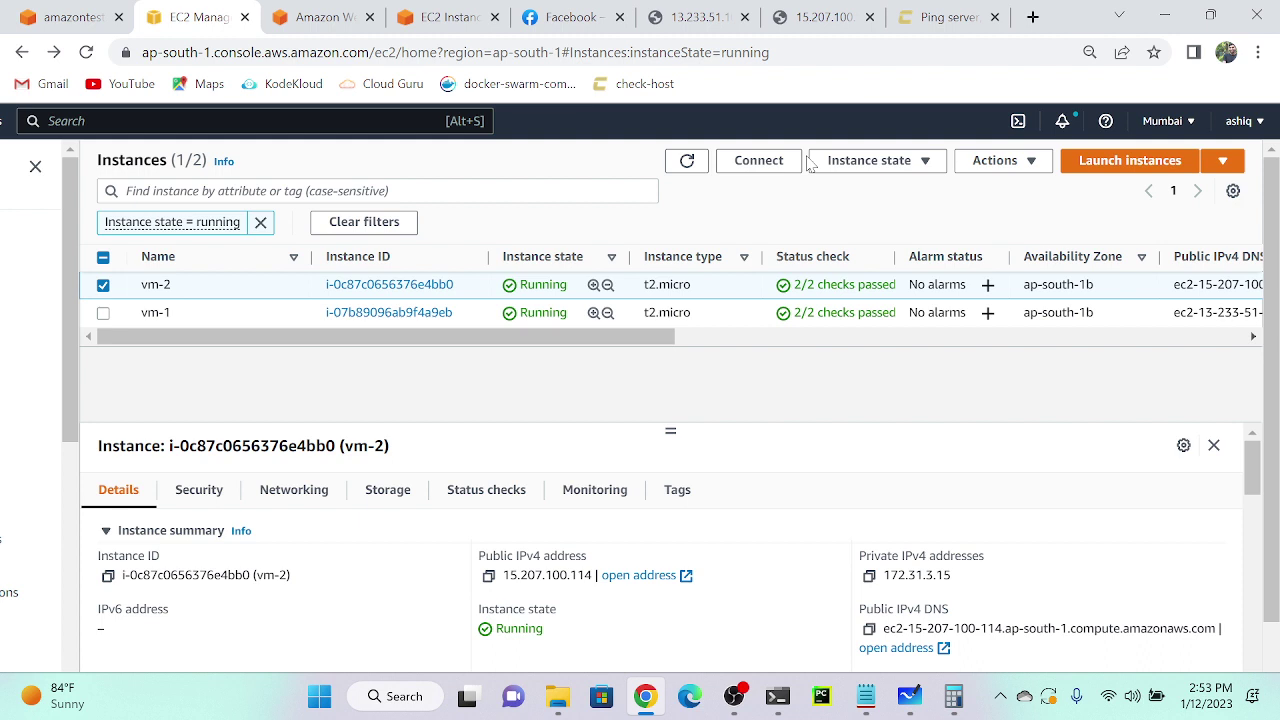
# Switch to Notepad to read the routing policy notes, and view the Failover diagram in Microsoft Whiteboard.
pyautogui.click(865, 696)
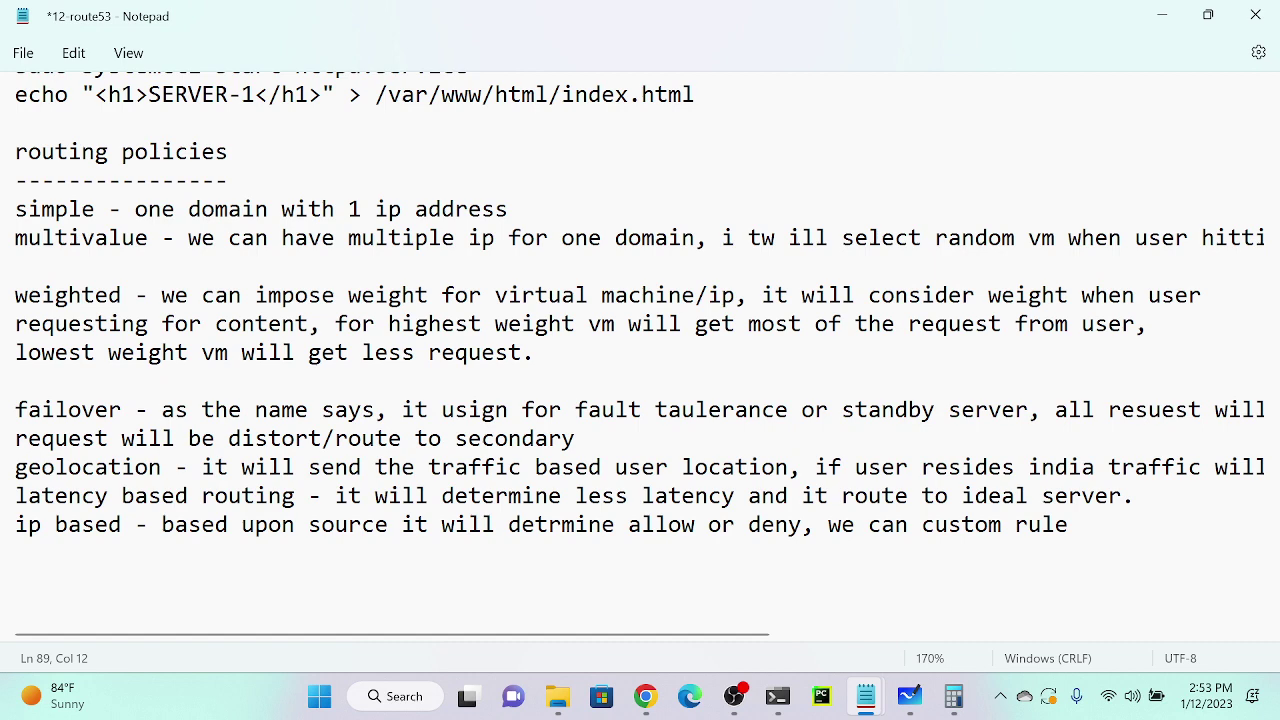
pyautogui.hscroll(4, 632, 354)
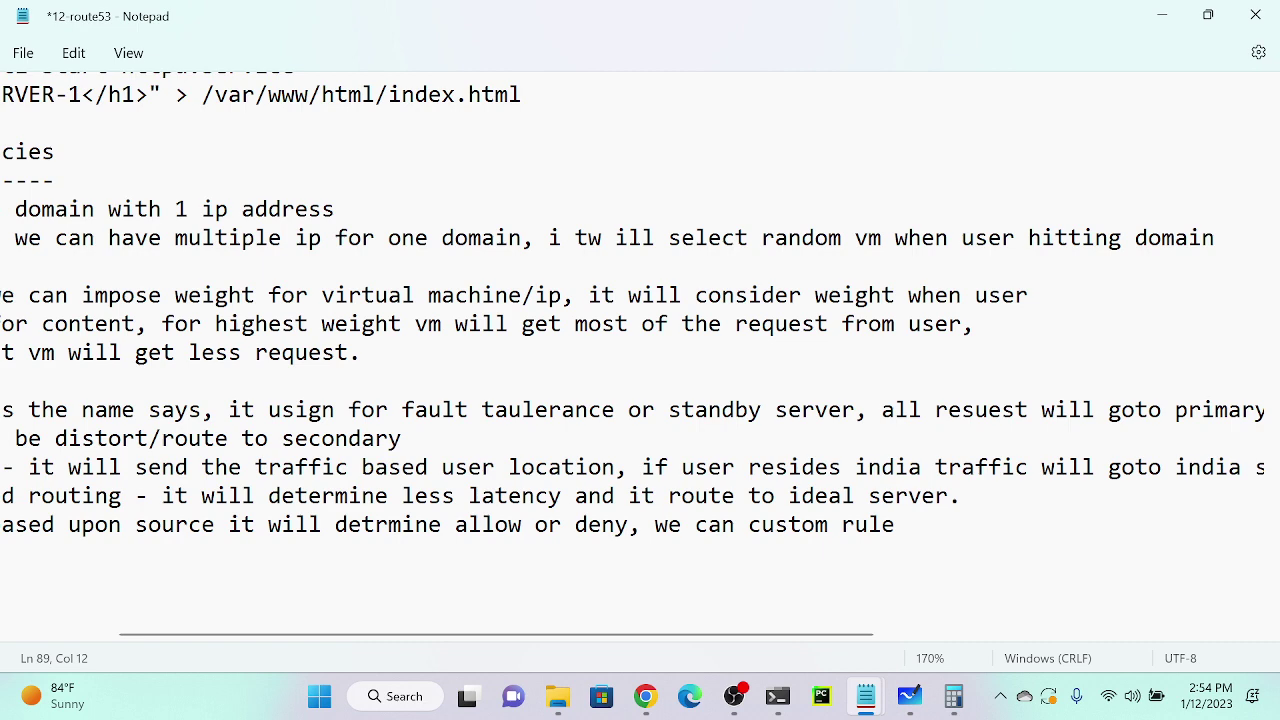
pyautogui.hscroll(-3, 640, 350)
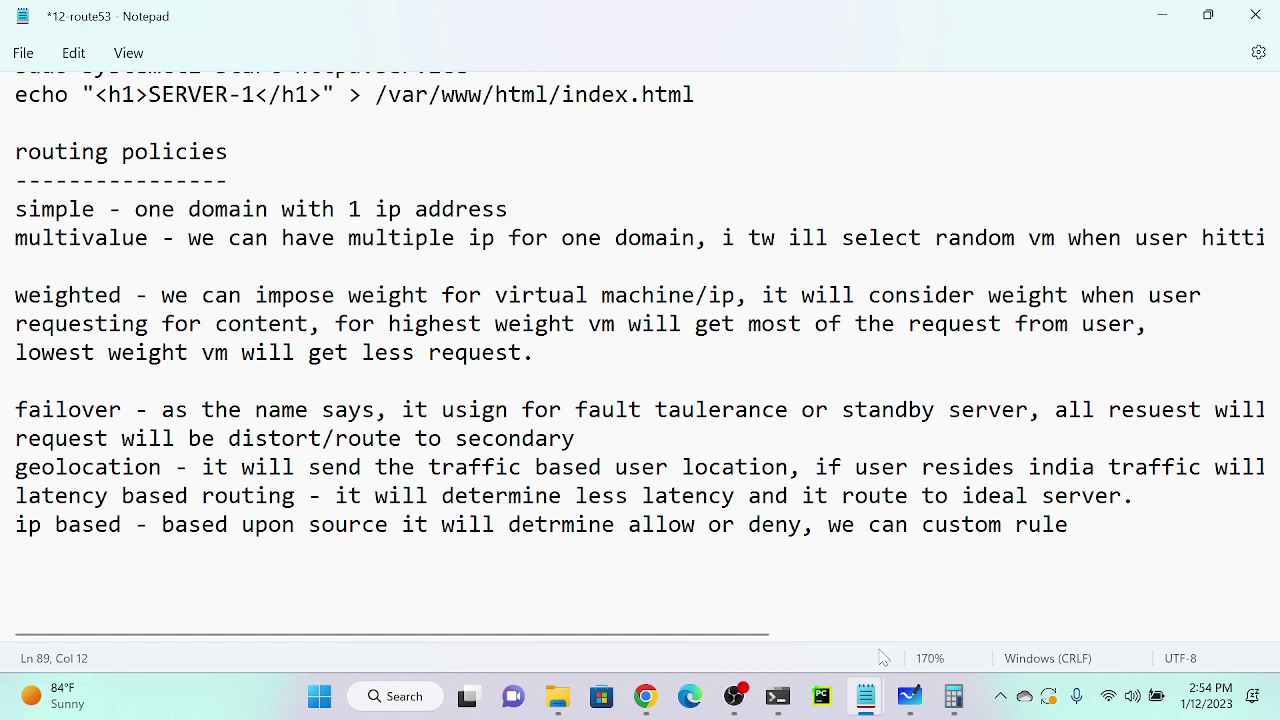
pyautogui.click(922, 706)
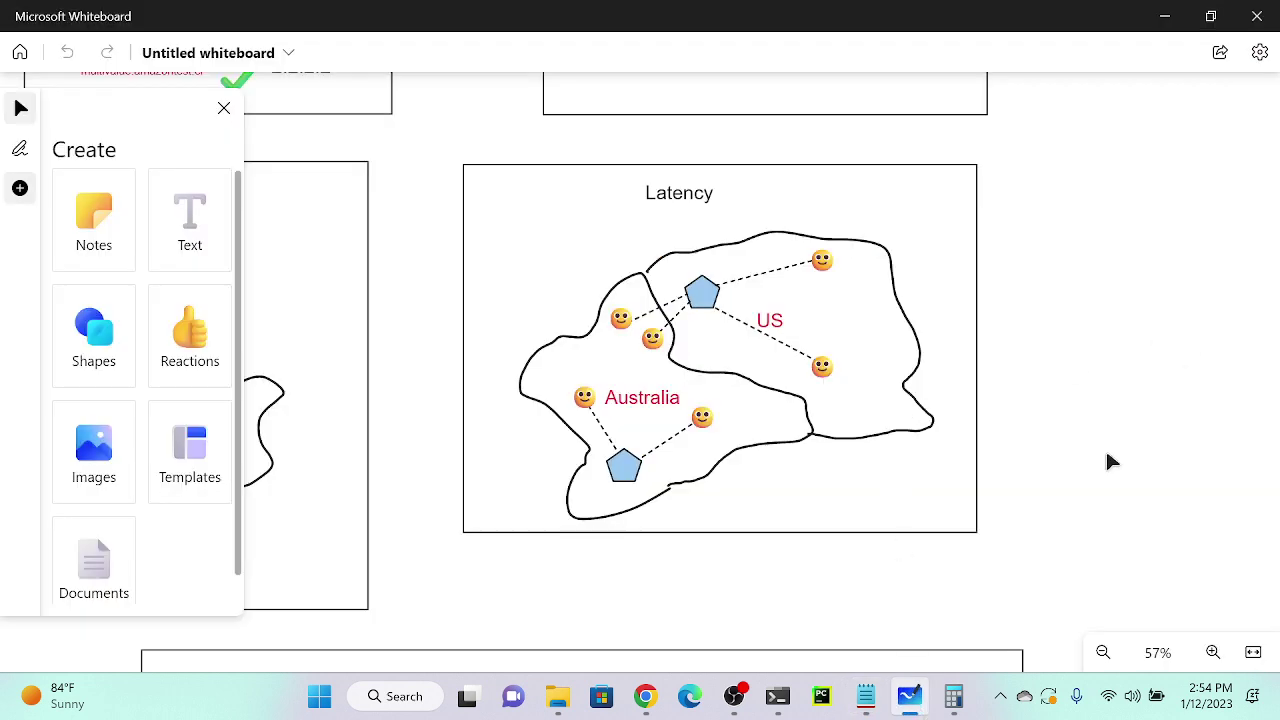
pyautogui.scroll(-5, 1110, 461)
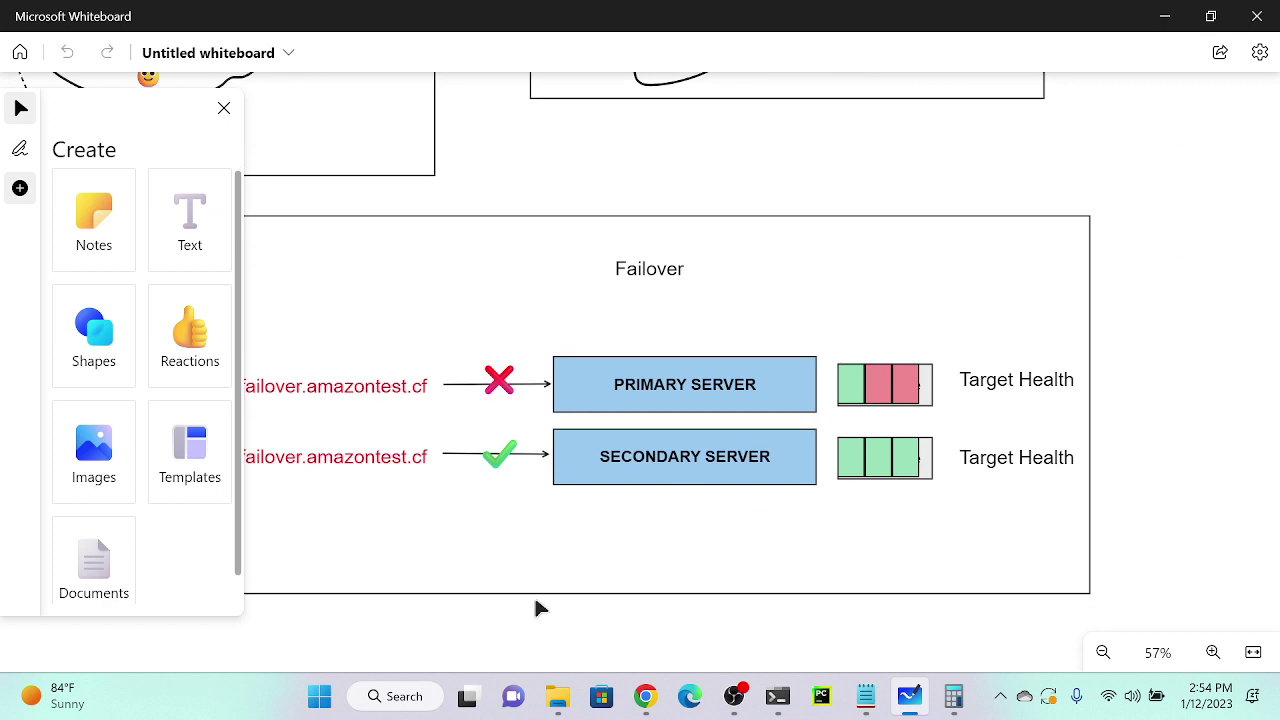
pyautogui.scroll(-2, 480, 634)
pyautogui.hscroll(-2, 480, 634)
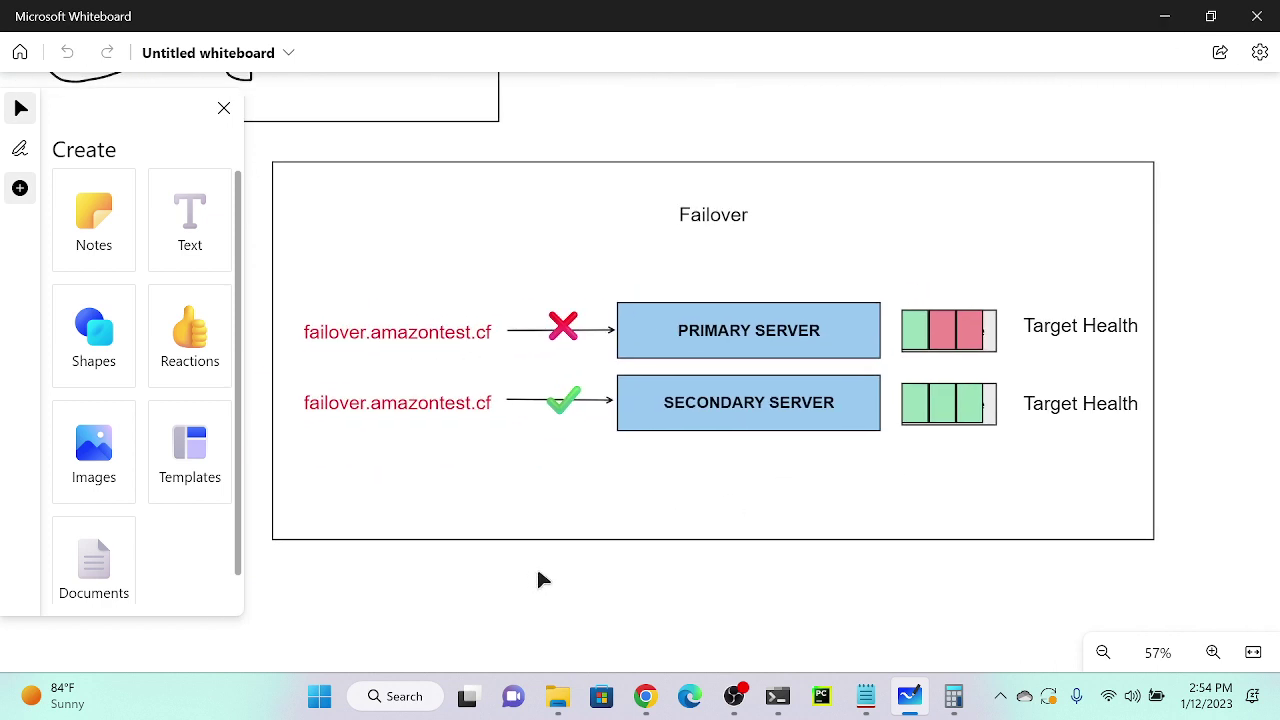
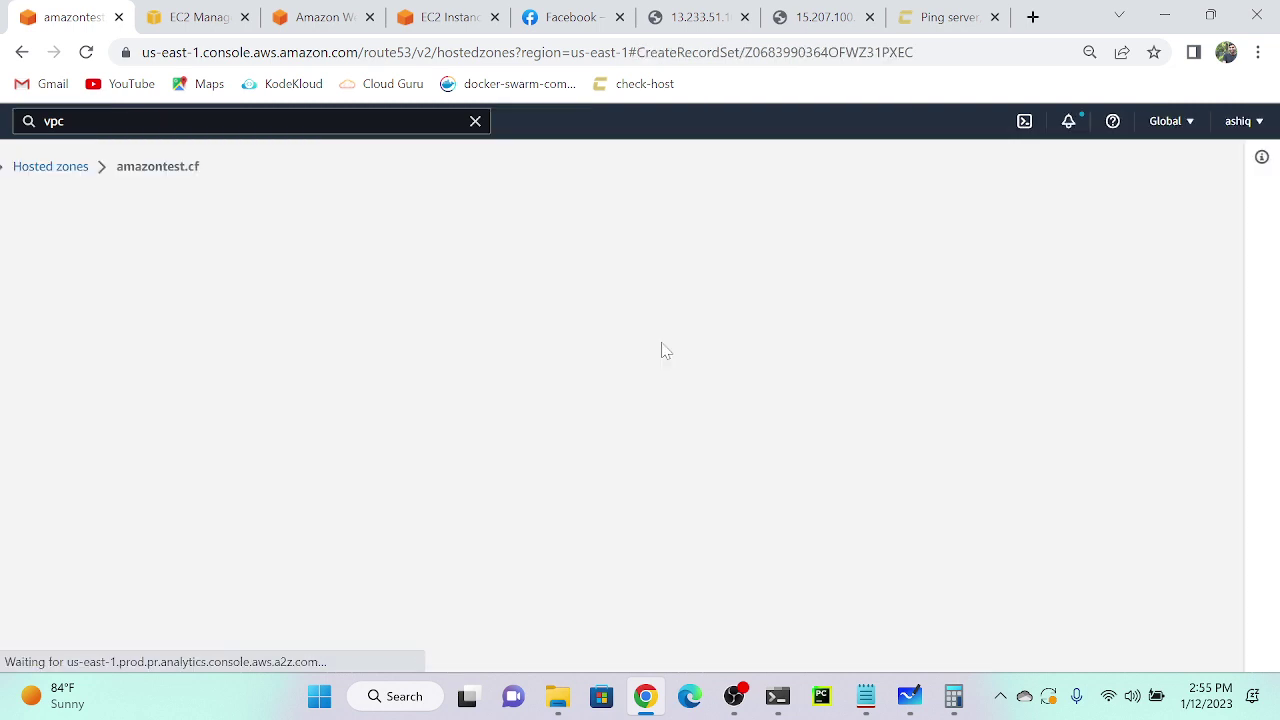
# Name the new record in the amazontest.cf zone failover and set its value to 13.233.51.104.
pyautogui.scroll(-1, 274, 453)
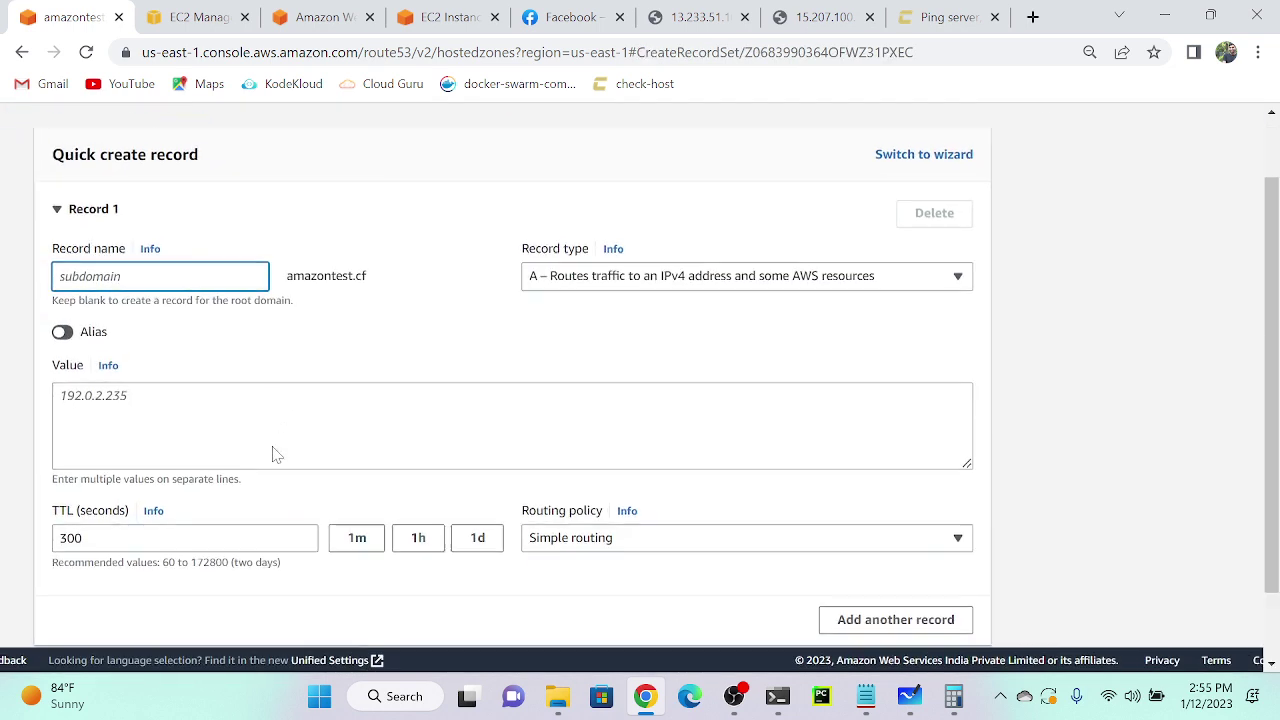
pyautogui.write('failover')
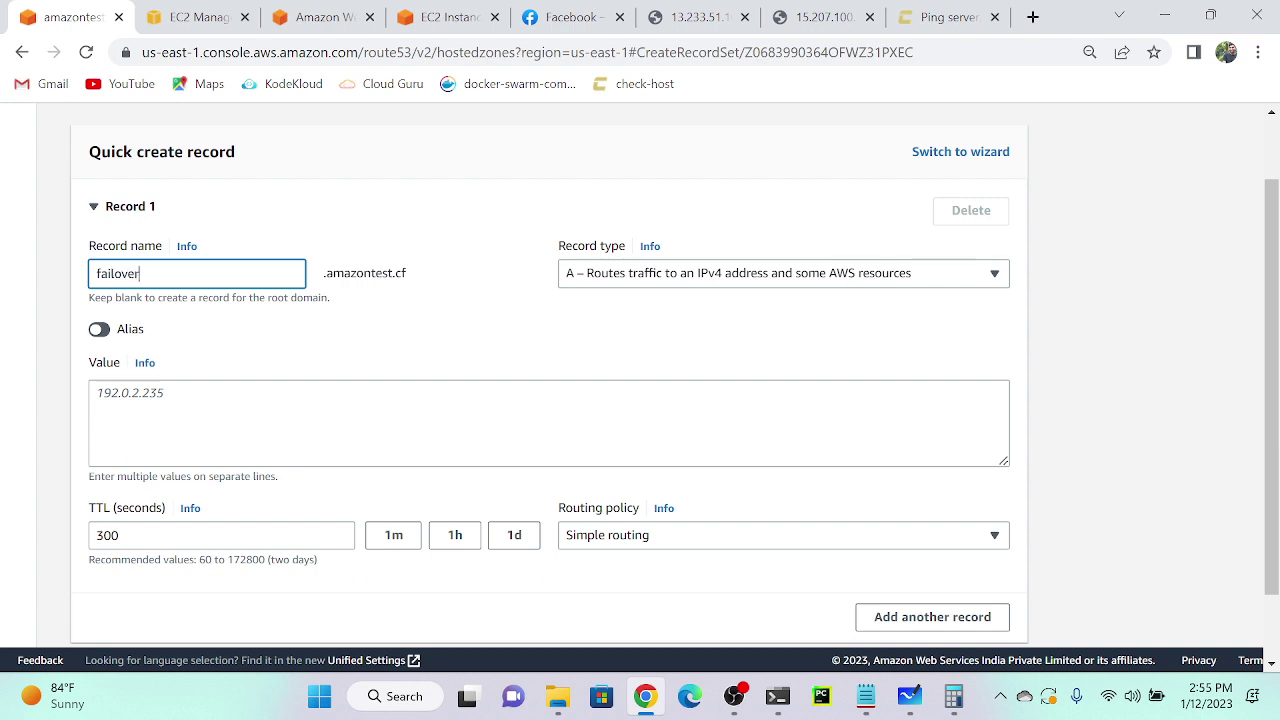
pyautogui.click(177, 390)
pyautogui.write('13.233.51.104')
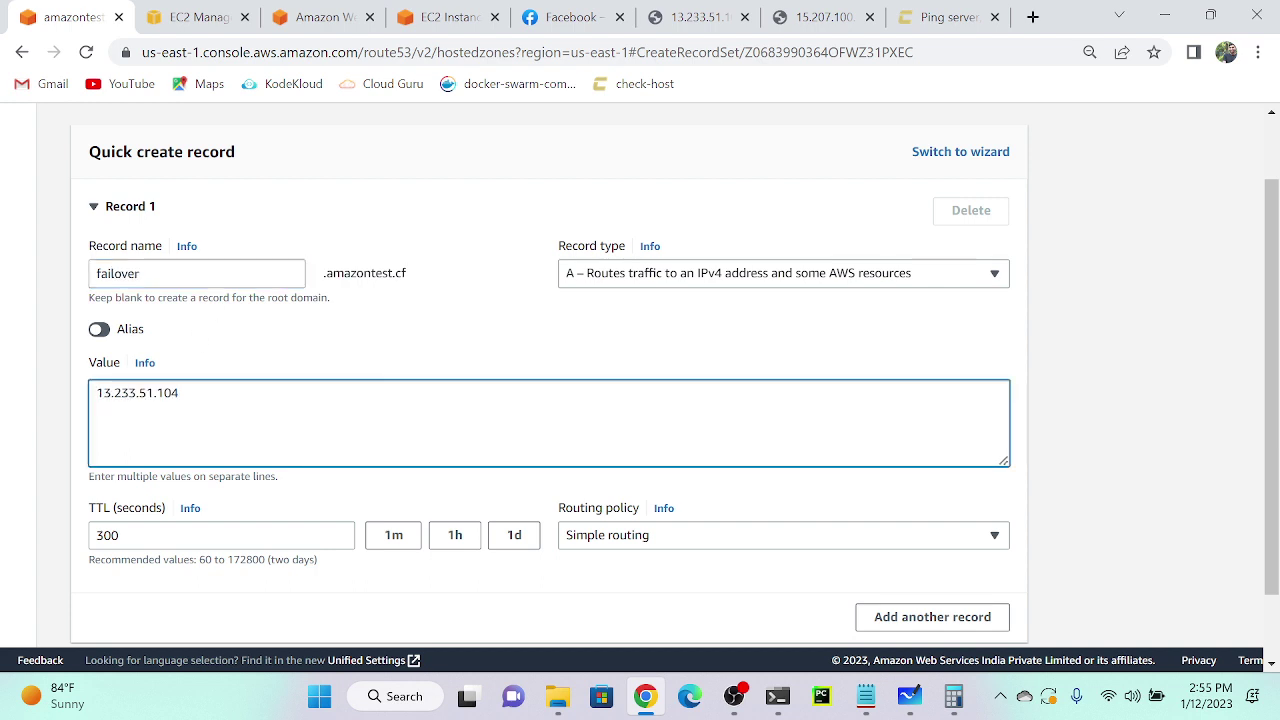
# Set the failover record's TTL to 60 seconds and its routing policy to Failover.
pyautogui.click(390, 535)
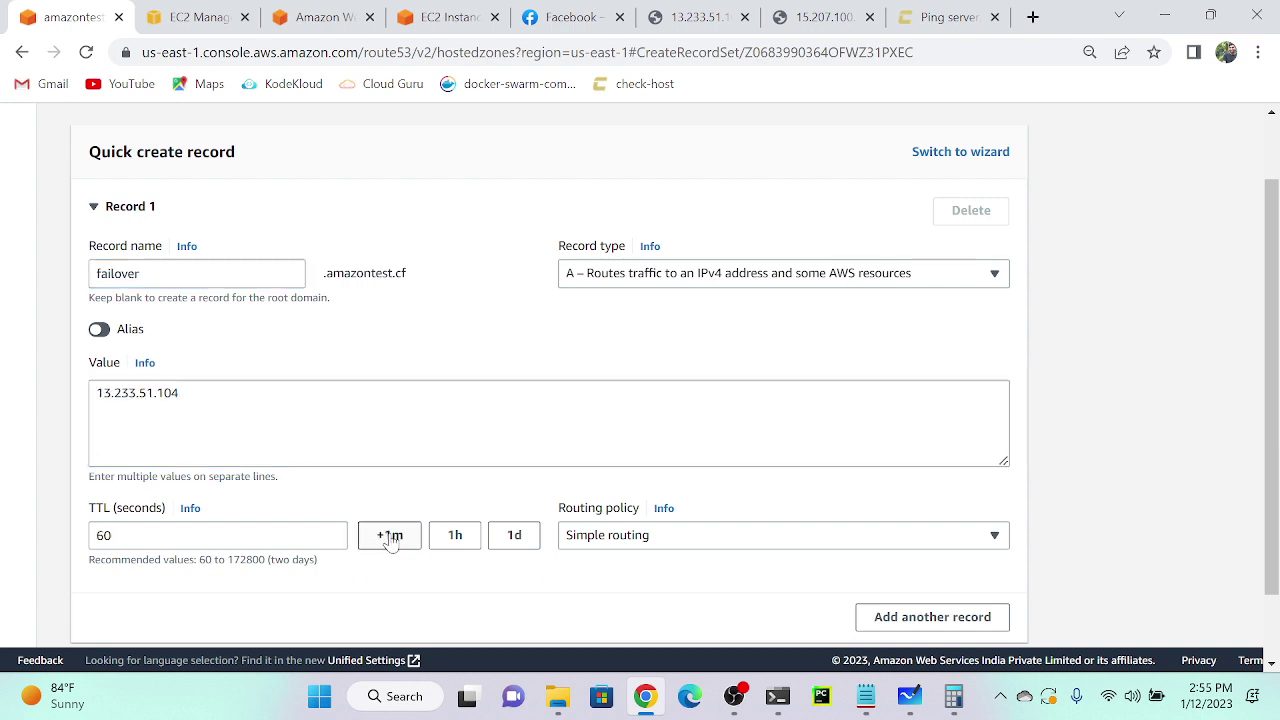
pyautogui.click(627, 538)
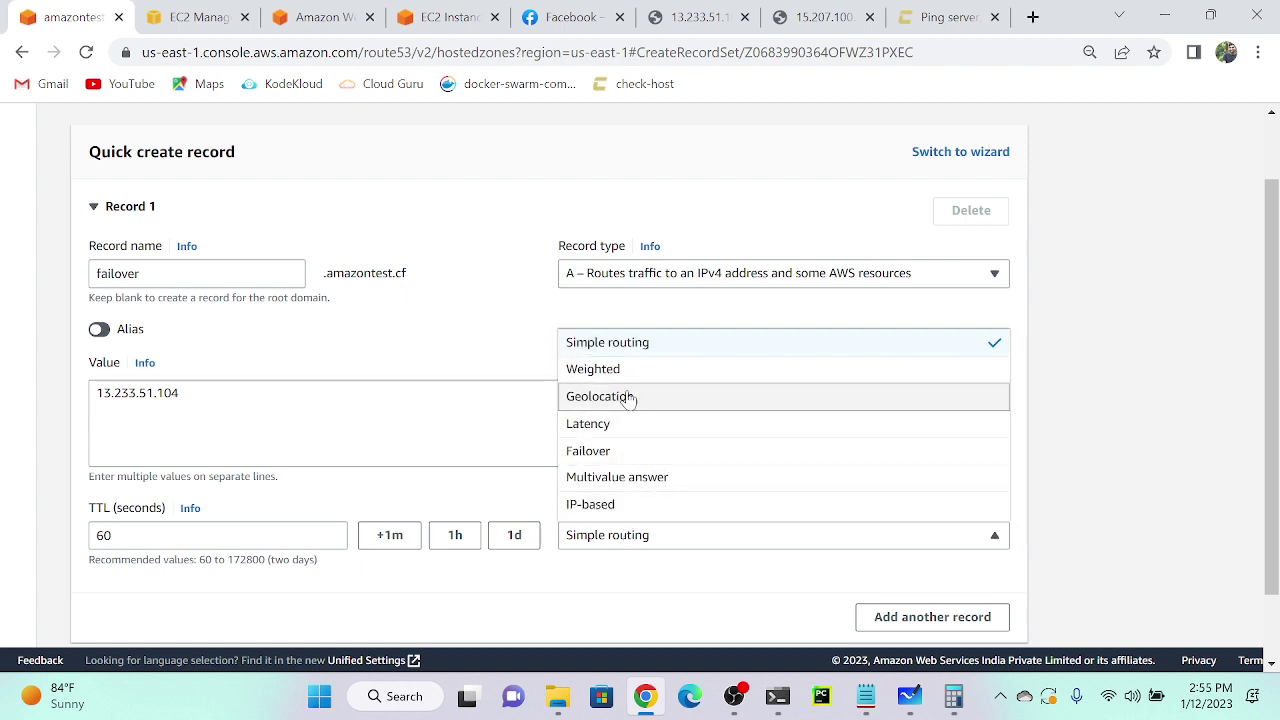
pyautogui.click(590, 452)
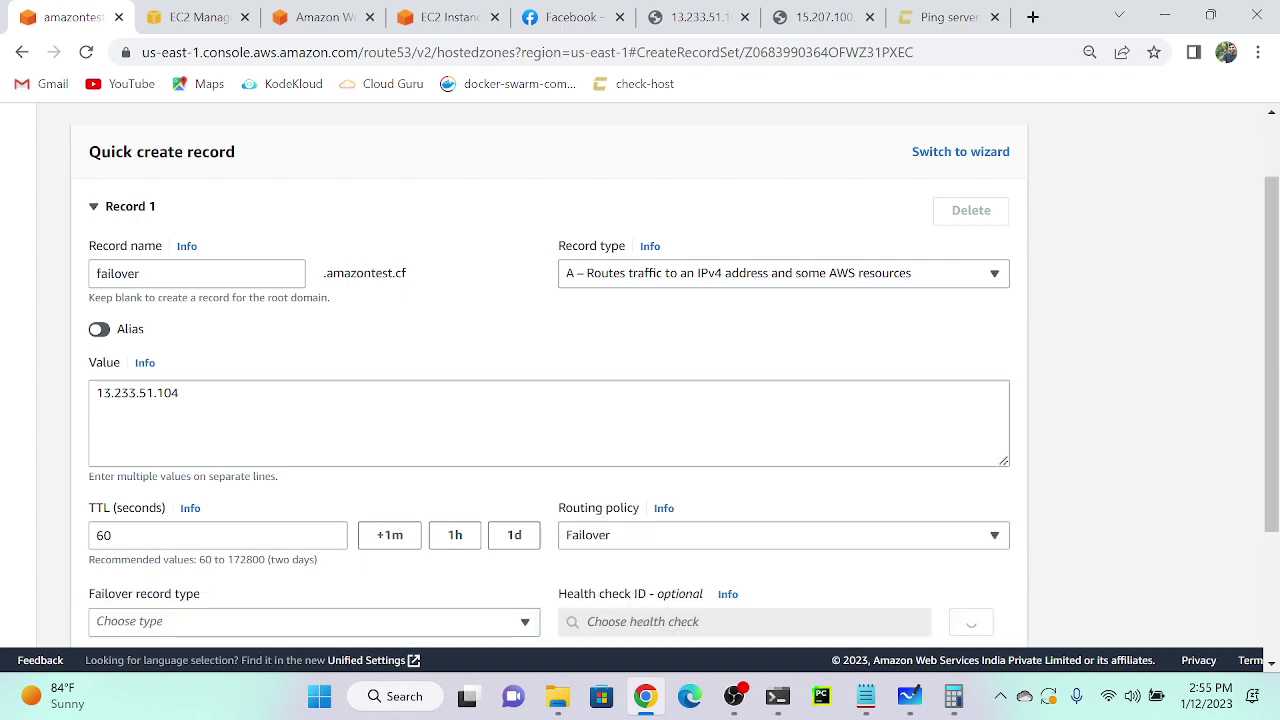
# Set the failover record type of the failover record to Primary.
pyautogui.scroll(-3, 595, 460)
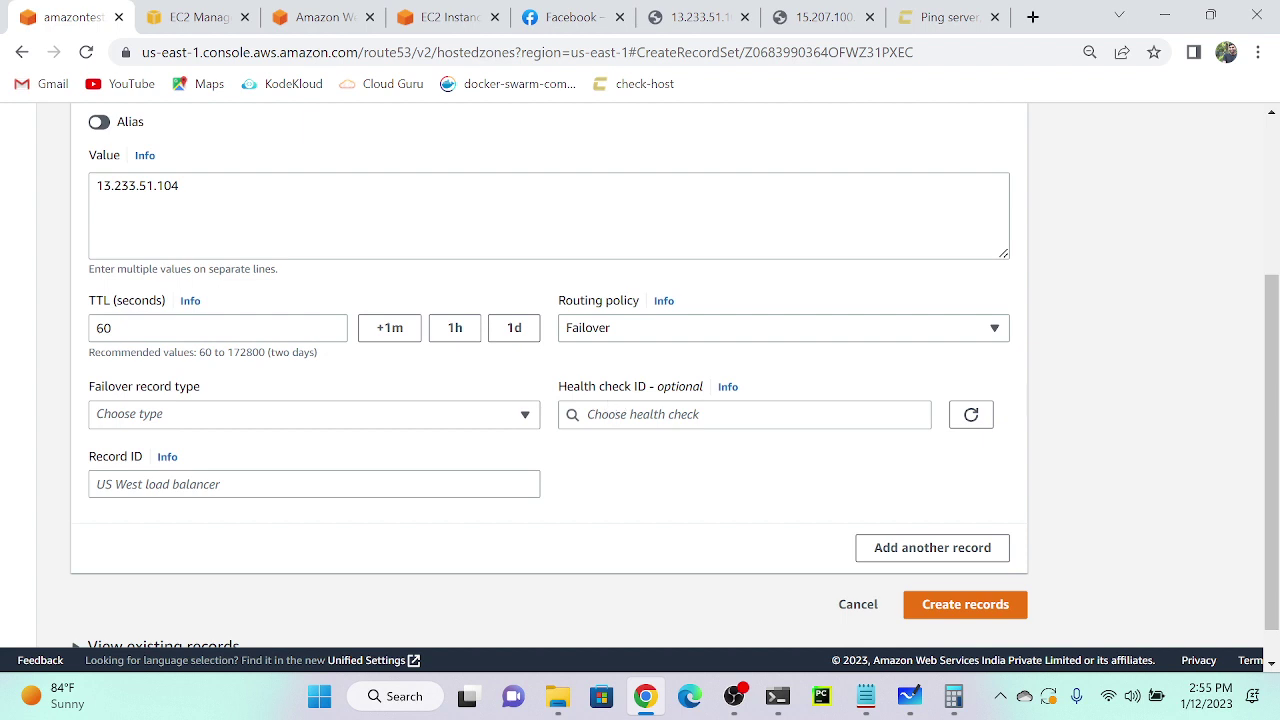
pyautogui.click(589, 414)
pyautogui.click(448, 378)
pyautogui.click(200, 424)
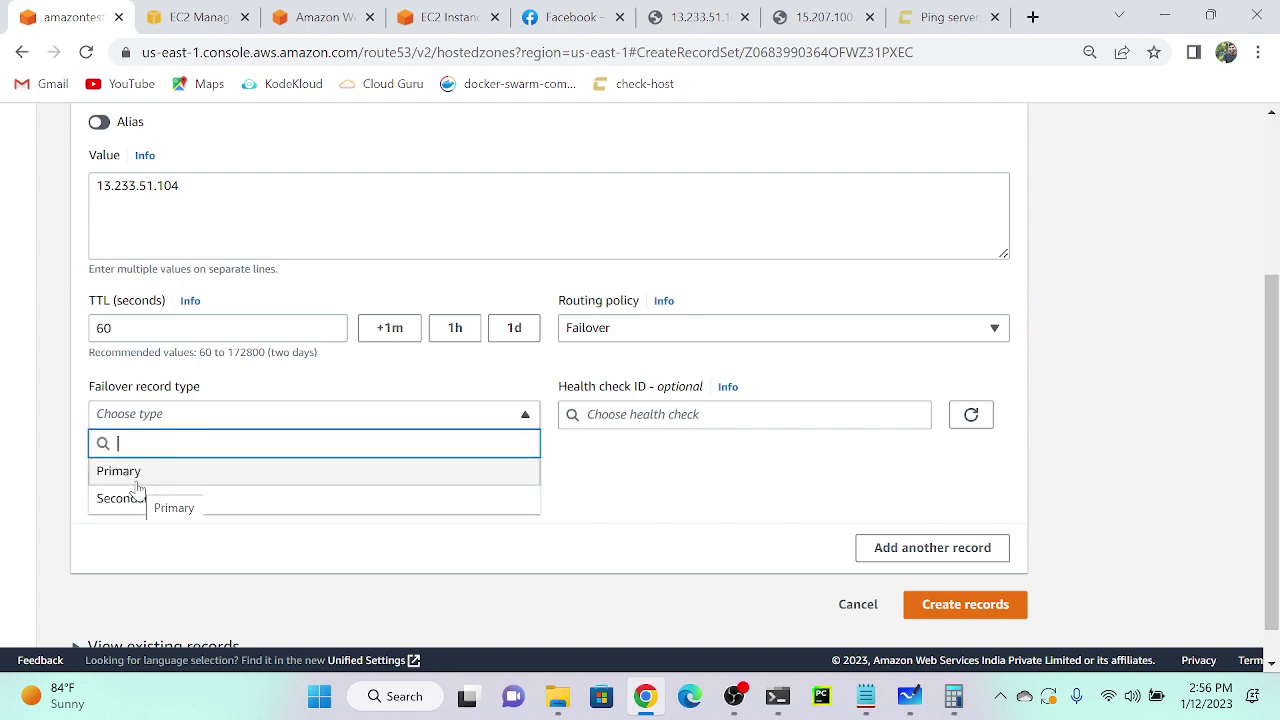
pyautogui.hotkey('ctrl', '+')
pyautogui.hotkey('ctrl', '+')
pyautogui.hotkey('ctrl', '+')
pyautogui.hotkey('ctrl', '+')
pyautogui.hotkey('ctrl', '+')
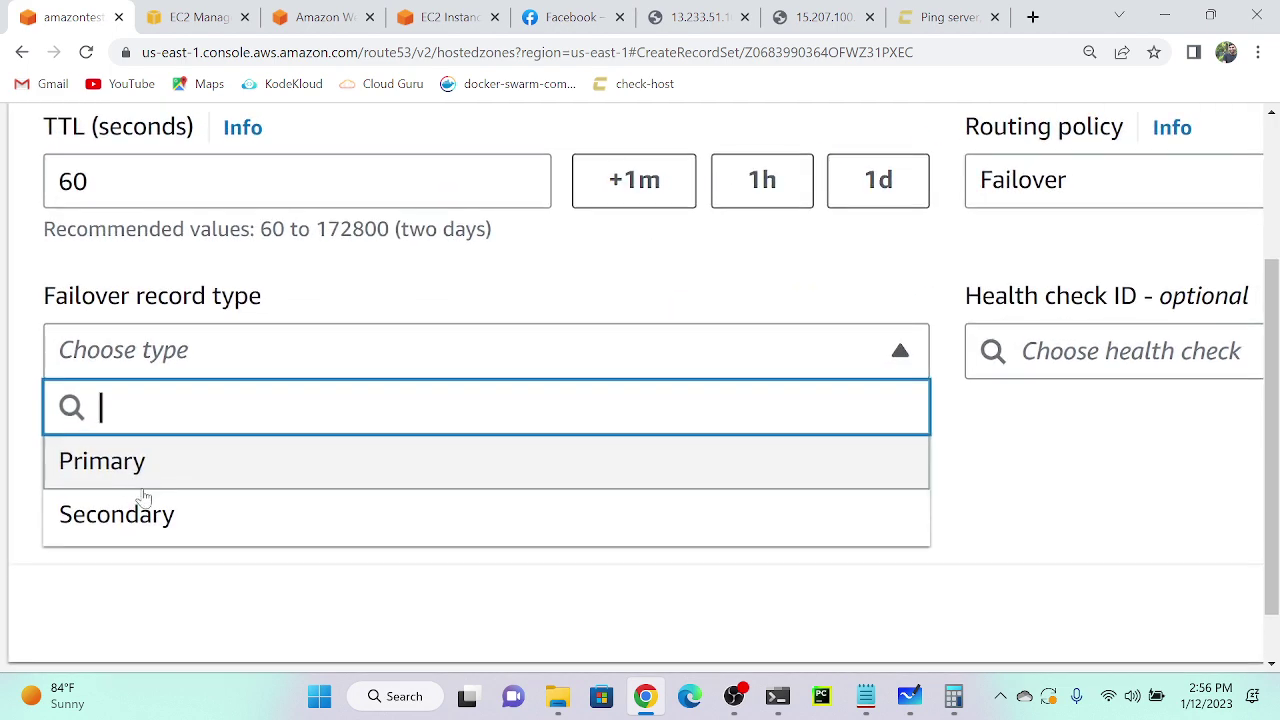
pyautogui.click(144, 497)
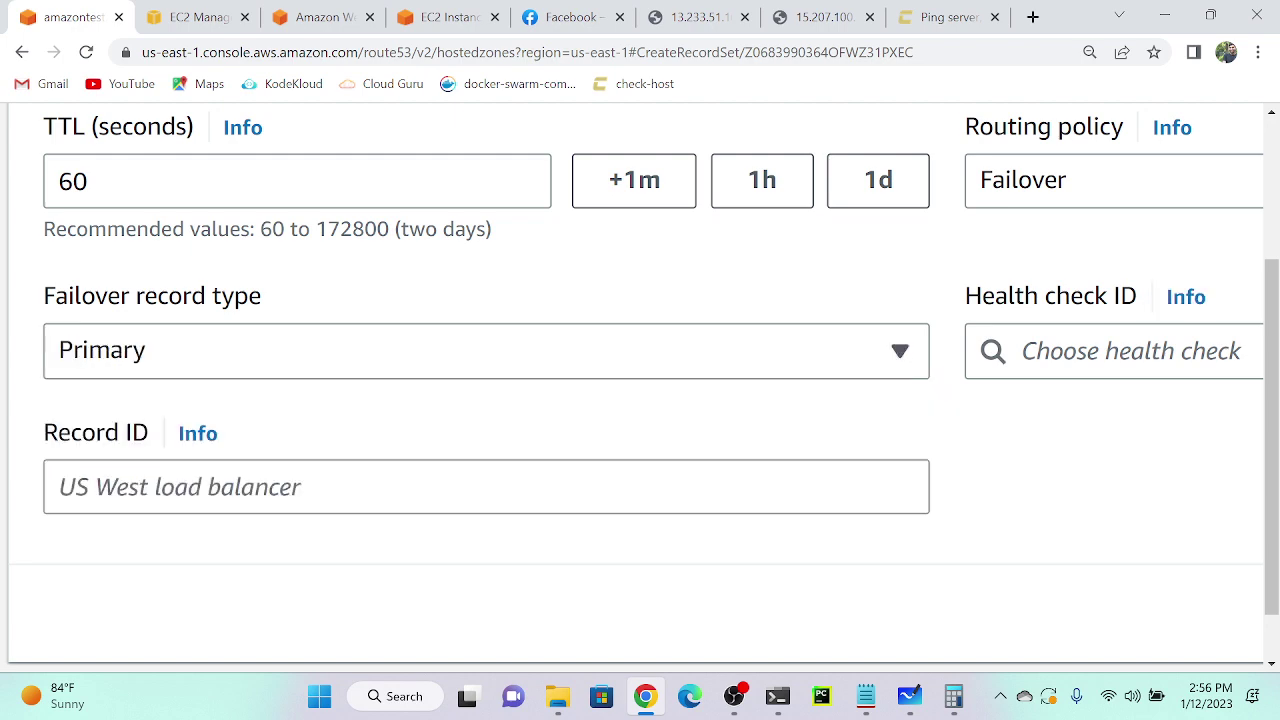
# Enter 1 as the record ID of the primary failover record.
pyautogui.hotkey('ctrl', '-')
pyautogui.hotkey('ctrl', '-')
pyautogui.hotkey('ctrl', '-')
pyautogui.press('Tab')
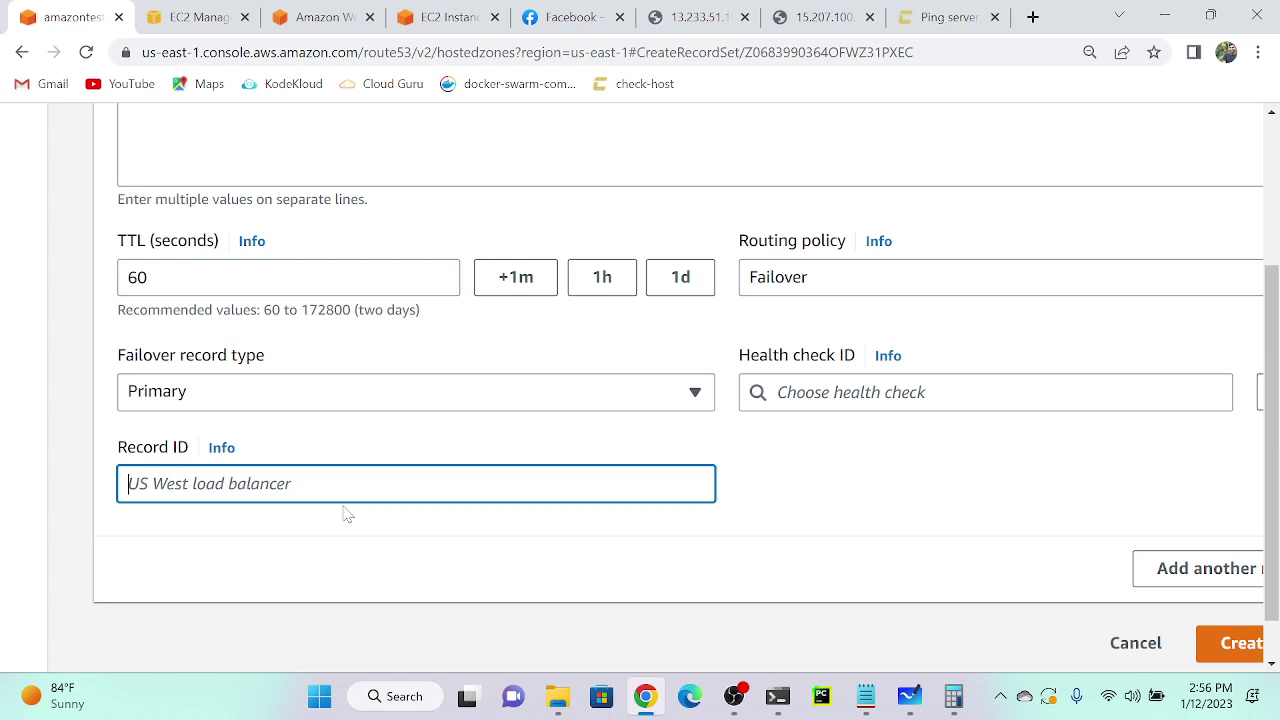
pyautogui.write('1')
pyautogui.click(795, 512)
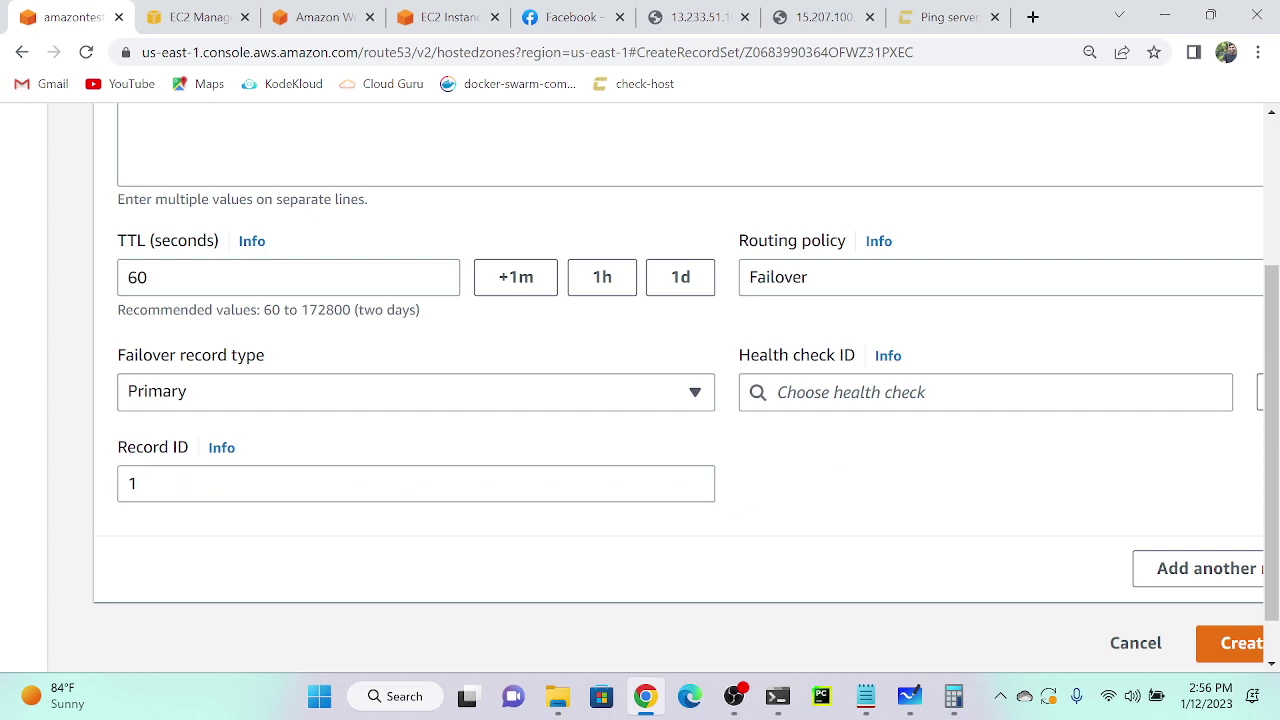
# Look up the health checks available for the record, and open the Route 53 Health checks page in a new browser tab.
pyautogui.click(985, 392)
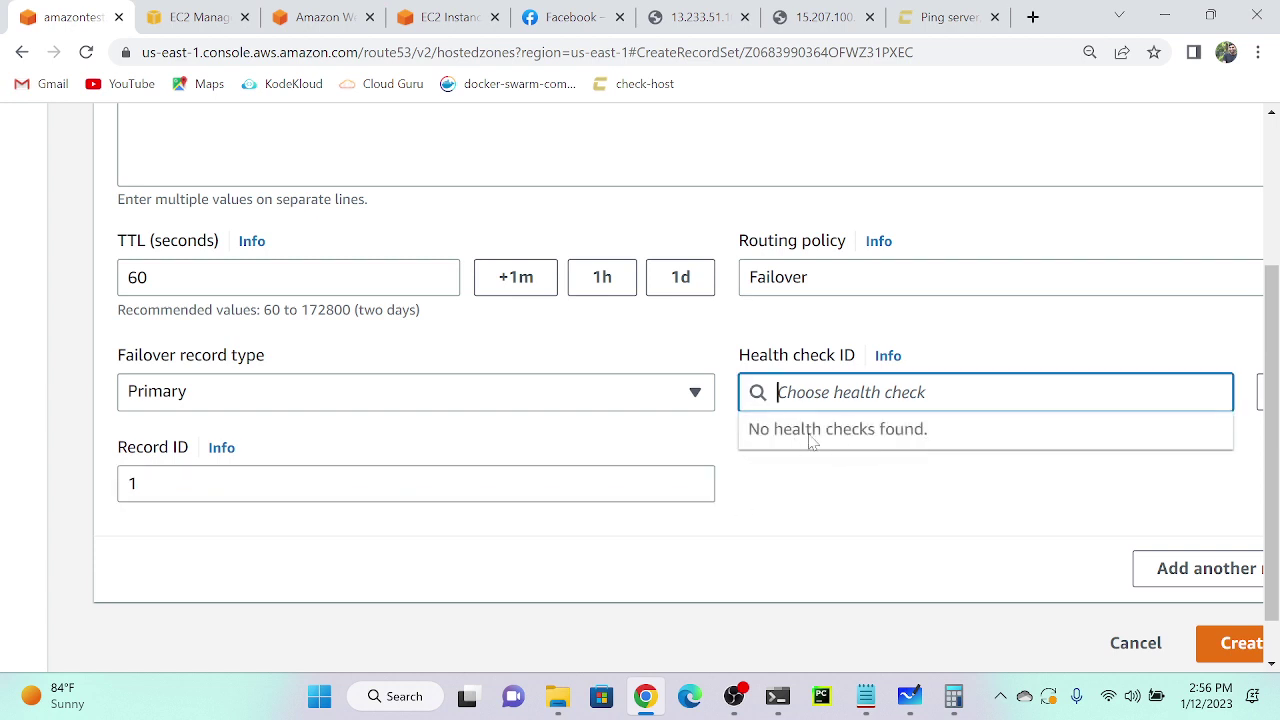
pyautogui.hotkey('ctrl', '0')
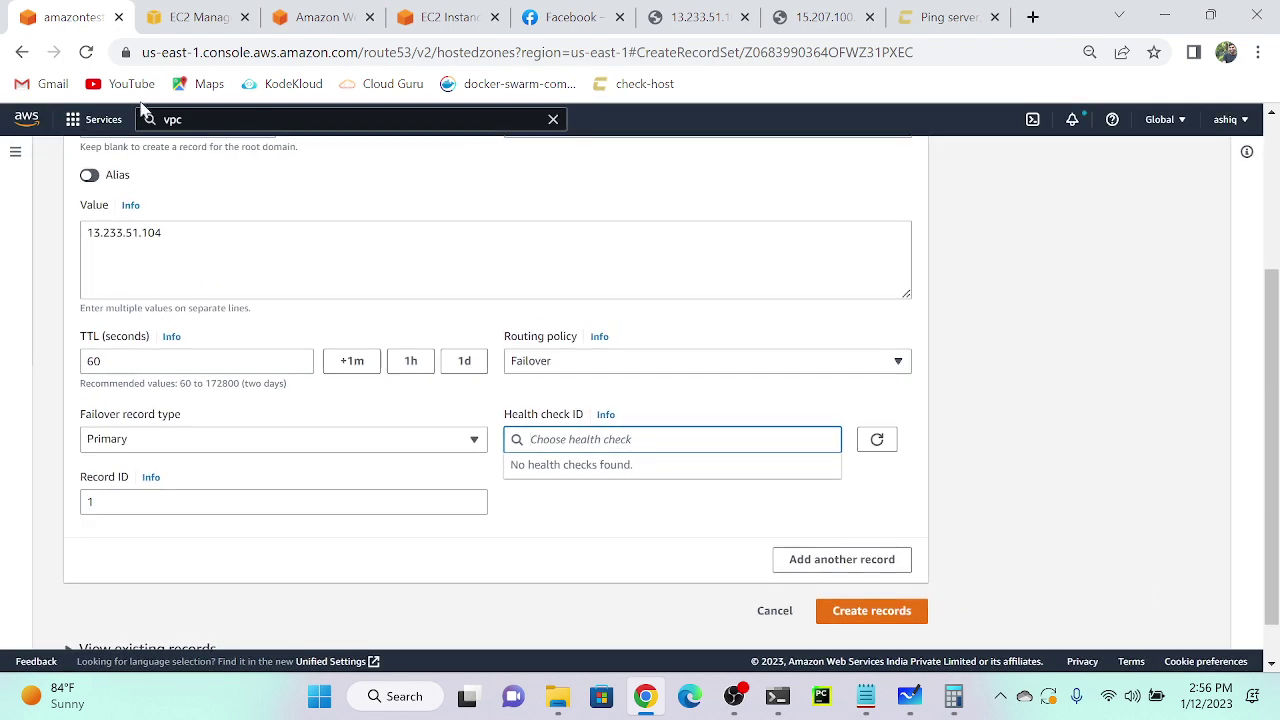
pyautogui.click(15, 153)
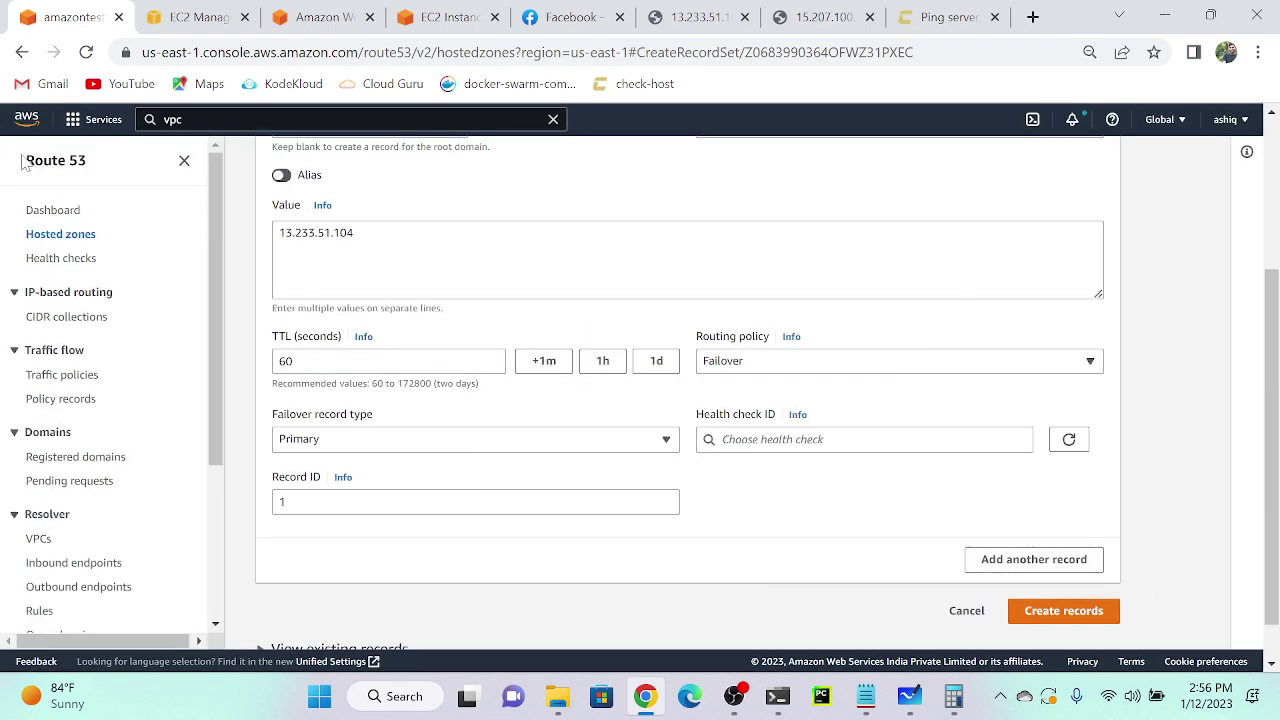
pyautogui.hotkey('ctrl', '+')
pyautogui.hotkey('ctrl', '+')
pyautogui.hotkey('ctrl', '+')
pyautogui.hotkey('ctrl', '+')
pyautogui.hotkey('ctrl', '+')
pyautogui.hotkey('ctrl', '+')
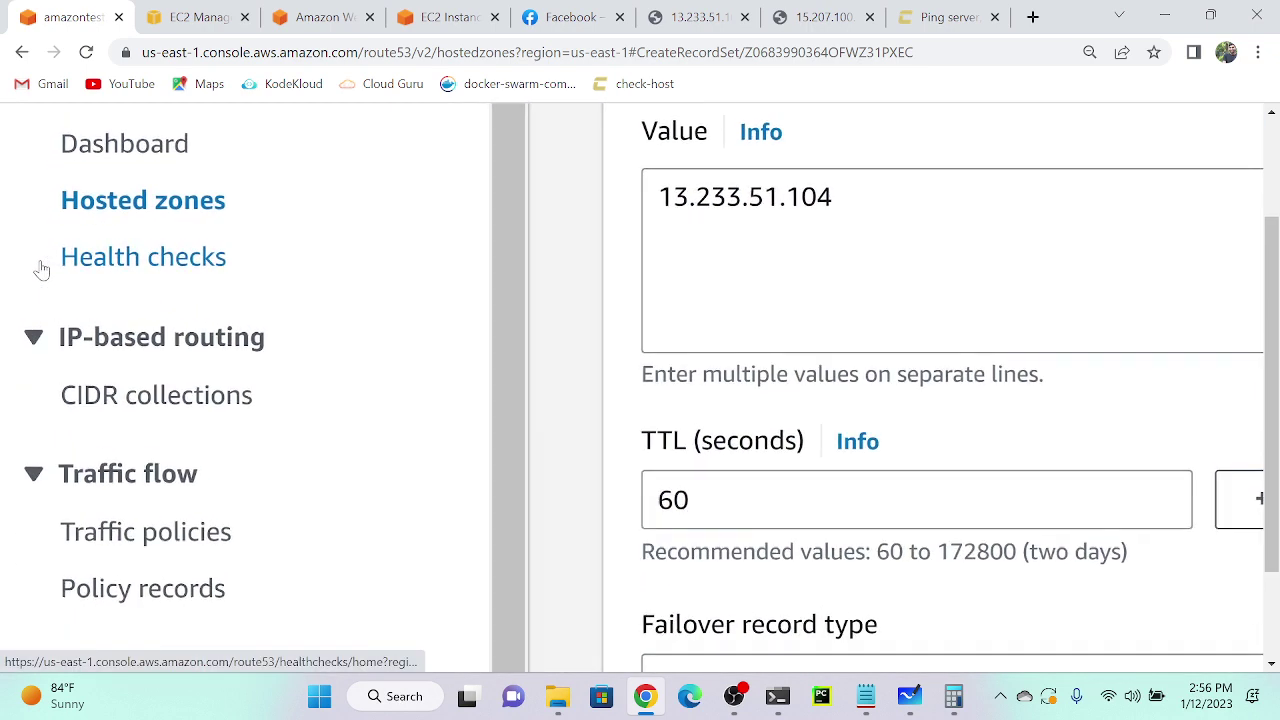
pyautogui.rightClick(91, 256)
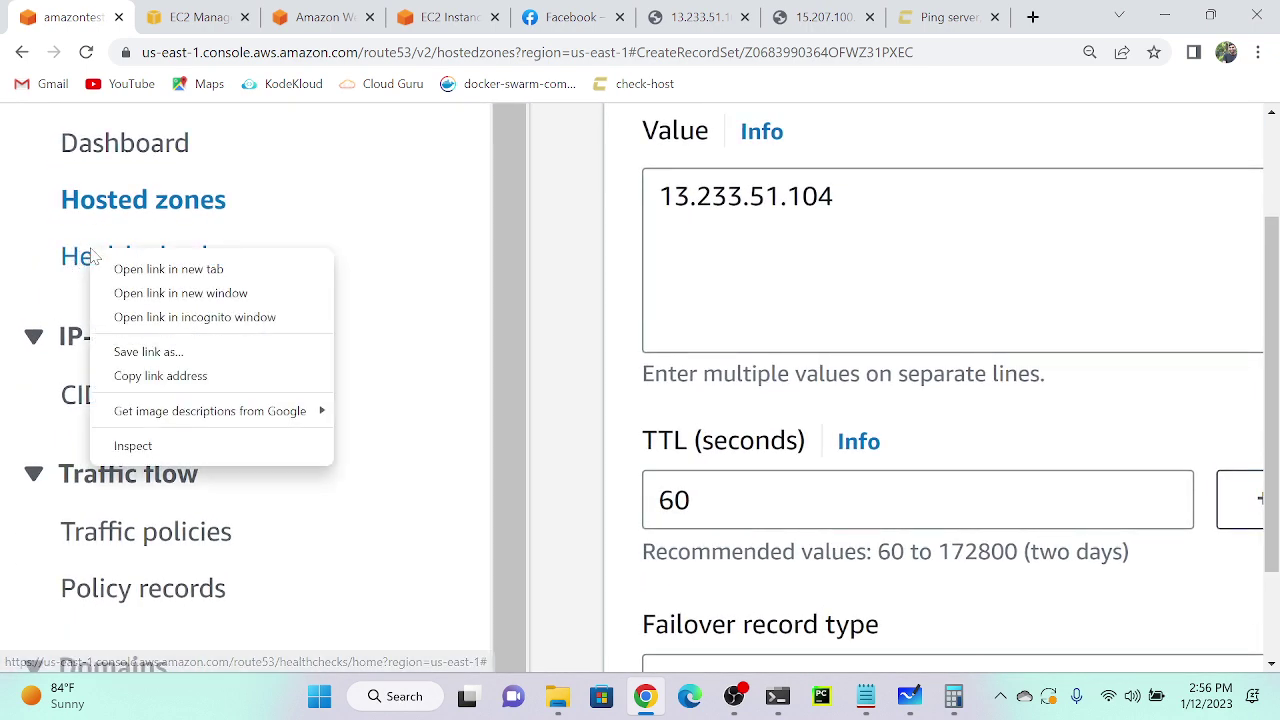
pyautogui.click(157, 268)
pyautogui.click(182, 17)
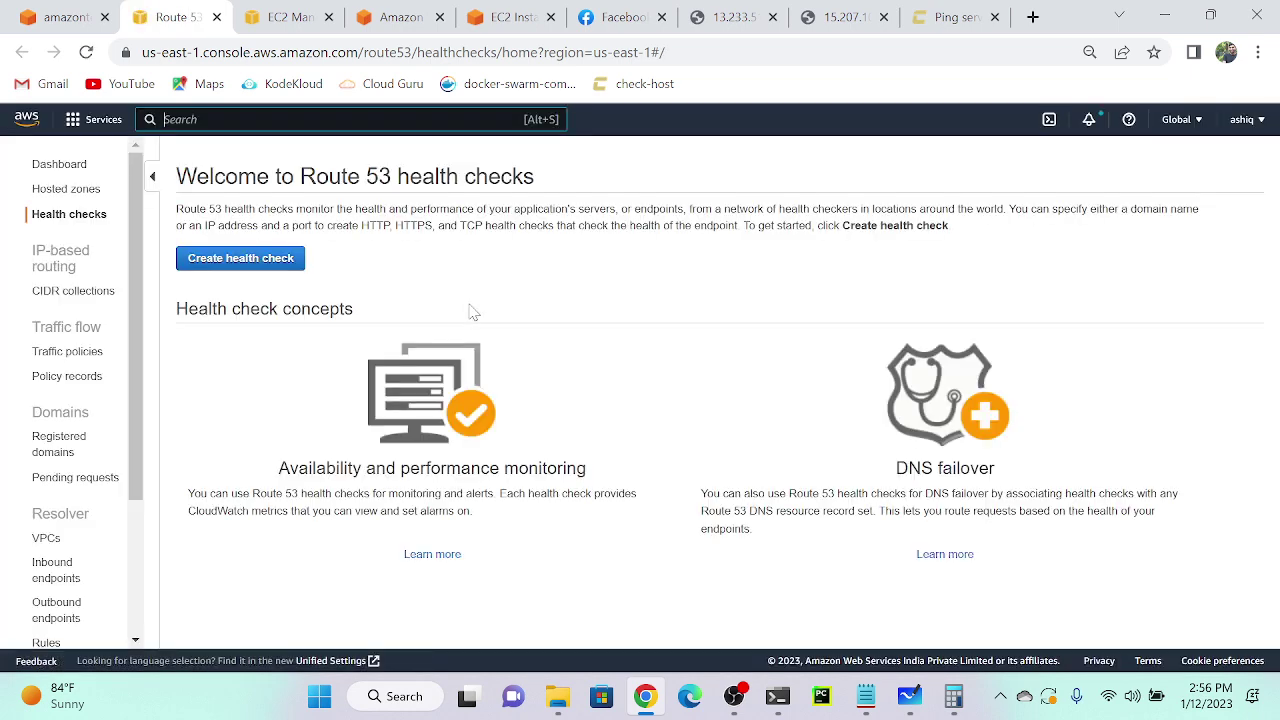
# Start creating a health check named vm-1 that monitors an endpoint.
pyautogui.click(245, 259)
pyautogui.click(620, 302)
pyautogui.write('vm-1')
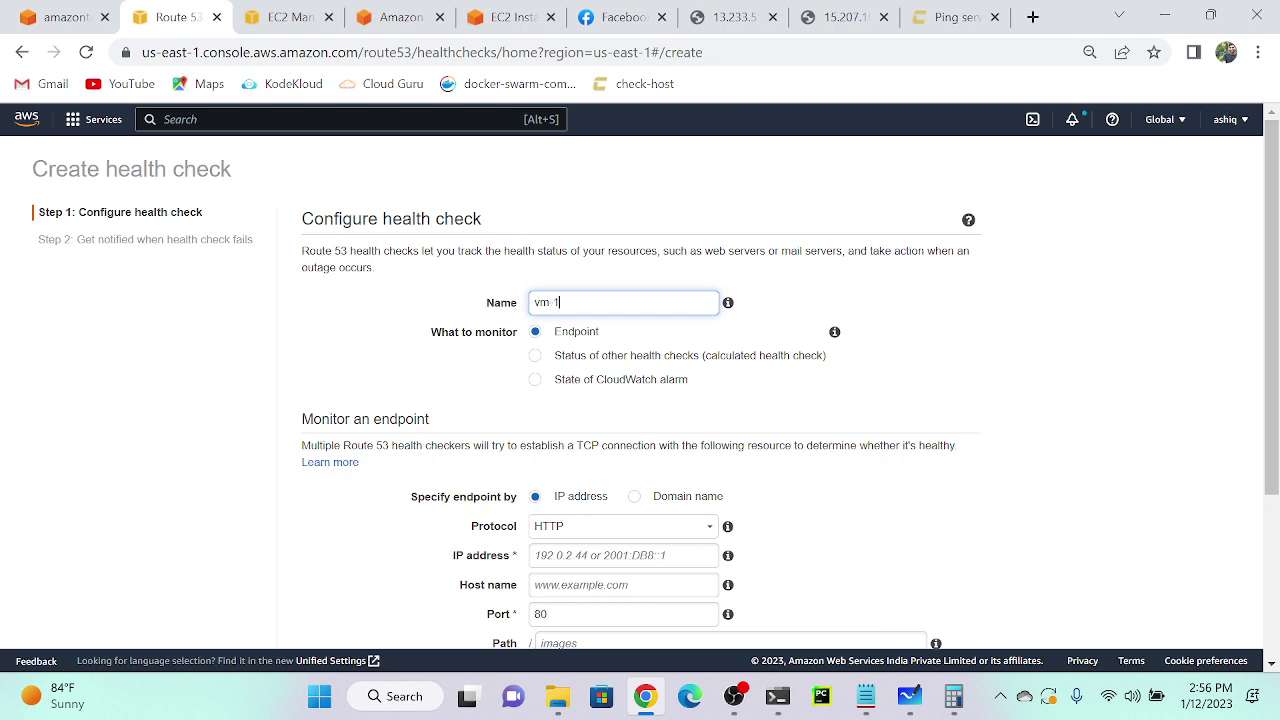
pyautogui.scroll(-2, 560, 360)
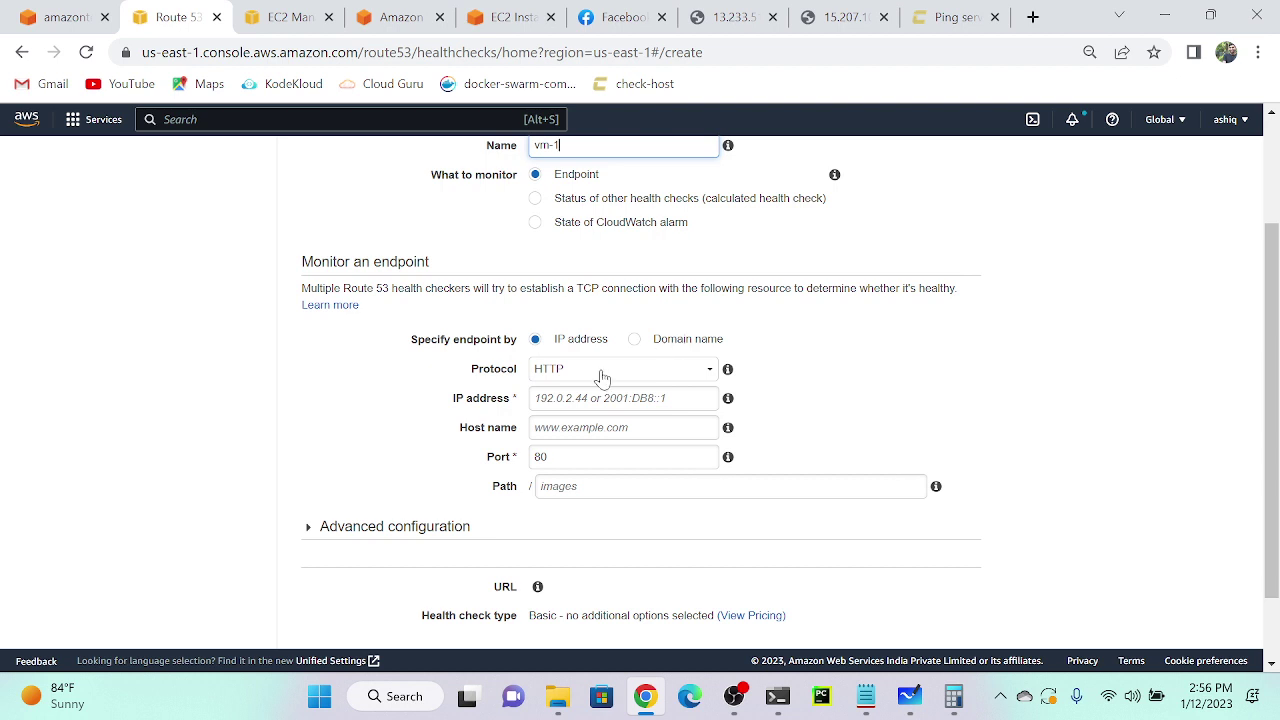
pyautogui.moveTo(589, 374); pyautogui.dragTo(490, 340)
pyautogui.click(381, 379)
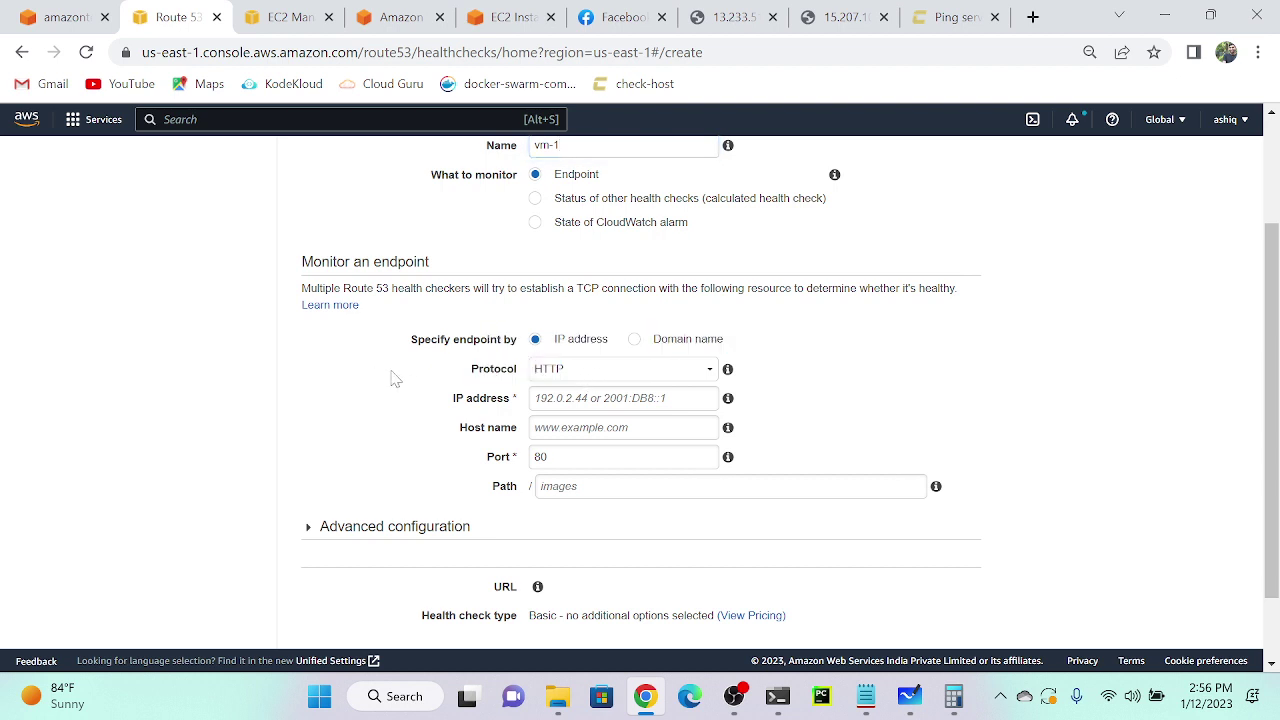
# Copy vm-1's public IPv4 address from the EC2 instances page and enter 13.233.51.104 as the health check's IP address.
pyautogui.click(285, 17)
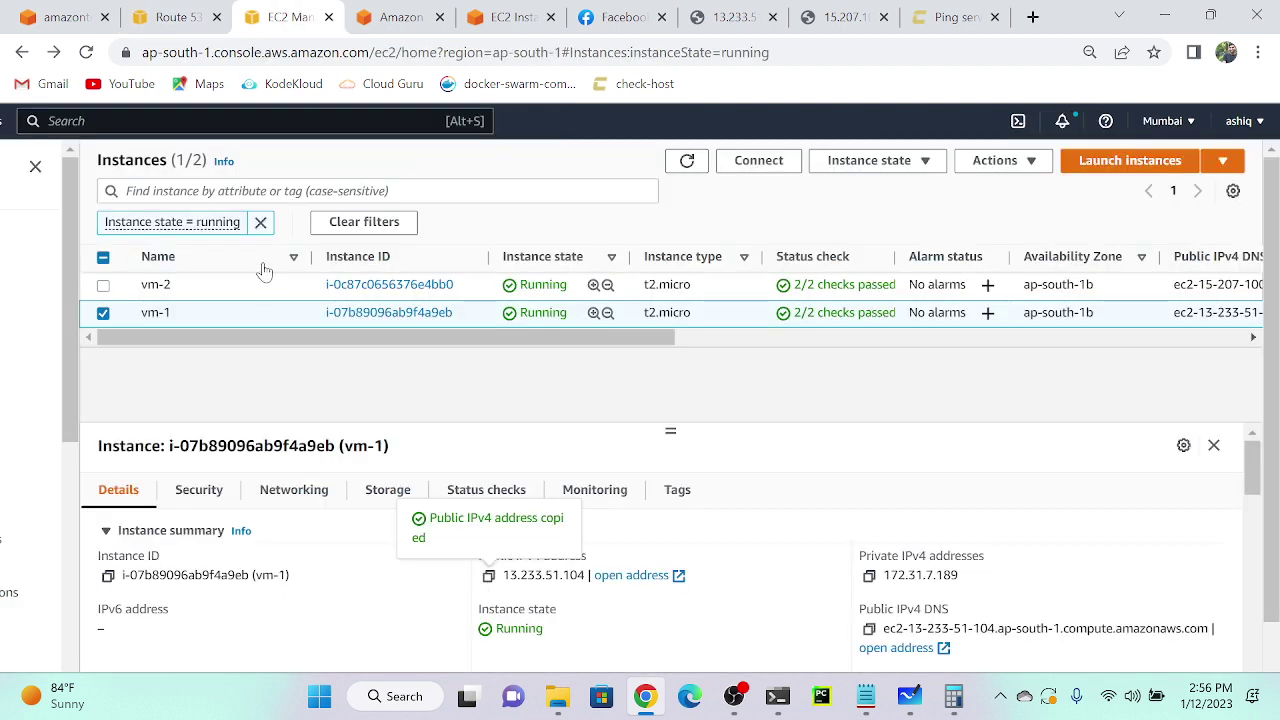
pyautogui.click(488, 575)
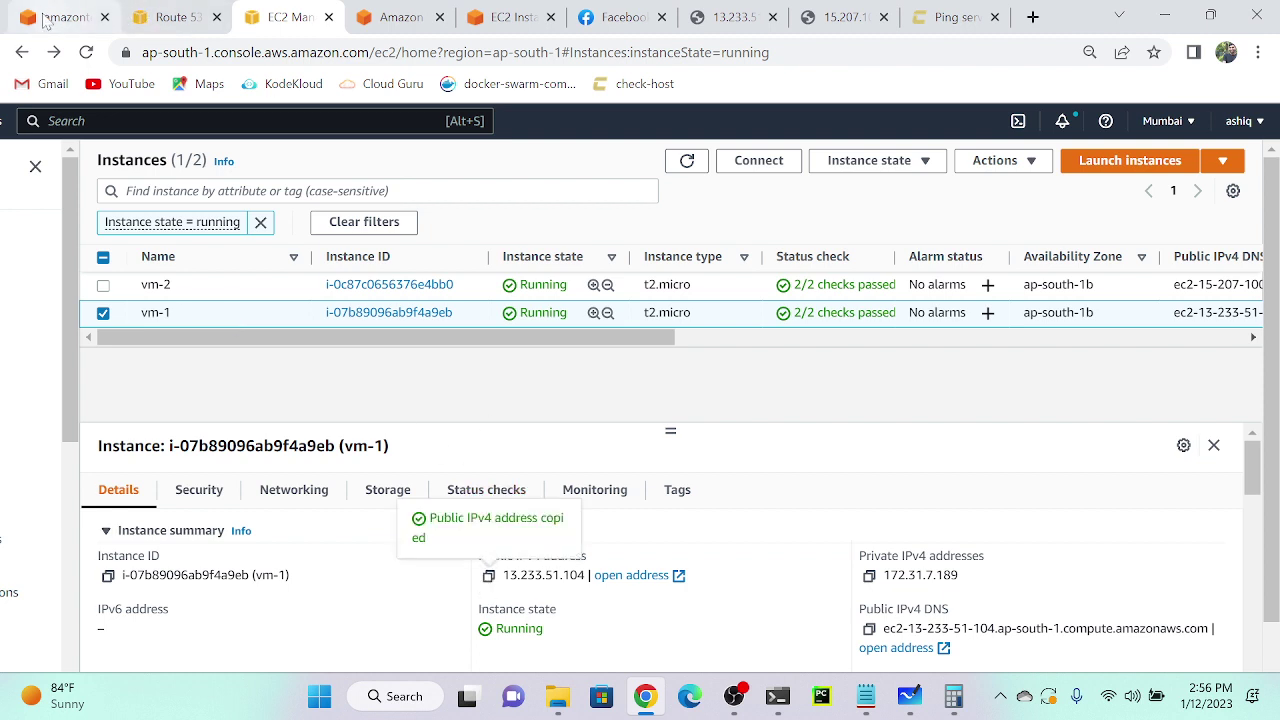
pyautogui.click(170, 20)
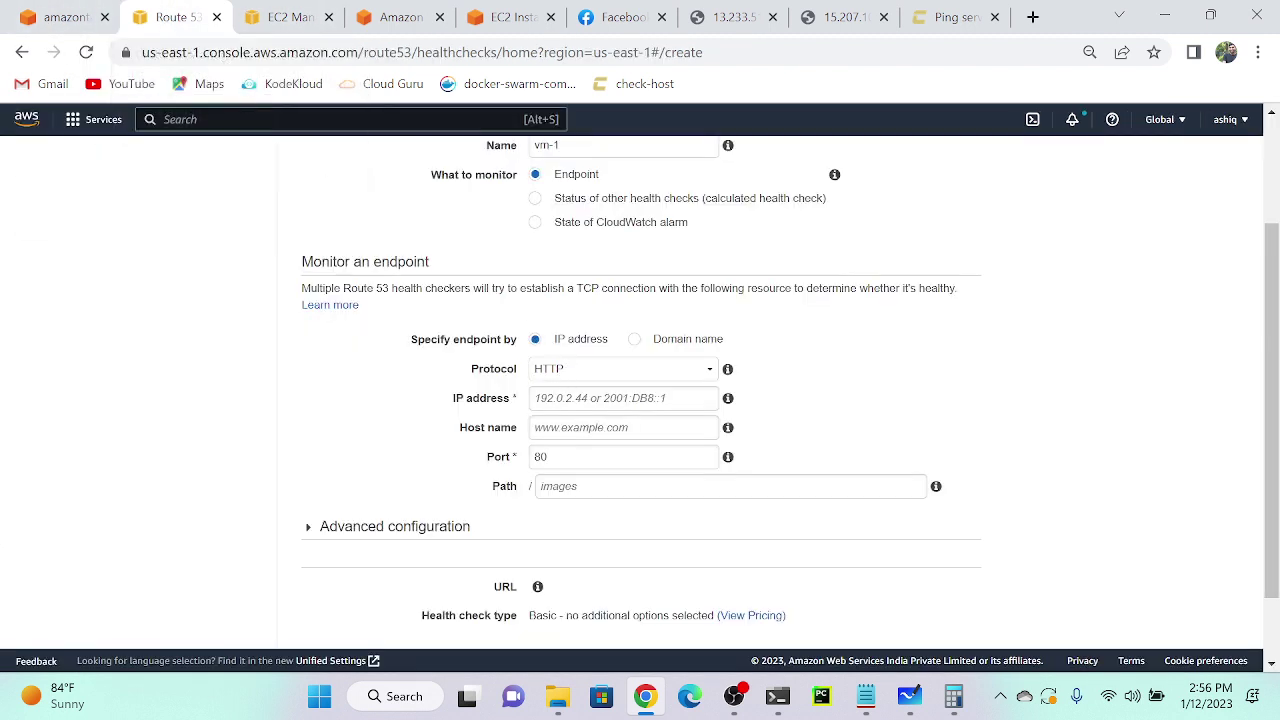
pyautogui.click(622, 398)
pyautogui.hotkey('ctrl', 'v')
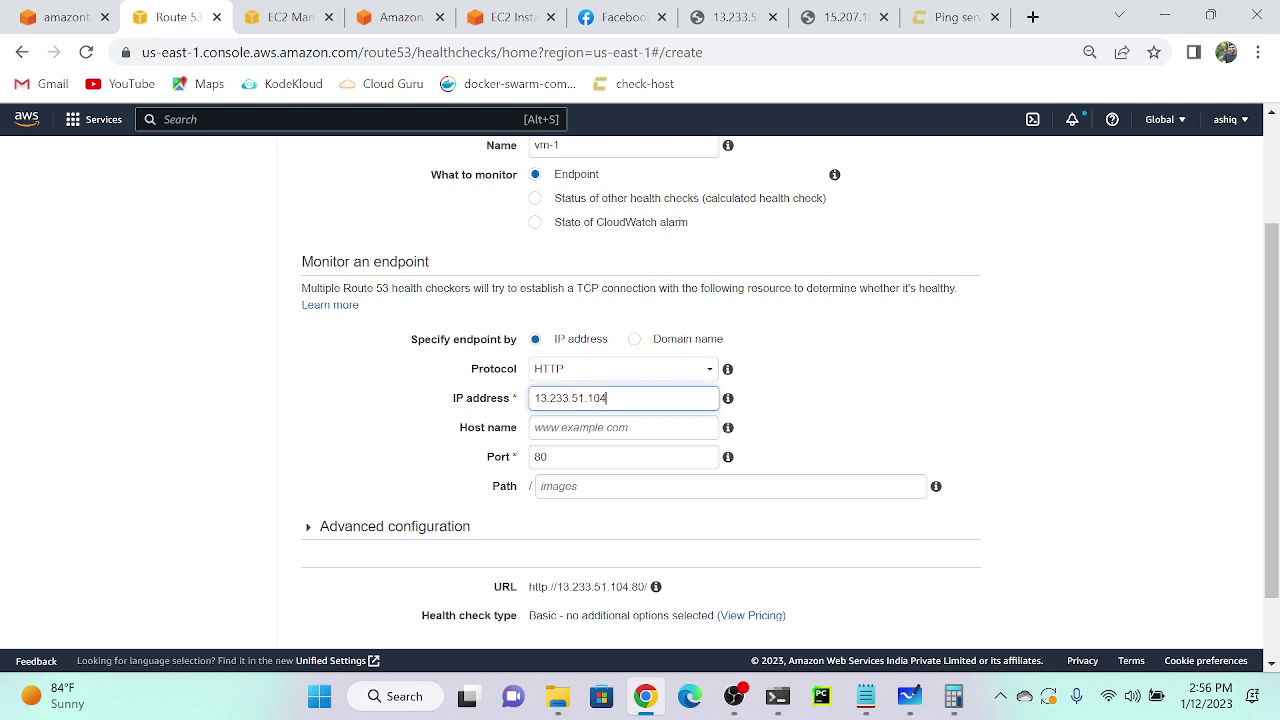
# In the health check's advanced configuration, set the request interval to Fast (10 seconds) and the failure threshold to 1.
pyautogui.scroll(-2, 657, 450)
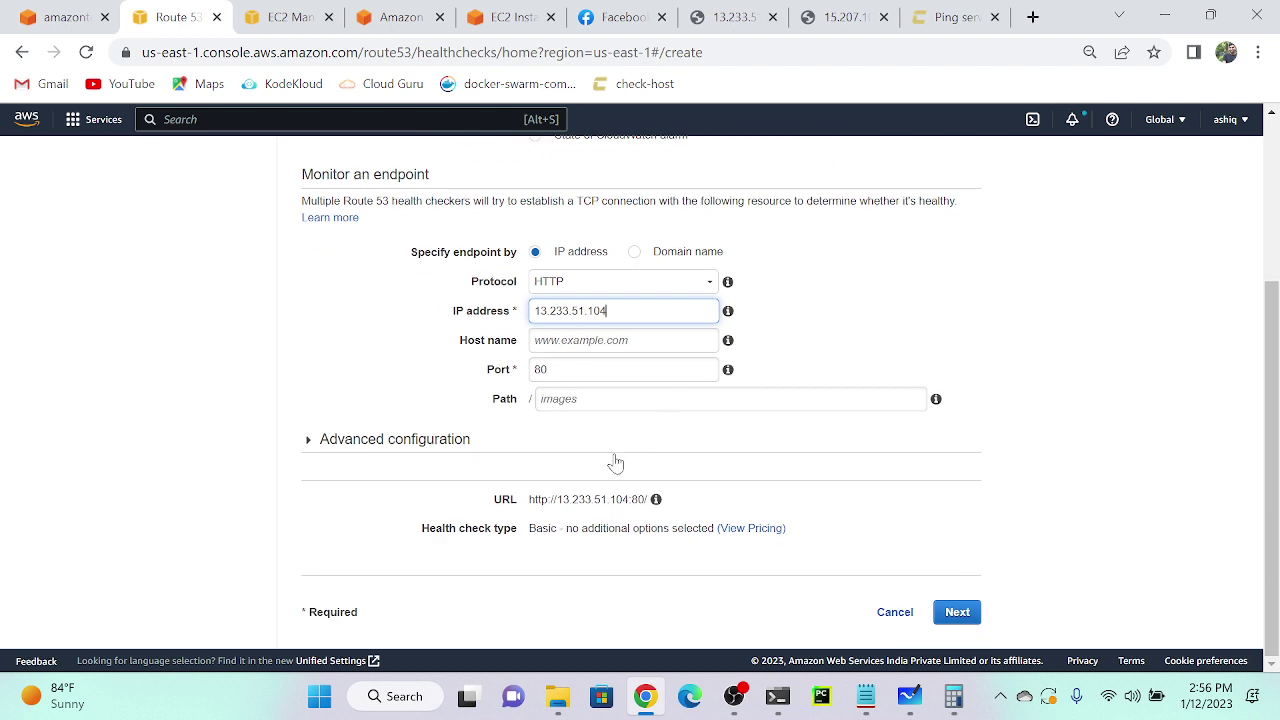
pyautogui.click(347, 453)
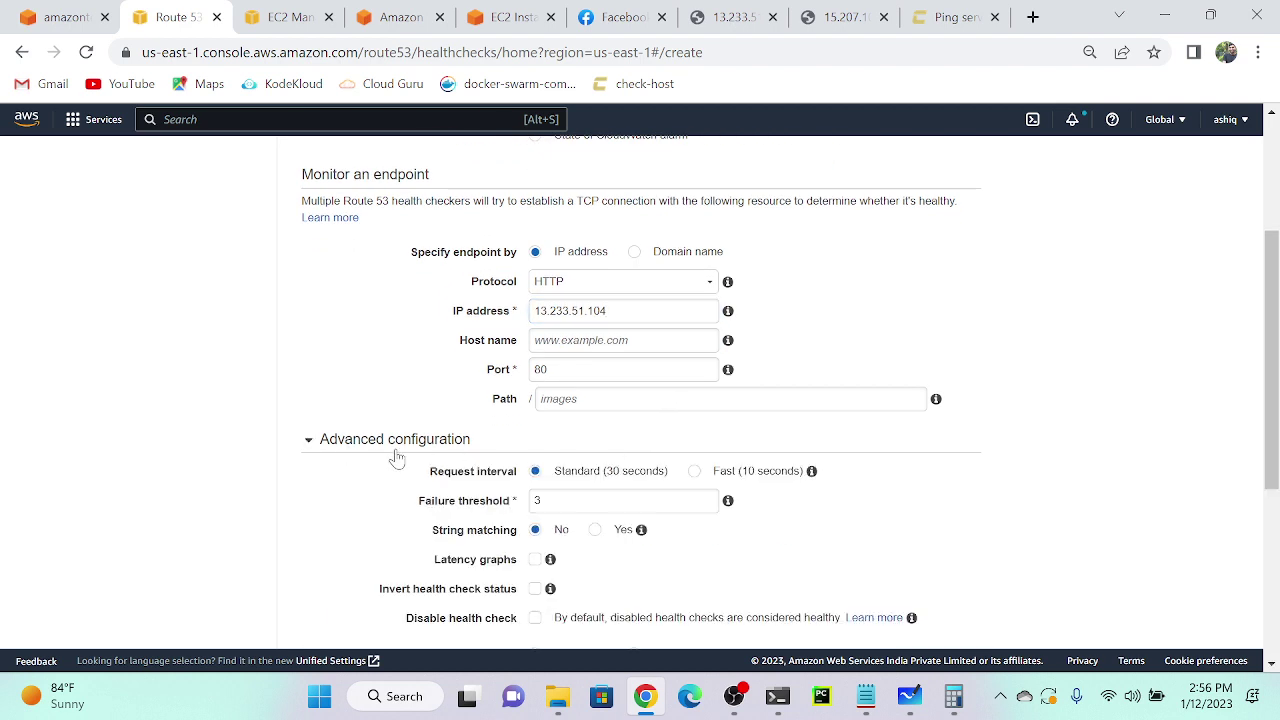
pyautogui.click(692, 473)
pyautogui.scroll(-2, 766, 477)
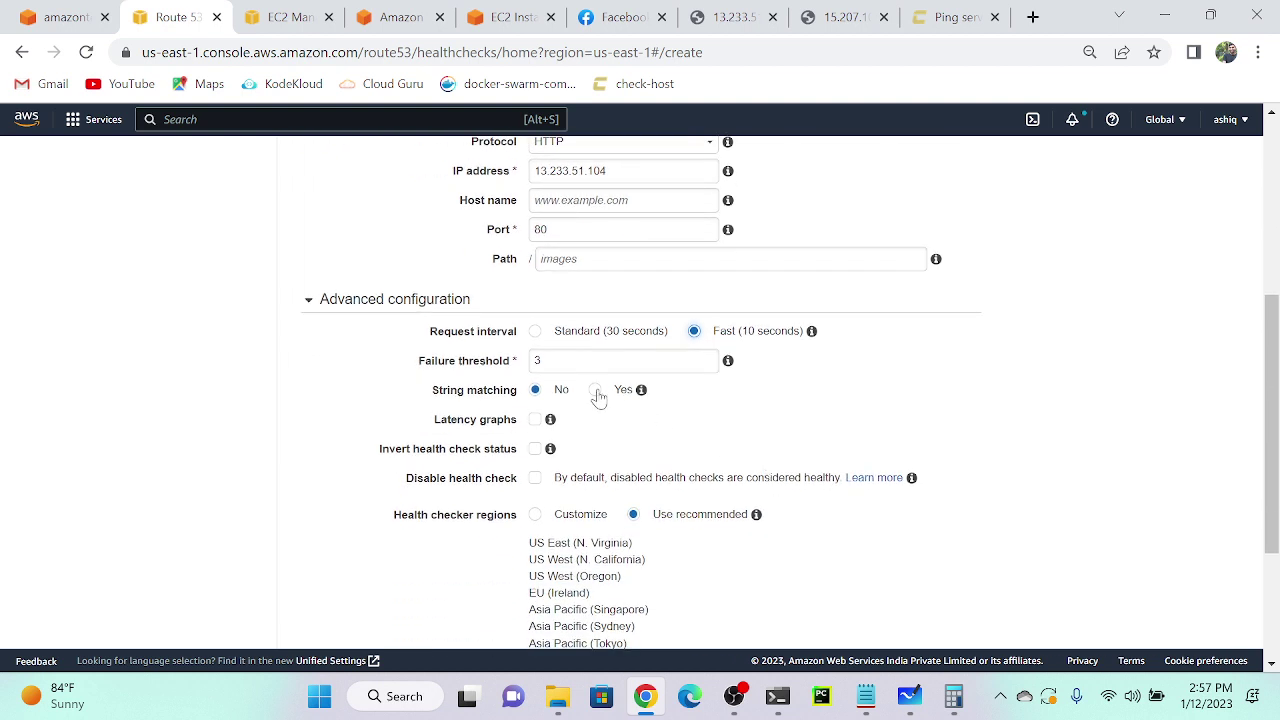
pyautogui.press('Tab')
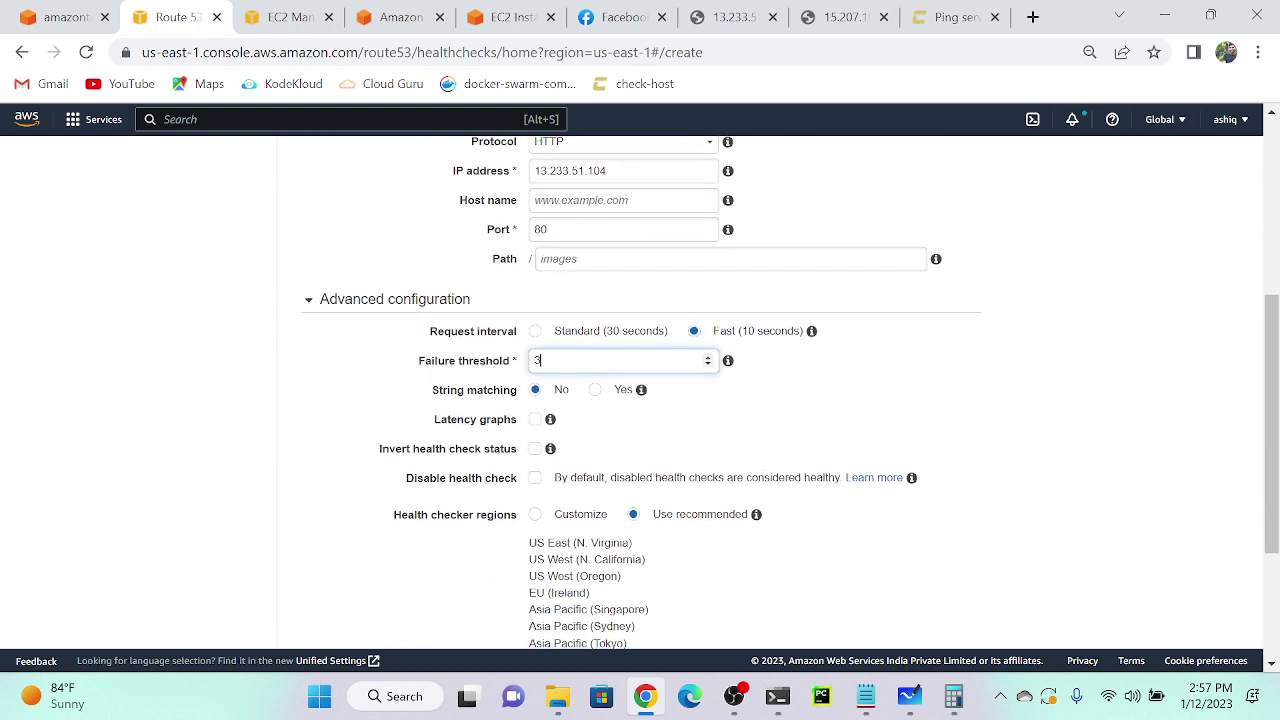
pyautogui.press('BackSpace')
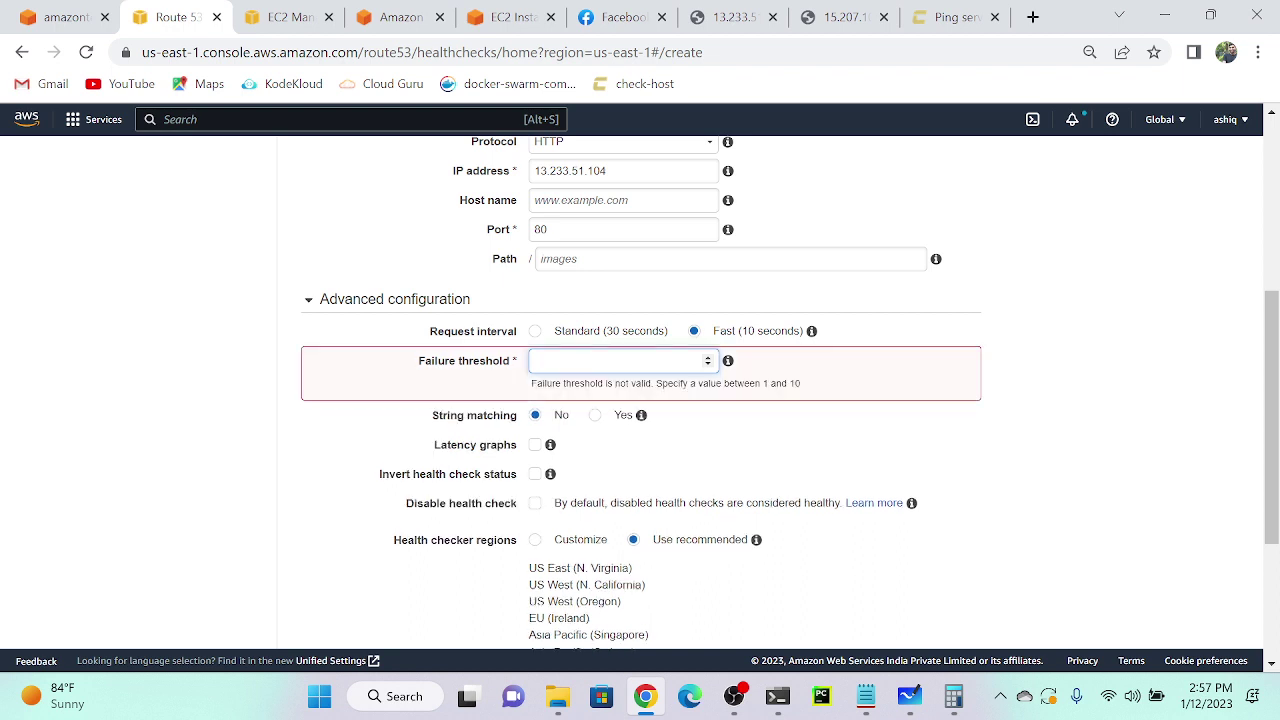
pyautogui.write('1')
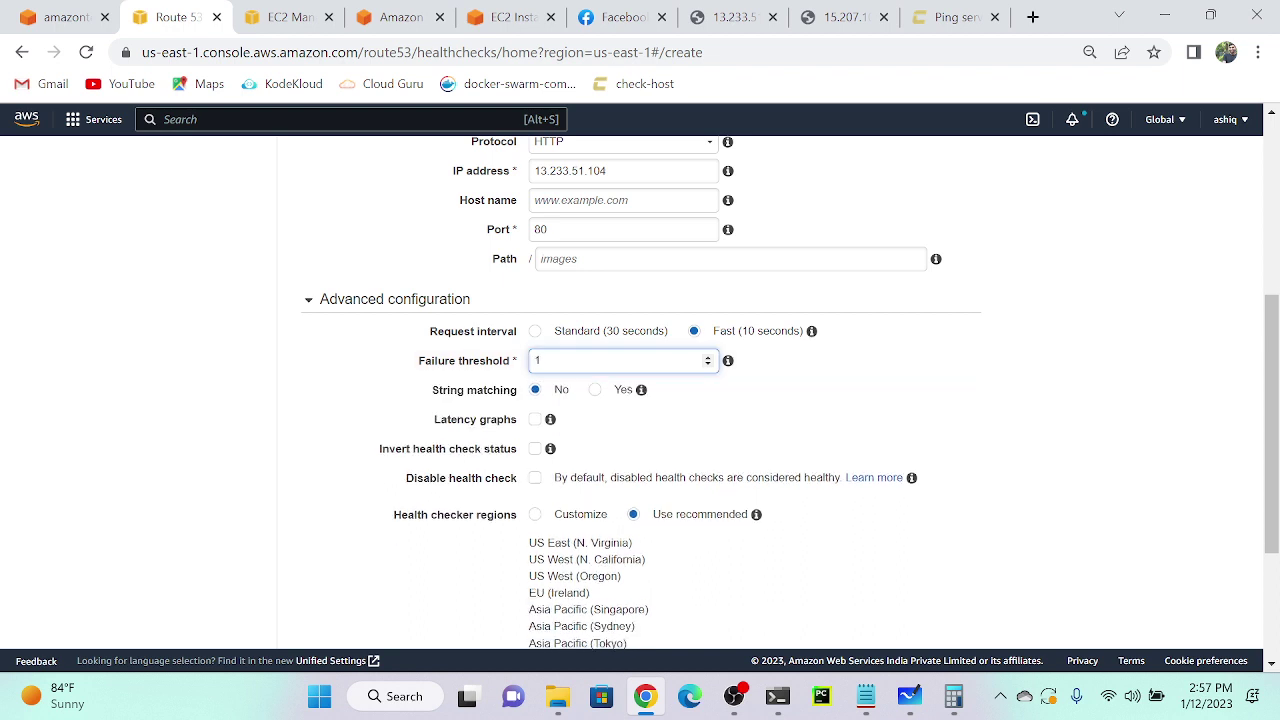
# Keep the recommended health checker regions and create the vm-1 health check without an alarm.
pyautogui.scroll(-2, 703, 406)
pyautogui.scroll(-1, 703, 406)
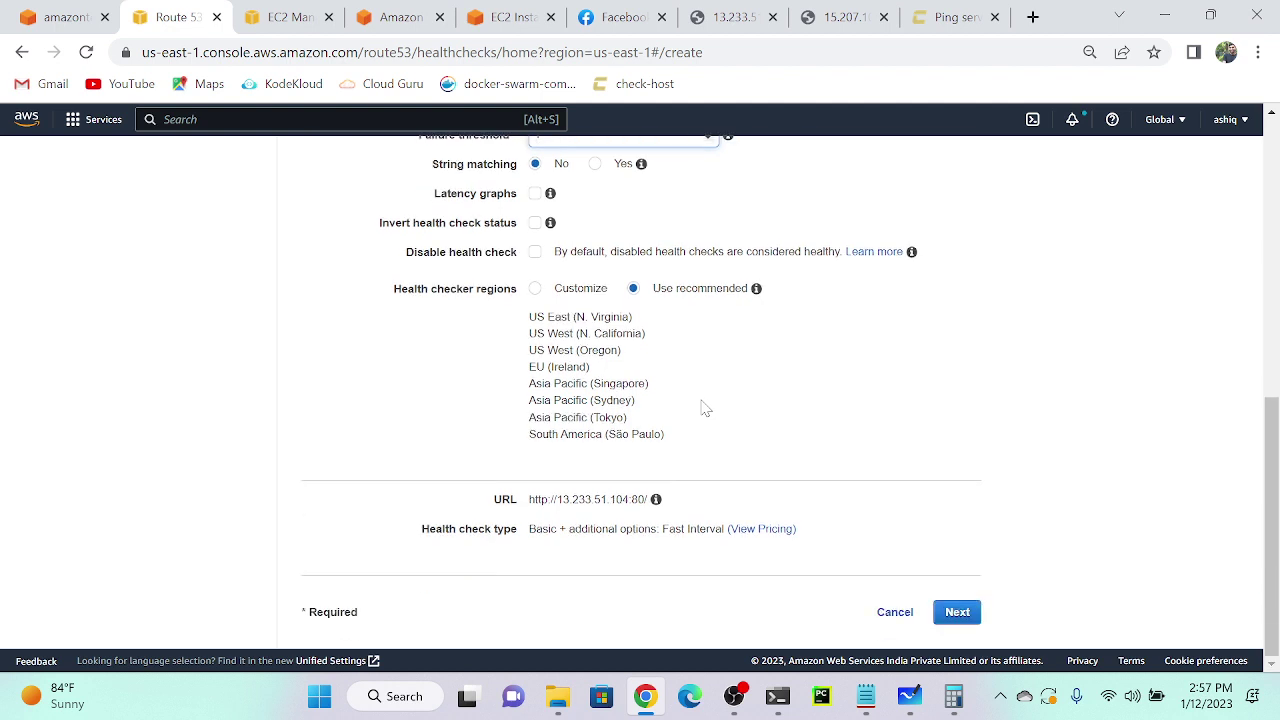
pyautogui.click(957, 614)
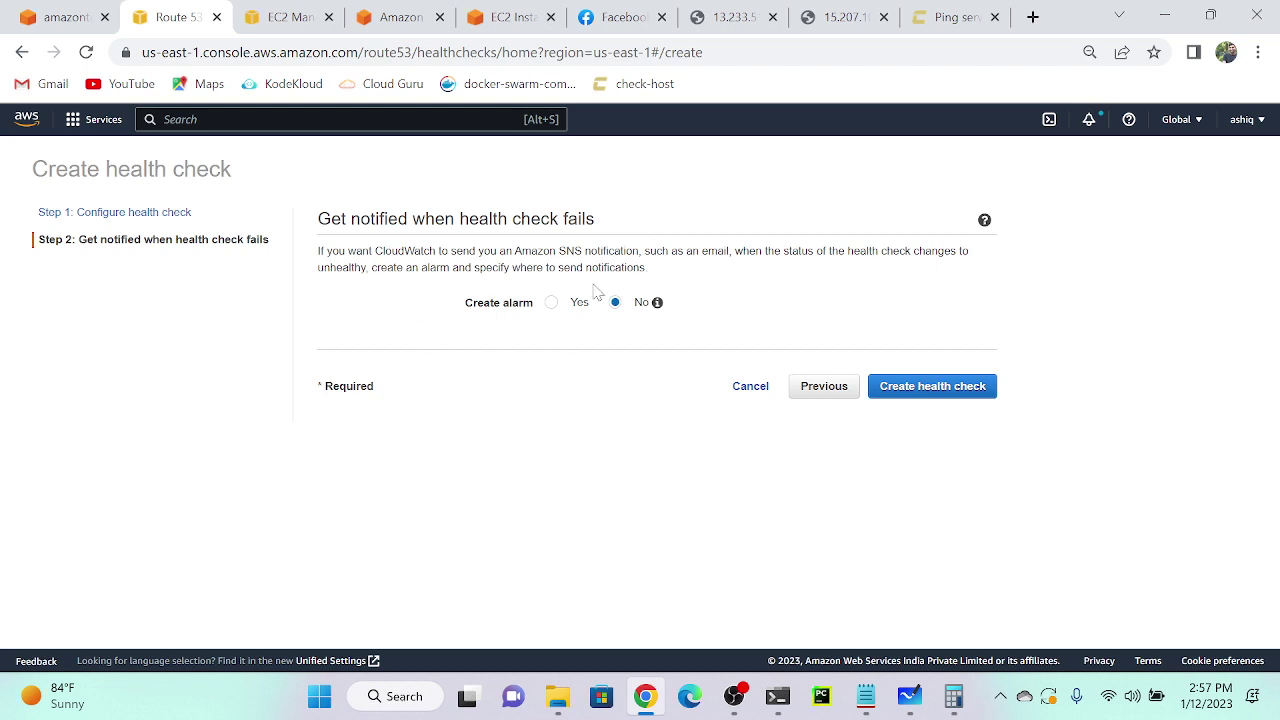
pyautogui.click(957, 394)
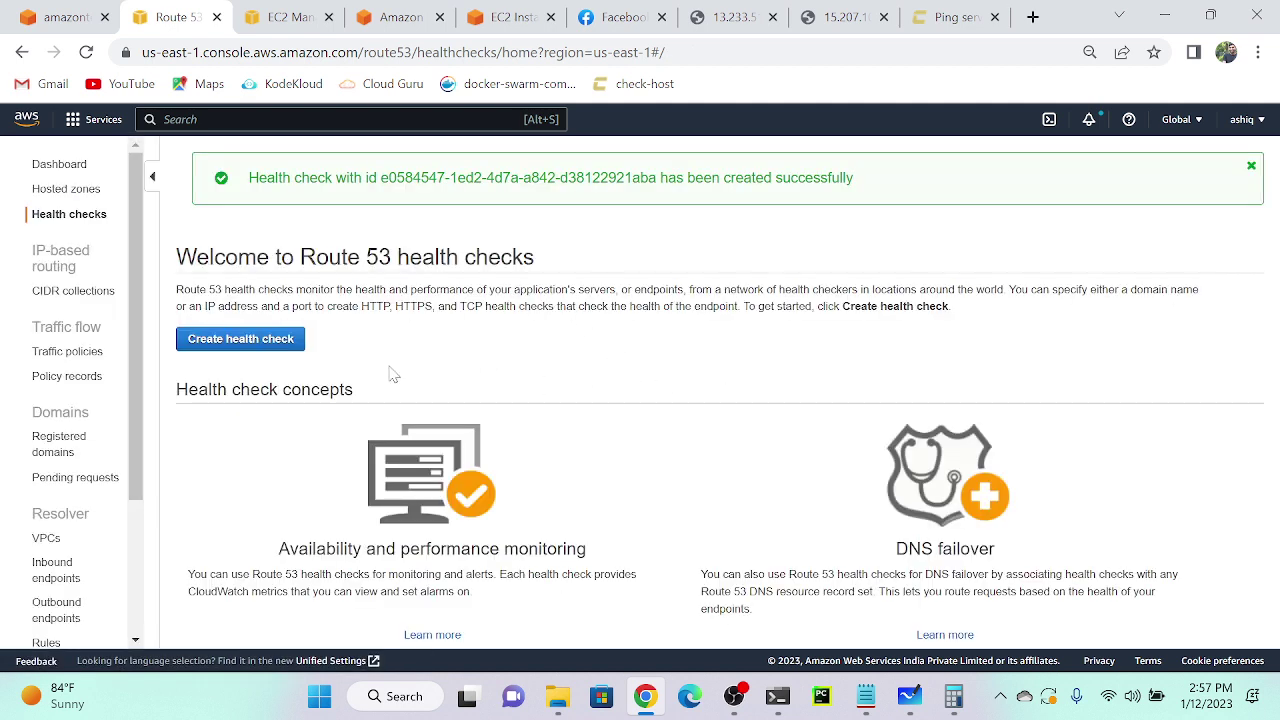
# Reload the health checks list and examine the status of the vm-1 health check.
pyautogui.click(70, 216)
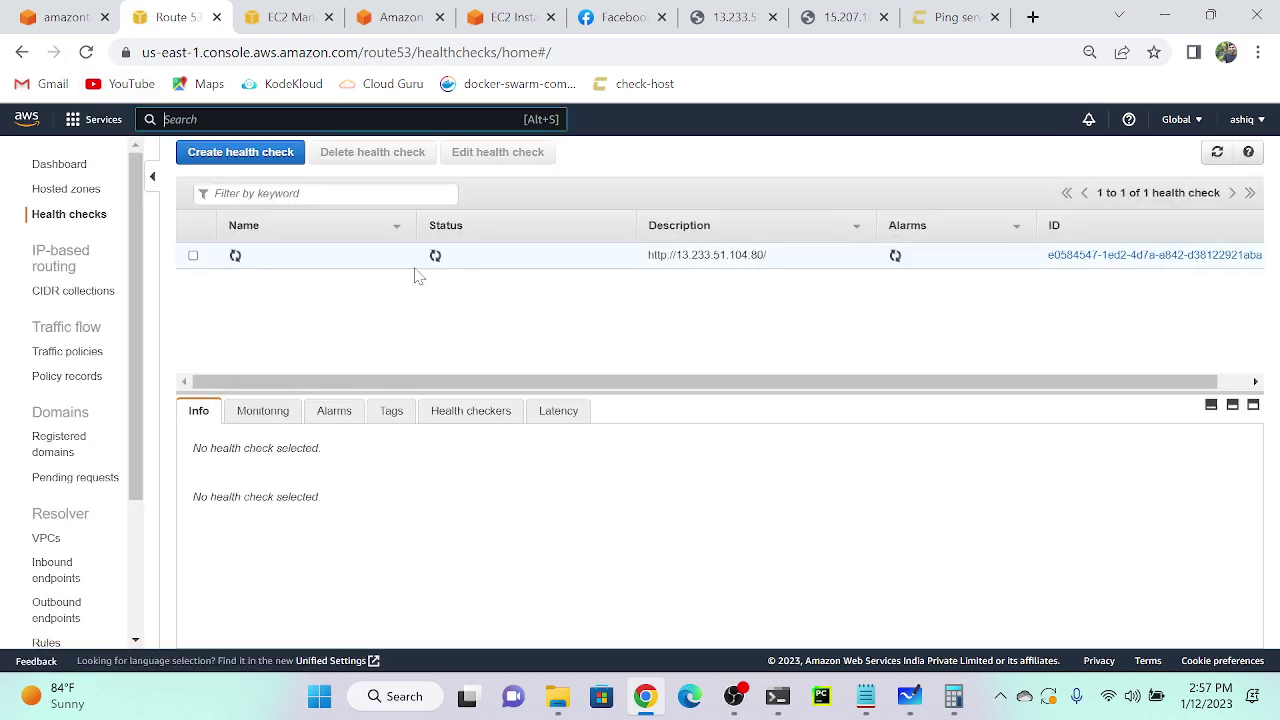
pyautogui.scroll(2, 450, 262)
pyautogui.scroll(1, 450, 262)
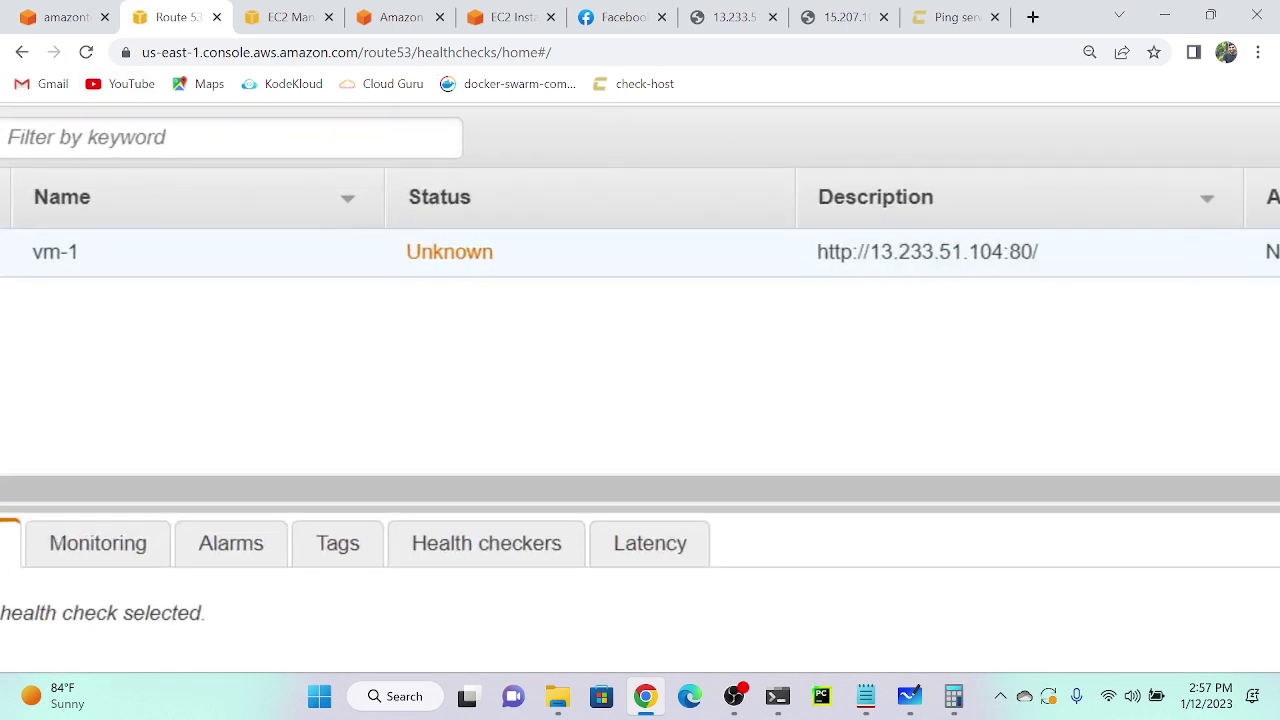
pyautogui.scroll(-5, 450, 262)
pyautogui.scroll(4, 450, 262)
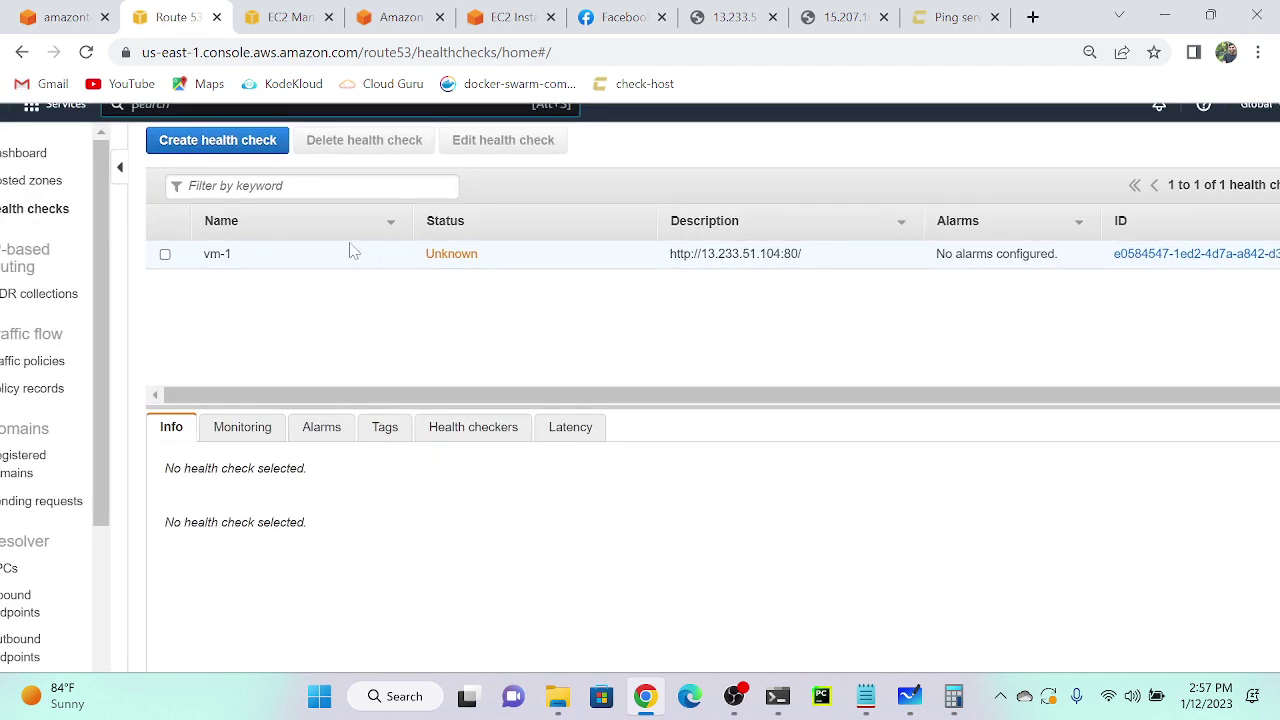
# Start a new health check named vm-2 that monitors an endpoint.
pyautogui.click(226, 143)
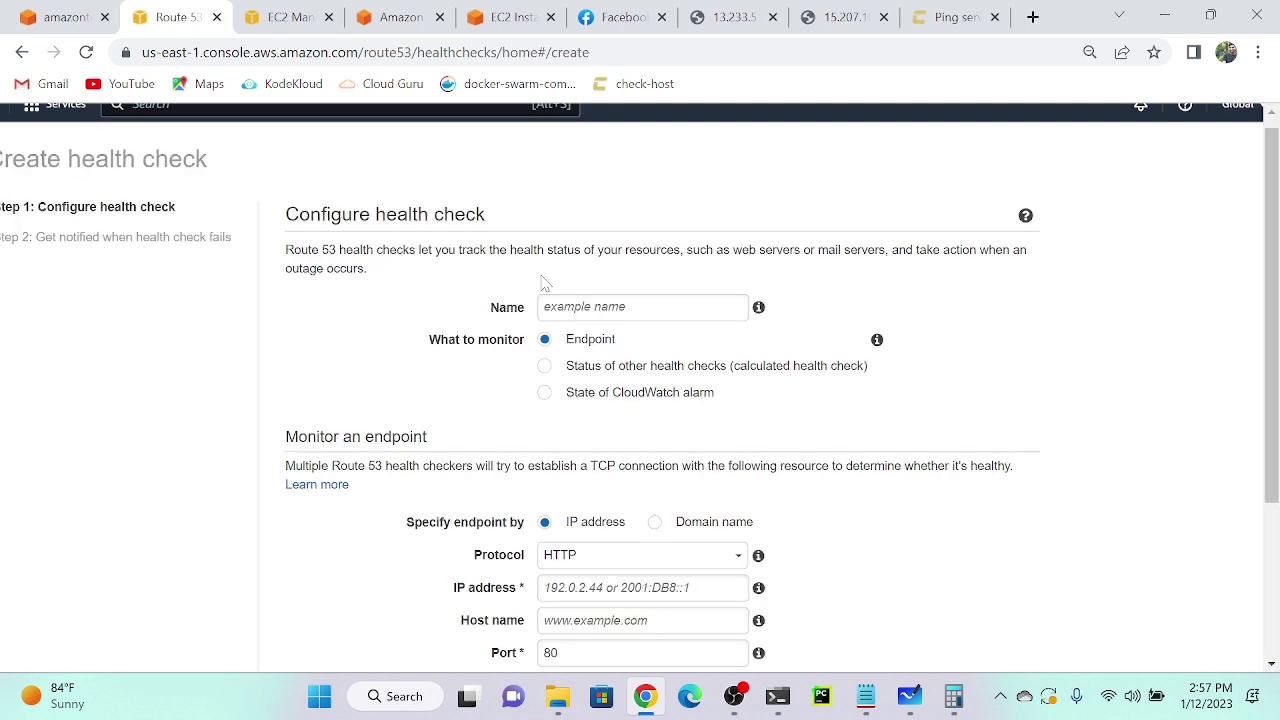
pyautogui.write('V')
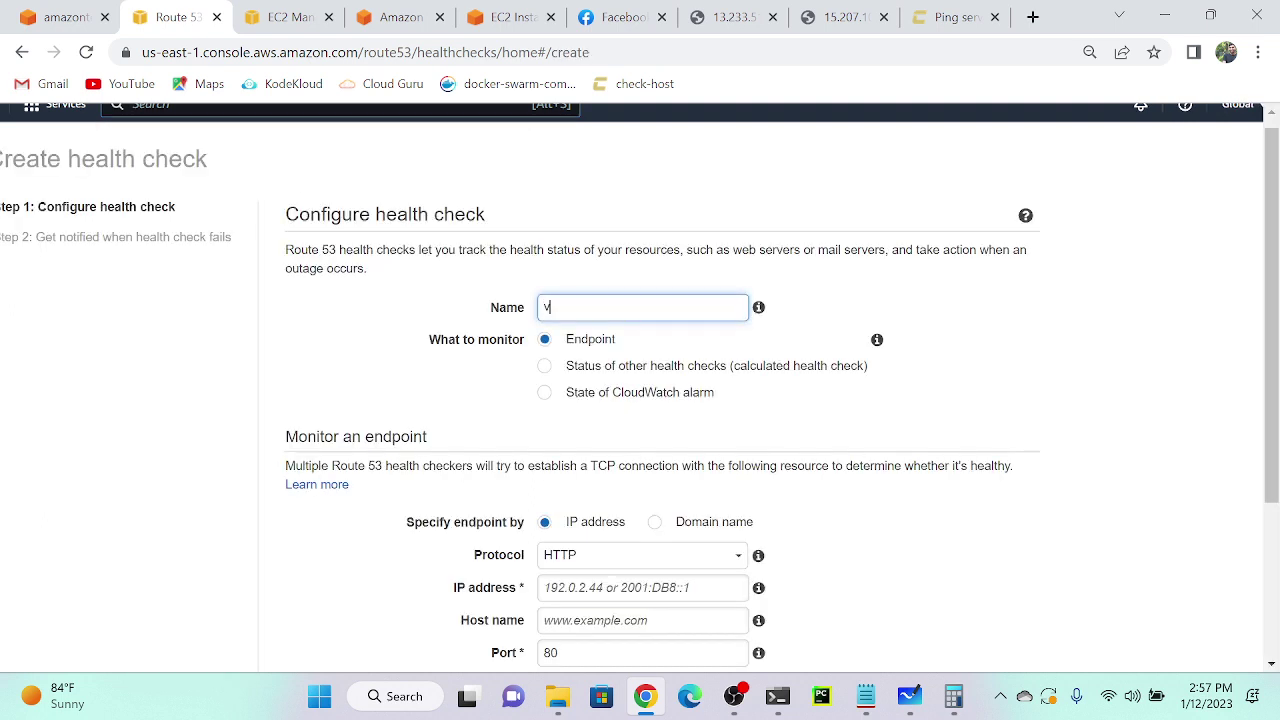
pyautogui.scroll(-2, 610, 358)
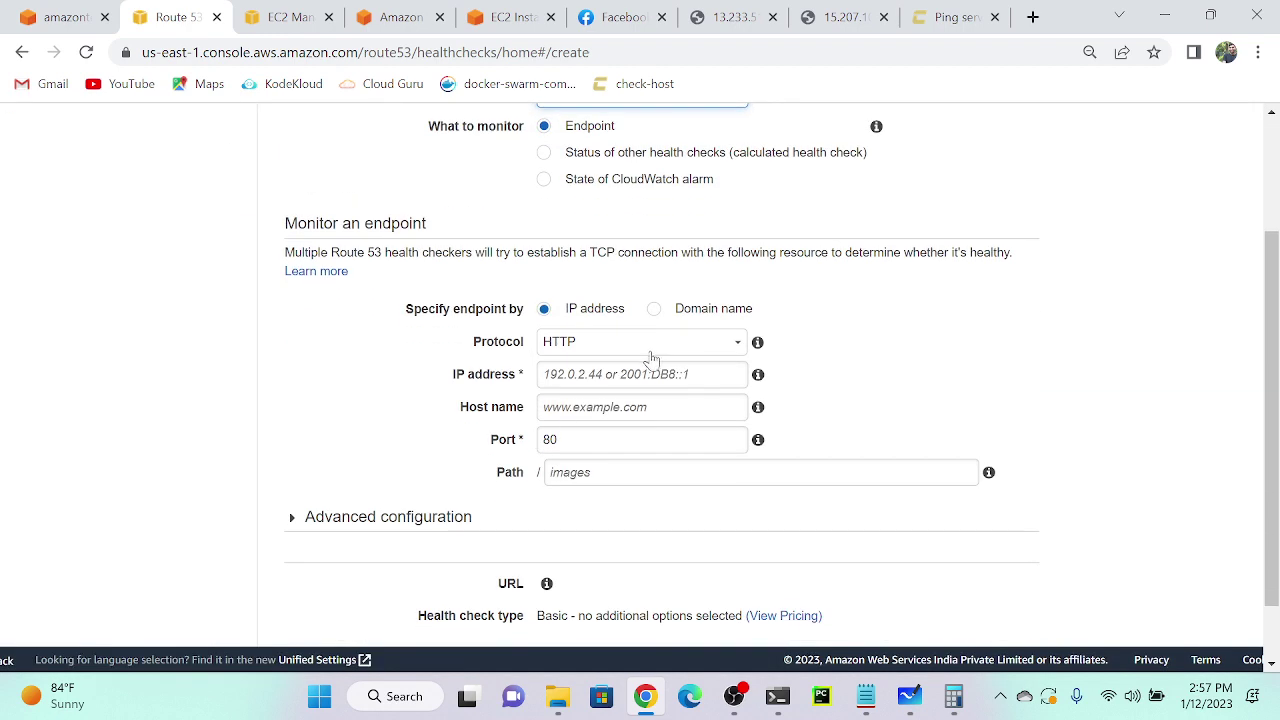
# Copy vm-2's public IPv4 address from the EC2 instances page and enter 15.207.100.114 as the health check's IP address.
pyautogui.click(635, 370)
pyautogui.click(62, 17)
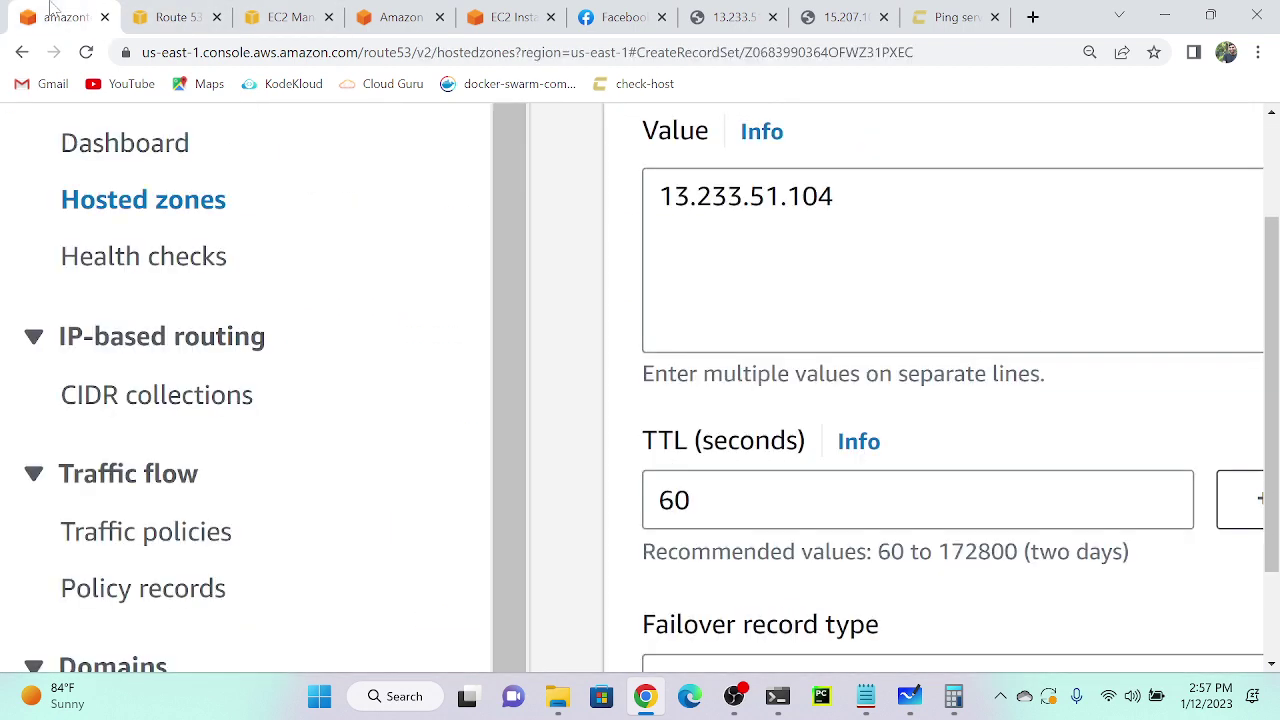
pyautogui.click(290, 17)
pyautogui.click(229, 290)
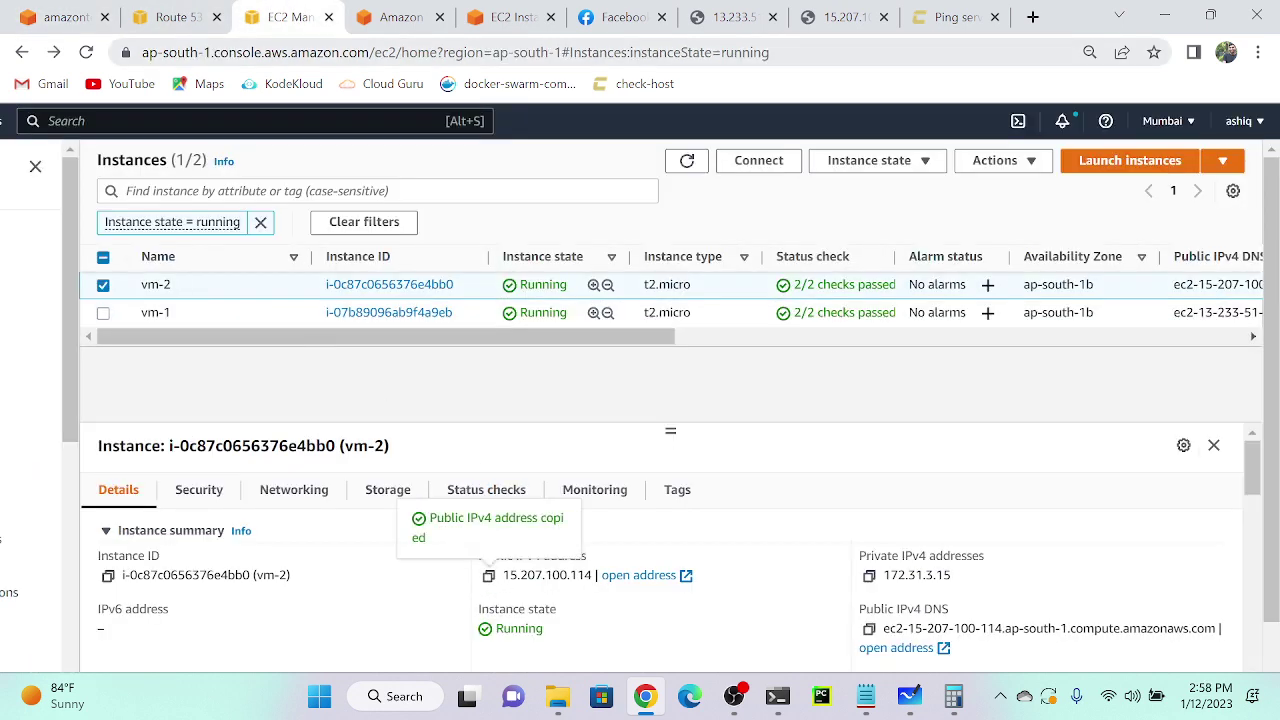
pyautogui.click(178, 17)
pyautogui.write('15.207.100.114')
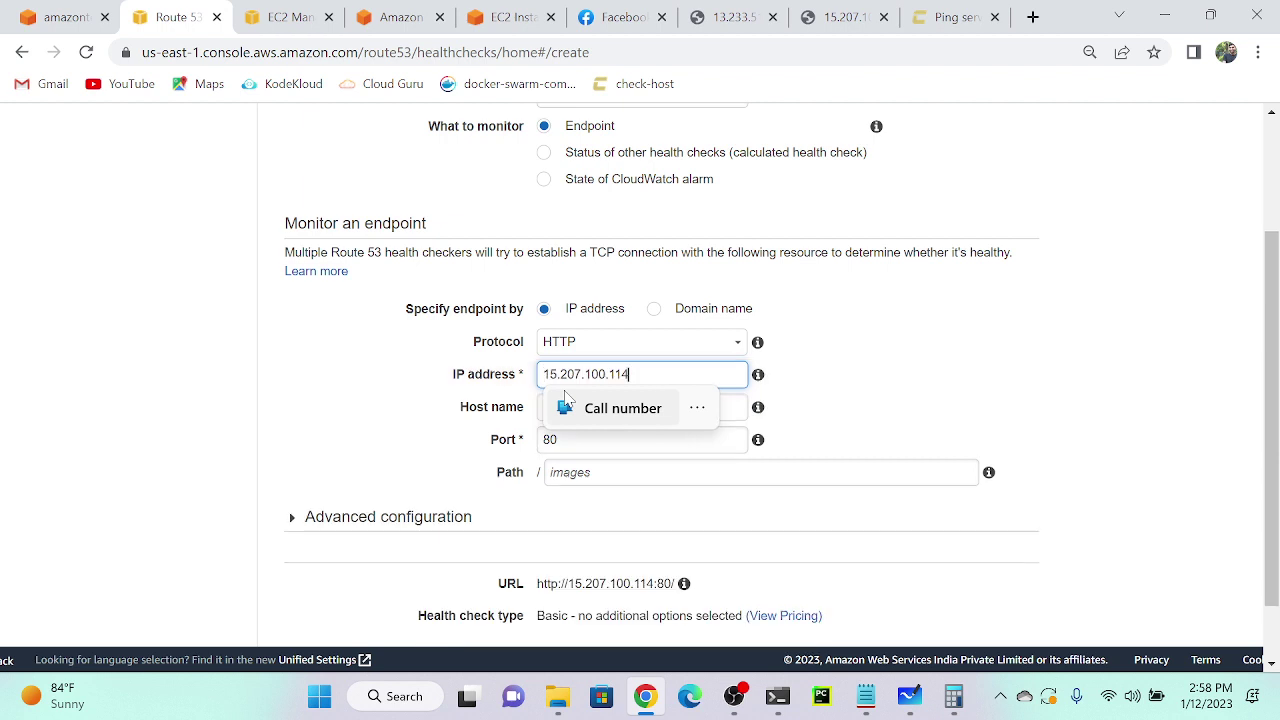
# In the vm-2 health check's advanced configuration, set the request interval to Fast (10 seconds) and the failure threshold to 1.
pyautogui.scroll(-1, 758, 430)
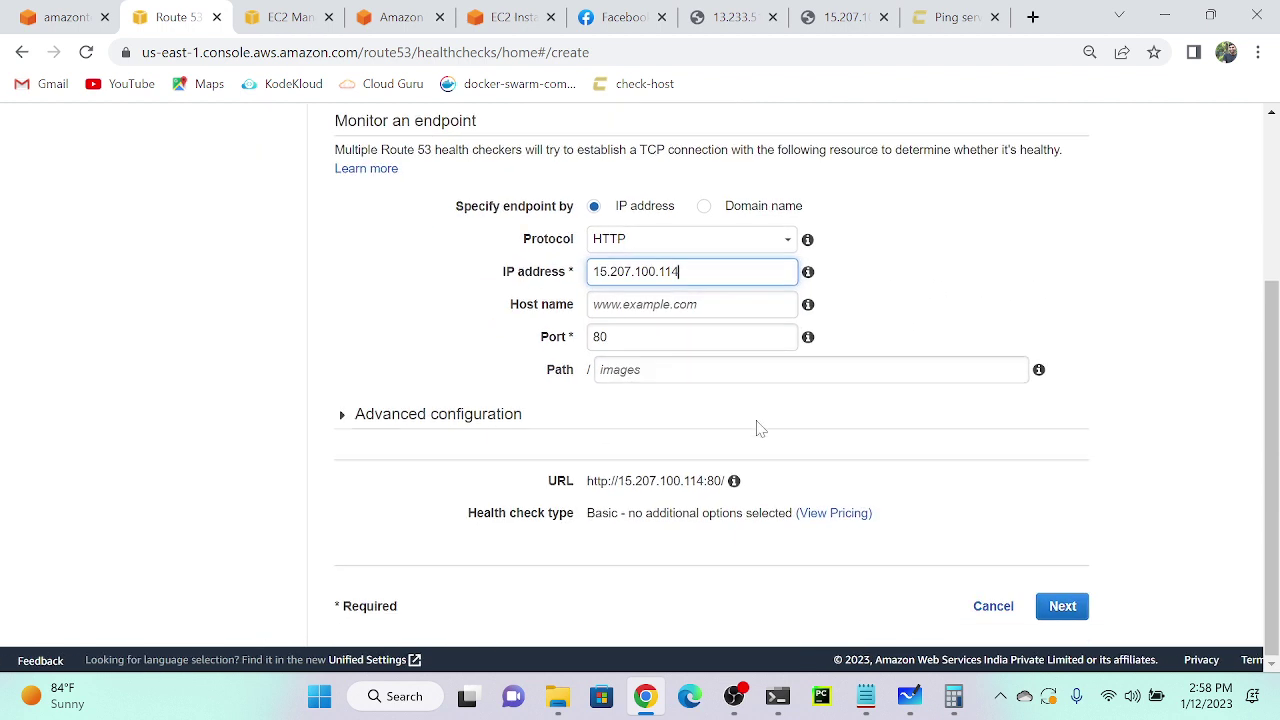
pyautogui.click(408, 418)
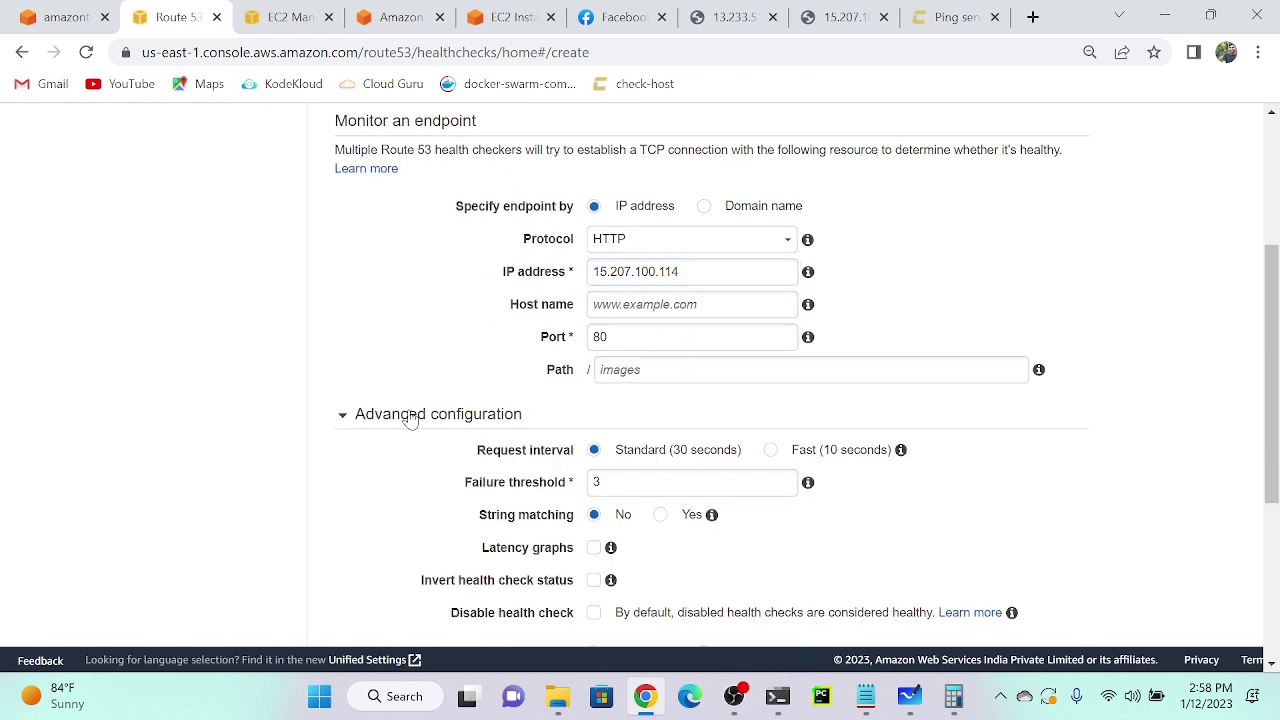
pyautogui.click(770, 450)
pyautogui.click(598, 482)
pyautogui.write('1')
# Create the vm-2 health check with the recommended regions and no alarm, and examine the status of both health checks.
pyautogui.scroll(-4, 700, 400)
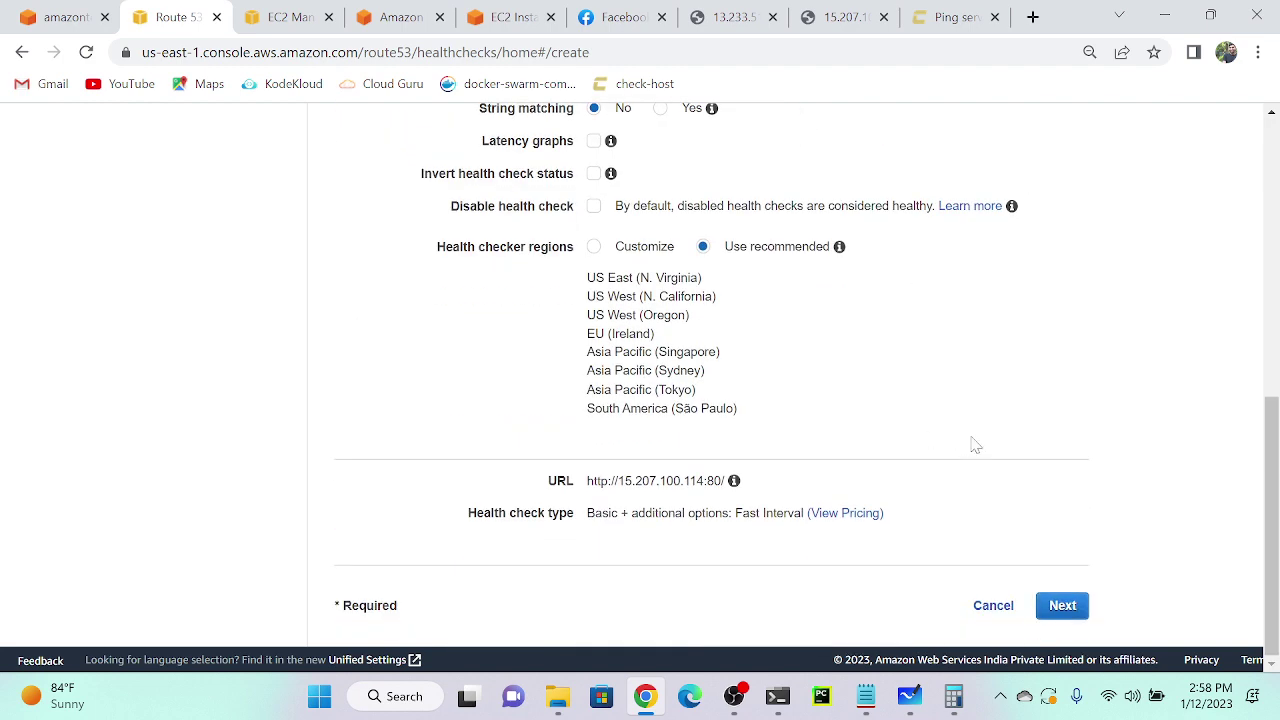
pyautogui.click(1060, 606)
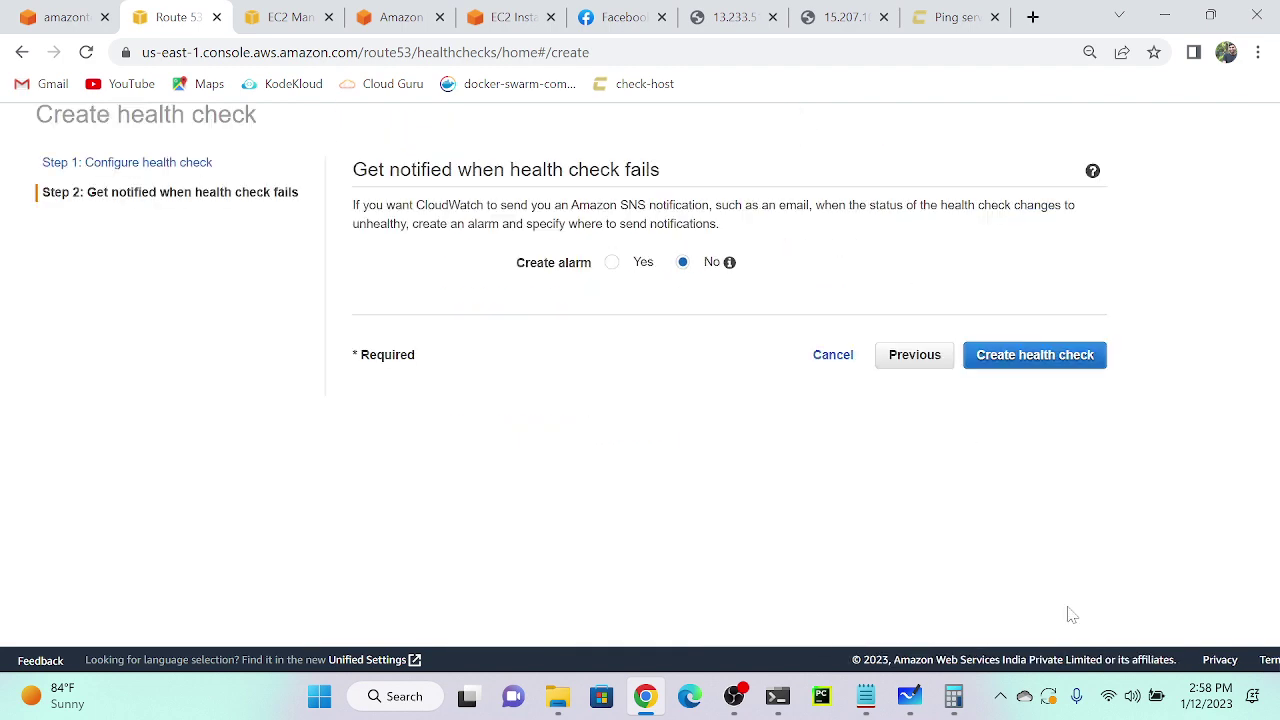
pyautogui.click(1015, 355)
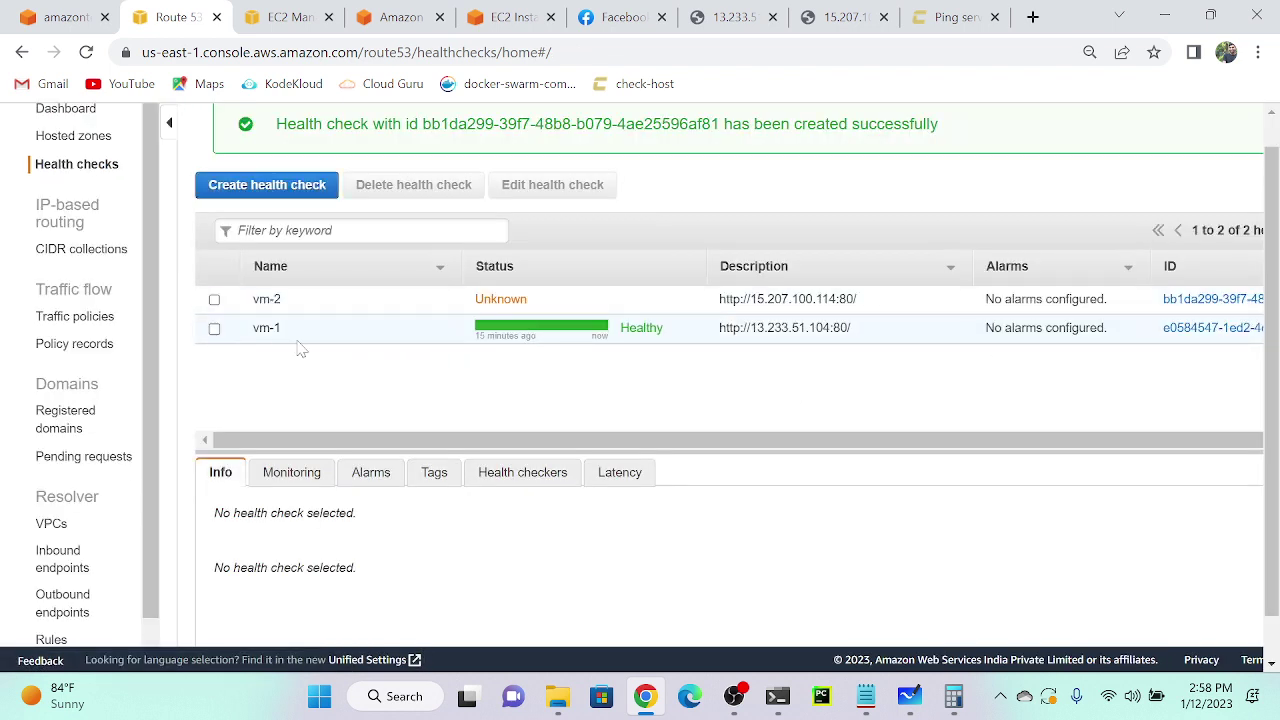
pyautogui.scroll(5, 577, 360)
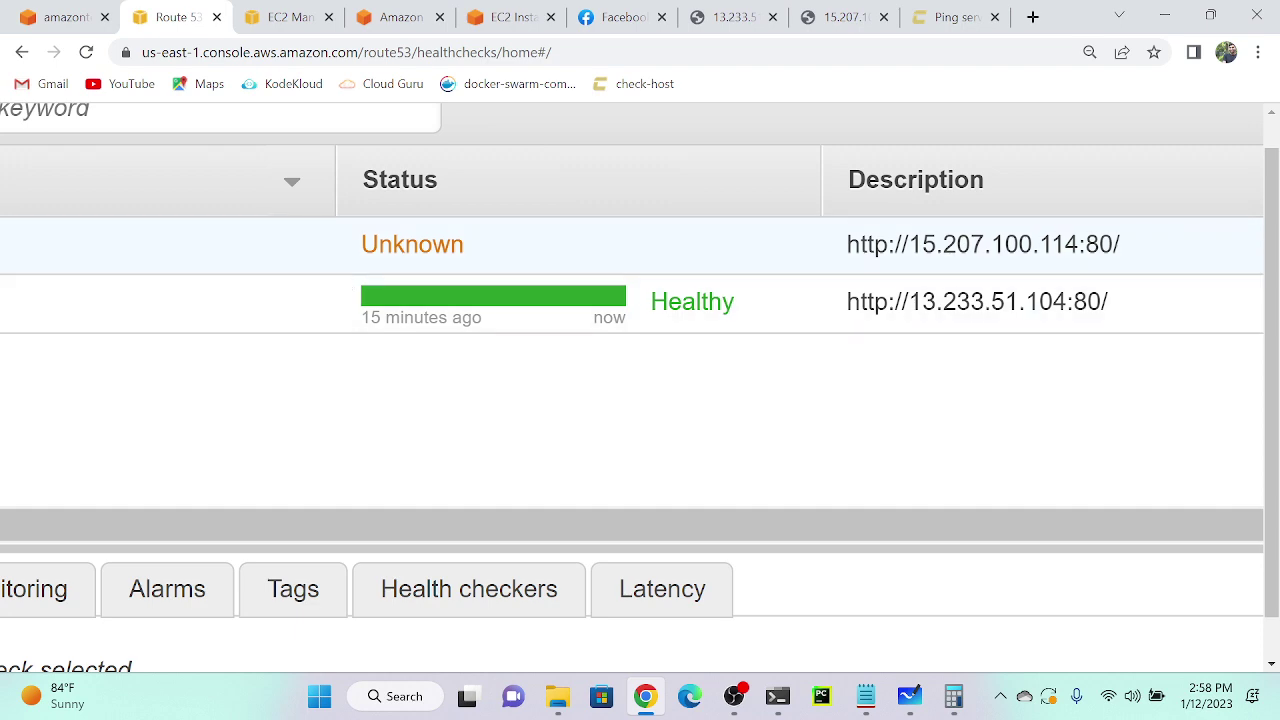
pyautogui.scroll(-5, 640, 380)
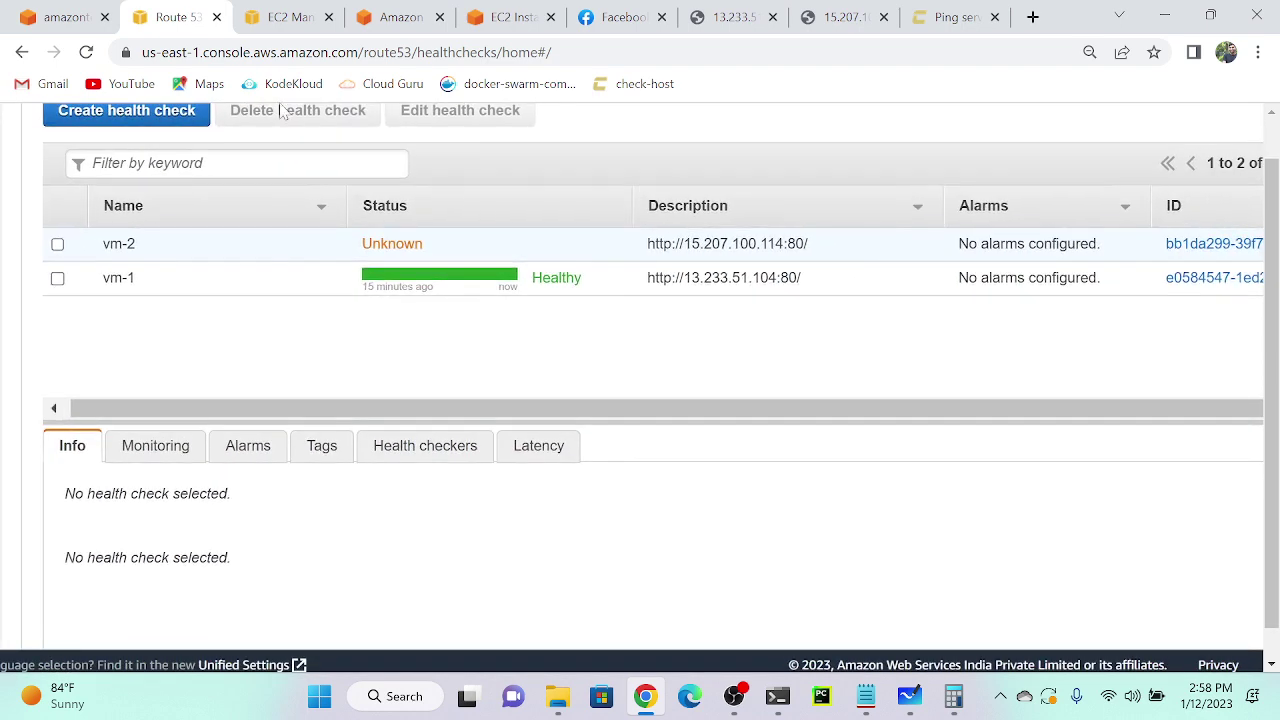
# Return to the create record form of the amazontest.cf hosted zone and reload it to clear the earlier entries.
pyautogui.click(38, 10)
pyautogui.scroll(-5, 806, 400)
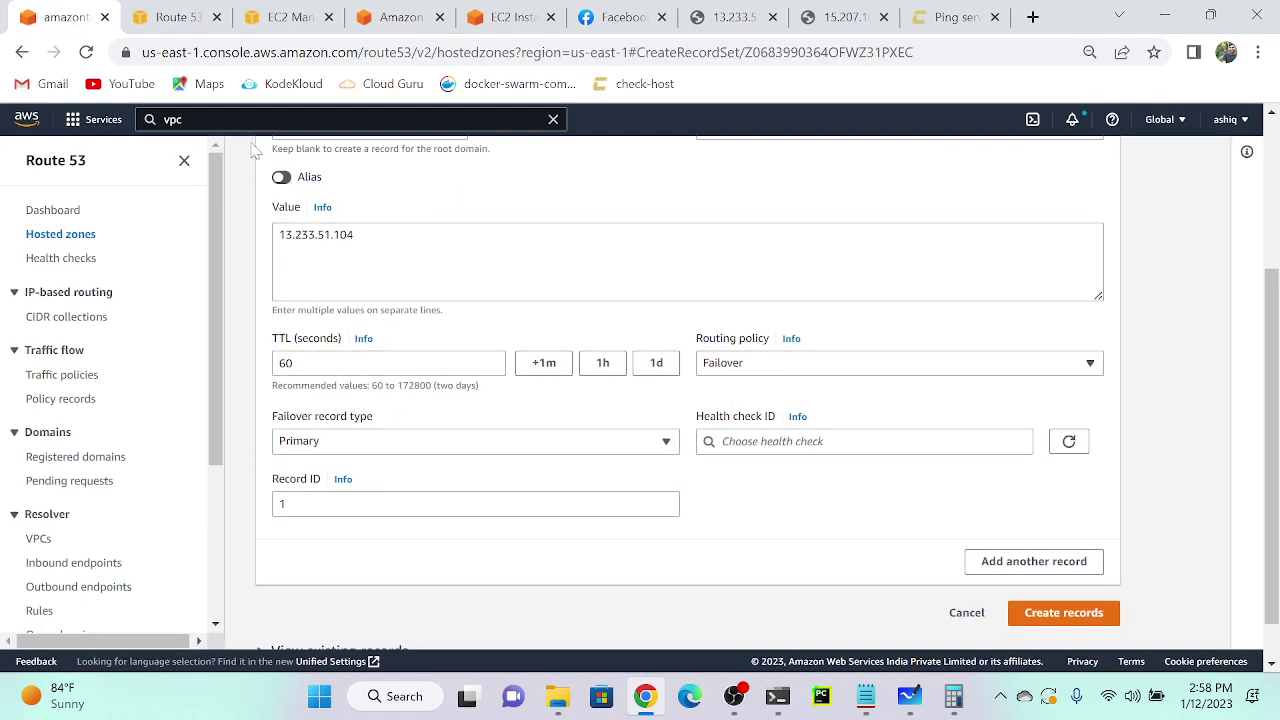
pyautogui.click(86, 52)
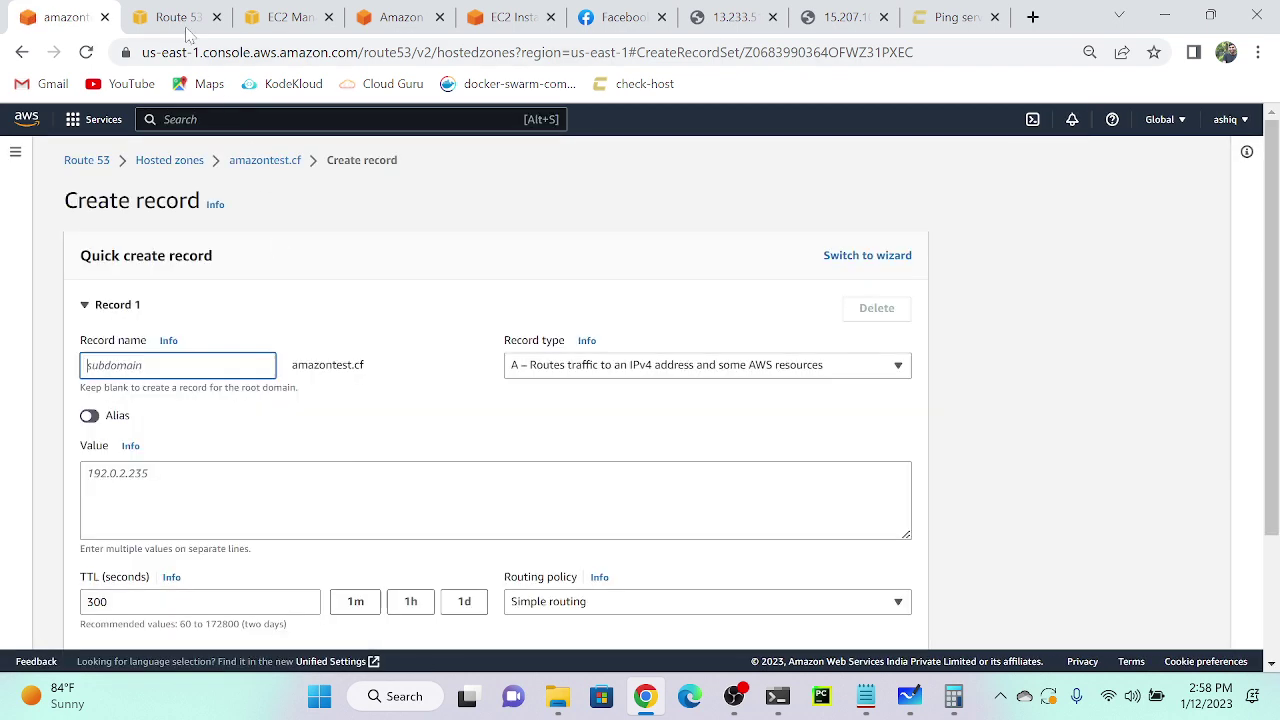
# Copy vm-1's public IPv4 address from the EC2 instances page and fill in an A record named failover with the value 13.233.51.104.
pyautogui.click(175, 17)
pyautogui.click(318, 12)
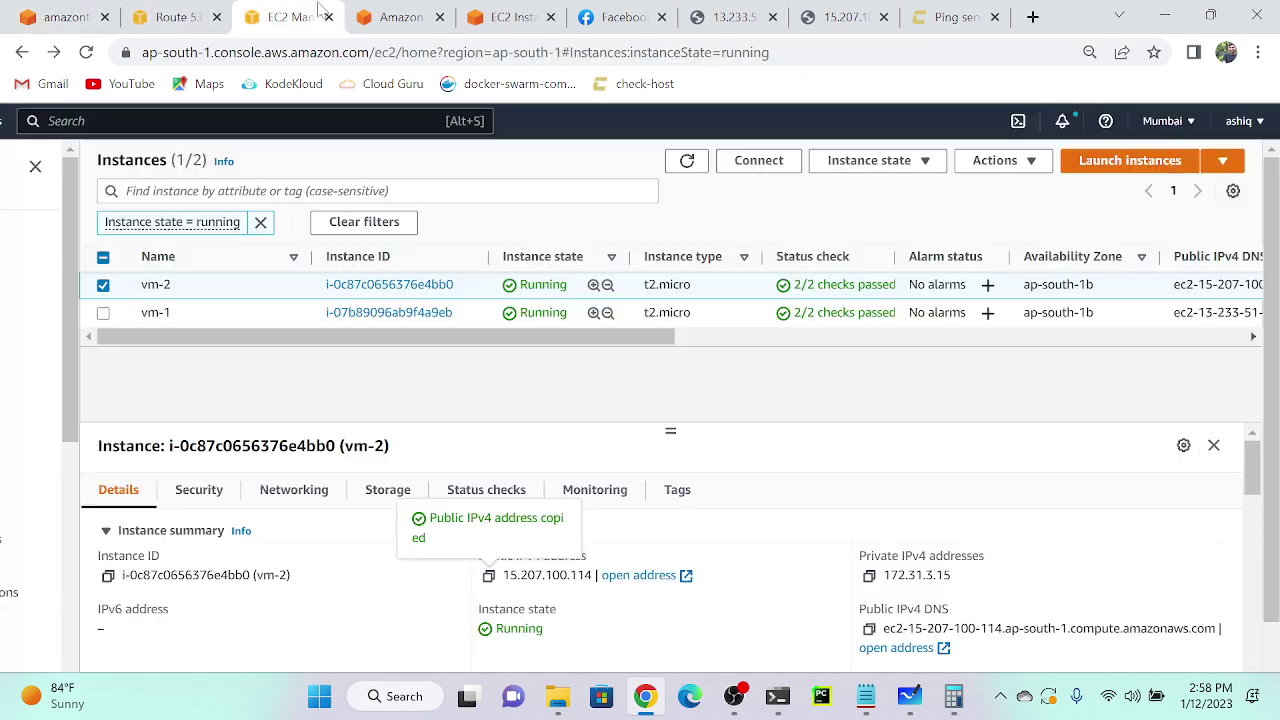
pyautogui.click(252, 318)
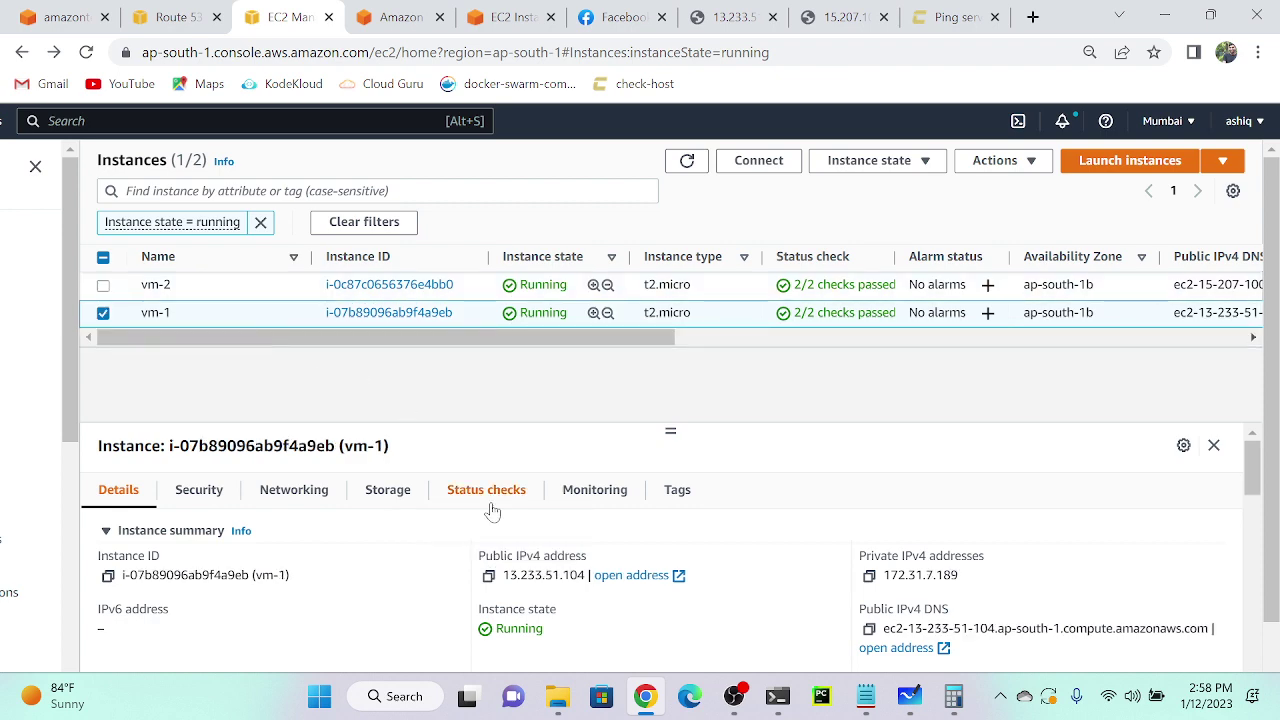
pyautogui.click(488, 575)
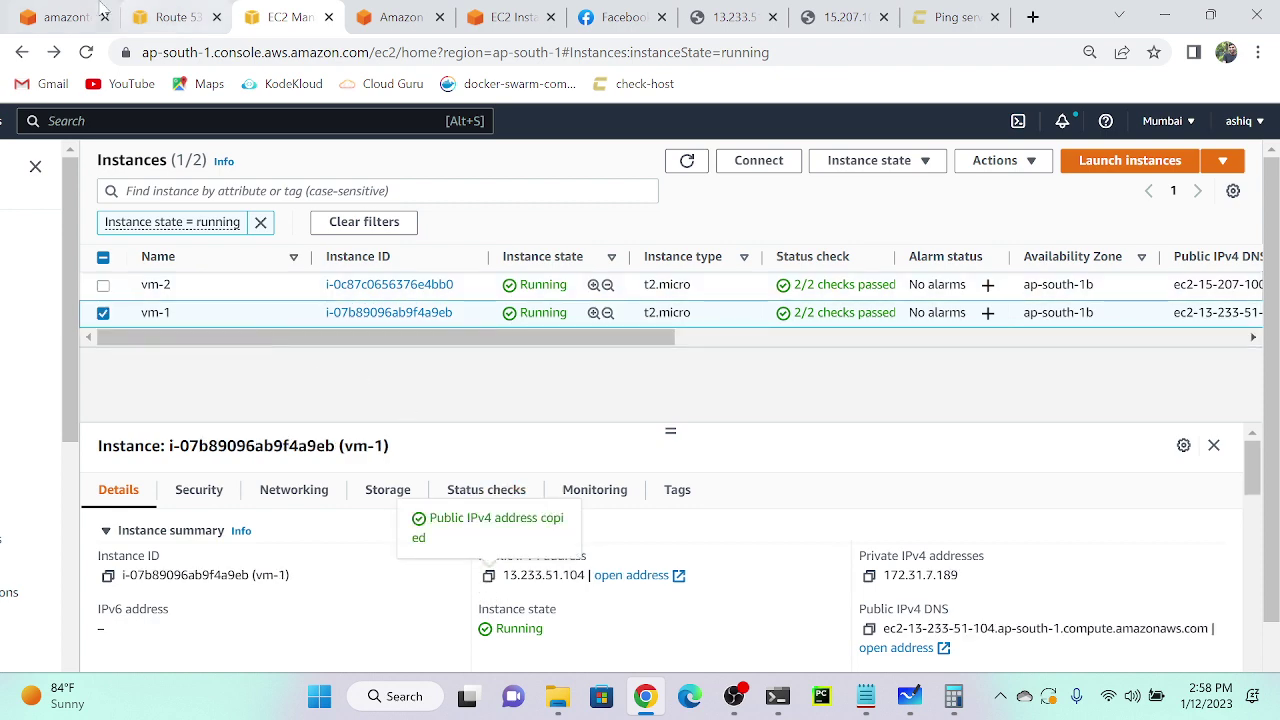
pyautogui.click(60, 17)
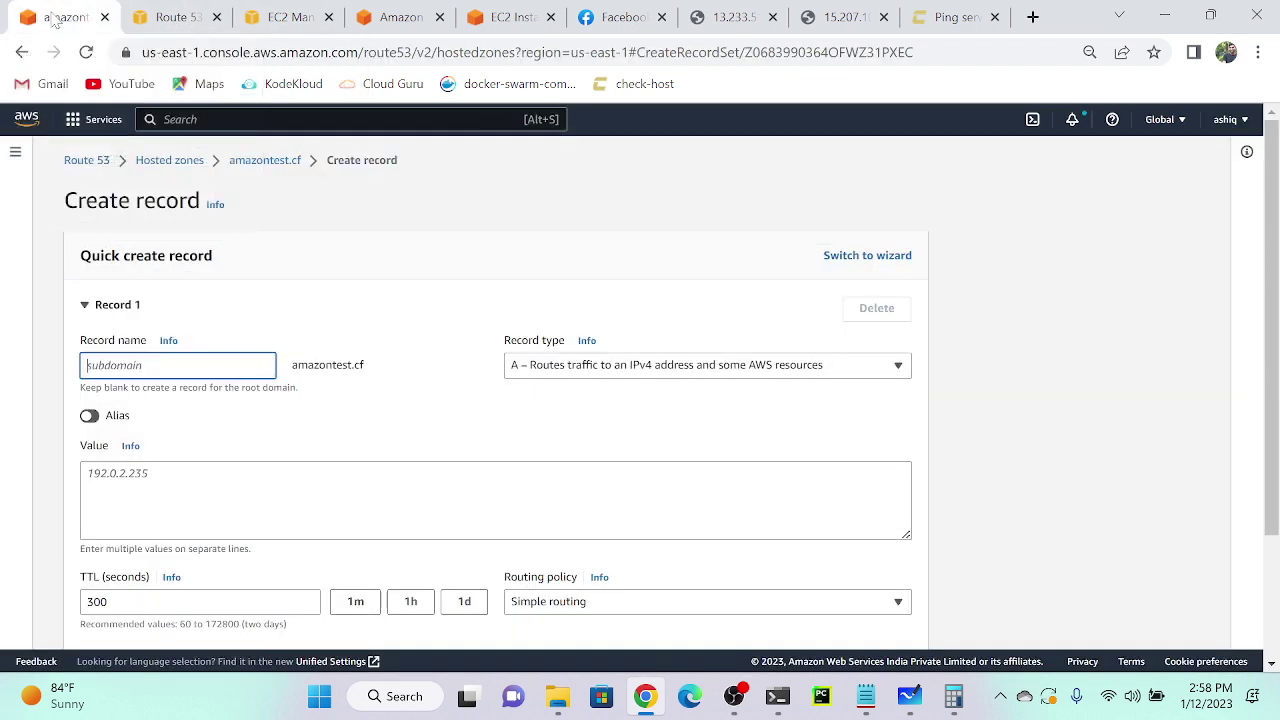
pyautogui.write('failover')
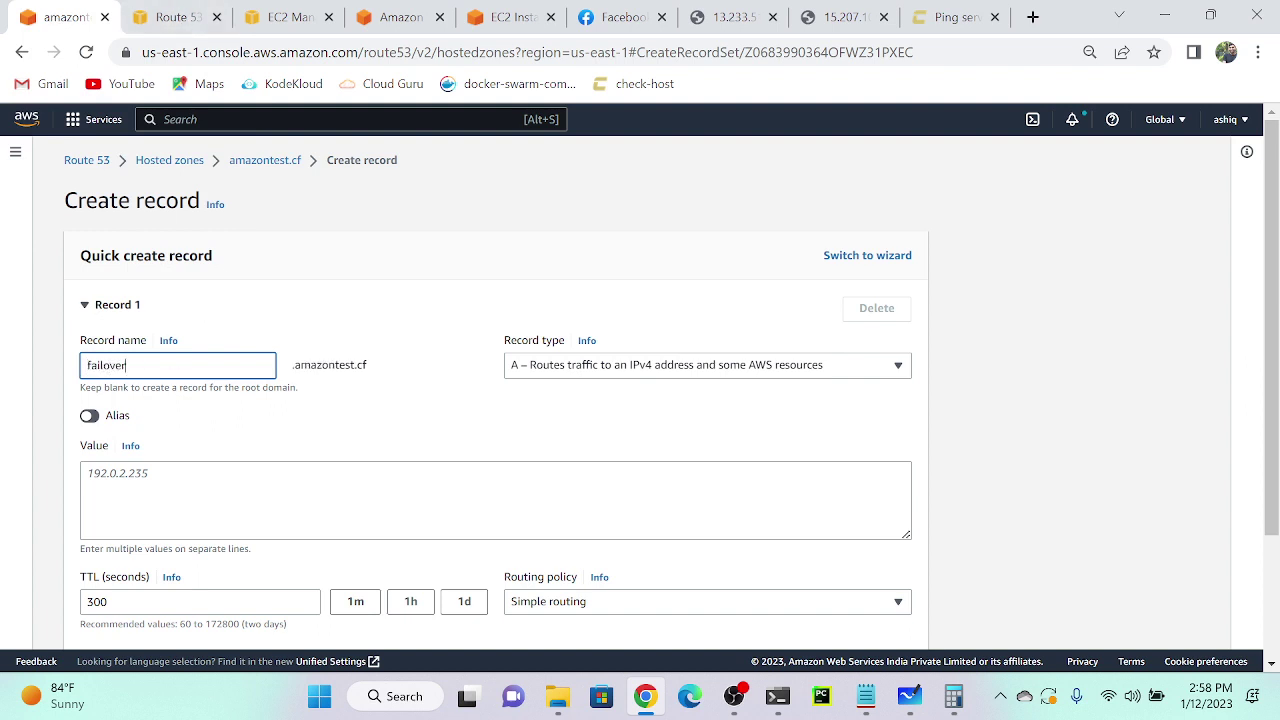
pyautogui.click(495, 500)
pyautogui.hotkey('ctrl', 'v')
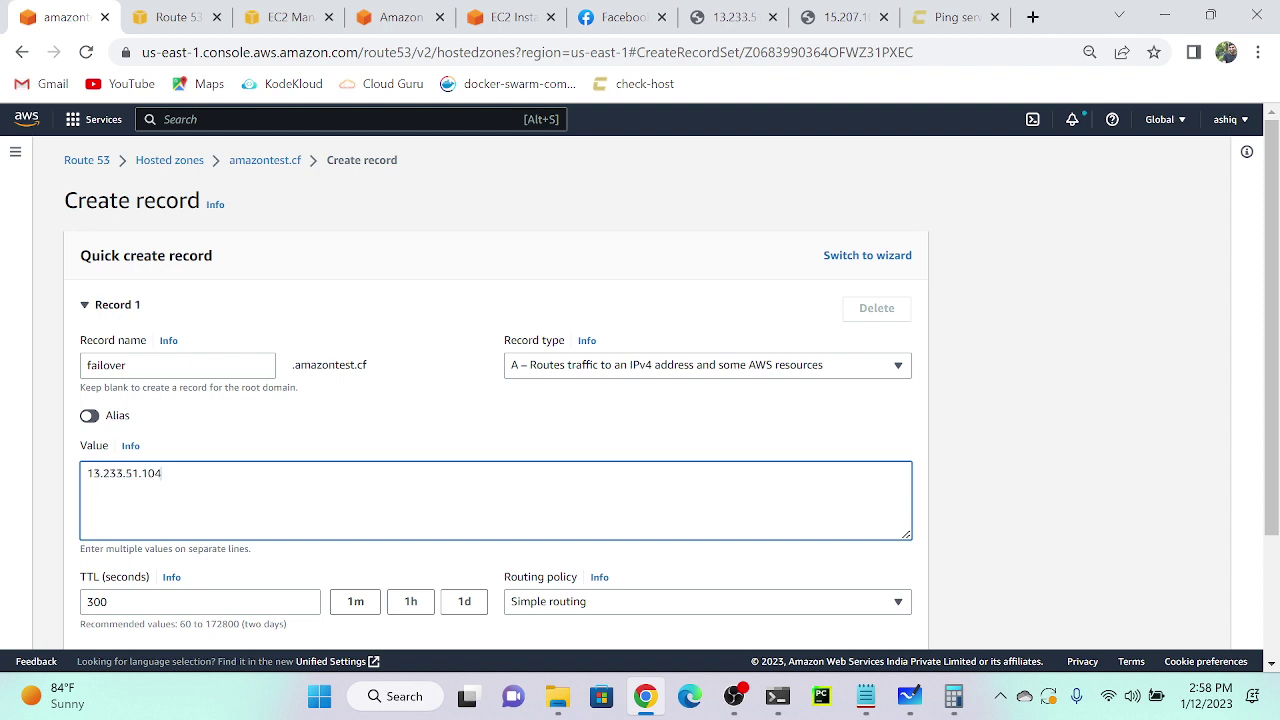
# Set the failover record's TTL to 60 seconds and its routing policy to Failover.
pyautogui.scroll(-2, 357, 443)
pyautogui.click(354, 436)
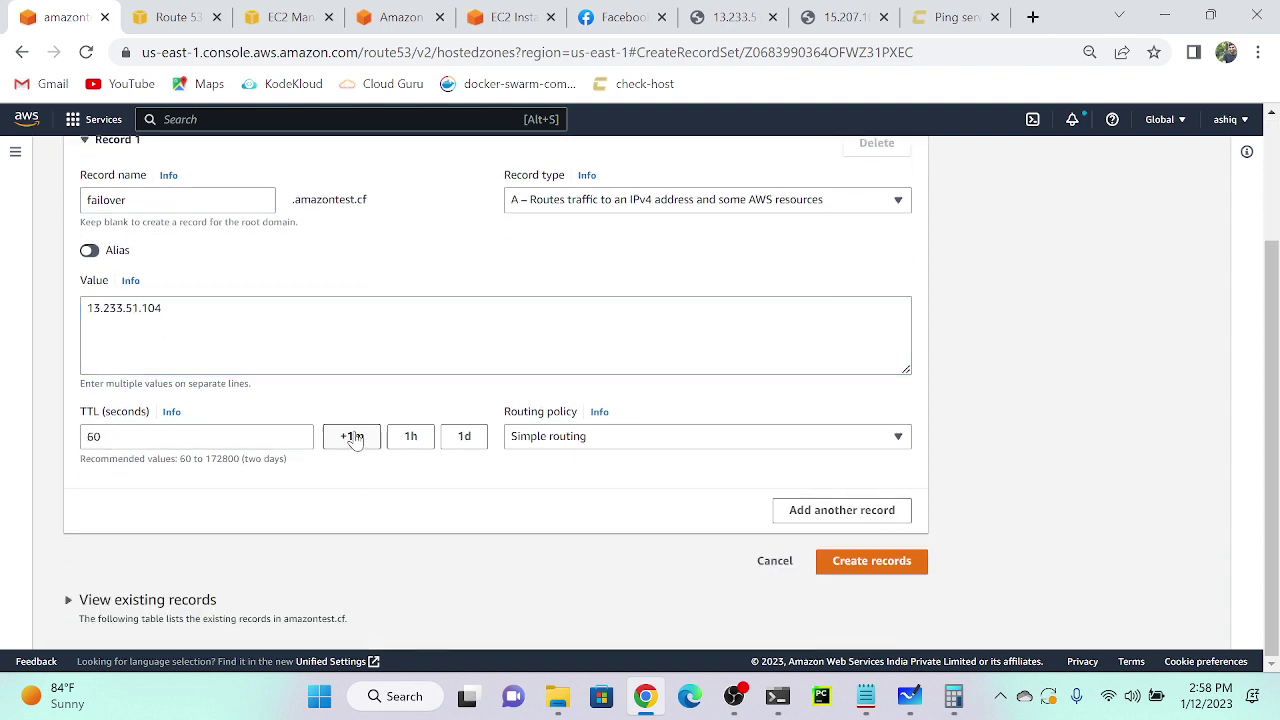
pyautogui.click(622, 434)
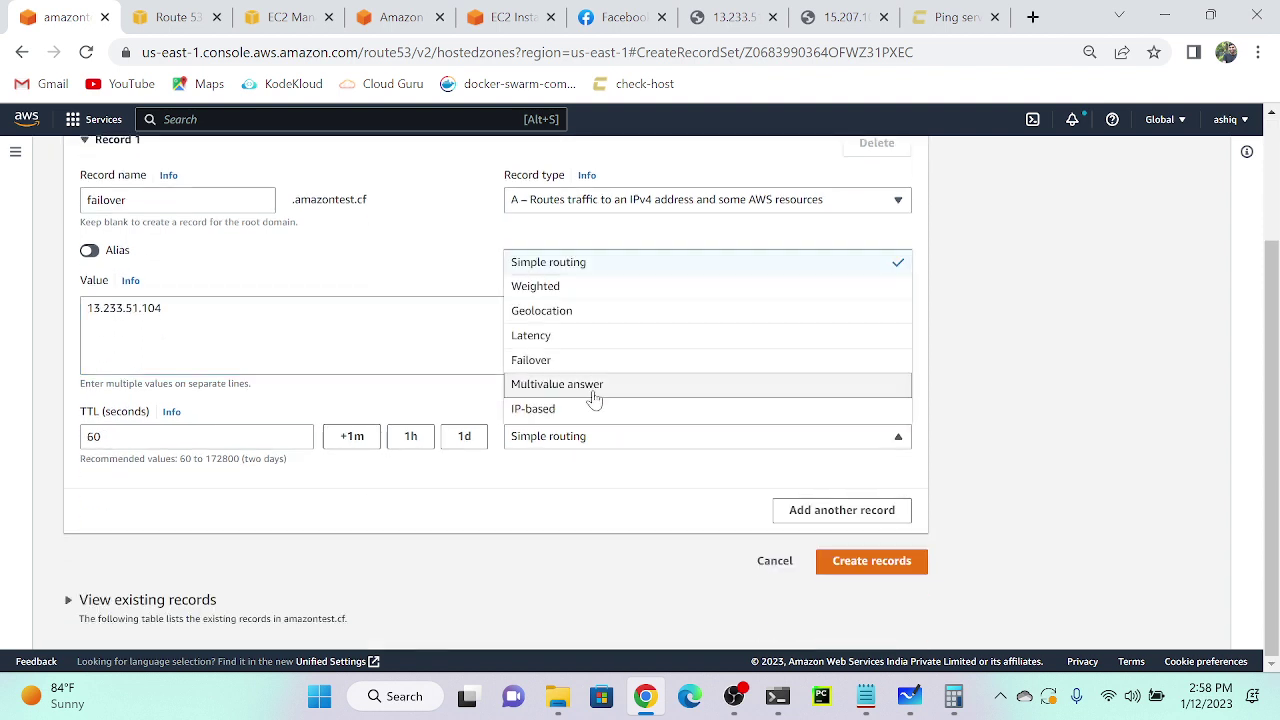
pyautogui.click(553, 357)
# Attach the vm-1 health check, set the failover record type to Primary and the record ID to 1, and create the record.
pyautogui.scroll(-2, 588, 415)
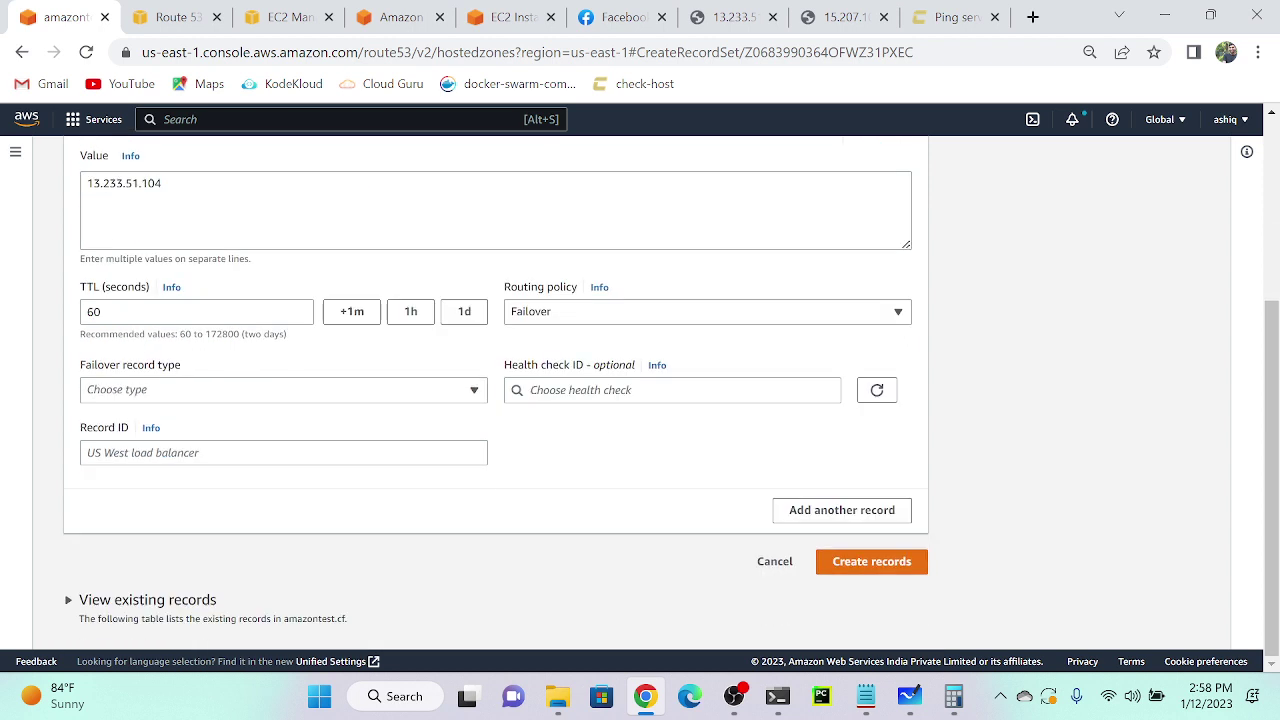
pyautogui.click(566, 392)
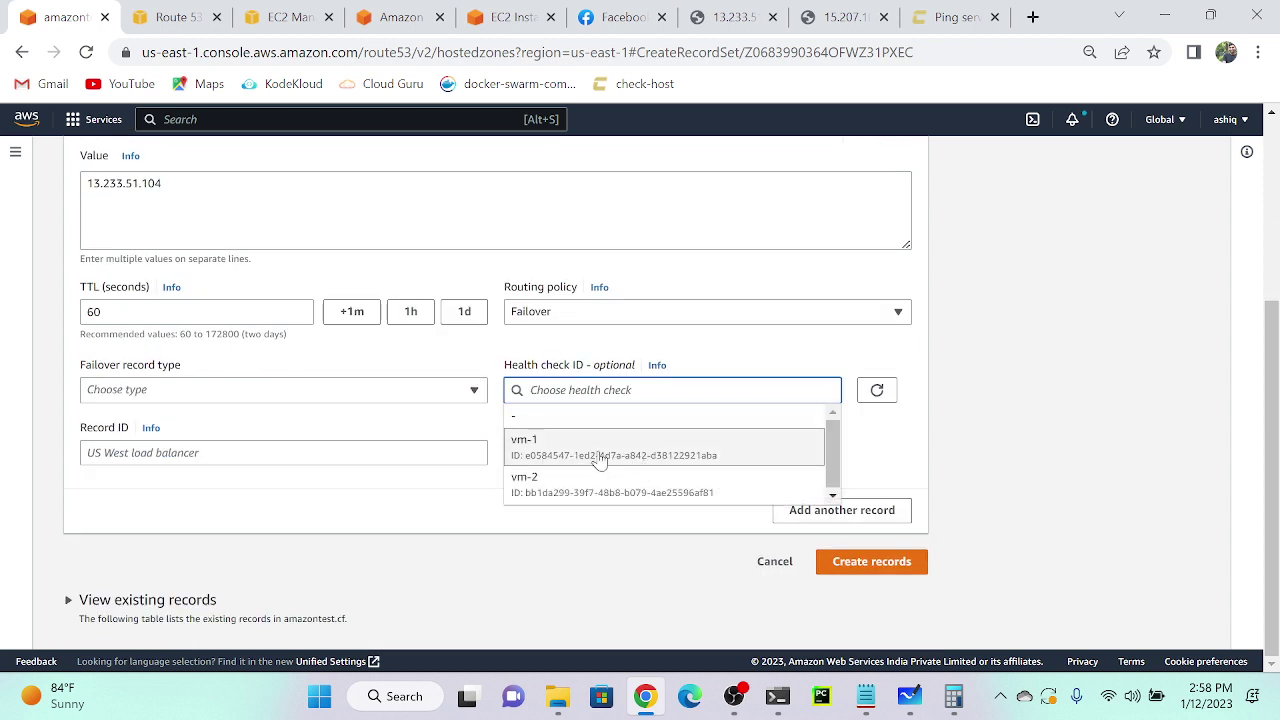
pyautogui.click(588, 452)
pyautogui.click(221, 390)
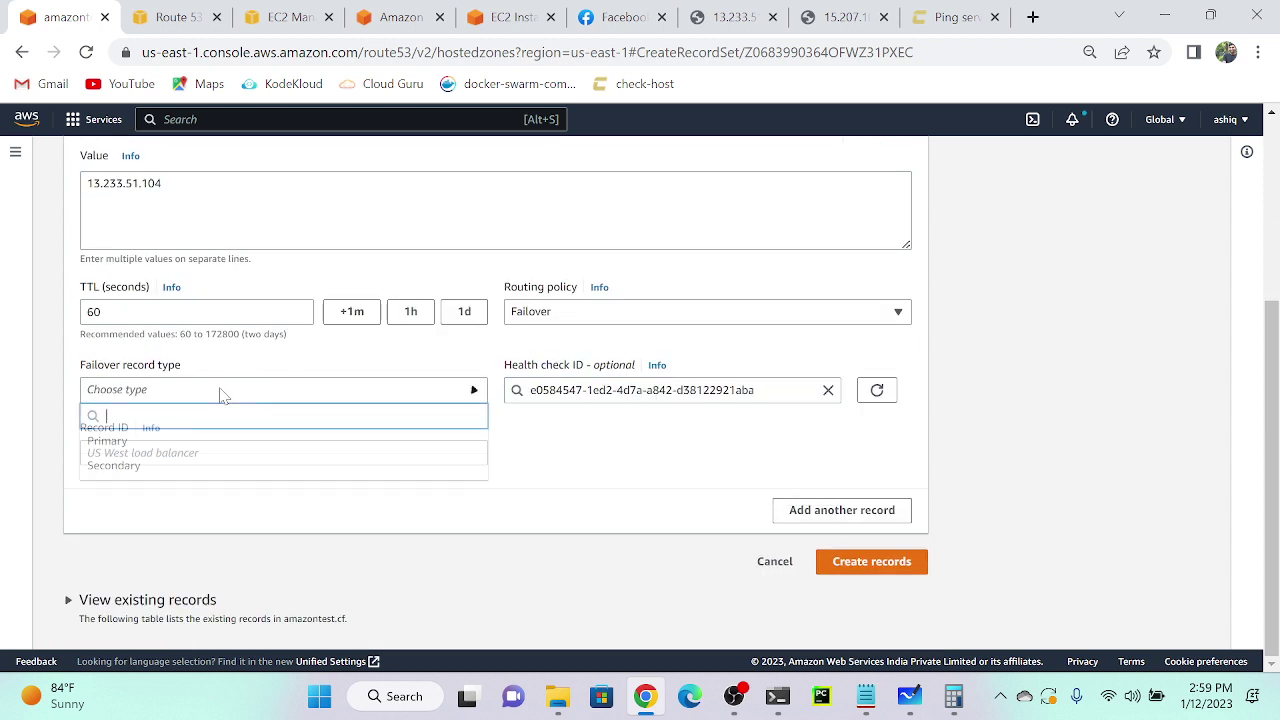
pyautogui.click(140, 446)
pyautogui.click(140, 452)
pyautogui.write('1')
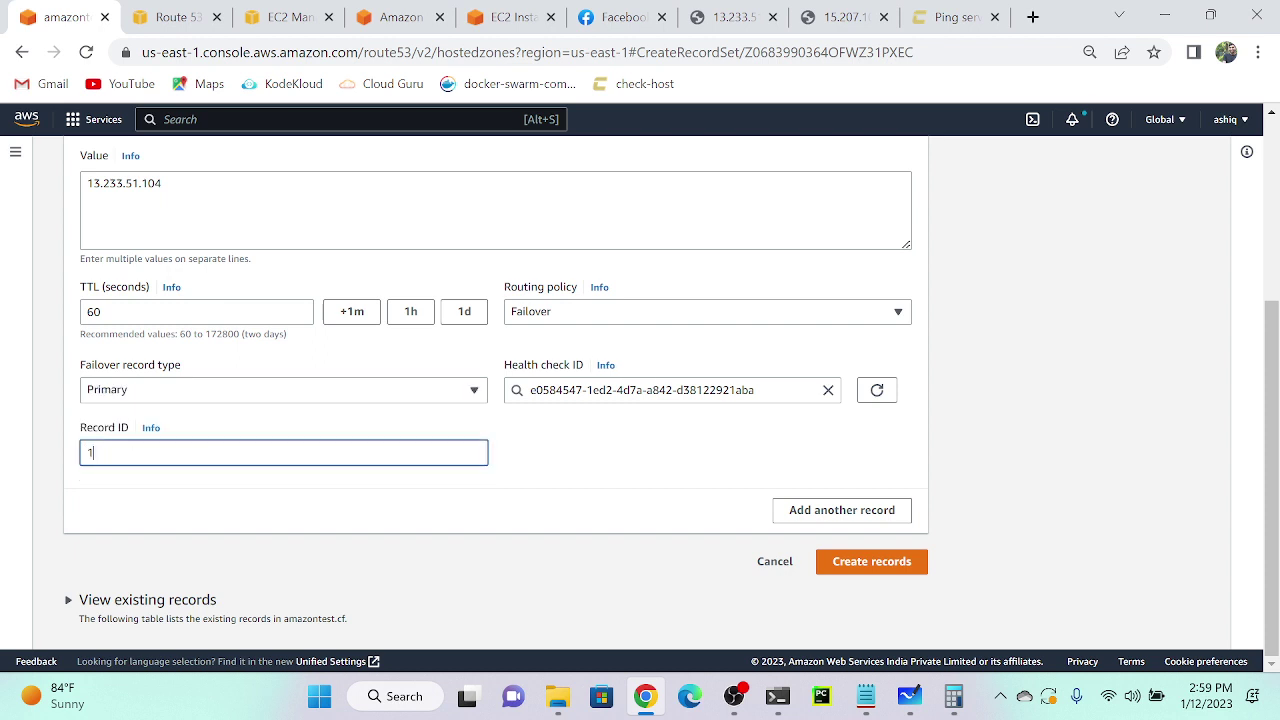
pyautogui.click(903, 570)
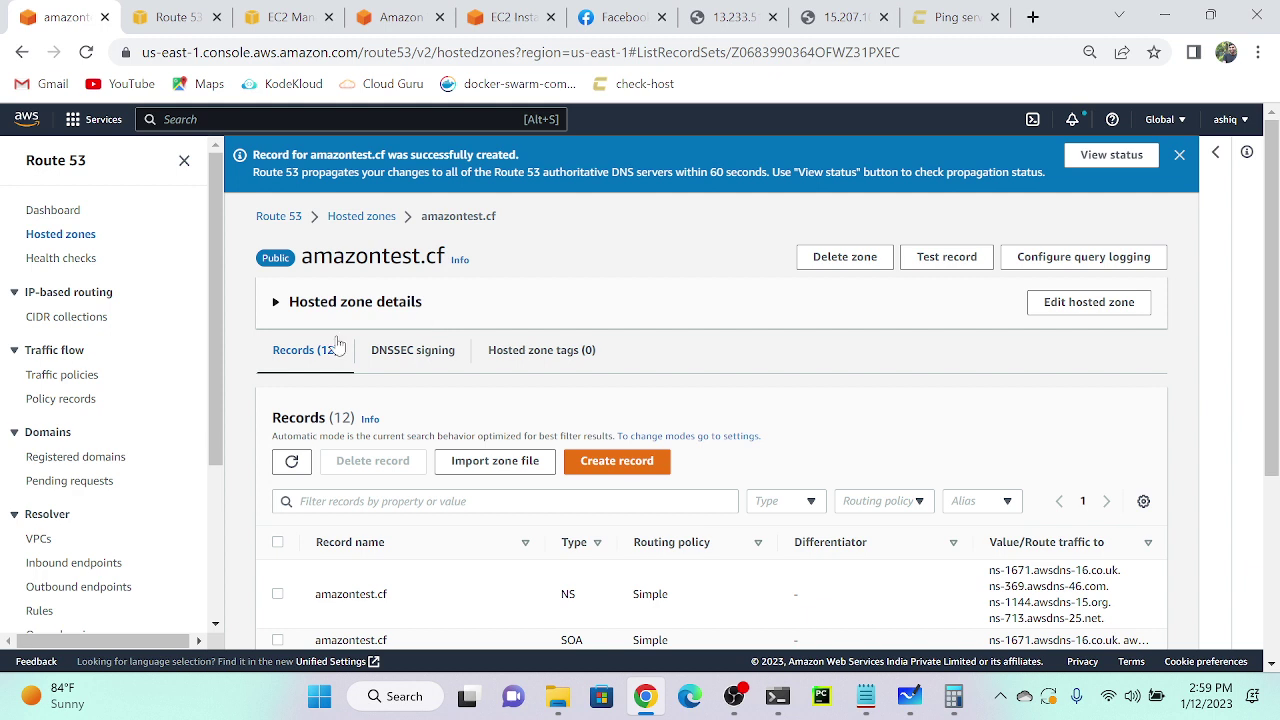
# Start another record in the amazontest.cf hosted zone and name it failover.
pyautogui.click(634, 466)
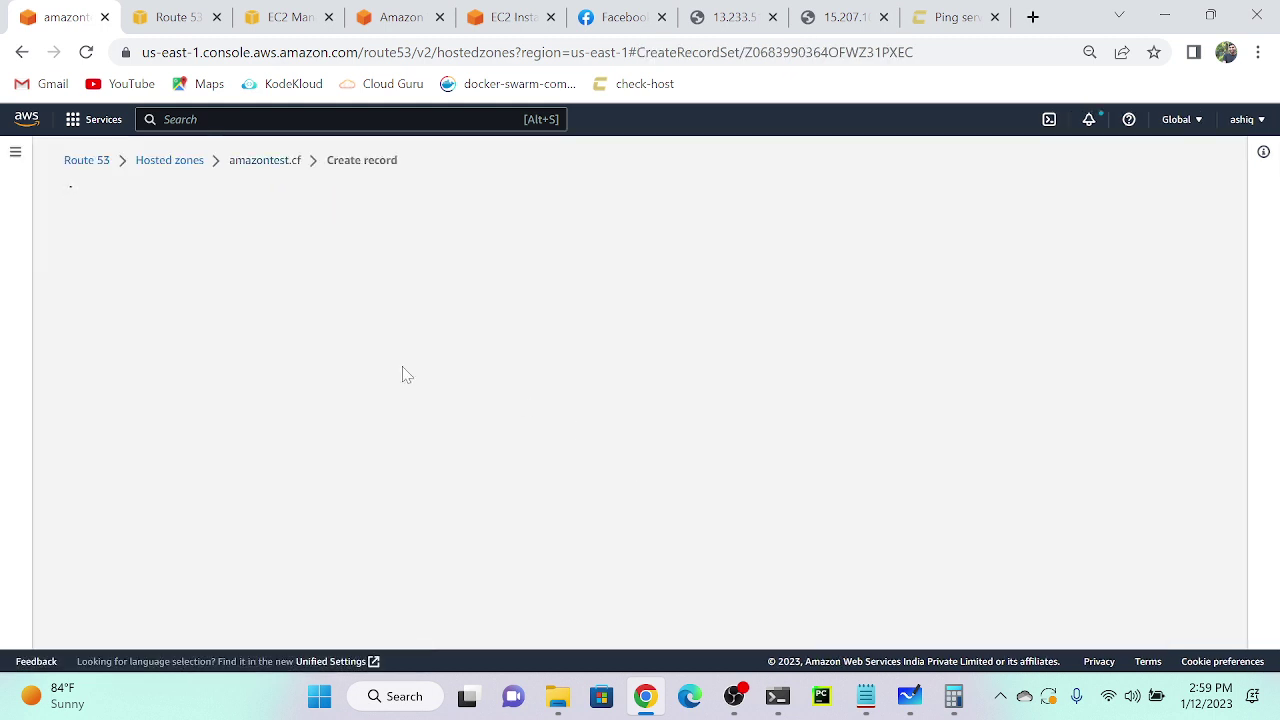
pyautogui.scroll(-1, 495, 400)
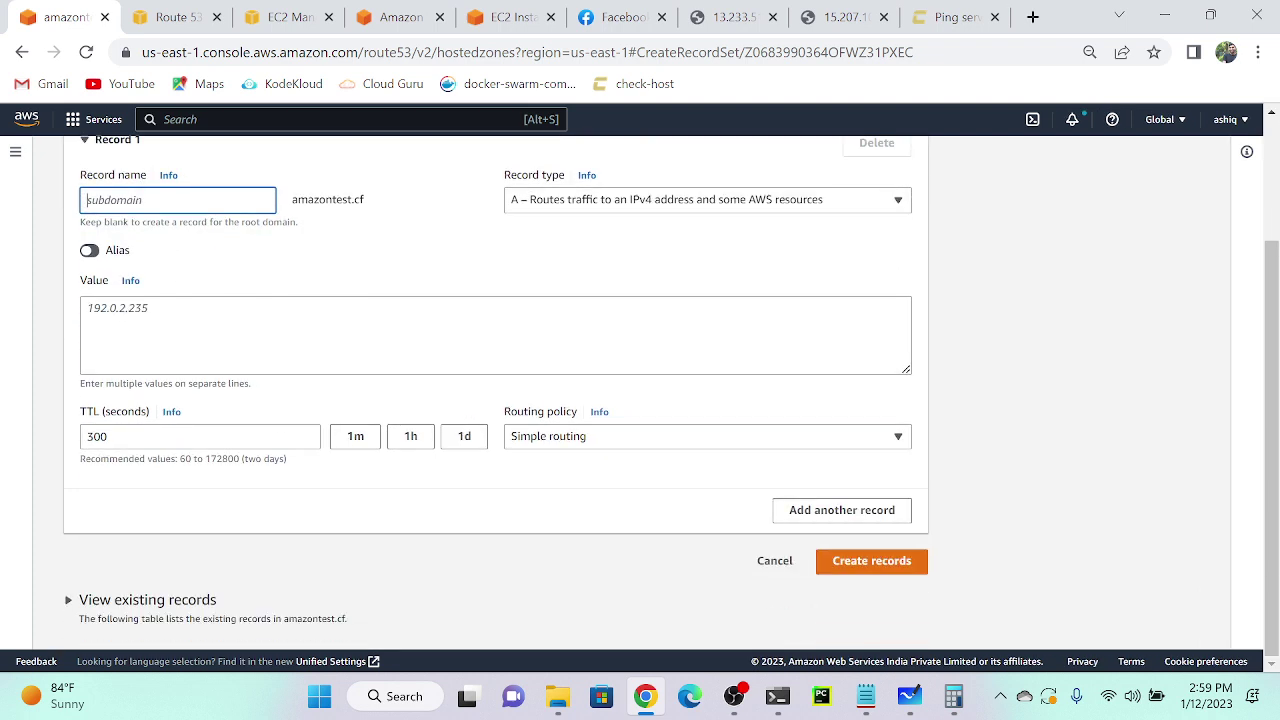
pyautogui.write('failover')
# Copy vm-2's public IPv4 address from the EC2 instances page and enter 15.207.100.114 as the new record's value.
pyautogui.click(292, 14)
pyautogui.click(226, 284)
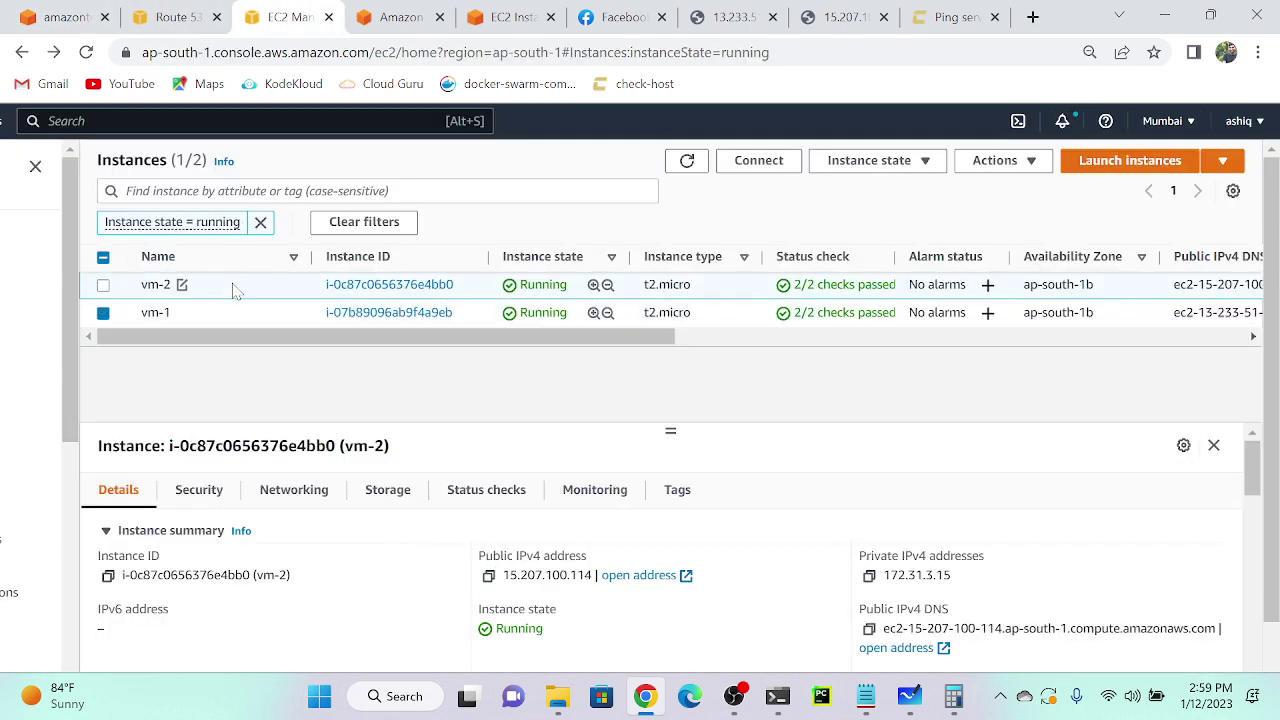
pyautogui.click(488, 578)
pyautogui.click(172, 17)
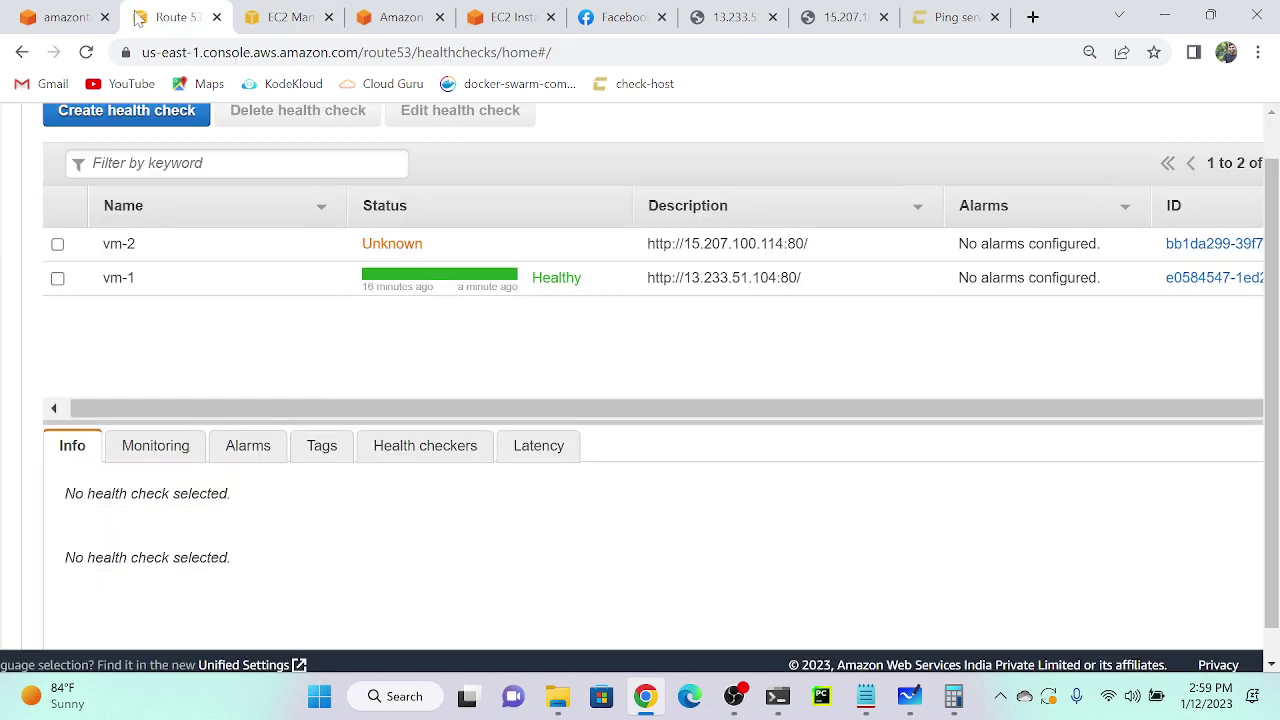
pyautogui.hotkey('ctrl', 'Tab')
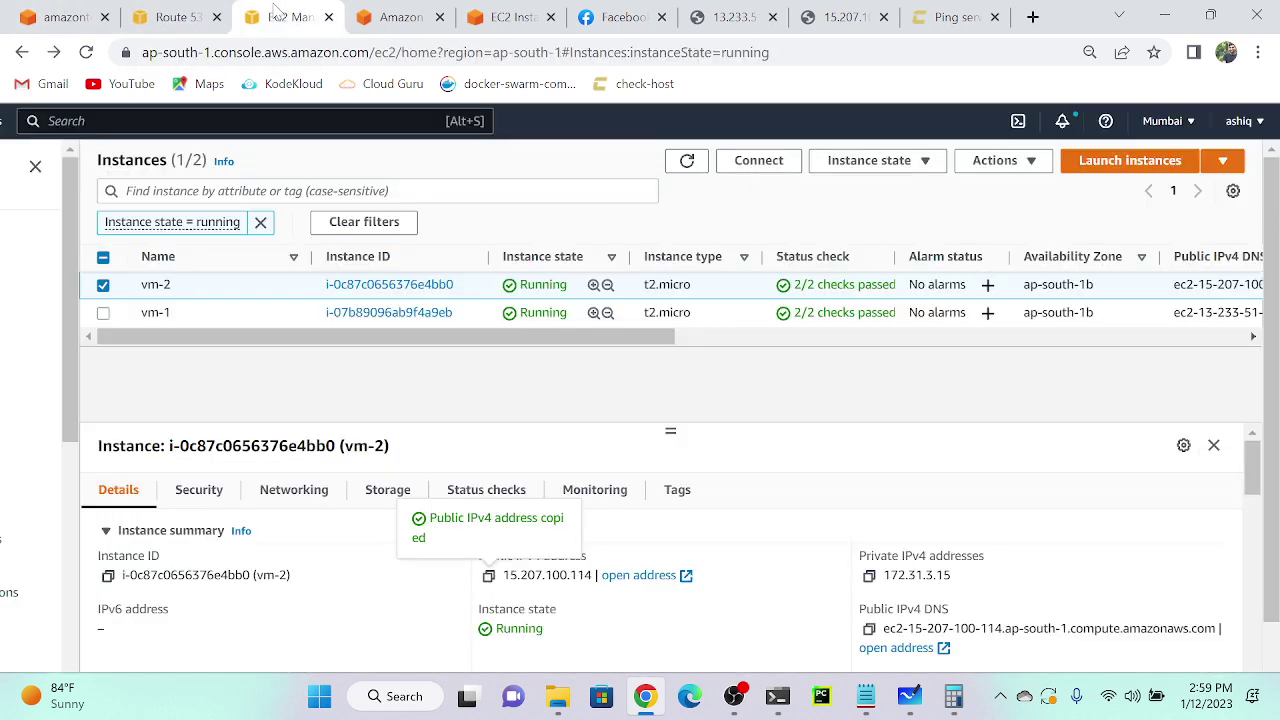
pyautogui.click(50, 20)
pyautogui.hotkey('ctrl', 'v')
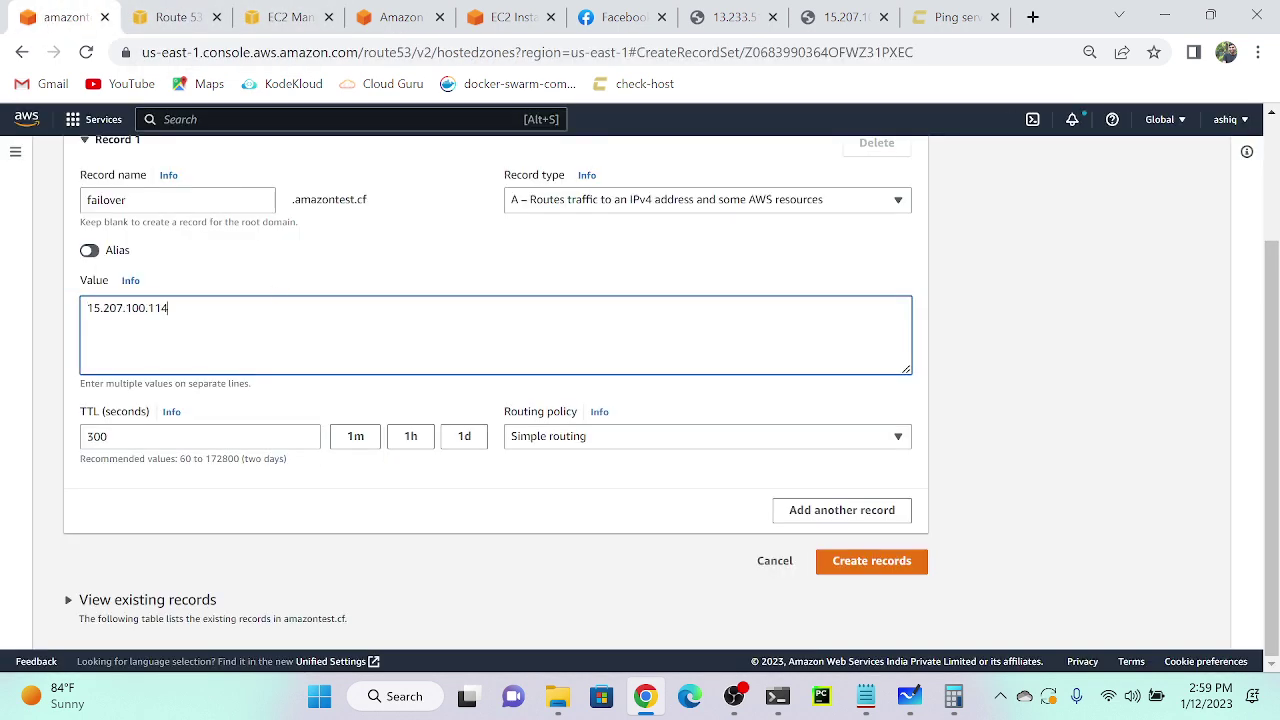
# Set the second failover record's TTL to 60 seconds and its routing policy to Failover.
pyautogui.click(356, 442)
pyautogui.click(548, 440)
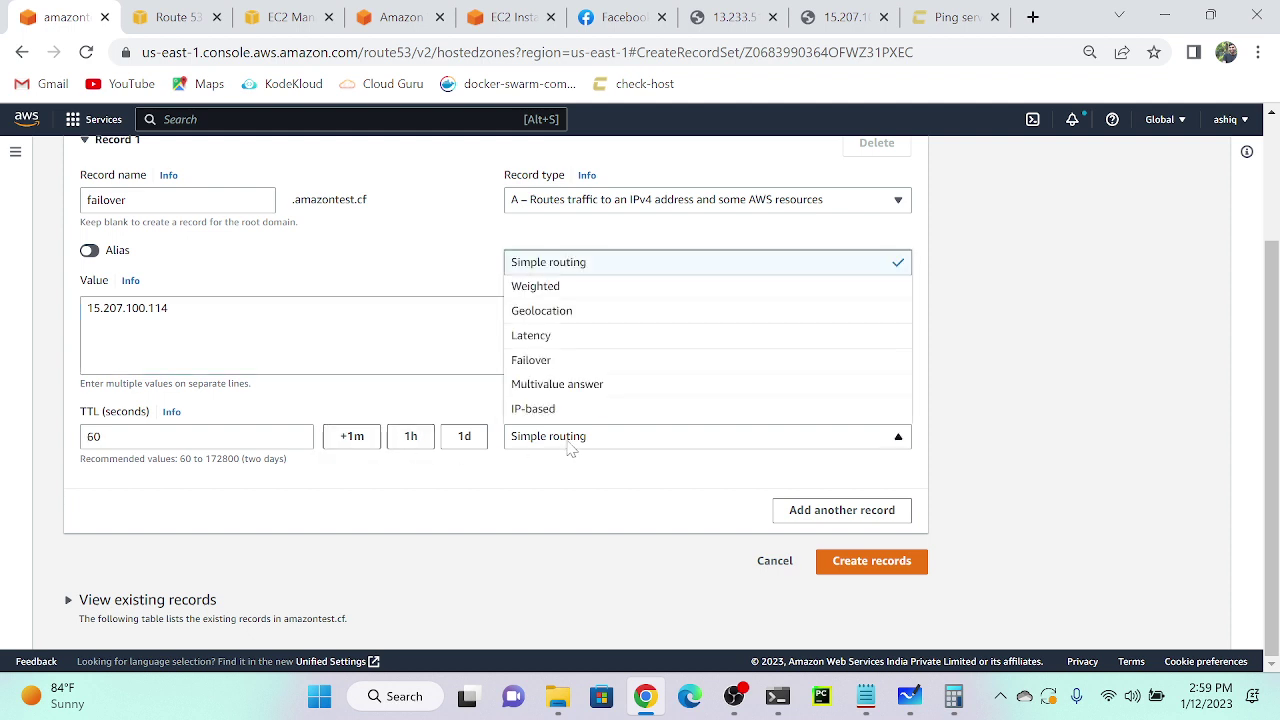
pyautogui.click(556, 358)
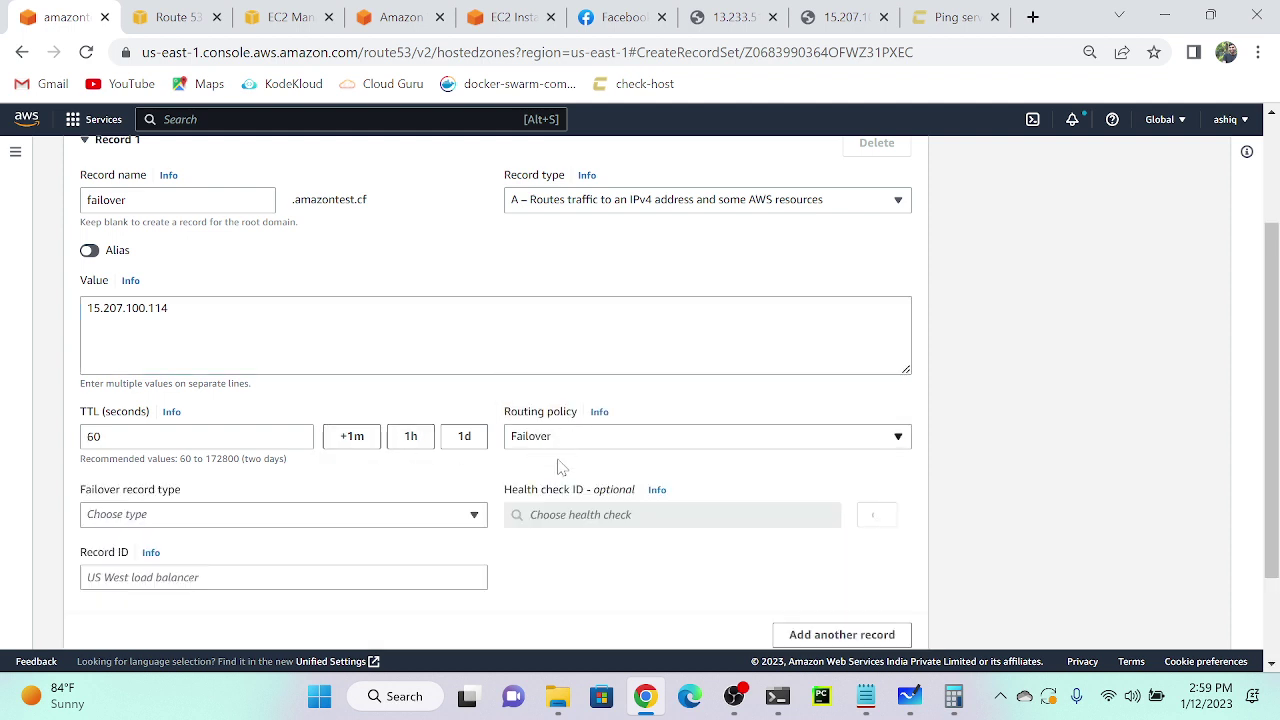
# Attach the vm-2 health check, set the failover record type to Secondary and the record ID to 2, and create the record.
pyautogui.click(560, 514)
pyautogui.click(588, 484)
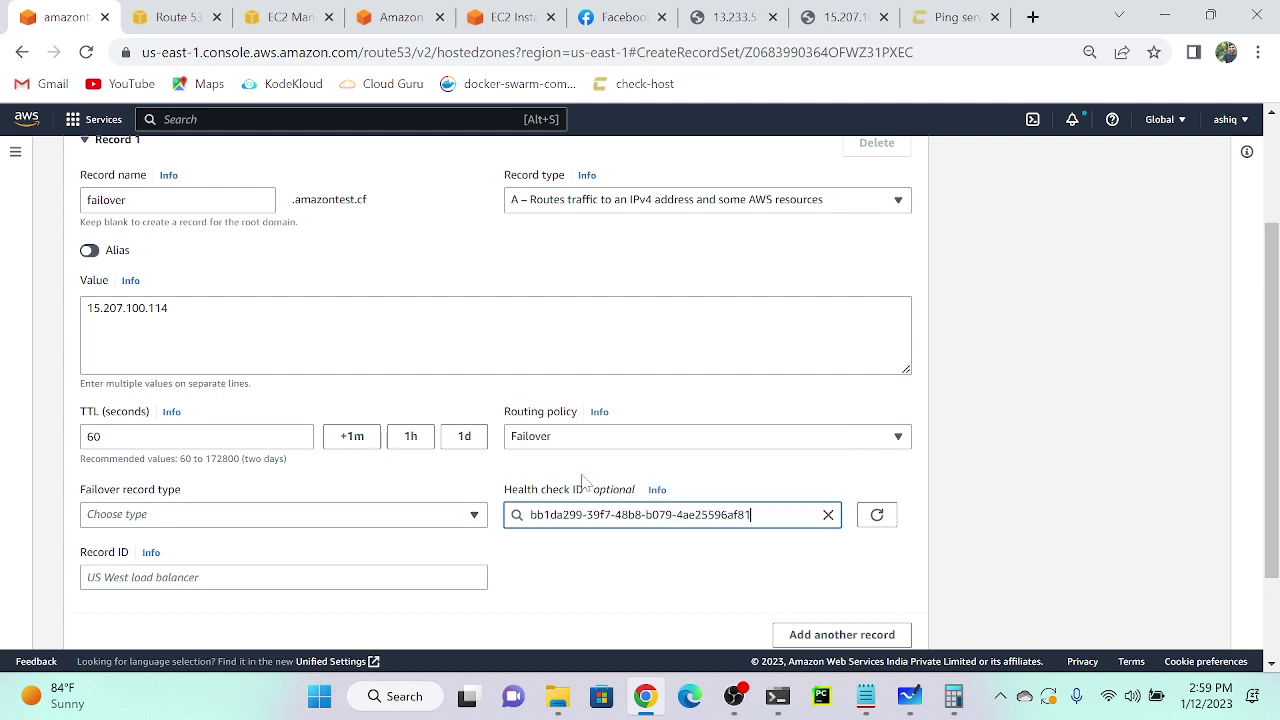
pyautogui.click(310, 514)
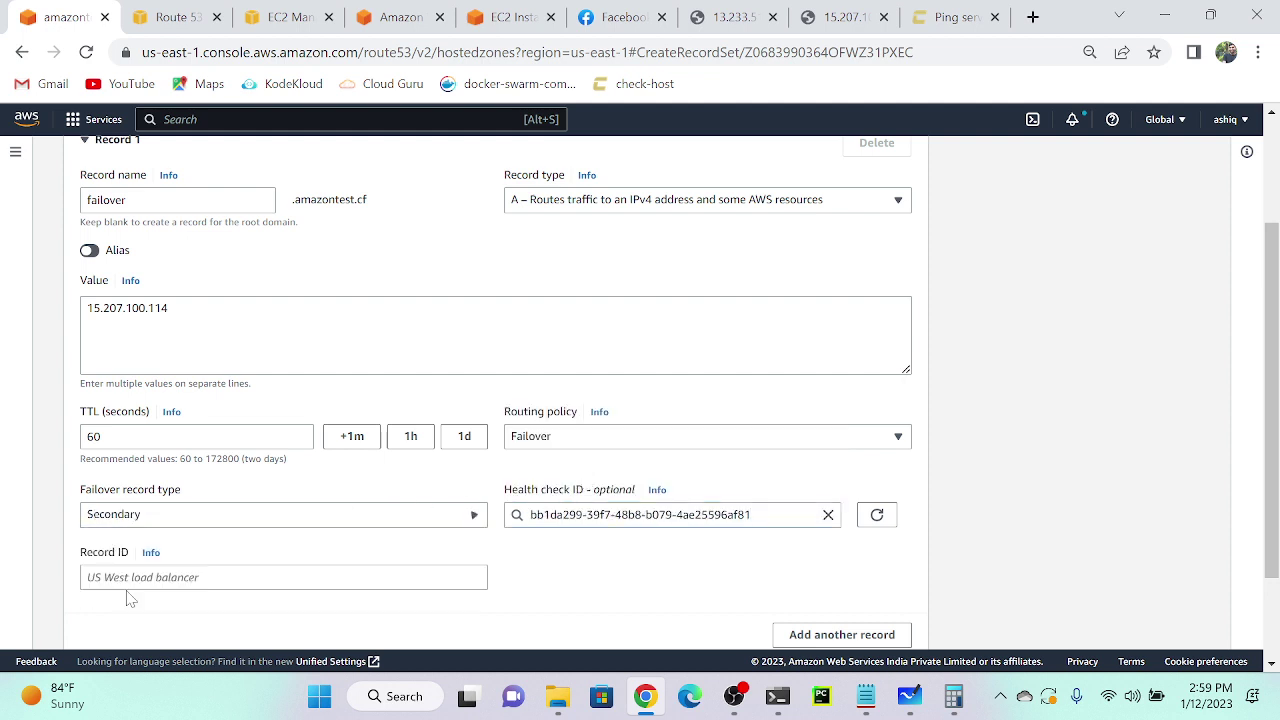
pyautogui.click(112, 590)
pyautogui.scroll(-1, 126, 597)
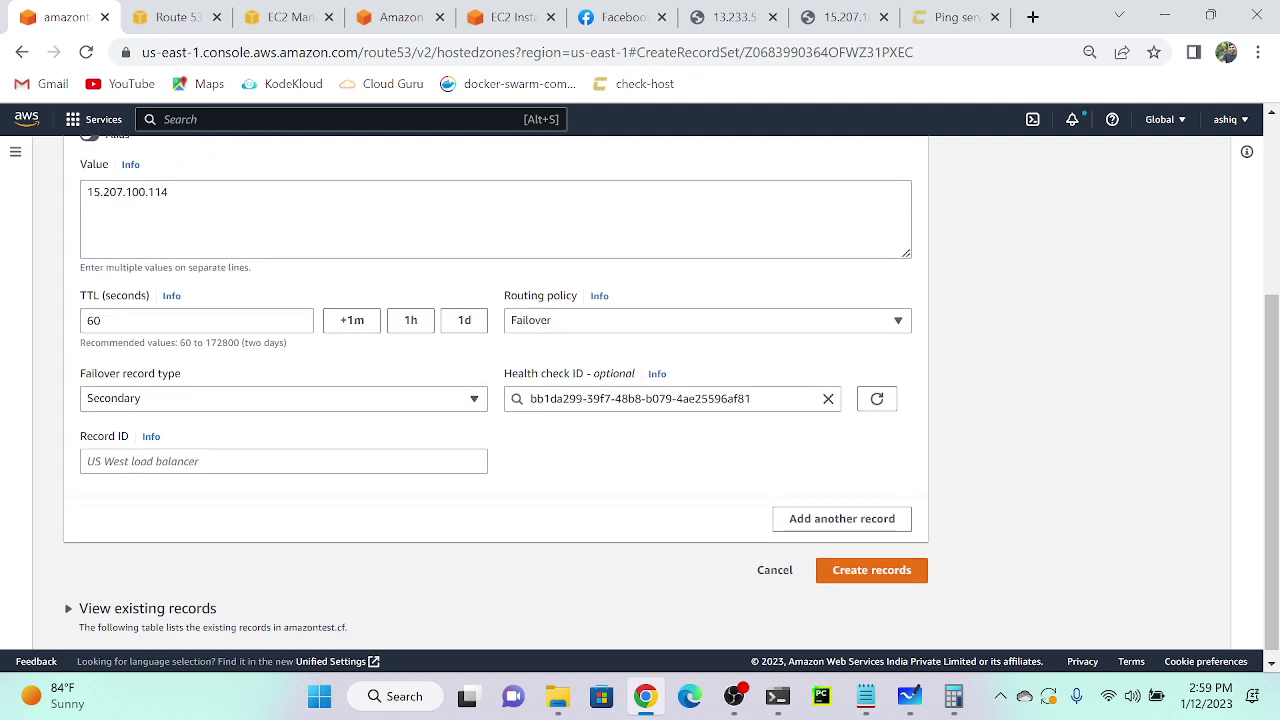
pyautogui.click(283, 461)
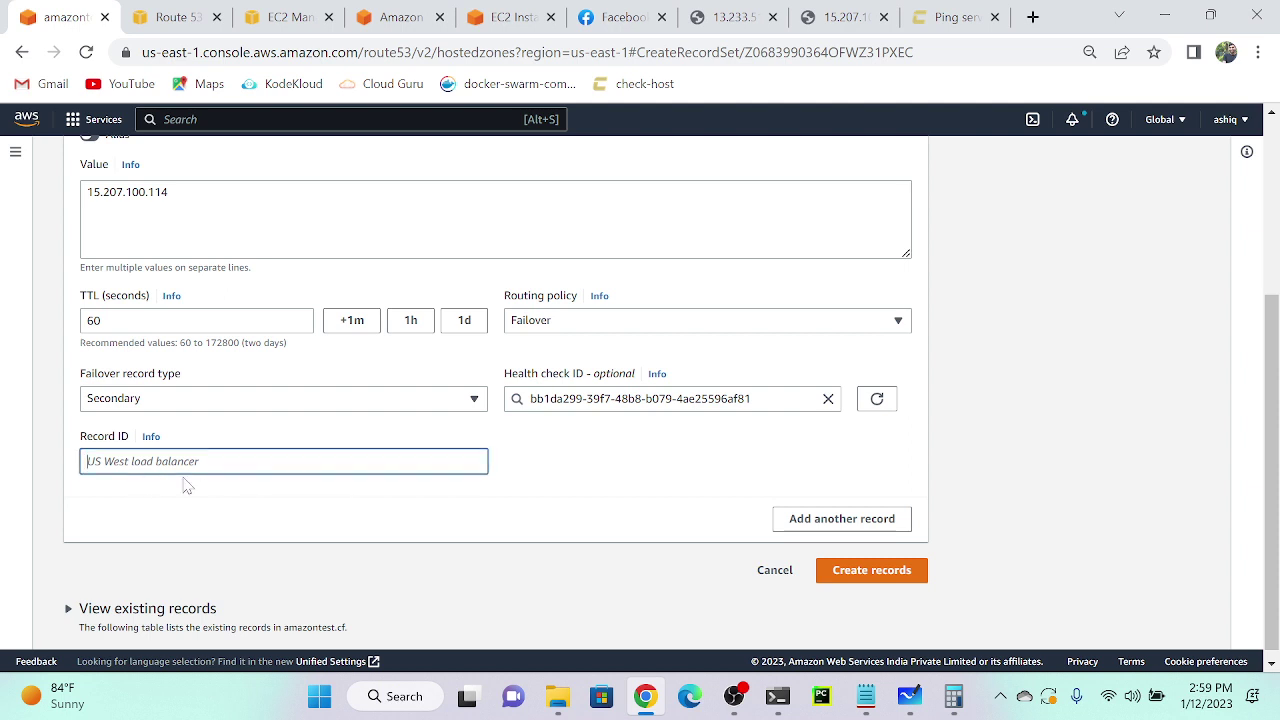
pyautogui.write('2')
pyautogui.click(879, 583)
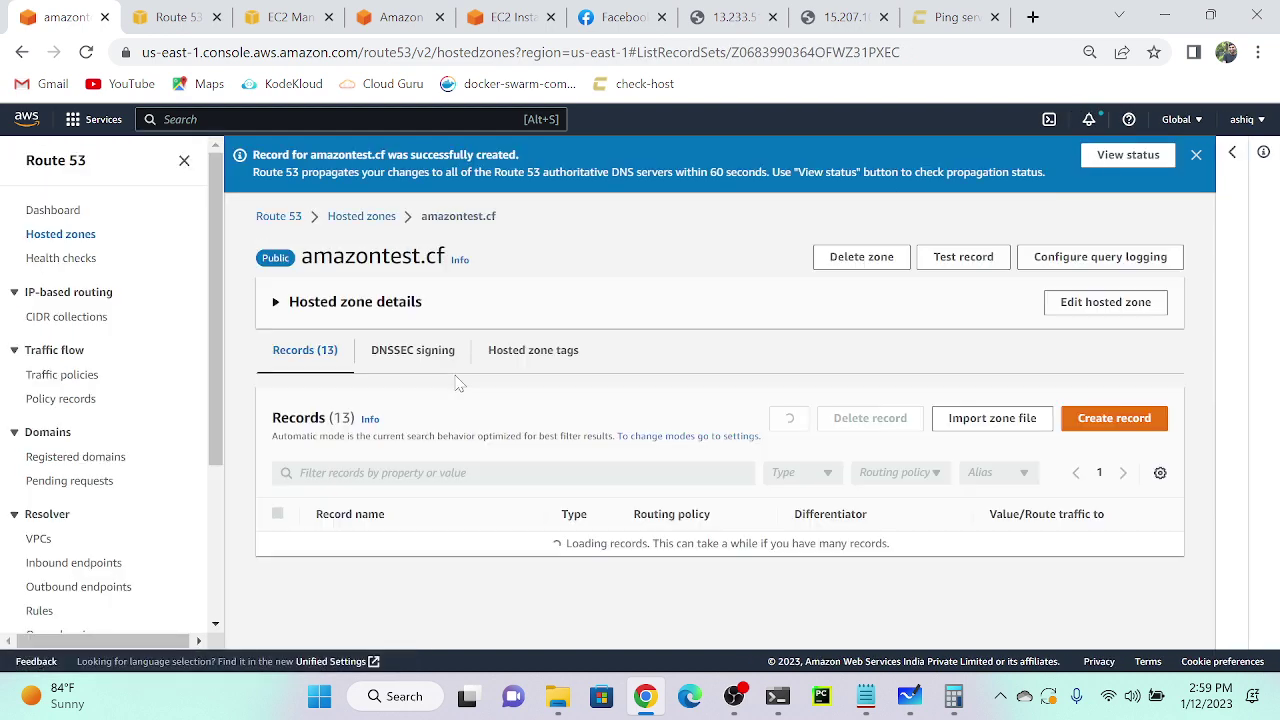
# Copy the record name failover.amazontest.cf from the hosted zone's record list.
pyautogui.scroll(-5, 529, 528)
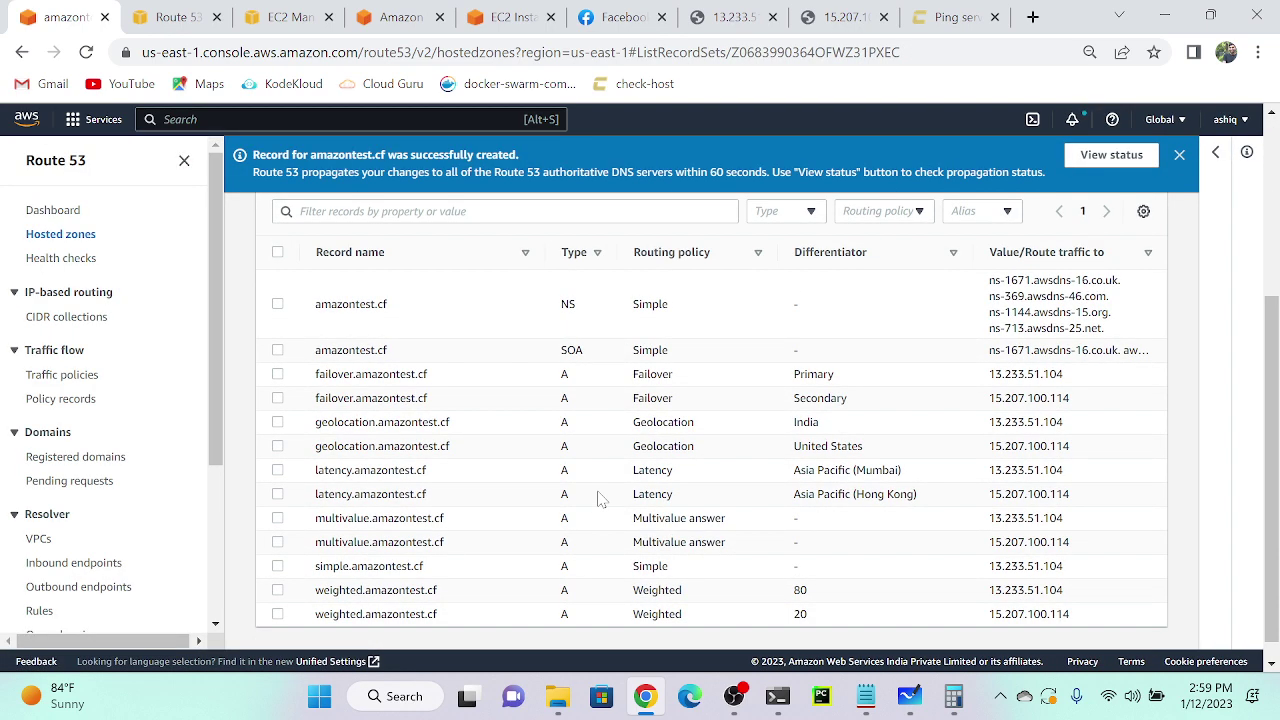
pyautogui.hotkey('ctrl', '+')
pyautogui.hotkey('ctrl', '+')
pyautogui.hotkey('ctrl', '+')
pyautogui.hotkey('ctrl', '+')
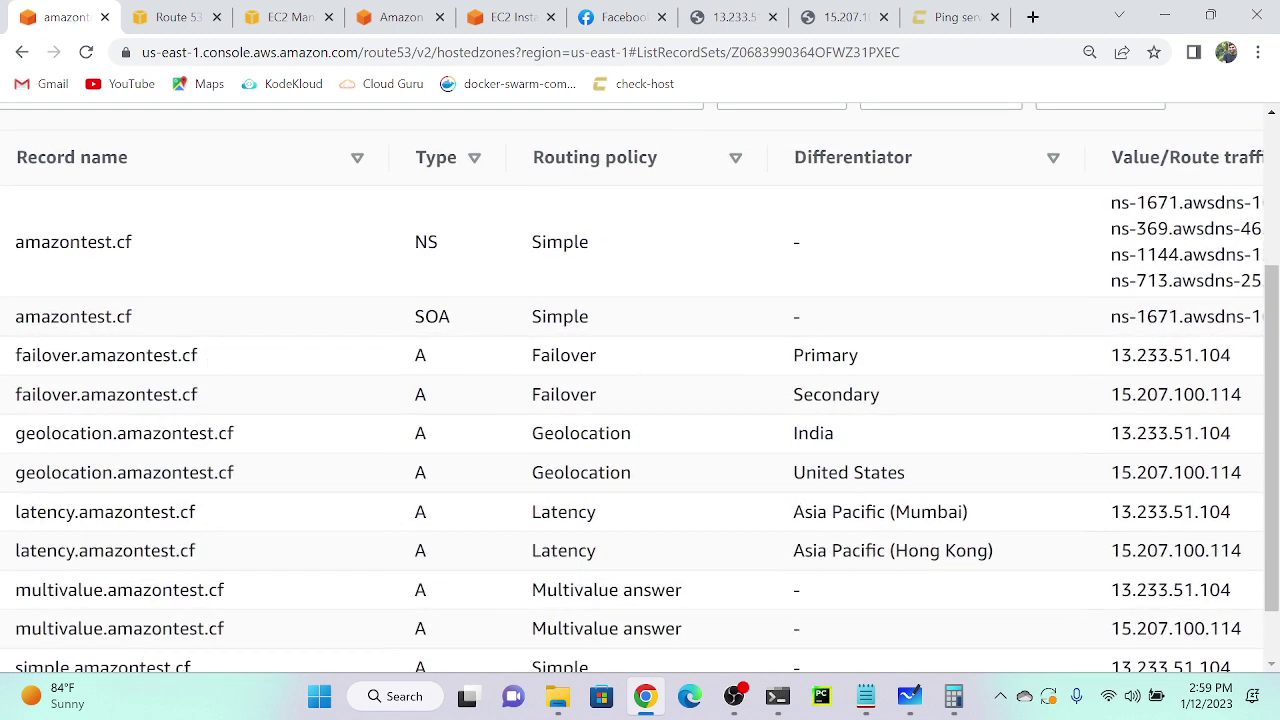
pyautogui.moveTo(199, 362); pyautogui.dragTo(3, 347)
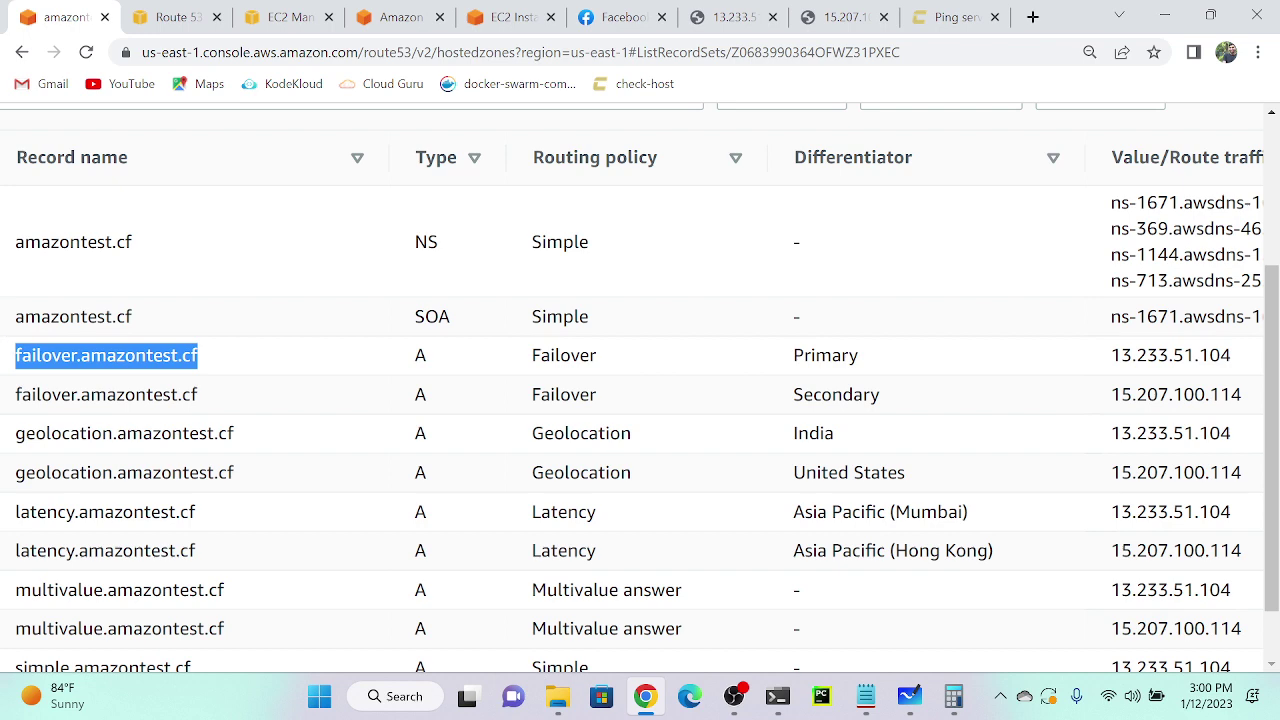
pyautogui.rightClick(40, 346)
pyautogui.click(92, 364)
# Switch to check-host.net, run an HTTP check of failover.amazontest.cf and examine the IP address reached from each location.
pyautogui.click(955, 16)
pyautogui.moveTo(618, 187); pyautogui.dragTo(366, 177)
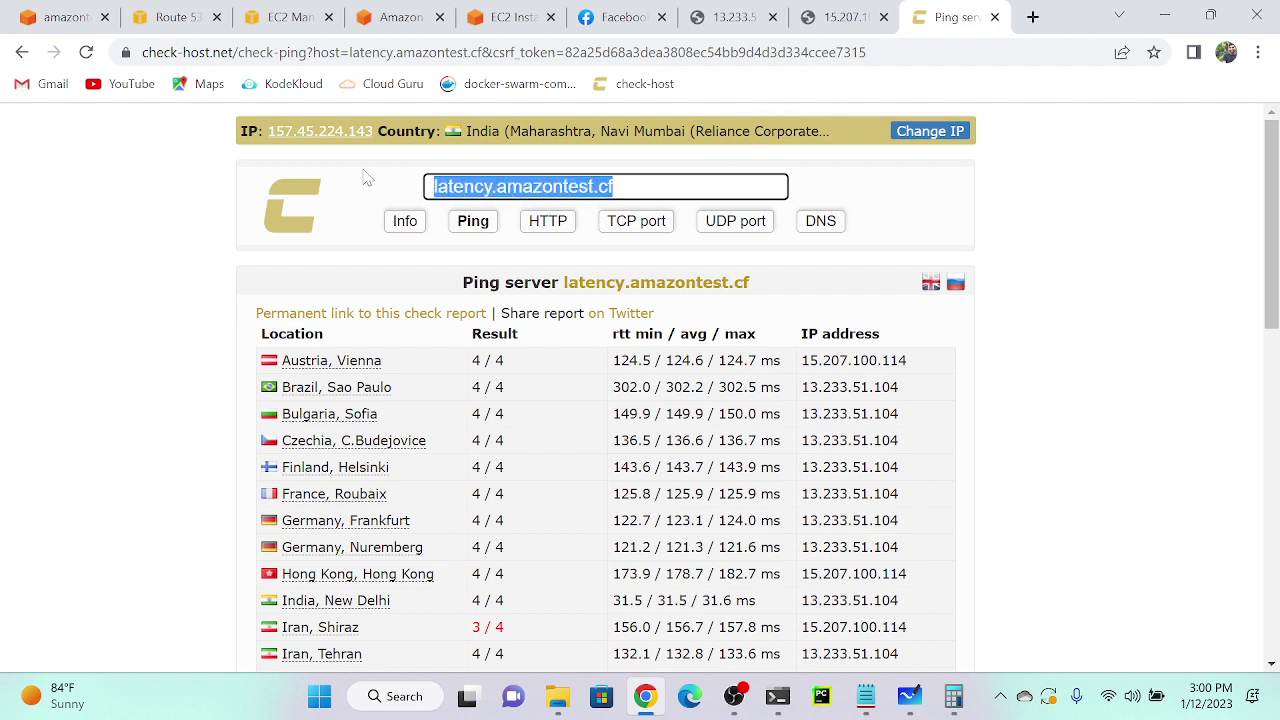
pyautogui.hotkey('ctrl', 'v')
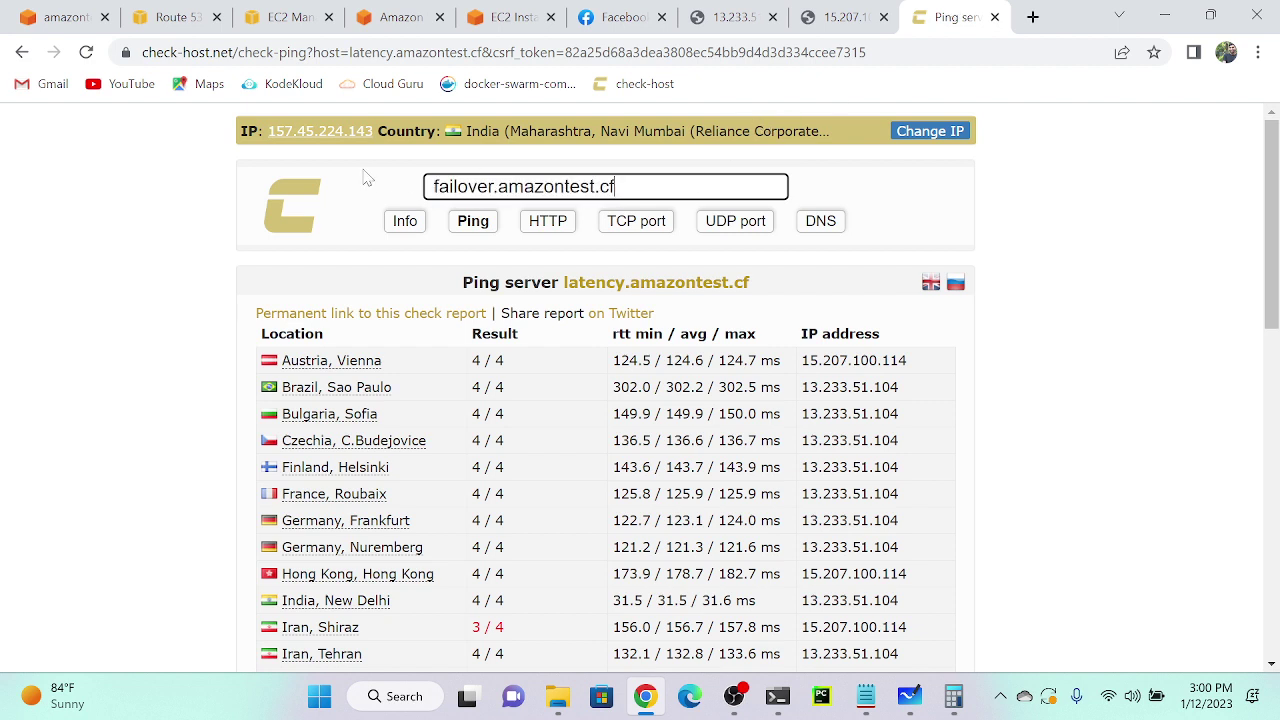
pyautogui.click(557, 228)
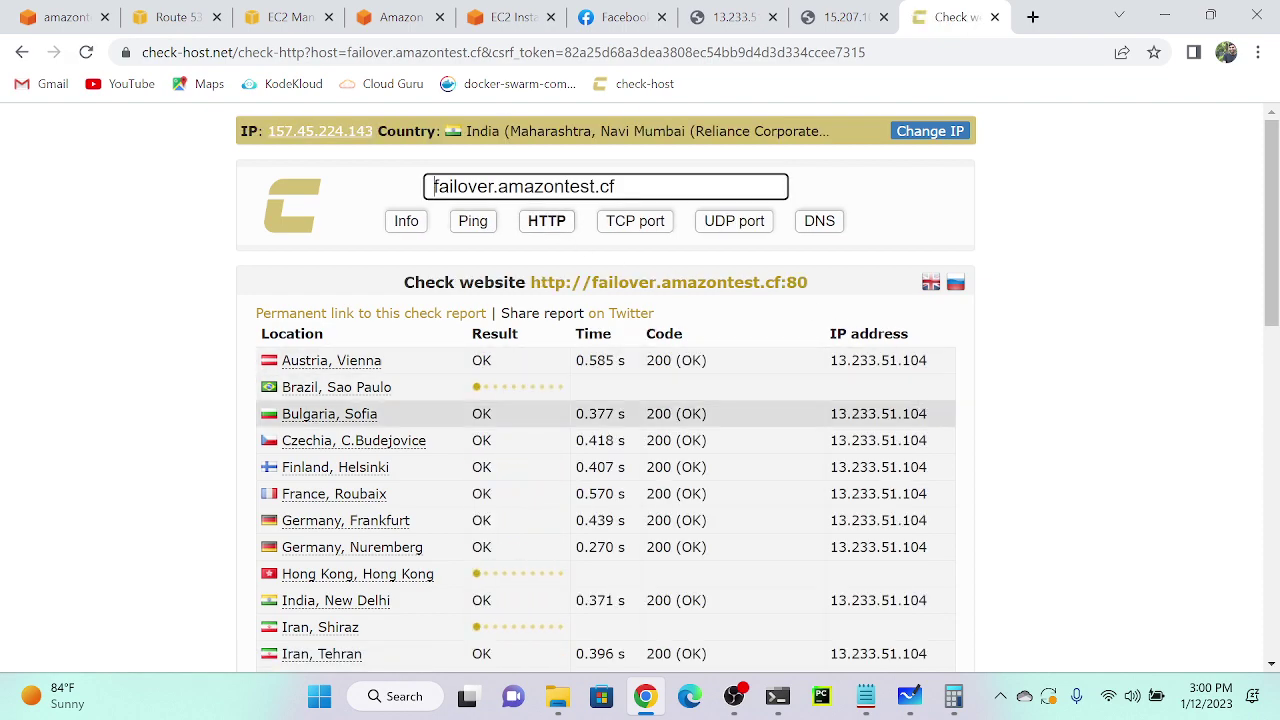
pyautogui.scroll(-1, 915, 385)
pyautogui.scroll(-6, 915, 380)
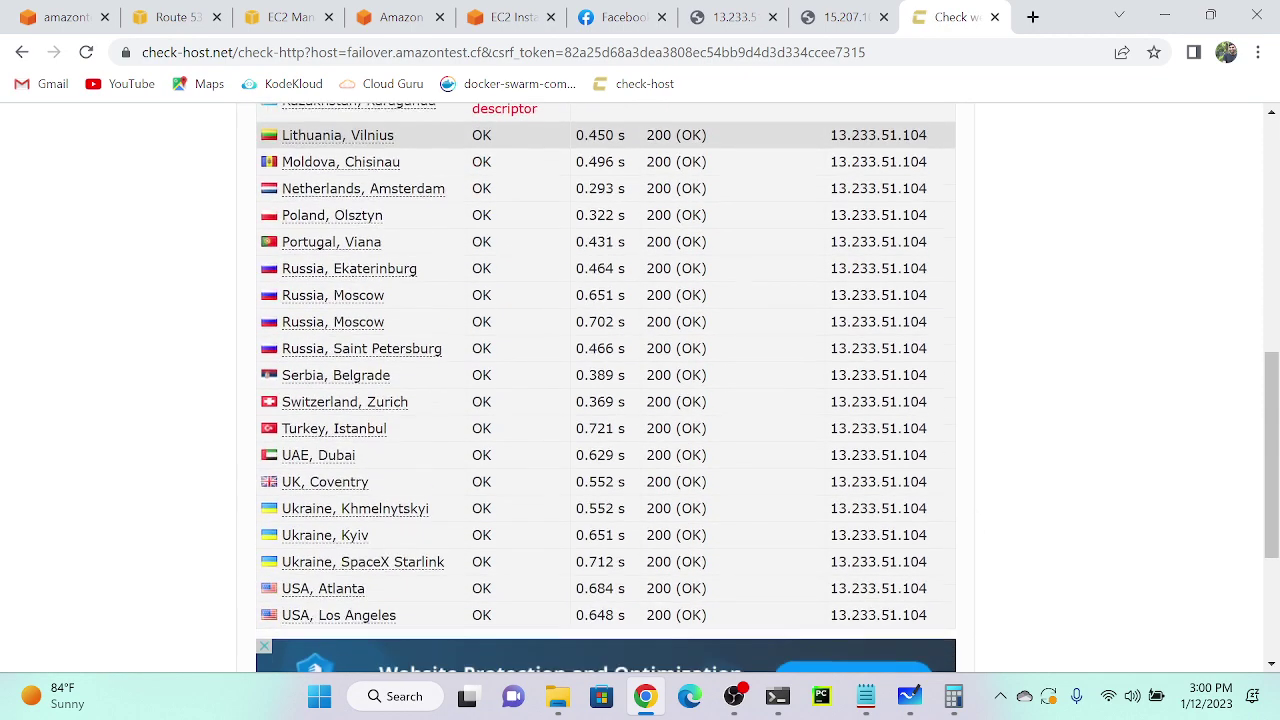
pyautogui.scroll(-2, 915, 420)
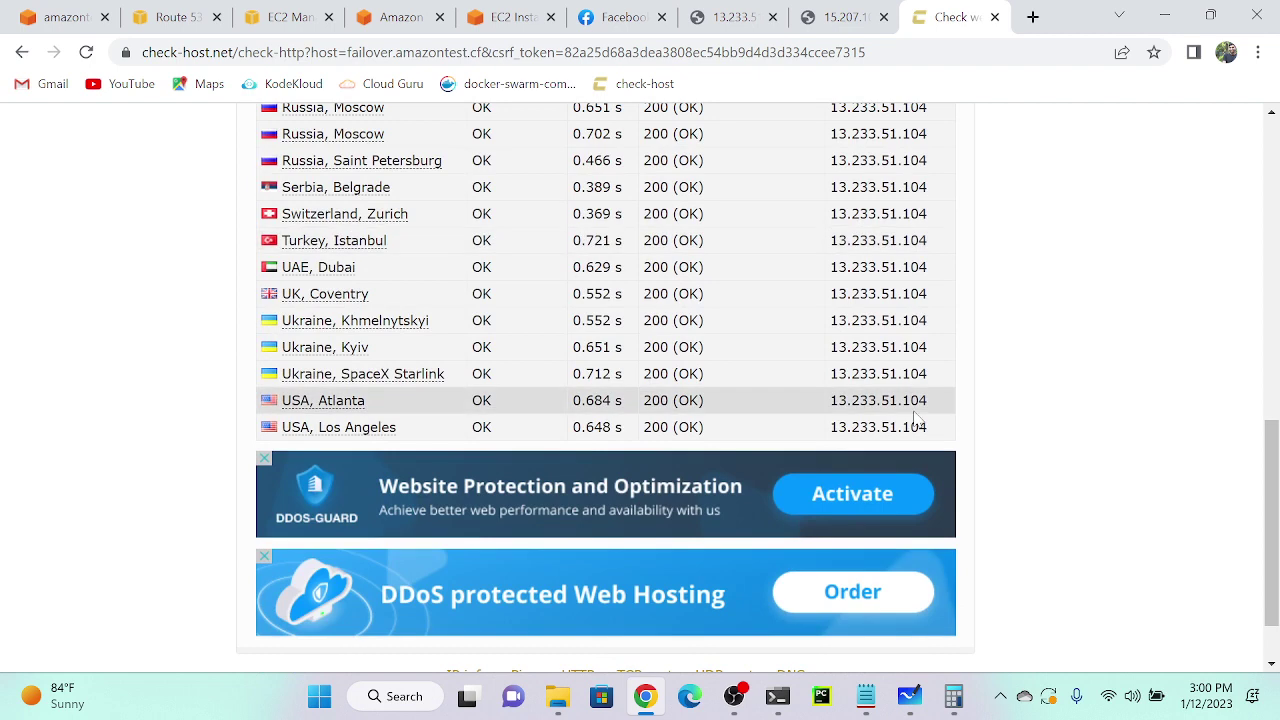
pyautogui.scroll(7, 915, 420)
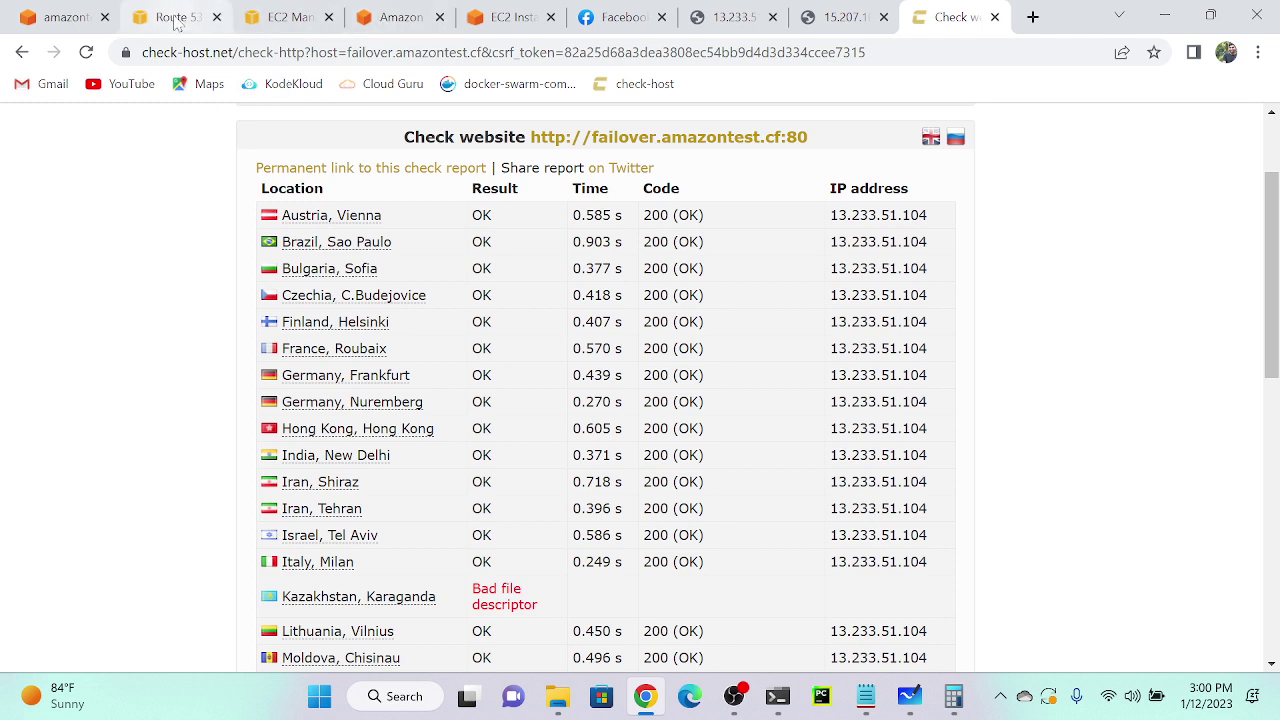
pyautogui.moveTo(174, 22)
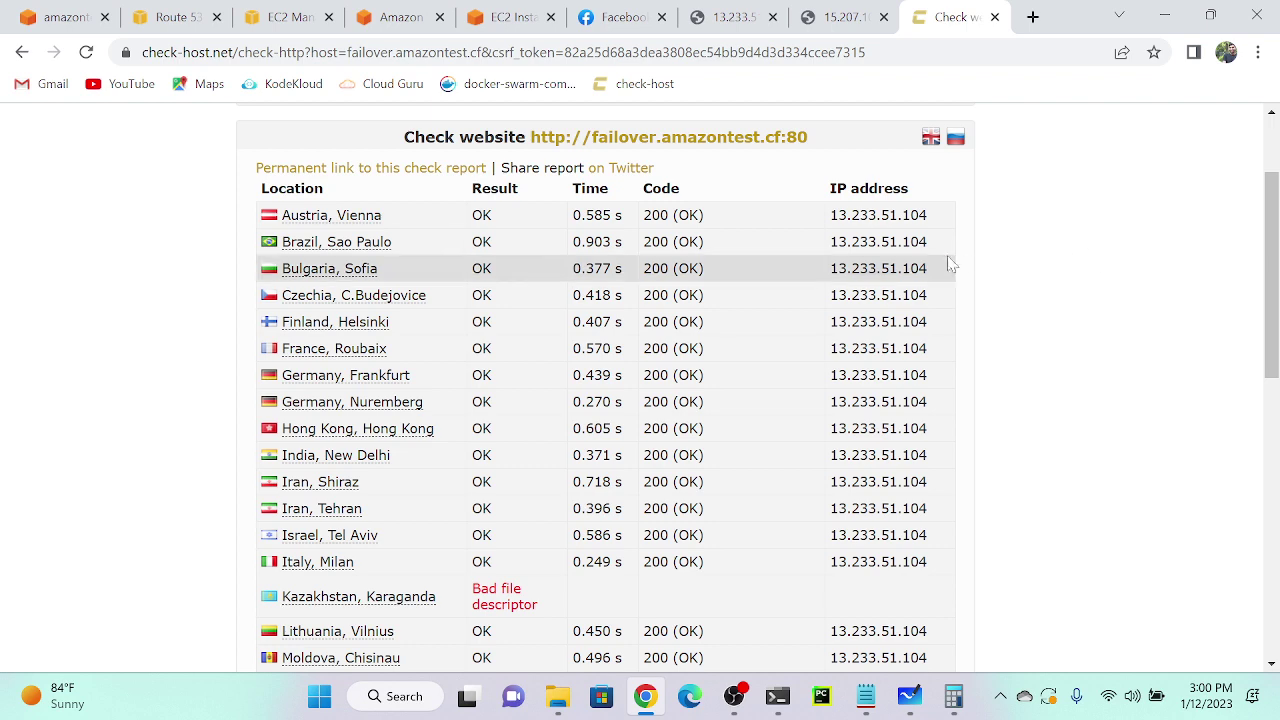
pyautogui.scroll(2, 580, 270)
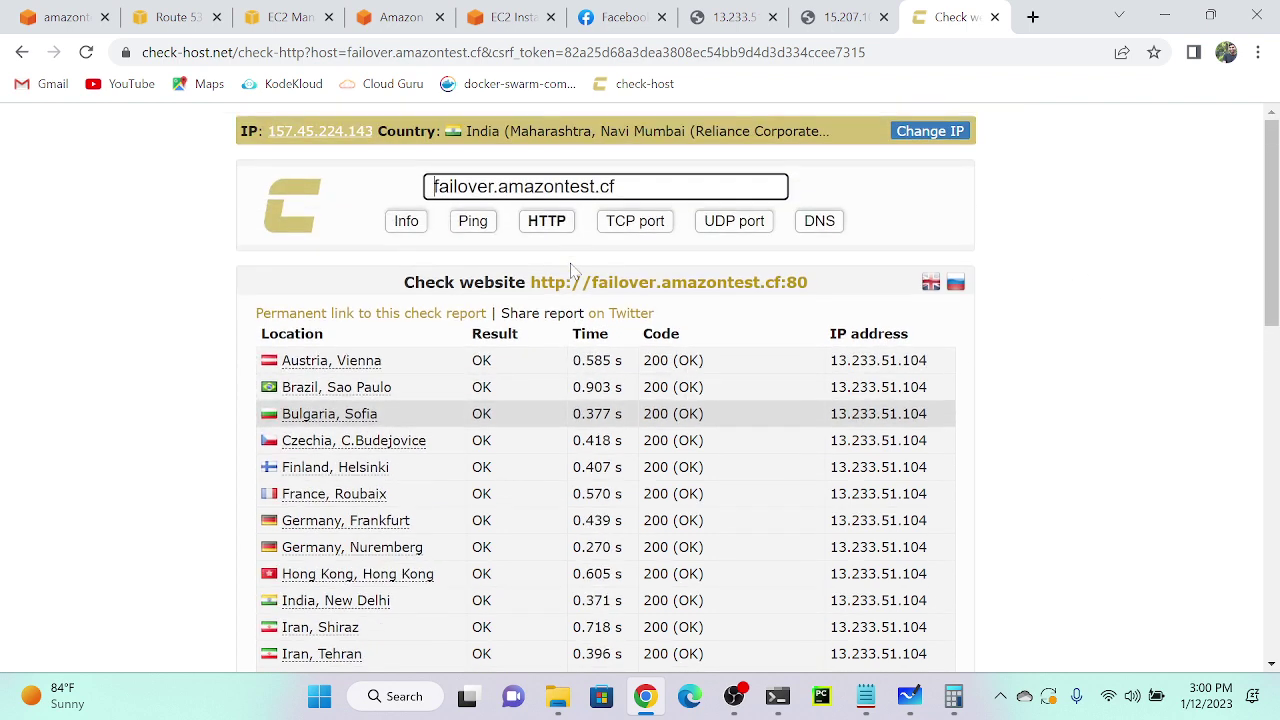
pyautogui.scroll(-2, 726, 383)
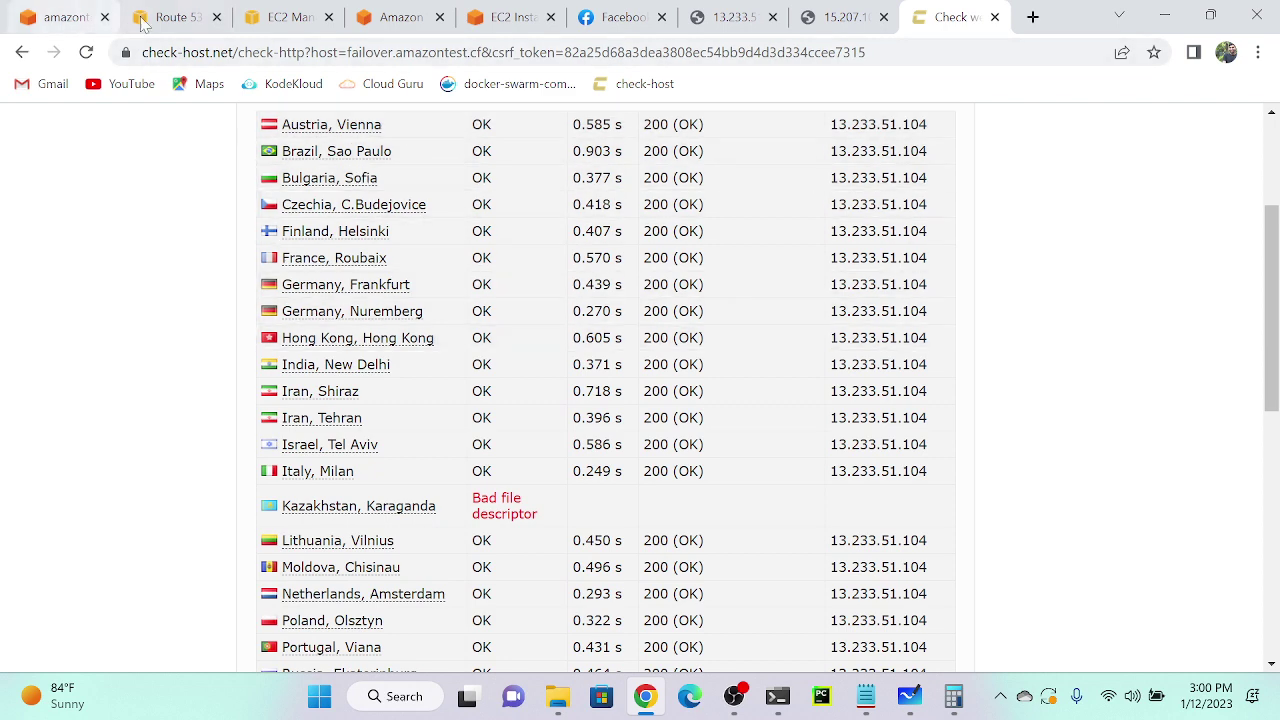
# Switch to the EC2 instances page and connect to vm-1 through EC2 Instance Connect.
pyautogui.click(252, 14)
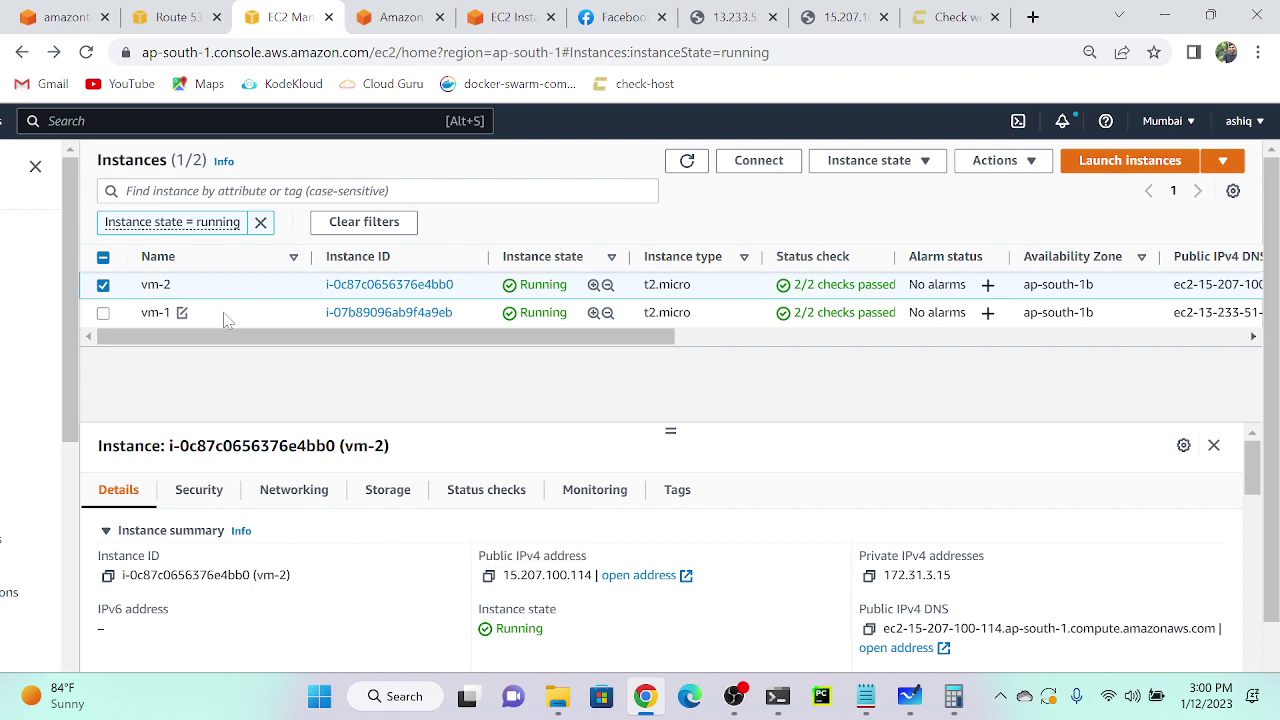
pyautogui.click(227, 316)
pyautogui.click(758, 160)
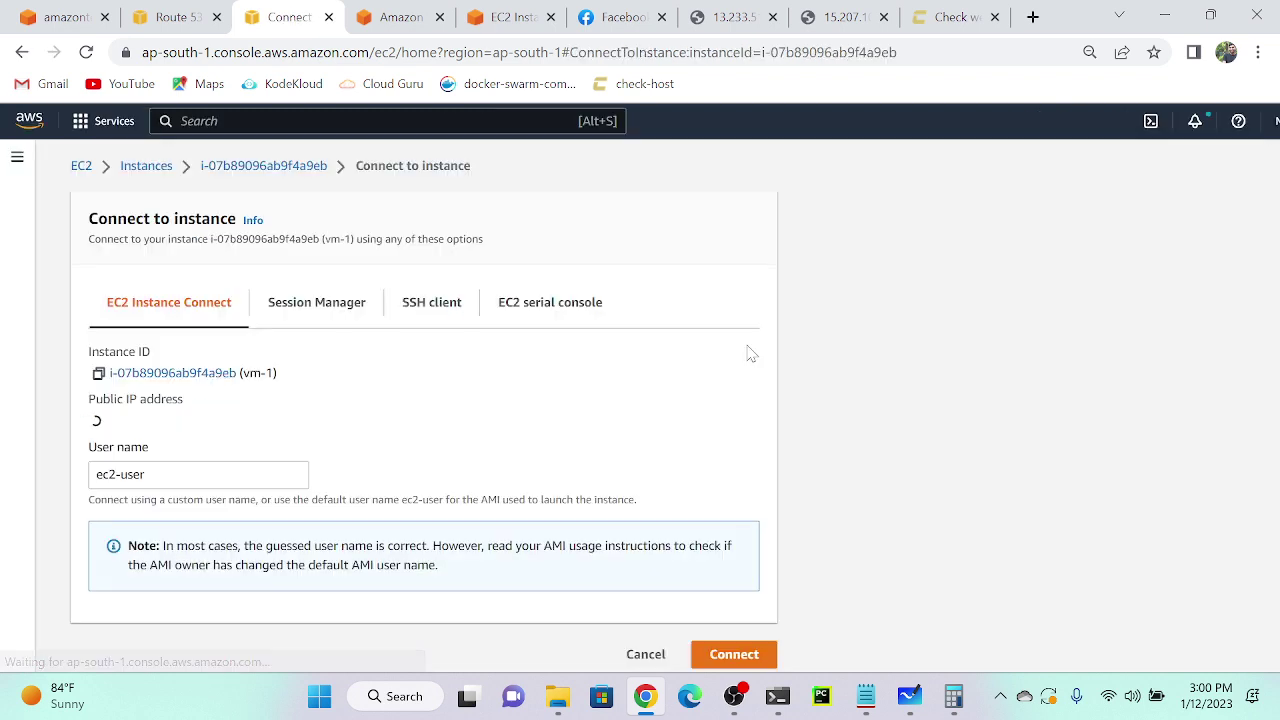
pyautogui.click(755, 652)
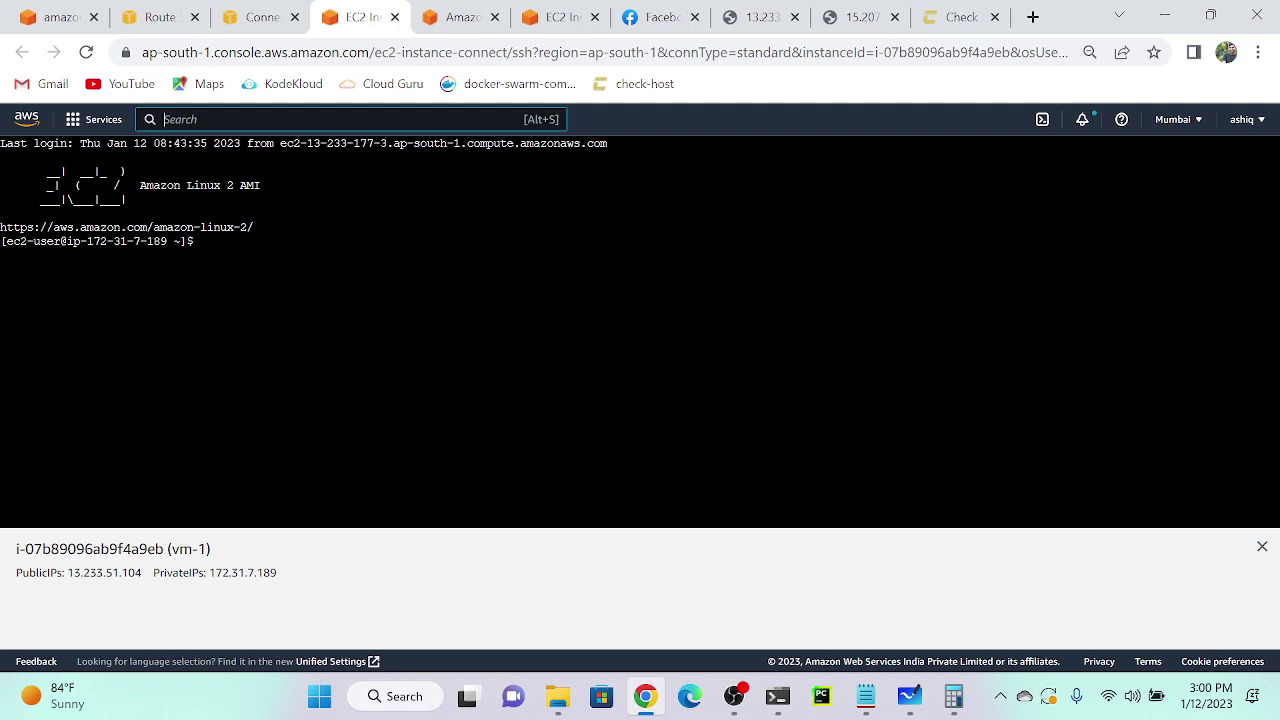
# Become root with sudo su in vm-1's terminal, clear the screen and stop the web server with systemctl stop httpd.
pyautogui.press('Return')
pyautogui.press('Return')
pyautogui.press('Return')
pyautogui.write('sudo su')
pyautogui.press('Return')
pyautogui.hotkey('ctrl', 'l')
pyautogui.write('systemctl stop httpd')
pyautogui.press('Return')
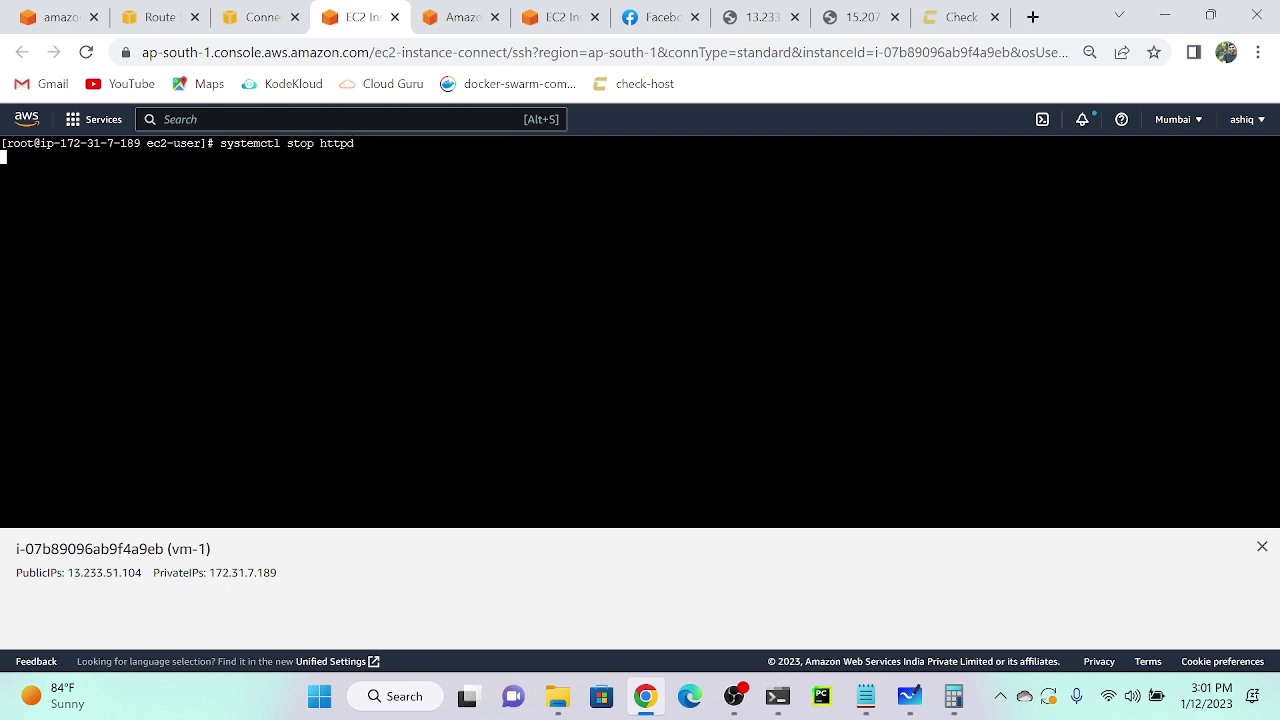
# Open vm-1's public IP 13.233.51.104 in a new browser tab and reload it to test the web server.
pyautogui.doubleClick(104, 572)
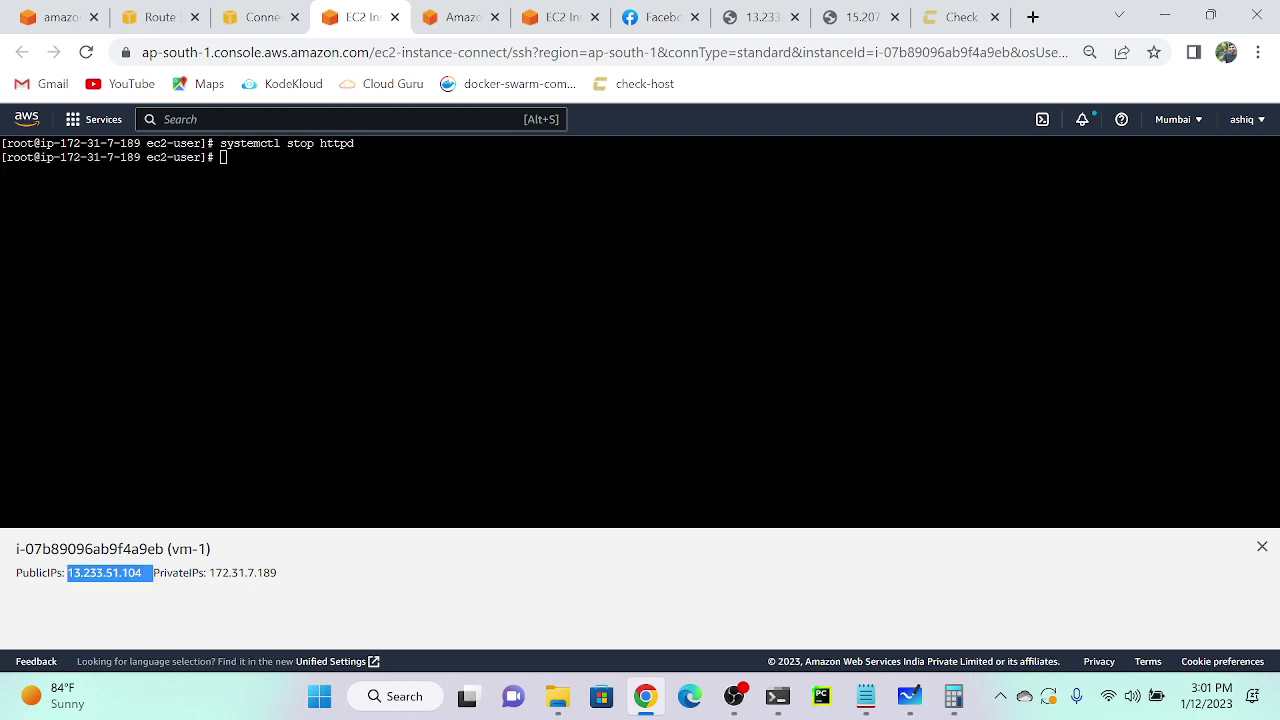
pyautogui.click(1033, 17)
pyautogui.hotkey('ctrl', 'v')
pyautogui.press('Return')
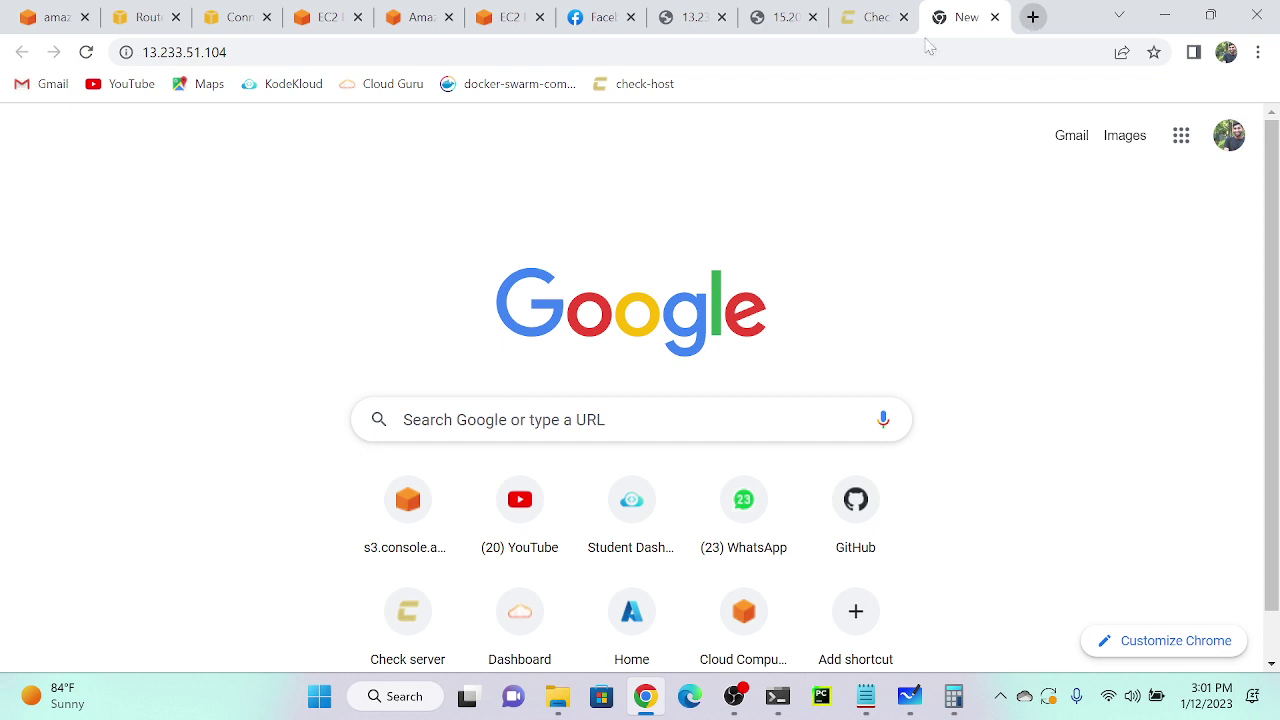
pyautogui.press('F5')
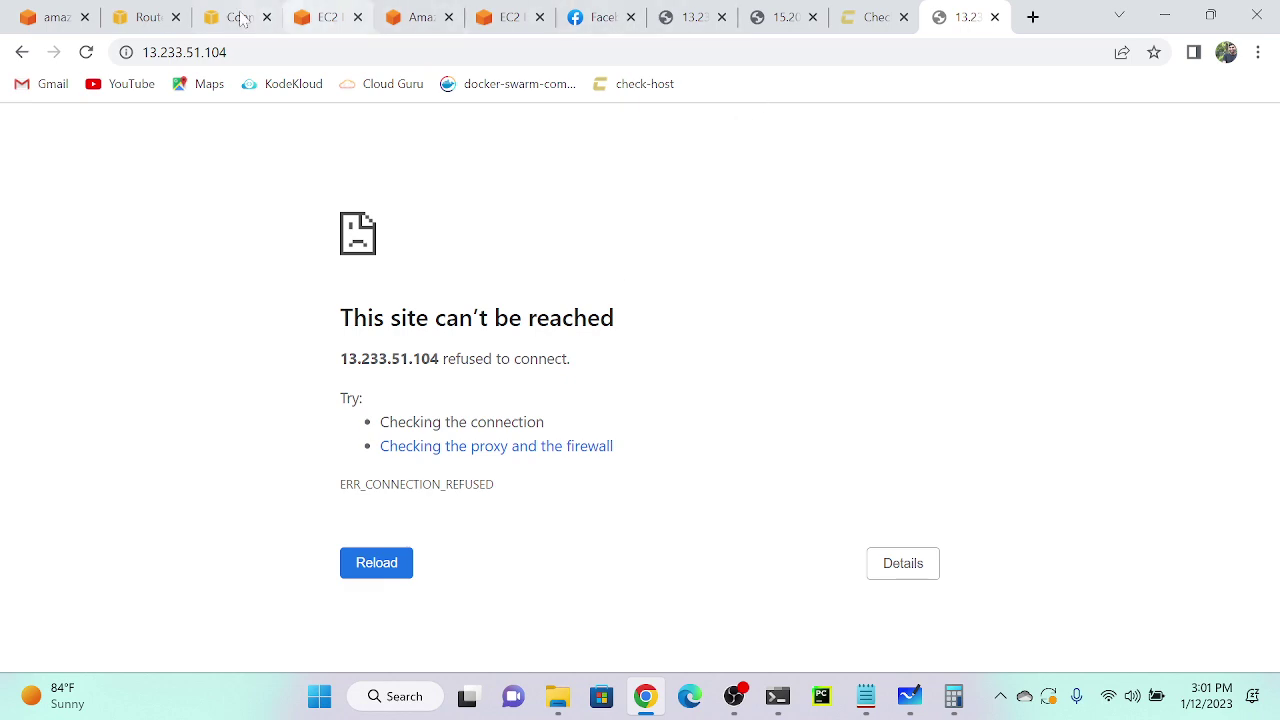
# Go to the Route 53 health checks and refresh the list repeatedly to examine the status of vm-1 and vm-2.
pyautogui.click(48, 17)
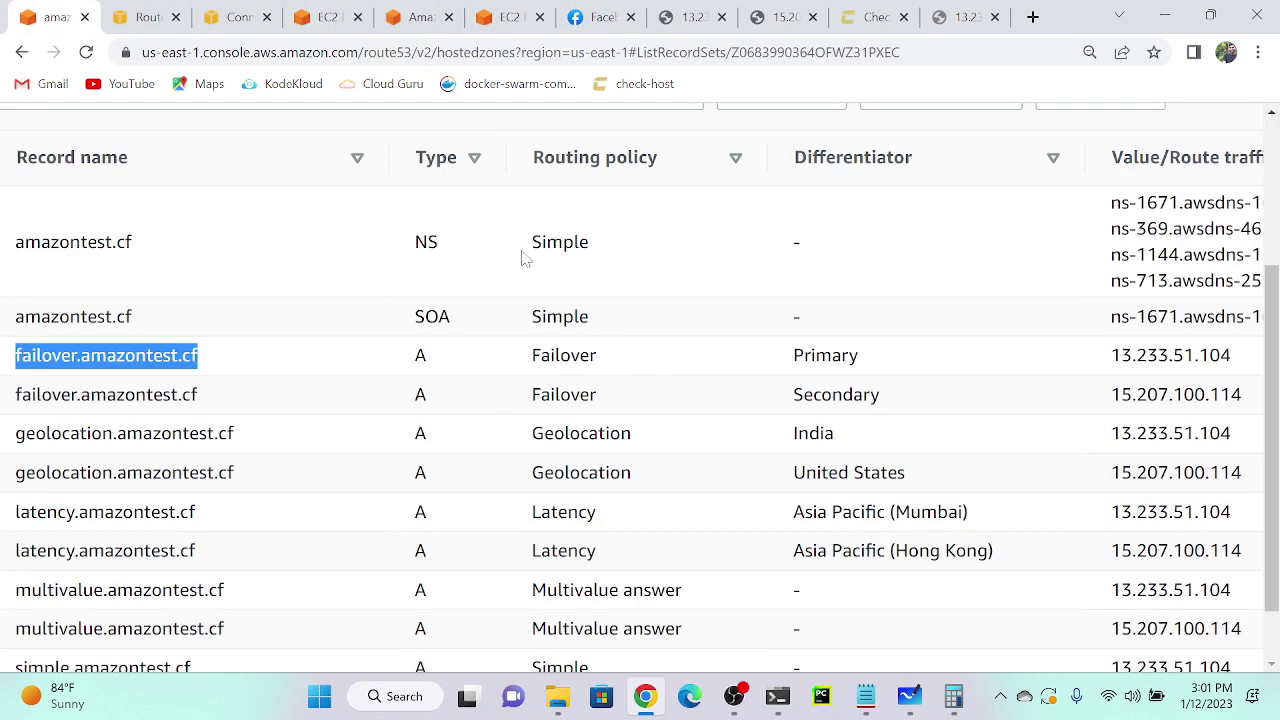
pyautogui.keyDown('ctrl'); pyautogui.scroll(2, 523, 257); pyautogui.keyUp('ctrl')
pyautogui.keyDown('ctrl'); pyautogui.scroll(-2, 523, 257); pyautogui.keyUp('ctrl')
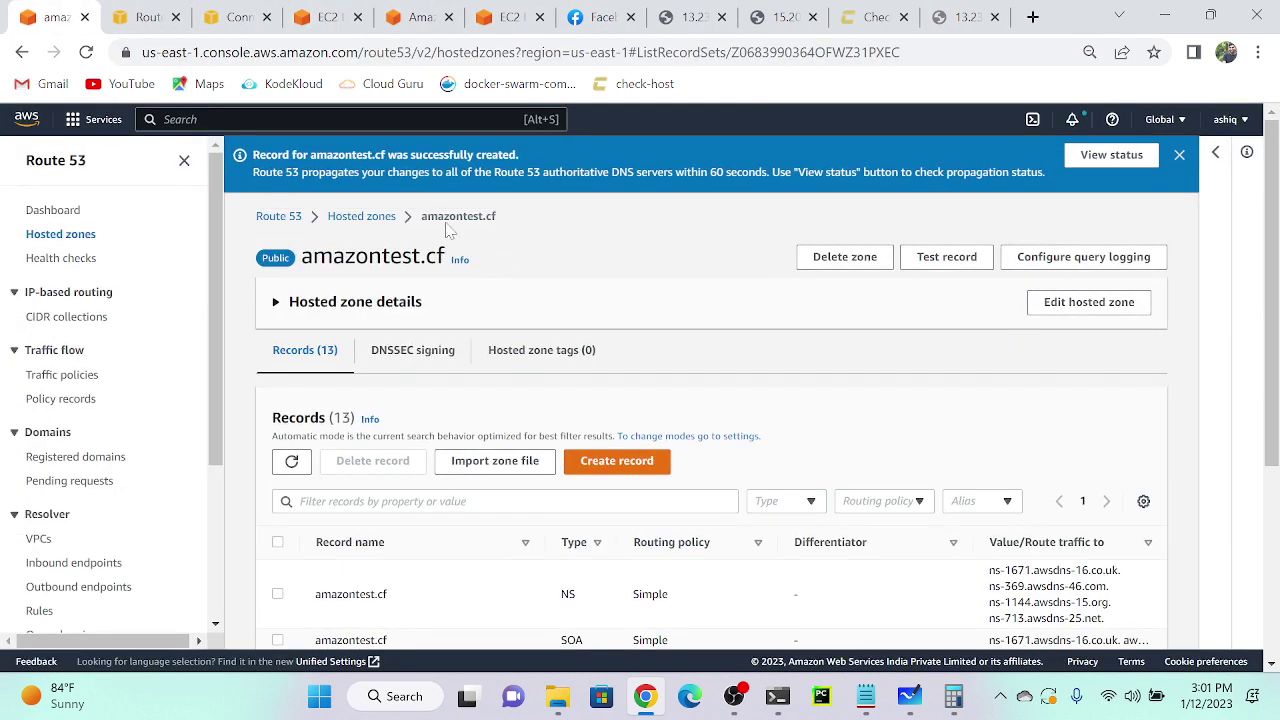
pyautogui.click(148, 17)
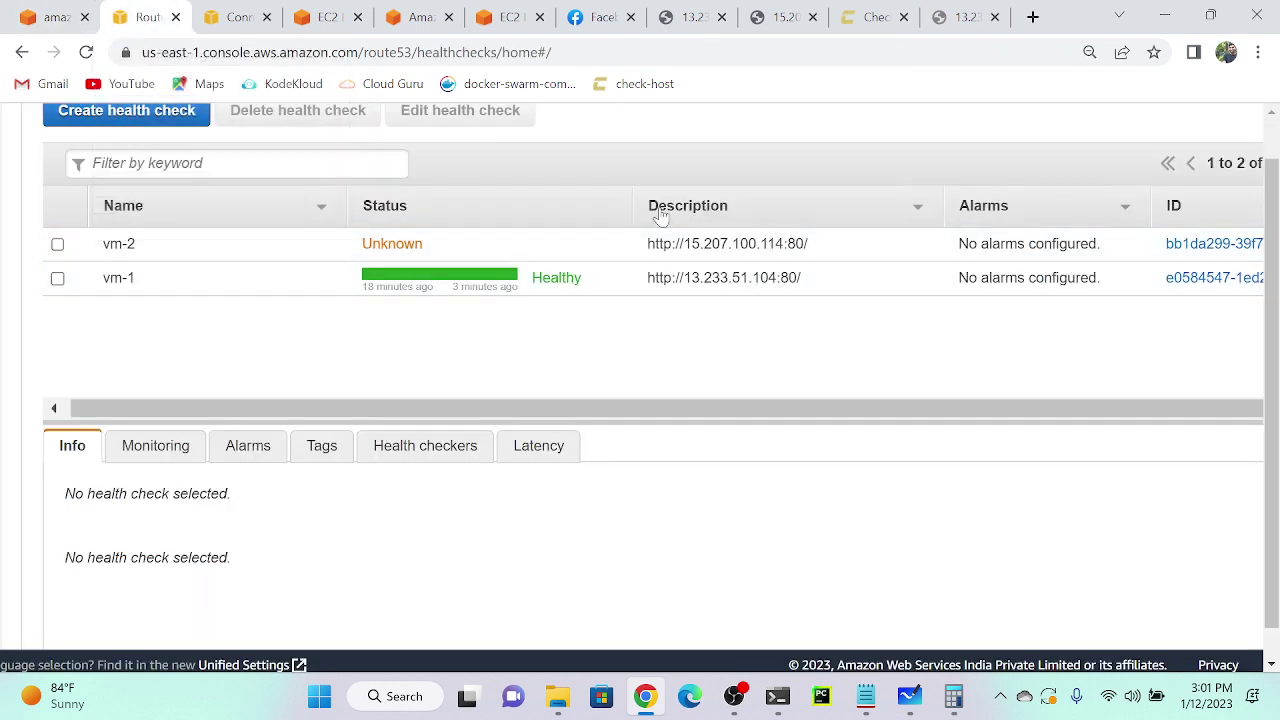
pyautogui.keyDown('ctrl'); pyautogui.scroll(-2, 686, 329); pyautogui.keyUp('ctrl')
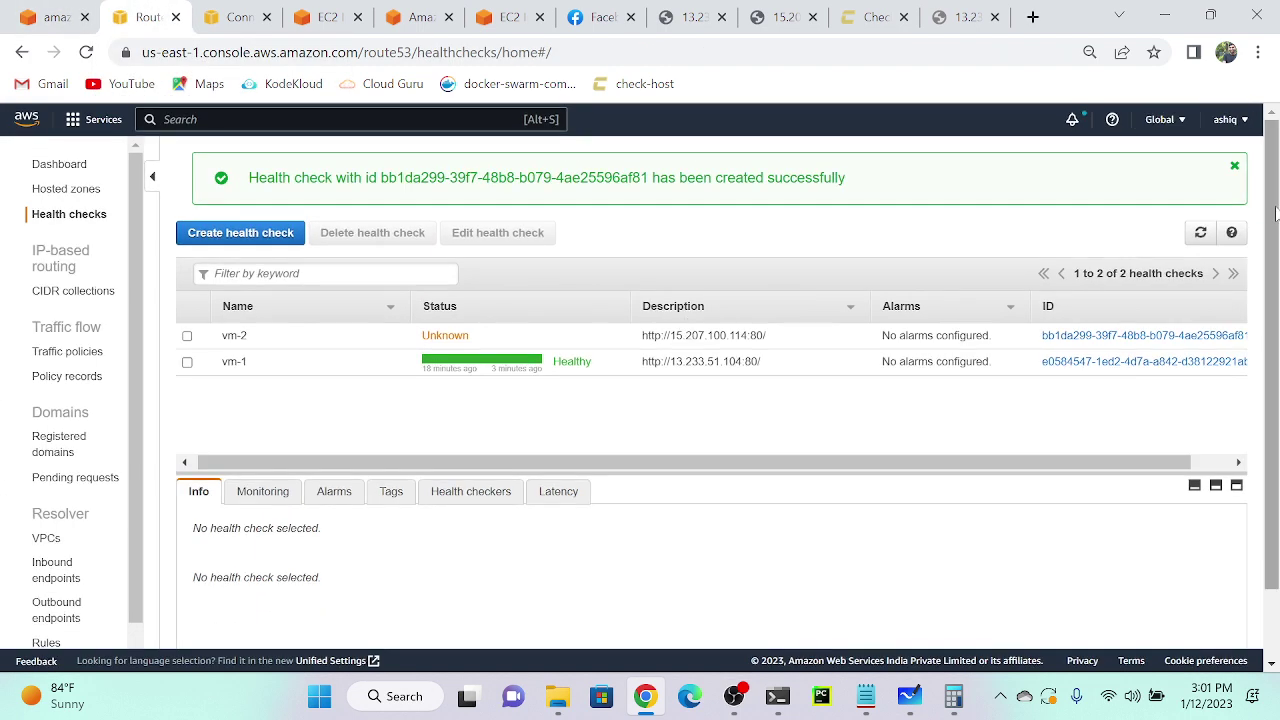
pyautogui.click(1201, 233)
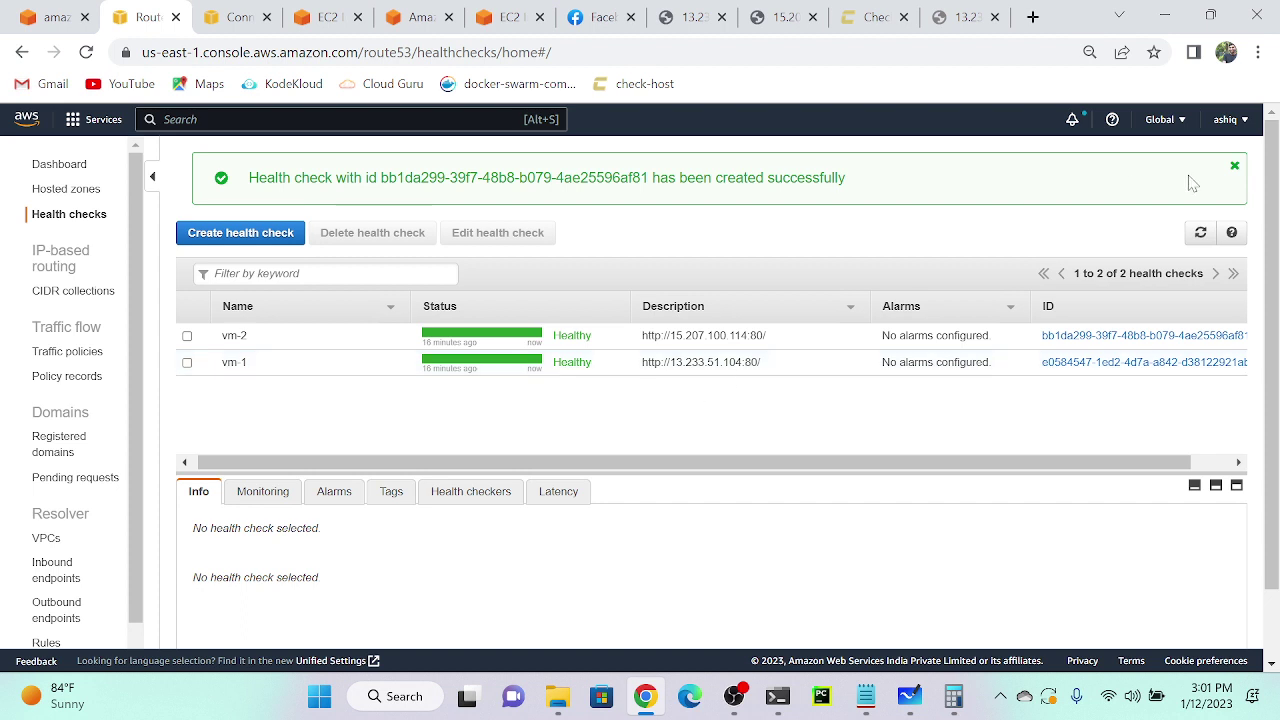
pyautogui.click(1201, 236)
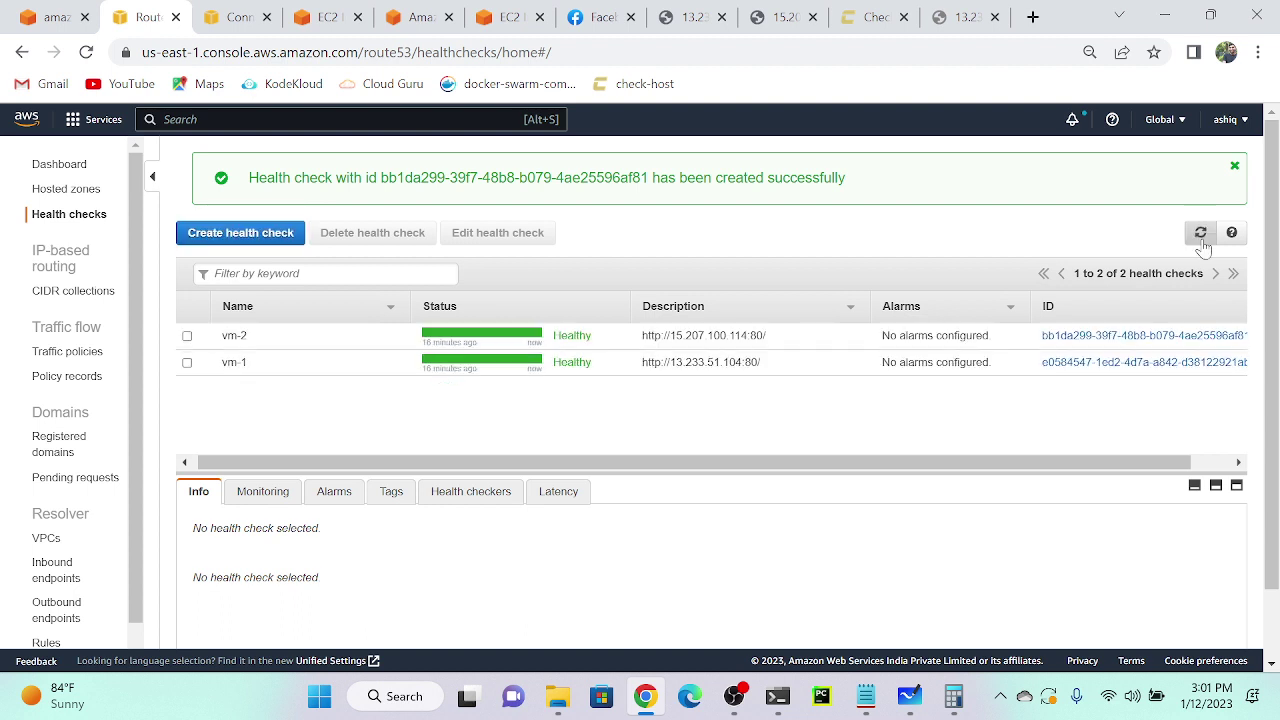
pyautogui.click(1201, 236)
pyautogui.click(1201, 236)
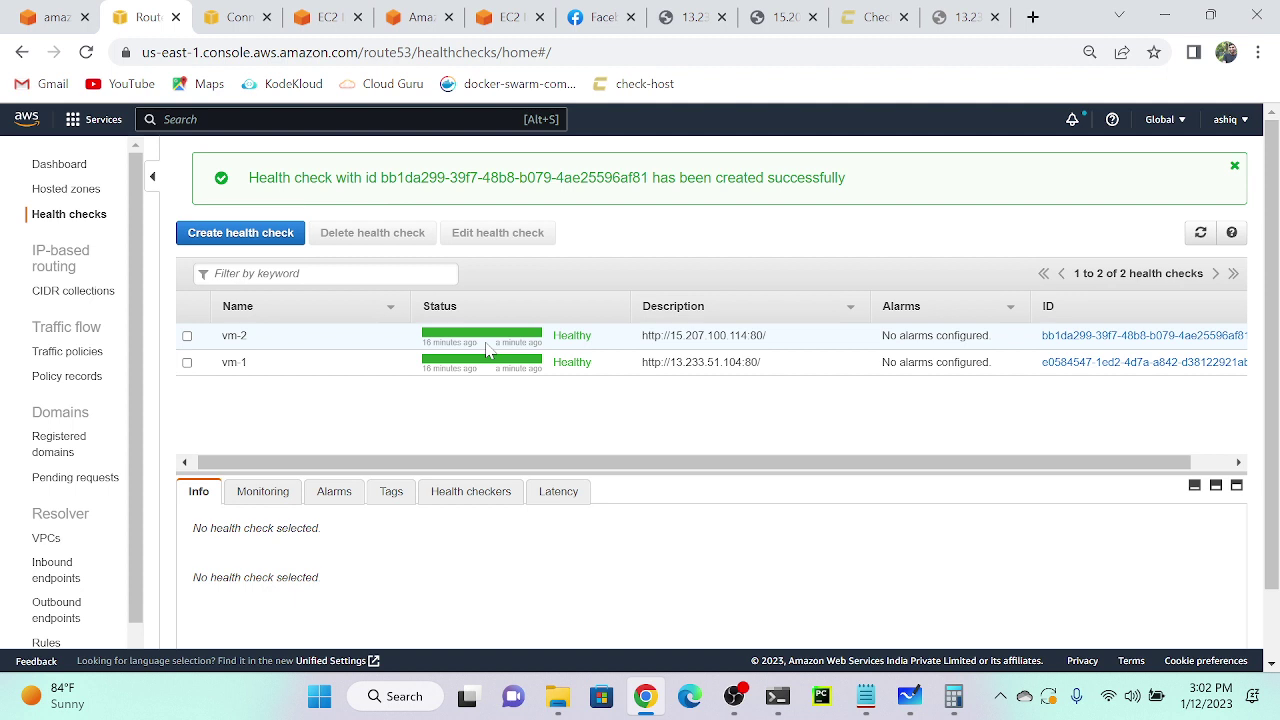
pyautogui.click(1201, 232)
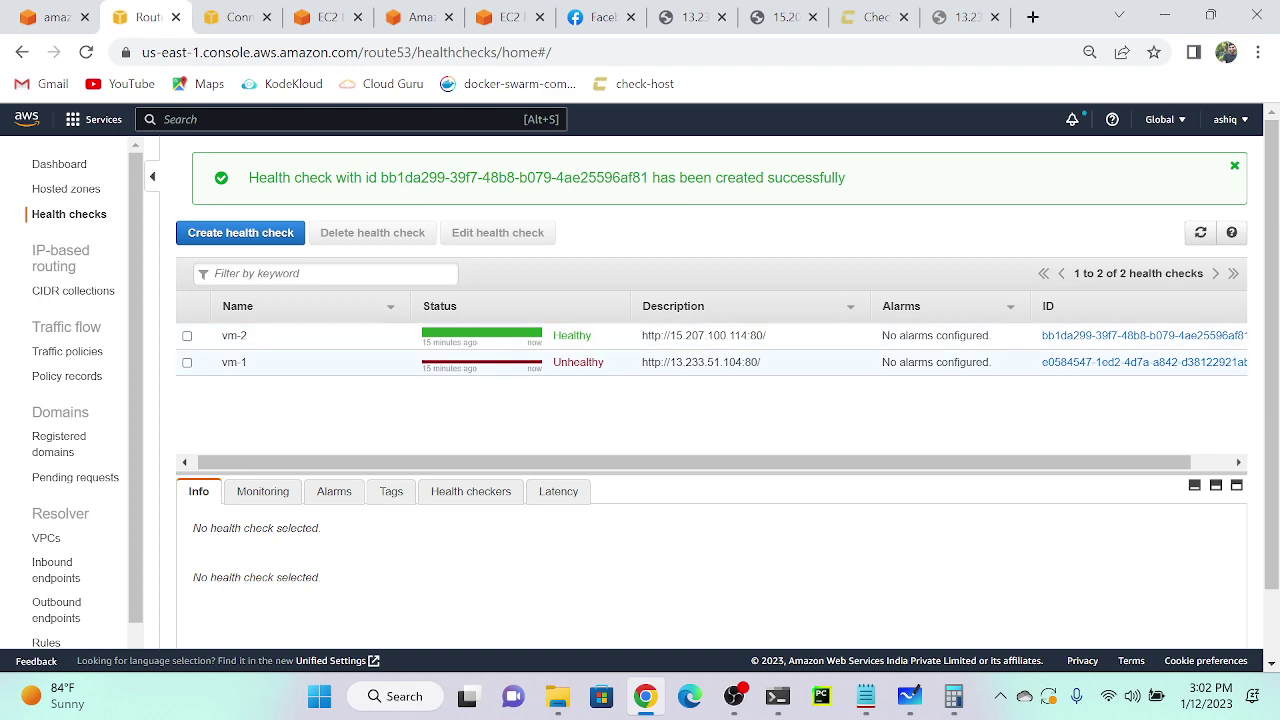
pyautogui.scroll(3, 485, 380)
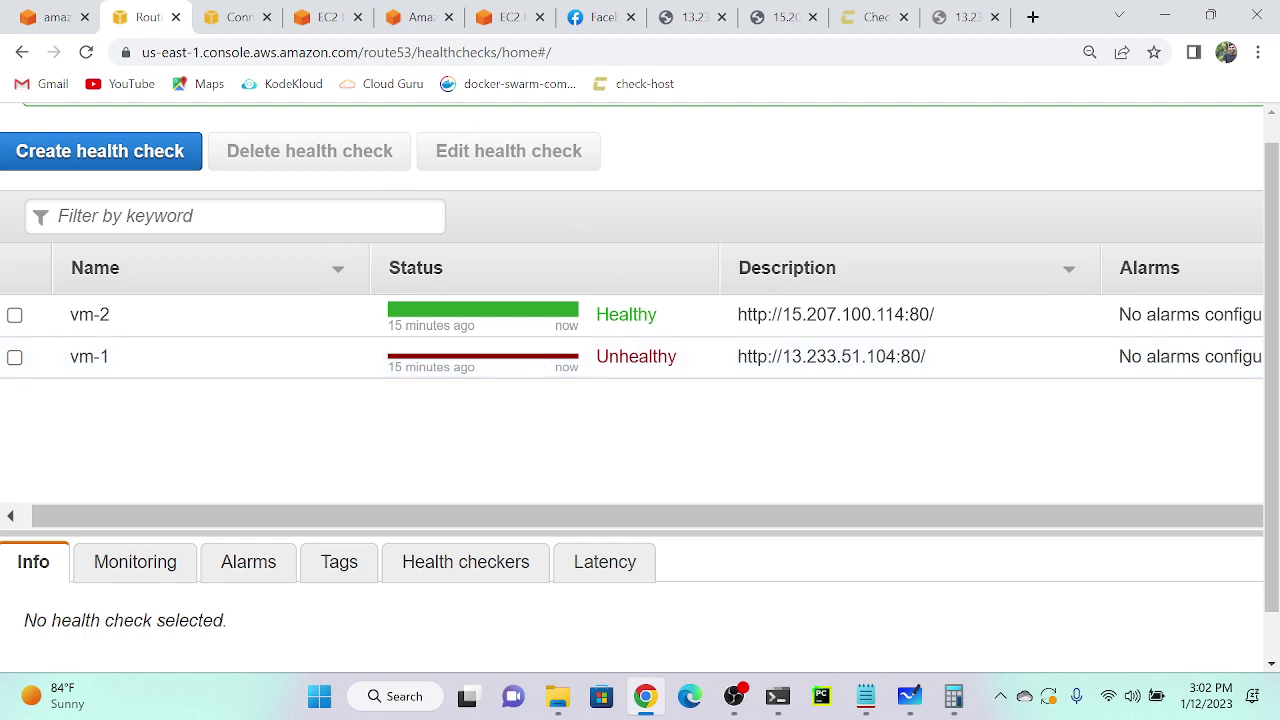
# Rerun the HTTP check of failover.amazontest.cf on check-host.net and examine which IP address answers with vm-1's web server stopped.
pyautogui.click(866, 17)
pyautogui.scroll(3, 900, 320)
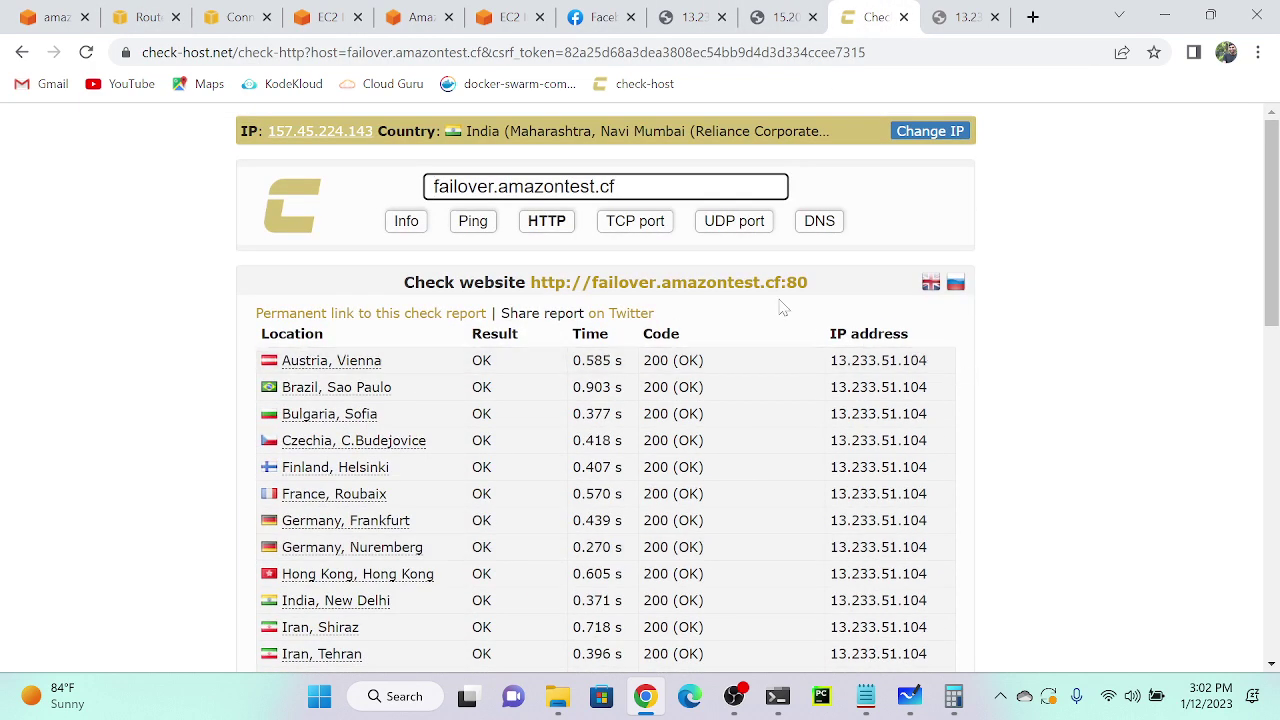
pyautogui.click(551, 224)
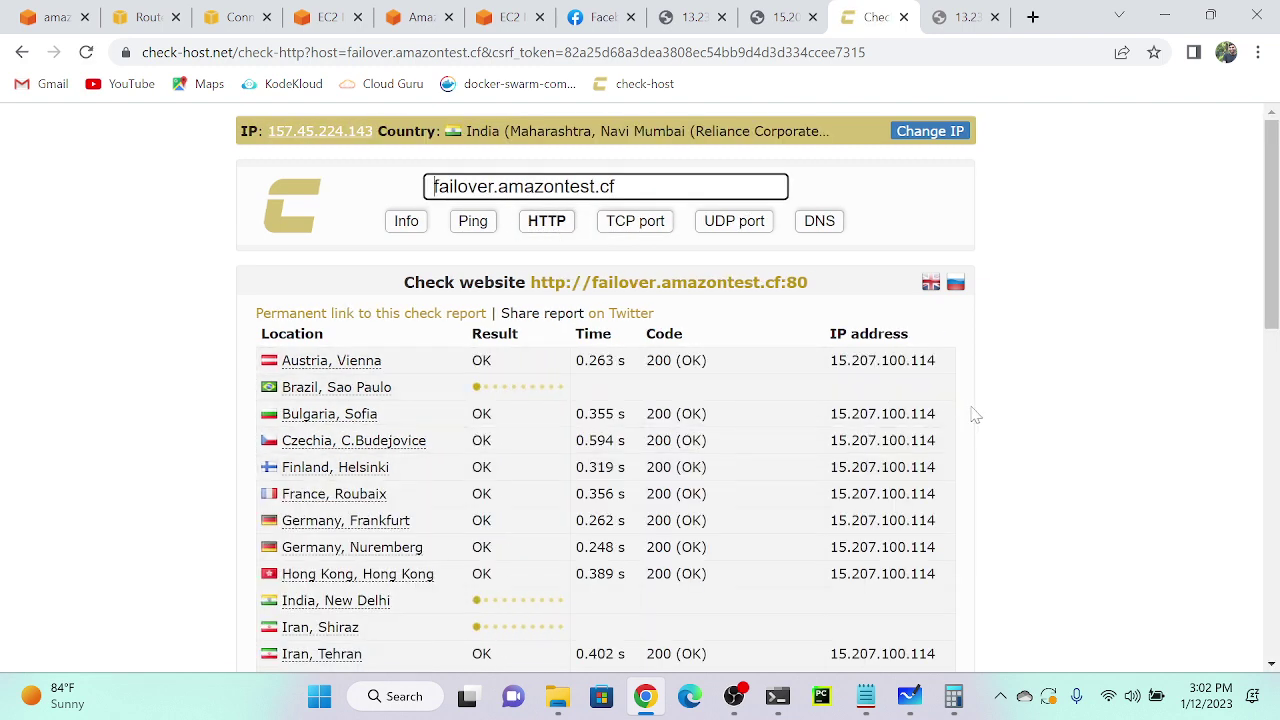
pyautogui.scroll(-2, 900, 400)
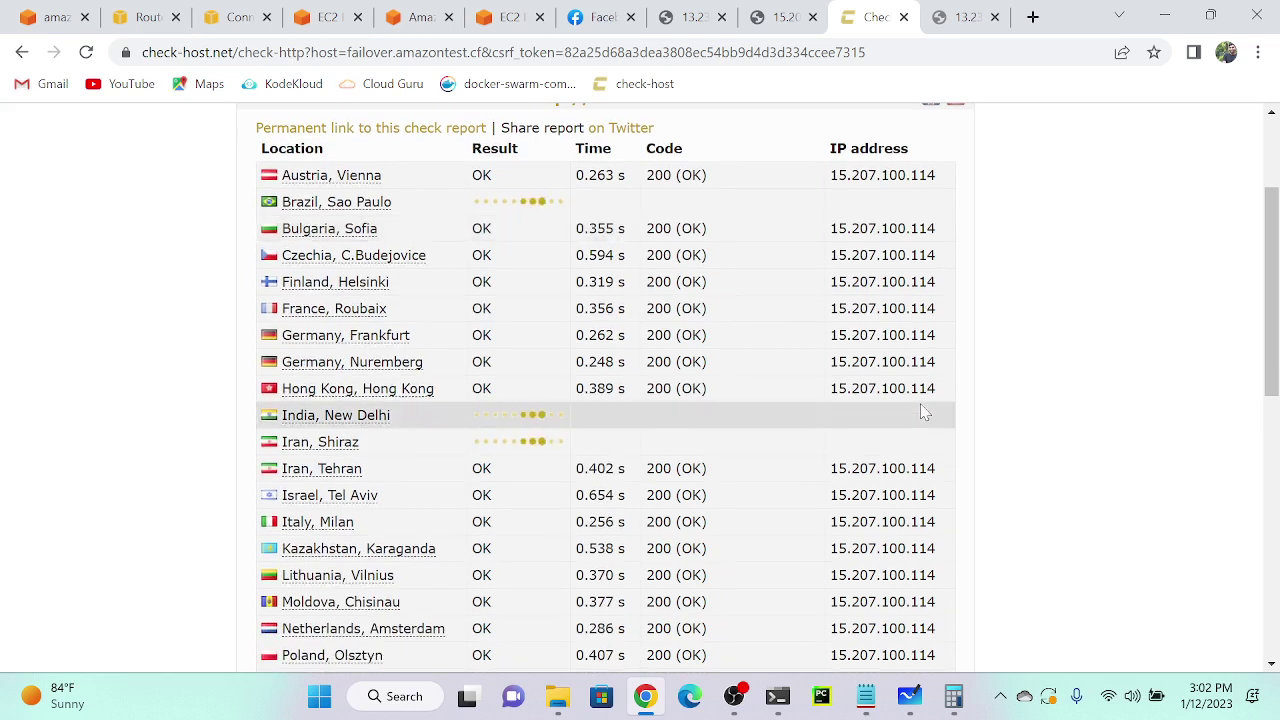